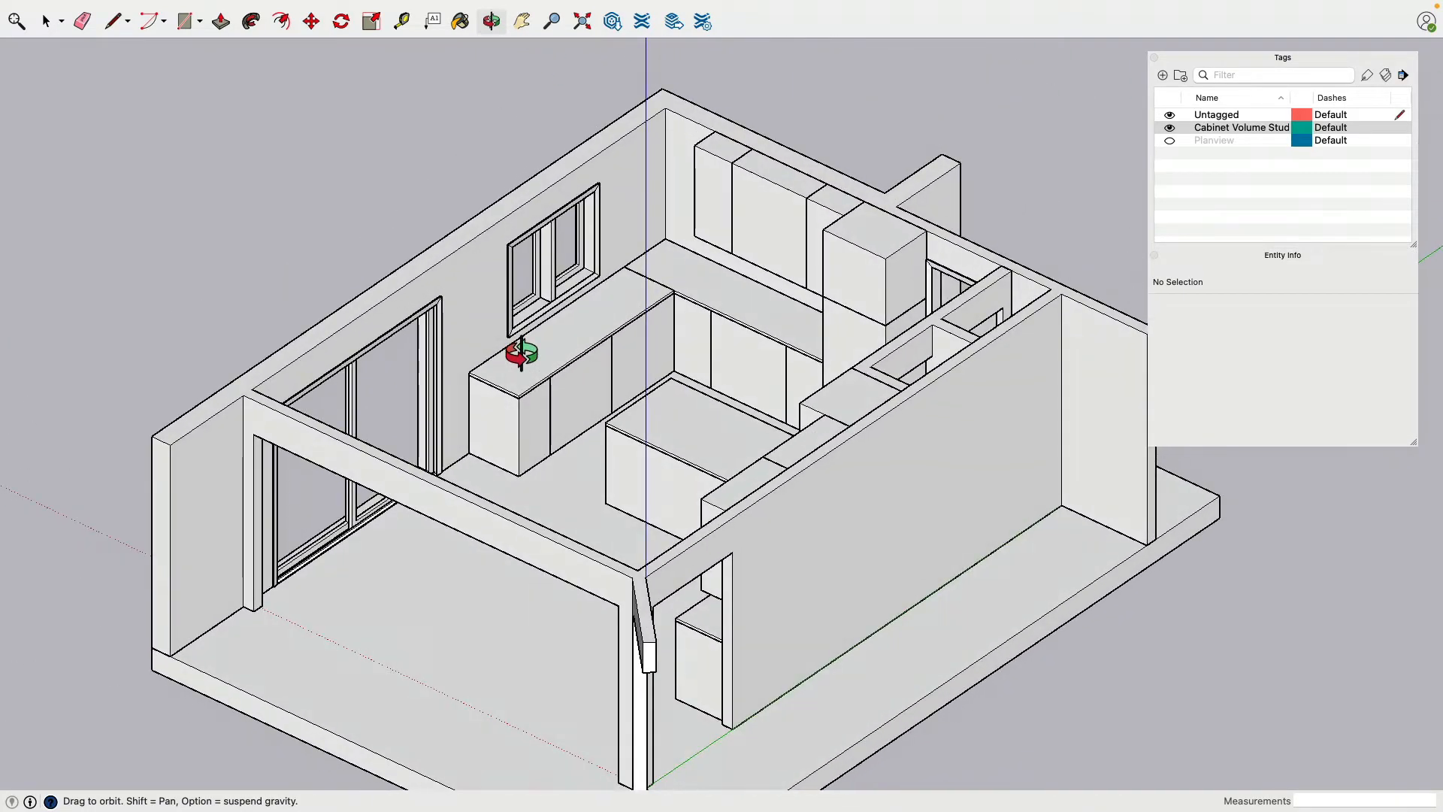
Hide the cabinet volume tag so only the room's walls, doors and windows are displayed
key(space)
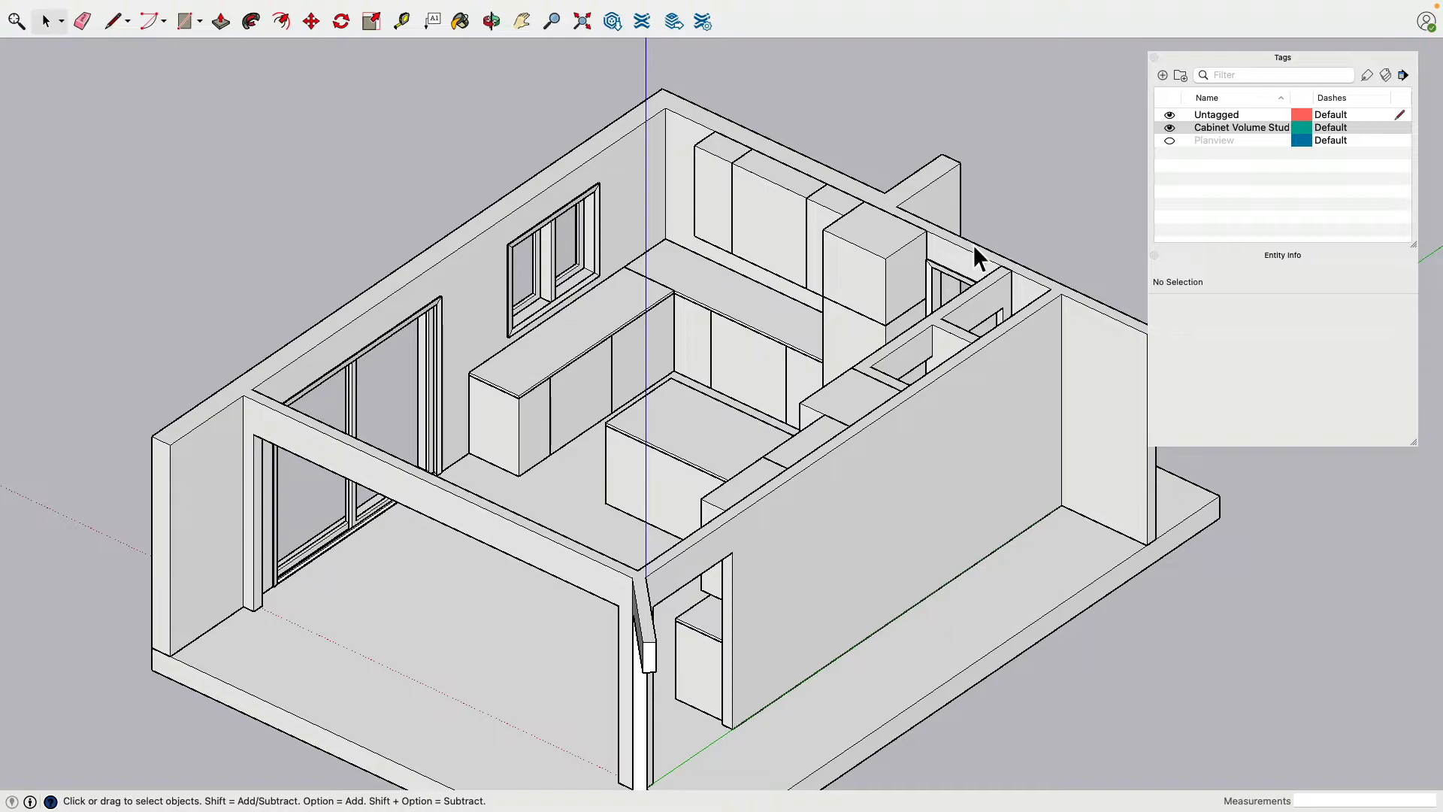
click(1169, 128)
key(o)
drag(789, 354, 692, 344)
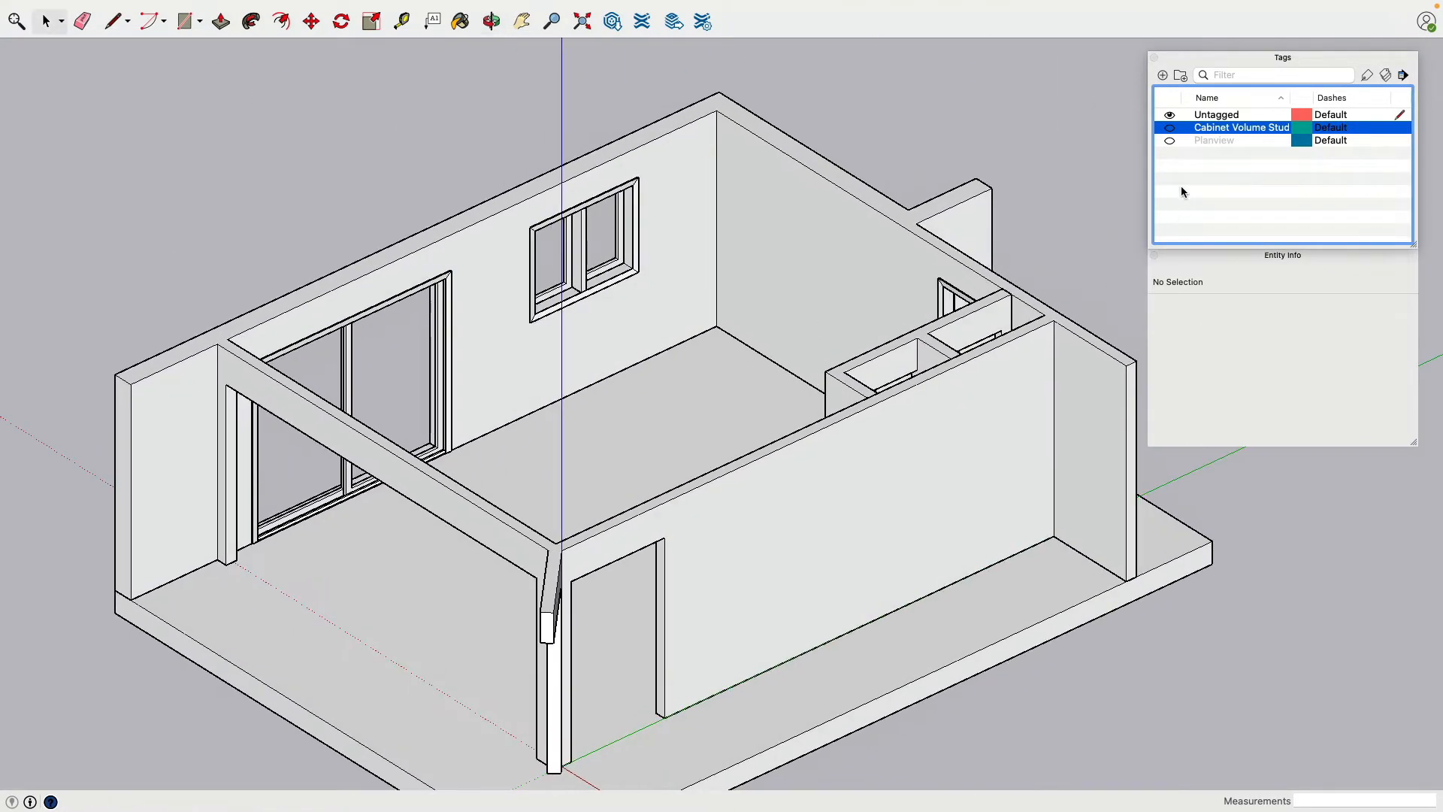
Show the Planview tag to compare the floor plan drawing with the room model, then hide it again
click(1170, 141)
key(space)
scroll(829, 284, down, 3)
middle_drag(829, 284, 692, 422)
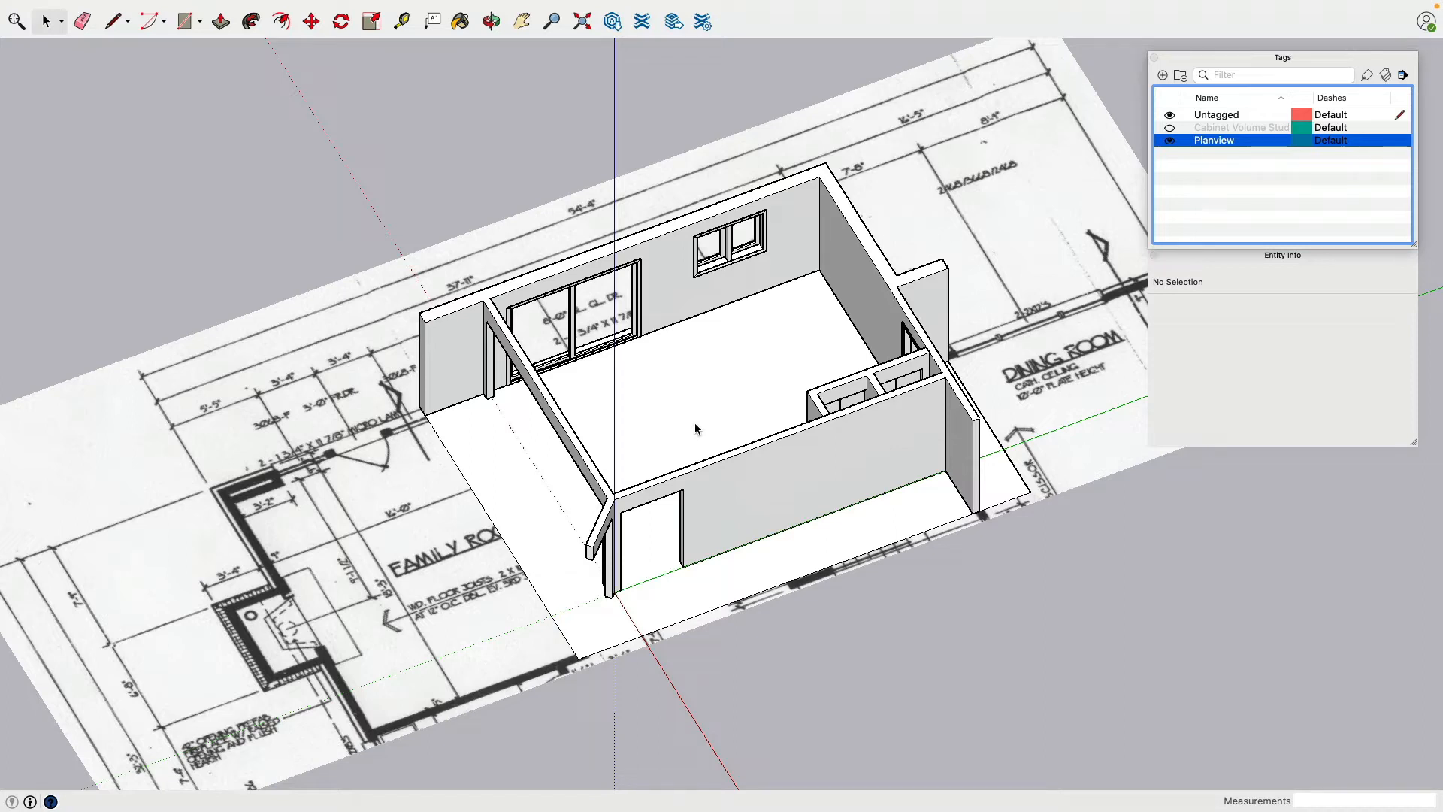
click(1168, 142)
Examine the room's closets, window and sliding door from both sides of the model
scroll(764, 274, up, 5)
middle_drag(763, 274, 760, 322)
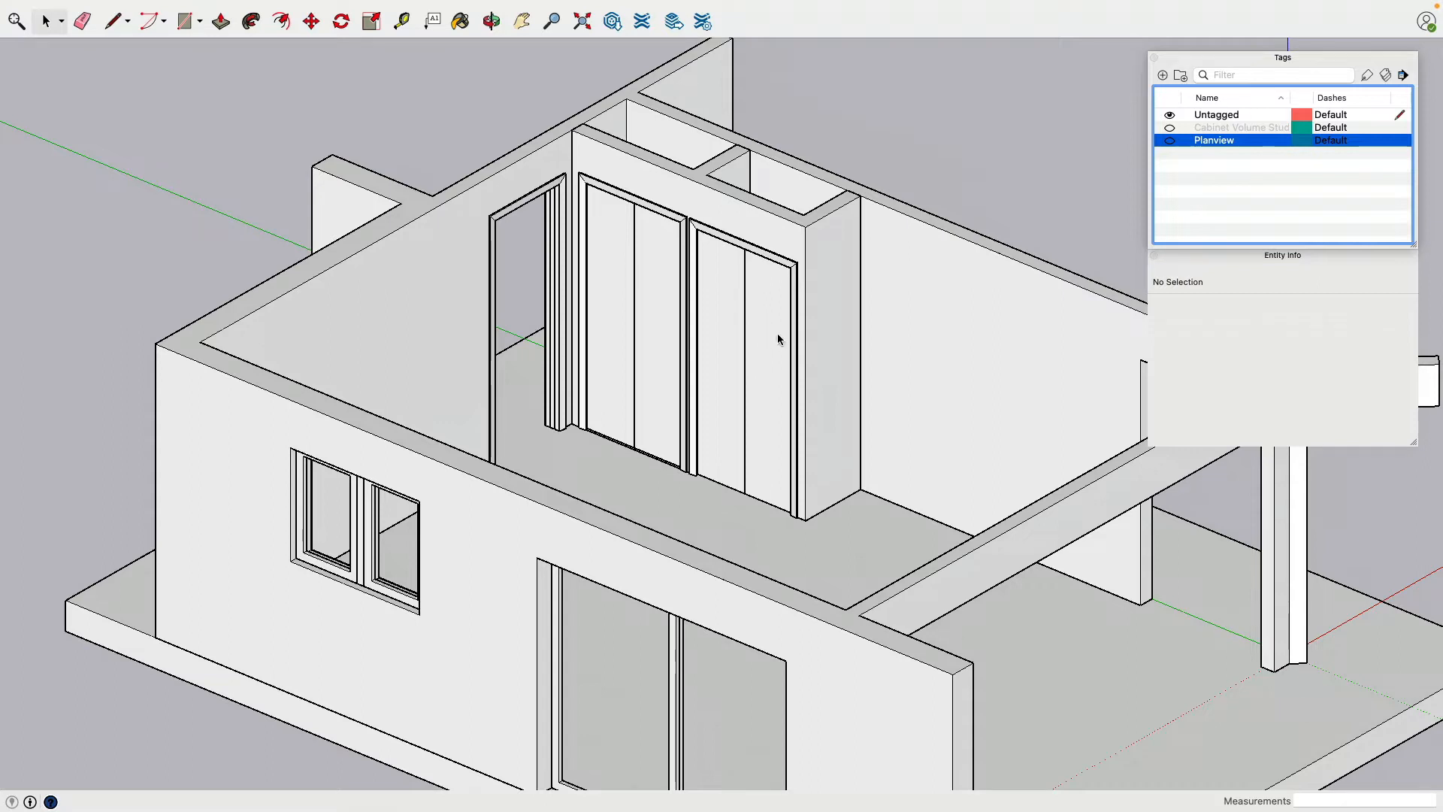
middle_drag(778, 336, 17, 341)
shift+middle_drag(426, 287, 601, 365)
middle_drag(601, 366, 543, 377)
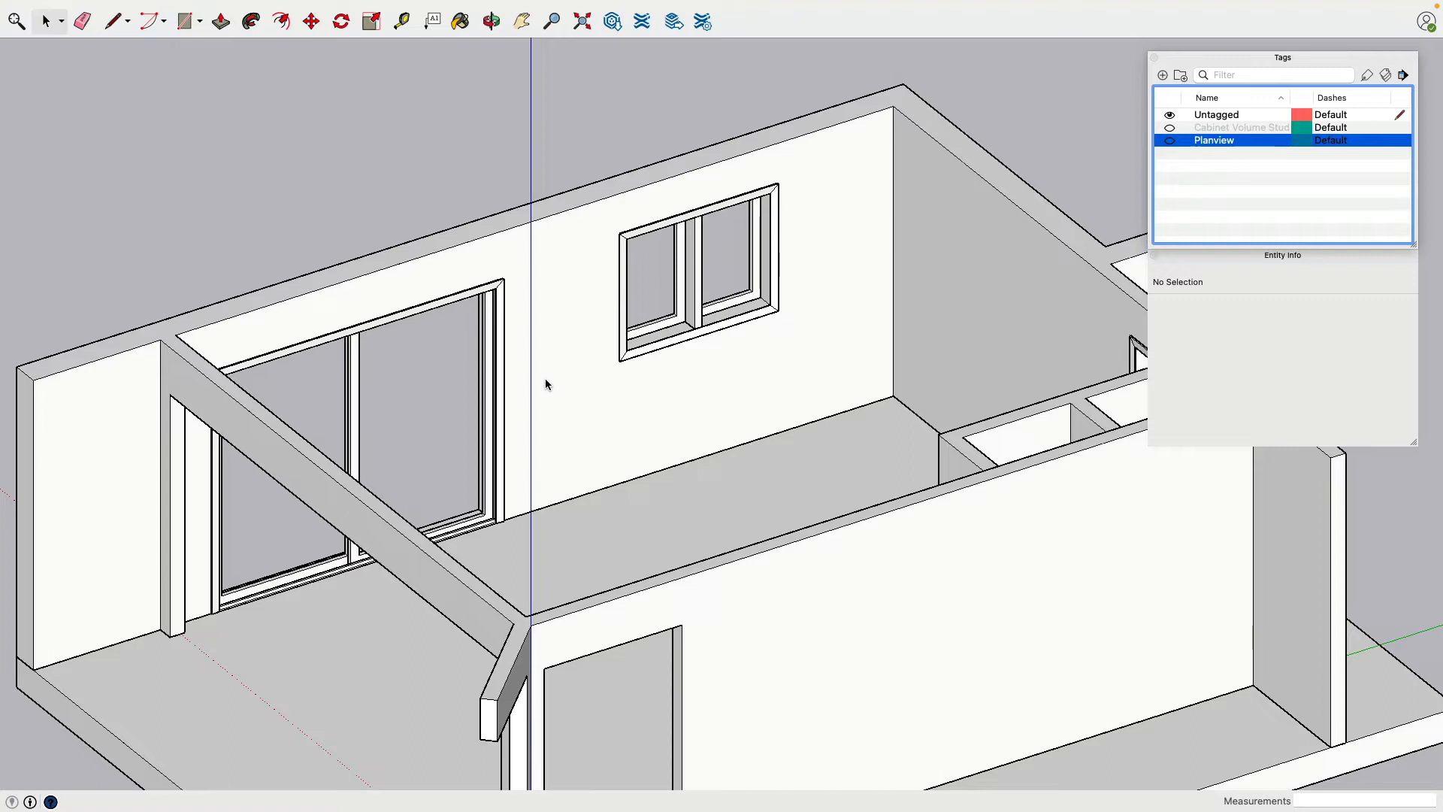
middle_drag(566, 390, 311, 336)
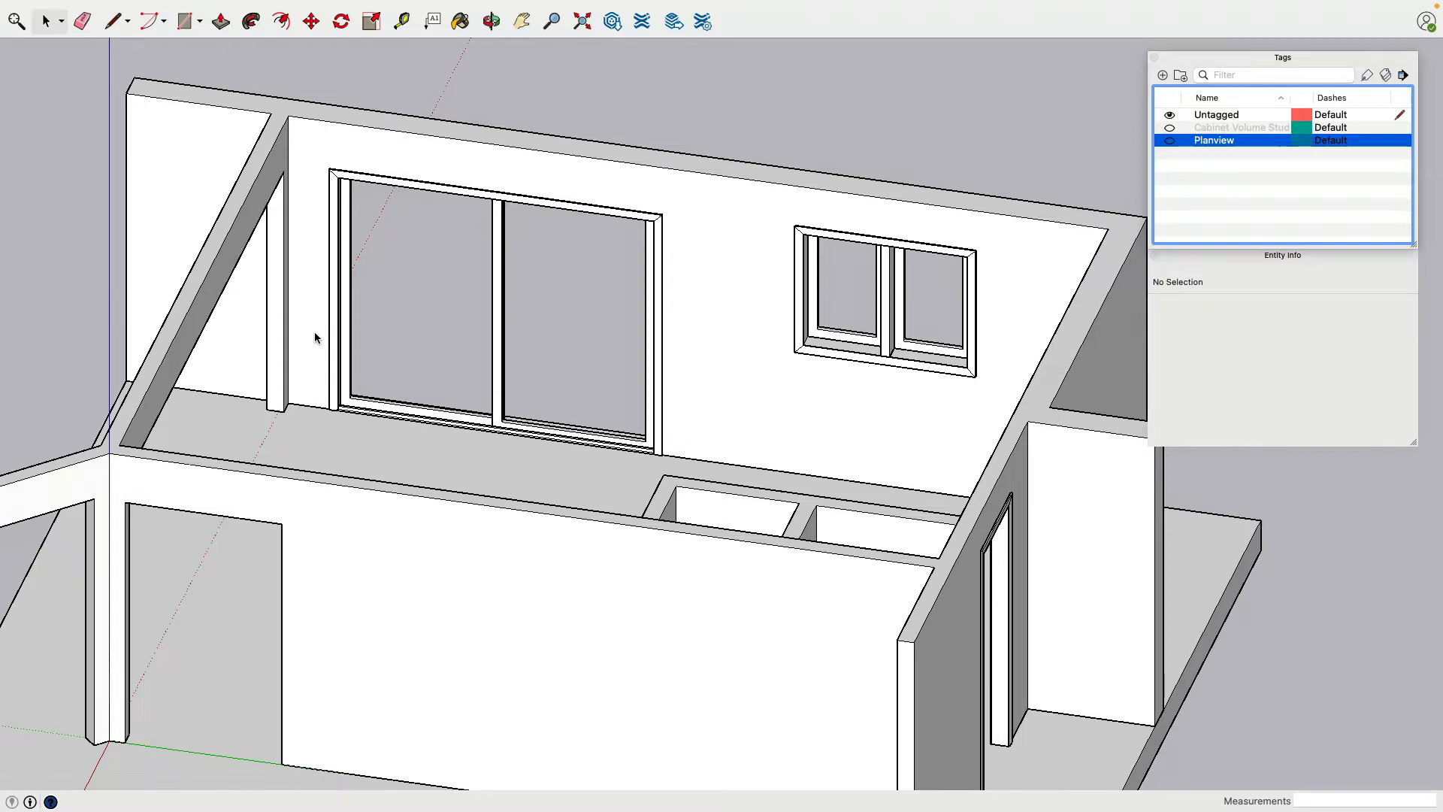
Measure up the post beside the sliding door with the Tape Measure, starting from its base corner
click(401, 21)
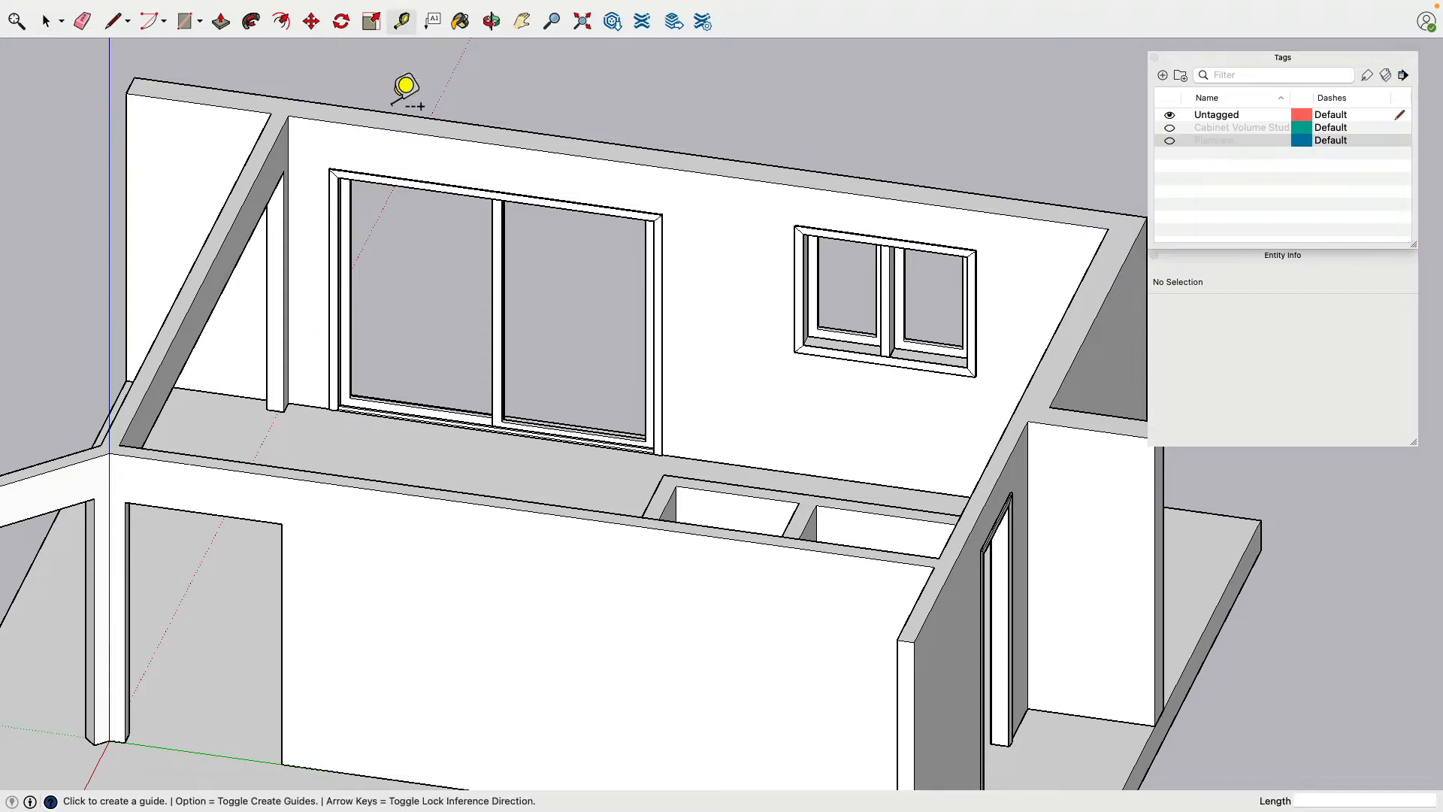
scroll(314, 256, up, 3)
scroll(338, 516, up, 3)
scroll(264, 660, up, 3)
click(239, 671)
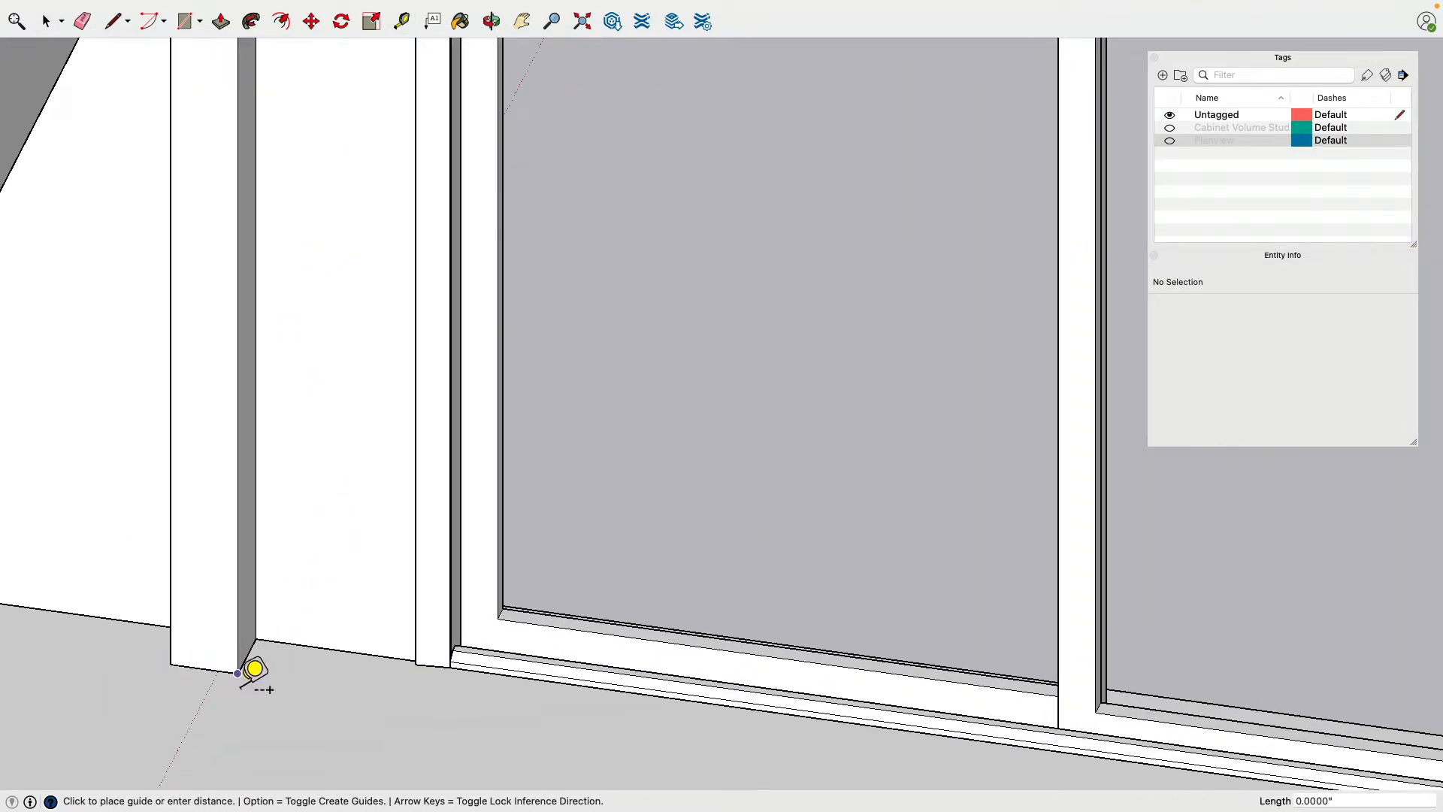
key(Escape)
scroll(257, 669, down, 3)
click(251, 670)
scroll(267, 338, down, 3)
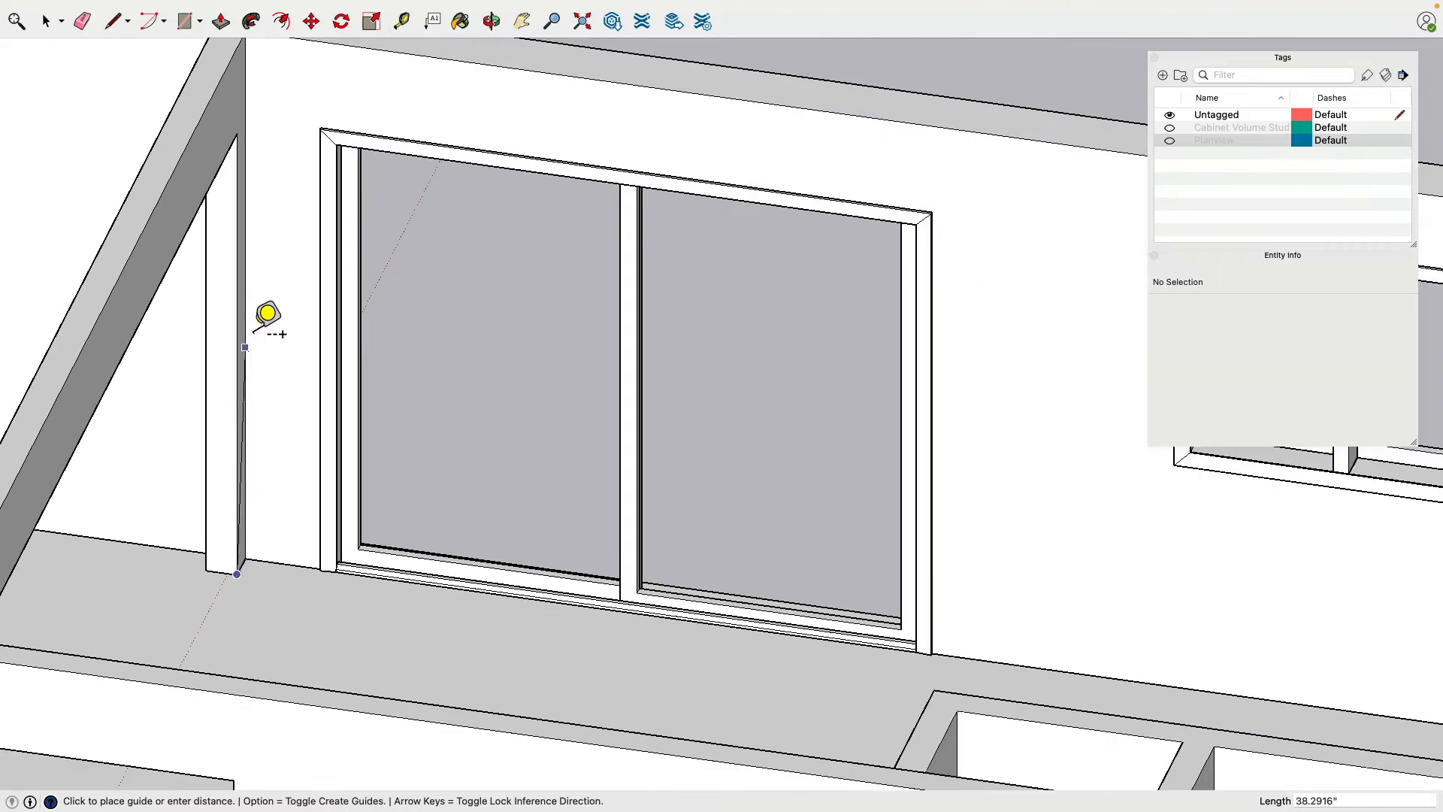
key(Escape)
Measure across the wide opening beneath the header beam, starting at its upper corner by the sliding door
middle_drag(251, 203, 538, 264)
scroll(492, 225, down, 3)
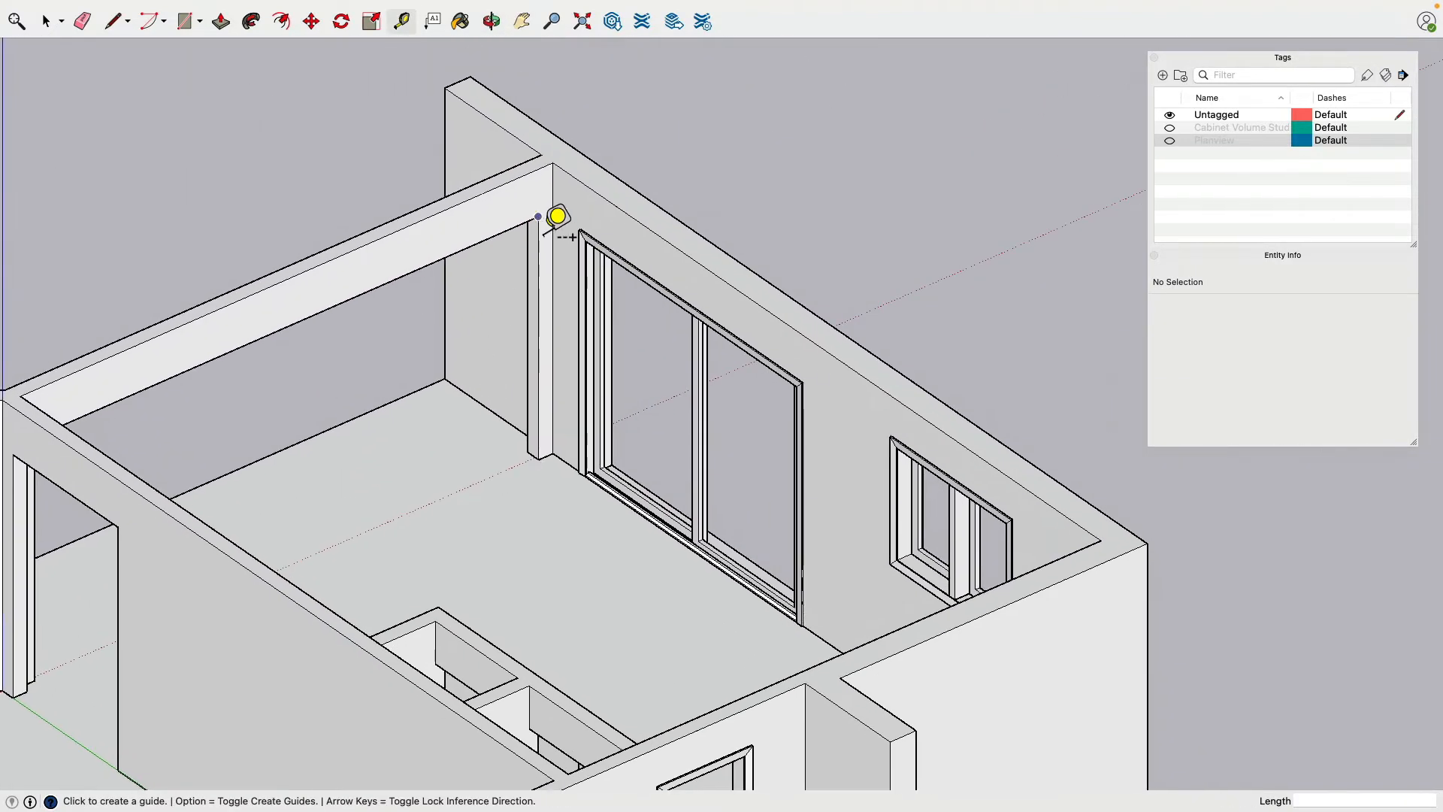
middle_drag(391, 296, 63, 313)
click(877, 178)
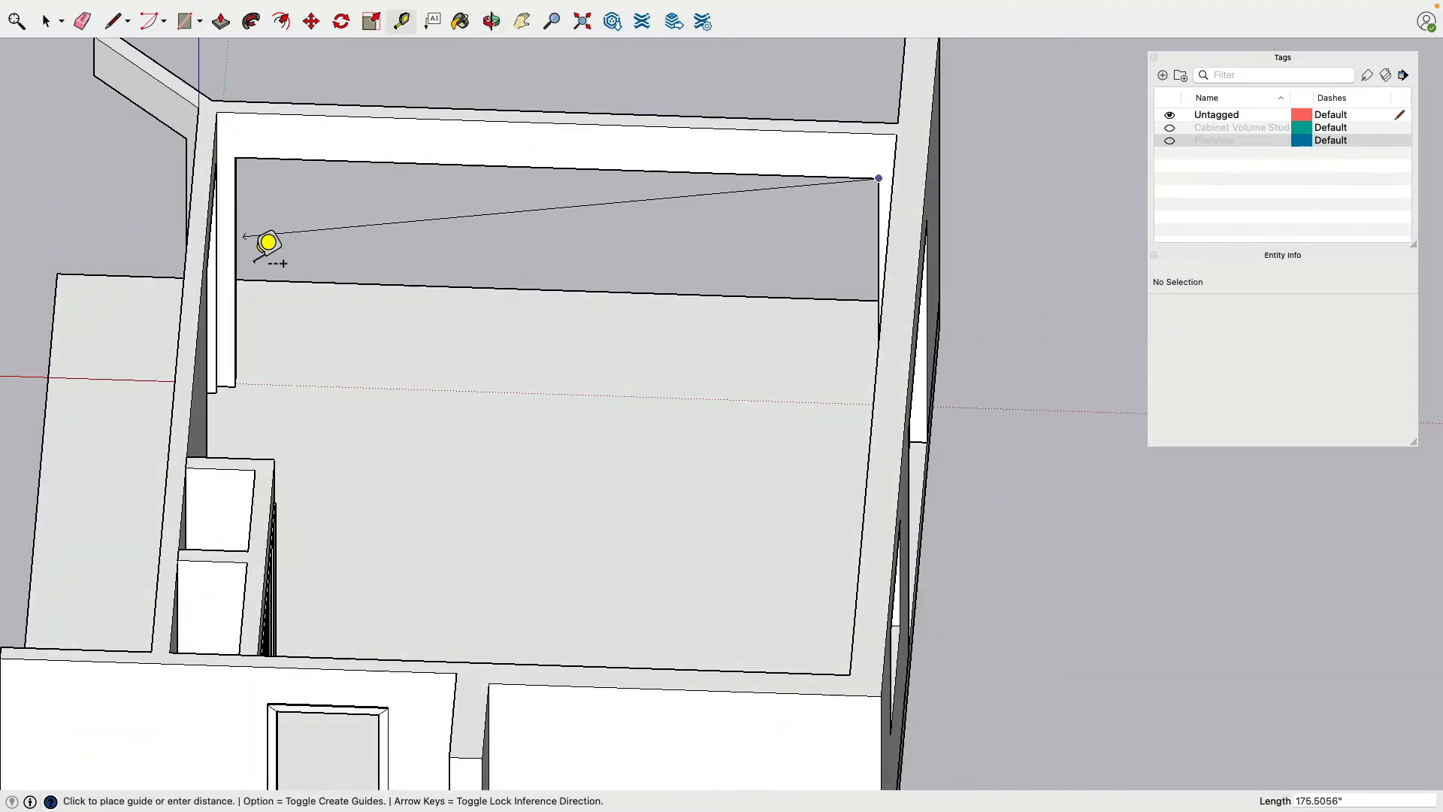
key(Escape)
Measure the wall between the sliding door and the window, and upward from the window trim's upper corner
middle_drag(323, 309, 586, 203)
middle_drag(740, 398, 873, 300)
scroll(722, 407, up, 6)
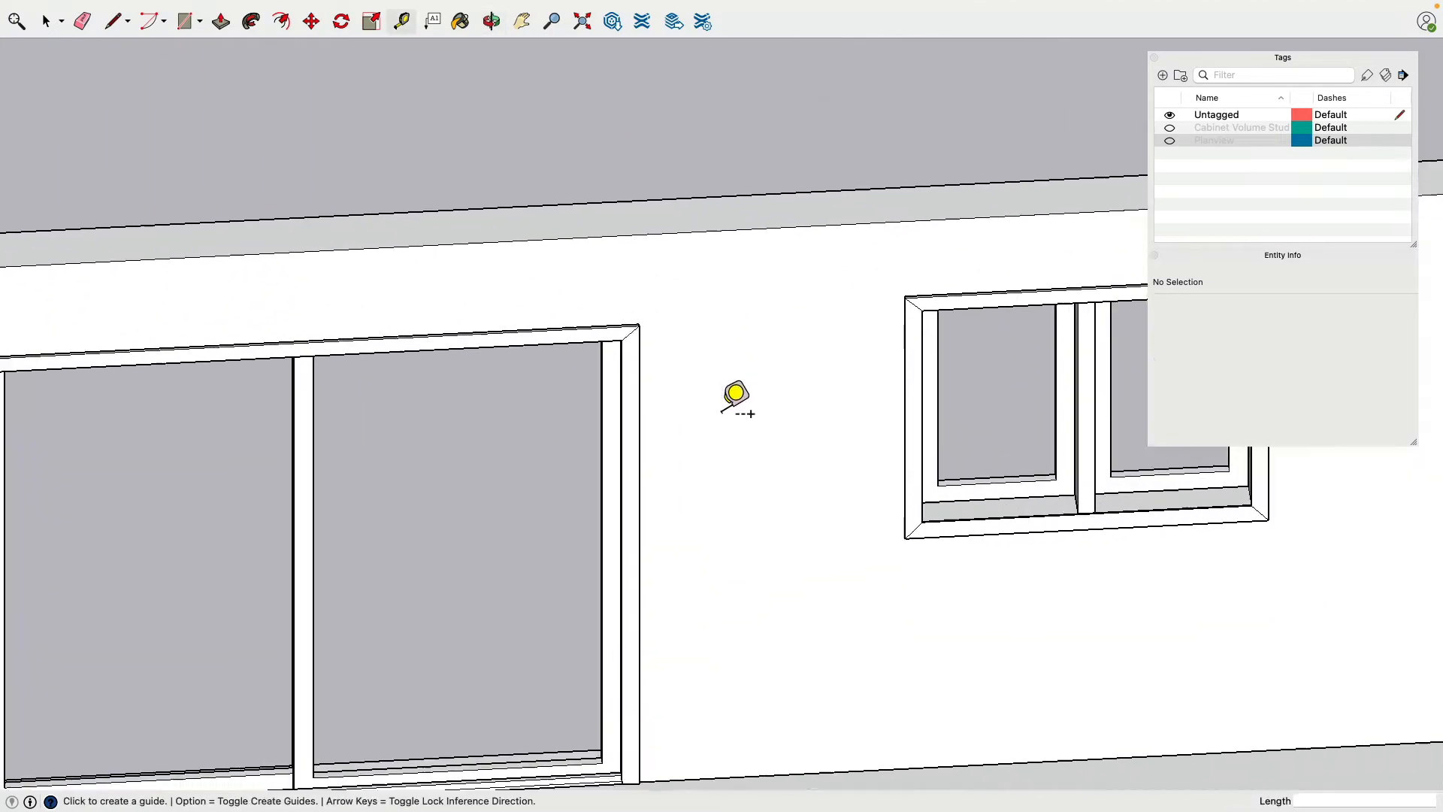
click(630, 315)
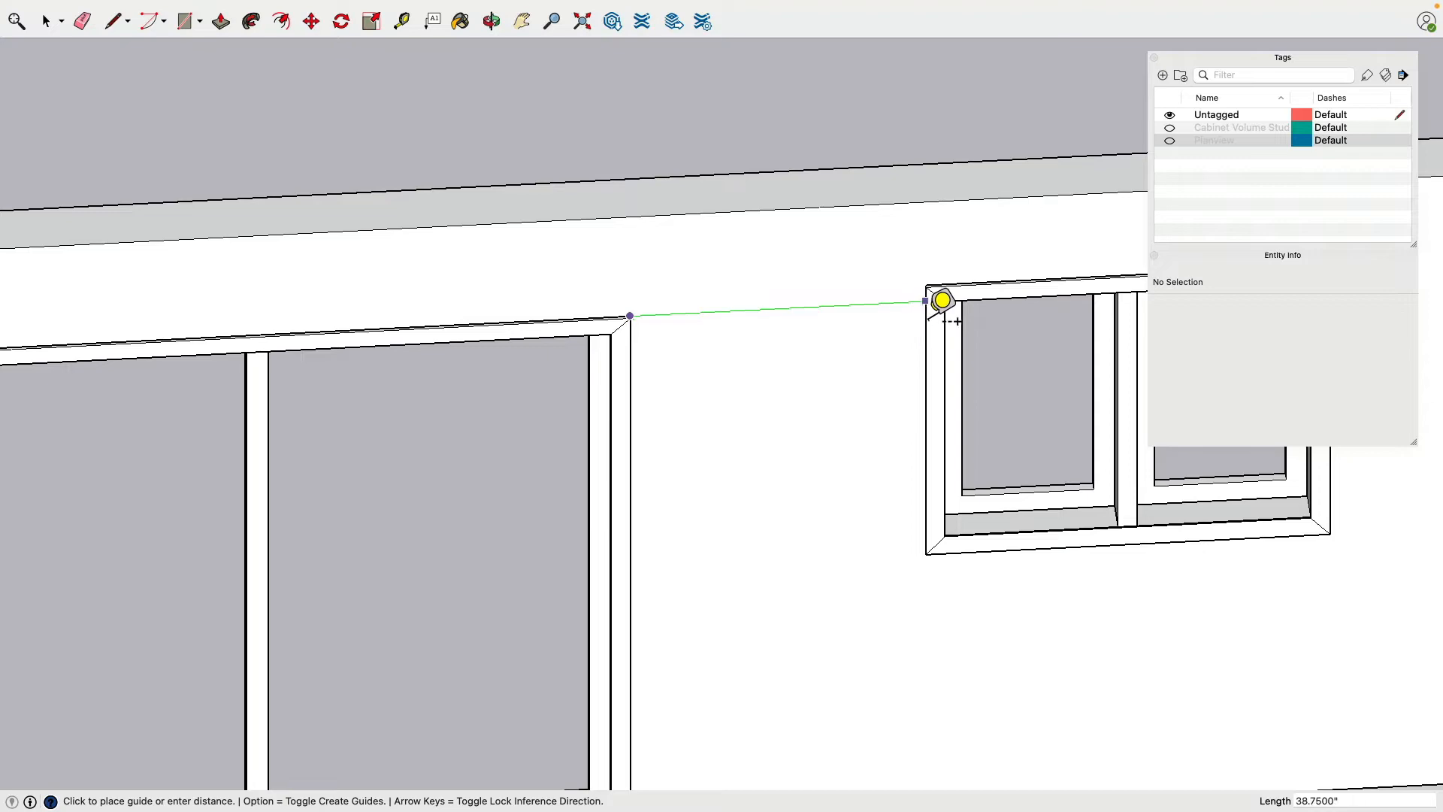
key(Escape)
click(925, 284)
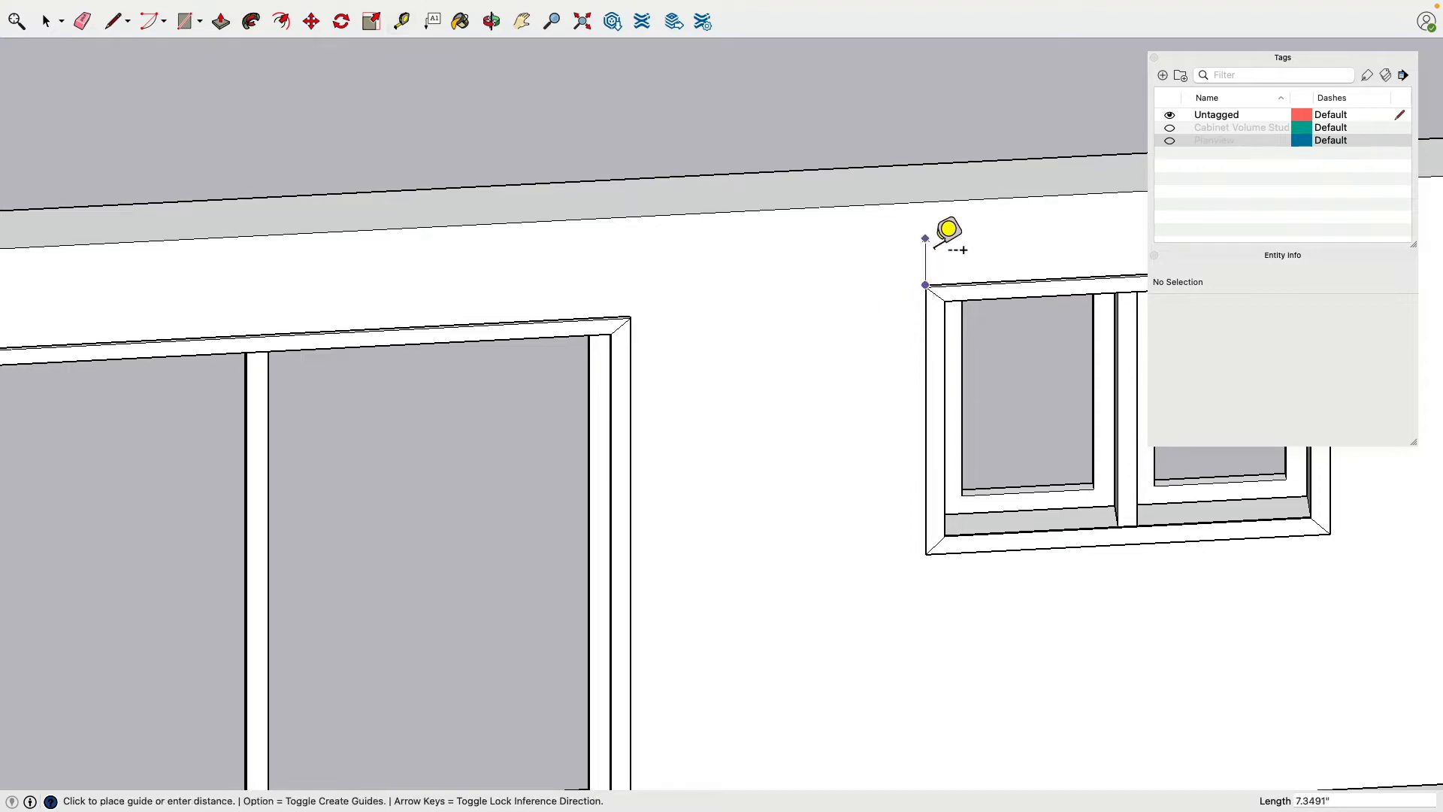
key(Escape)
Measure the height from the floor to the underside of the window trim
scroll(908, 246, down, 5)
middle_drag(722, 444, 877, 431)
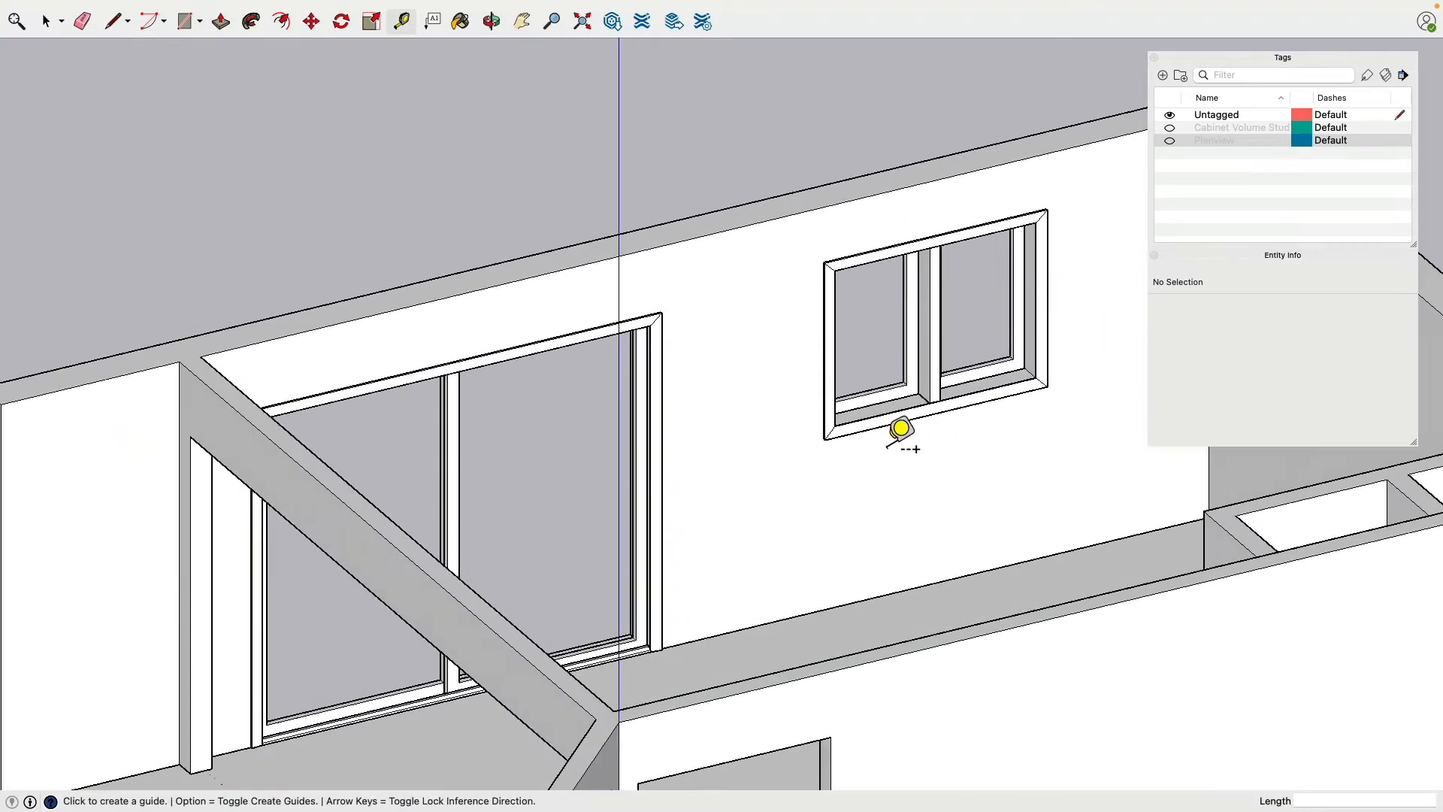
click(824, 439)
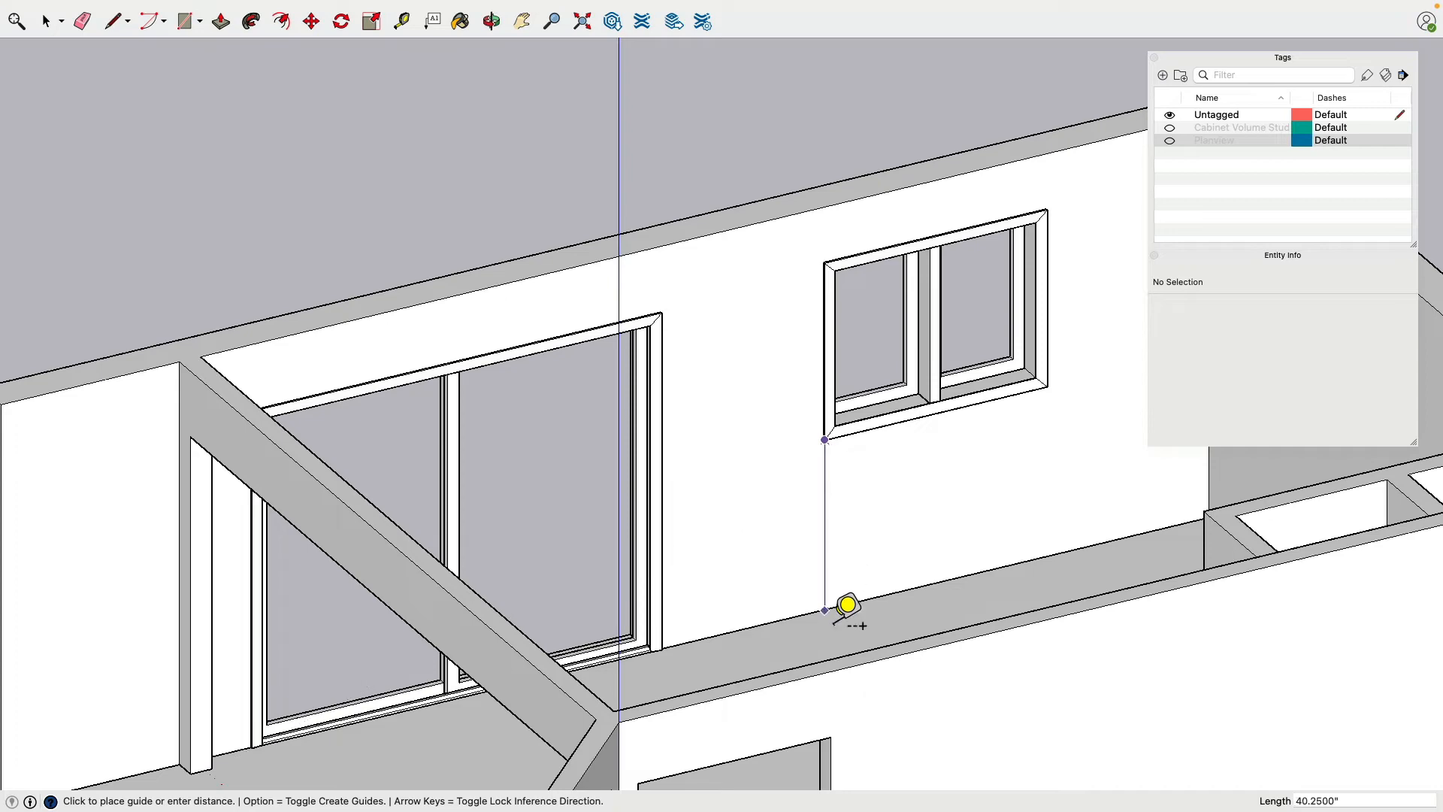
key(Escape)
middle_drag(802, 557, 596, 578)
scroll(596, 579, down, 8)
middle_drag(560, 425, 628, 411)
click(46, 22)
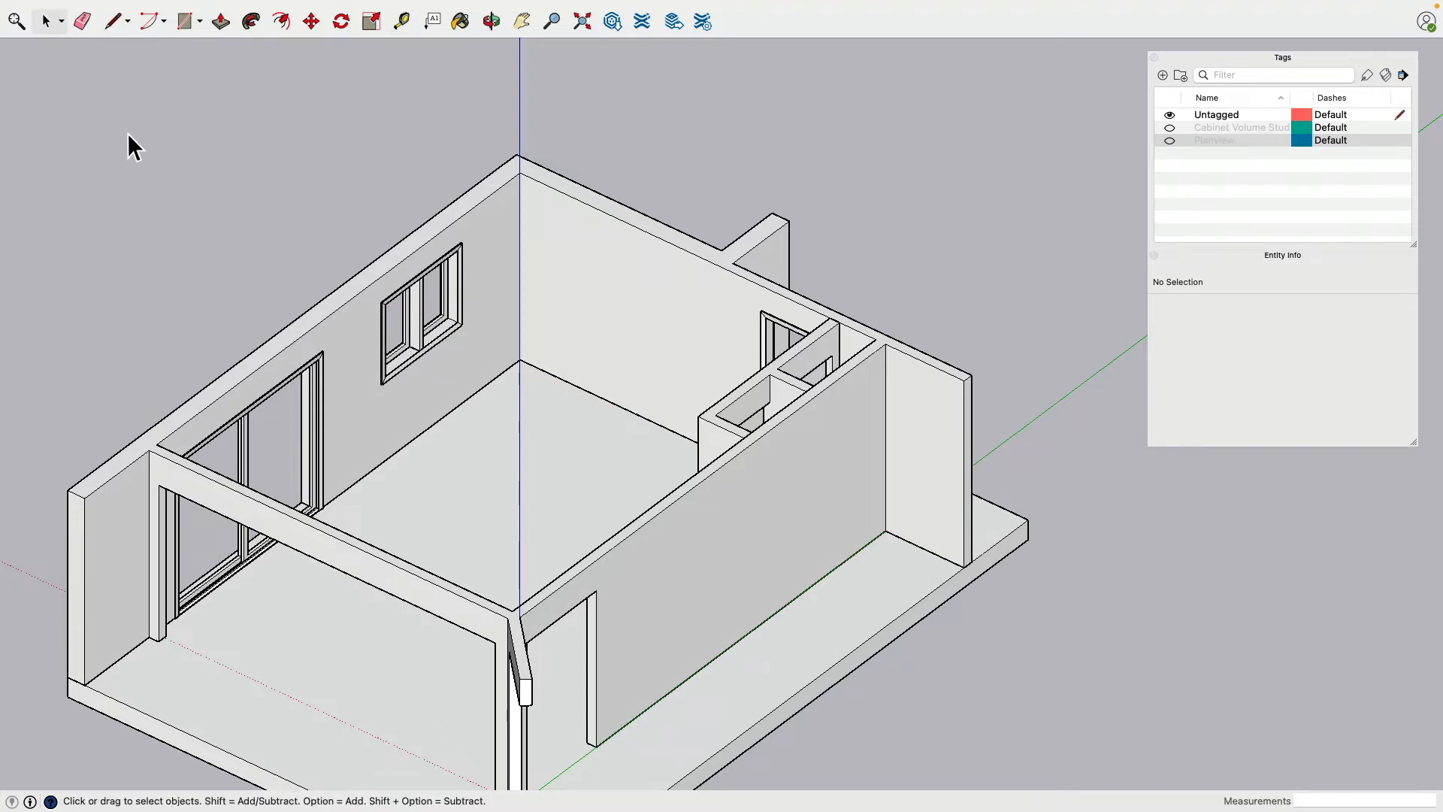
shift+middle_drag(199, 220, 293, 187)
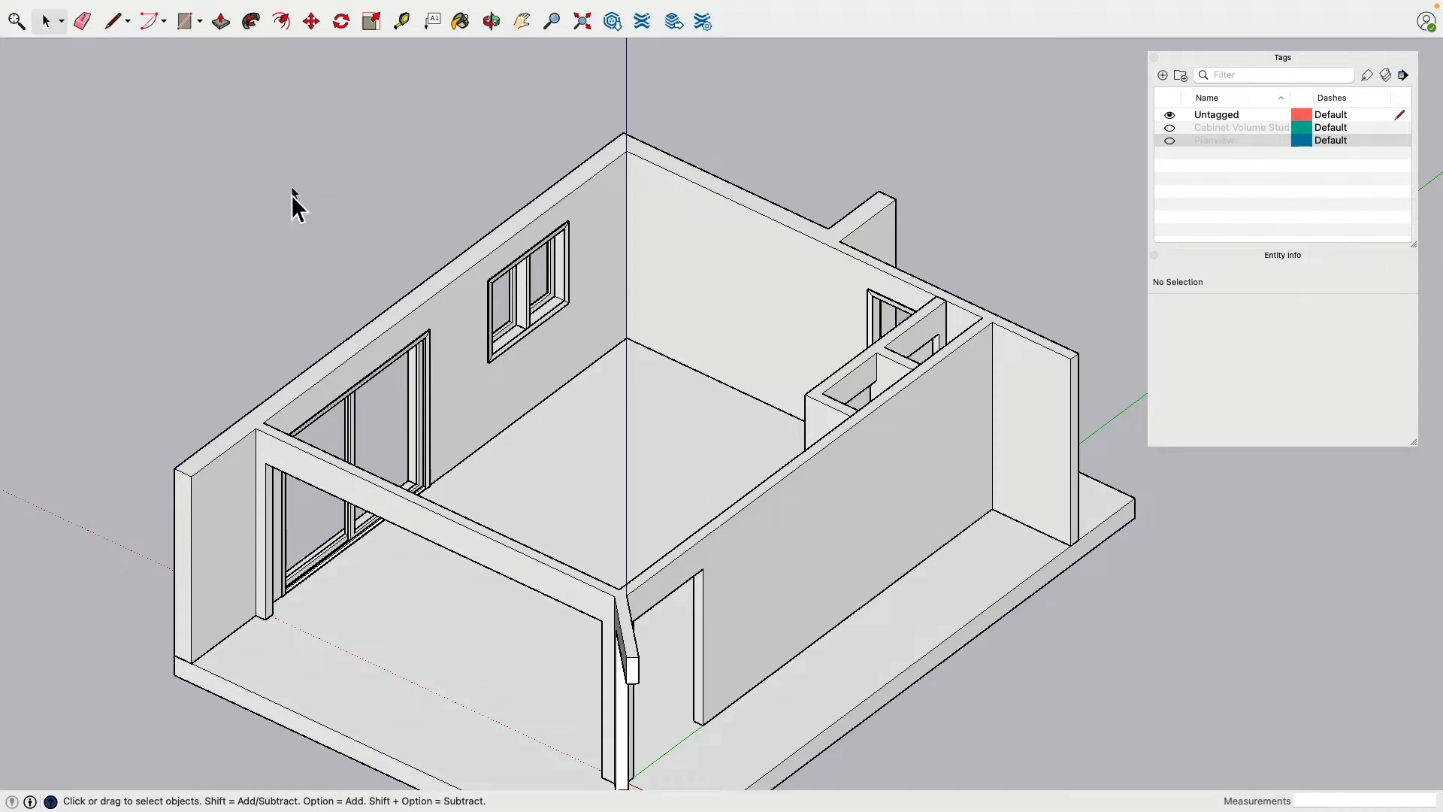
middle_drag(293, 199, 492, 416)
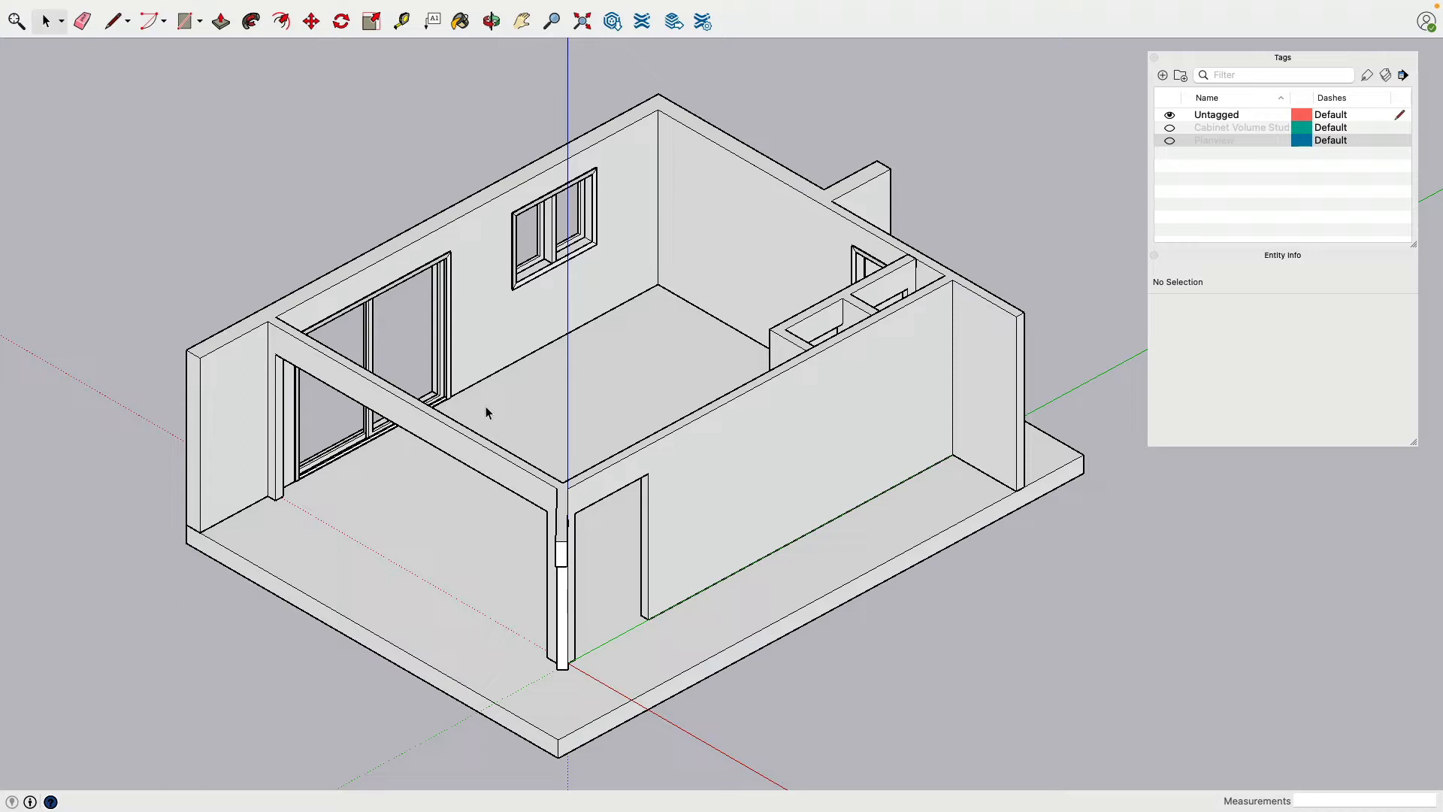
Create a new model and delete the default human figure from it
key(super+n)
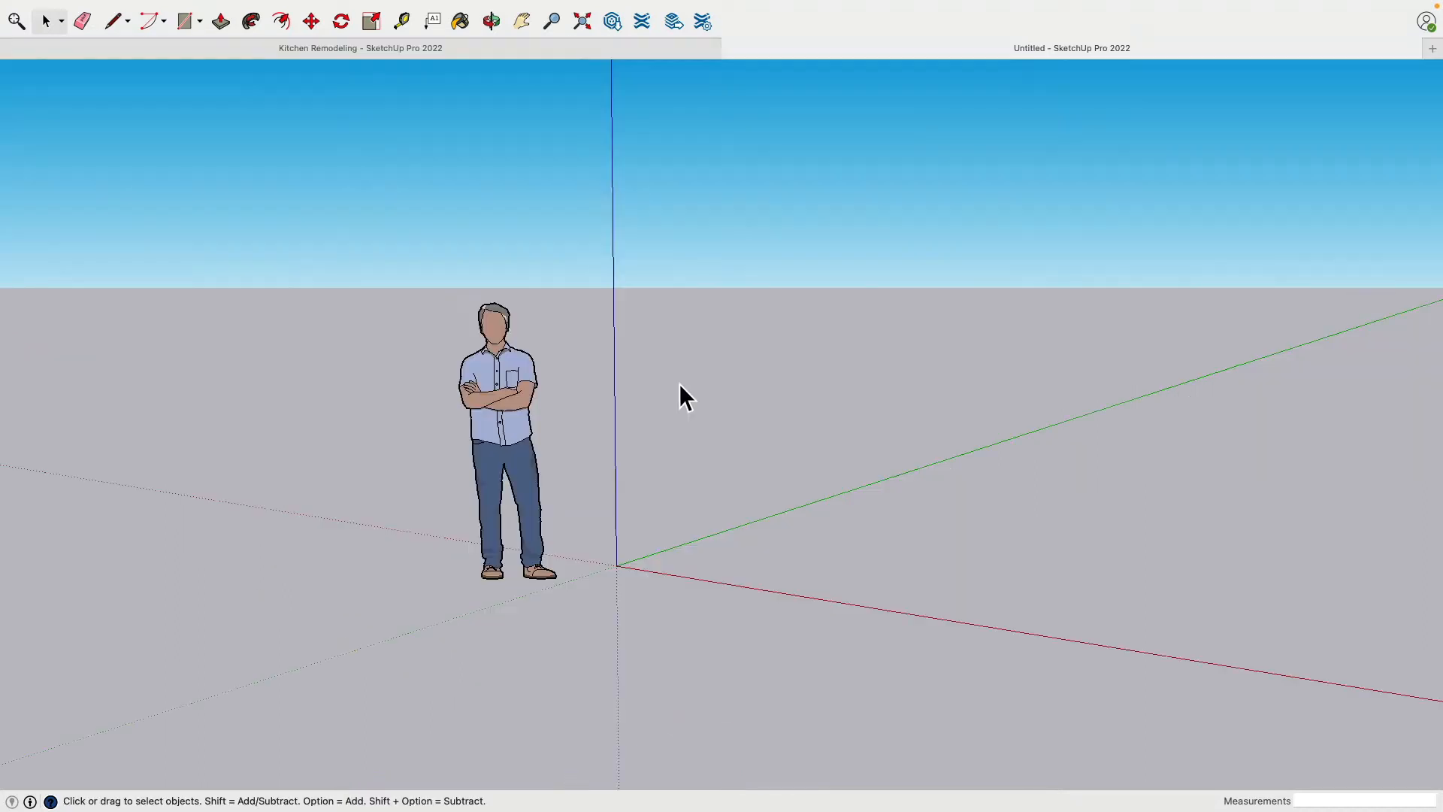
click(496, 335)
key(Delete)
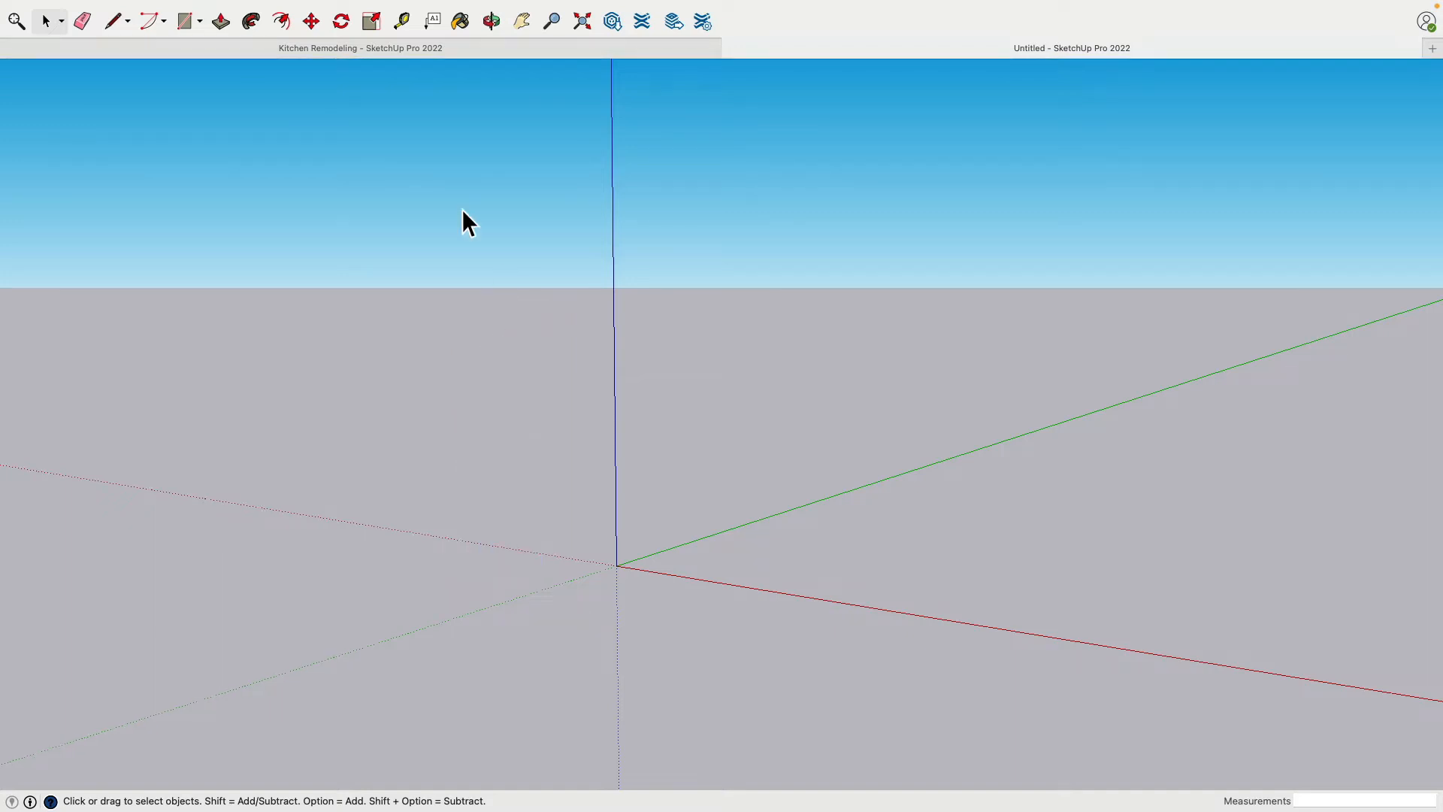
Set the new model's camera to the Top standard view with Parallel Projection
scroll(336, 218, down, 3)
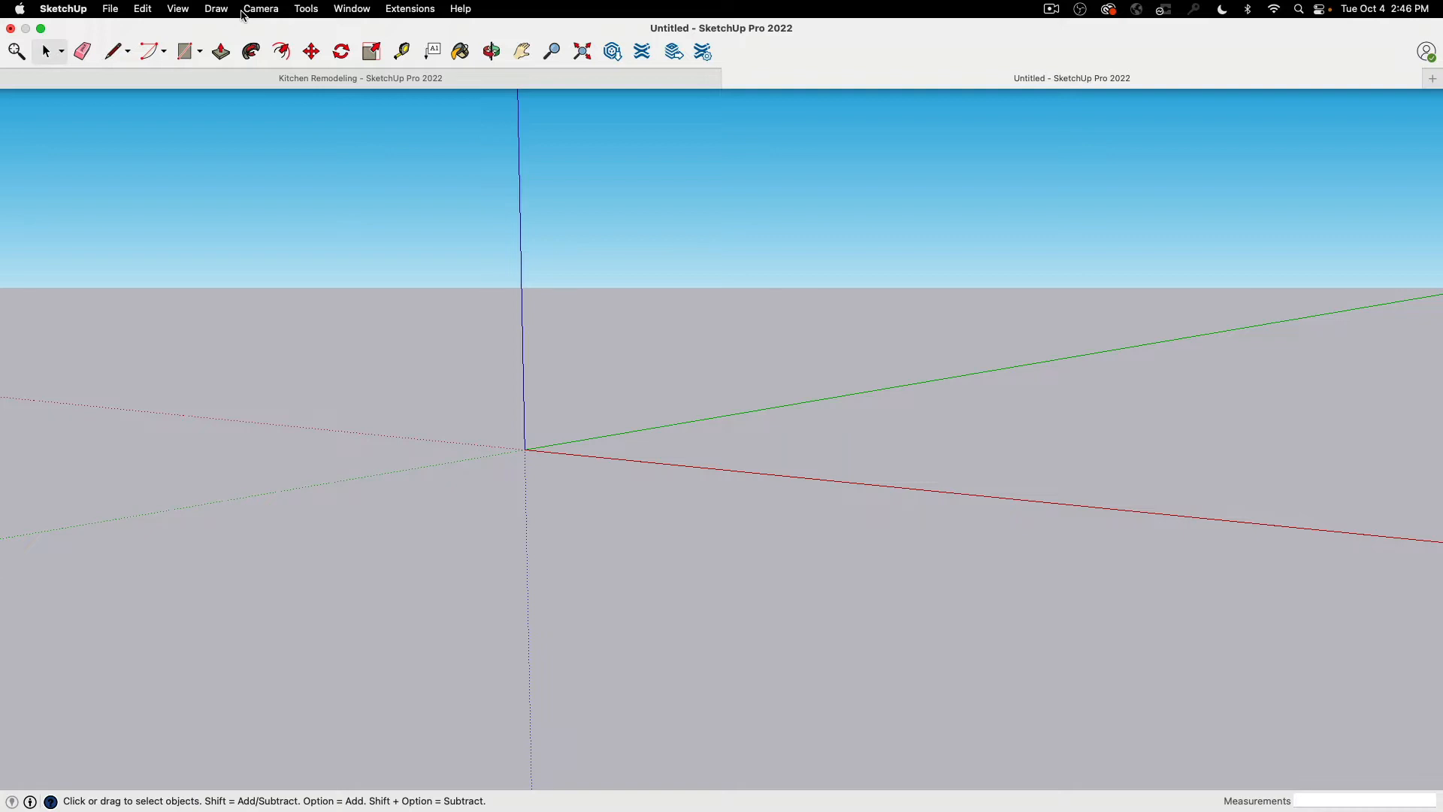
click(216, 8)
mouse_move(260, 8)
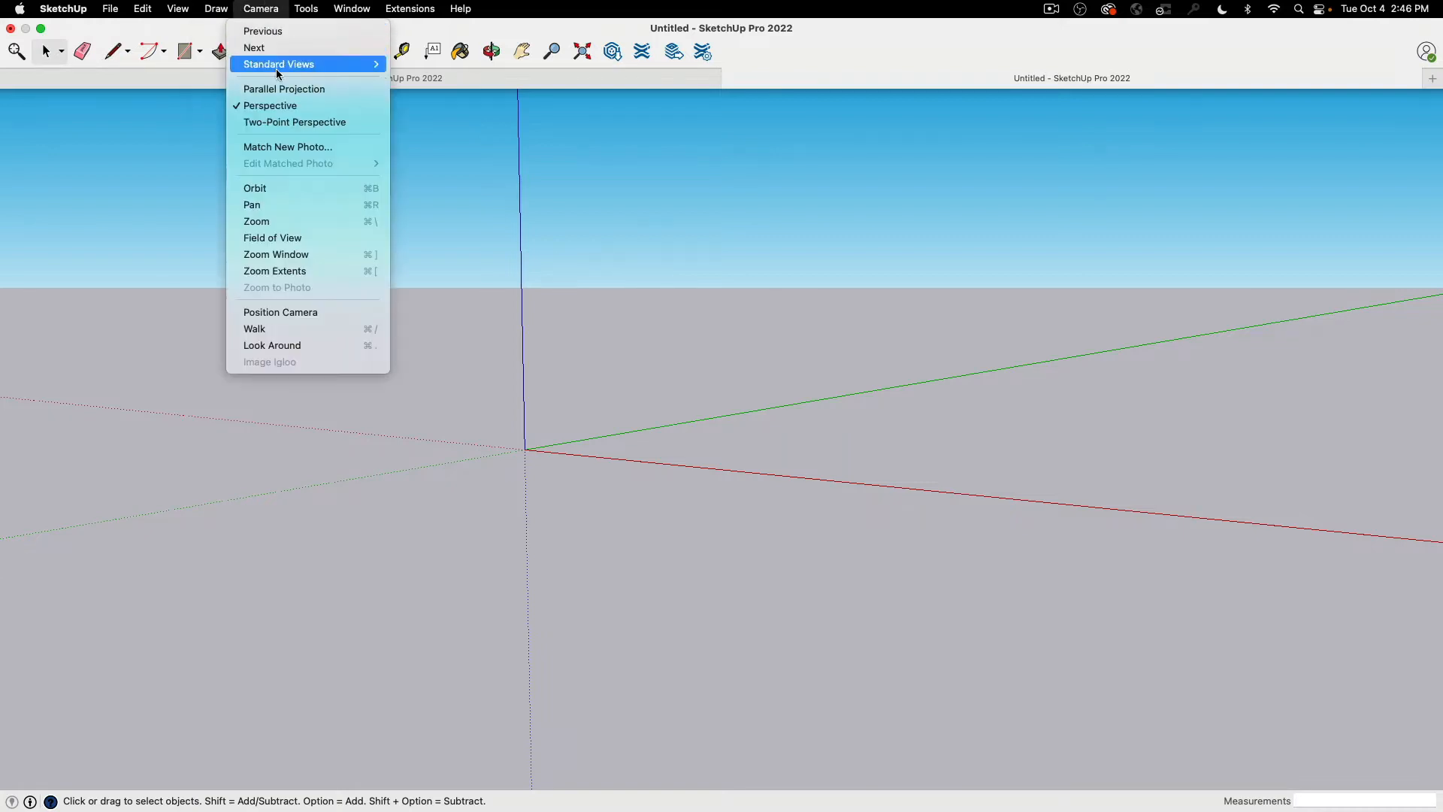
mouse_move(277, 68)
click(430, 63)
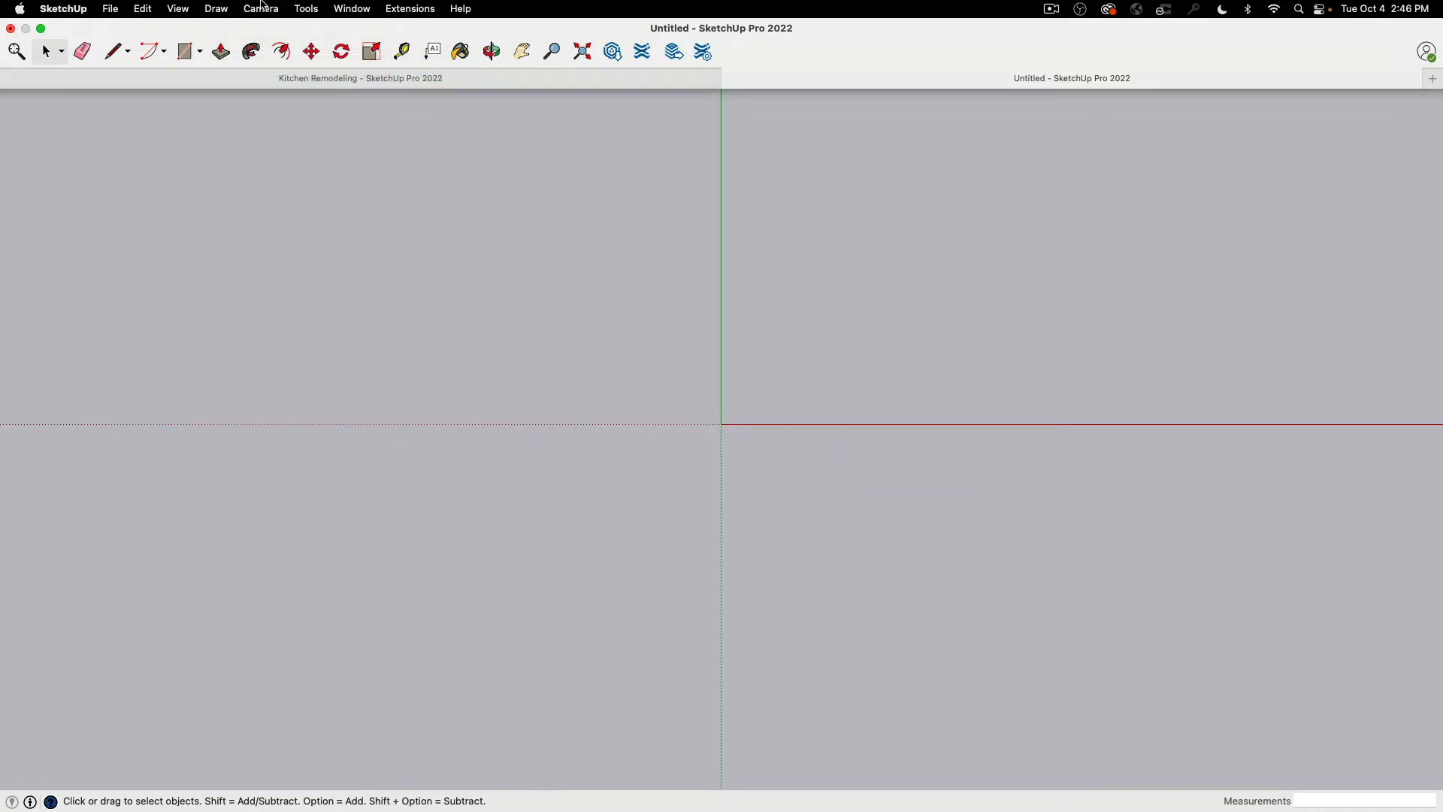
click(261, 5)
click(283, 86)
shift+middle_drag(726, 286, 586, 468)
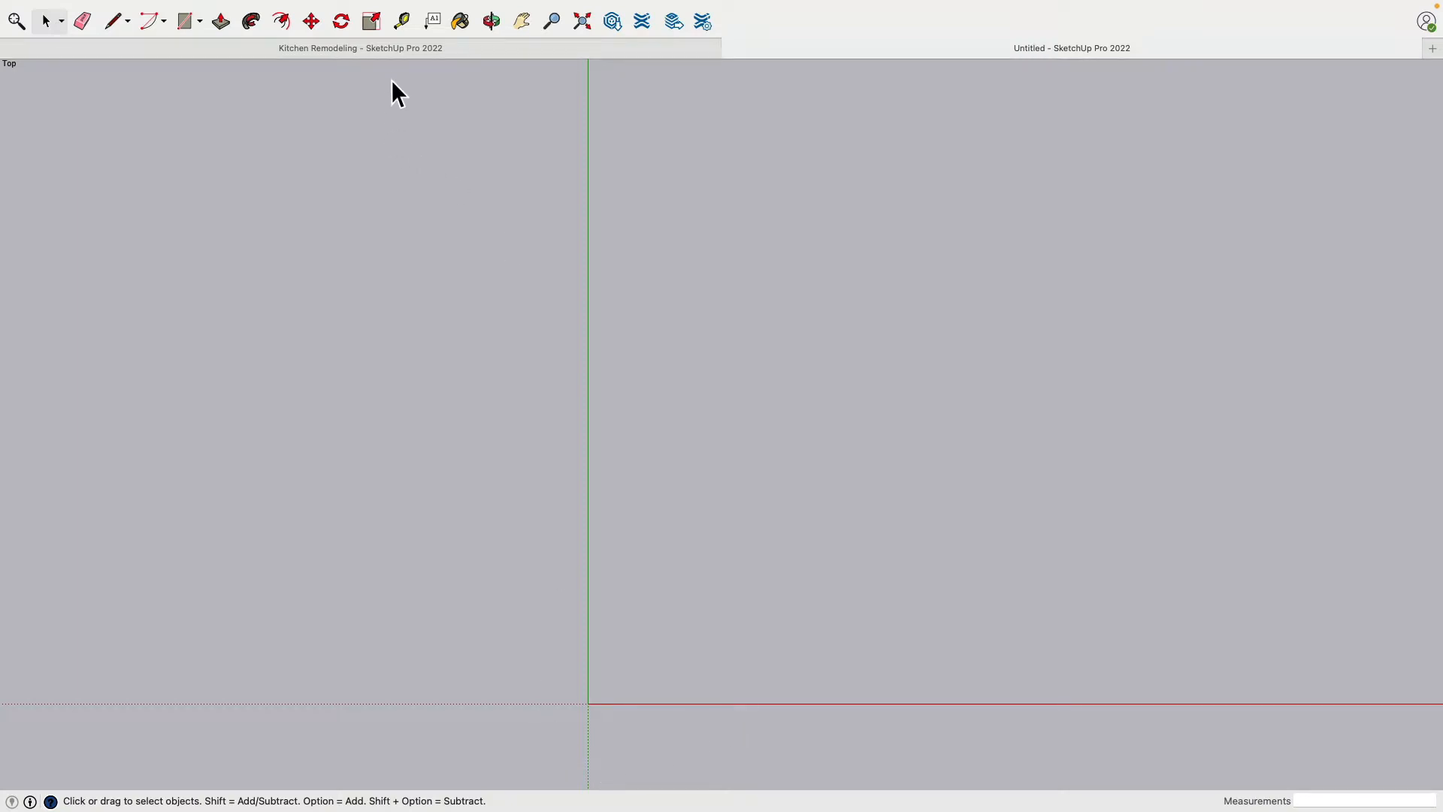
Review the room's overall layout in the Kitchen Remodeling model and return to the untitled model
click(381, 47)
middle_drag(553, 329, 946, 211)
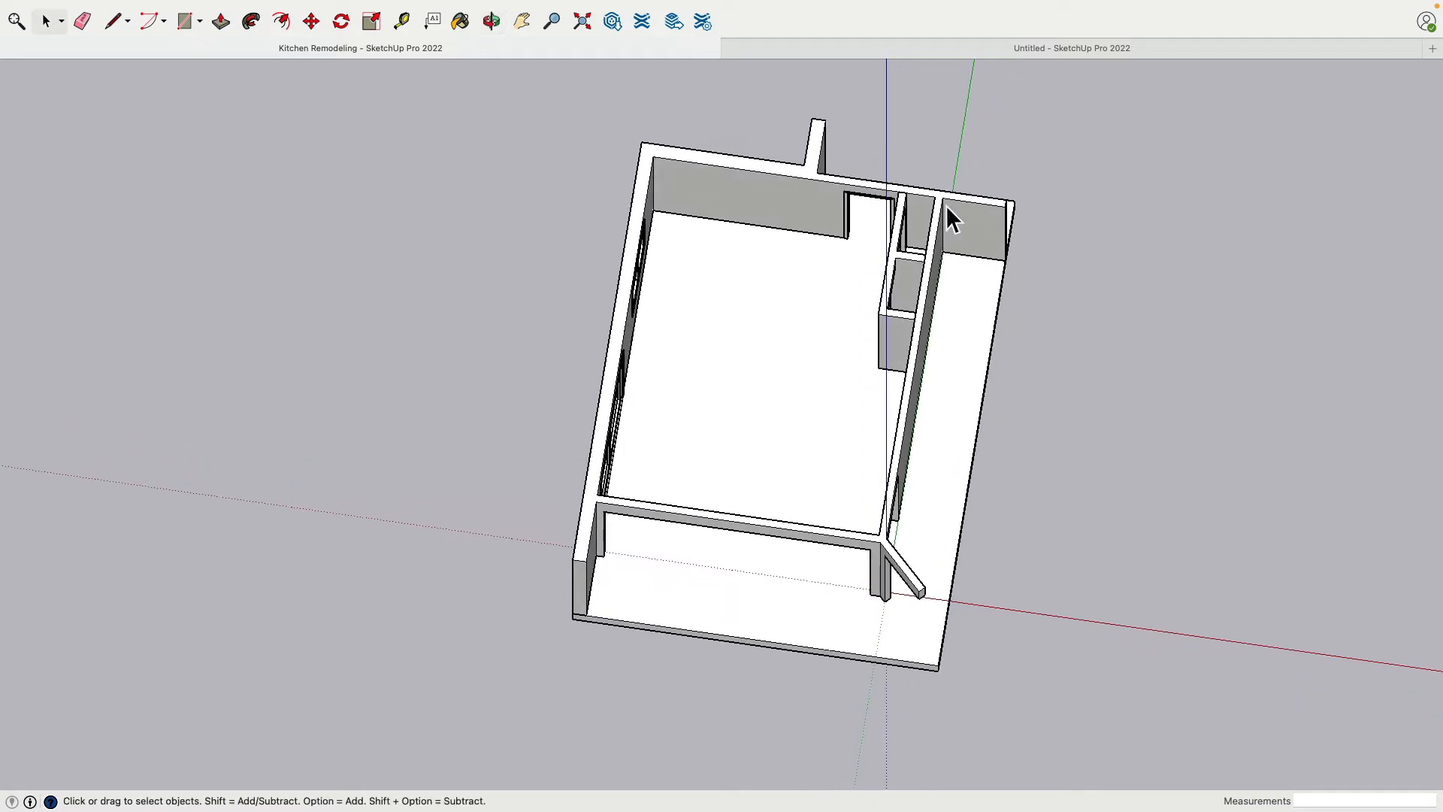
middle_drag(565, 378, 1053, 290)
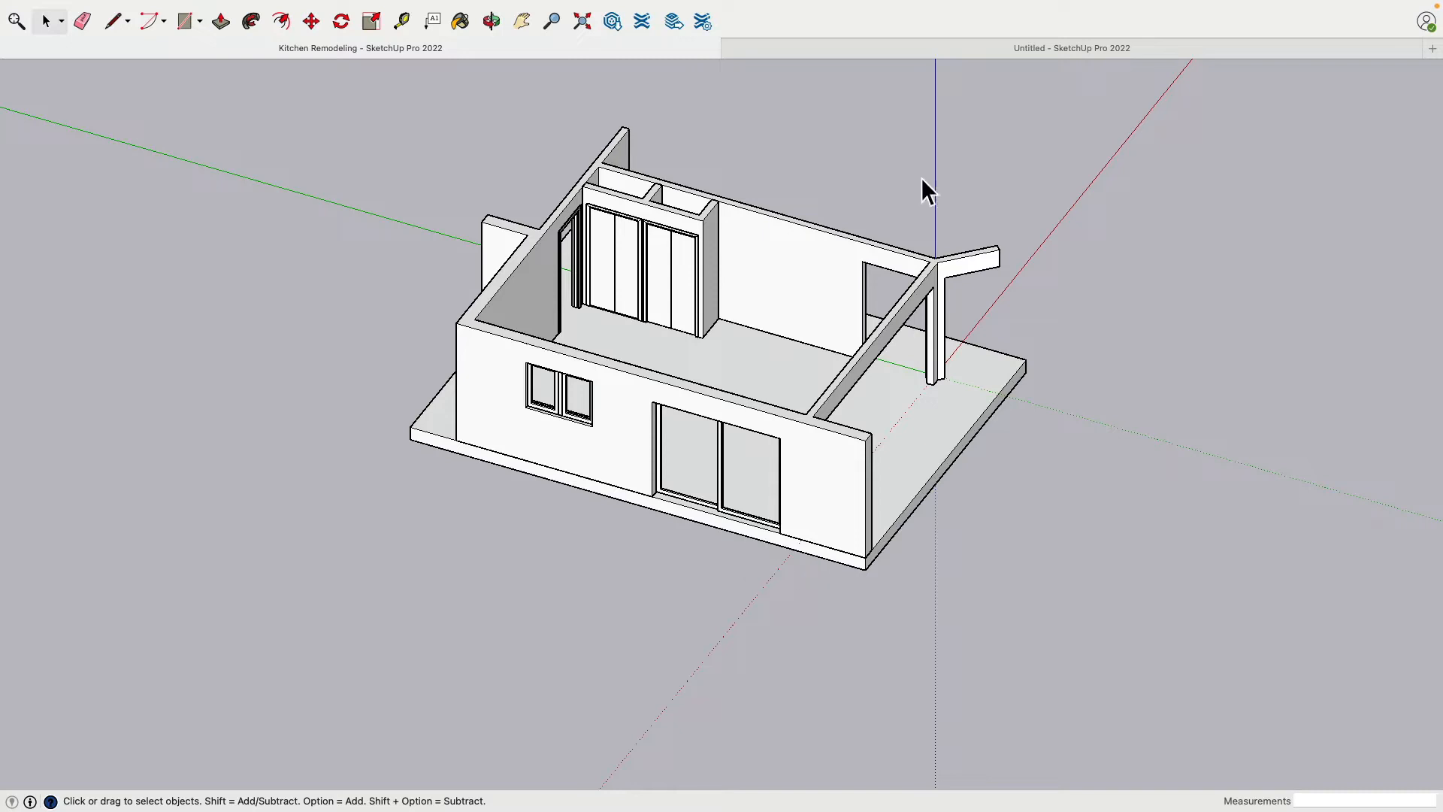
click(990, 51)
shift+middle_drag(827, 535, 798, 406)
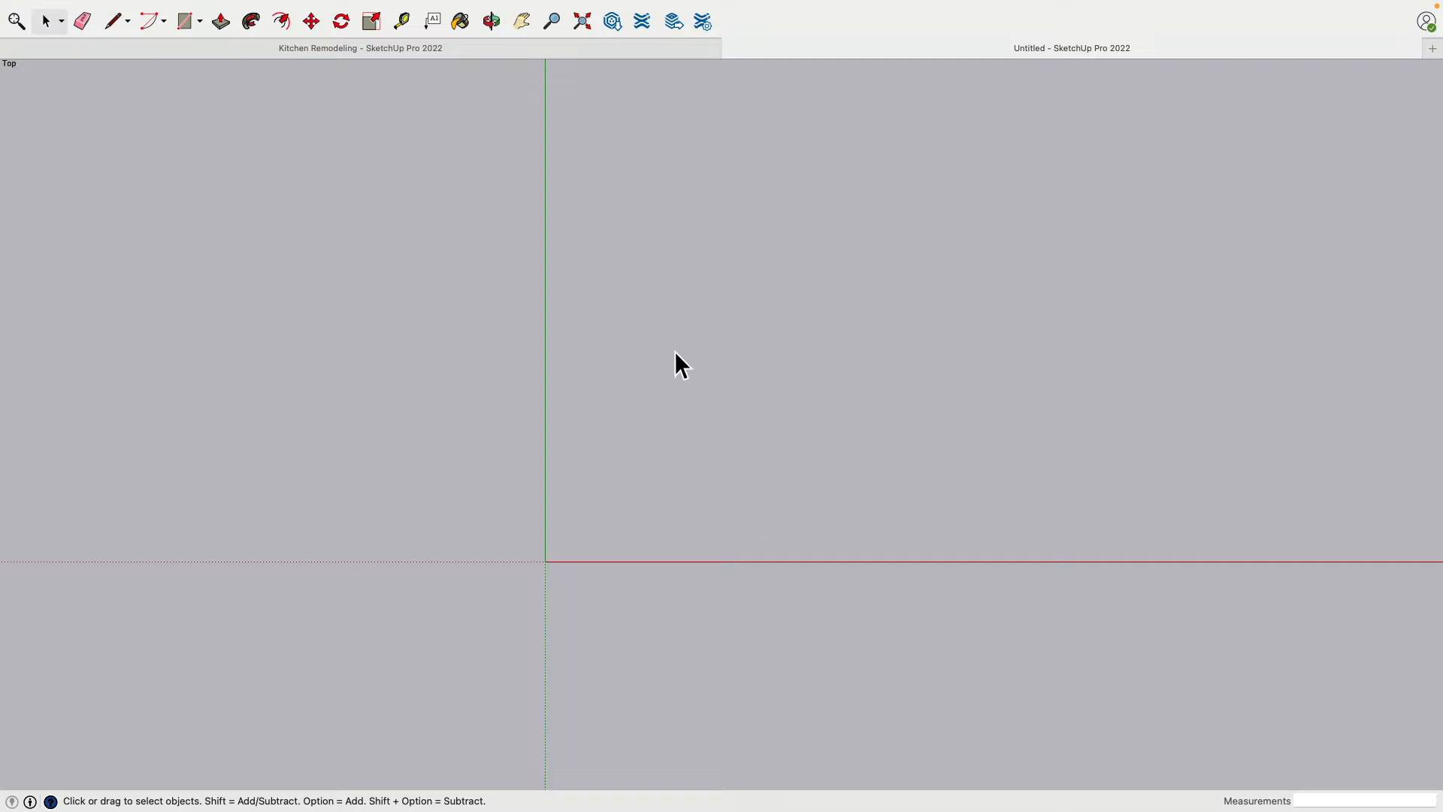
Draw a 15'6" by 20' rectangle starting at the origin for the room's floor
click(185, 27)
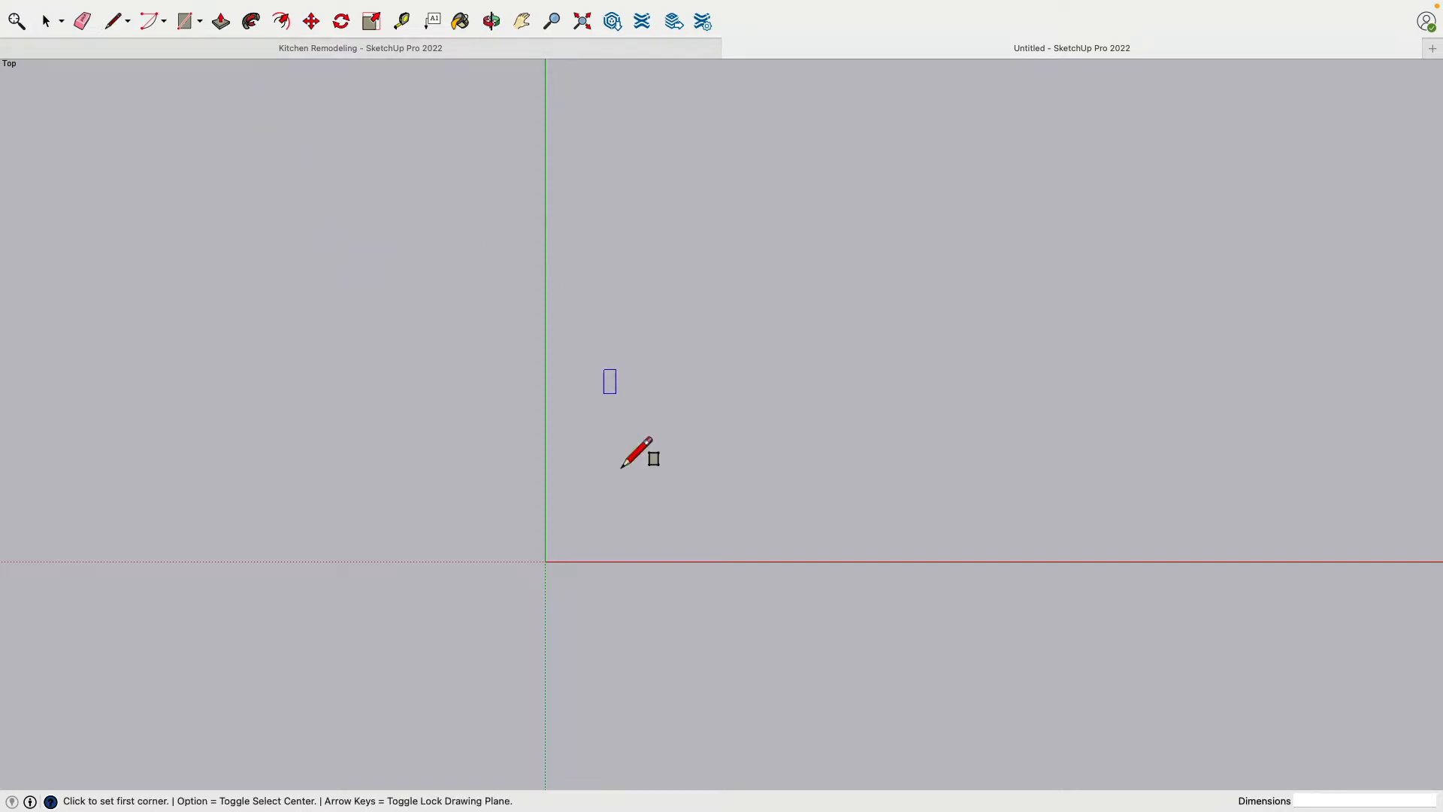
click(546, 561)
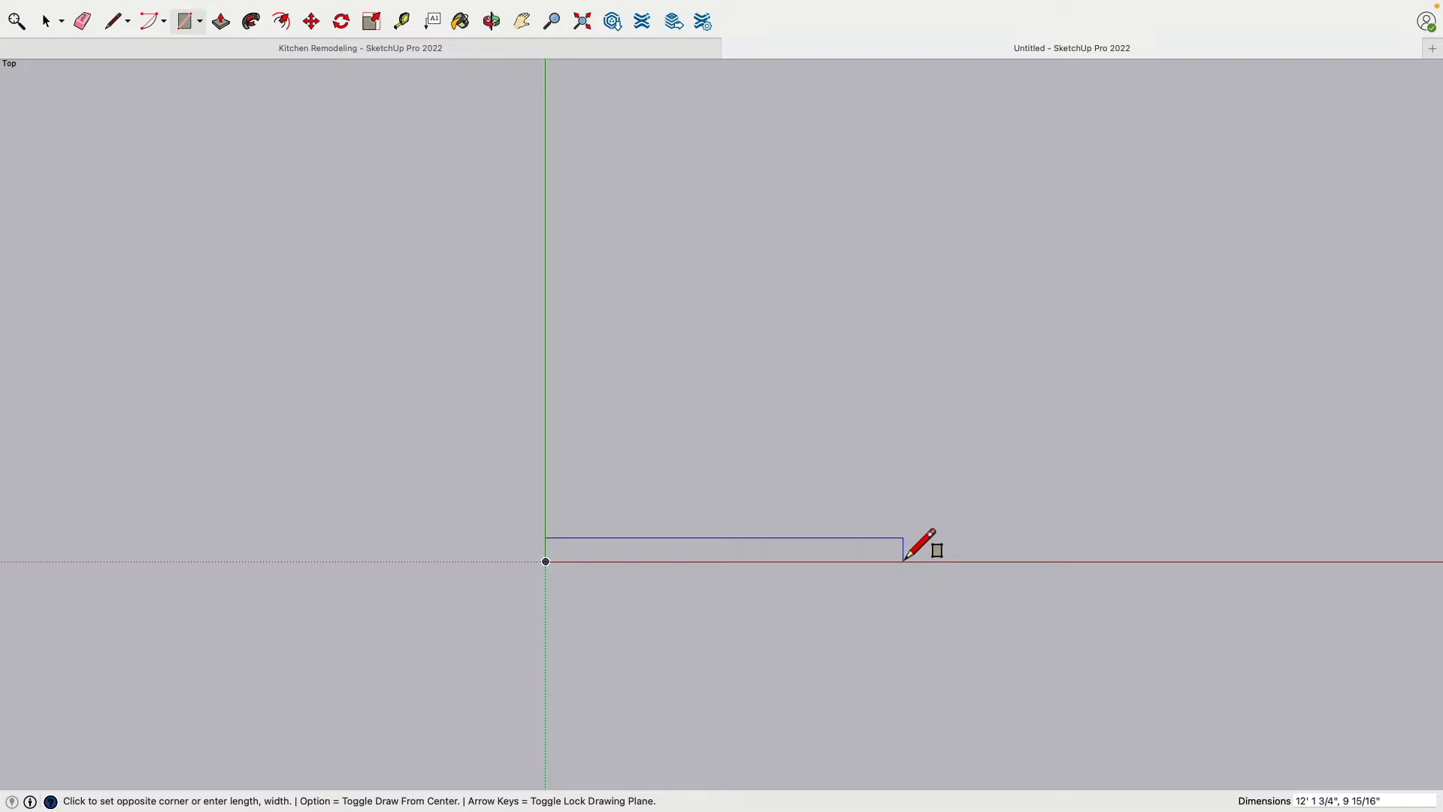
text(15'6",20)
text(')
key(Return)
scroll(849, 458, down, 4)
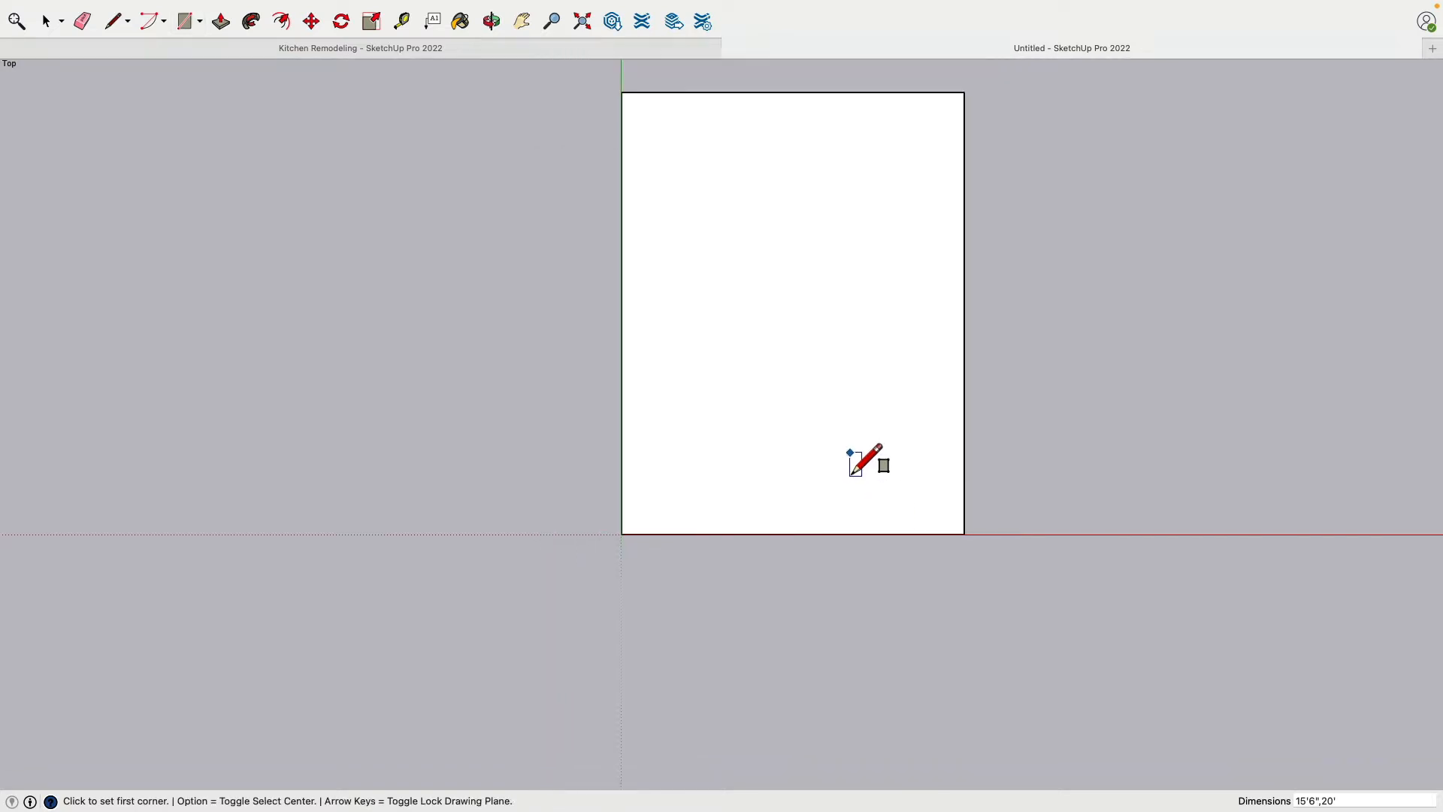
shift+middle_drag(854, 357, 652, 443)
scroll(632, 413, up, 1)
scroll(631, 410, up, 1)
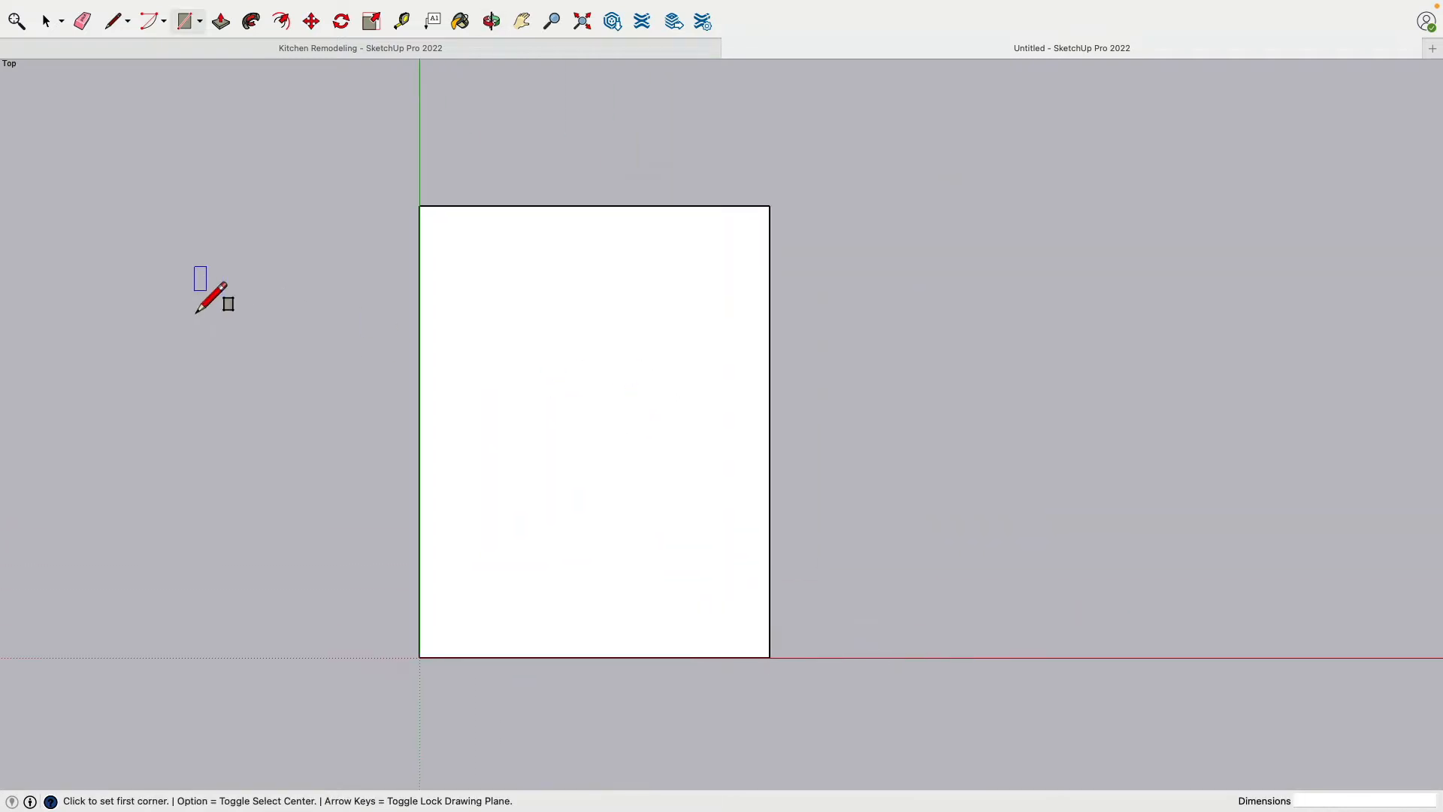
Place a guide line 5" outside the rectangle's edge that lies on the red axis
click(401, 21)
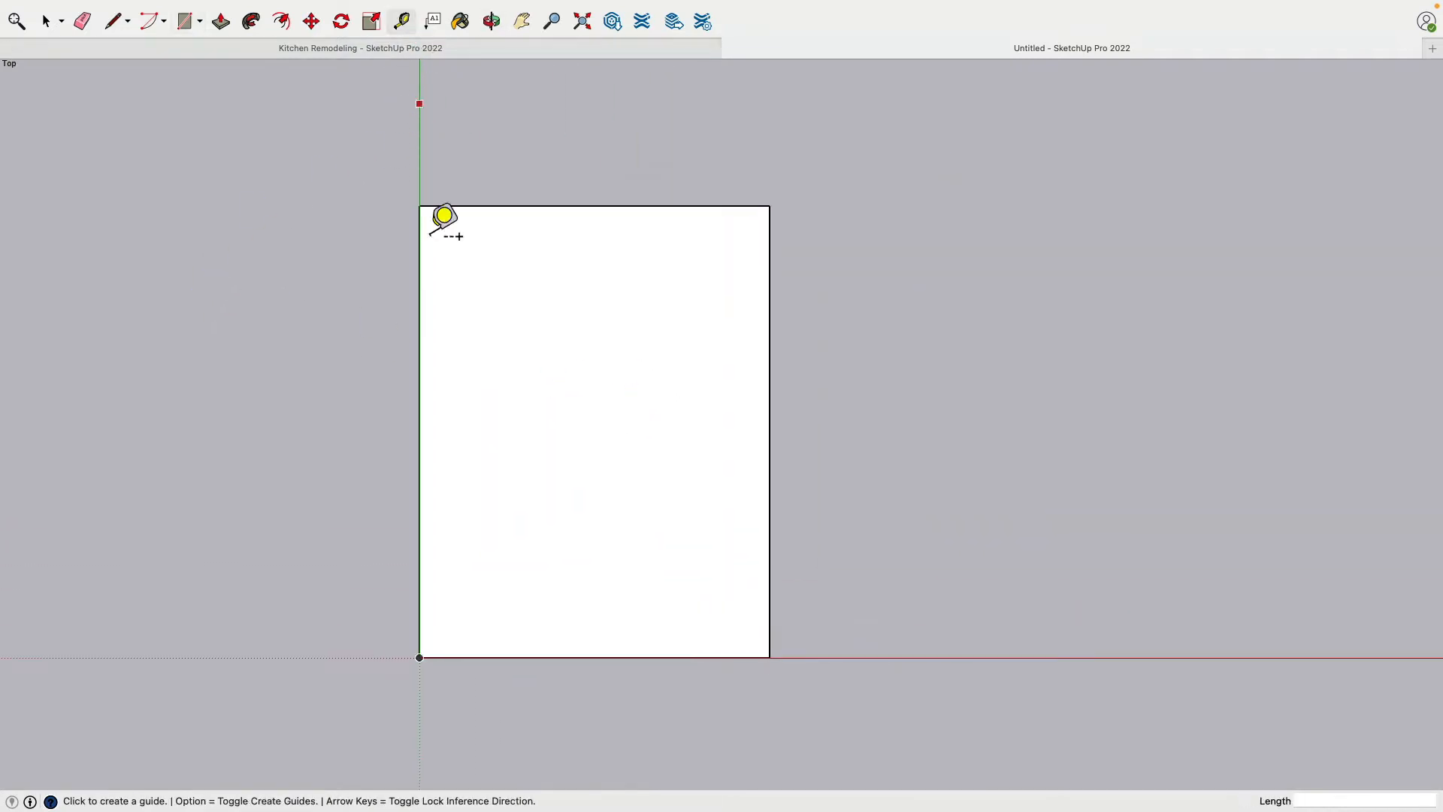
click(501, 657)
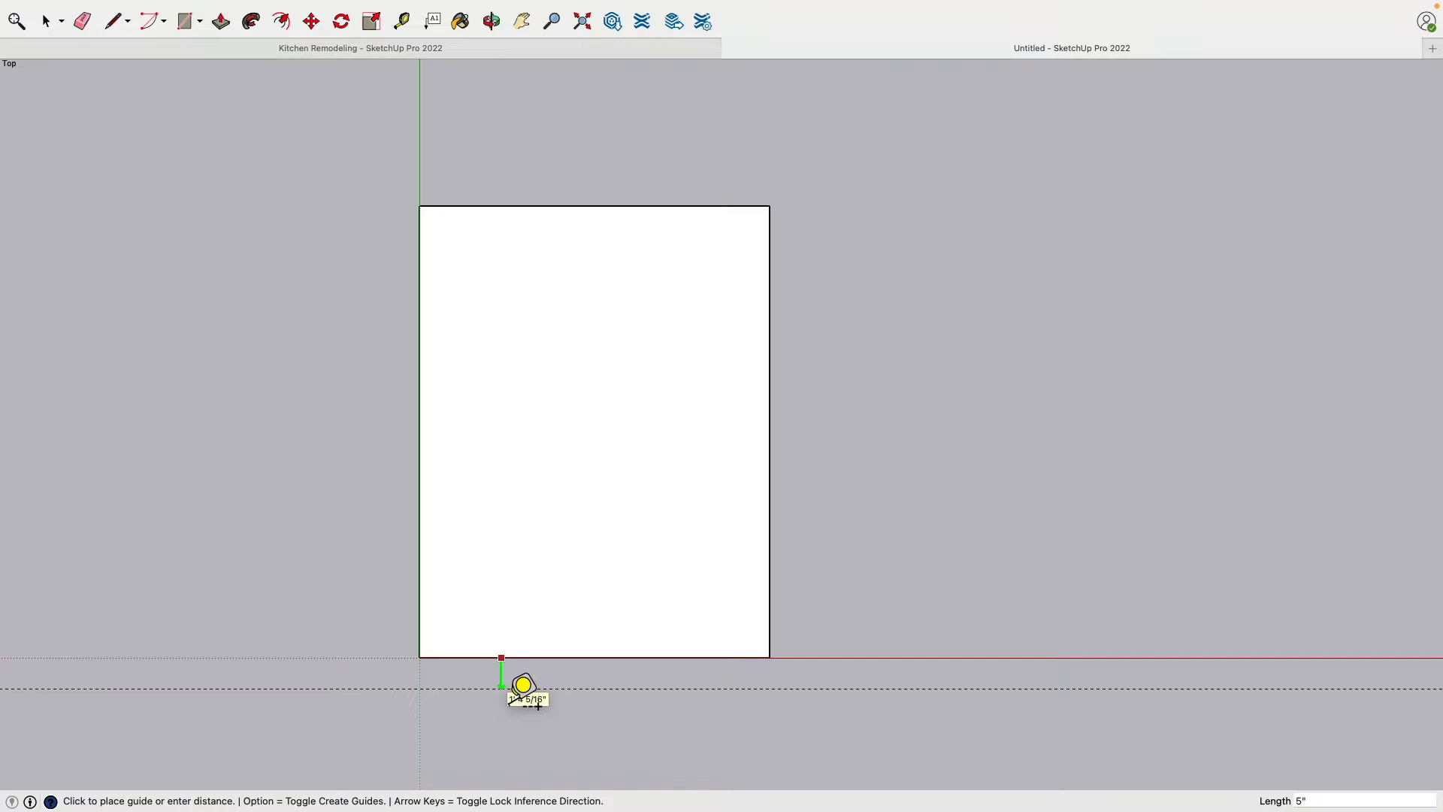
text(5")
key(Return)
Place a guide line 9" outside the rectangle's edge that lies on the green axis
click(419, 536)
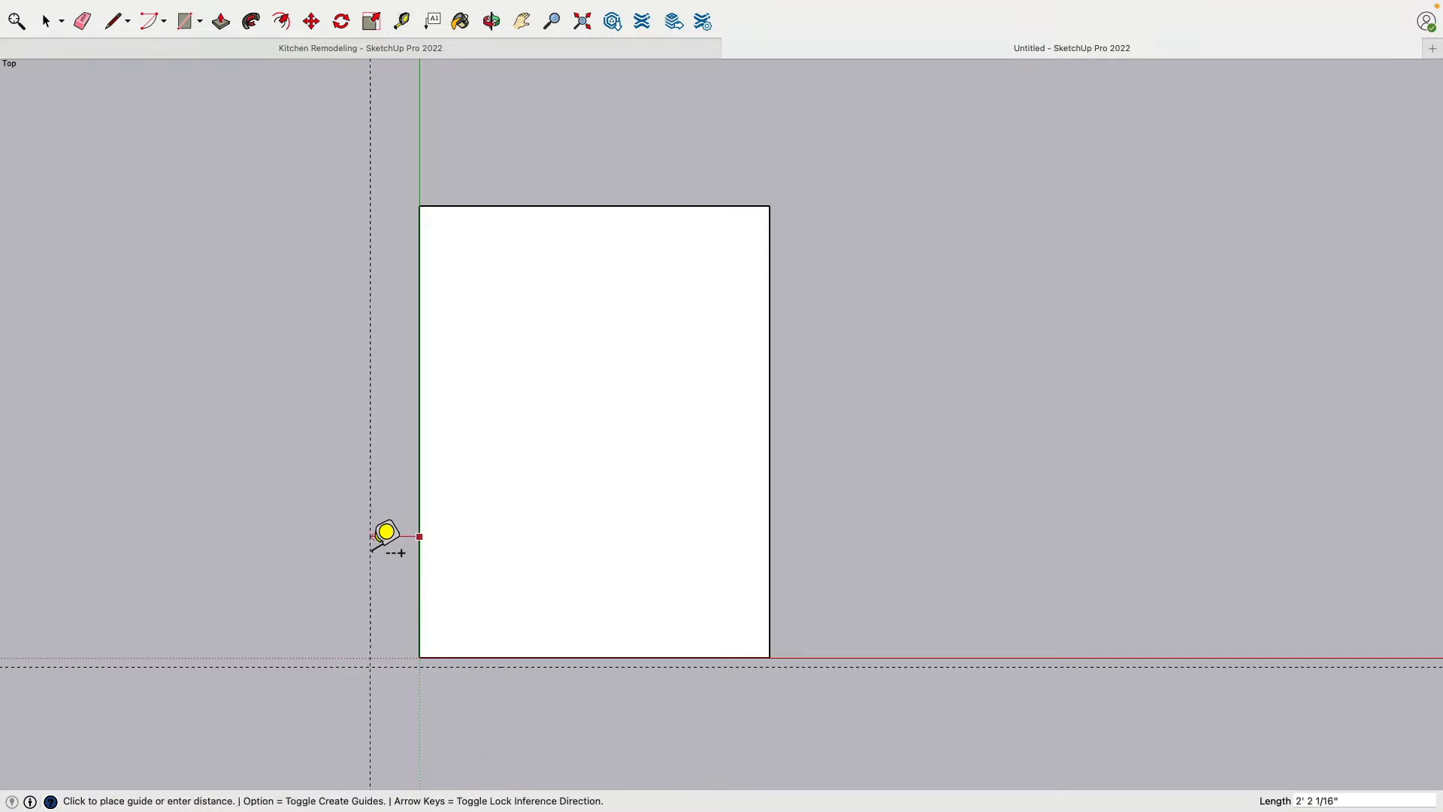
text(9")
key(Return)
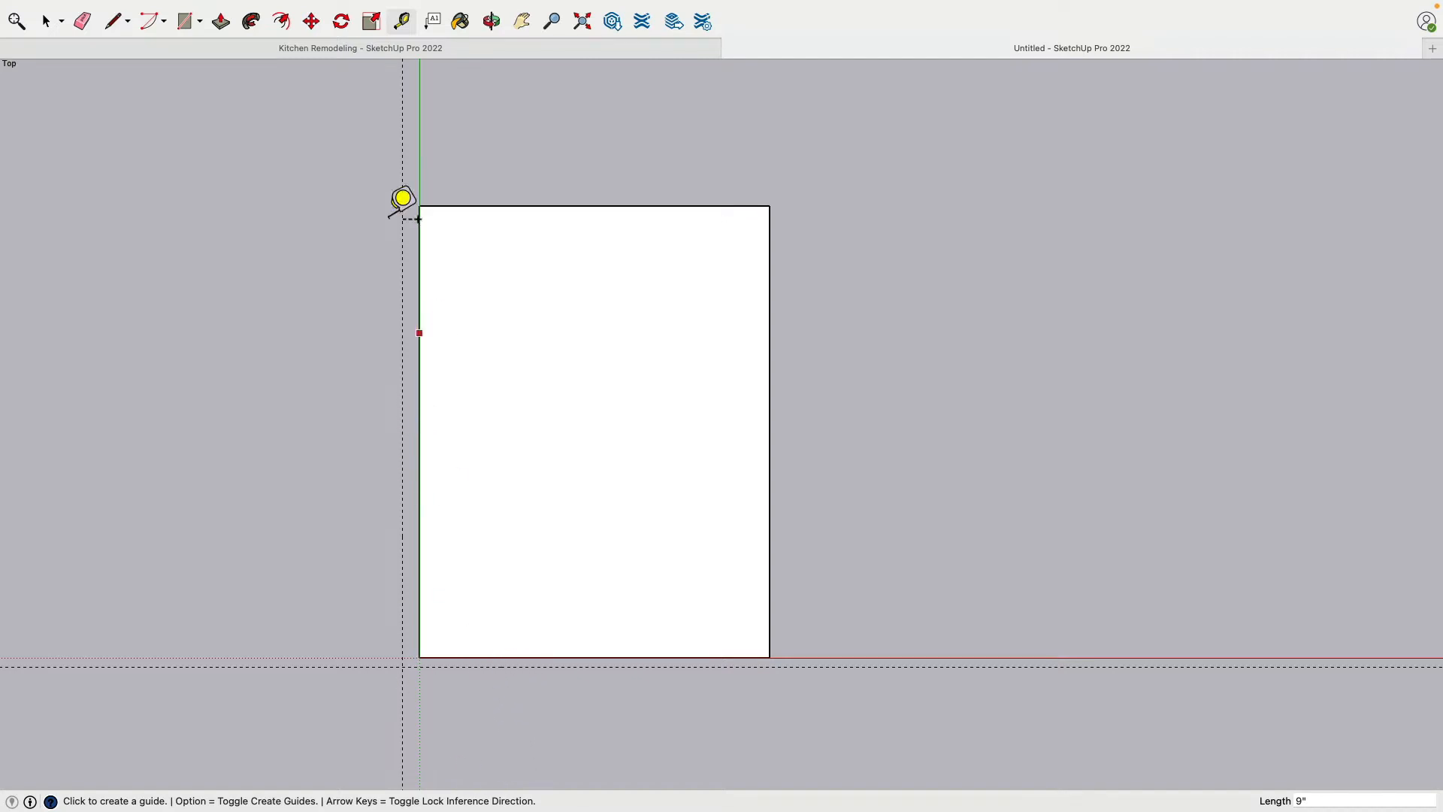
click(111, 22)
click(403, 666)
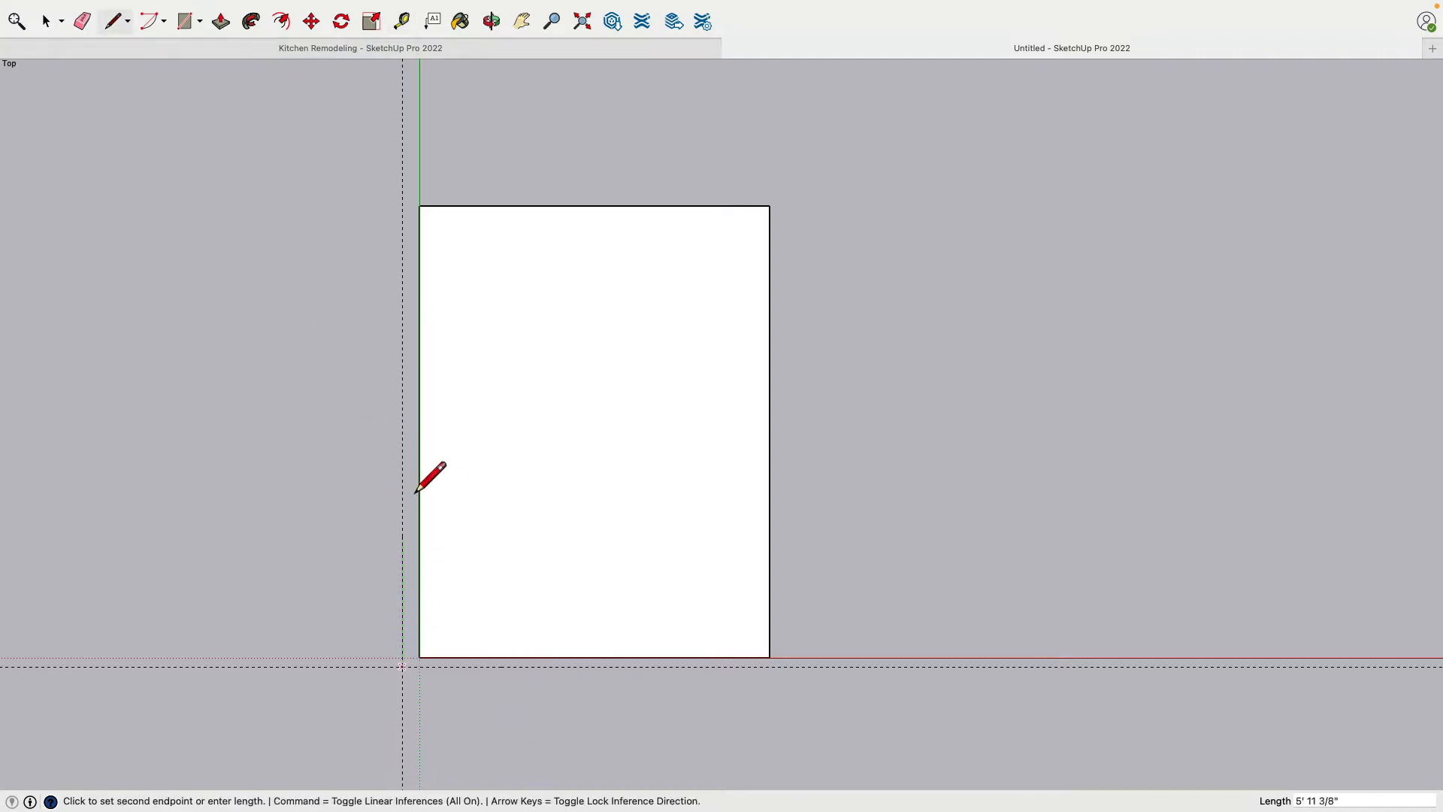
key(Escape)
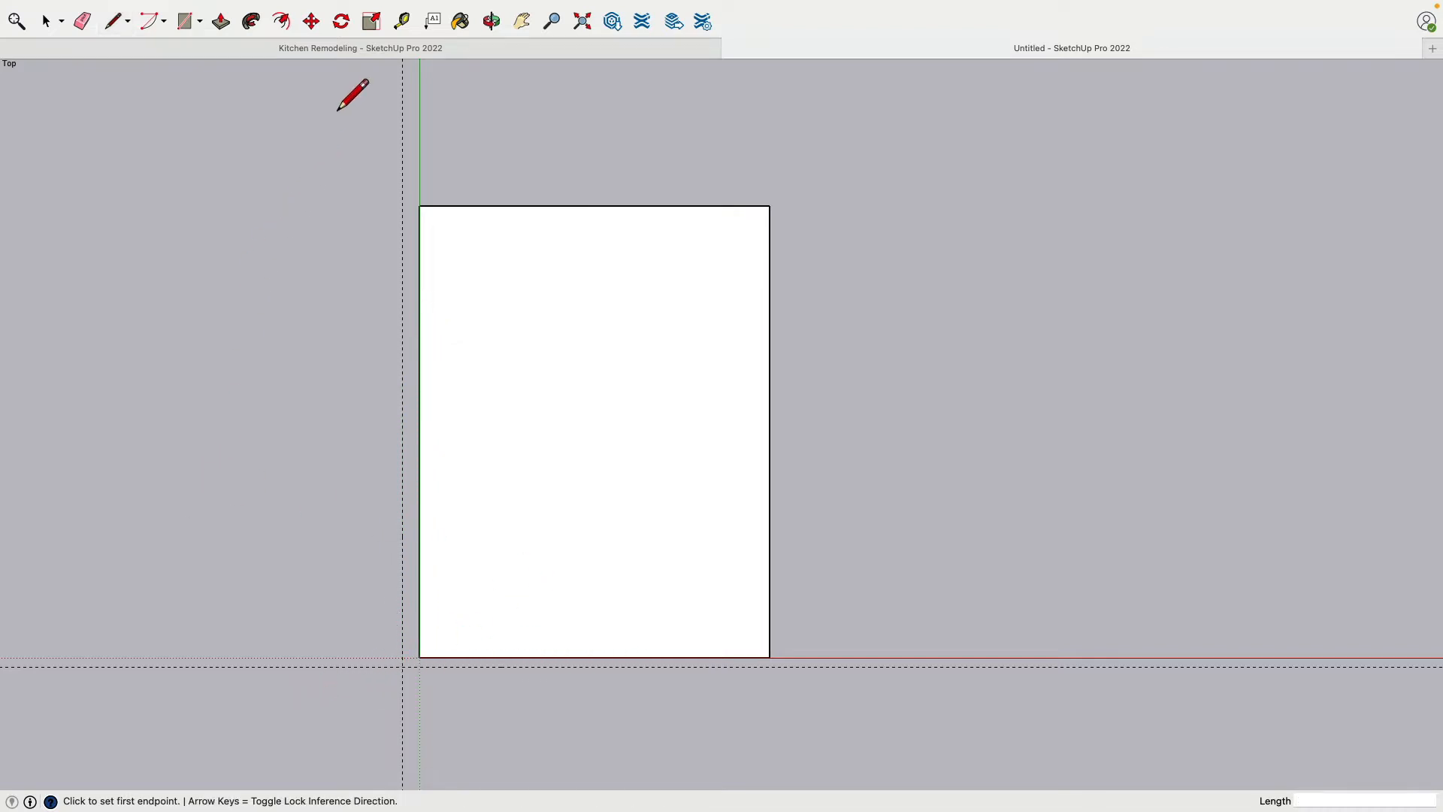
Offset the floor rectangle outward by 5" to the horizontal guide to form the wall outline
click(281, 21)
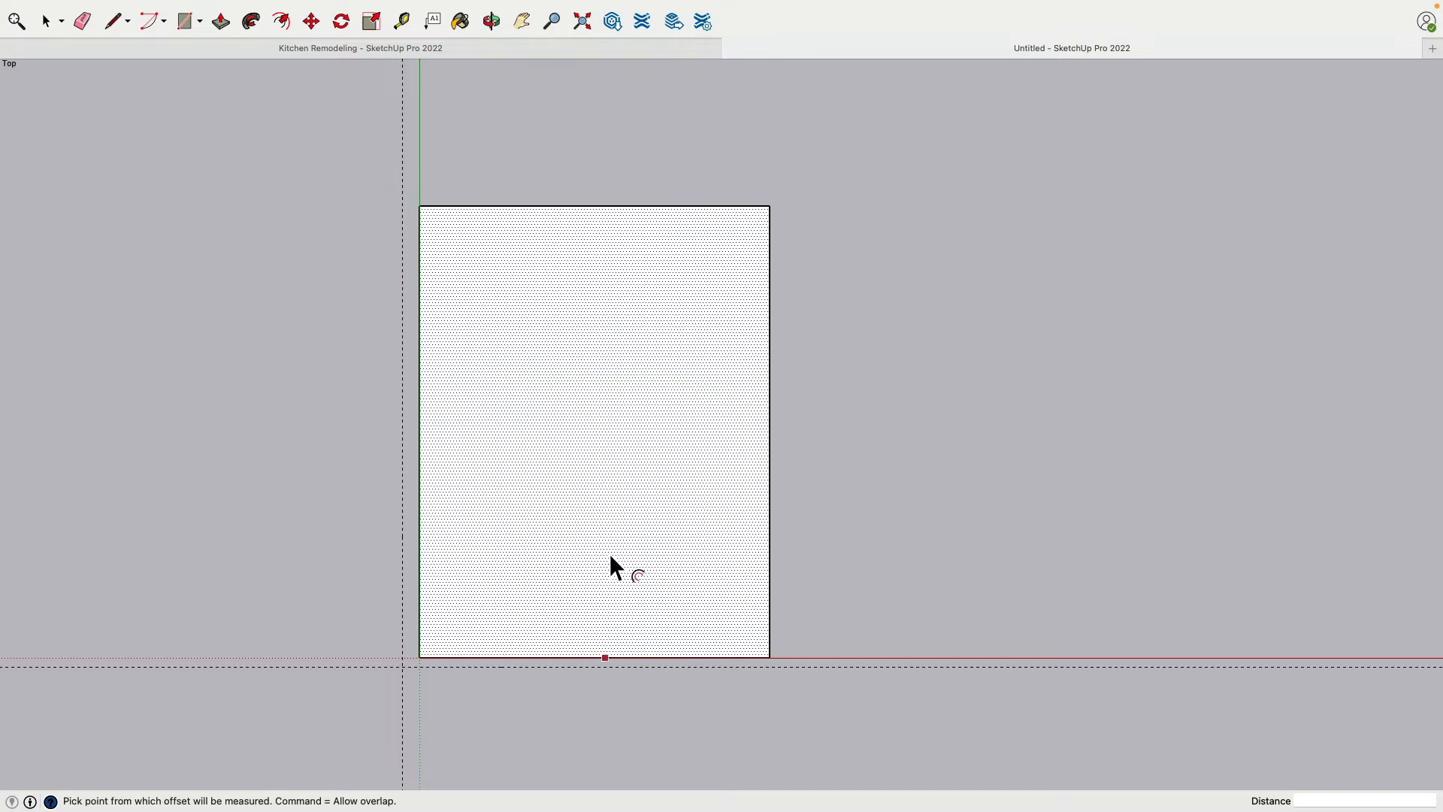
click(628, 611)
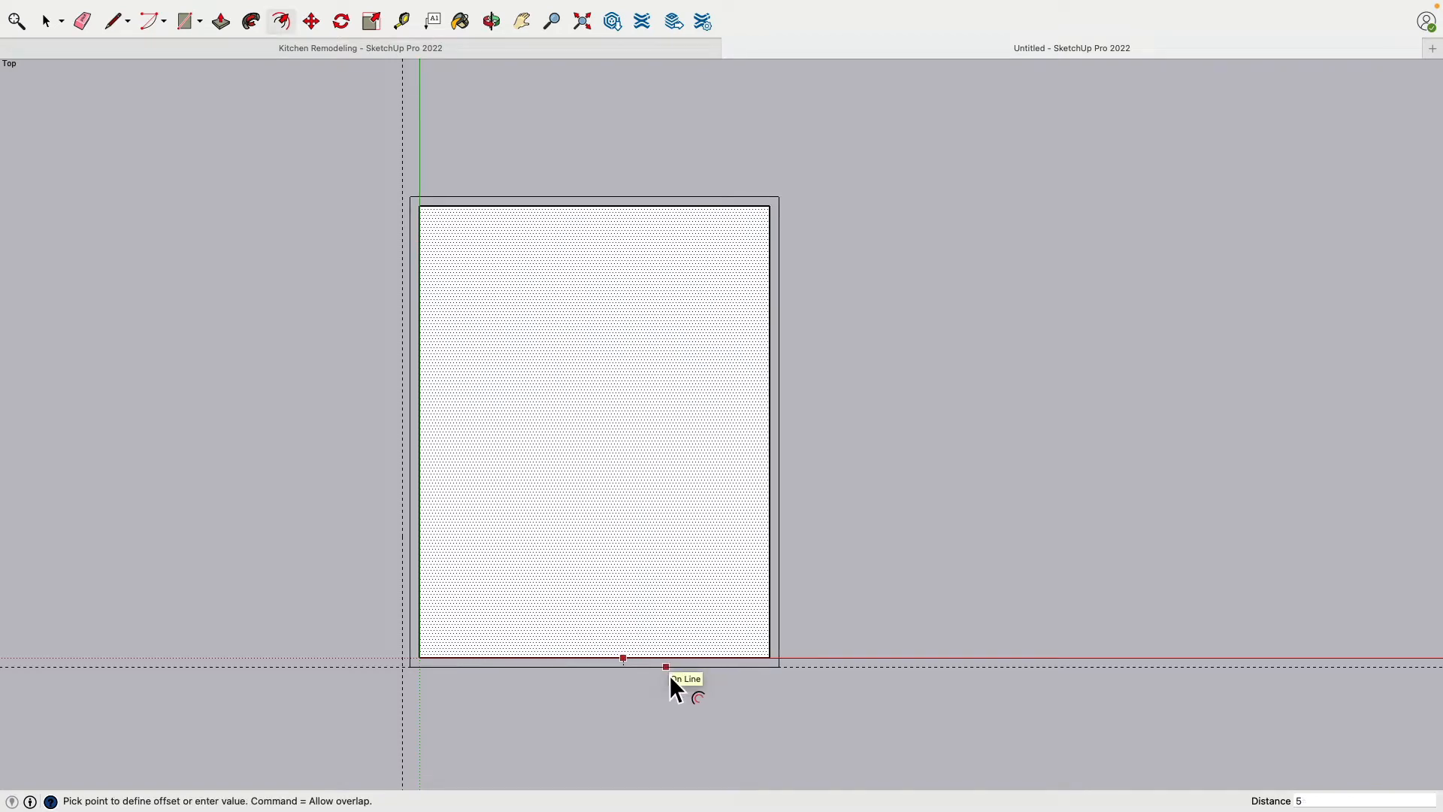
click(669, 675)
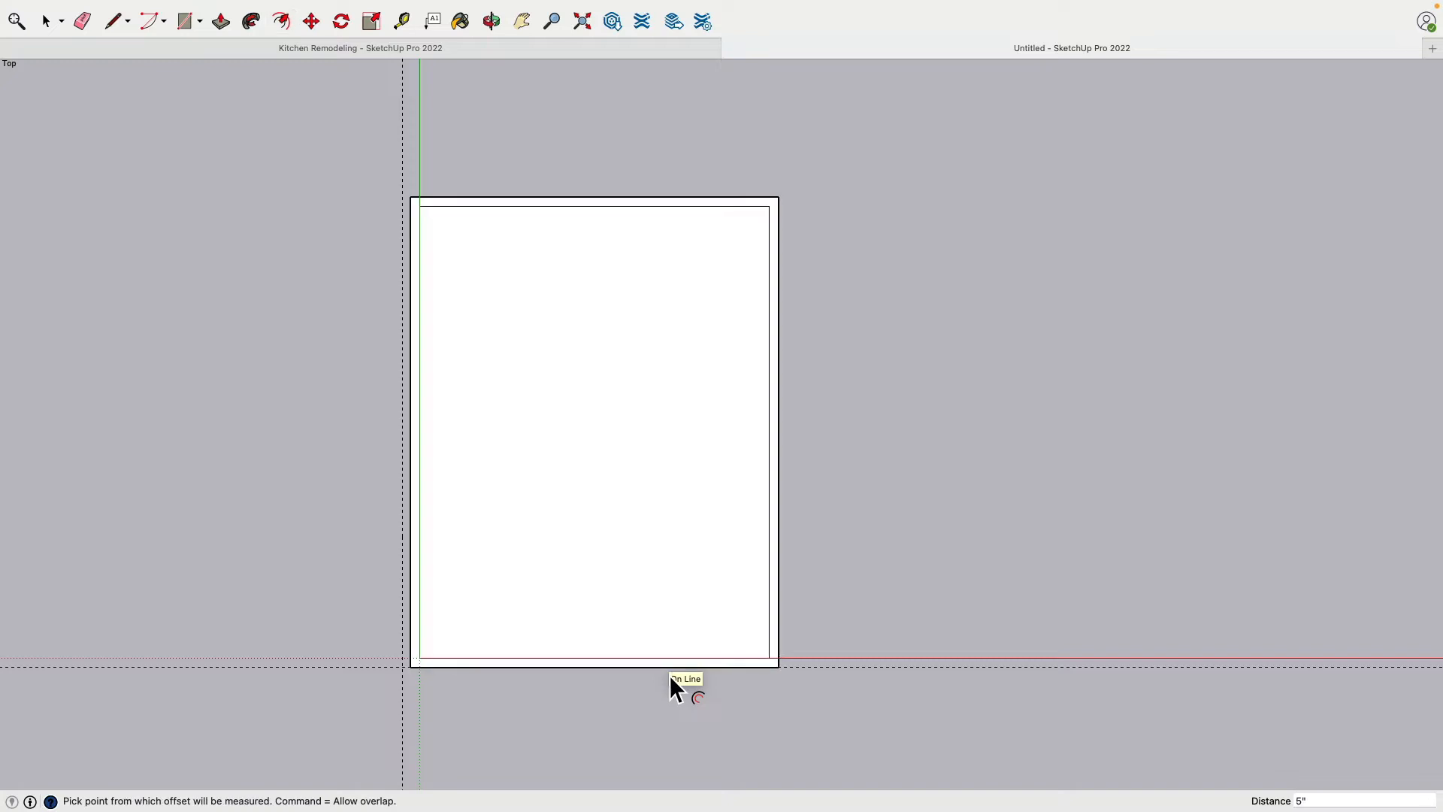
Move the outer wall edge beside the green axis outward 4" onto the 9" guide line
scroll(487, 720, up, 2)
scroll(487, 720, up, 2)
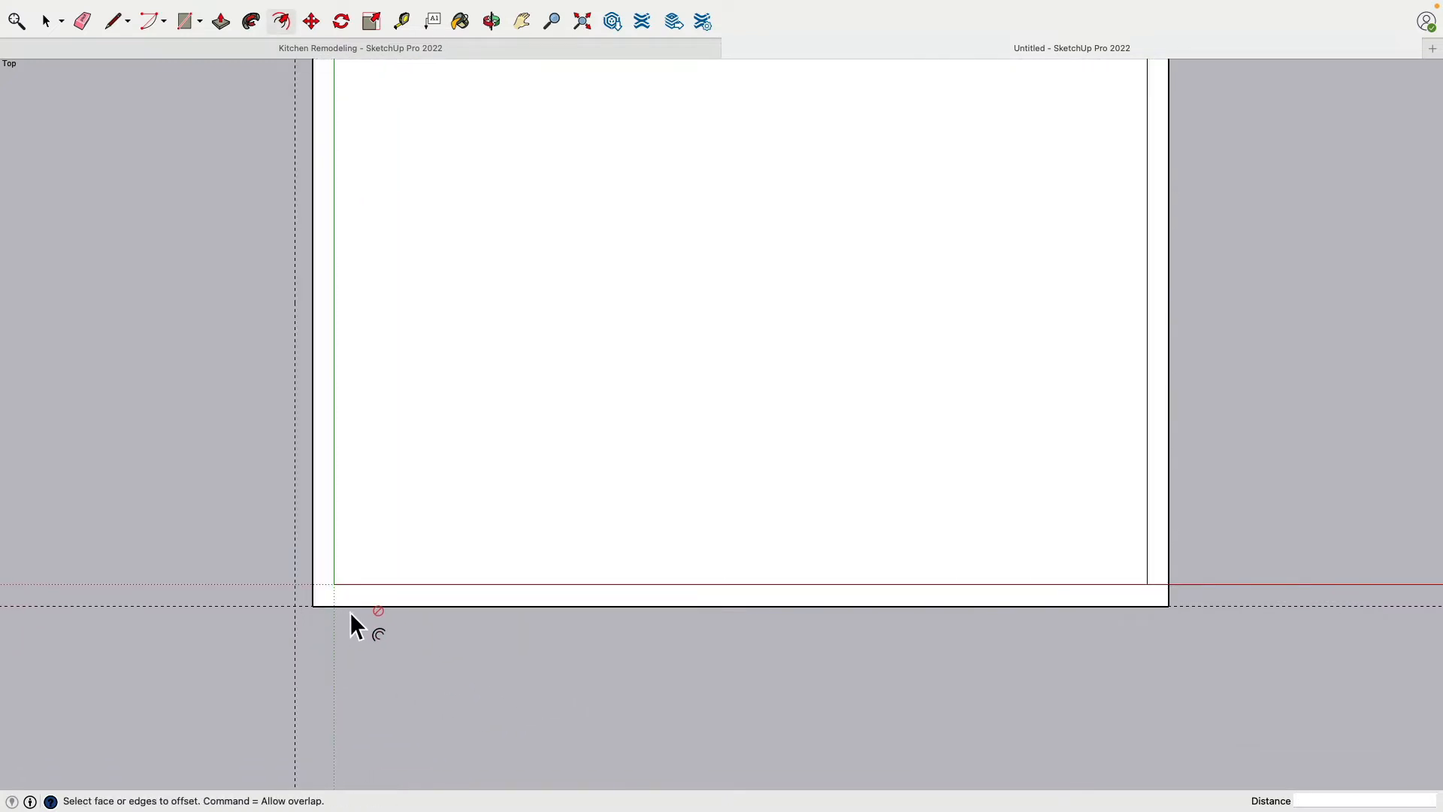
scroll(350, 612, down, 2)
shift+middle_drag(309, 344, 398, 695)
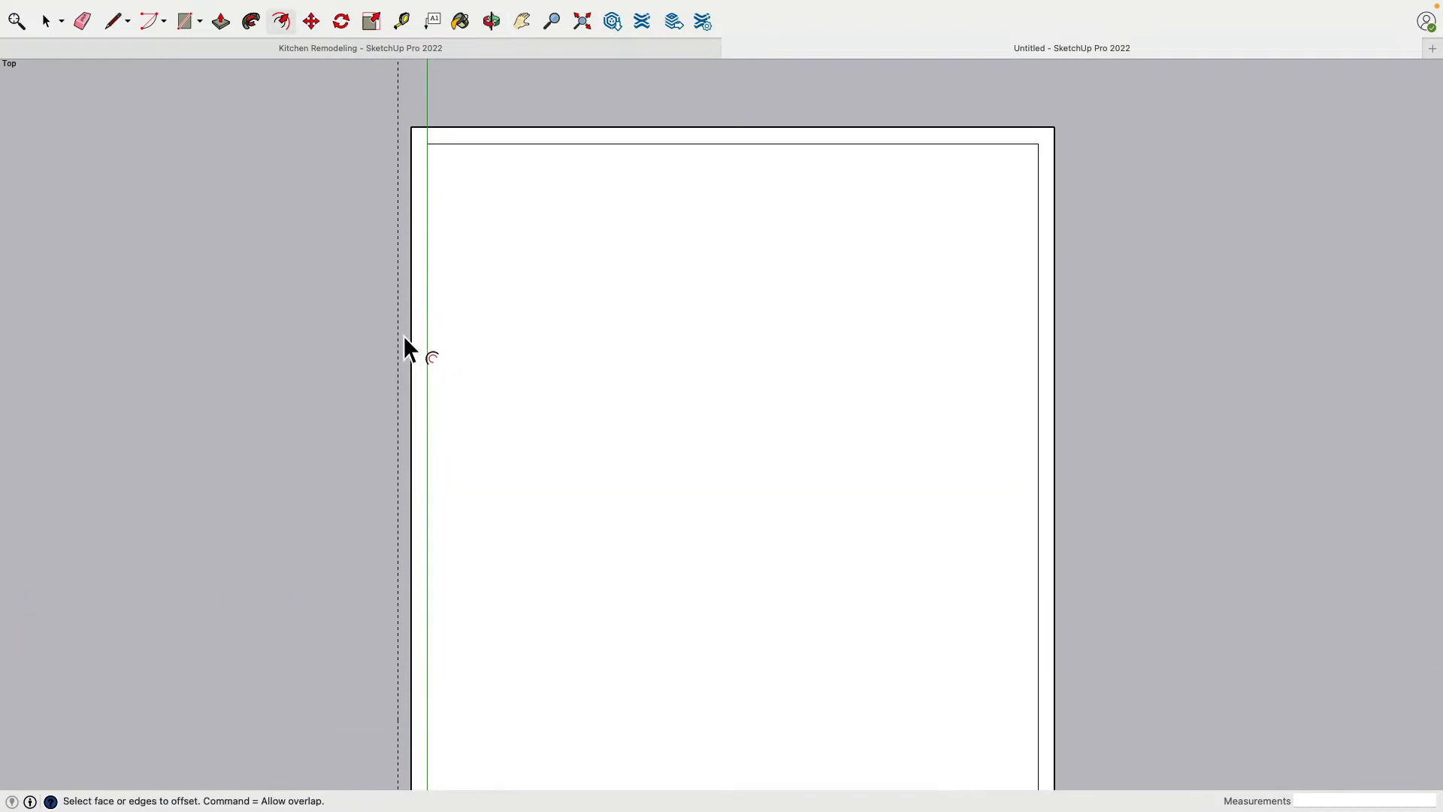
shift+middle_drag(310, 295, 315, 452)
click(313, 27)
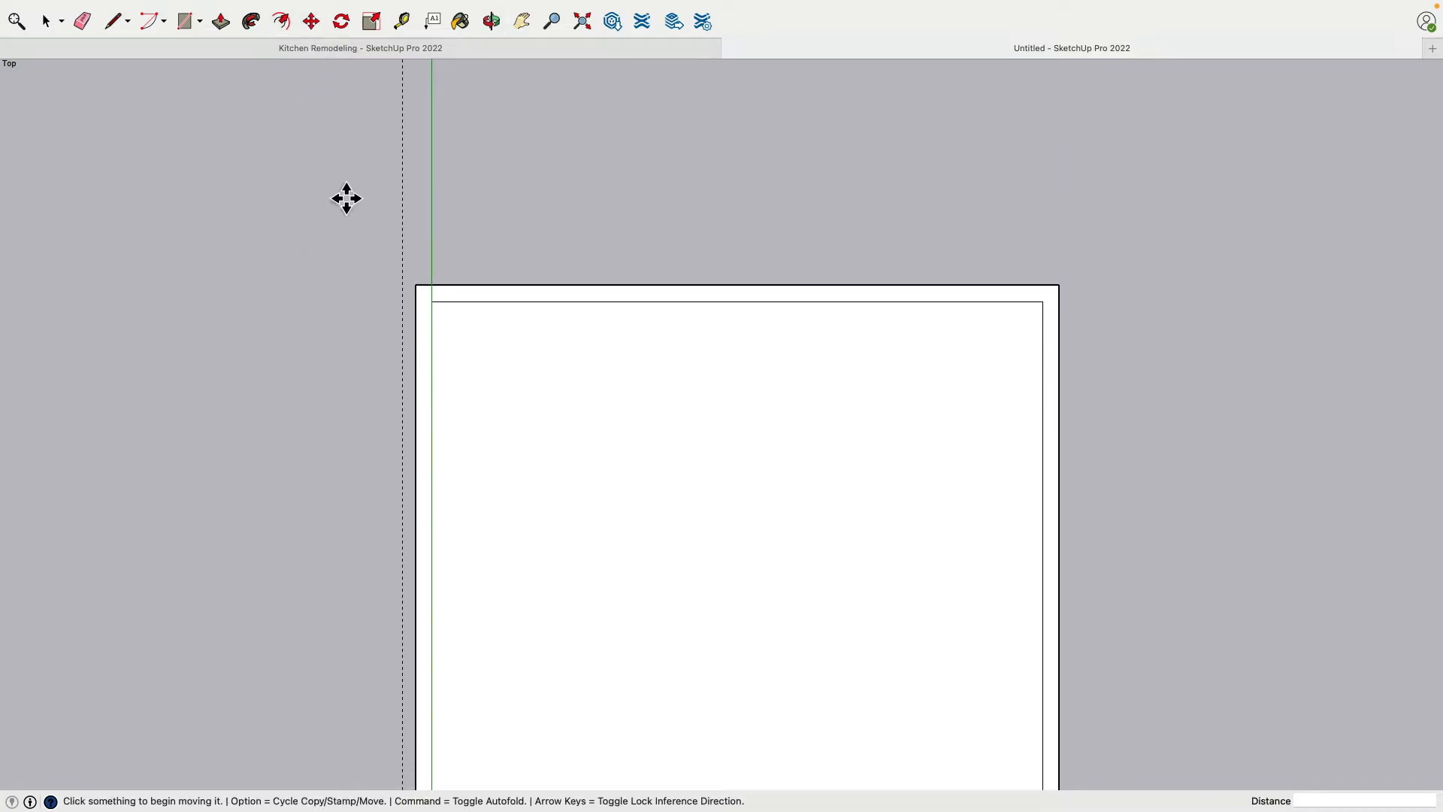
click(427, 317)
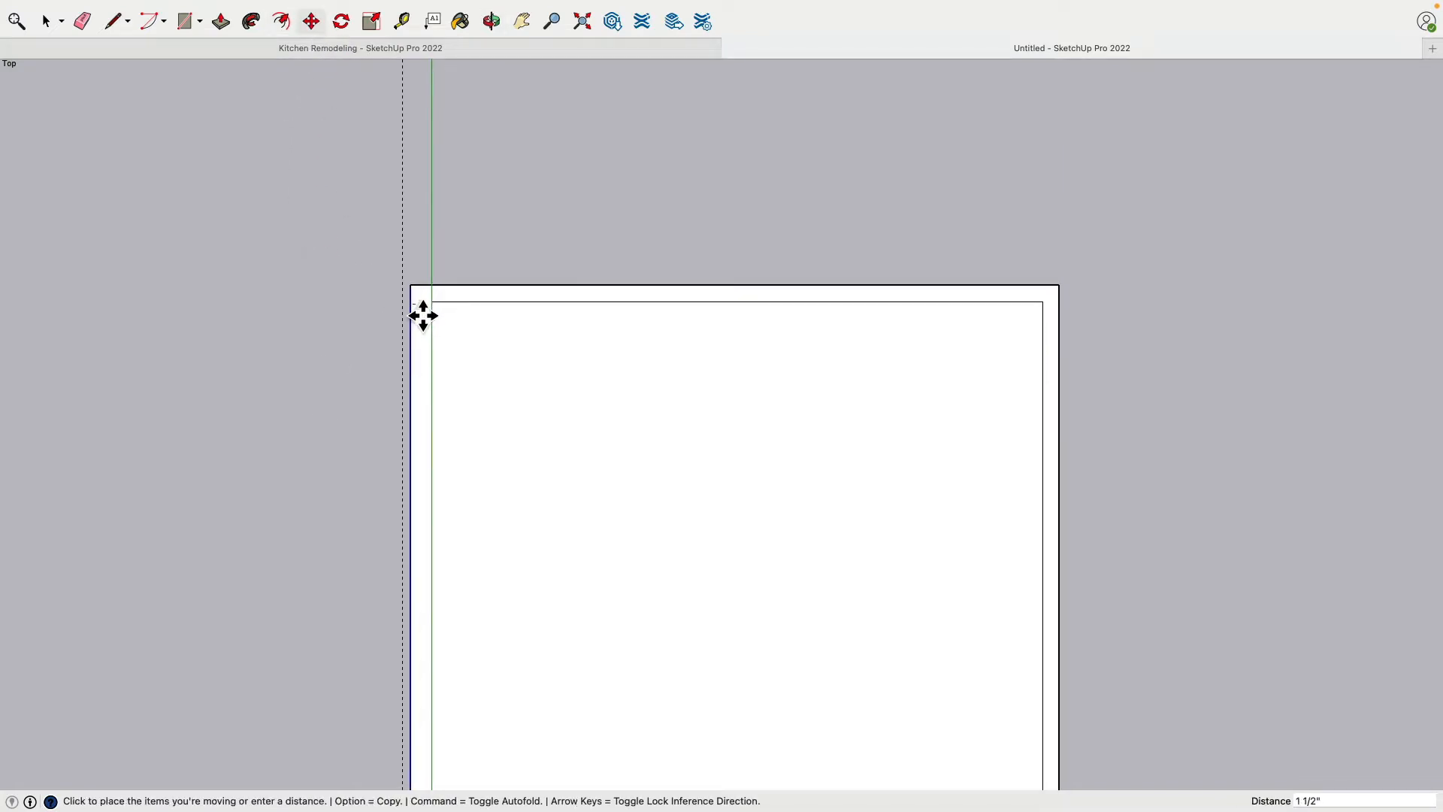
click(413, 315)
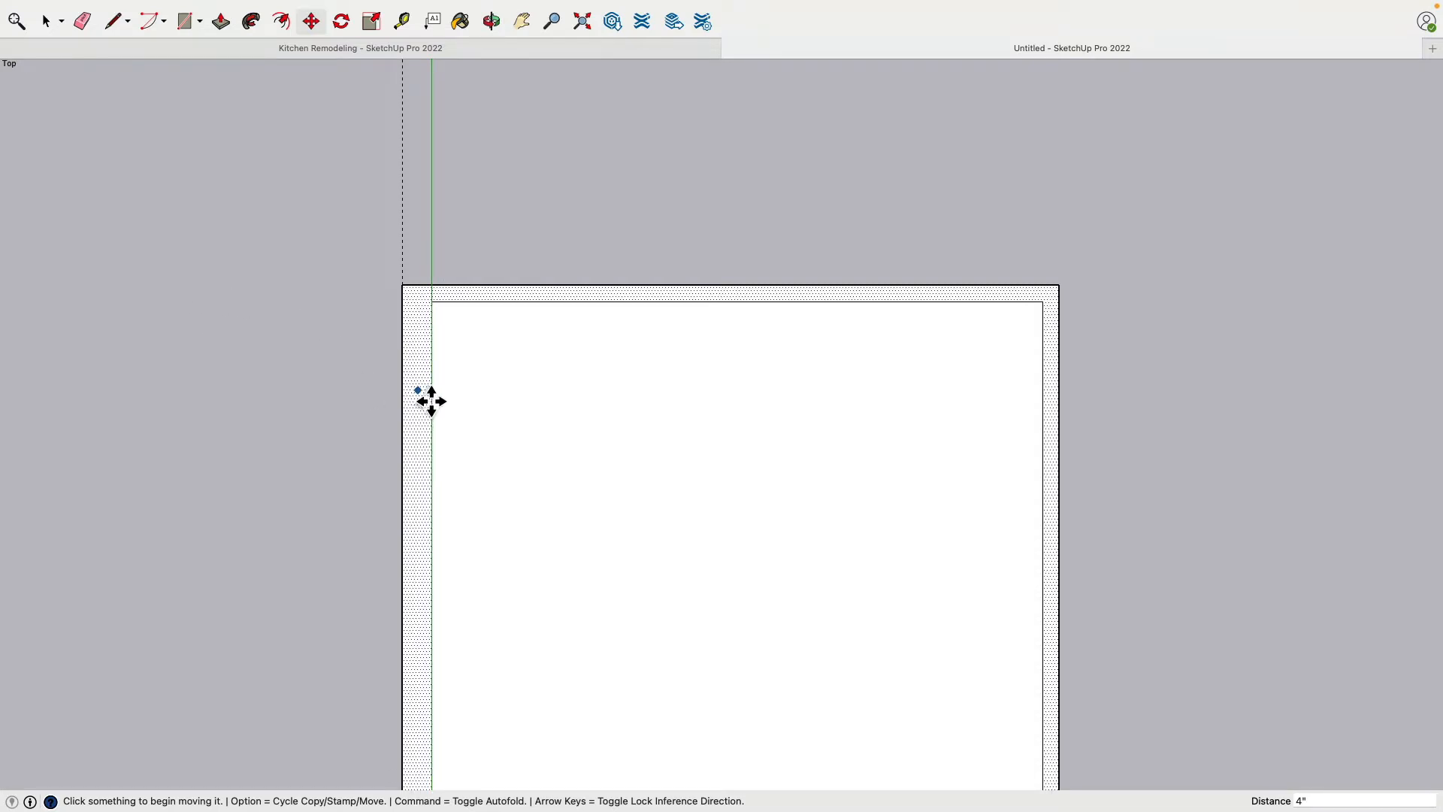
Place a guide line 9' from the thick wall's outer guide, across the room along the red axis
key(t)
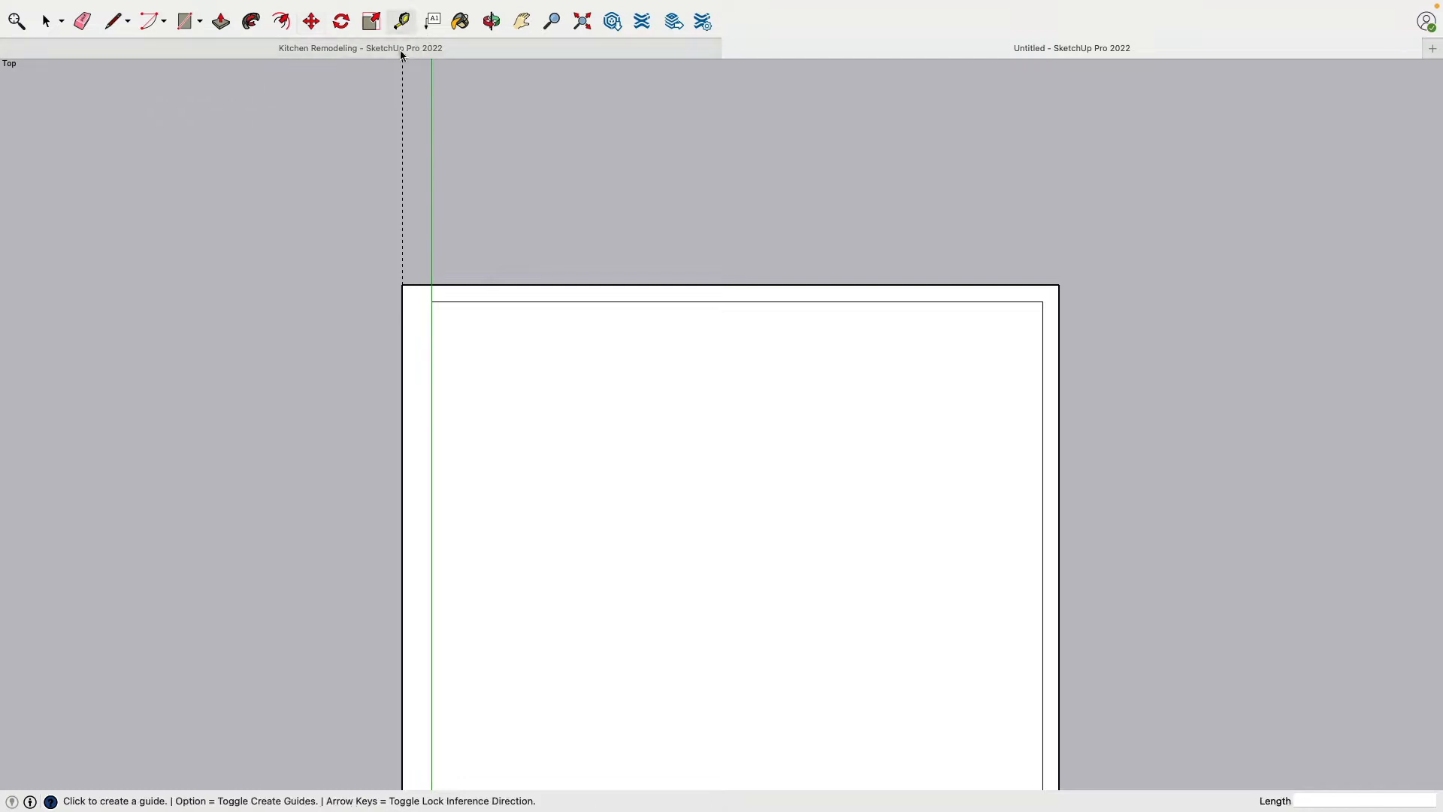
click(402, 228)
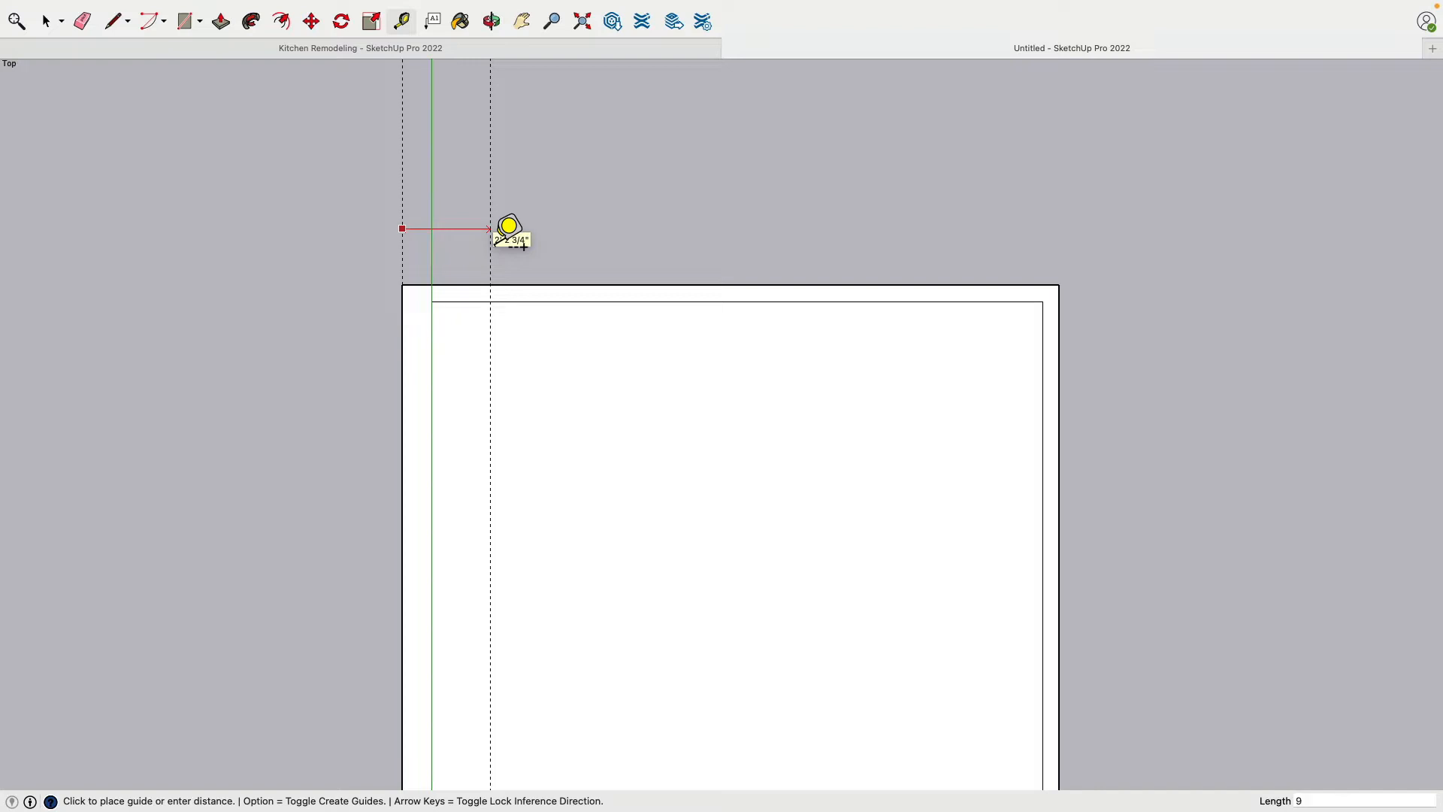
text(9')
key(Return)
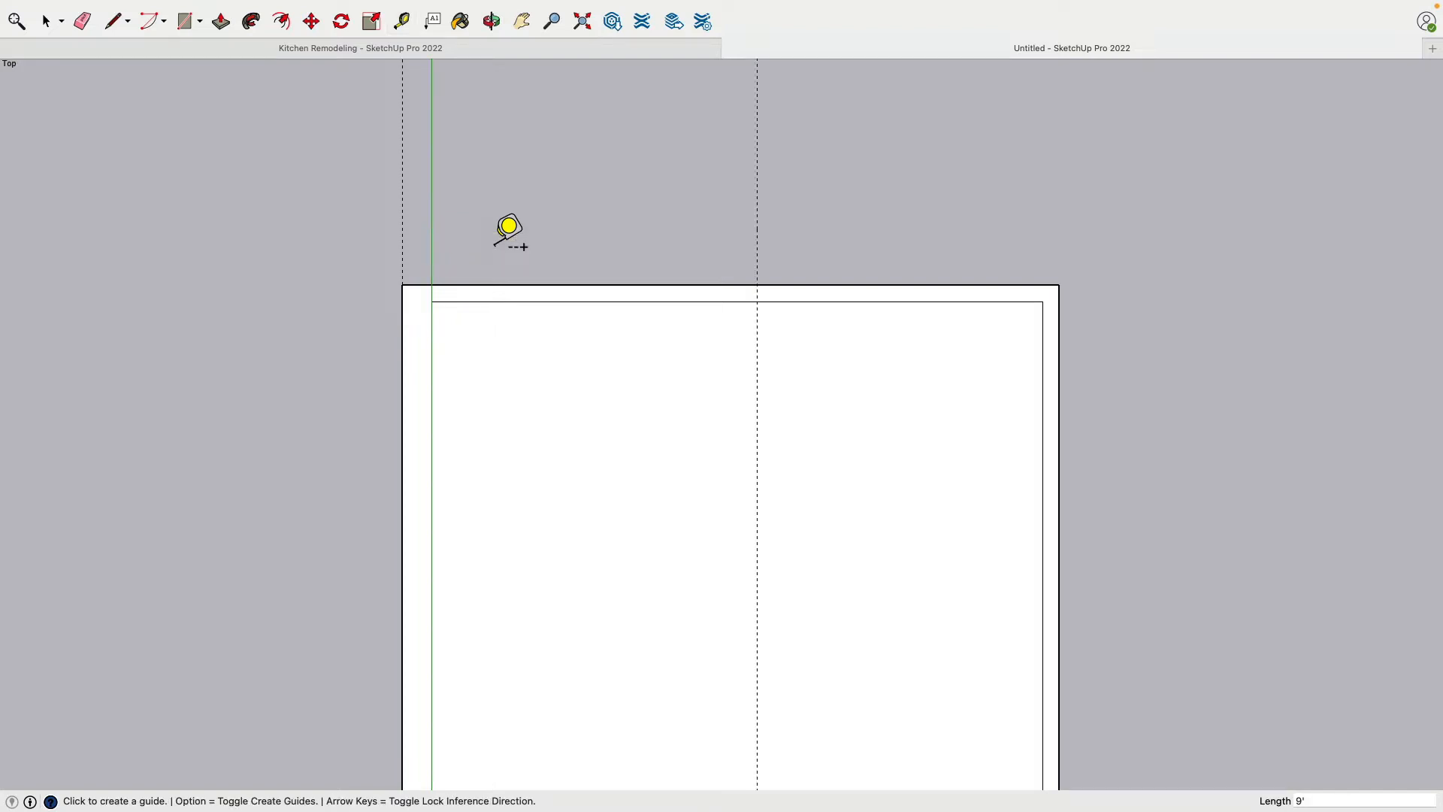
Add a parallel guide 9" beyond the 9' guide, on the side away from the green axis
click(757, 226)
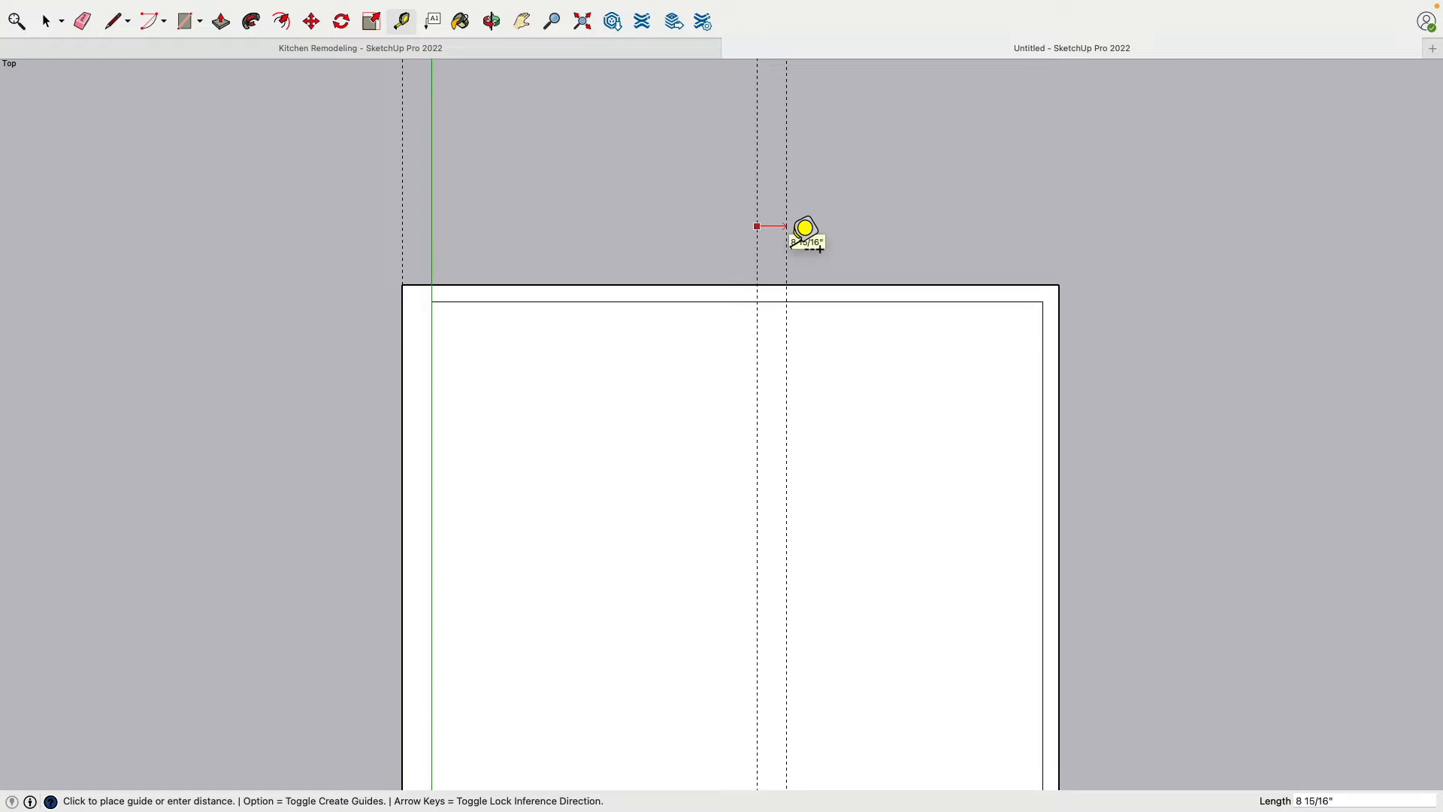
text(9")
key(Return)
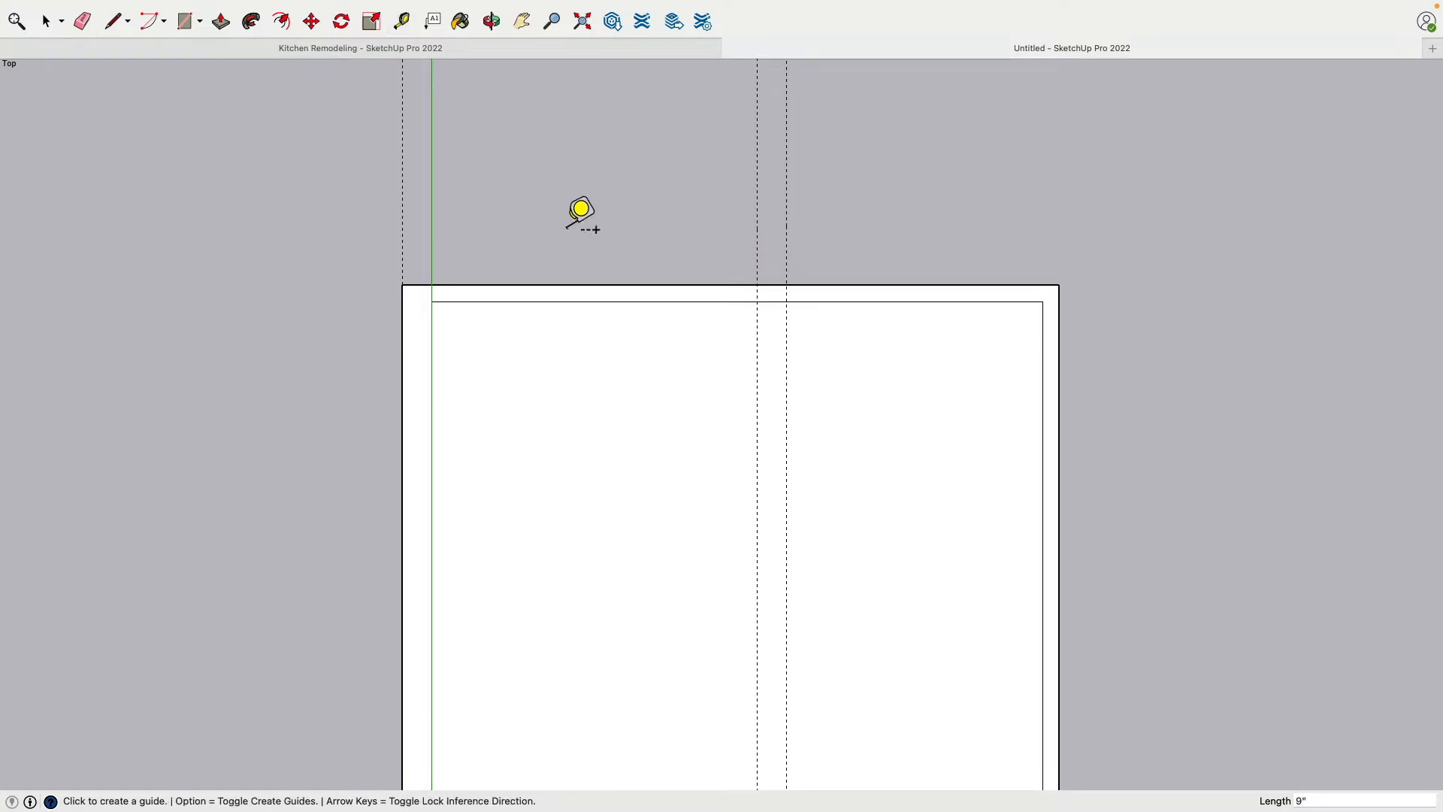
Draw a 9" wide wall stub between the two guides, extending about 5'4" outward from the far wall's outer edge
shift+middle_drag(566, 205, 403, 268)
click(114, 21)
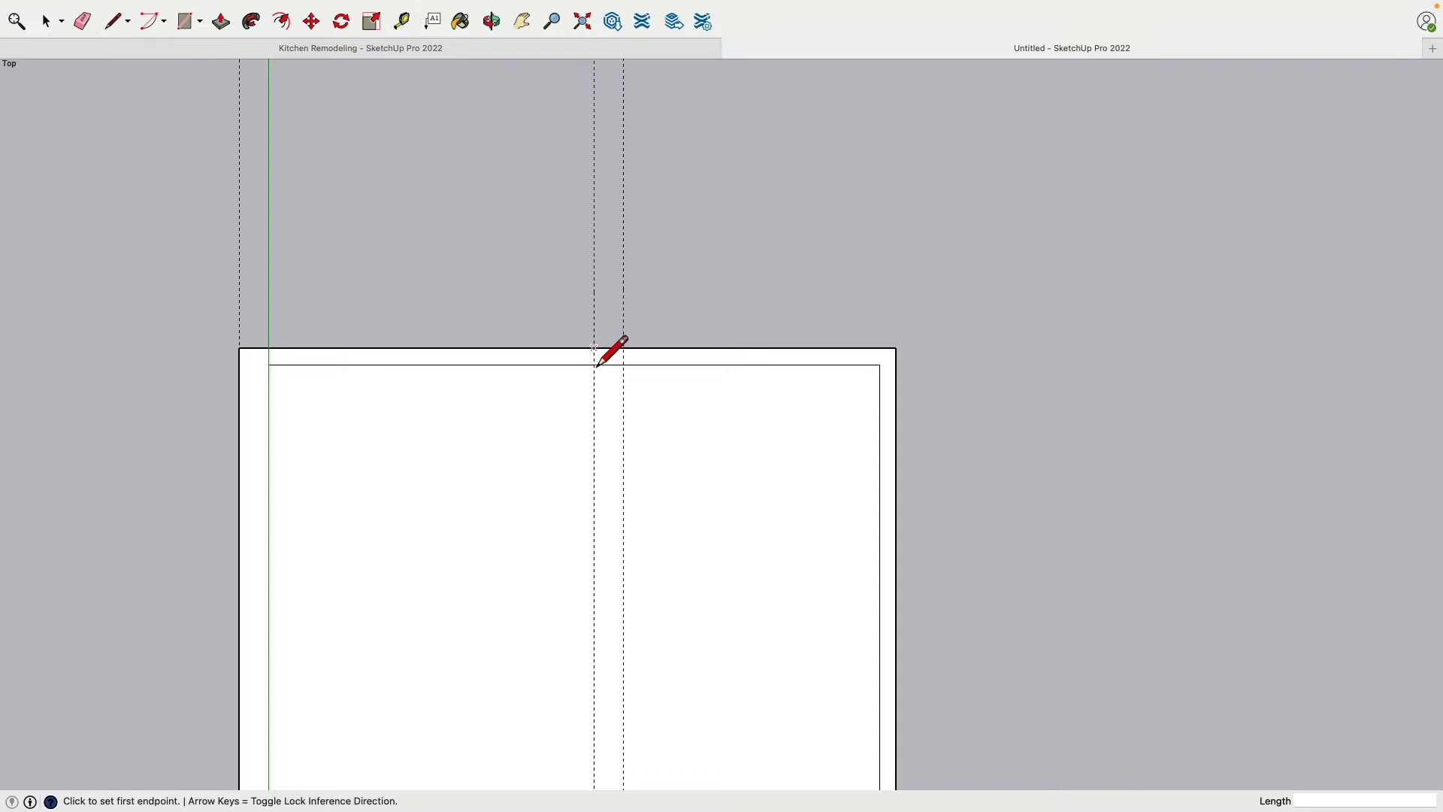
click(594, 348)
click(593, 138)
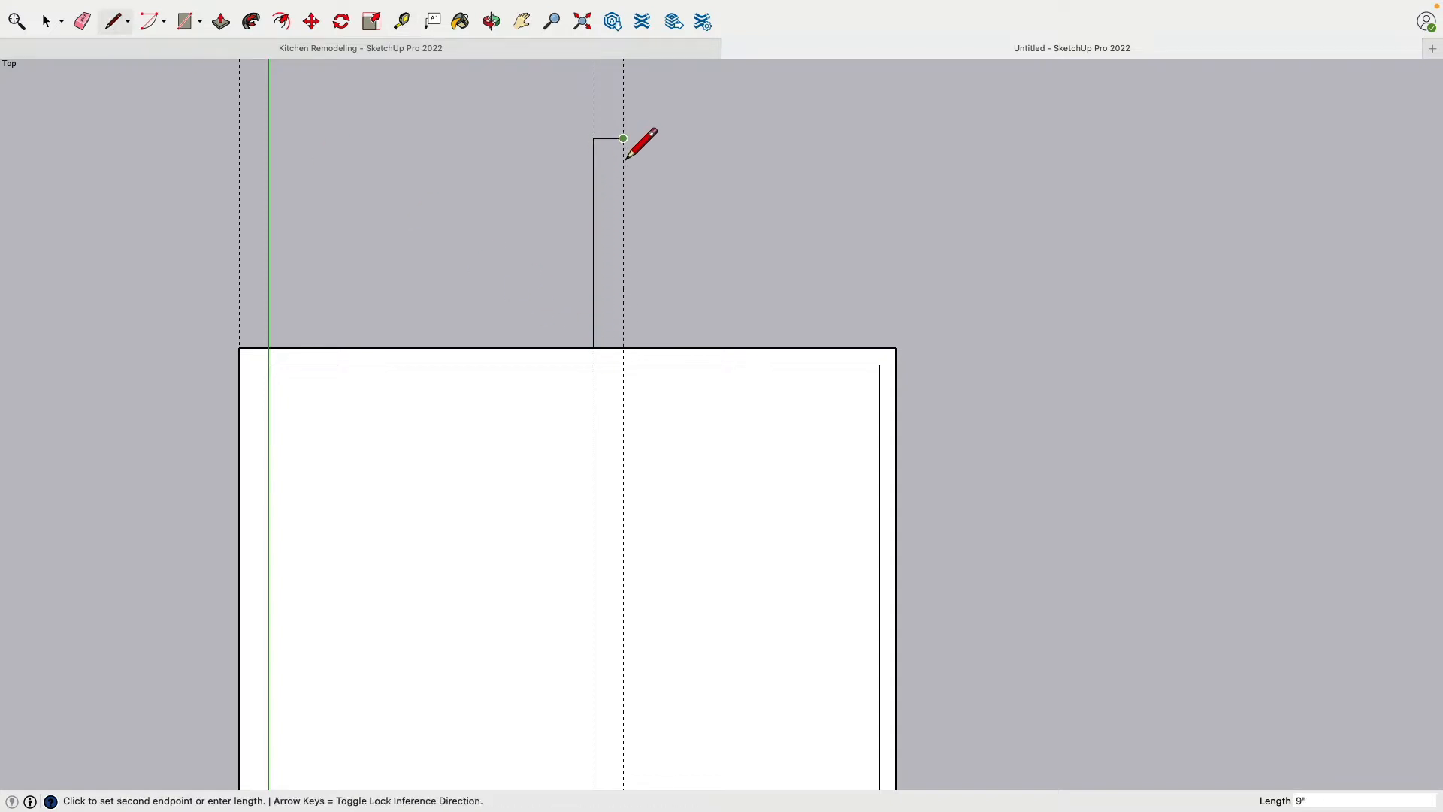
click(623, 138)
click(623, 348)
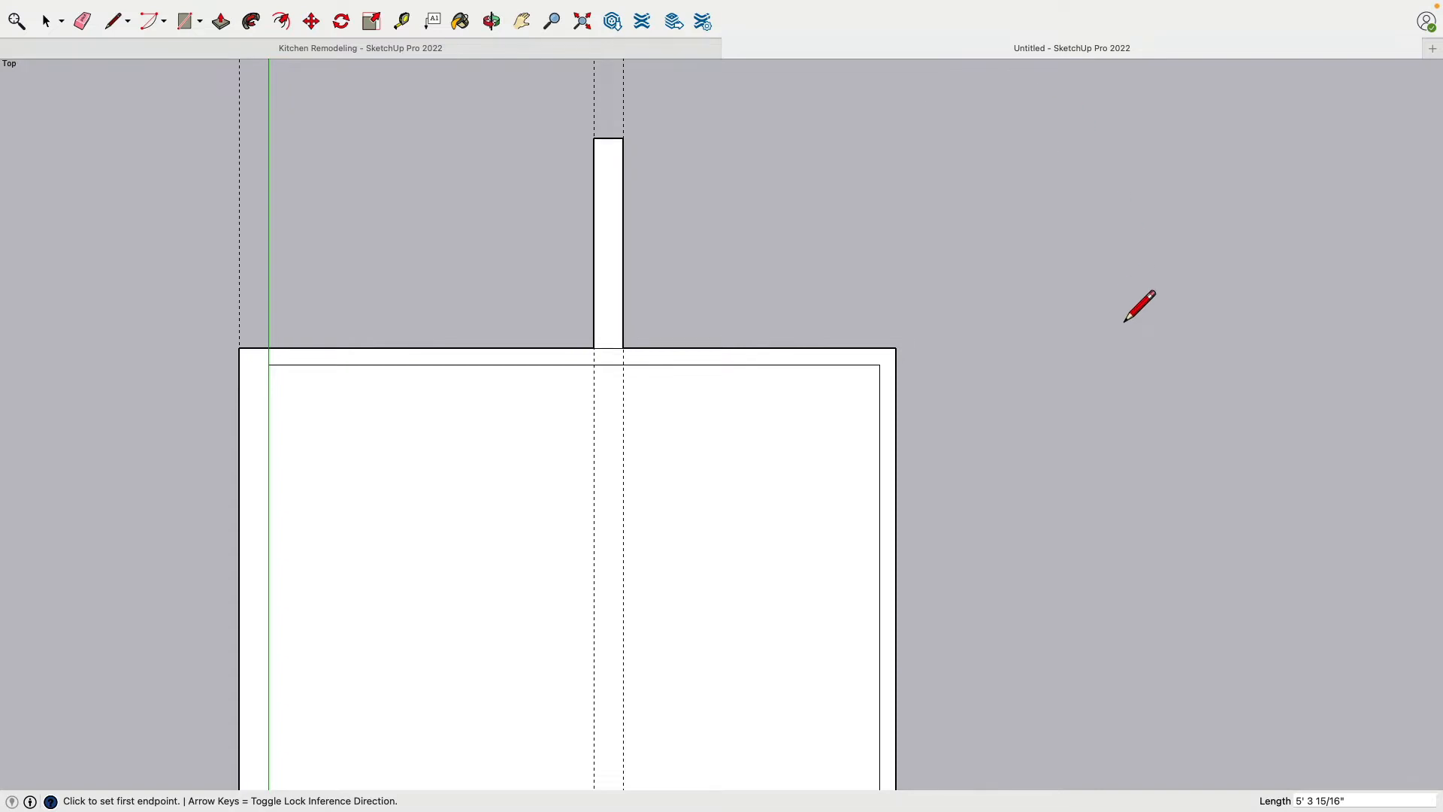
Try outlining a rectangular area about 6'3" long in the room's inner corner farthest from the origin, and undo it
scroll(1143, 331, down, 4)
shift+middle_drag(1097, 378, 880, 273)
scroll(906, 296, down, 3)
shift+middle_drag(904, 414, 875, 340)
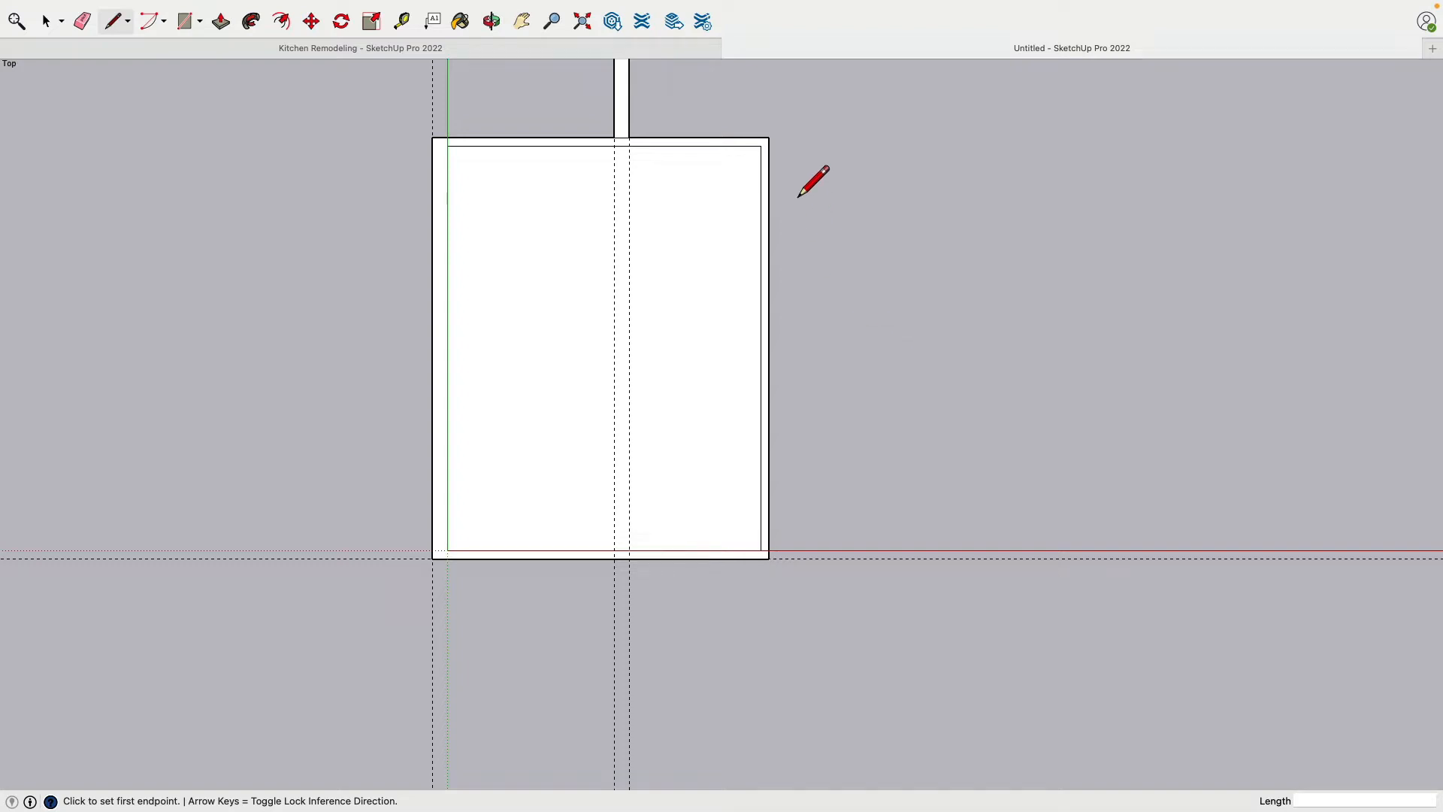
scroll(795, 193, up, 1)
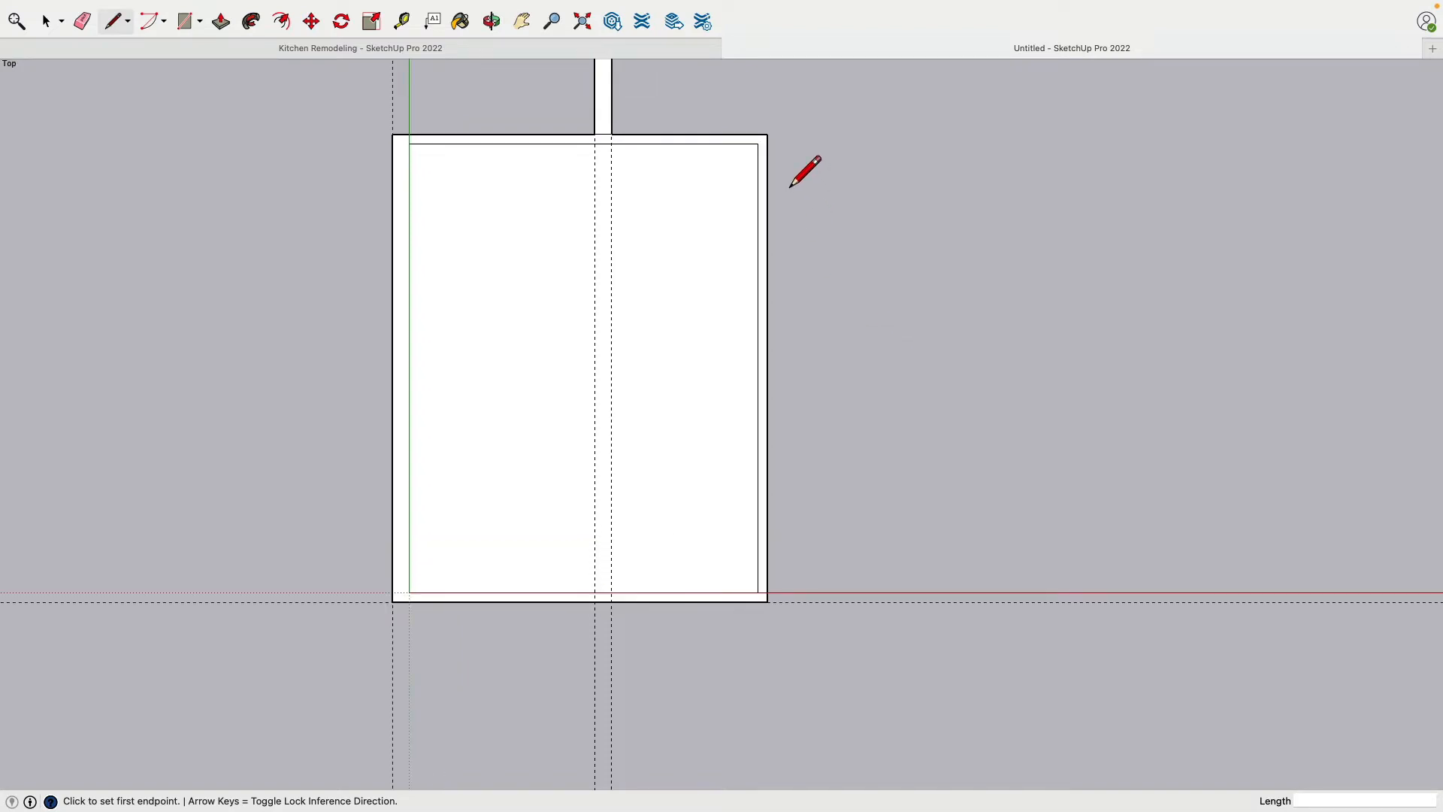
shift+middle_drag(791, 185, 774, 363)
scroll(710, 413, up, 4)
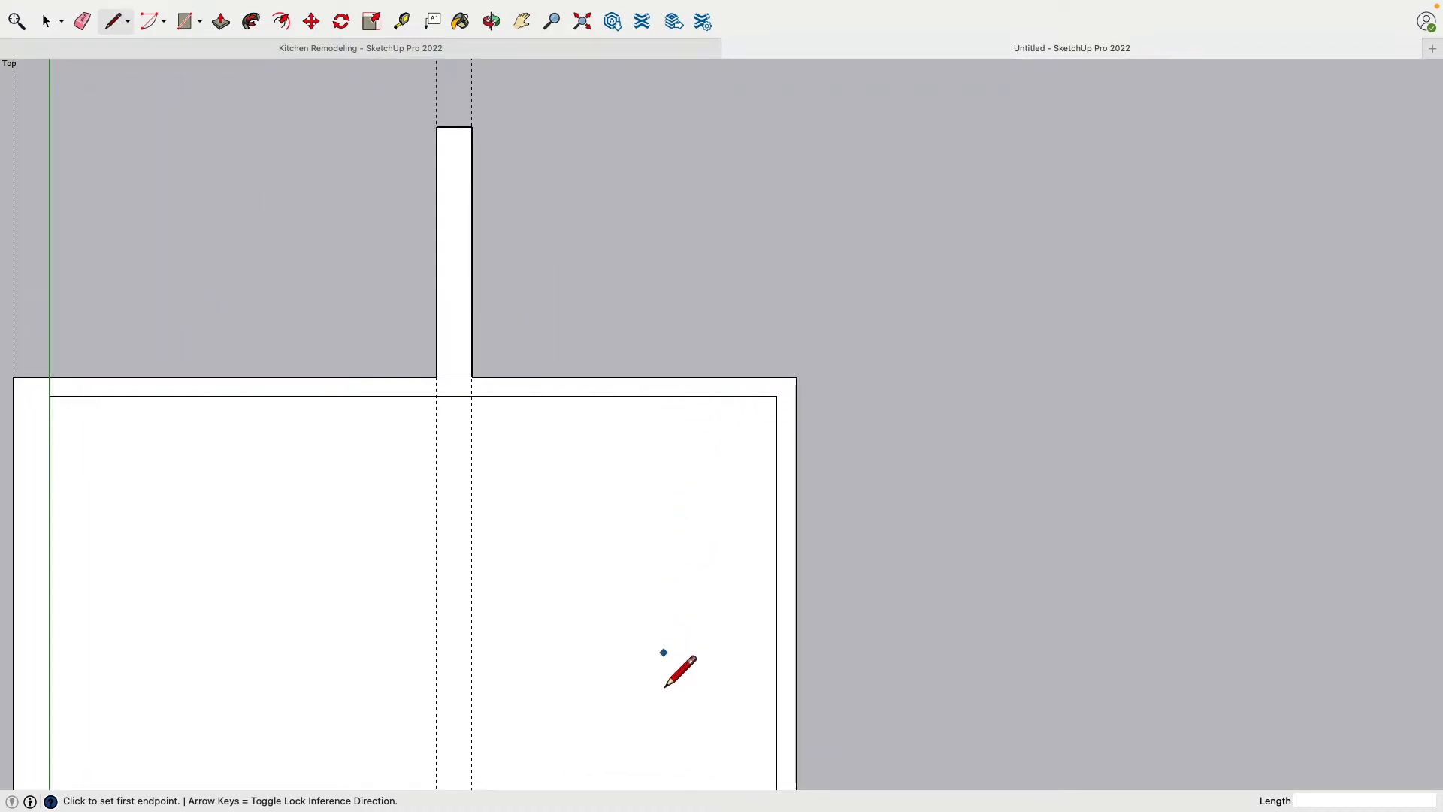
click(776, 690)
click(677, 690)
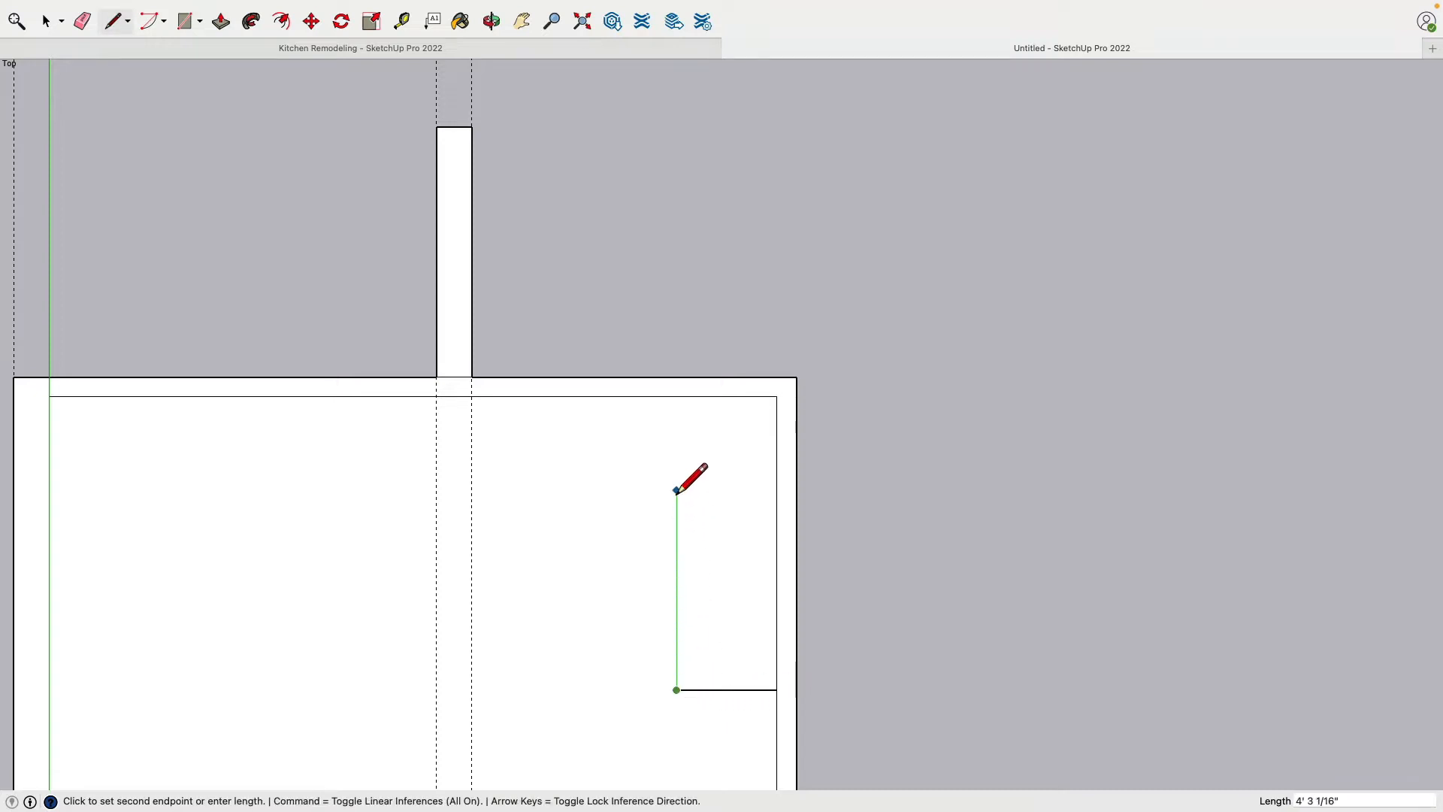
click(676, 396)
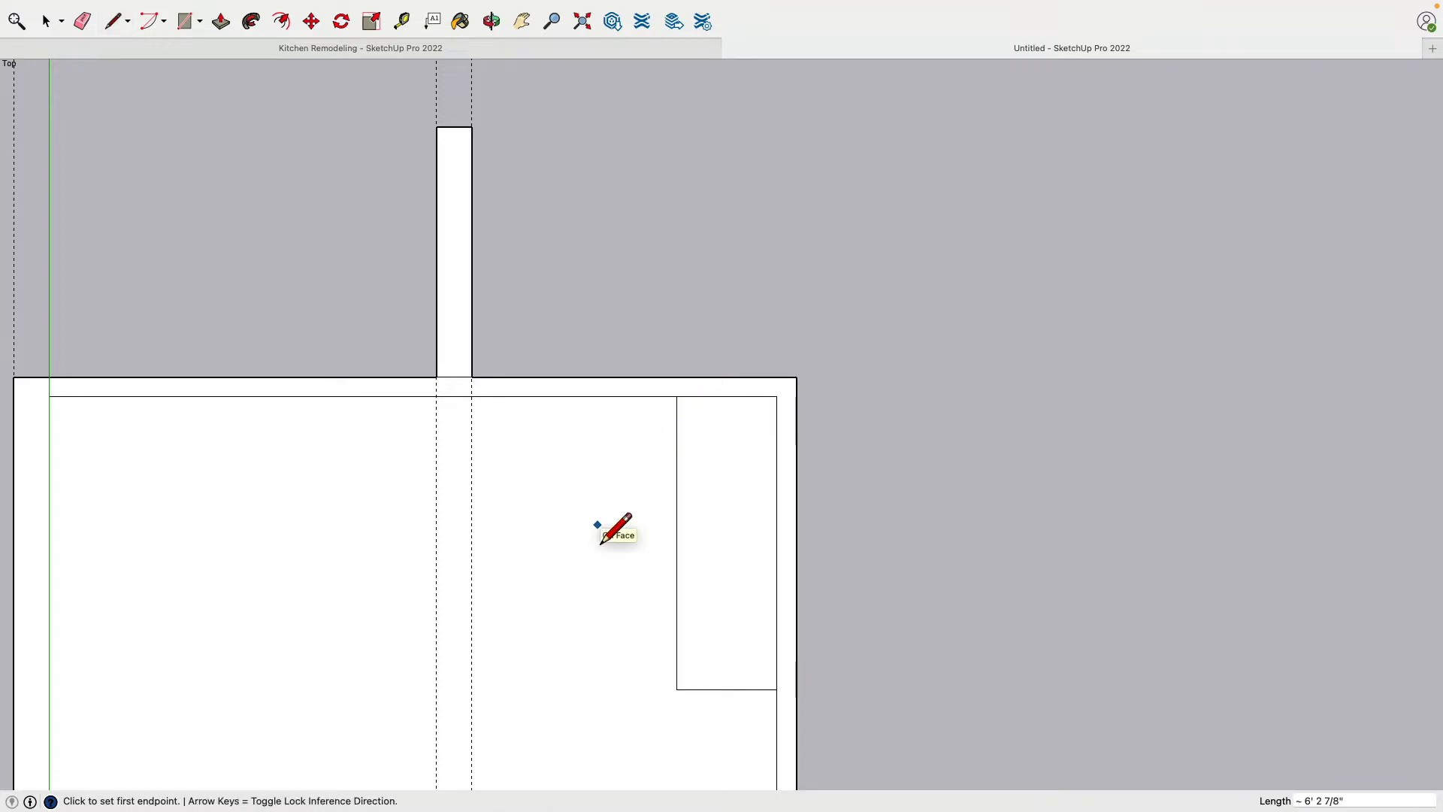
key(super+z)
key(super+z)
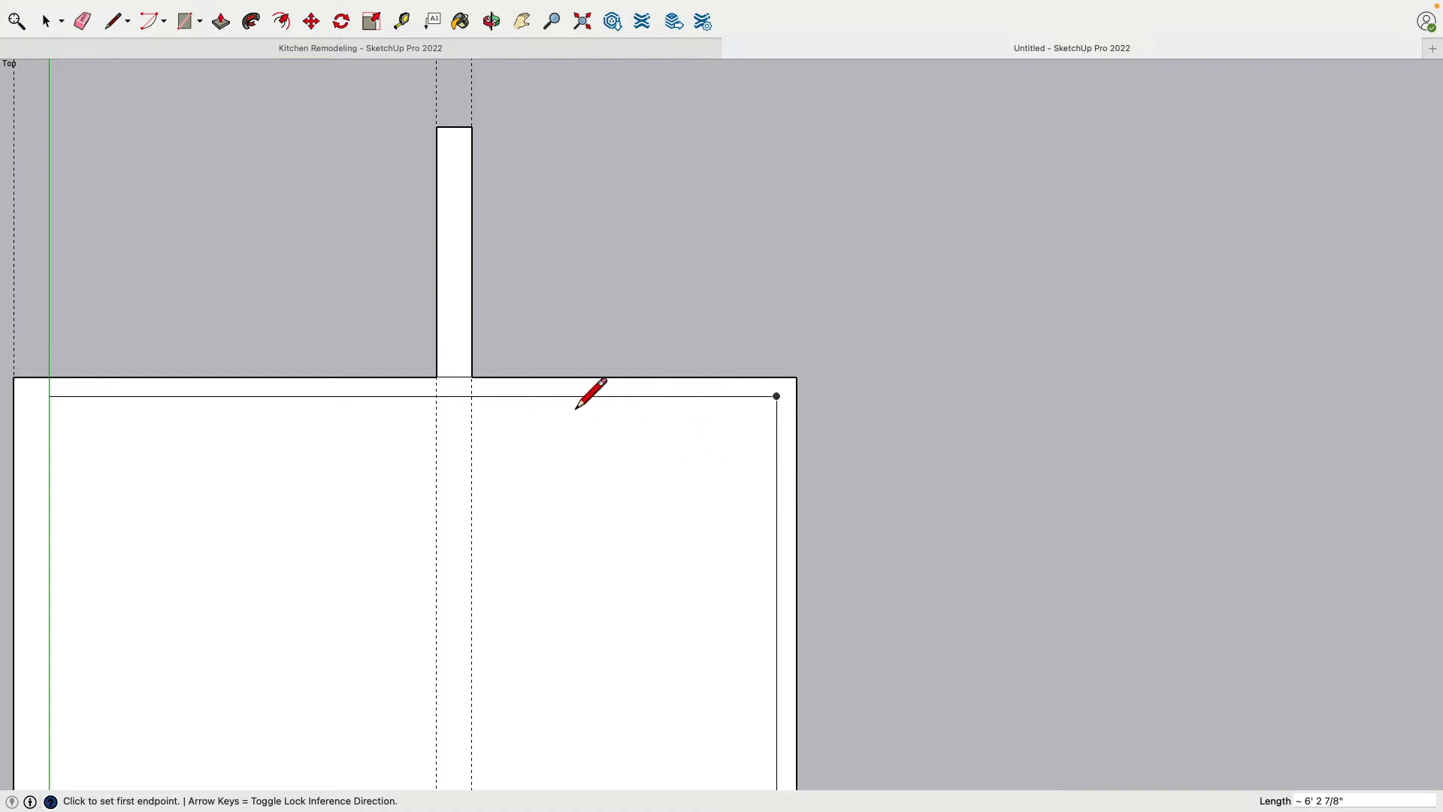
Place a guide line 2'5.5" inside the room from the inner face of the wall opposite the green axis
click(401, 21)
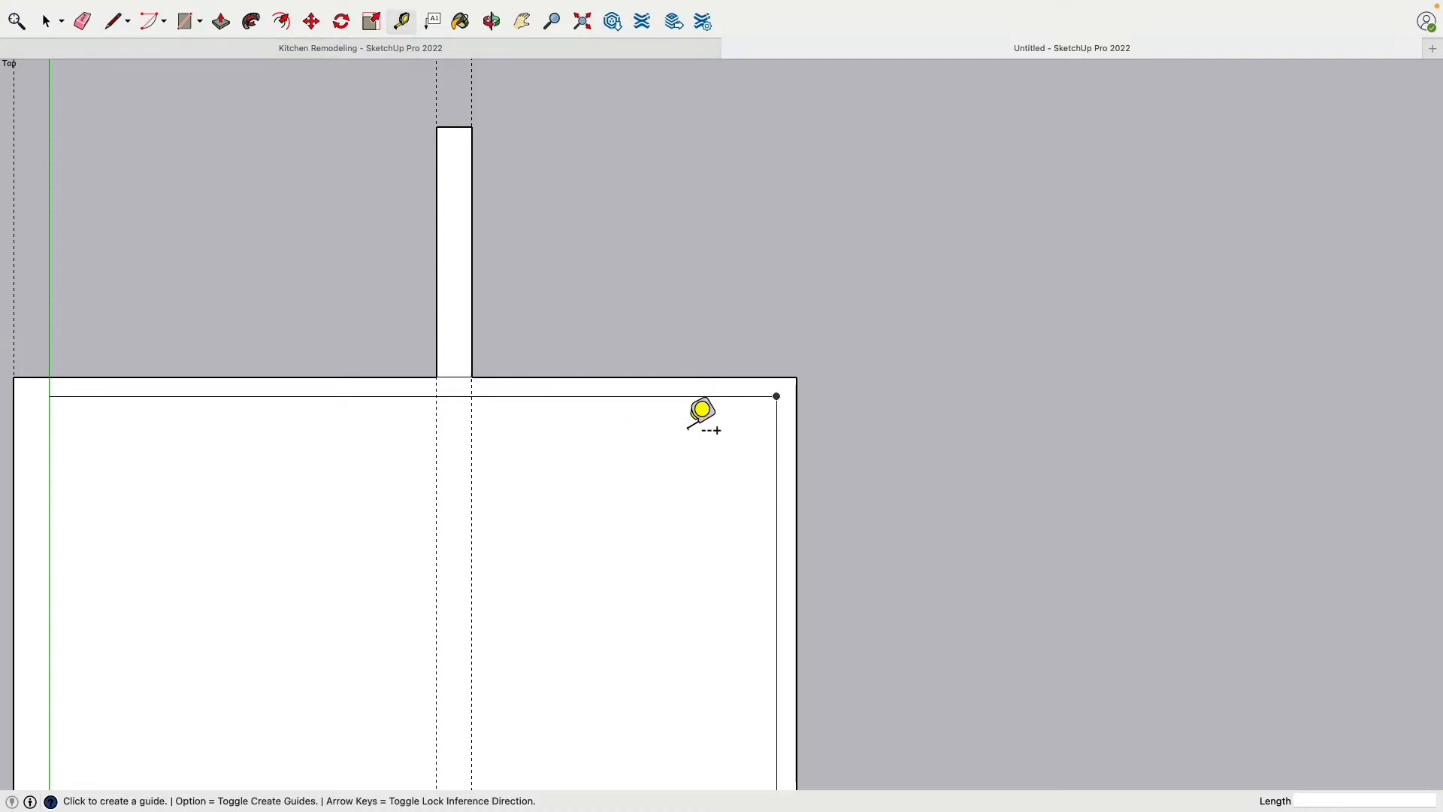
scroll(702, 413, up, 3)
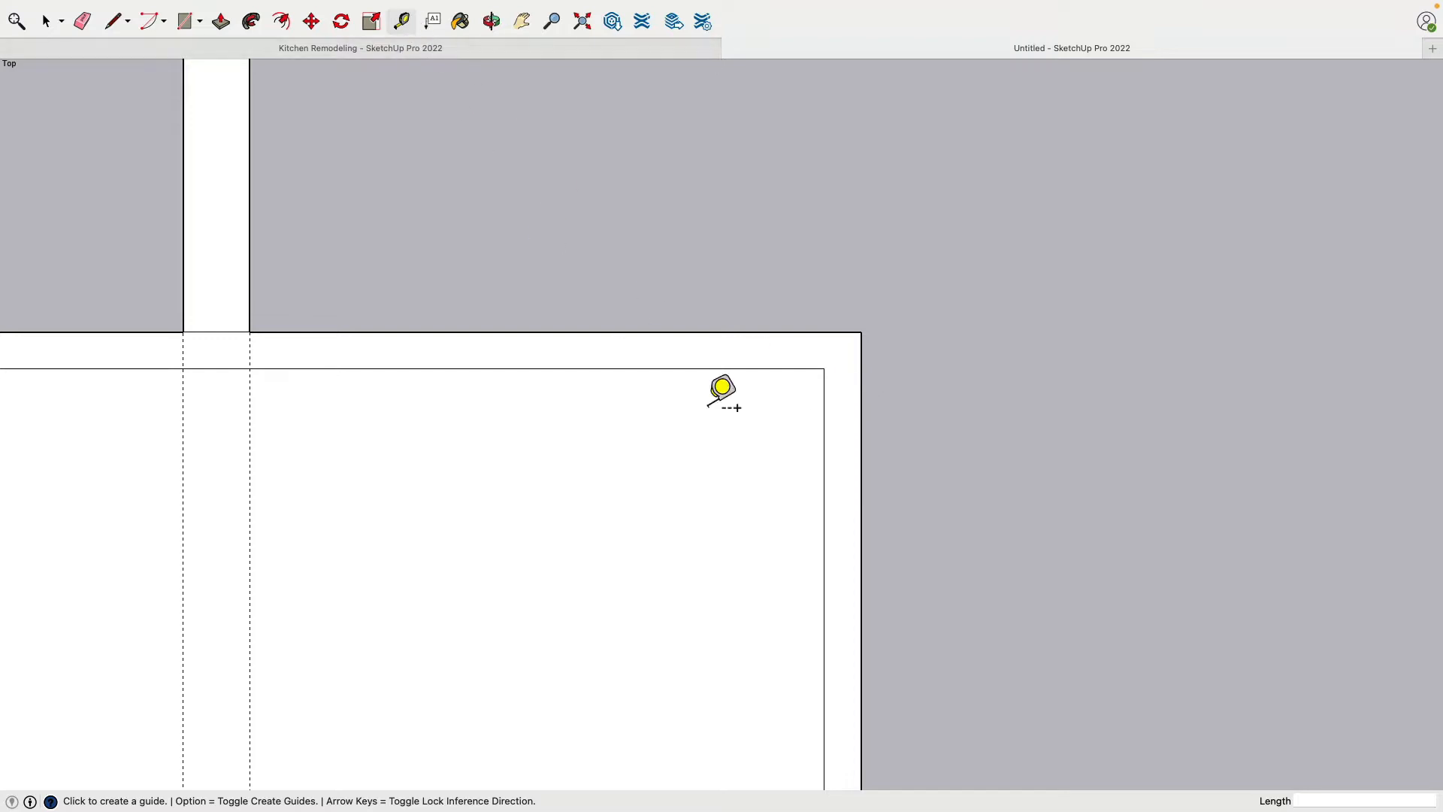
click(824, 433)
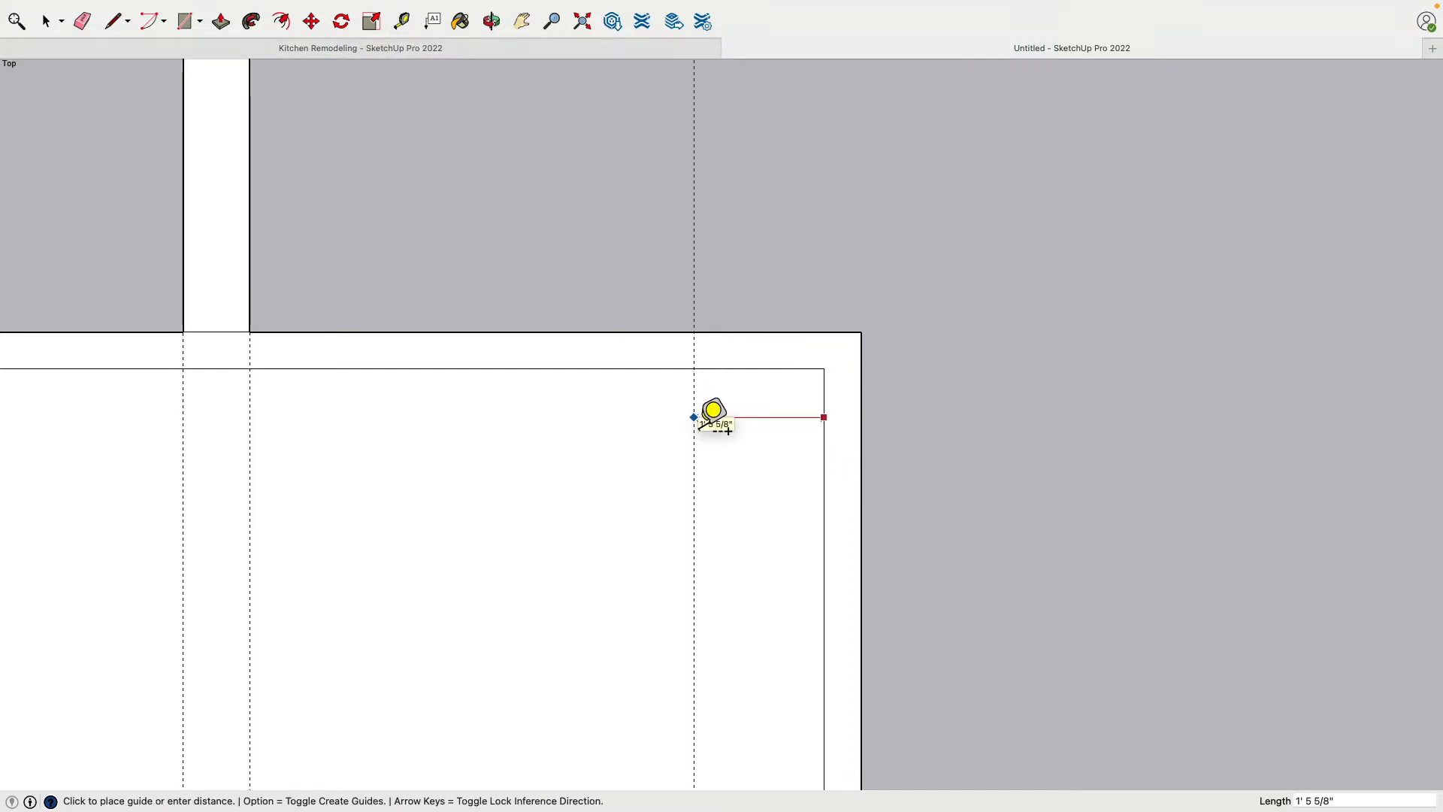
text(2'5.5)
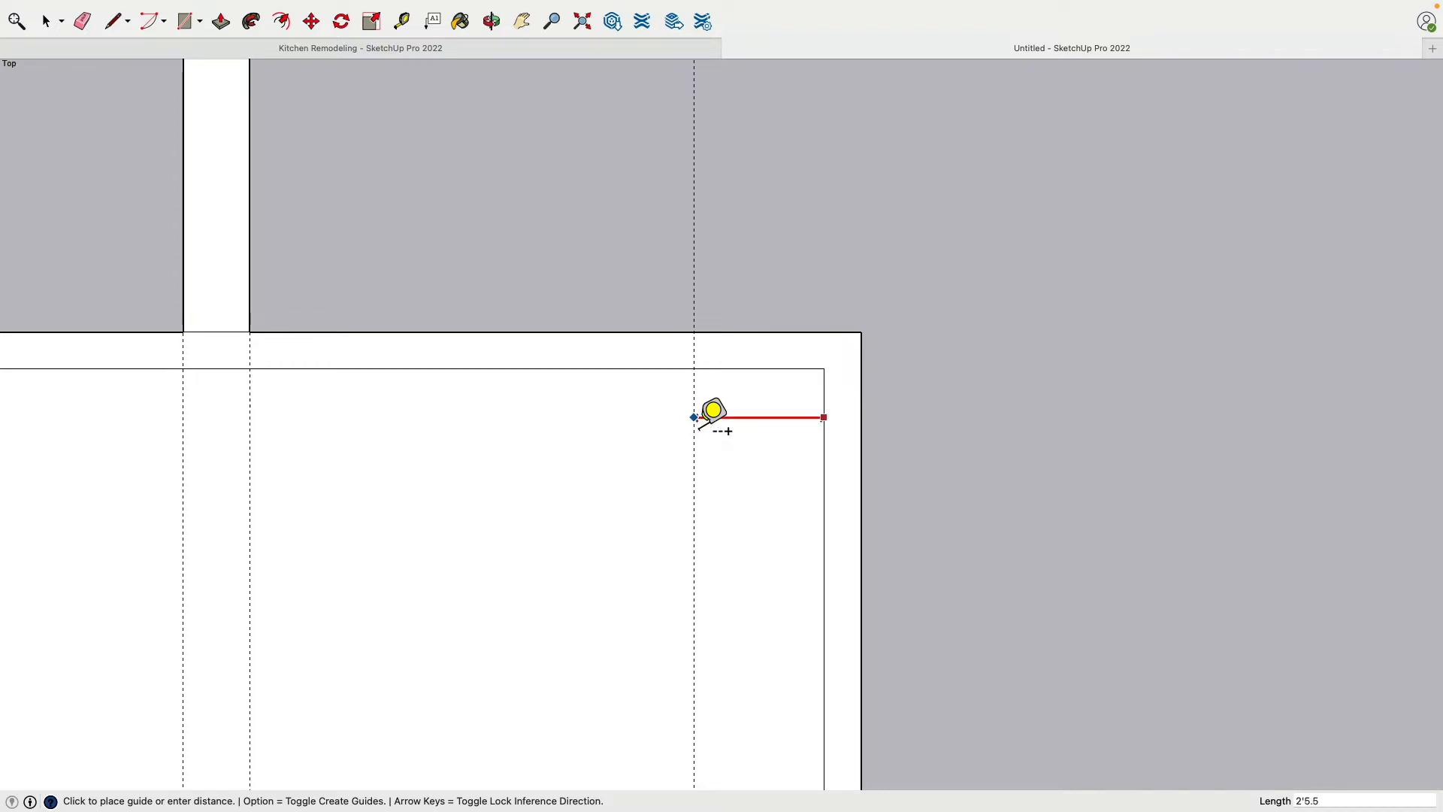
text(")
key(Return)
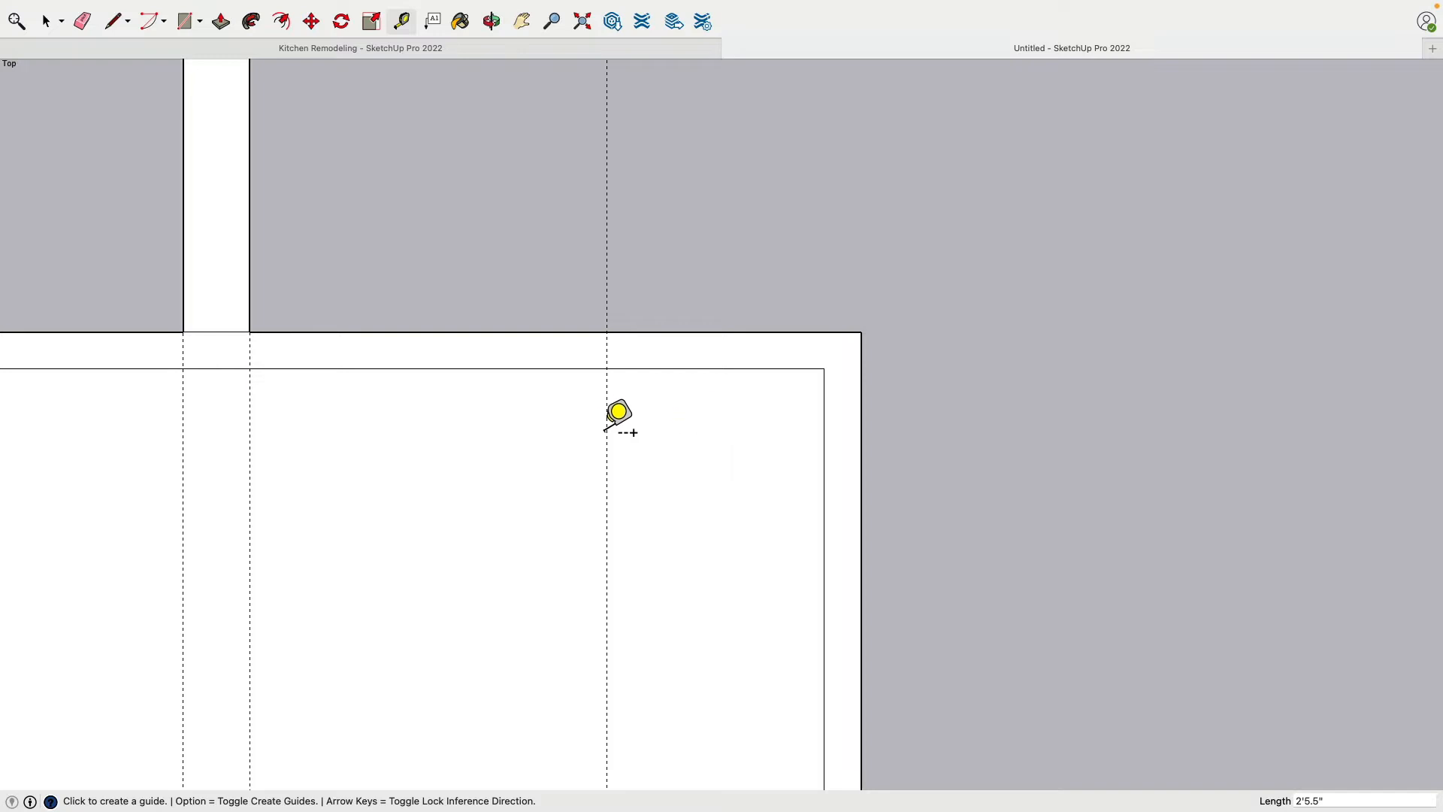
Add another parallel guide 2'4" from the 2'5.5" guide, toward the wall stub
click(606, 406)
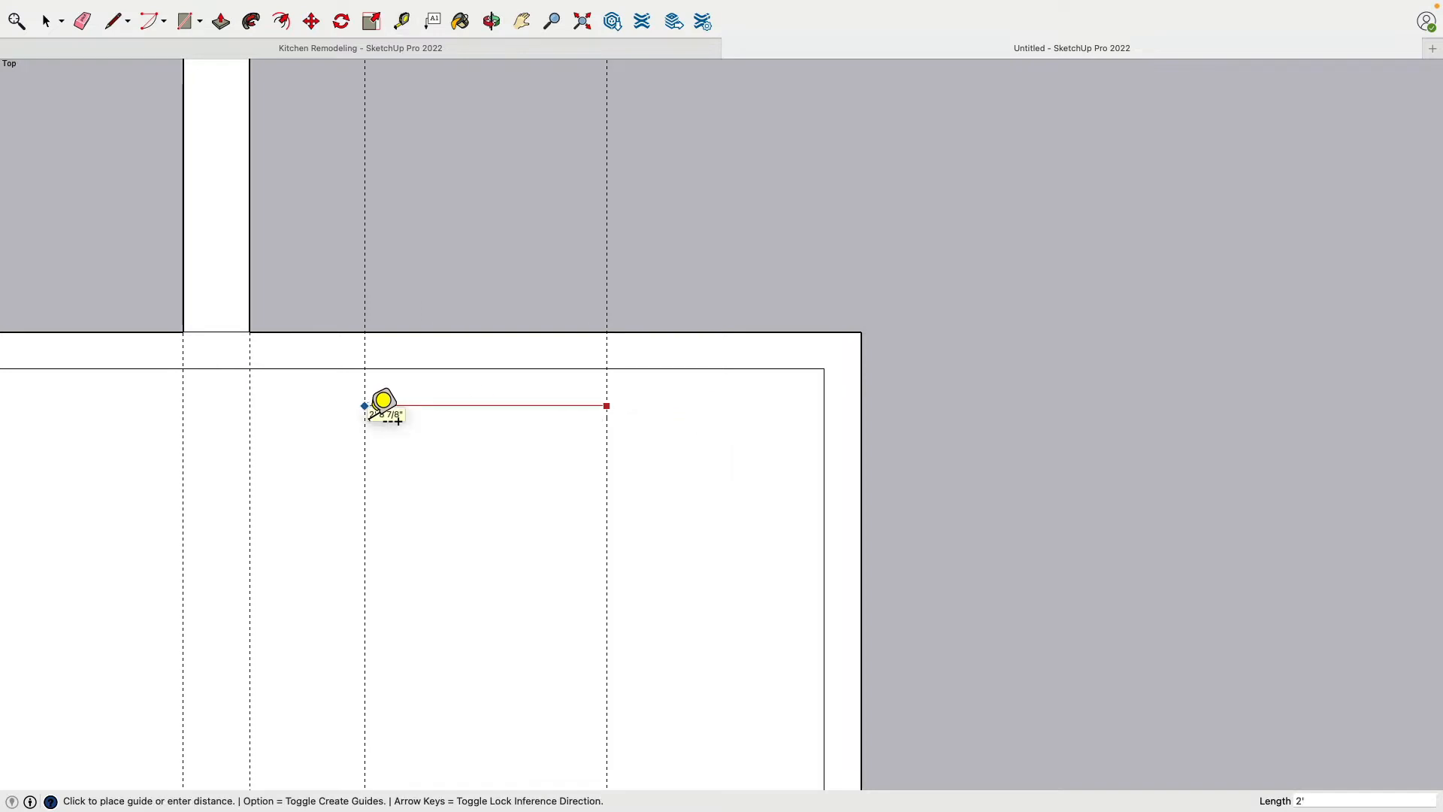
text(2'4)
key(Return)
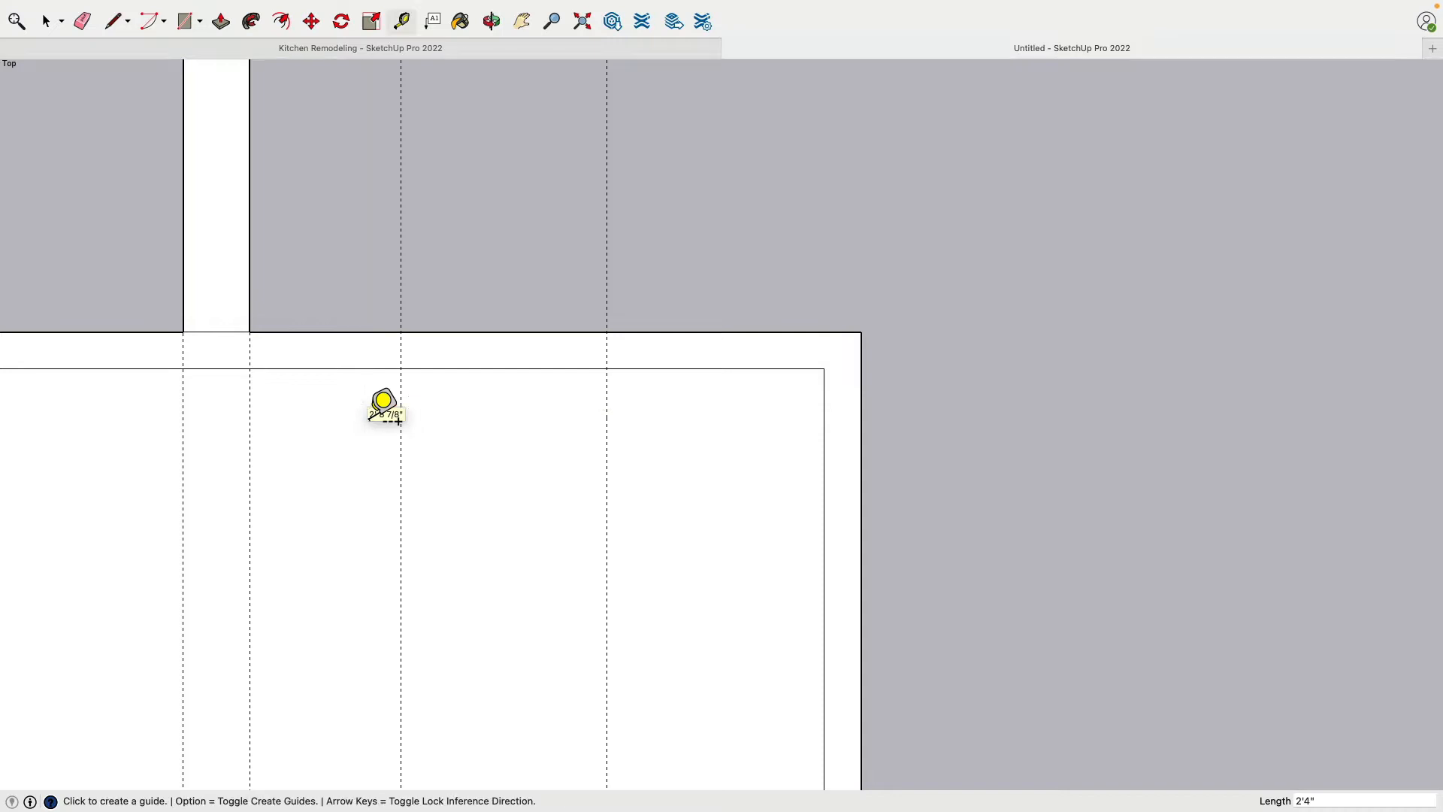
Draw two 5" lines across the far wall's thickness, one at each of the two guides 2'4" apart, marking an opening
click(113, 21)
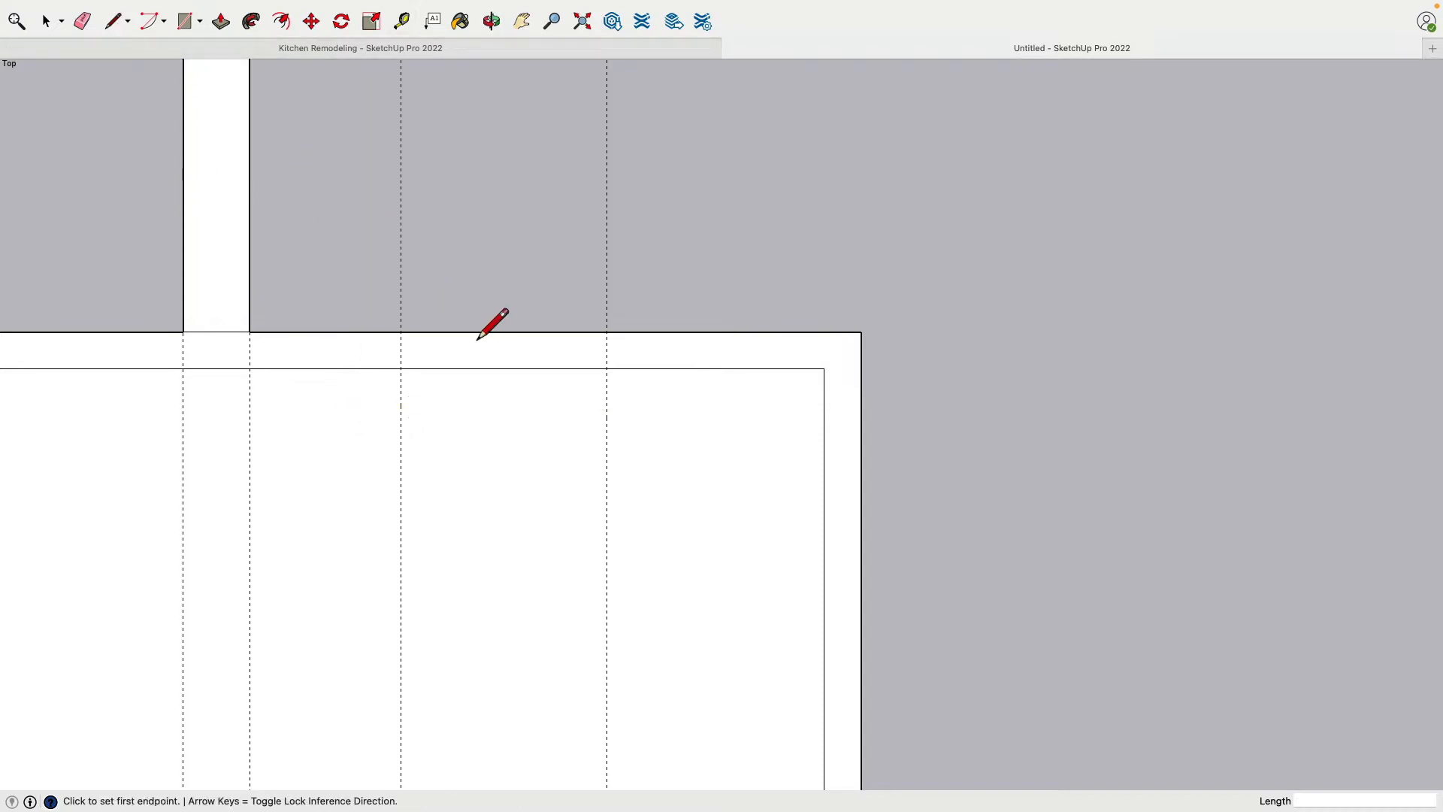
click(400, 331)
click(400, 368)
click(607, 332)
click(606, 368)
scroll(492, 463, down, 2)
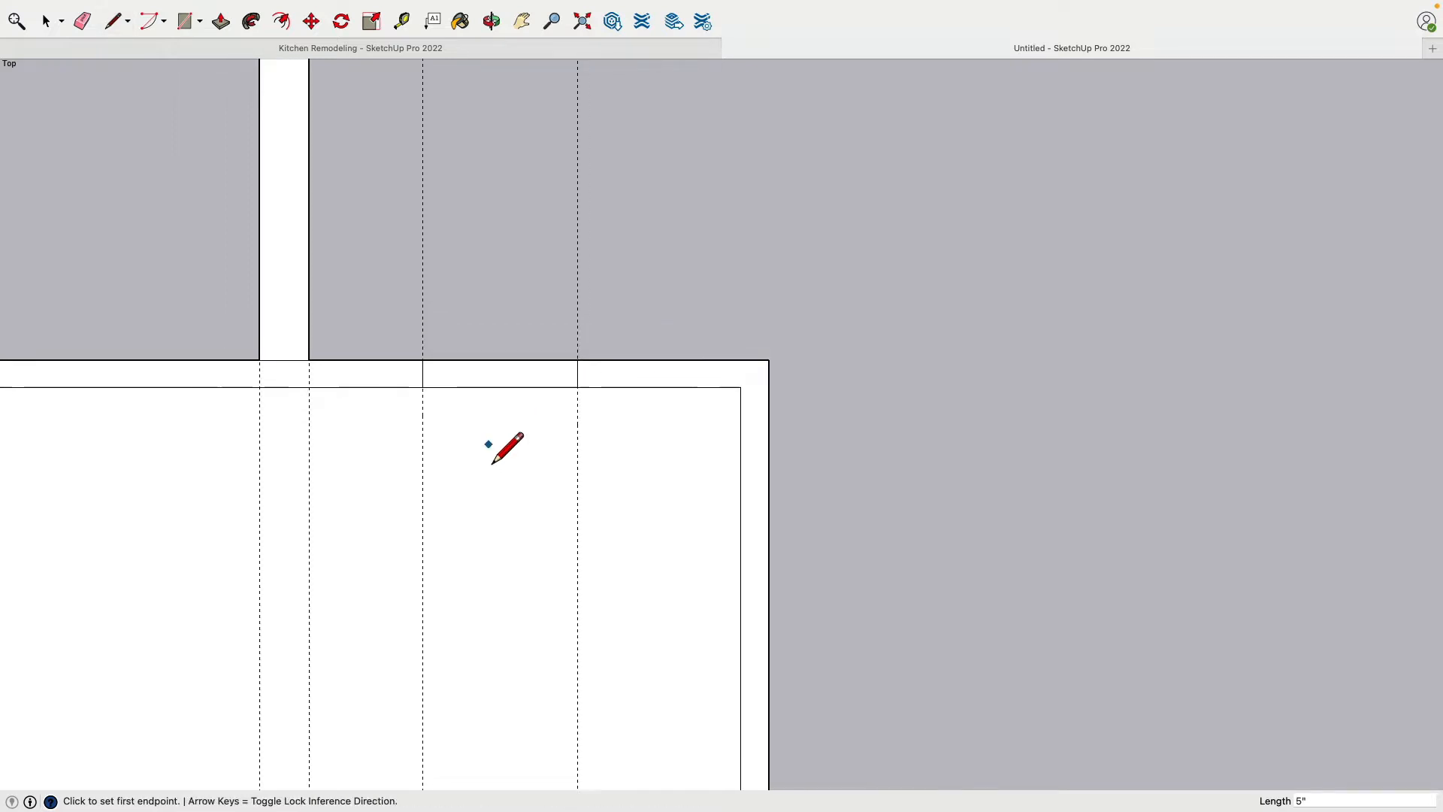
Erase all the guide lines crossing and surrounding the room plan
scroll(492, 463, down, 2)
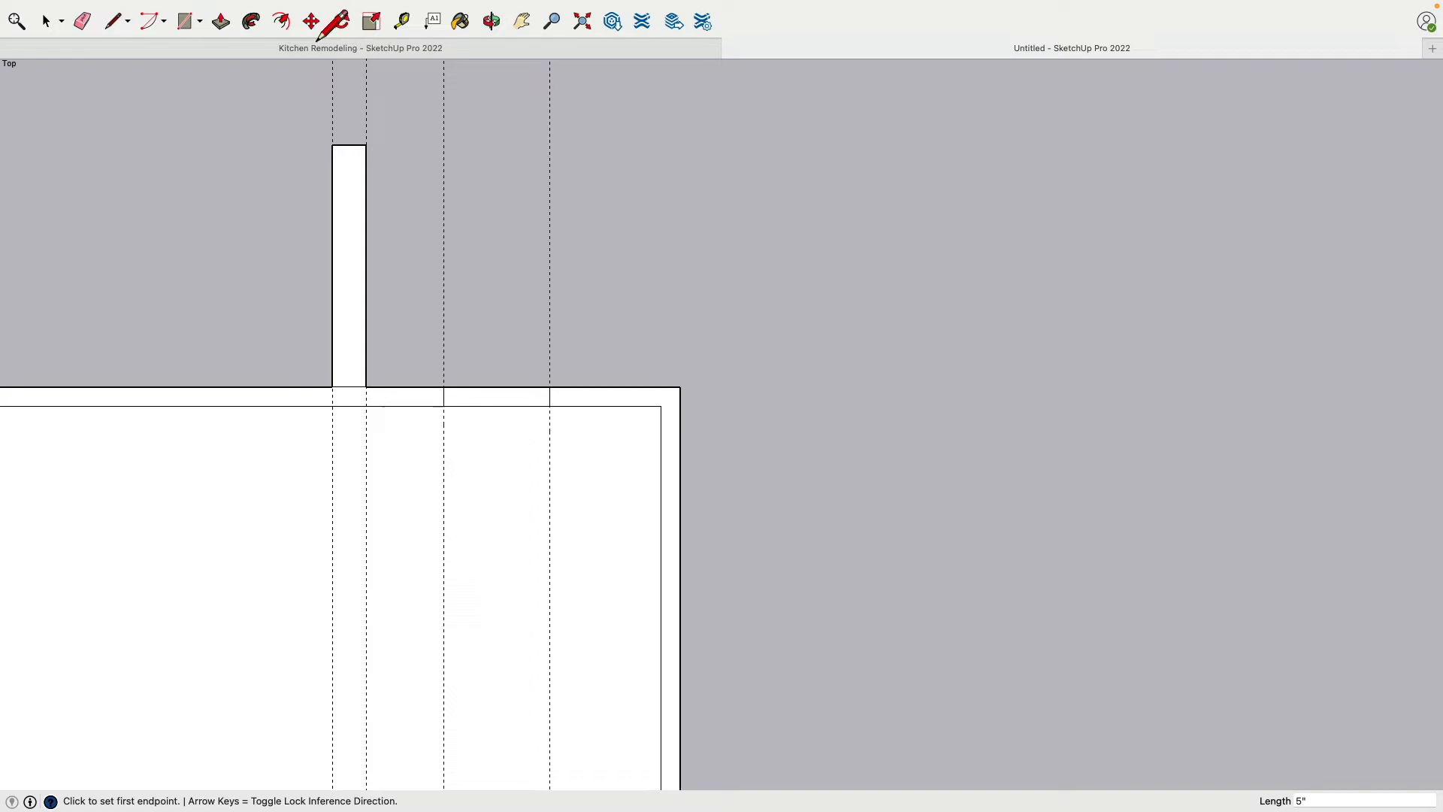
click(82, 21)
mouse_move(304, 122)
mouse_down()
mouse_move(573, 106)
mouse_move(646, 127)
mouse_up()
scroll(652, 288, down, 2)
scroll(667, 281, down, 1)
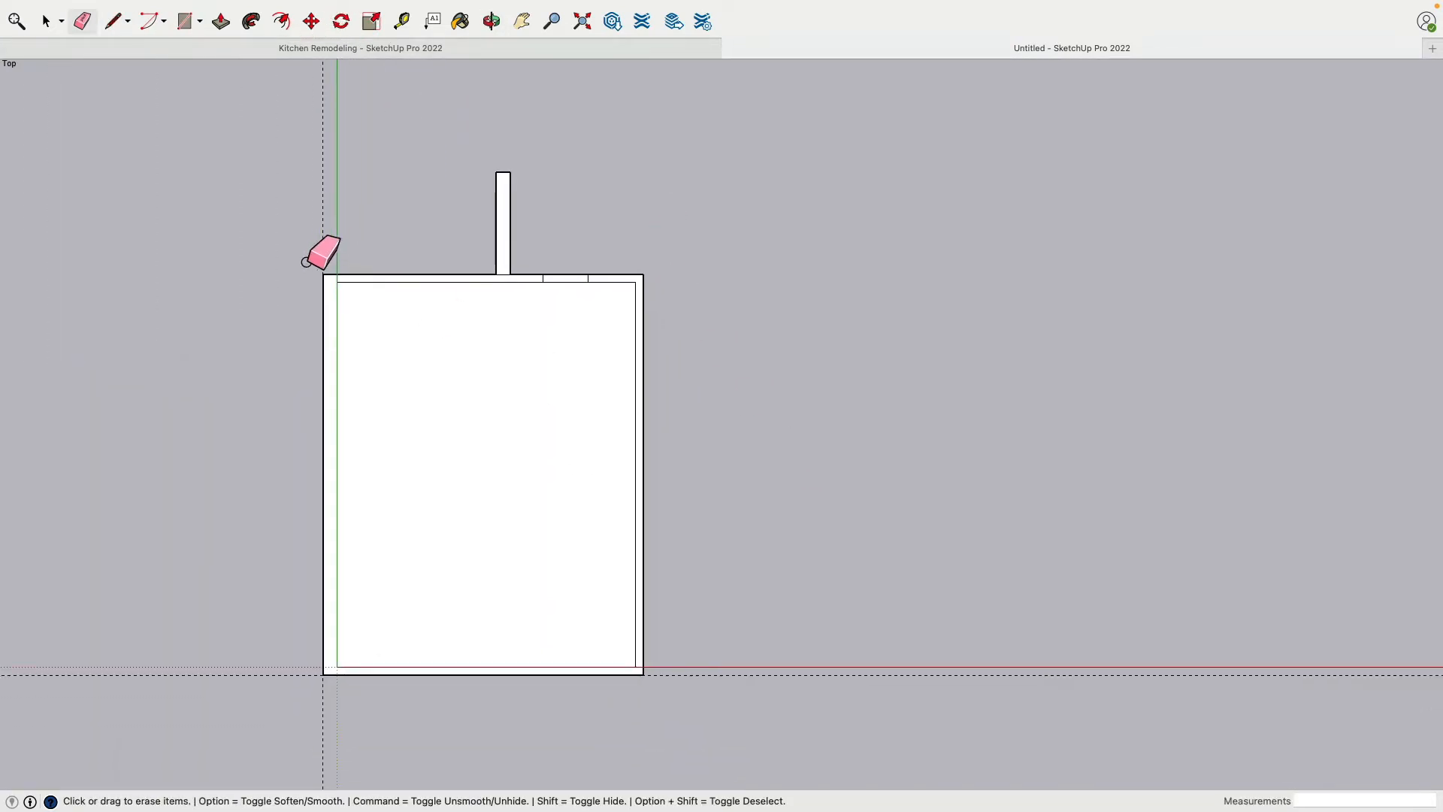
click(776, 675)
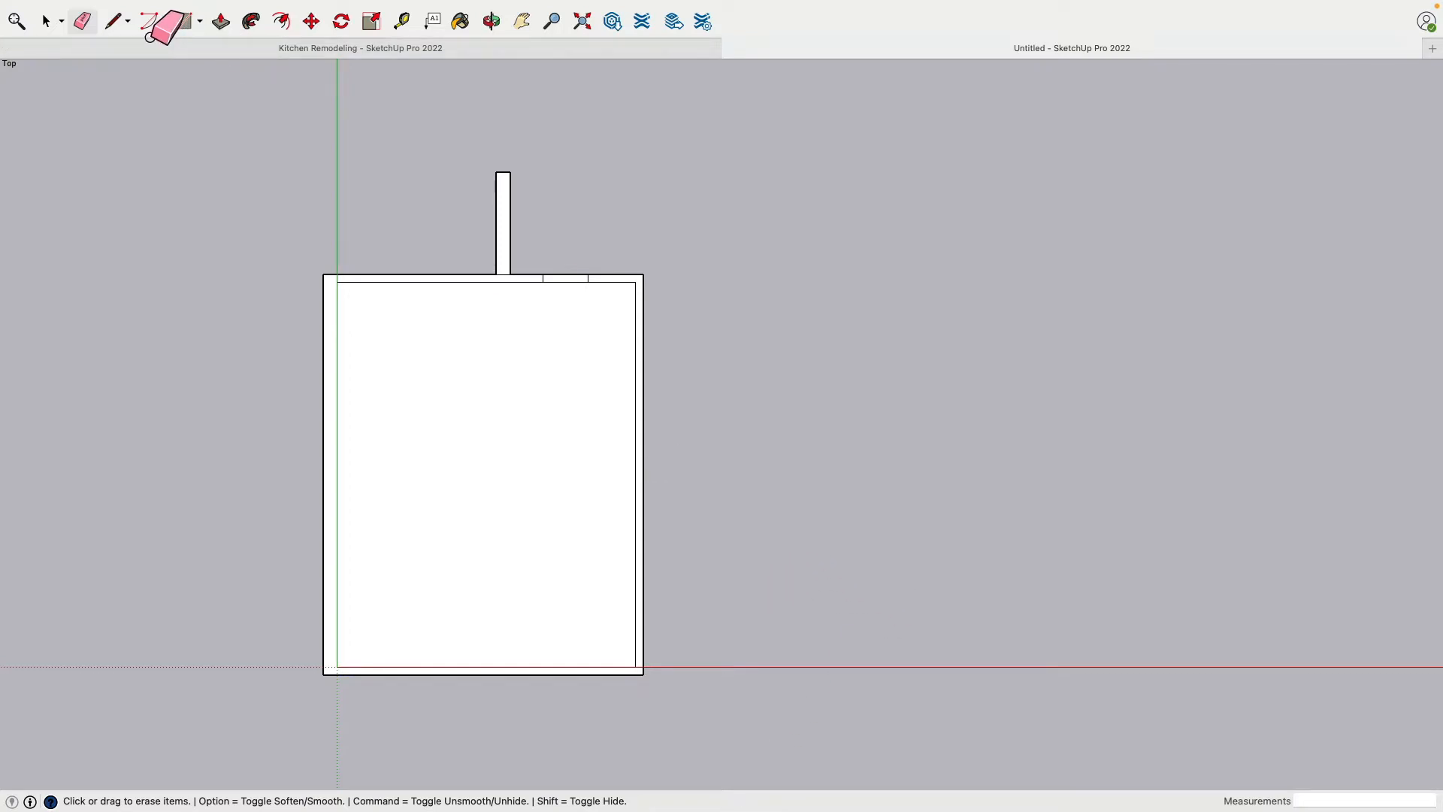
Place a guide line 5" inside the room from the inner face of the wall along the red axis
click(401, 21)
scroll(611, 626, up, 1)
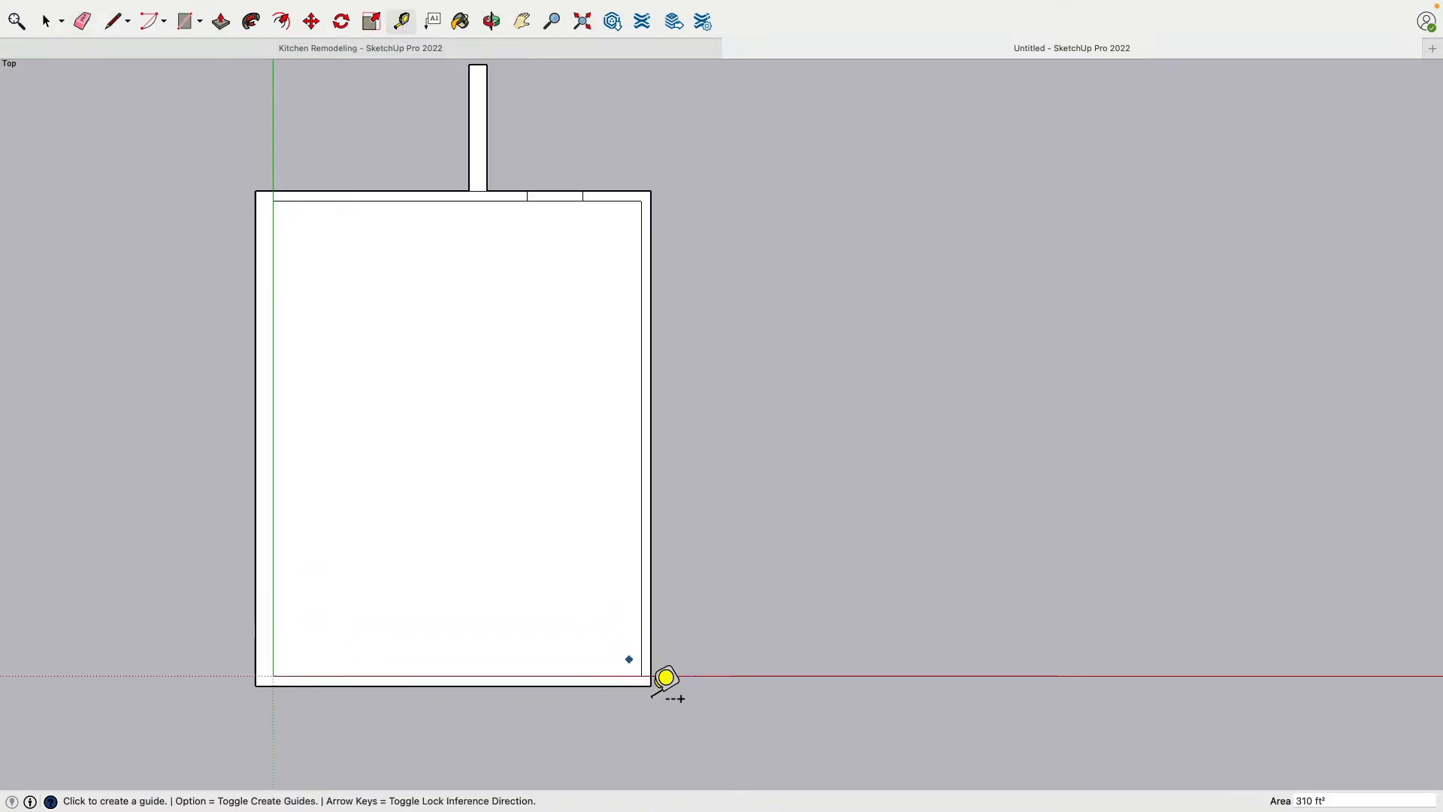
scroll(666, 677, up, 3)
click(551, 640)
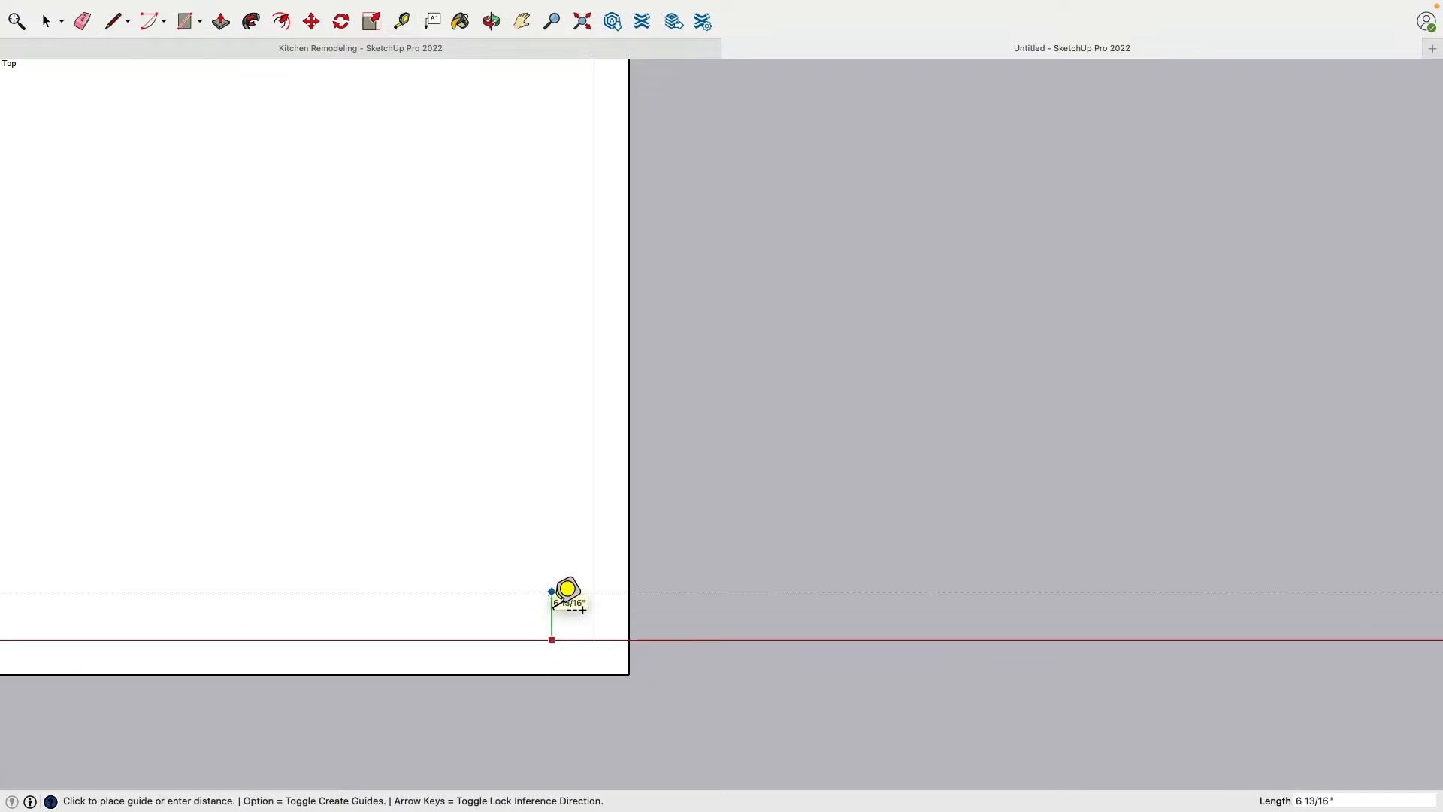
text(5)
key(Return)
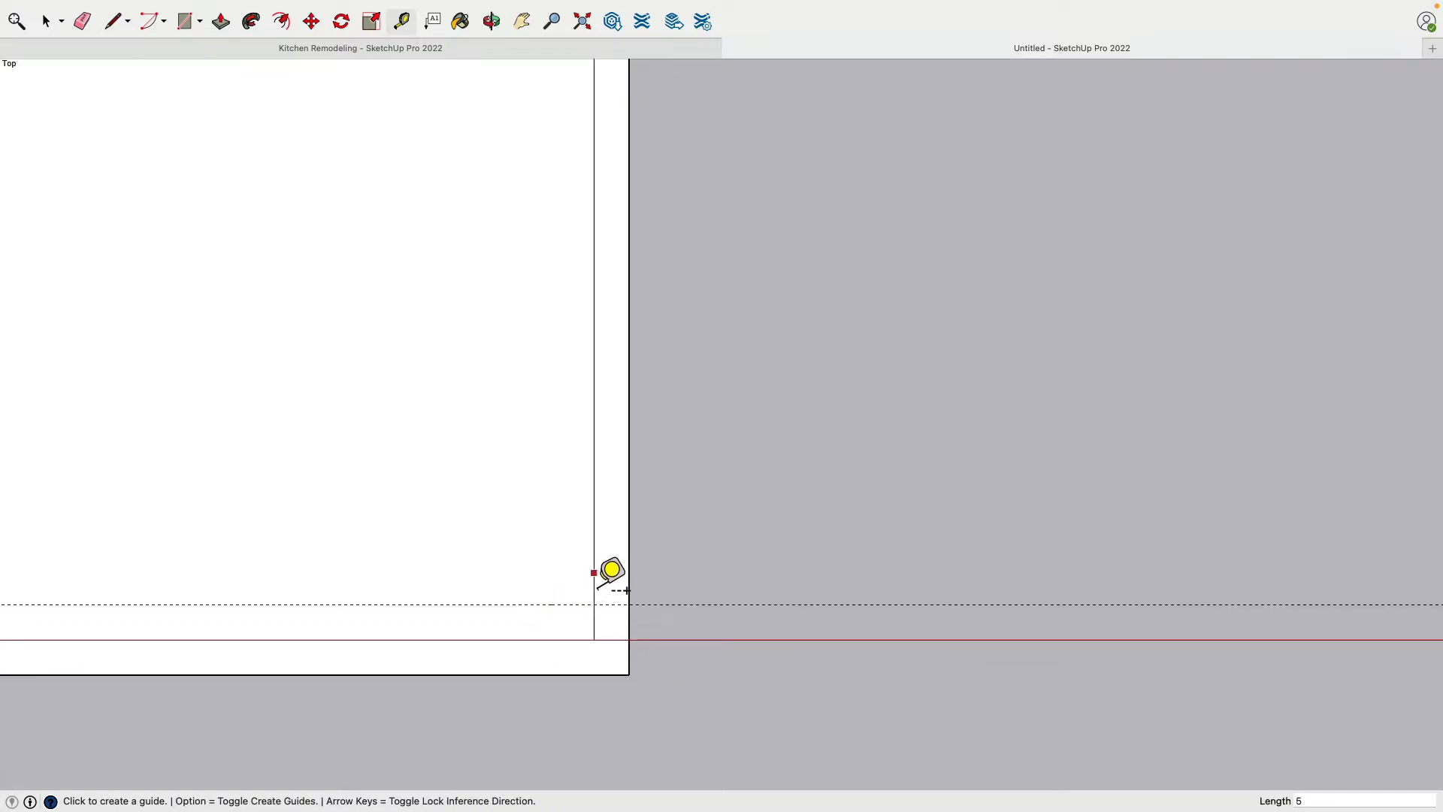
Add another parallel guide 3'8" farther into the room from the 5" guide
click(582, 605)
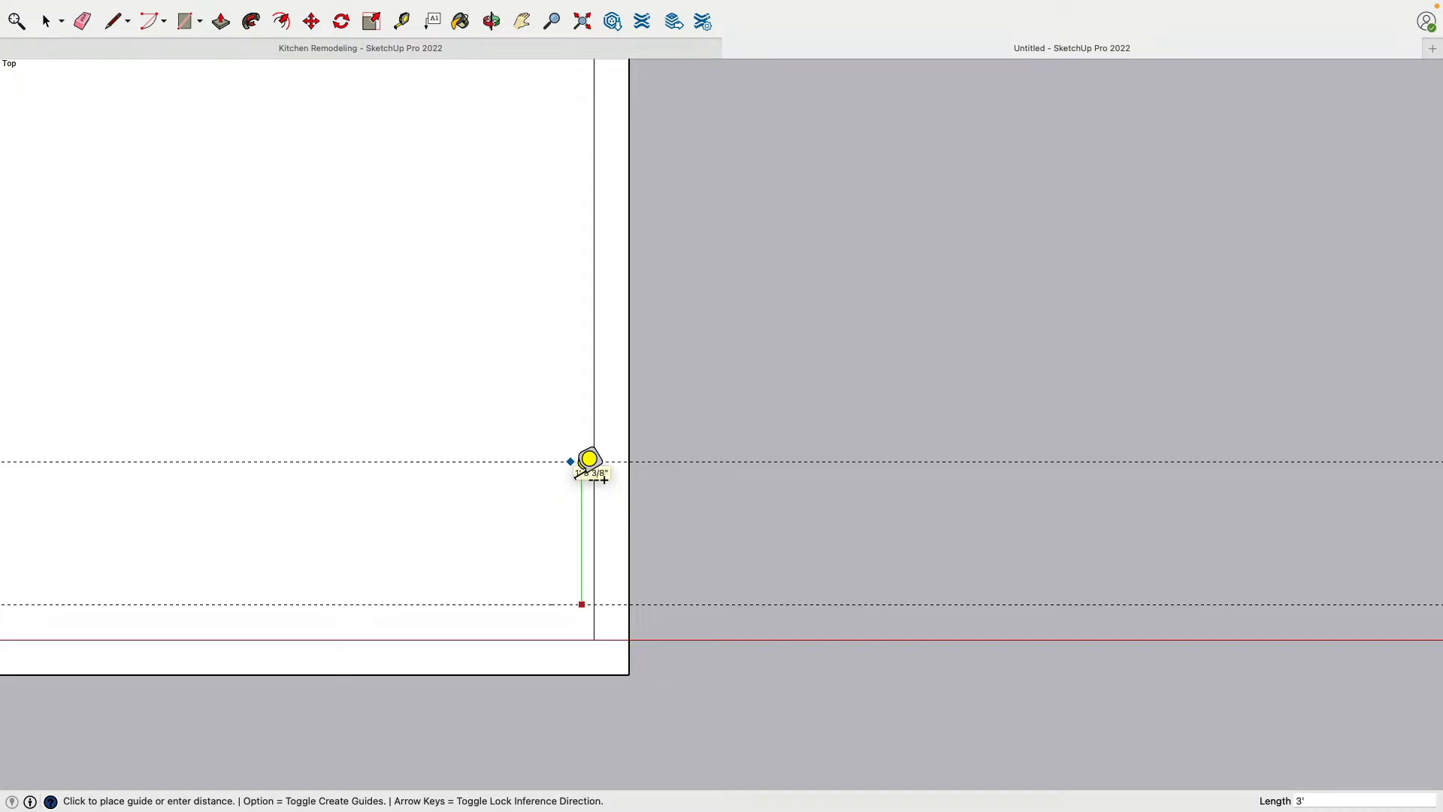
text(3'8")
key(Return)
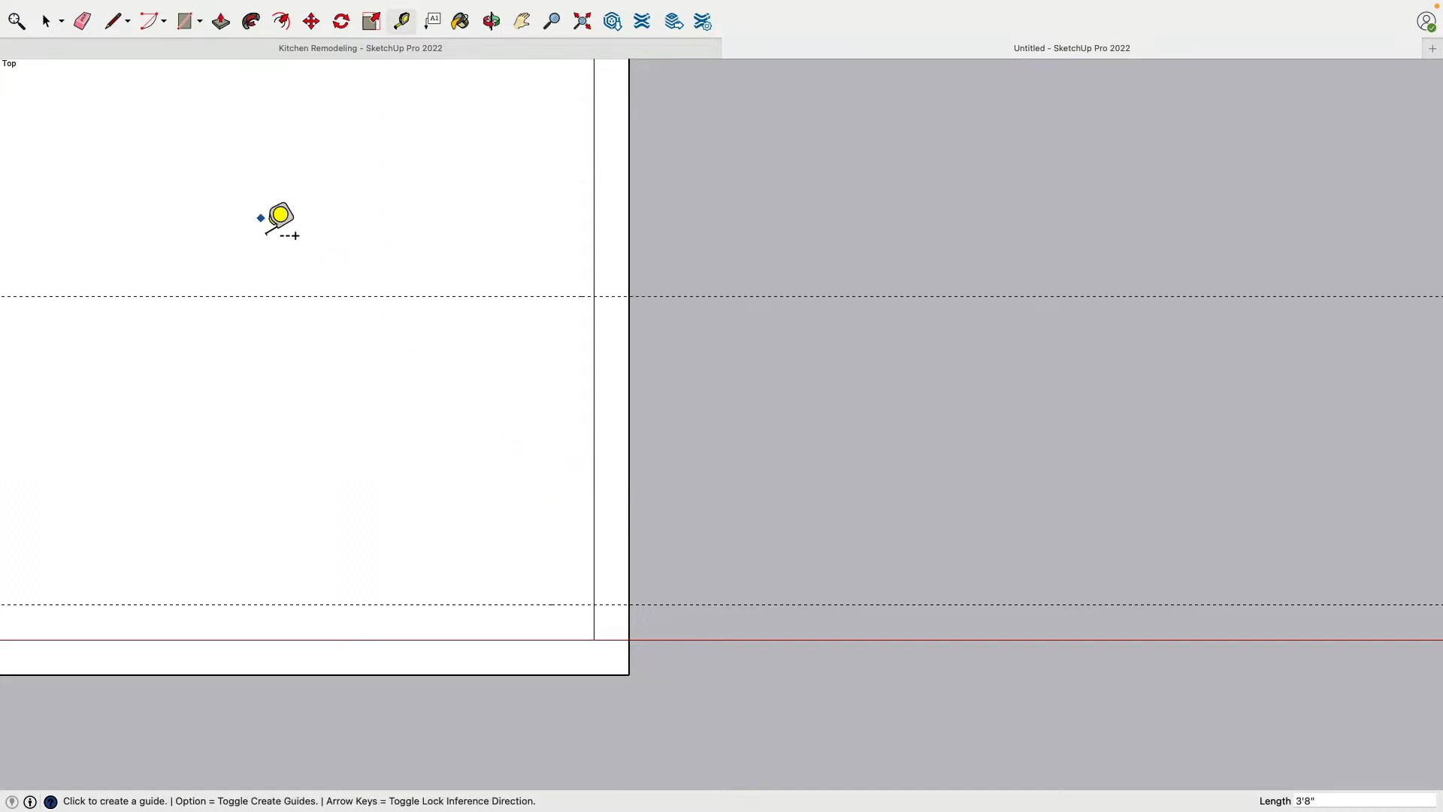
Draw two 5" lines across the wall opposite the green axis, at the two guides 3'8" apart, marking an opening
click(114, 21)
click(594, 296)
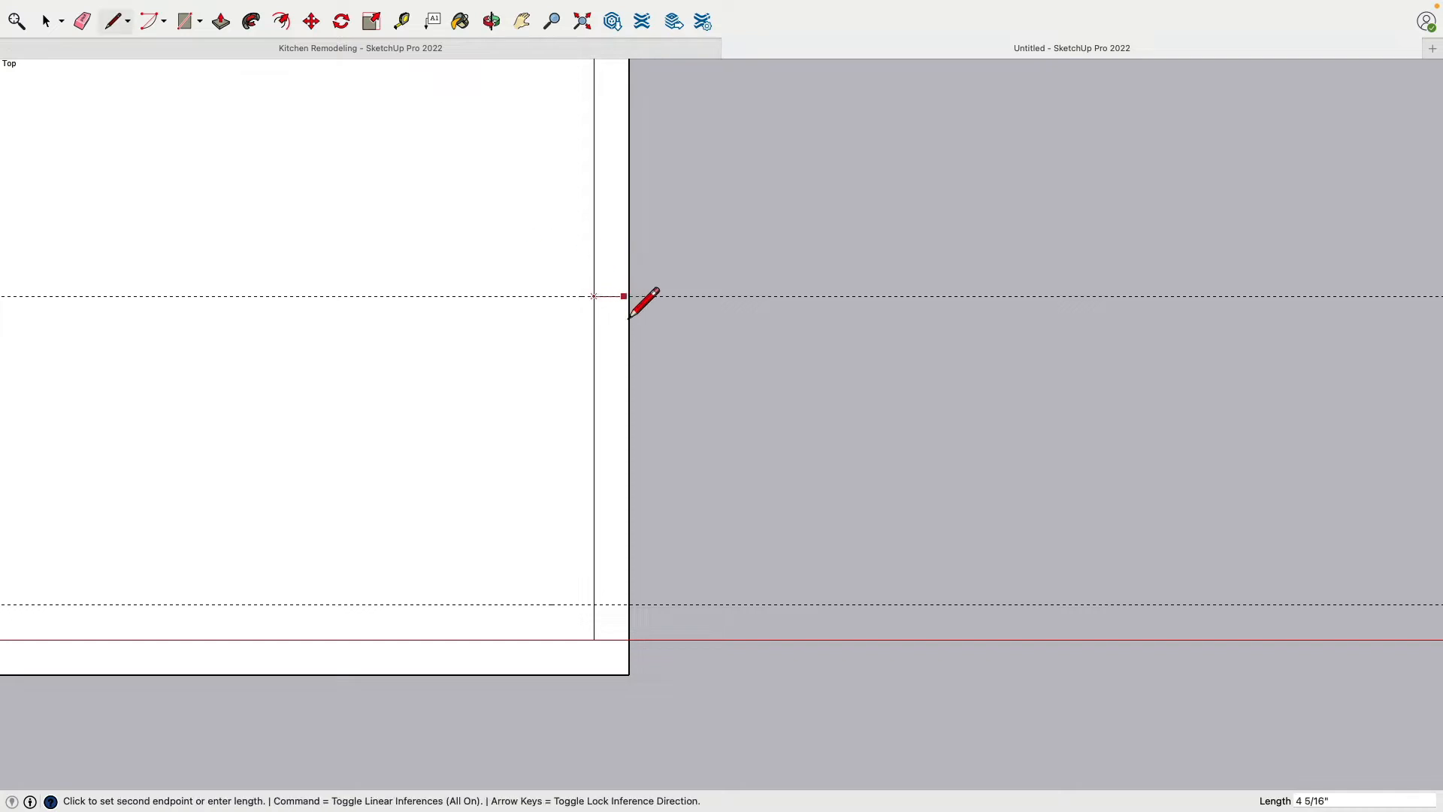
click(628, 296)
click(628, 604)
click(594, 604)
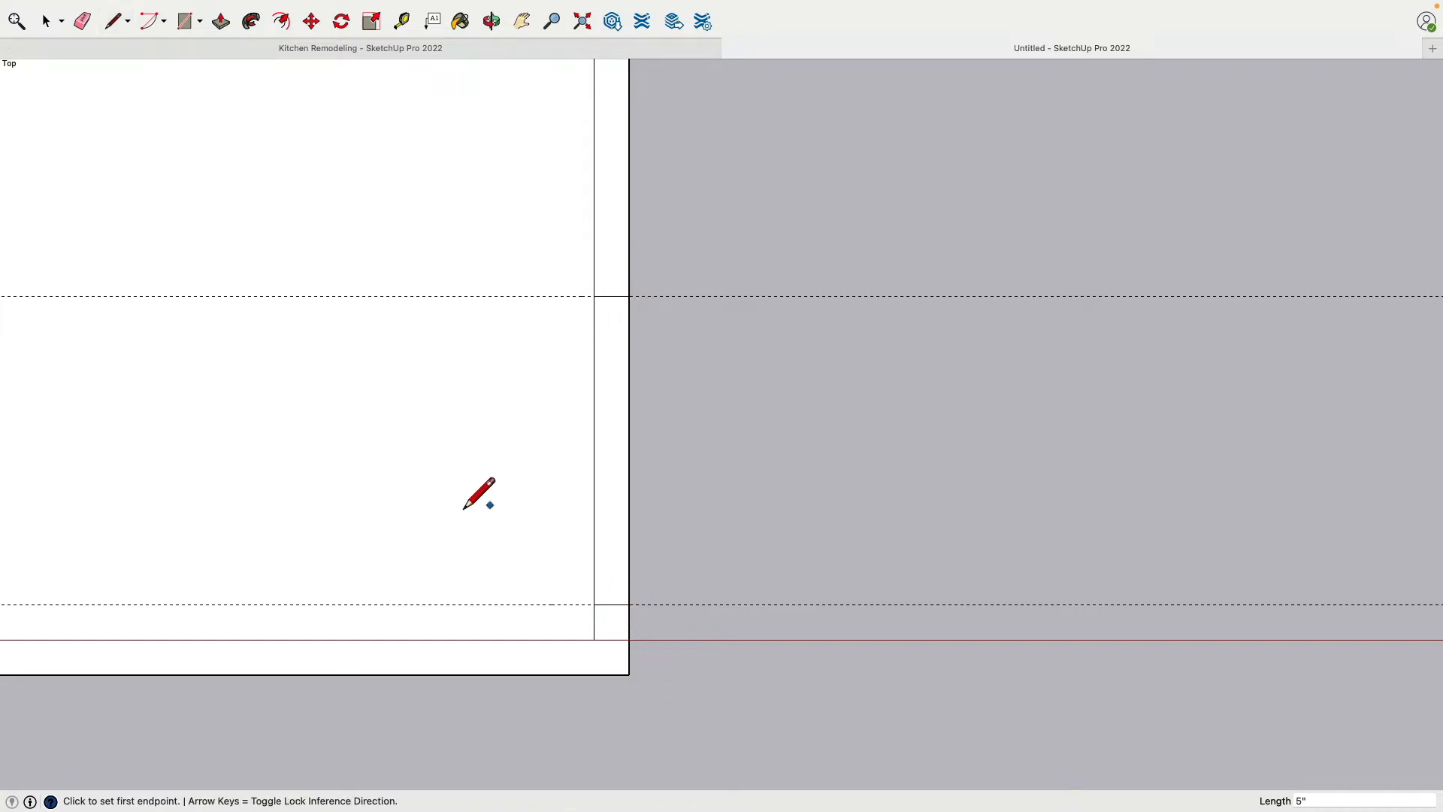
Place guides 5" inside the room from the inner faces of the green-axis wall and the wall opposite it
scroll(461, 489, down, 4)
shift+middle_drag(385, 470, 632, 412)
scroll(633, 412, down, 2)
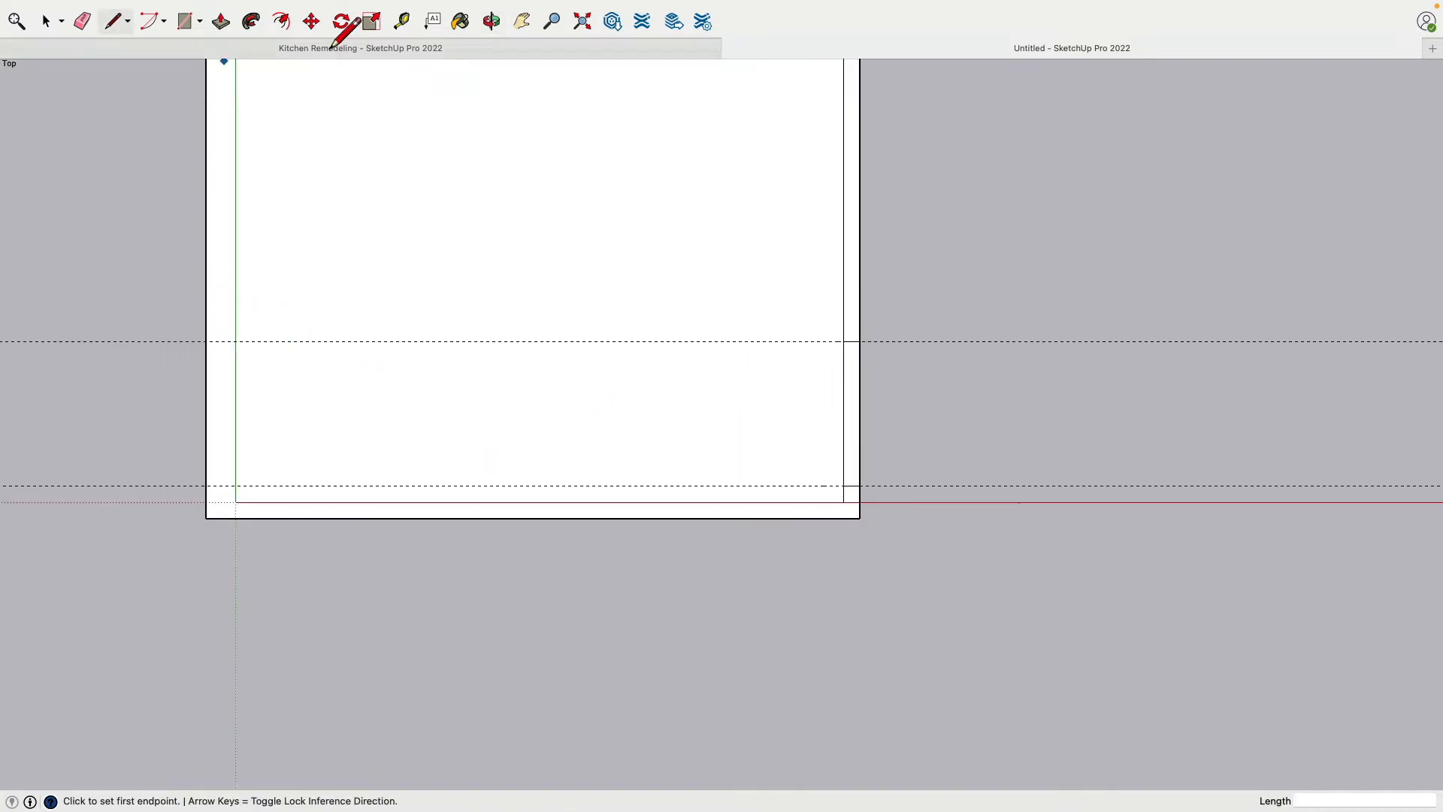
click(401, 21)
scroll(235, 487, up, 2)
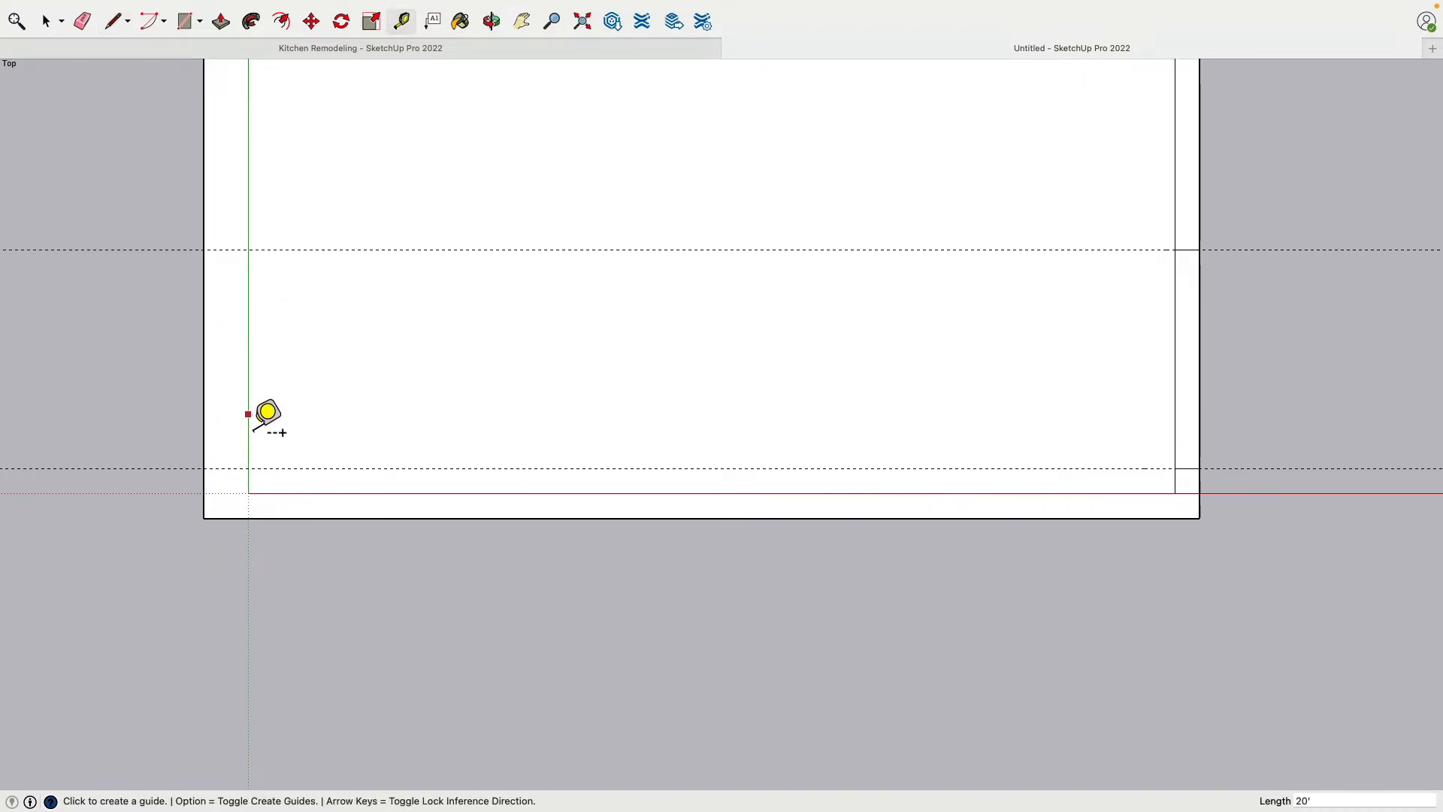
click(247, 414)
text(5)
key(Return)
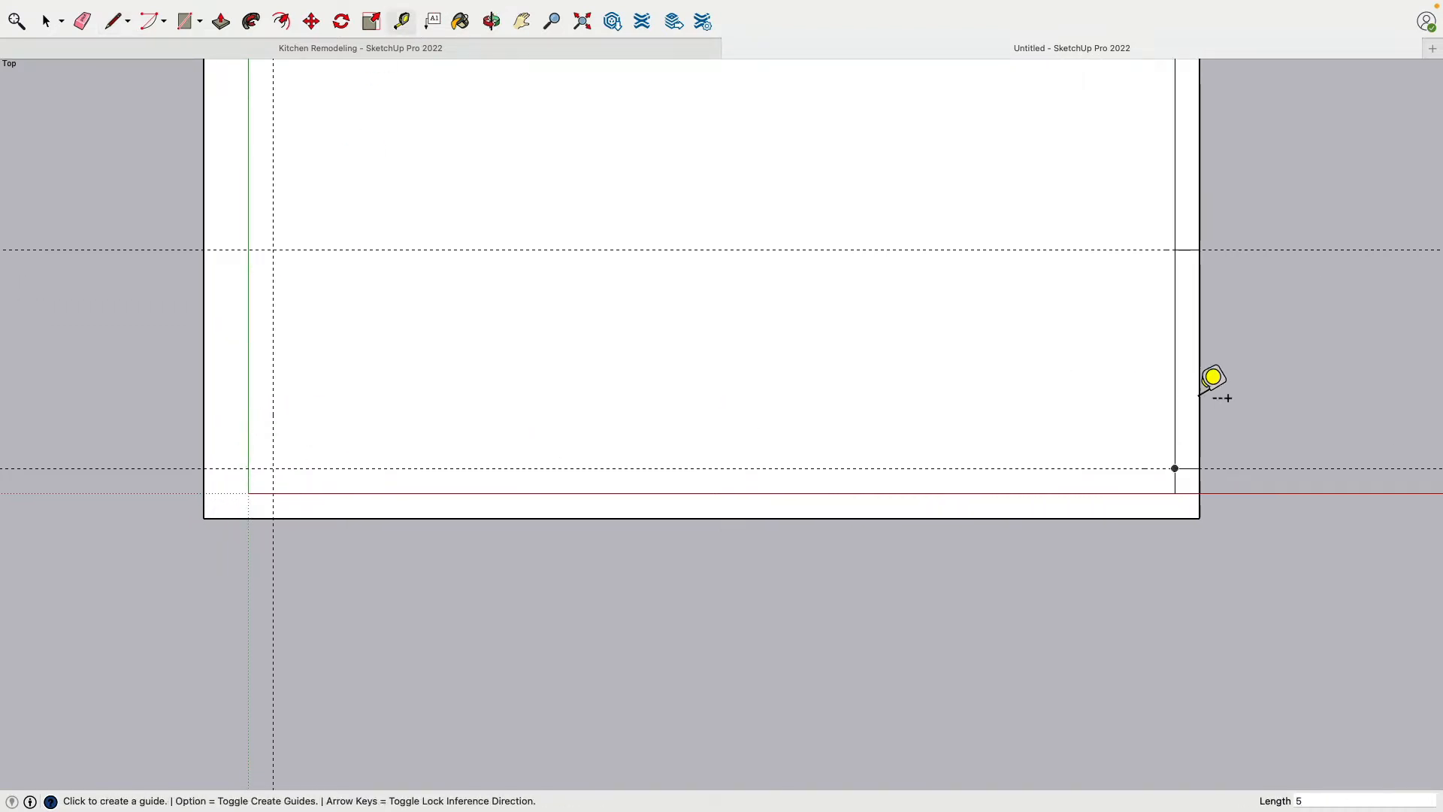
click(1174, 370)
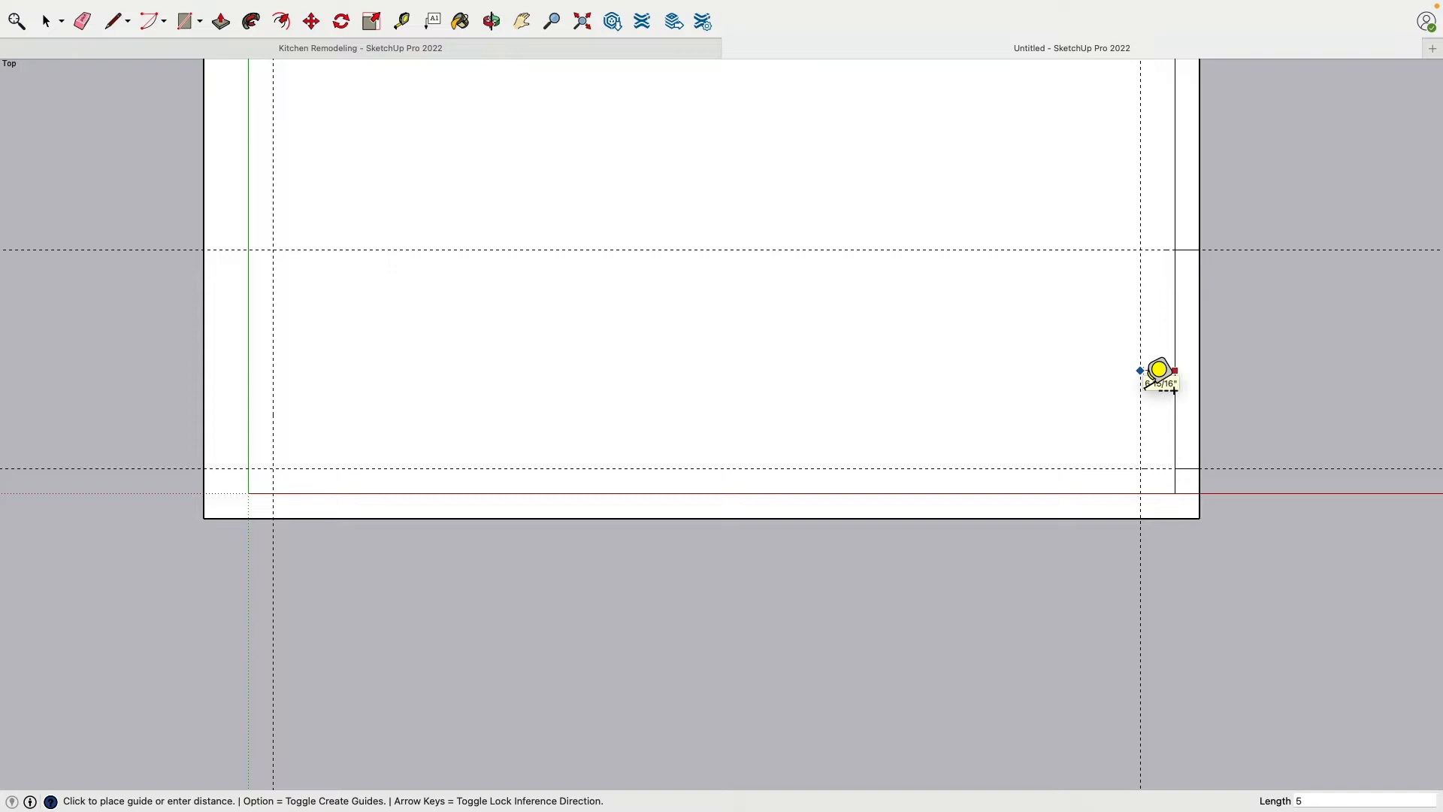
text(5)
key(Return)
Draw two 5" lines across the red-axis wall's thickness where the two new guides cross it, marking a wide opening
click(114, 21)
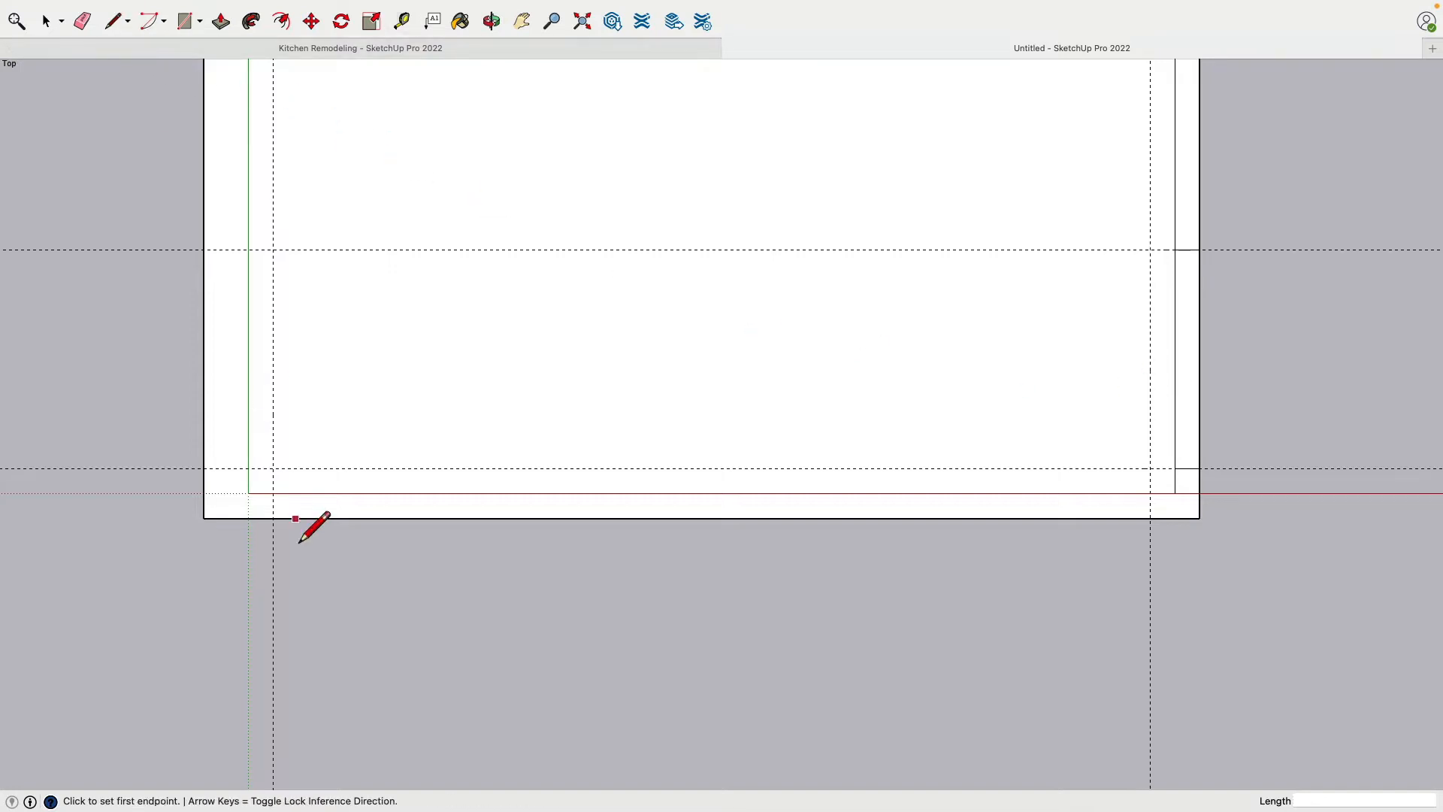
click(274, 514)
click(275, 535)
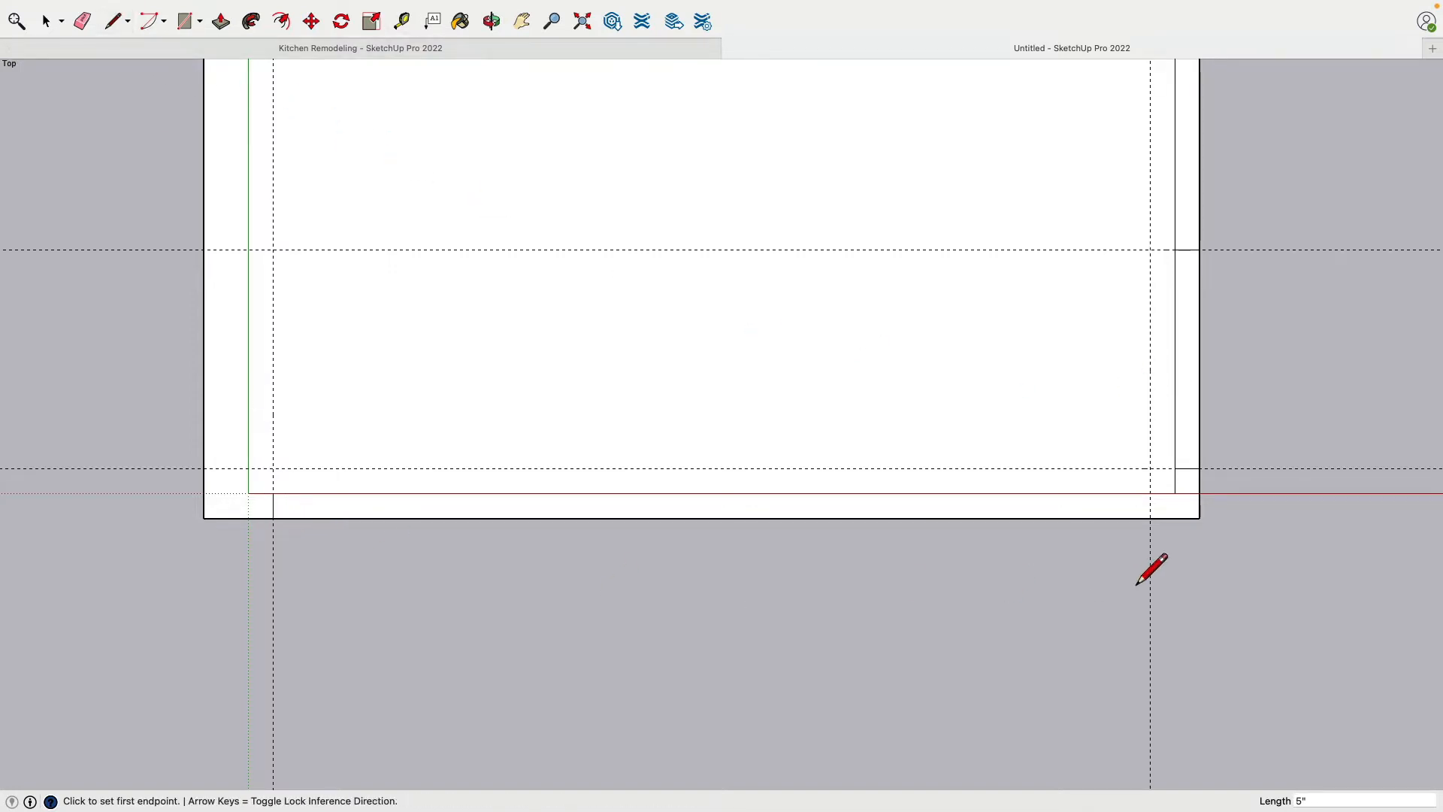
click(1151, 516)
click(1153, 526)
Erase the four guide lines used for the openings near the red axis
scroll(192, 320, down, 2)
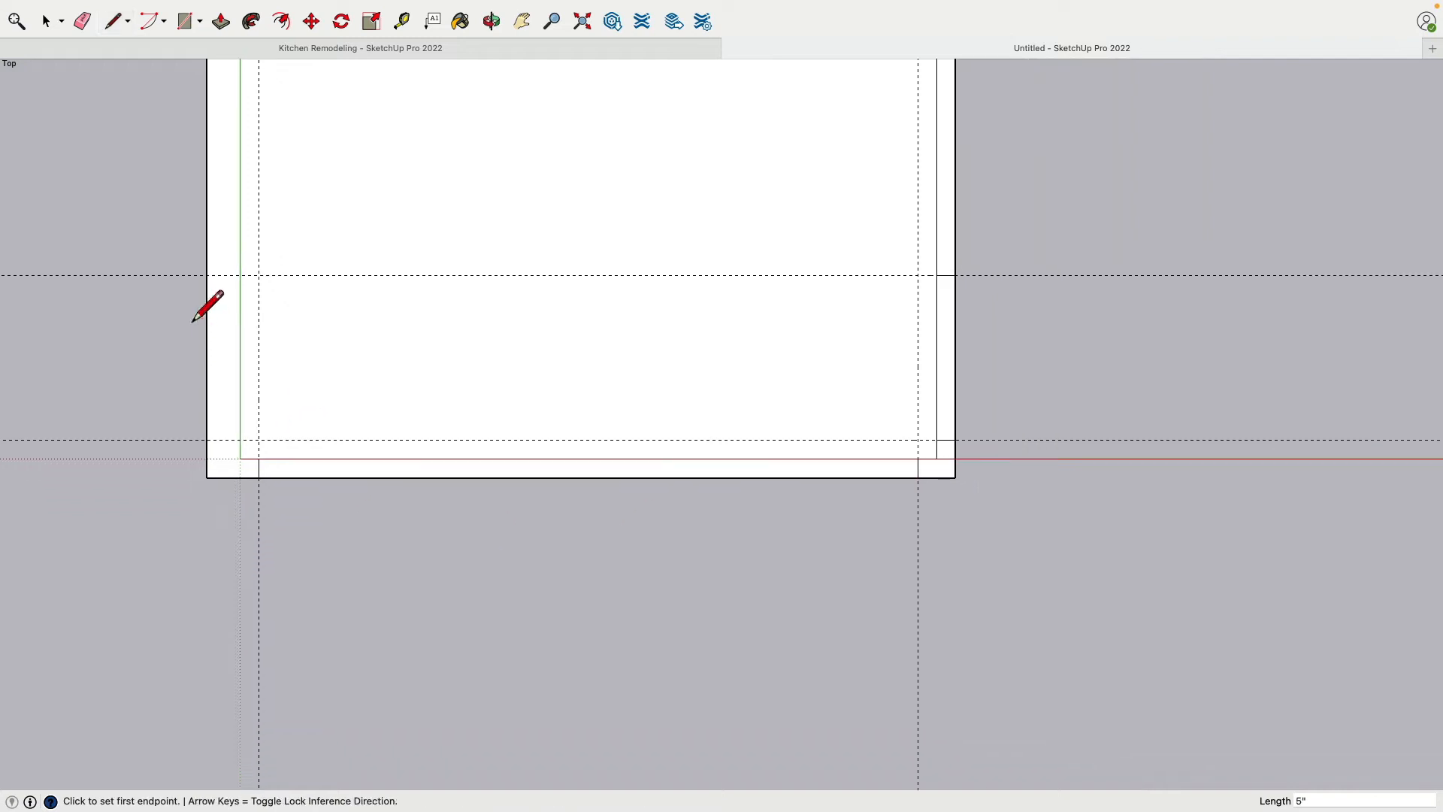
click(84, 25)
mouse_move(126, 230)
mouse_down()
mouse_move(482, 629)
mouse_move(1090, 306)
mouse_move(1095, 331)
mouse_up()
scroll(1103, 568, down, 4)
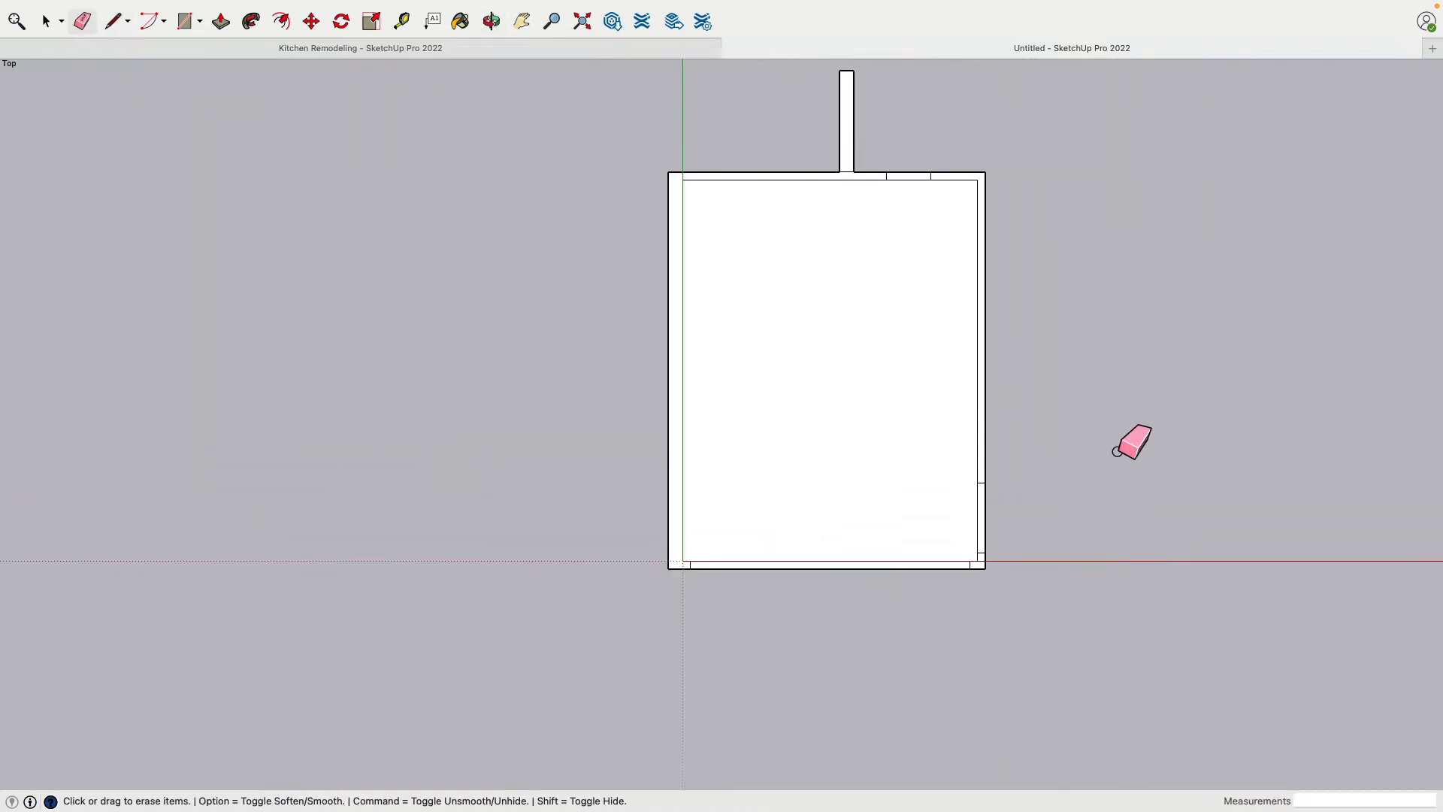
View the plan in 3D and delete the room's floor face, leaving only the wall outlines
middle_drag(1092, 596, 759, 315)
scroll(910, 647, up, 3)
mouse_move(912, 653)
middle_down()
mouse_move(782, 622)
mouse_move(535, 420)
middle_up()
key(space)
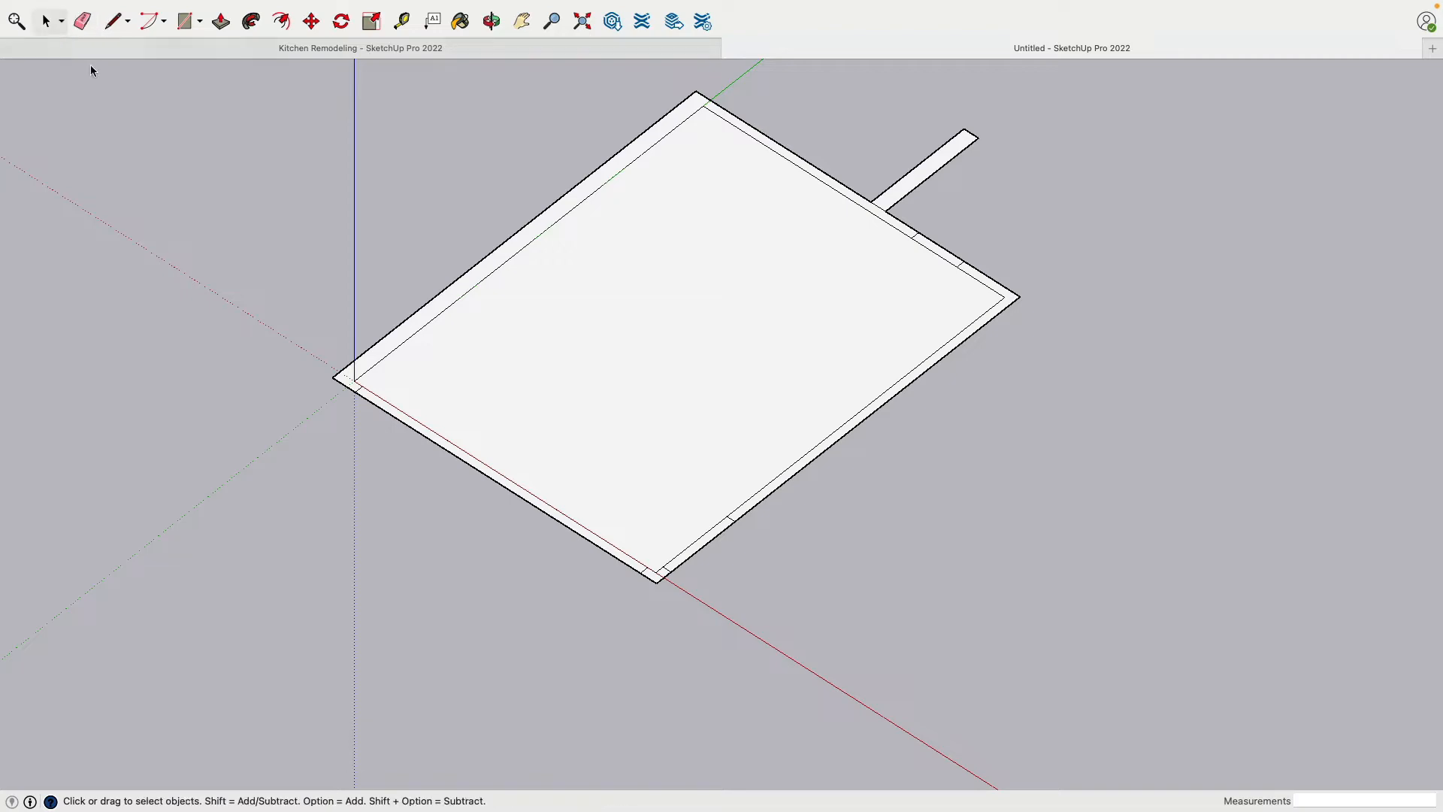
click(605, 359)
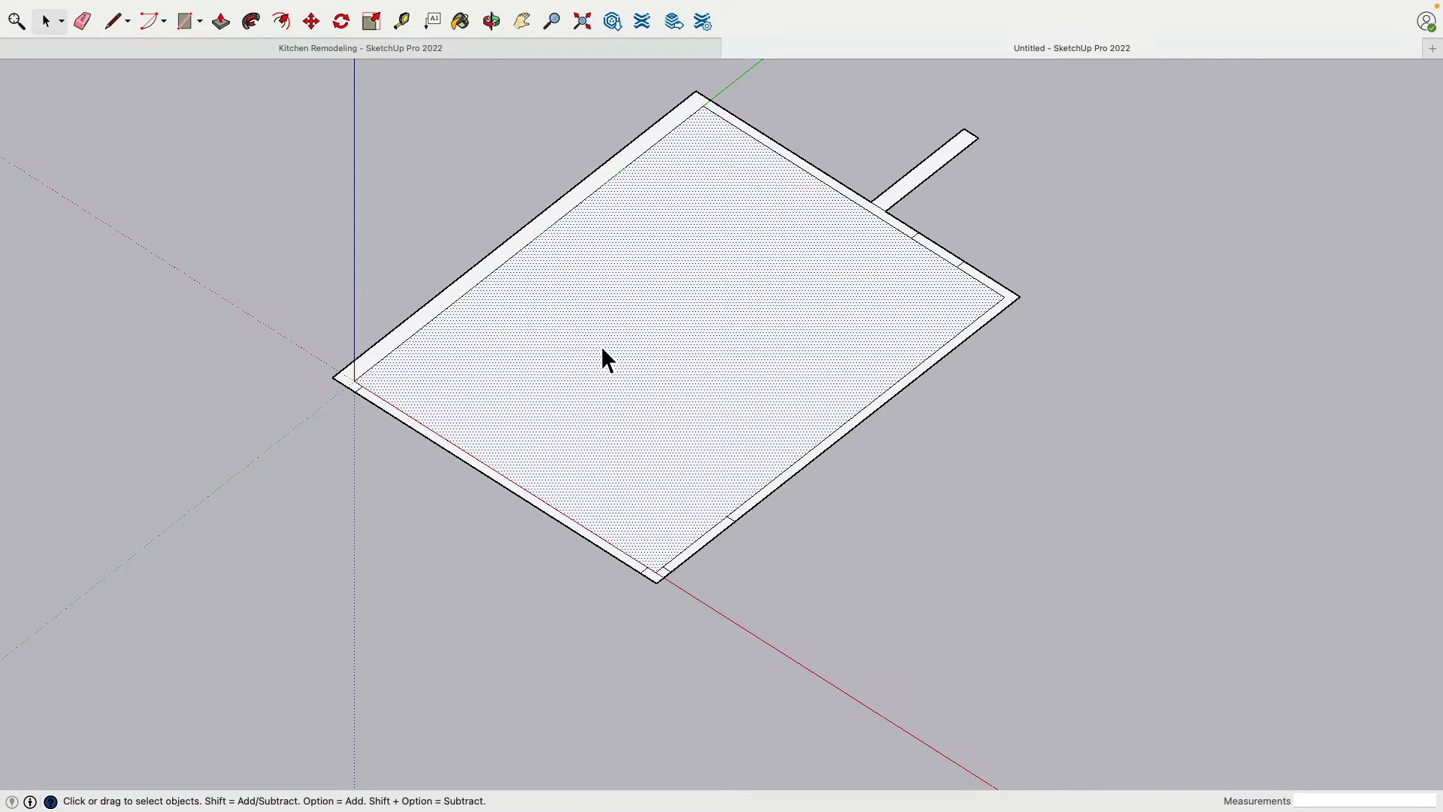
key(Delete)
Erase the line separating the wall stub from the far wall so they form one face
shift+middle_drag(733, 252, 633, 276)
click(222, 25)
scroll(752, 286, up, 4)
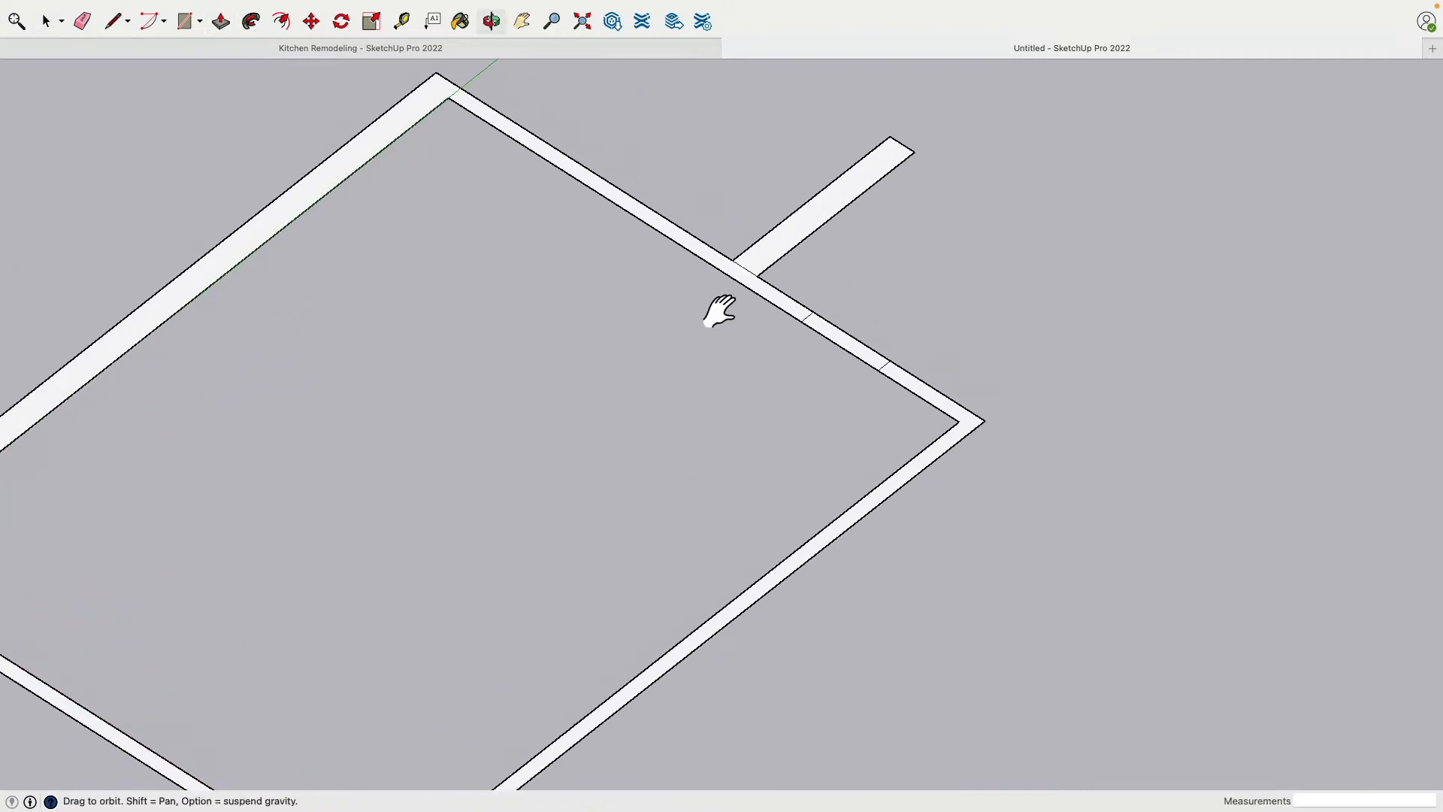
scroll(721, 315, down, 3)
scroll(751, 319, up, 4)
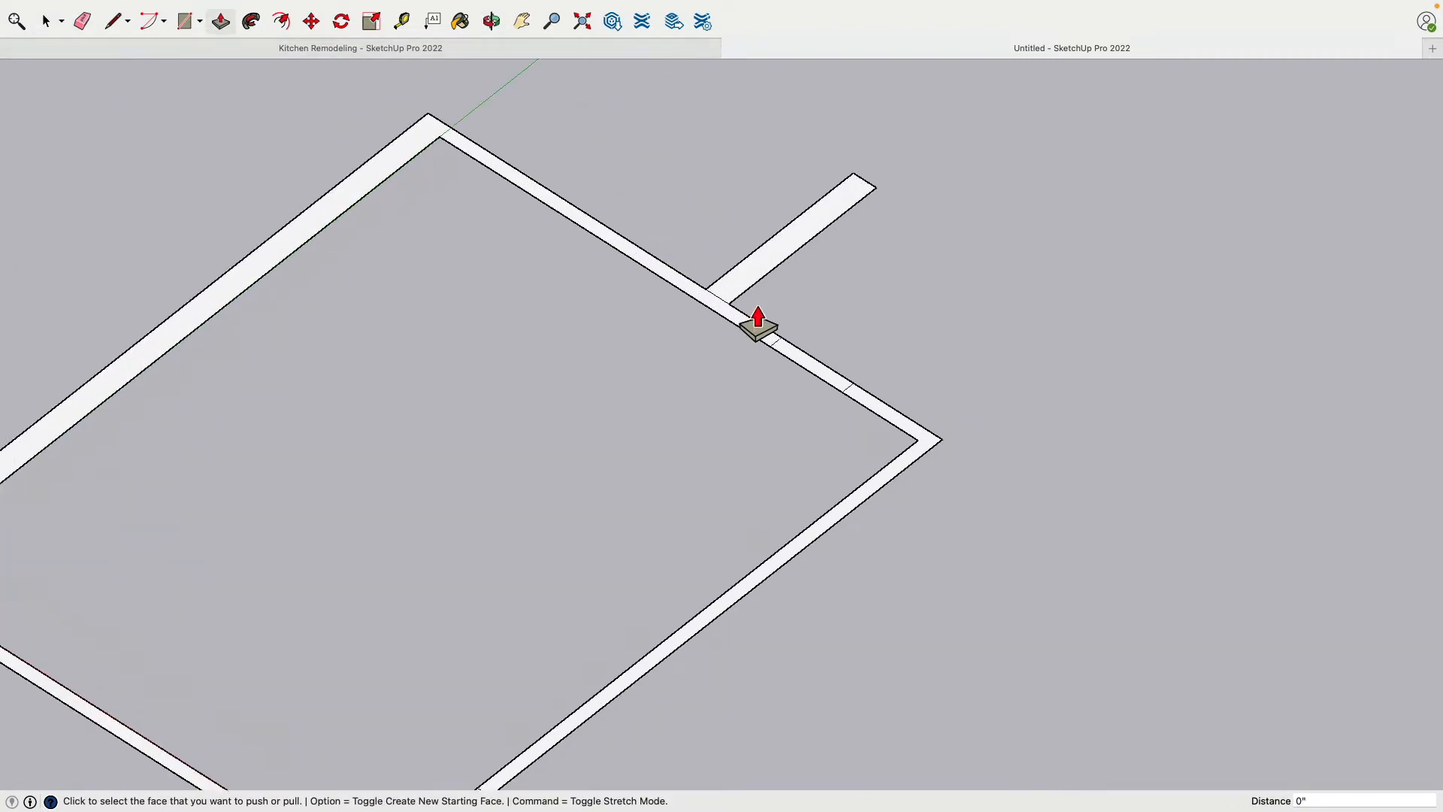
click(82, 21)
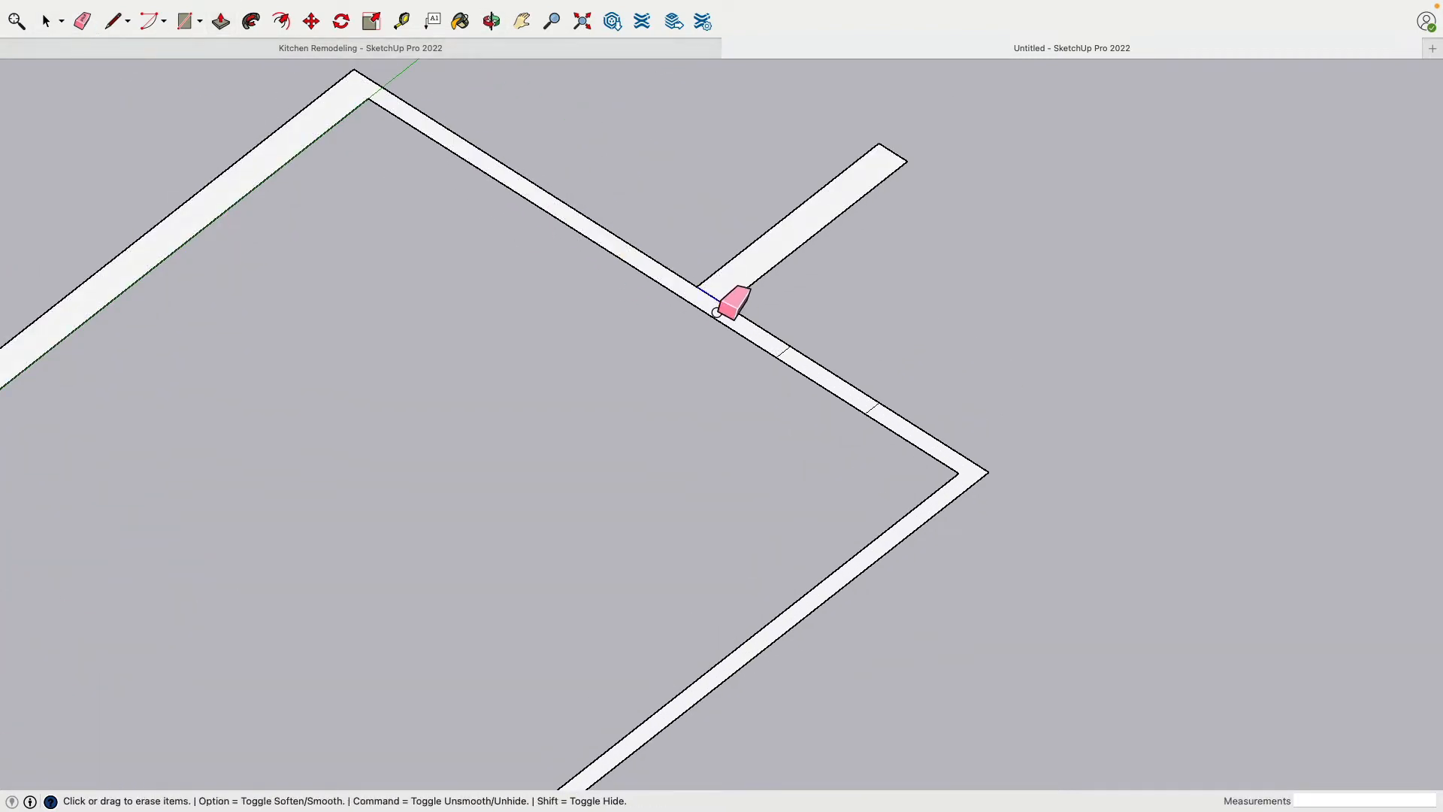
scroll(735, 306, down, 4)
Try to select several wall faces around the room together for a common Push/Pull
click(47, 21)
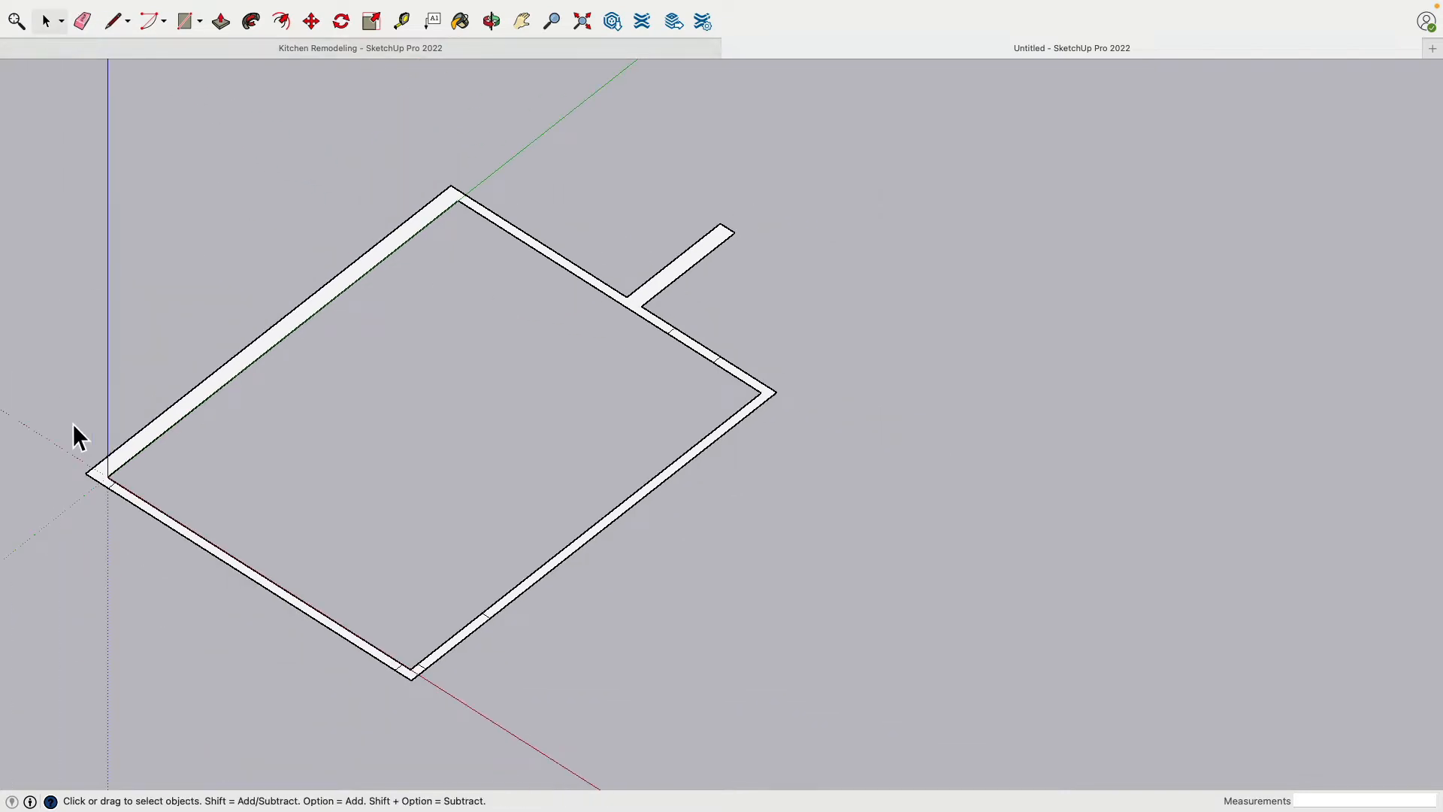
scroll(75, 436, up, 3)
click(188, 453)
scroll(229, 445, down, 2)
scroll(733, 391, up, 3)
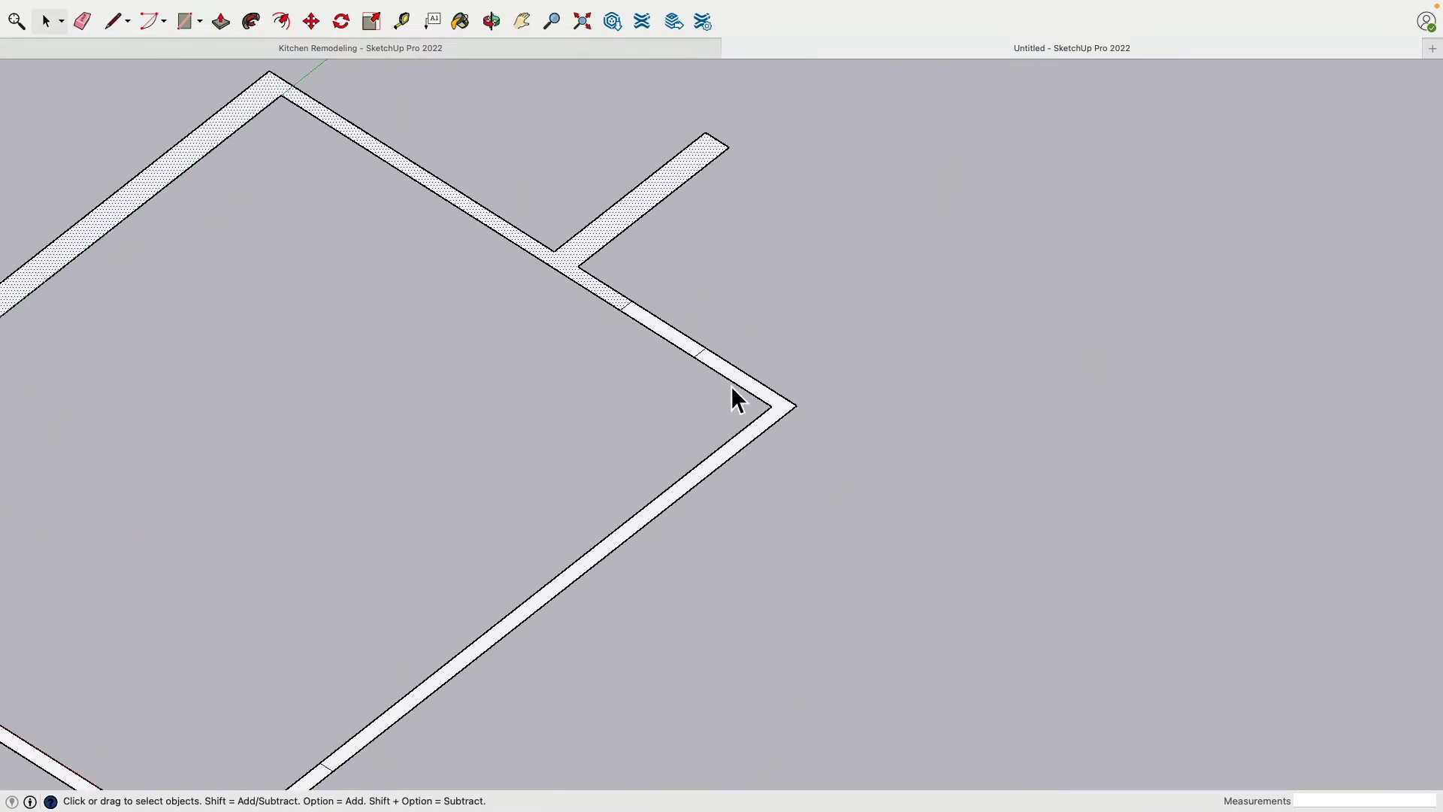
shift+click(737, 379)
shift+click(693, 351)
scroll(687, 356, down, 3)
shift+middle_drag(456, 411, 667, 295)
scroll(598, 520, up, 3)
shift+click(575, 557)
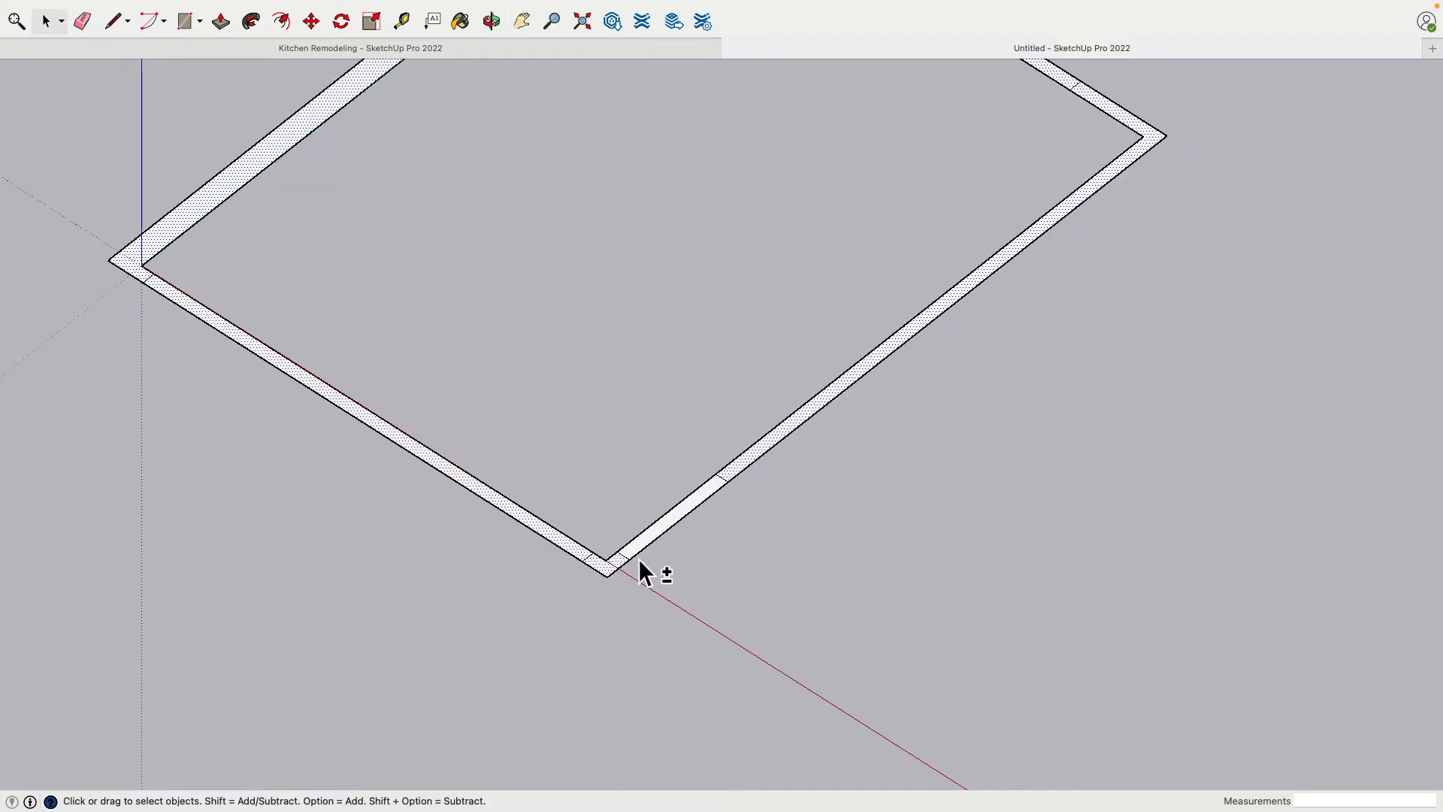
Push/Pull the connected face of the thick wall, far wall and stub up 95"
click(222, 29)
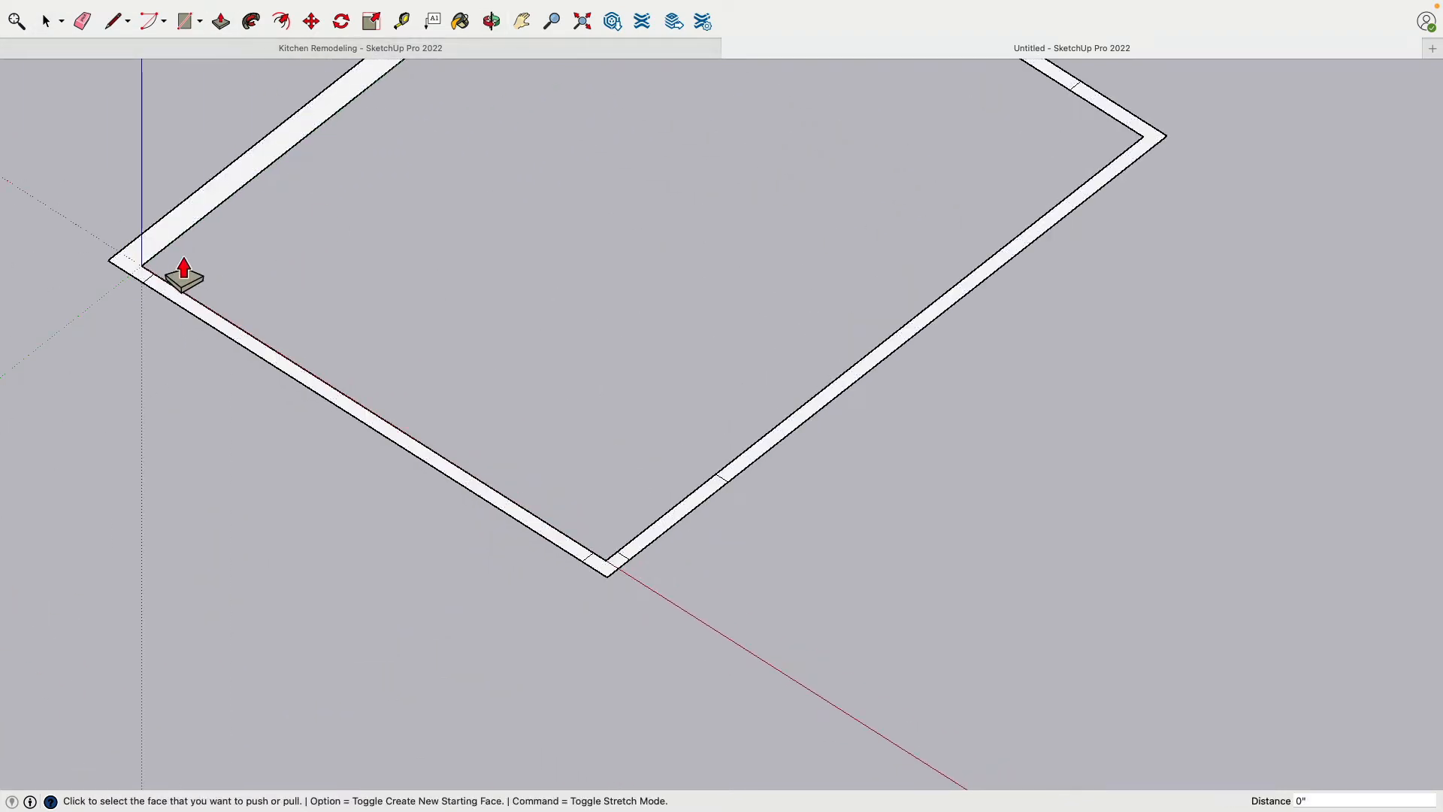
scroll(209, 259, down, 4)
shift+middle_drag(506, 187, 419, 502)
scroll(453, 299, up, 3)
click(452, 314)
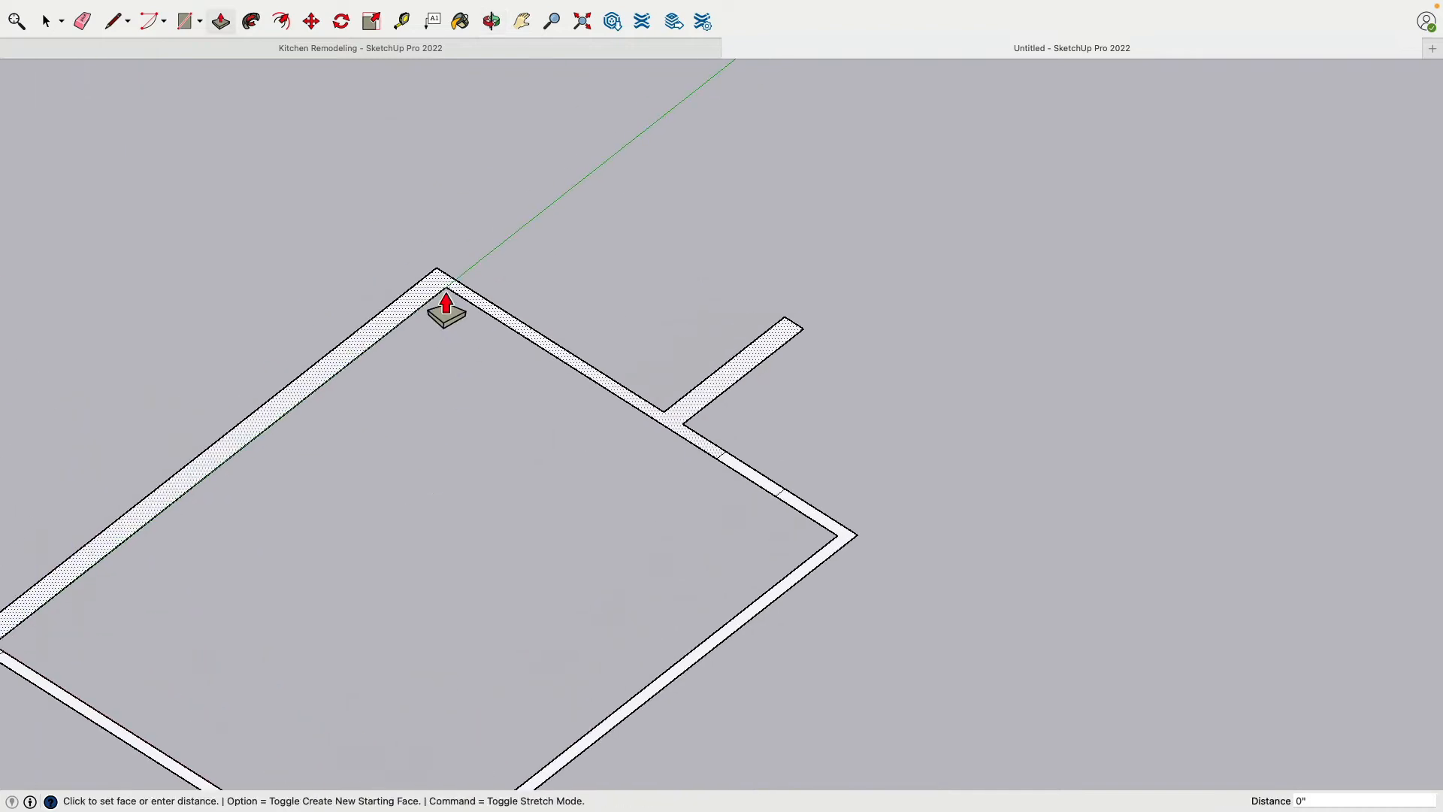
scroll(450, 179, down, 3)
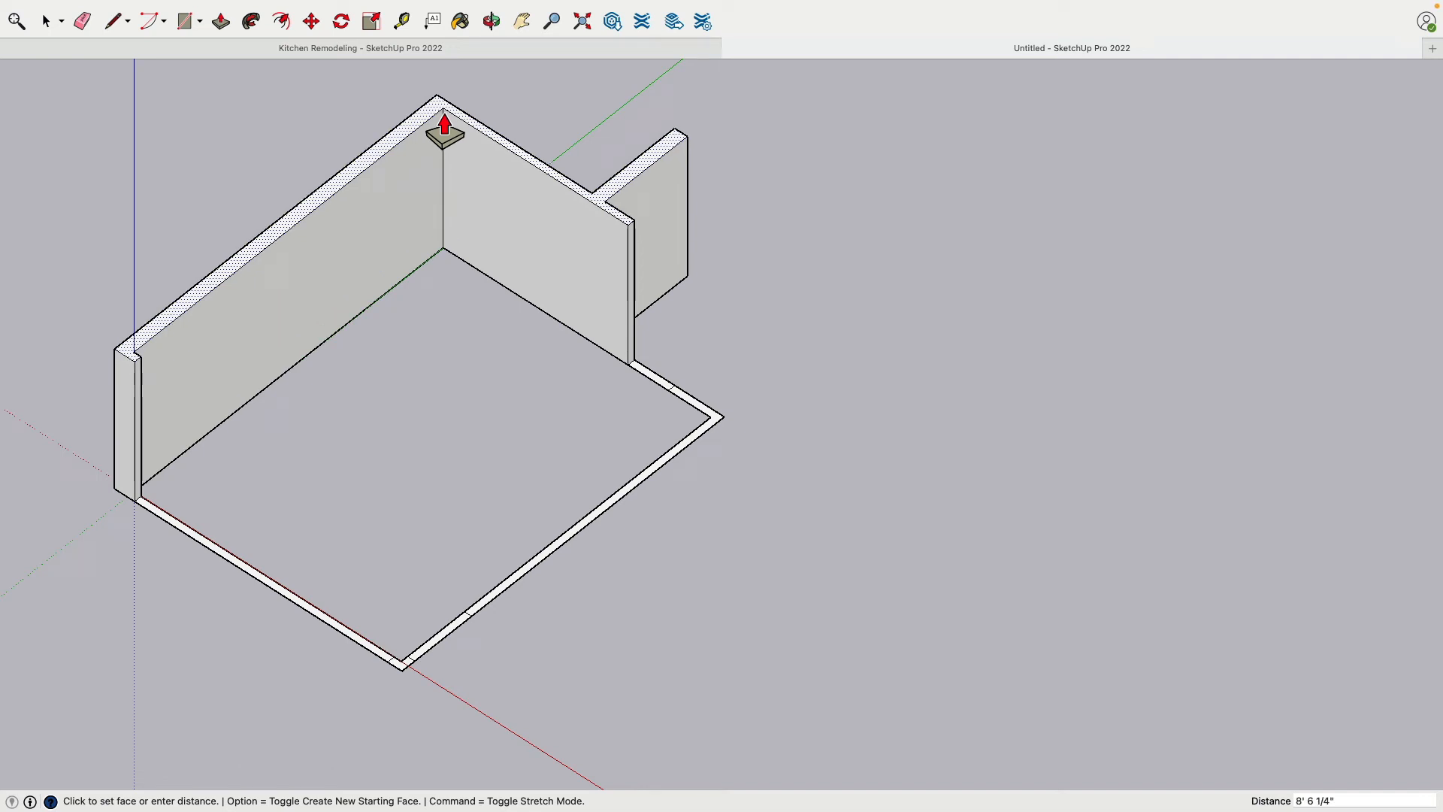
key(Escape)
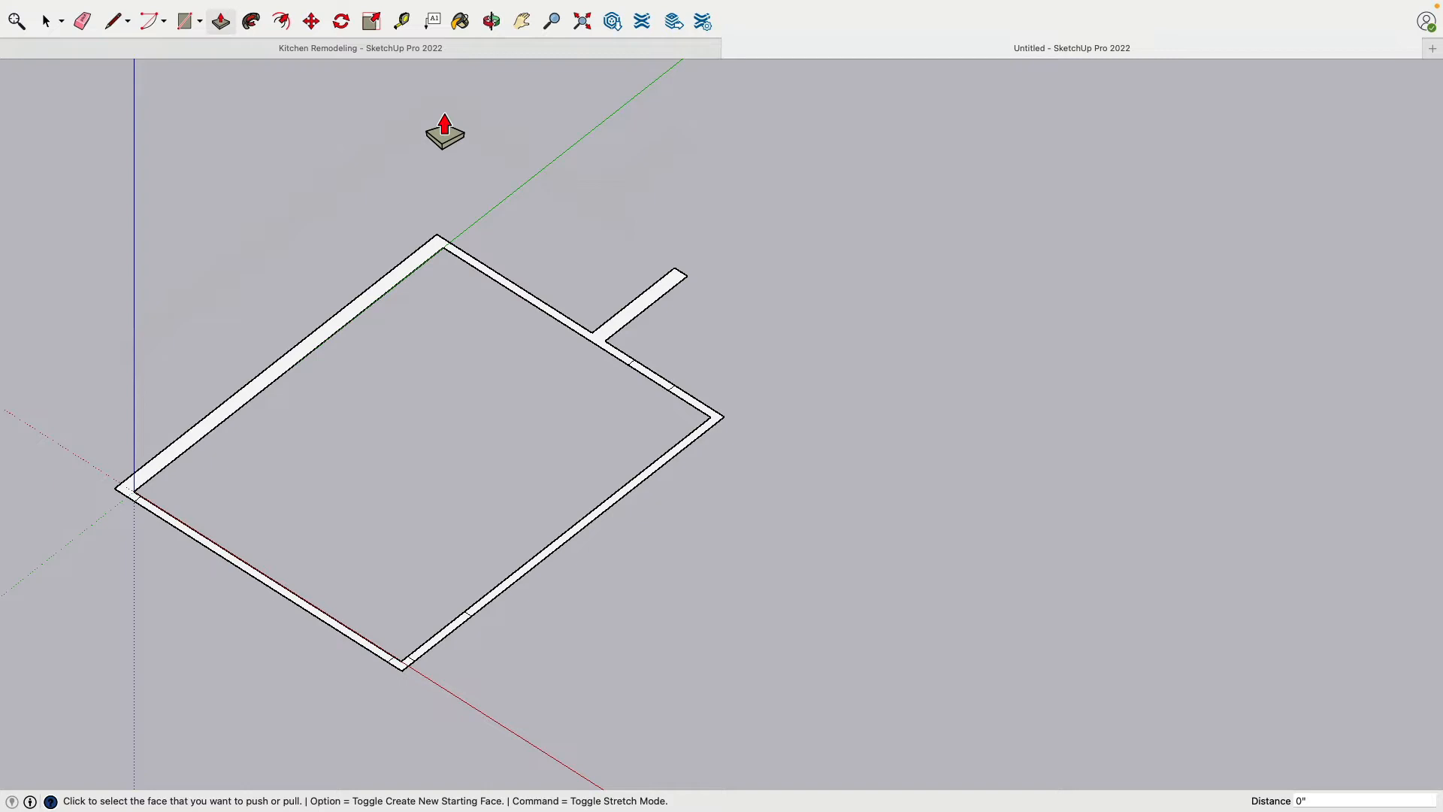
click(448, 256)
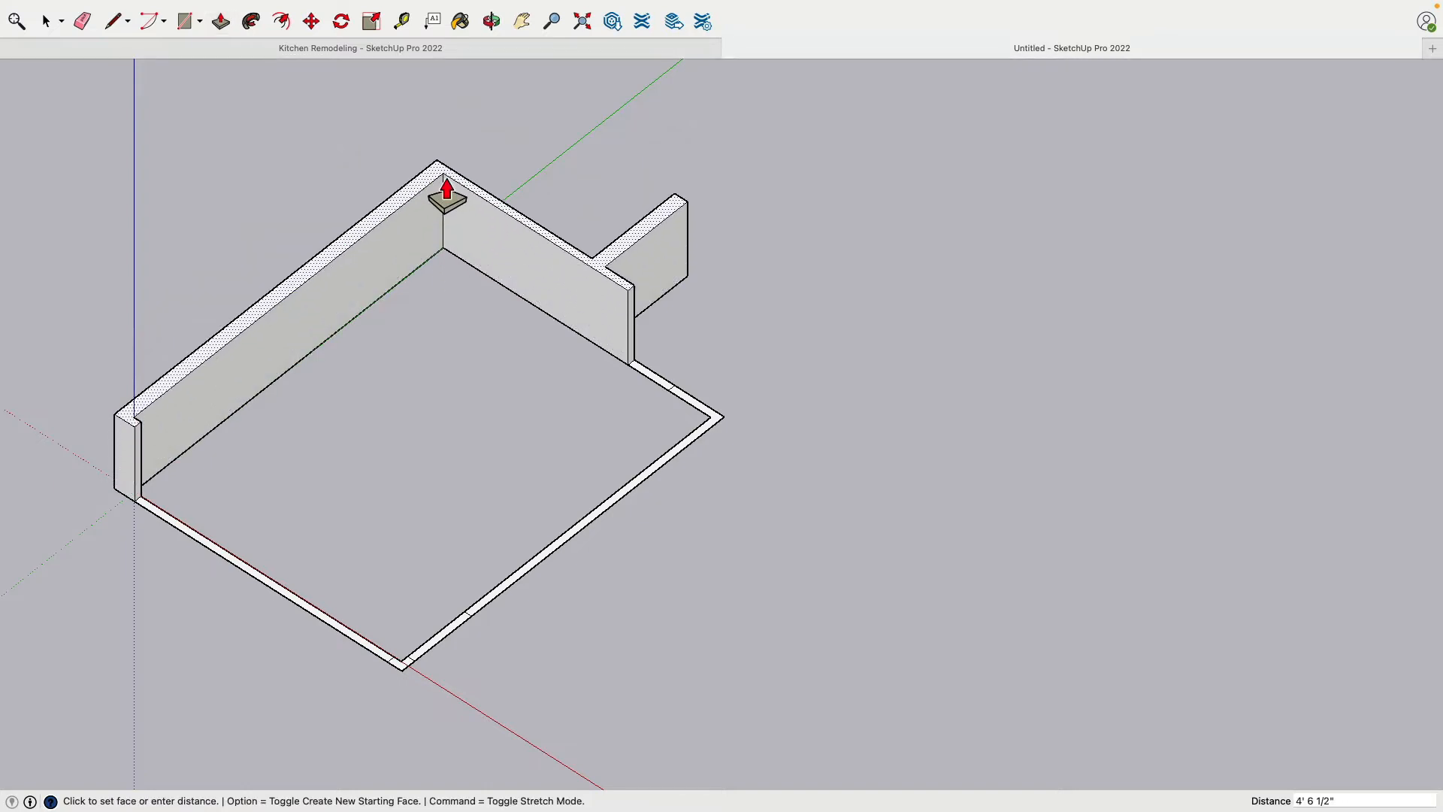
text(95)
key(Return)
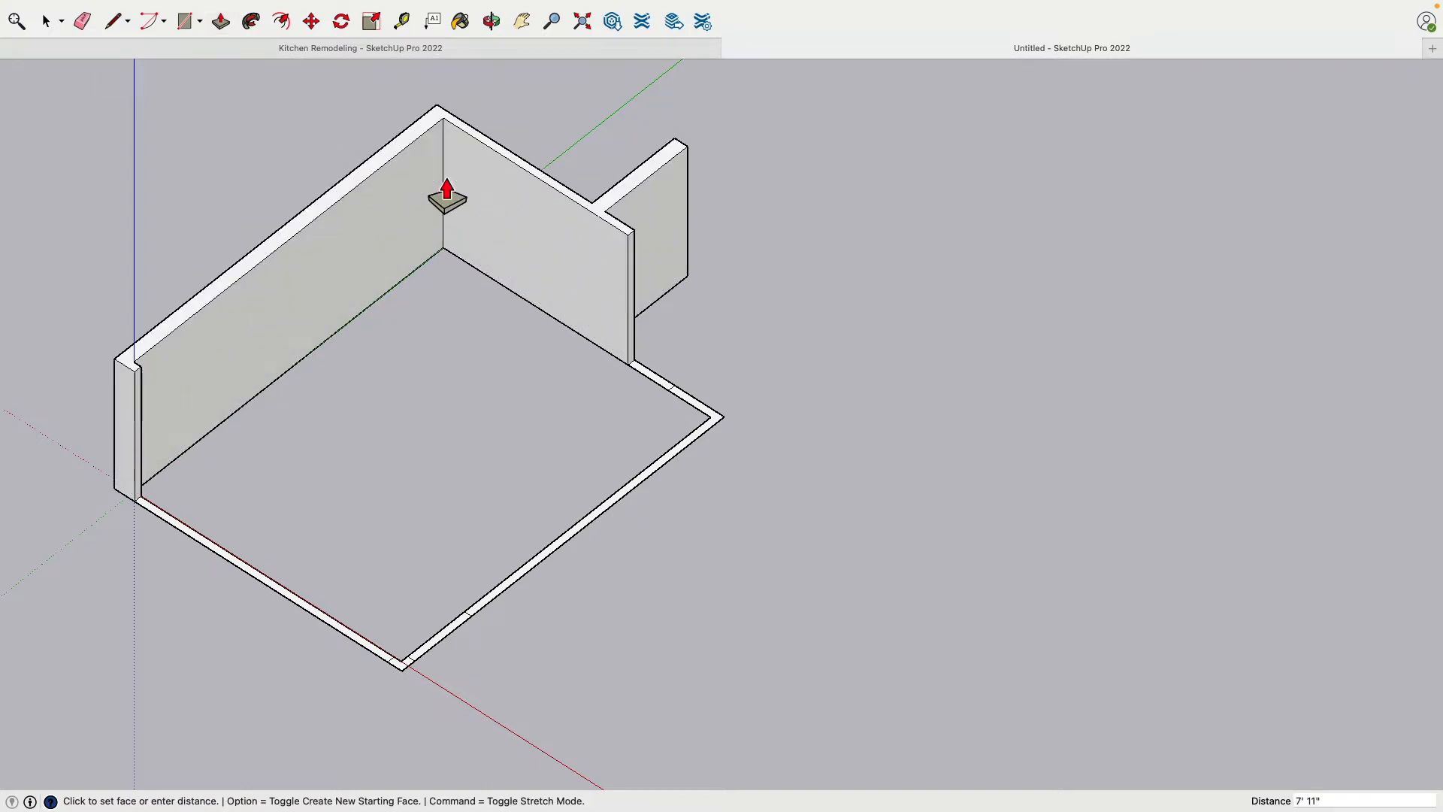
Push/Pull the small L-shaped corner piece between the two openings near the red axis up 95"
scroll(406, 680, up, 3)
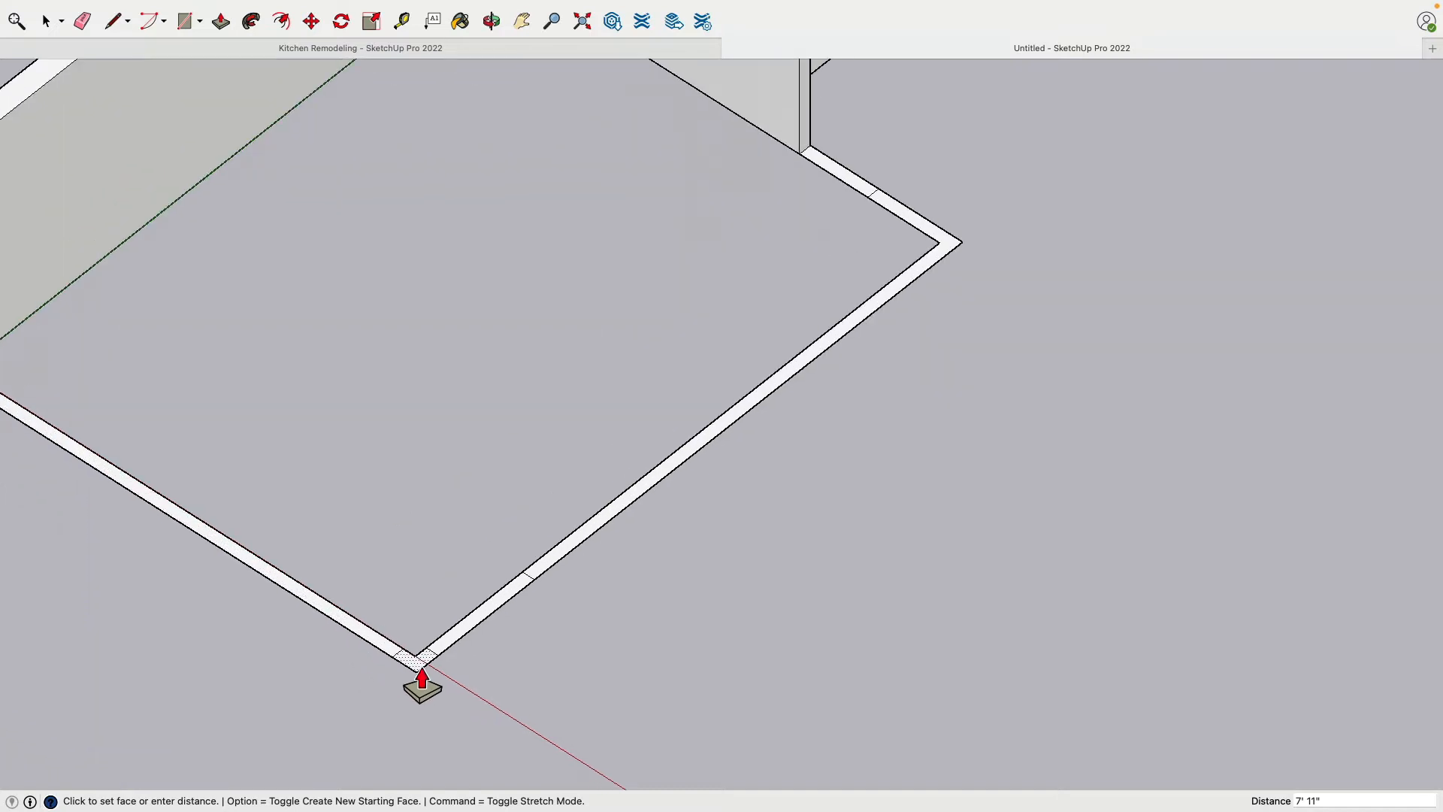
click(418, 663)
text(95)
key(Return)
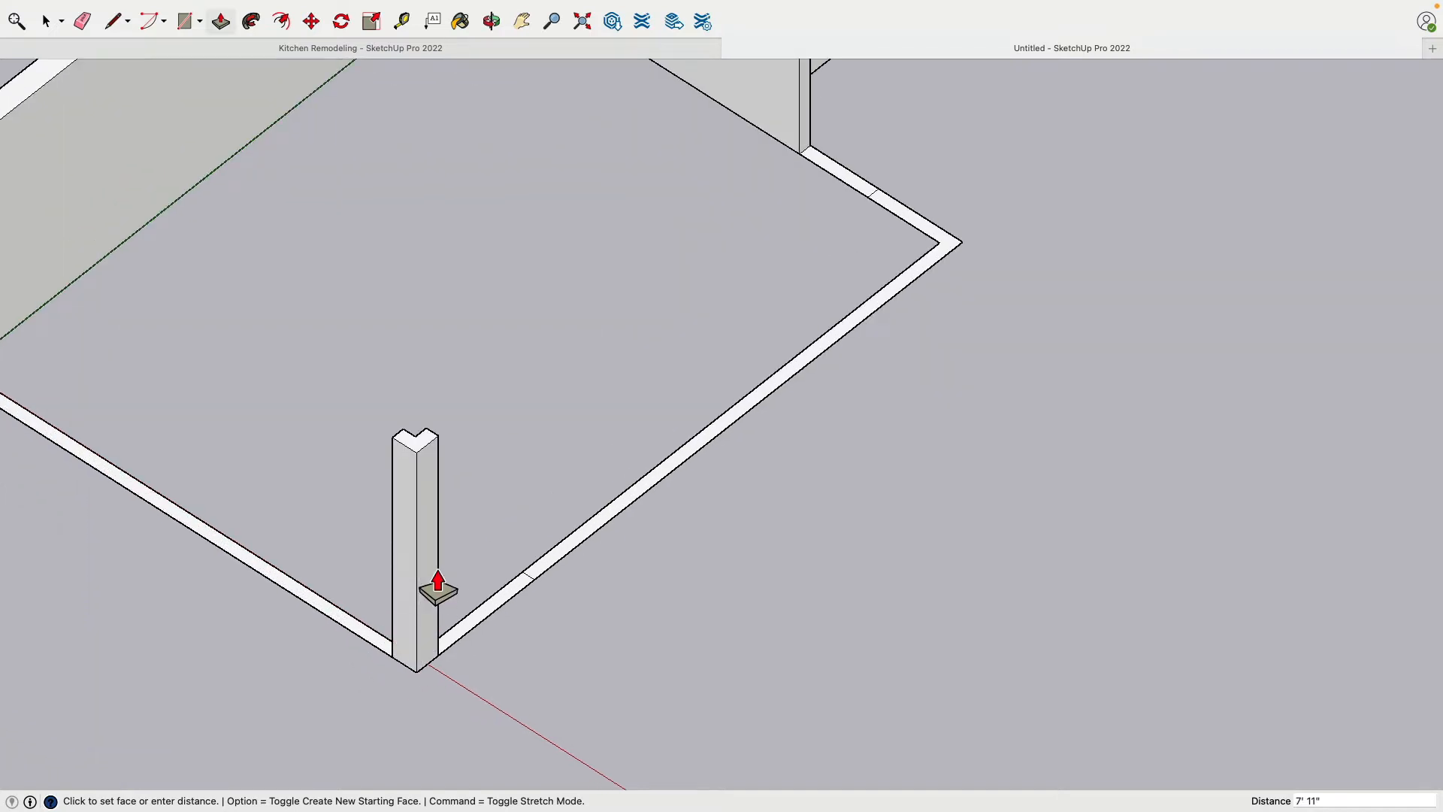
scroll(912, 299, down, 2)
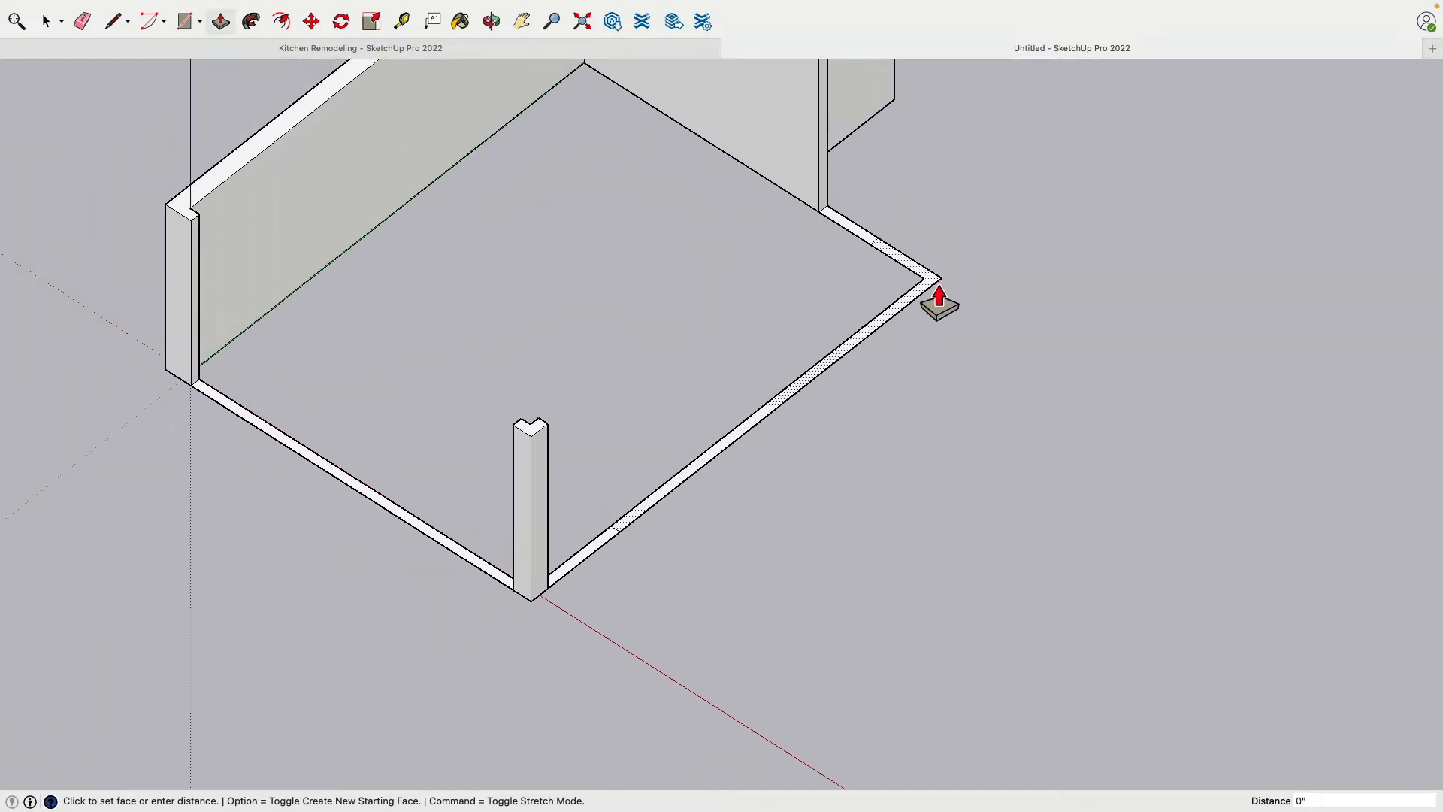
Push/Pull the long L-shaped wall face up 95"
click(940, 295)
text(95)
key(Return)
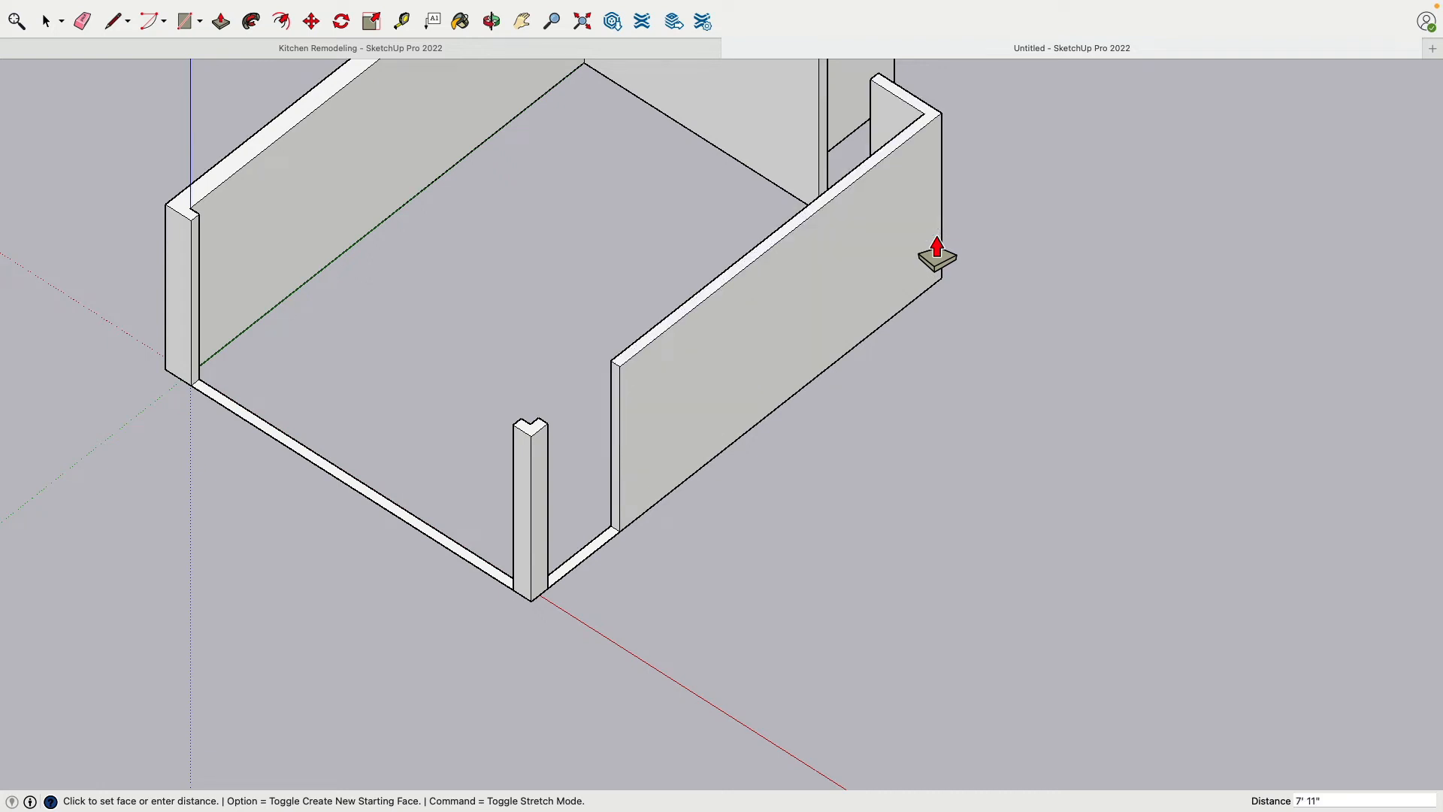
Push/Pull the short opening strip between the corner piece and the long L-shaped wall up 95"
scroll(614, 586, up, 3)
click(614, 586)
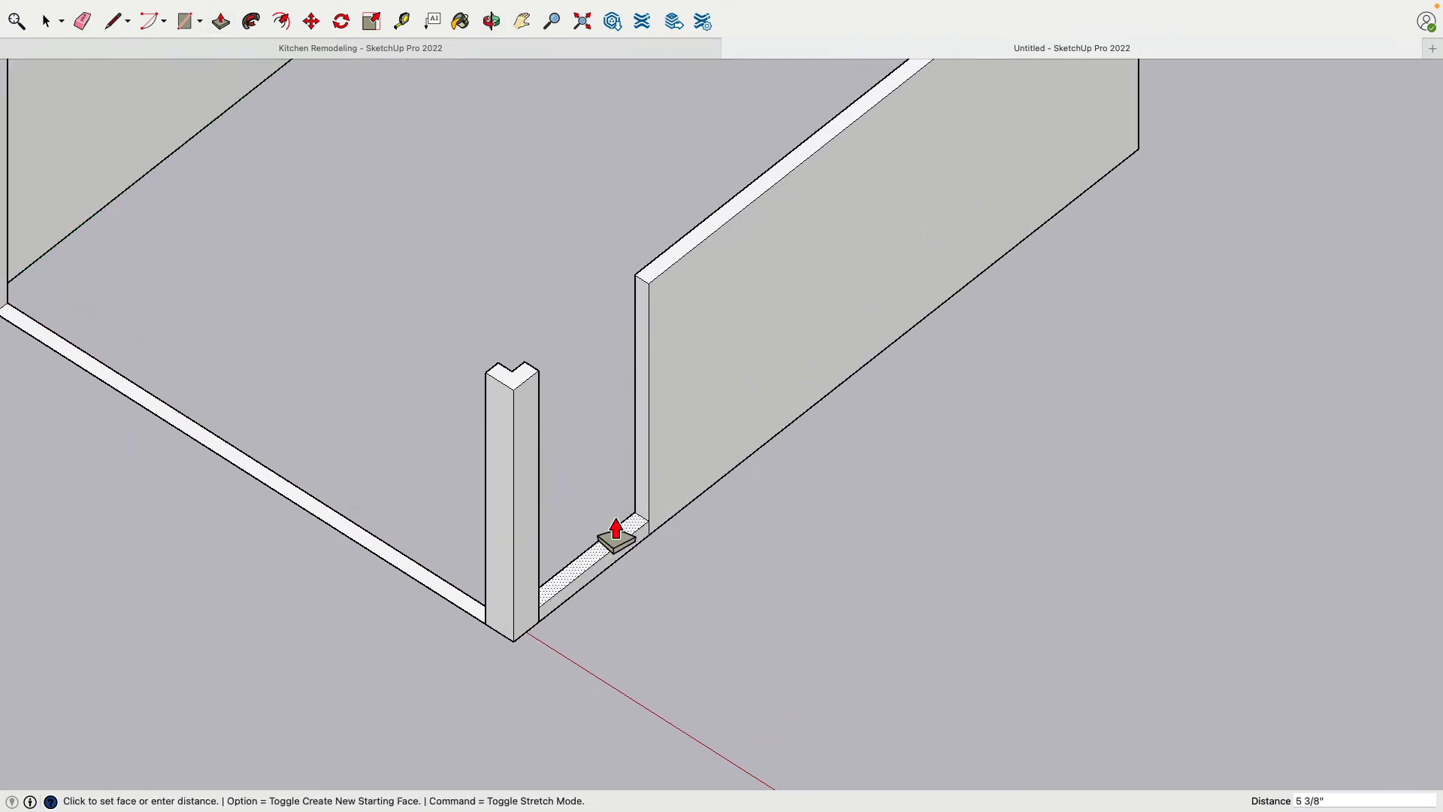
text(95)
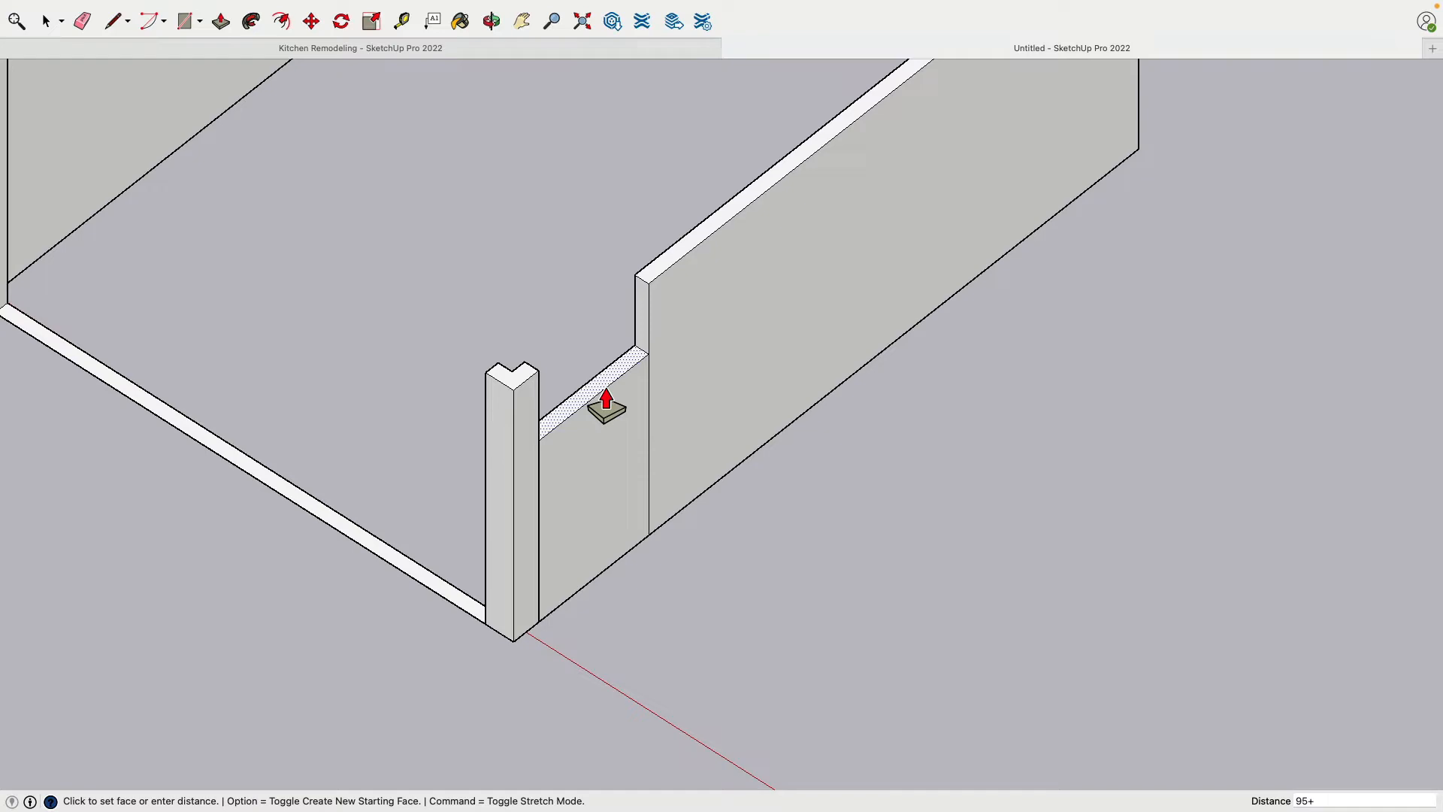
key(Return)
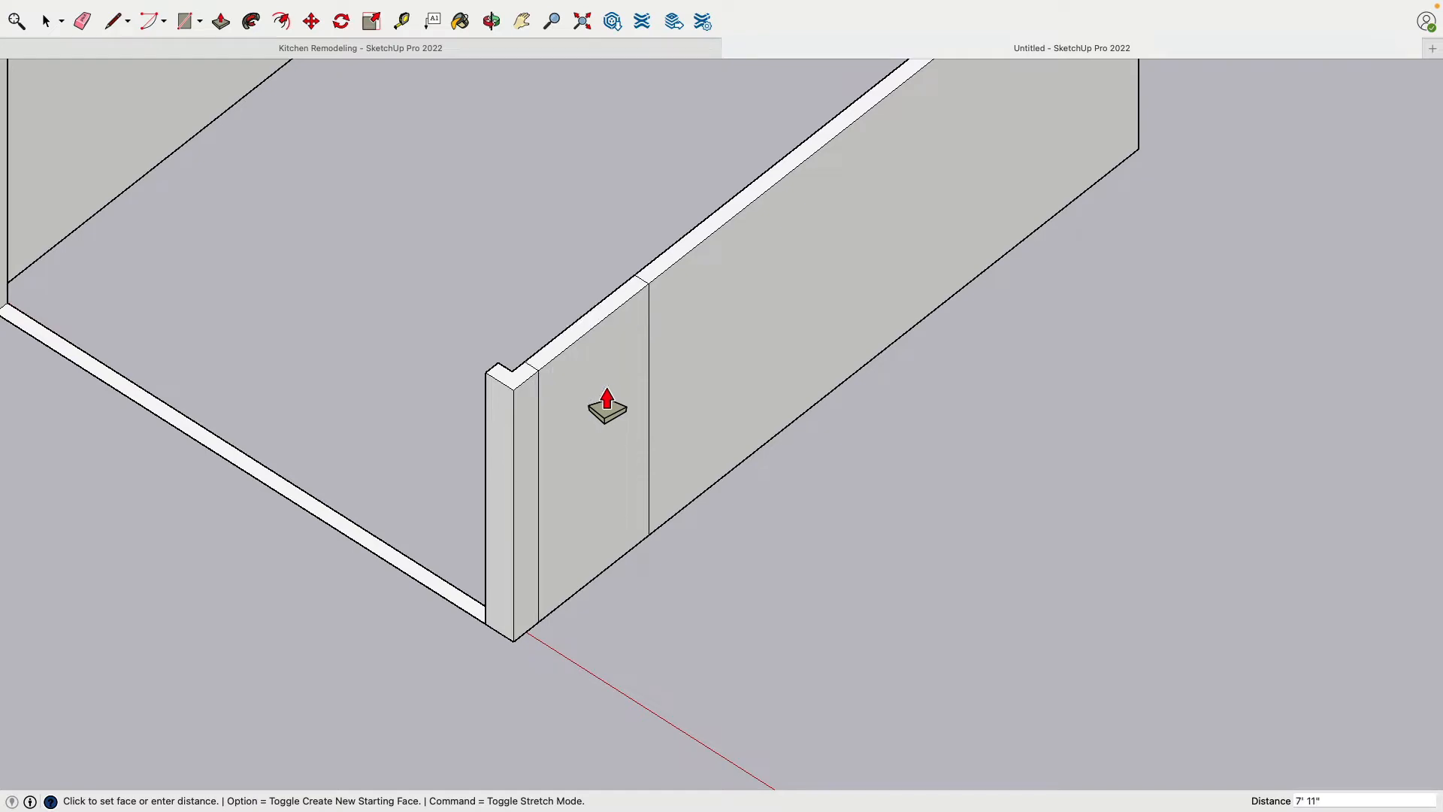
Push/Pull the long opening strip between the corner piece and the thick wall up 95"
click(473, 621)
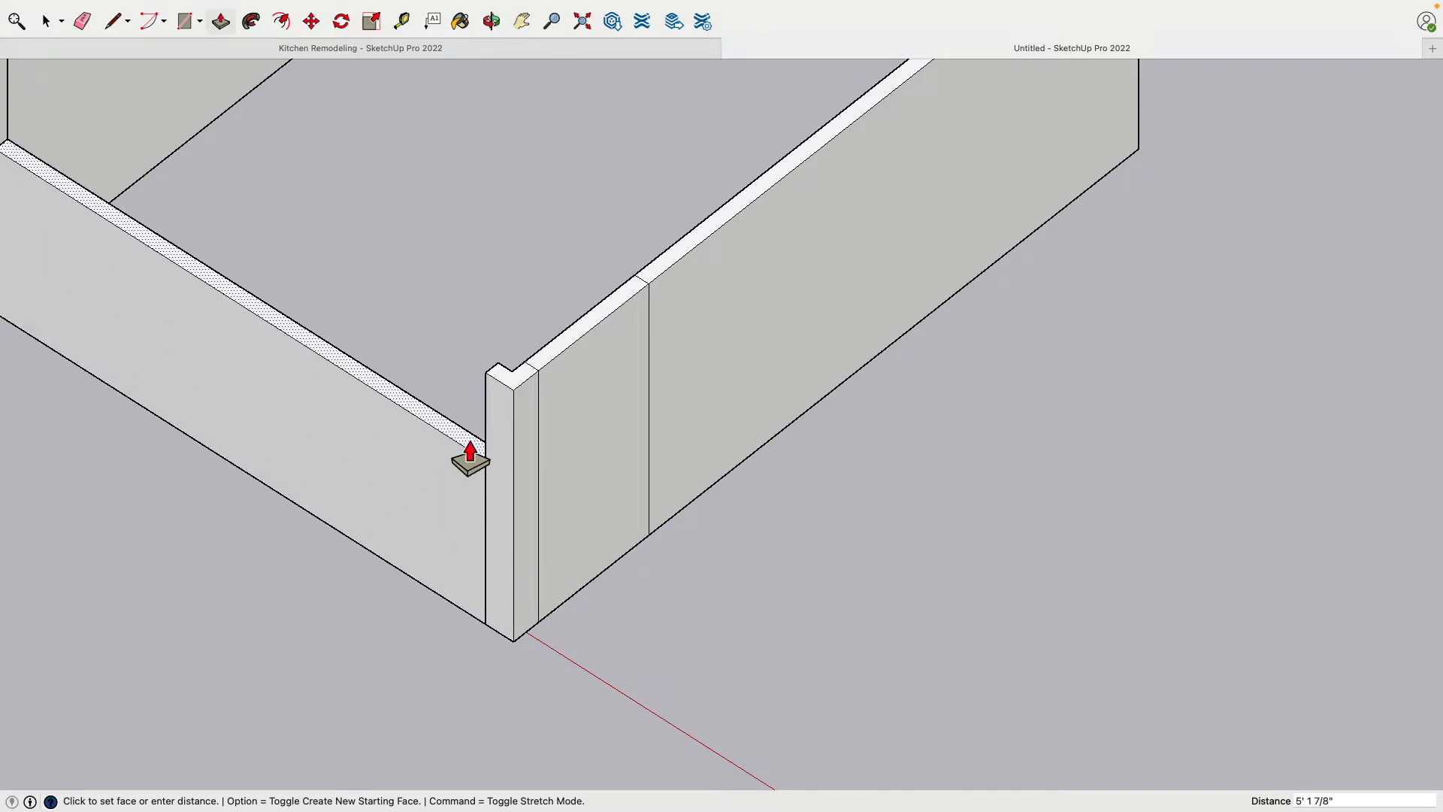
text(95)
key(Return)
Push/Pull the opening strip in the far wall up to the height of the adjoining walls
scroll(471, 451, down, 5)
scroll(639, 339, up, 5)
middle_drag(639, 341, 754, 417)
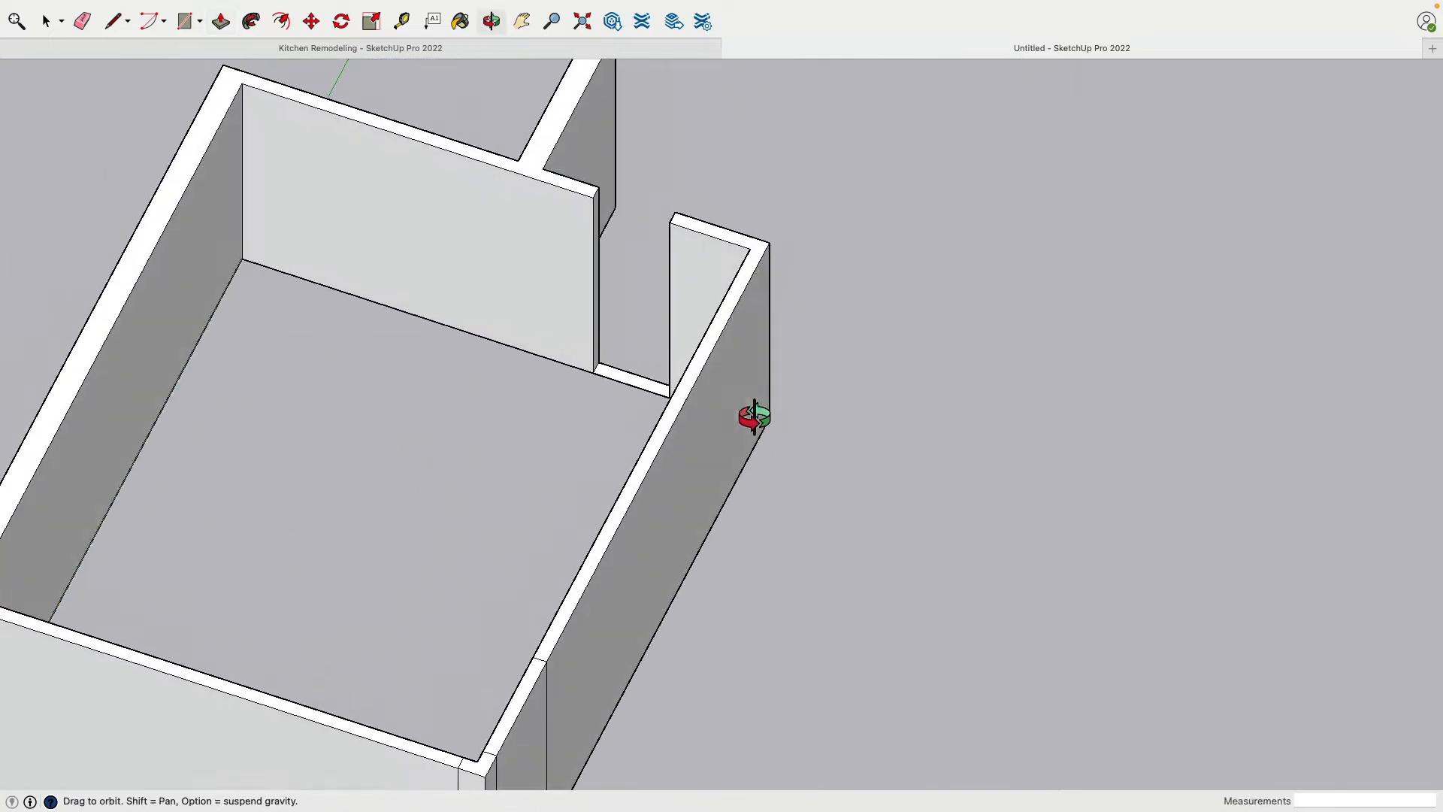
click(654, 392)
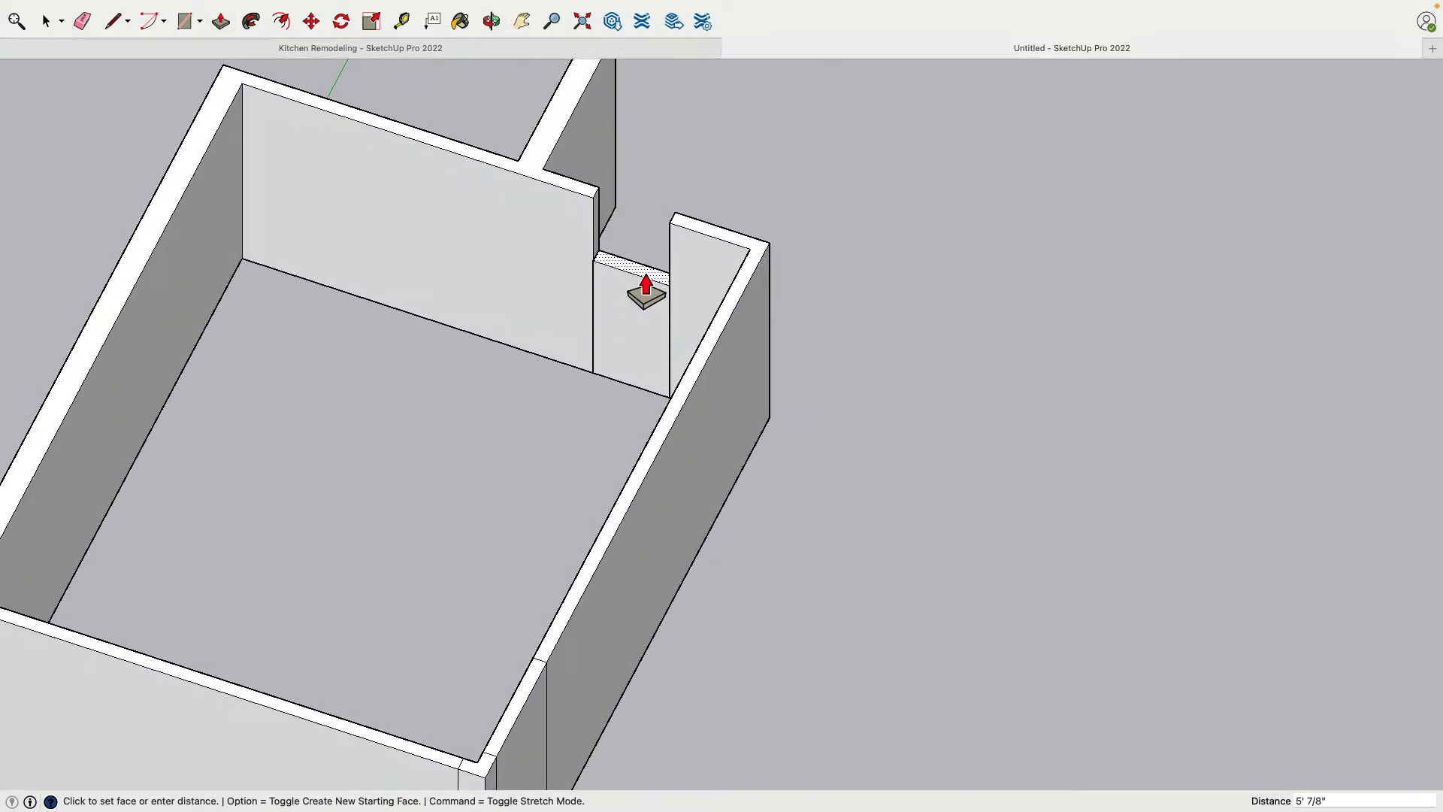
click(646, 293)
Inspect the walls from below and undo the extrusions of the opening strips, the L-shaped wall and the corner piece
middle_drag(606, 300, 509, 260)
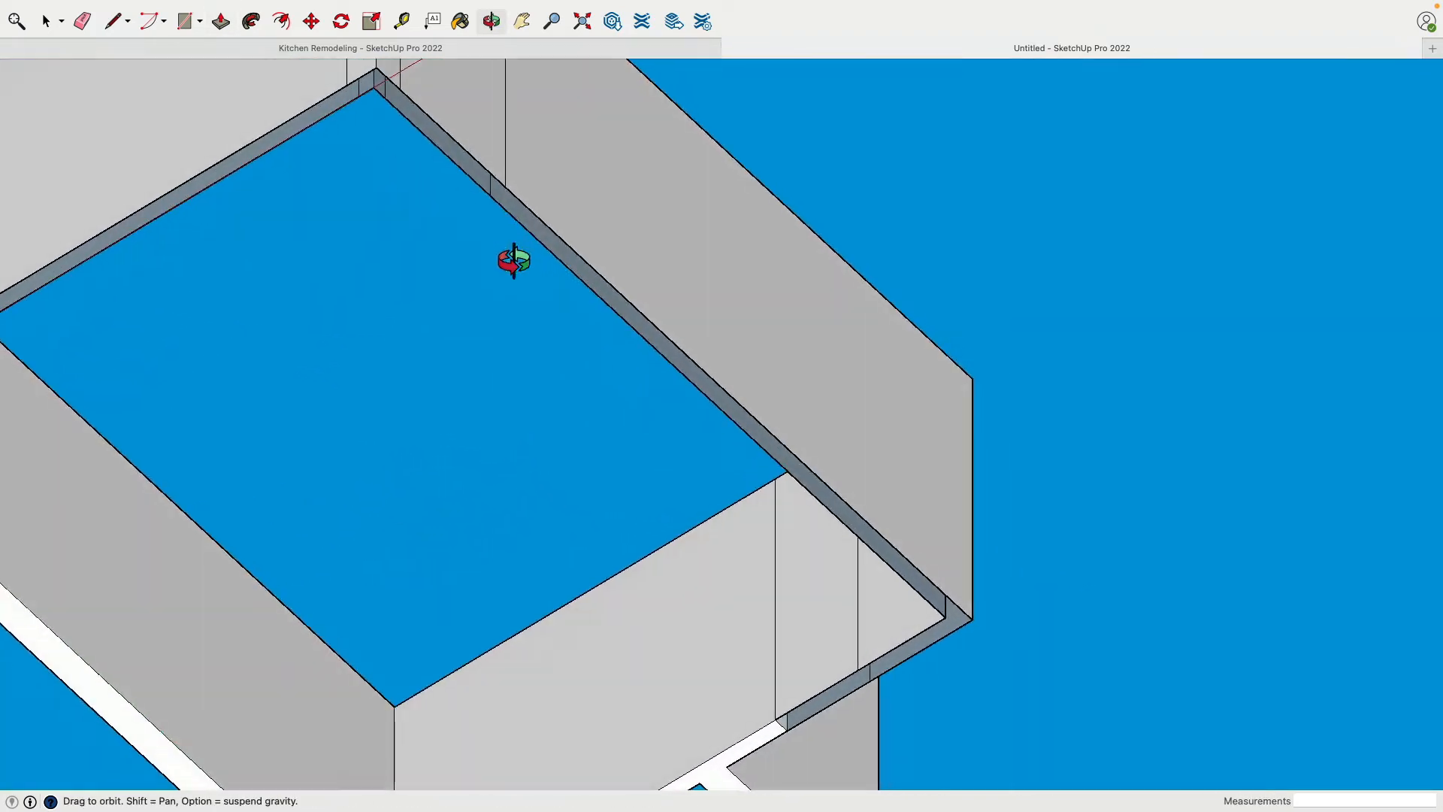
scroll(638, 377, down, 5)
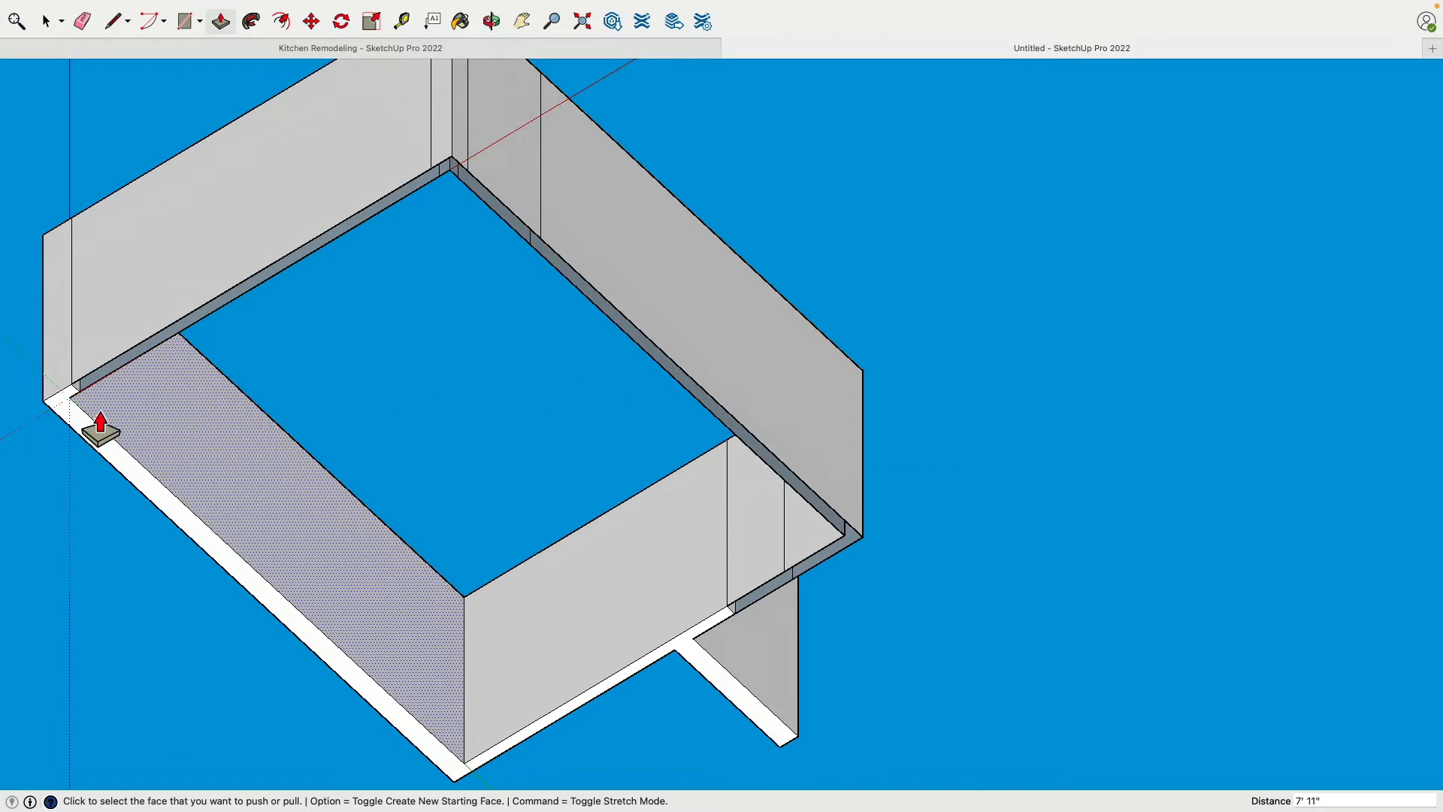
middle_drag(131, 406, 270, 515)
scroll(232, 551, up, 3)
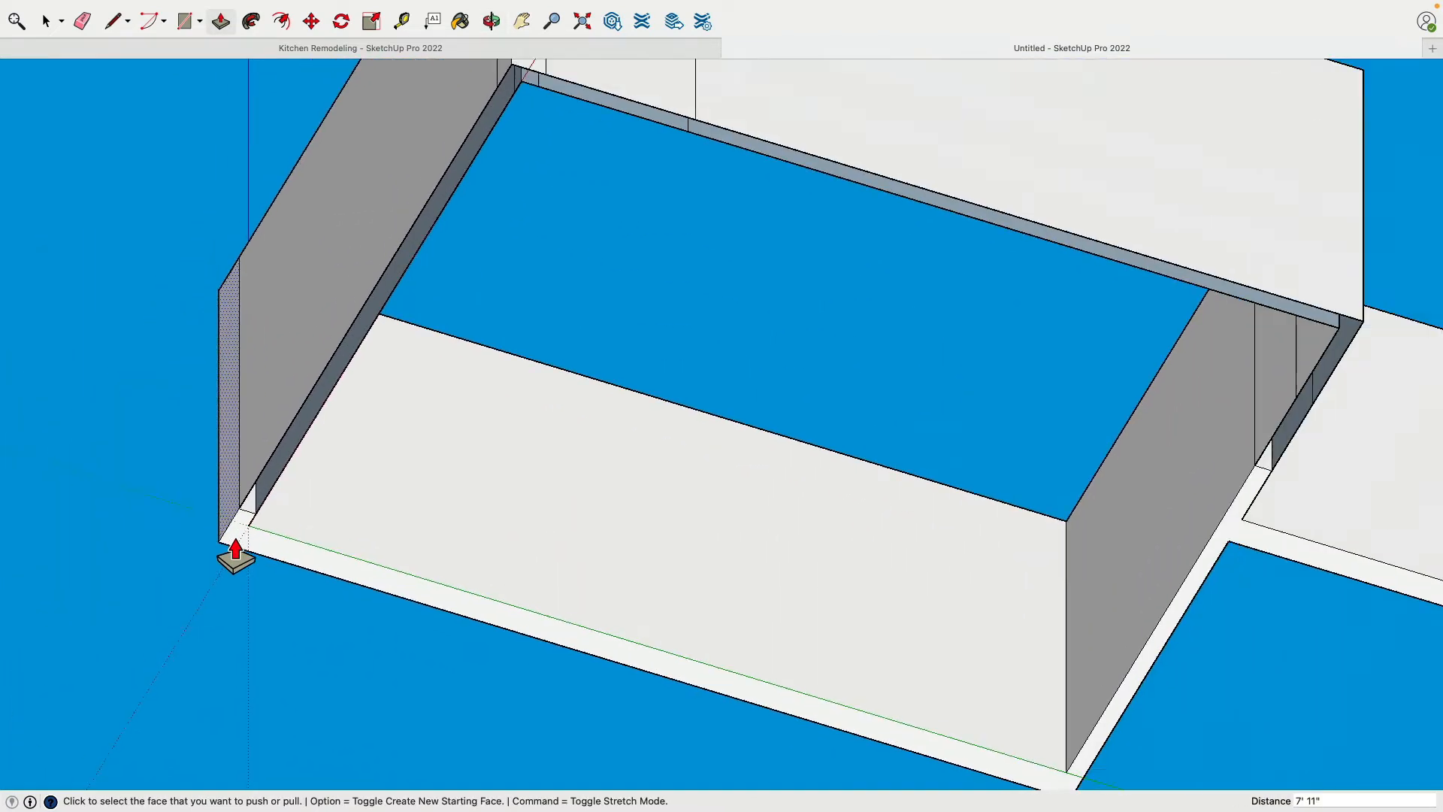
scroll(232, 554, down, 2)
key(super+z)
key(super+z)
key(super+z)
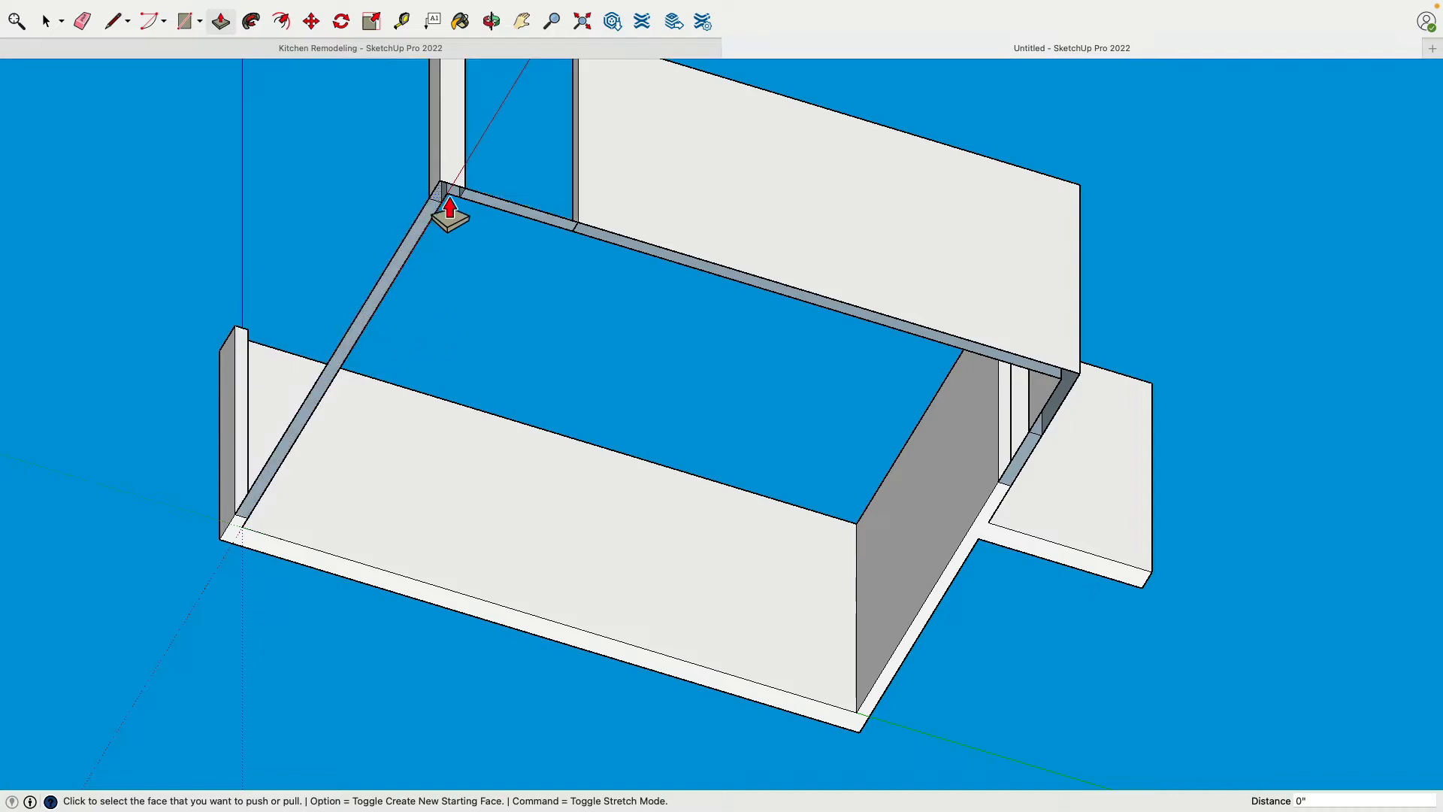
middle_drag(451, 210, 627, 580)
scroll(626, 580, down, 2)
middle_drag(580, 406, 590, 367)
key(super+z)
scroll(662, 635, down, 2)
key(super+z)
scroll(692, 655, up, 4)
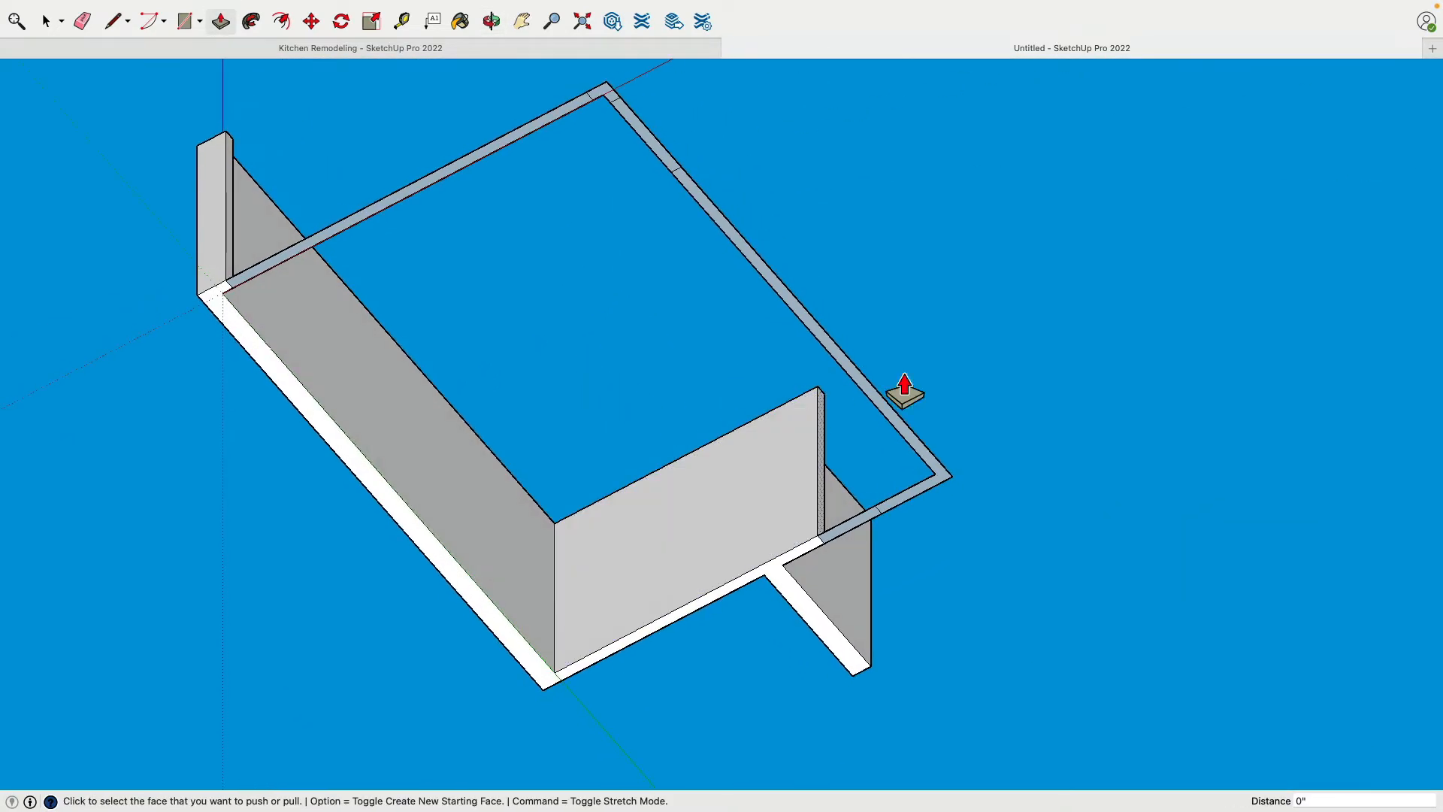
Push/Pull only the long L-shaped wall face up 95", leaving the opening strips flat
middle_drag(905, 390, 837, 638)
scroll(937, 521, up, 5)
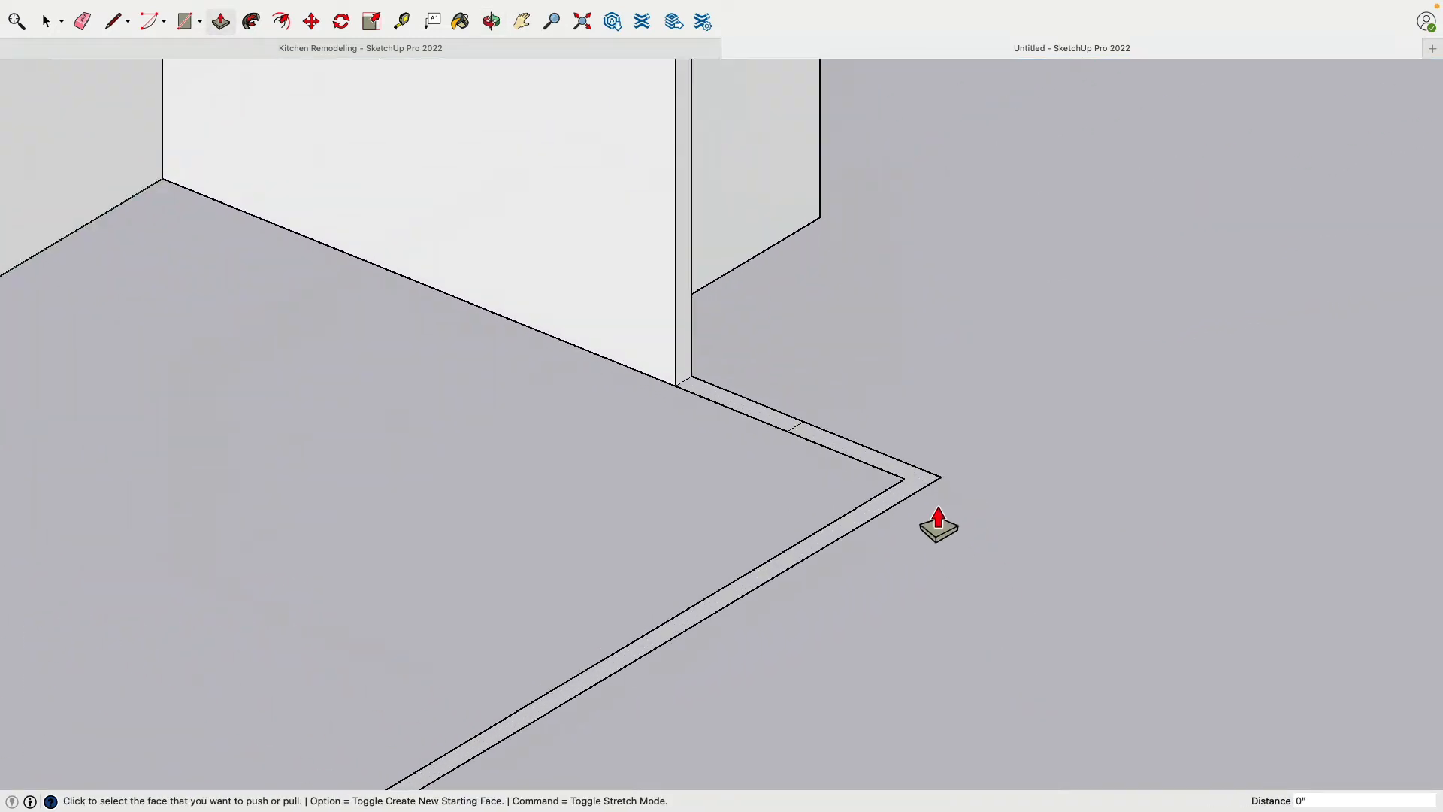
click(926, 497)
text(9)
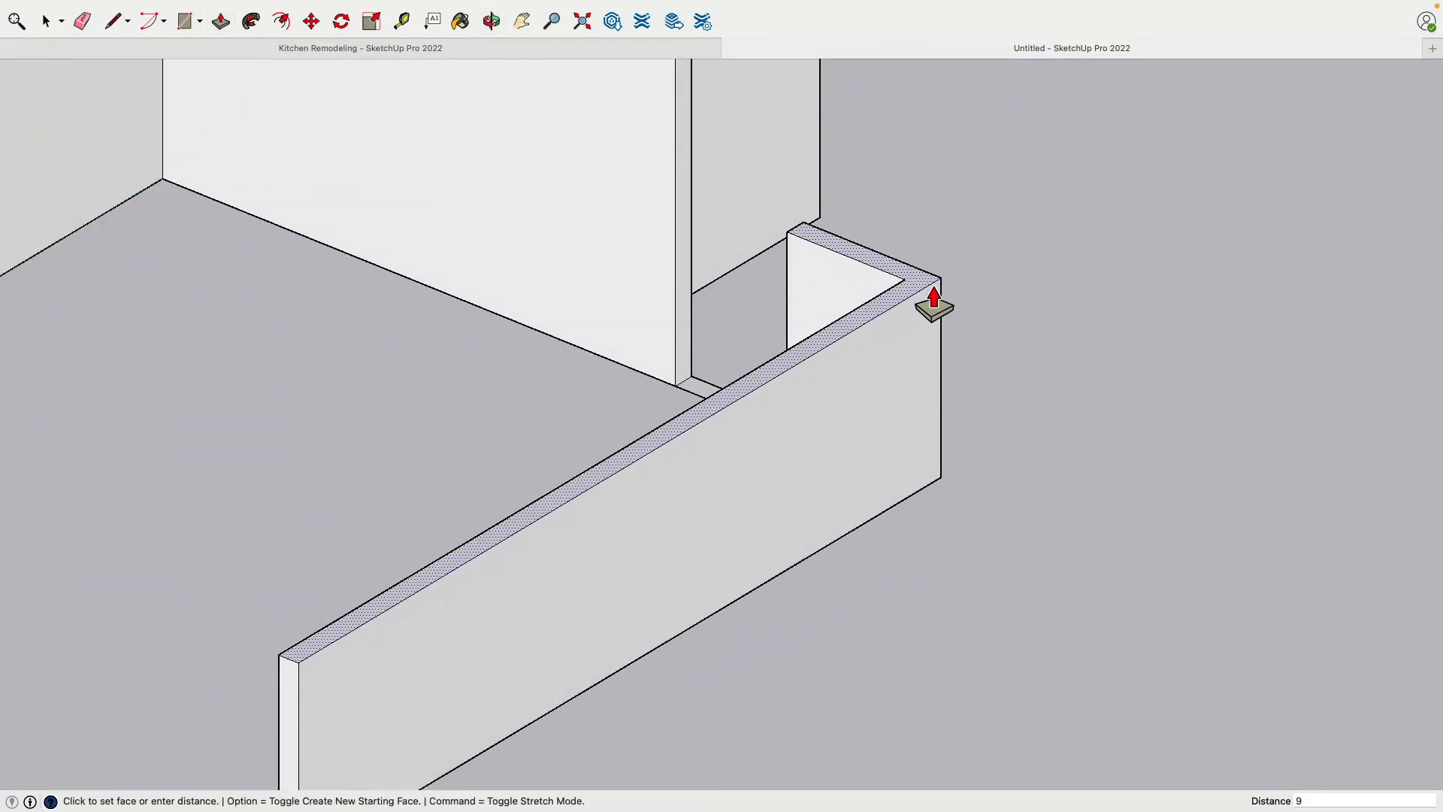
text(')
key(Return)
Draw a line from the inner to the outer corner on the L-shaped wall's underside to rebuild its face, and erase that diagonal
scroll(911, 447, down, 3)
middle_drag(879, 667, 669, 368)
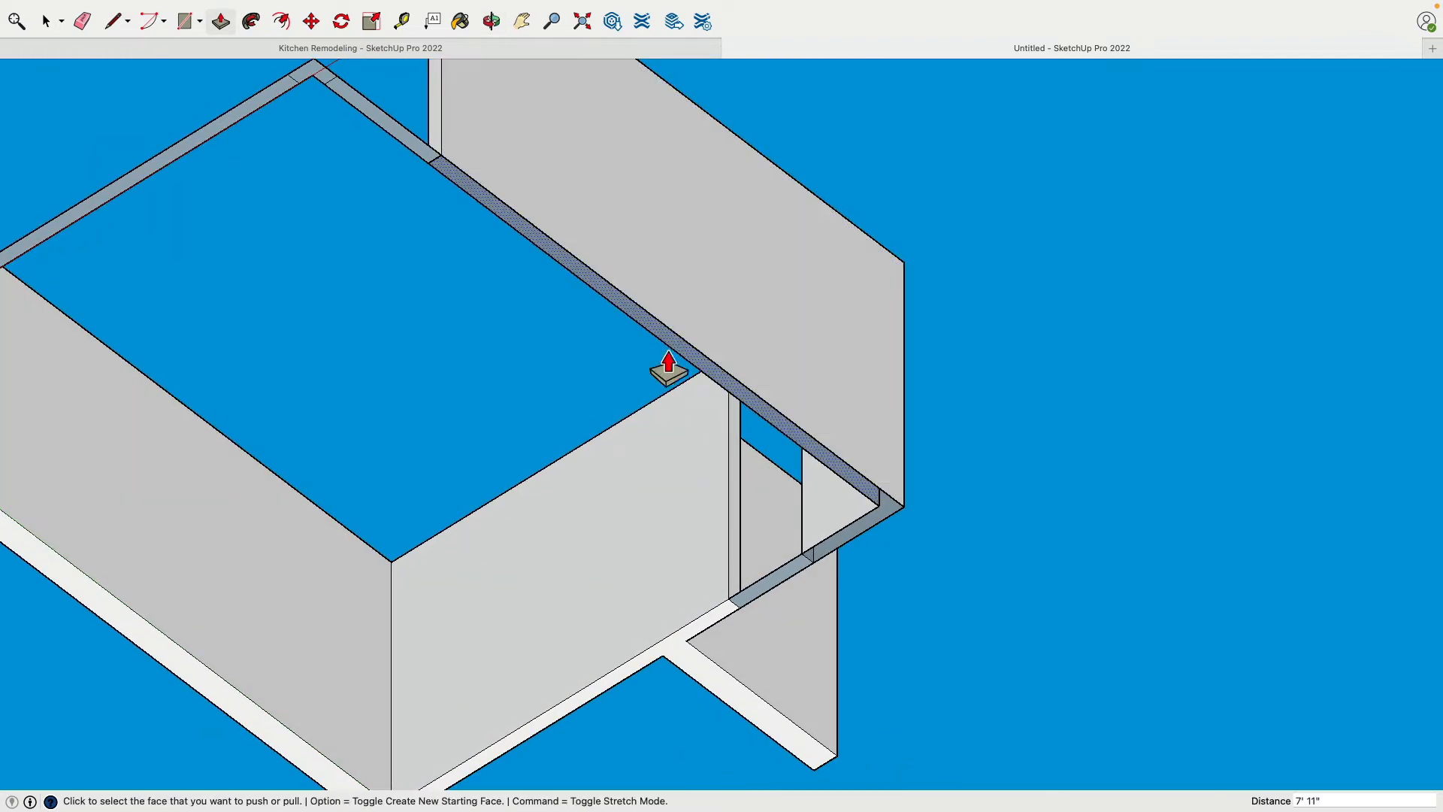
click(115, 21)
scroll(864, 526, up, 3)
click(894, 494)
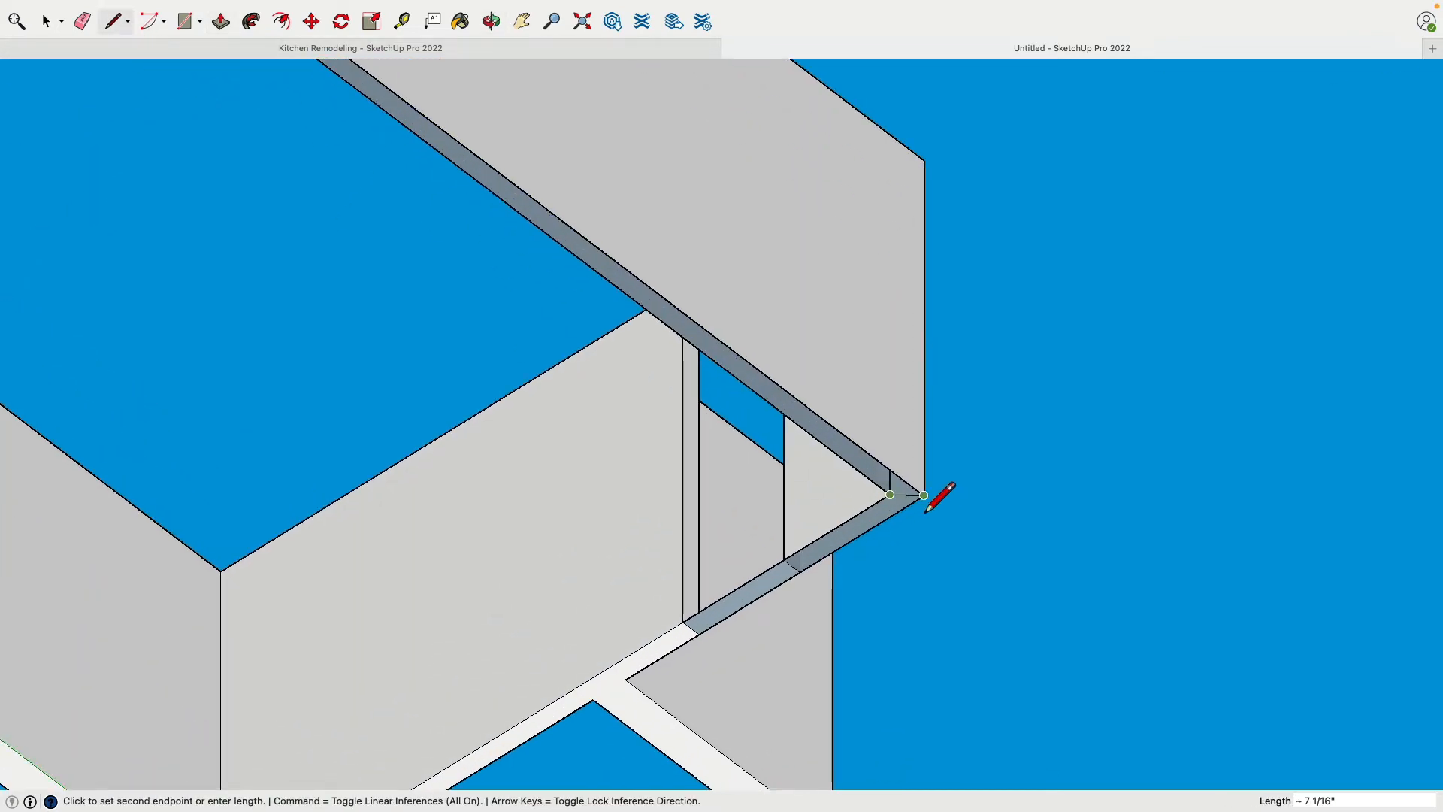
click(923, 495)
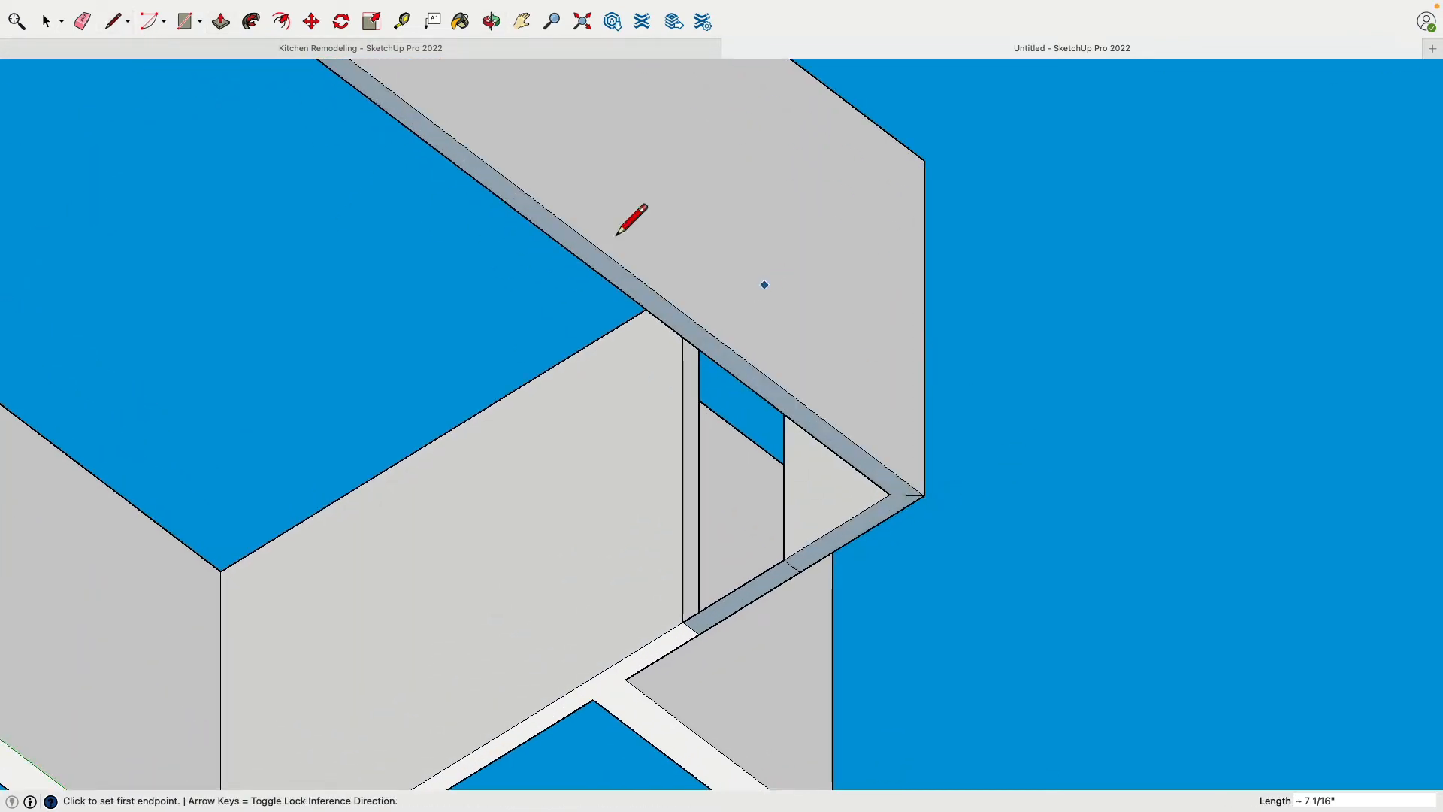
click(82, 21)
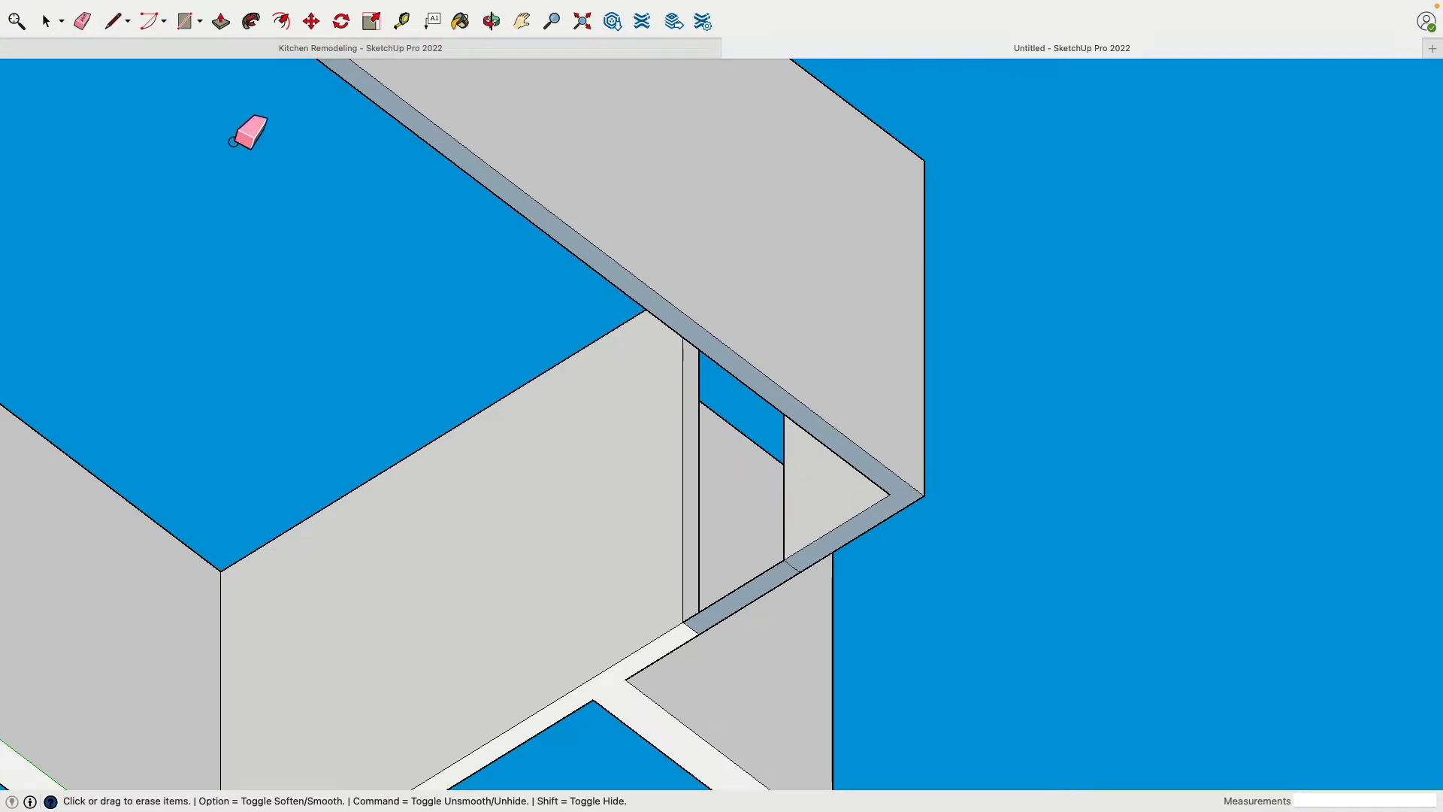
Reverse the bottom face of the L-shaped wall
click(37, 18)
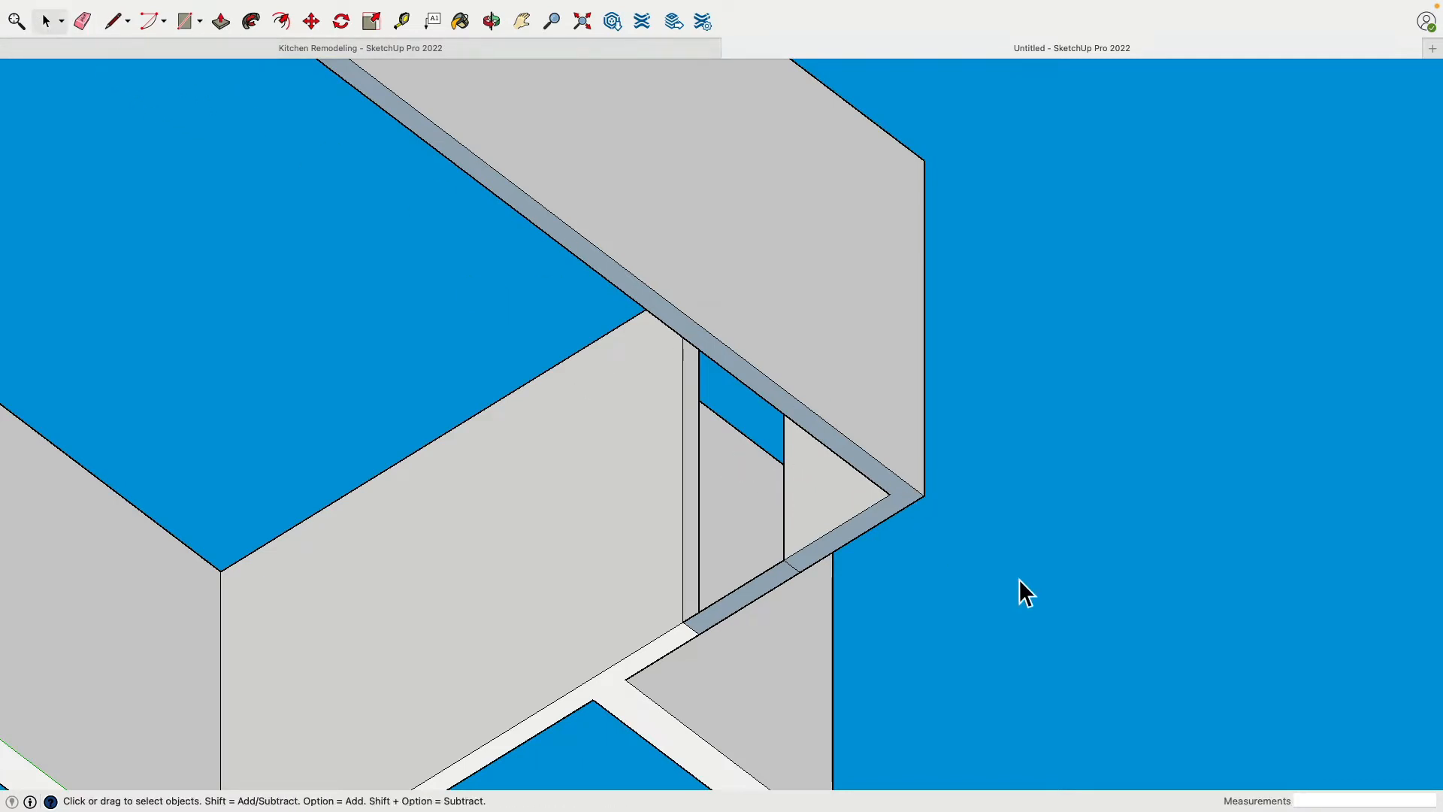
right_click(905, 491)
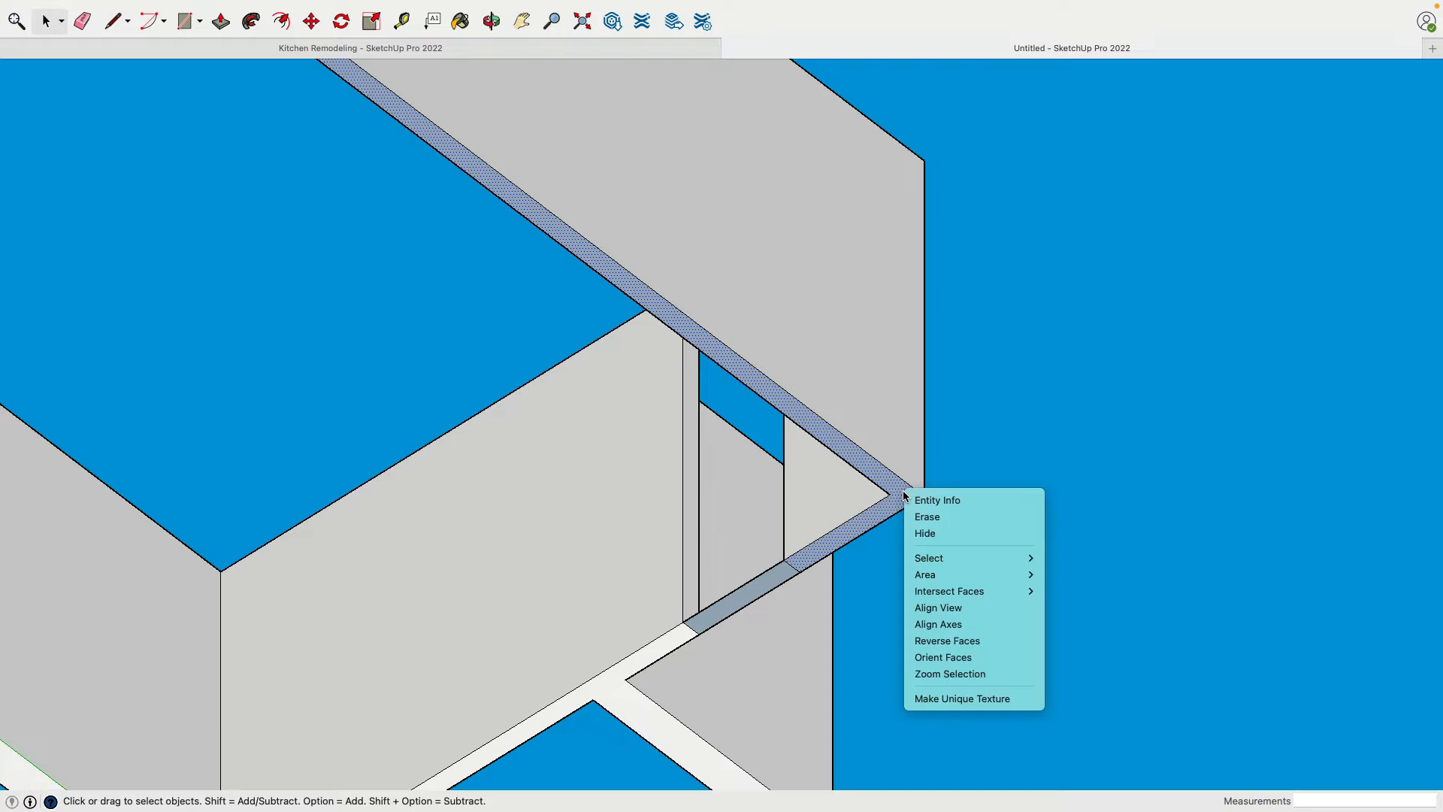
click(959, 641)
Delete the floor strip across the far wall's door opening together with its leftover edges
scroll(990, 490, down, 3)
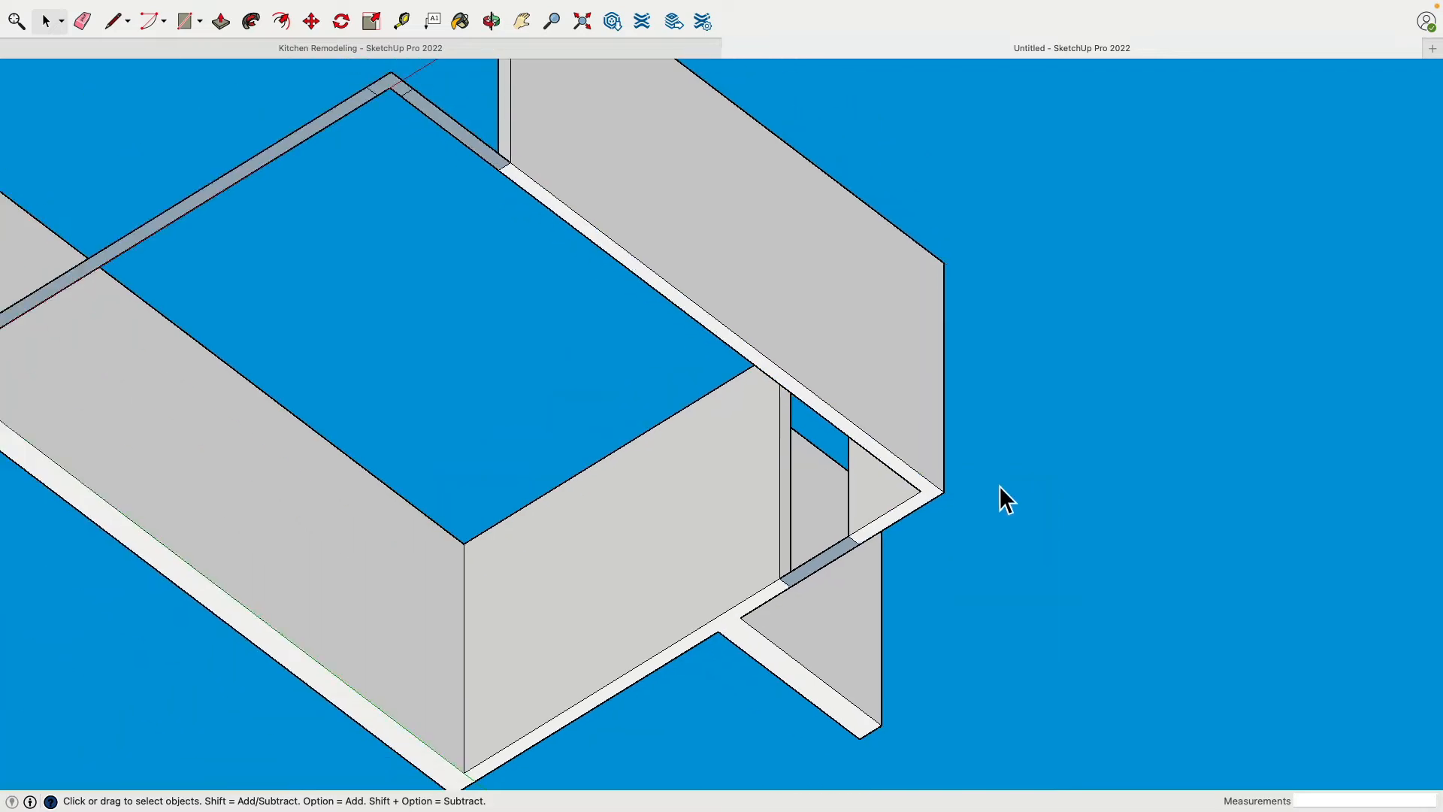
middle_drag(999, 485, 1120, 338)
scroll(826, 599, up, 5)
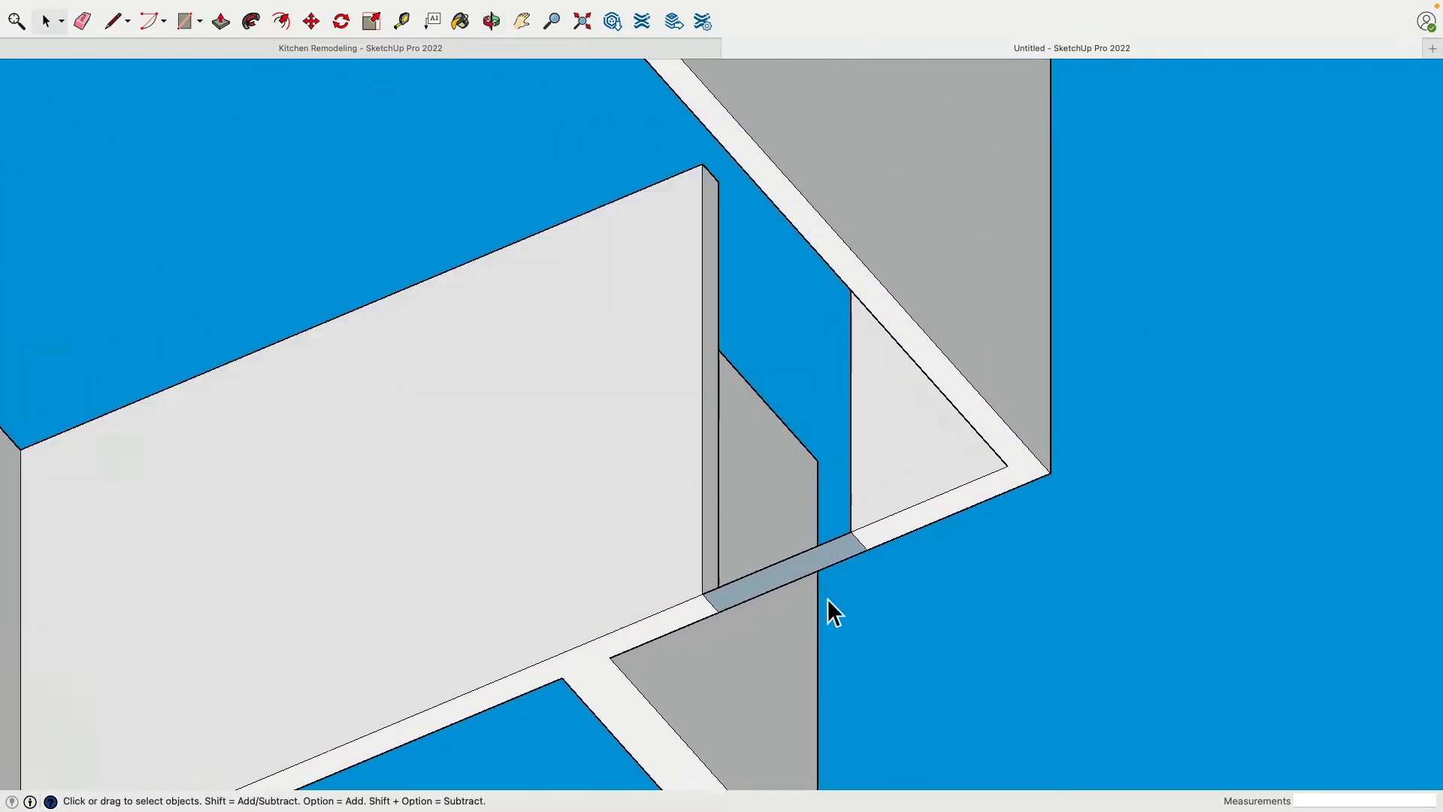
key(Delete)
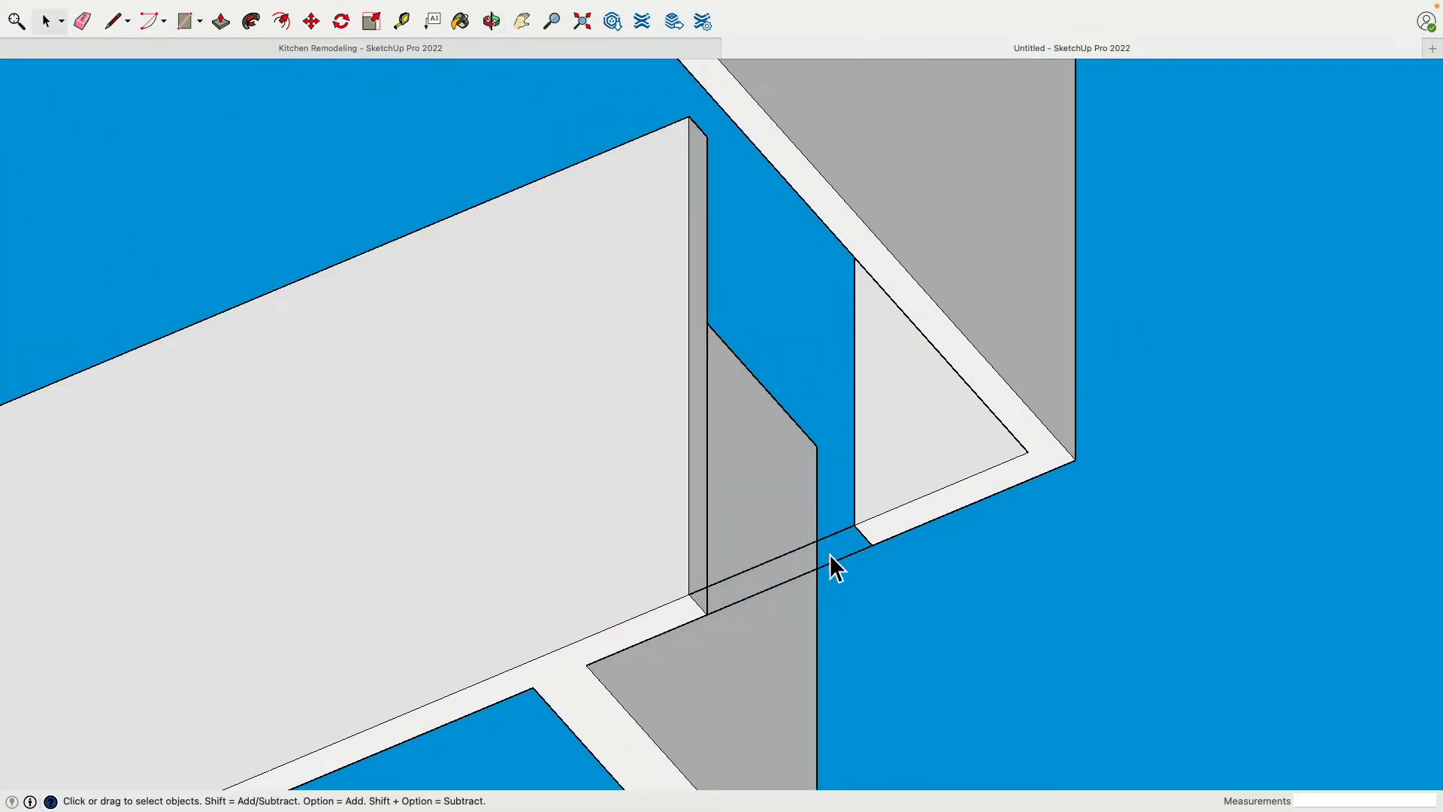
click(840, 565)
key(Delete)
scroll(835, 541, down, 6)
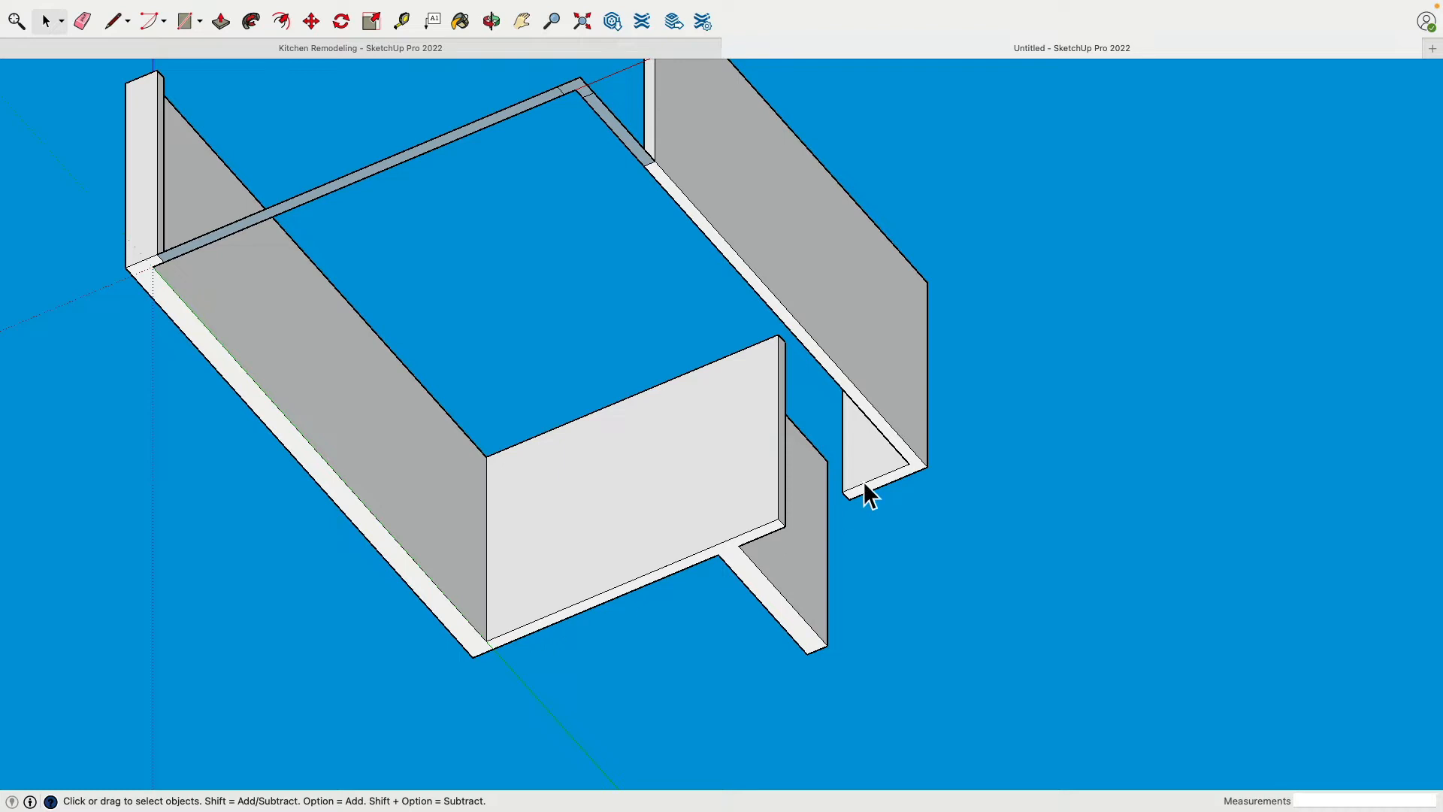
Place a guide 80" above the bottom edge of the far wall's end face at the door opening
scroll(789, 466, up, 4)
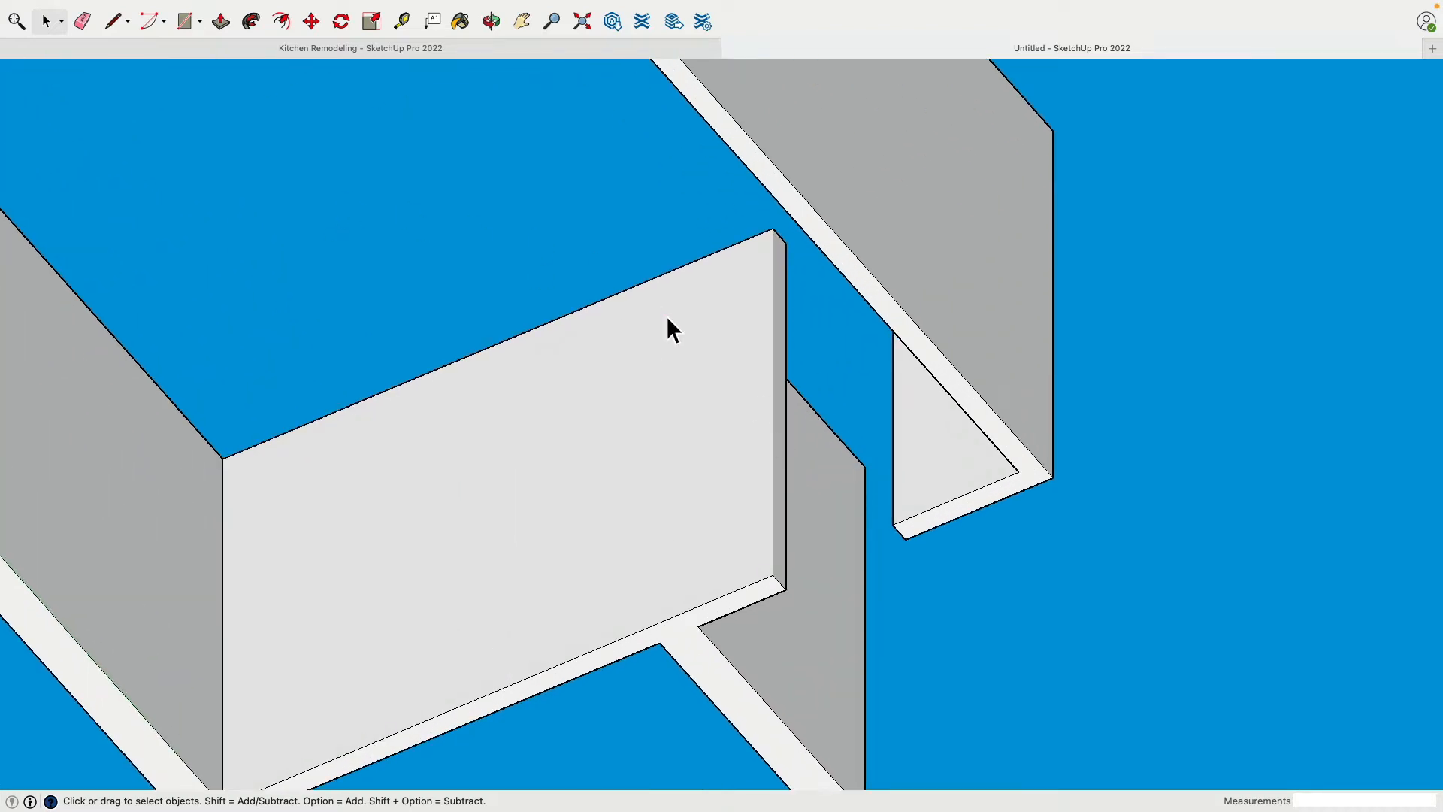
click(401, 21)
middle_drag(752, 376, 737, 481)
scroll(737, 481, up, 2)
click(771, 556)
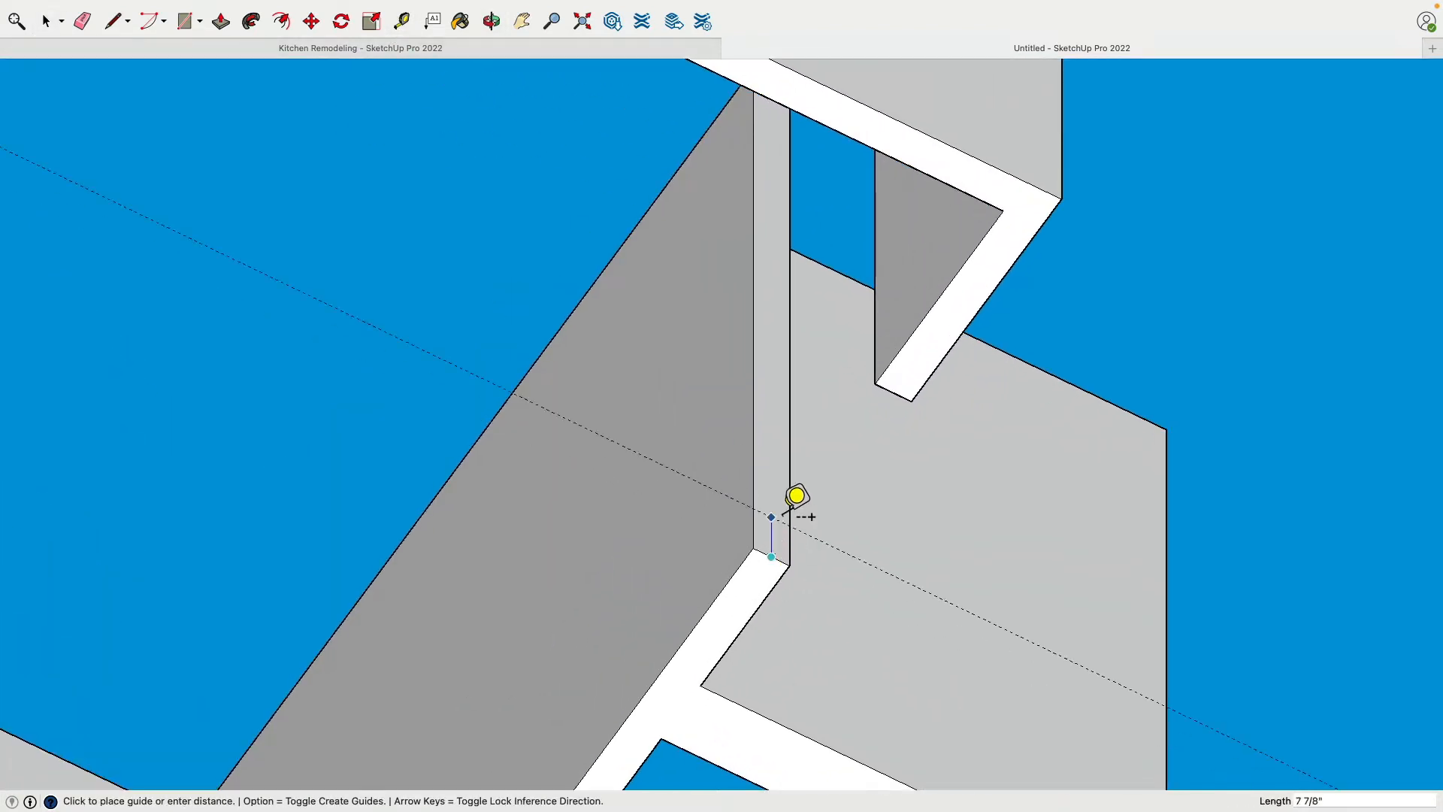
click(803, 342)
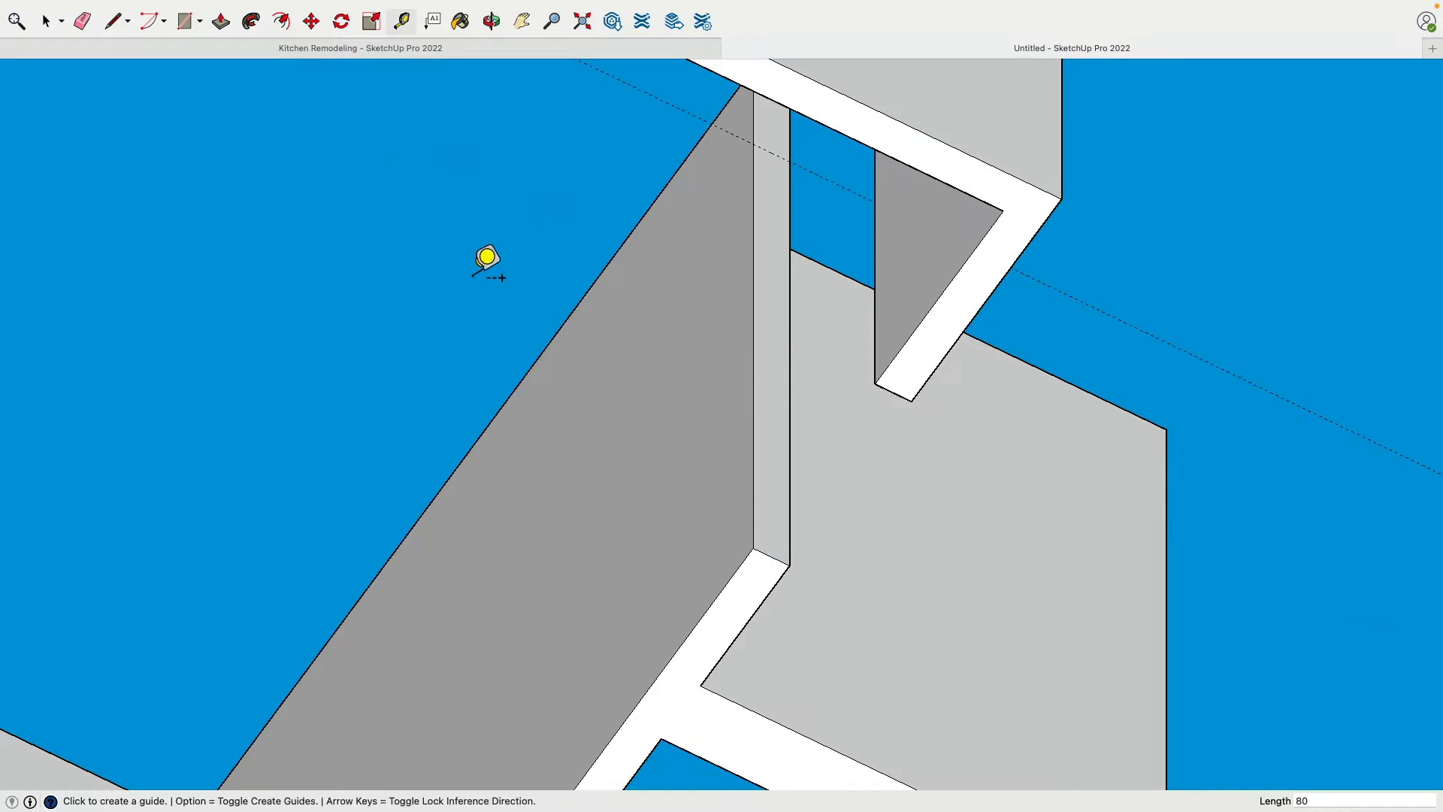
Draw a line across the far wall's end face along the 80" guide
middle_drag(569, 269, 726, 209)
key(l)
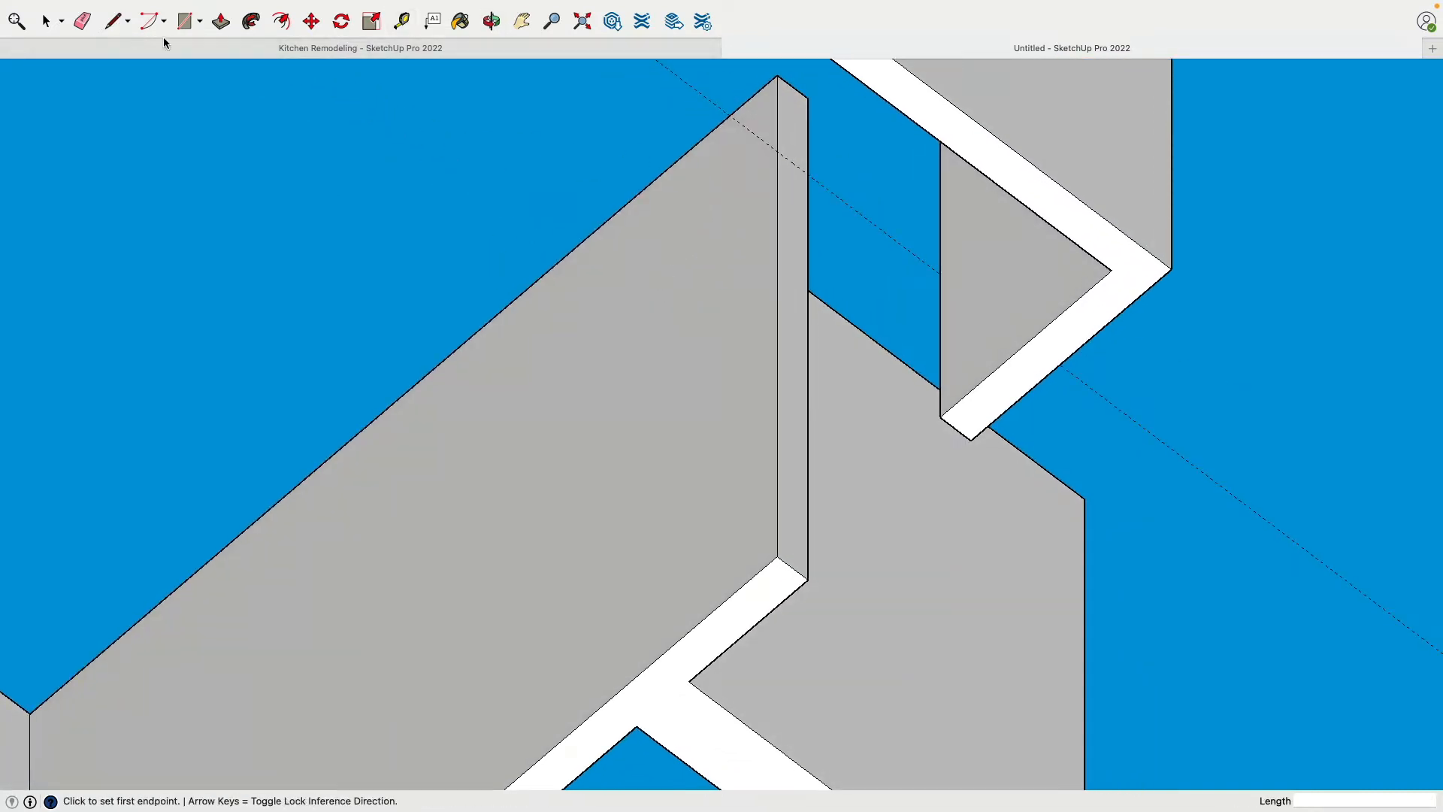
scroll(796, 173, up, 1)
click(798, 151)
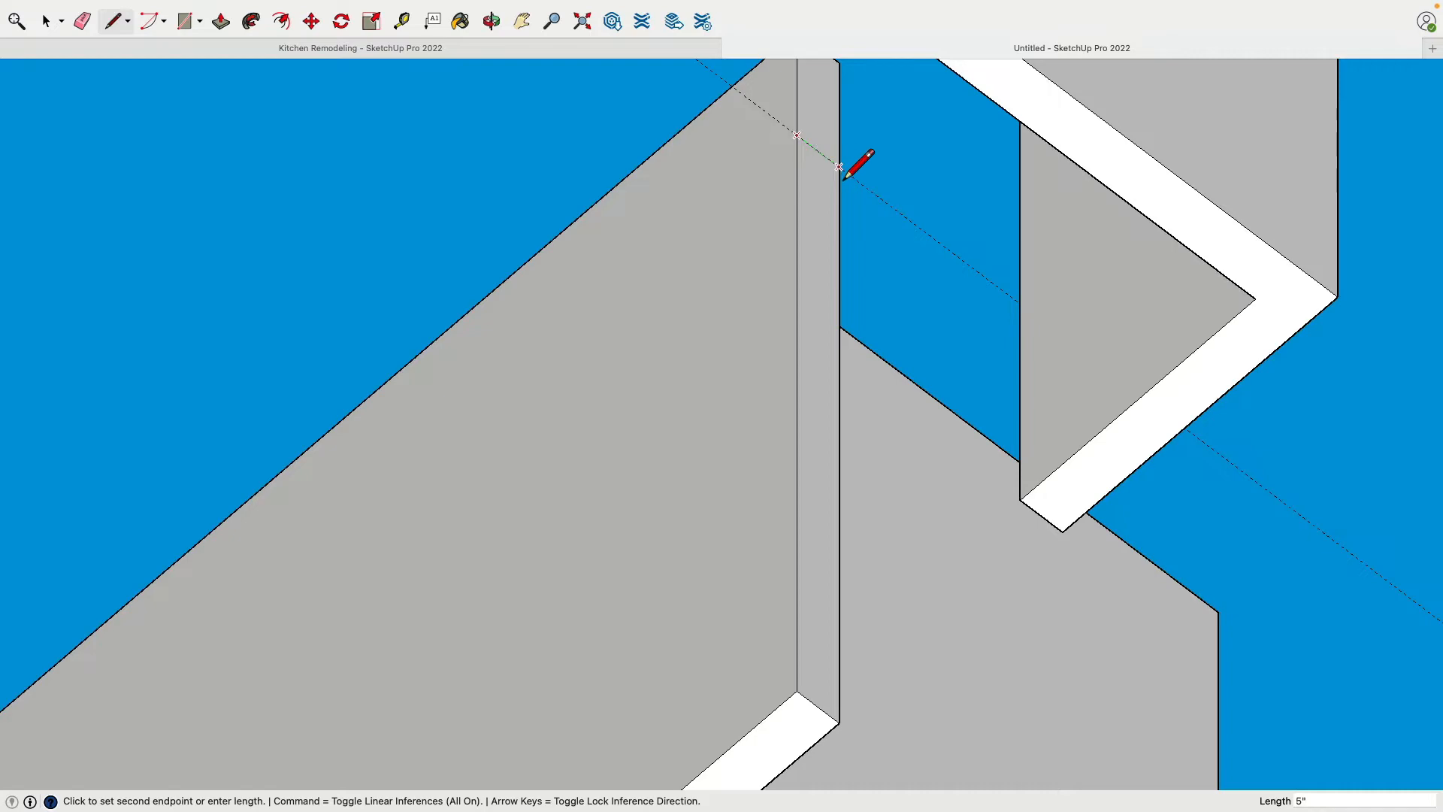
click(843, 180)
Push/Pull the end face above the line 2' 4" across the door opening to the opposite wall to form the header
scroll(851, 273, down, 4)
middle_drag(759, 391, 740, 702)
middle_drag(782, 489, 778, 560)
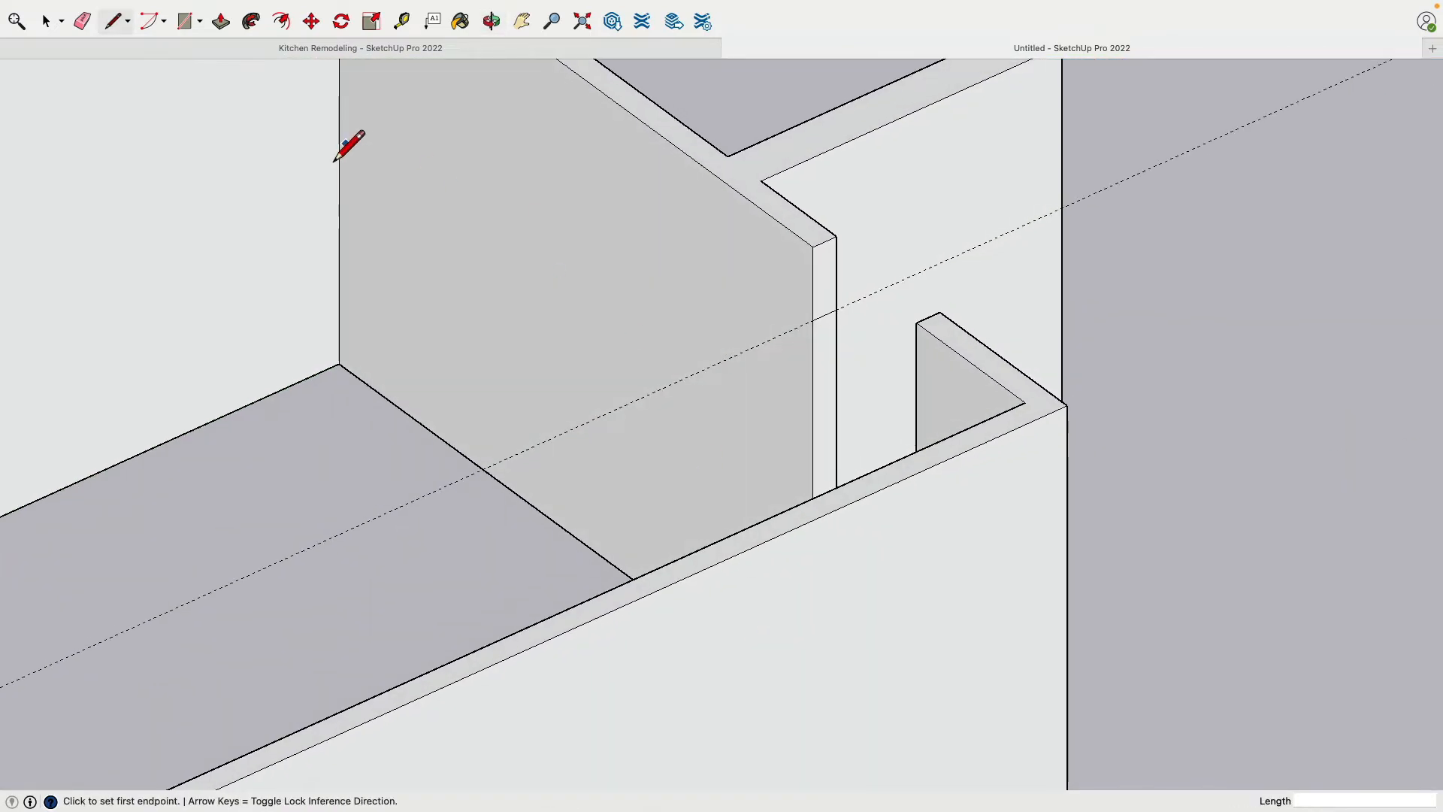
click(223, 23)
click(831, 296)
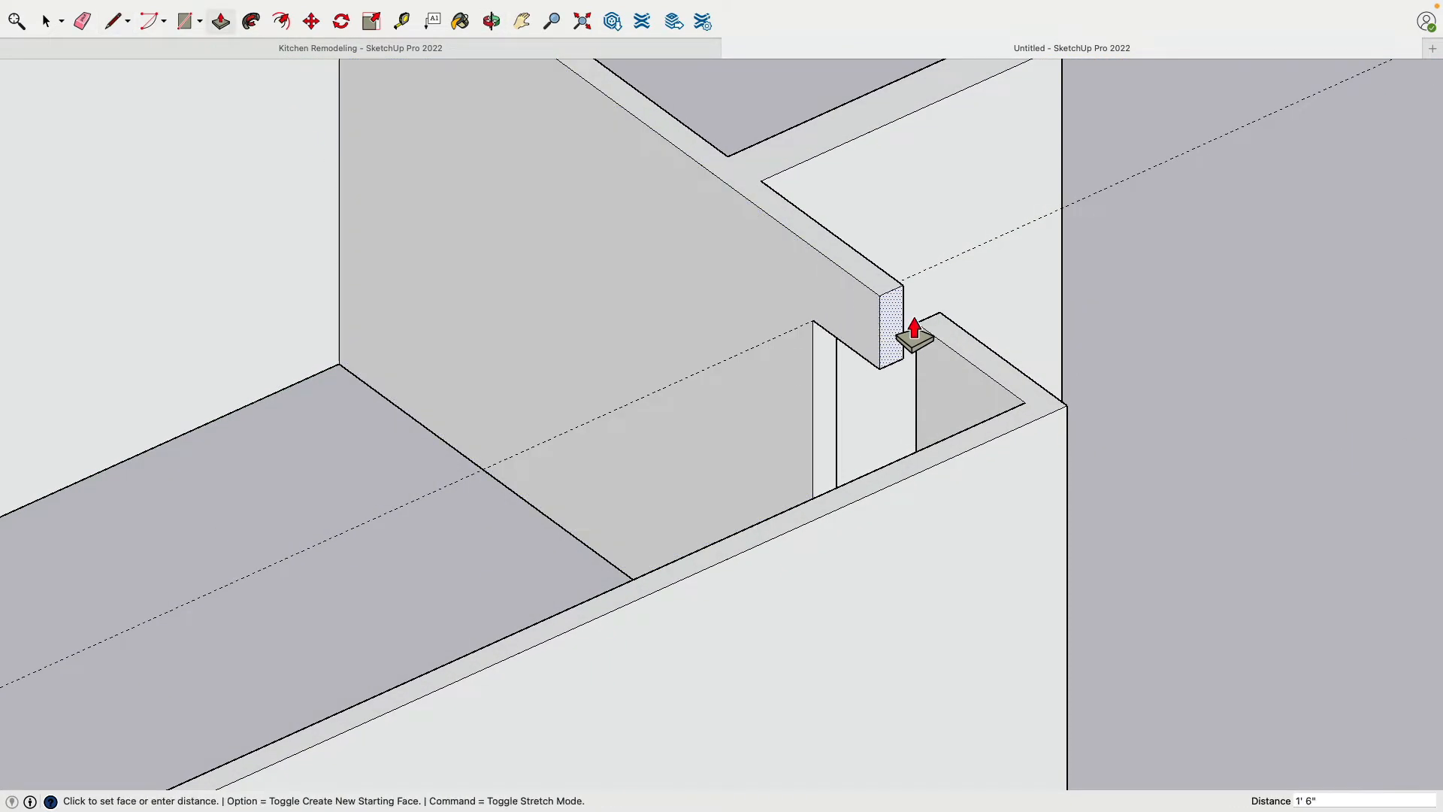
click(932, 342)
Erase the seam lines on the top and both sides where the door header meets the L-shaped wall
middle_drag(676, 364, 460, 184)
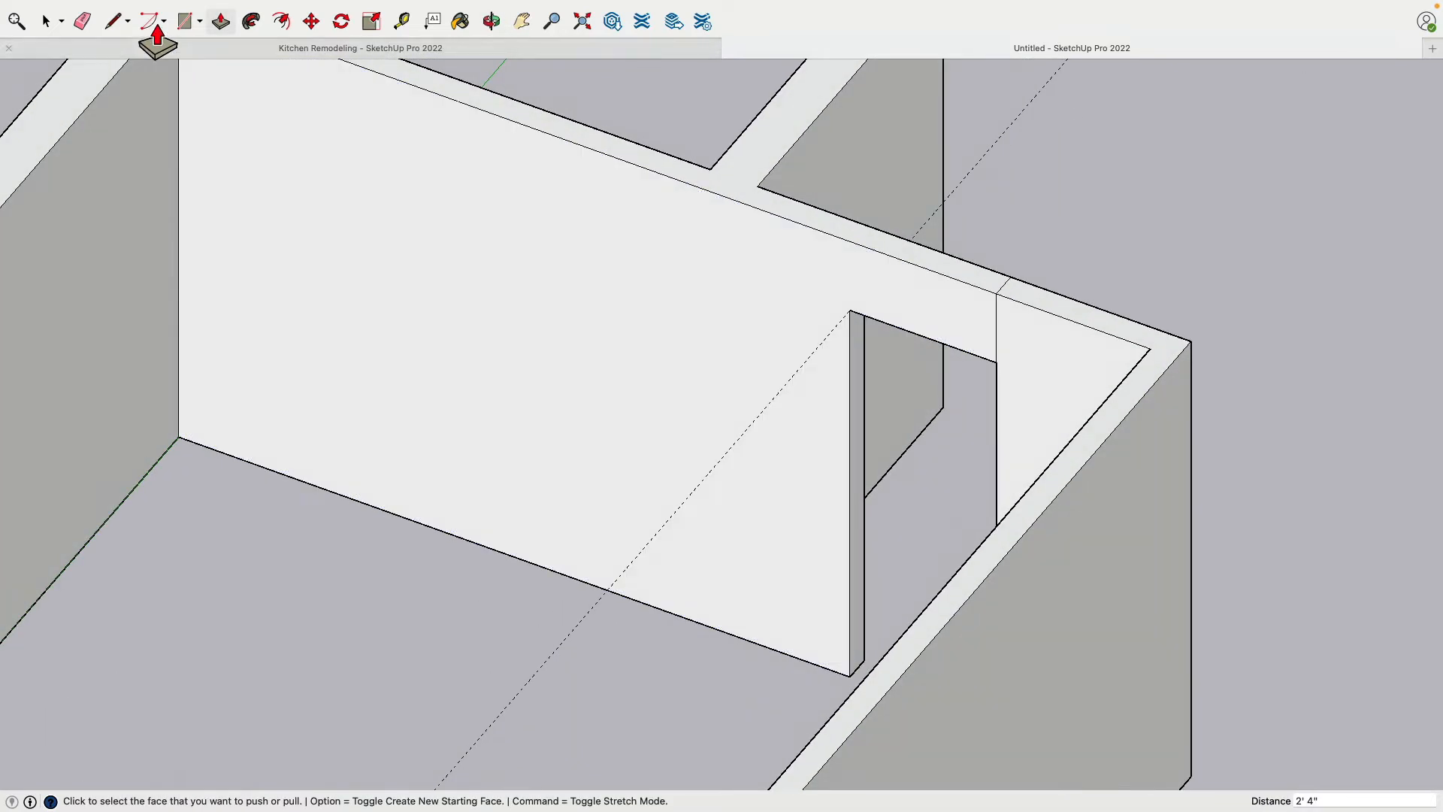
click(83, 21)
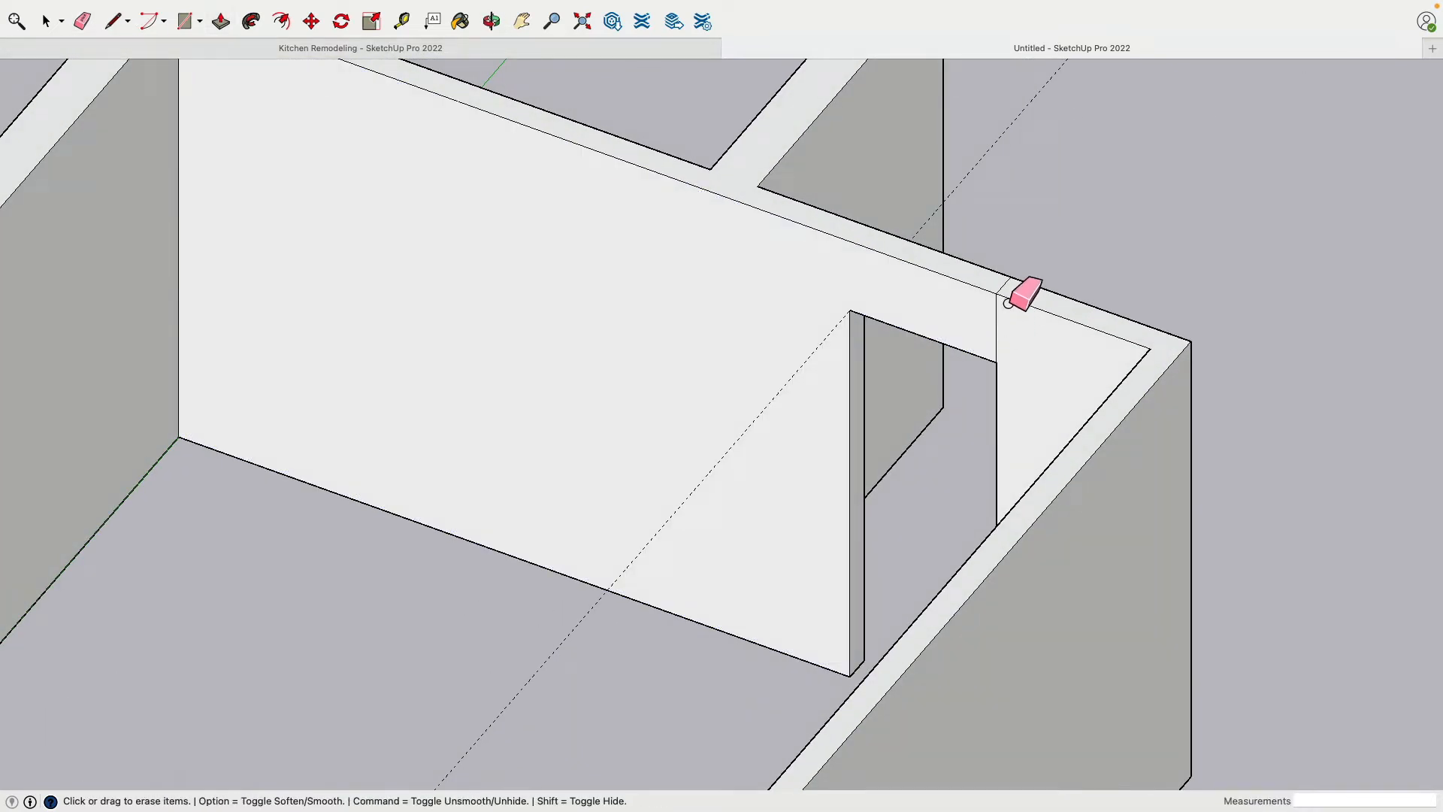
mouse_move(1108, 303)
middle_down()
mouse_move(241, 268)
mouse_move(480, 332)
middle_up()
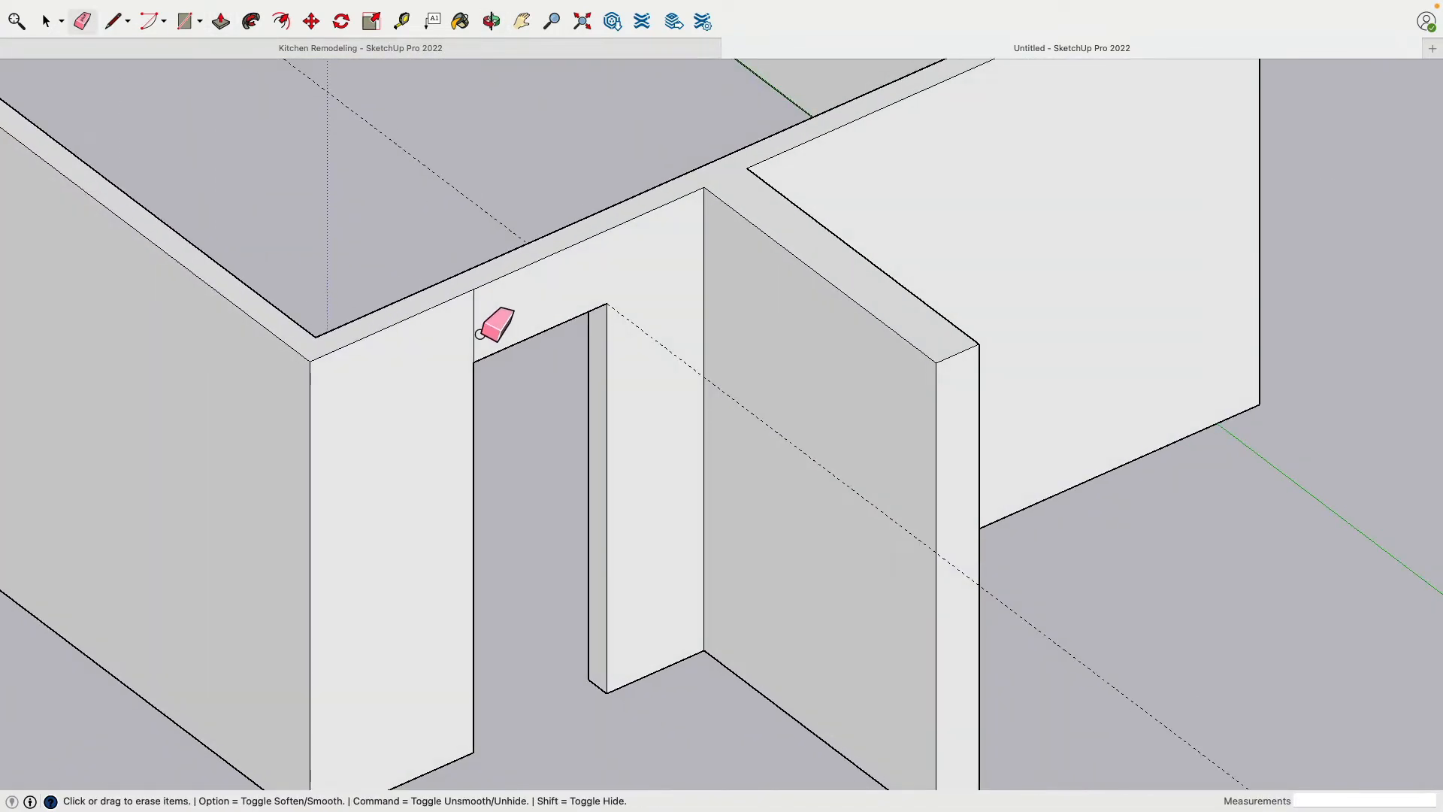
drag(480, 333, 485, 282)
scroll(515, 375, down, 2)
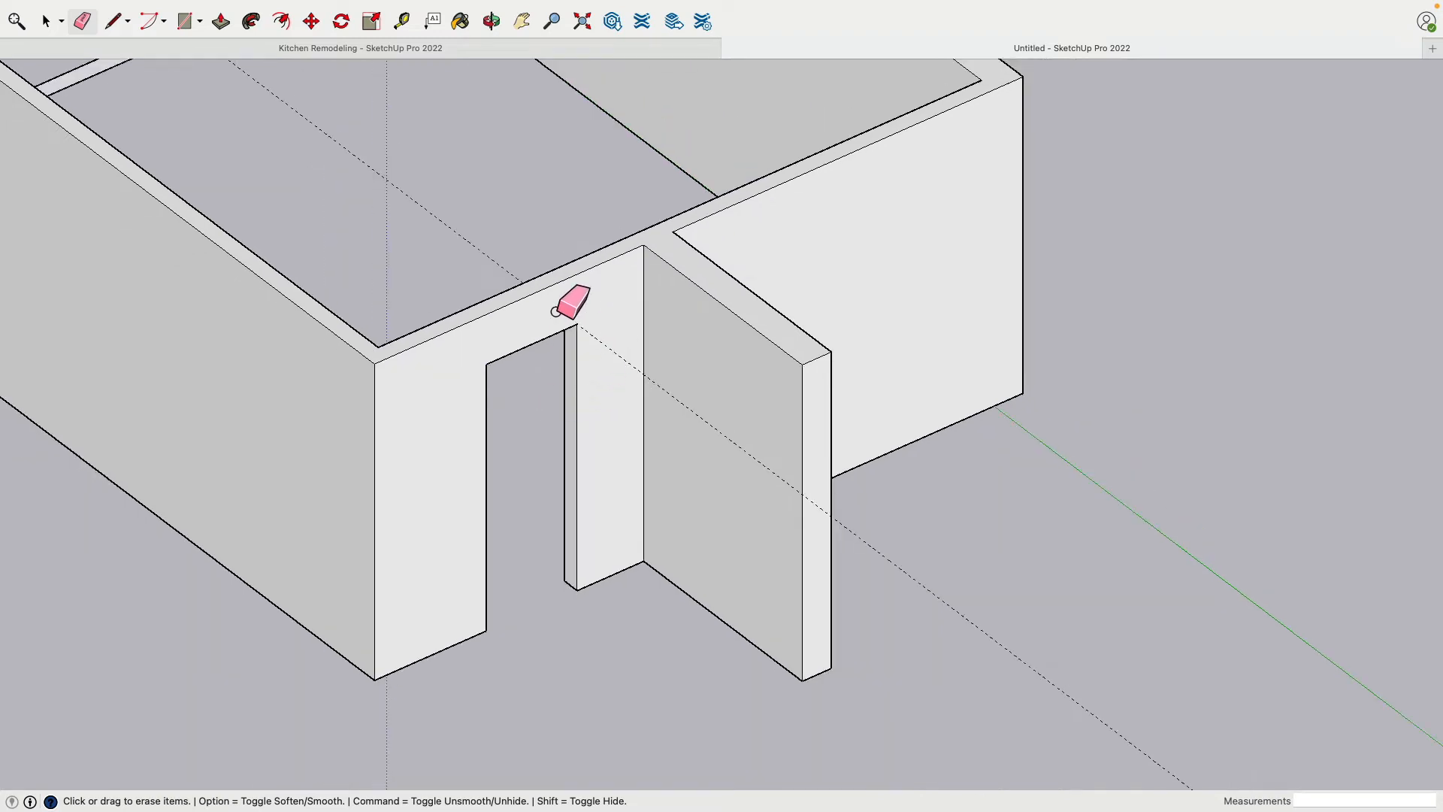
Erase the 80" guide running through the door opening at the far wall
mouse_move(541, 514)
middle_down()
mouse_move(503, 511)
mouse_move(612, 290)
mouse_move(805, 300)
mouse_move(1170, 233)
mouse_move(1121, 274)
mouse_move(796, 296)
mouse_move(601, 391)
middle_up()
scroll(551, 589, down, 4)
mouse_move(497, 384)
shift+middle_down()
mouse_move(499, 361)
mouse_move(581, 342)
shift+middle_up()
middle_drag(549, 237, 556, 279)
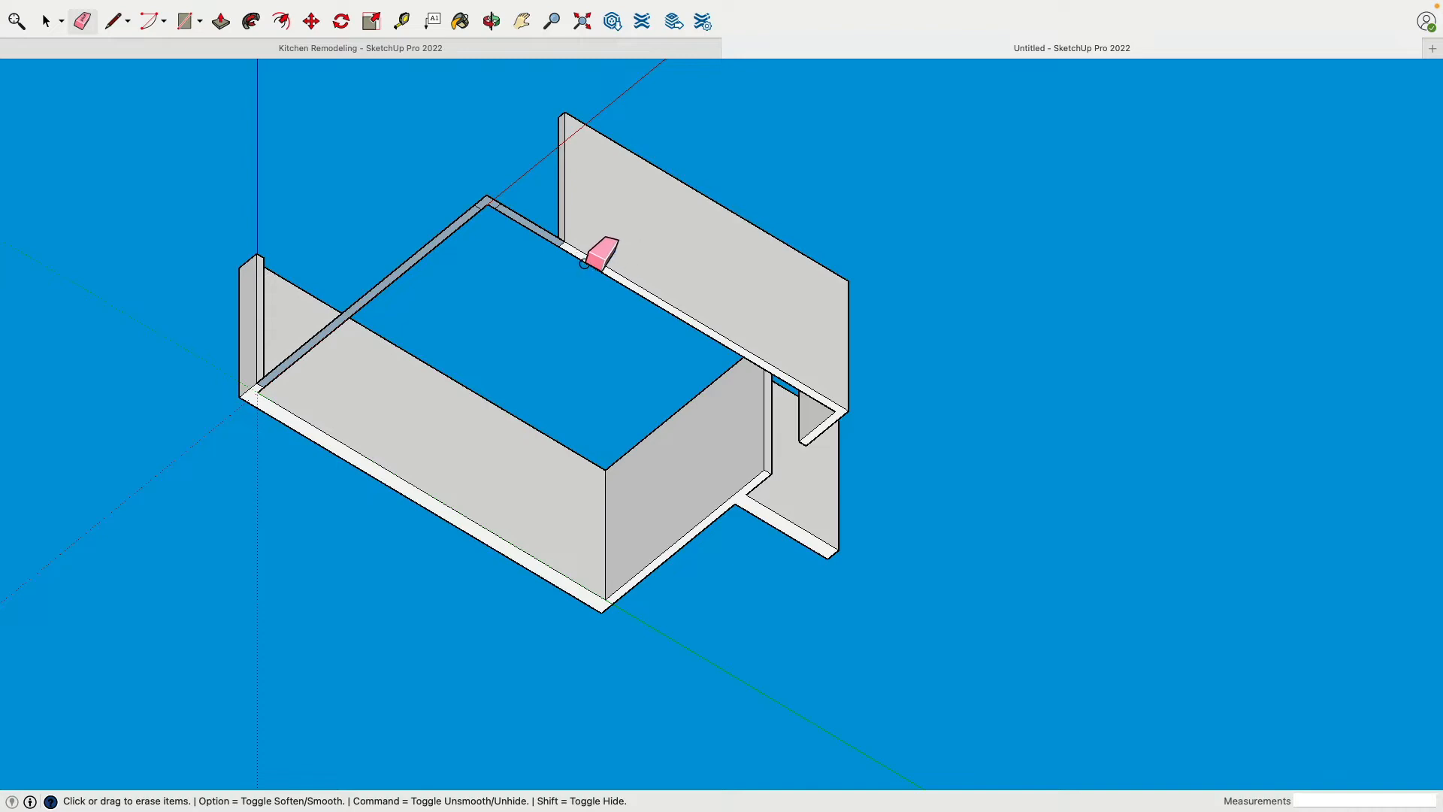
Push/Pull the L-shaped corner face between the two openings up 7' 11" to match the wall height
middle_drag(513, 184, 484, 451)
middle_drag(451, 350, 455, 480)
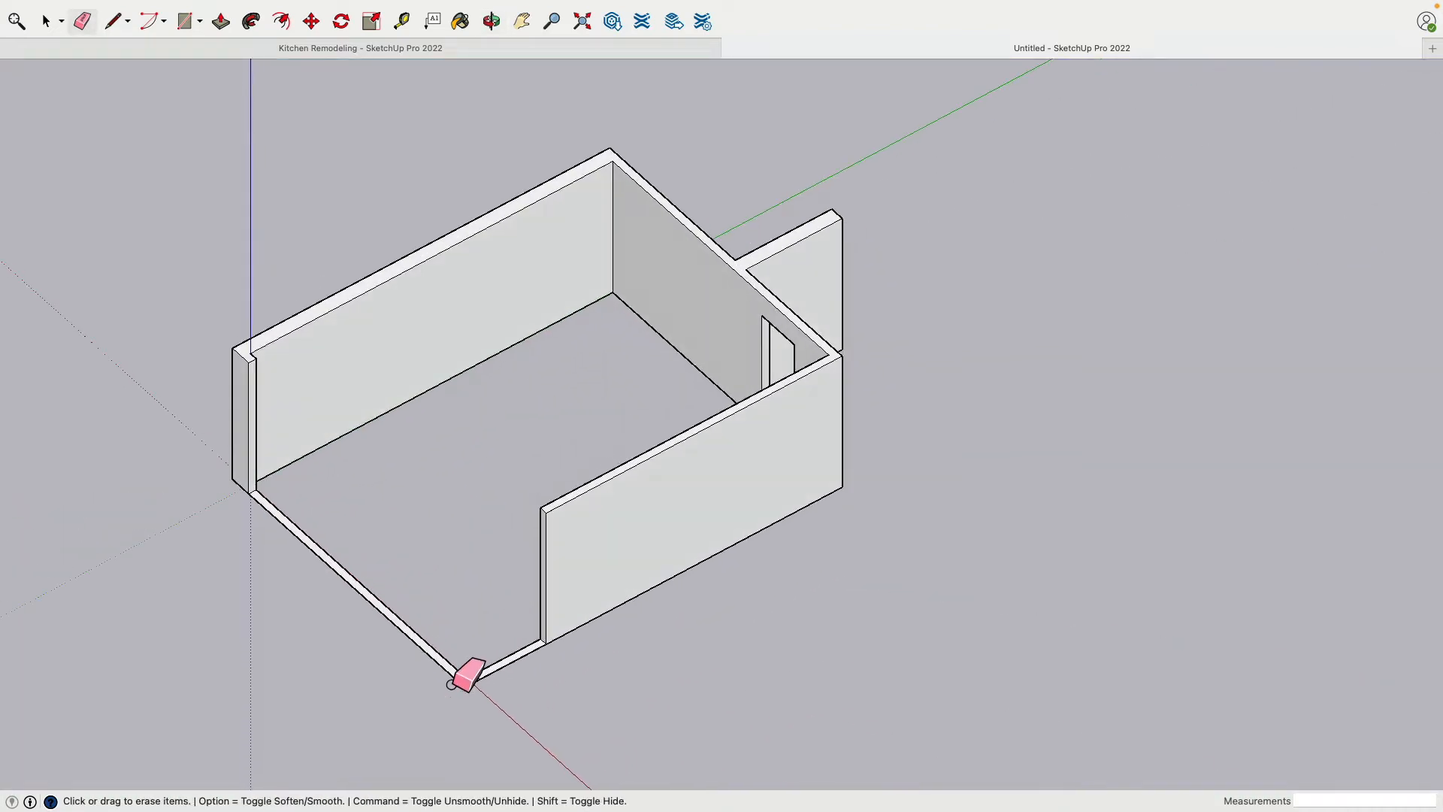
scroll(450, 673, up, 4)
shift+middle_drag(448, 663, 447, 621)
scroll(478, 667, up, 5)
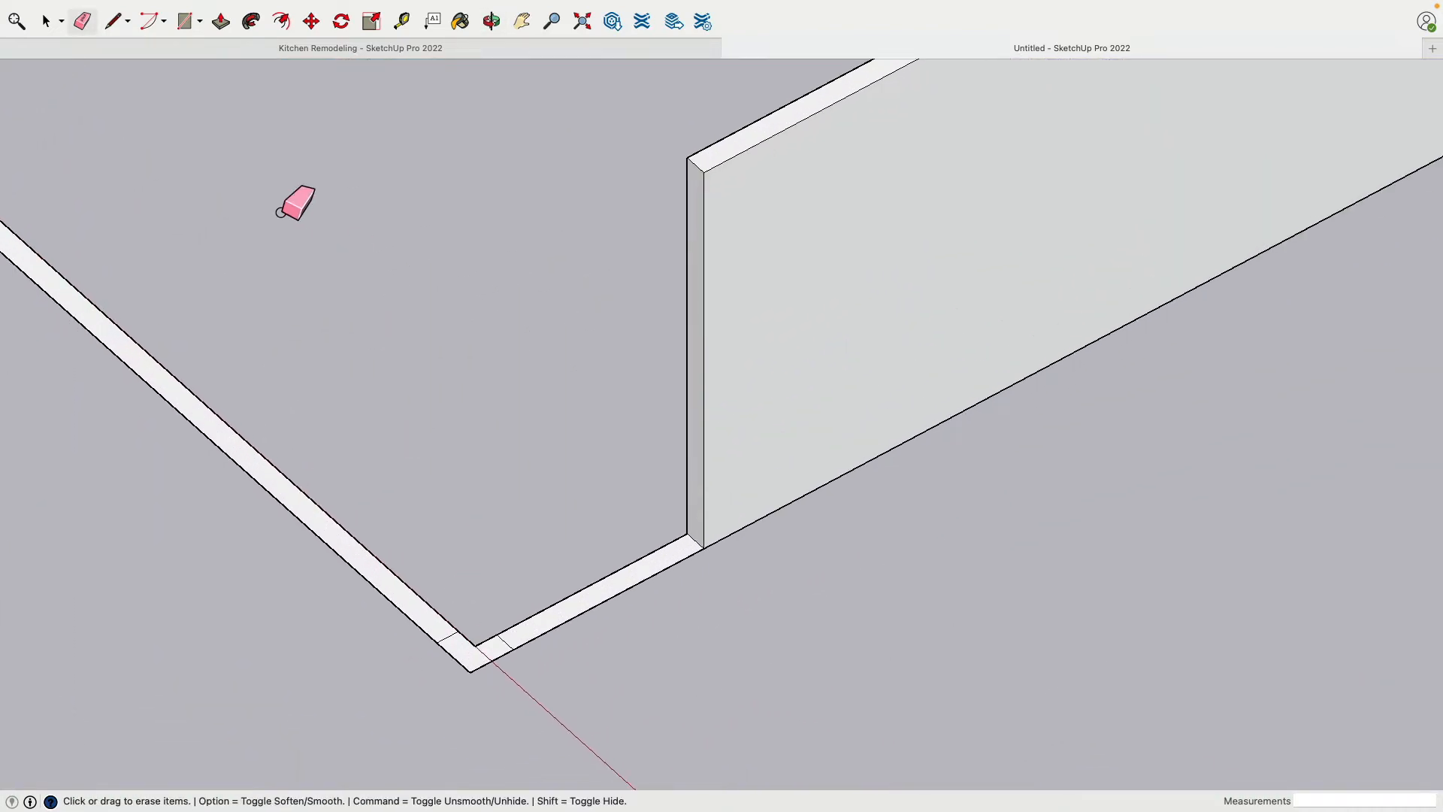
click(220, 22)
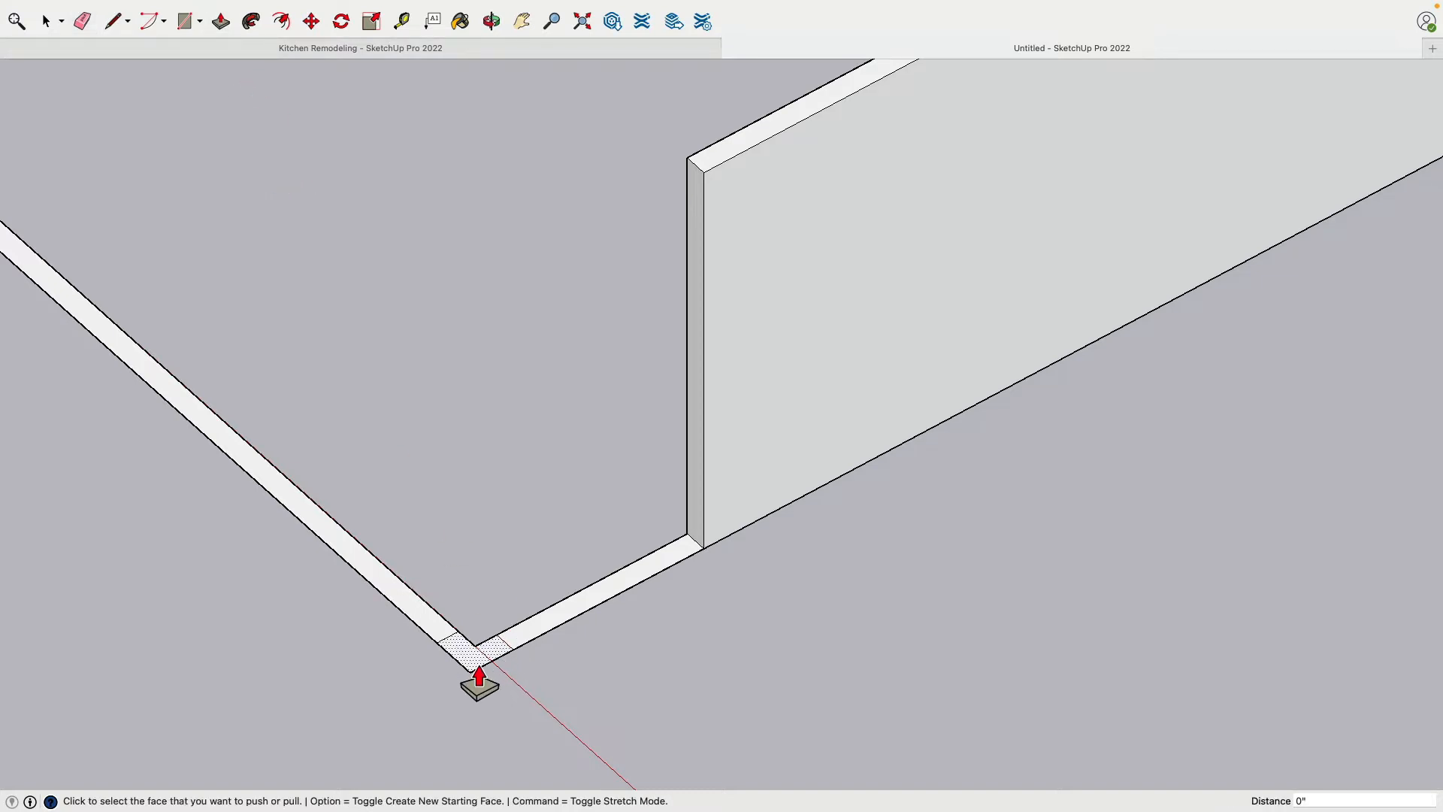
click(479, 674)
click(721, 187)
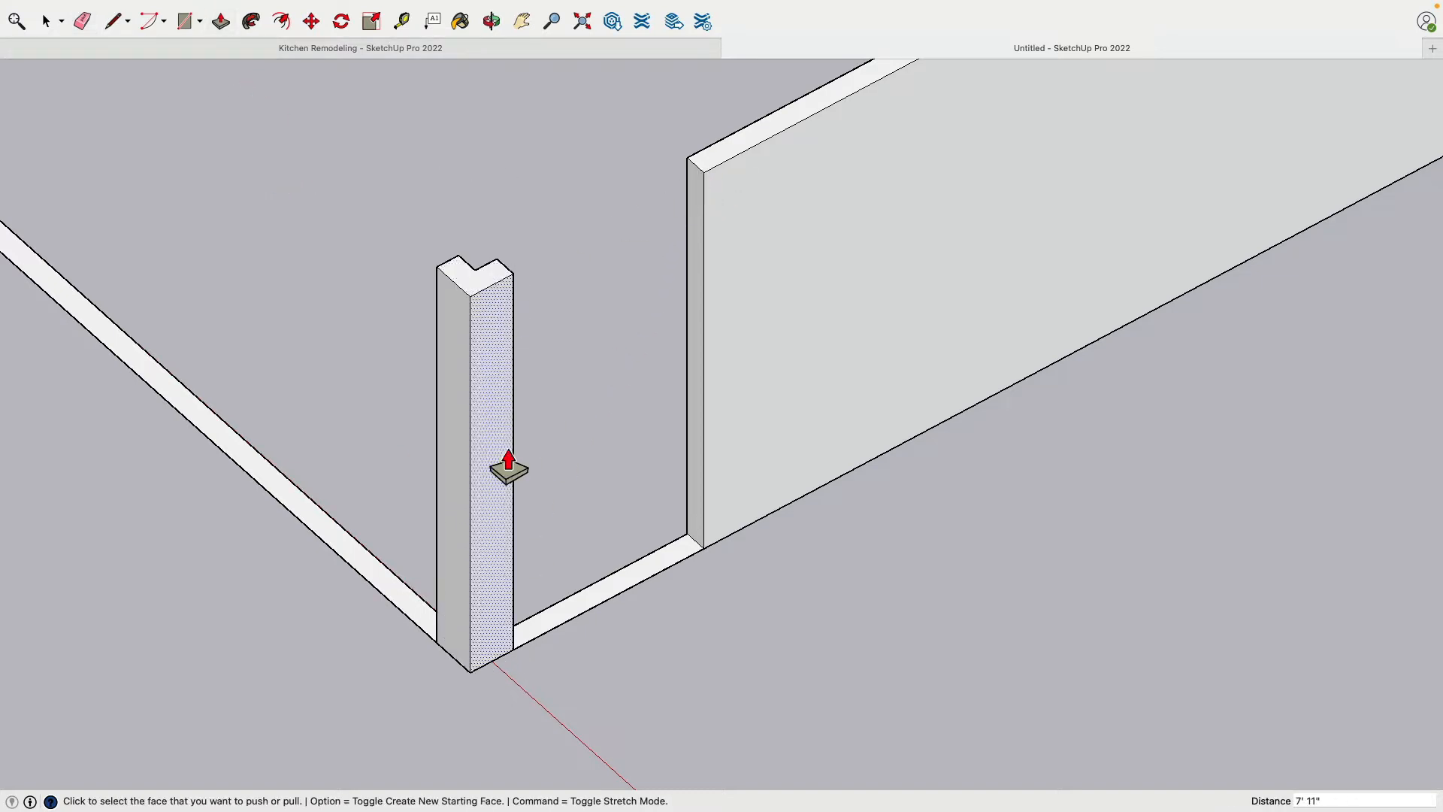
Close the corner post's underside with a line from its inner to outer corner, and erase that line and the stray edges
click(116, 24)
middle_drag(563, 637, 558, 366)
shift+middle_drag(548, 248, 527, 477)
scroll(541, 351, up, 5)
scroll(528, 364, up, 3)
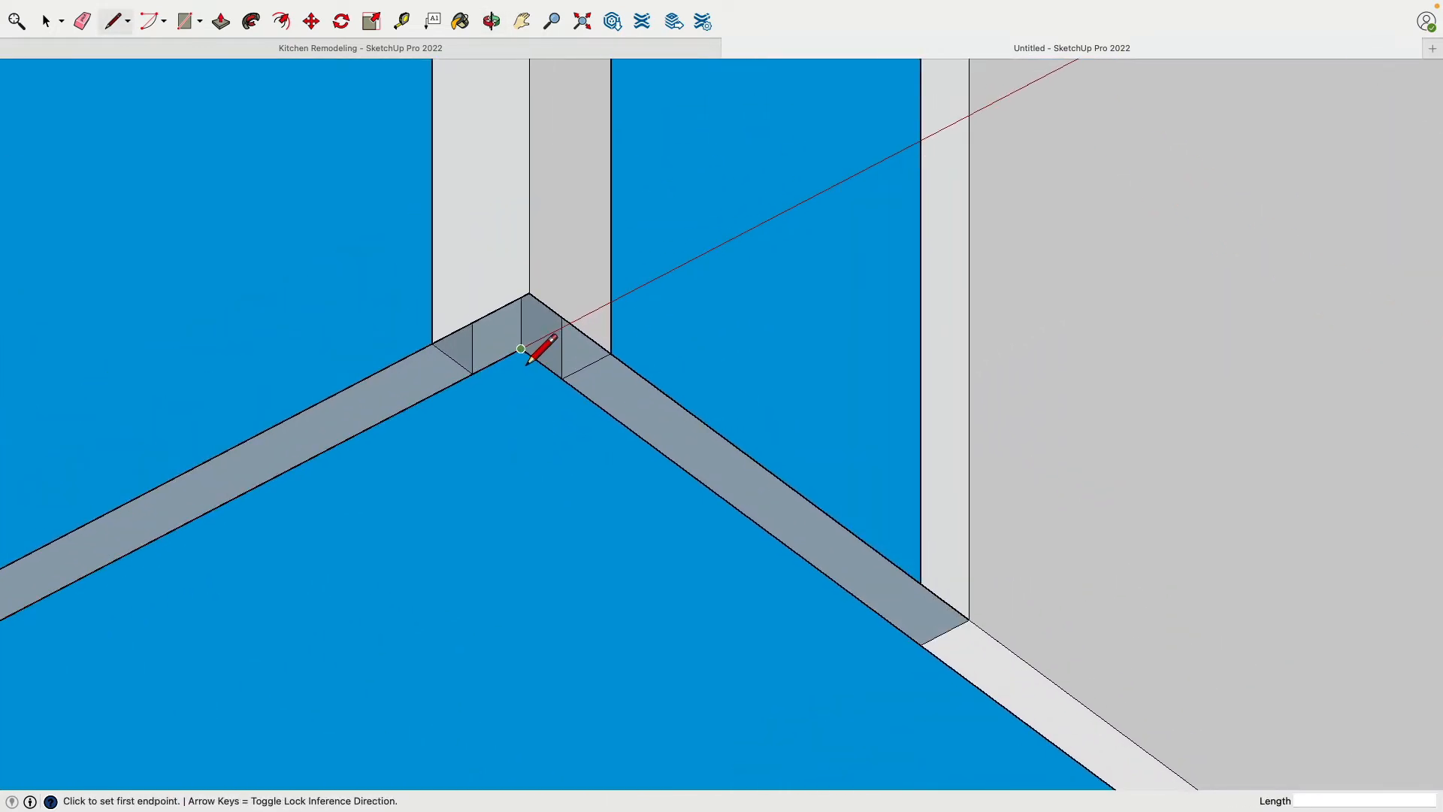
click(523, 352)
click(530, 296)
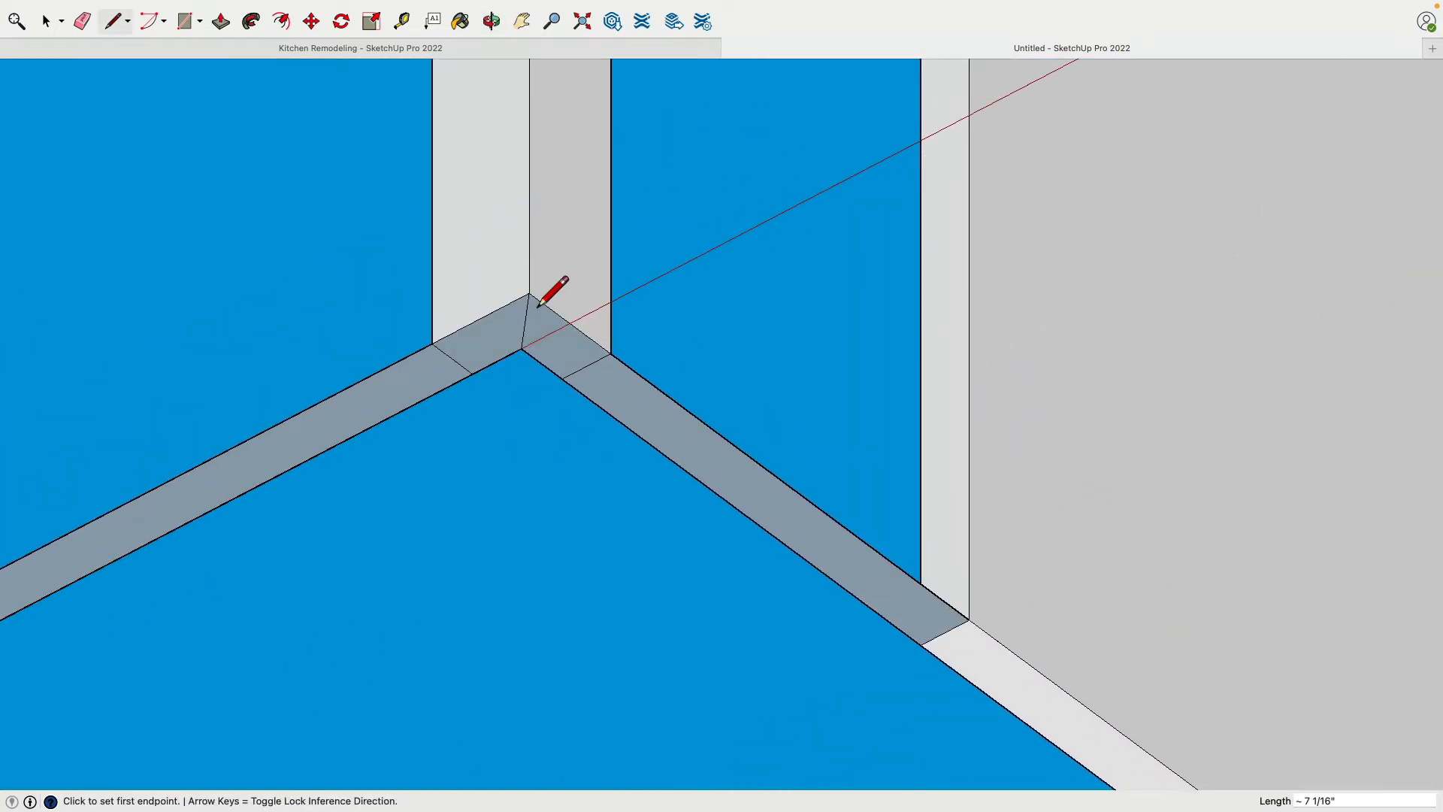
click(84, 21)
click(530, 332)
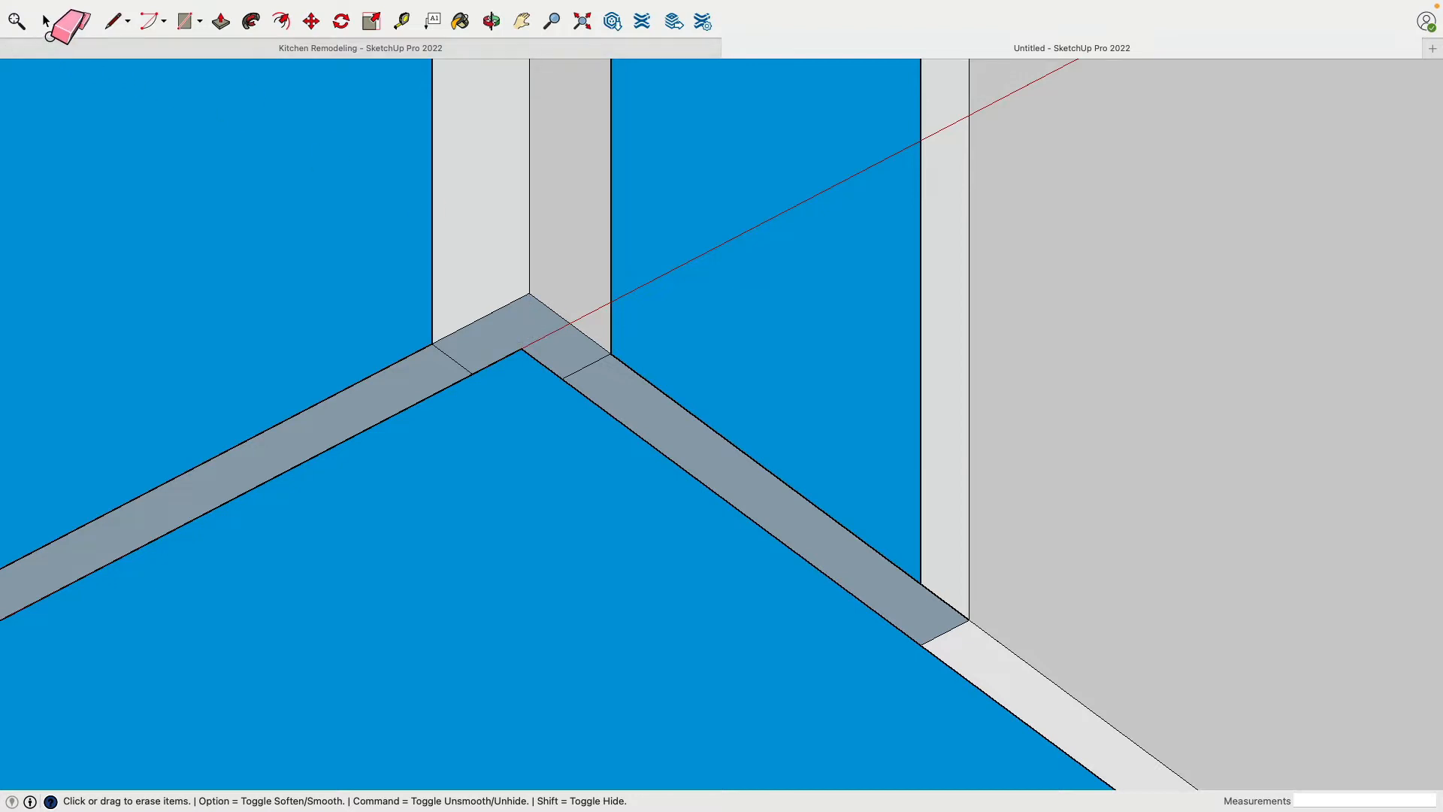
Reverse the corner post's bottom face so that its front side points outward
click(46, 21)
click(500, 353)
right_click(496, 343)
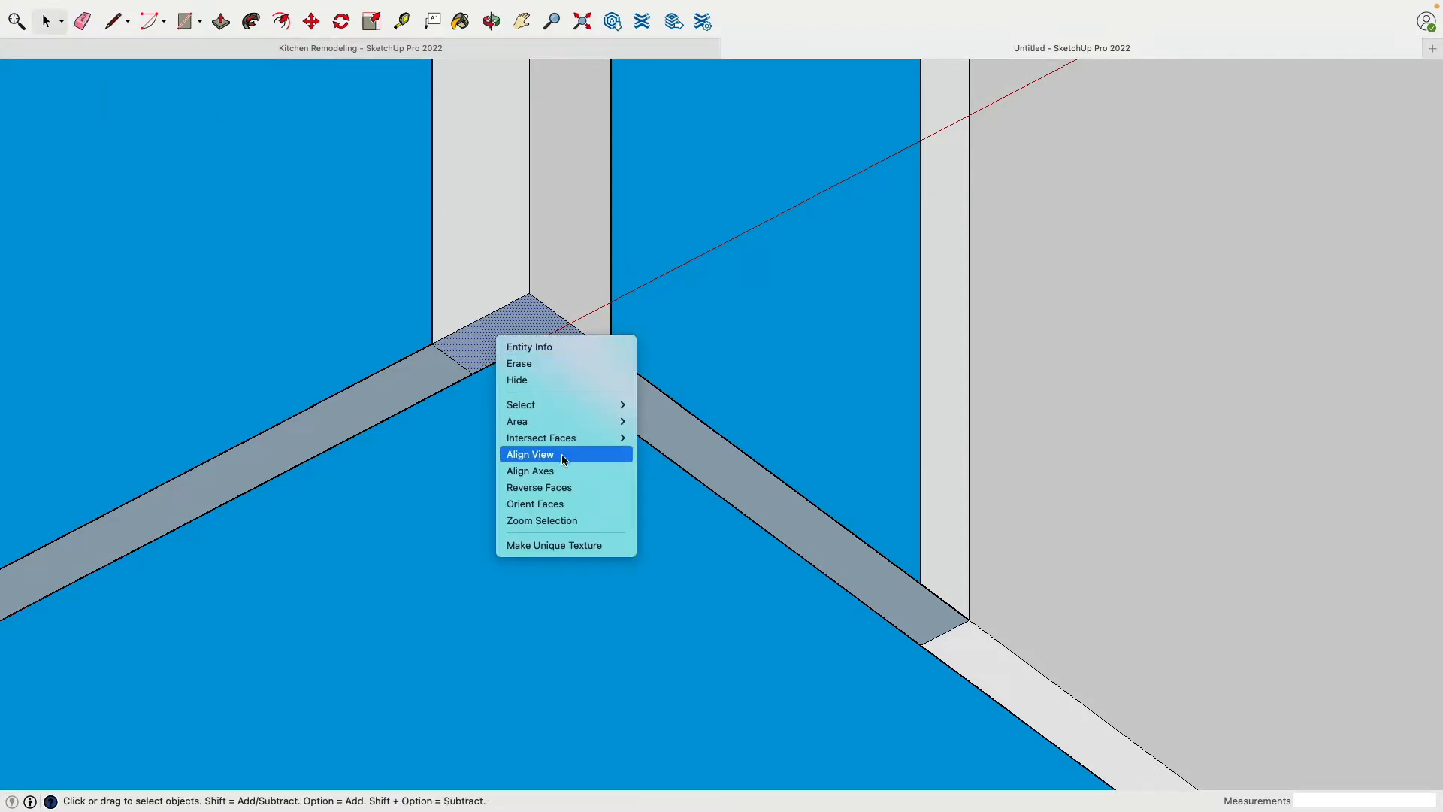
click(575, 487)
scroll(576, 479, down, 5)
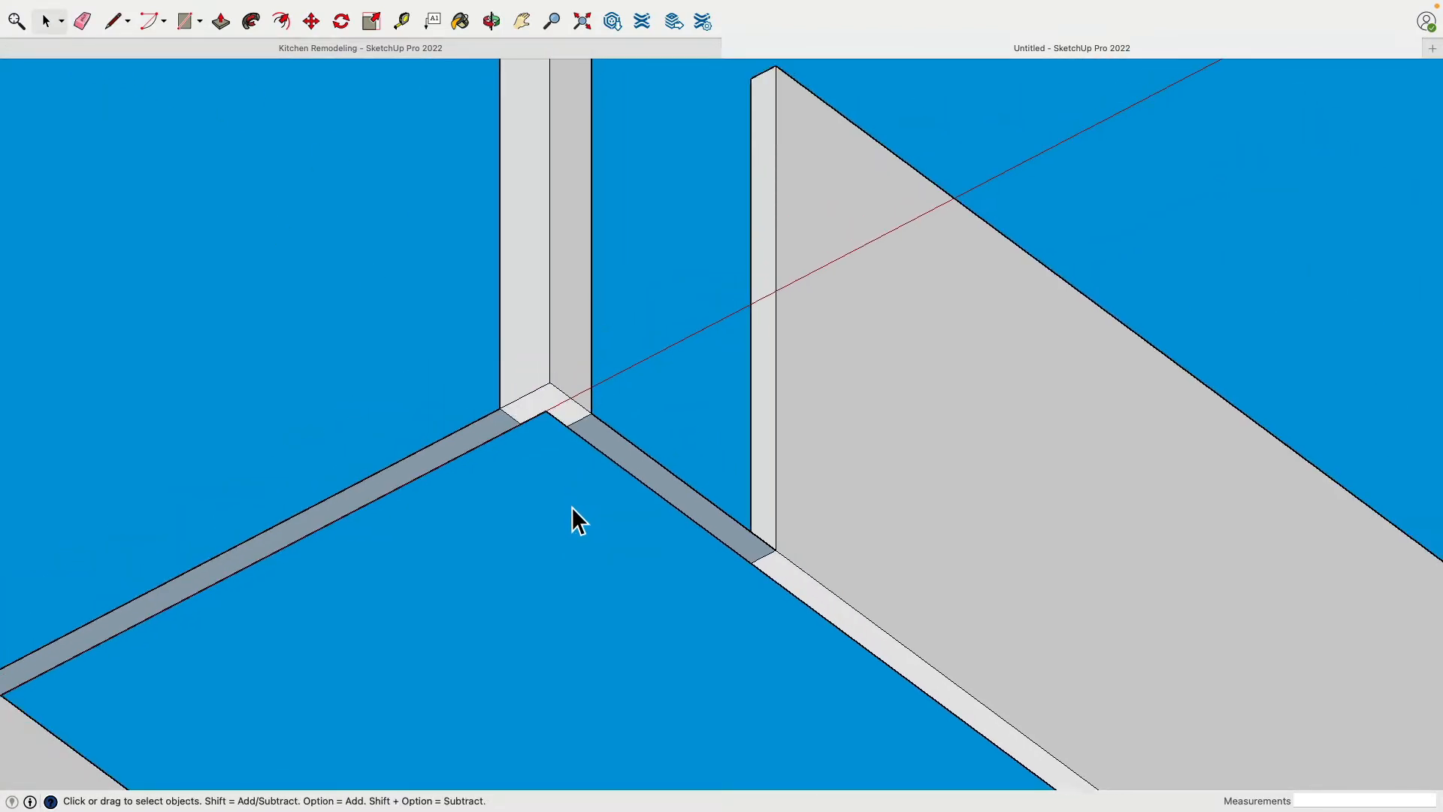
Delete the leftover floor strips in the two openings on either side of the corner post
key(Delete)
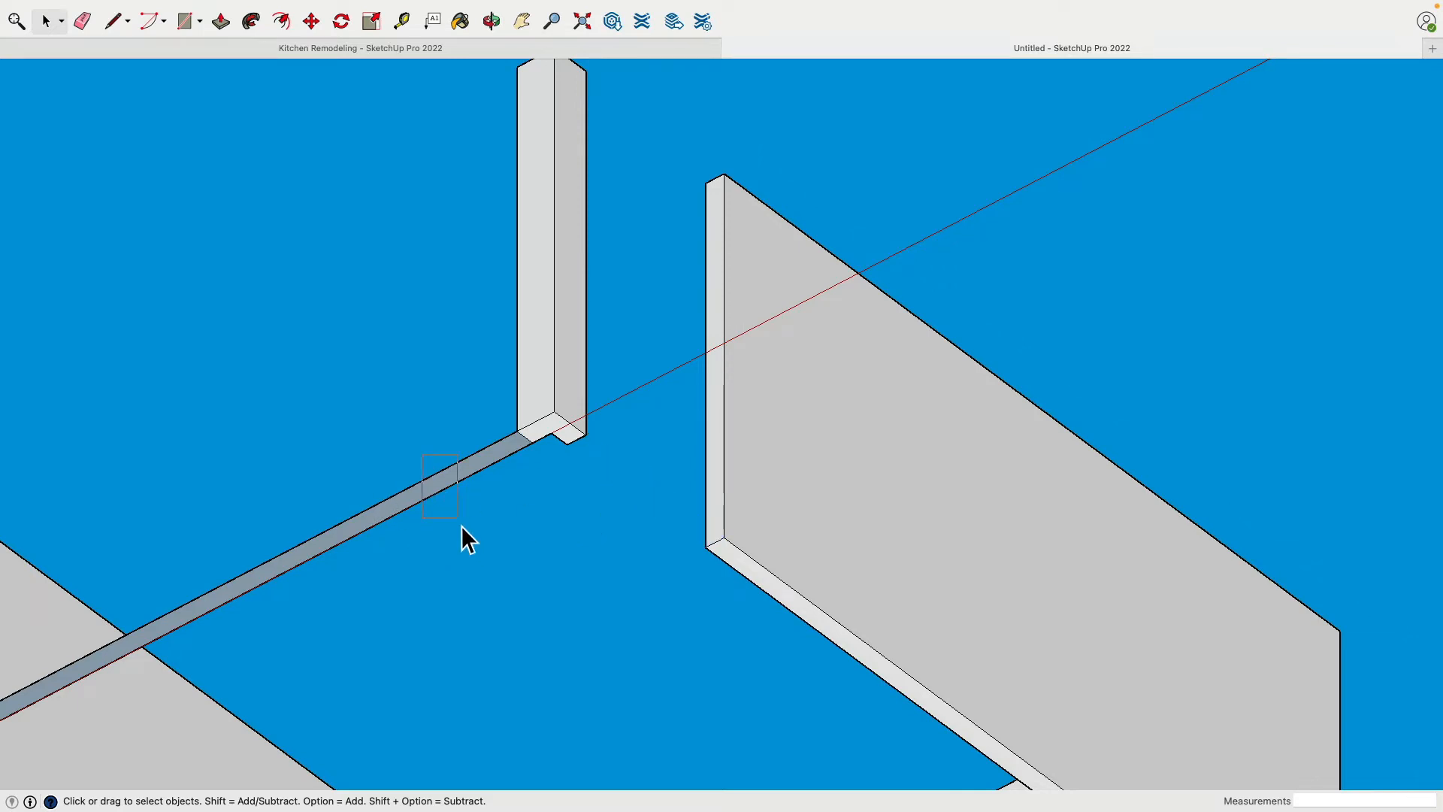
click(461, 468)
key(Delete)
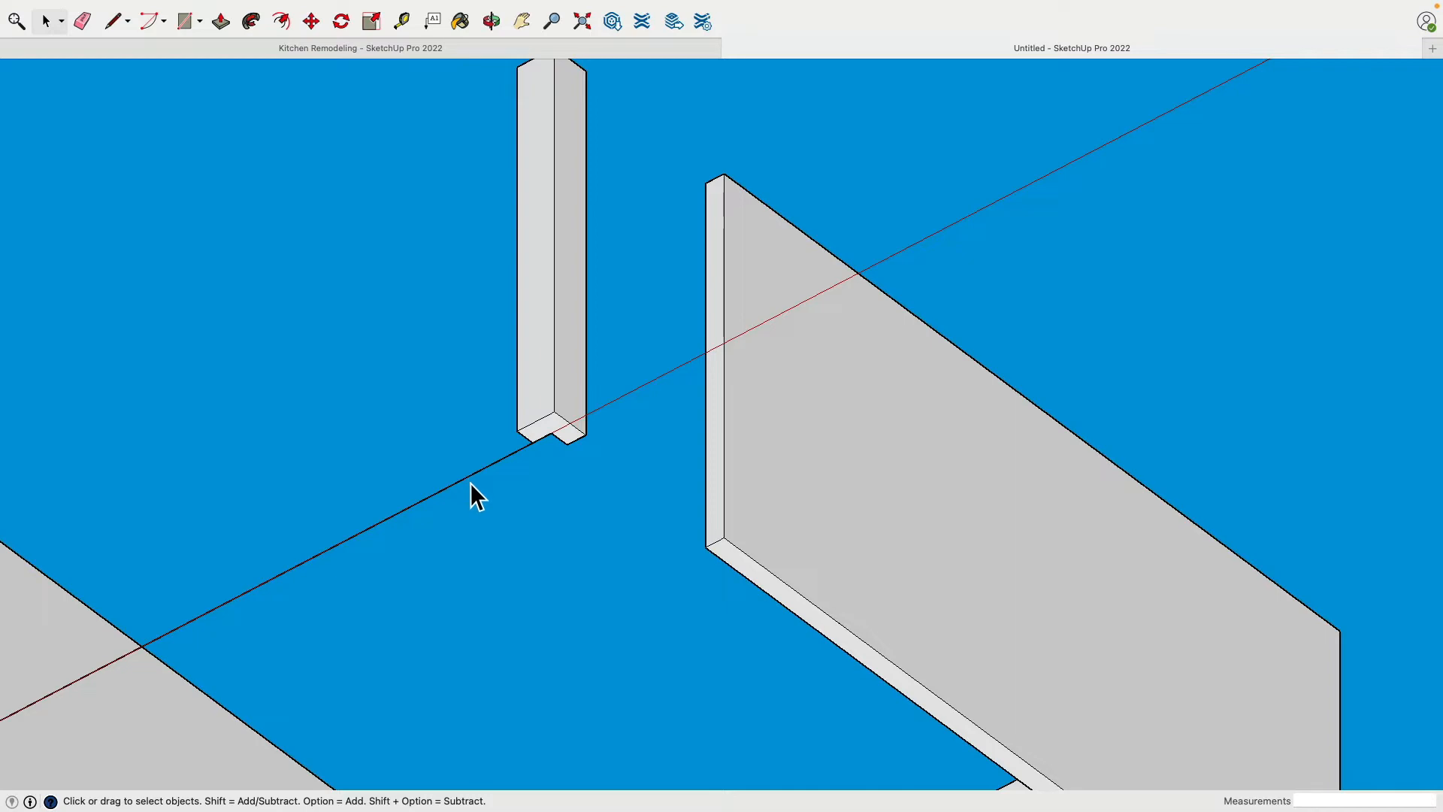
Place a guide 80" above the bottom edge of the corner post's end face
middle_drag(589, 444, 467, 323)
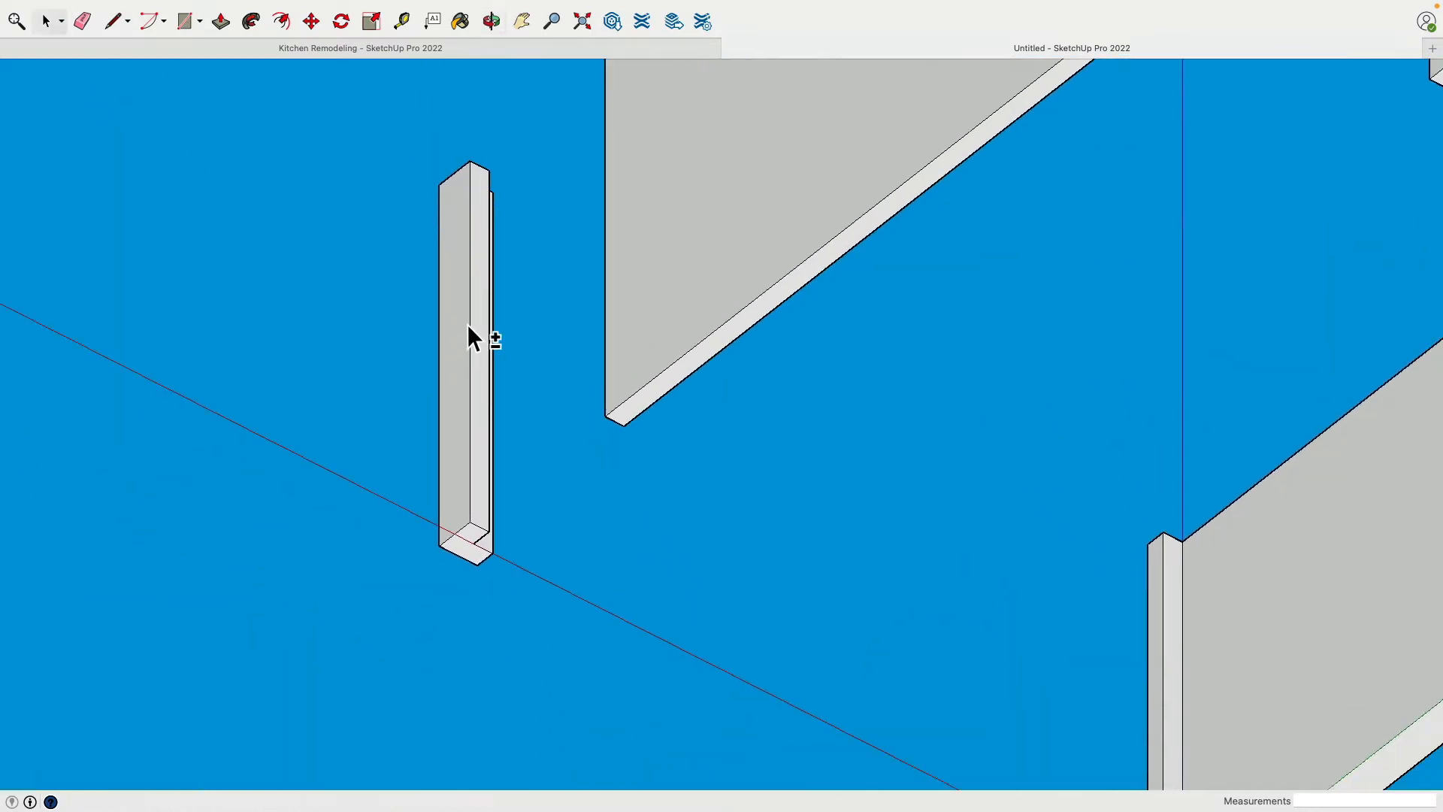
click(404, 26)
scroll(486, 486, up, 3)
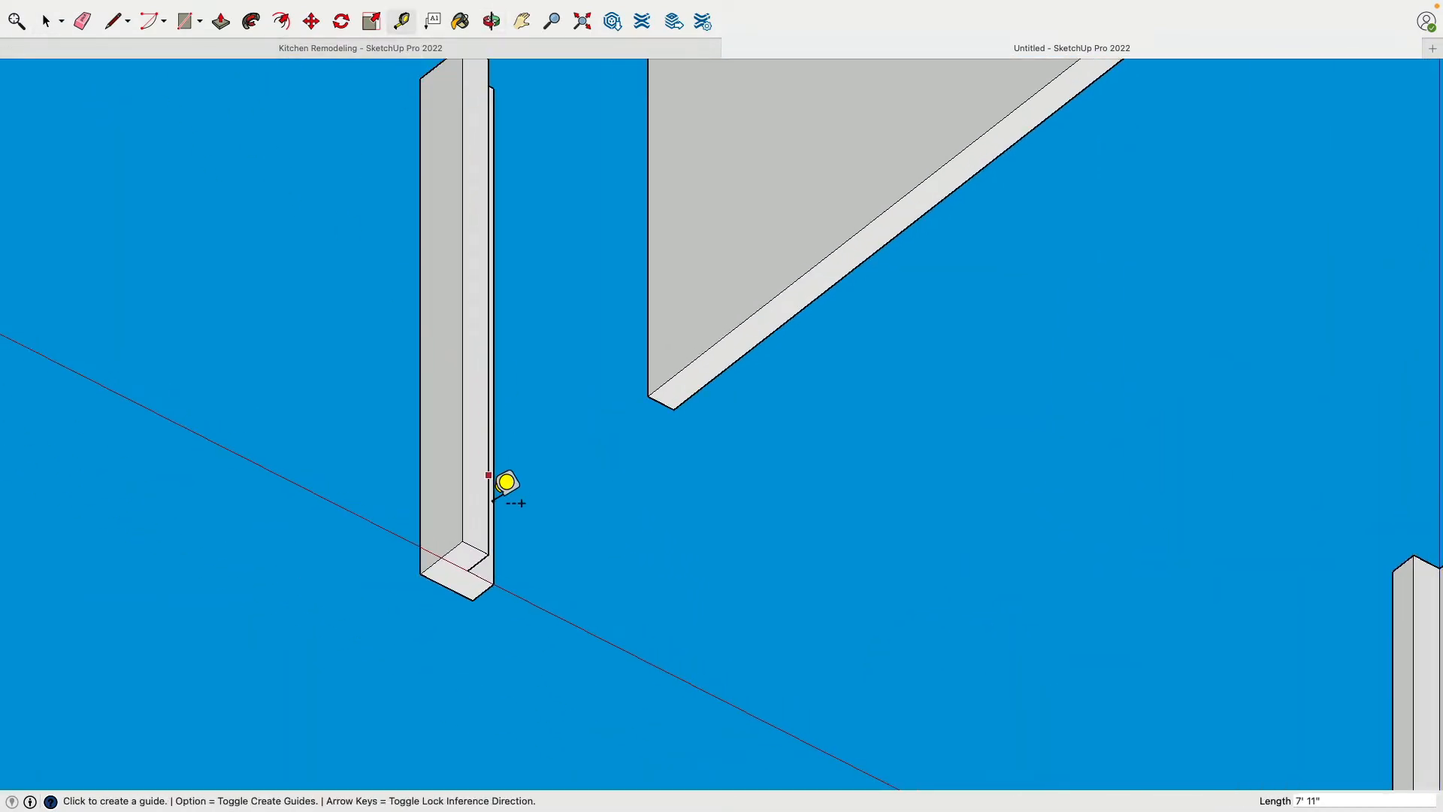
click(473, 555)
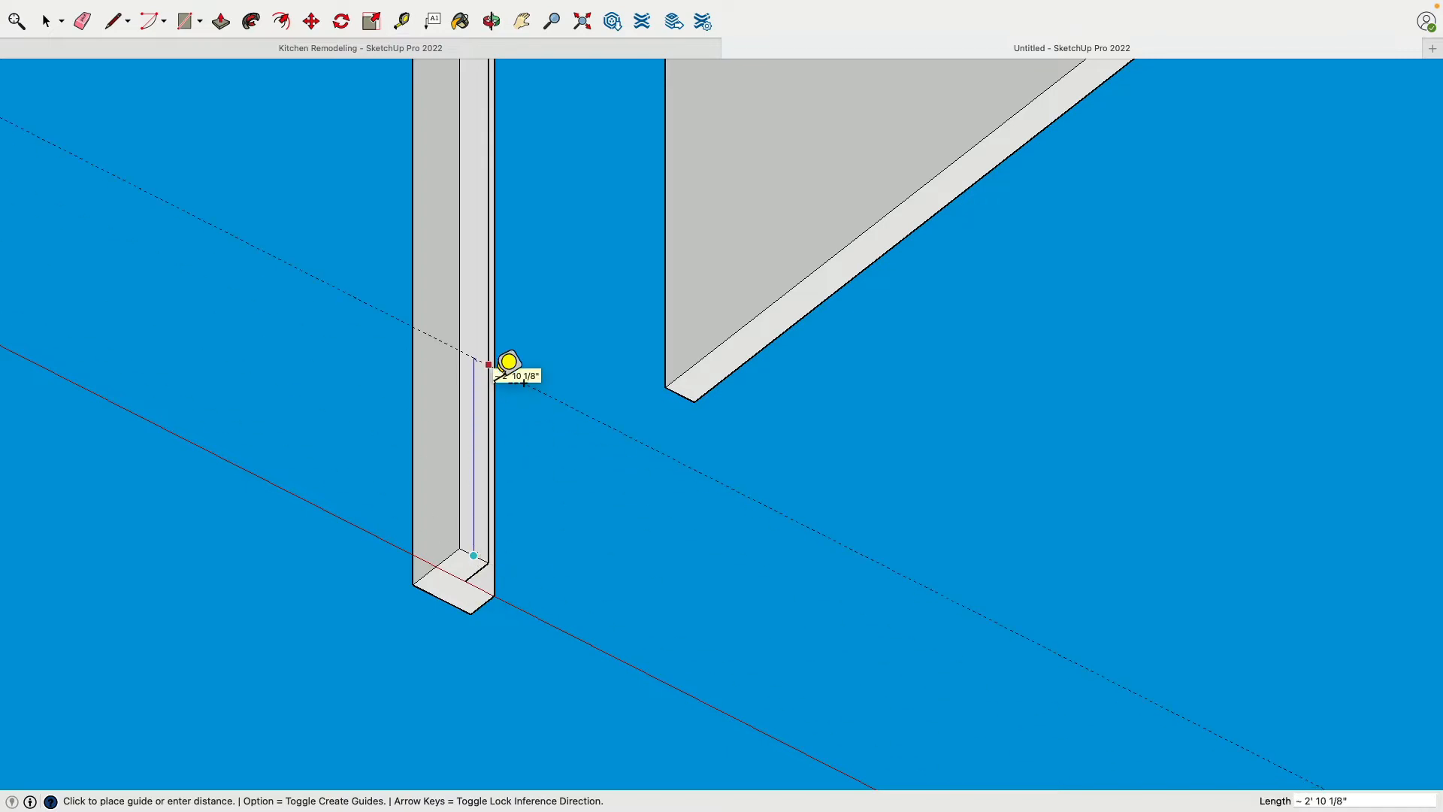
text(80)
key(Return)
Draw a line along the 80" guide across the corner post's end face that looks towards the long side wall
scroll(489, 378, down, 3)
middle_drag(552, 383, 288, 434)
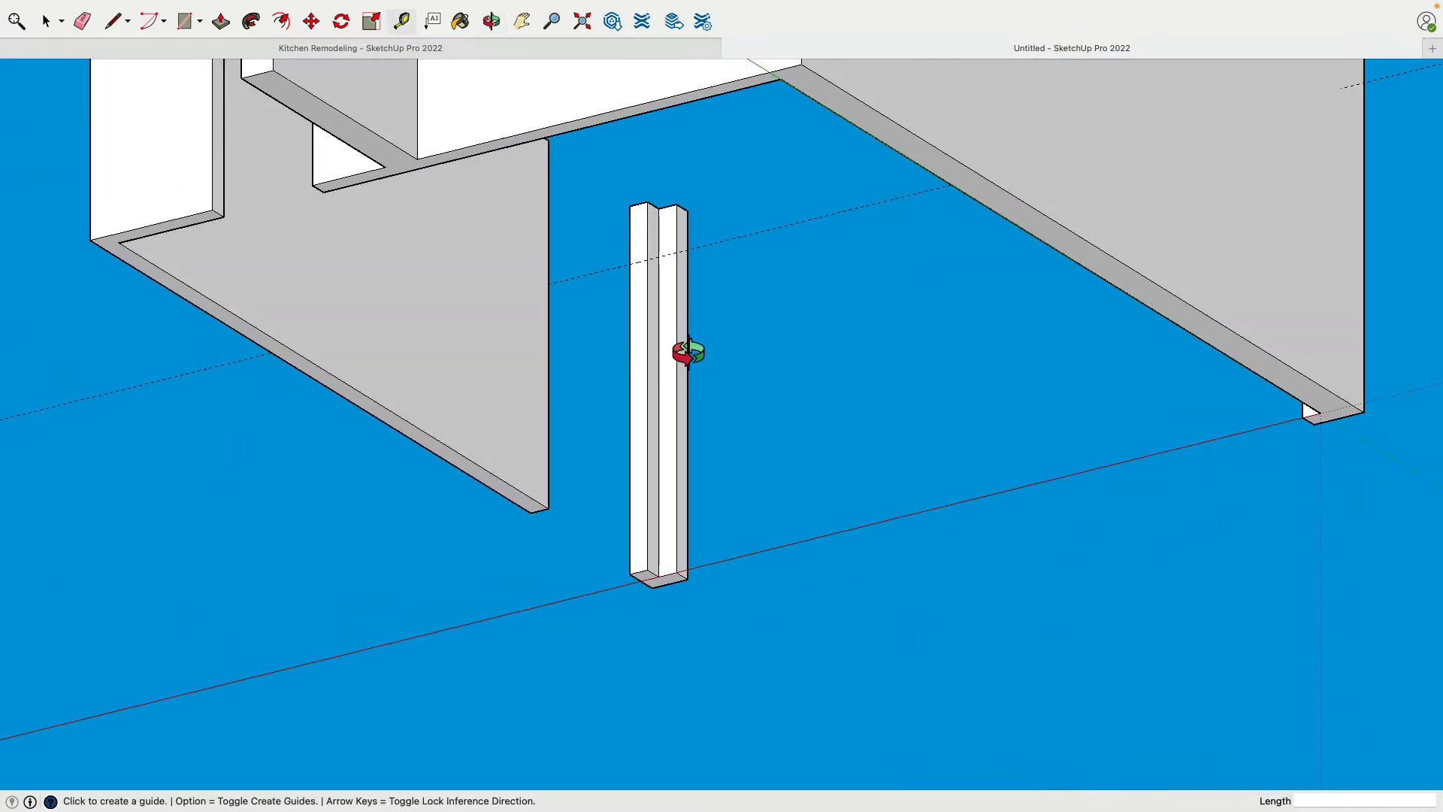
middle_drag(686, 351, 616, 336)
scroll(837, 279, up, 5)
scroll(778, 267, up, 2)
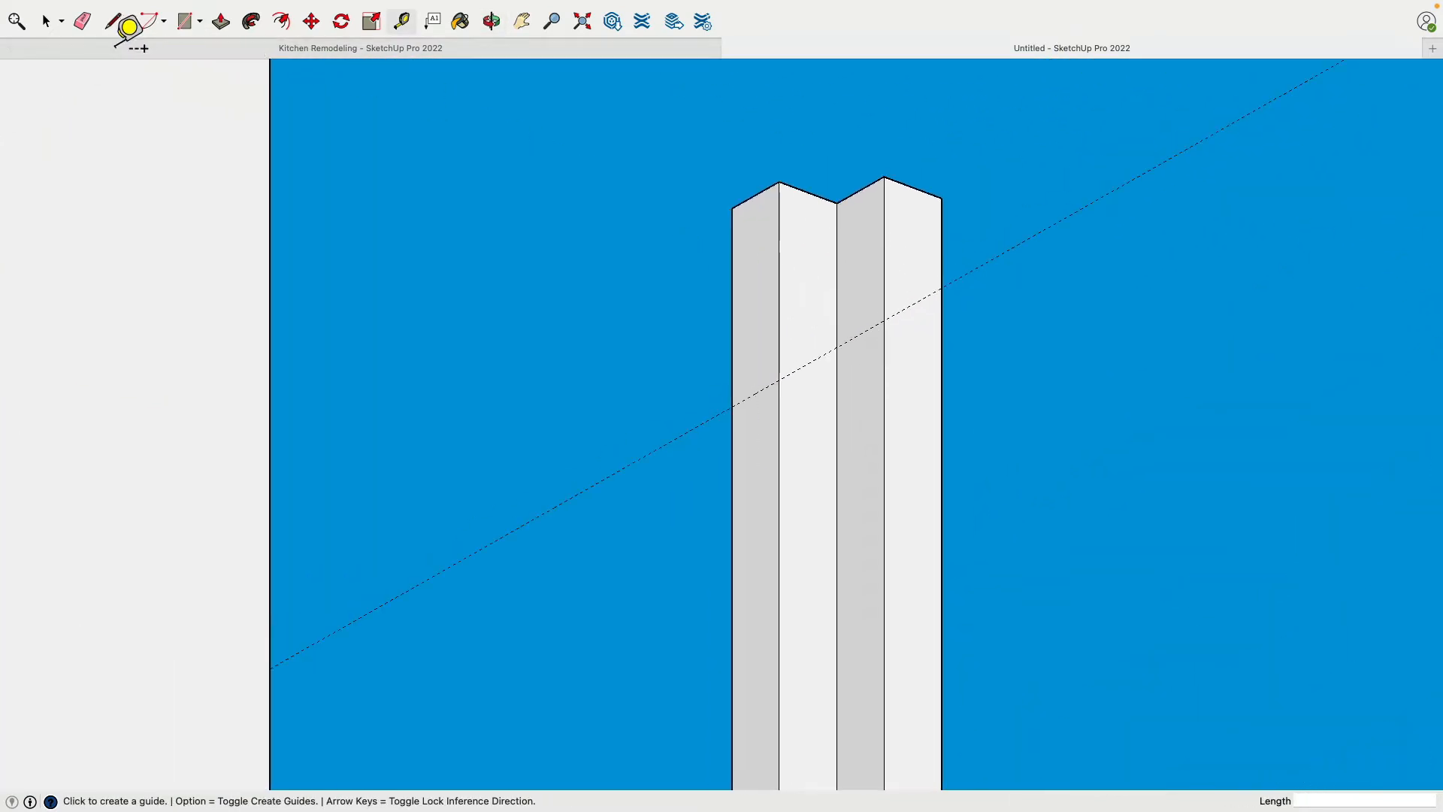
click(113, 21)
scroll(662, 345, up, 3)
click(872, 411)
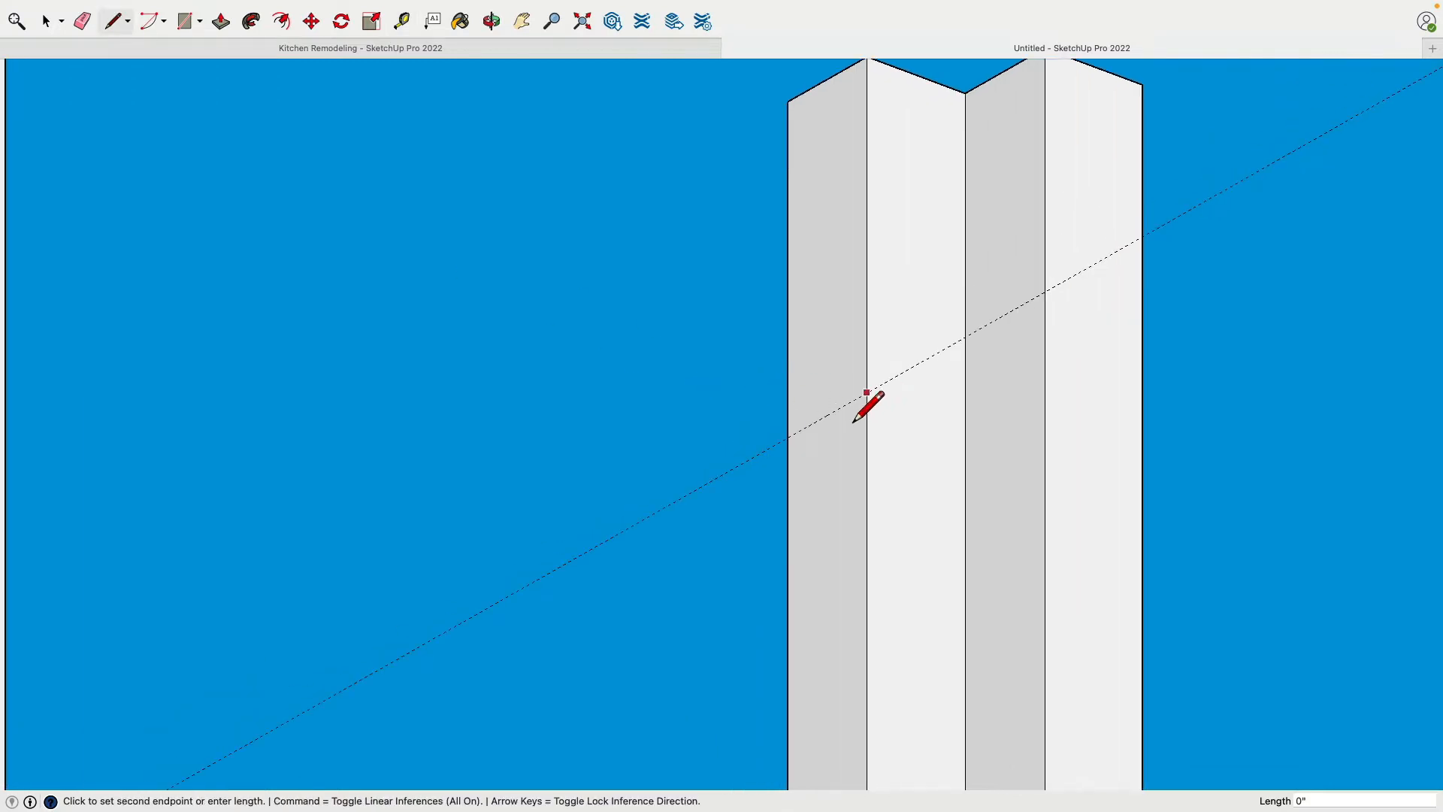
click(792, 445)
Place two guides 1' 3" below the top edges of the corner post's inner faces, carrying the header height around the post
scroll(794, 443, down, 4)
middle_drag(886, 410, 855, 367)
click(403, 21)
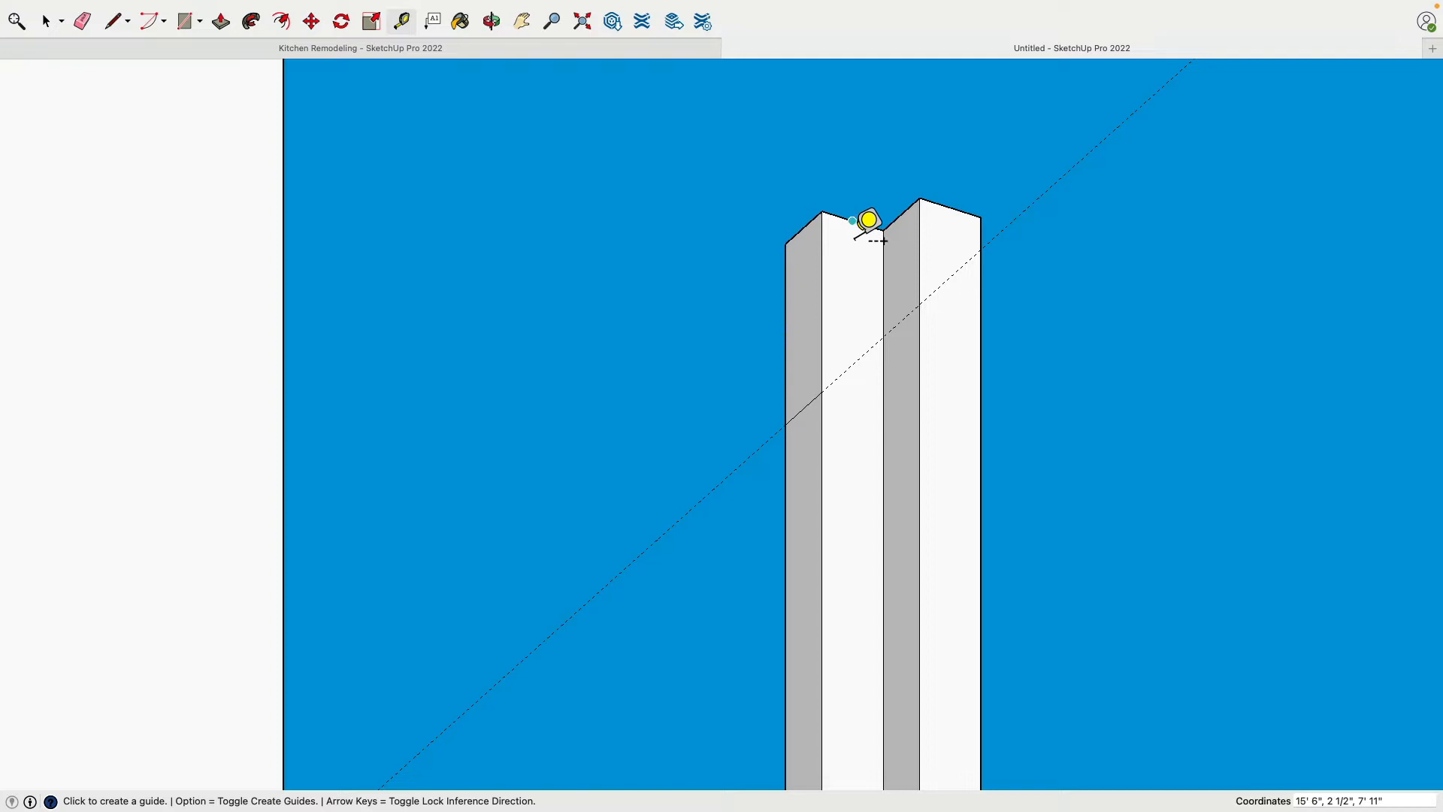
click(868, 224)
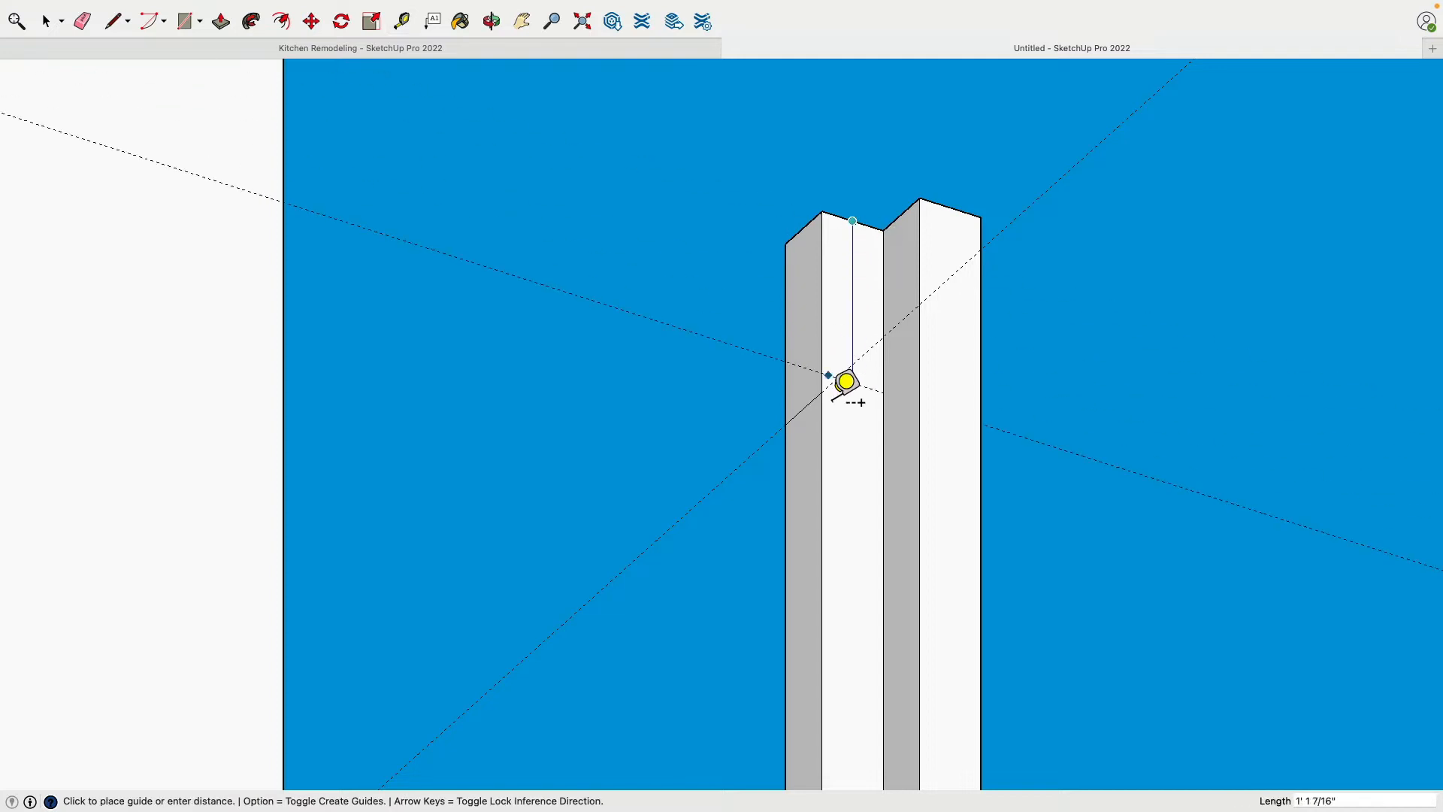
click(901, 214)
click(900, 402)
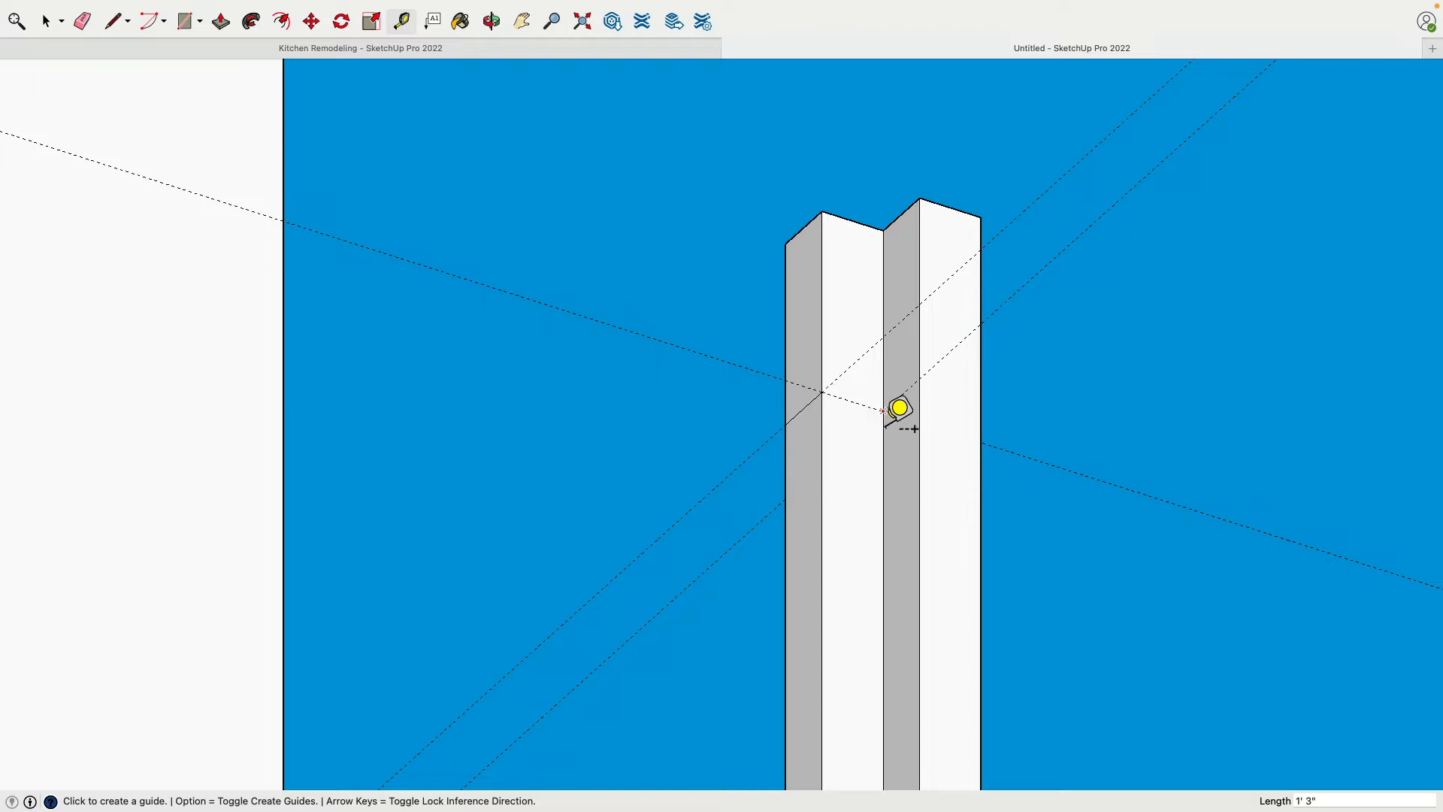
Draw a line across the corner post's other end face at the height of the guide
scroll(783, 402, down, 5)
mouse_move(782, 400)
middle_down()
mouse_move(976, 399)
mouse_move(774, 397)
middle_up()
click(113, 21)
scroll(774, 399, up, 3)
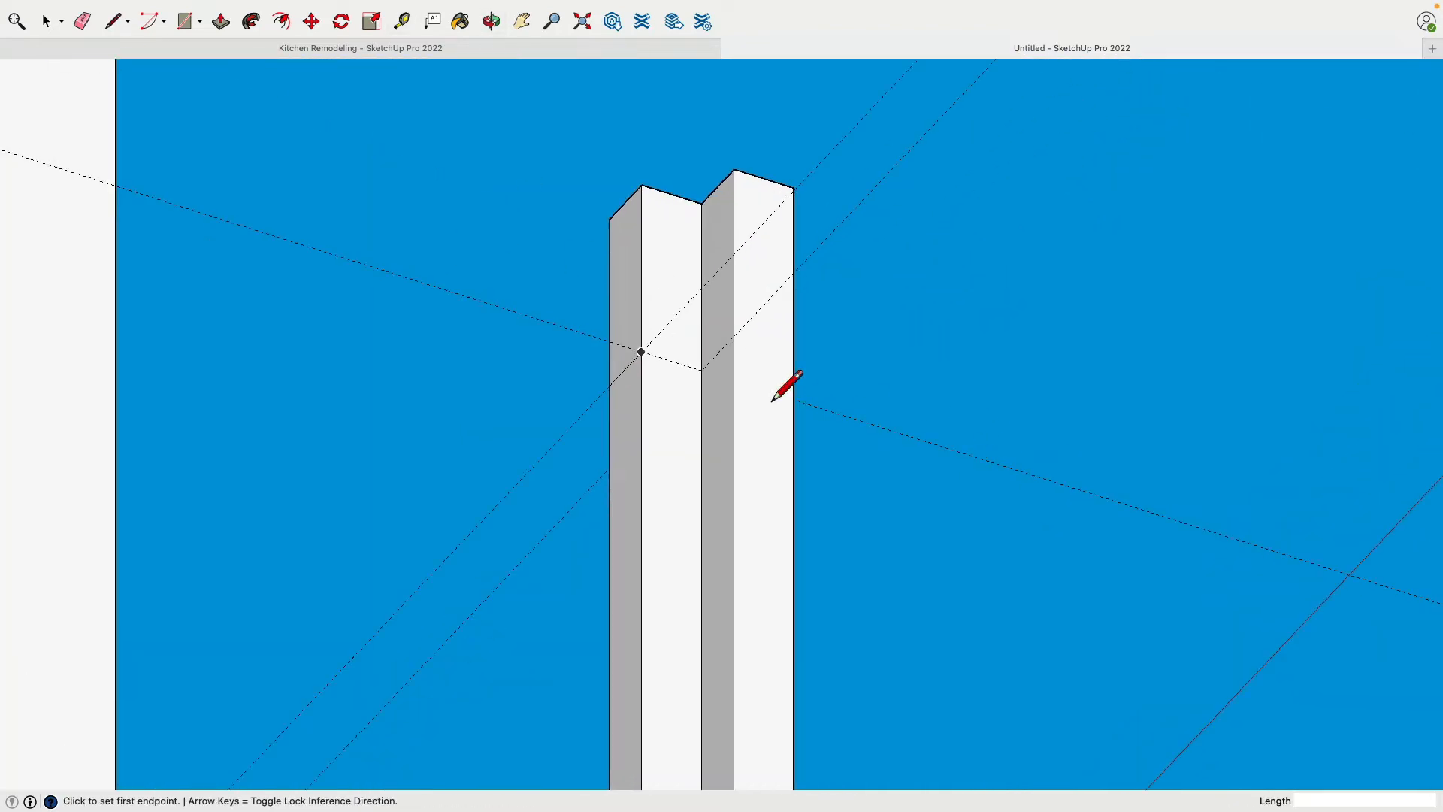
click(735, 337)
click(793, 352)
Erase the three guides crossing the corner post
scroll(825, 378, down, 2)
middle_drag(825, 382, 798, 381)
click(83, 22)
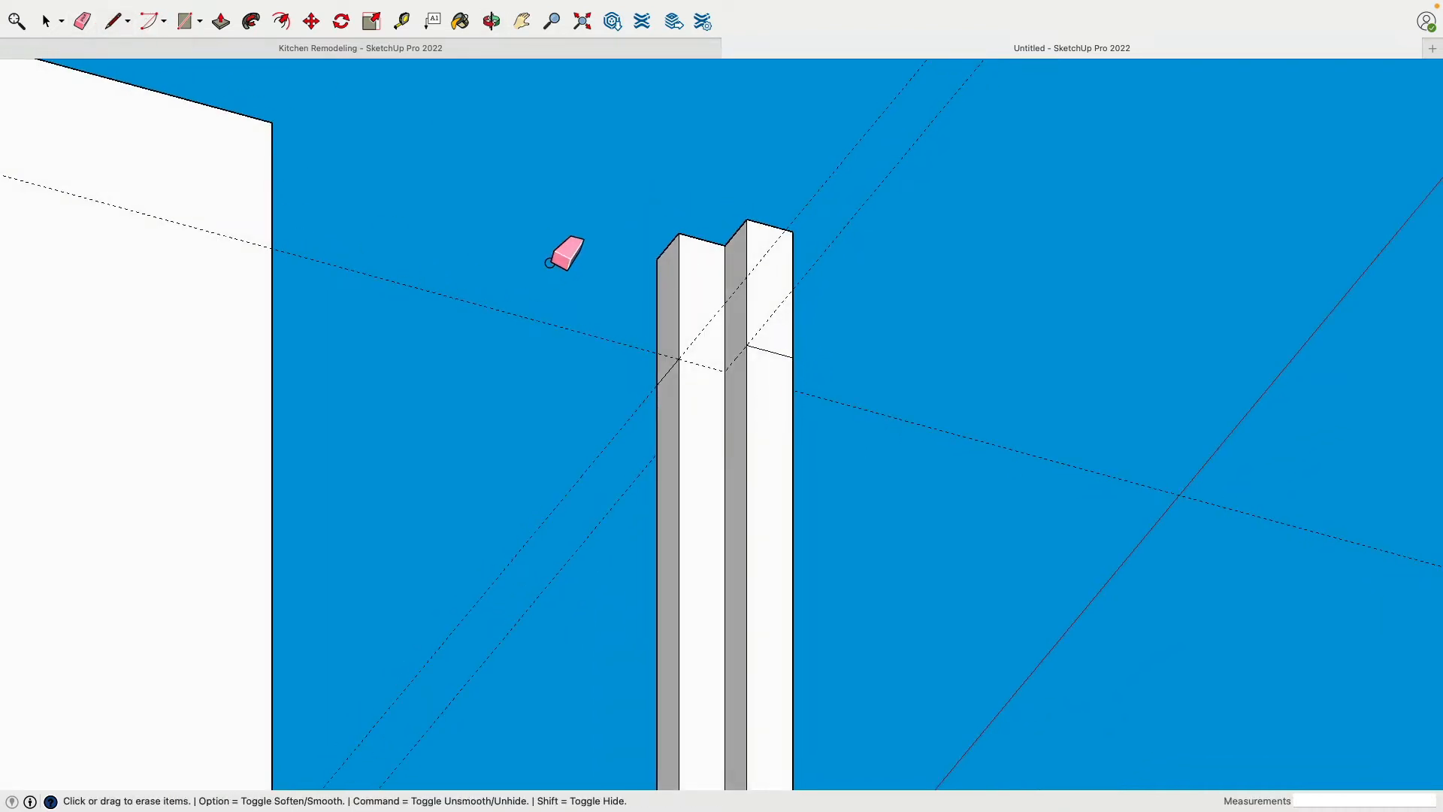
drag(618, 573, 762, 402)
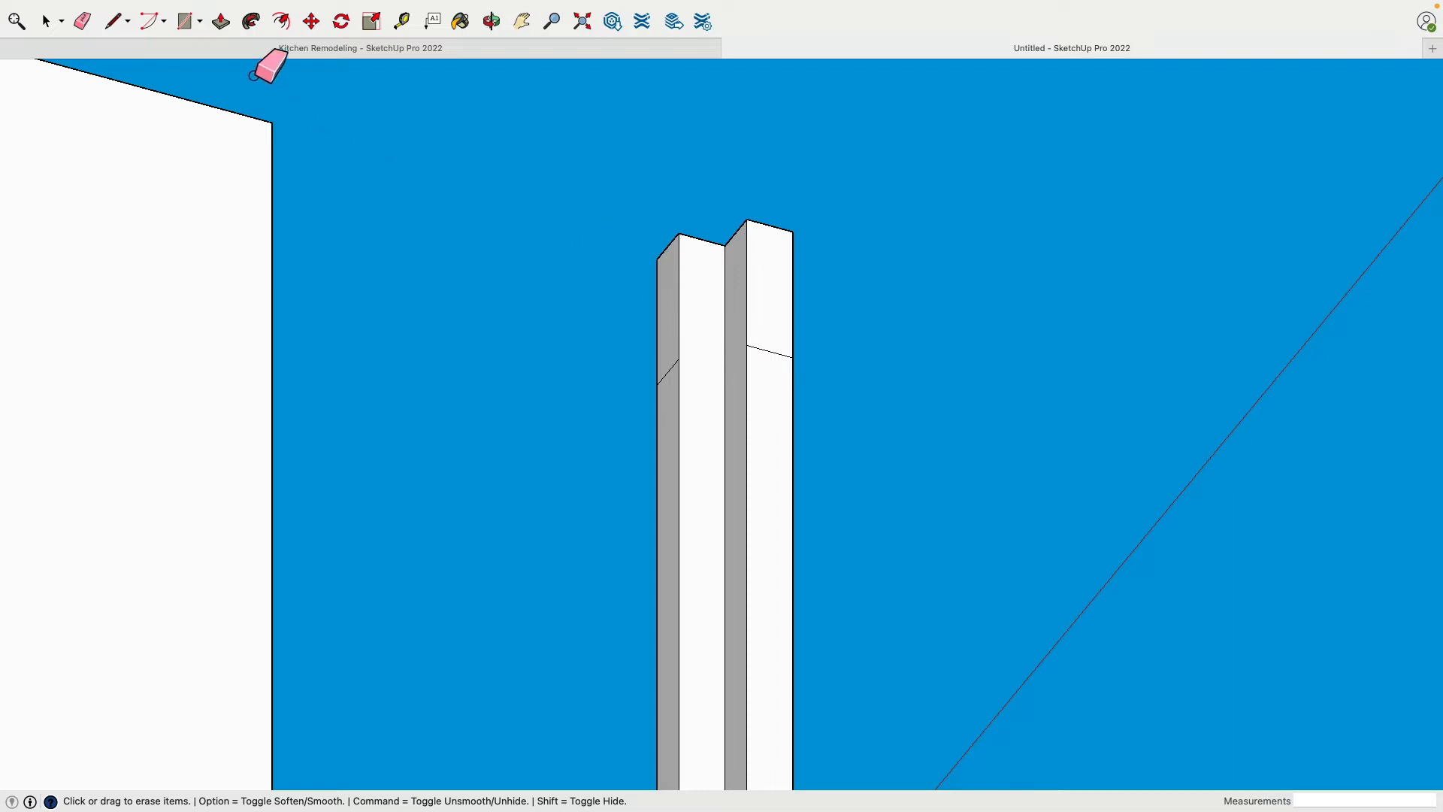
Push/Pull the corner post's upper end faces 3' 8" to the side wall and 14' 8" to the opposite wall to form headers
click(220, 21)
click(671, 316)
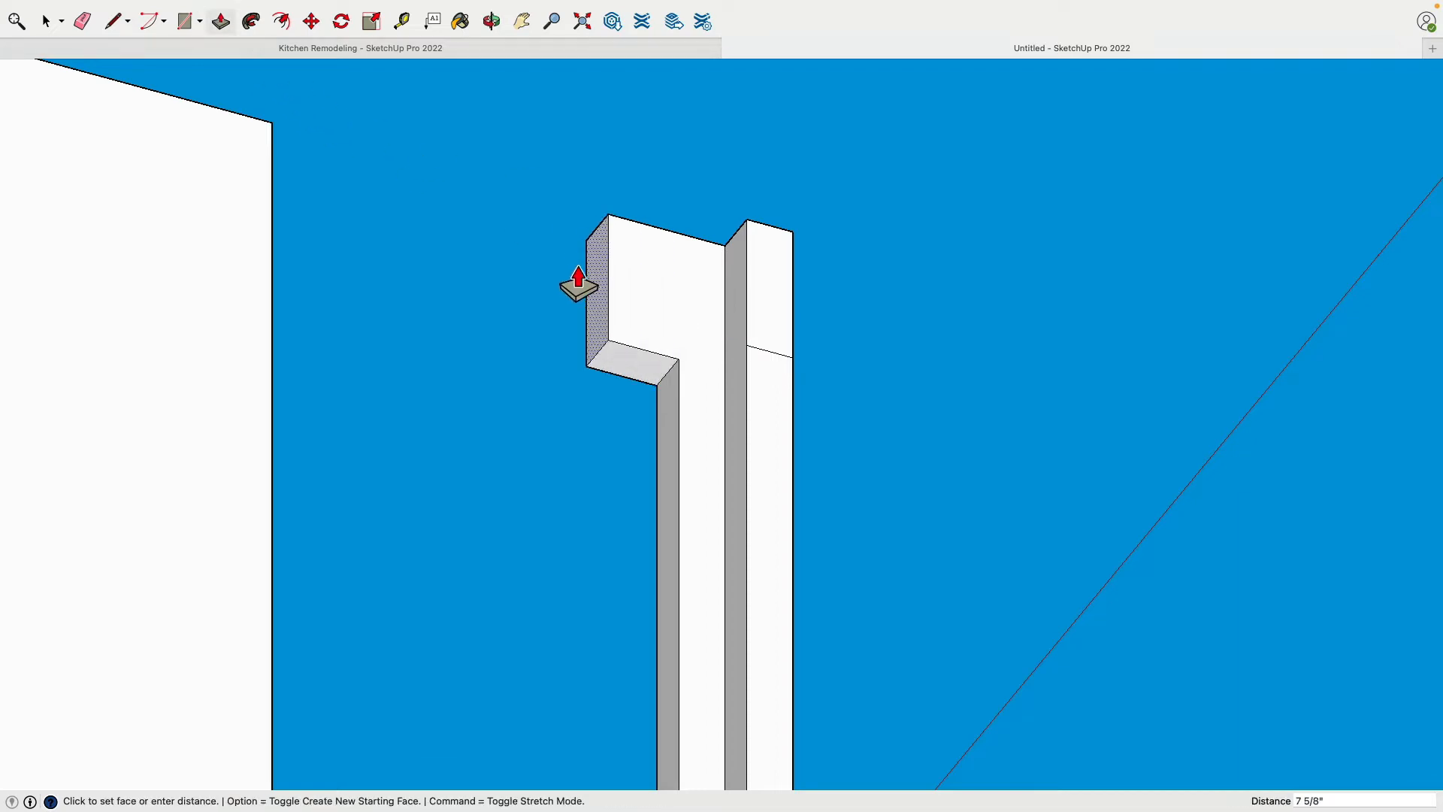
click(279, 131)
scroll(707, 322, down, 5)
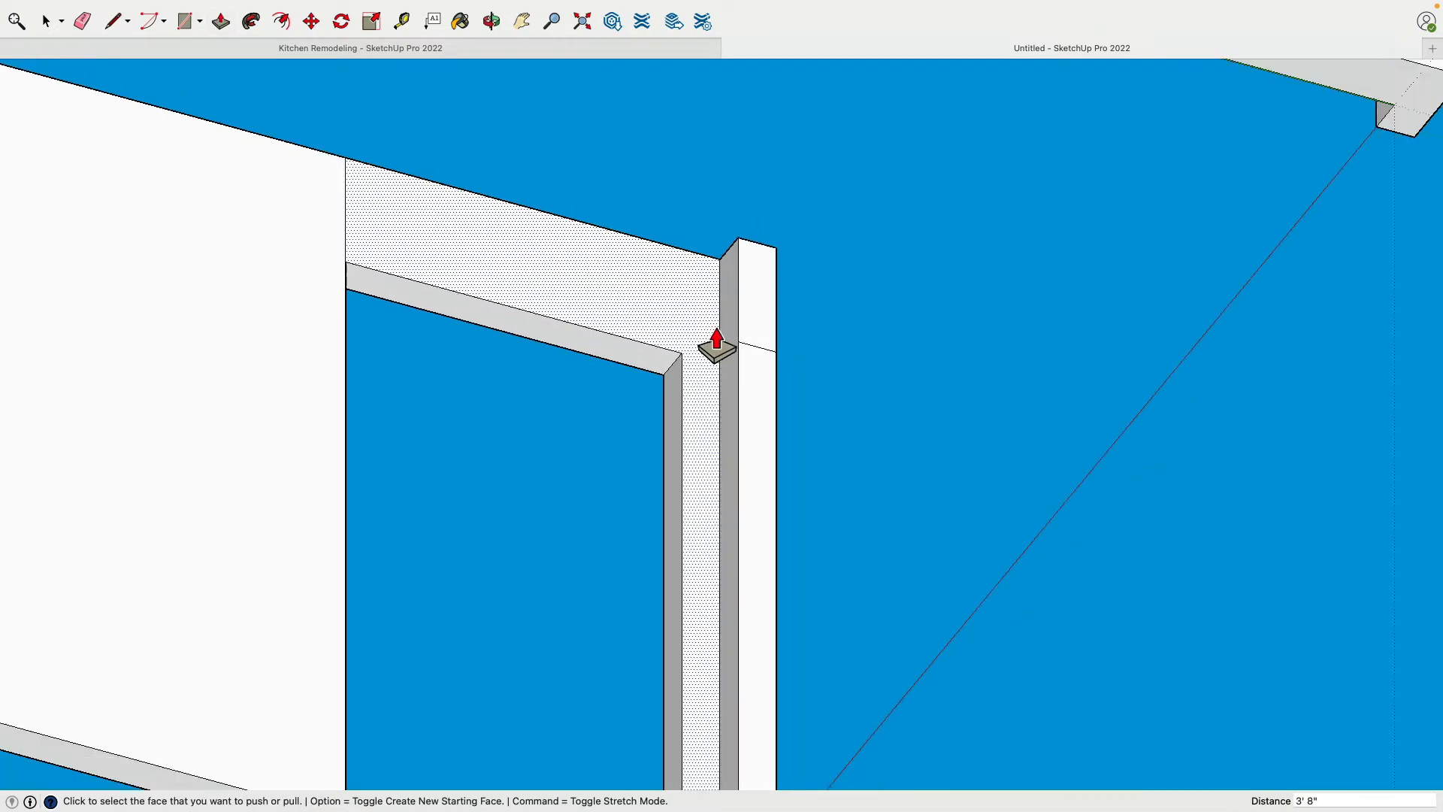
click(750, 304)
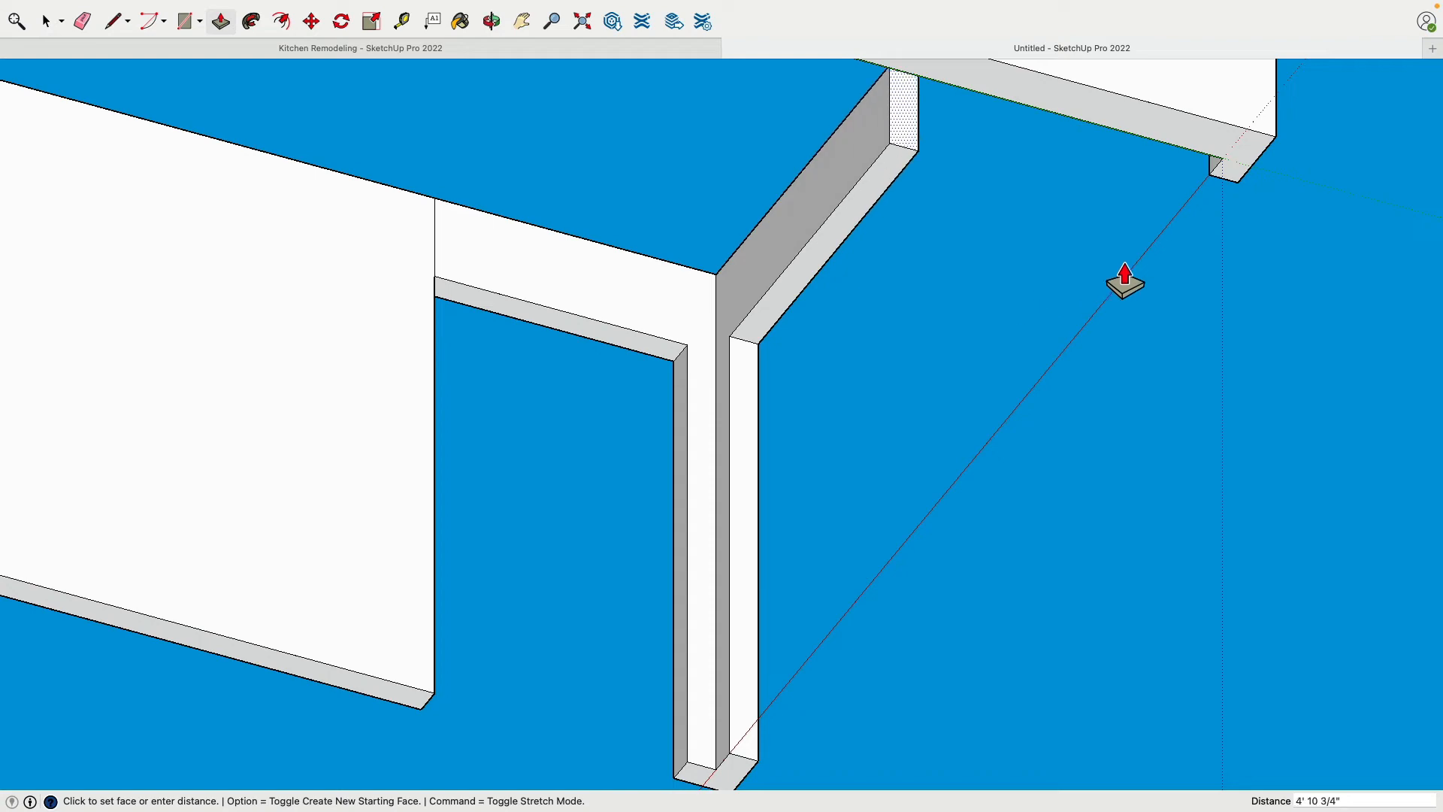
click(1238, 201)
scroll(925, 354, down, 1)
Erase the seam lines where the new headers meet the adjoining walls, on the outside, top and inside
click(84, 22)
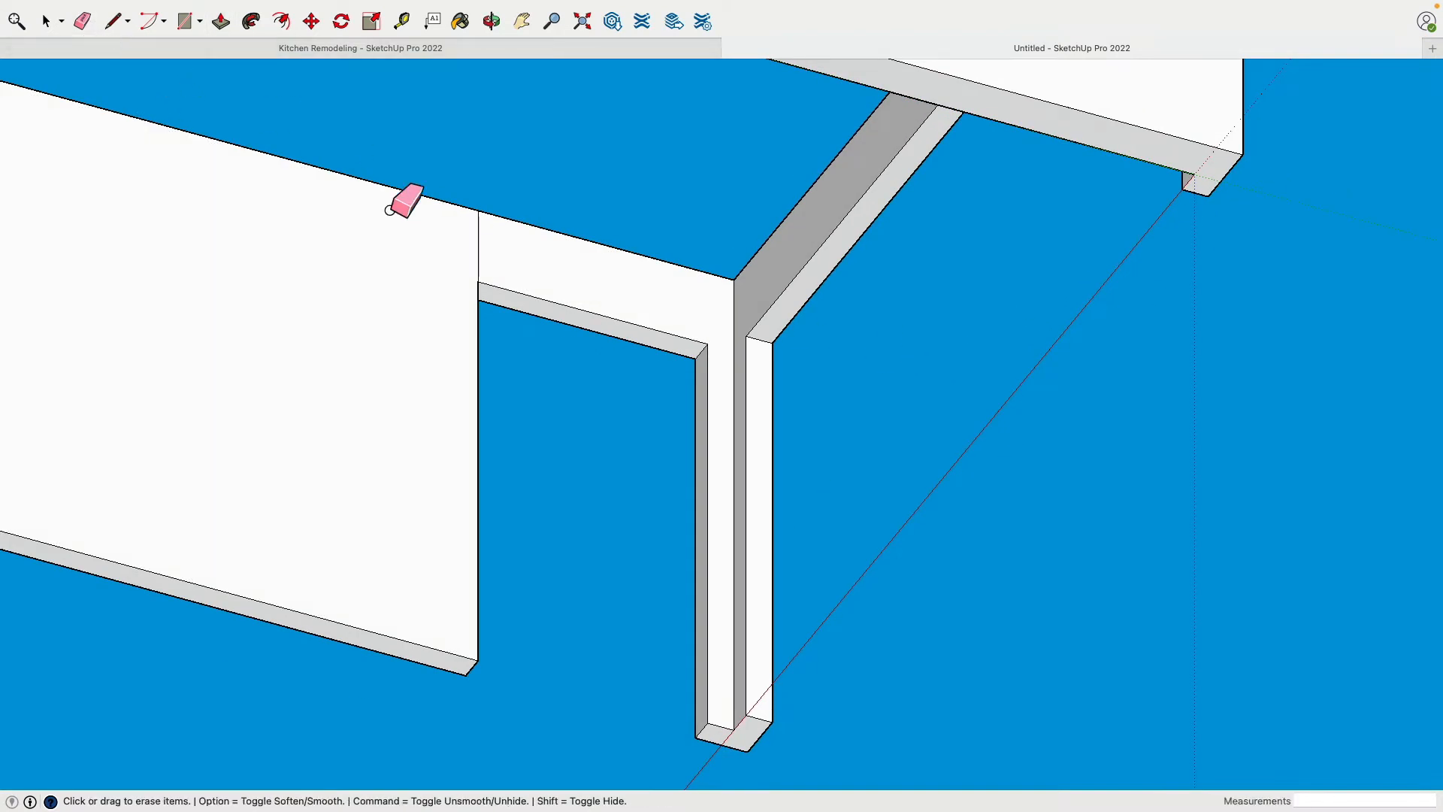
middle_drag(828, 335, 602, 348)
scroll(258, 325, up, 5)
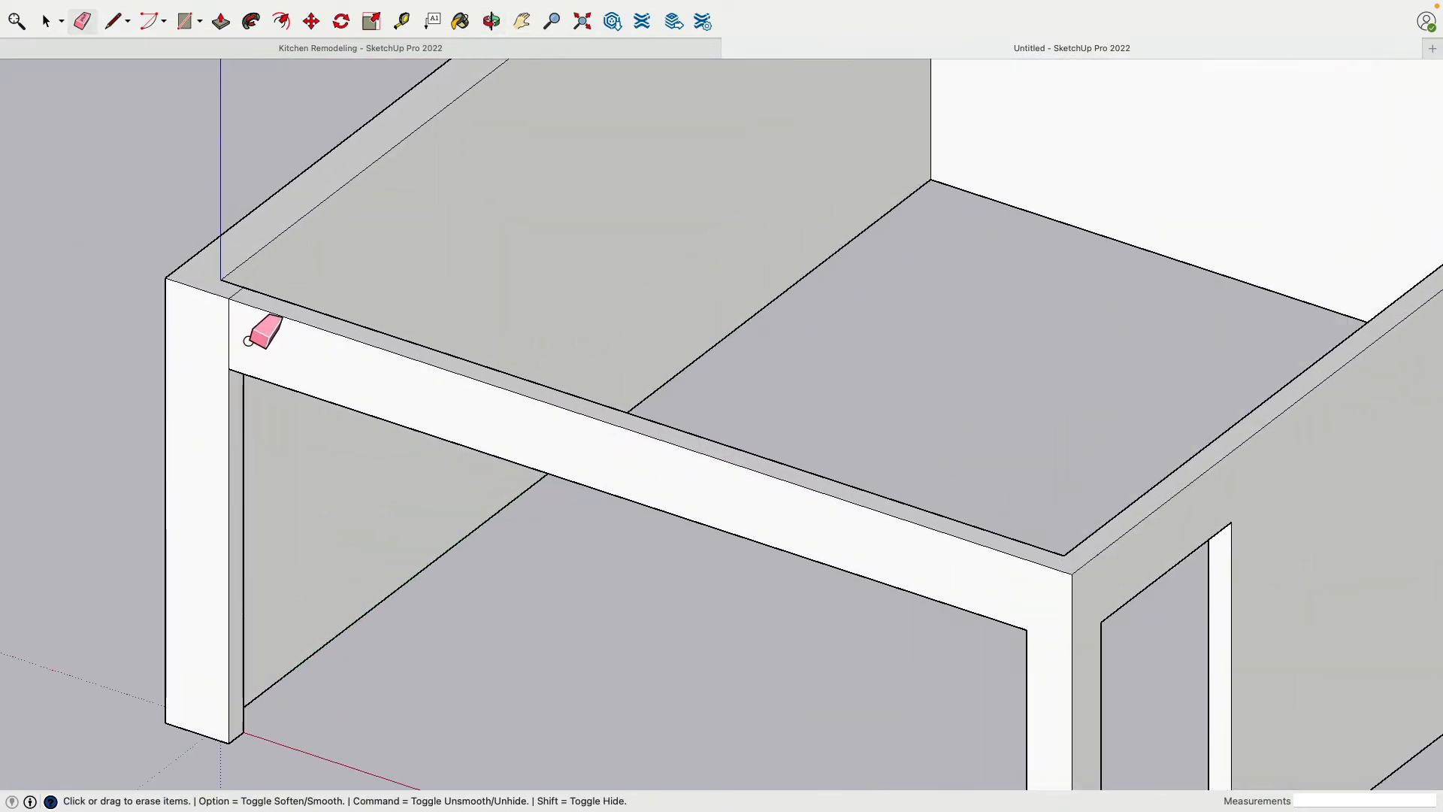
click(229, 327)
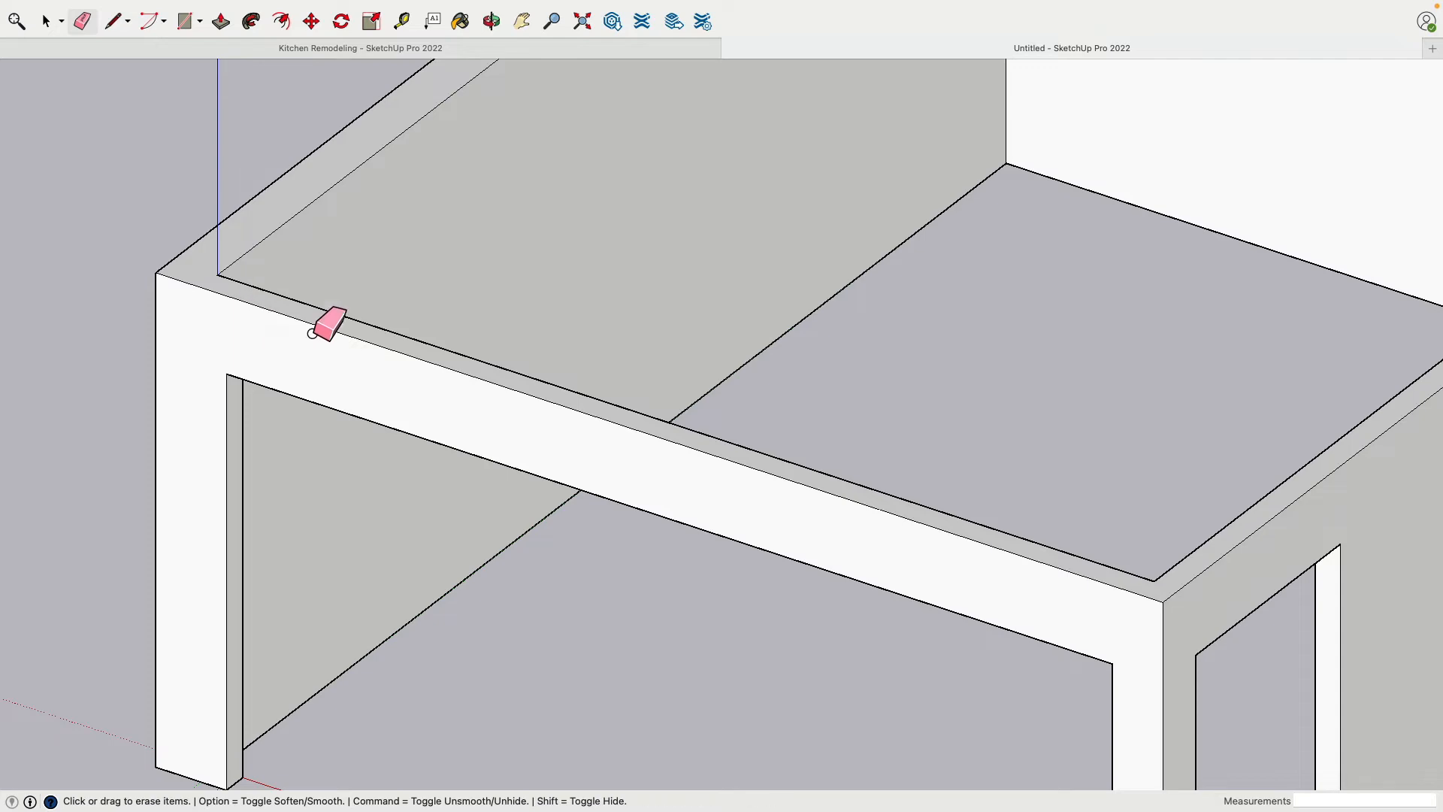
middle_drag(519, 326, 258, 331)
mouse_move(766, 169)
middle_down()
mouse_move(692, 171)
mouse_move(639, 331)
middle_up()
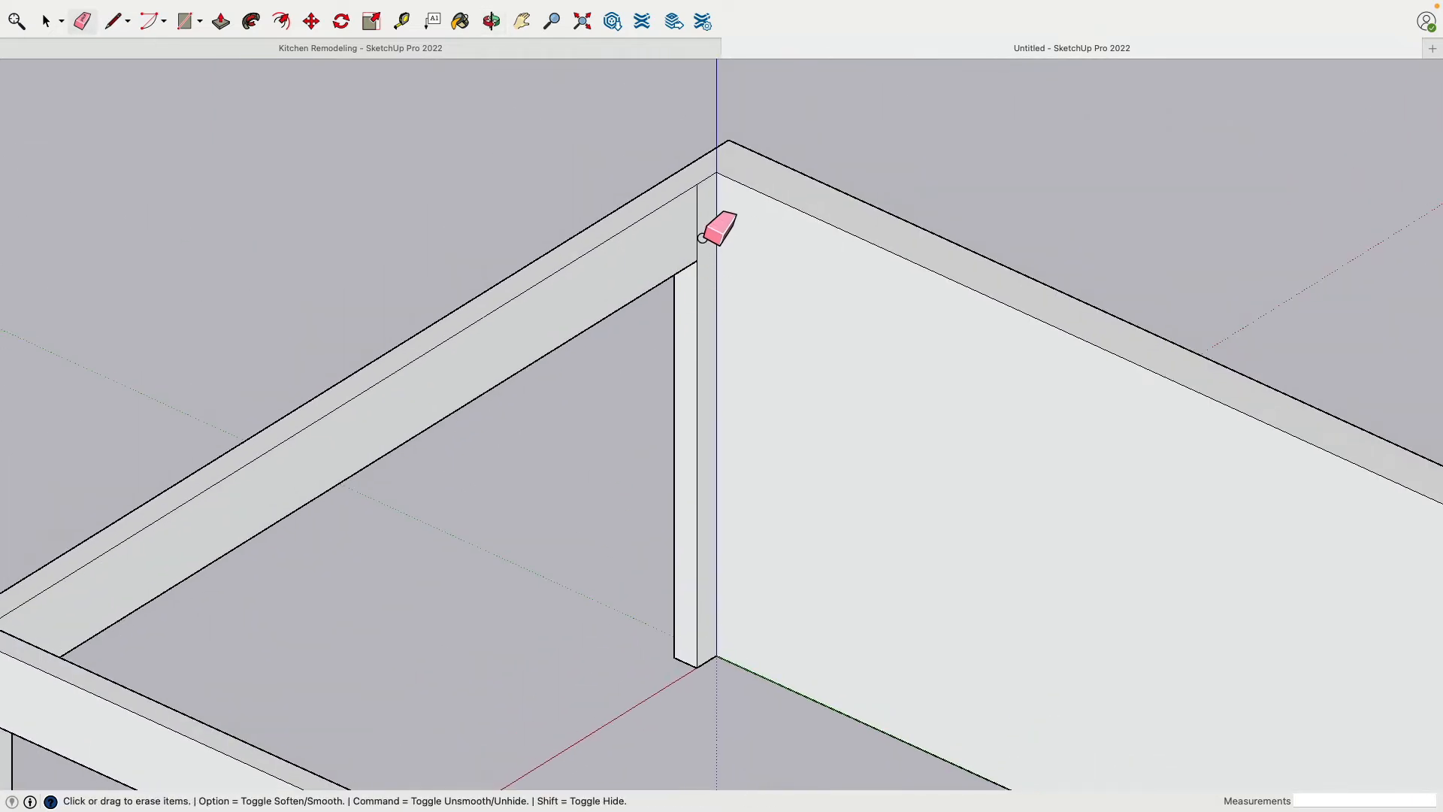
scroll(706, 256, down, 3)
middle_drag(714, 280, 1110, 500)
Examine the room's openings and the corner post between the two new headers from several angles
mouse_move(1022, 460)
middle_down()
mouse_move(1142, 455)
mouse_move(887, 413)
middle_up()
scroll(1139, 457, down, 3)
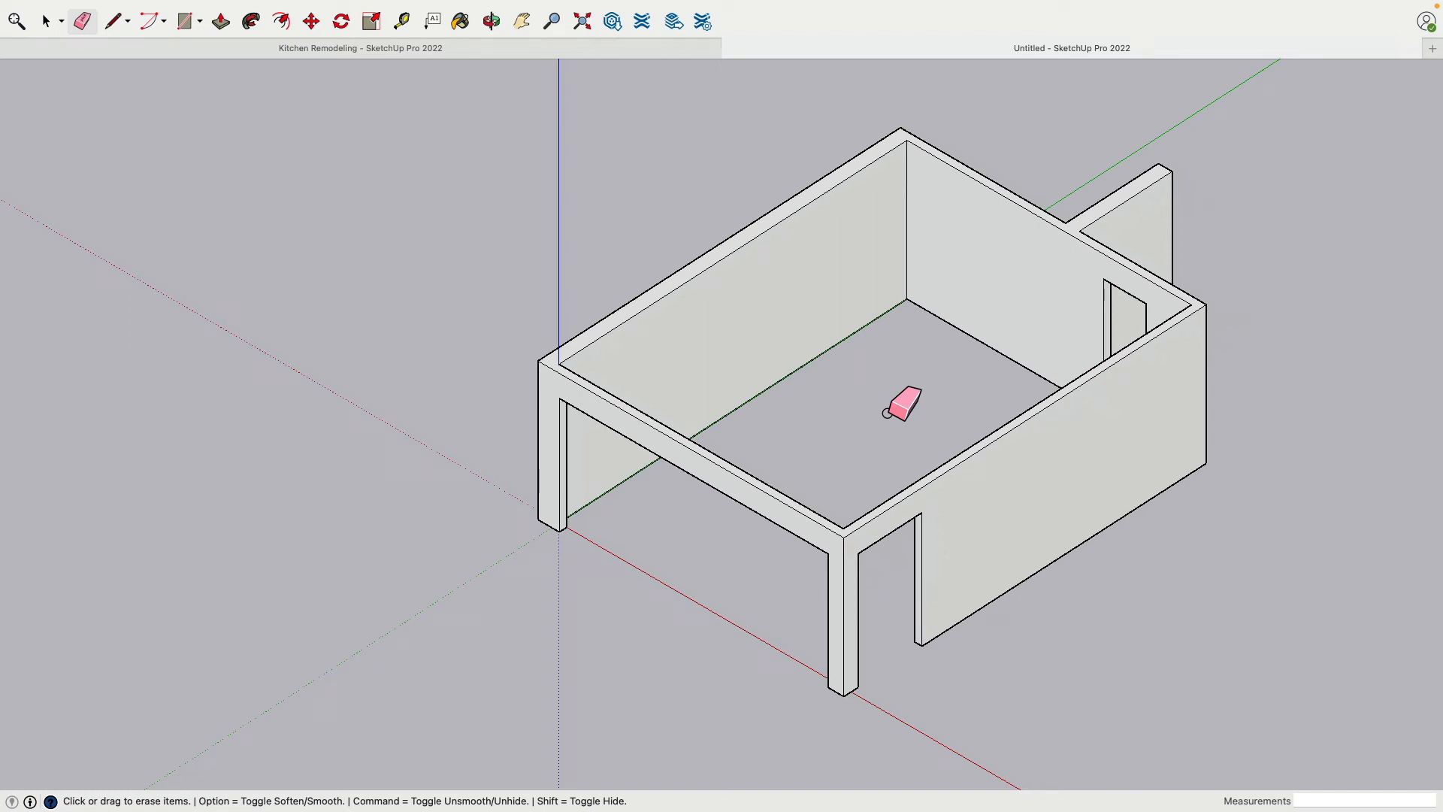
shift+middle_drag(909, 407, 741, 307)
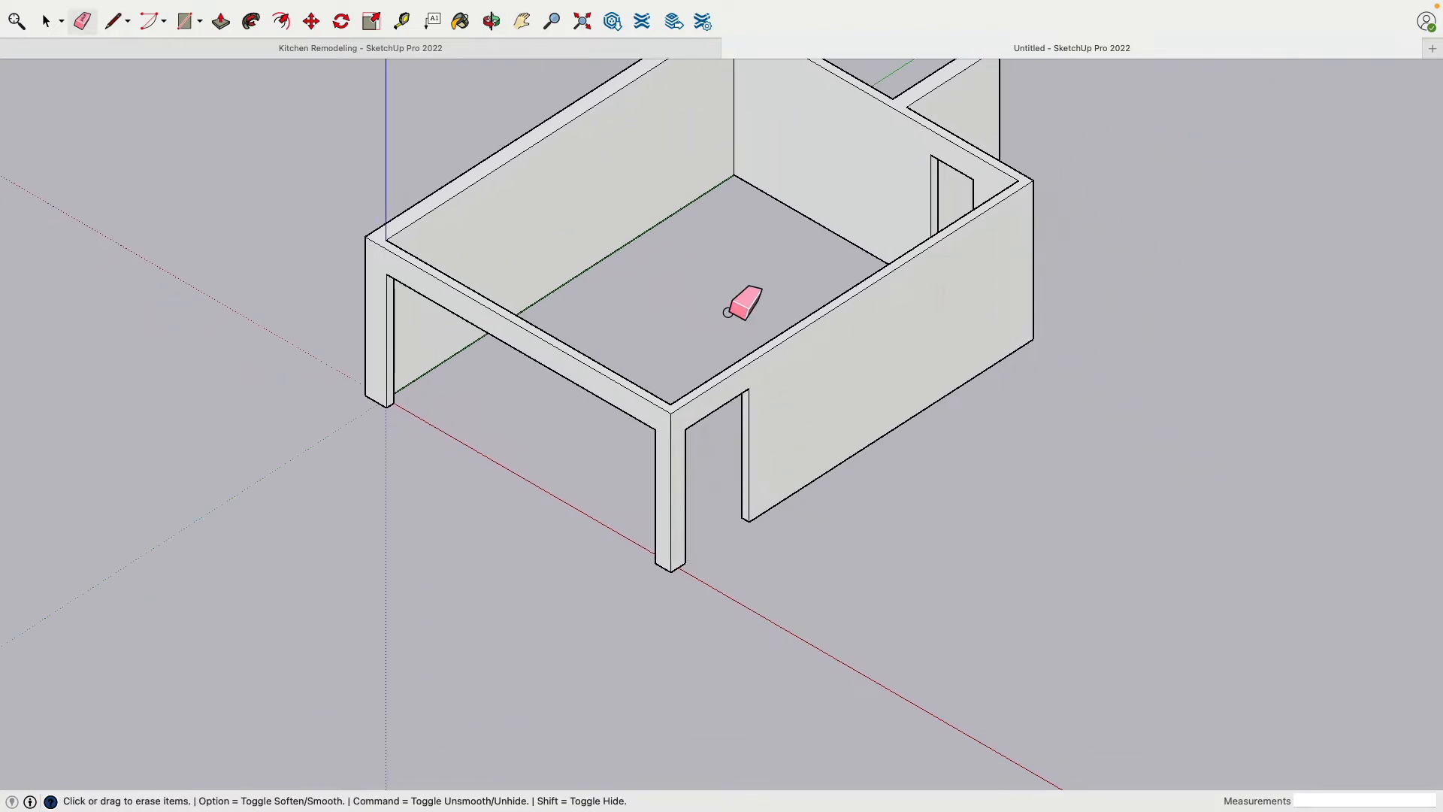
scroll(710, 534, up, 3)
scroll(693, 539, up, 3)
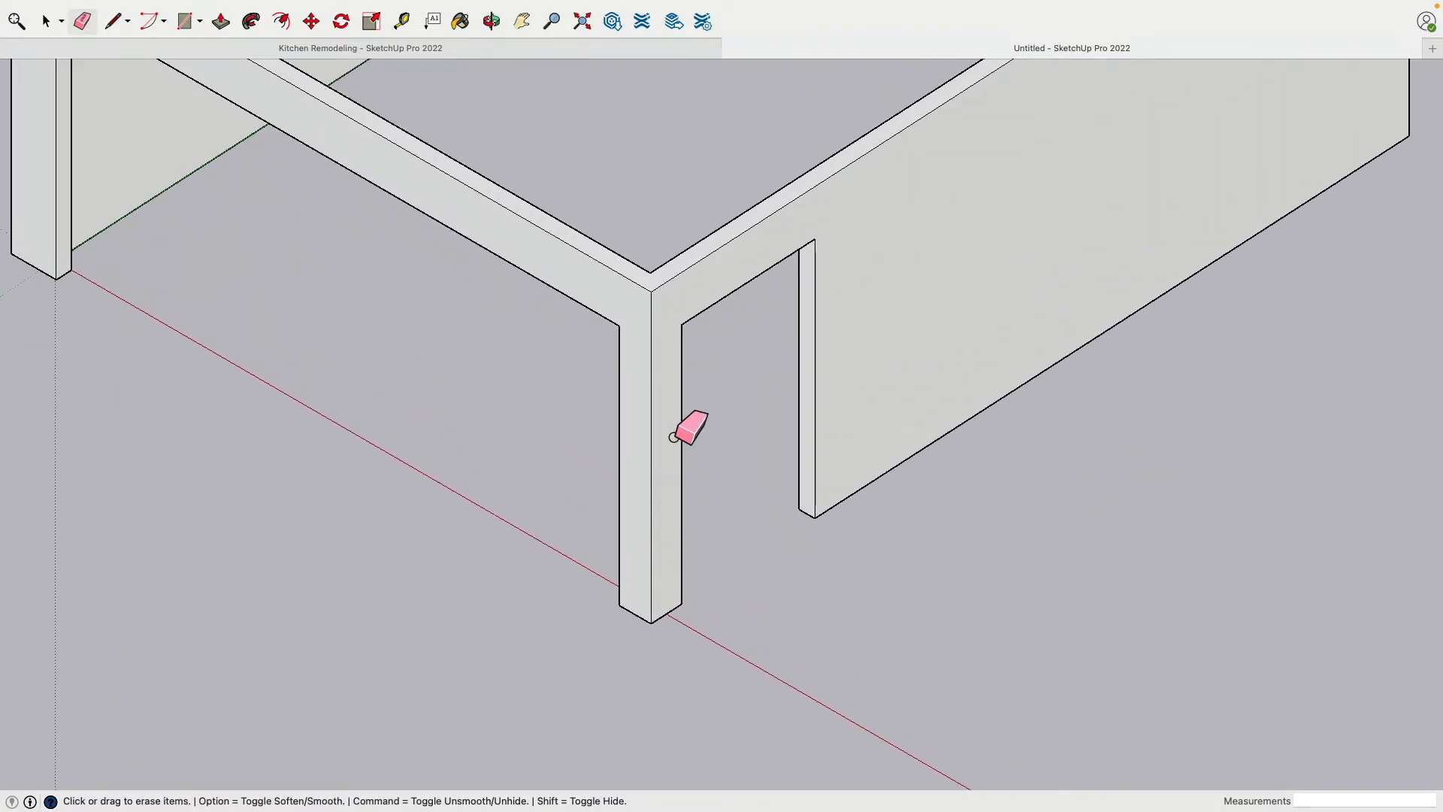
scroll(673, 435, down, 3)
mouse_move(559, 316)
middle_down()
mouse_move(729, 376)
mouse_move(1260, 373)
mouse_move(1004, 351)
mouse_move(125, 376)
mouse_move(134, 365)
mouse_move(363, 451)
mouse_move(235, 615)
mouse_move(483, 428)
middle_up()
scroll(516, 436, up, 2)
scroll(516, 436, up, 1)
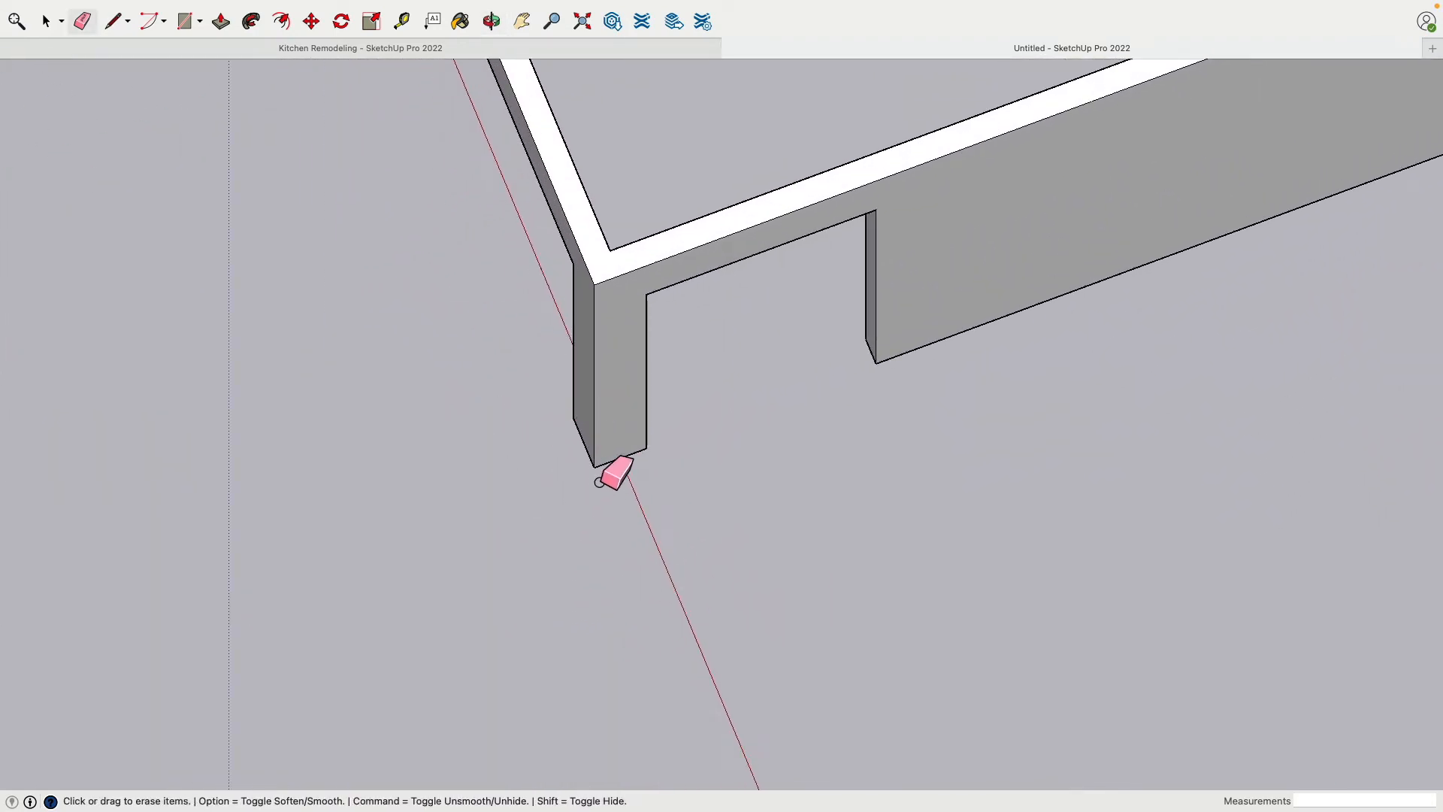
Draw a 5' line along the green axis outward from the corner post's outer bottom corner
click(116, 23)
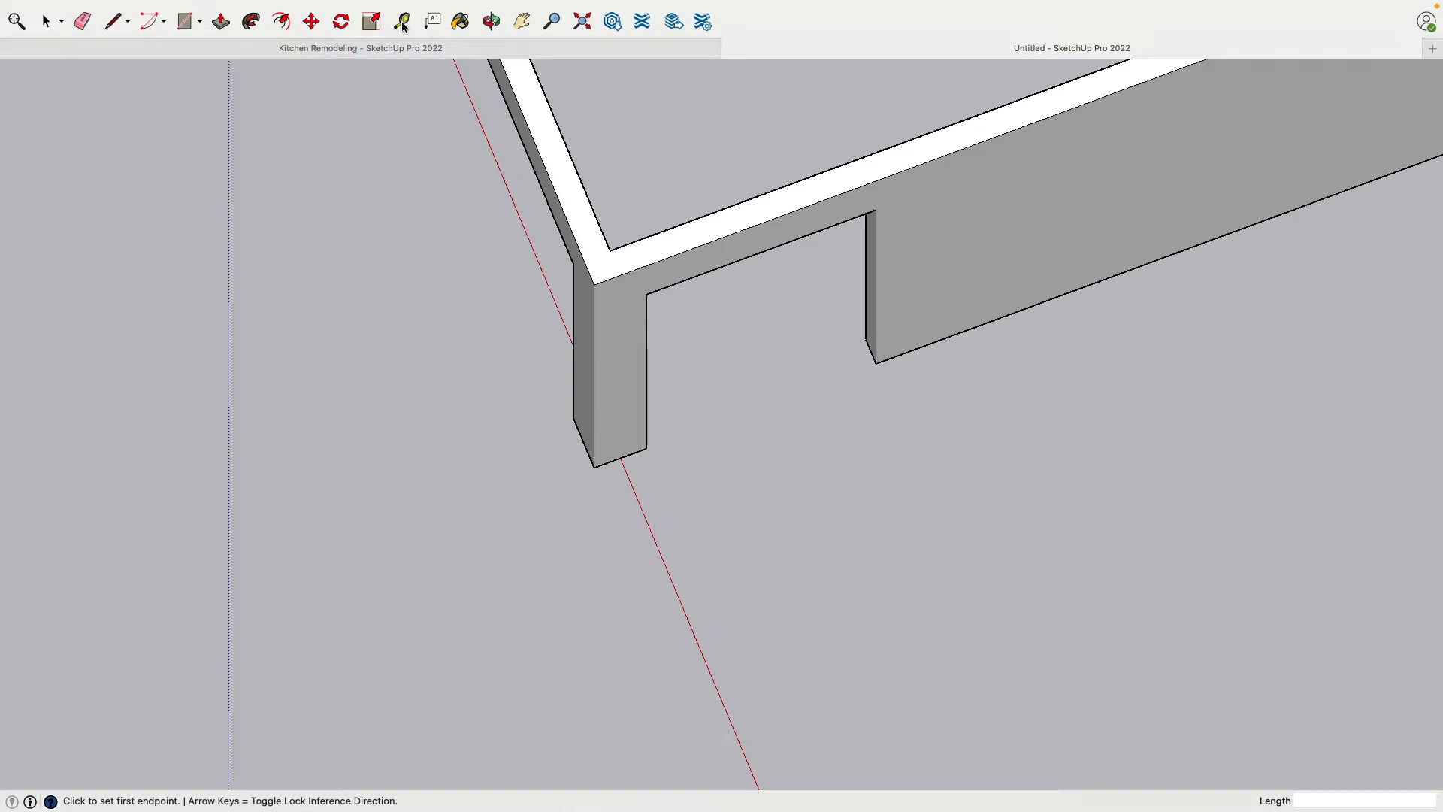
click(595, 484)
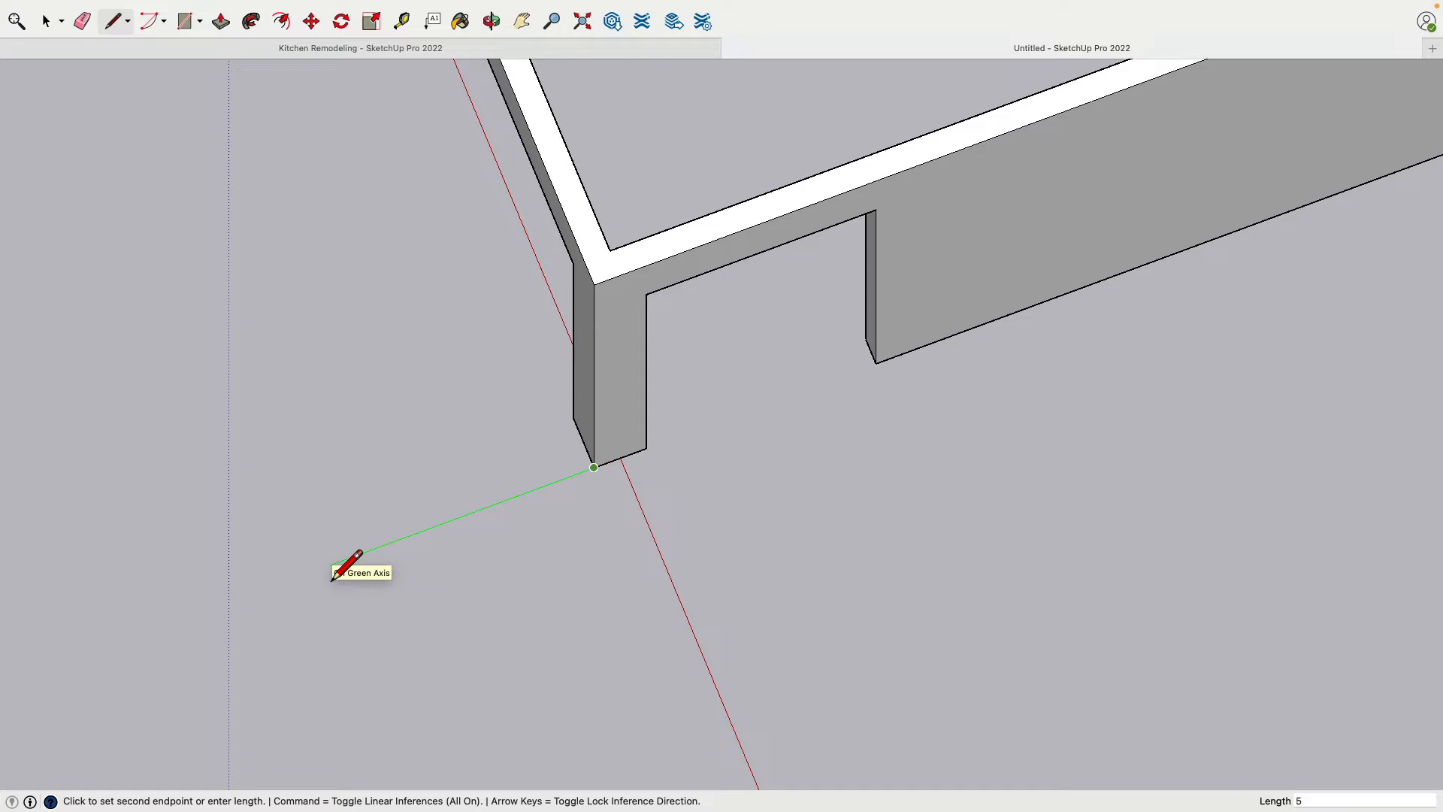
text(5)
key(Return)
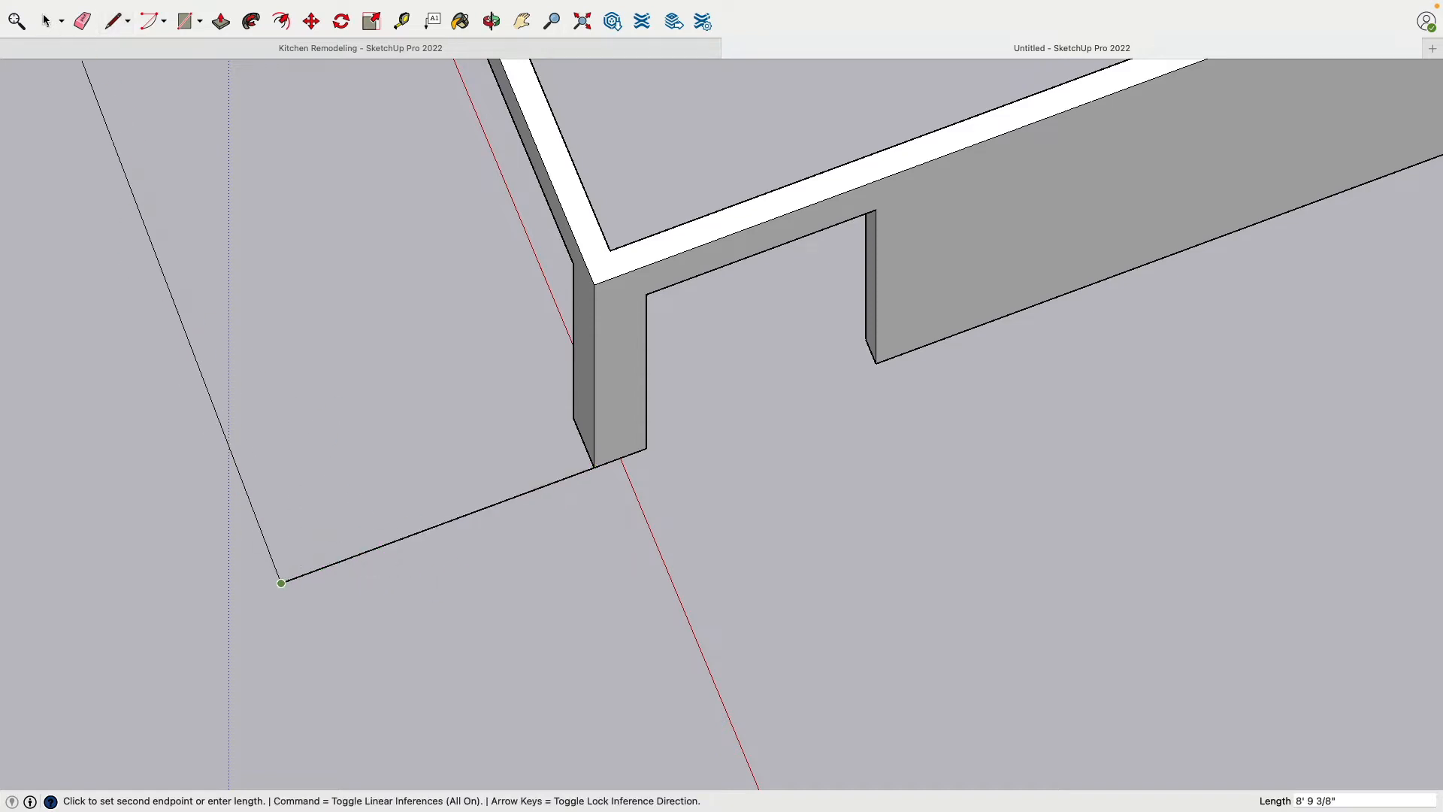
Rotate the new line 45° about the post's bottom corner so it points diagonally away from the room
key(space)
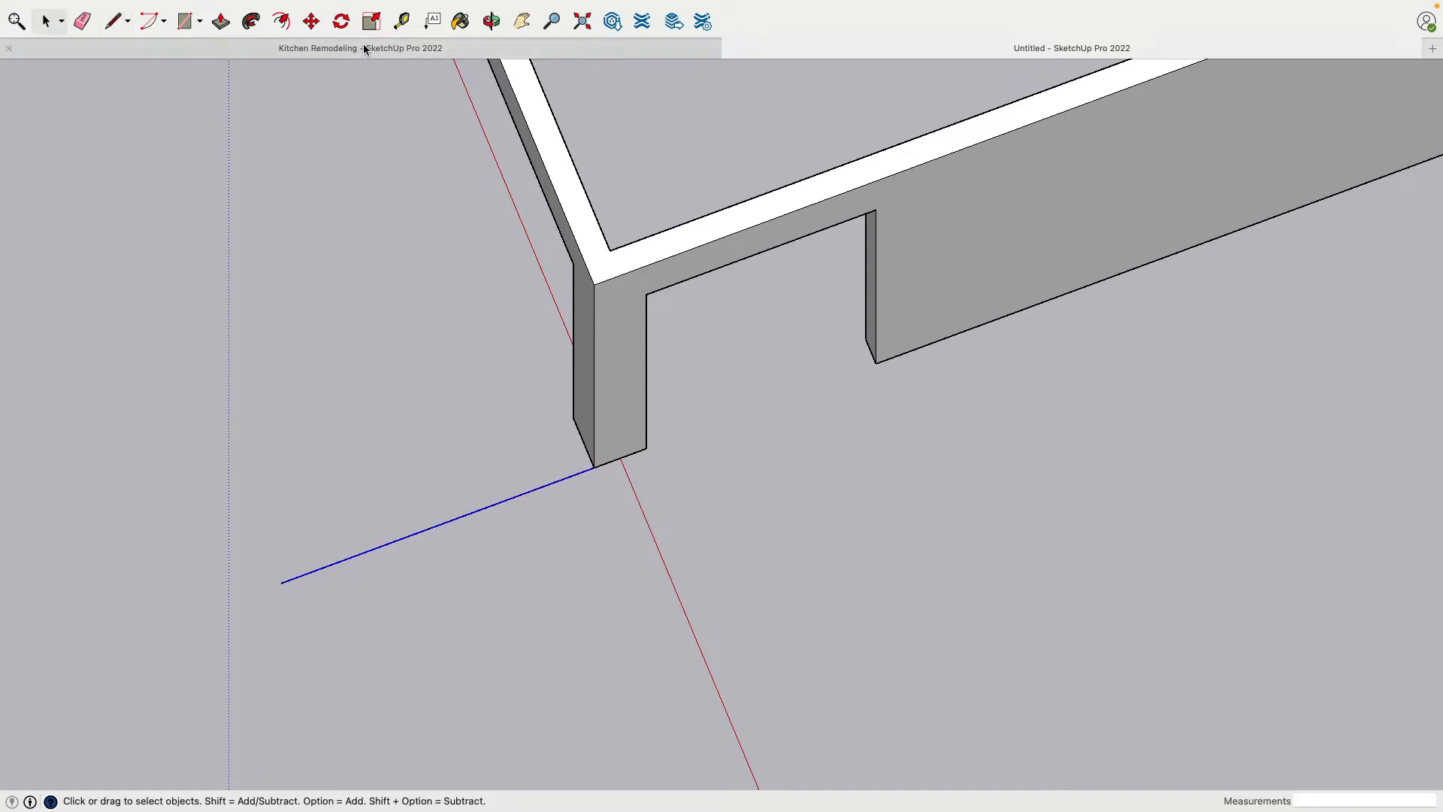
click(342, 21)
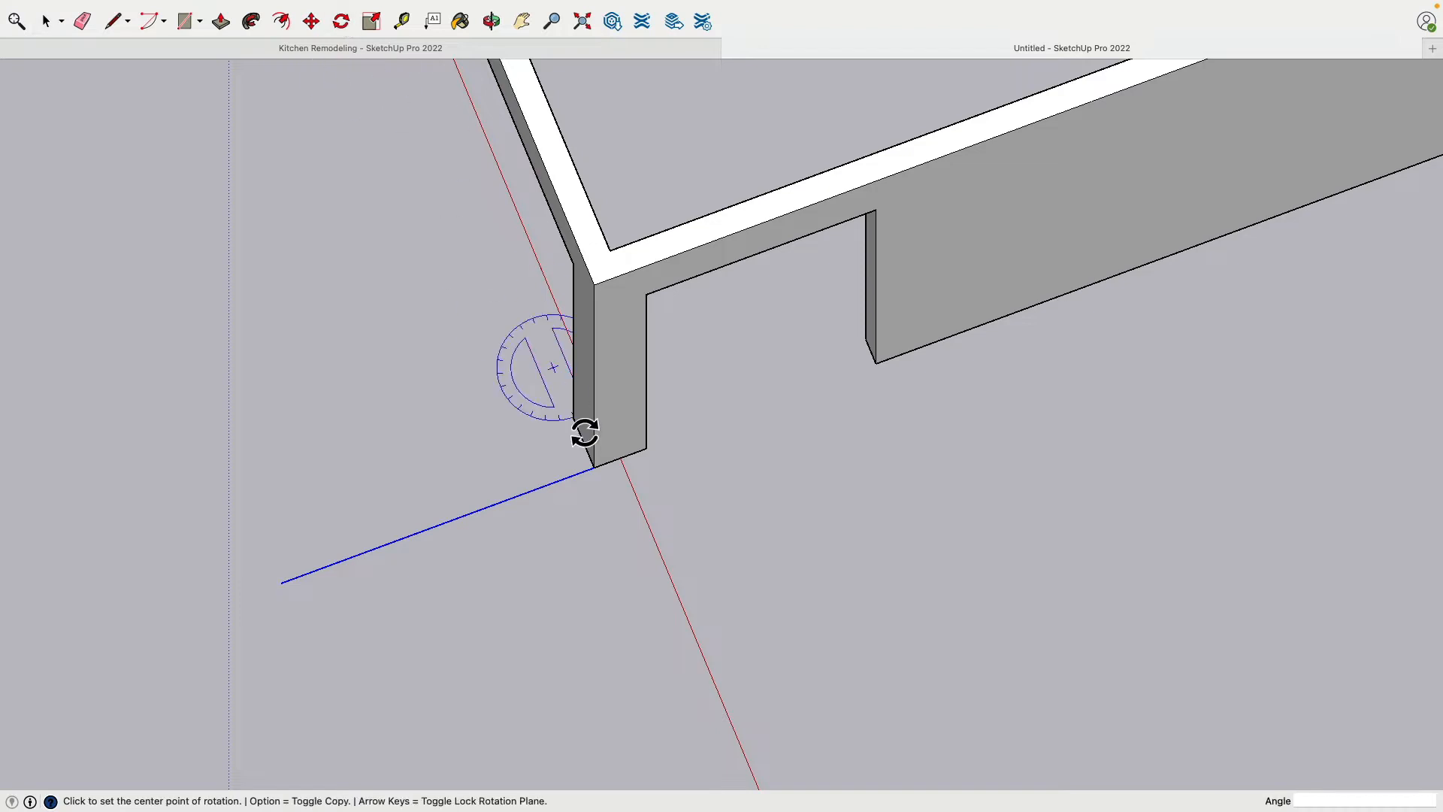
click(594, 468)
click(461, 517)
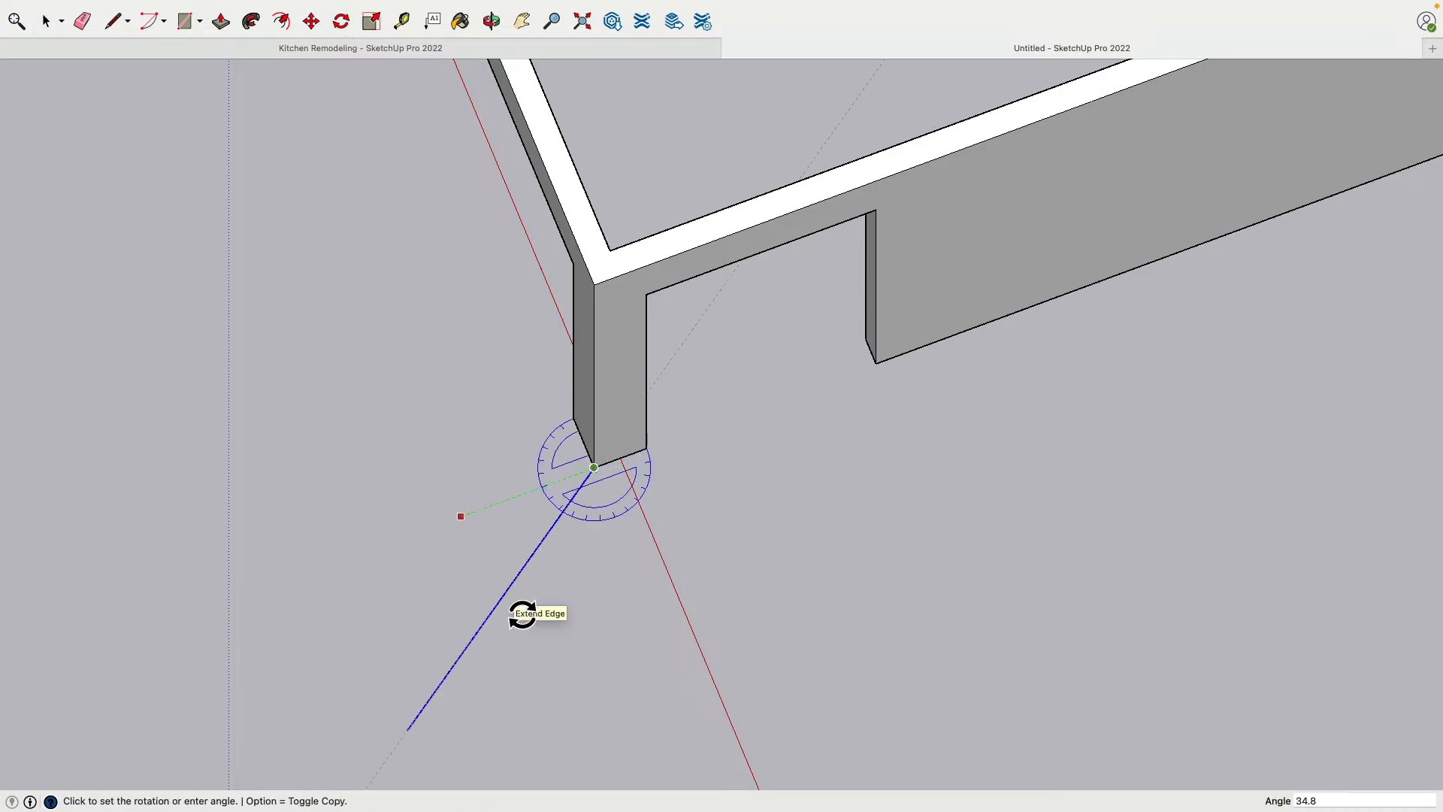
click(521, 613)
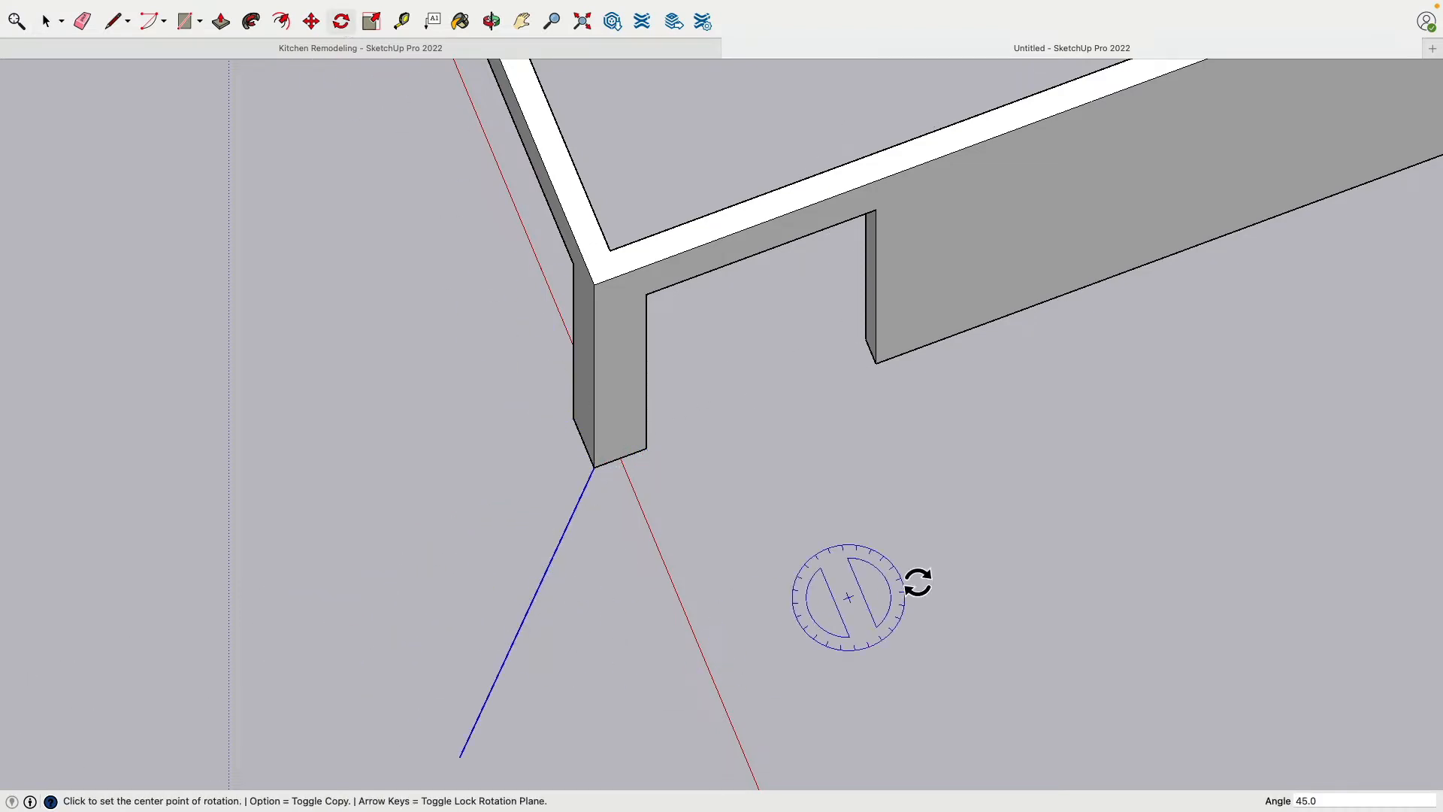
Place guides parallel to the angled line at 2.5" on each side of it
middle_drag(918, 583, 483, 286)
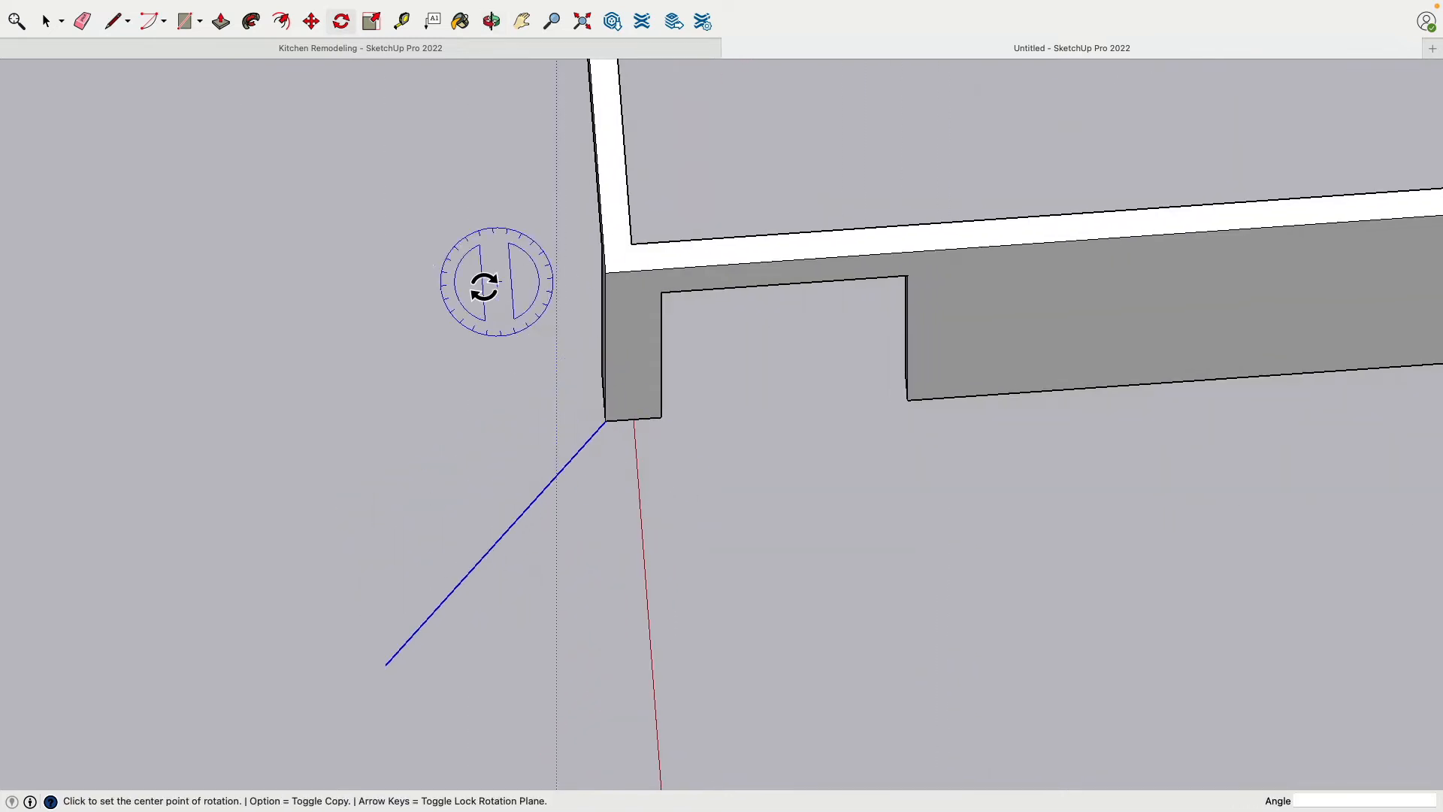
click(402, 23)
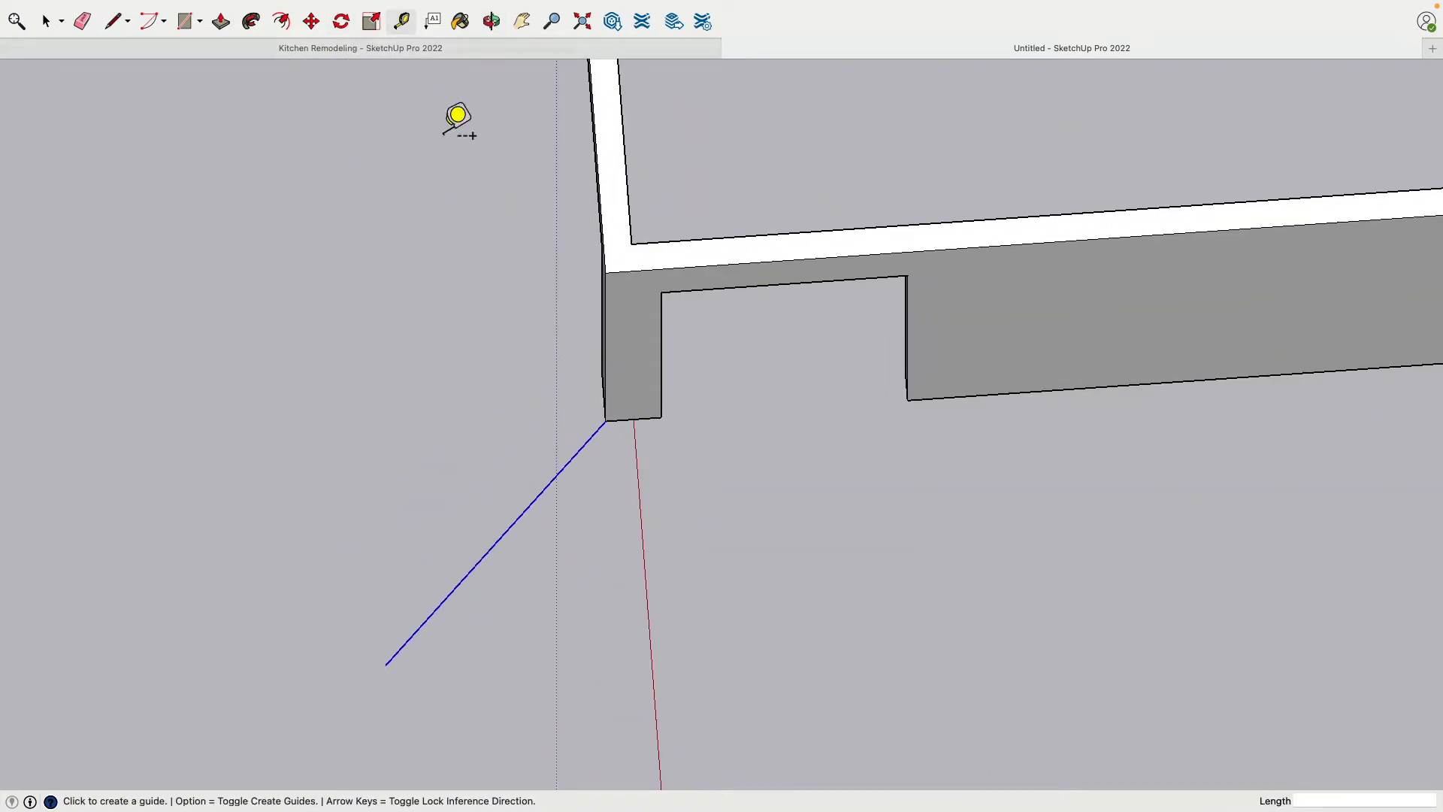
click(539, 494)
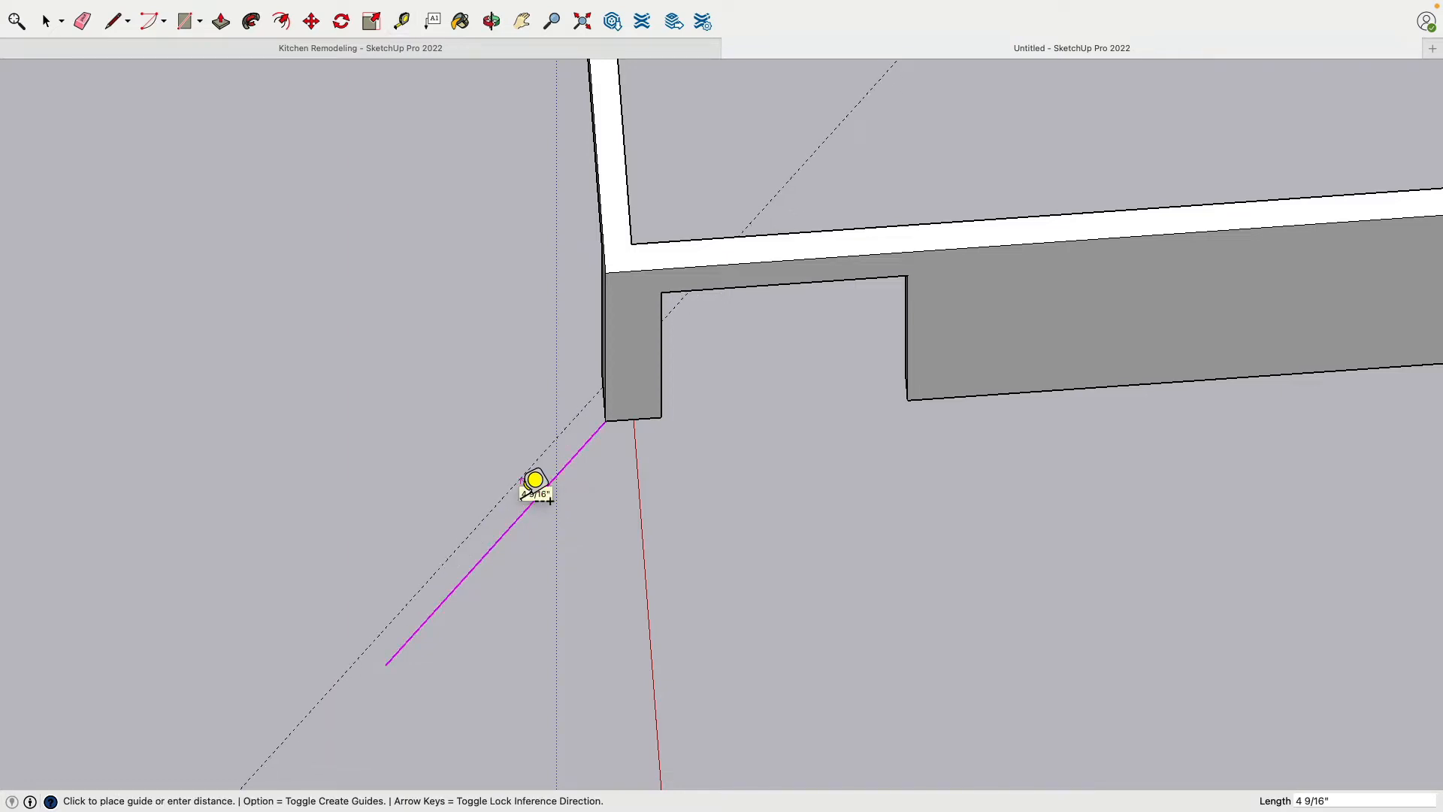
text(2.5)
key(Return)
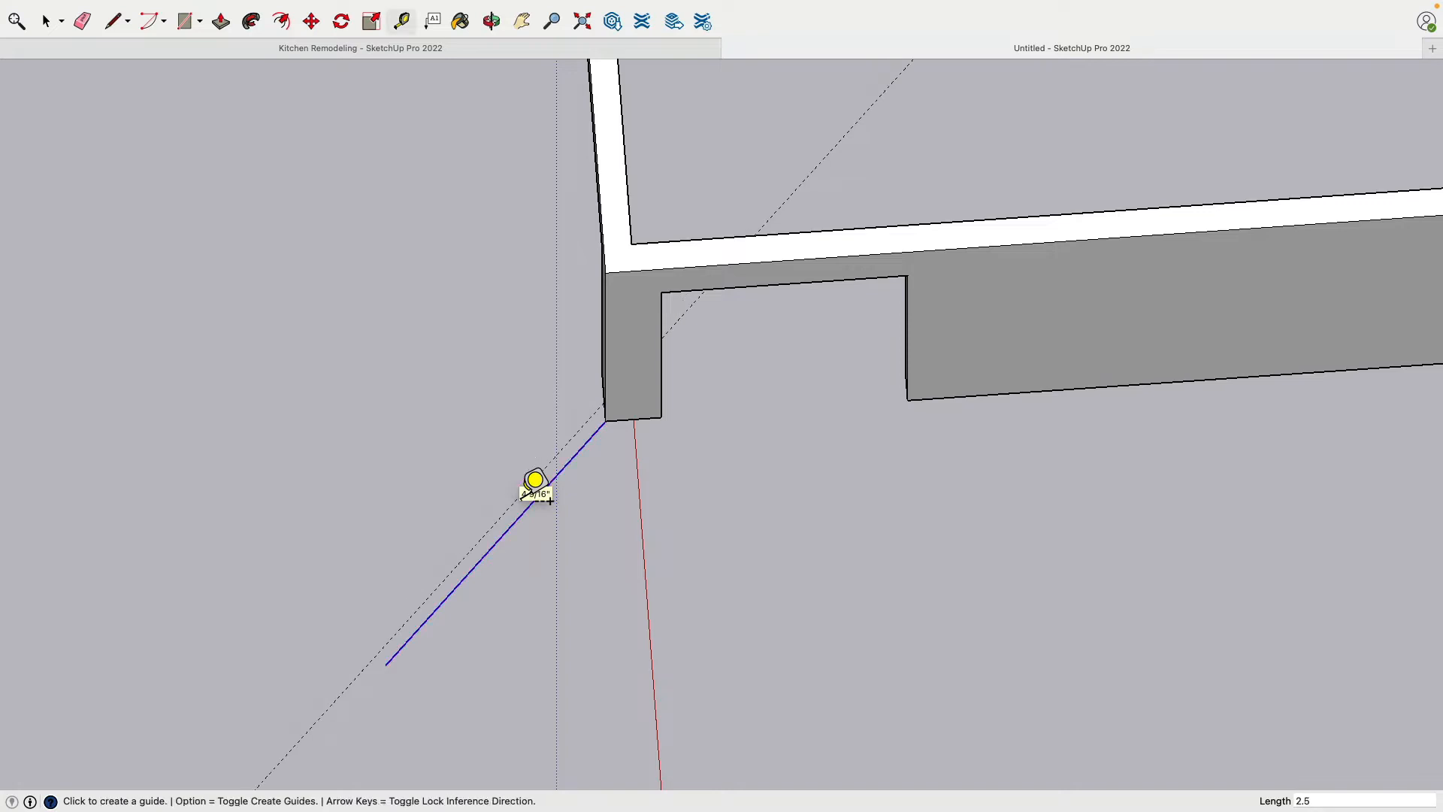
click(514, 524)
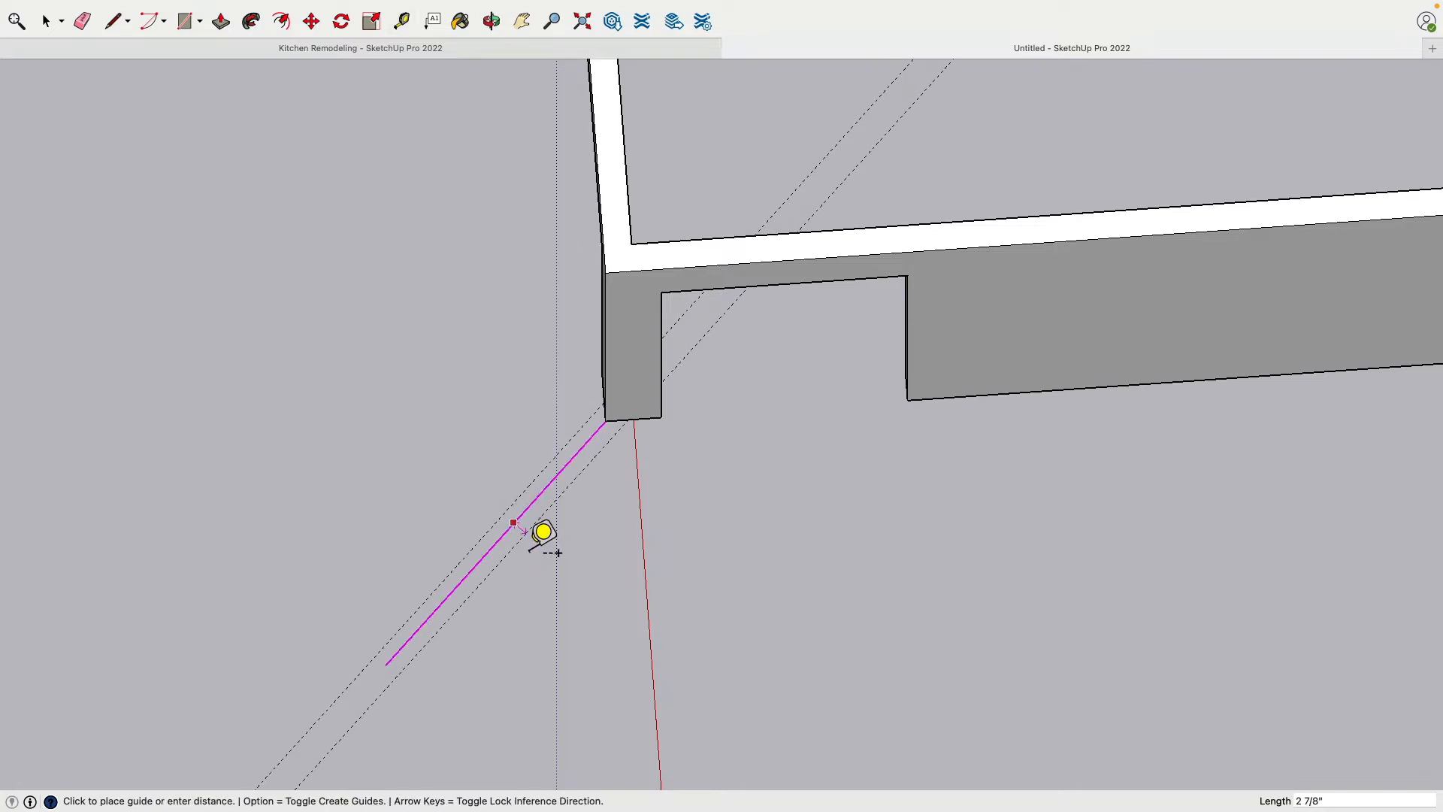
text(2.5)
key(Return)
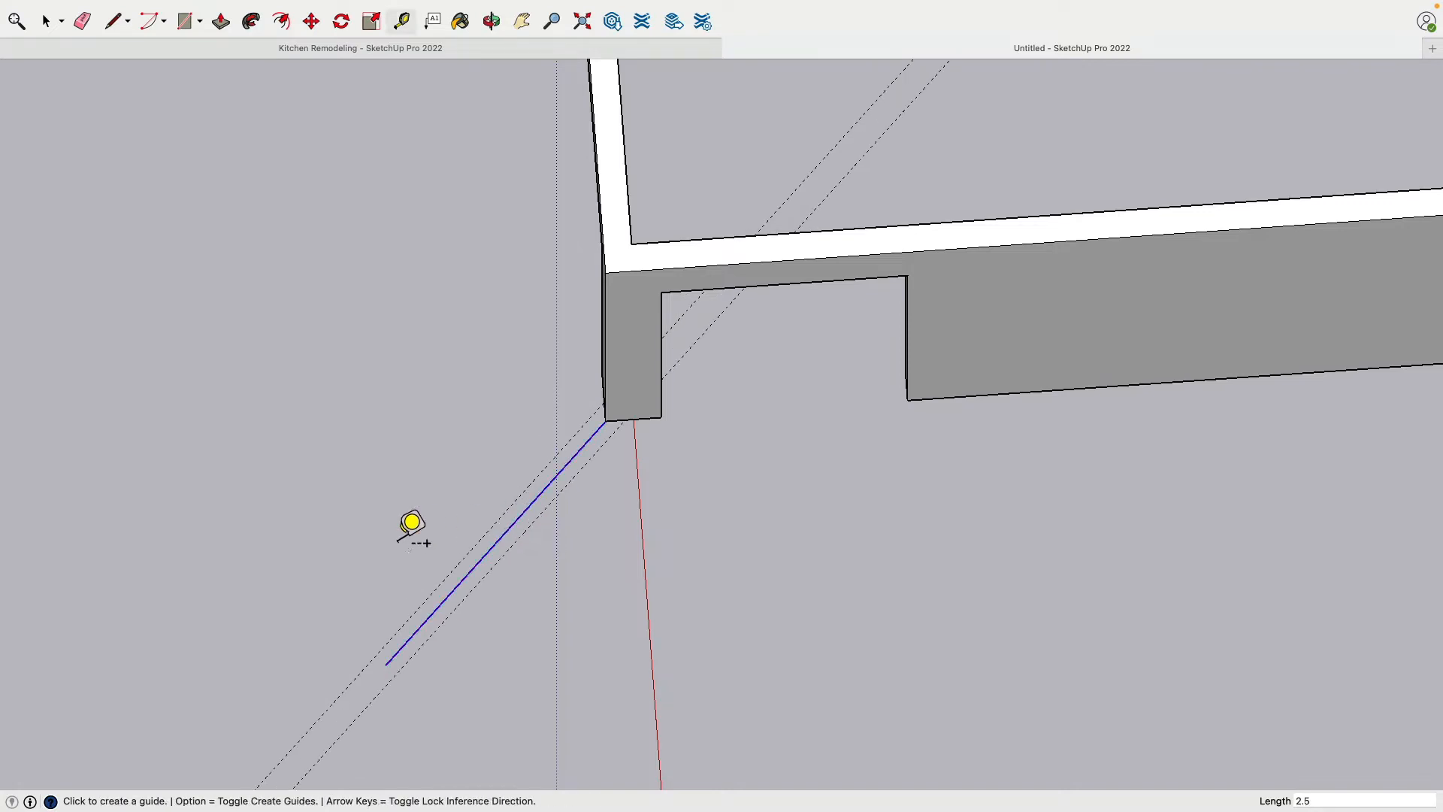
Draw an end edge from the angled line's free end to the outer guide, and a long edge along that guide to the post
shift+middle_drag(393, 512, 362, 343)
scroll(322, 257, up, 3)
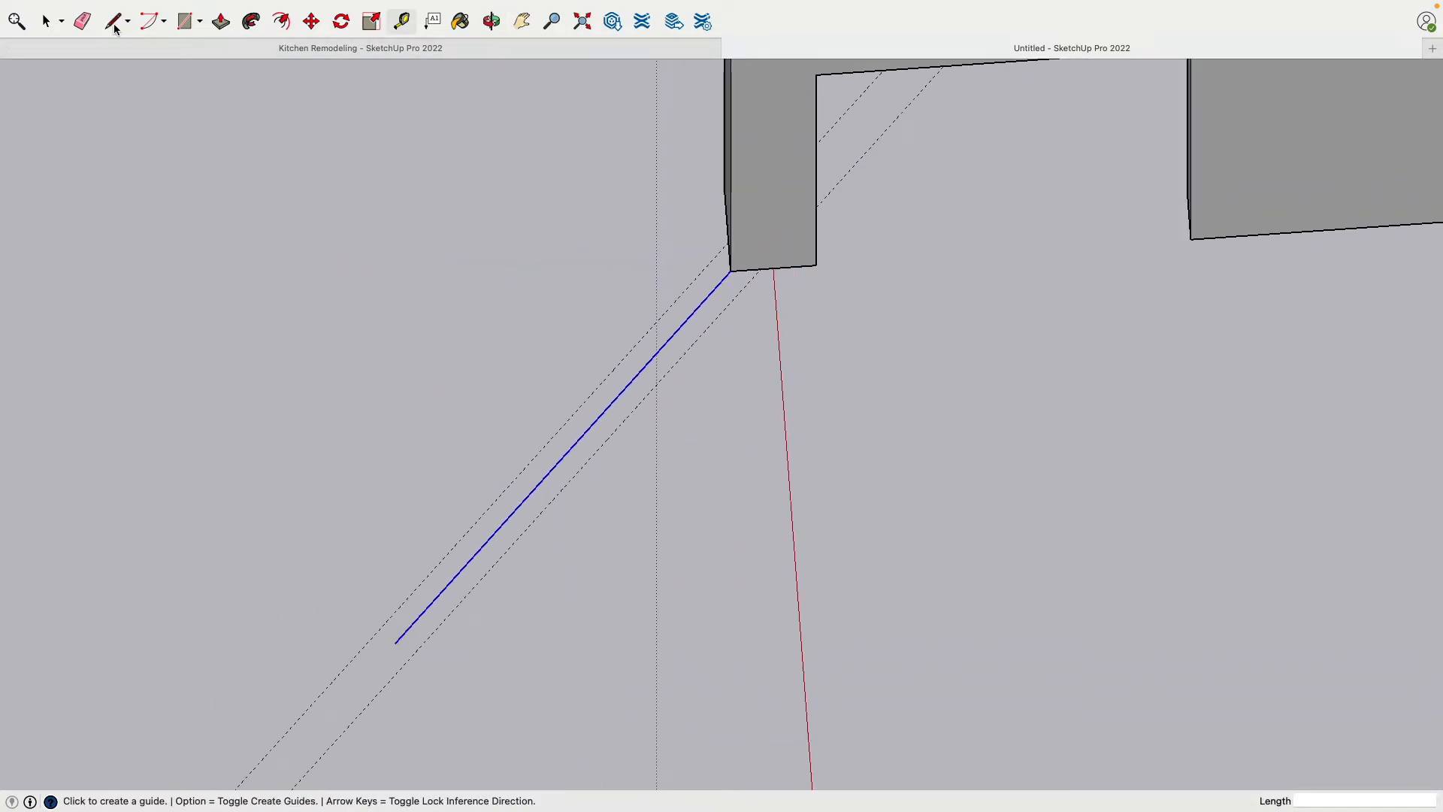
click(115, 23)
scroll(399, 671, up, 3)
click(398, 683)
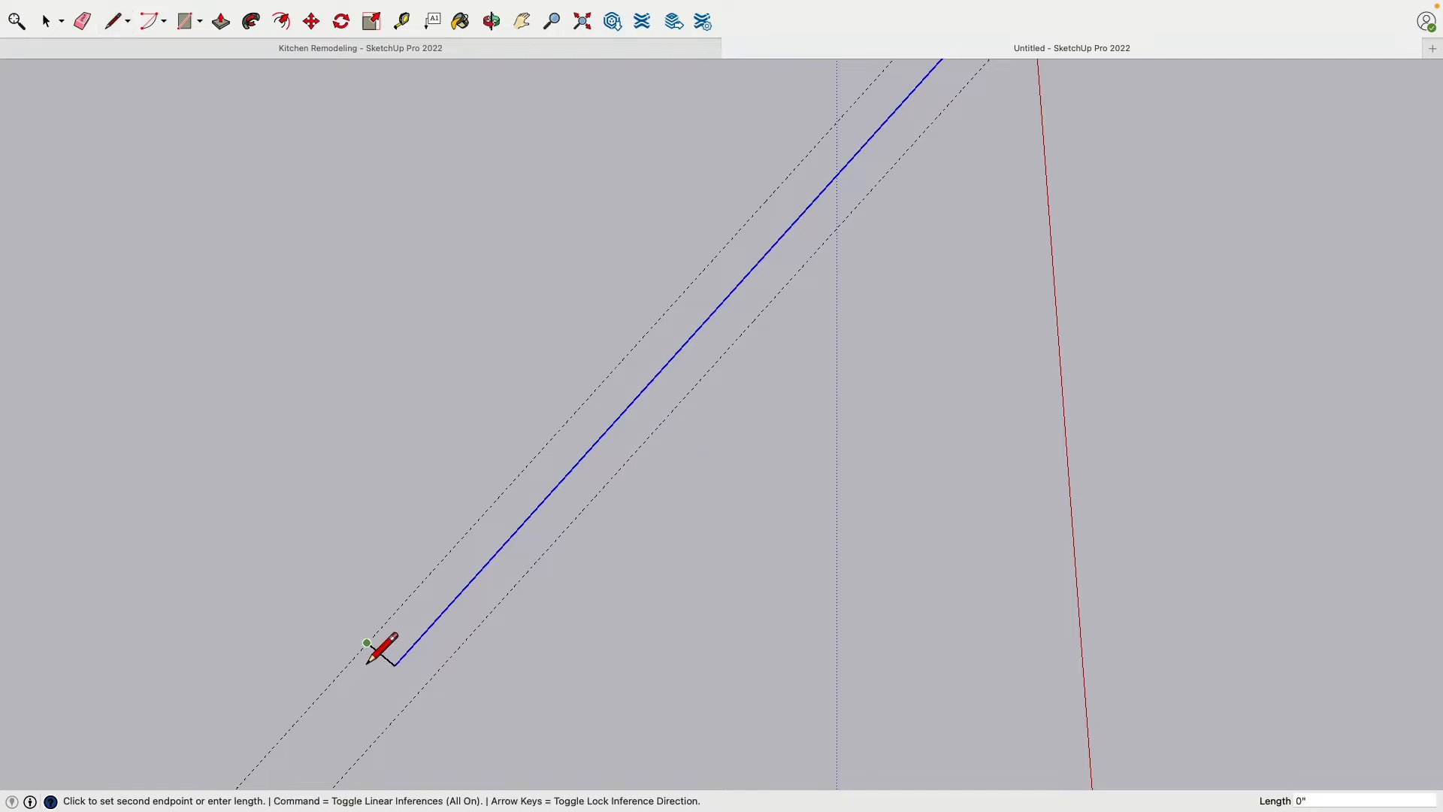
scroll(395, 601, down, 3)
middle_drag(668, 330, 740, 335)
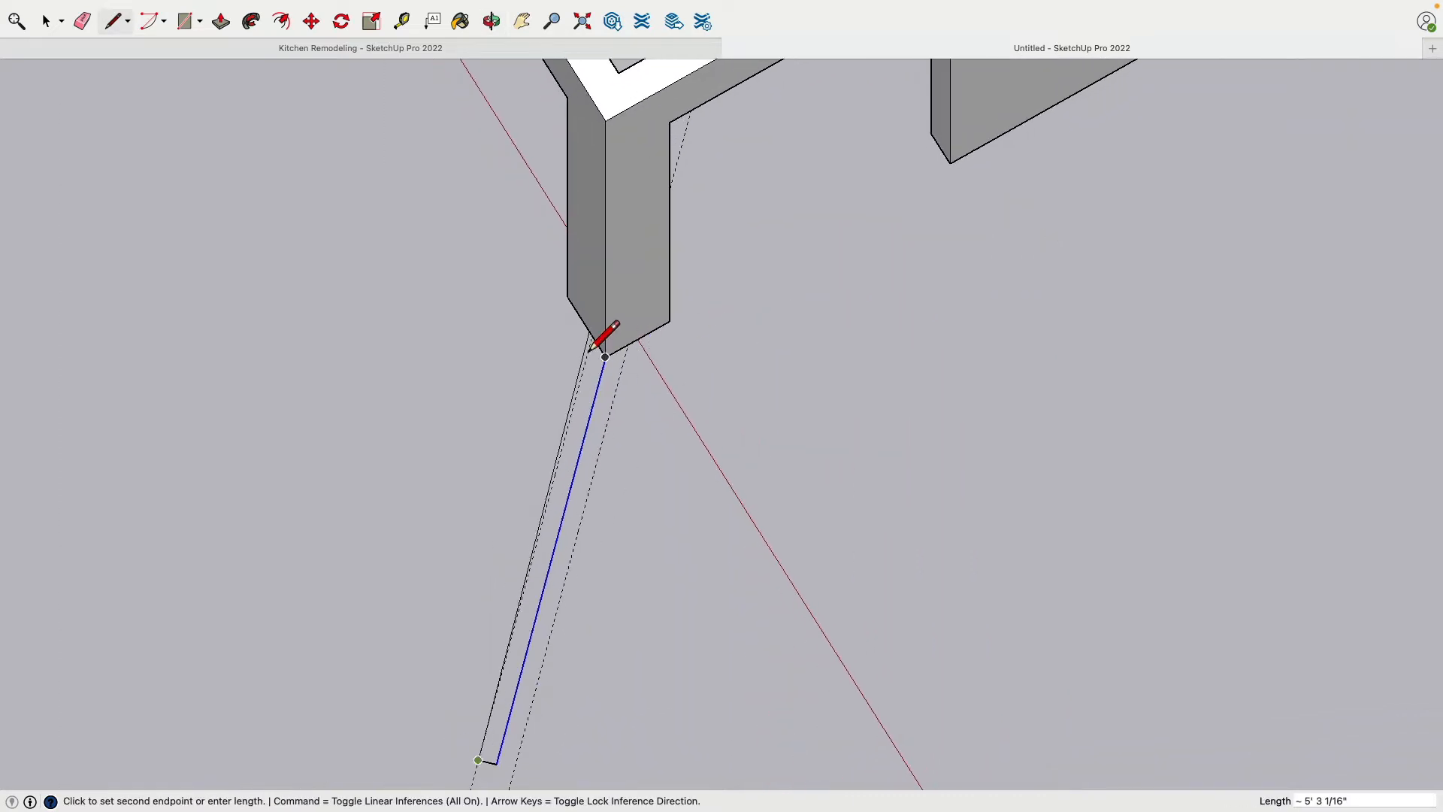
click(593, 353)
shift+middle_drag(433, 394, 387, 282)
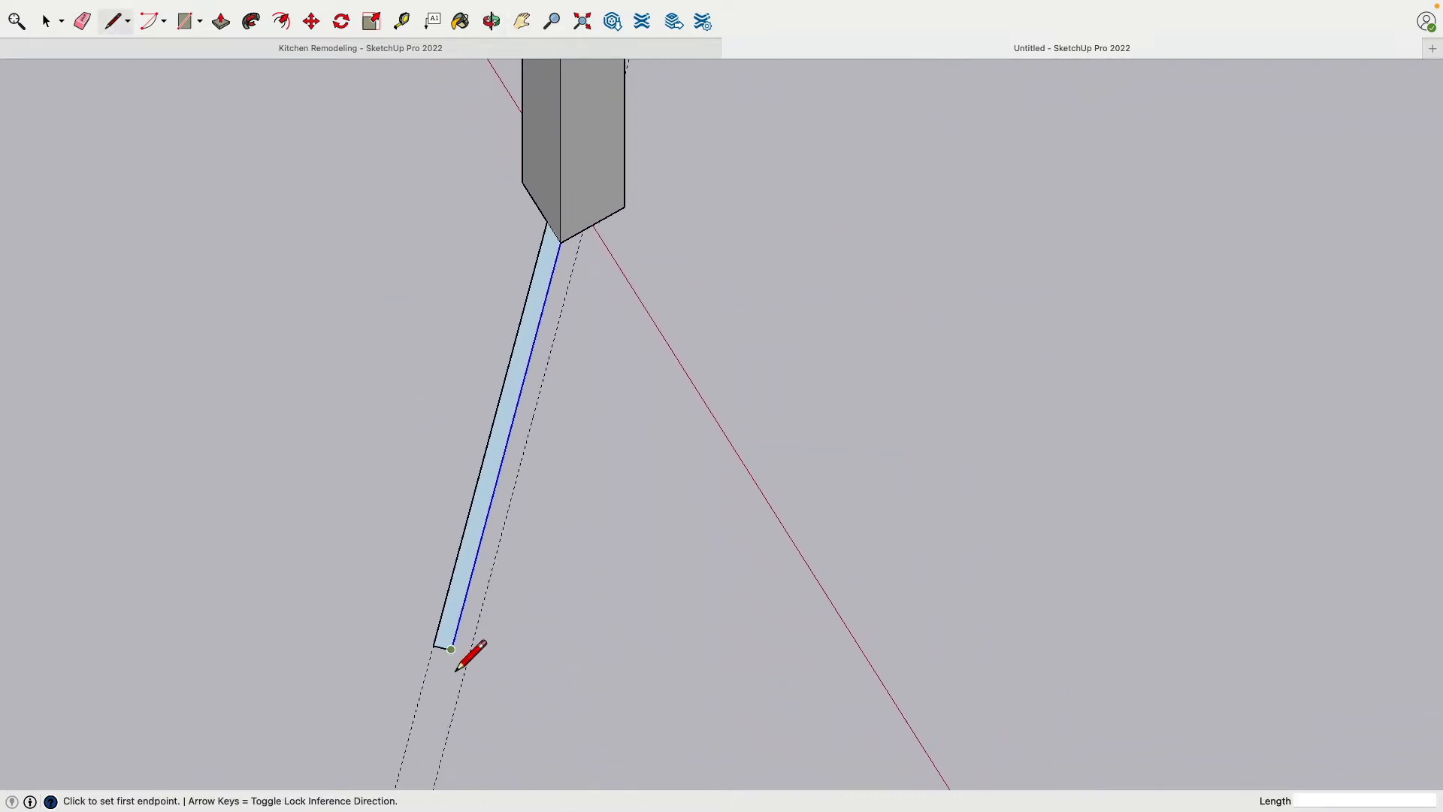
Draw the other half of the strip's end to the second guide and its long edge back to the post
click(468, 654)
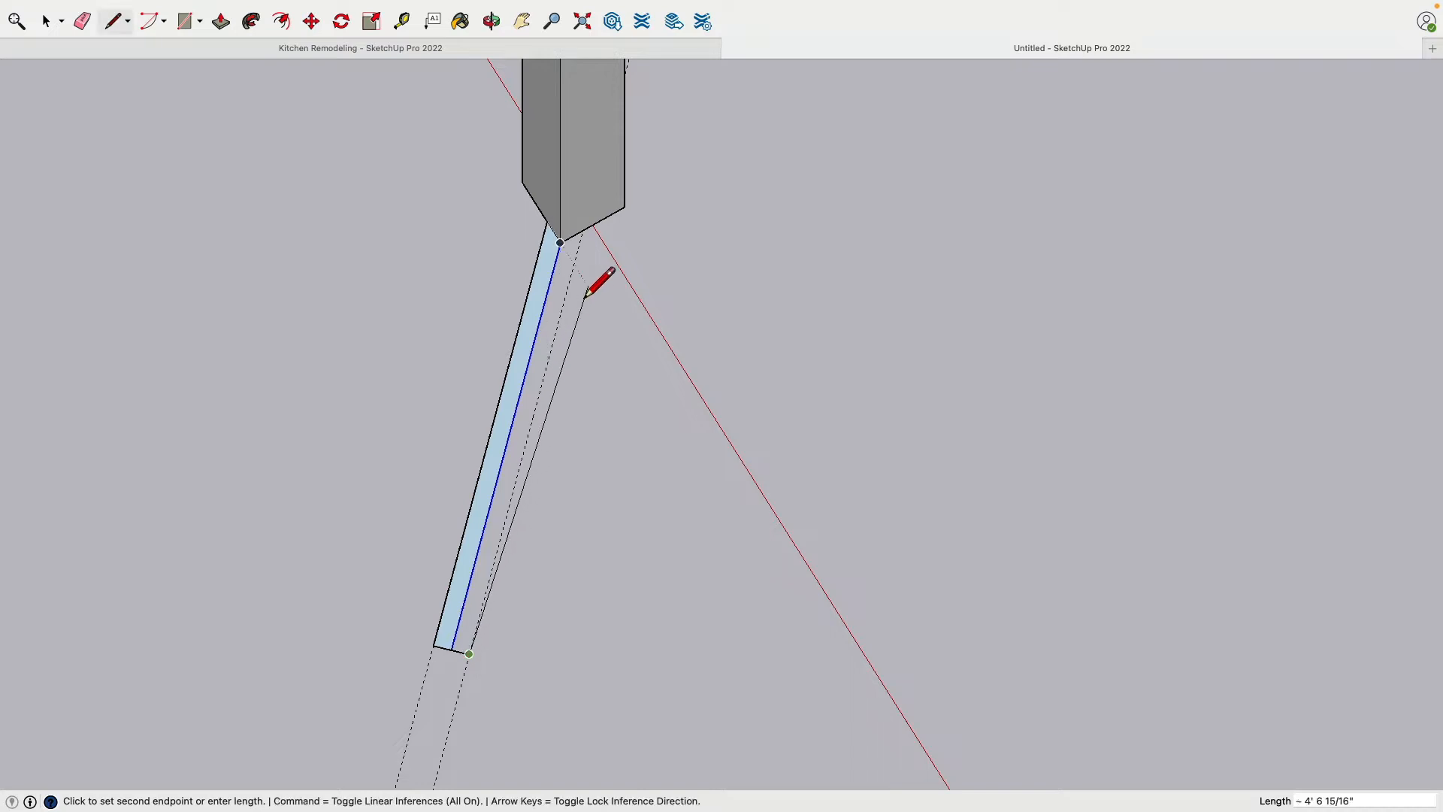
click(590, 235)
middle_drag(590, 234, 362, 414)
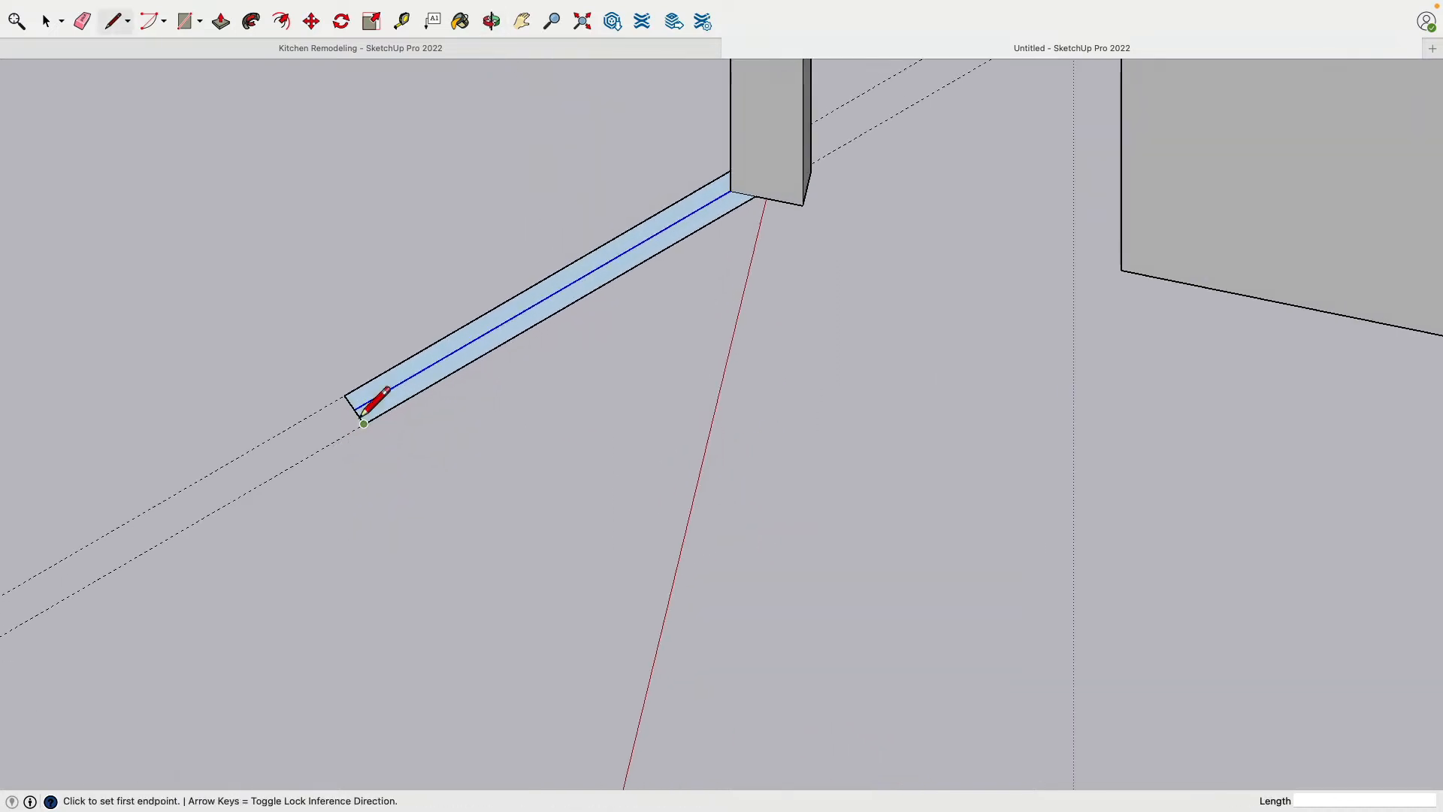
Erase the strip's centre line, its end edges and the long edge on the guide nearer the header opening
key(e)
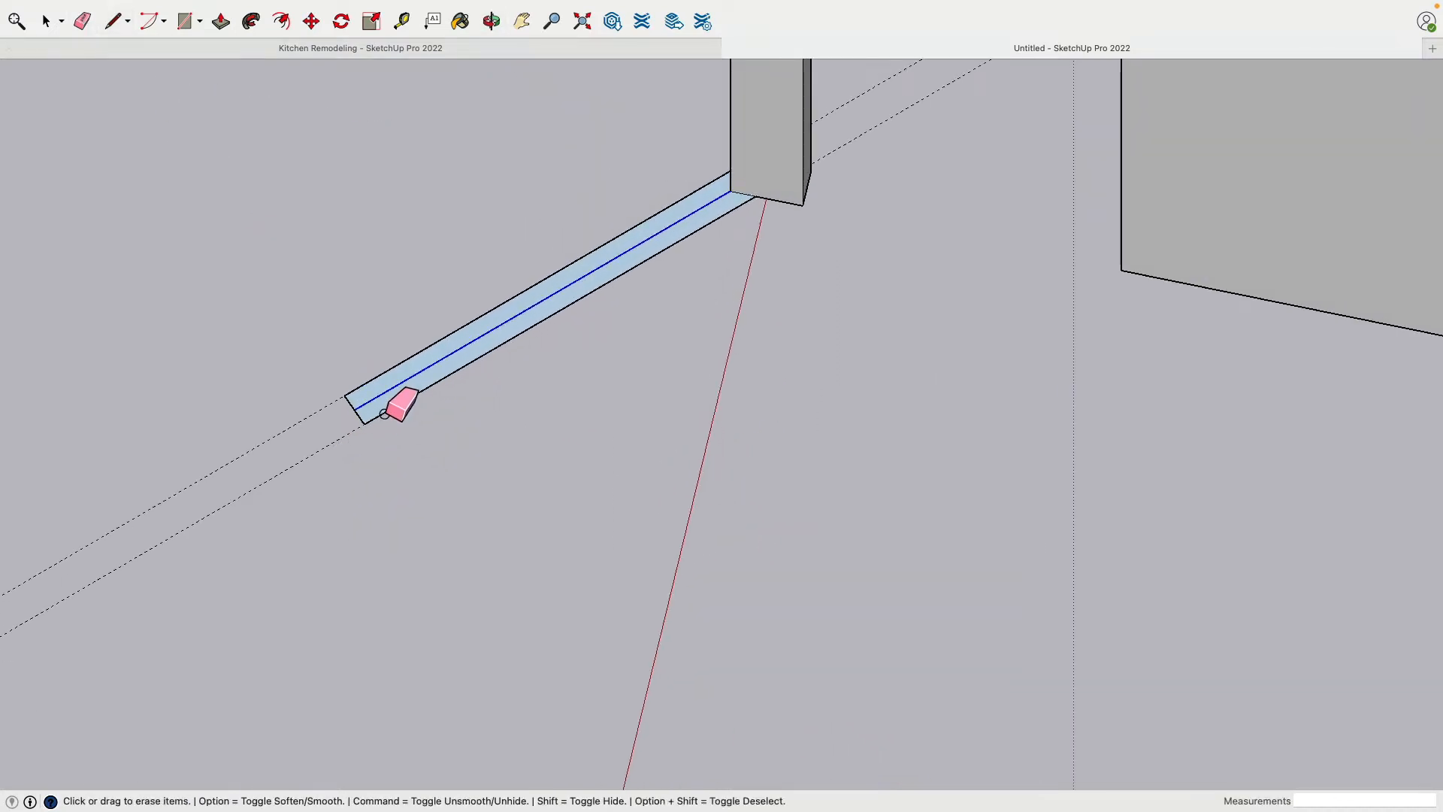
click(378, 396)
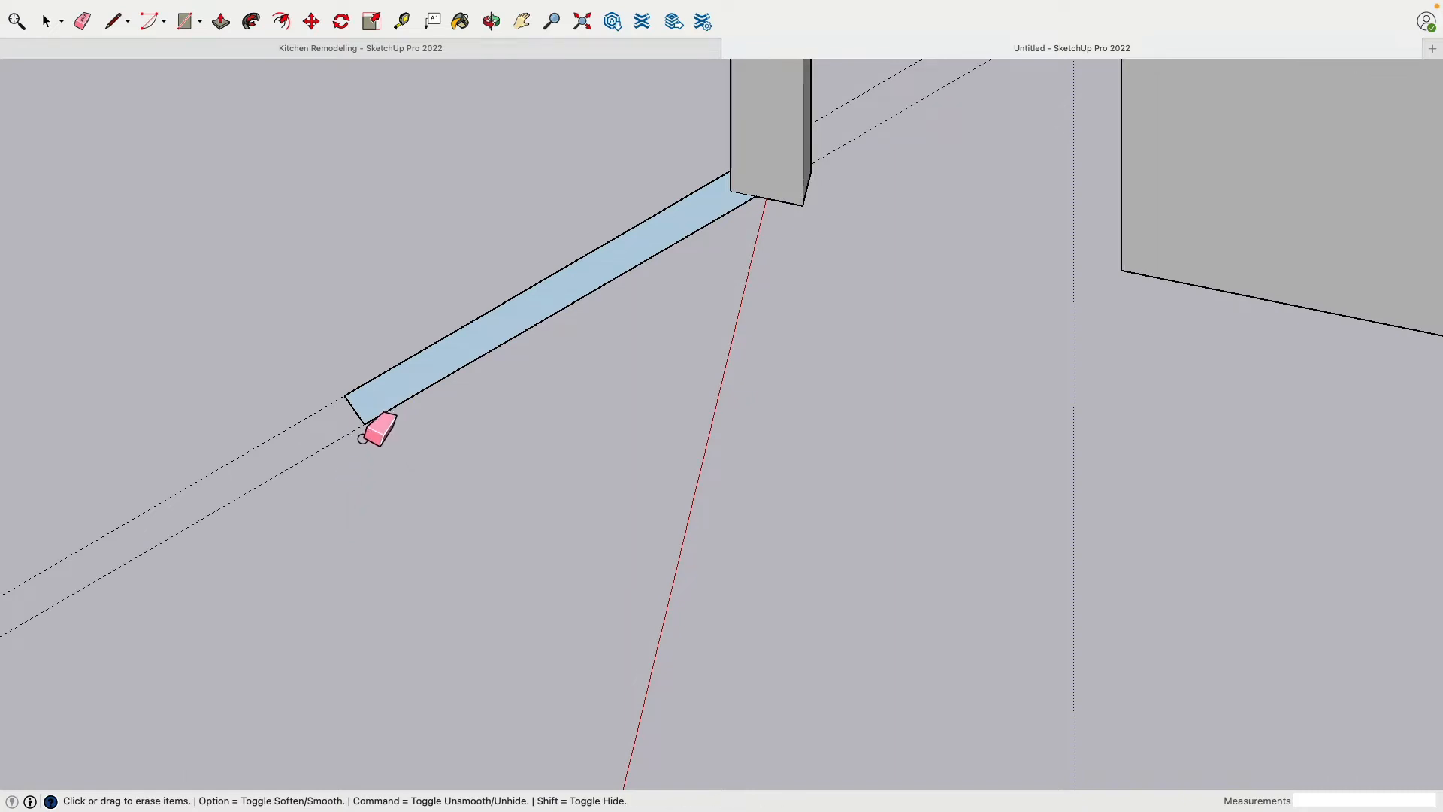
click(359, 420)
scroll(376, 439, up, 3)
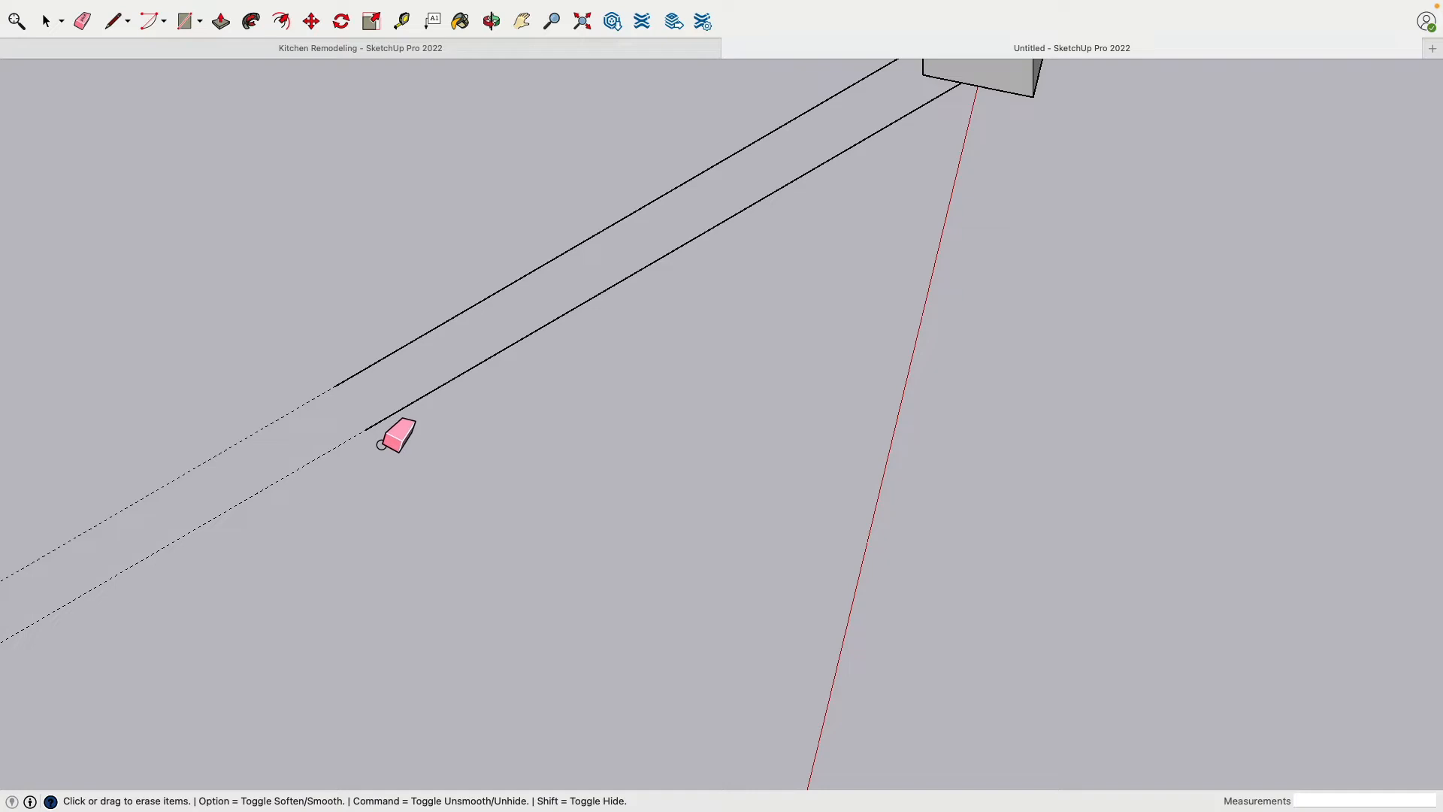
click(46, 21)
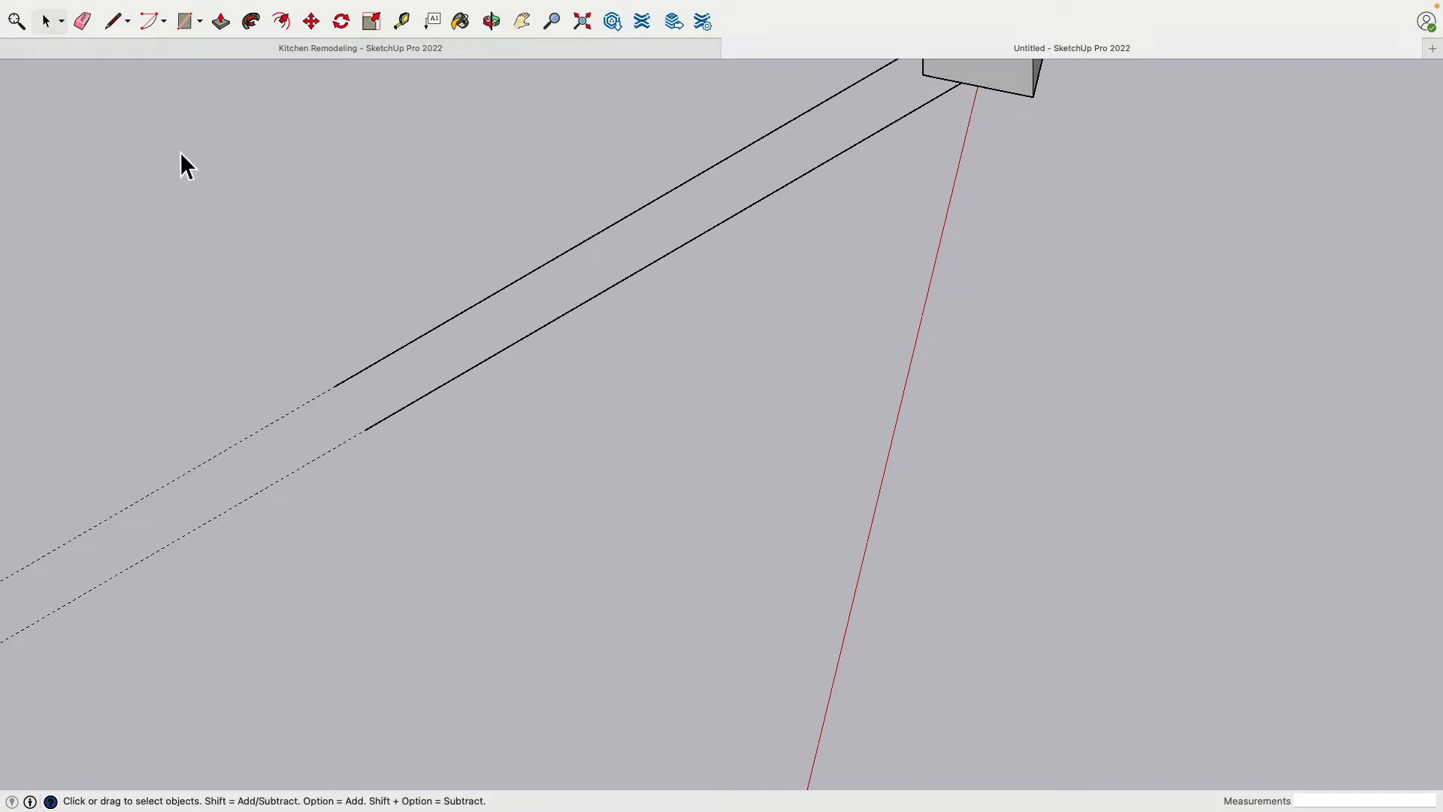
click(427, 403)
key(Delete)
shift+middle_drag(308, 325, 413, 370)
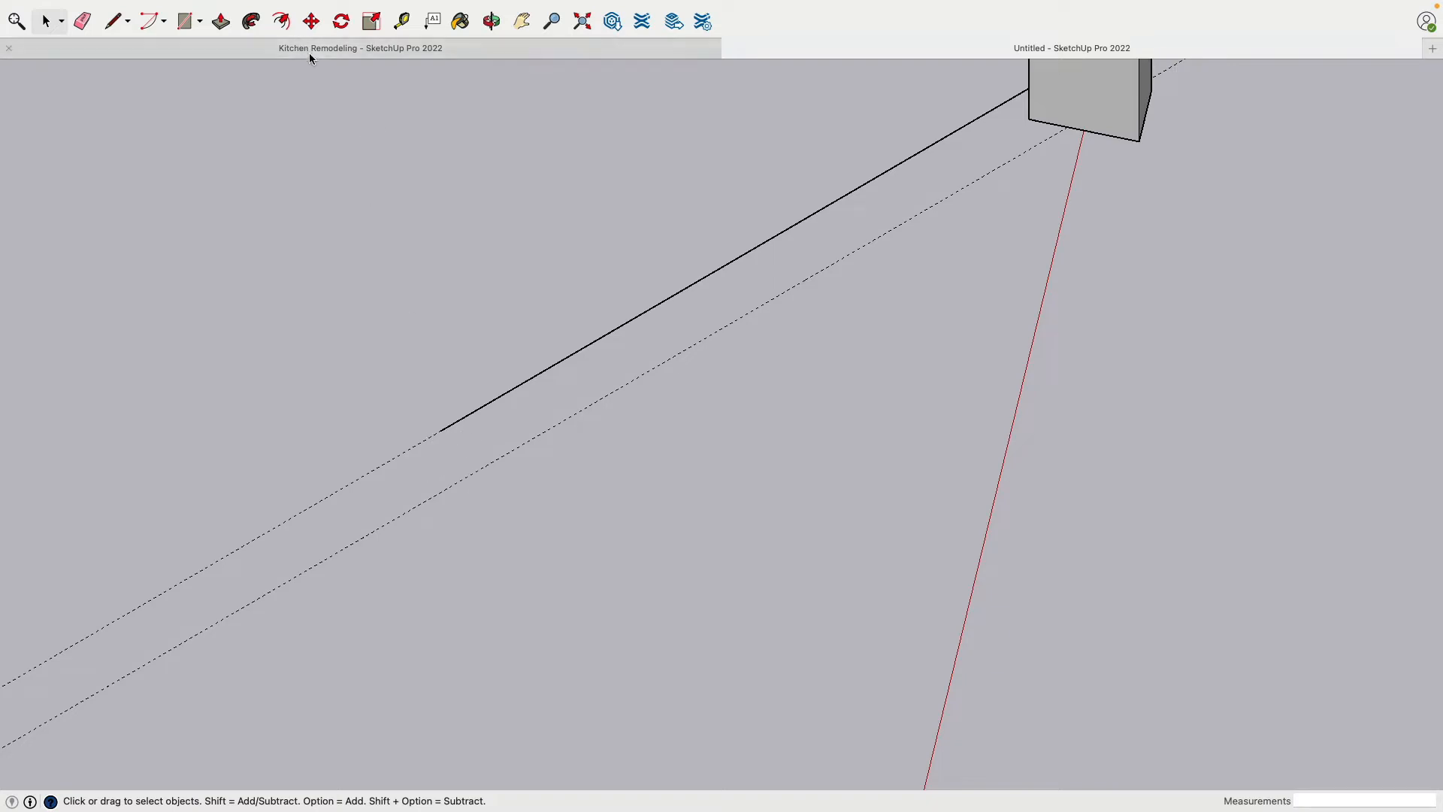
Extend the remaining long edge with a short line along its guide, and rotate that line 90° about the edge's end across the other guide
click(109, 23)
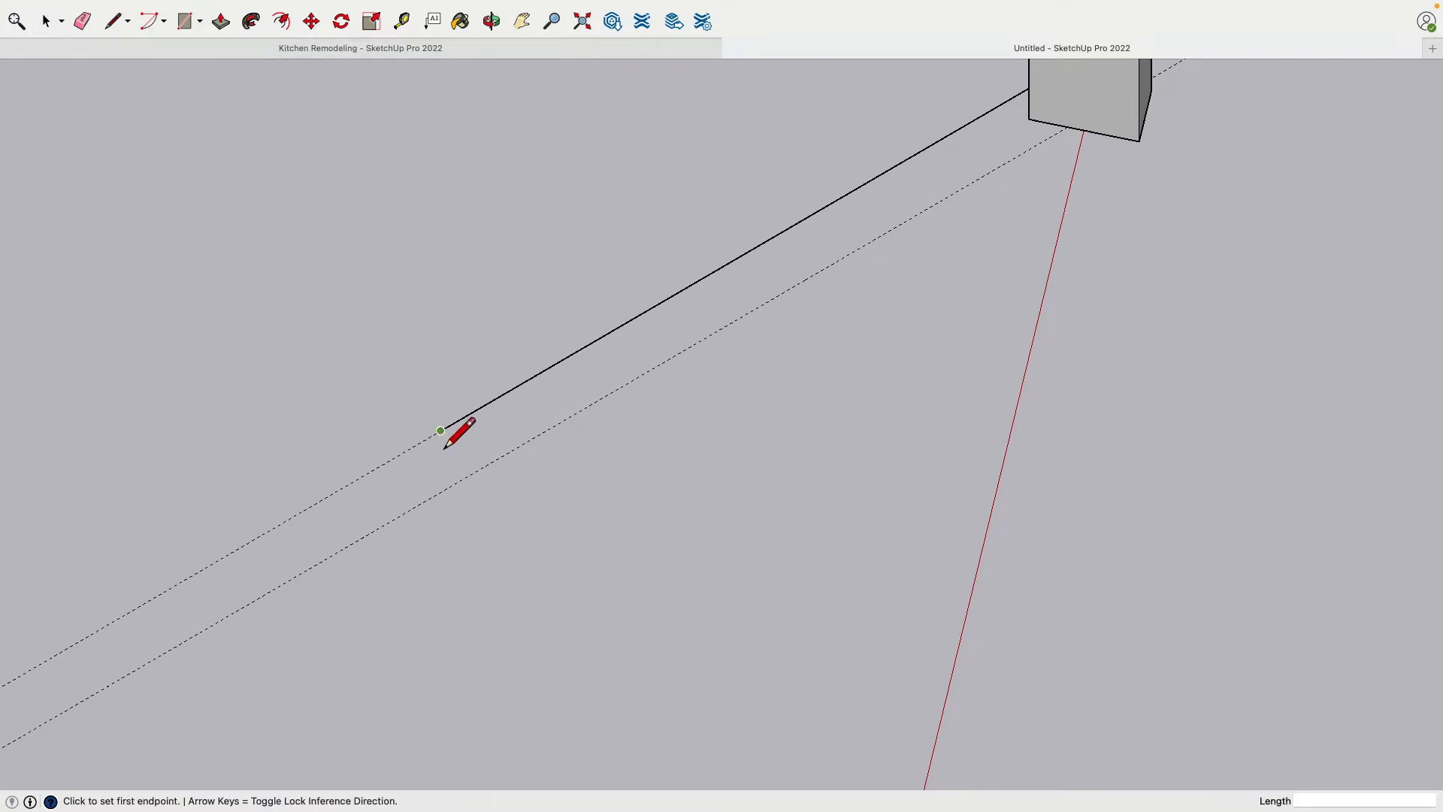
click(440, 432)
click(307, 509)
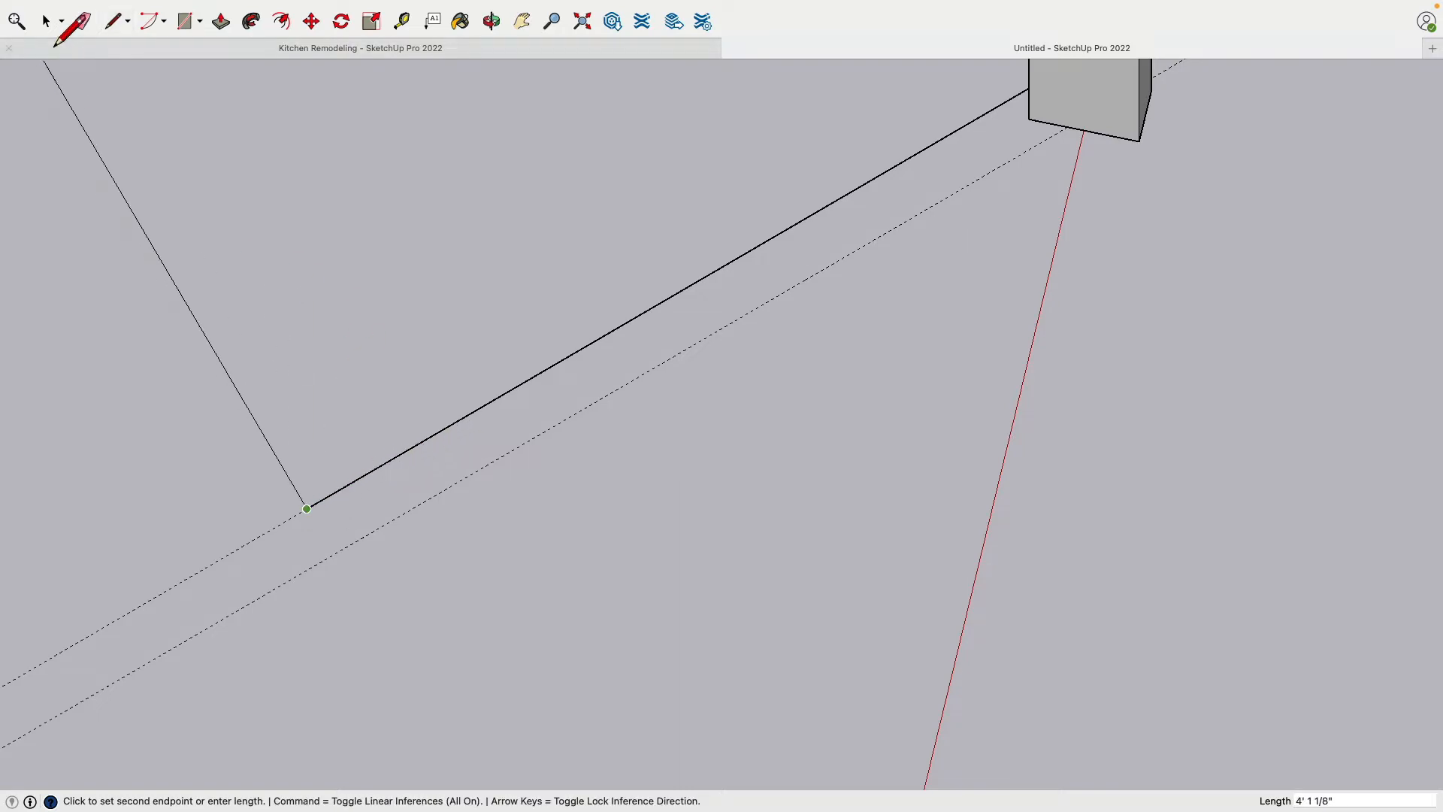
click(45, 21)
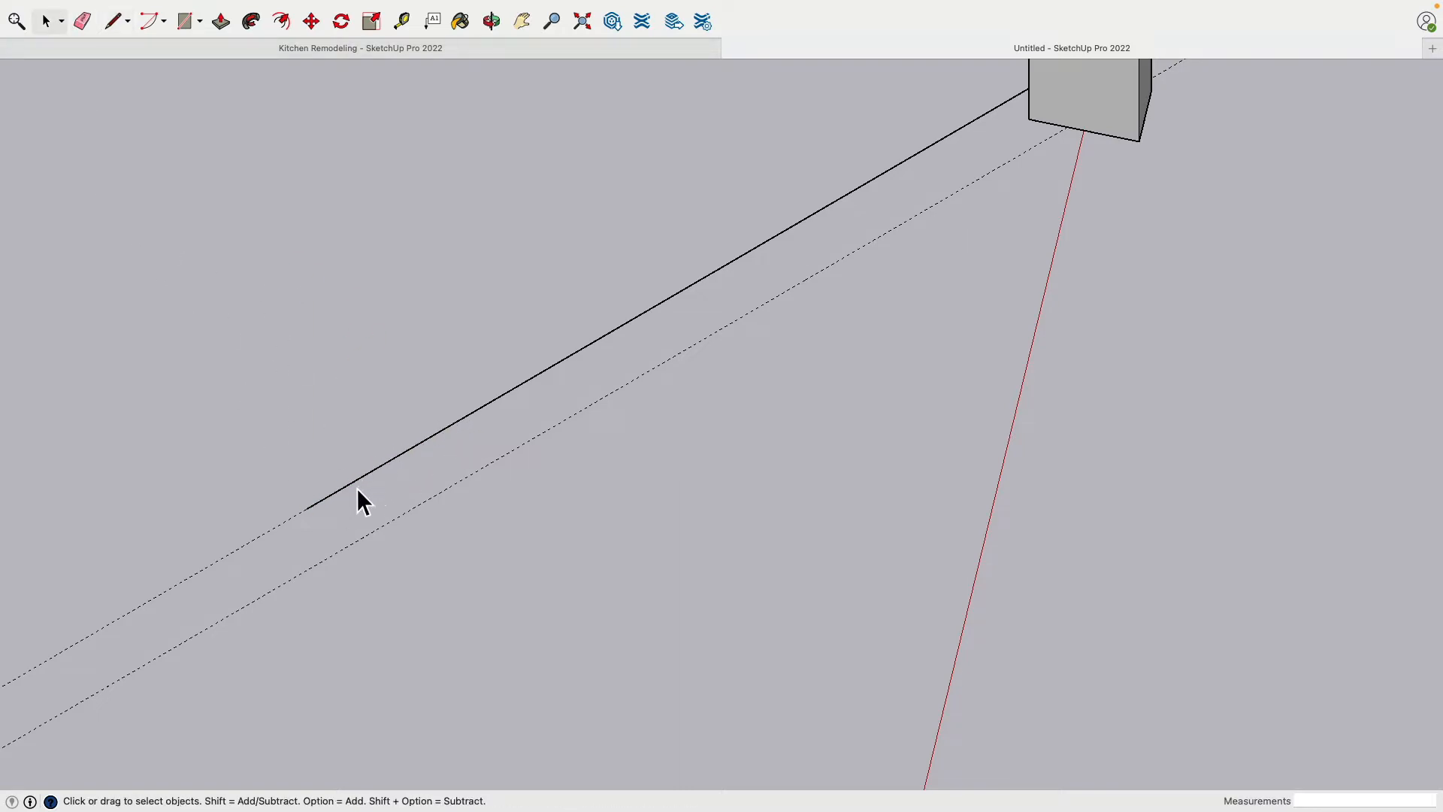
click(341, 21)
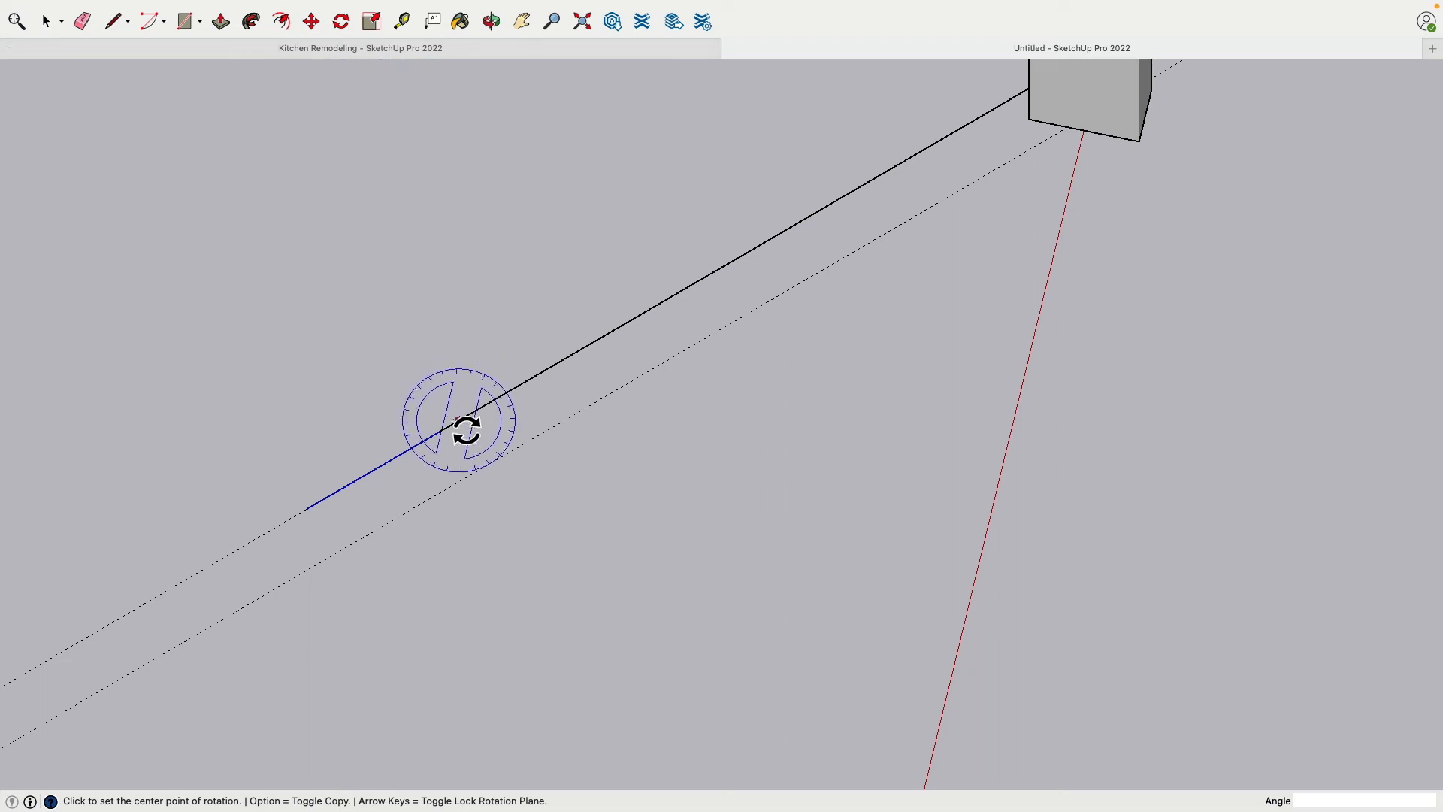
click(440, 430)
click(374, 470)
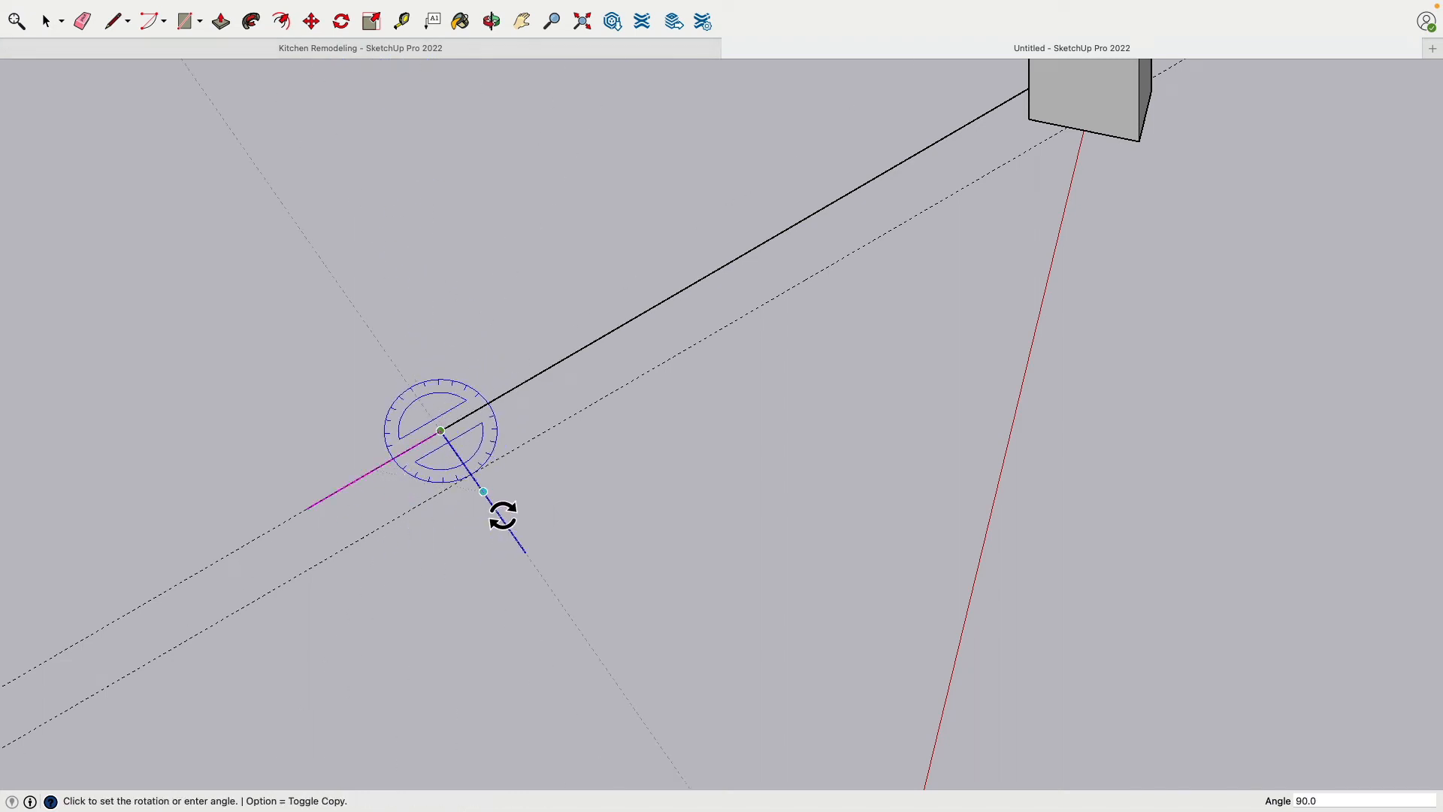
click(502, 515)
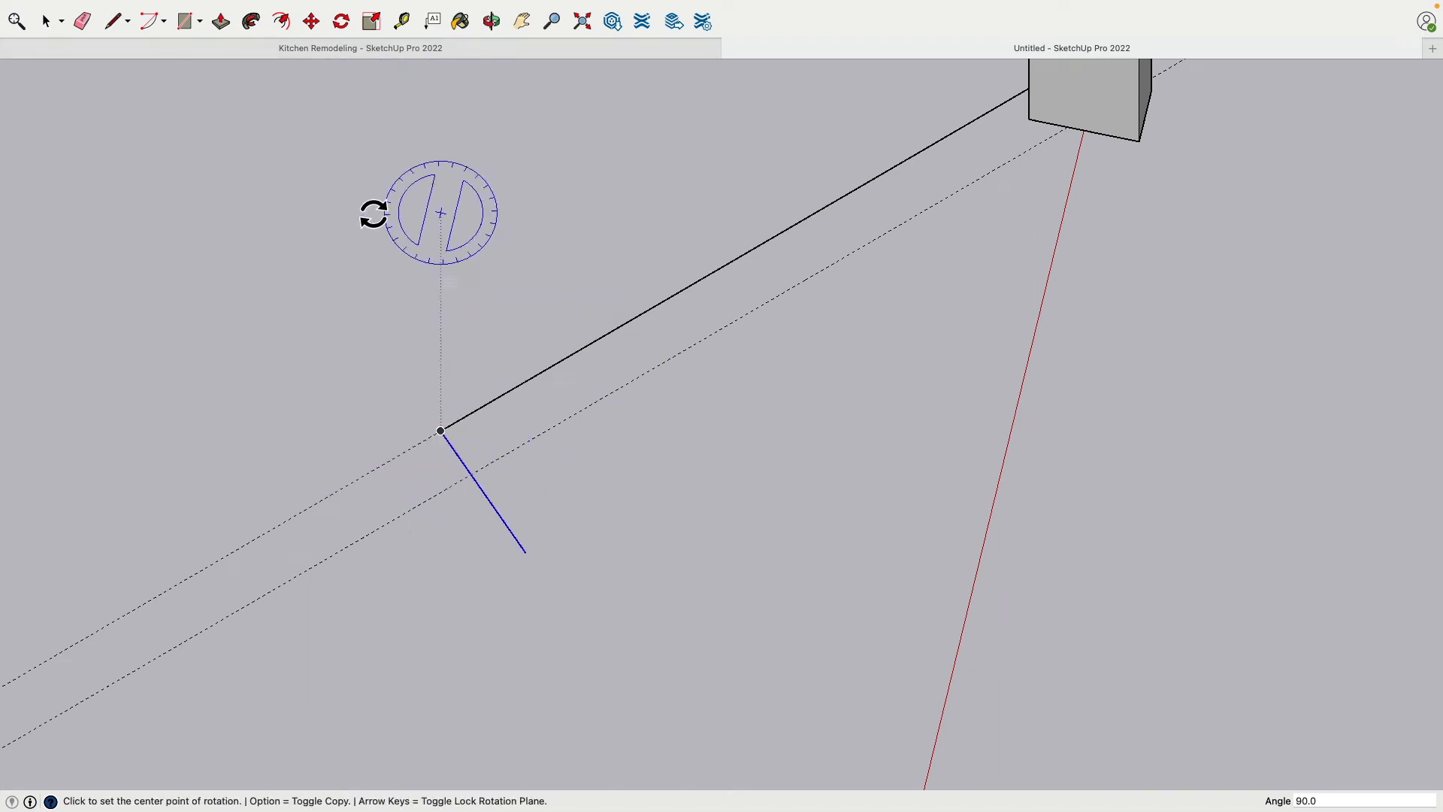
Draw the second long edge along its guide to the post, and erase the overhanging end line and both guides
click(126, 21)
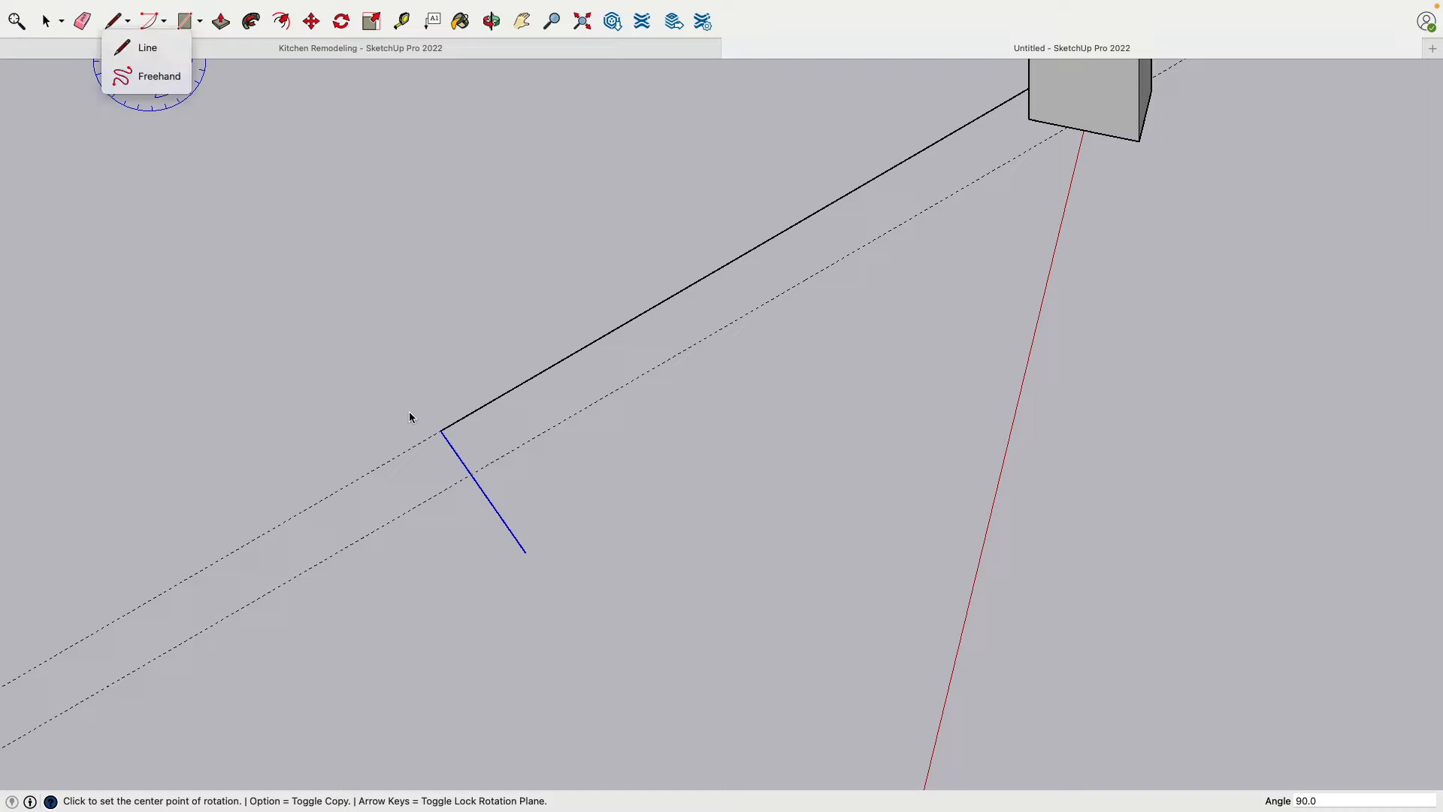
click(147, 48)
click(470, 473)
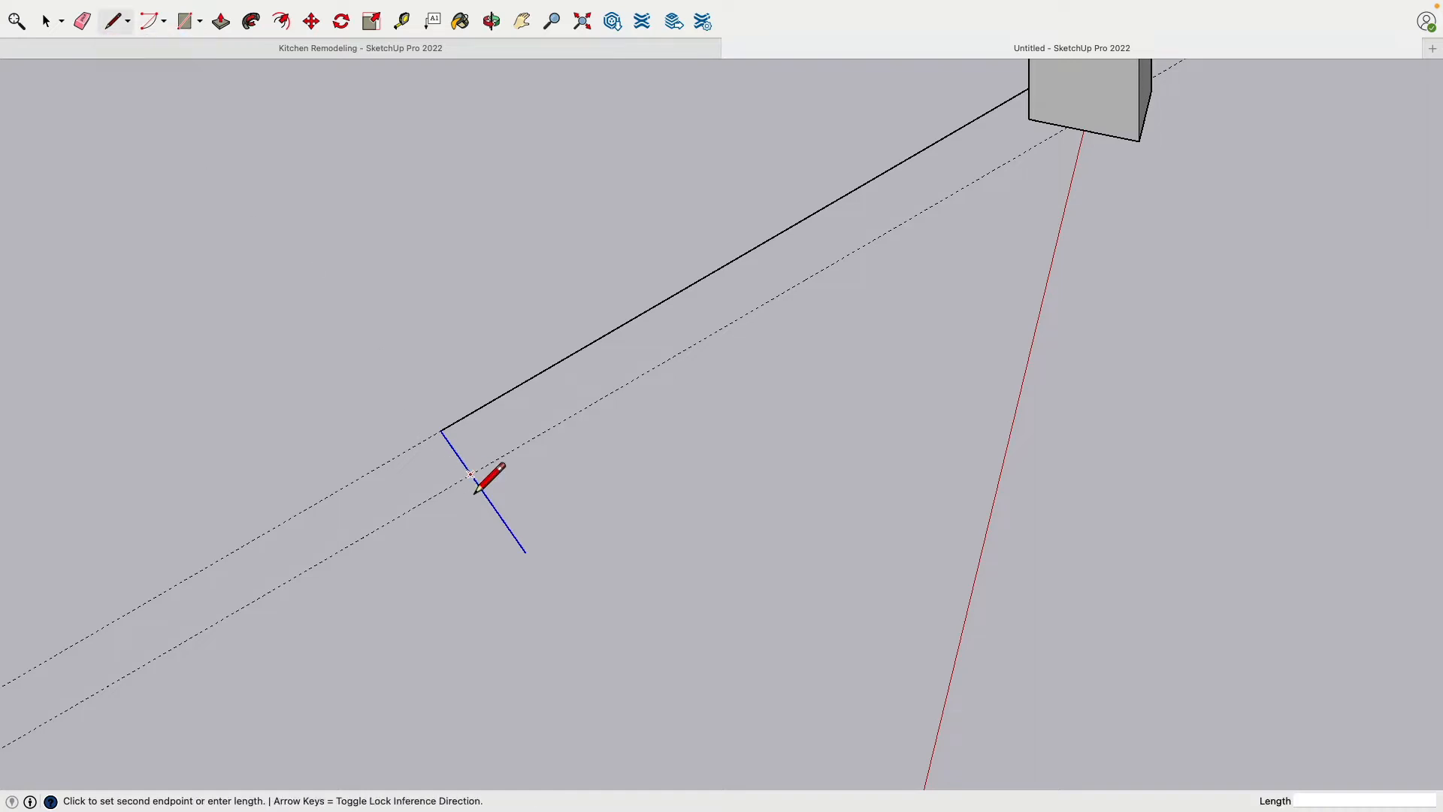
click(1067, 135)
click(84, 23)
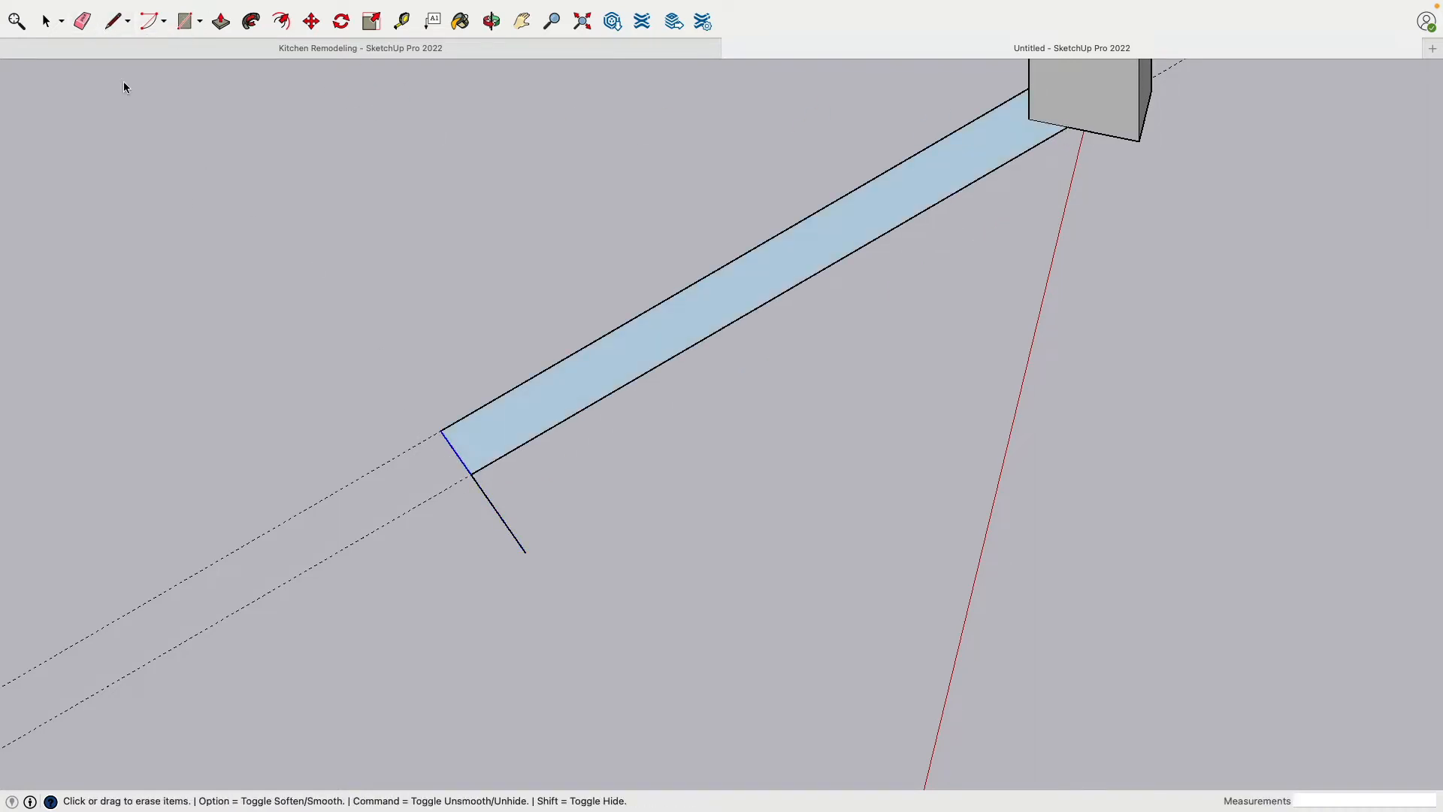
click(504, 530)
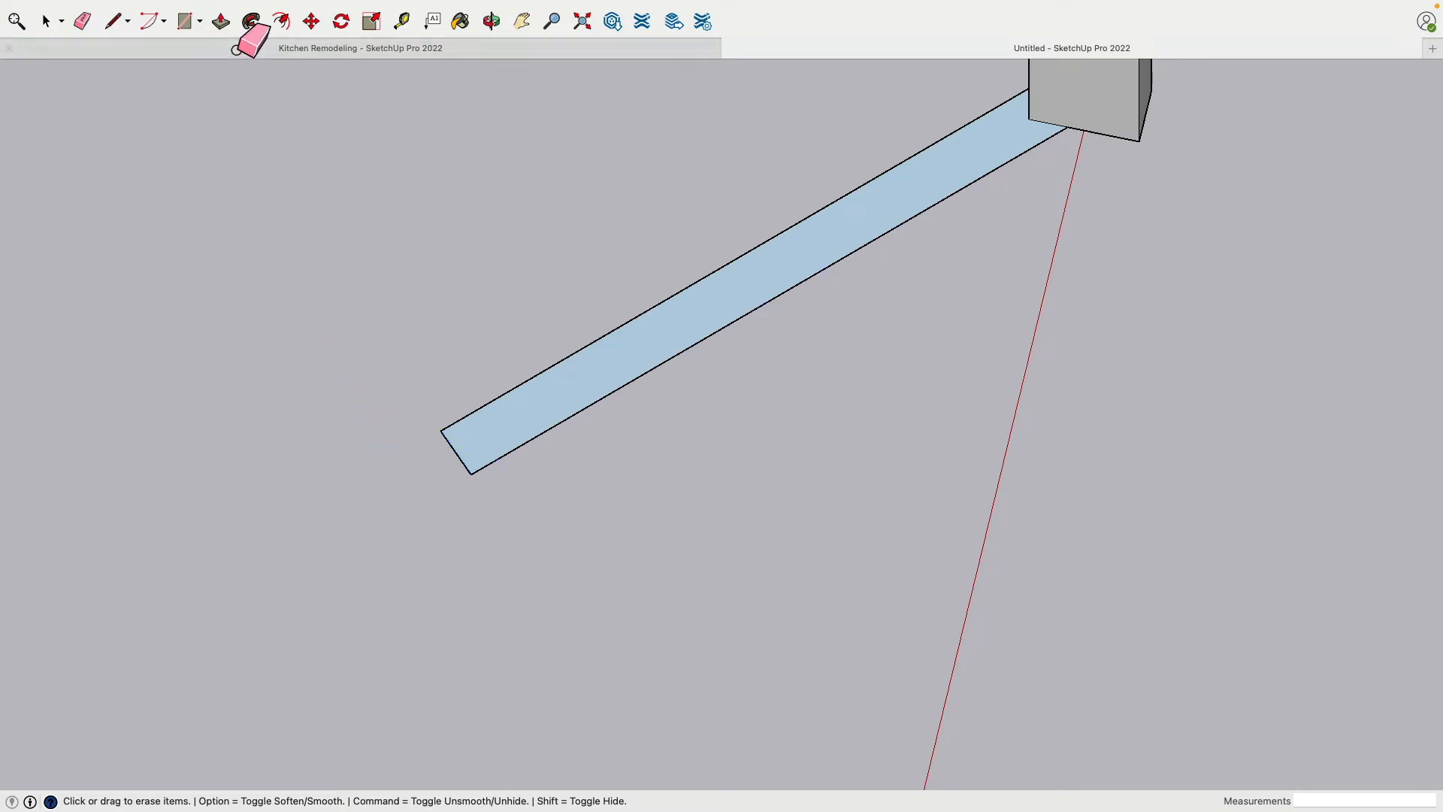
Extrude the angled strip up 7' 11" to the top of the adjoining walls and erase the leftover seam at the corner
click(221, 21)
middle_drag(435, 399, 460, 646)
click(459, 646)
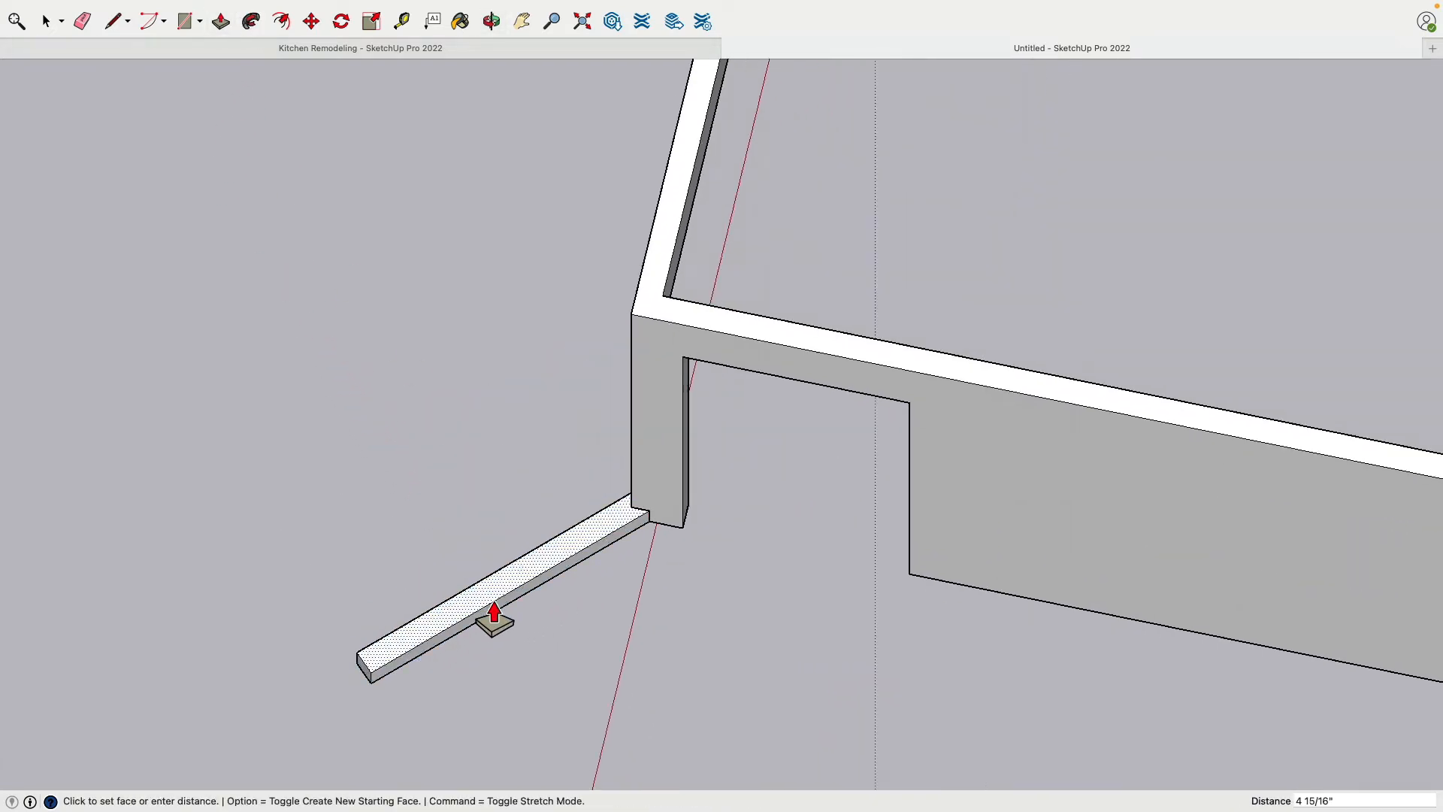
click(657, 335)
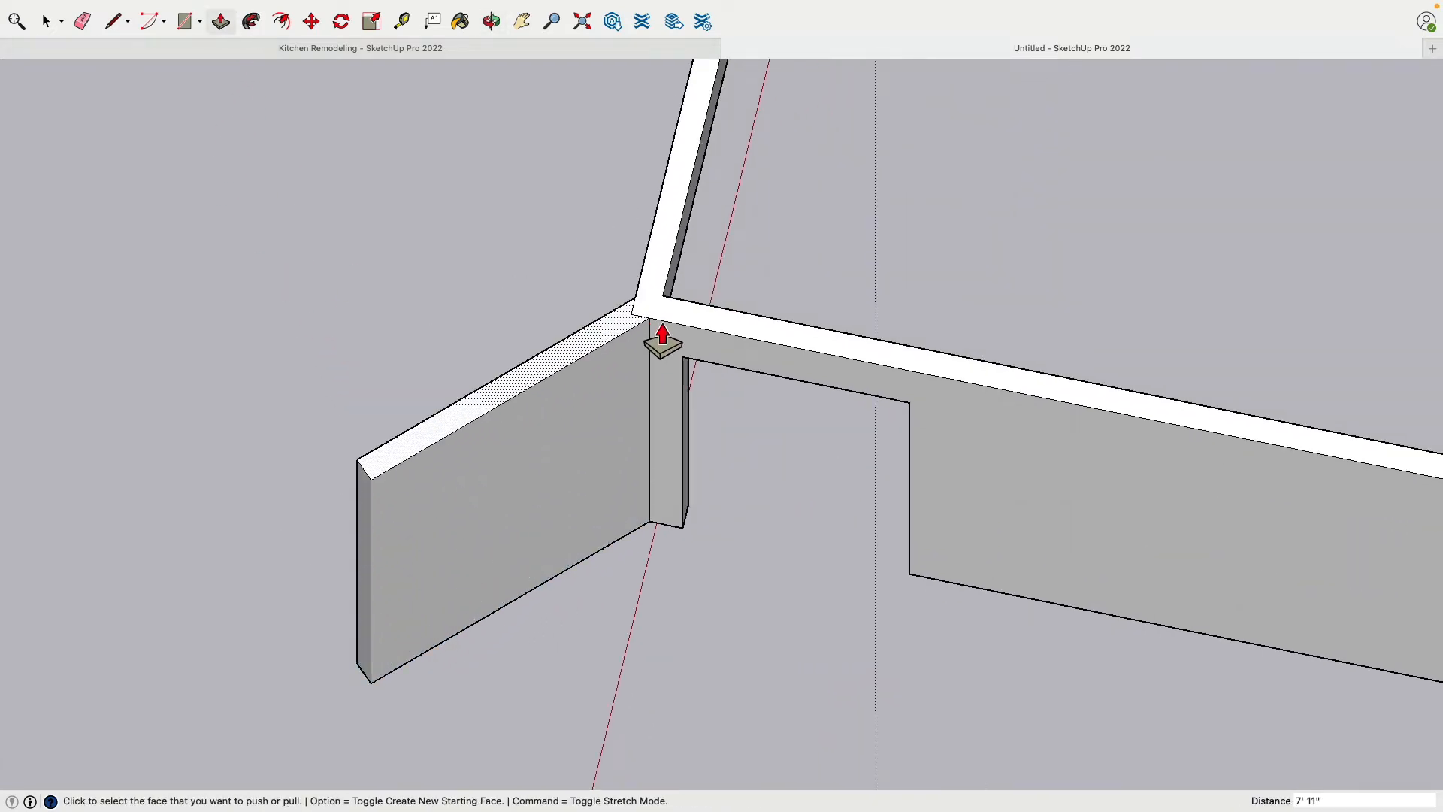
click(82, 22)
mouse_move(594, 667)
middle_down()
mouse_move(689, 268)
mouse_move(631, 570)
mouse_move(512, 548)
mouse_move(474, 499)
mouse_move(482, 275)
mouse_move(408, 306)
middle_up()
Place guides at the header opening's underside height, one along the opening wall and one across the angled wall's face
scroll(631, 570, up, 3)
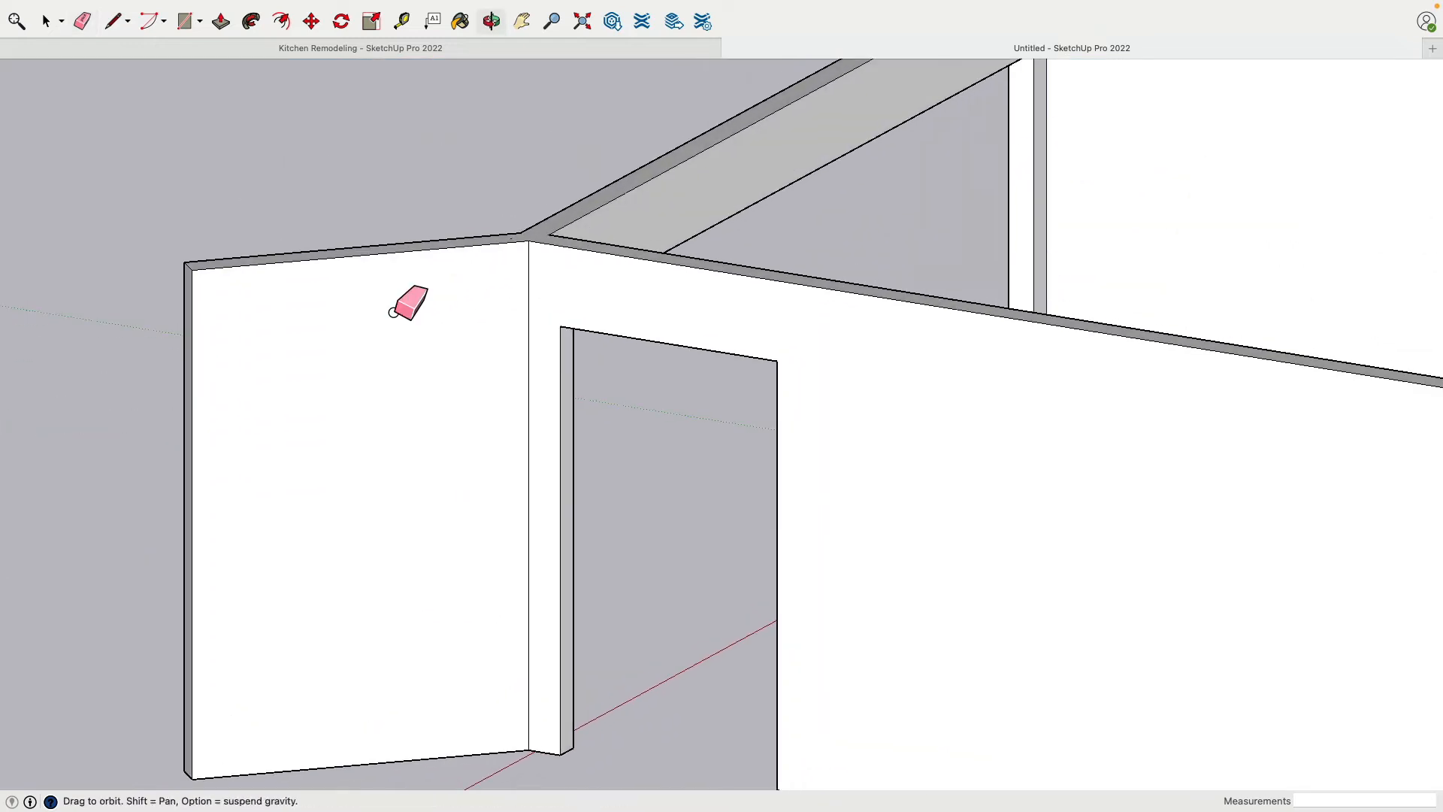
scroll(376, 248, up, 3)
click(402, 21)
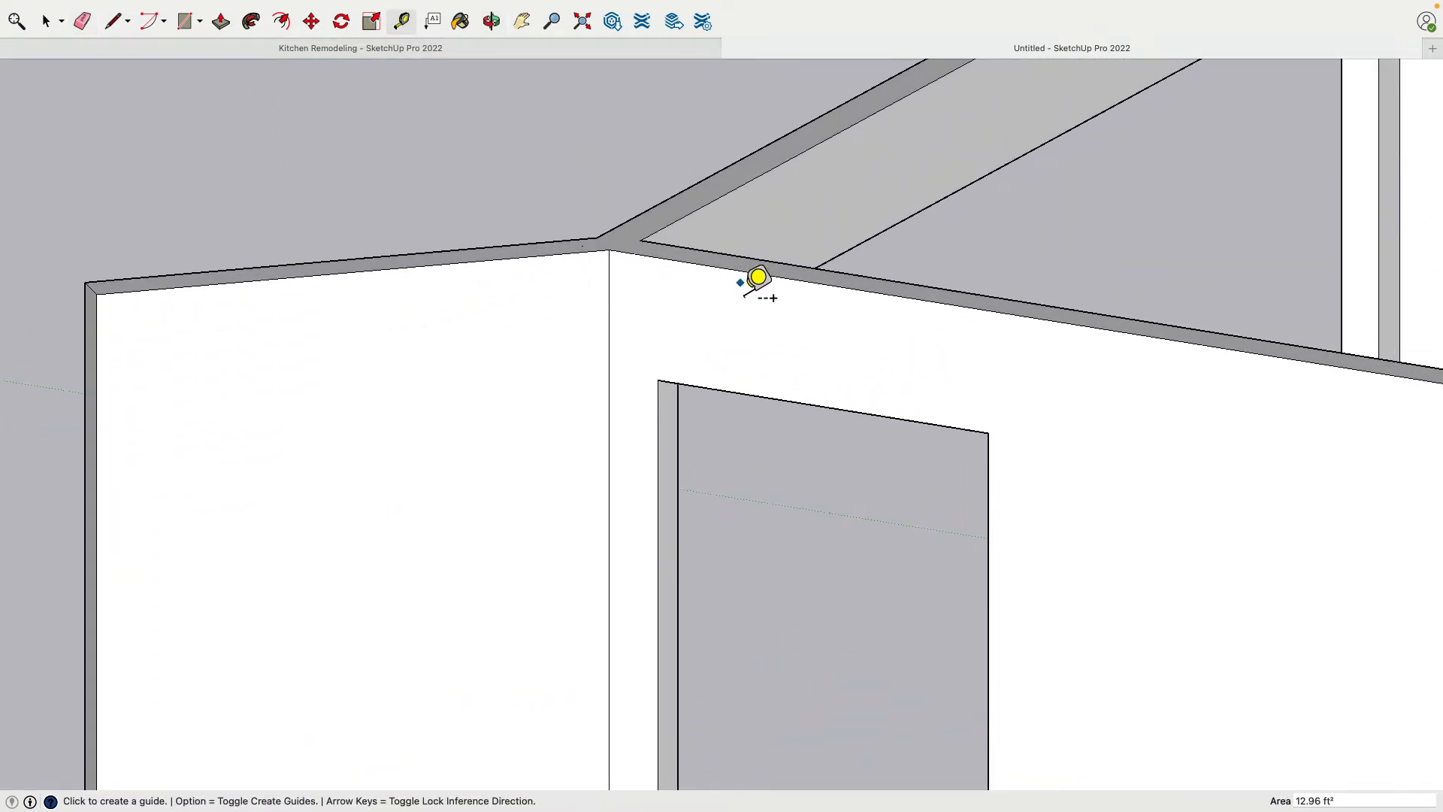
click(755, 277)
click(751, 393)
click(590, 259)
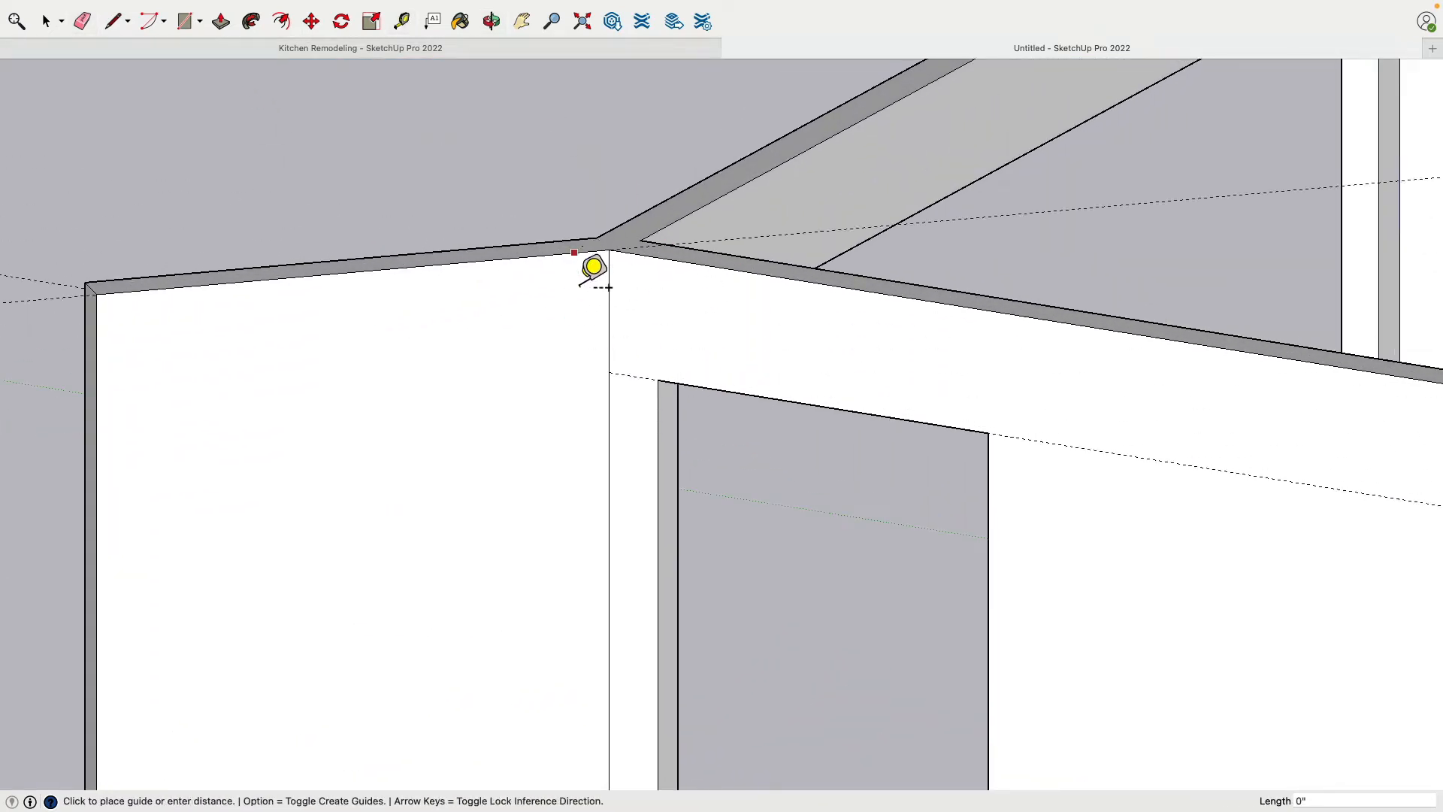
click(625, 374)
mouse_move(624, 373)
middle_down()
mouse_move(605, 371)
mouse_move(613, 353)
middle_up()
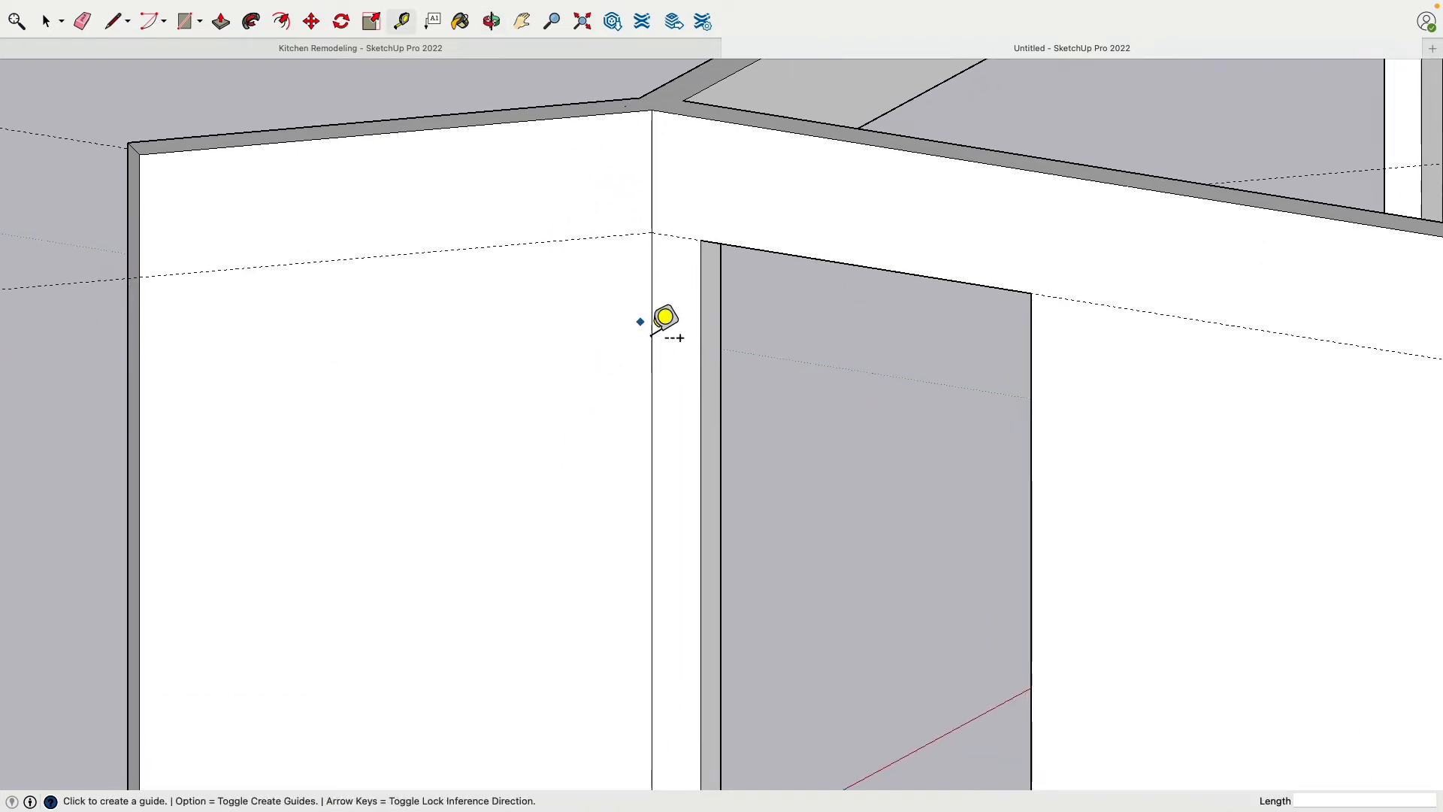
Add a vertical guide on the angled wall's face, 5" from its corner with the opening wall
click(652, 319)
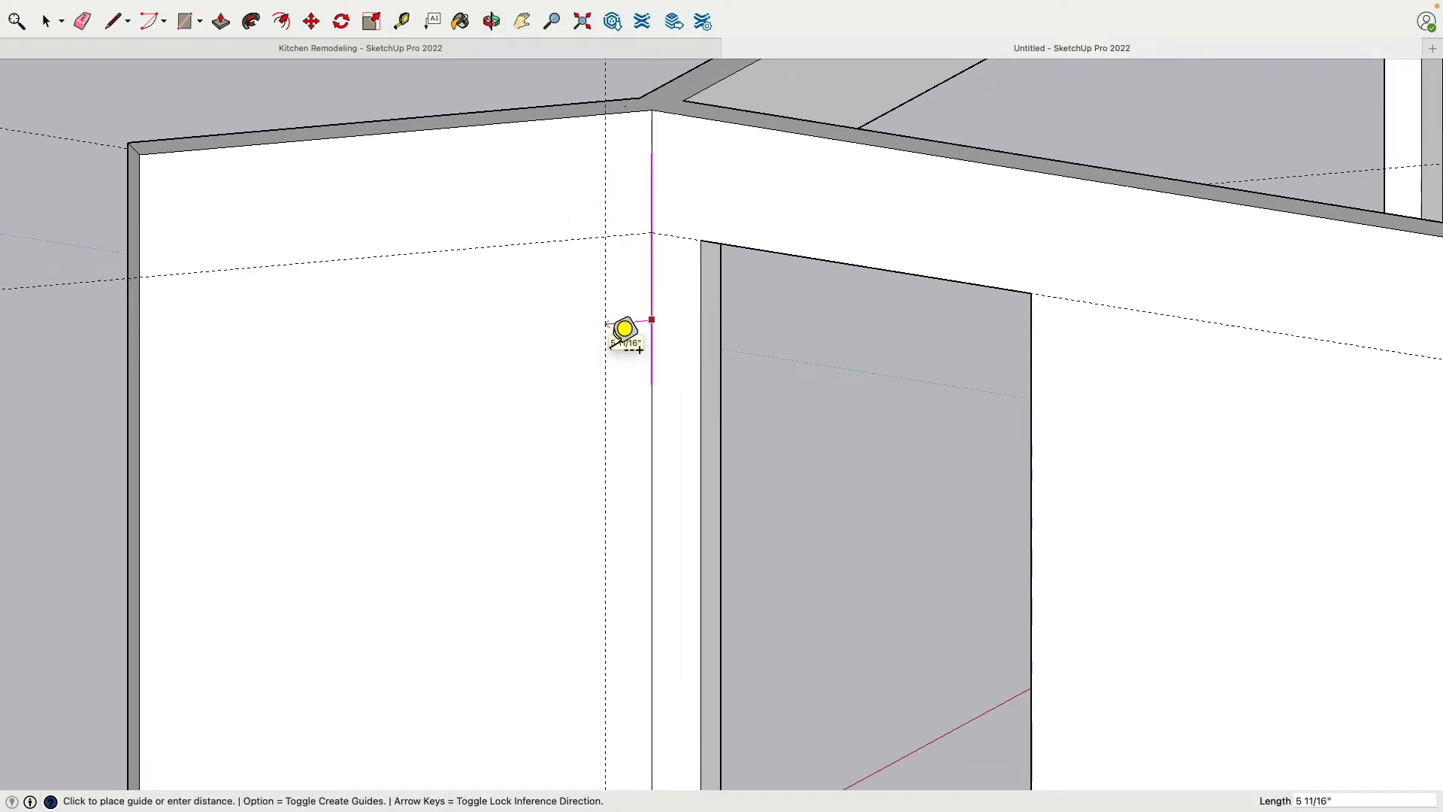
text(5)
key(Return)
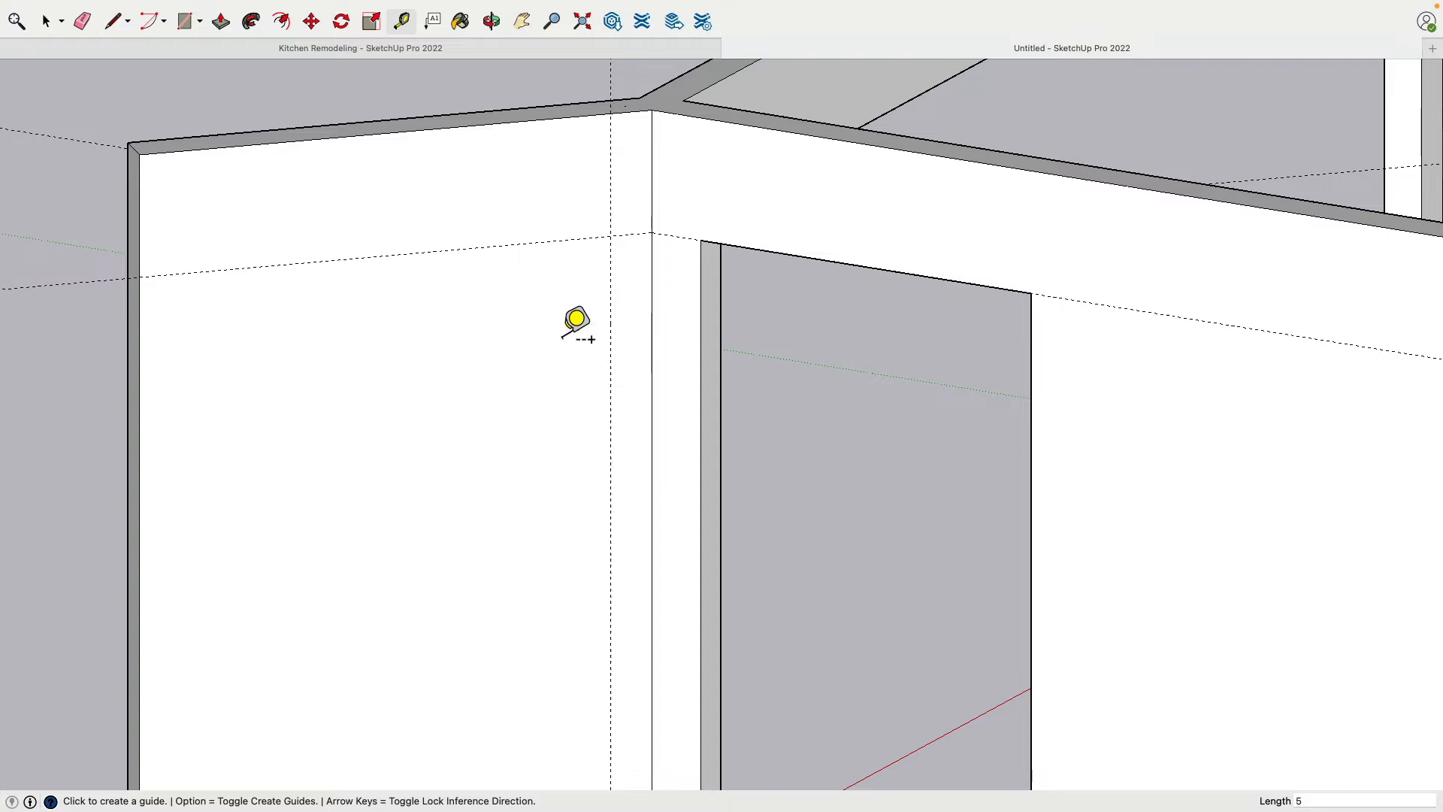
Draw a 4' 9 1/2" by 6' 8" rectangle on the angled wall from the guide intersection to the wall's outer bottom corner
scroll(342, 186, down, 2)
click(184, 21)
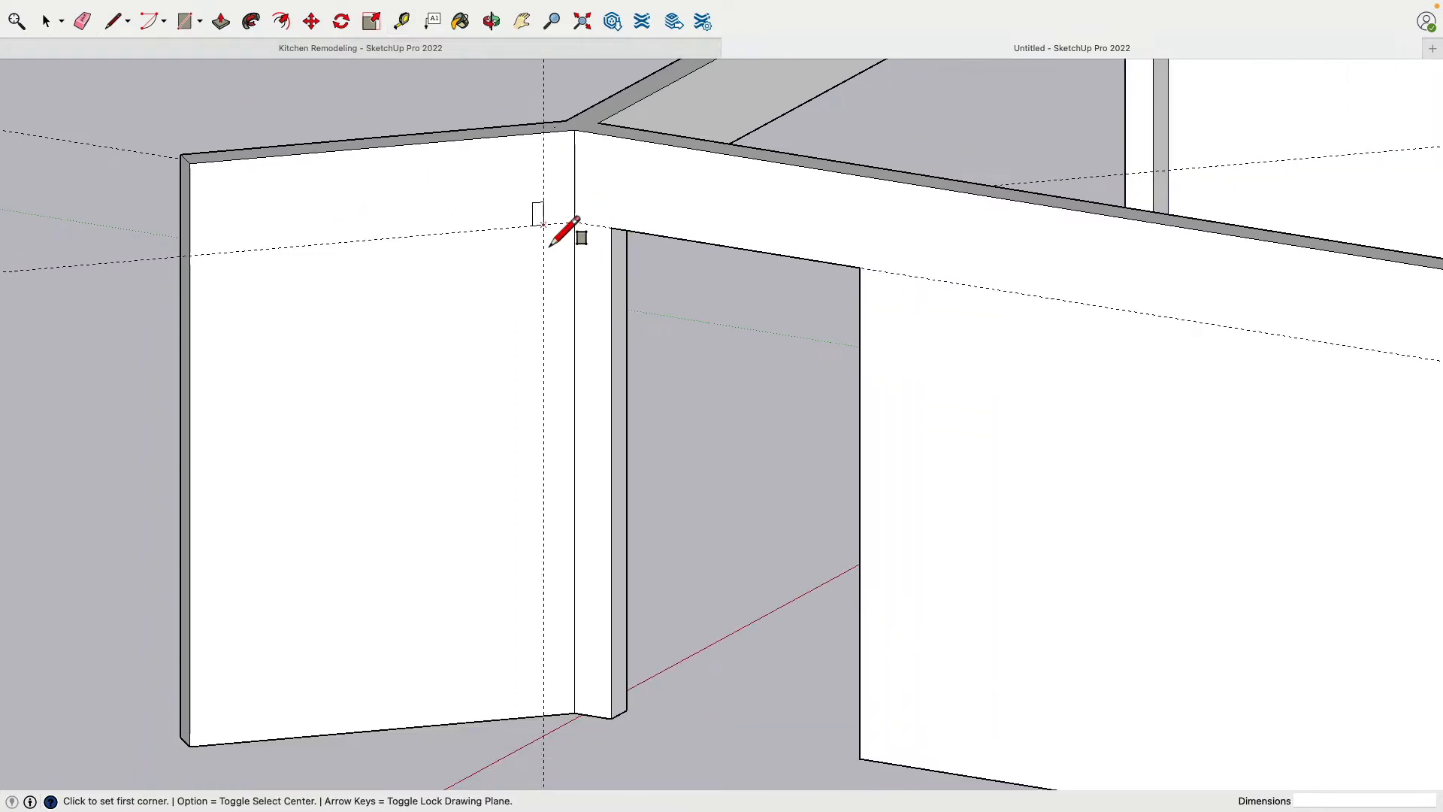
click(543, 224)
click(208, 744)
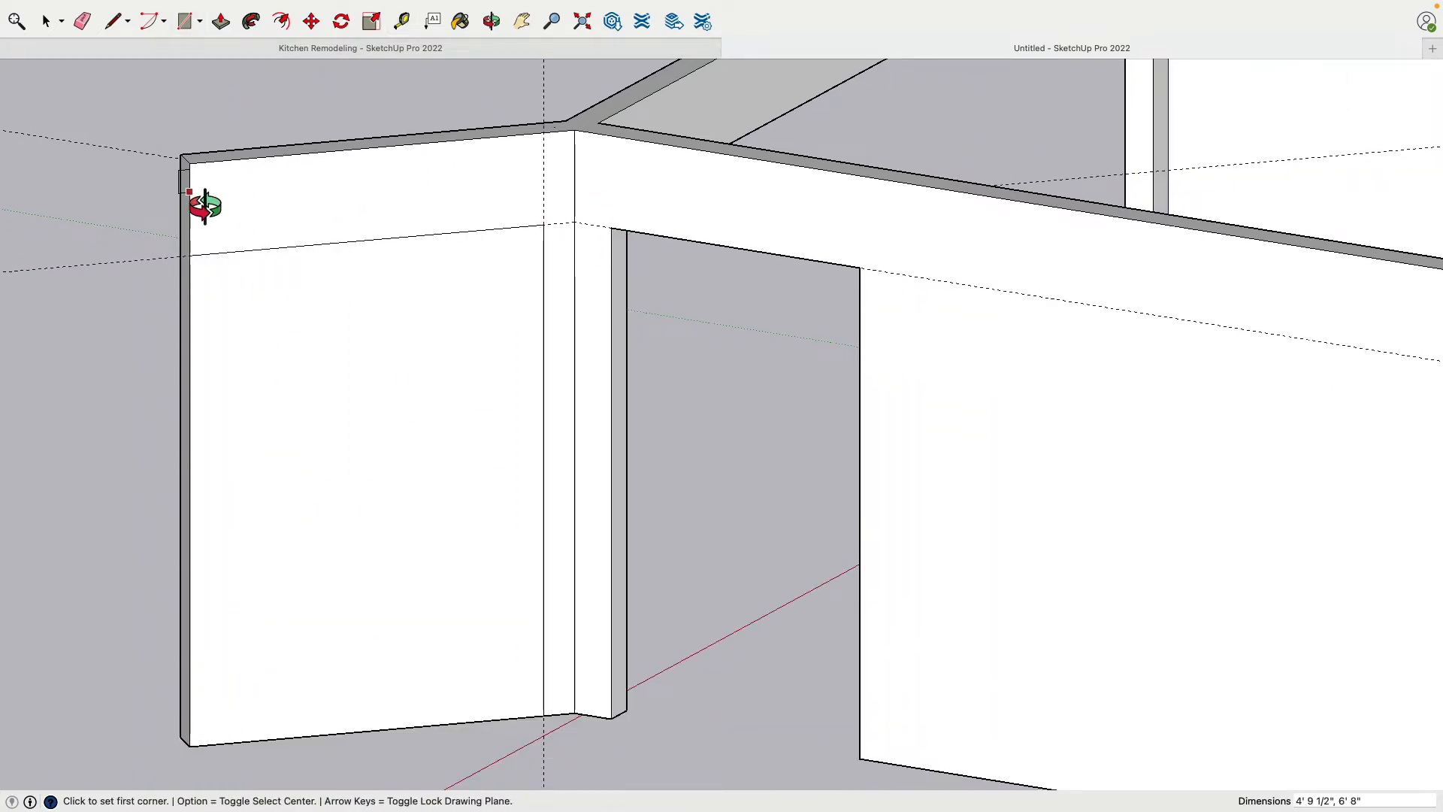
Push the rectangle 5" through the angled wall to cut the opening beneath its header
middle_drag(199, 200, 421, 526)
key(p)
click(427, 531)
click(329, 508)
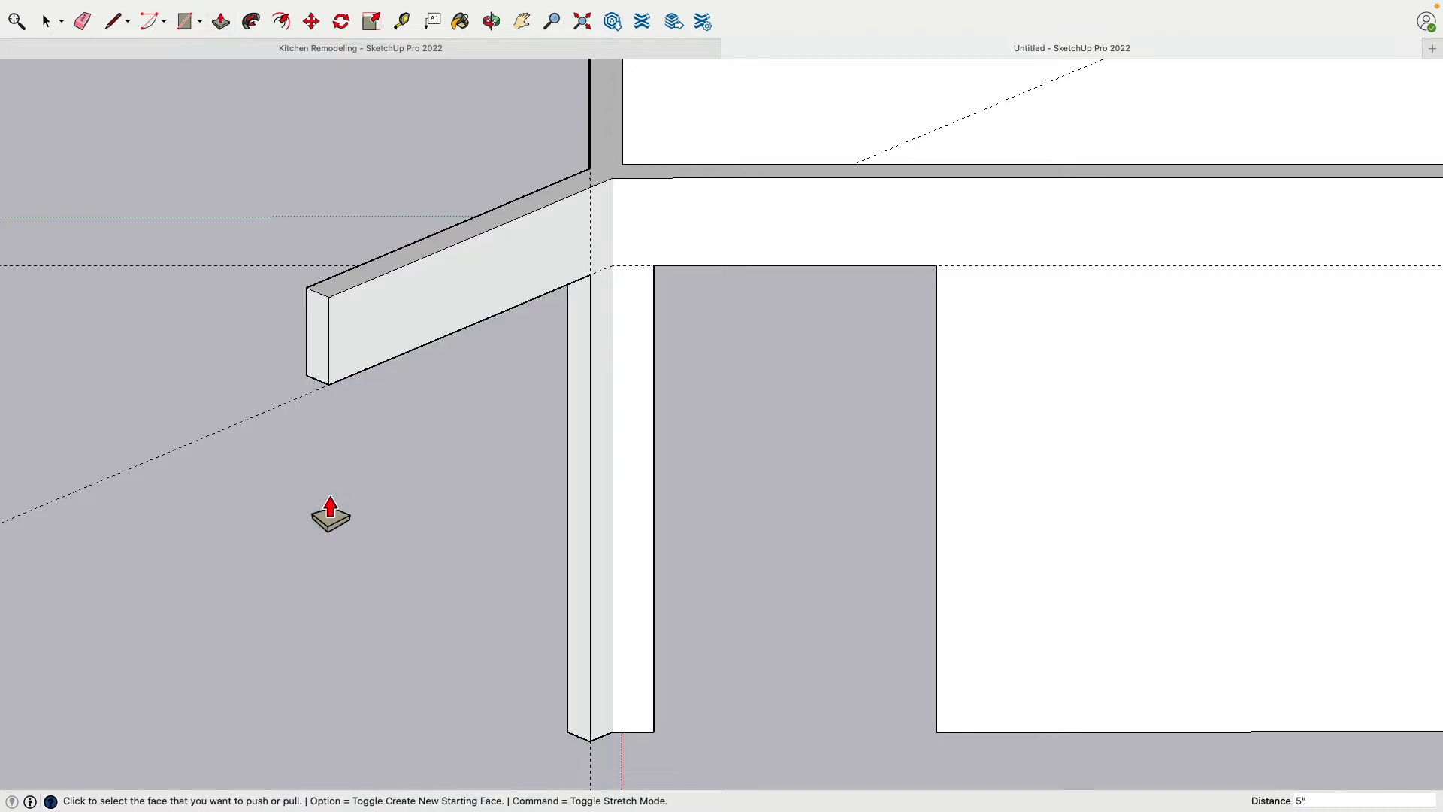
Erase the horizontal and vertical construction guides around the angled header and corner post
mouse_move(328, 509)
middle_down()
mouse_move(634, 380)
mouse_move(129, 521)
mouse_move(146, 556)
middle_up()
scroll(178, 94, down, 2)
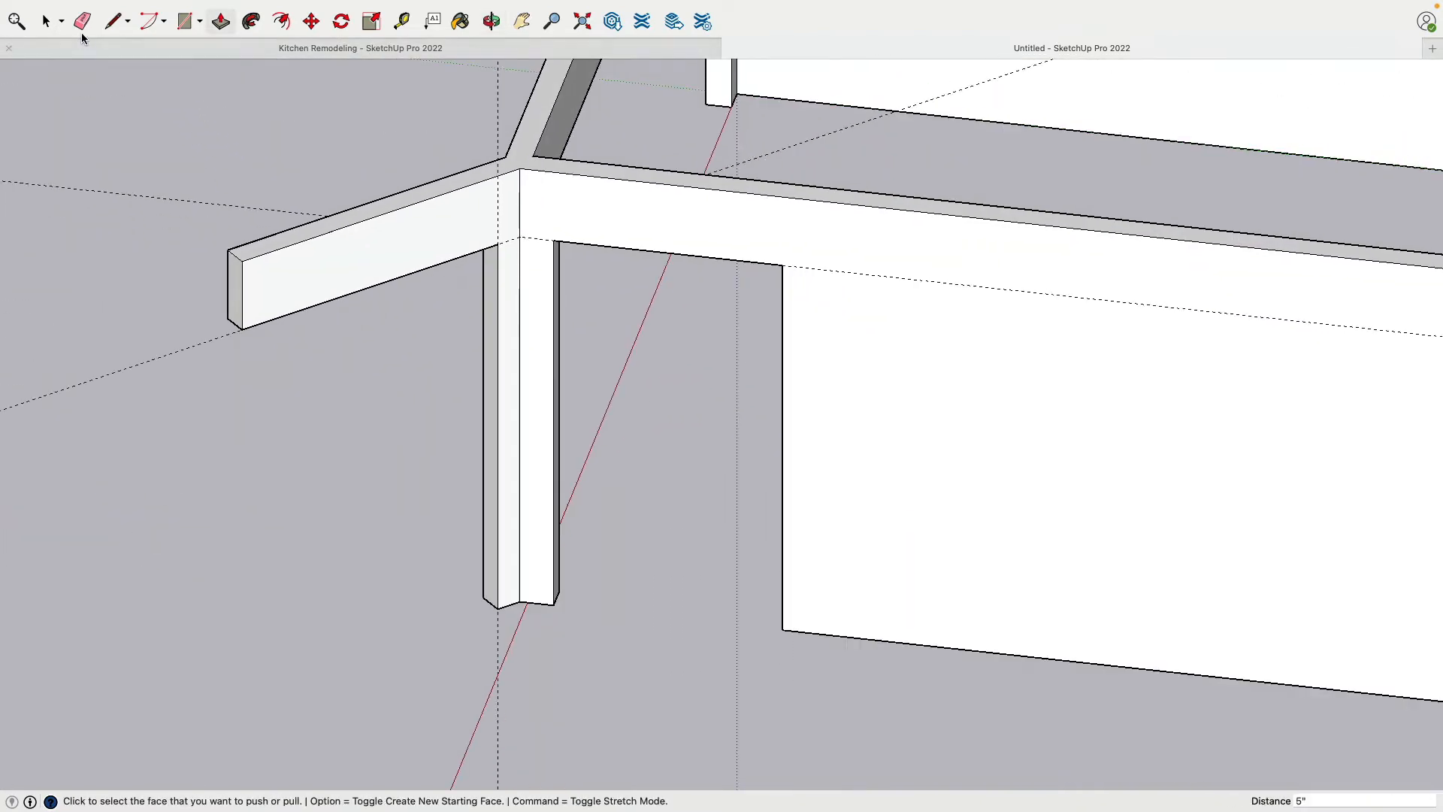
click(82, 29)
scroll(180, 554, down, 3)
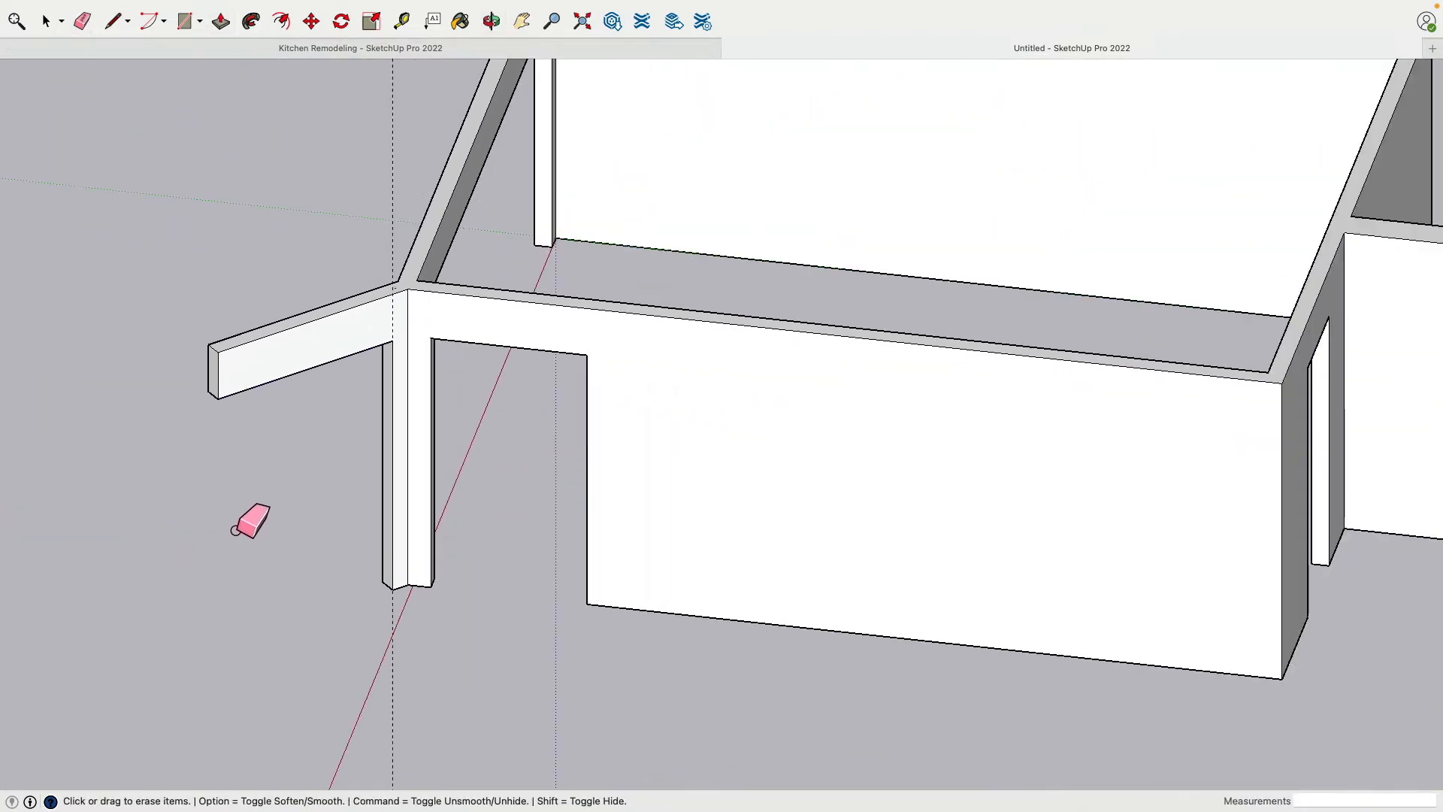
mouse_move(399, 141)
middle_down()
mouse_move(300, 228)
mouse_move(847, 223)
mouse_move(564, 248)
mouse_move(307, 246)
mouse_move(702, 232)
middle_up()
scroll(654, 309, down, 2)
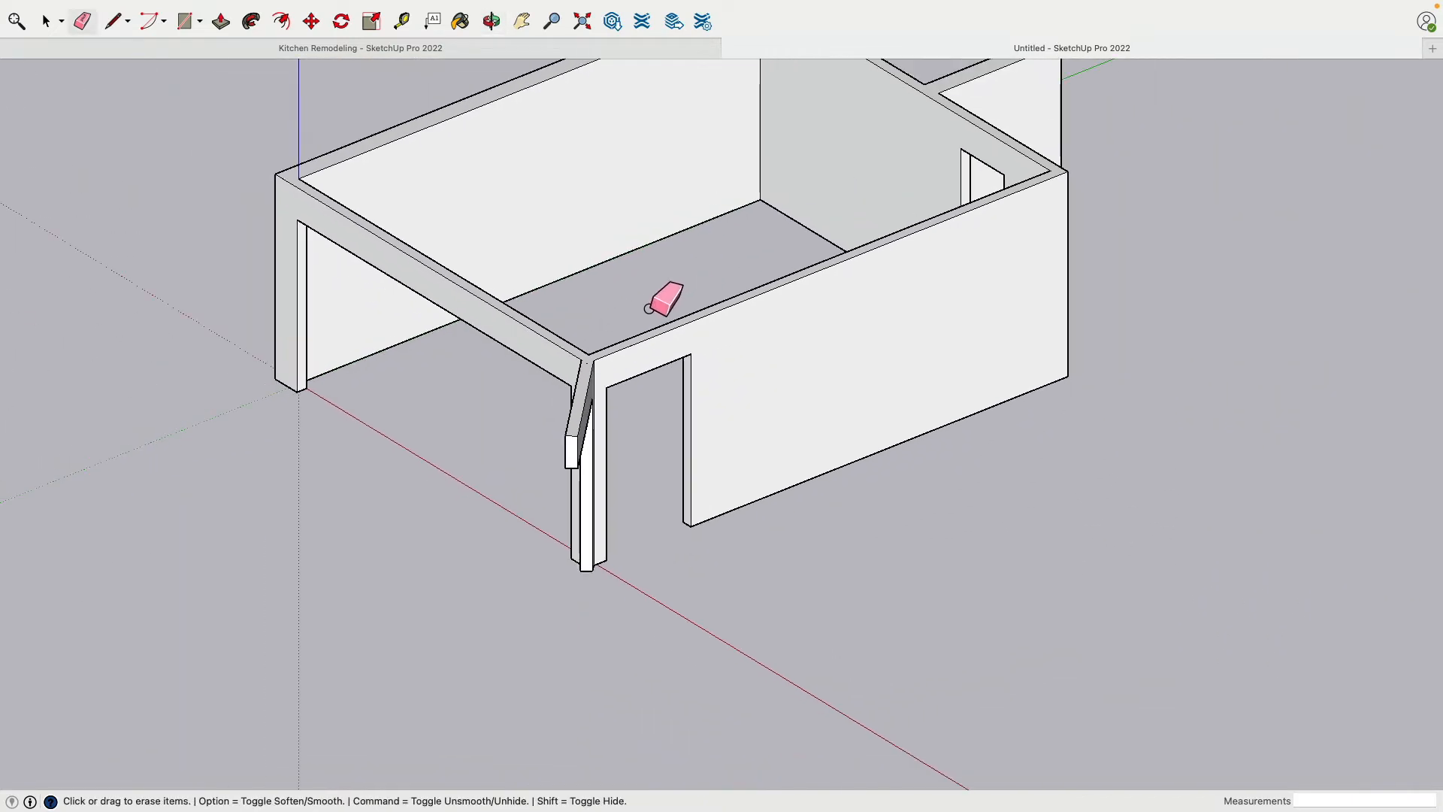
middle_drag(541, 316, 409, 284)
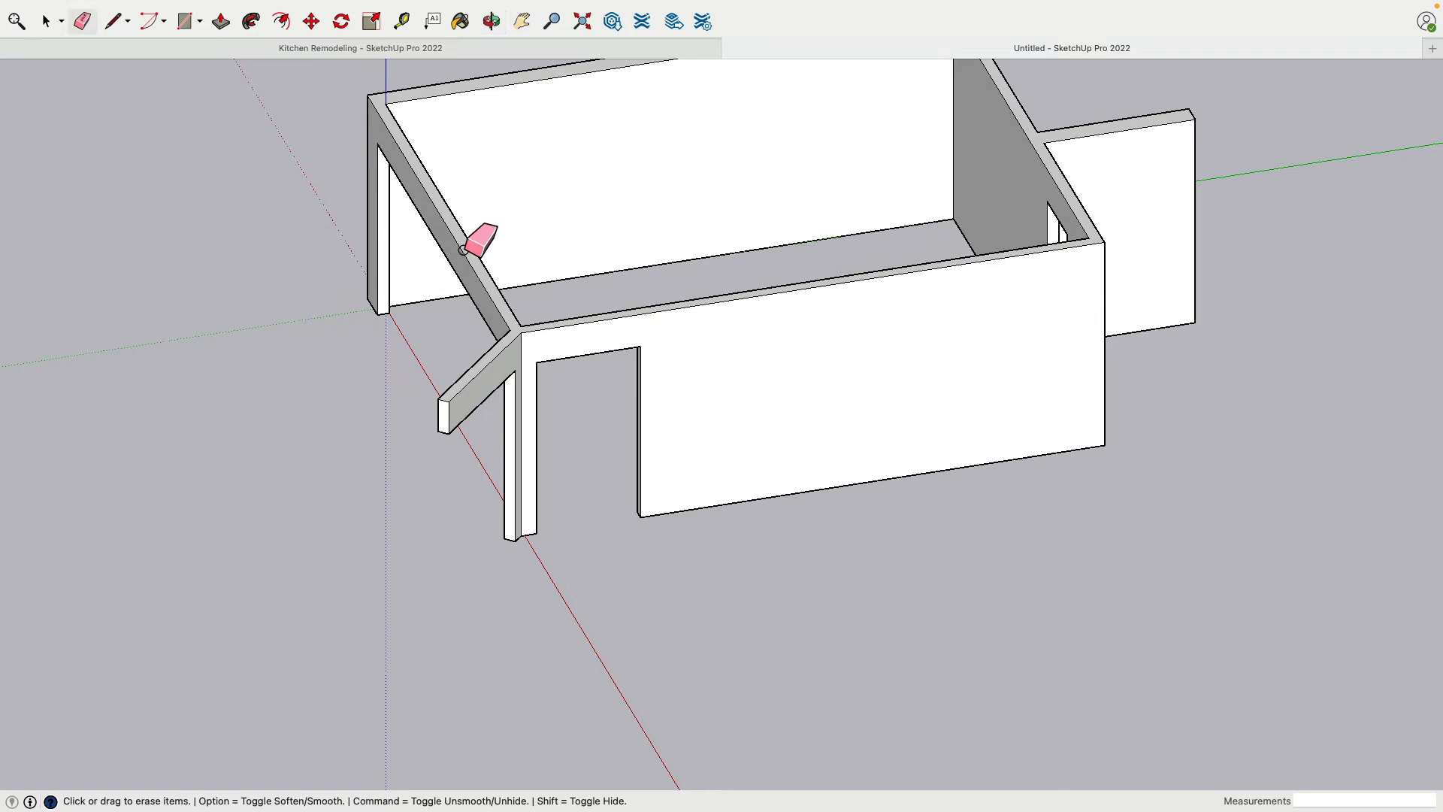
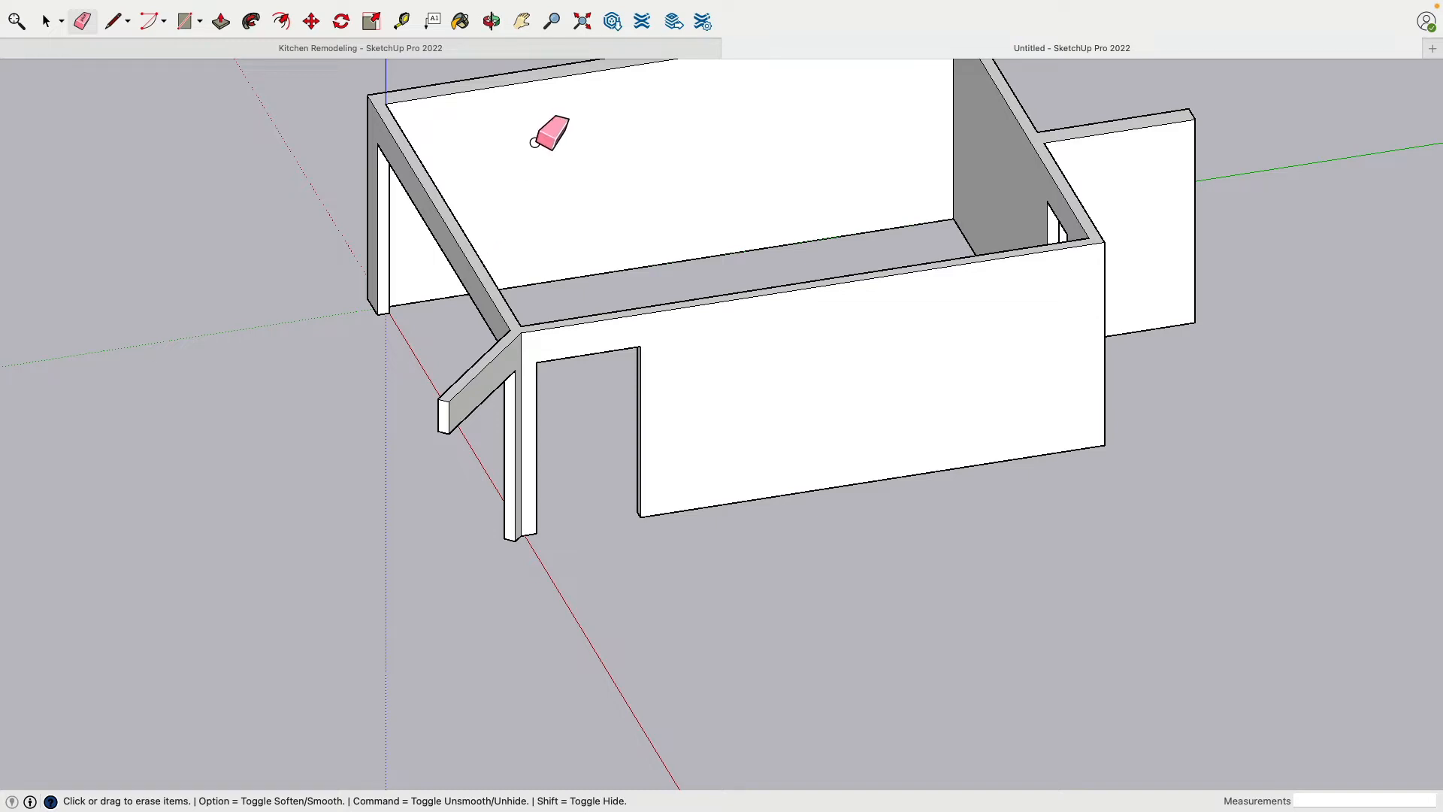
In the Kitchen Remodeling model, measure vertically from the door trim's upper outer corner to the wall's top edge
click(493, 48)
middle_drag(885, 310, 566, 248)
scroll(445, 396, up, 5)
middle_drag(444, 396, 368, 380)
scroll(435, 306, up, 4)
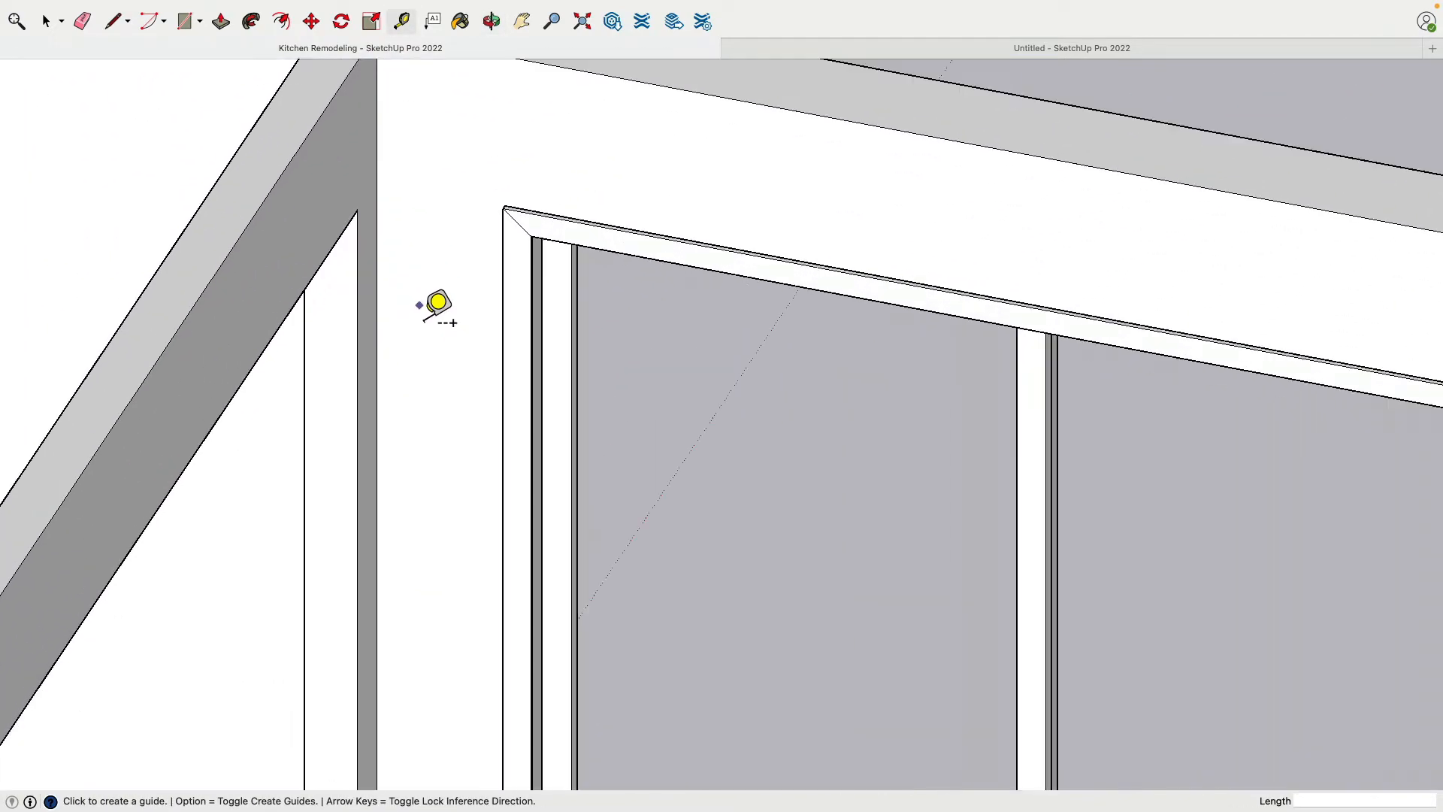
scroll(379, 359, up, 2)
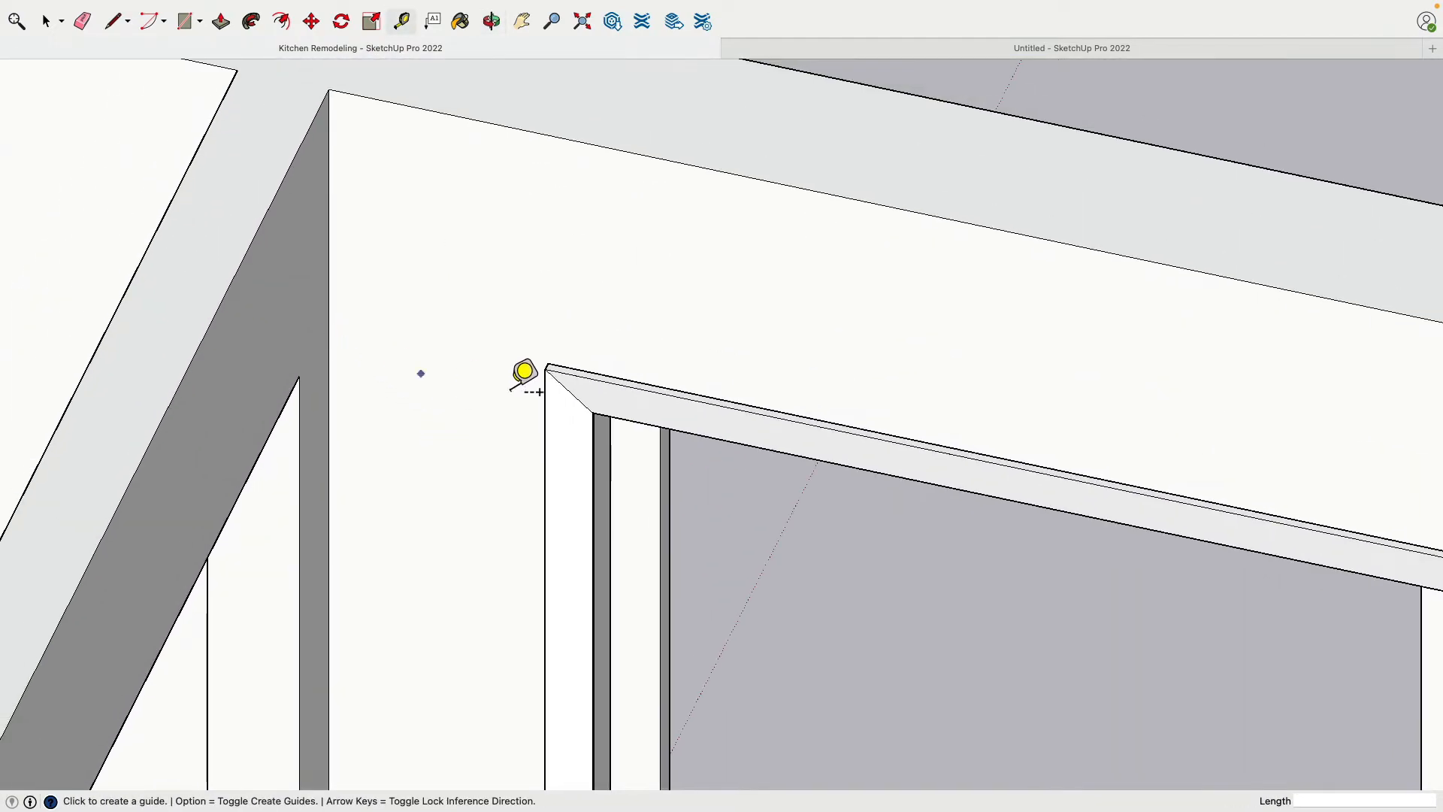
click(548, 364)
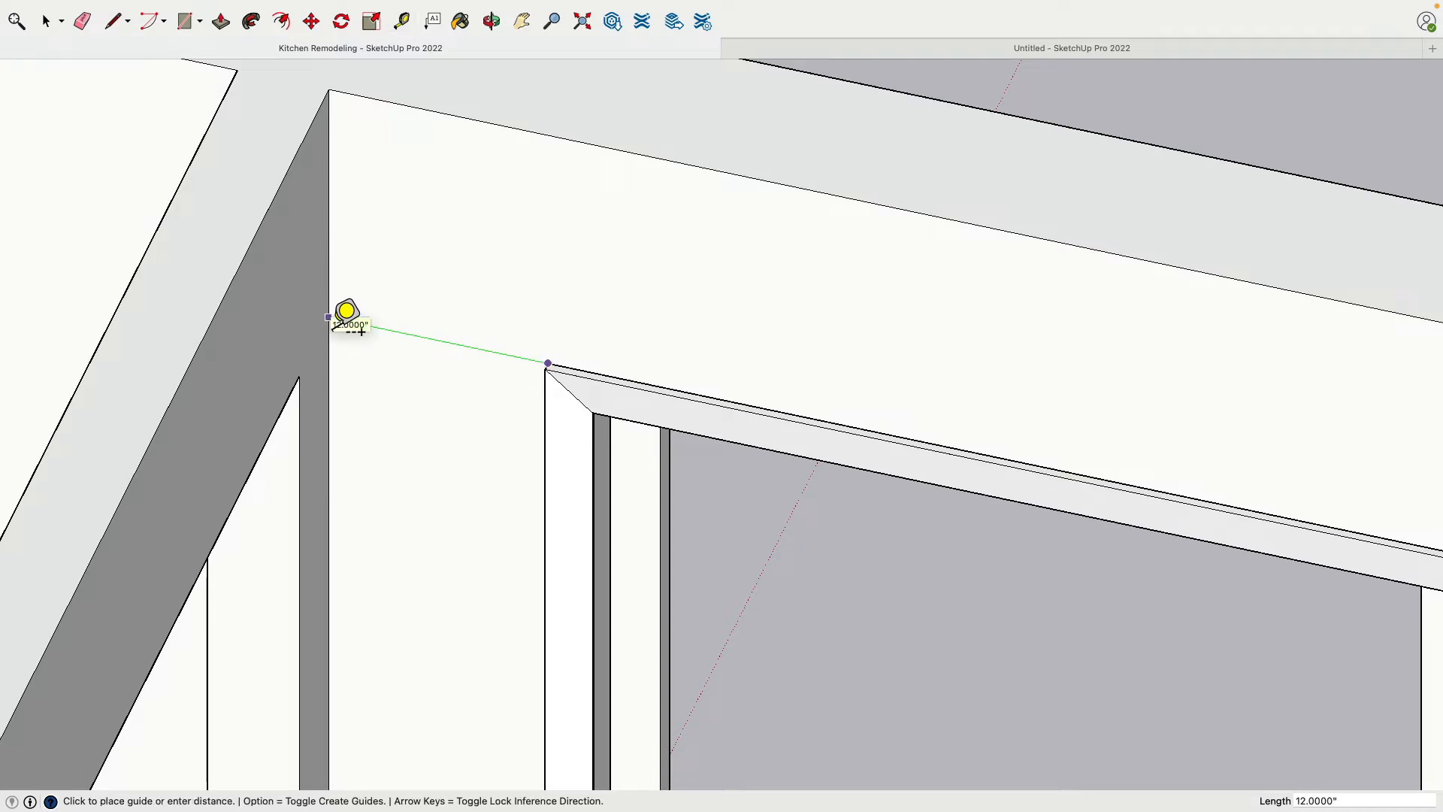
click(585, 153)
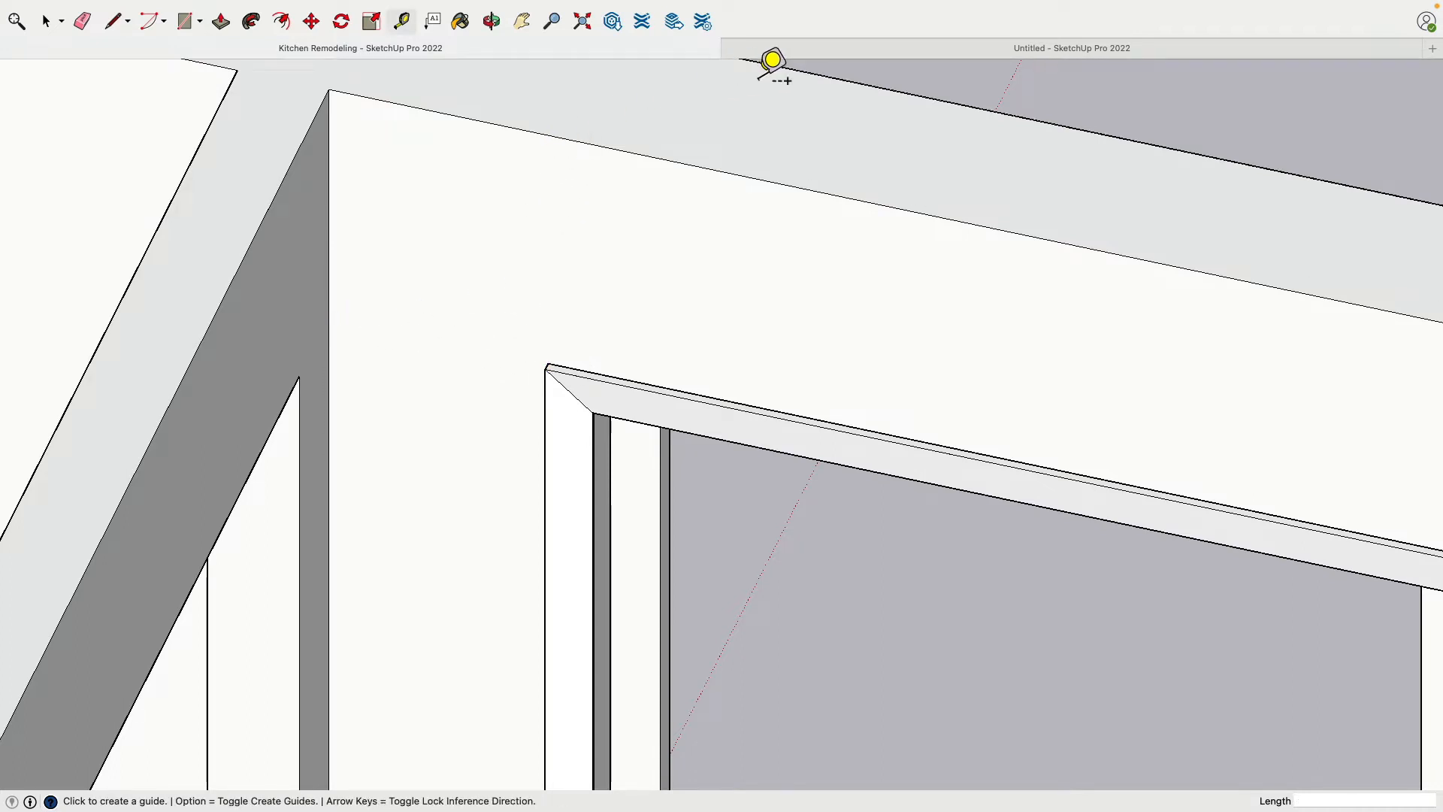
Return to the Untitled model and make the entire connected wall structure a group
click(779, 46)
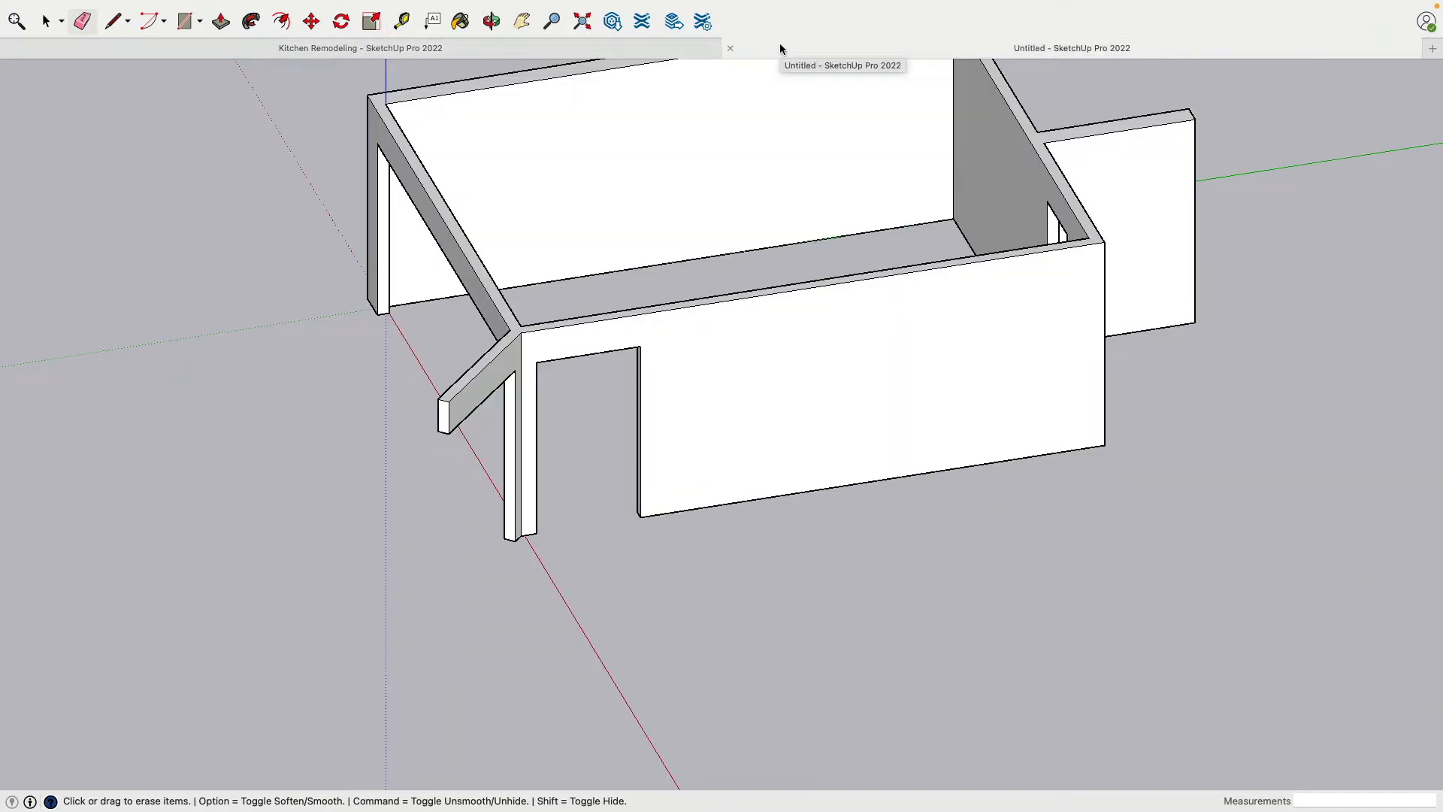
middle_drag(676, 225, 597, 307)
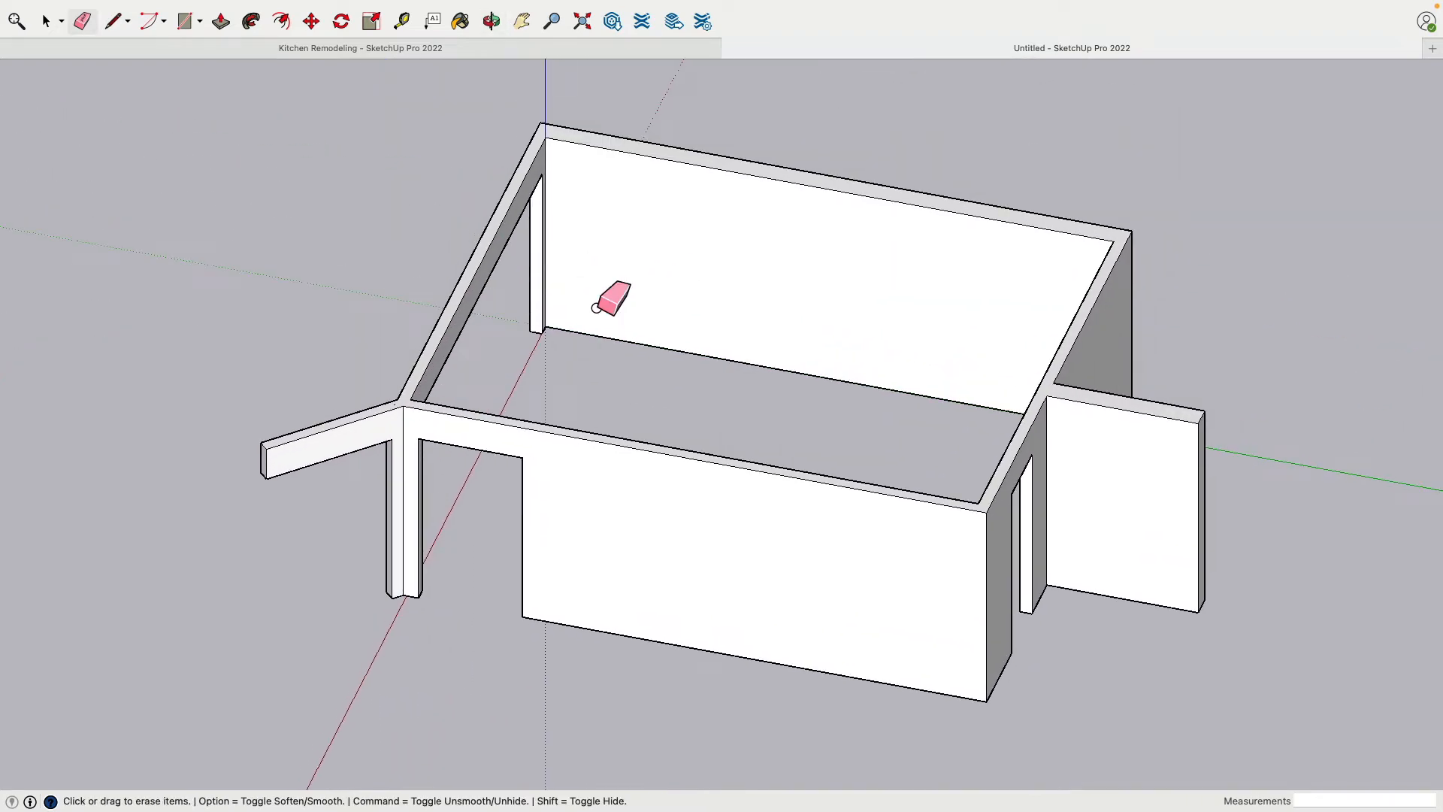
click(39, 19)
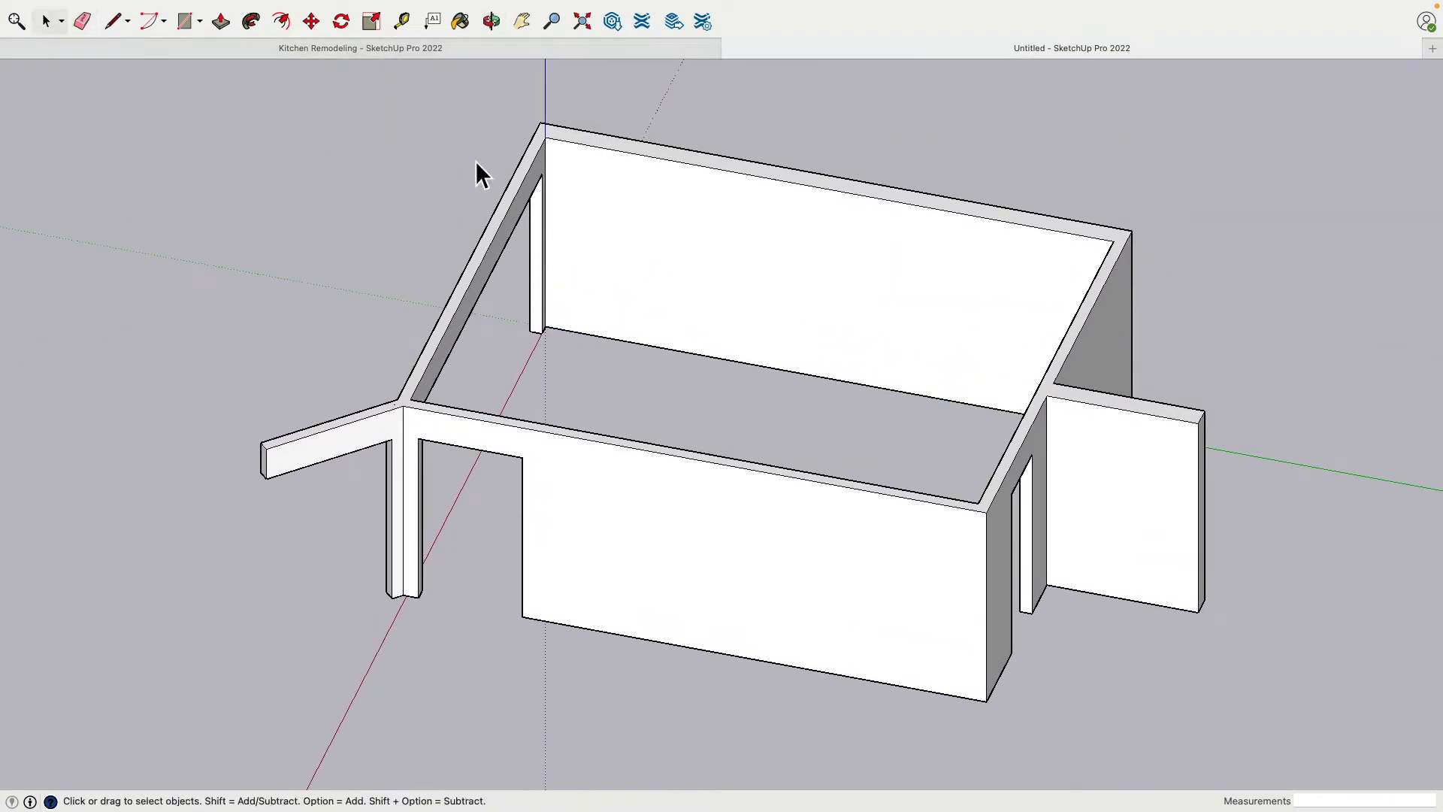
triple_click(628, 226)
right_click(620, 214)
click(339, 675)
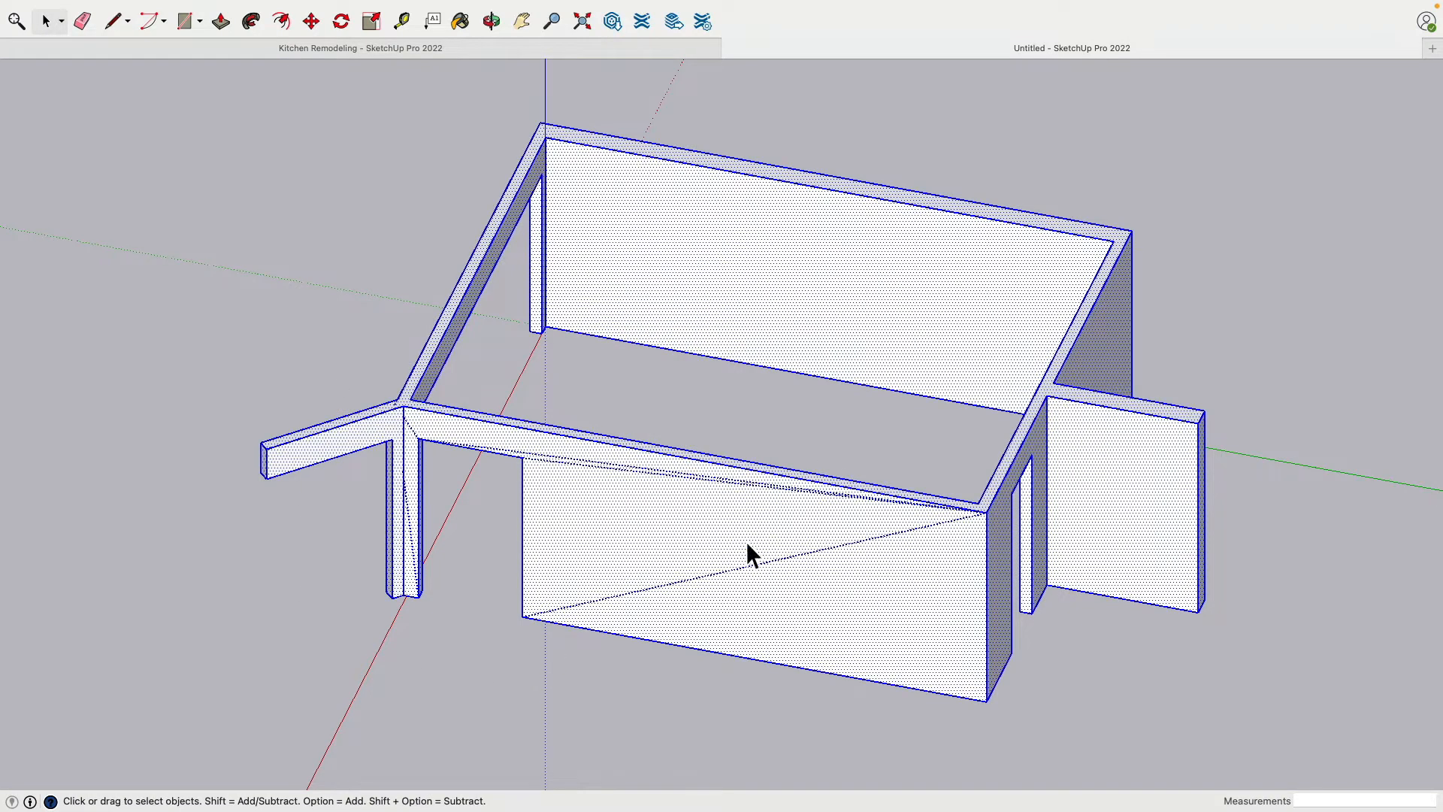
right_click(690, 527)
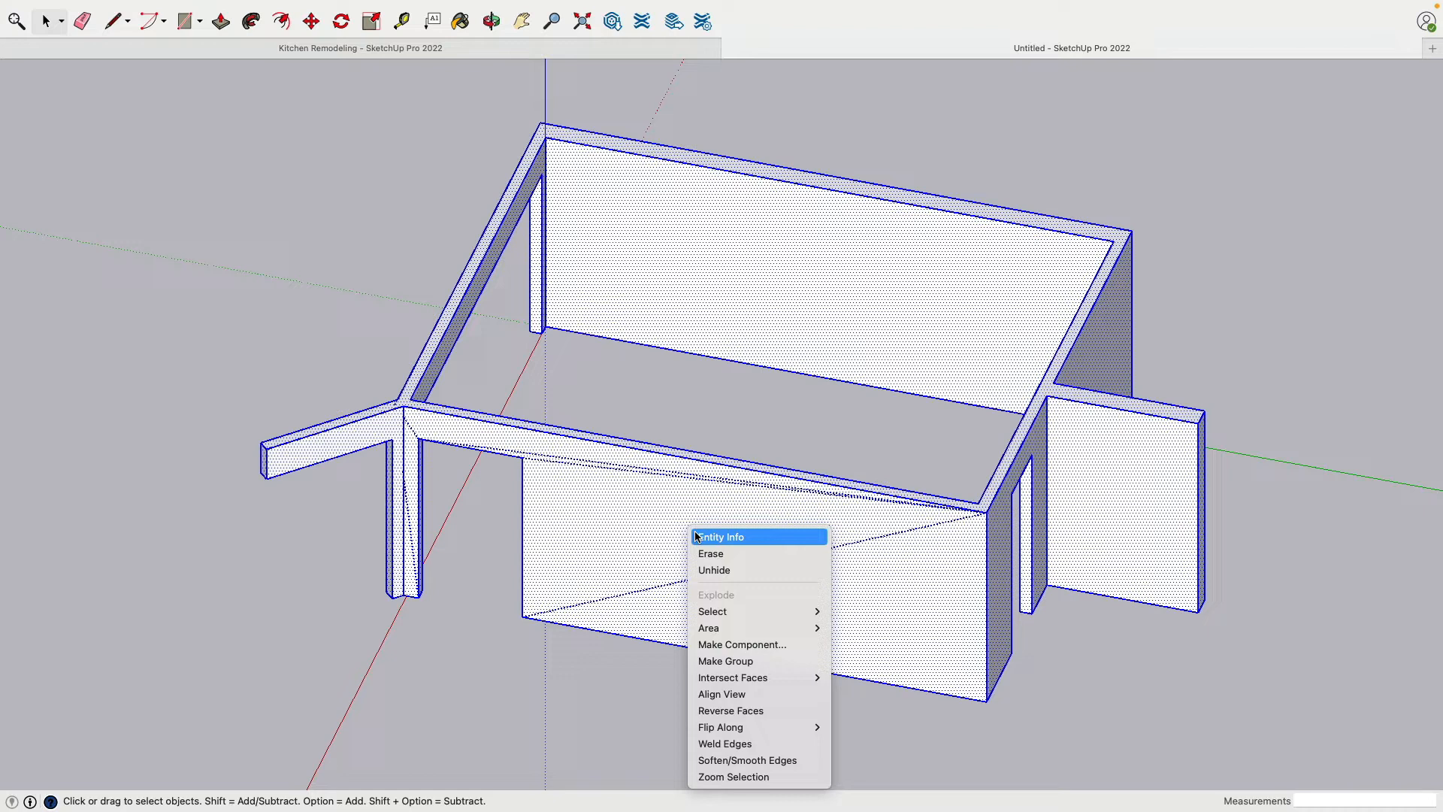
click(765, 664)
scroll(601, 336, up, 5)
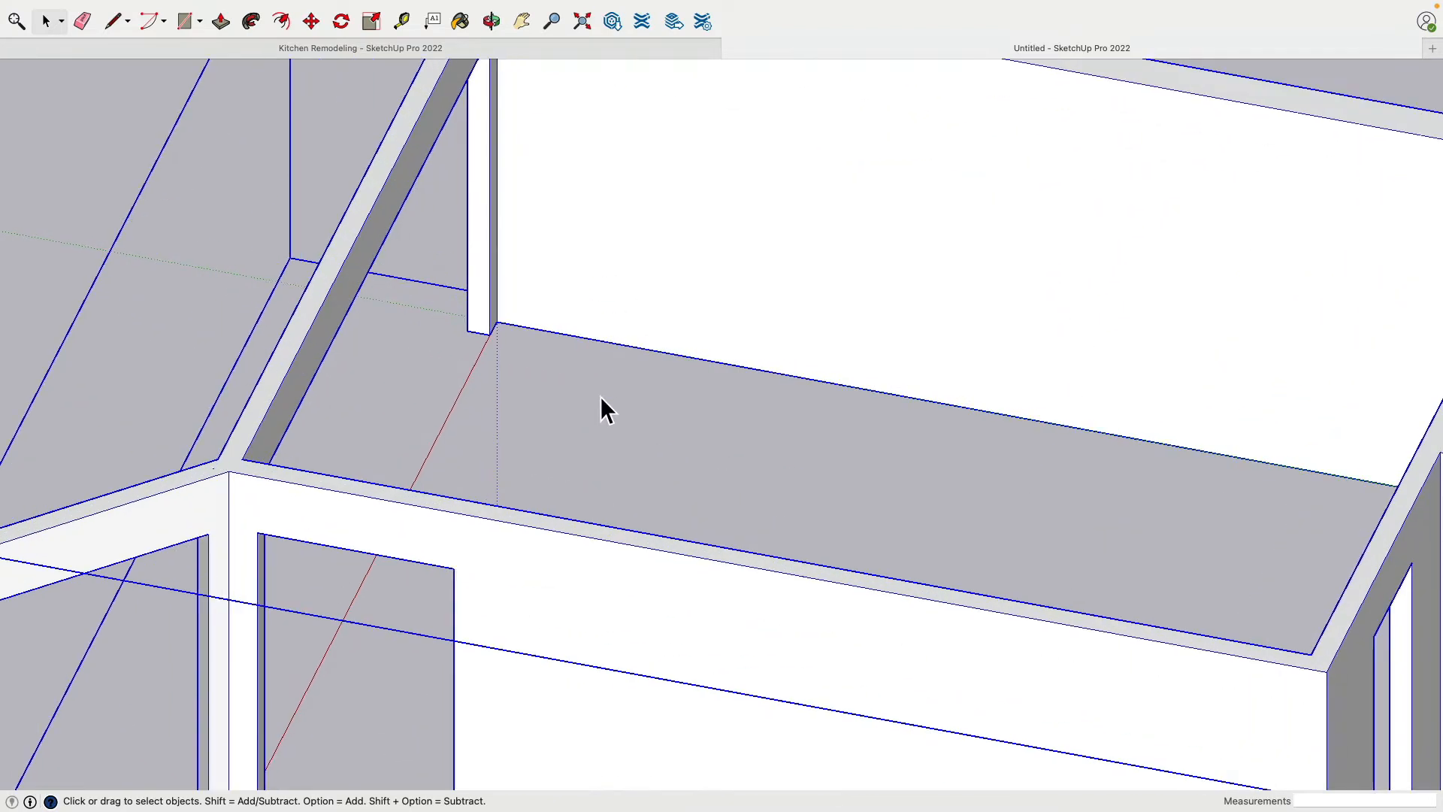
click(600, 397)
Add a horizontal guide on the long back wall's inner face, 15.5" below its top edge
shift+middle_drag(637, 295, 600, 449)
key(t)
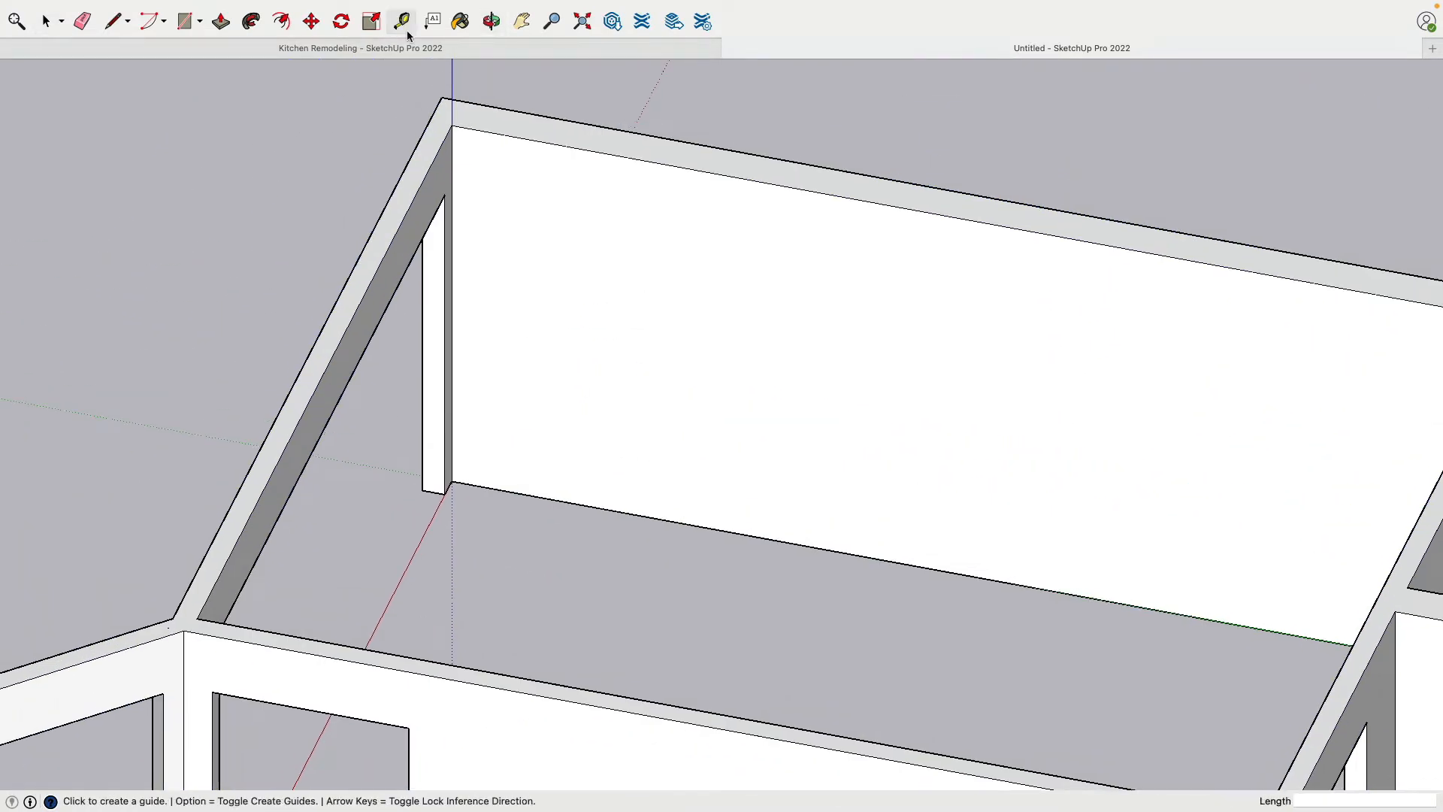
scroll(514, 169, up, 3)
click(623, 138)
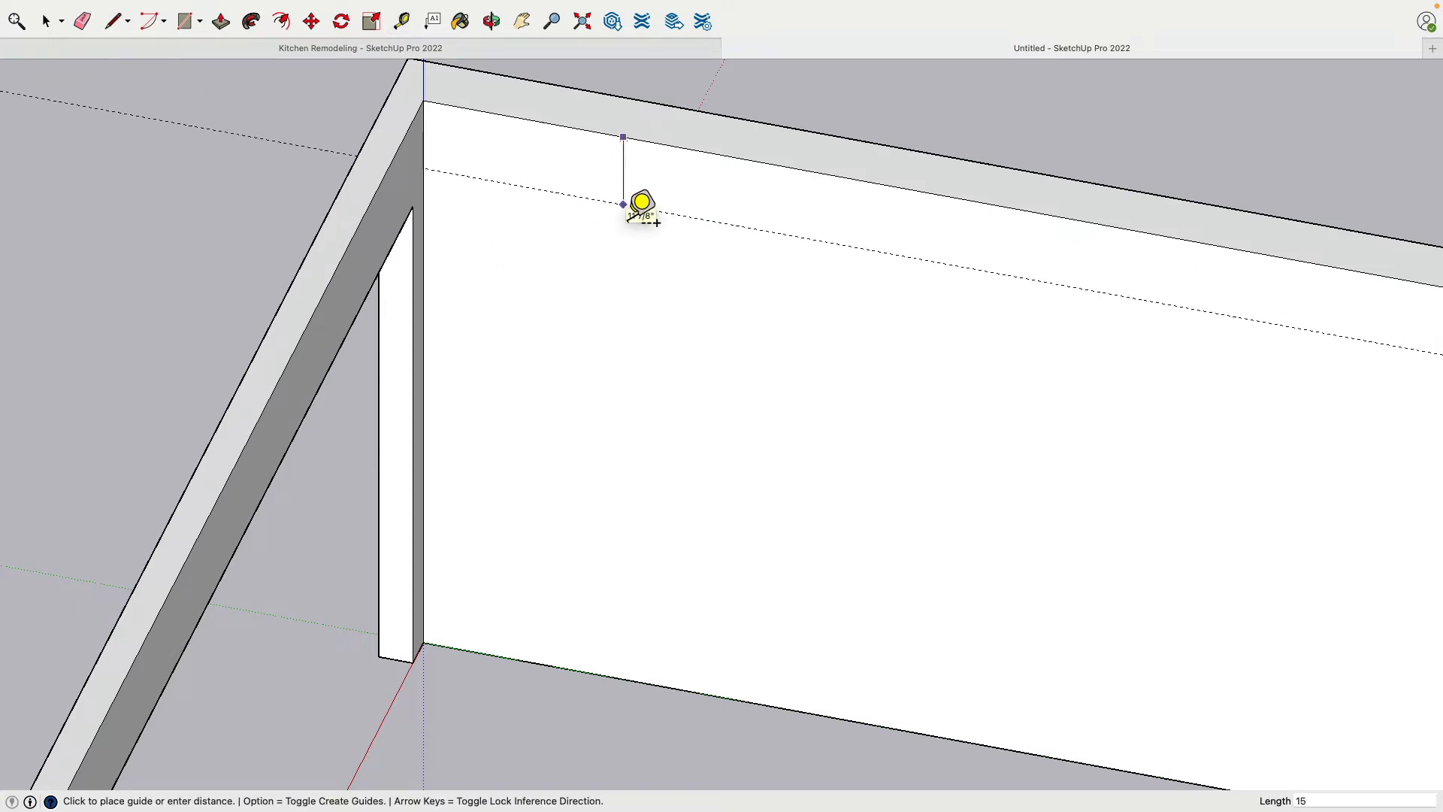
key(Return)
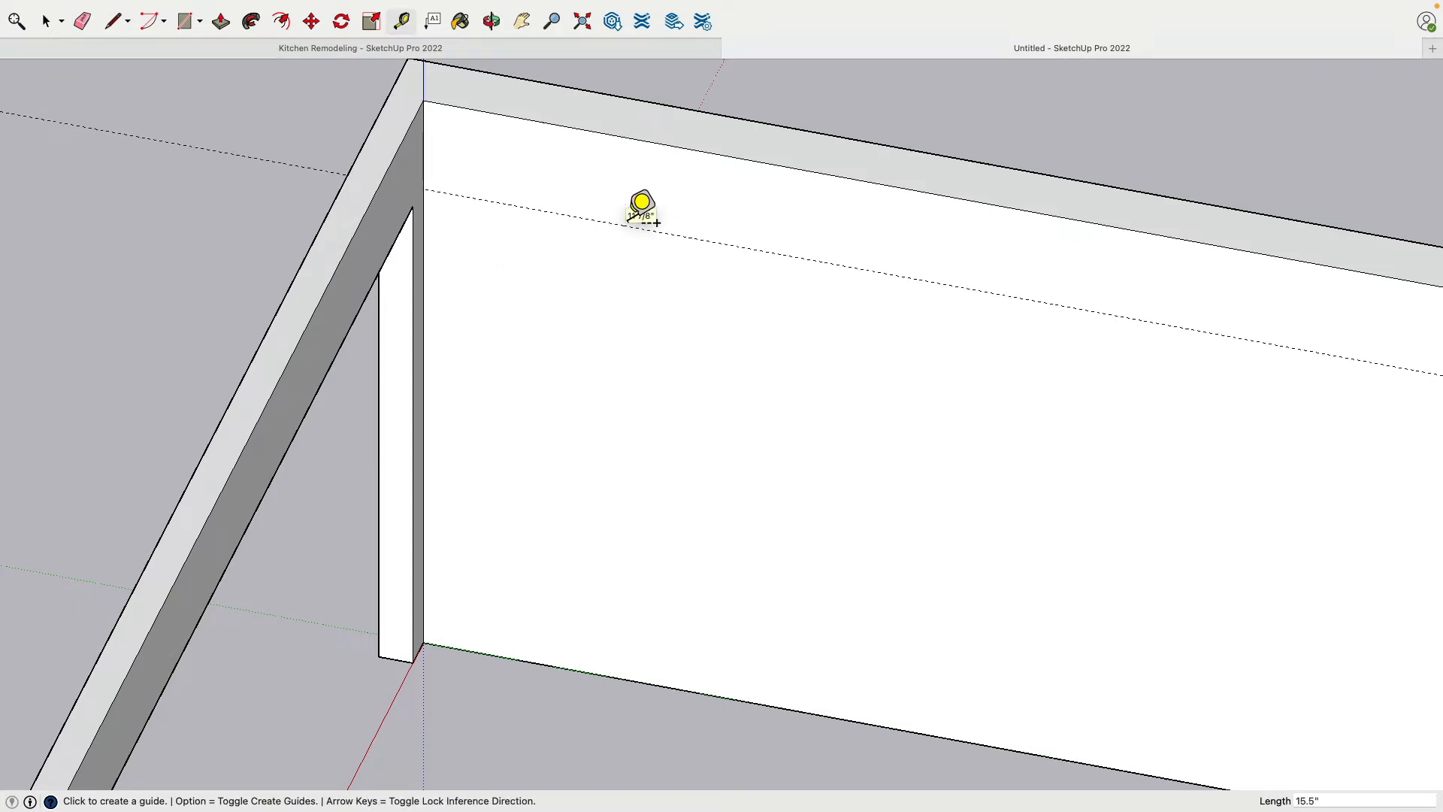
Add vertical guides on the back wall 12" from the inner corner by the header opening and 97.5" beyond that first guide
click(423, 217)
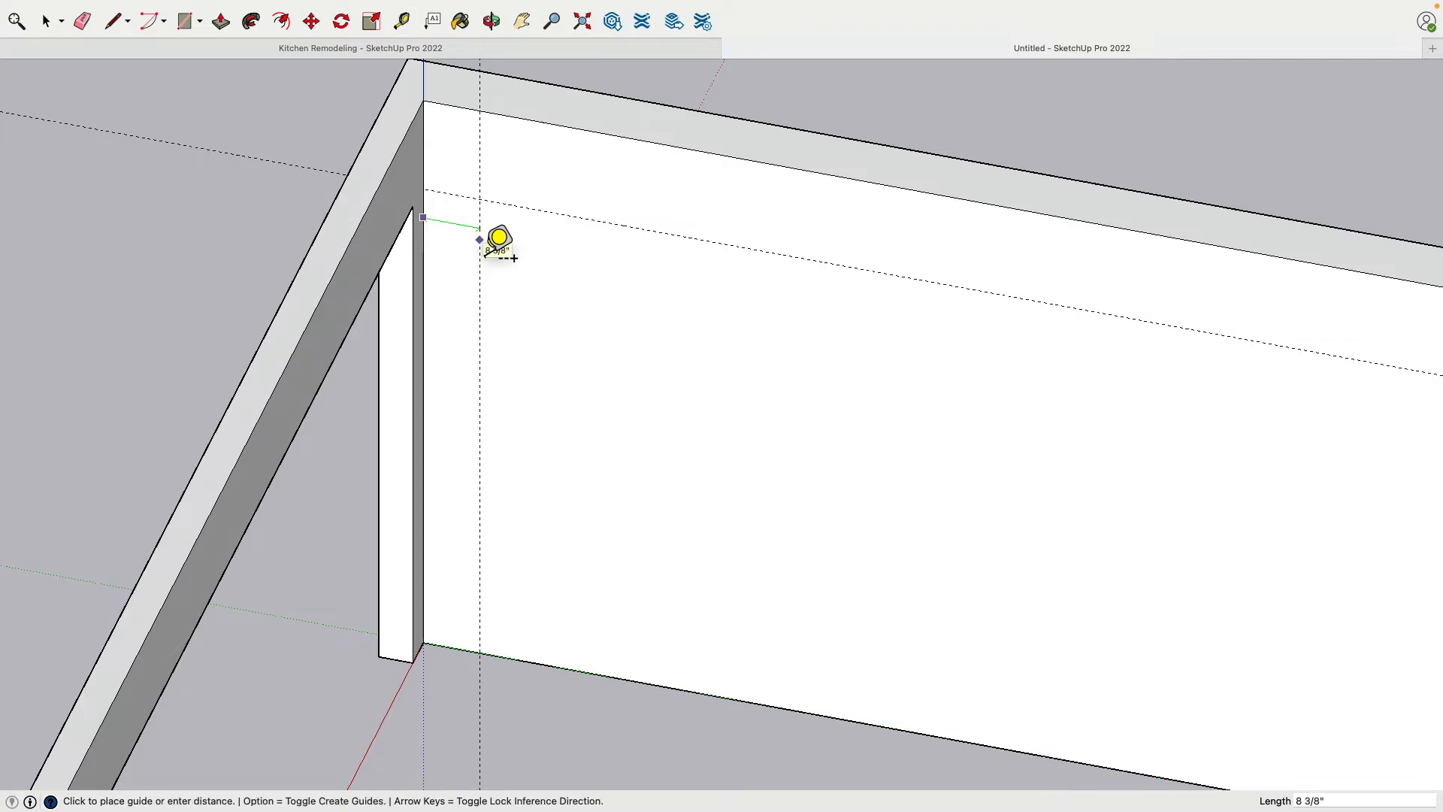
key(Return)
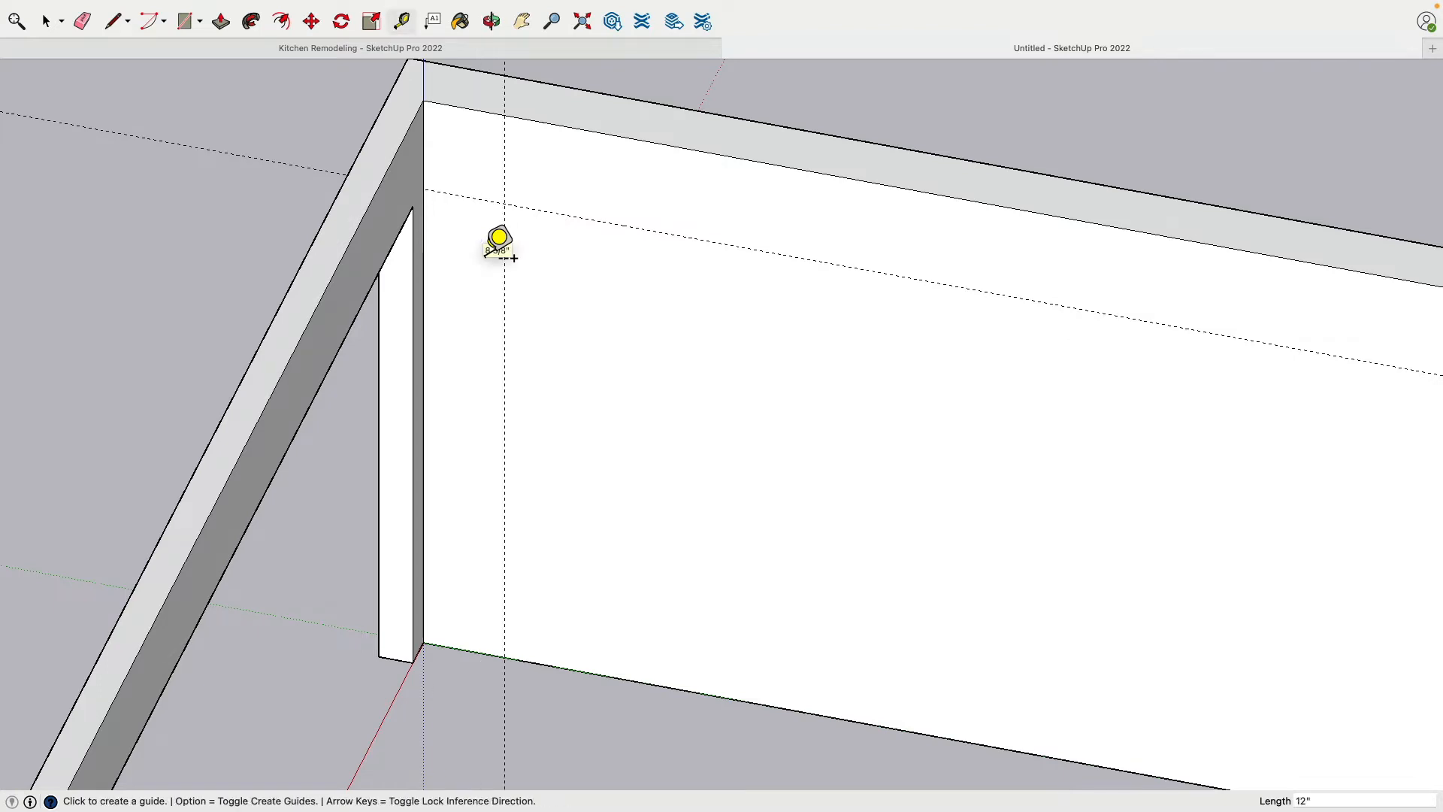
click(505, 271)
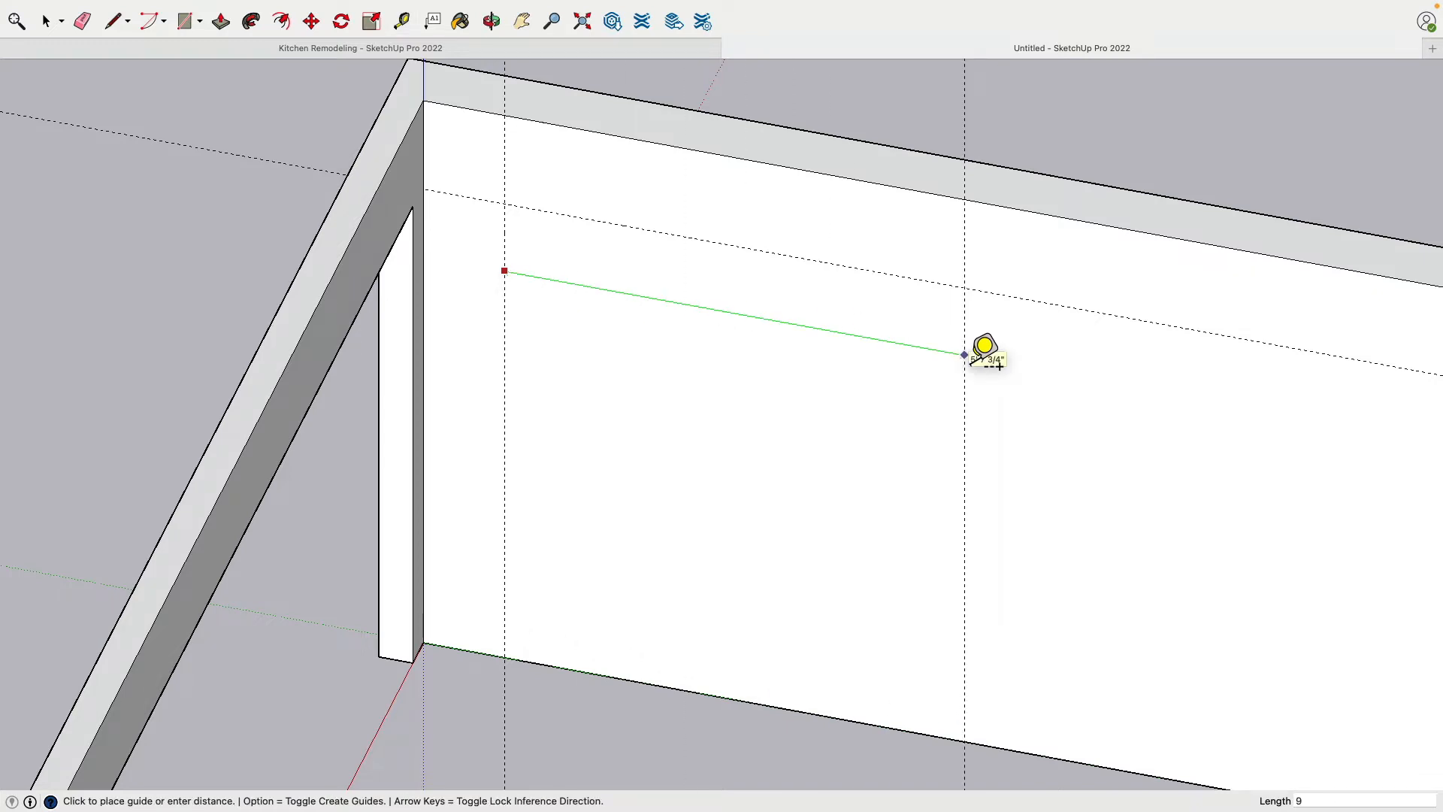
key(Return)
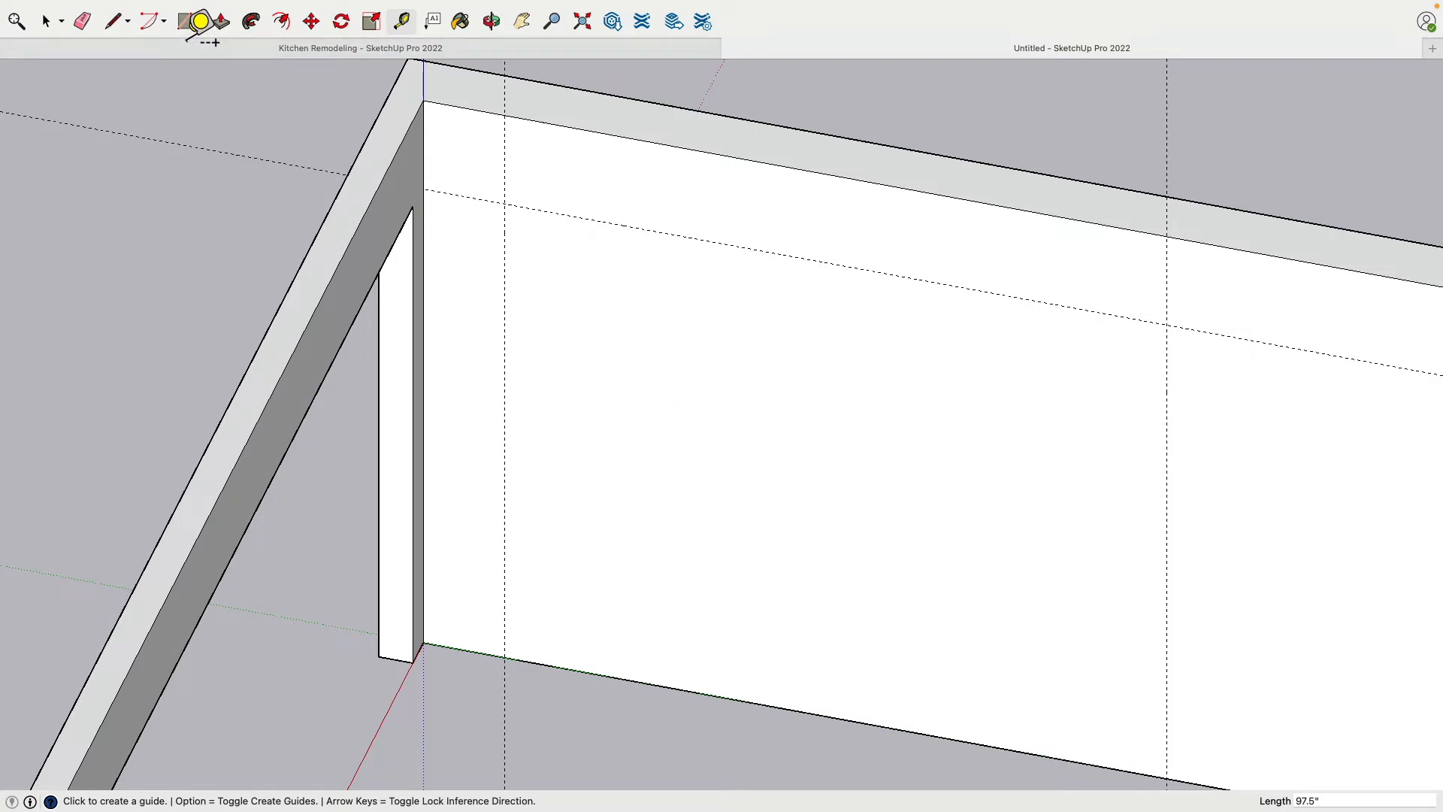
Draw a 0.5" line along the red axis into the room from the first vertical guide's intersection with the wall's base
click(116, 29)
scroll(569, 708, up, 5)
middle_drag(496, 605, 492, 600)
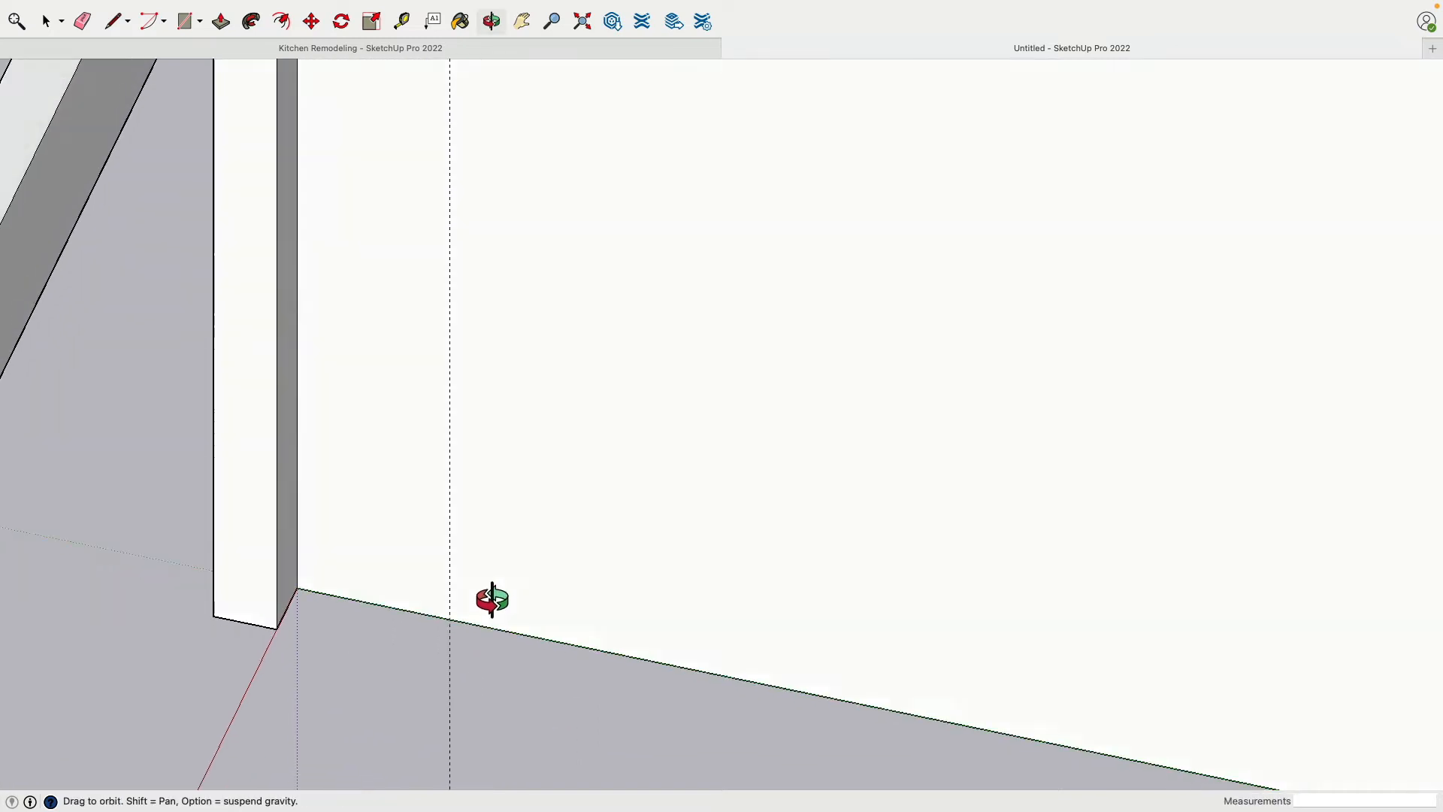
drag(492, 600, 456, 680)
scroll(454, 638, up, 8)
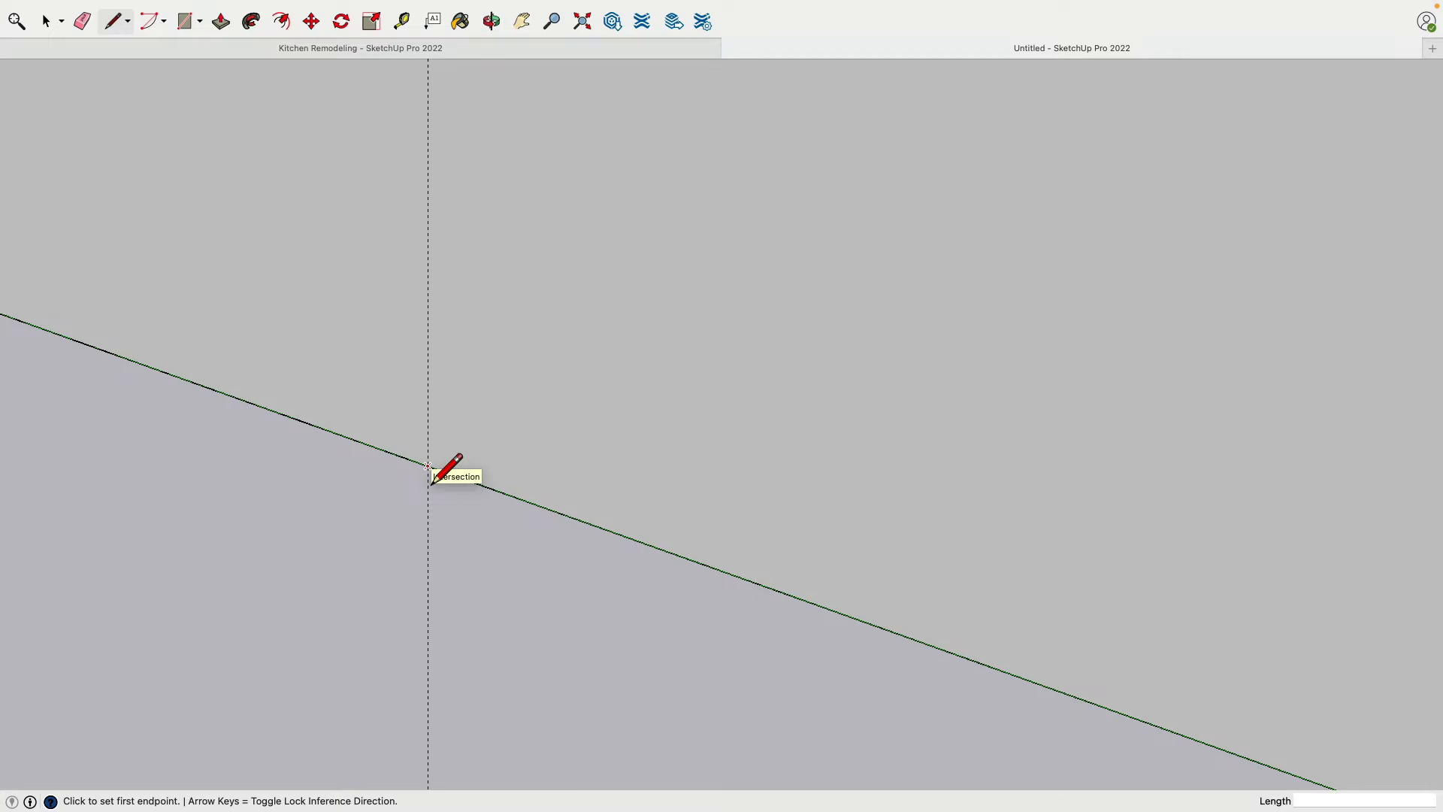
click(429, 467)
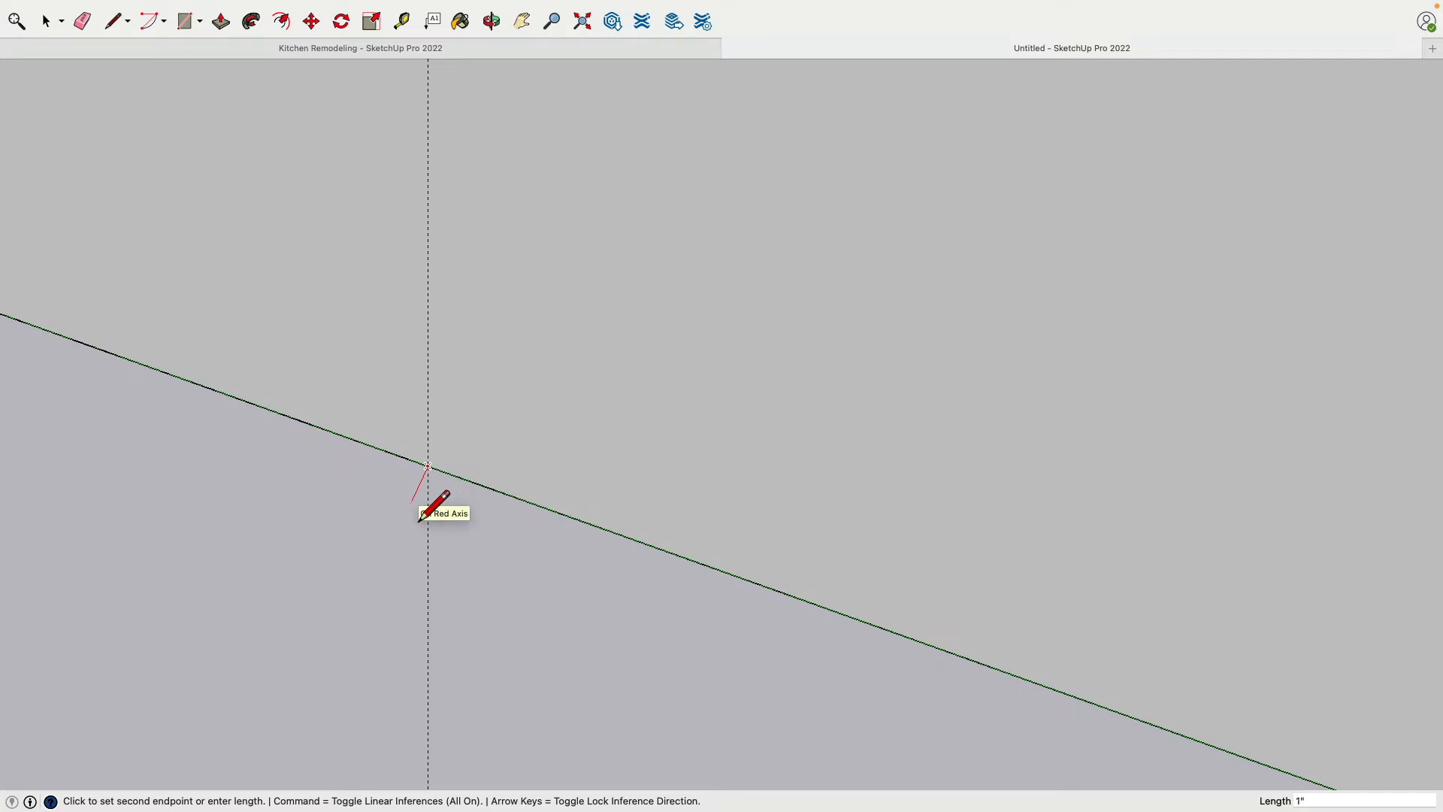
text(.5)
key(Return)
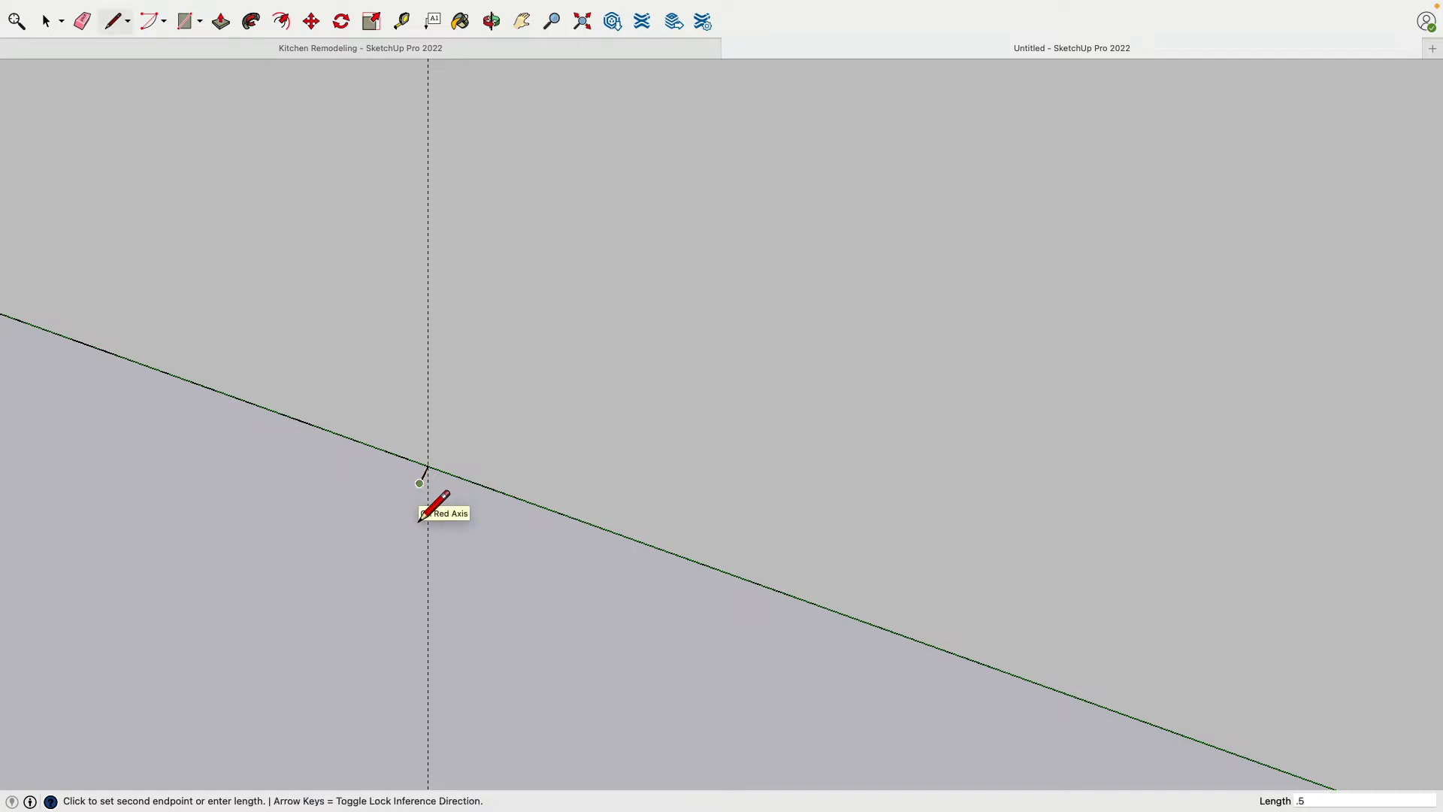
key(Escape)
Complete the tapered trim profile with a 2.5" edge along the wall base, a 0.25" outward edge and a closing line
click(434, 484)
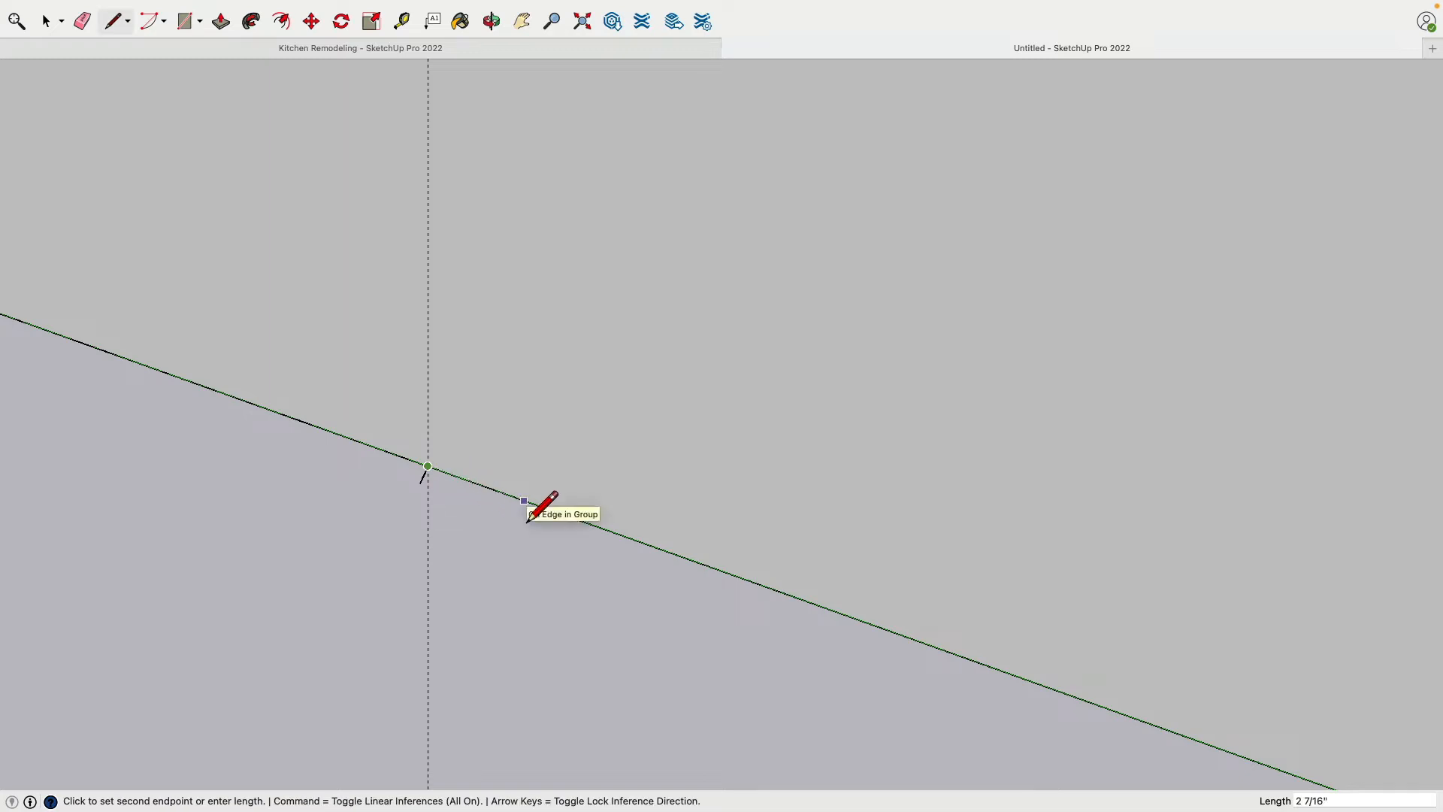
text(2.5)
key(Return)
scroll(529, 519, down, 3)
scroll(535, 505, up, 3)
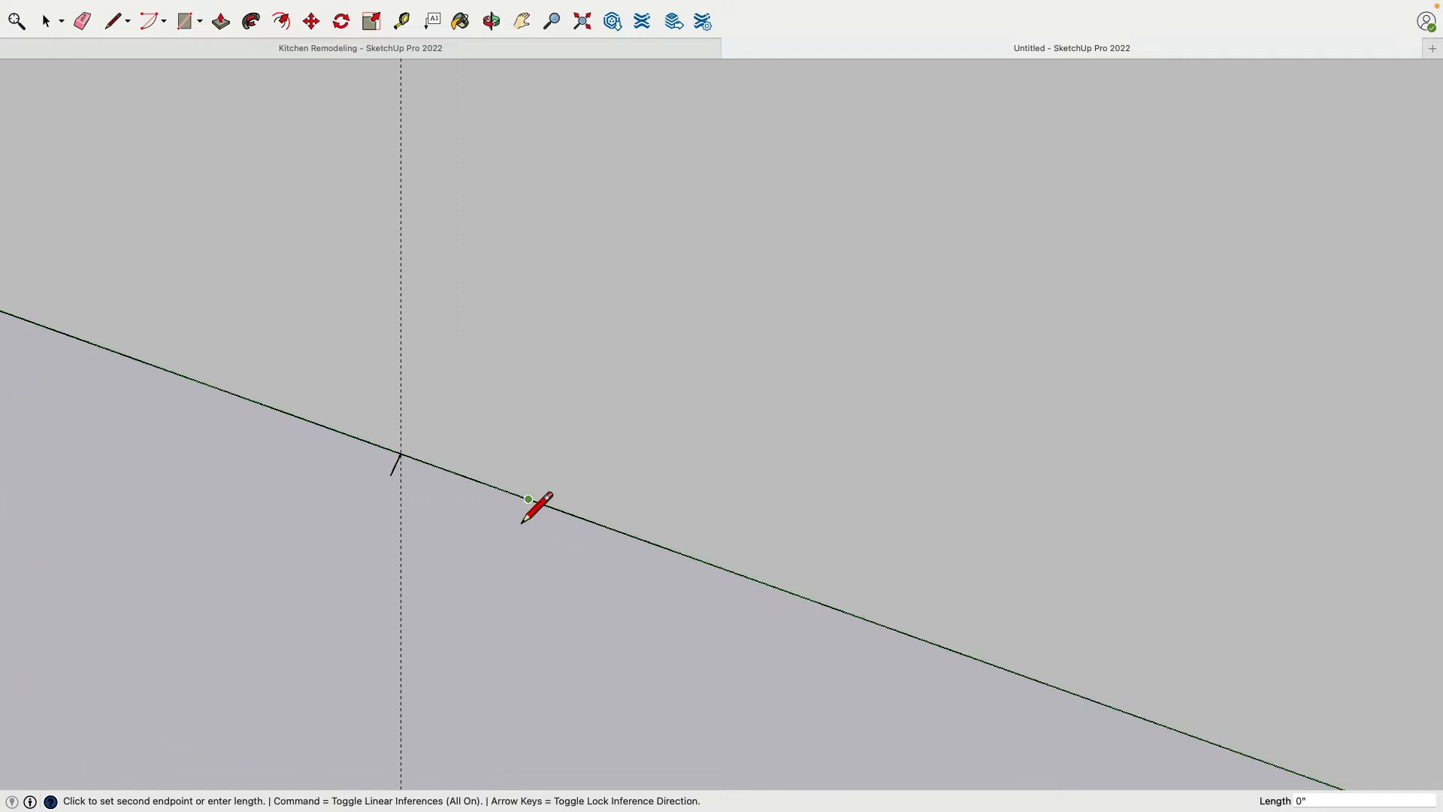
text(.25)
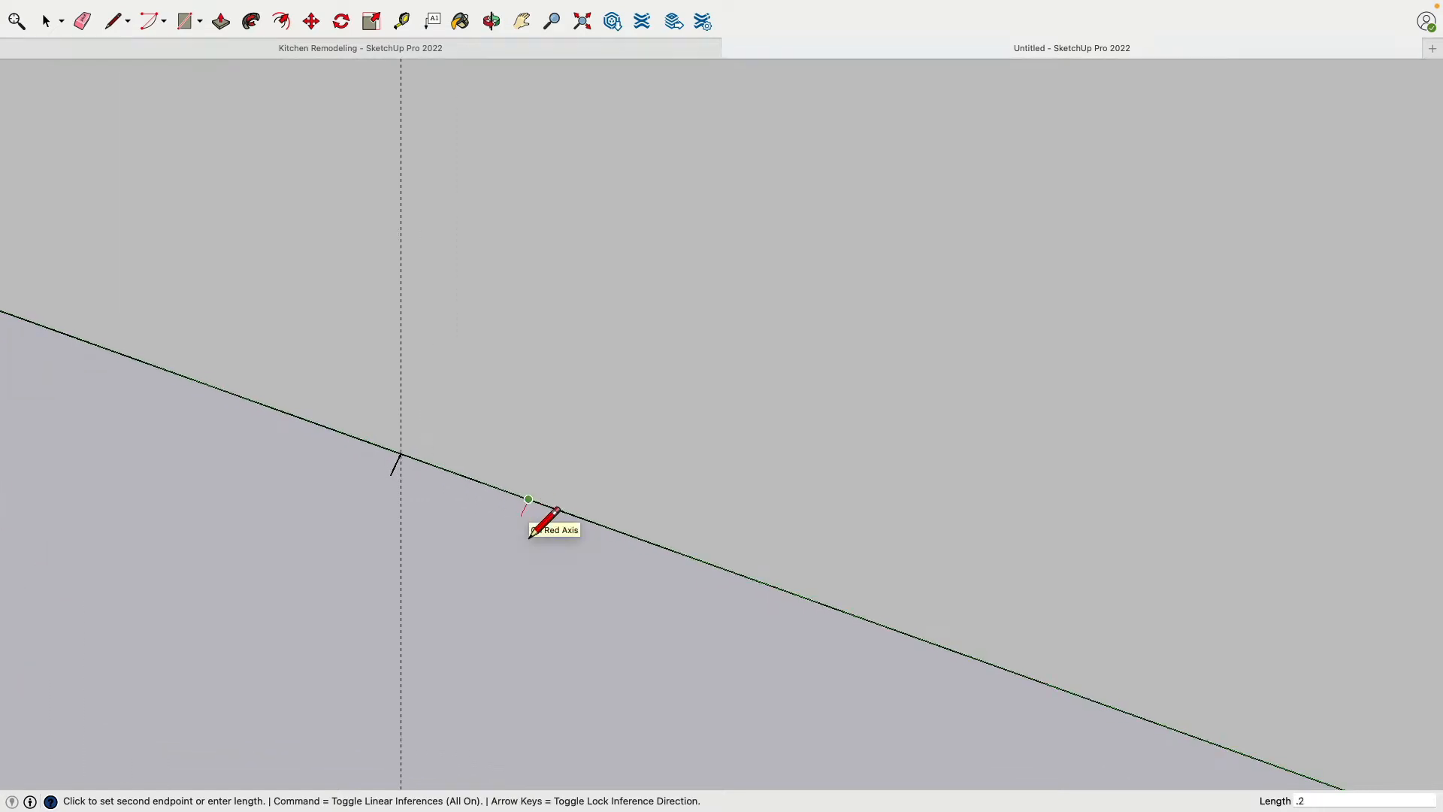
key(Return)
click(392, 475)
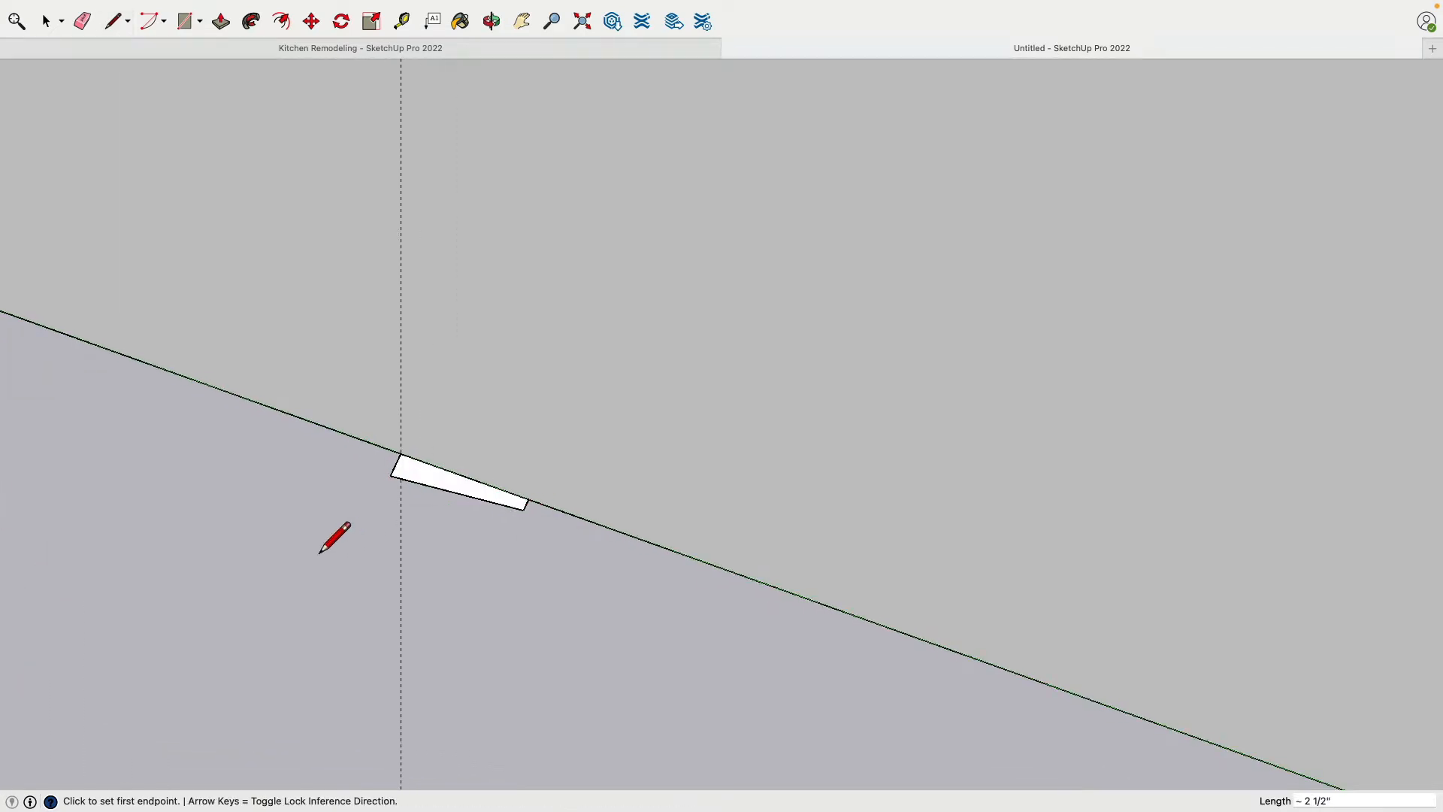
Draw the trim path from the profile's corner up the first guide, along the horizontal guide and down the second guide to the floor
scroll(335, 526, down, 2)
click(374, 478)
scroll(373, 478, down, 5)
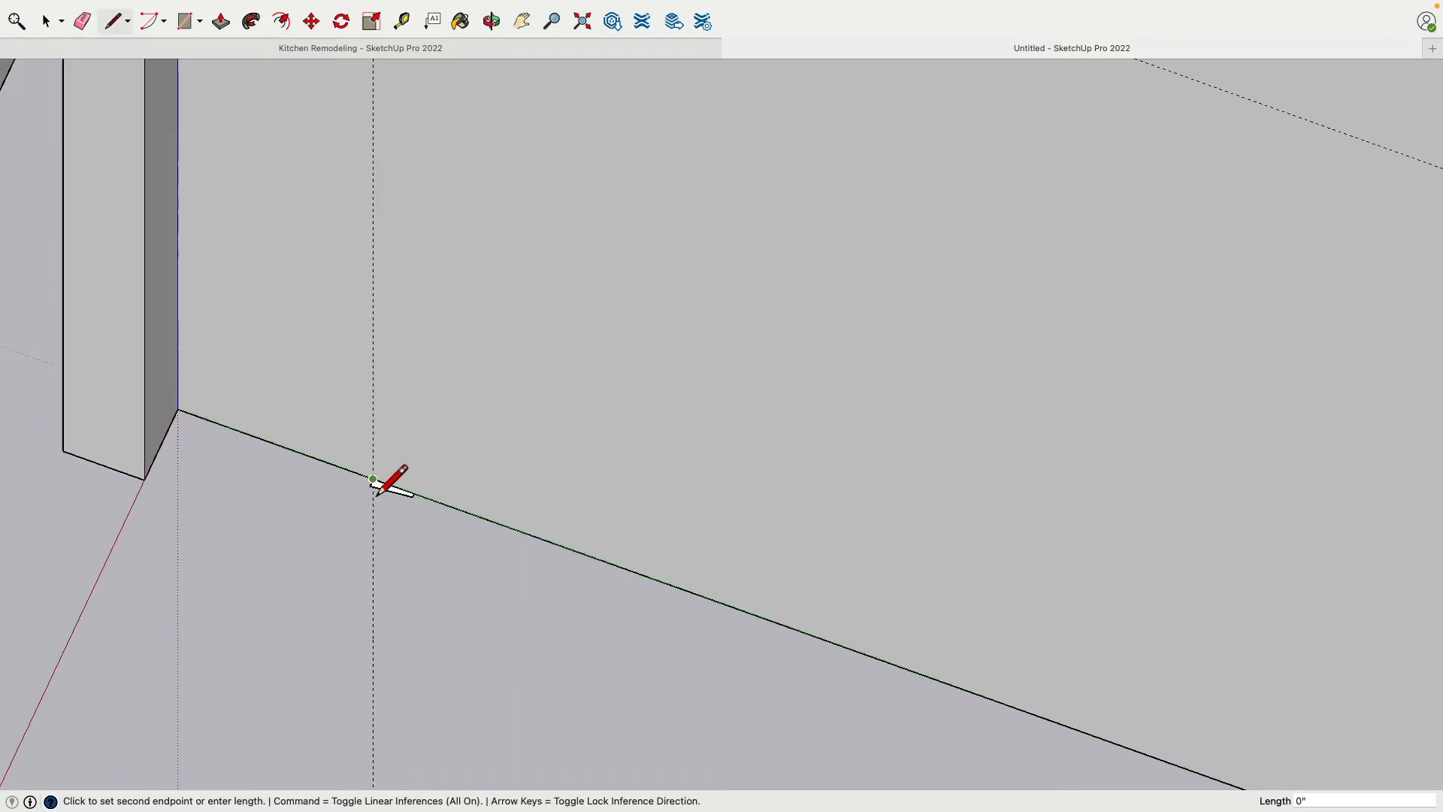
click(373, 121)
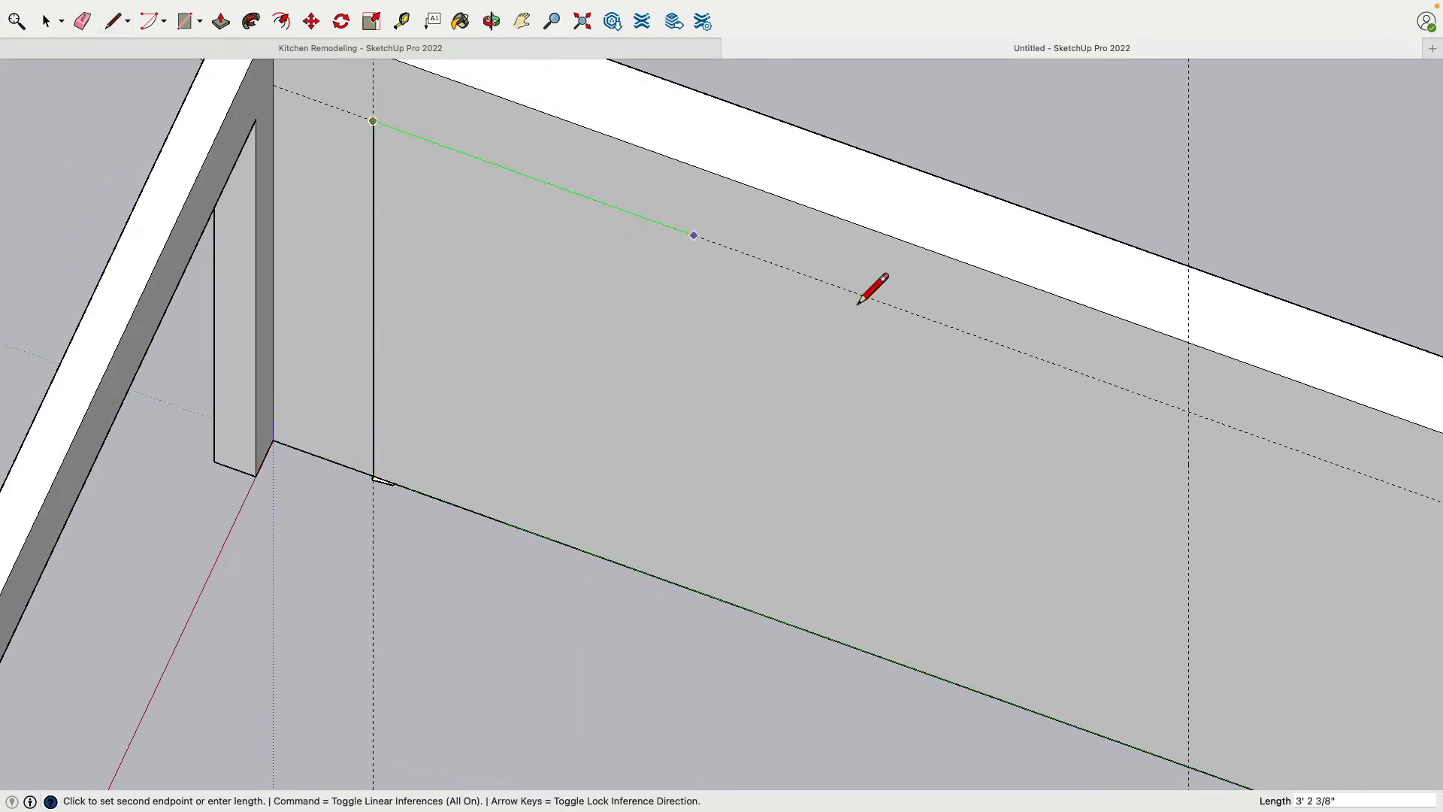
click(1188, 411)
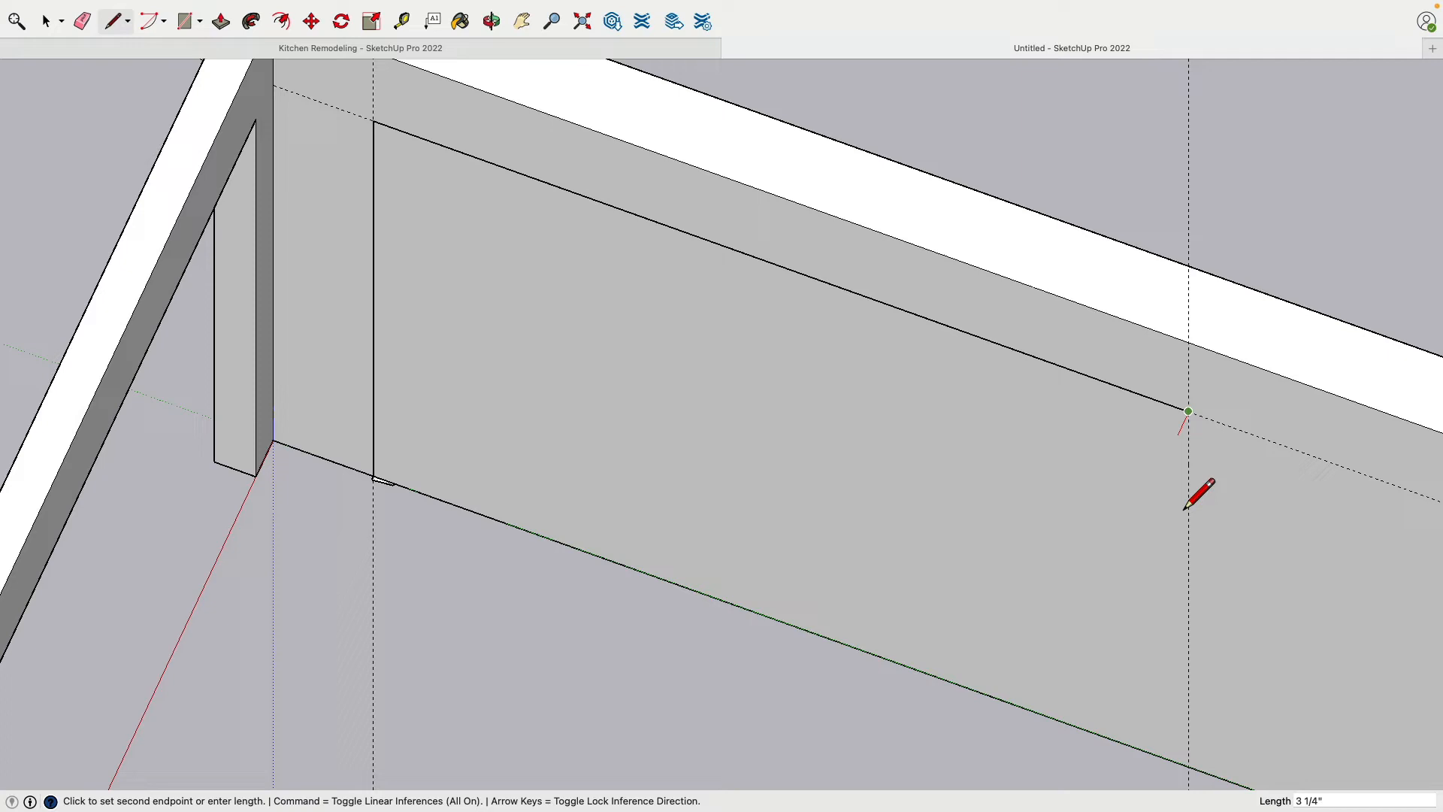
click(1188, 766)
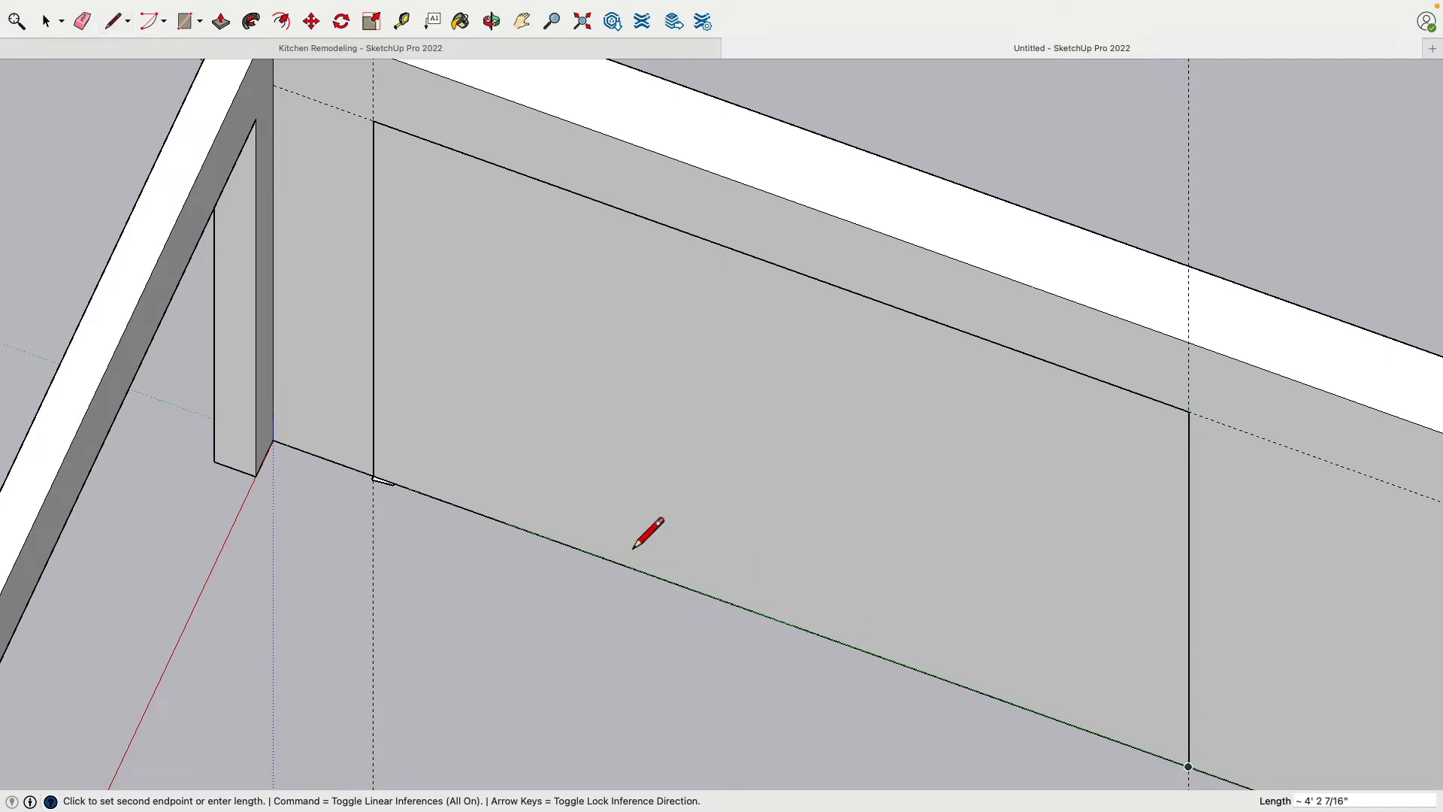
Extrude the tapered profile along the three-sided door path with Follow Me, ending at the second guide's base
click(251, 21)
scroll(391, 511, up, 10)
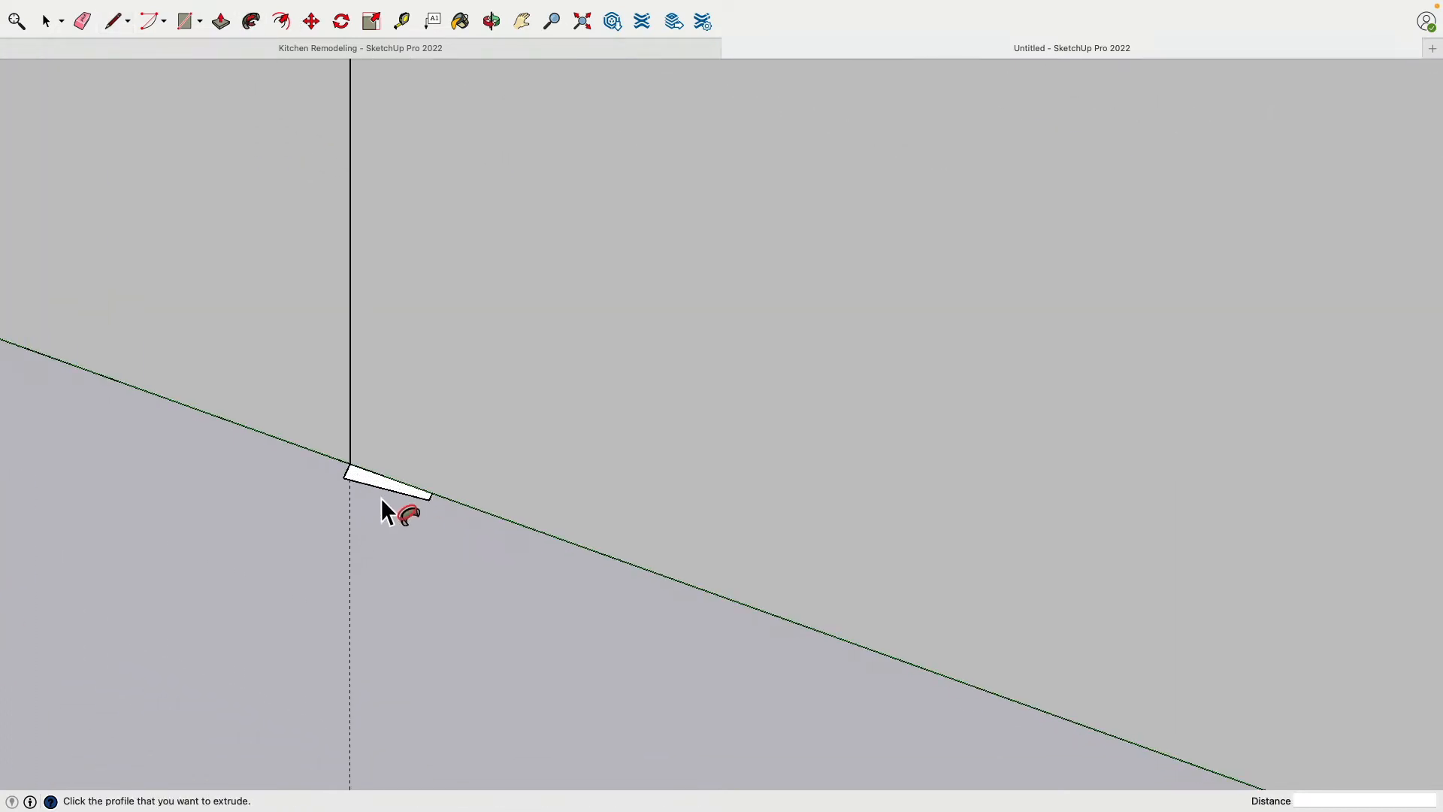
click(369, 482)
scroll(369, 483, down, 6)
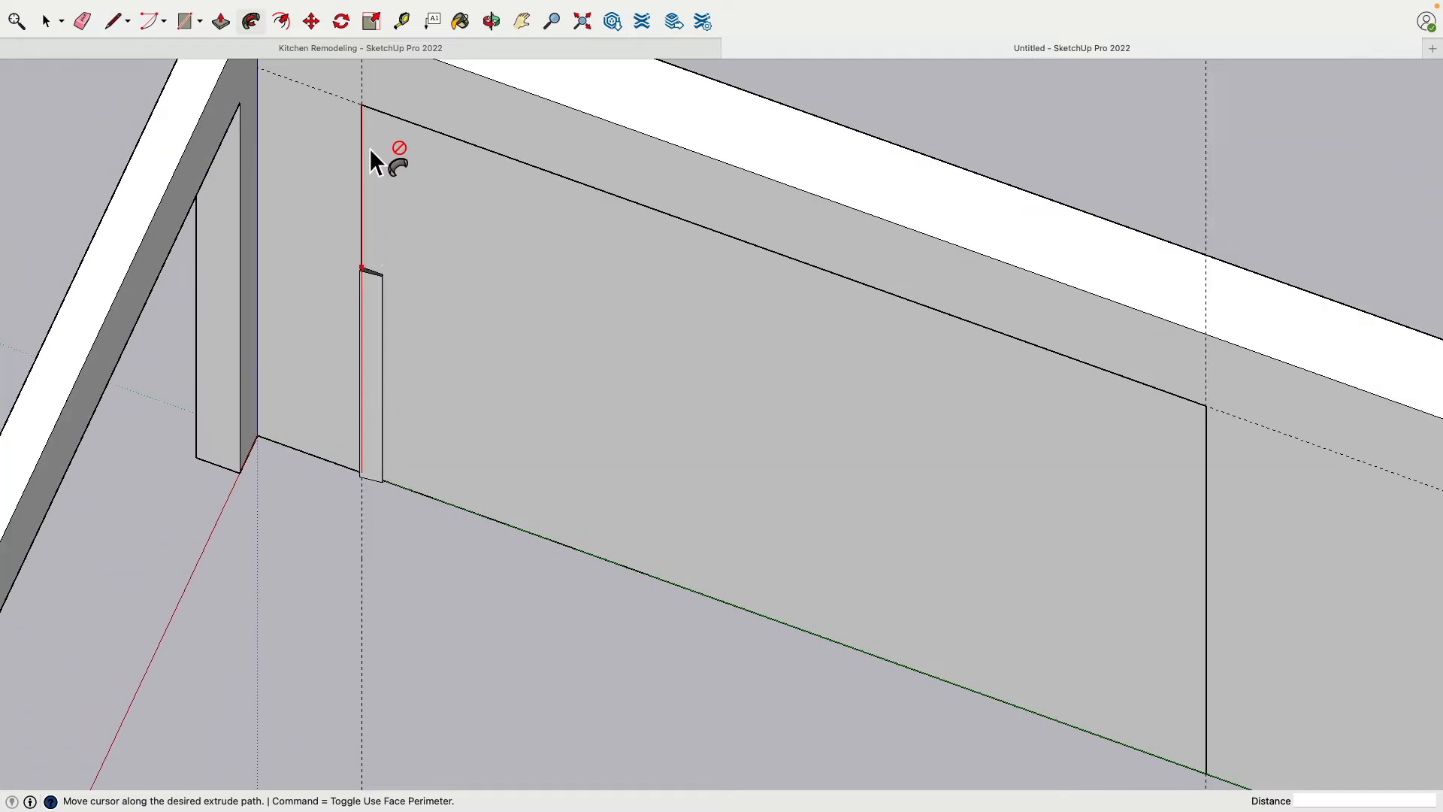
scroll(1220, 408, down, 3)
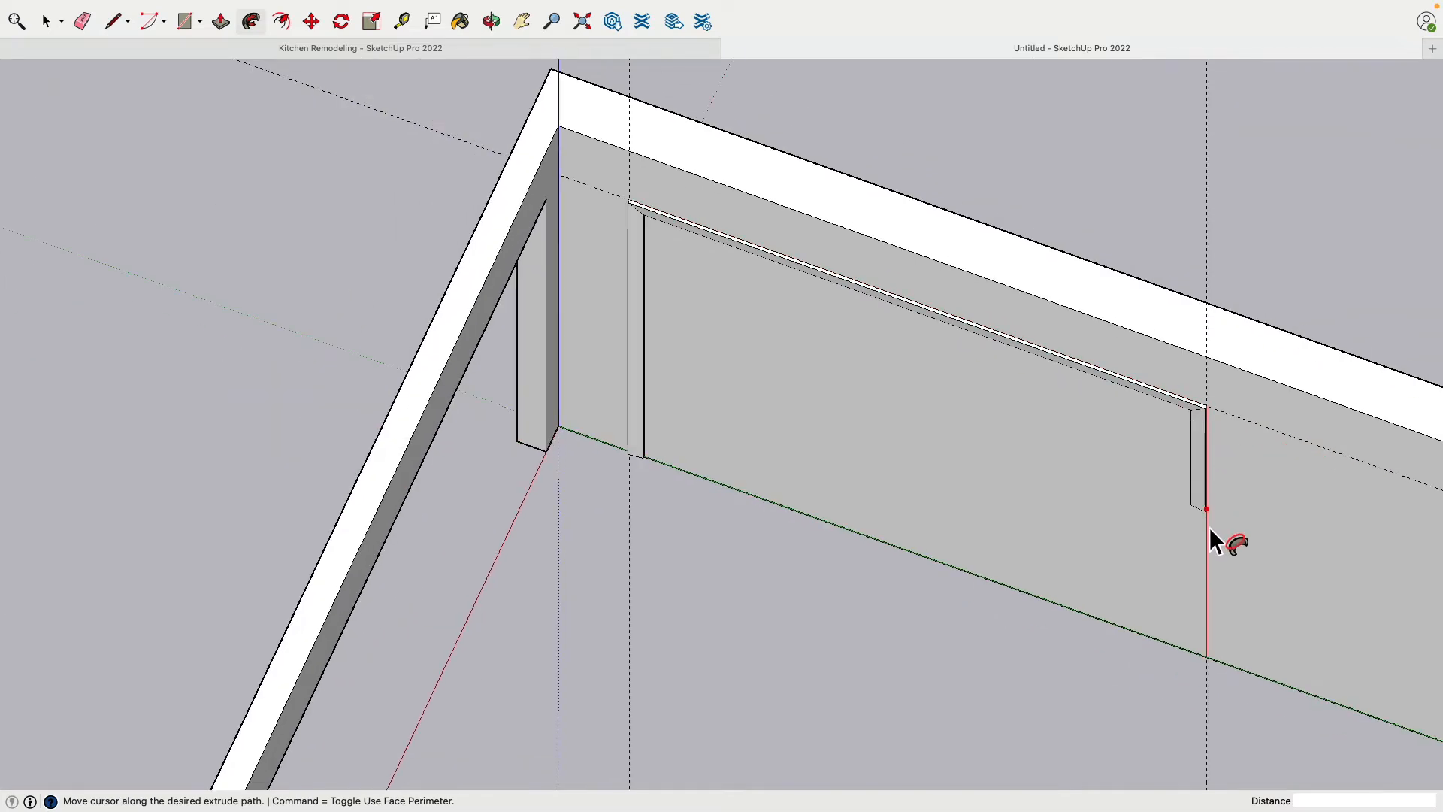
click(1211, 661)
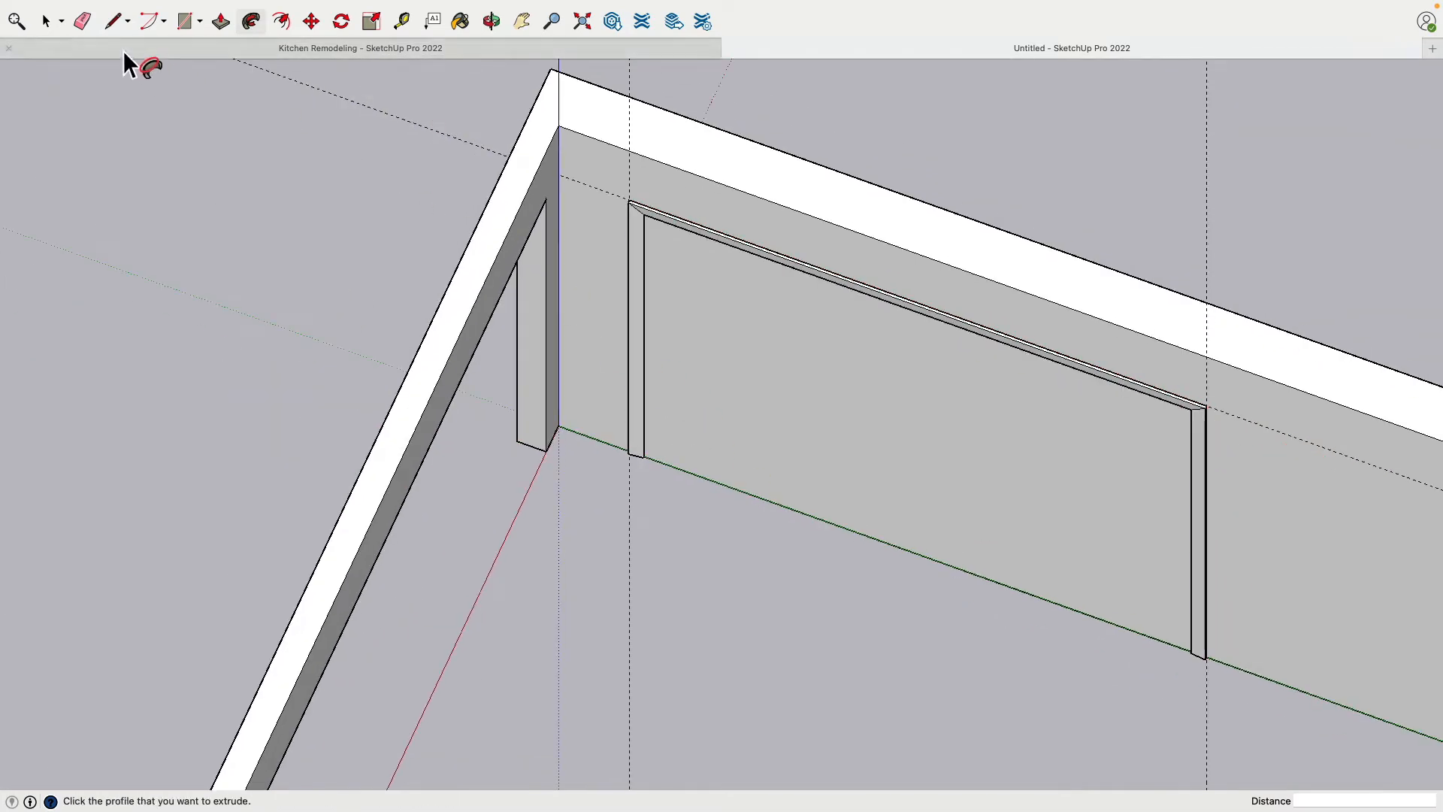
Delete the guides around the door and make the entire extruded door trim a group
click(53, 26)
shift+middle_drag(226, 215, 180, 276)
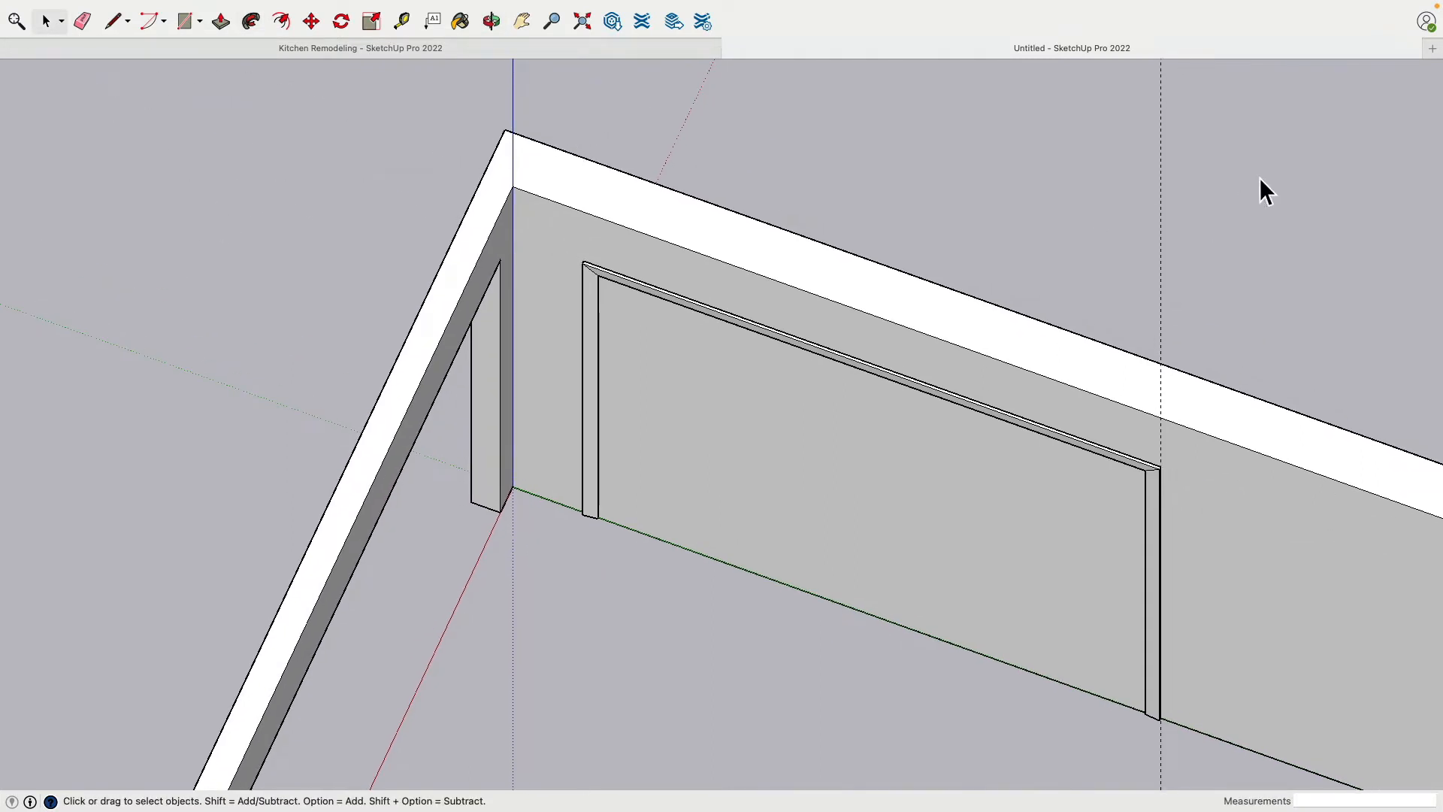
triple_click(594, 281)
right_click(594, 281)
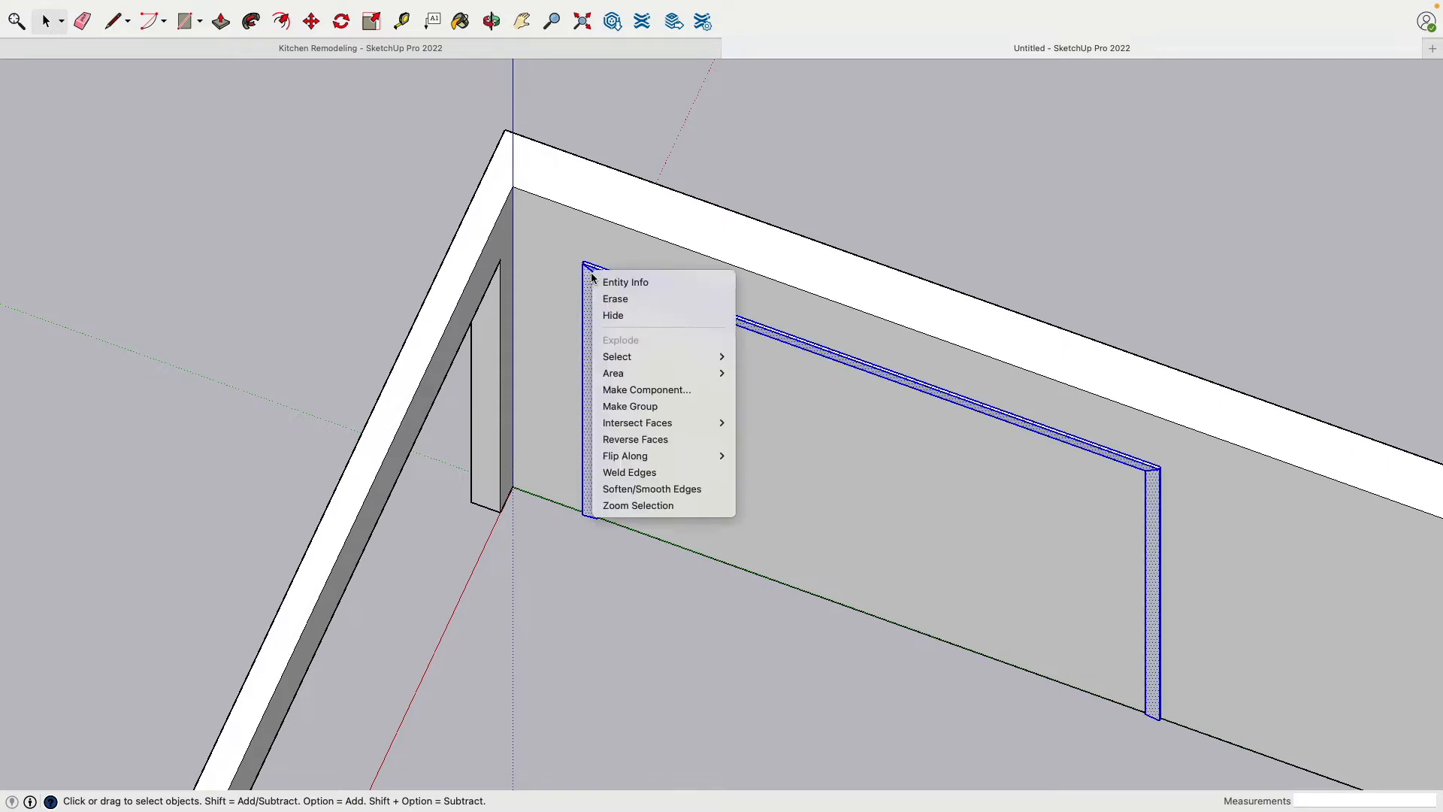
click(638, 408)
Open the back wall group for editing
click(182, 22)
scroll(686, 569, up, 10)
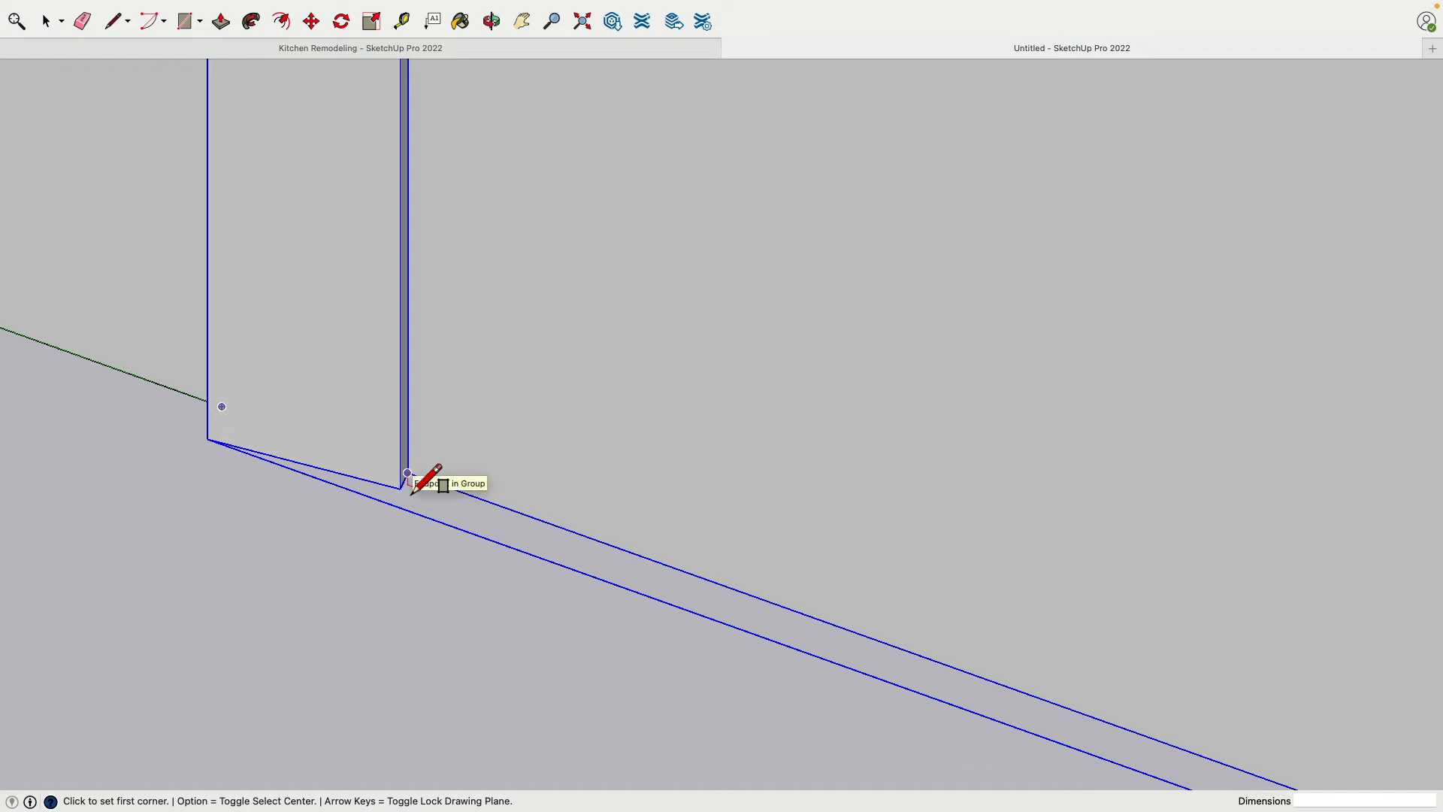
click(45, 21)
click(105, 181)
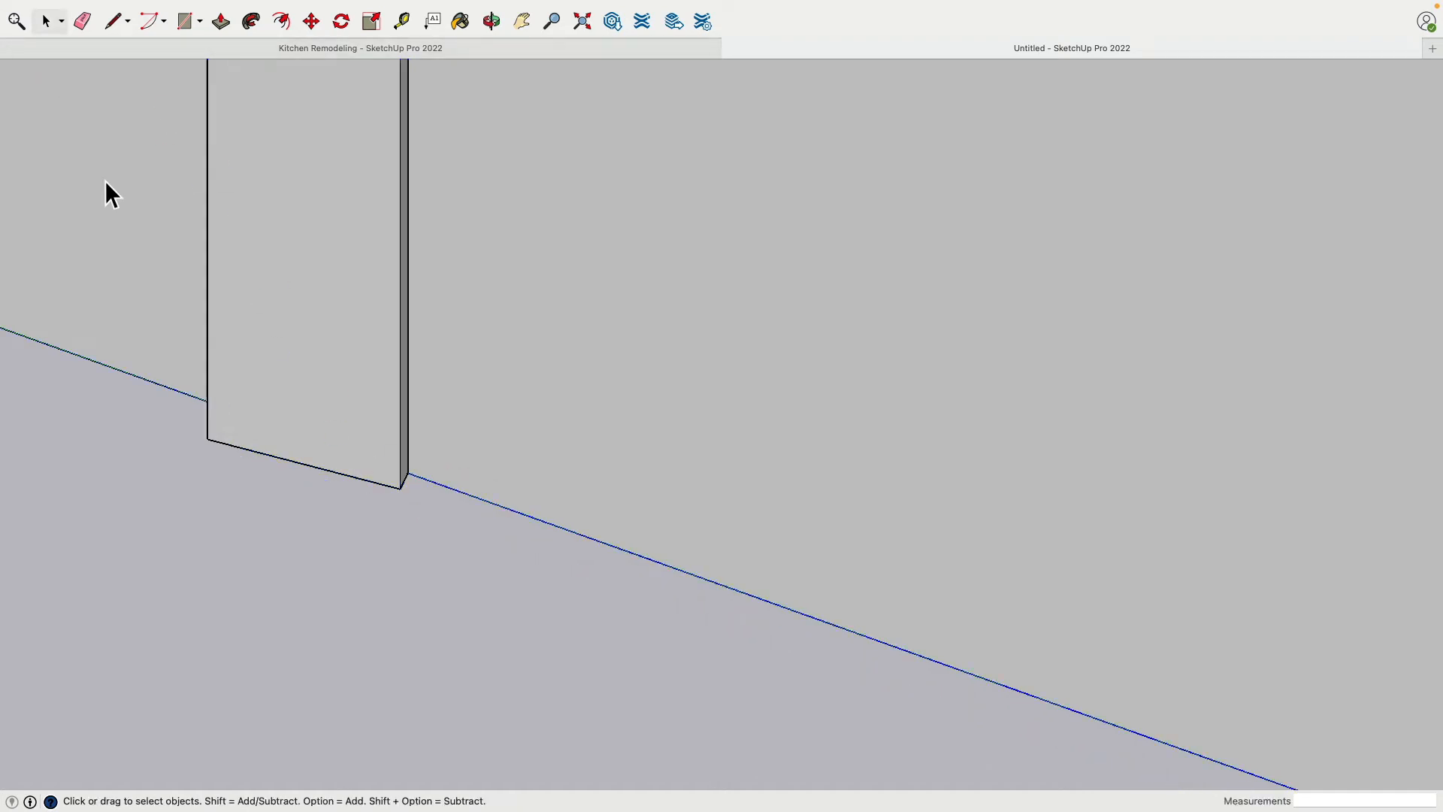
double_click(457, 340)
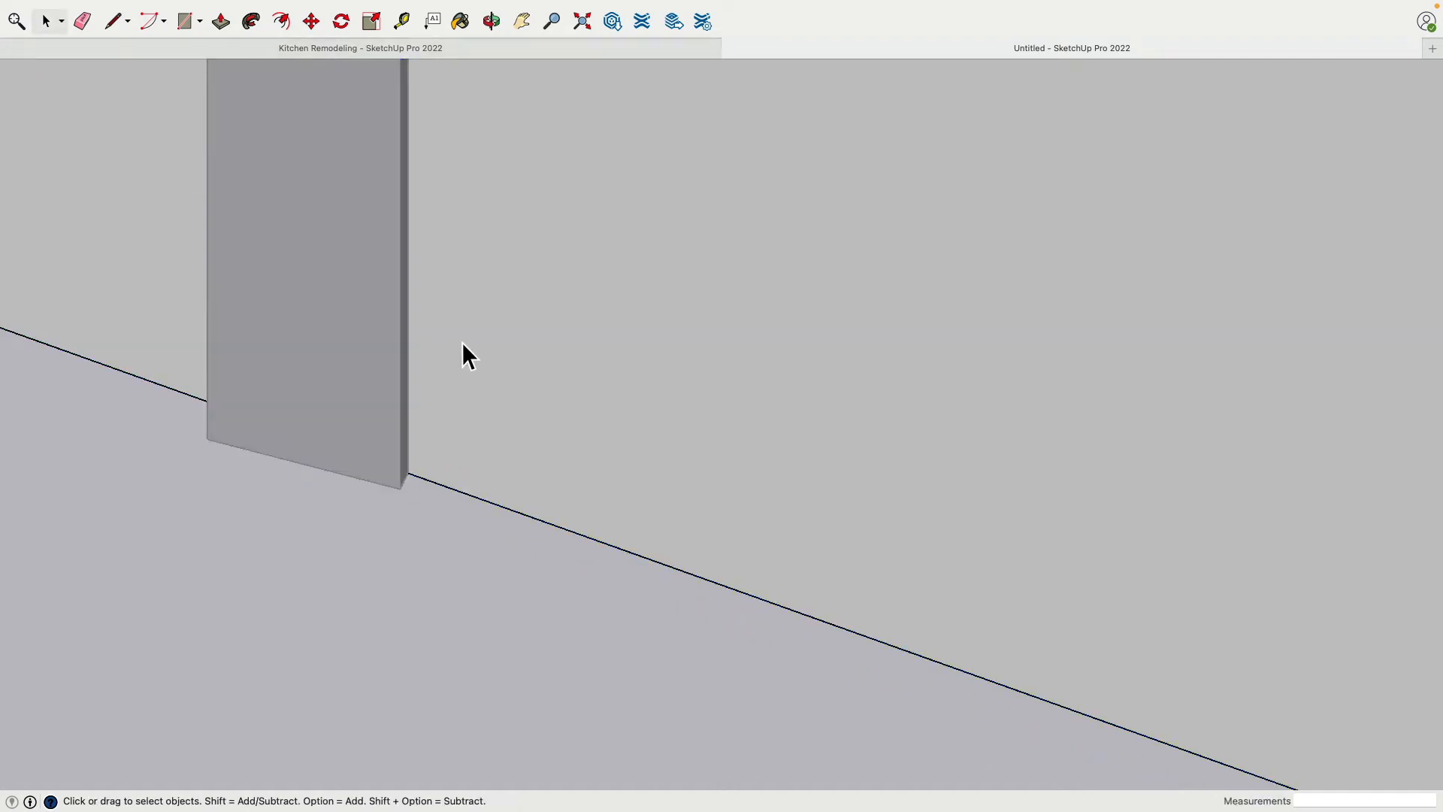
Draw a 7' 8 1/2" by 6' 5" rectangle on the back wall between opposite inner corners of the door trim
click(185, 23)
mouse_move(409, 493)
middle_down()
mouse_move(554, 506)
mouse_move(354, 557)
mouse_move(471, 483)
mouse_move(503, 336)
mouse_move(493, 303)
mouse_move(515, 296)
mouse_move(457, 300)
mouse_move(341, 331)
mouse_move(444, 399)
mouse_move(548, 318)
mouse_move(470, 474)
mouse_move(787, 451)
mouse_move(834, 421)
middle_up()
click(441, 401)
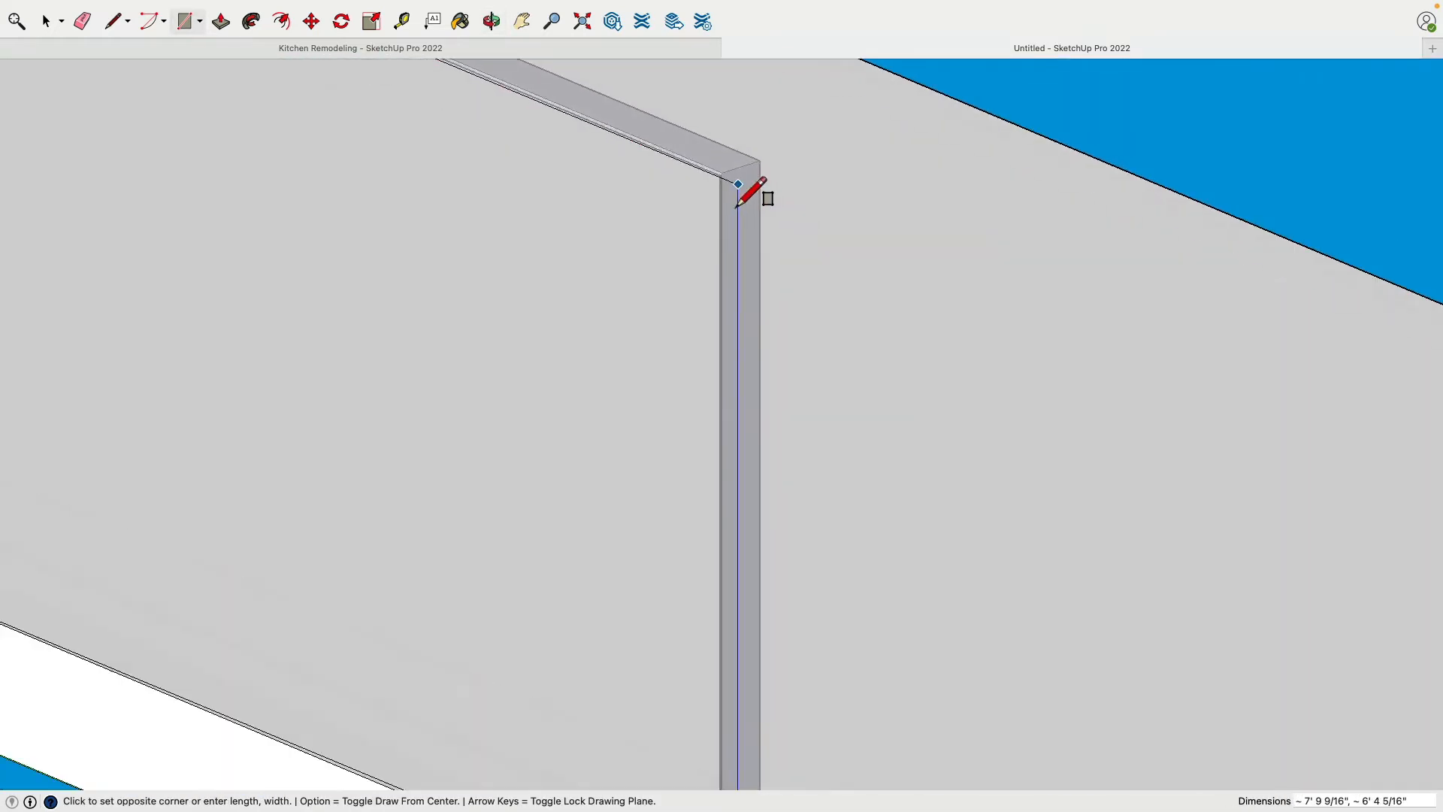
scroll(733, 197, up, 5)
click(703, 175)
scroll(601, 222, down, 5)
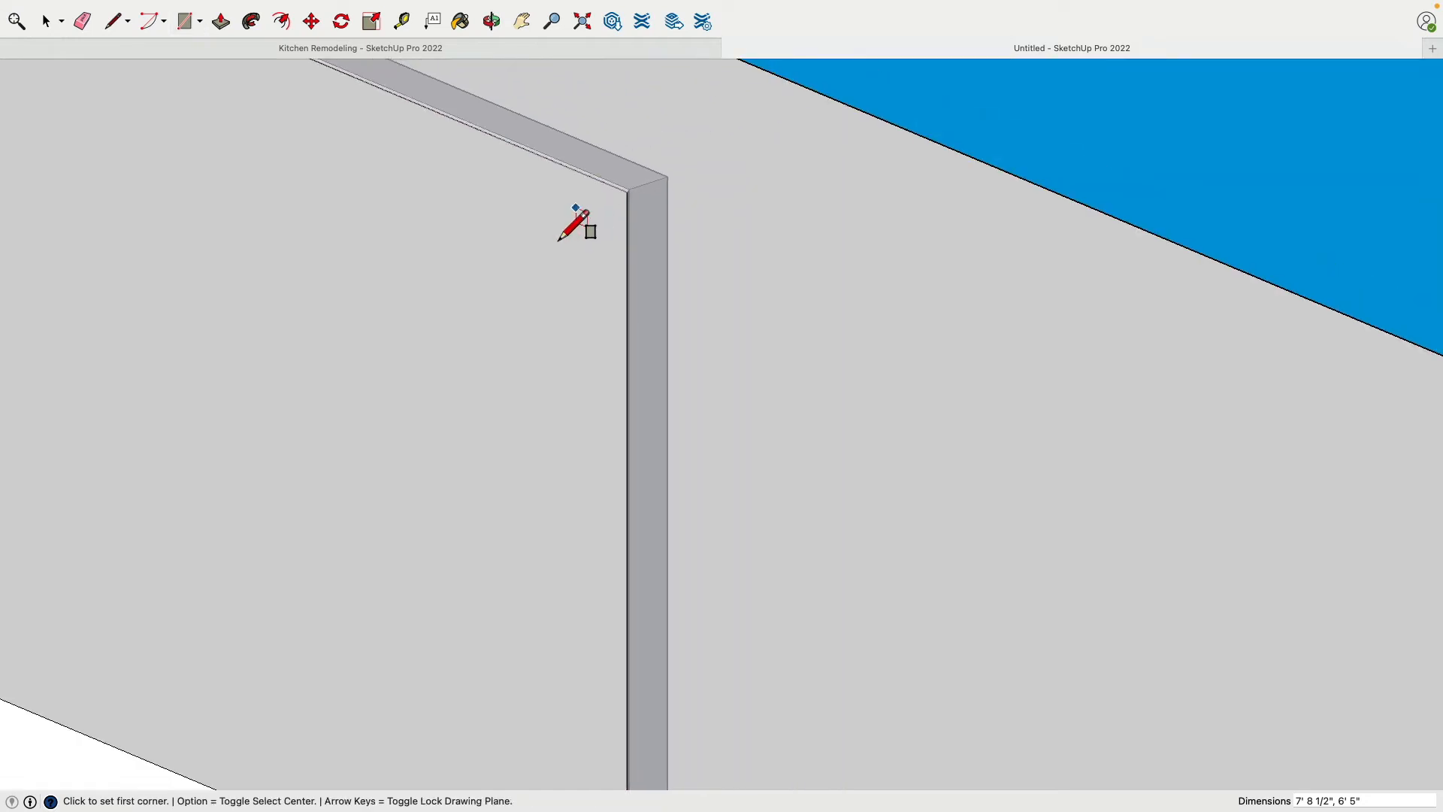
Push the rectangle 9" through to the wall's outer face to cut the doorway, and leave the wall group
middle_drag(573, 226, 448, 174)
key(p)
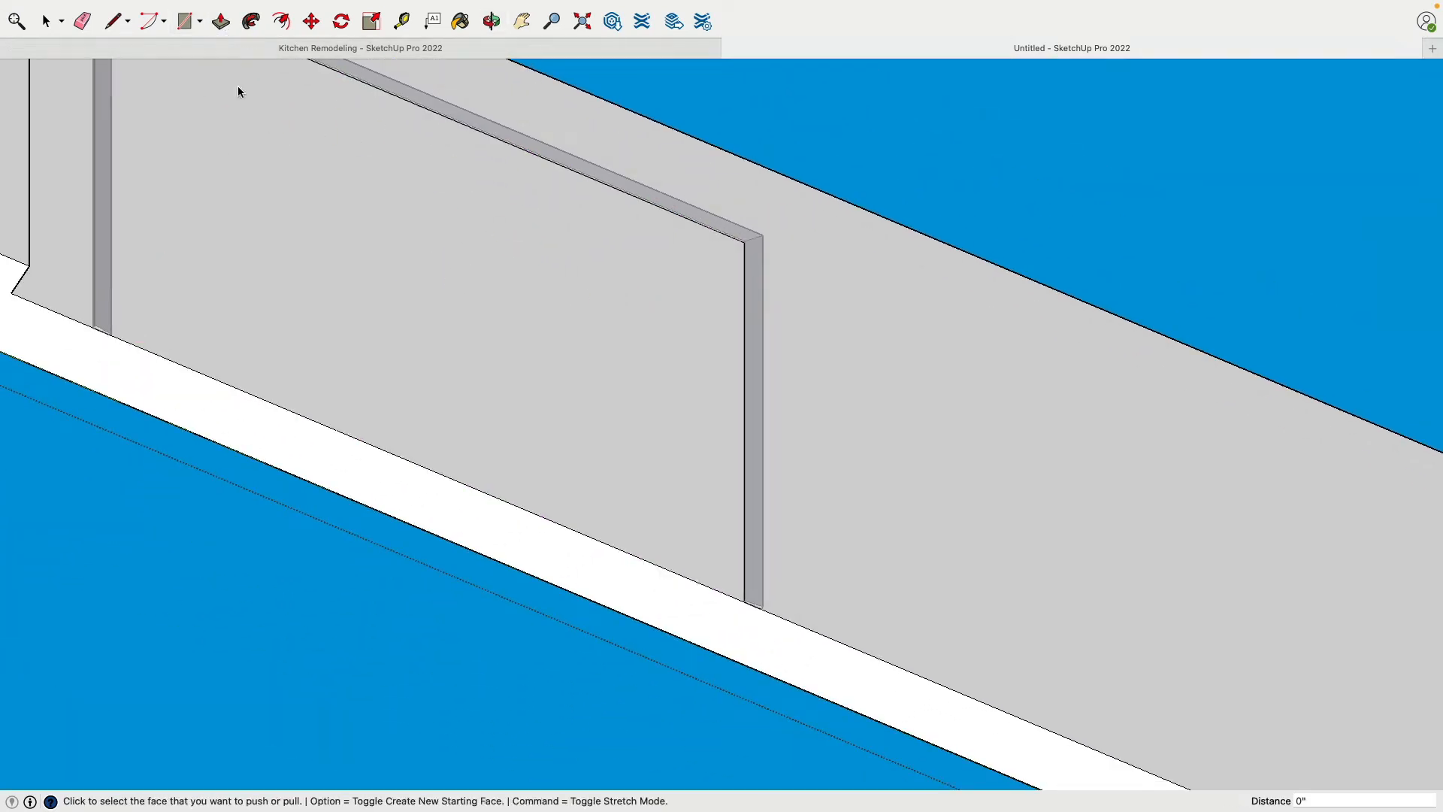
middle_drag(236, 83, 561, 277)
click(594, 283)
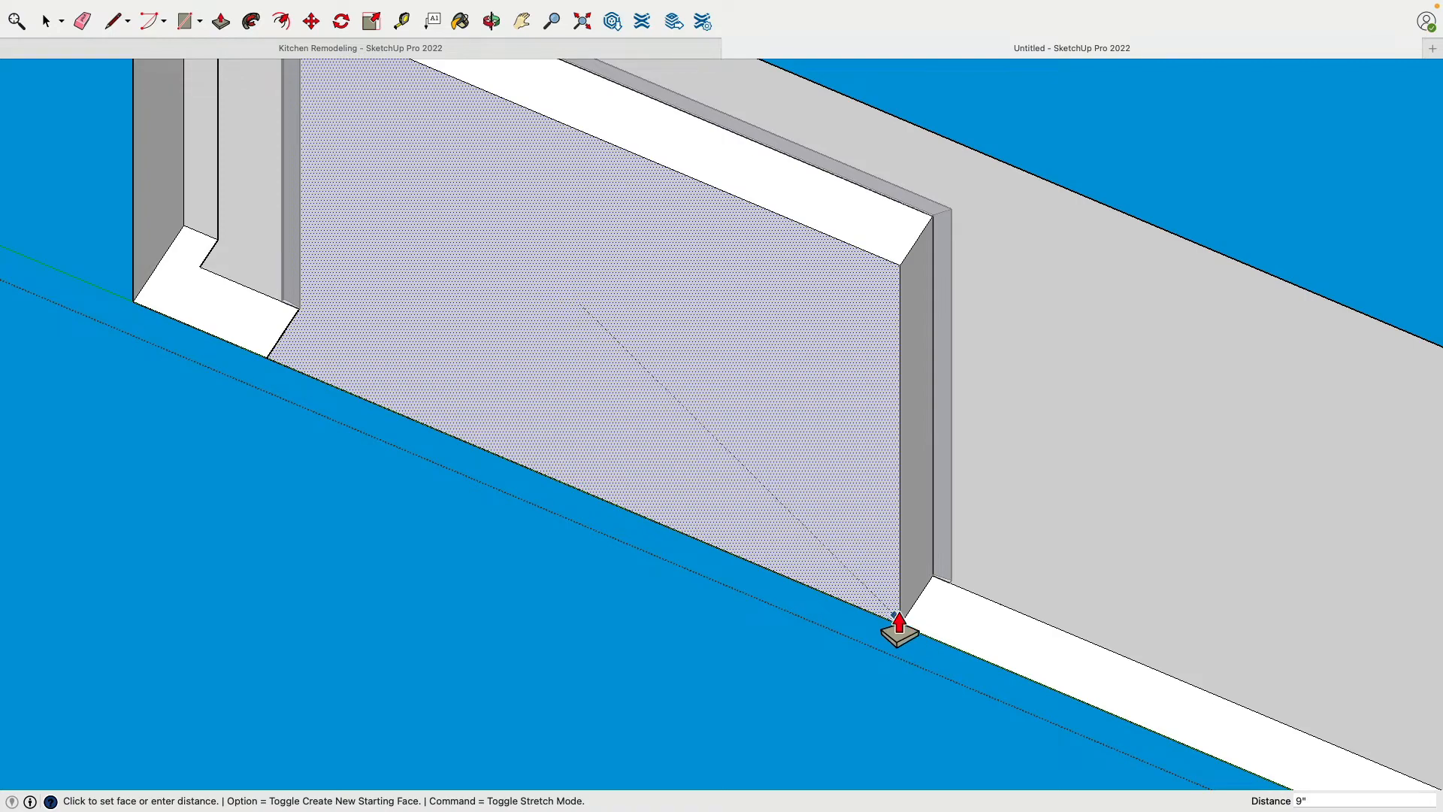
click(898, 628)
middle_drag(753, 580, 451, 345)
scroll(881, 314, down, 3)
click(47, 23)
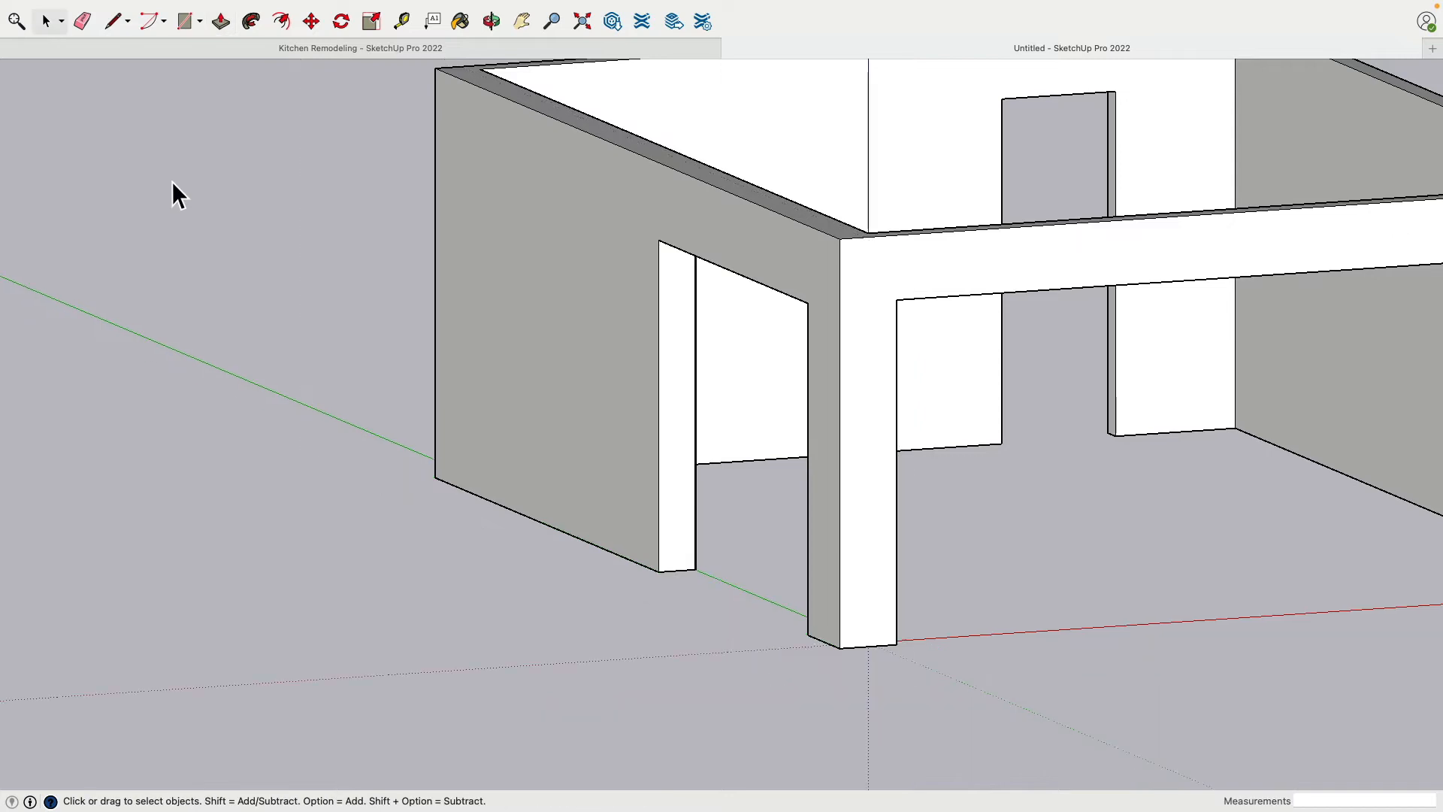
middle_drag(175, 197, 434, 417)
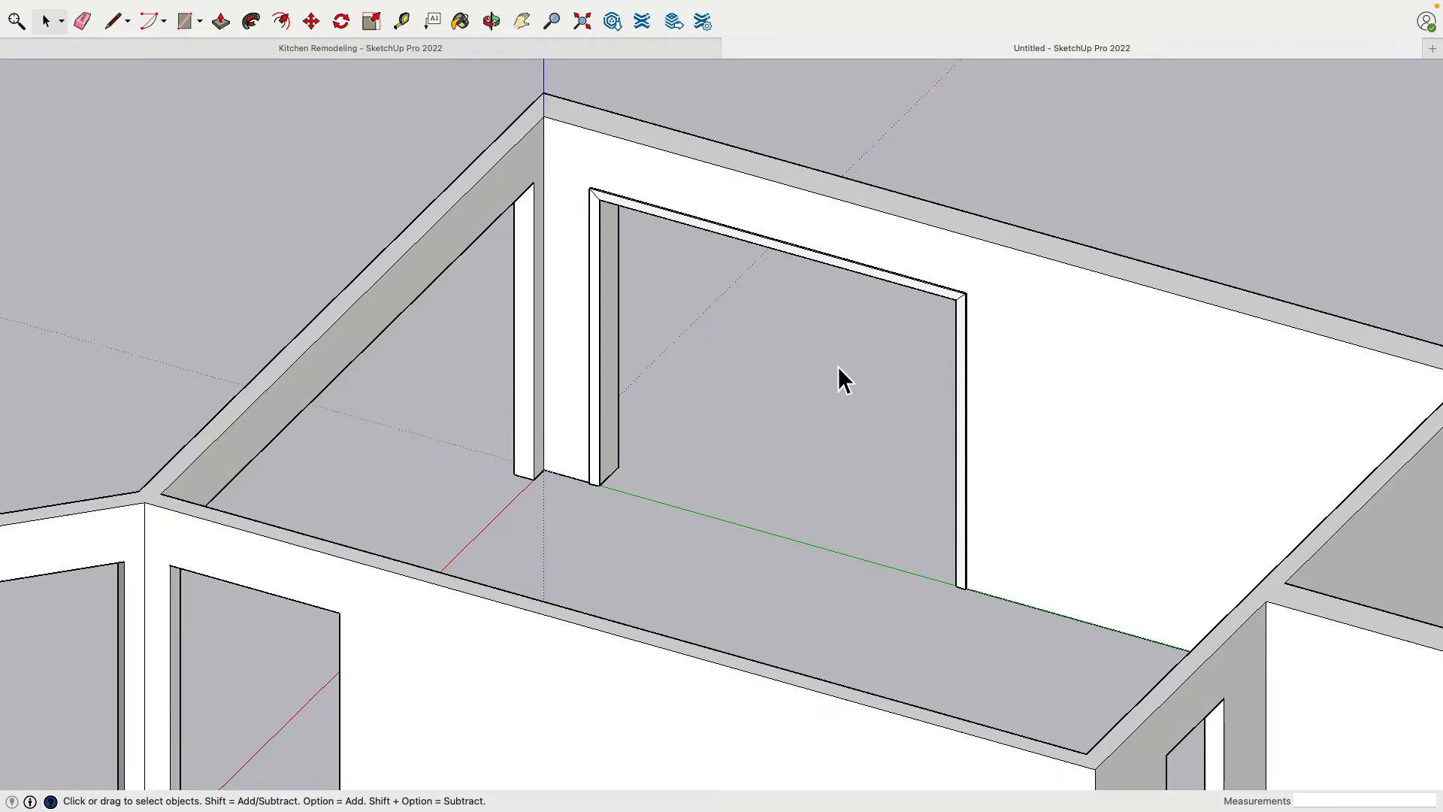
mouse_move(837, 367)
middle_down()
mouse_move(1056, 354)
mouse_move(670, 385)
middle_up()
scroll(704, 317, up, 3)
middle_drag(703, 318, 547, 300)
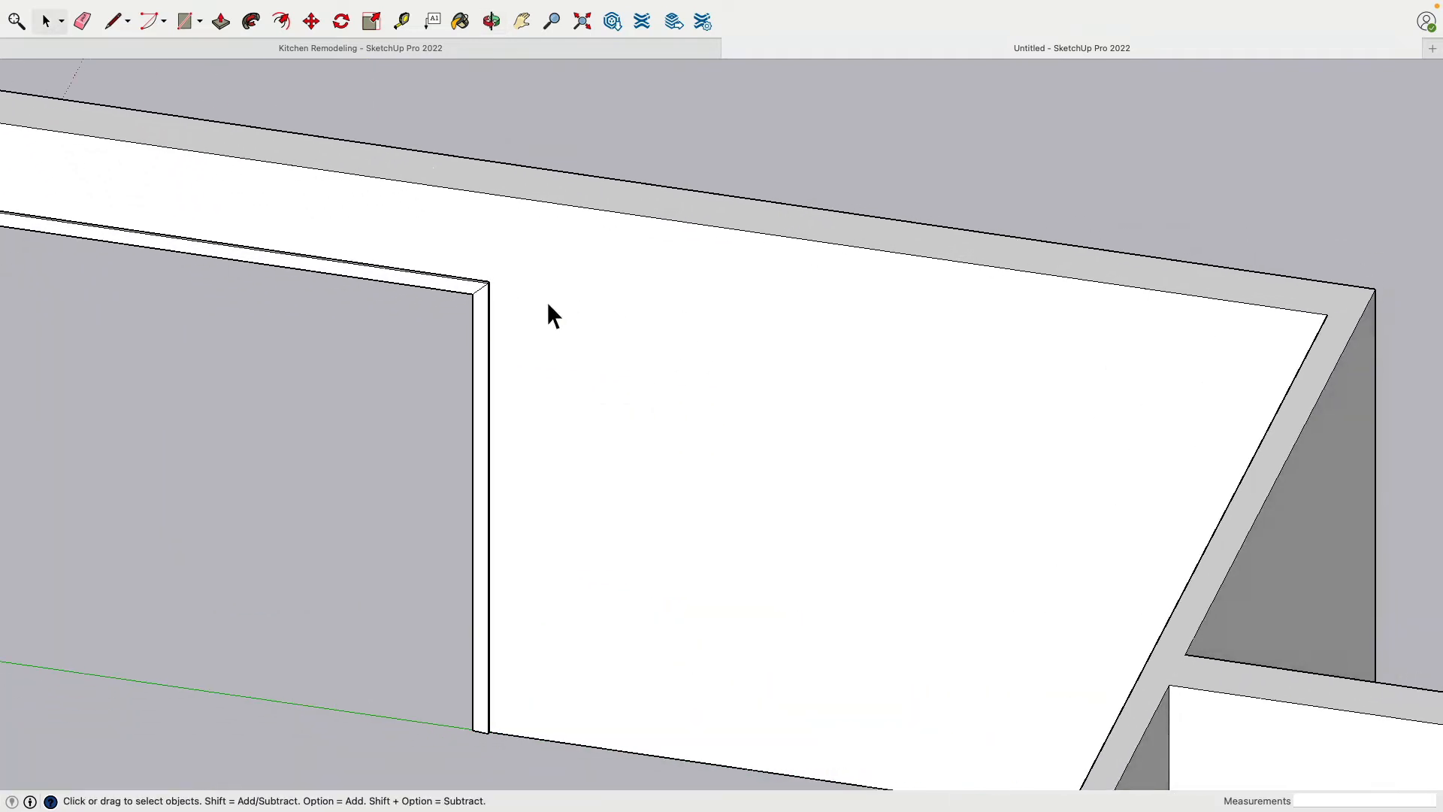
click(406, 26)
click(753, 232)
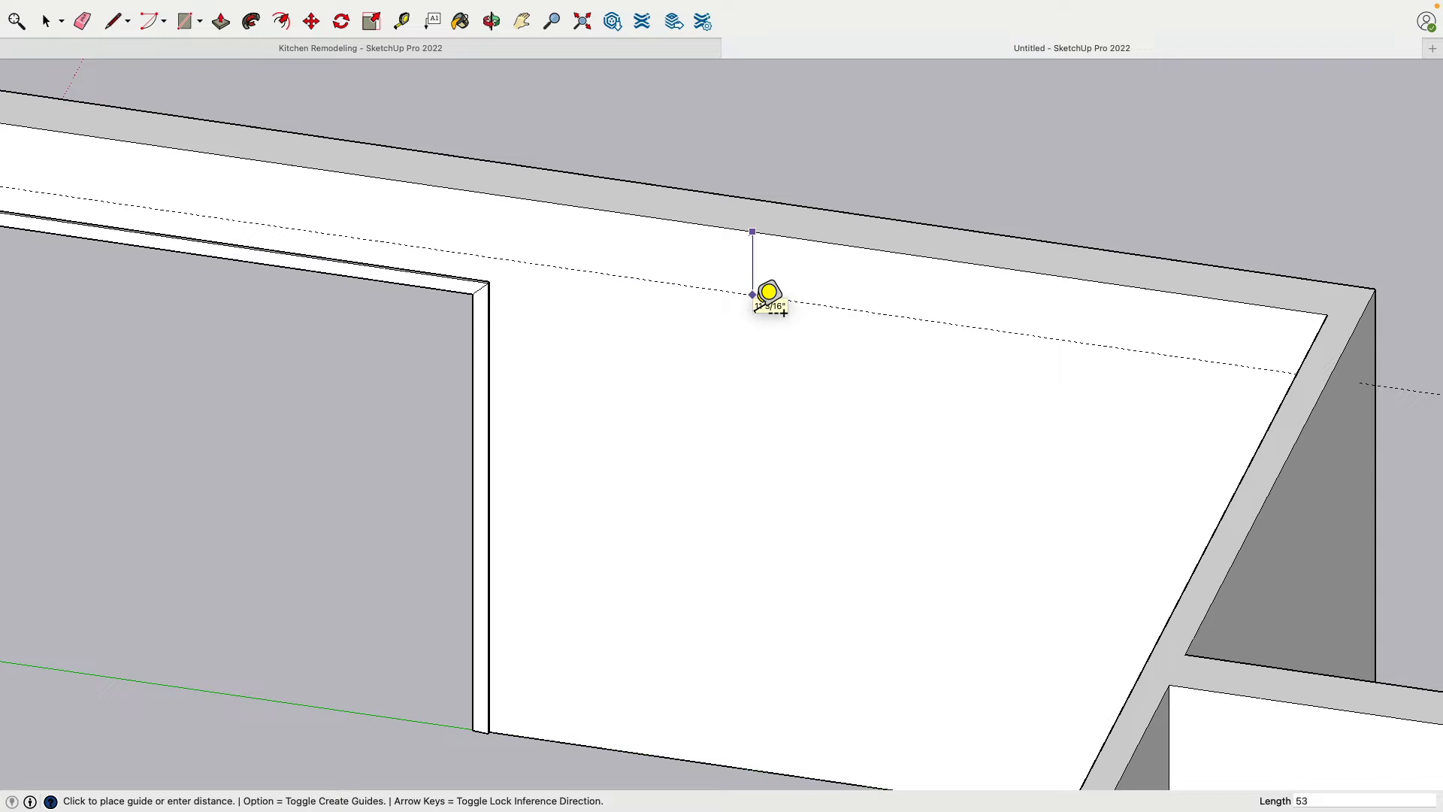
key(Return)
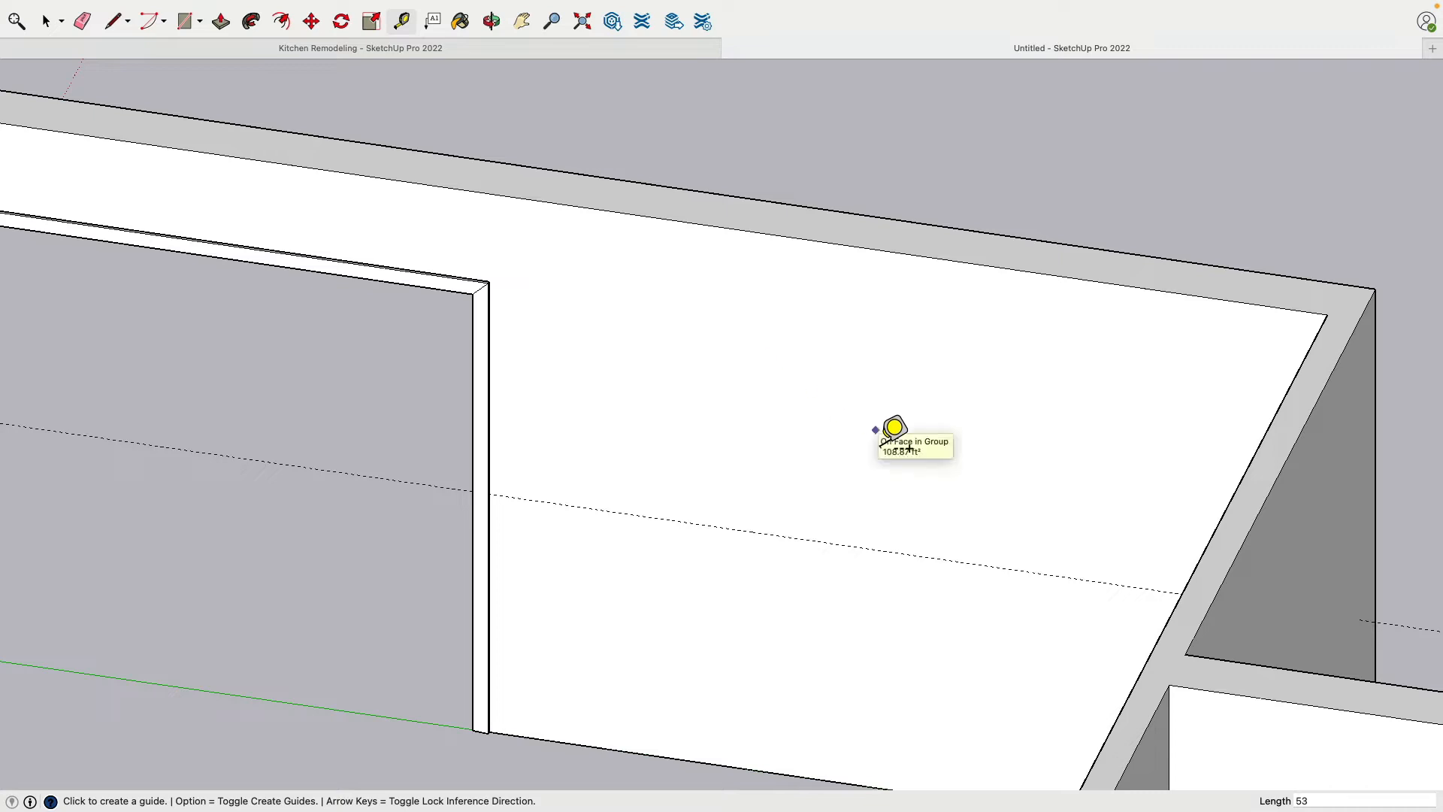
click(832, 242)
key(Escape)
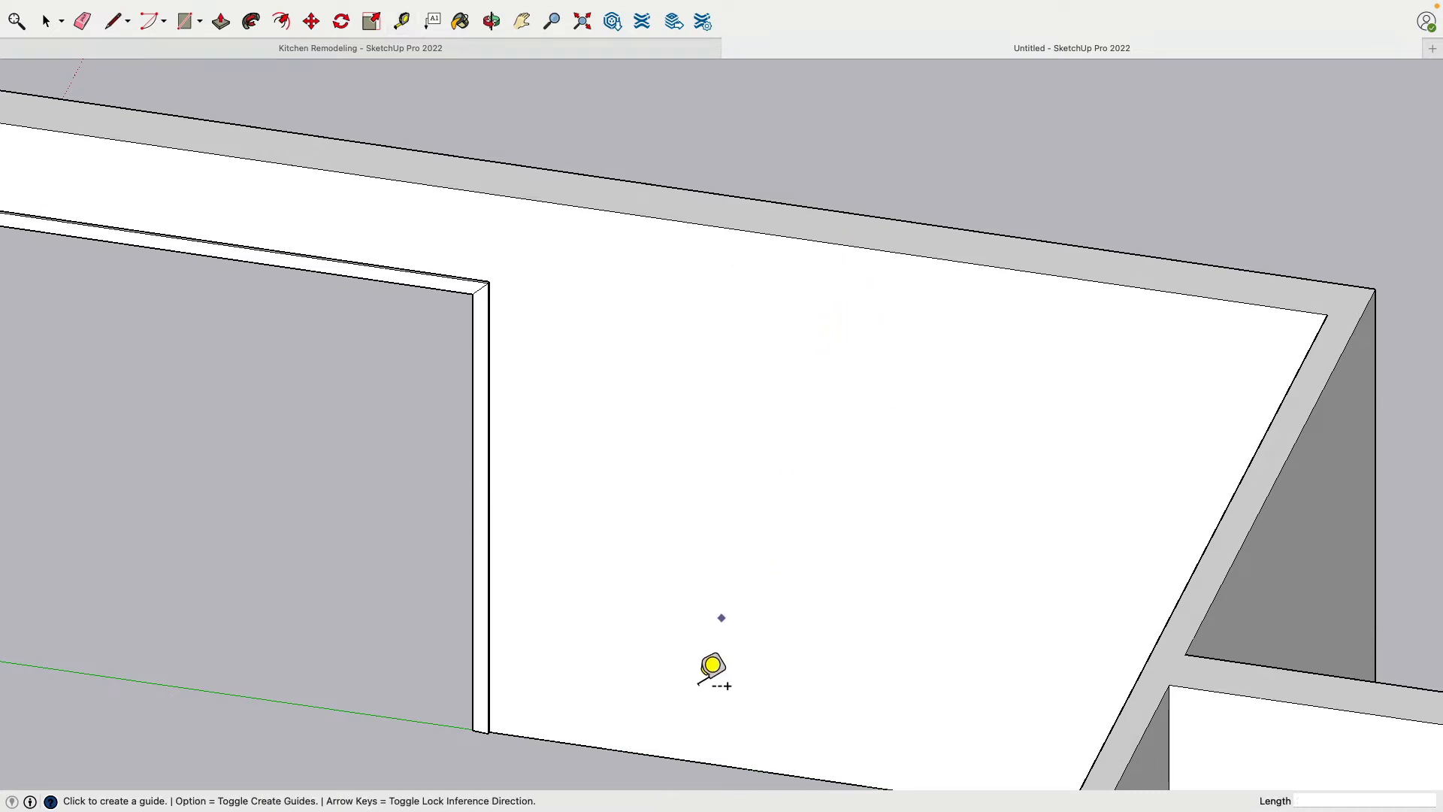
Place a horizontal guide 40.25" above the back wall's base and a vertical guide 38.75" beyond the door trim's outer edge
click(662, 756)
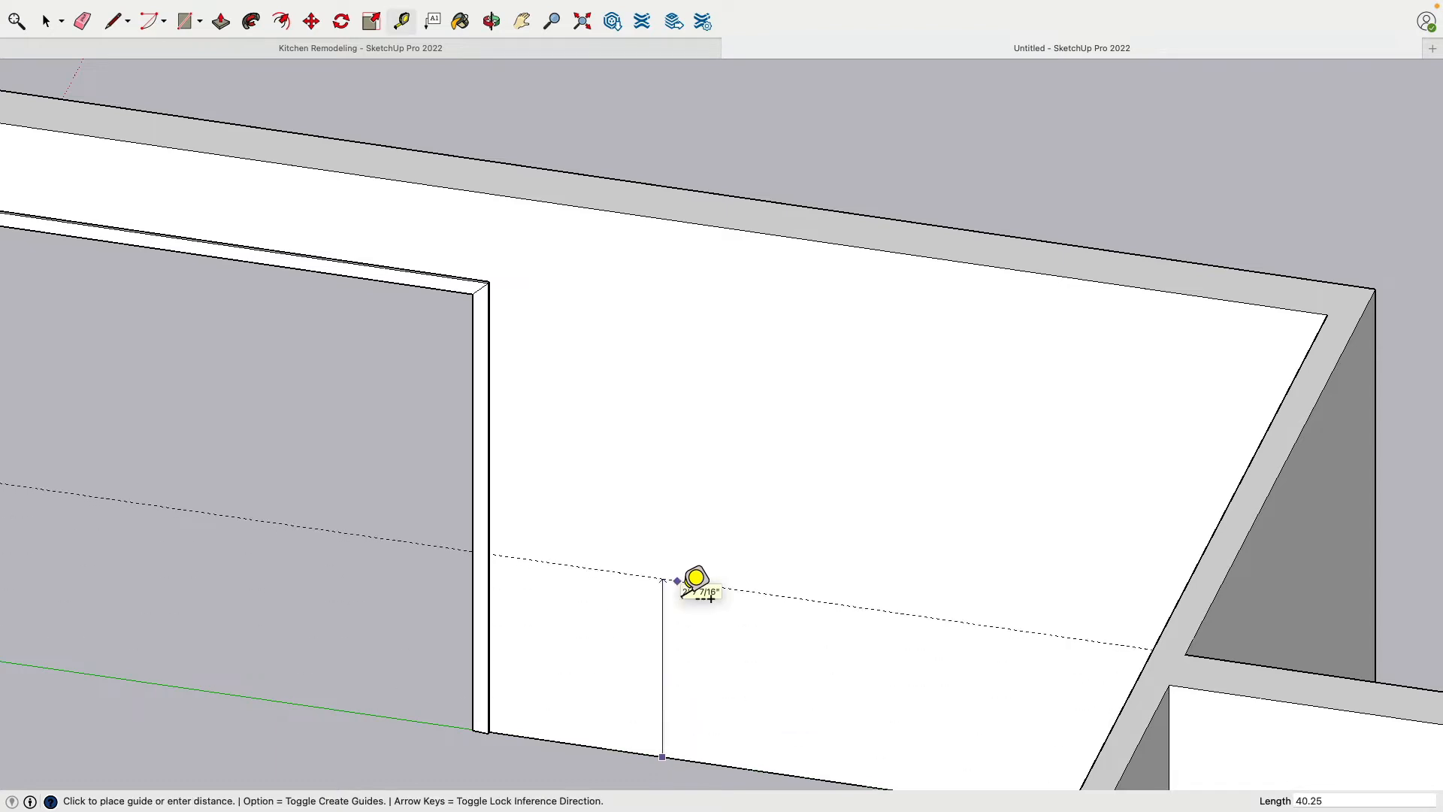
key(Return)
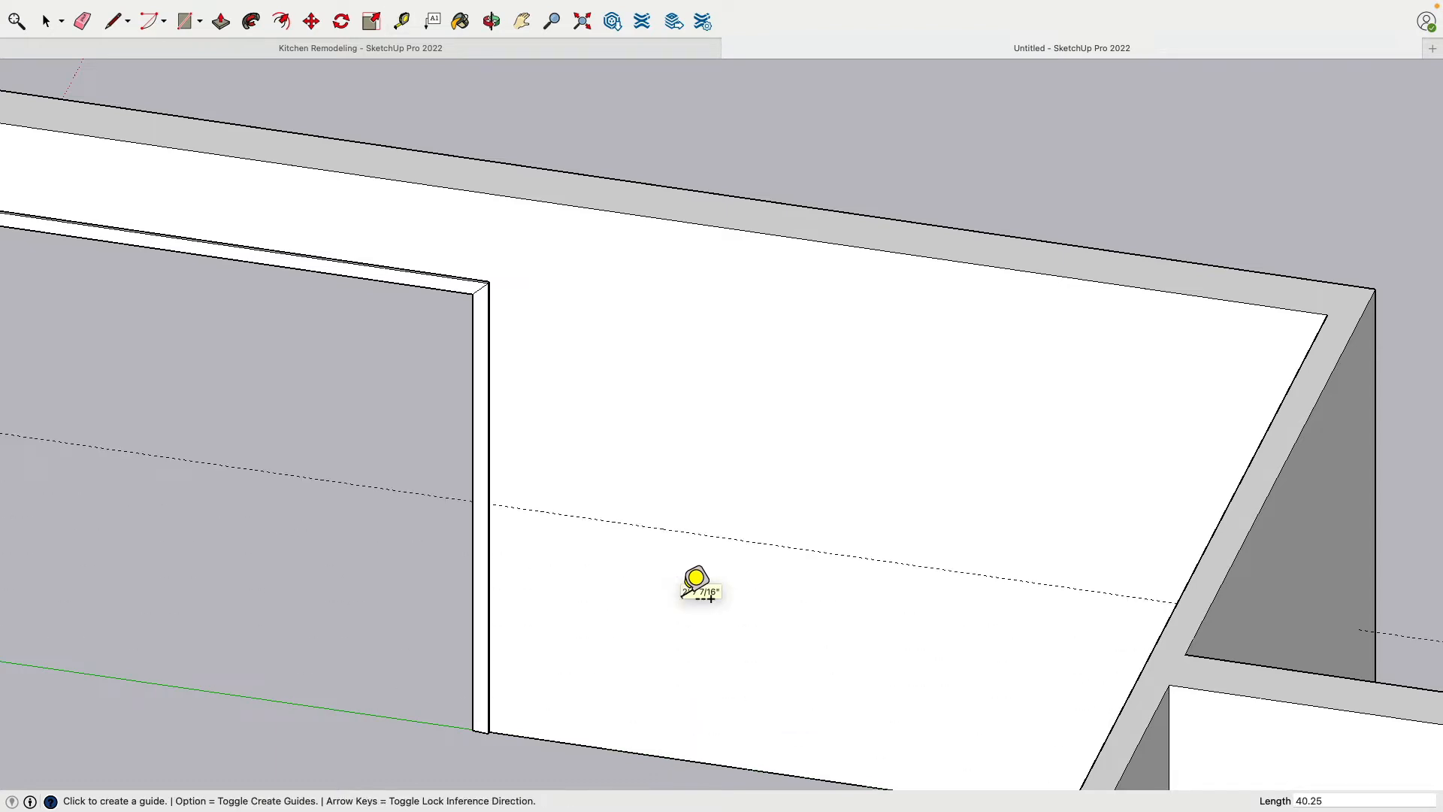
middle_drag(752, 481, 532, 279)
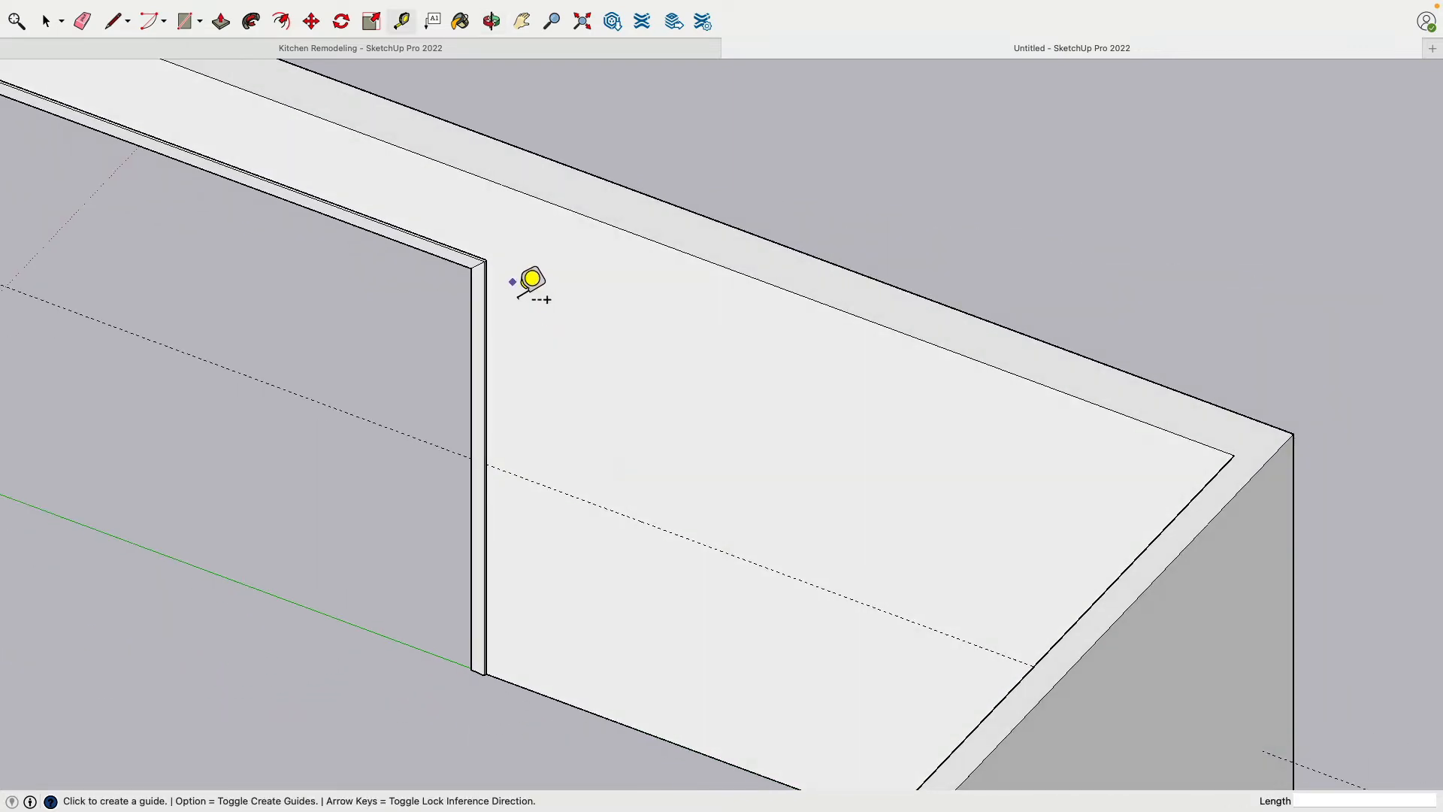
scroll(511, 263, up, 3)
middle_drag(484, 238, 601, 436)
click(431, 317)
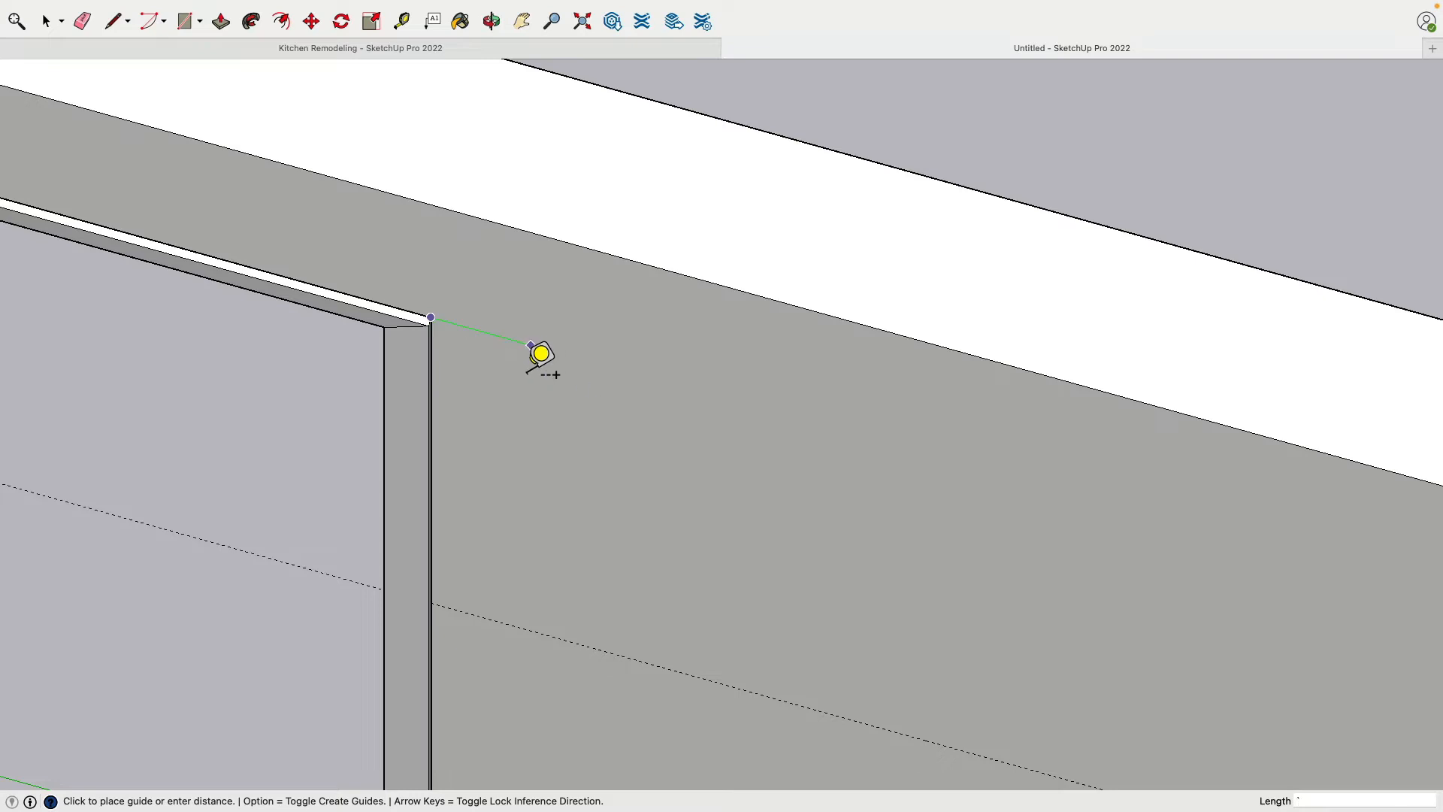
middle_drag(531, 344, 485, 291)
click(472, 289)
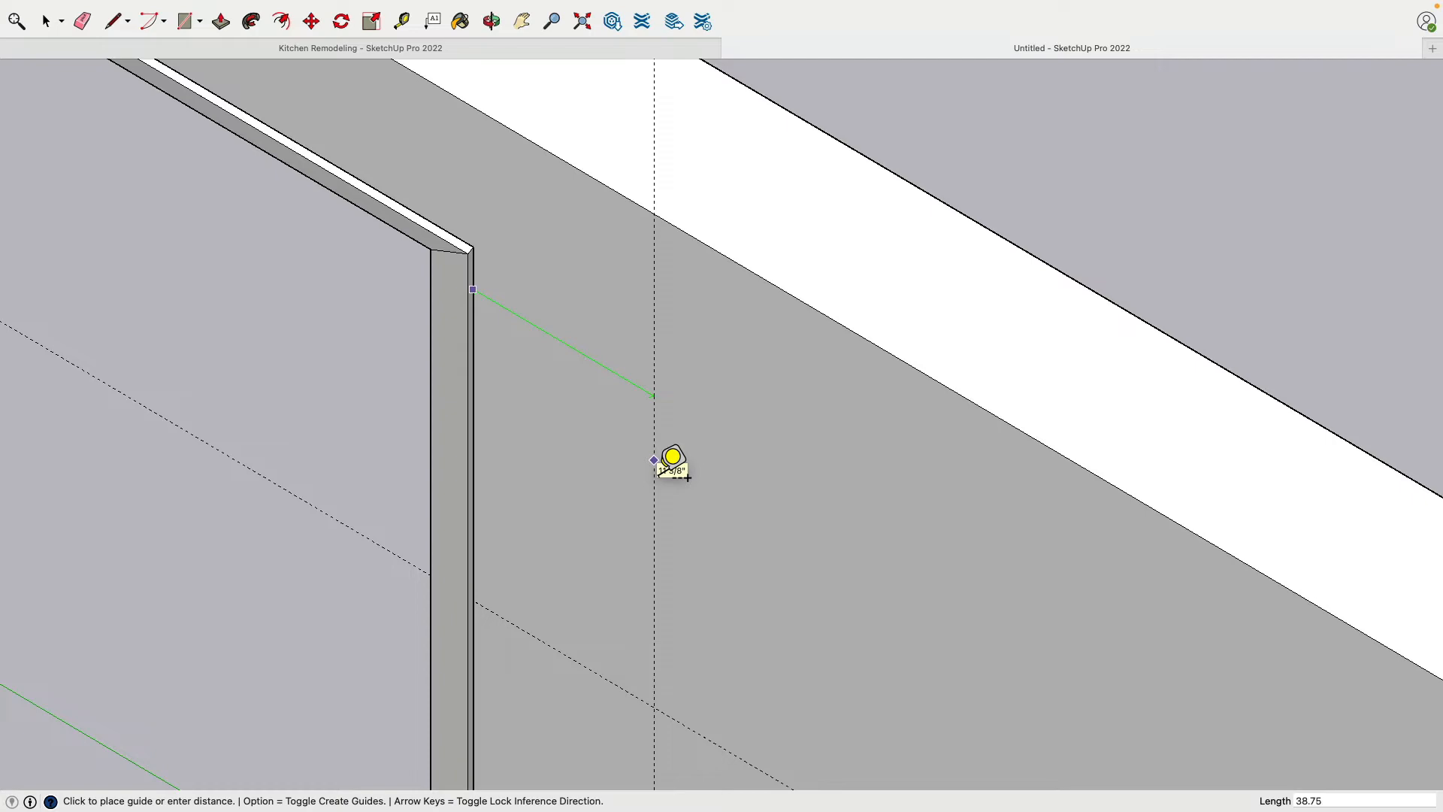
middle_drag(670, 461, 714, 399)
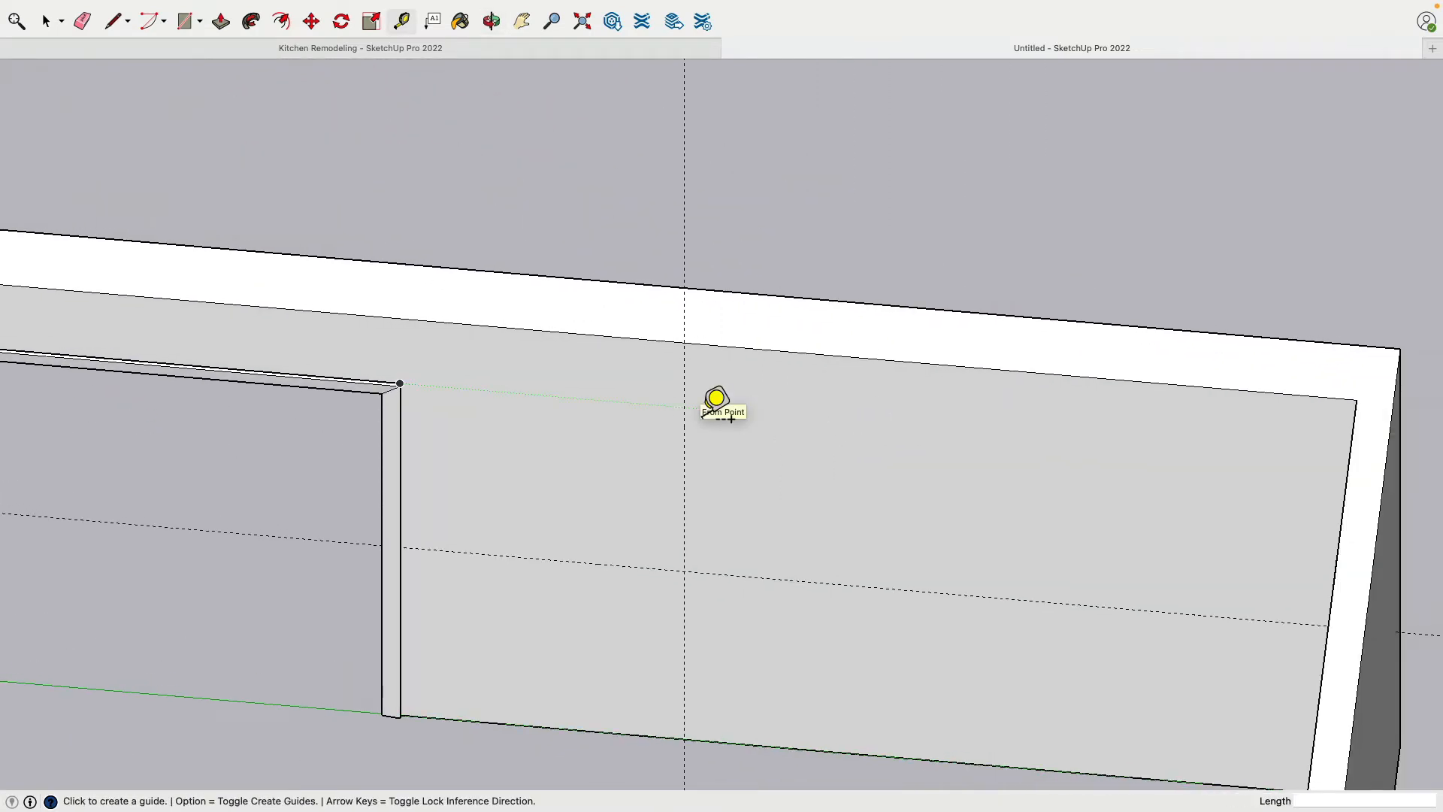
Add a second vertical guide 53" beyond the first and a second horizontal guide 42.75" above the lower one
click(684, 430)
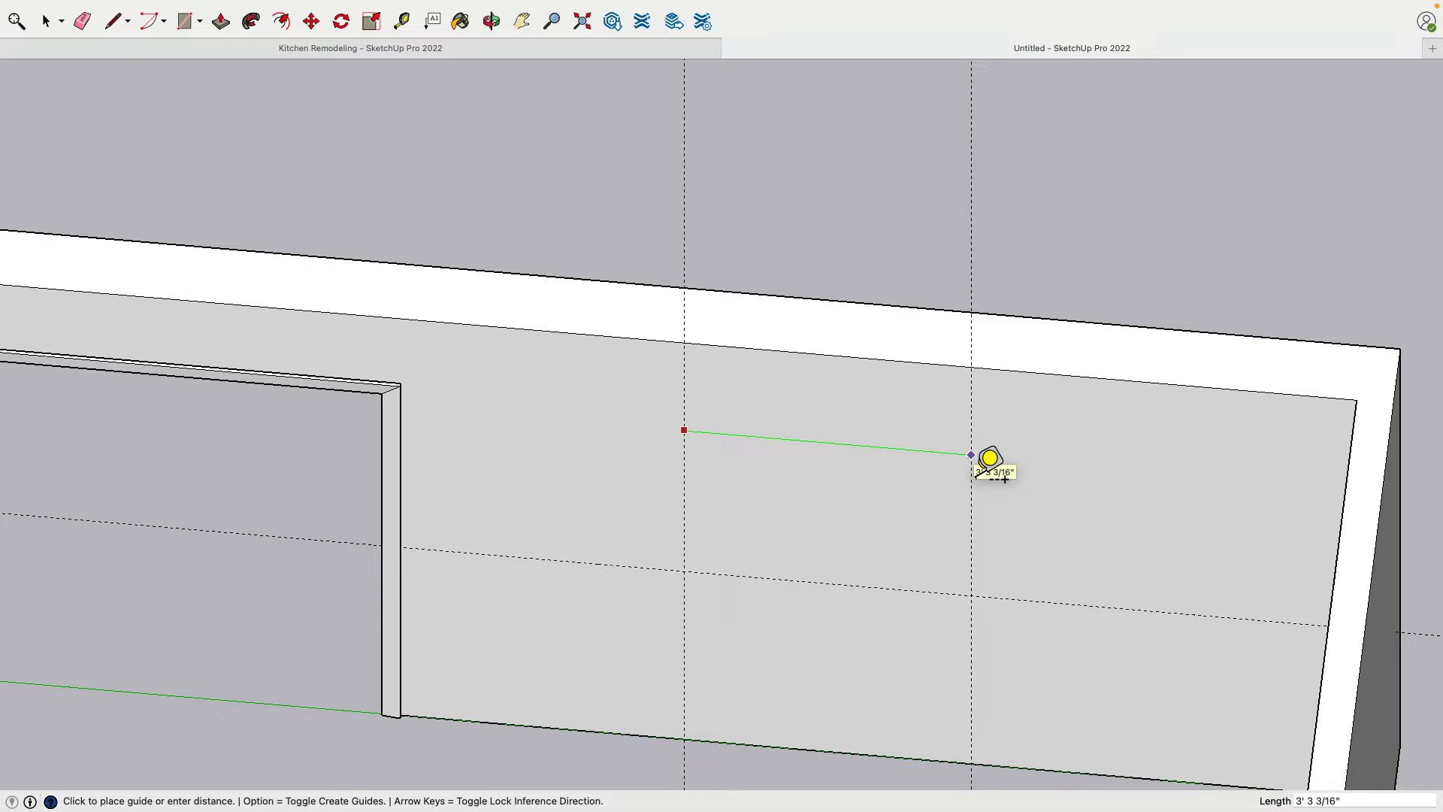
text(53)
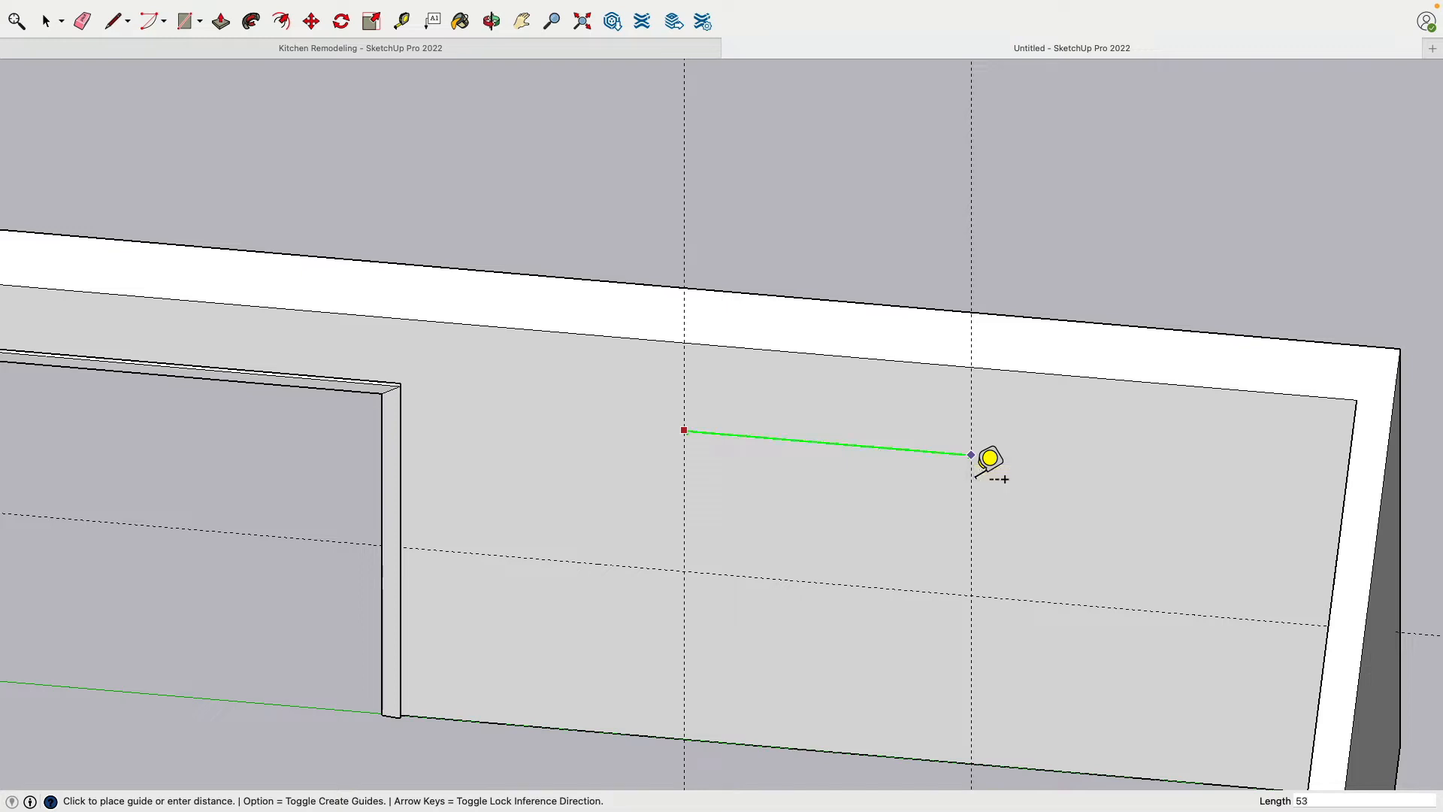
key(Return)
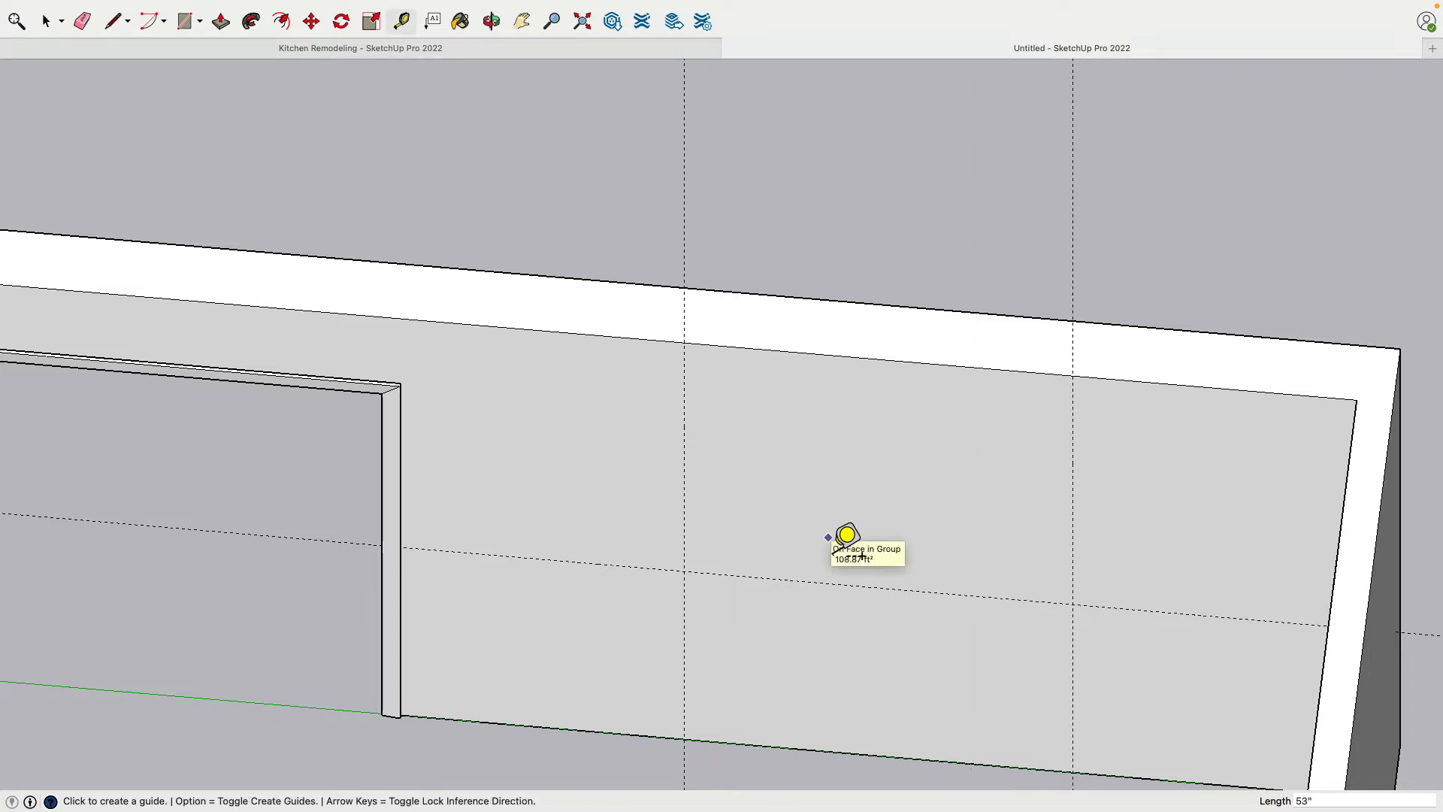
click(810, 582)
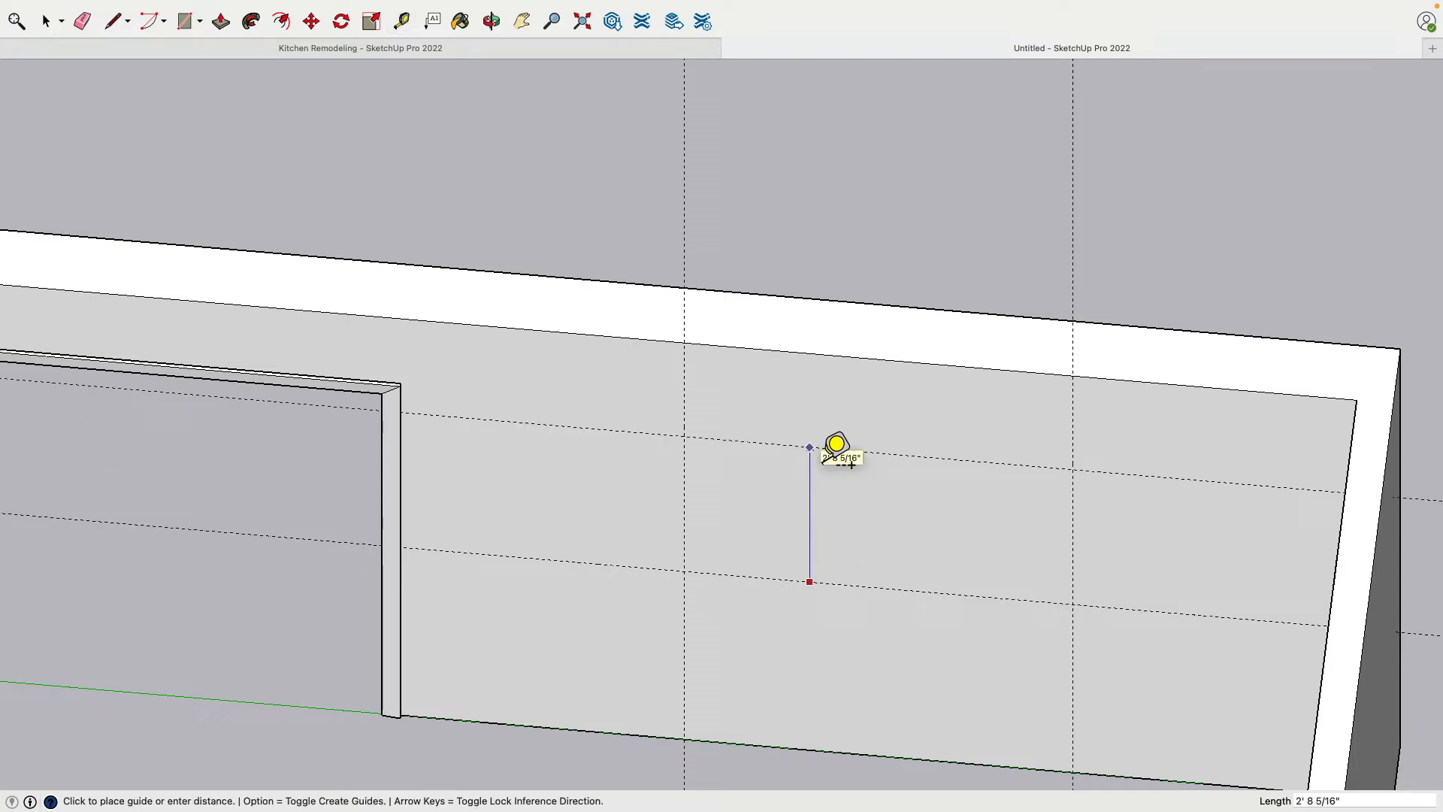
key(Return)
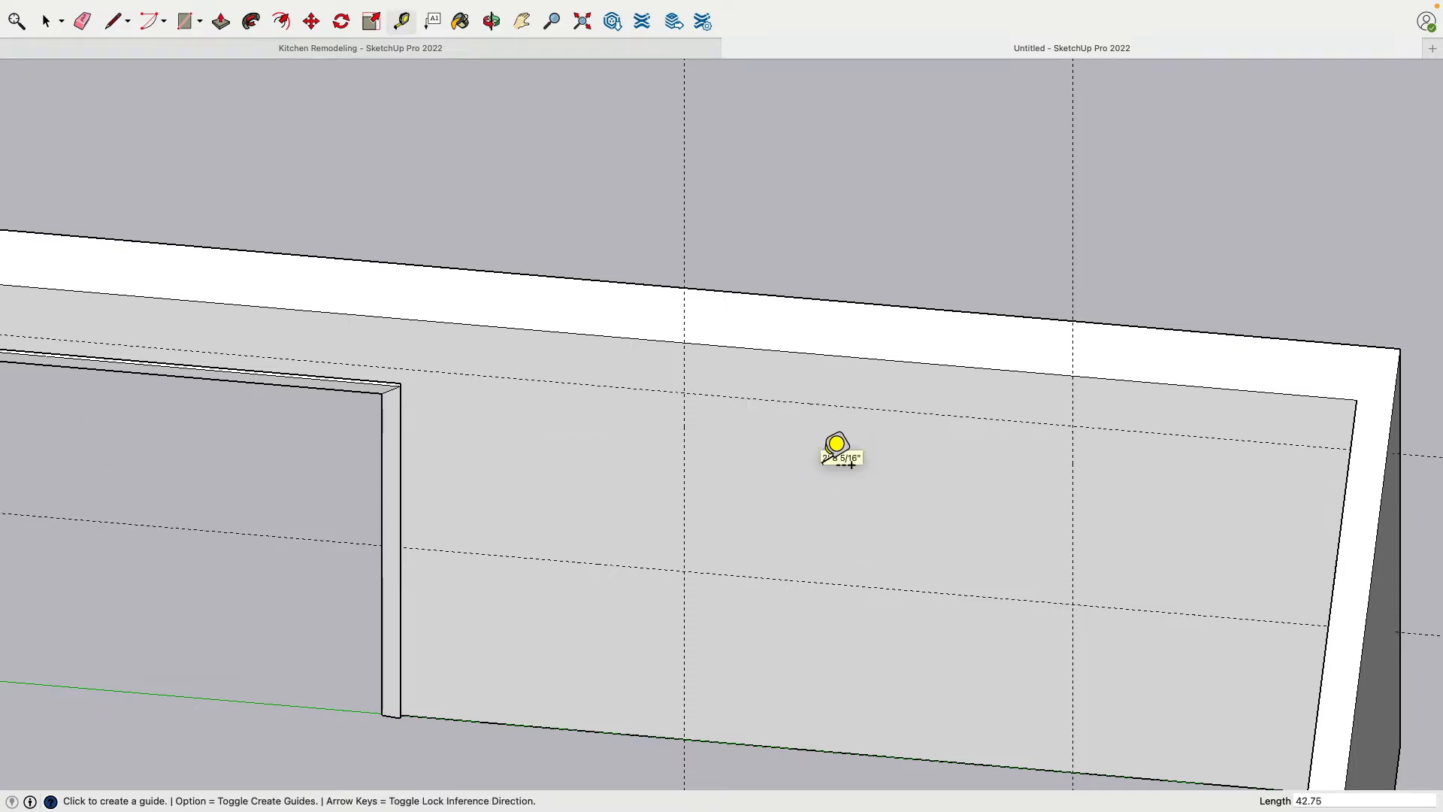
Draw a 2.5" line along the lower horizontal guide, starting at its intersection with the first vertical guide
middle_drag(831, 448, 743, 381)
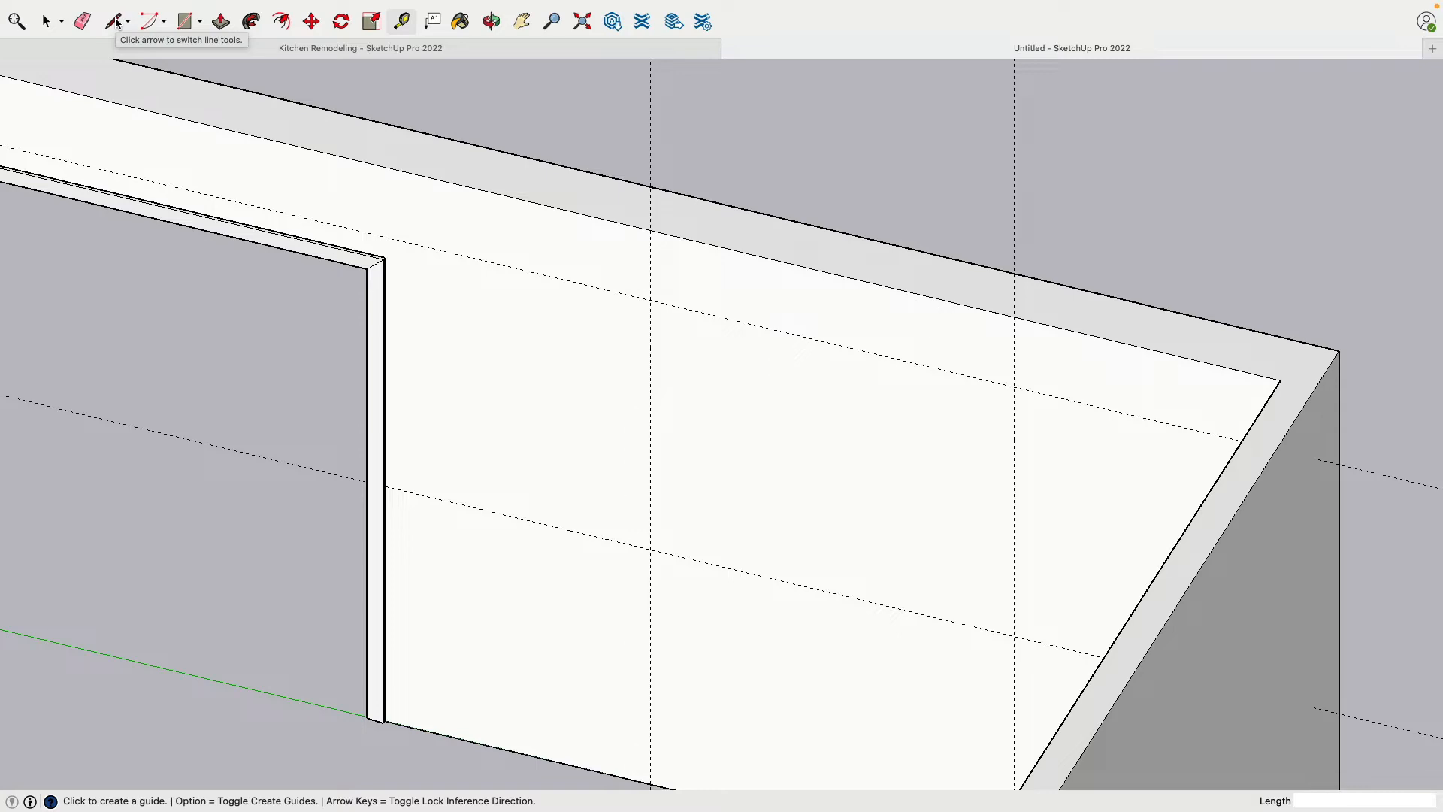
click(186, 22)
scroll(574, 506, up, 10)
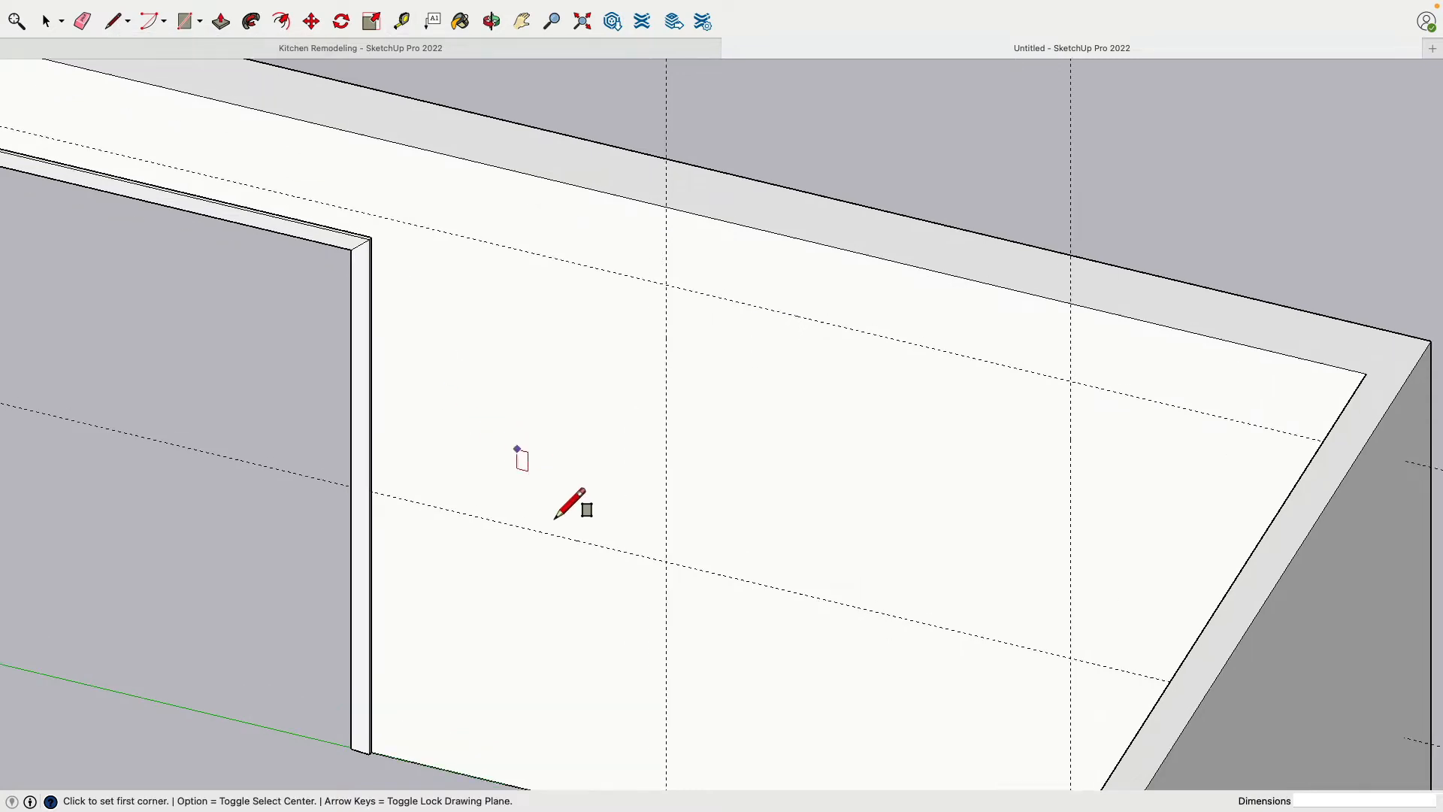
click(112, 23)
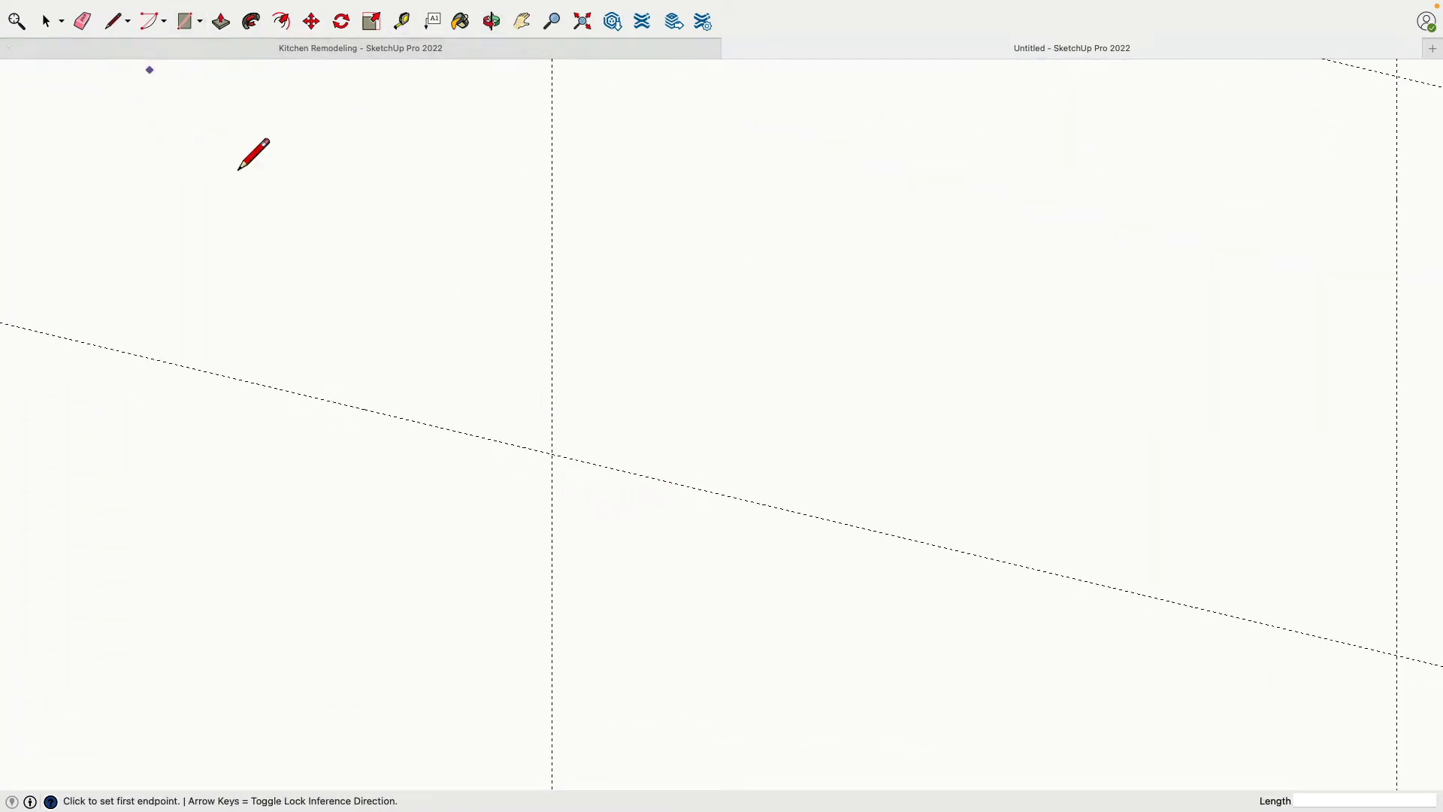
scroll(477, 443, up, 3)
click(616, 481)
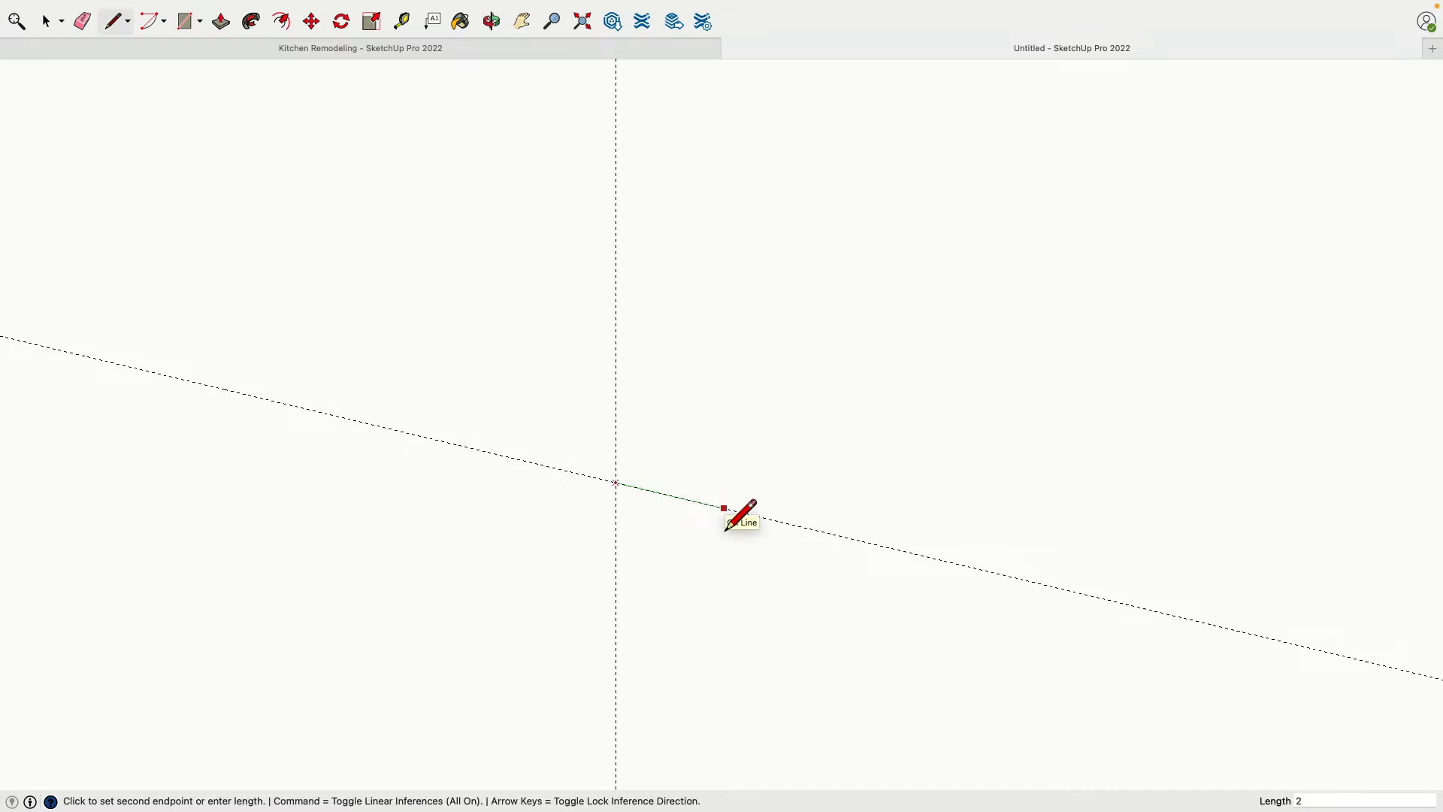
key(Return)
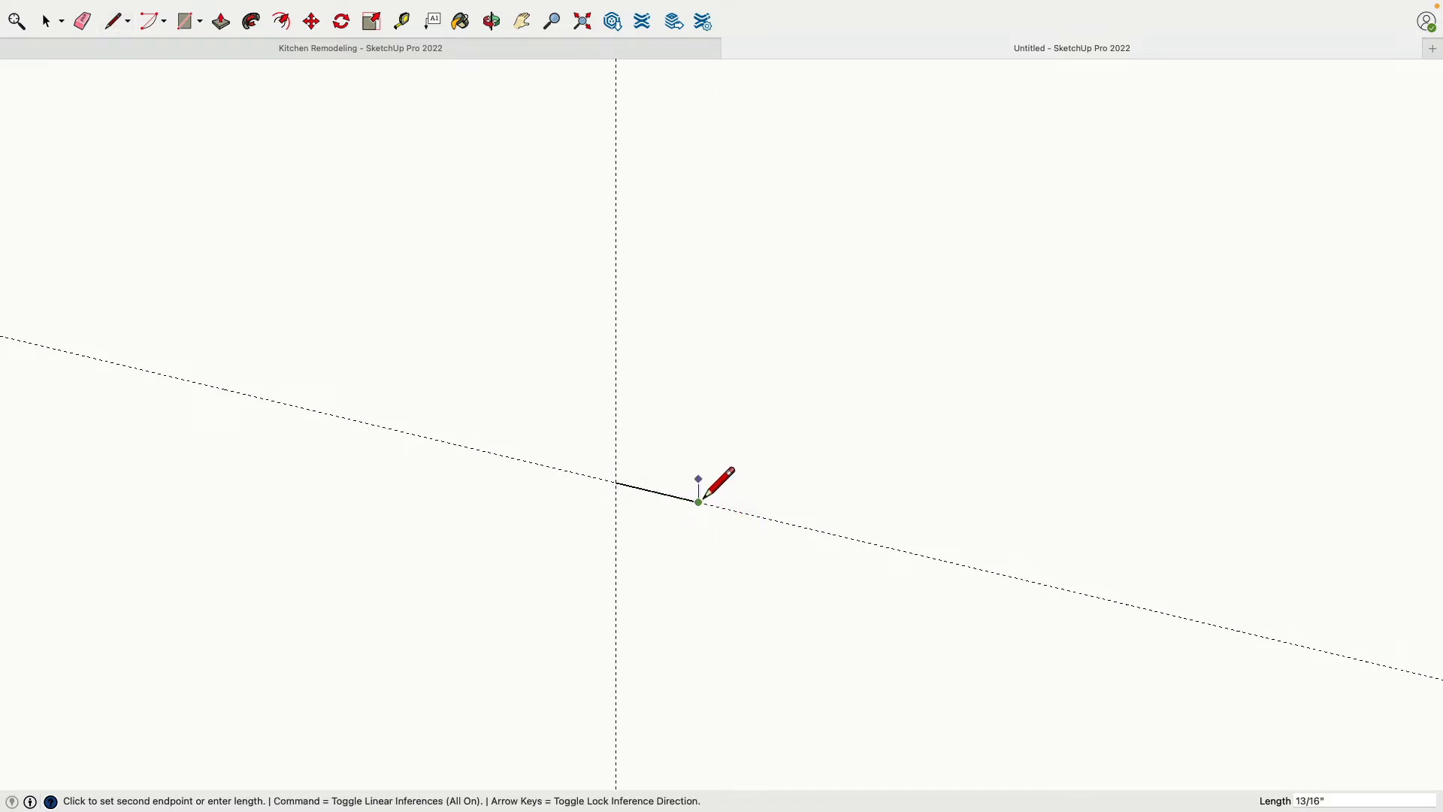
Complete the tapered profile with a 0.25" upright at the line's far end, a 0.5" upright at its start and a sloped closing line
text(.25)
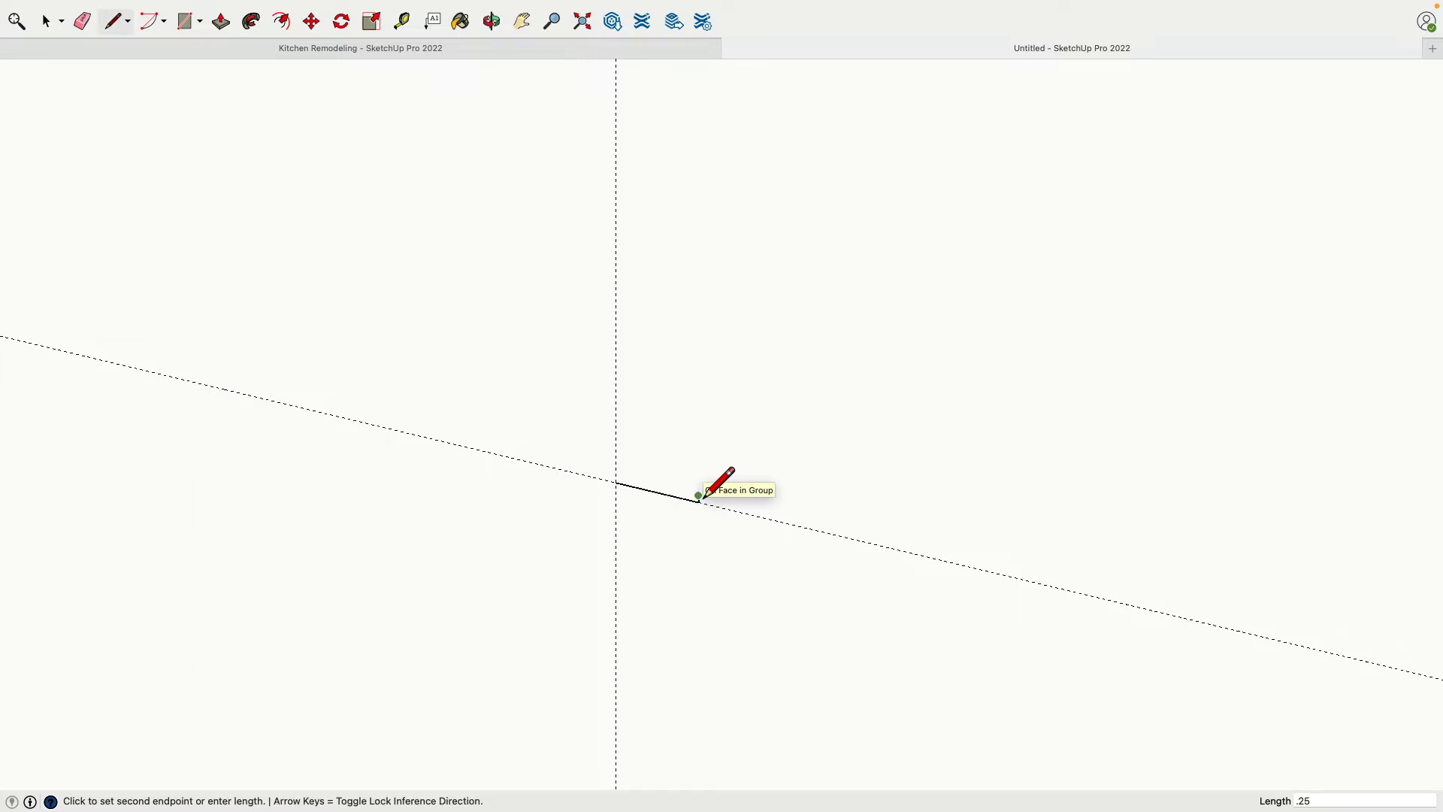
key(Return)
click(617, 481)
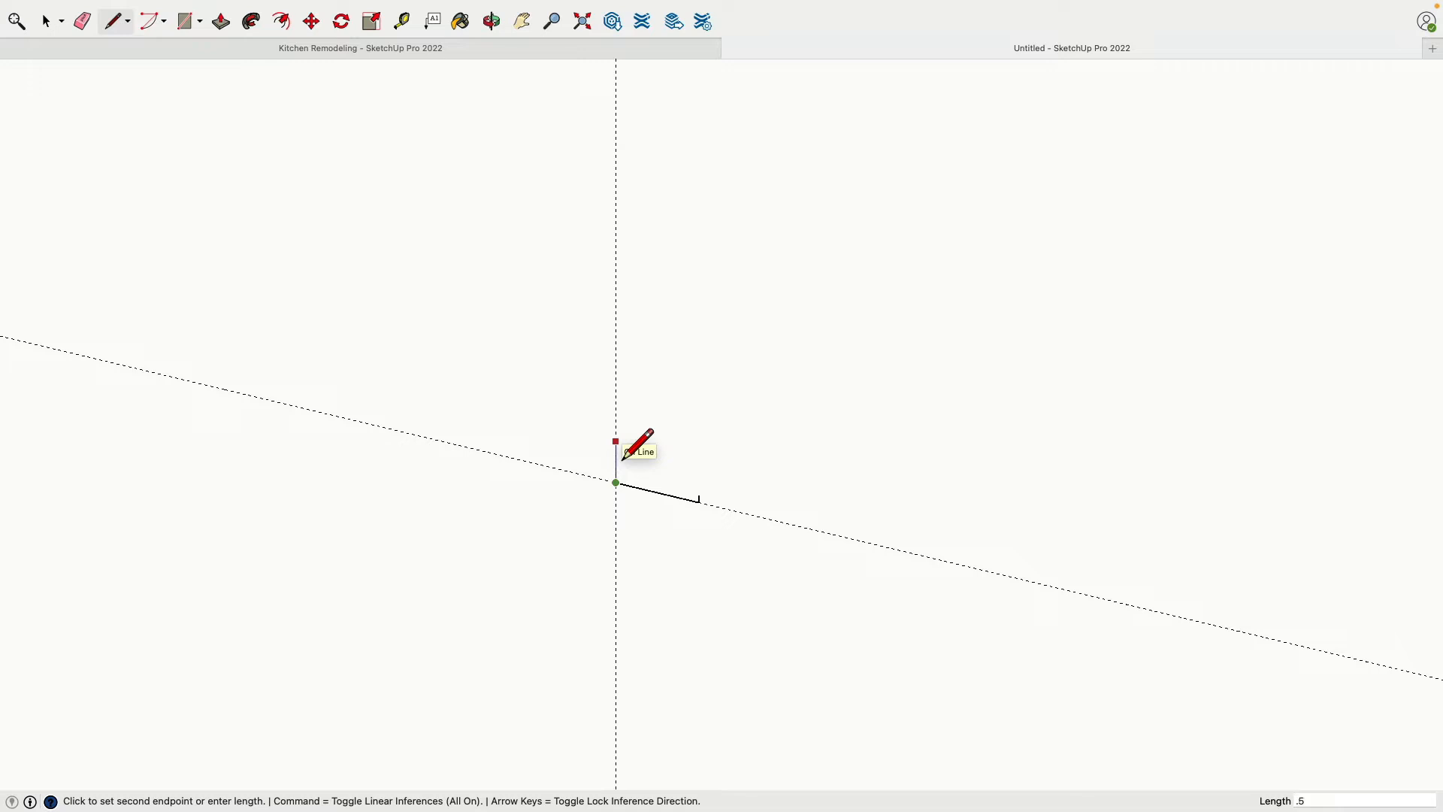
key(Return)
click(699, 499)
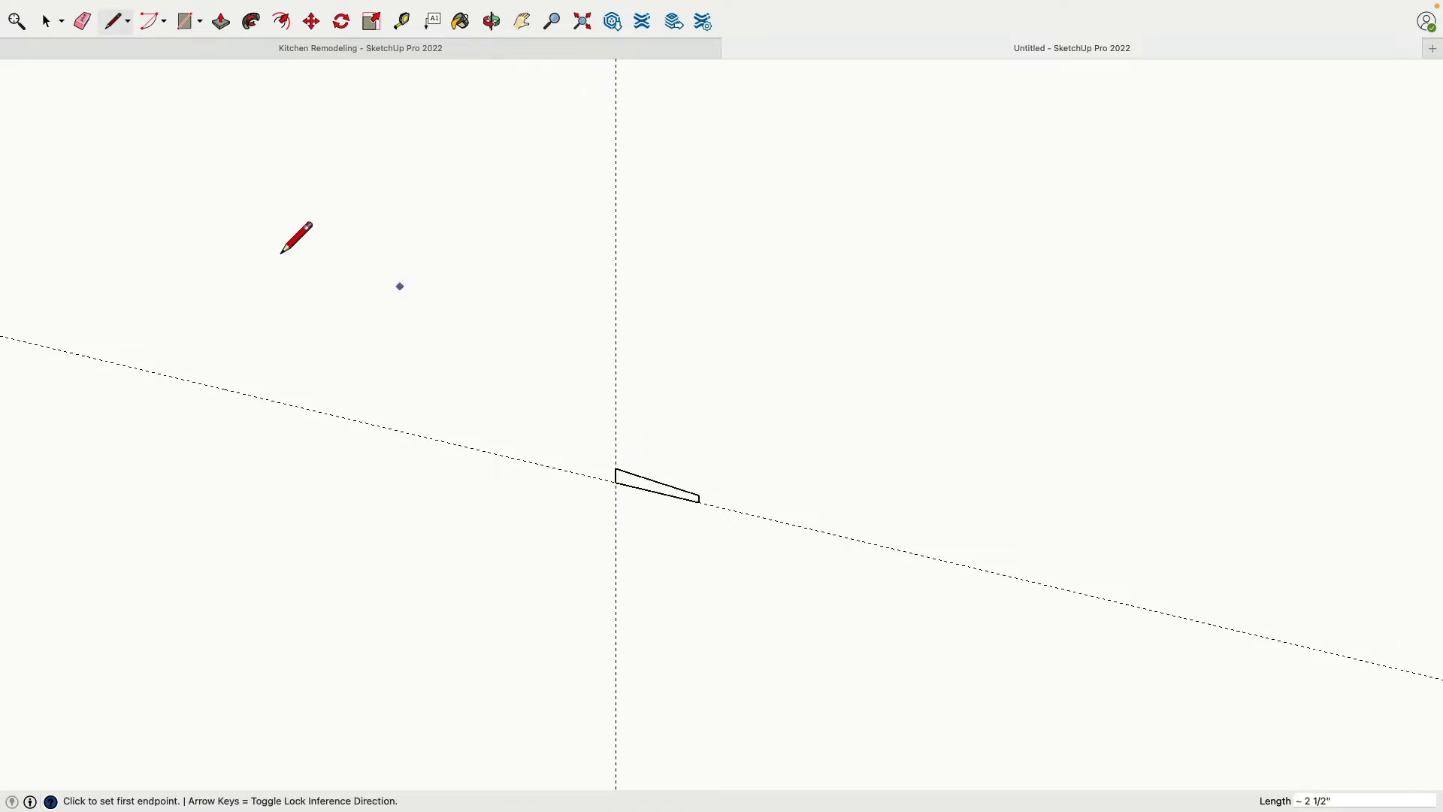
Rotate the tapered profile 90° around the green axis, pivoting on its corner at the guide intersection, to stand out from the wall
click(52, 22)
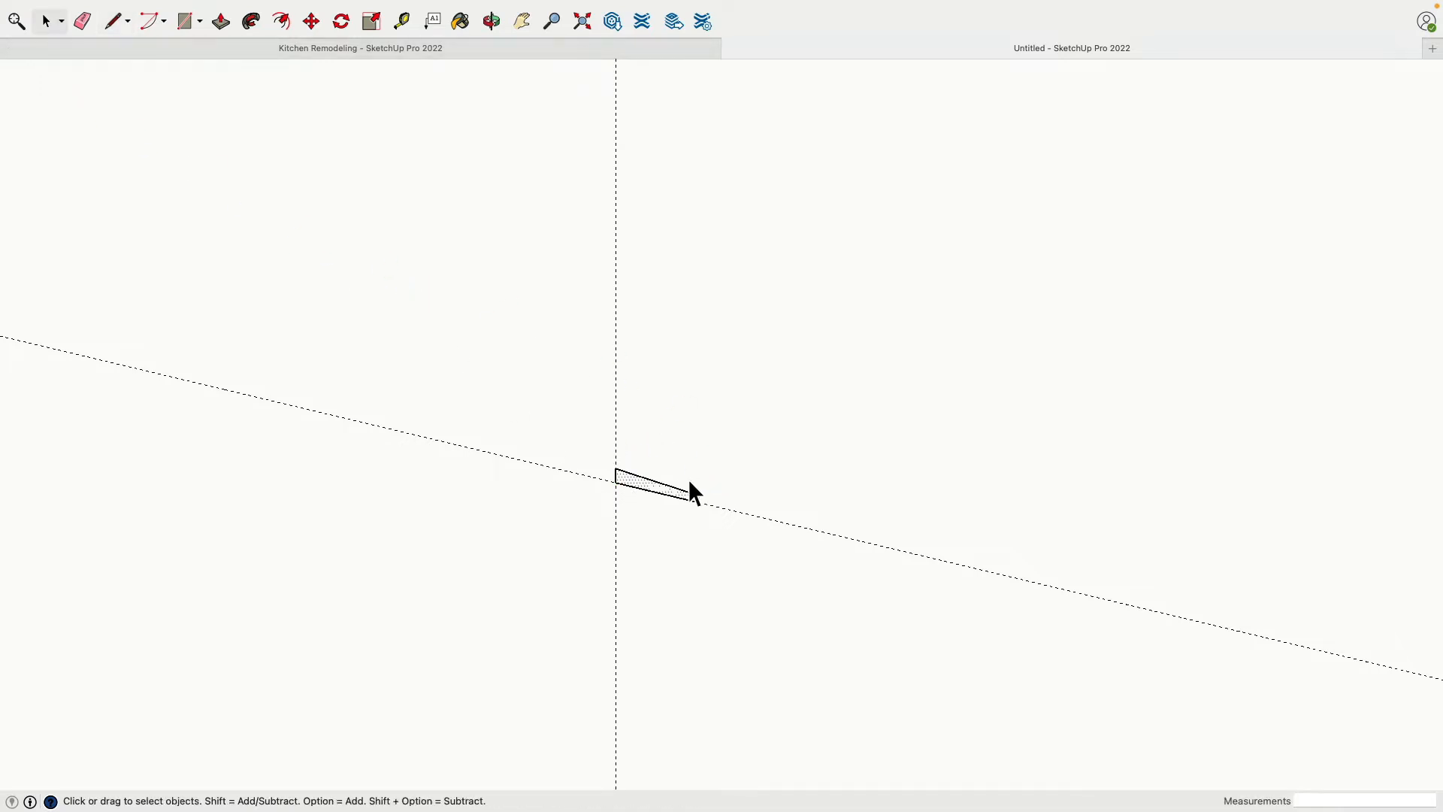
click(341, 21)
drag(437, 497, 583, 470)
key(q)
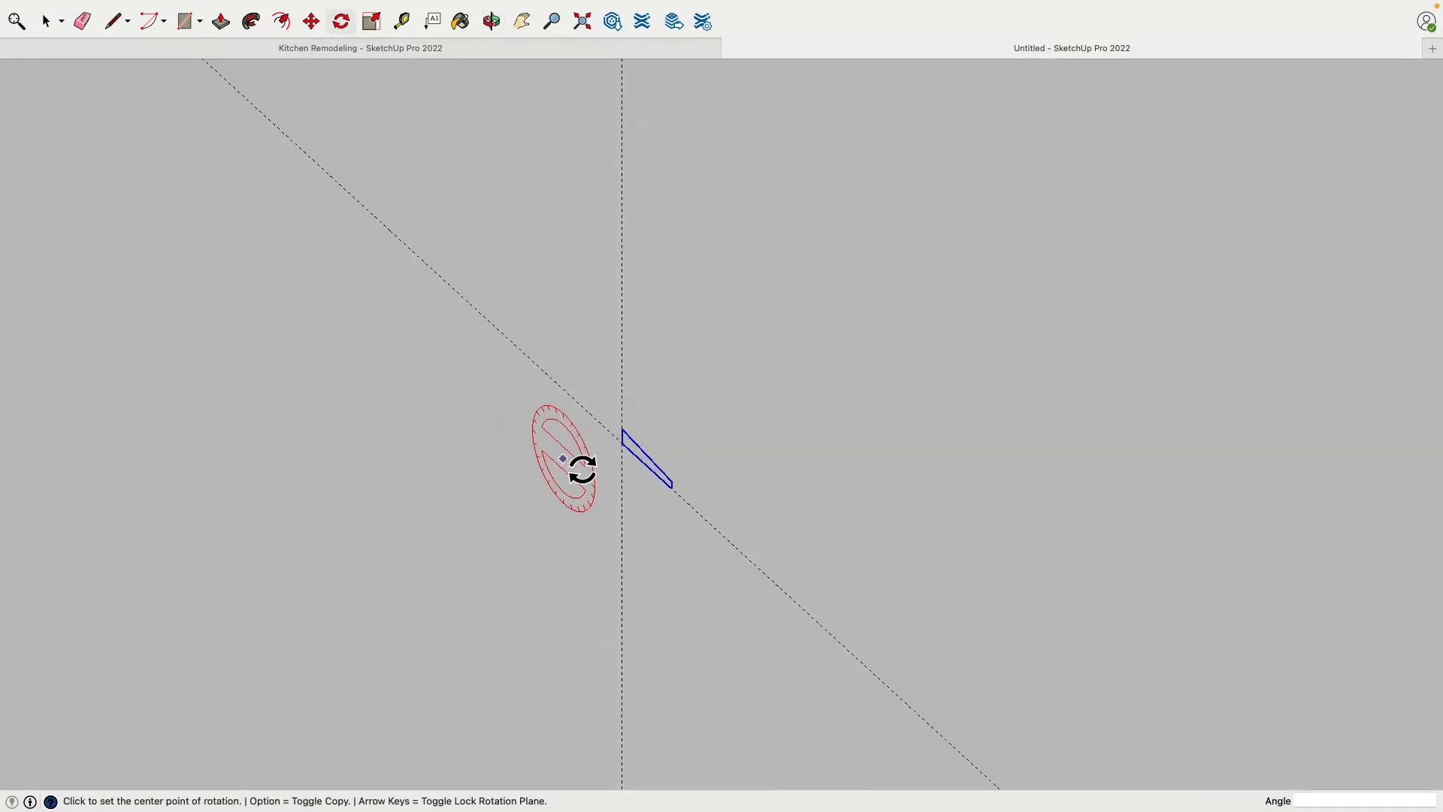
key(Left)
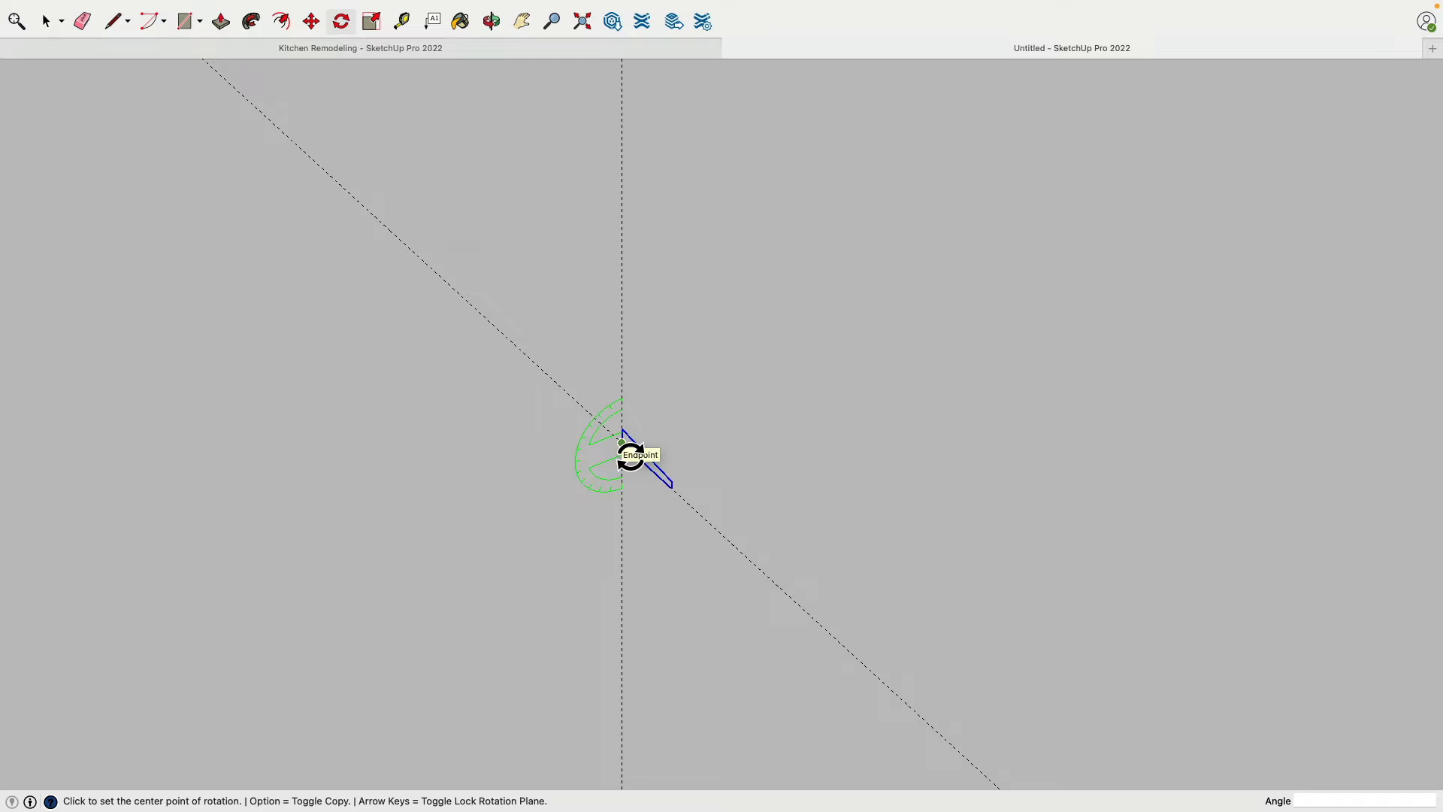
click(622, 442)
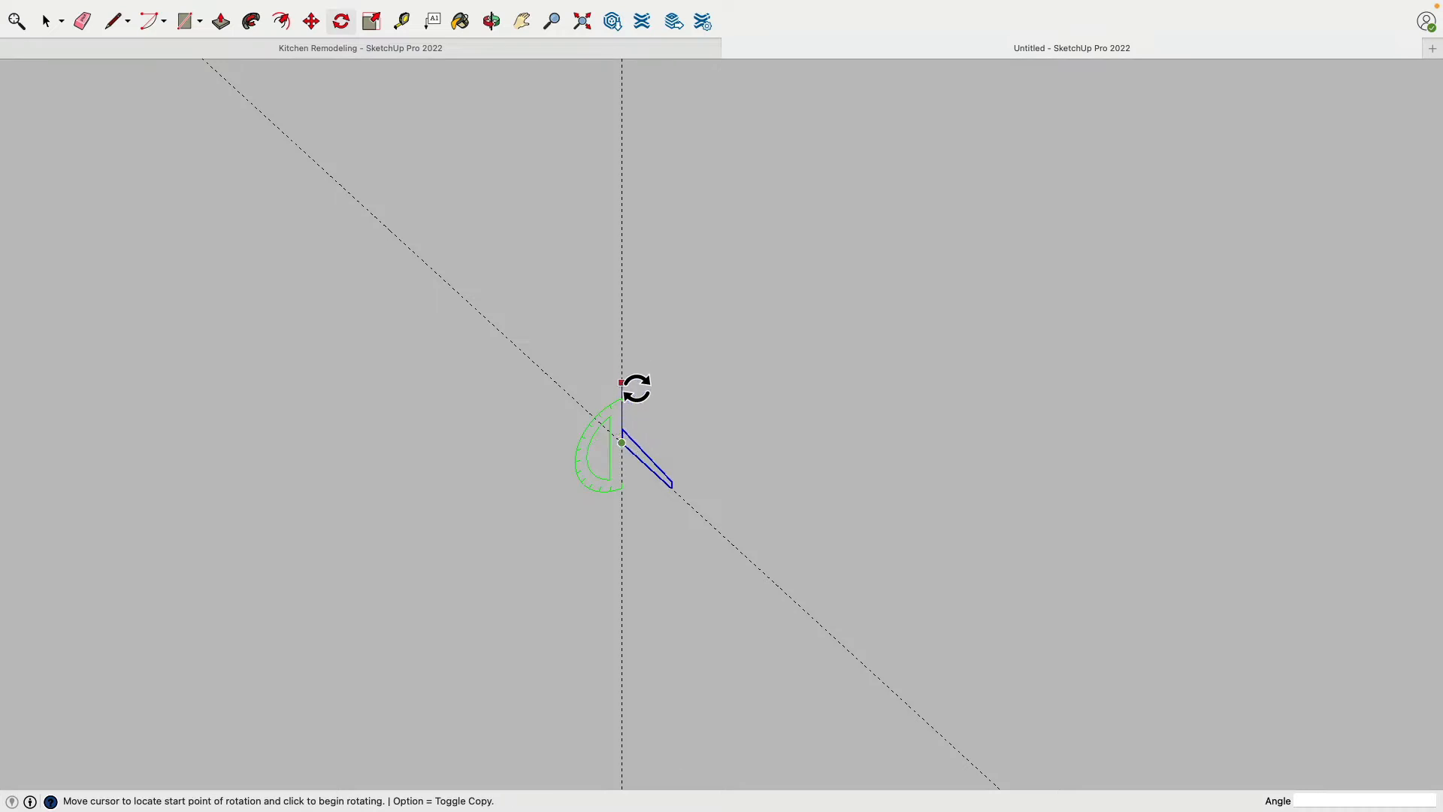
click(621, 348)
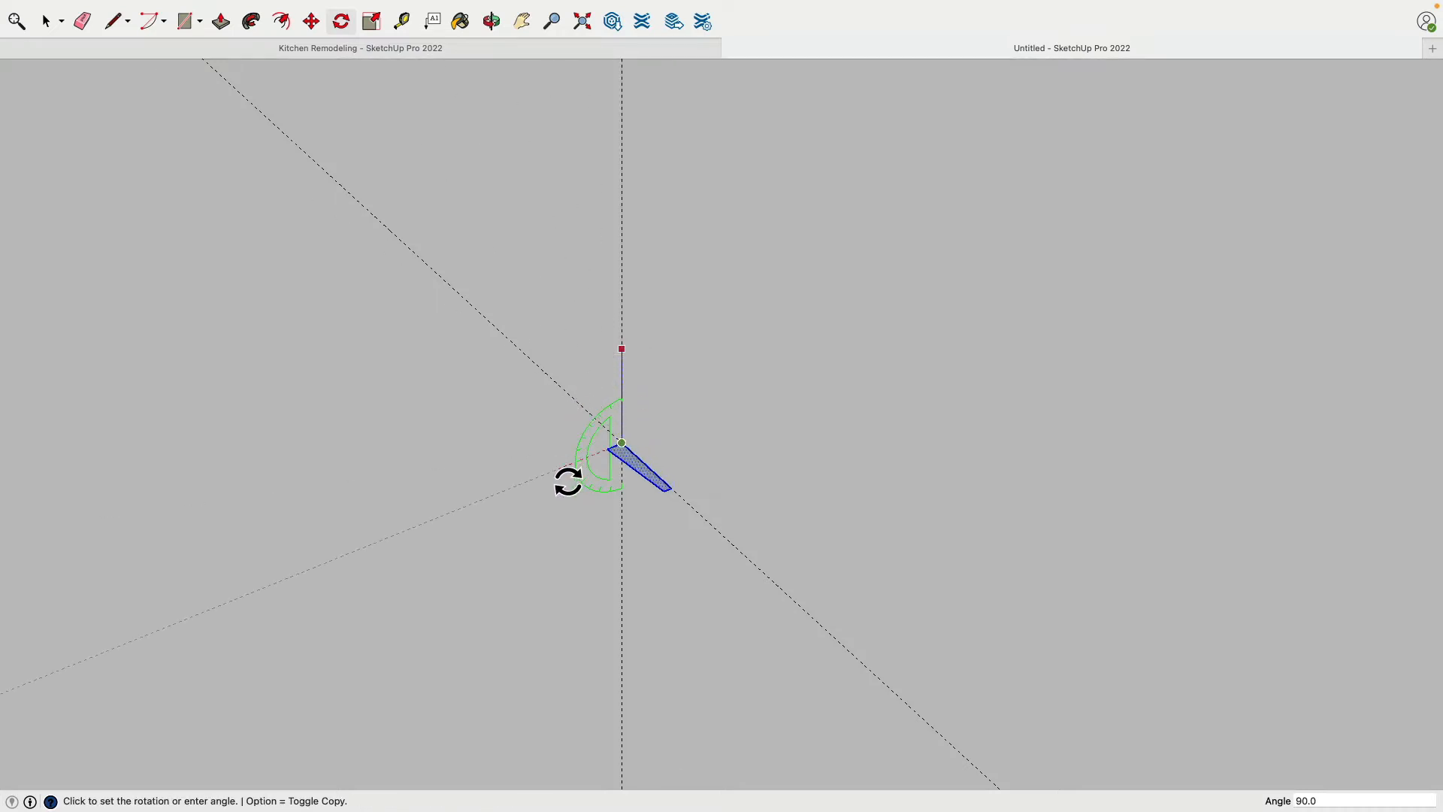
click(567, 481)
Move the profile about 1' 6 5/16" up along the first vertical guide
middle_drag(553, 488, 383, 376)
scroll(387, 398, down, 2)
scroll(378, 407, down, 4)
shift+middle_drag(395, 437, 402, 531)
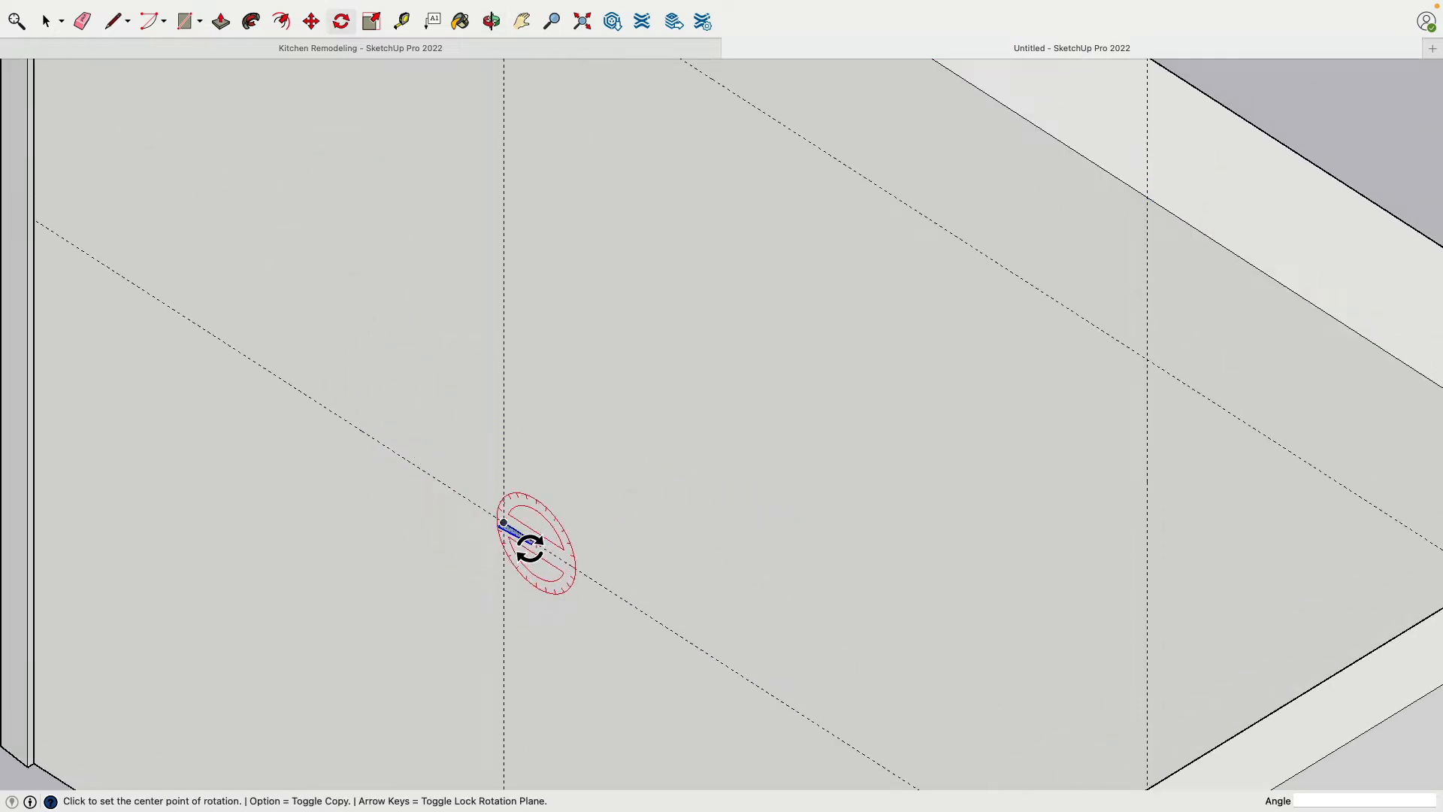
click(311, 21)
click(517, 533)
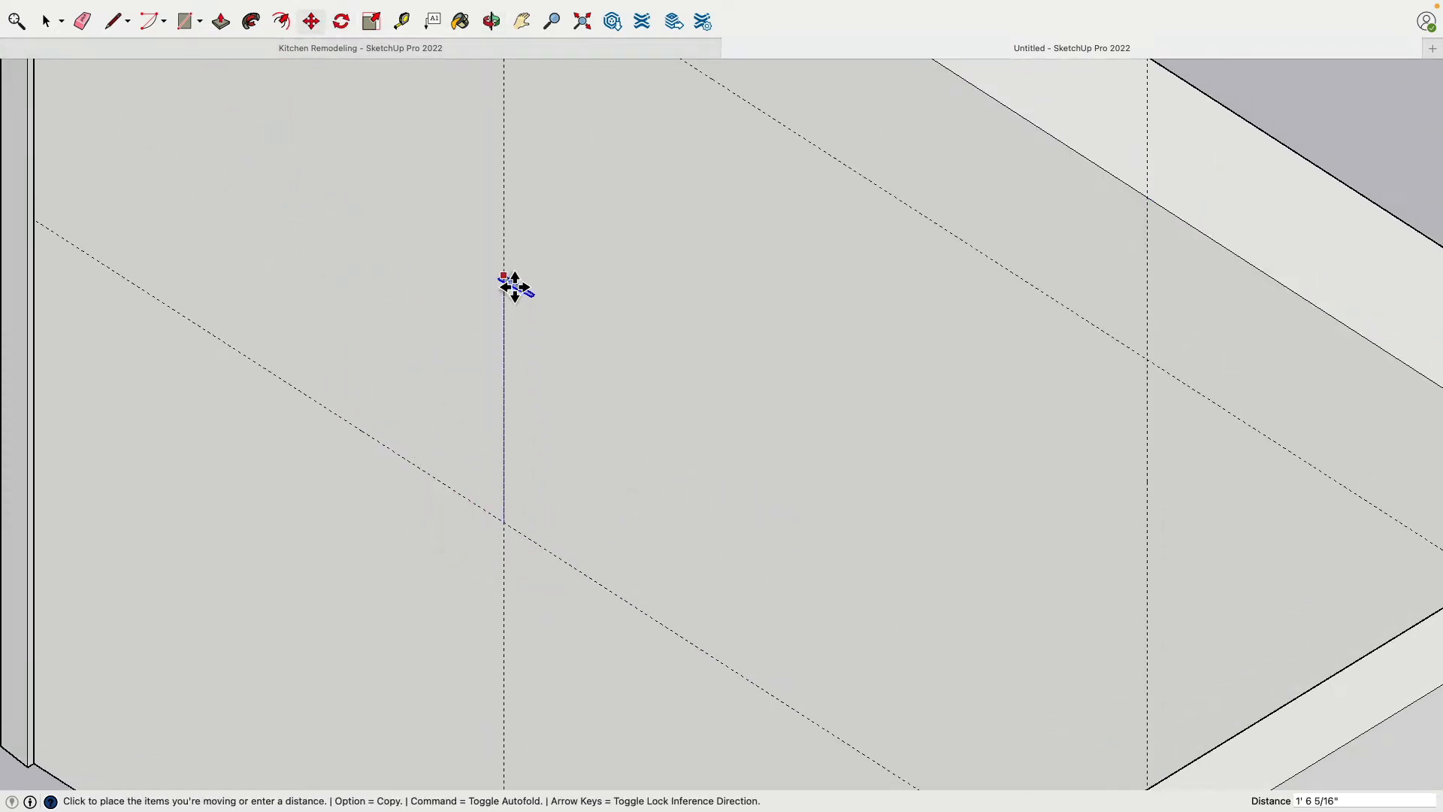
click(516, 286)
Draw a 4' 5" wide by 3' 6 3/4" high window rectangle between the four guide intersections on the back wall
scroll(363, 451, down, 3)
click(188, 23)
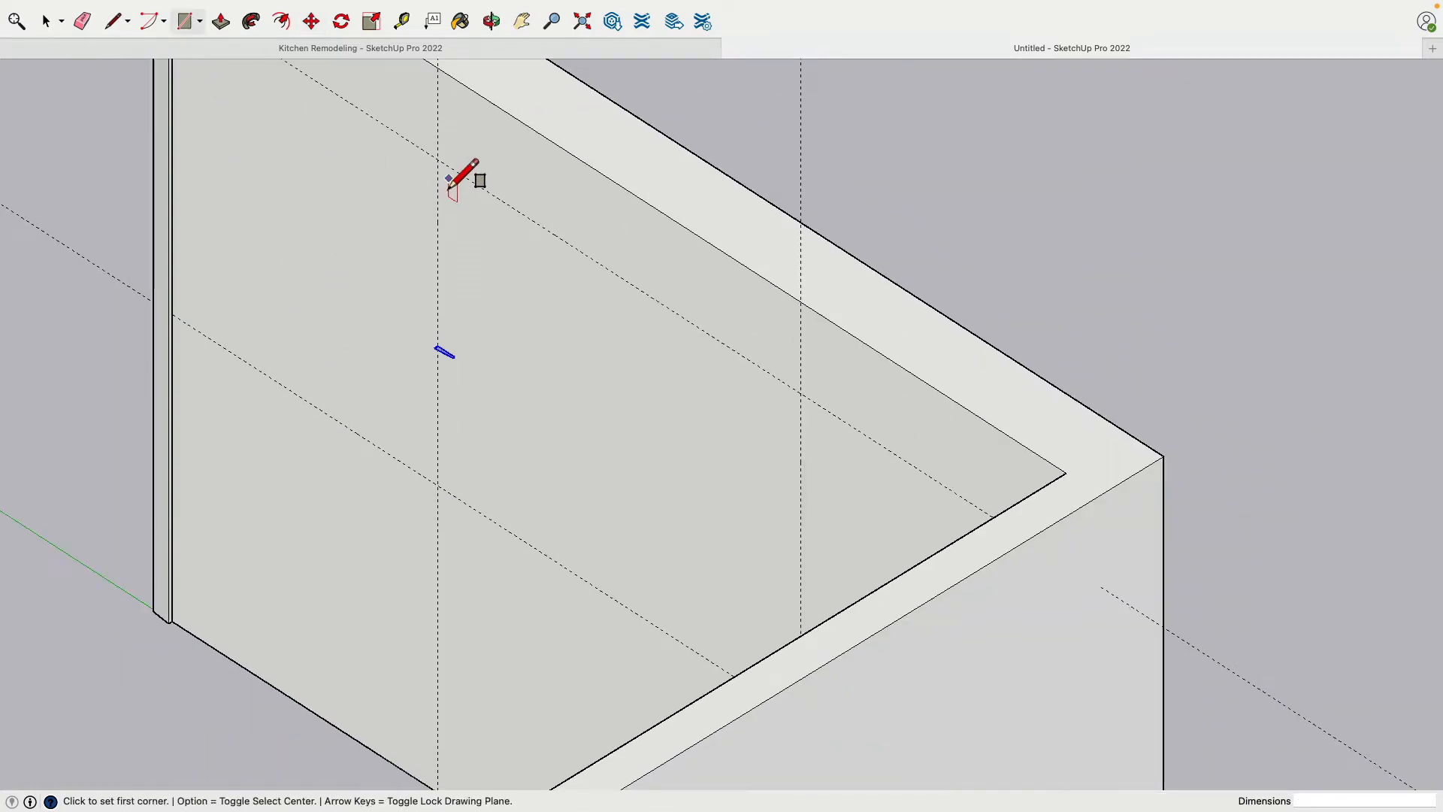
click(439, 163)
middle_drag(454, 178, 759, 279)
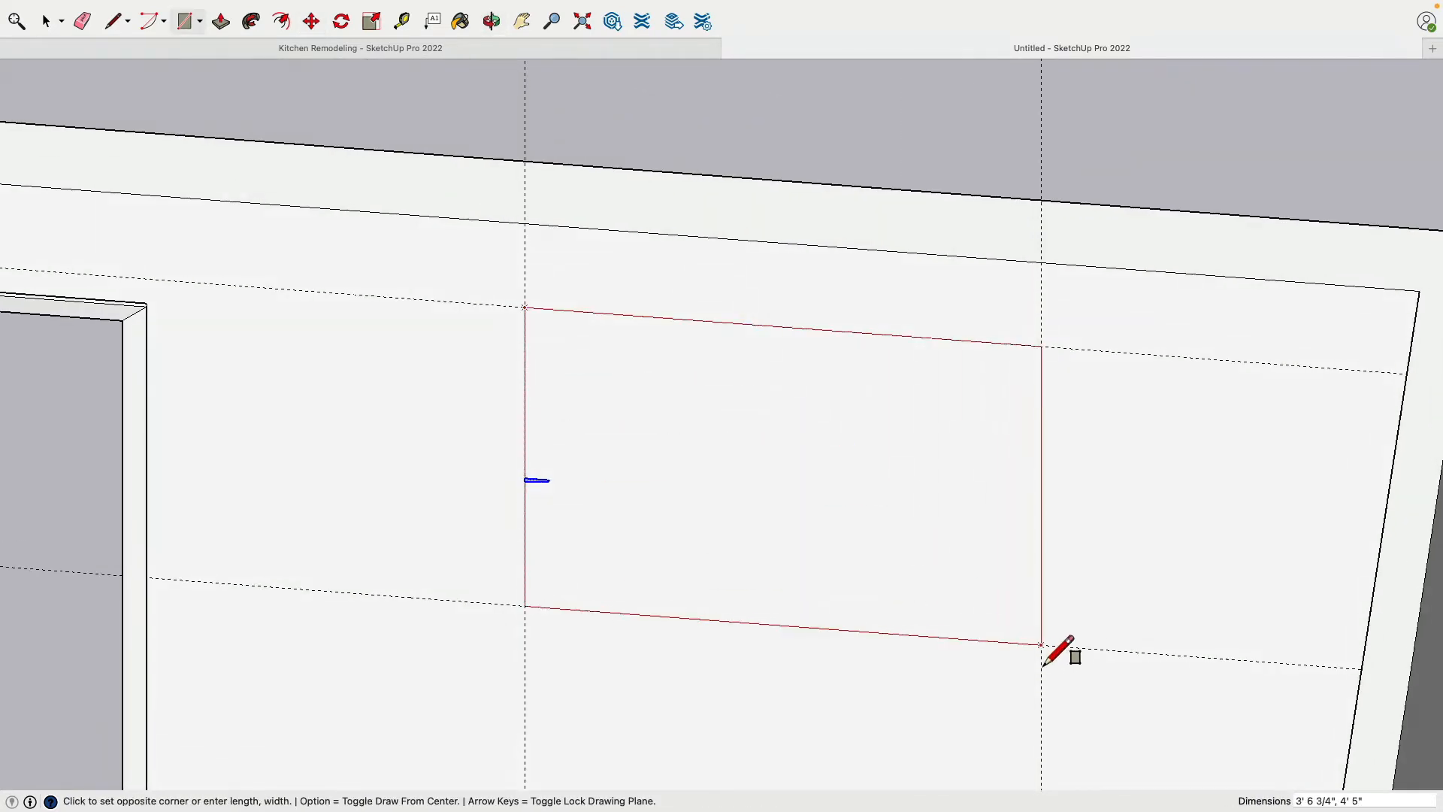
click(1043, 646)
Delete the face of the window rectangle, keeping only its outline edges as a path
middle_drag(715, 381, 238, 100)
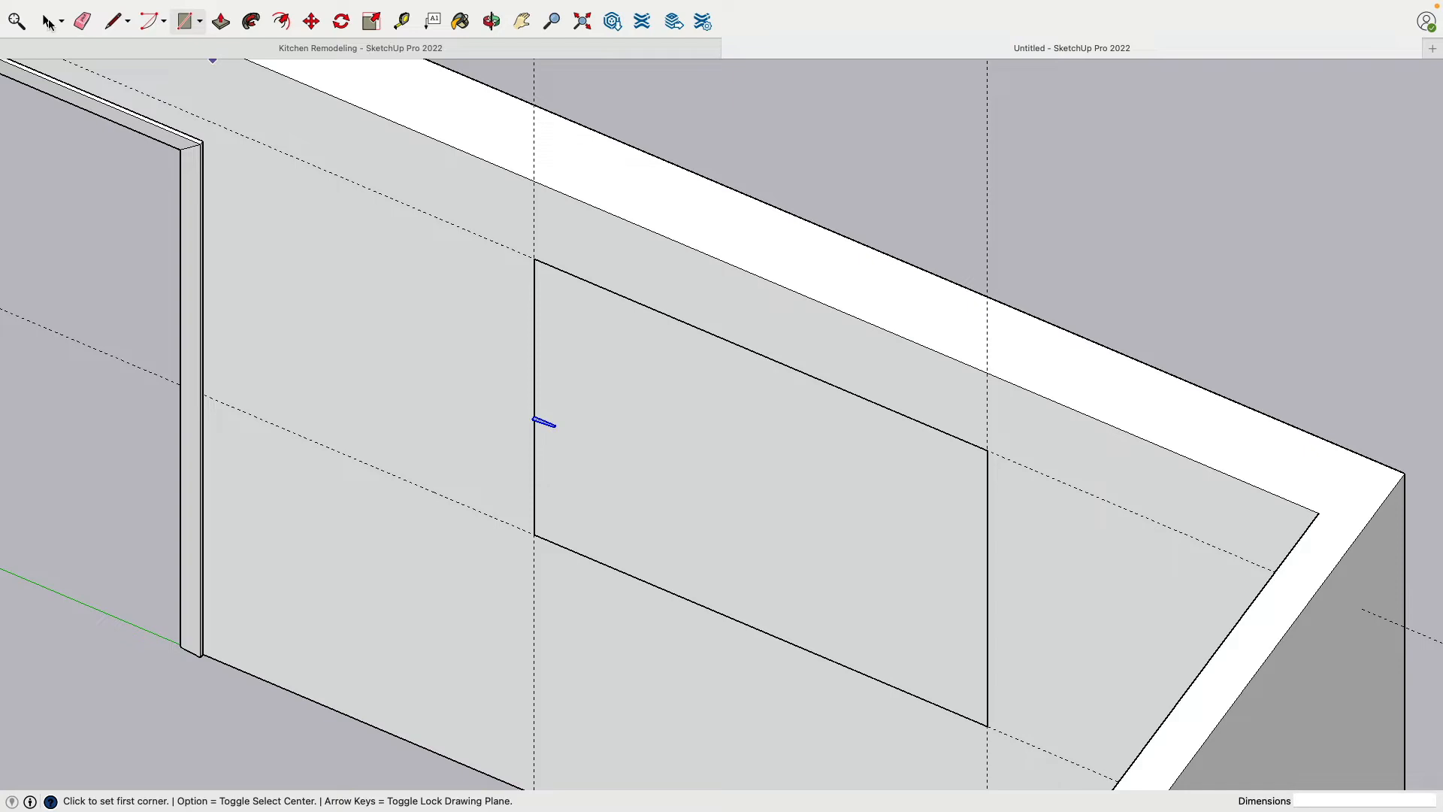
click(47, 21)
click(652, 431)
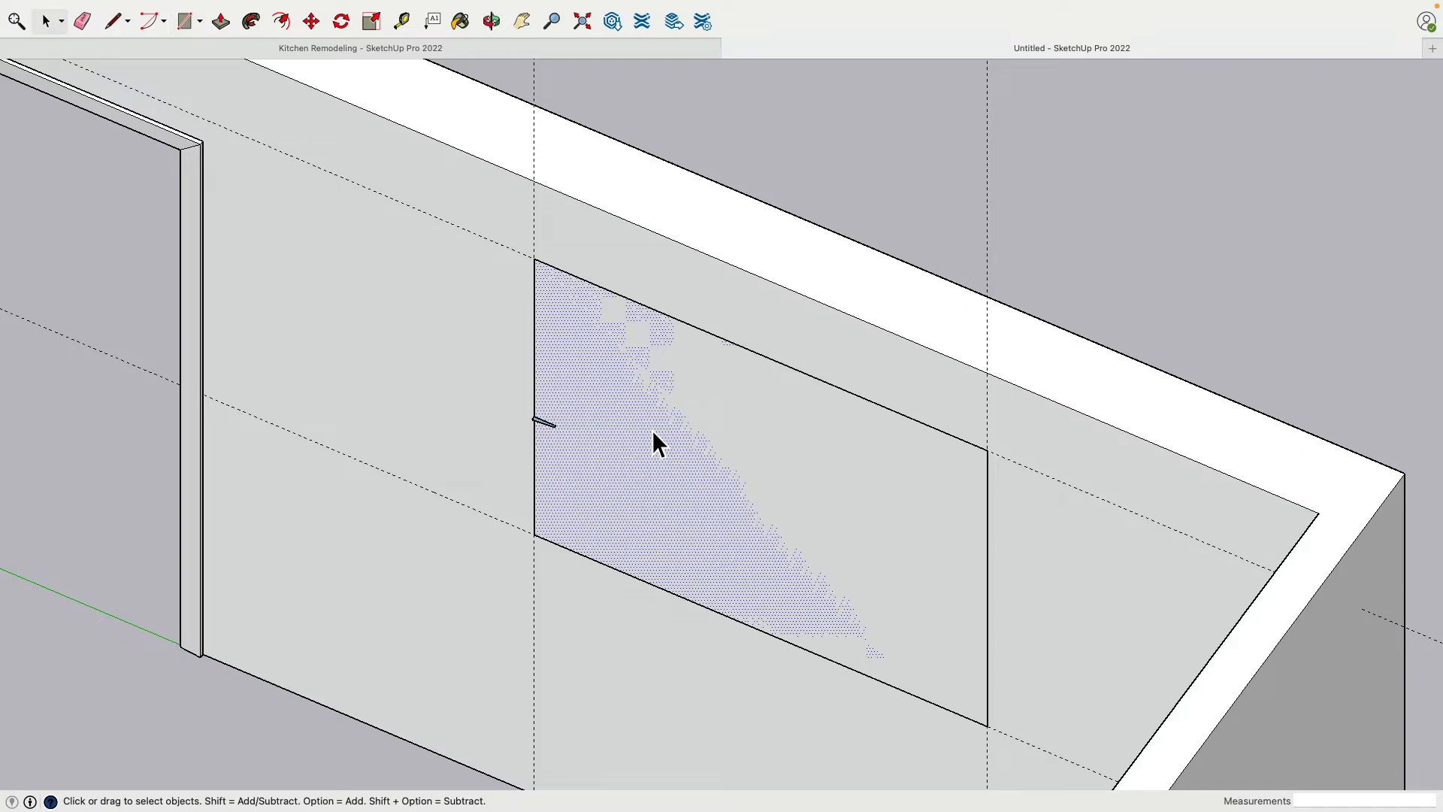
key(Delete)
Use Follow Me to sweep the tapered profile around the whole window outline, forming the window trim
scroll(548, 410, up, 4)
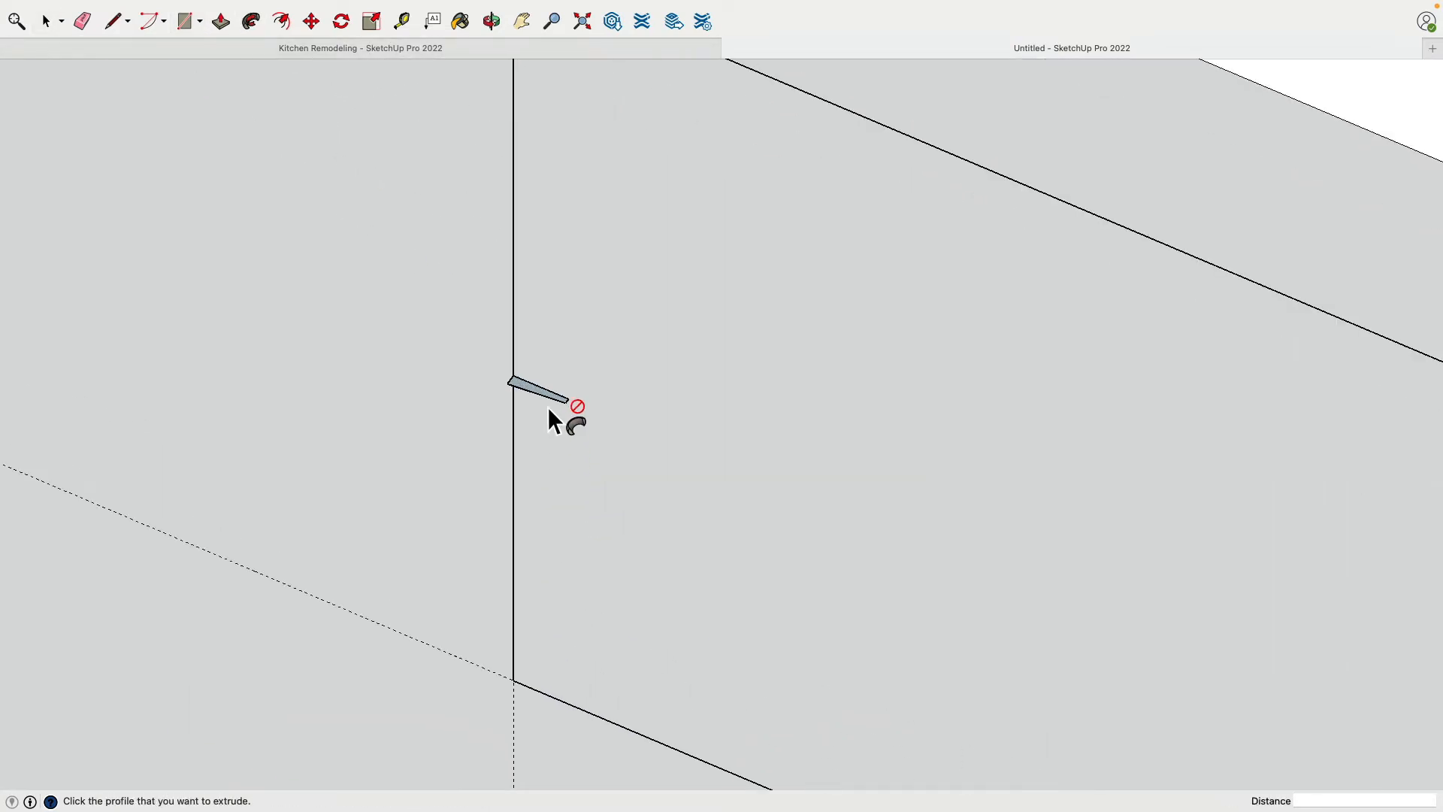
scroll(524, 383, down, 5)
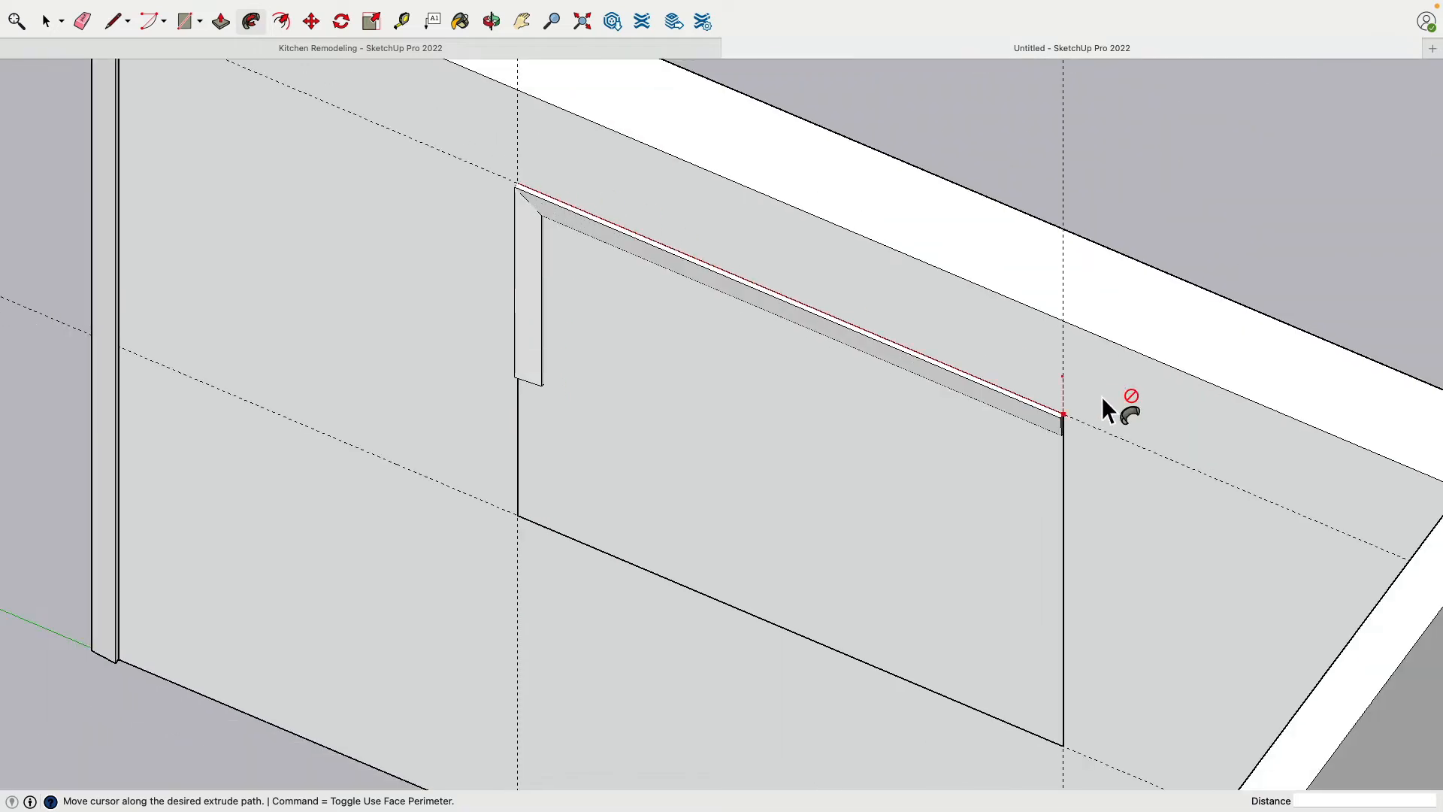
click(535, 390)
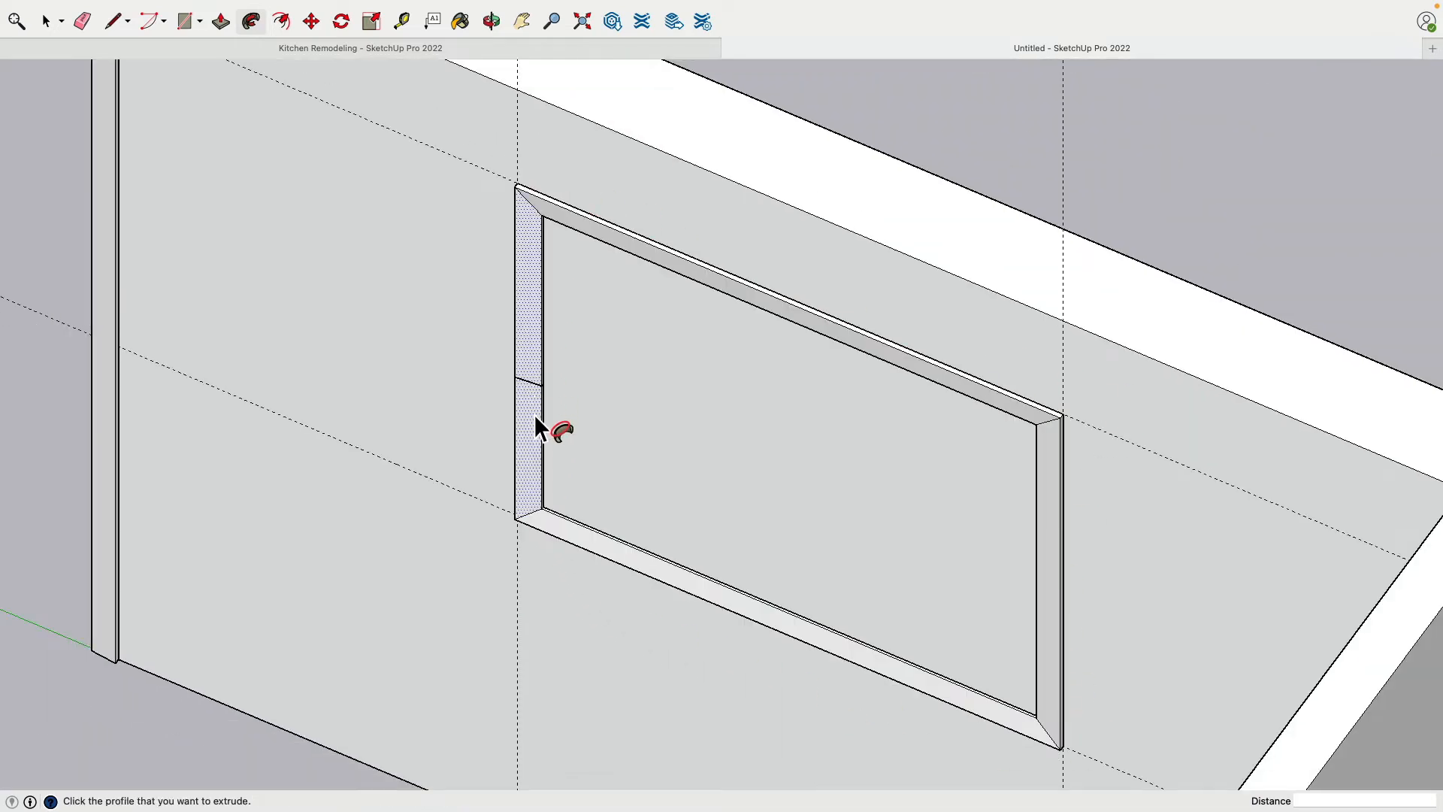
Delete the leftover profile seam edges across the front and inner side of the window trim
scroll(533, 413, down, 3)
middle_drag(534, 413, 451, 368)
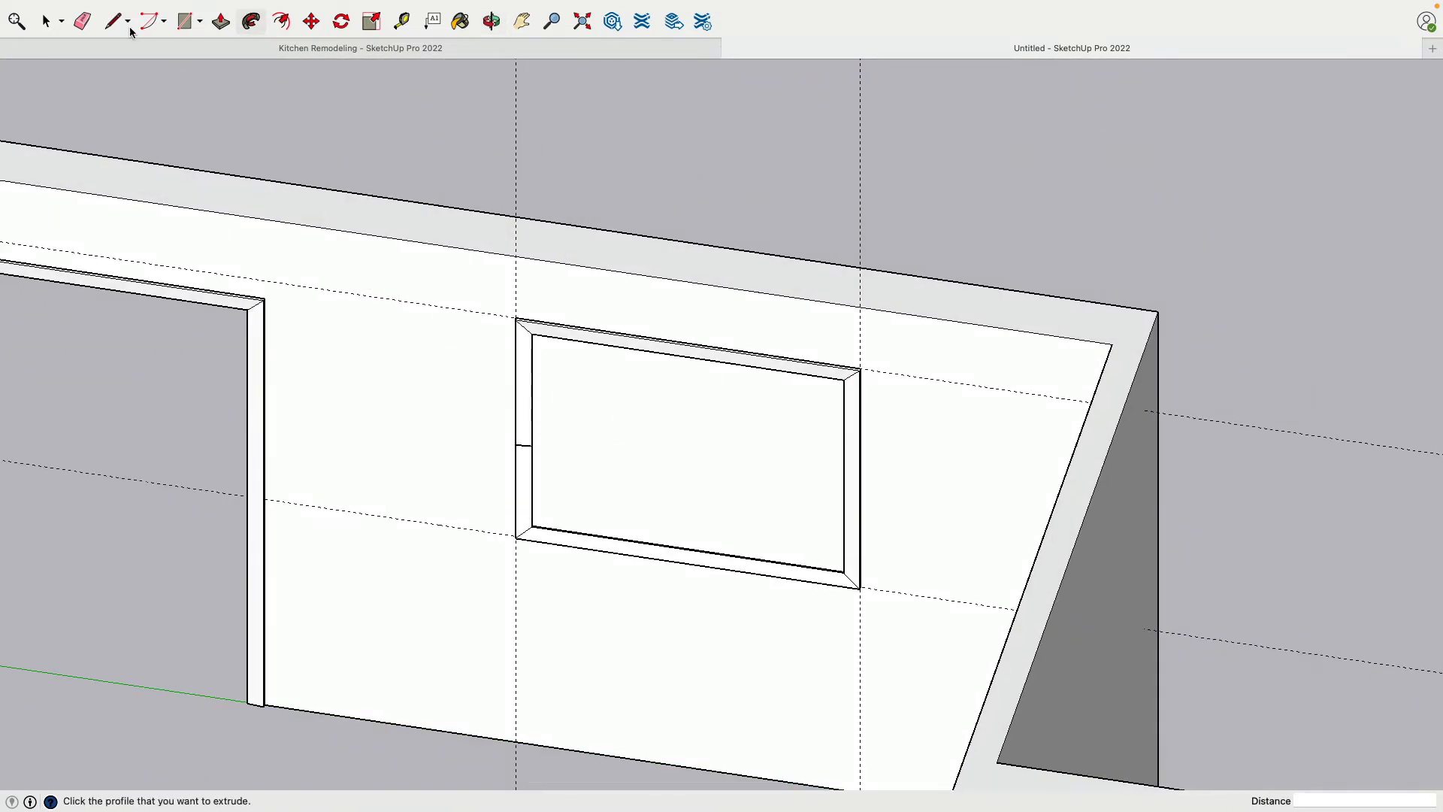
key(space)
scroll(498, 436, up, 10)
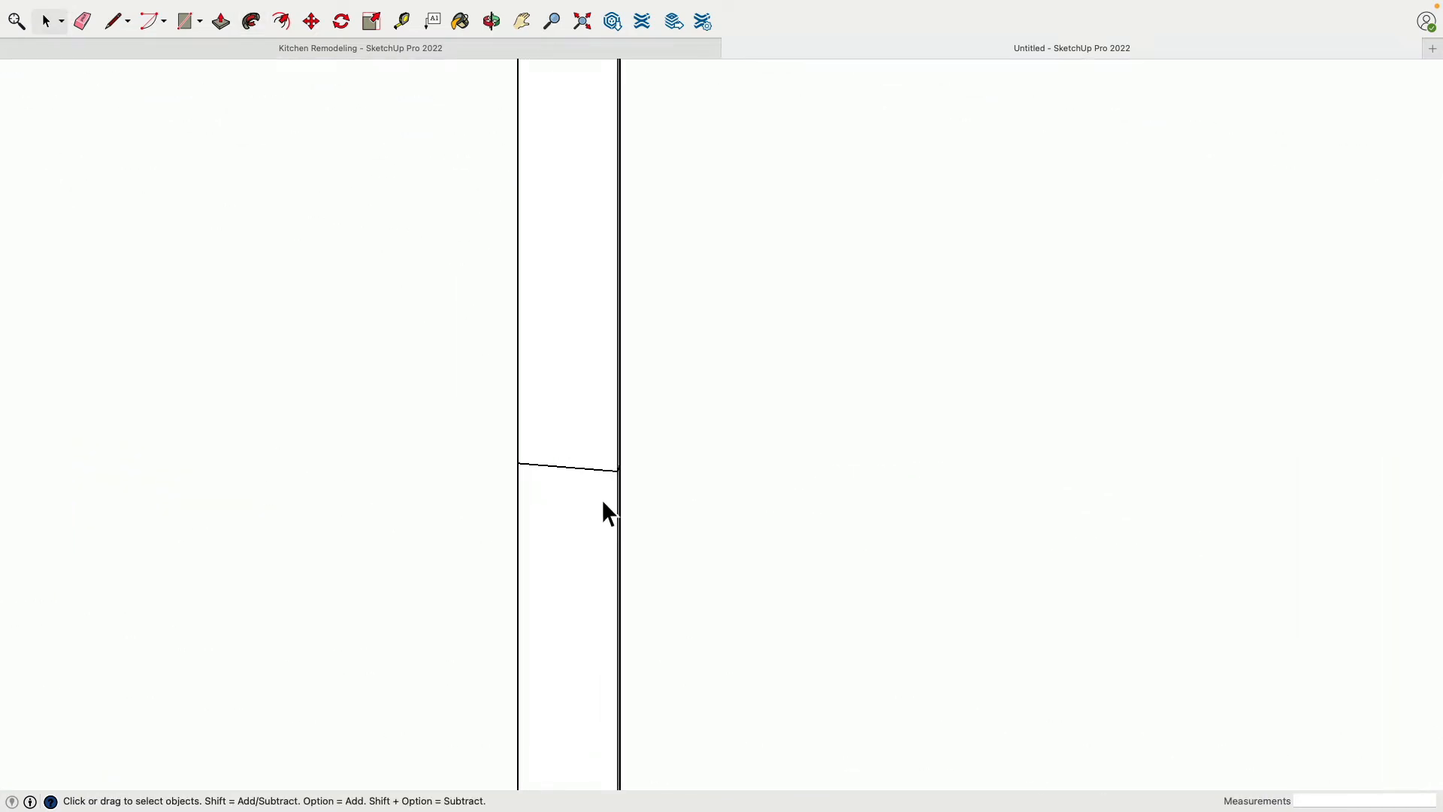
click(589, 475)
middle_drag(588, 475, 656, 472)
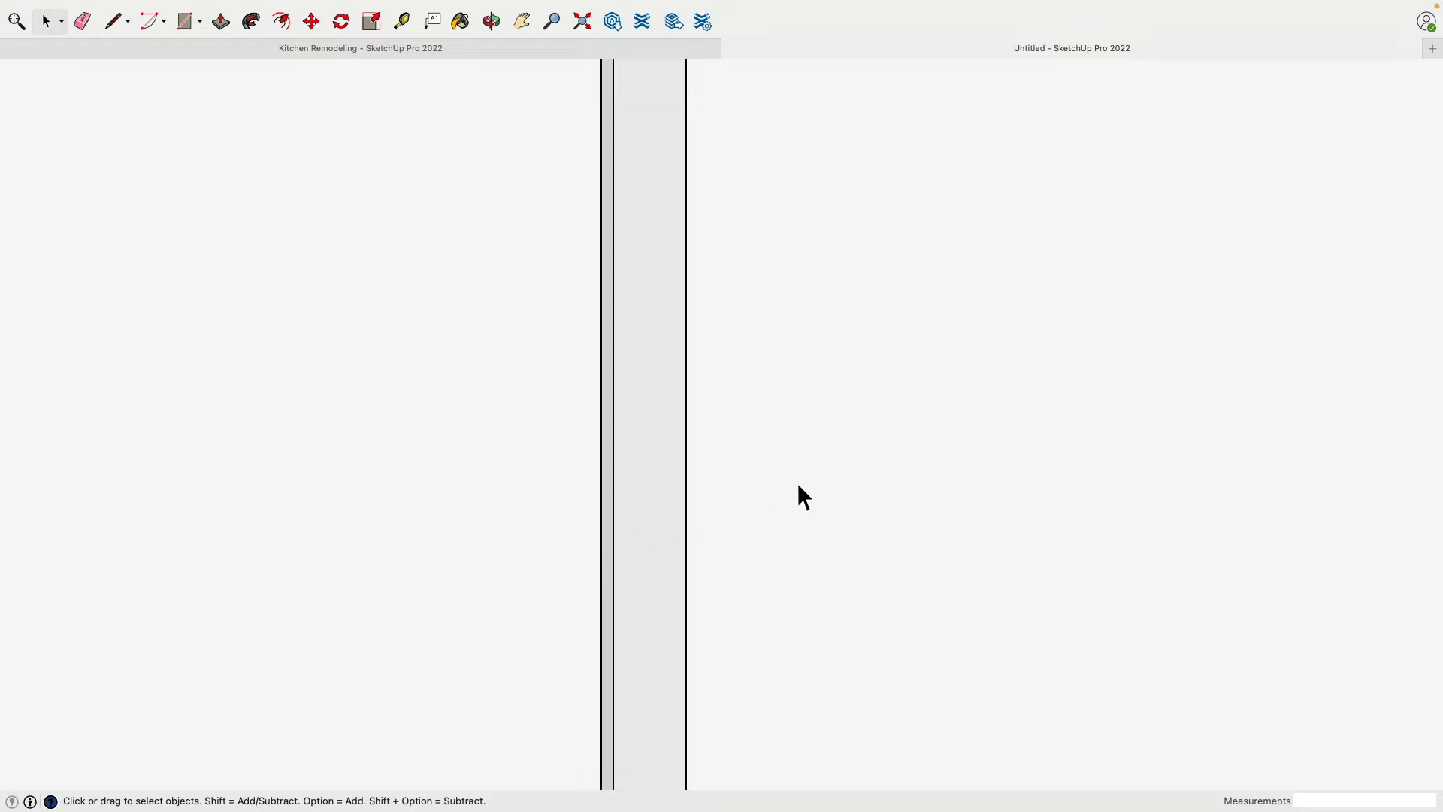
middle_drag(798, 496, 651, 488)
click(648, 471)
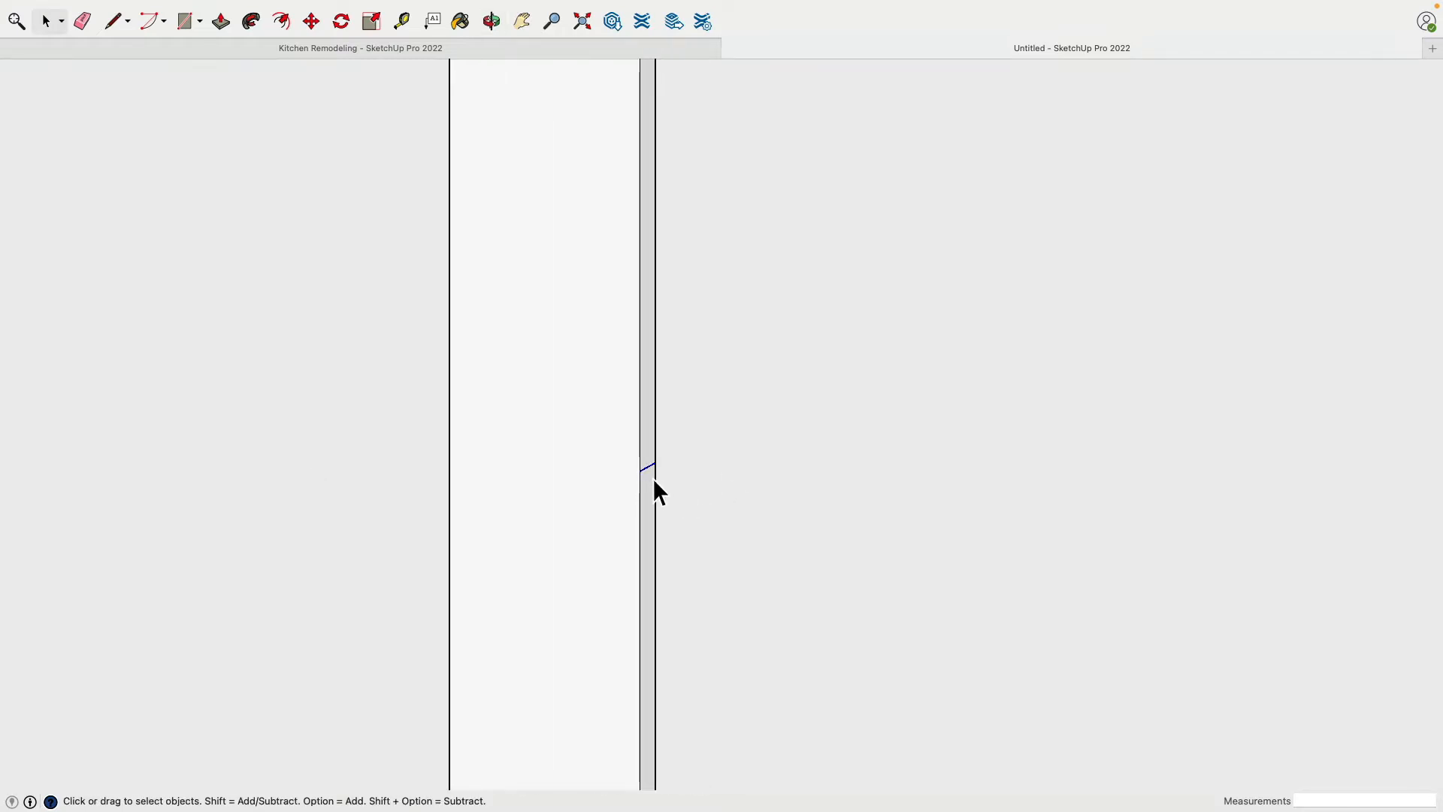
key(Delete)
Make the connected window trim geometry a group and delete the construction guides
scroll(652, 477, down, 10)
click(641, 389)
triple_click(640, 389)
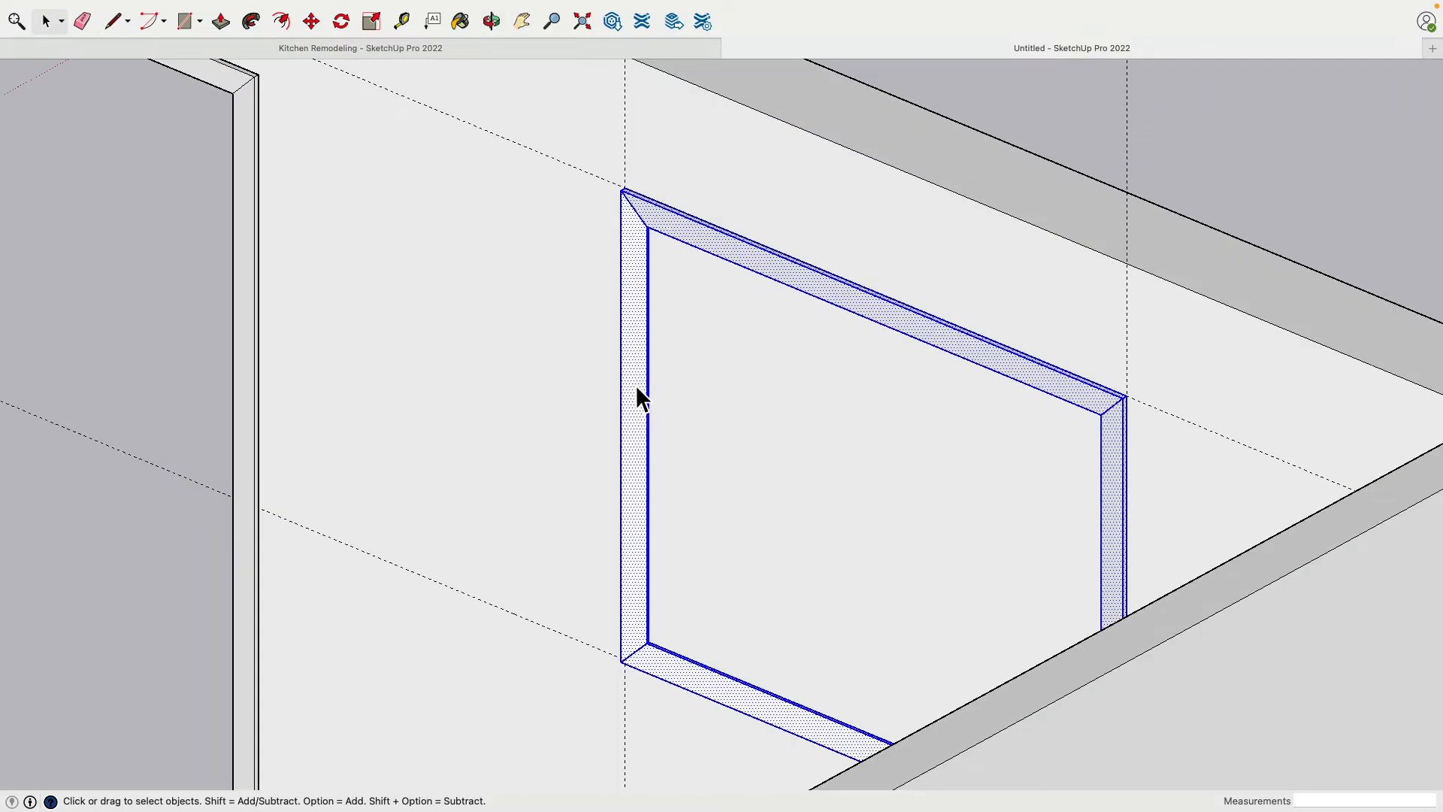
right_click(637, 379)
click(686, 503)
scroll(687, 512, down, 1)
scroll(687, 512, down, 3)
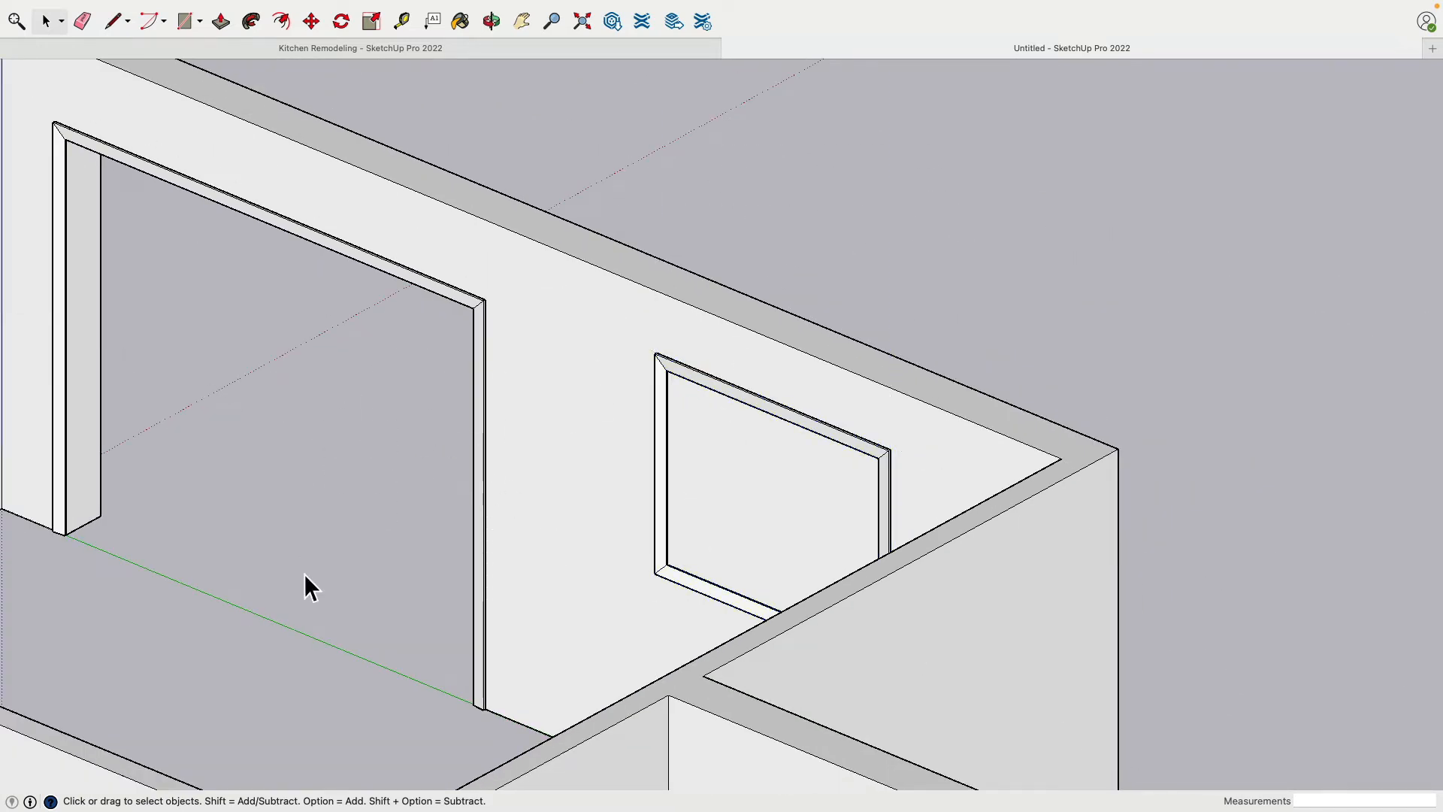
Draw a 4' by 3' 1 3/4" rectangle on the wall between opposite inner corners of the window trim
middle_drag(303, 574, 864, 451)
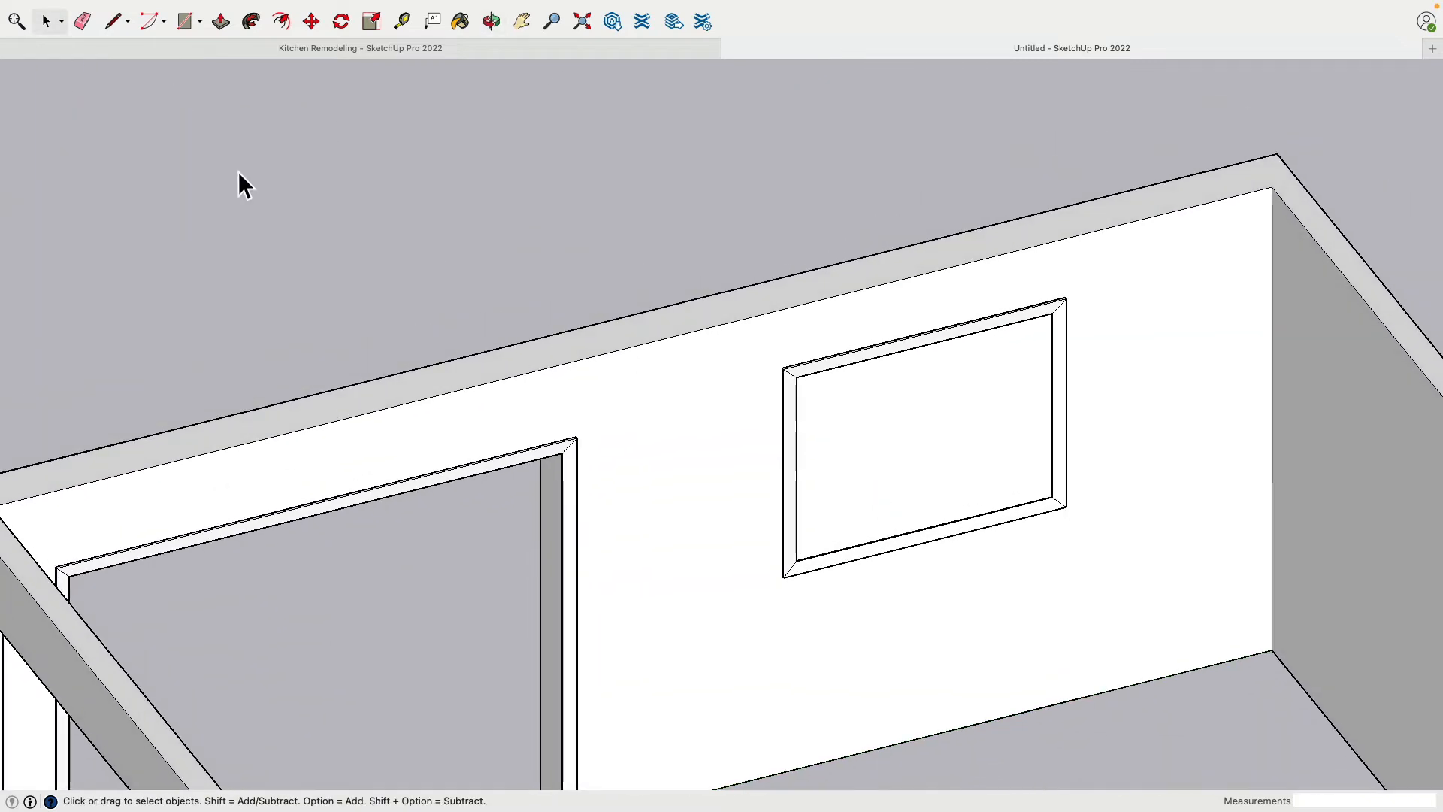
click(200, 22)
click(266, 53)
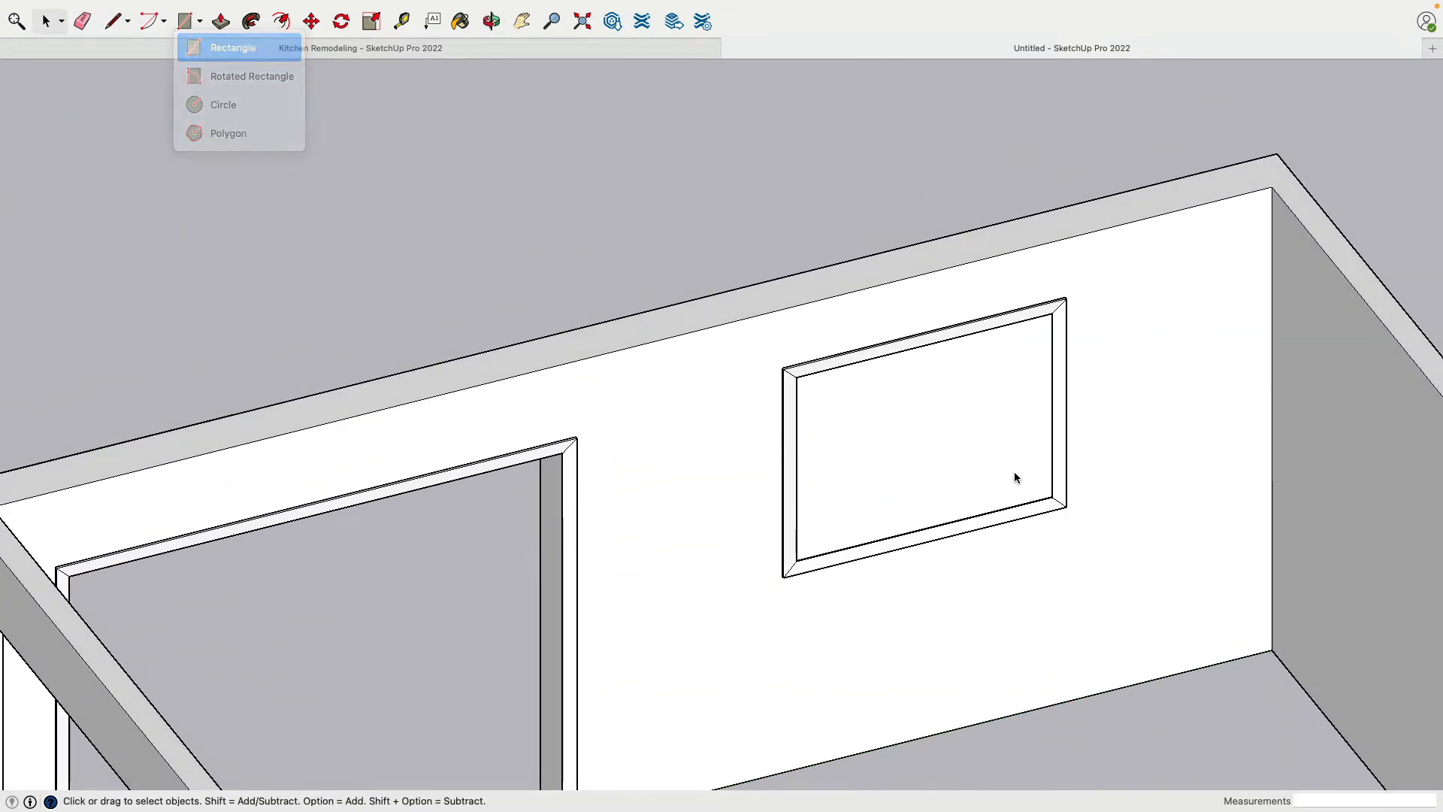
scroll(1082, 499, up, 5)
mouse_move(986, 486)
middle_down()
mouse_move(1083, 500)
mouse_move(1082, 482)
mouse_move(934, 471)
mouse_move(489, 257)
middle_up()
click(1064, 478)
scroll(1064, 478, down, 5)
scroll(654, 308, up, 4)
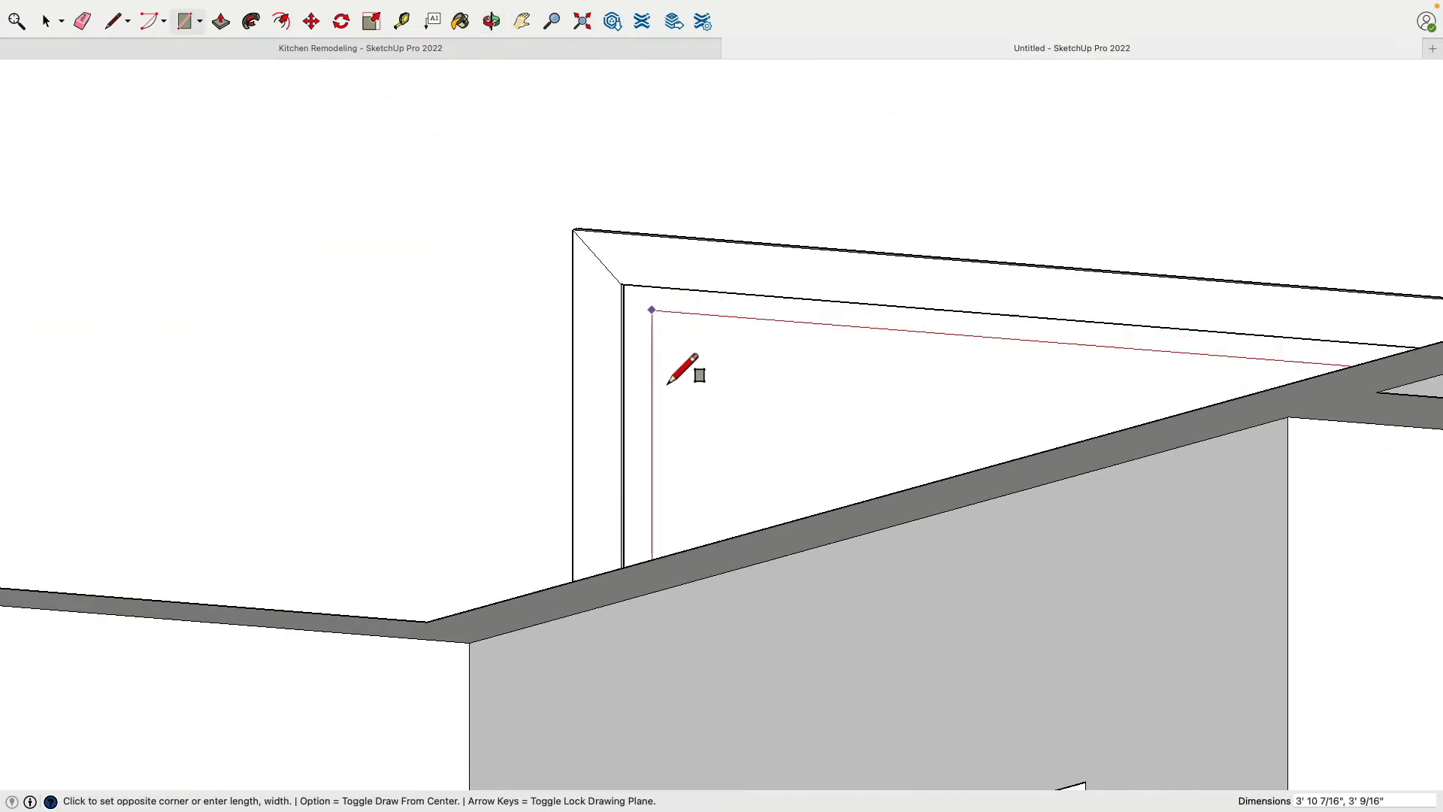
scroll(652, 319, down, 3)
middle_drag(652, 319, 663, 419)
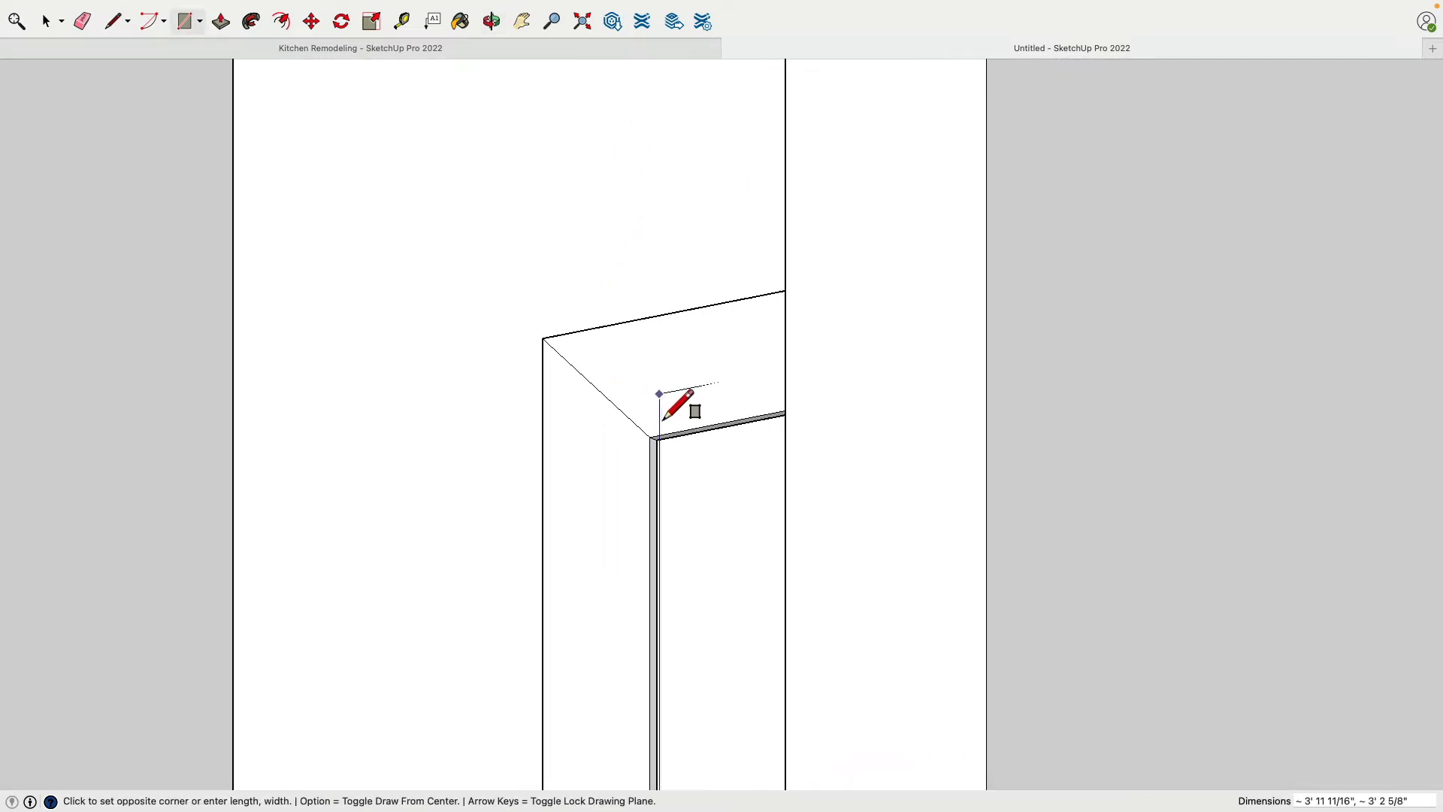
scroll(662, 420, up, 2)
click(658, 479)
Hide the window trim group so only the inner rectangle remains on the wall
scroll(661, 535, down, 3)
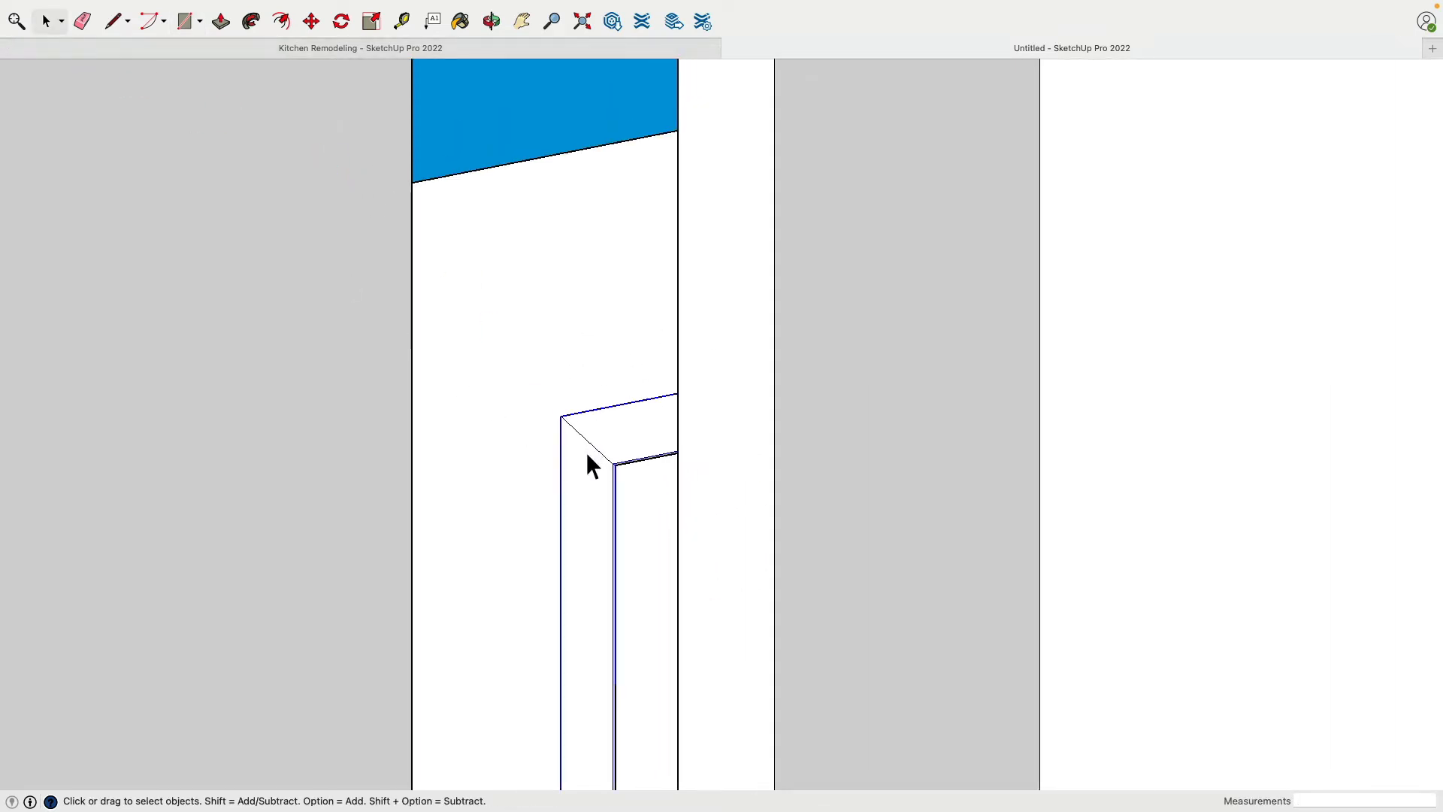
key(Delete)
middle_drag(559, 436, 768, 640)
scroll(643, 586, down, 3)
shift+middle_drag(457, 429, 429, 387)
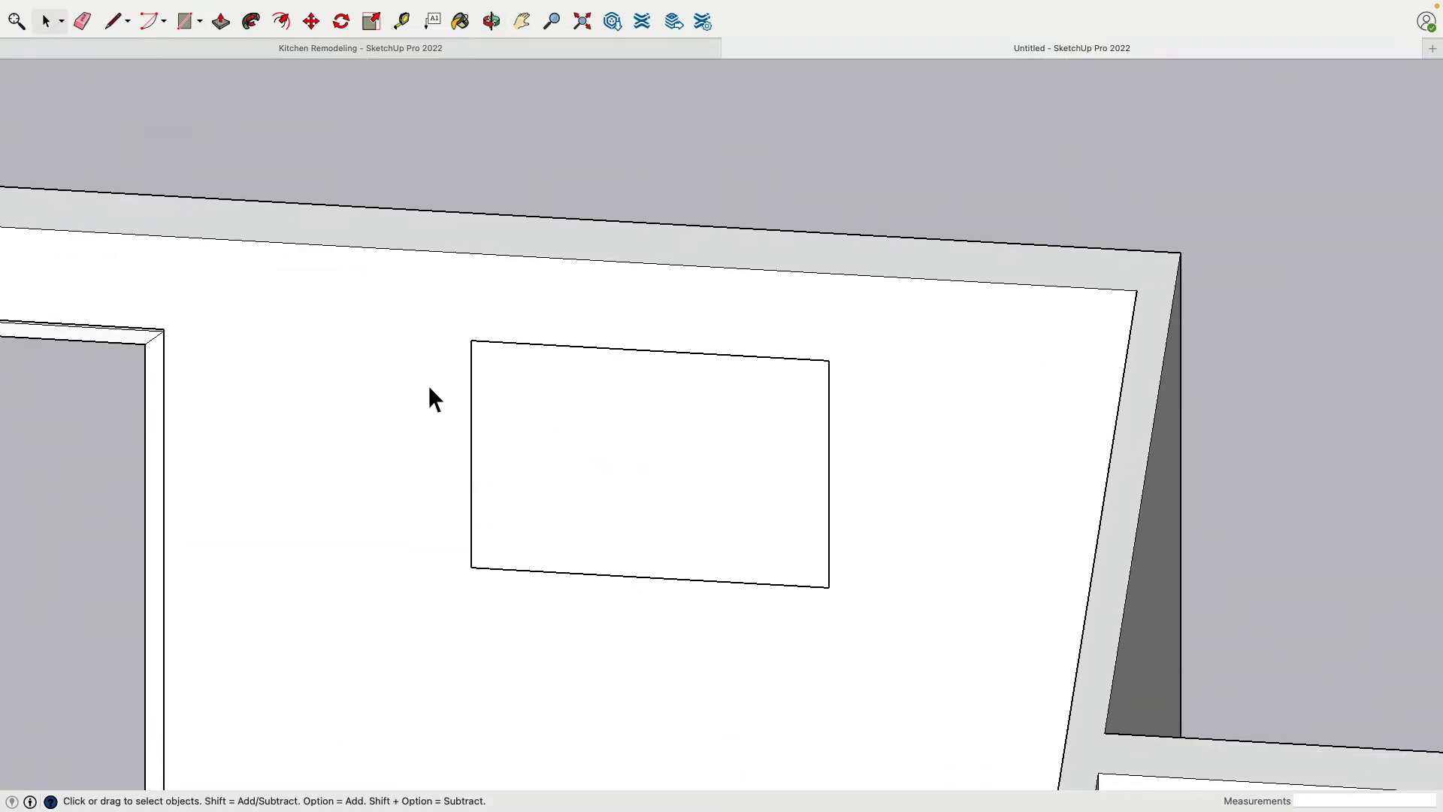
Open the back wall group for editing and trace the window rectangle onto its face, 4' by 3' 1 3/4"
double_click(398, 362)
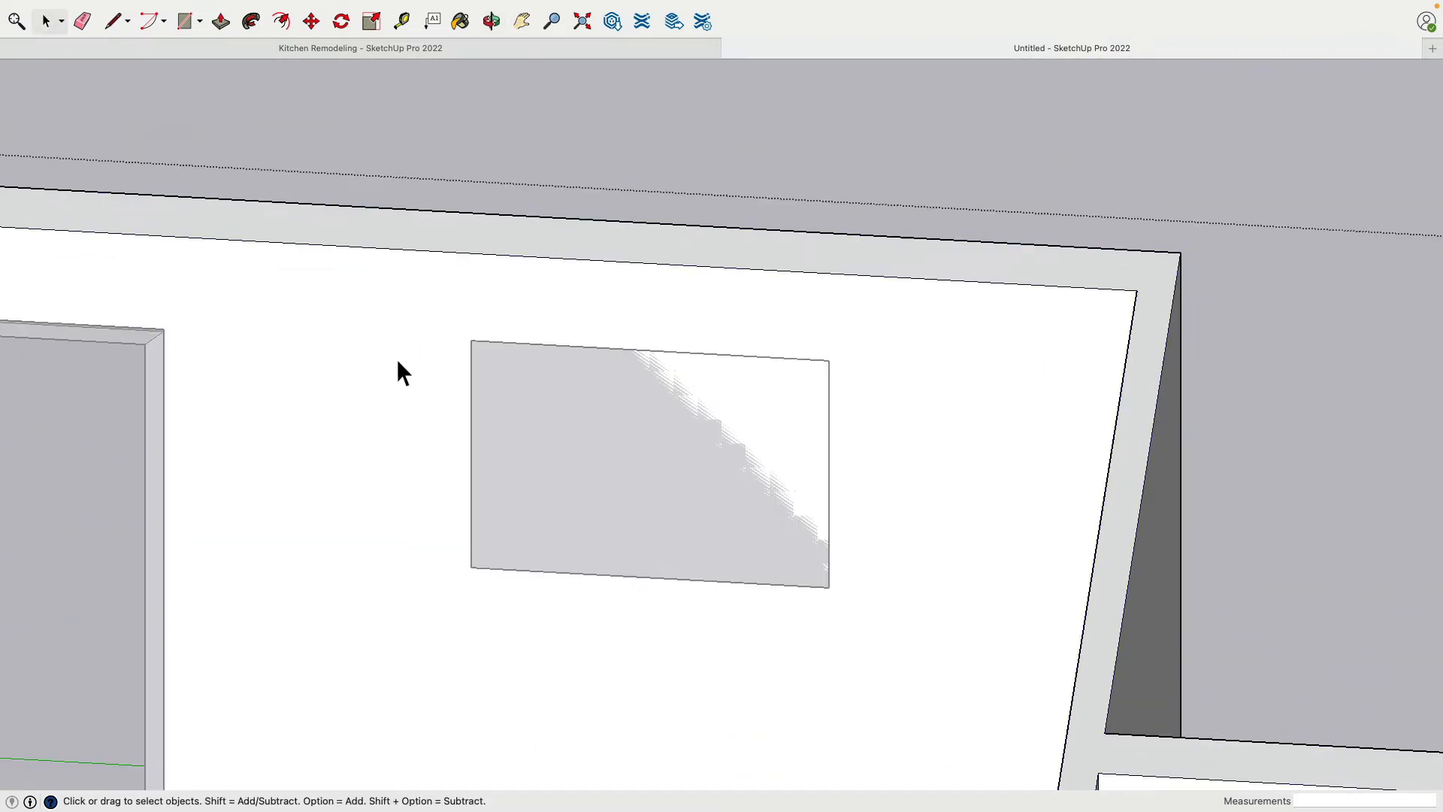
click(185, 21)
click(473, 349)
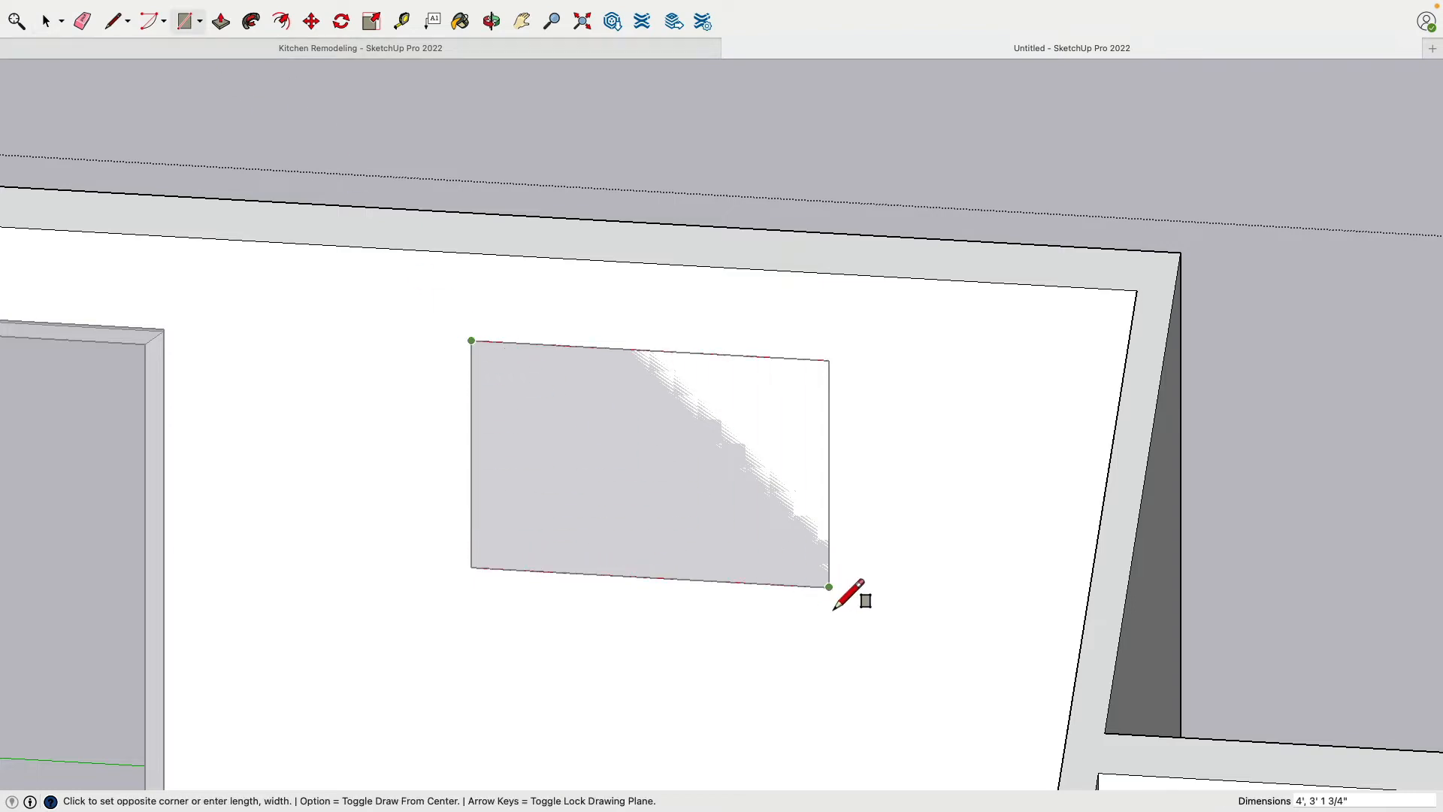
click(830, 587)
Push the traced window face 9" through the wall to its outer edge to cut the opening
click(220, 21)
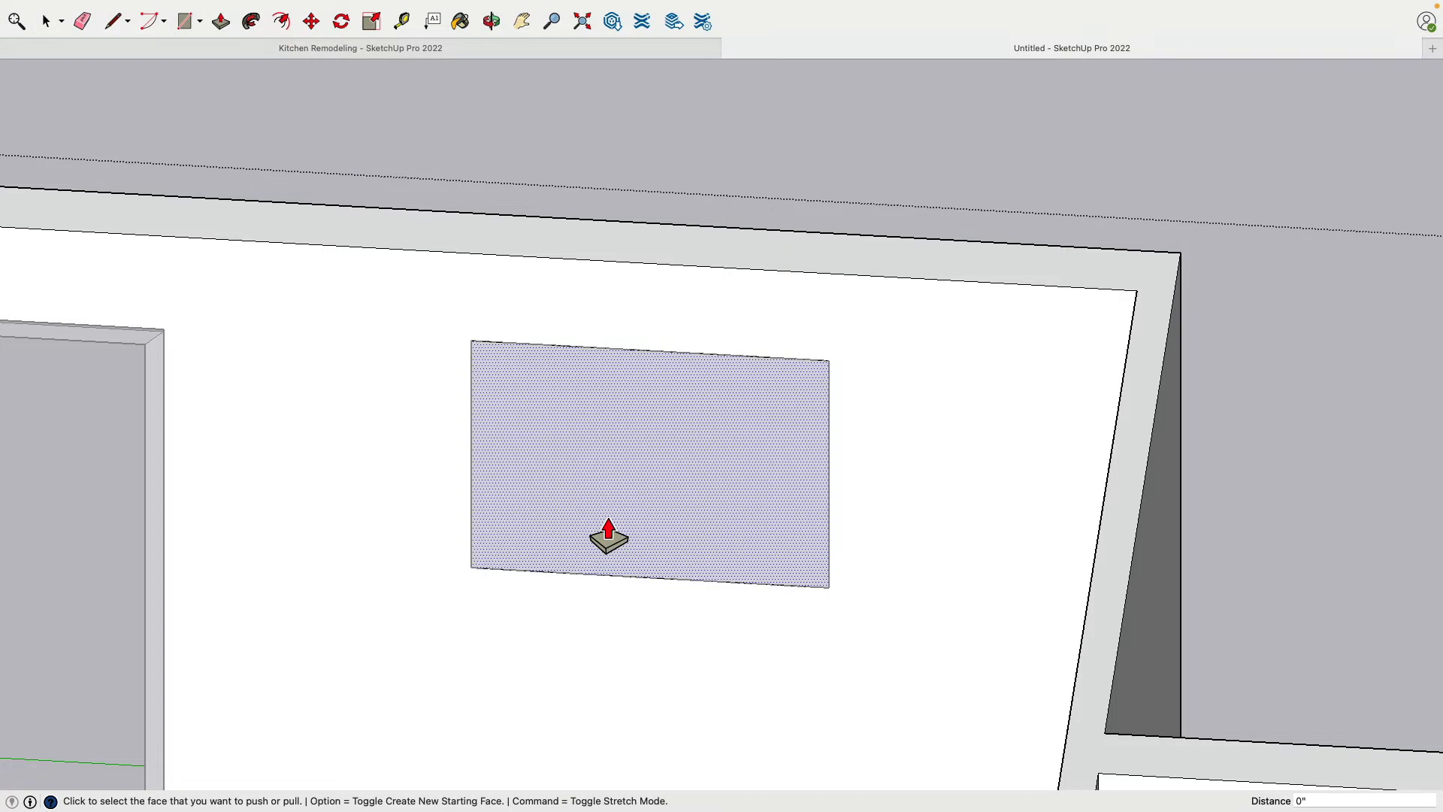
click(623, 522)
click(1017, 275)
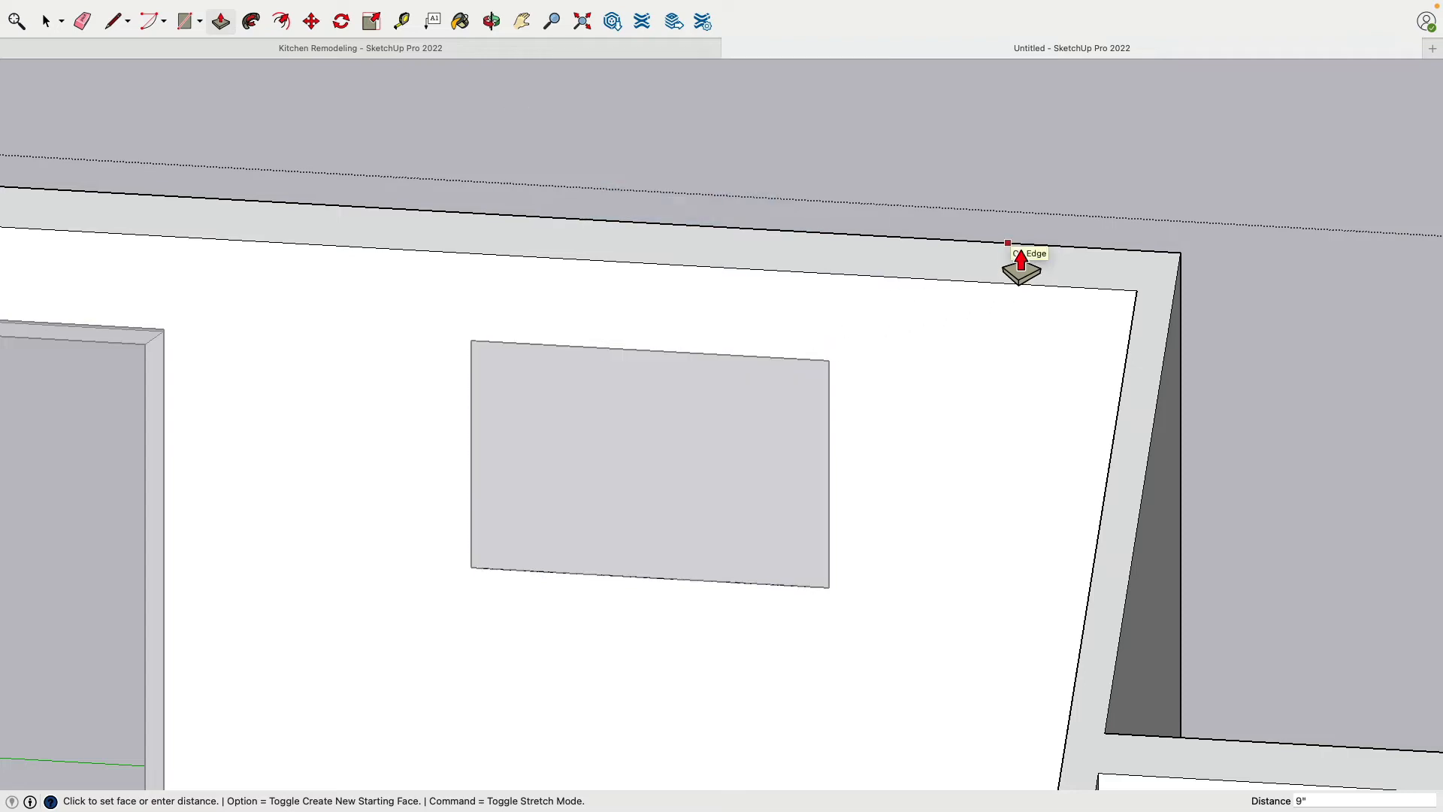
Close the wall group, delete the loose rectangle covering the window opening and unhide the window trim
middle_drag(1018, 271, 166, 131)
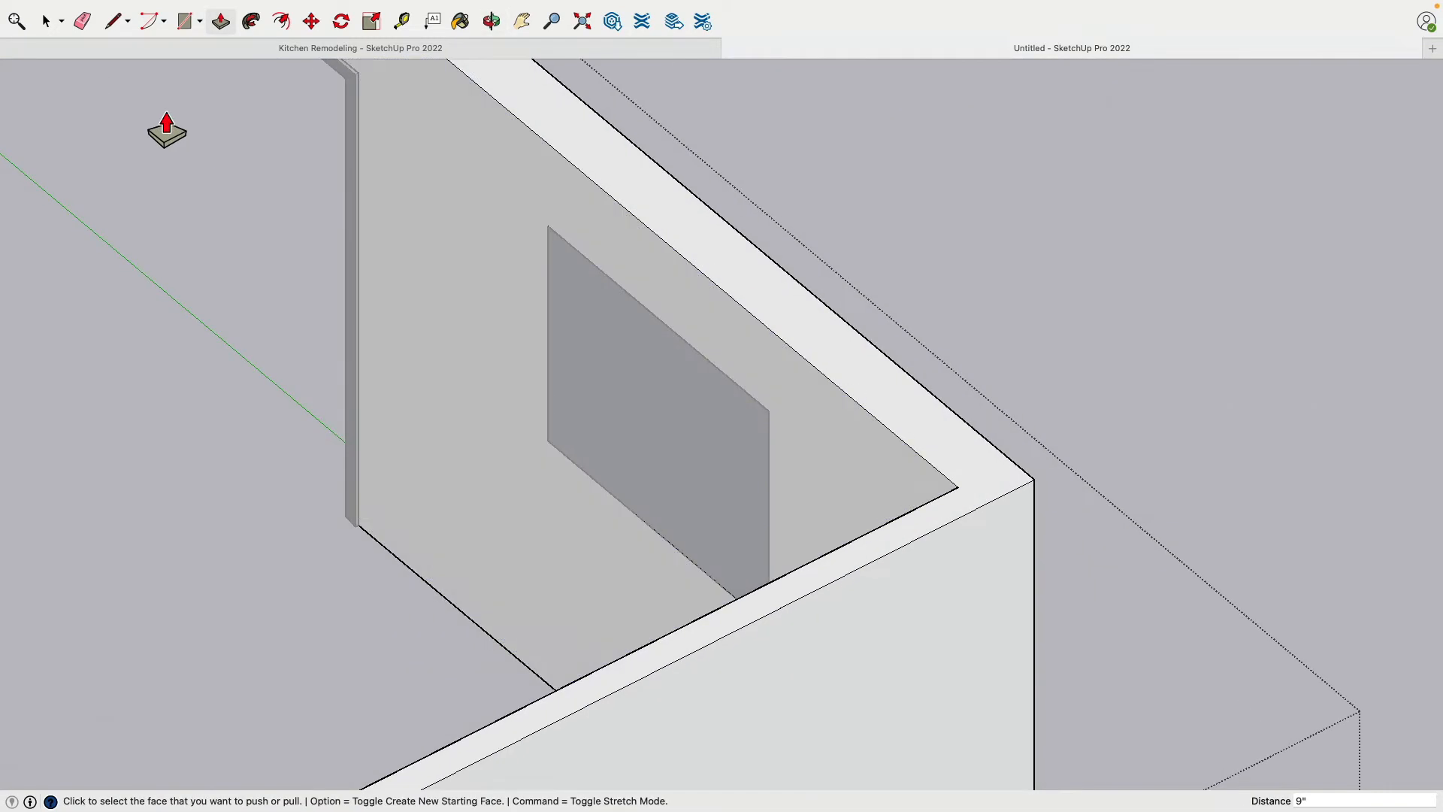
click(48, 22)
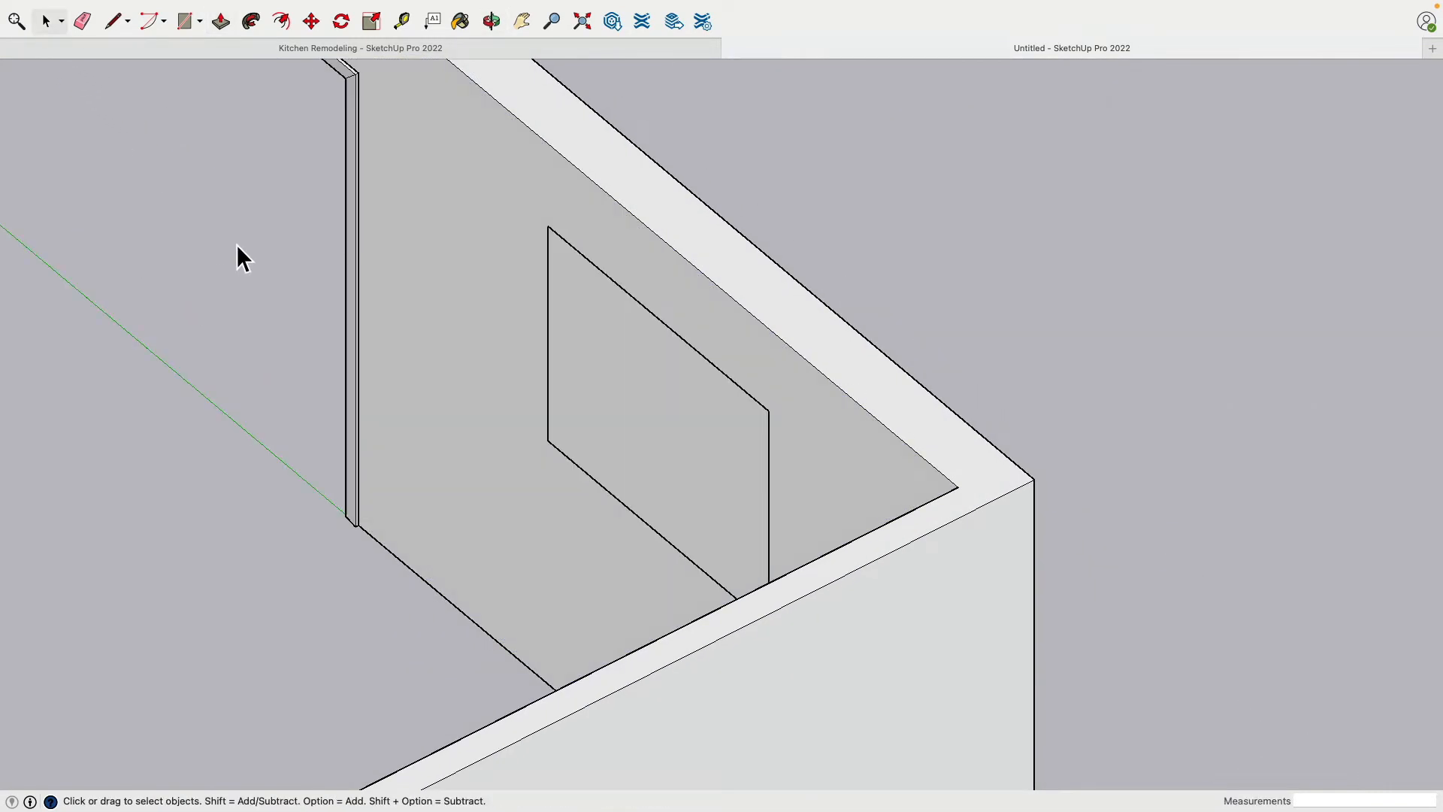
click(633, 359)
key(Delete)
middle_drag(1182, 434, 1083, 411)
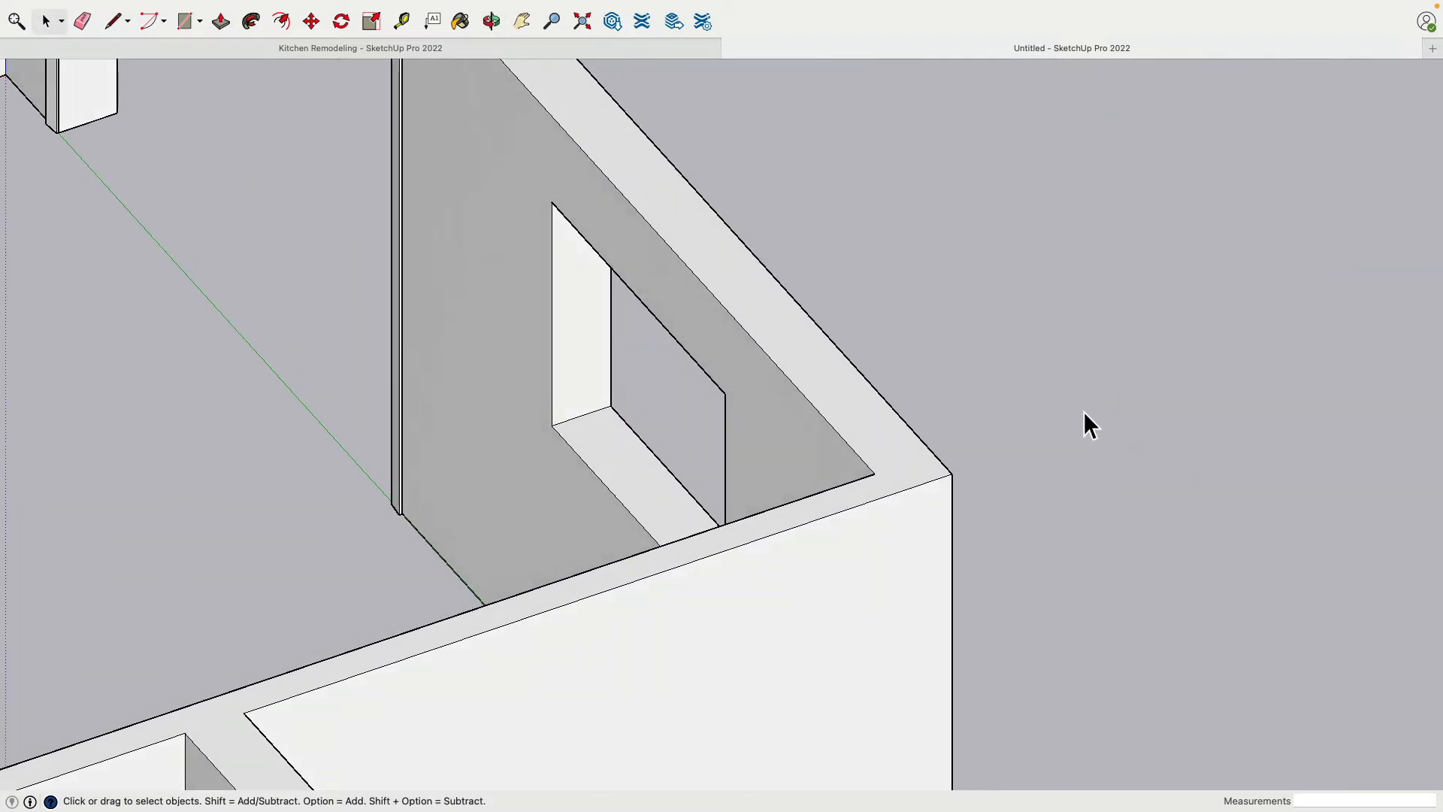
middle_drag(576, 386, 1013, 399)
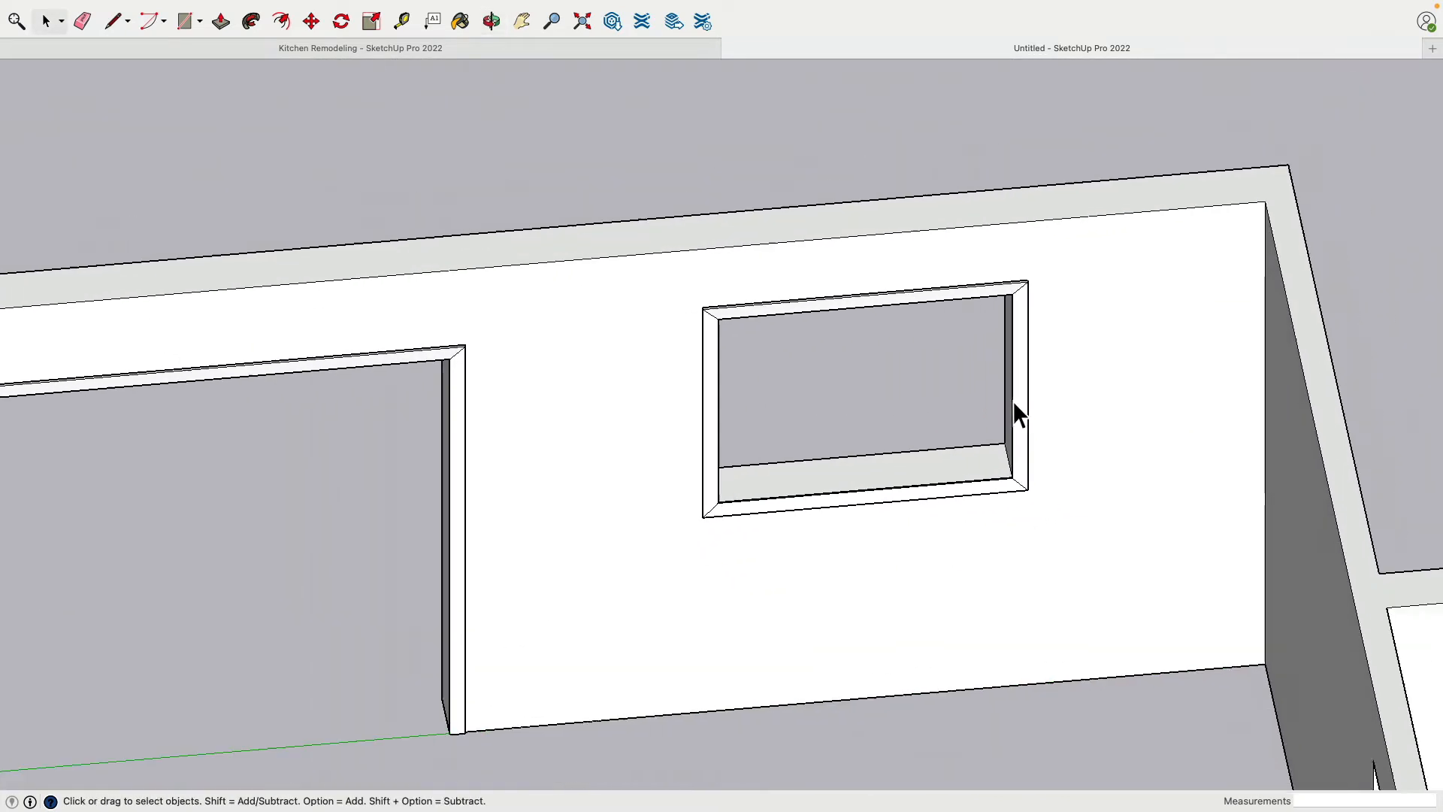
scroll(921, 453, down, 5)
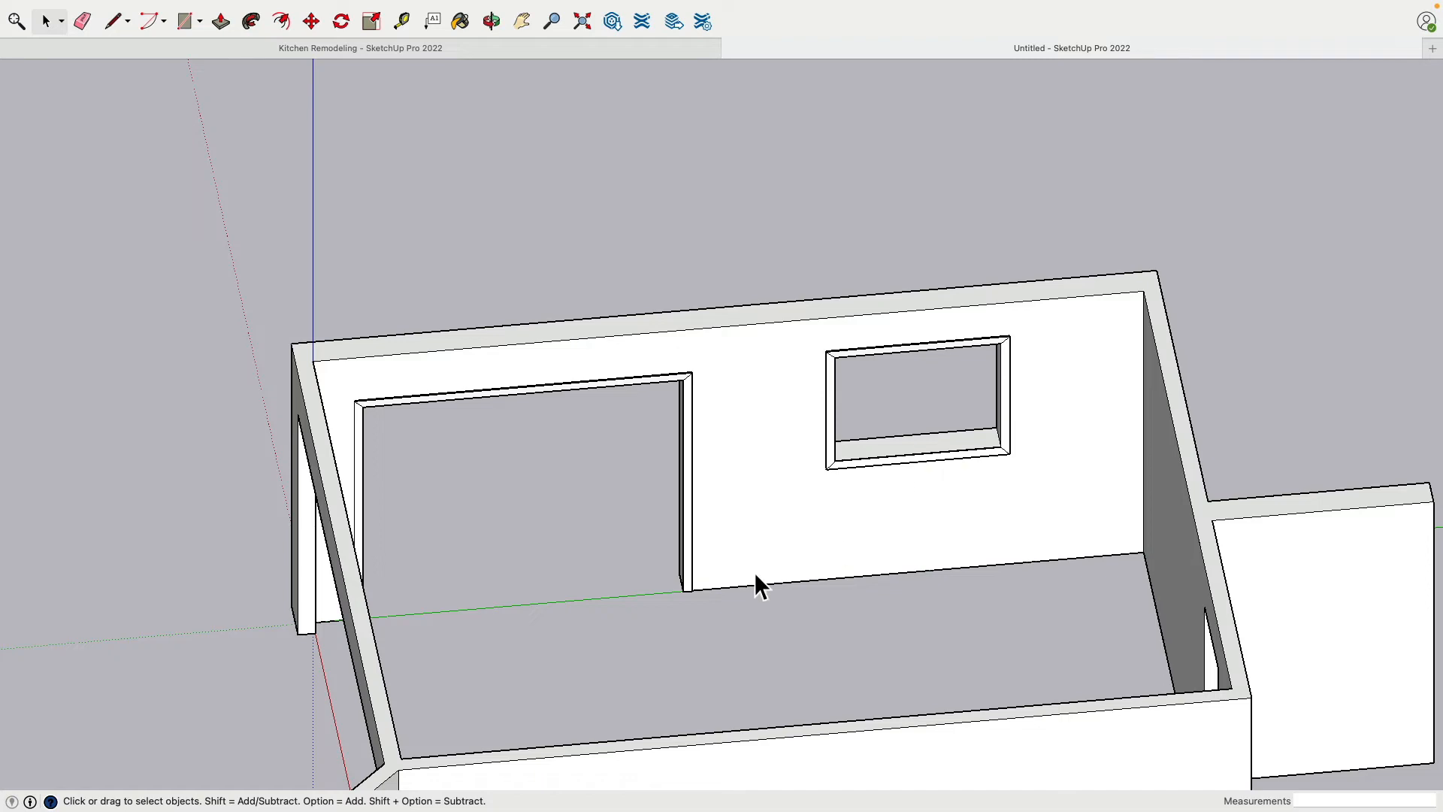
Copy the trim of the back wall's wide doorway to a clear spot inside the room
middle_drag(757, 583, 872, 517)
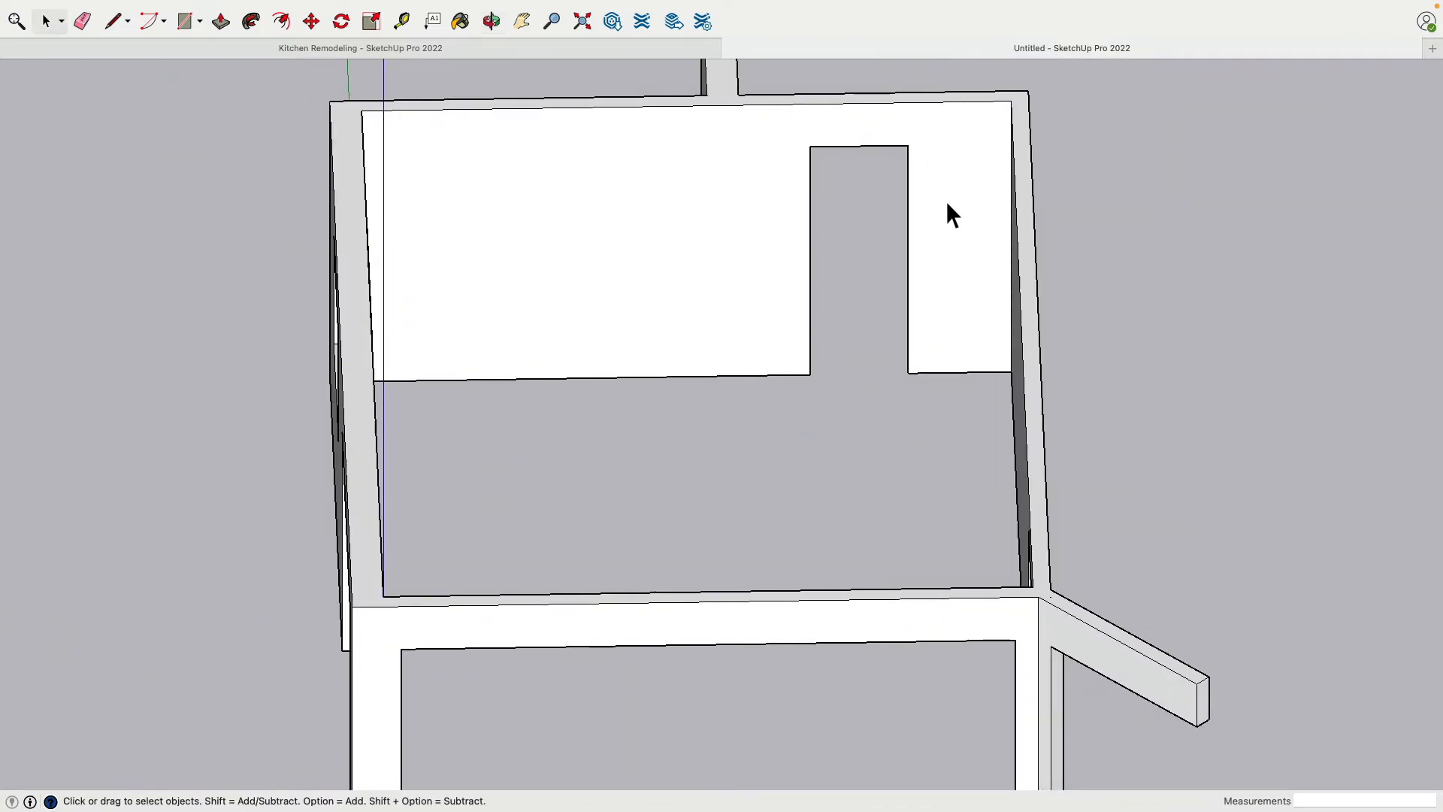
middle_drag(946, 201, 317, 295)
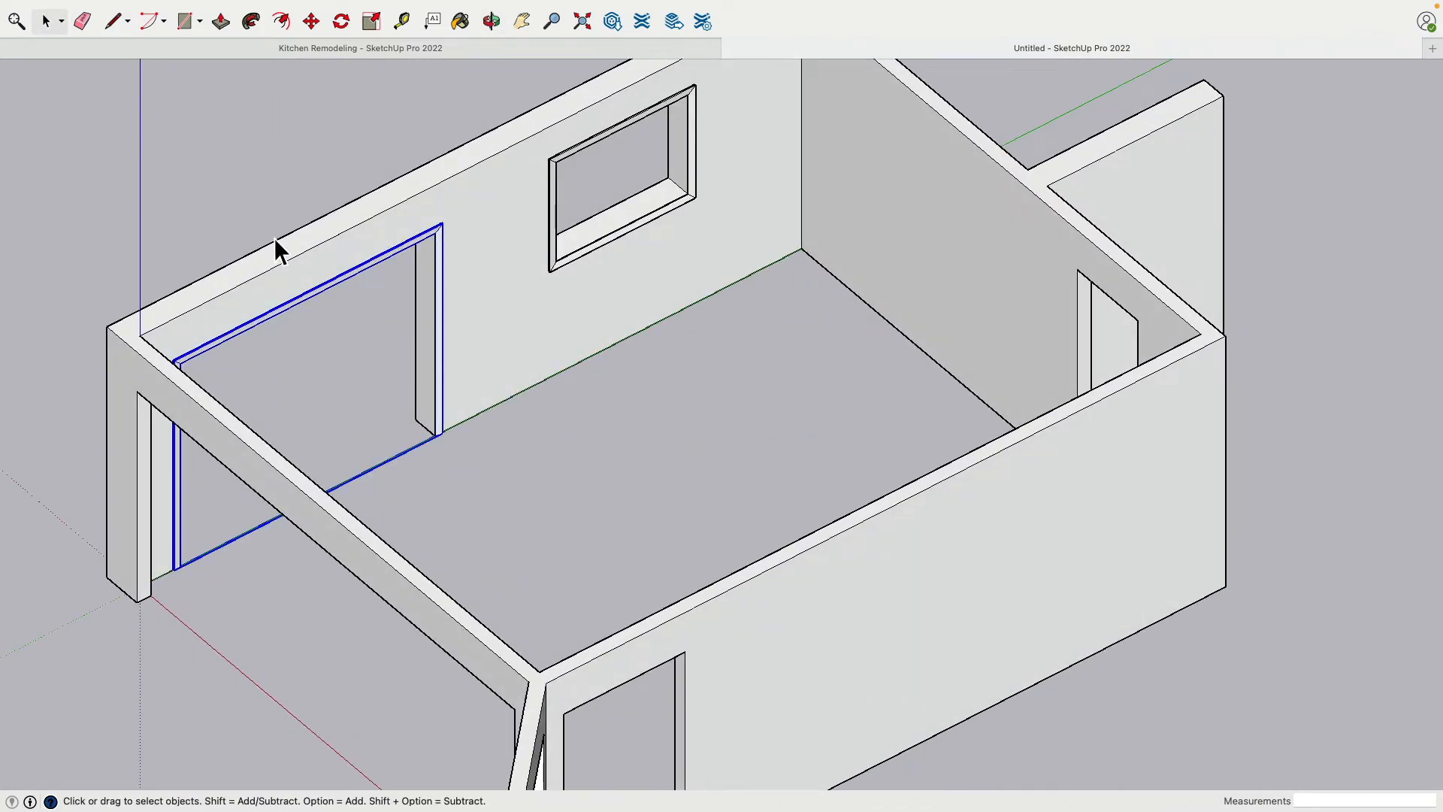
key(m)
click(242, 537)
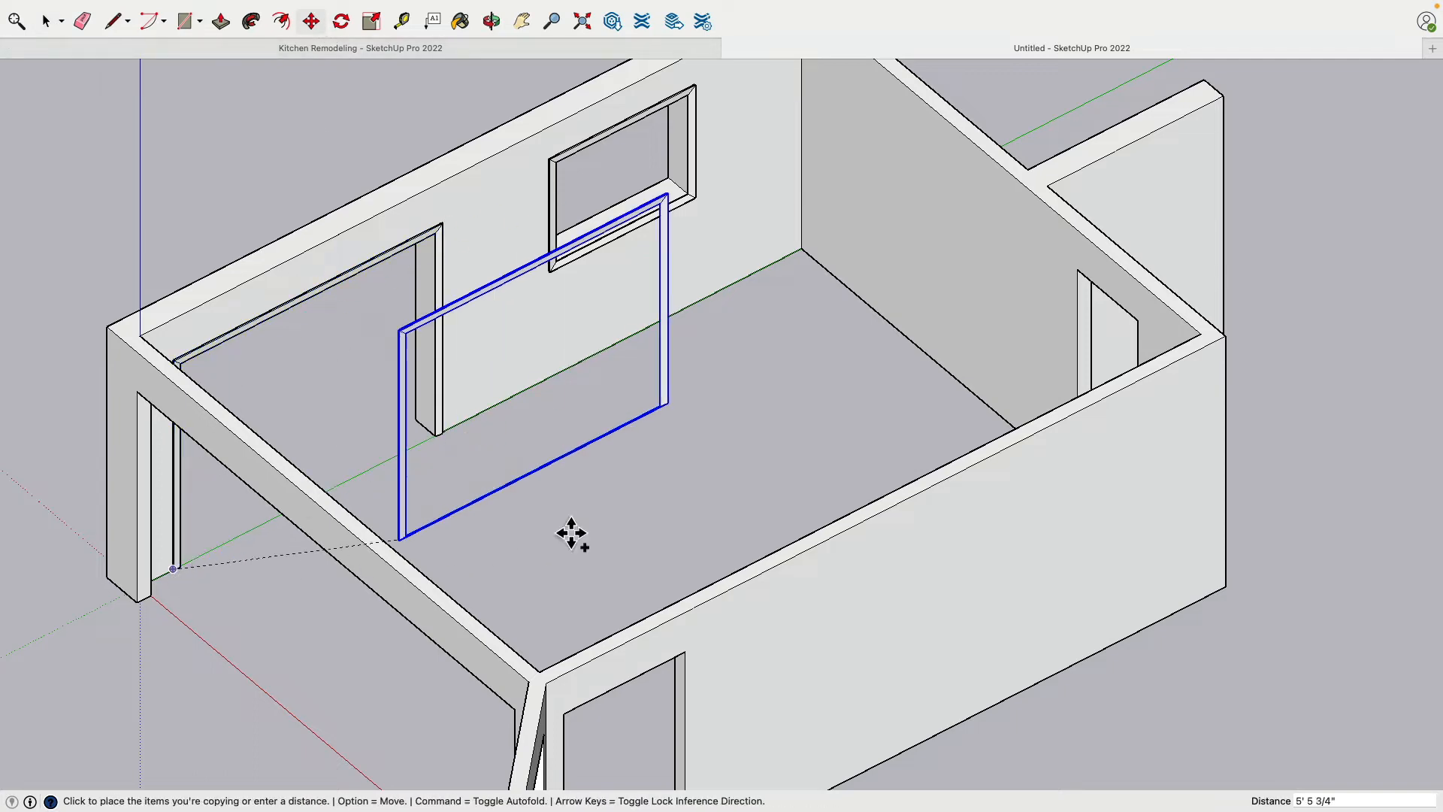
click(786, 462)
Rotate the copied door trim 90 degrees about the vertical axis at its corner, parallel to the end wall
scroll(786, 462, up, 10)
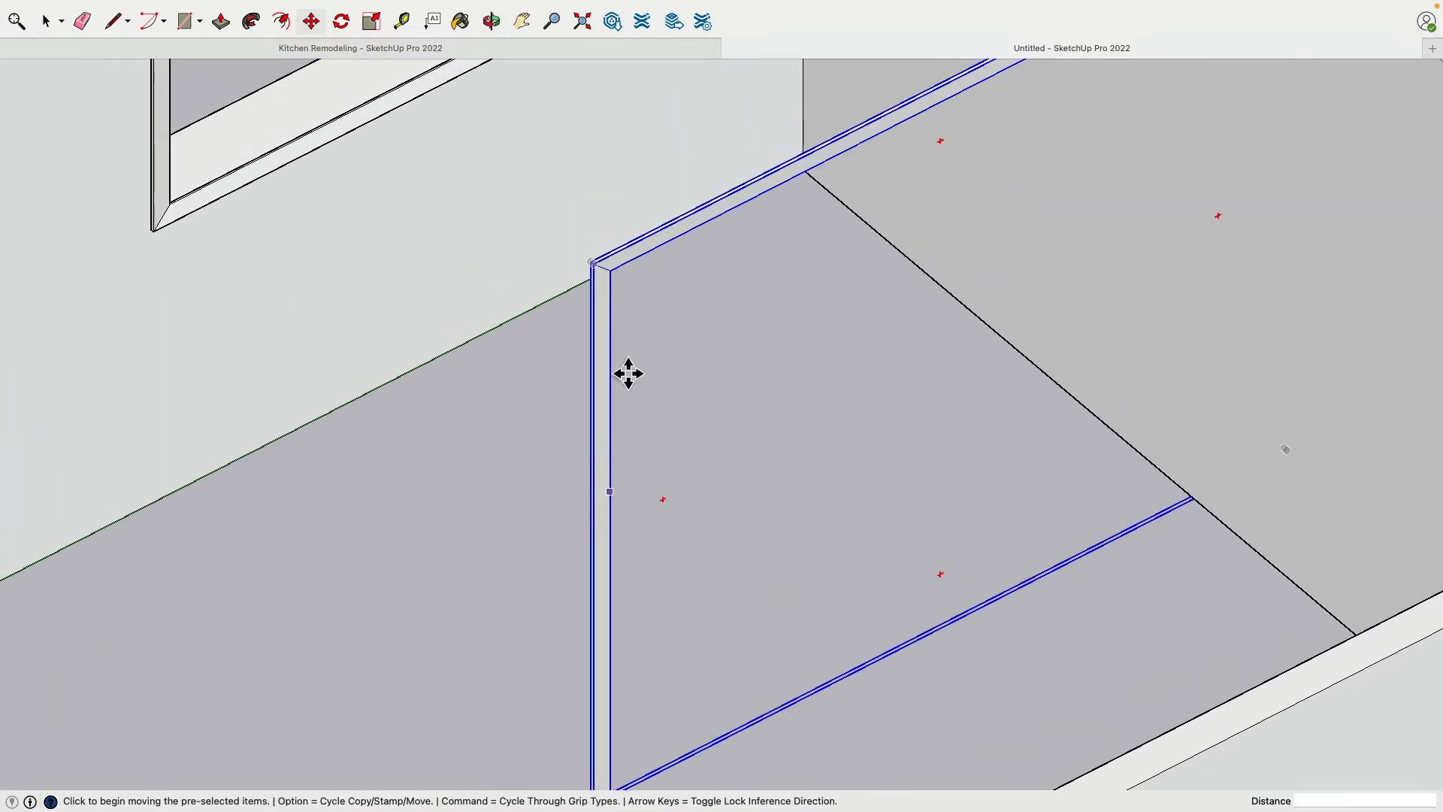
scroll(599, 278, up, 2)
click(341, 22)
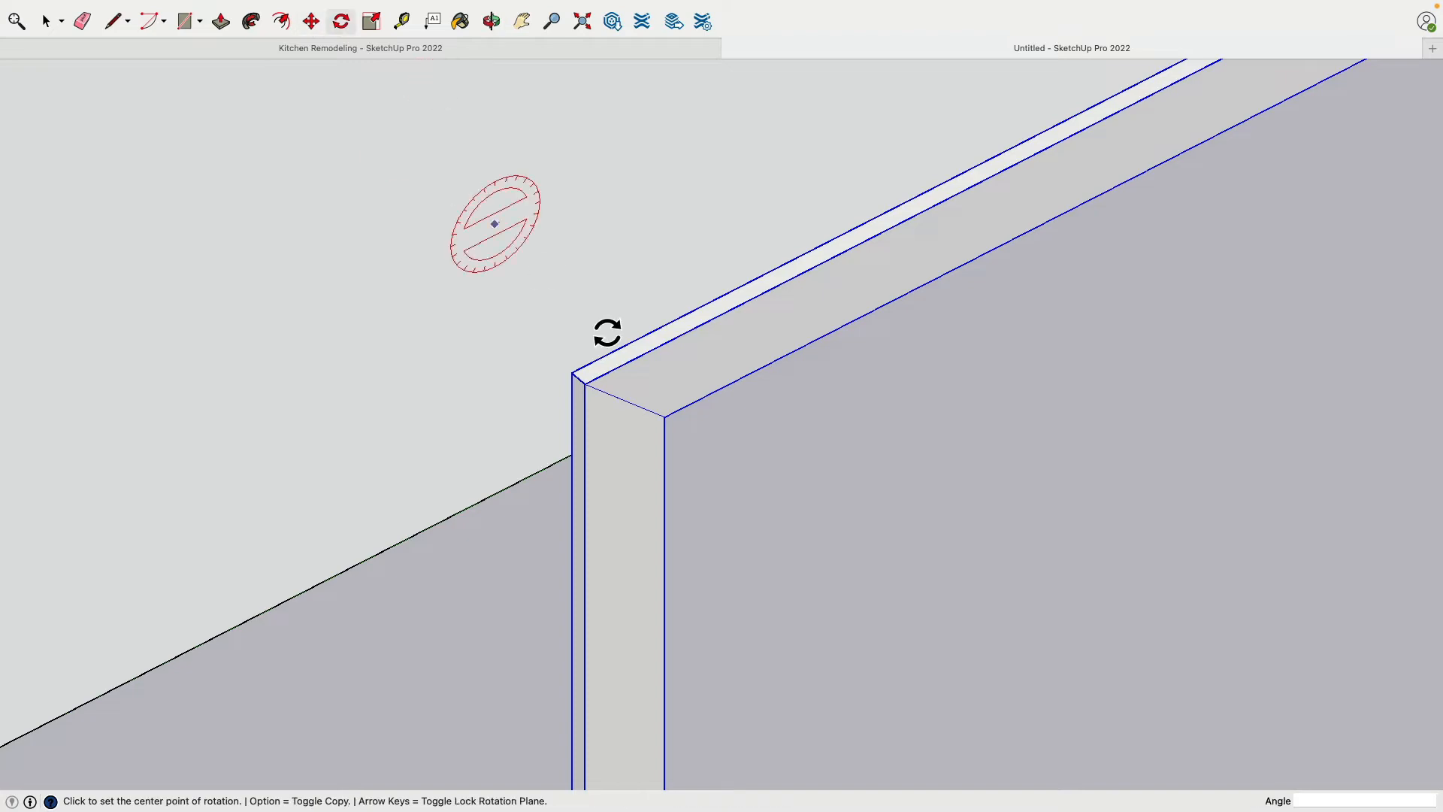
click(630, 358)
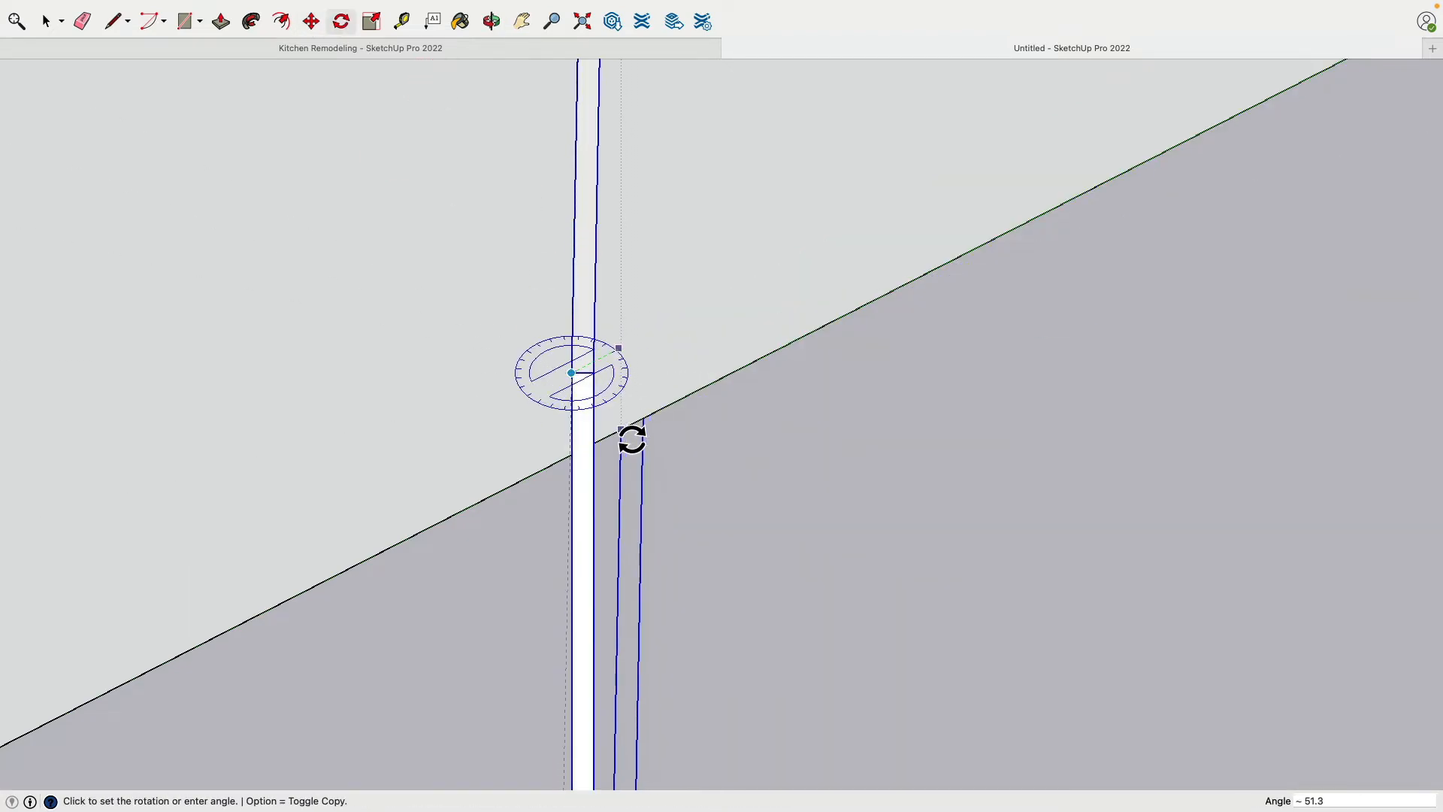
click(687, 461)
scroll(682, 451, down, 10)
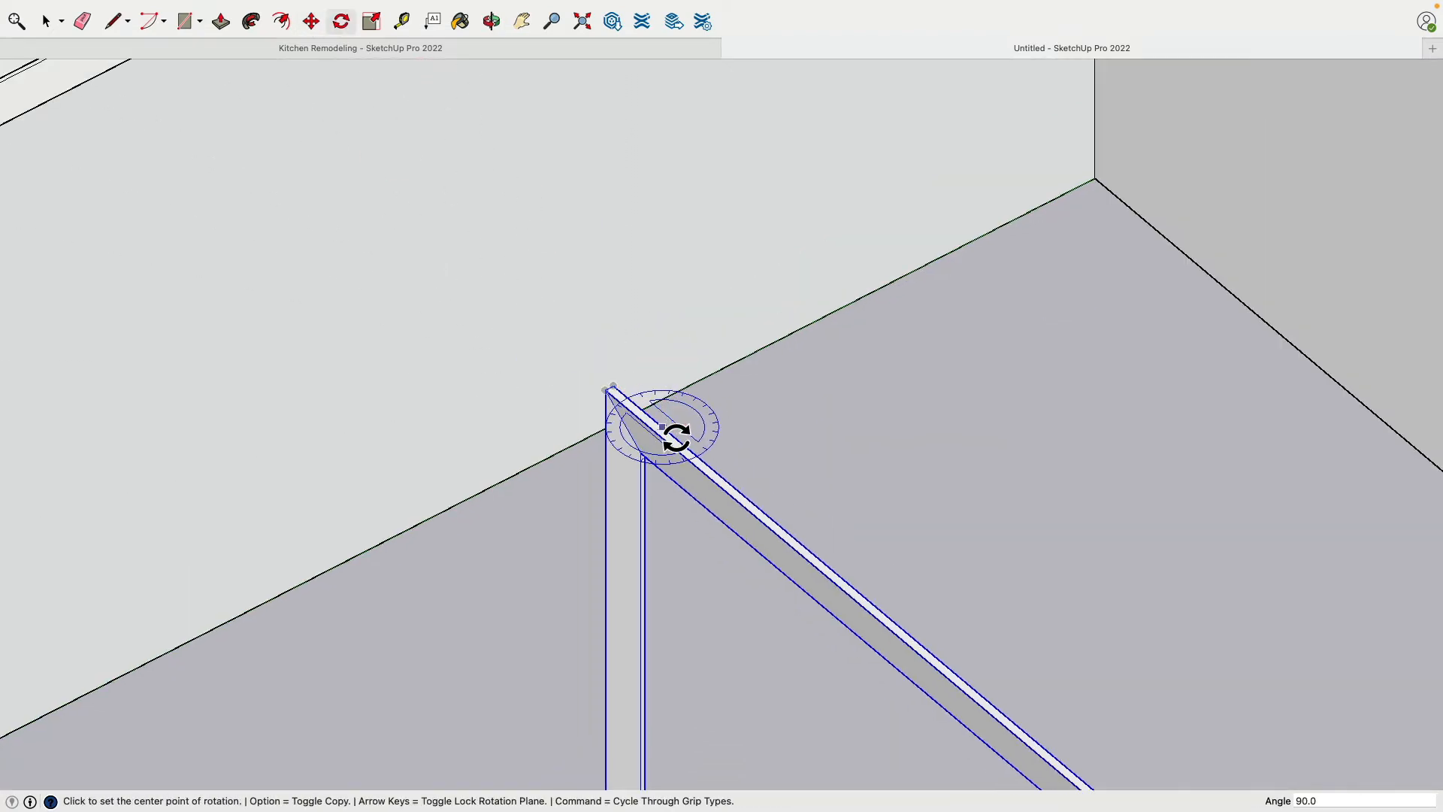
Move the rotated trim by its lower inner corner onto the end wall's inner face, at the bottom corner of the narrow doorway
middle_drag(680, 443, 812, 451)
scroll(784, 560, up, 8)
middle_drag(785, 558, 847, 315)
scroll(834, 357, down, 8)
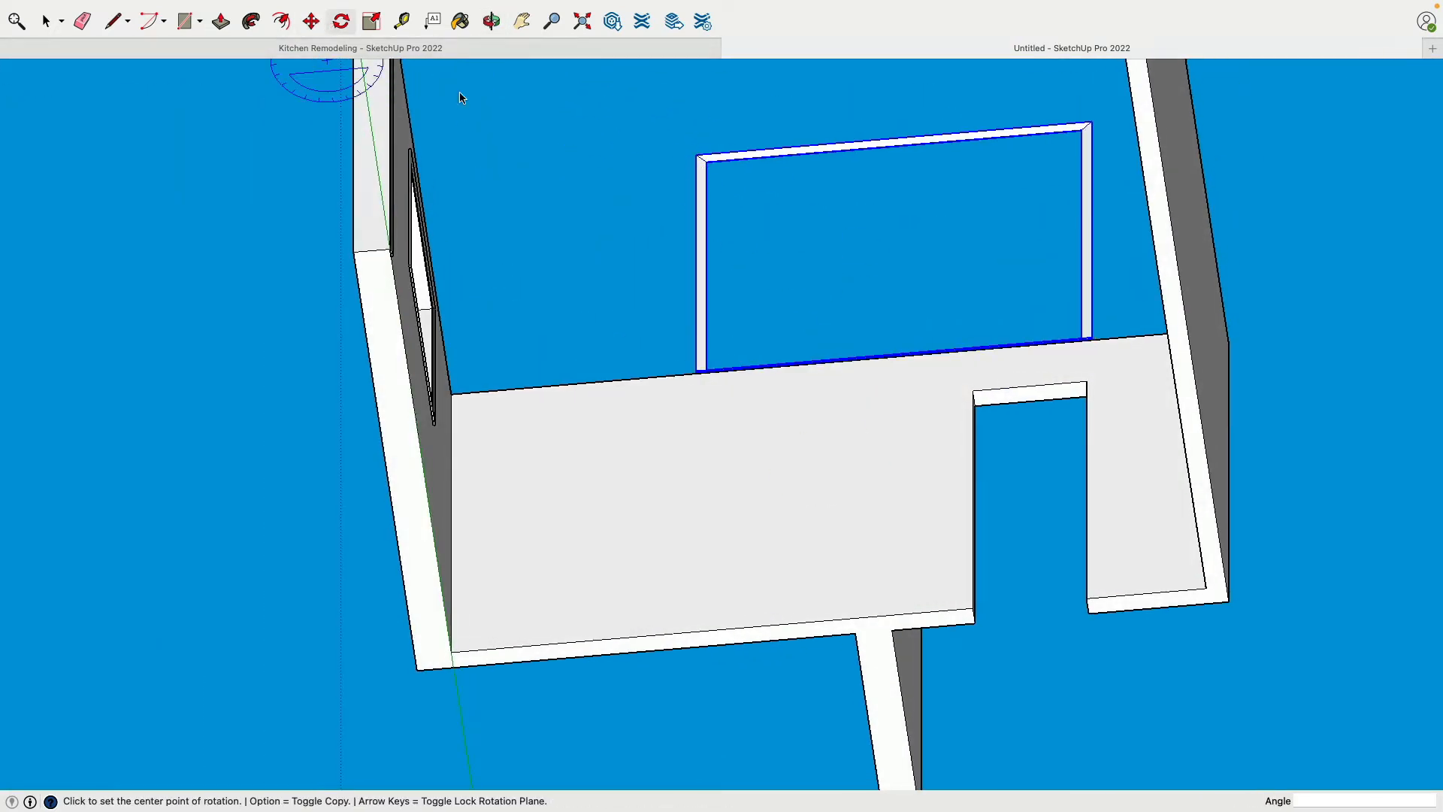
scroll(755, 368, up, 10)
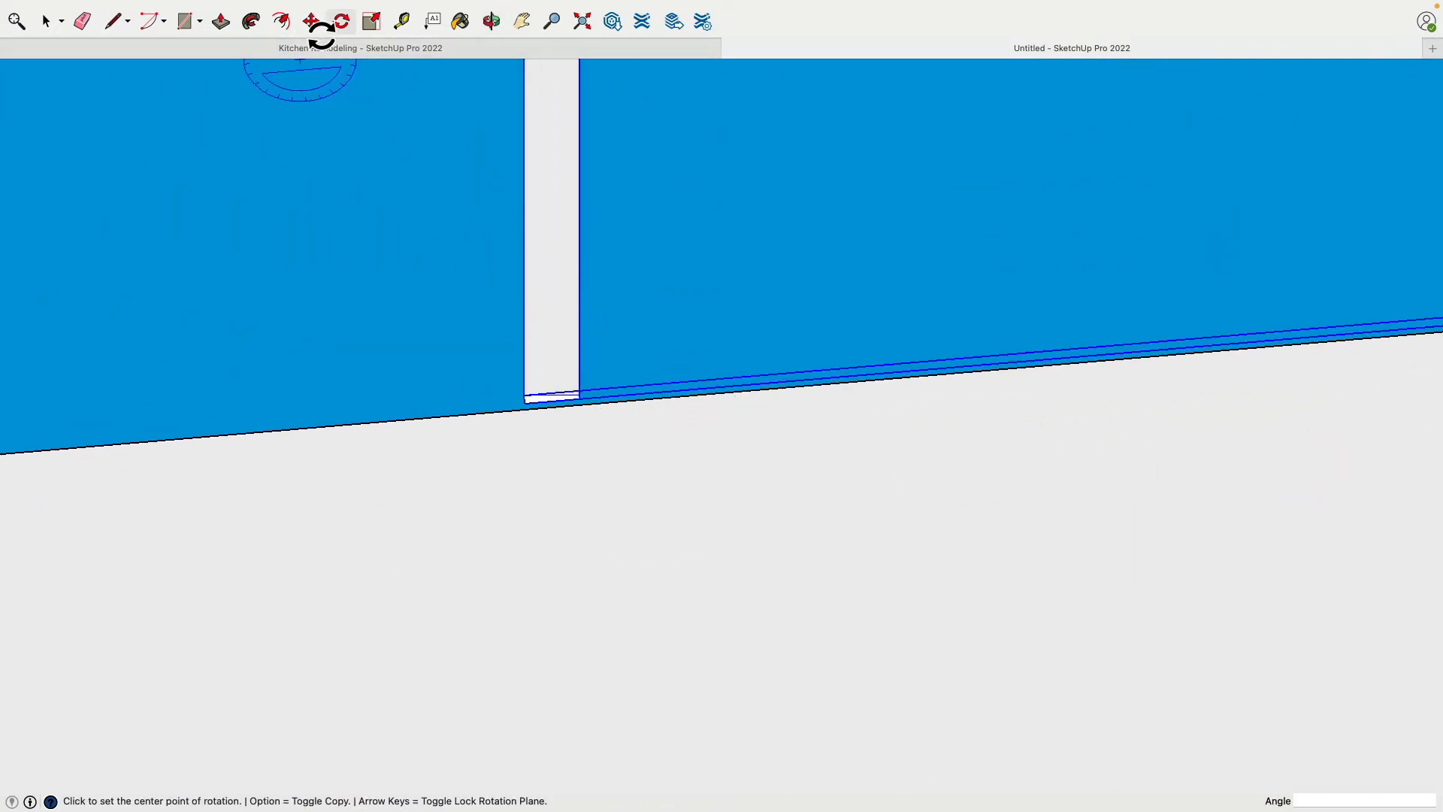
click(311, 23)
middle_drag(515, 313, 630, 458)
click(630, 405)
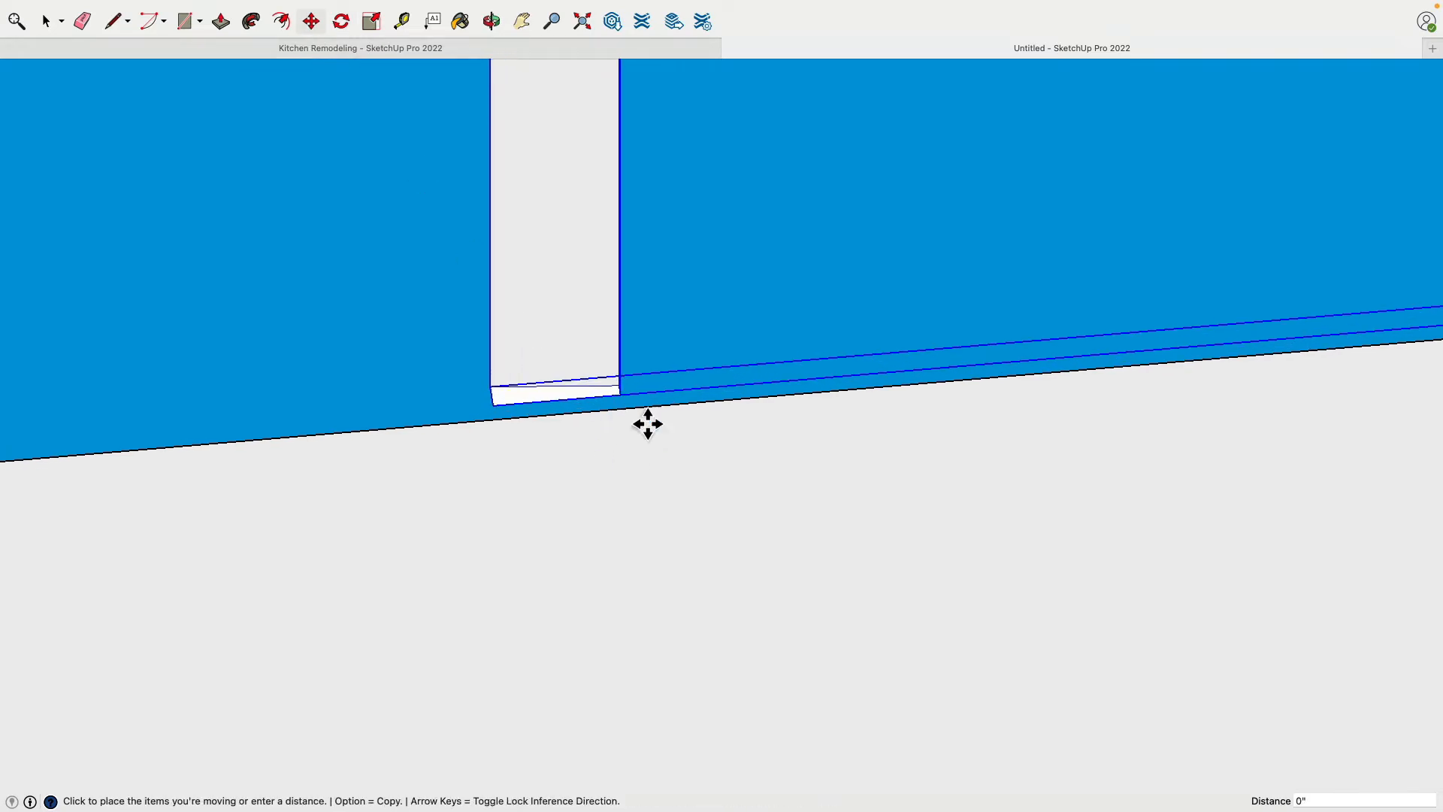
scroll(668, 432, down, 10)
shift+middle_drag(840, 568, 817, 456)
scroll(818, 456, up, 5)
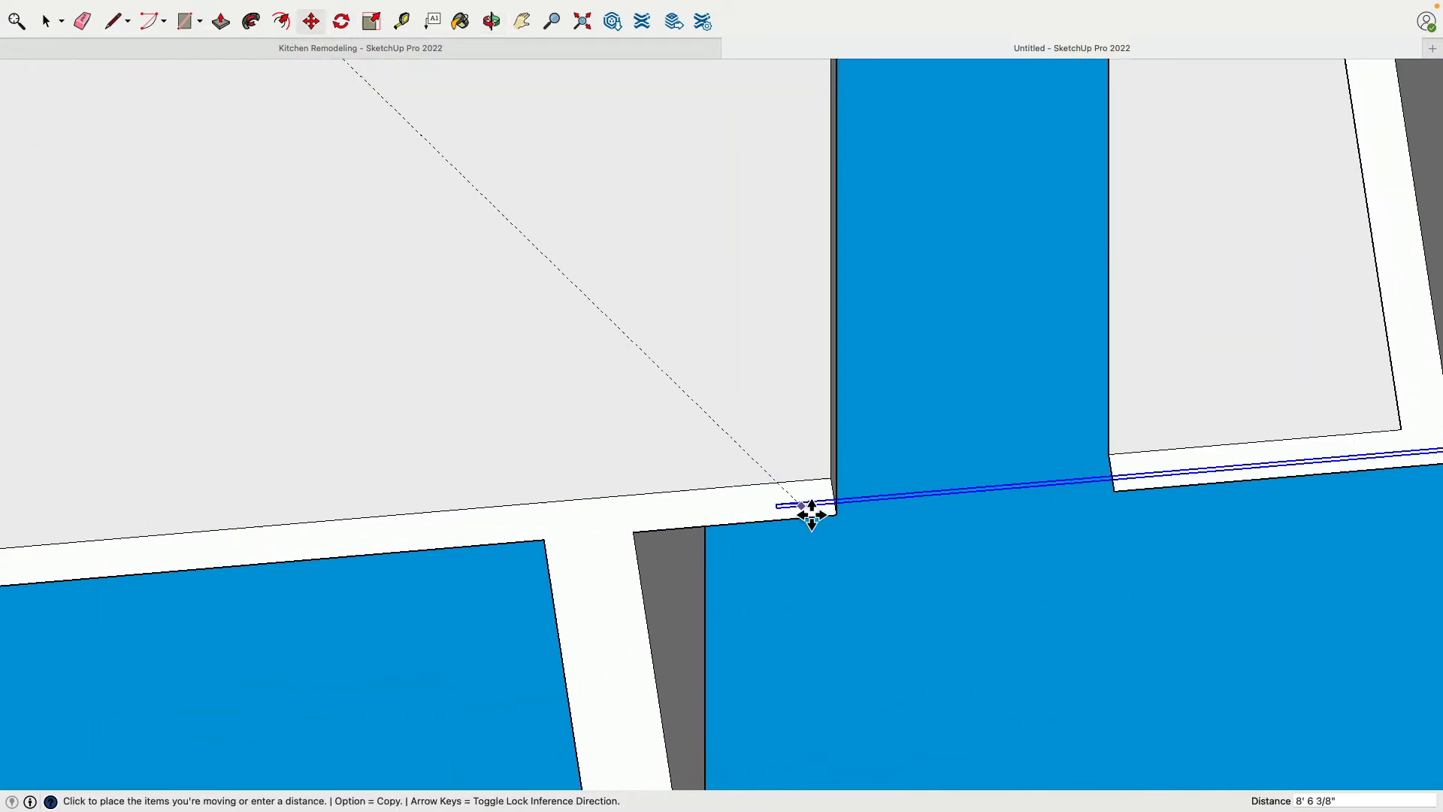
scroll(960, 296, down, 5)
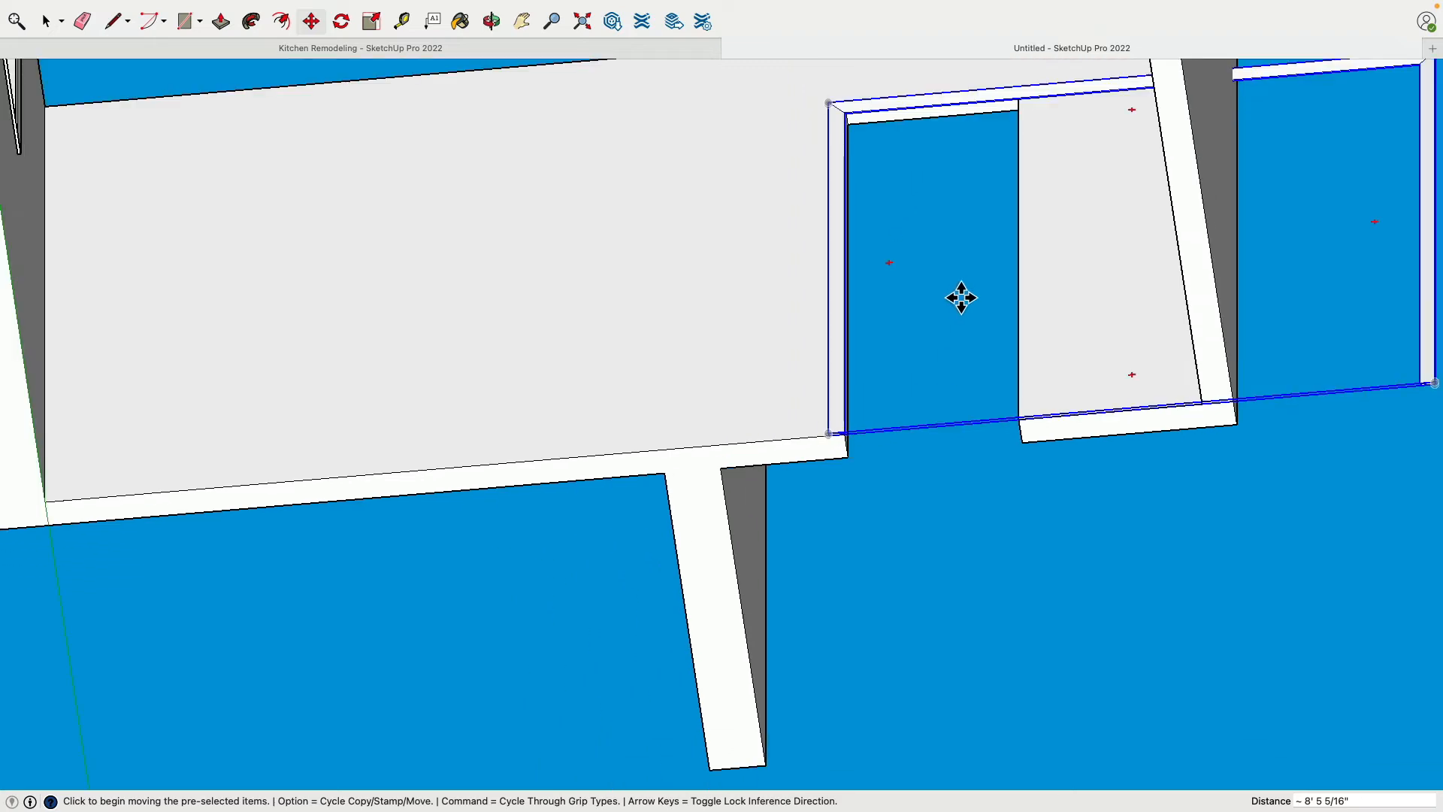
Open the copied trim group at the narrow doorway for editing
middle_drag(960, 296, 284, 483)
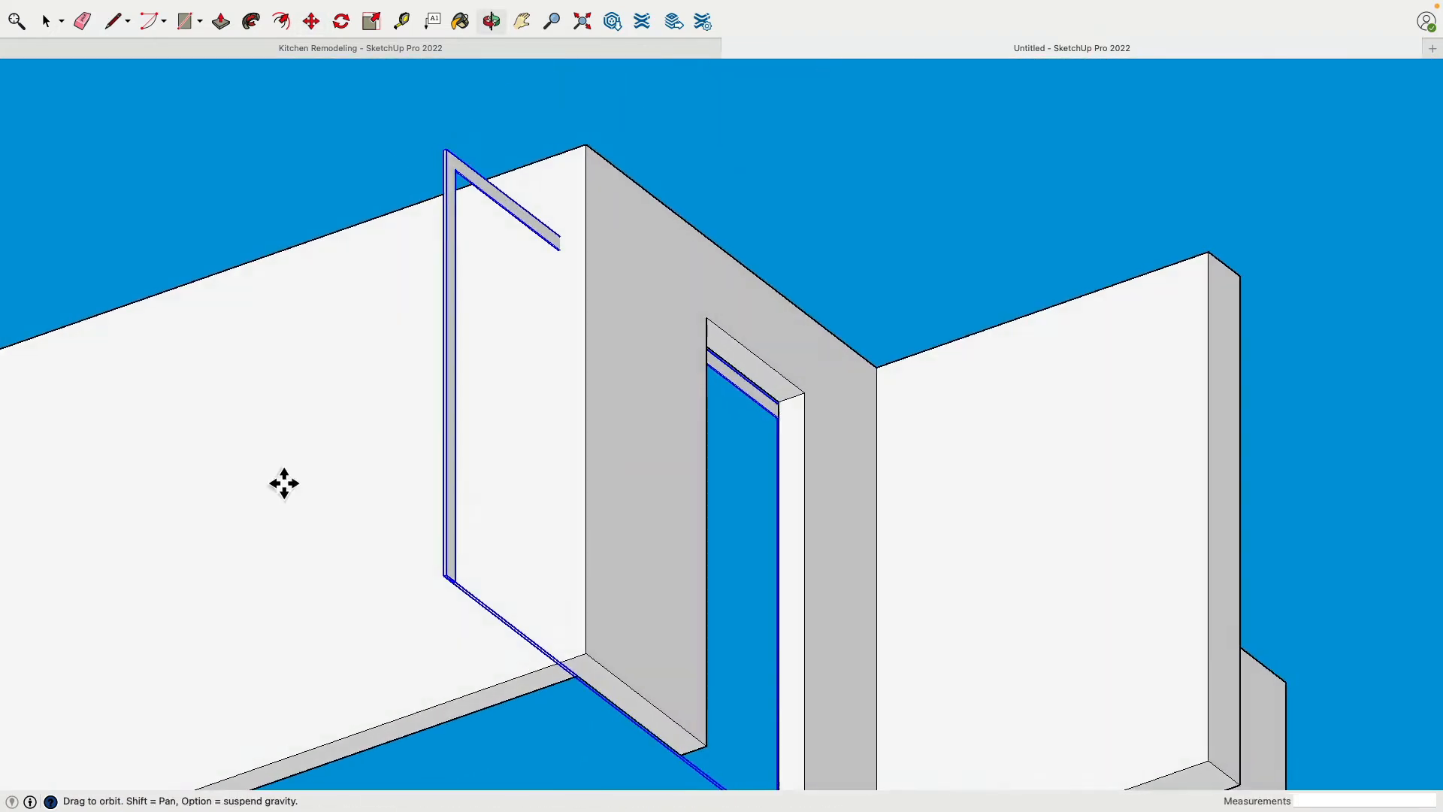
scroll(802, 375, up, 4)
key(space)
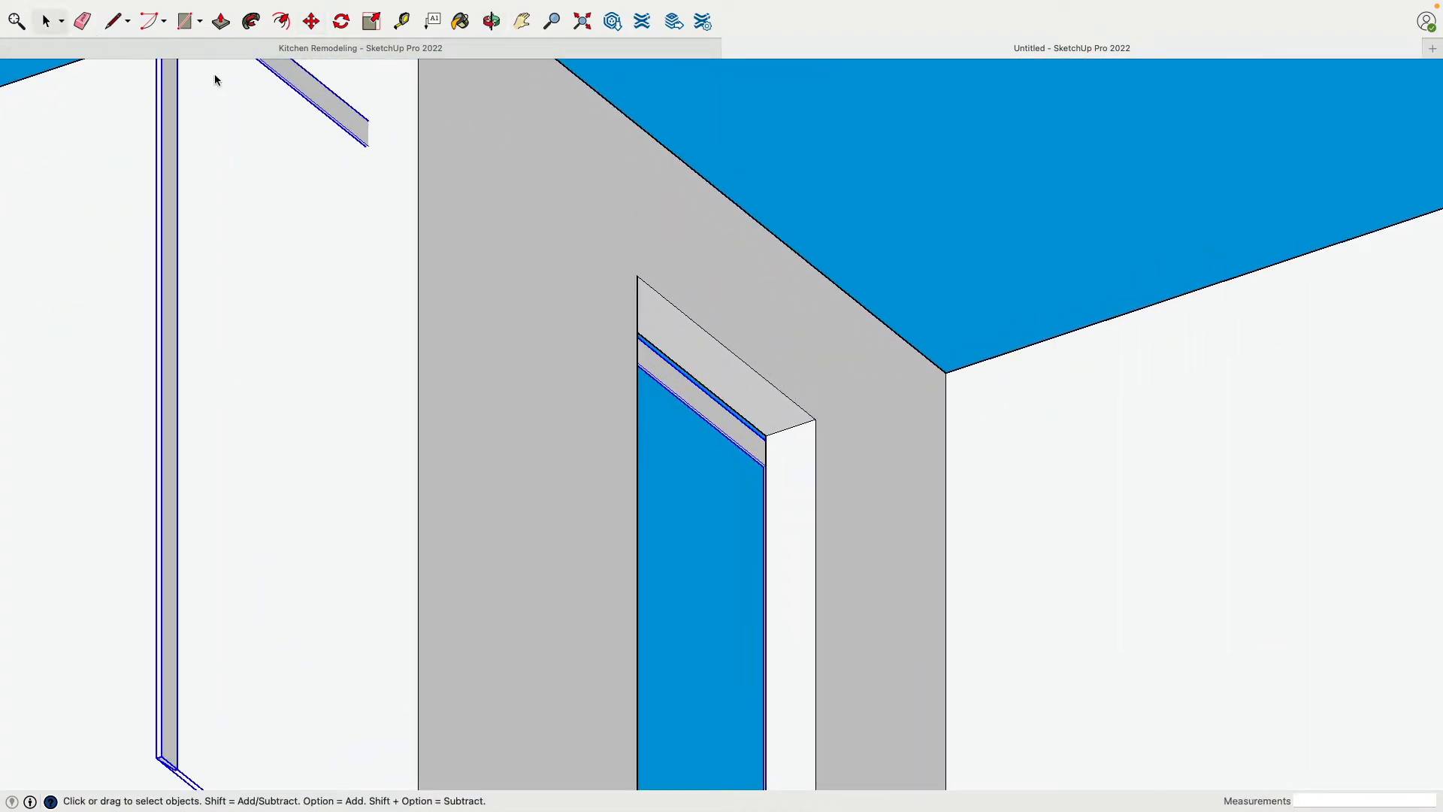
scroll(748, 445, up, 6)
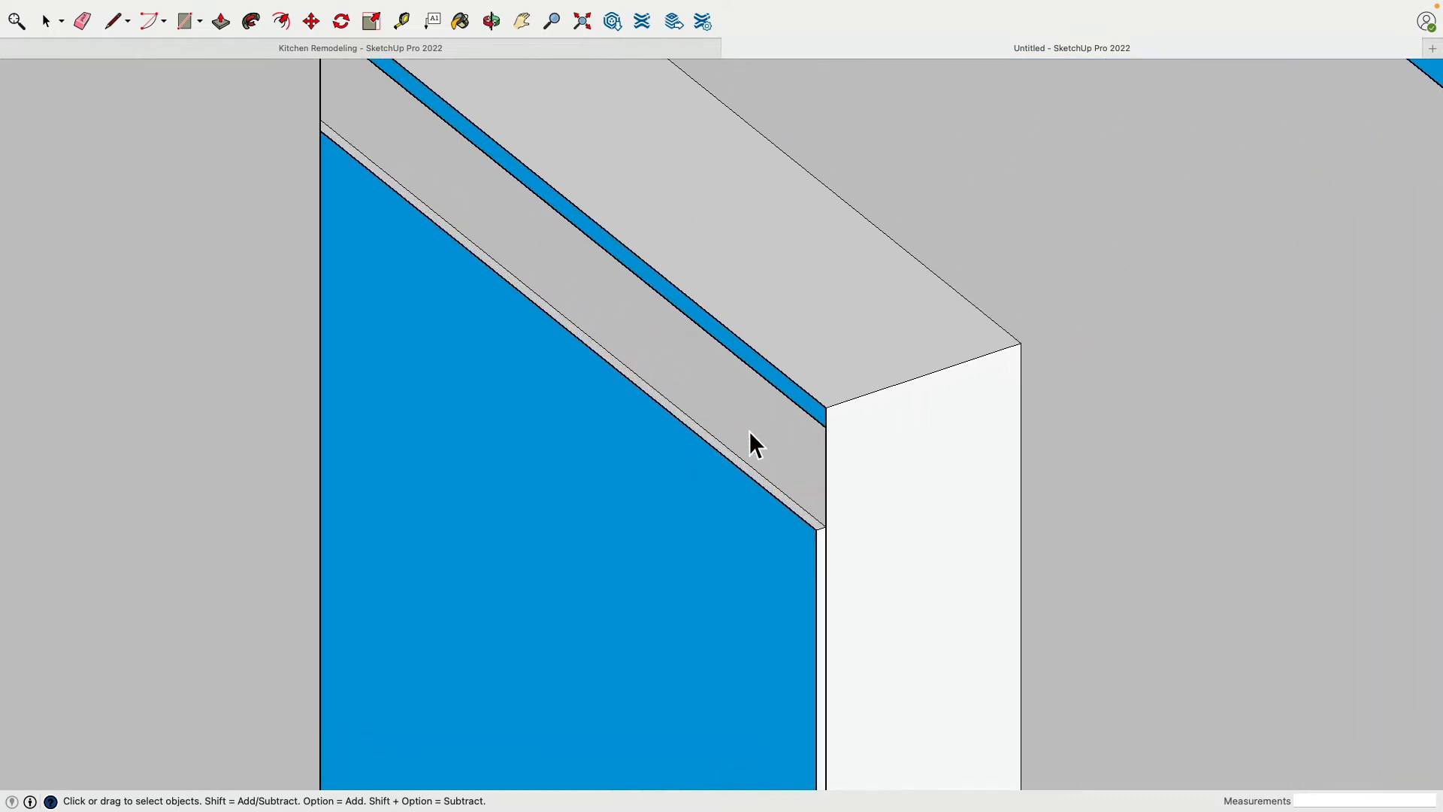
click(746, 426)
key(Escape)
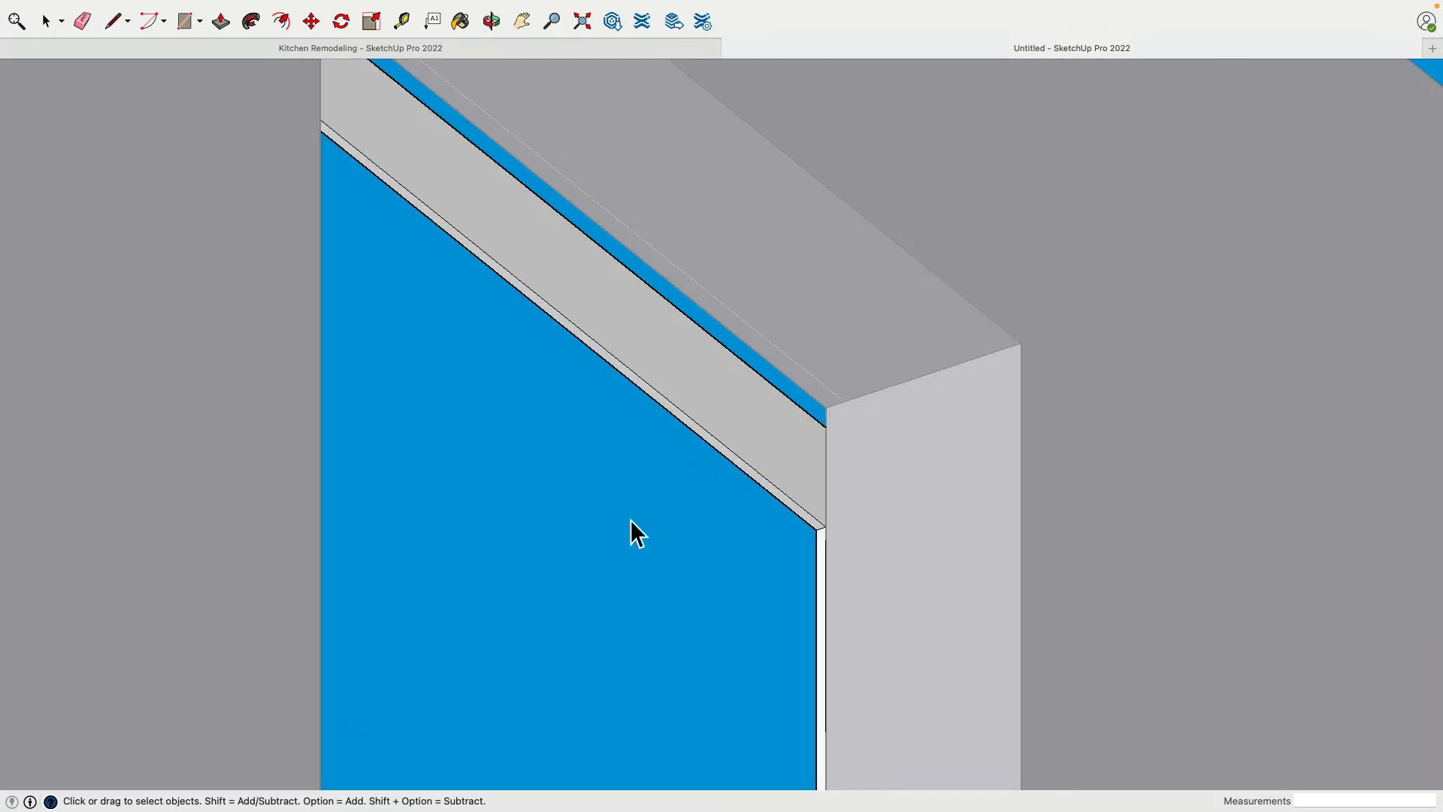
click(712, 412)
key(Escape)
Raise the trim's head piece 3" so its underside meets the top corner of the narrow doorway
scroll(699, 480, up, 3)
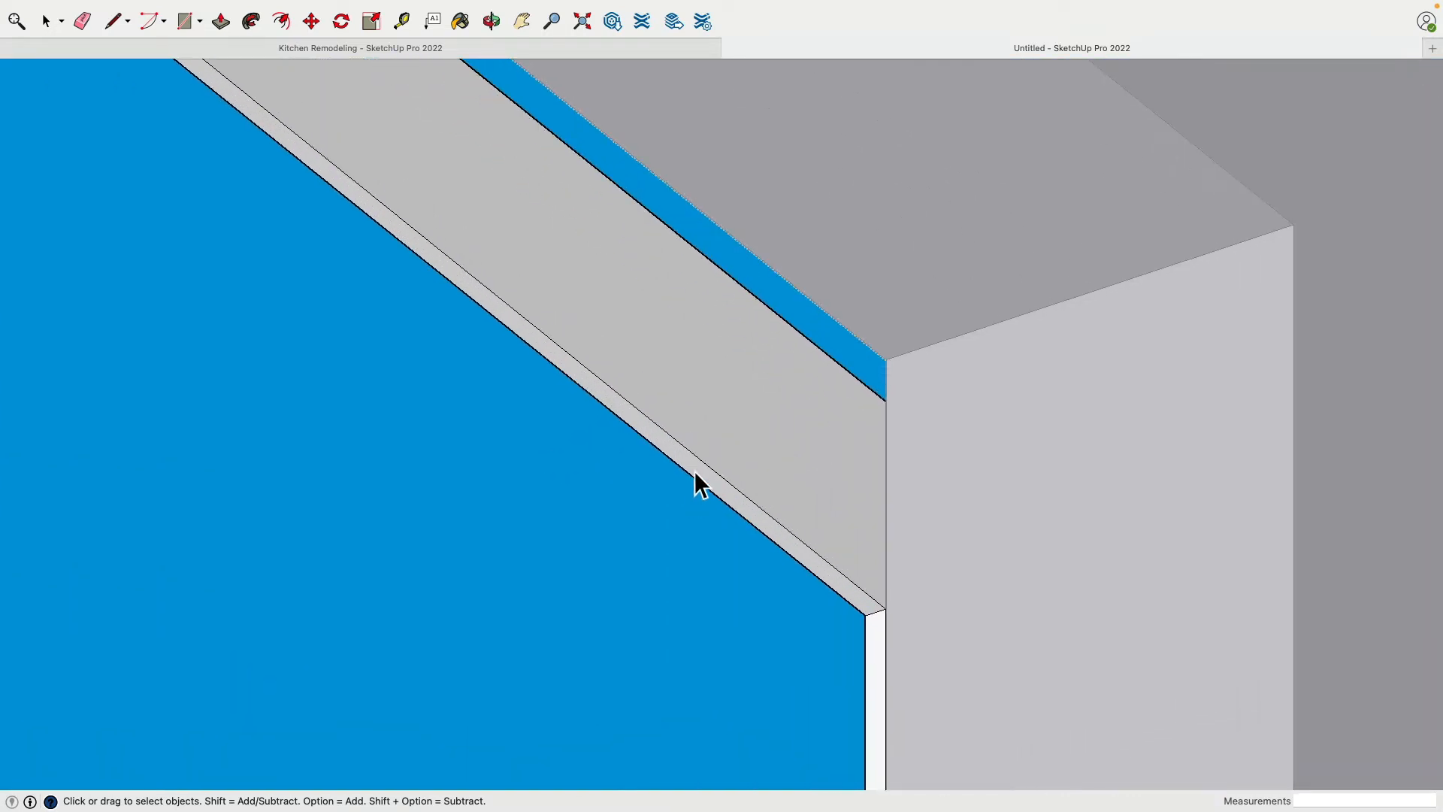
click(696, 474)
scroll(696, 473, down, 2)
middle_drag(778, 79, 898, 476)
scroll(674, 507, down, 8)
scroll(993, 550, up, 10)
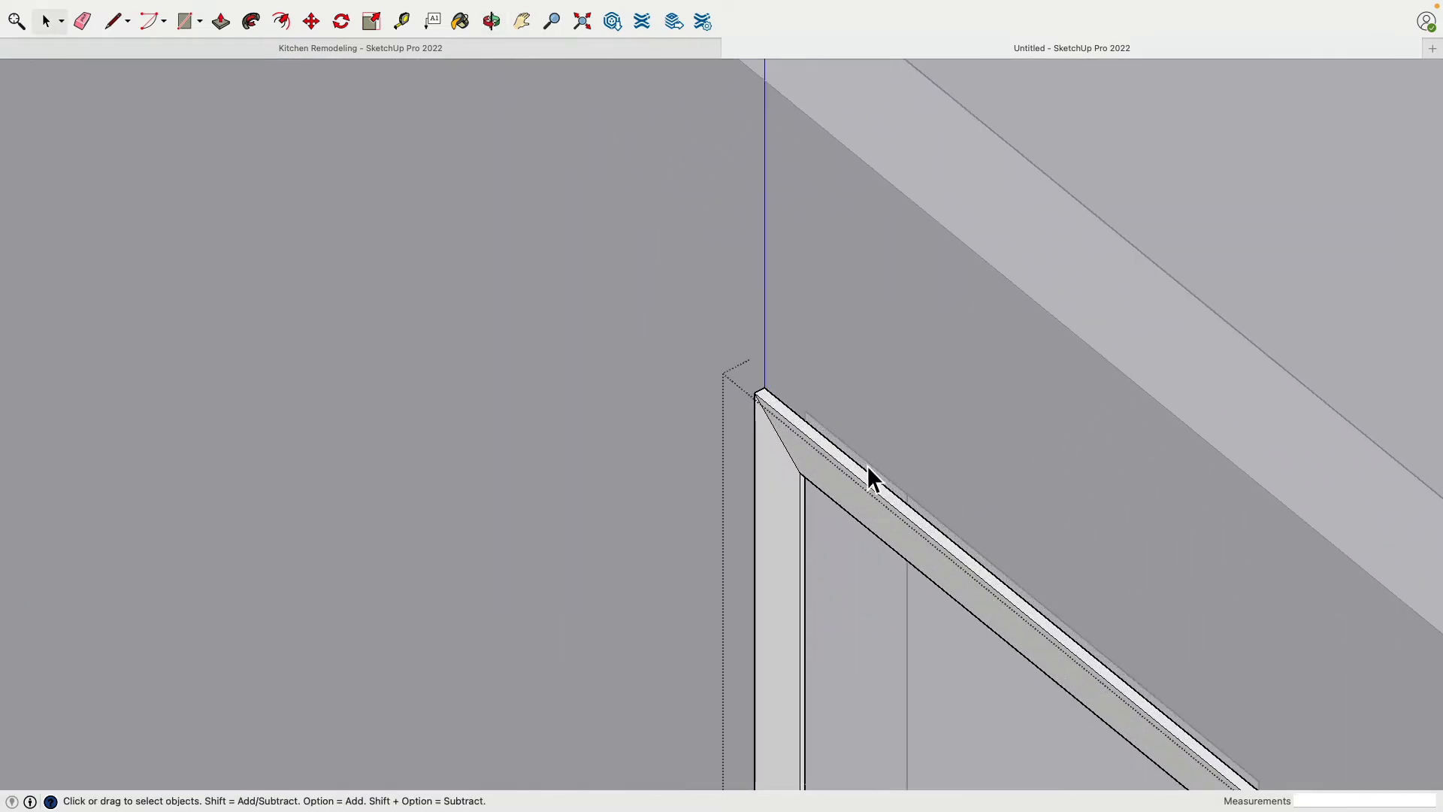
scroll(802, 439, down, 3)
middle_drag(1064, 659, 700, 294)
scroll(686, 374, up, 4)
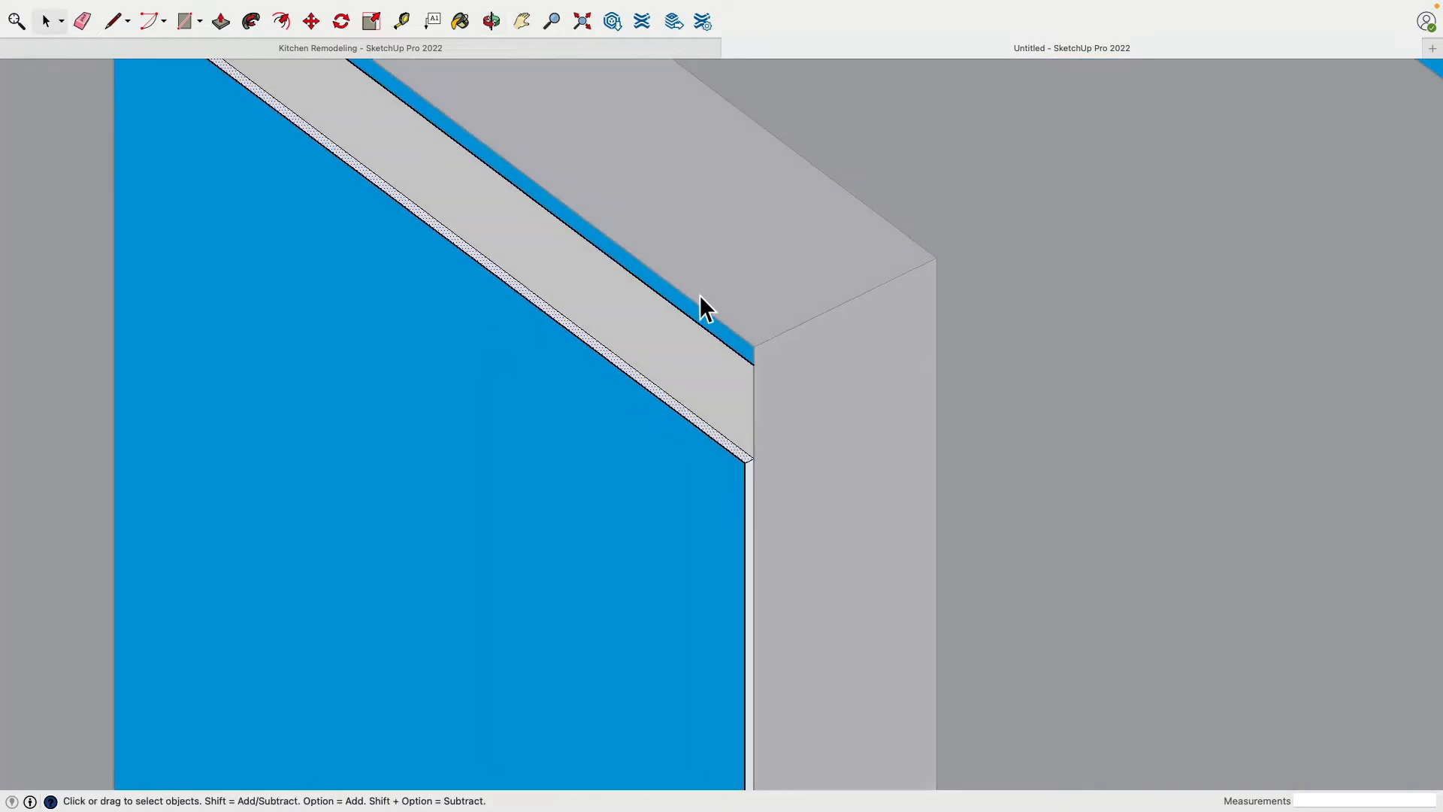
click(310, 21)
scroll(776, 480, up, 2)
click(787, 535)
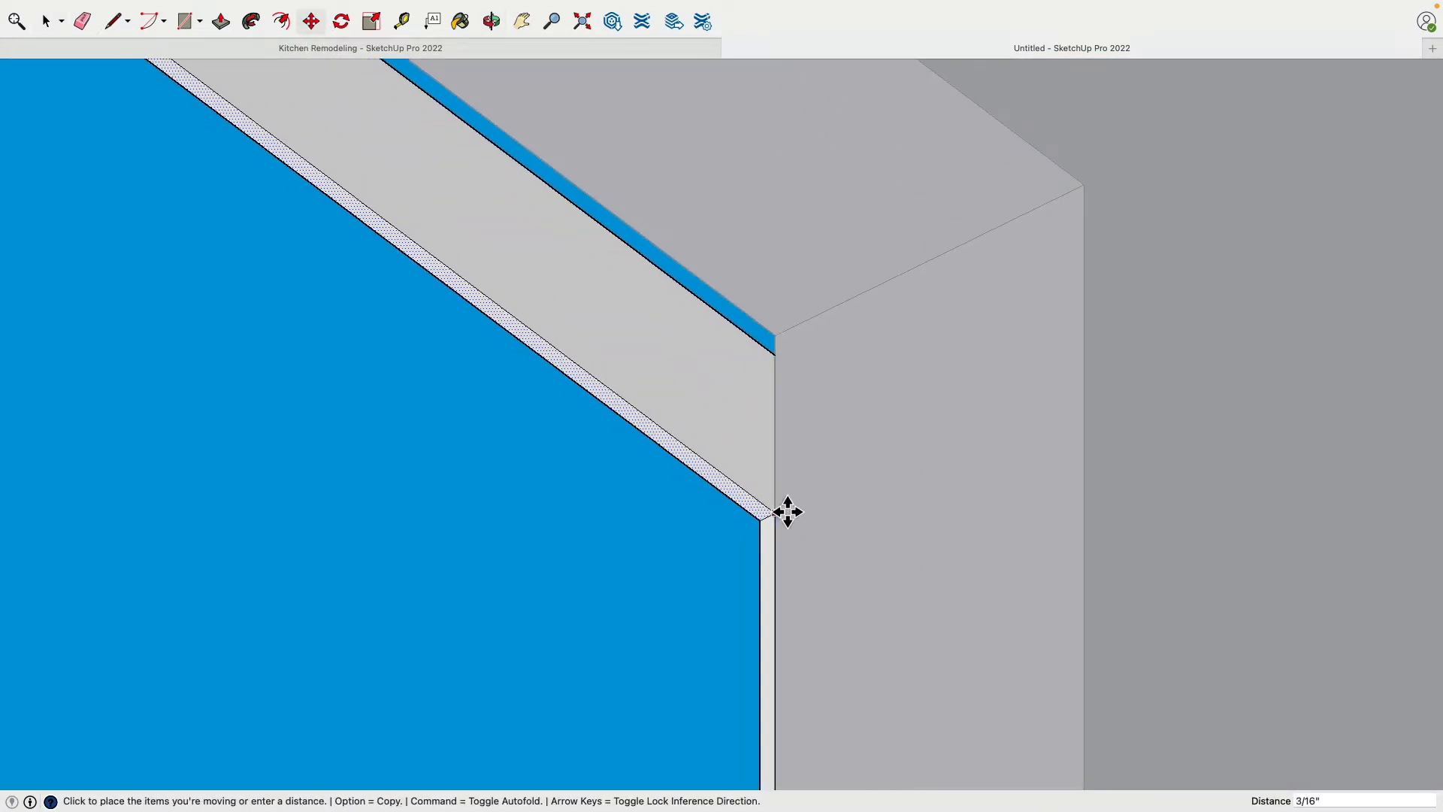
click(785, 344)
scroll(699, 351, down, 5)
scroll(683, 342, down, 3)
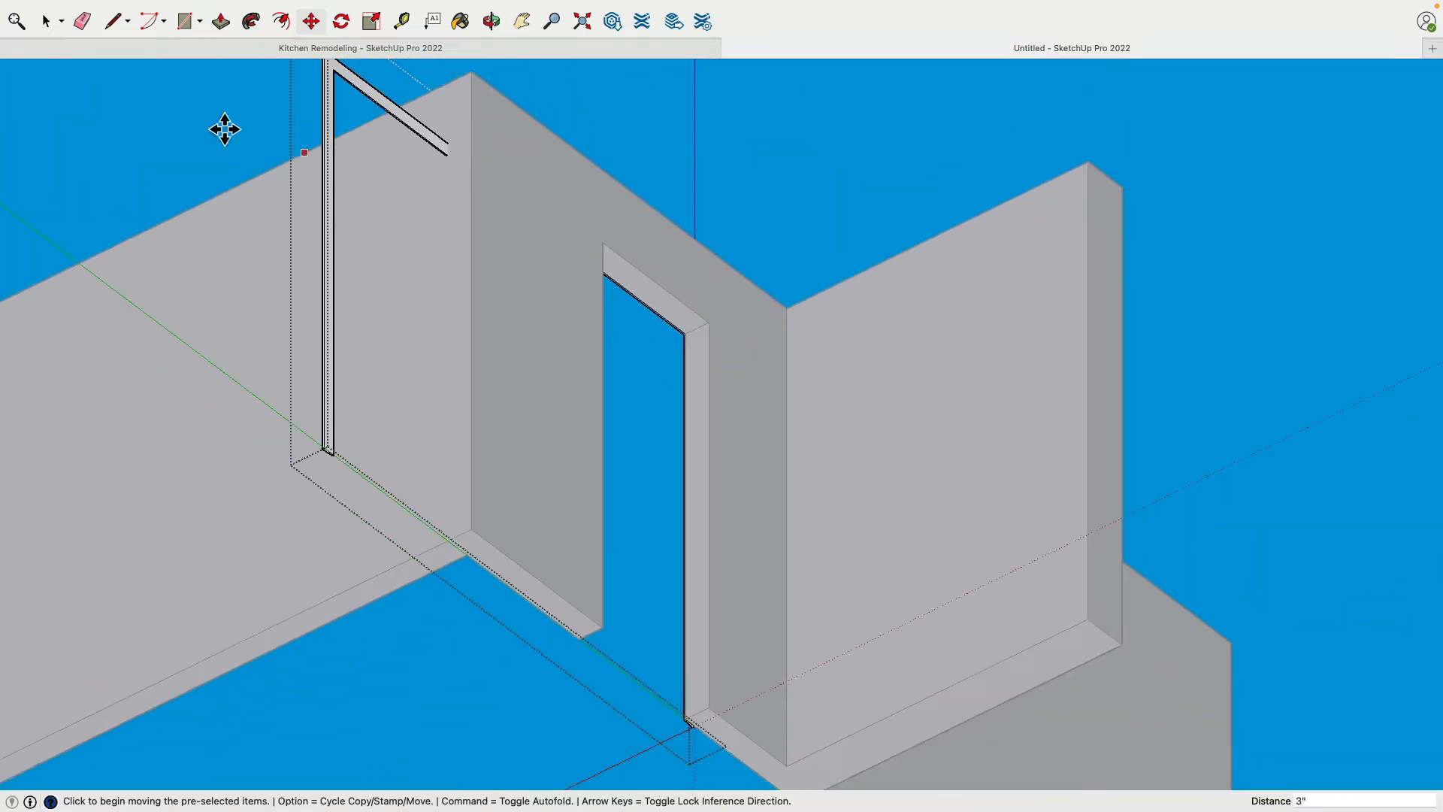
Move the trim's far leg along the green axis to the opposite jamb of the narrow doorway and close the trim group
key(space)
scroll(353, 488, up, 10)
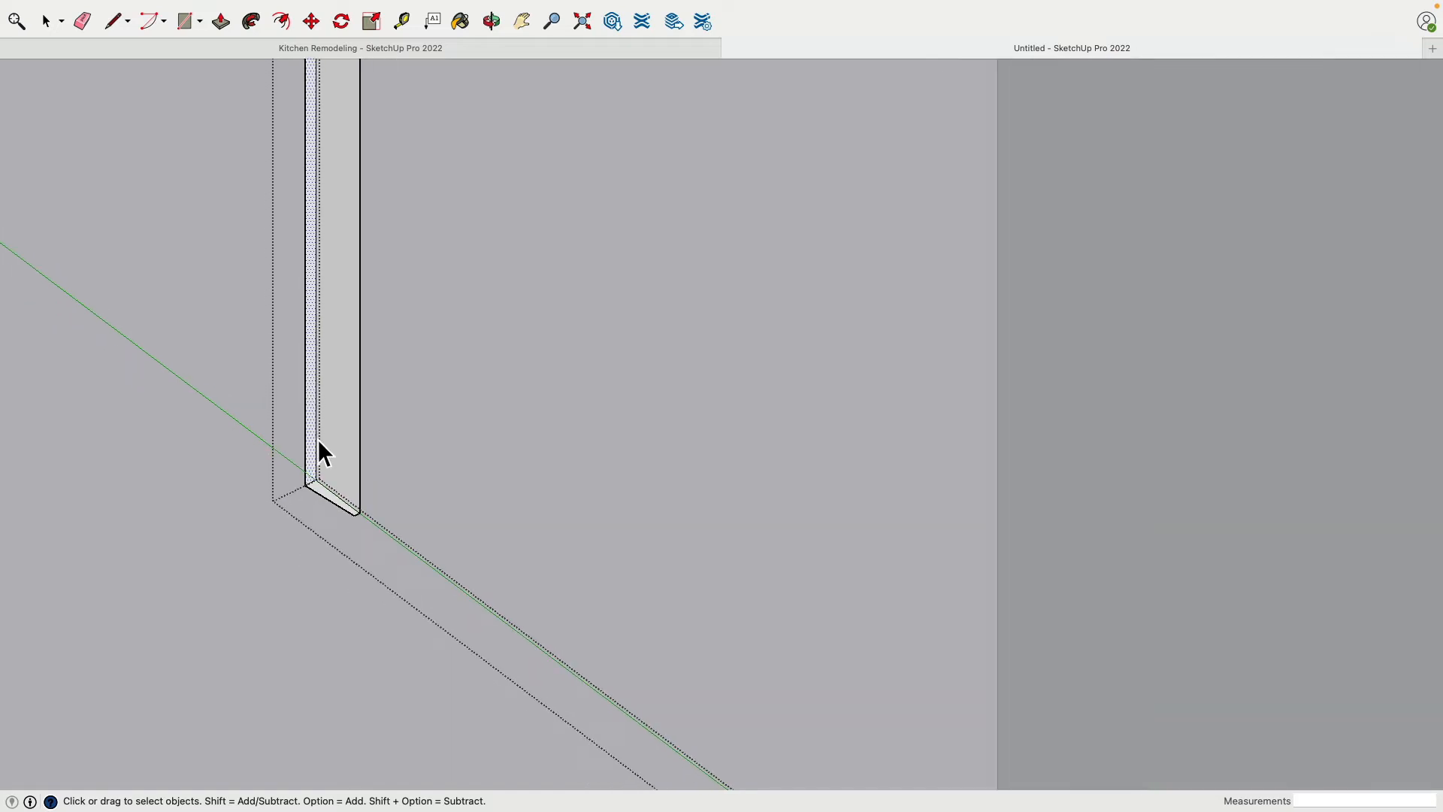
middle_drag(318, 450, 1292, 257)
middle_drag(821, 245, 1136, 296)
scroll(930, 301, up, 7)
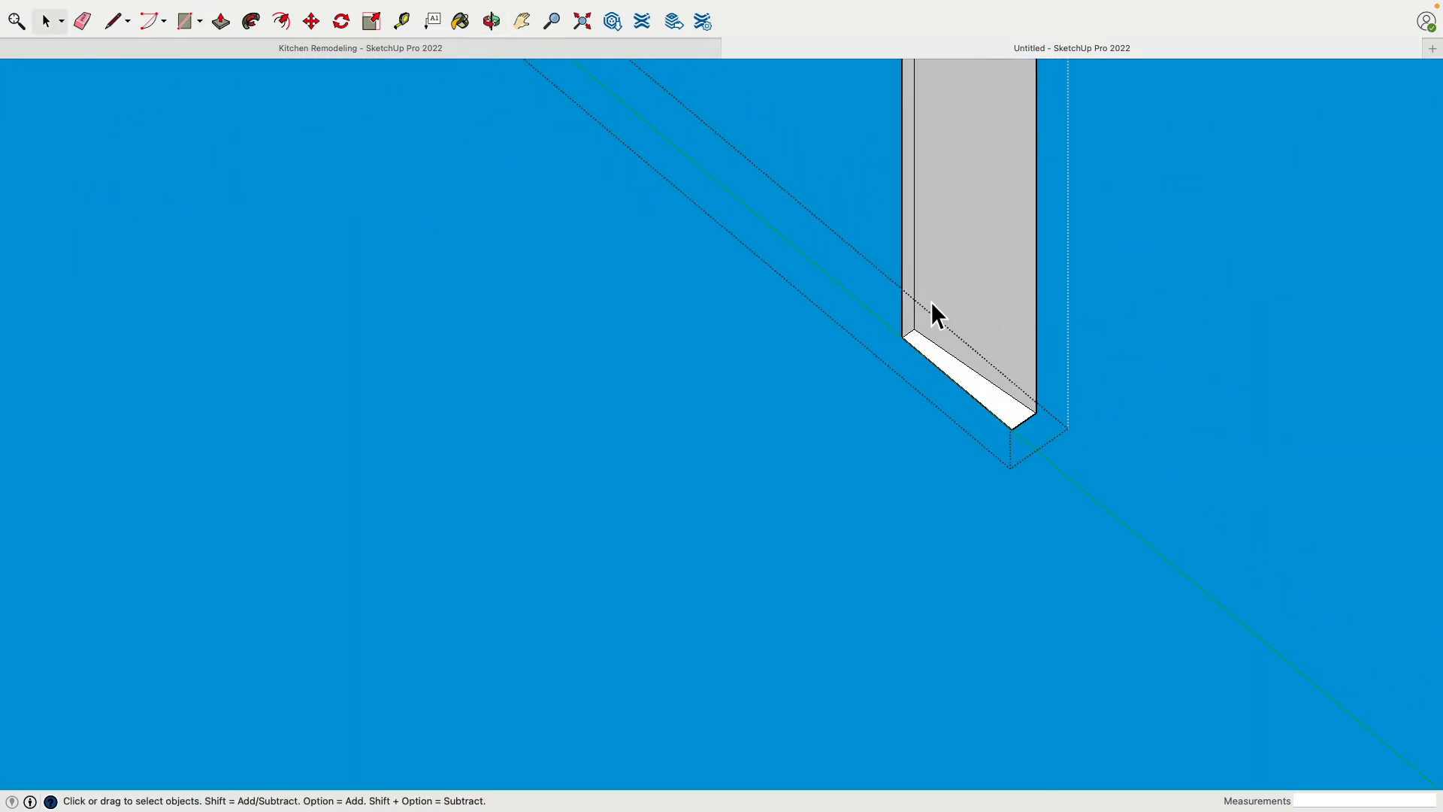
middle_drag(911, 328, 387, 354)
scroll(660, 418, down, 5)
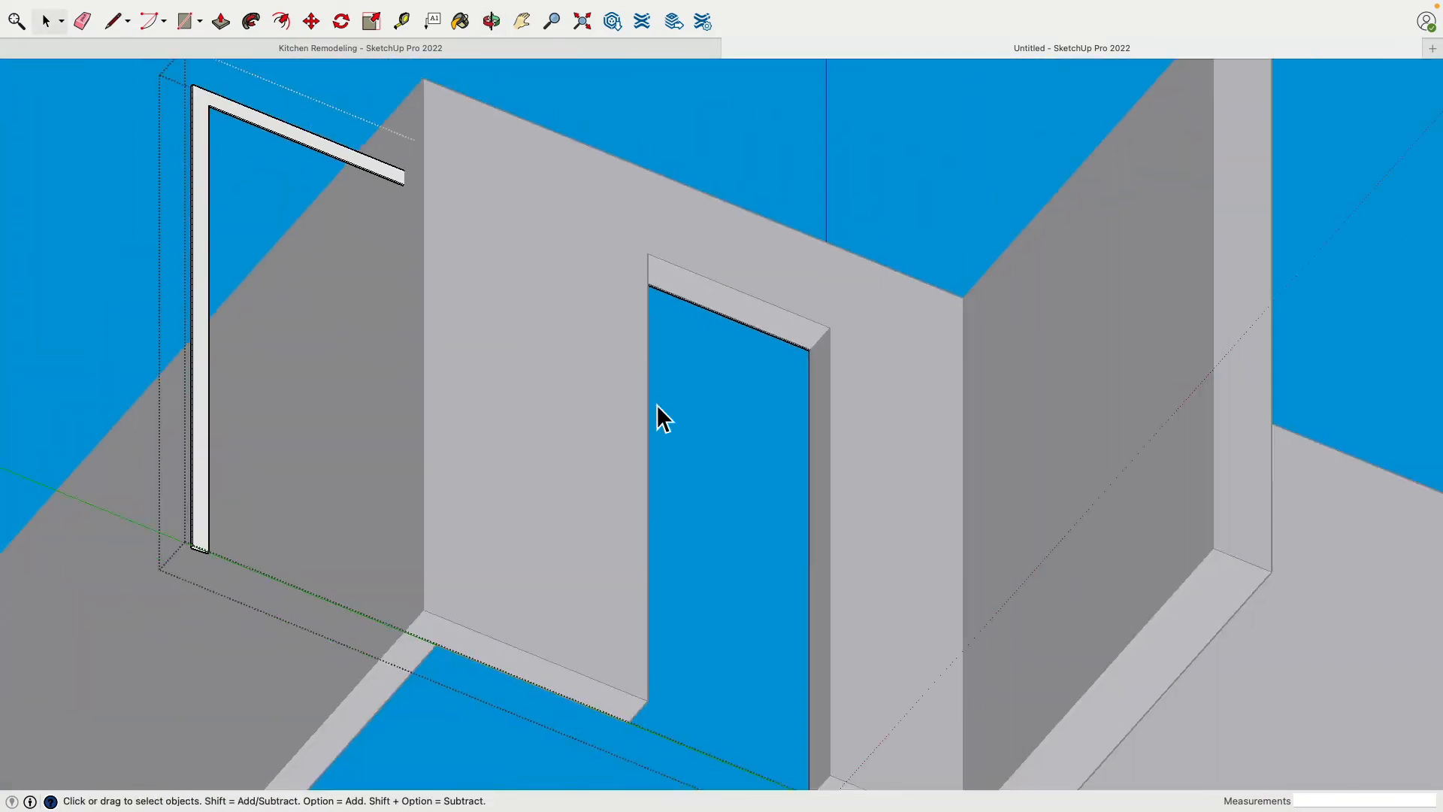
scroll(366, 442, up, 5)
shift+middle_drag(360, 430, 492, 186)
scroll(380, 415, up, 5)
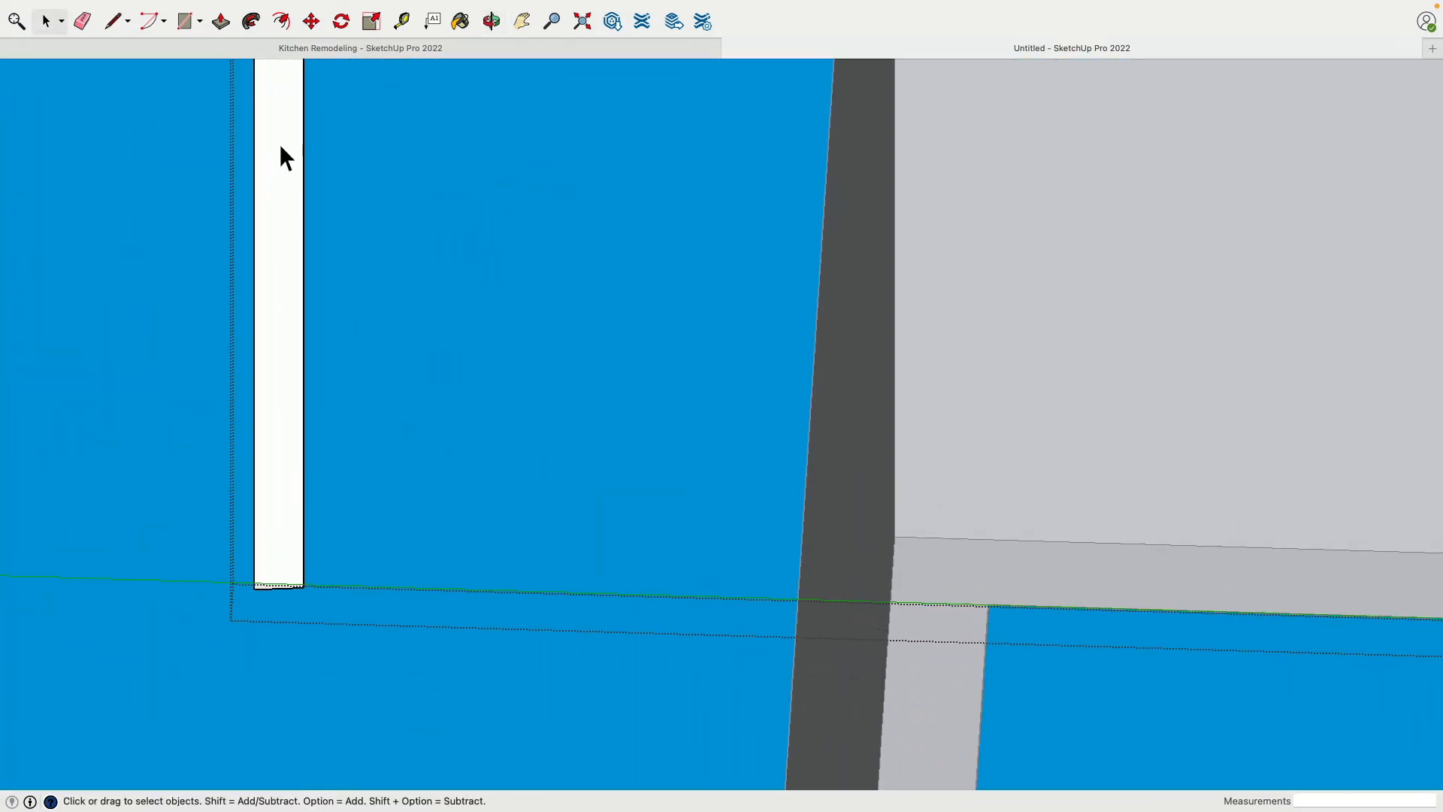
click(311, 20)
scroll(342, 568, up, 5)
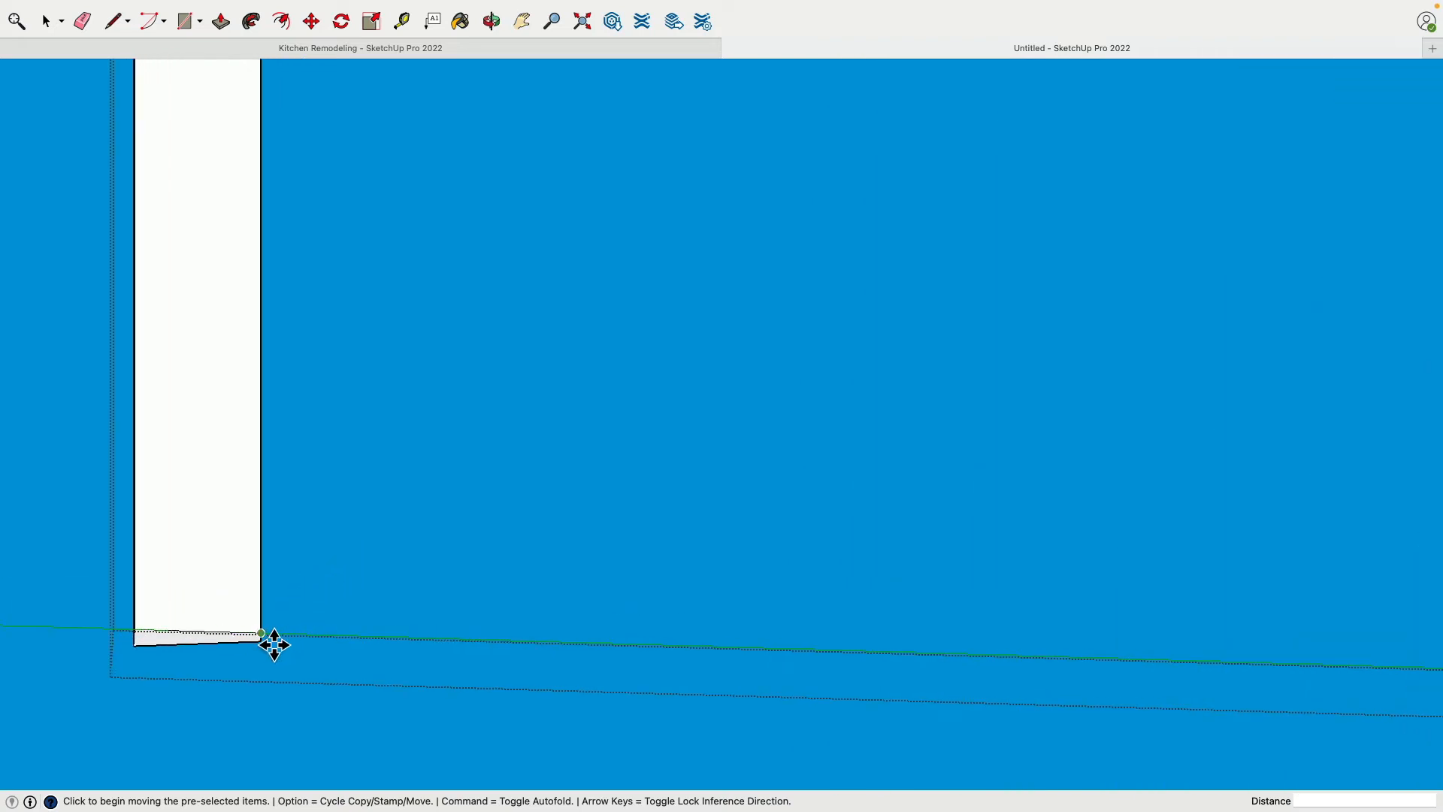
click(274, 644)
scroll(290, 628, down, 5)
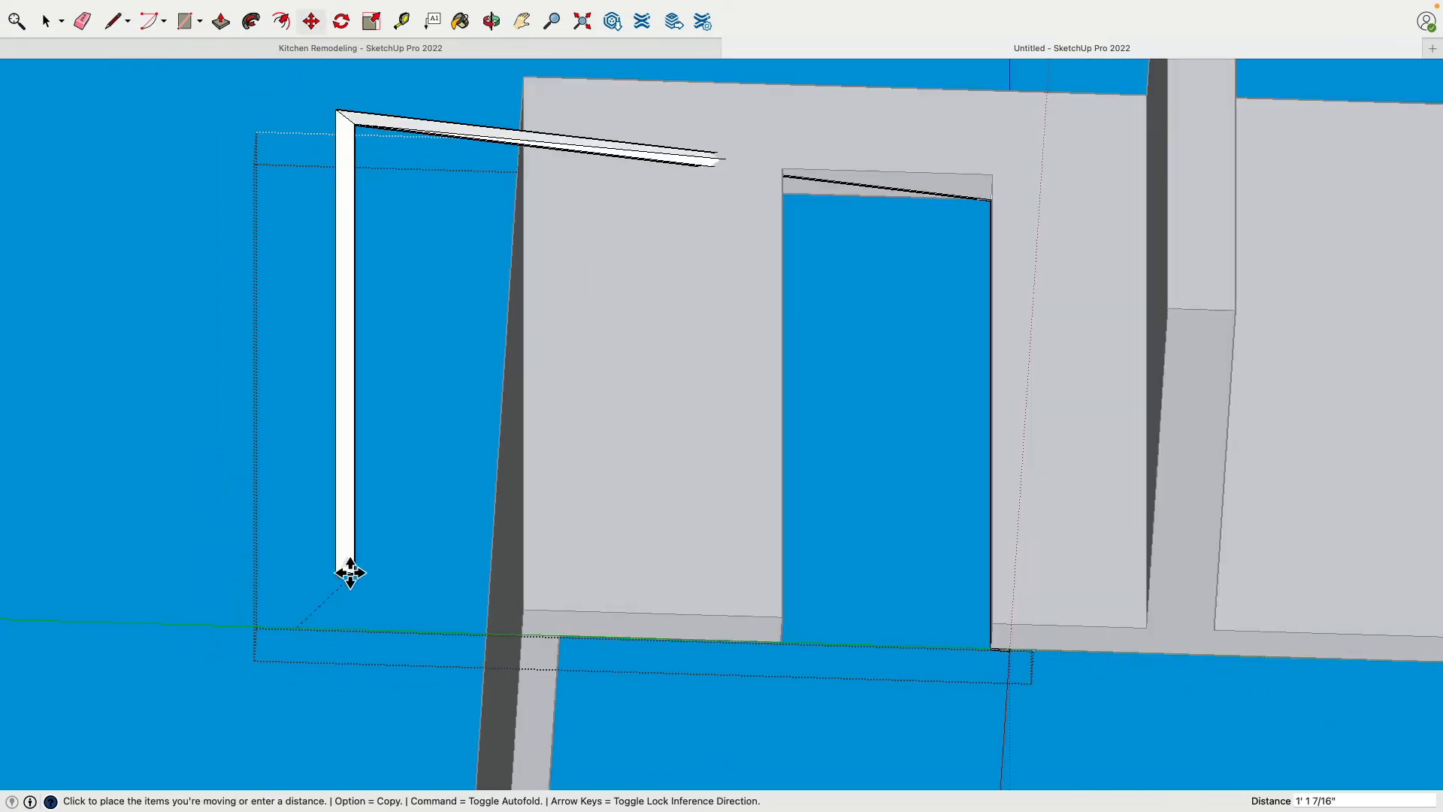
scroll(466, 623, up, 10)
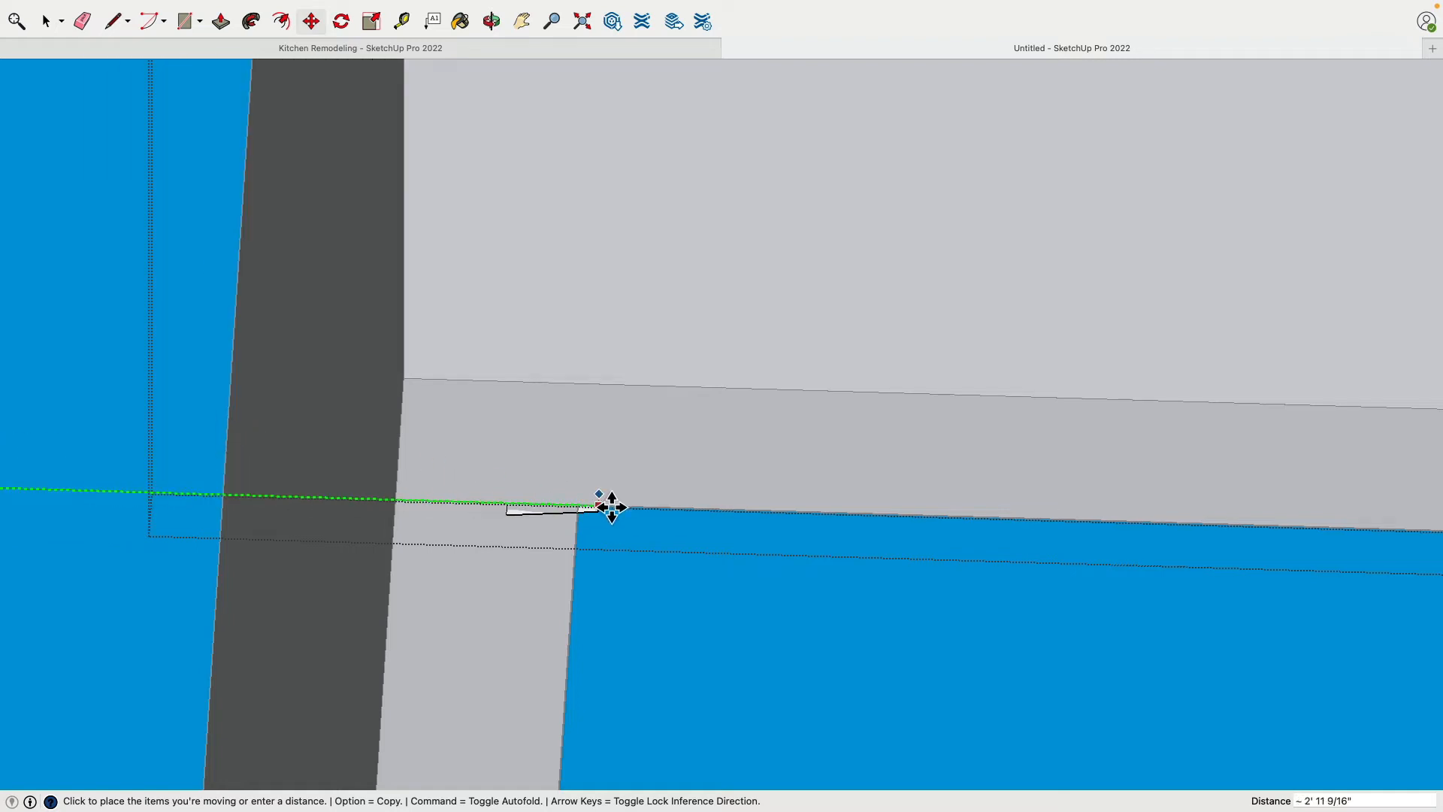
scroll(848, 528, down, 3)
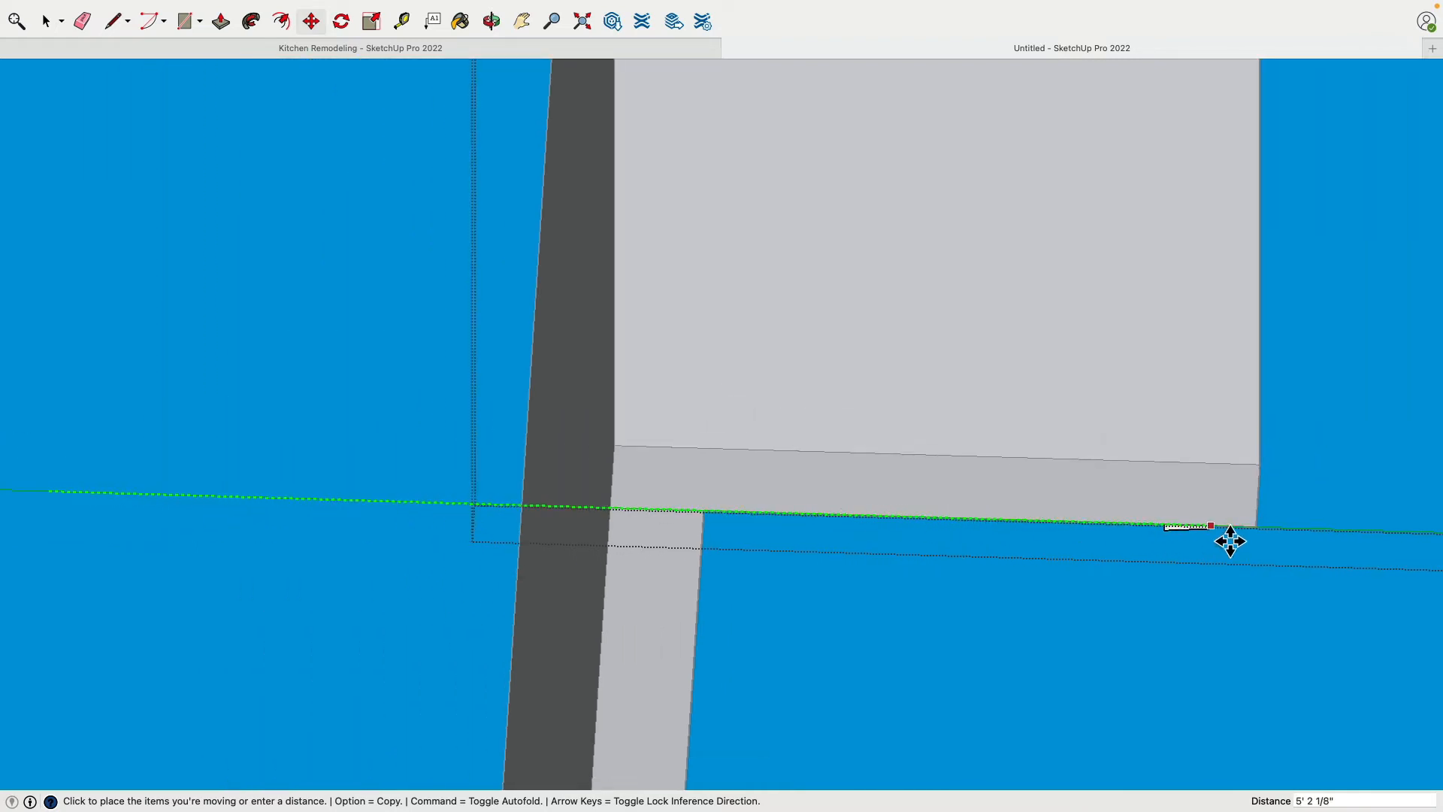
click(1266, 539)
shift+middle_drag(1314, 484, 976, 448)
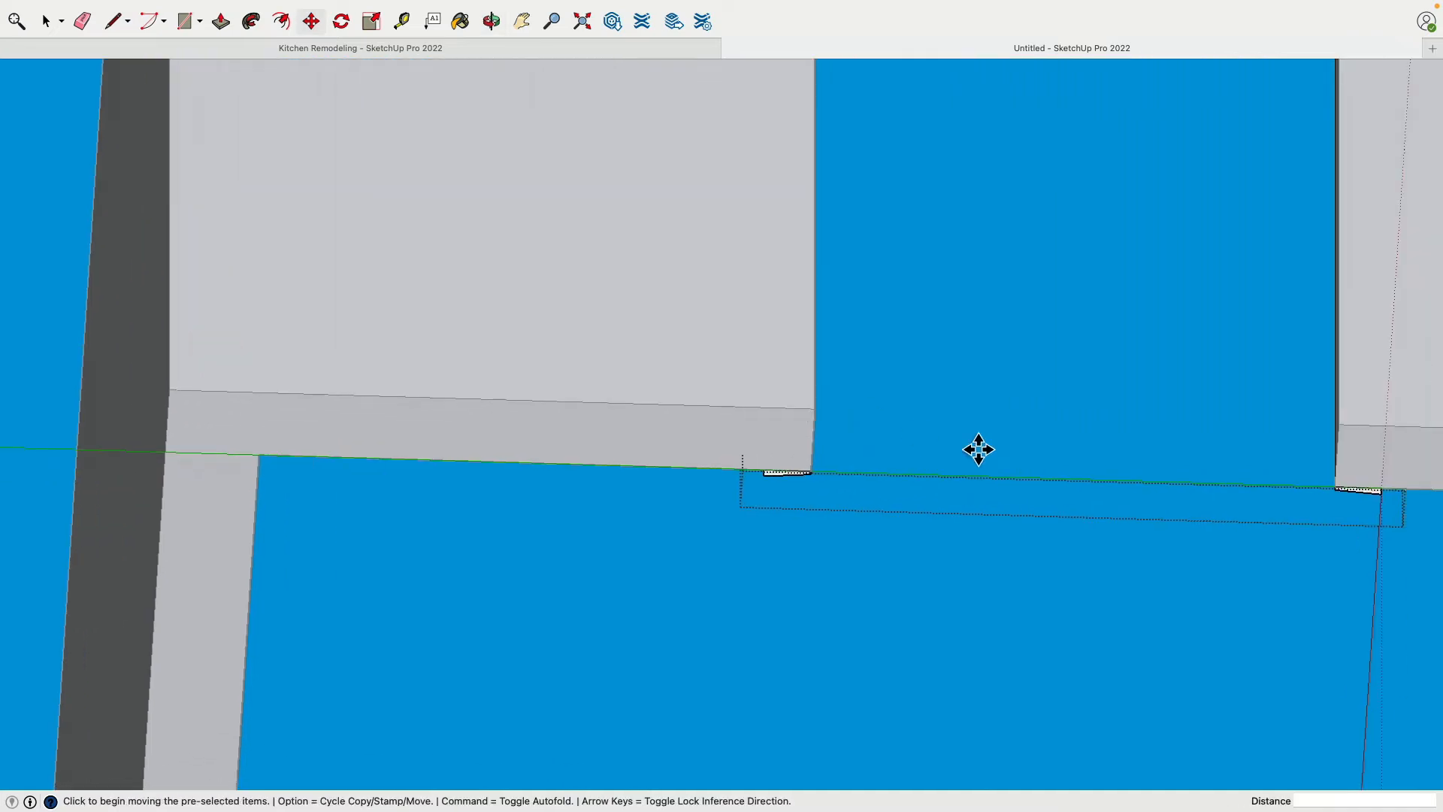
click(43, 21)
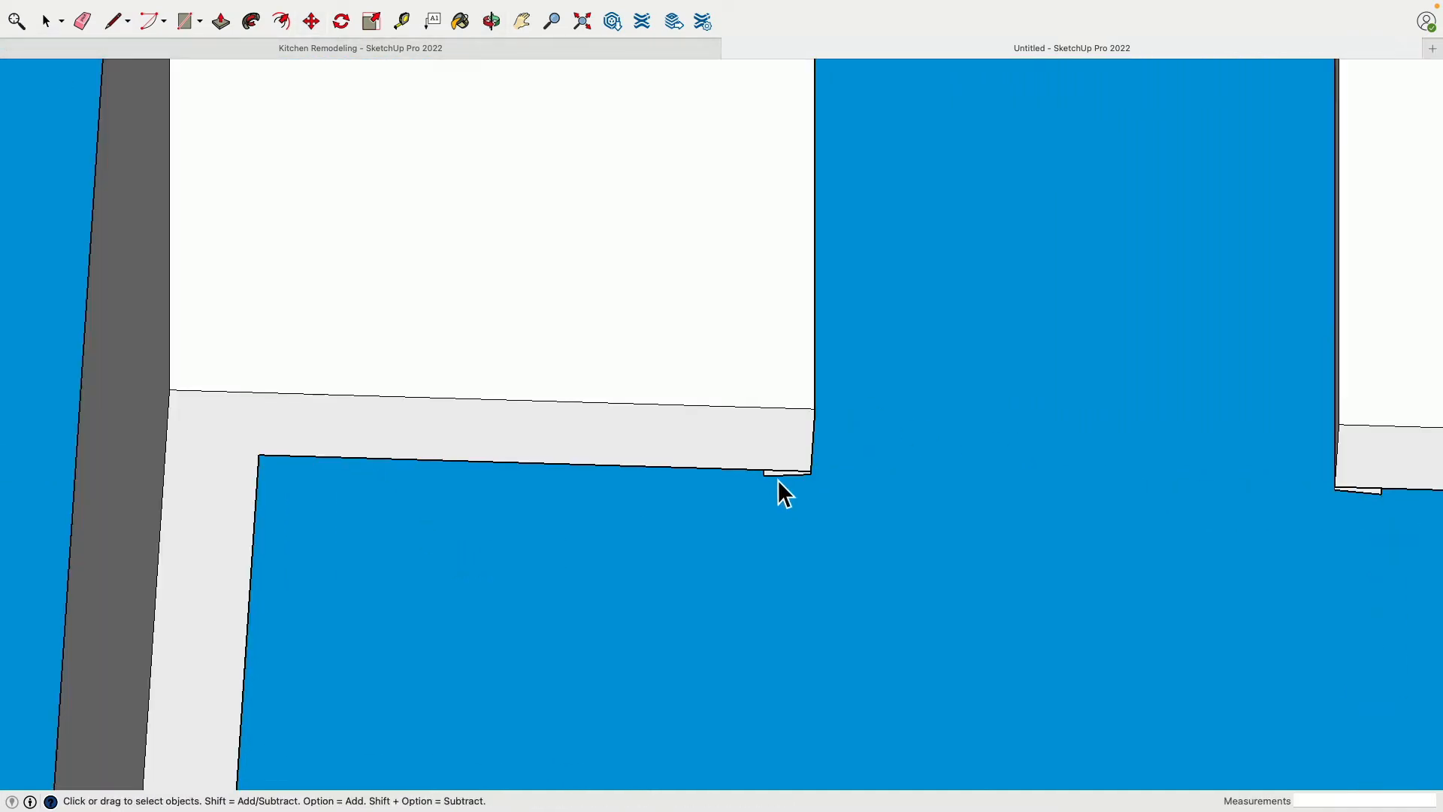
middle_drag(777, 492, 405, 500)
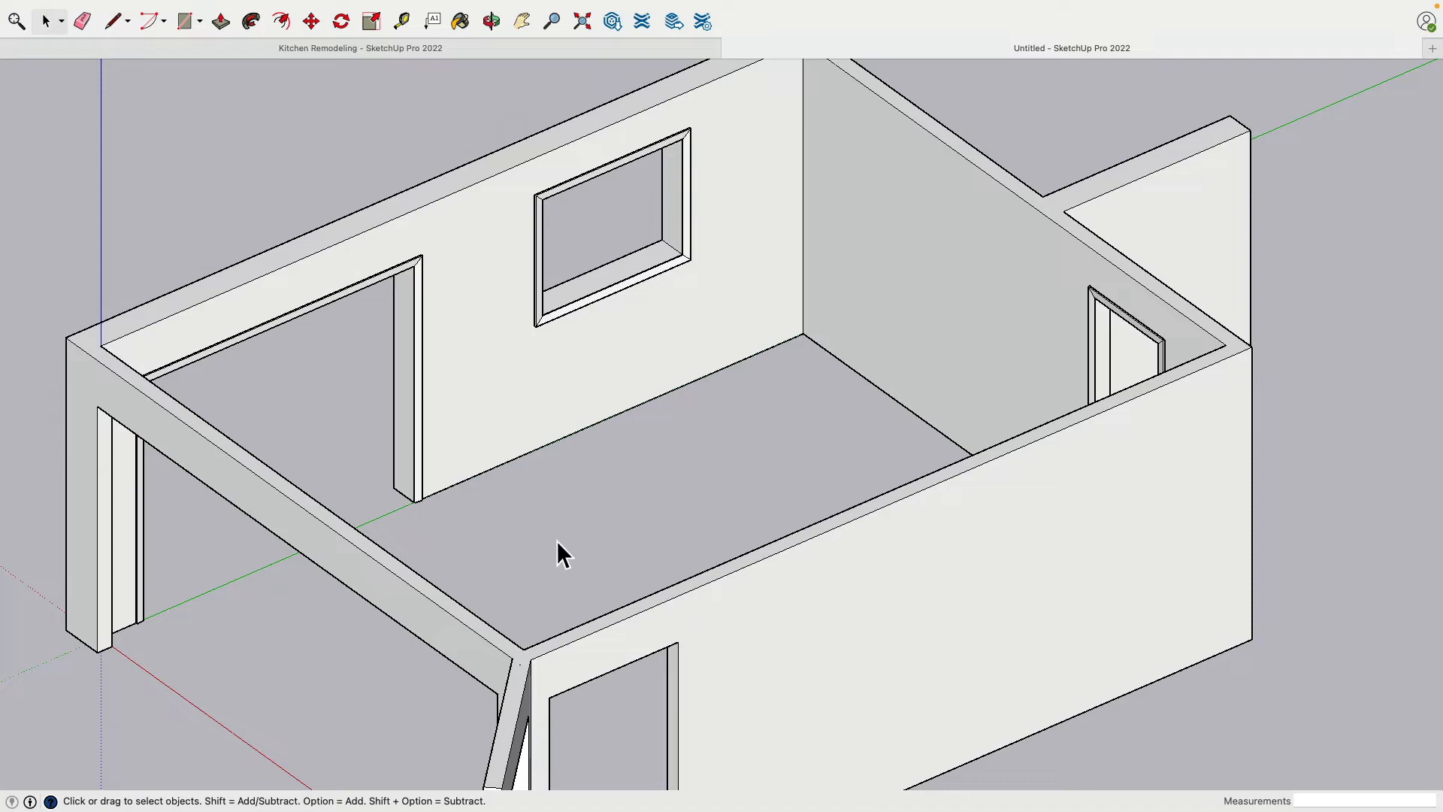
middle_drag(556, 540, 612, 526)
scroll(644, 409, down, 5)
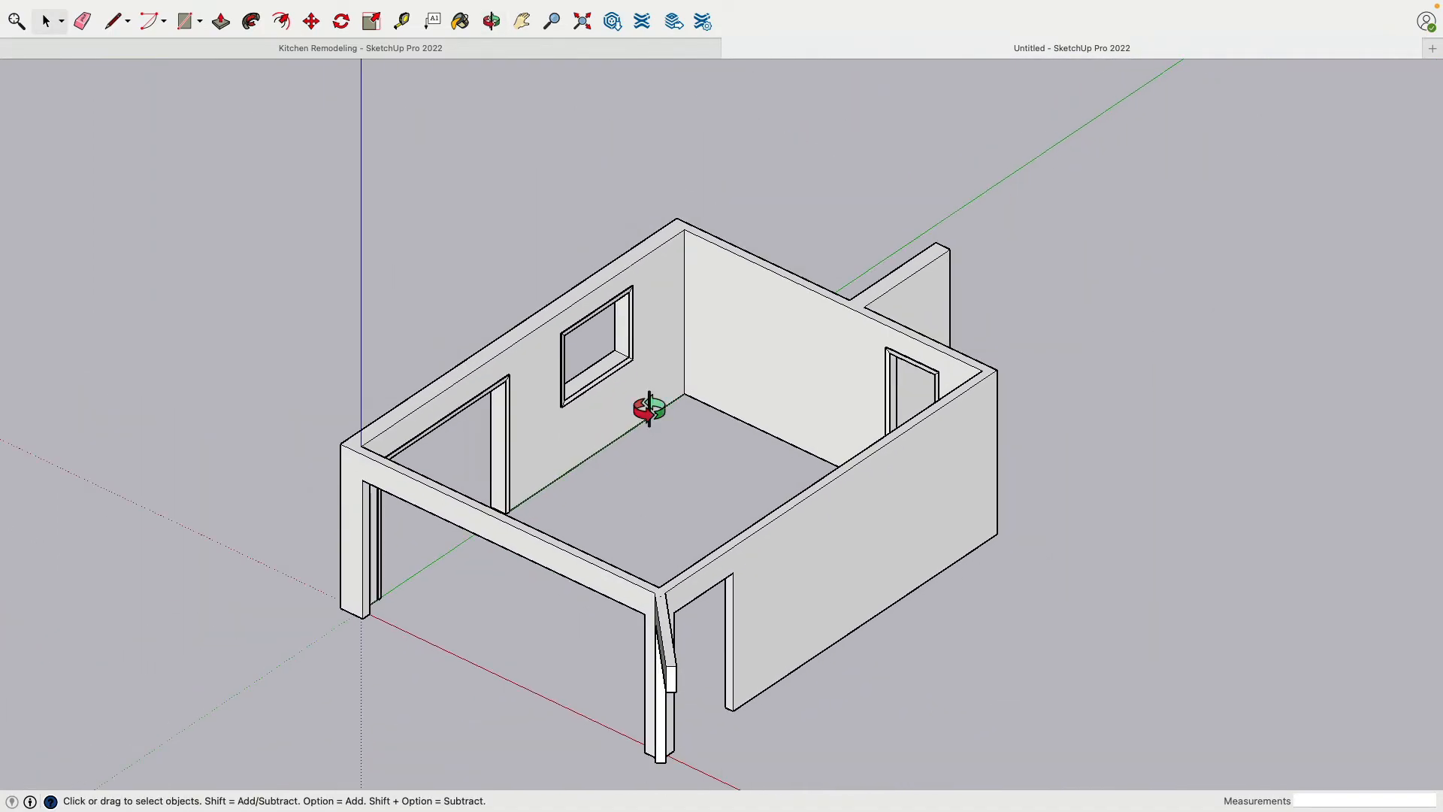
middle_drag(644, 409, 1150, 434)
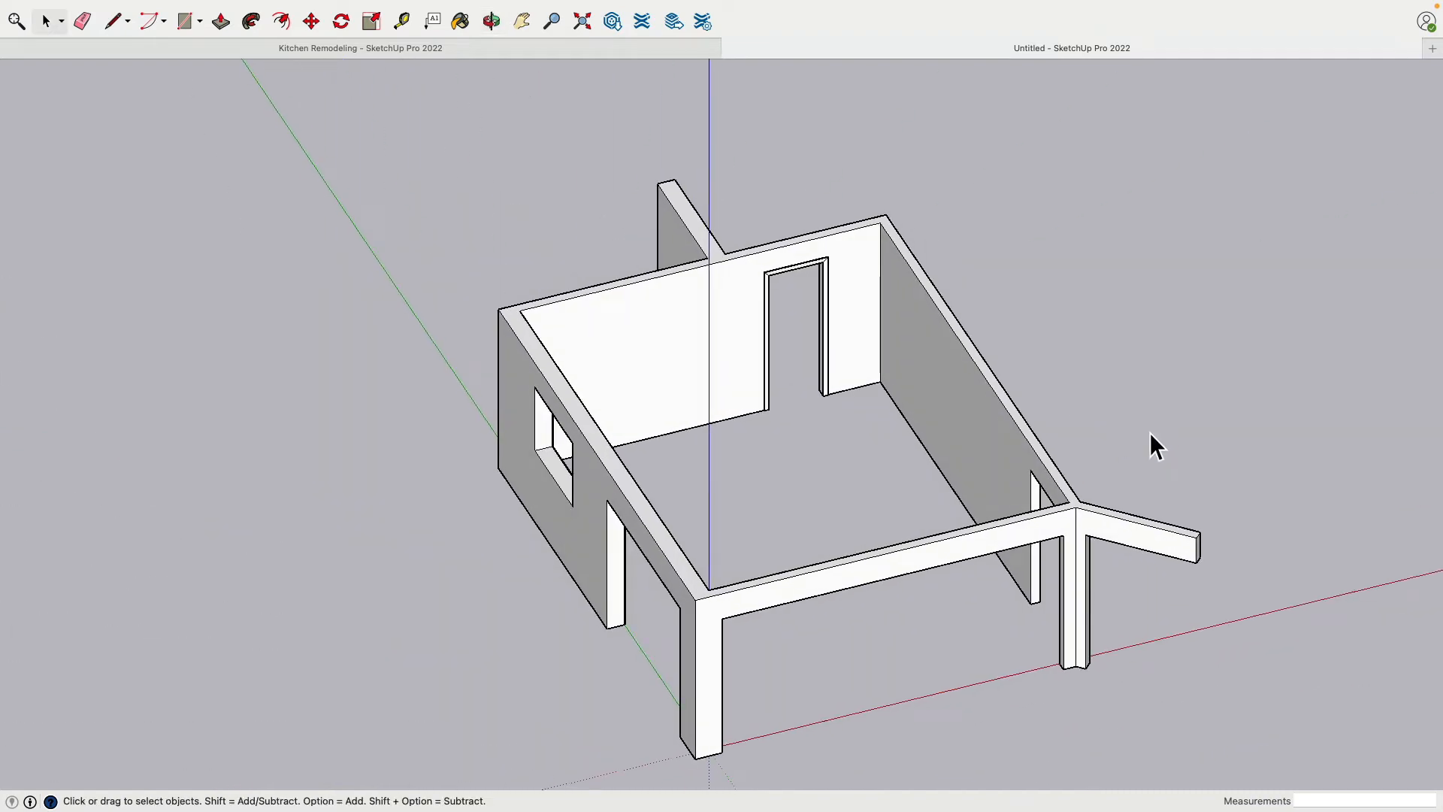
middle_drag(493, 425, 567, 466)
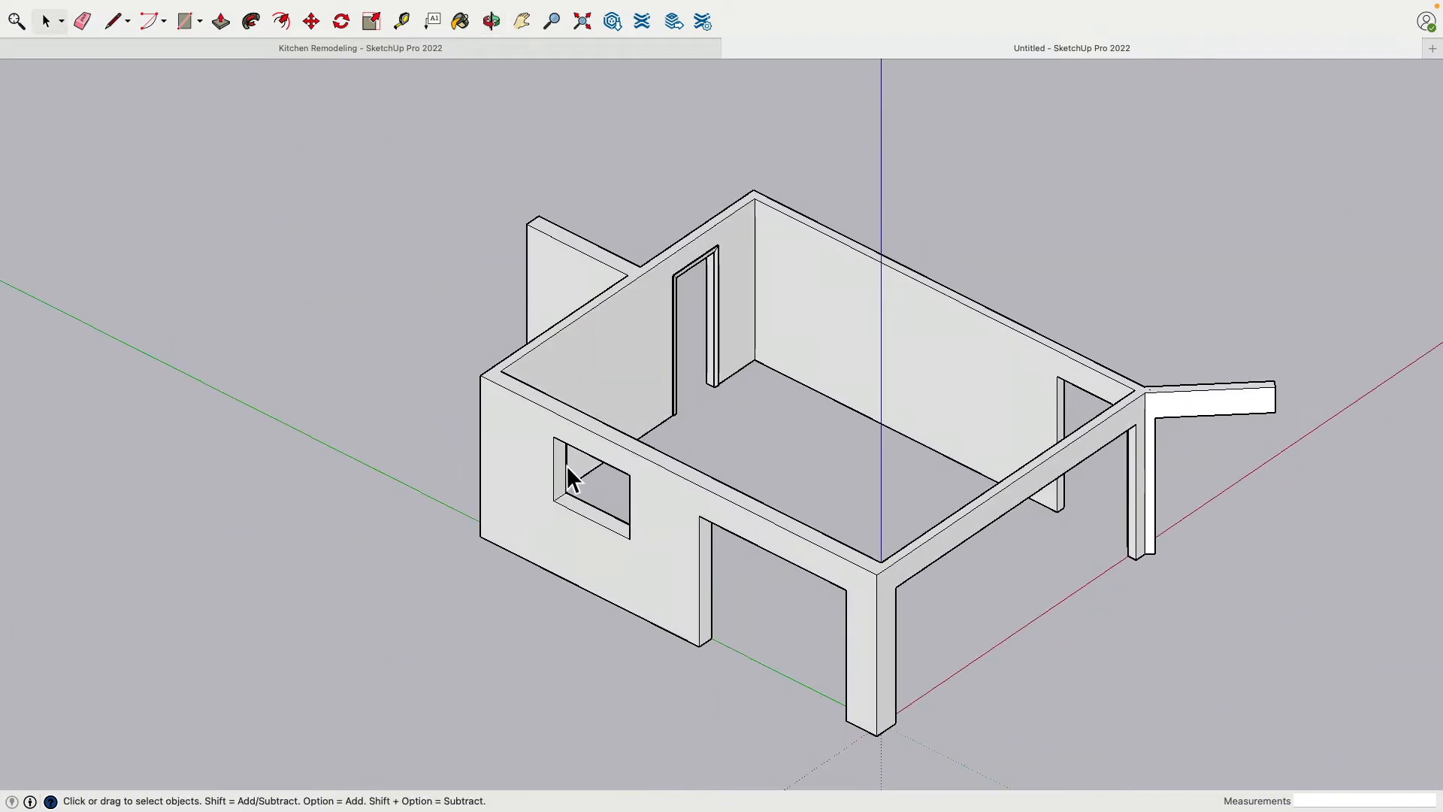
Place a guide across the window sill at its midpoint, 2' from the side jamb
scroll(523, 499, up, 5)
shift+middle_drag(660, 482, 484, 421)
shift+middle_drag(683, 504, 407, 251)
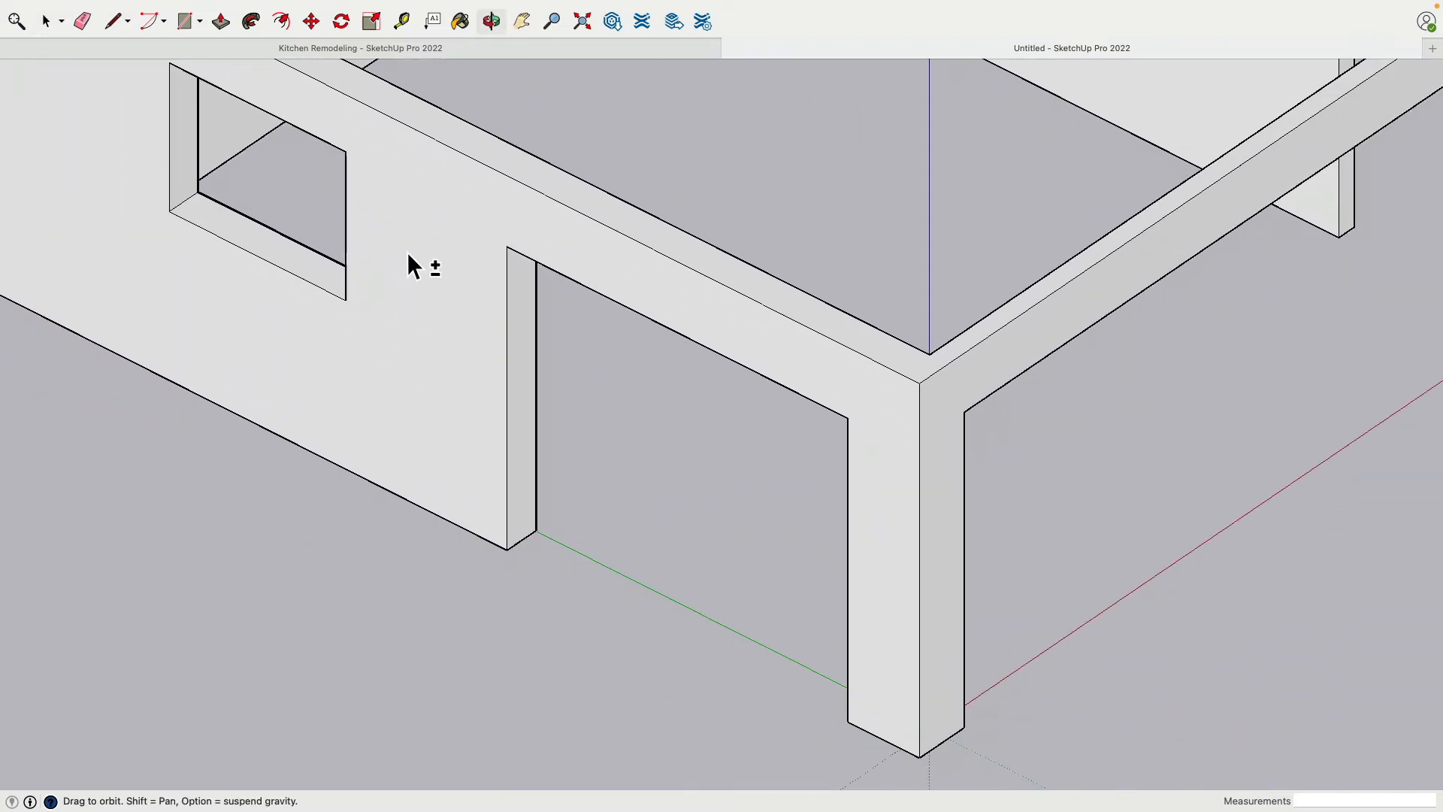
shift+middle_drag(240, 183, 395, 302)
scroll(191, 67, up, 3)
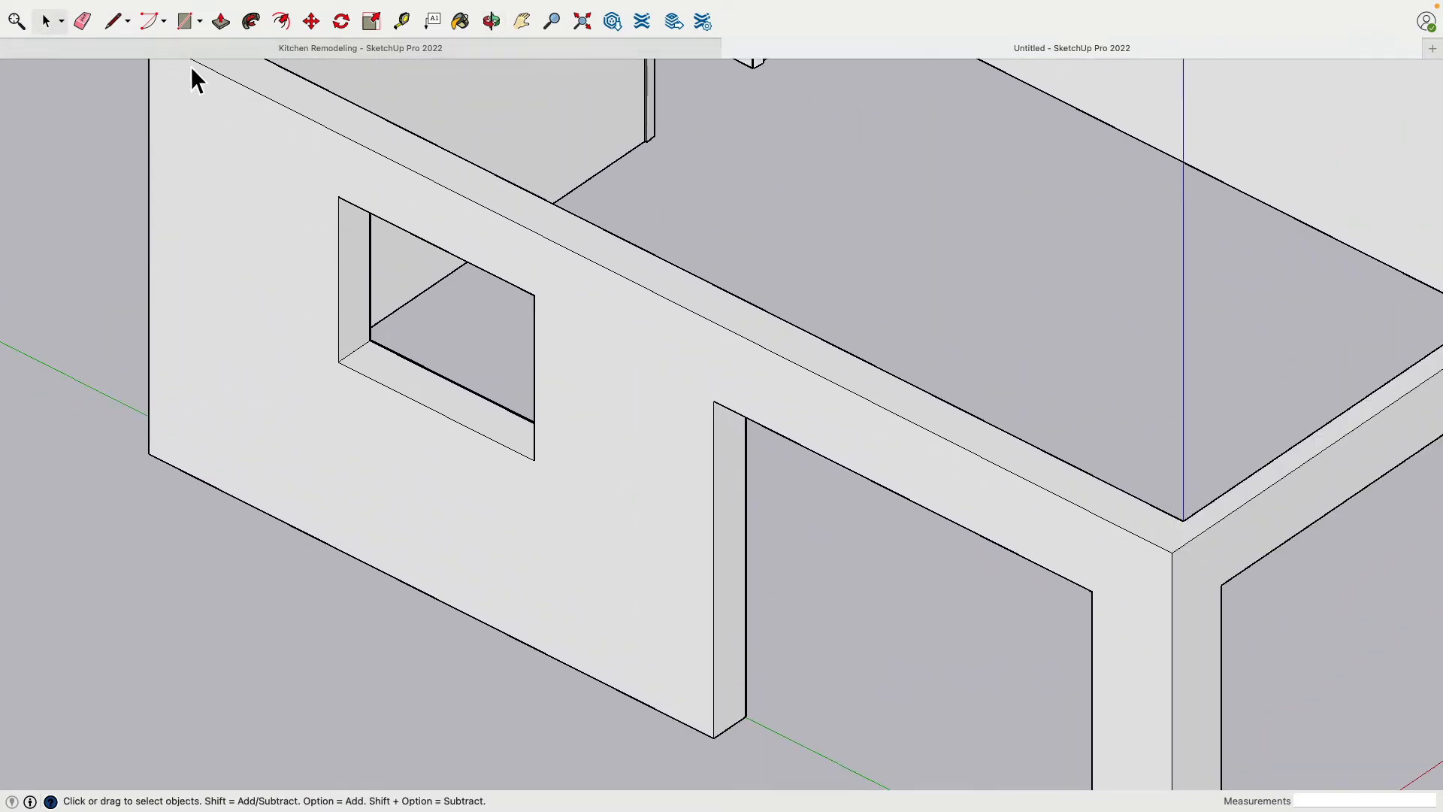
click(183, 29)
scroll(430, 336, up, 1)
middle_drag(487, 472, 663, 480)
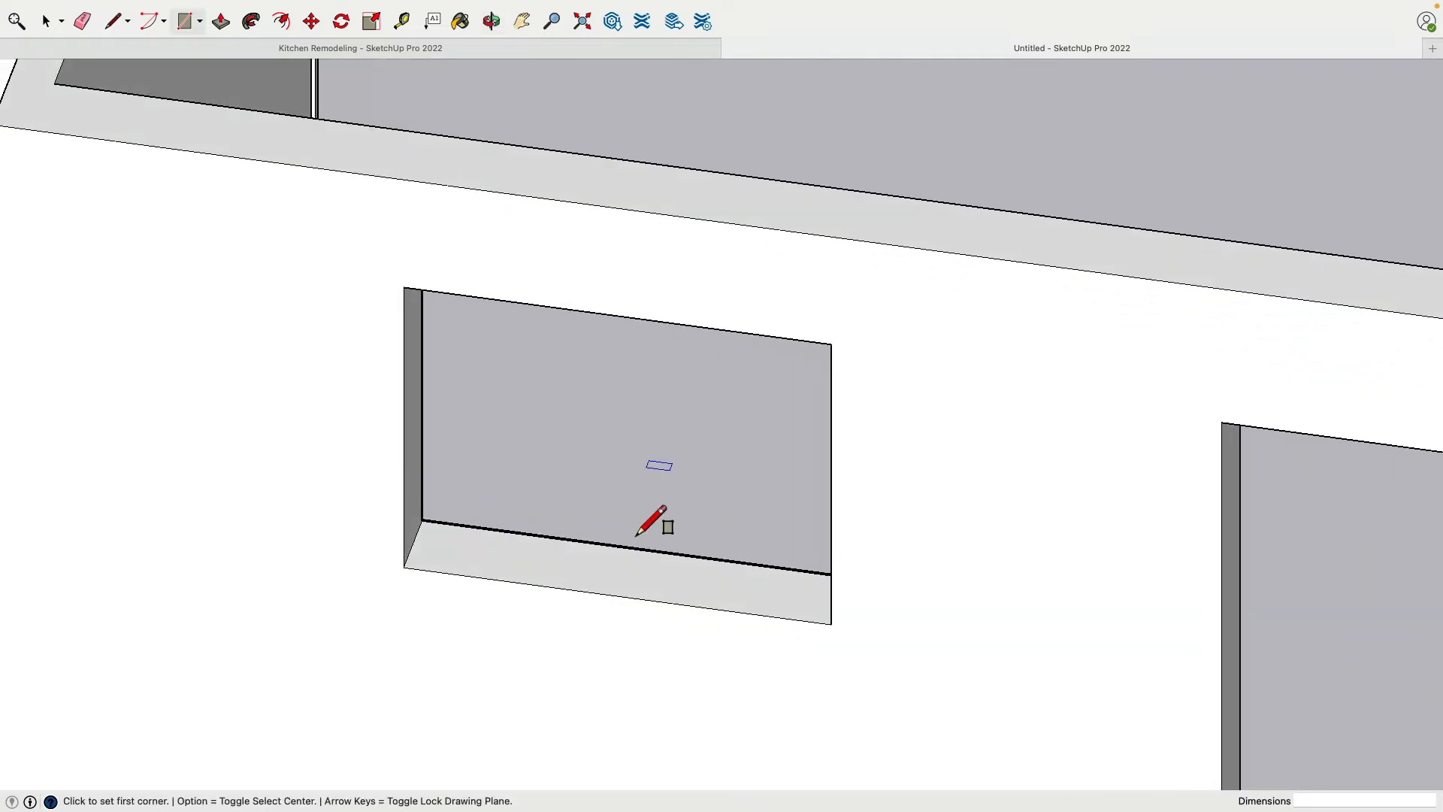
scroll(622, 571, up, 5)
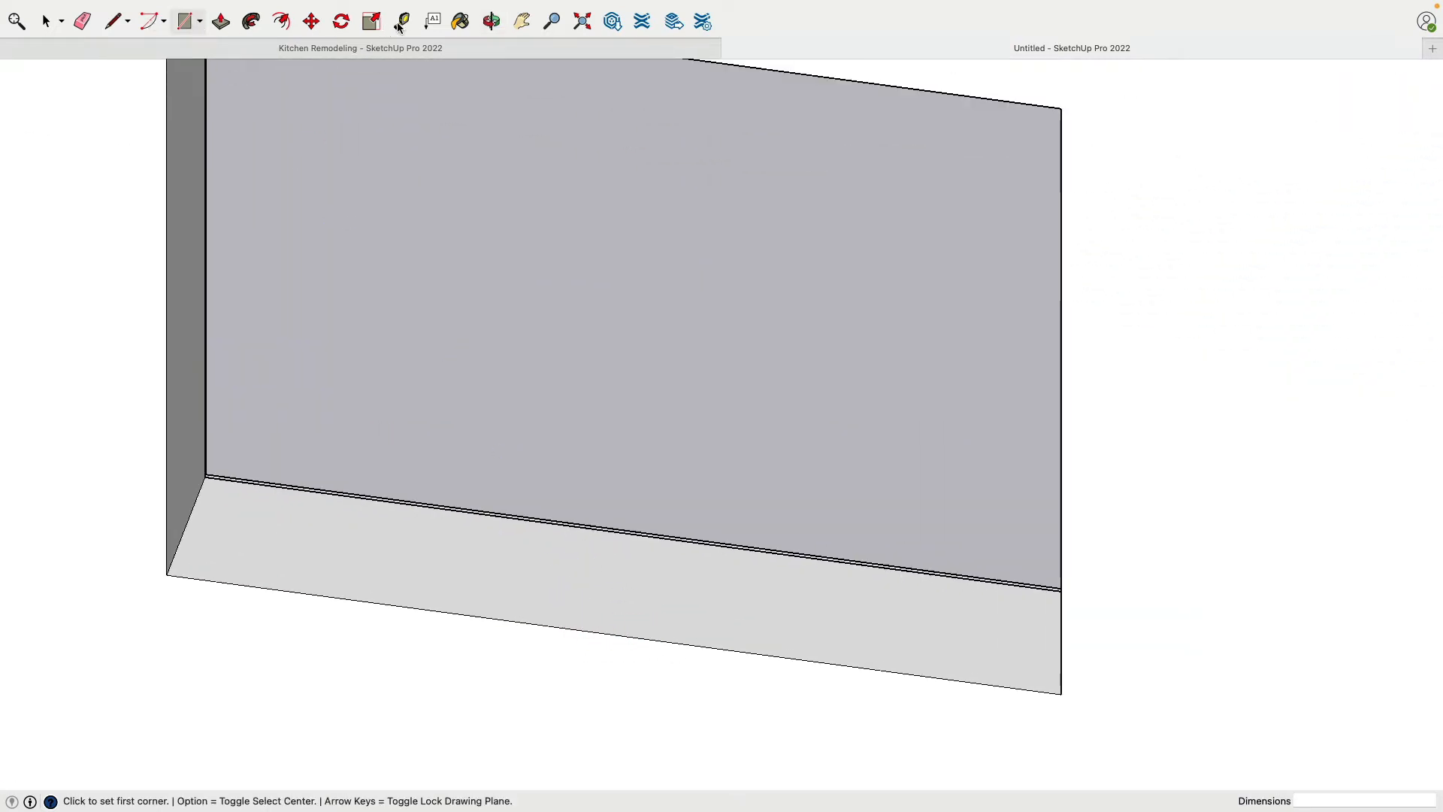
click(401, 21)
click(186, 526)
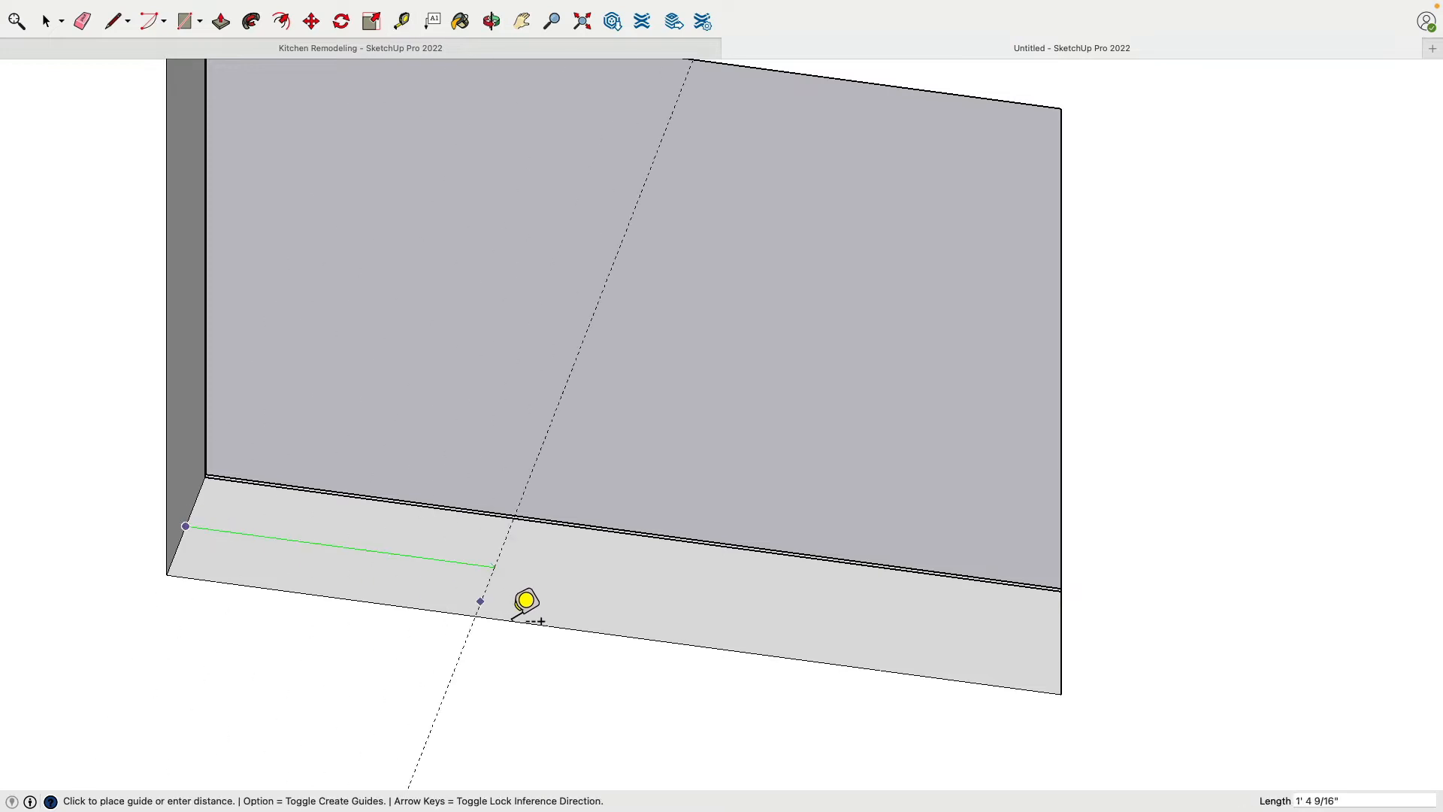
click(629, 629)
Add two parallel guides on the sill, 1" to either side of the midpoint guide
click(635, 611)
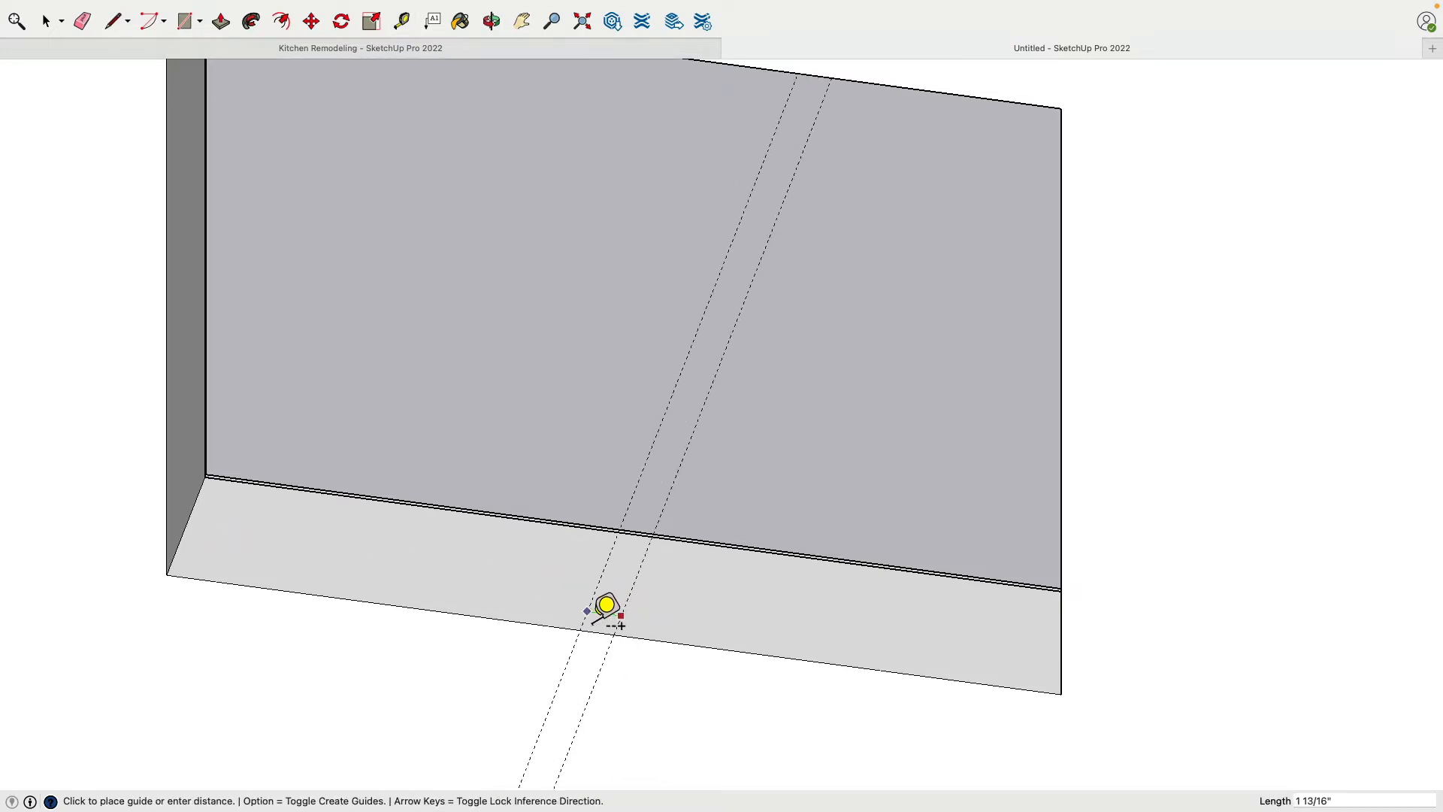
key(Return)
scroll(614, 609, up, 1)
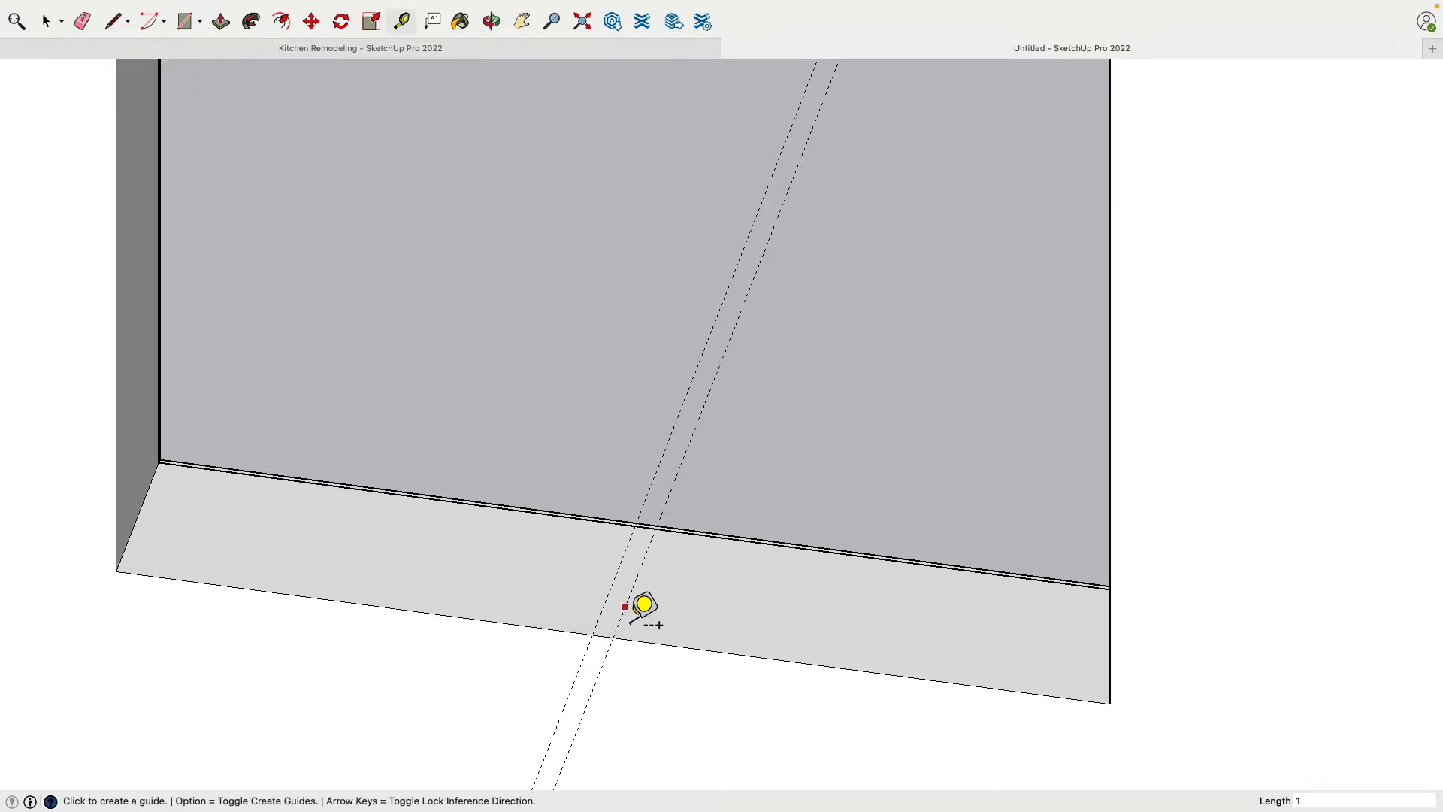
click(624, 607)
text(1)
key(Return)
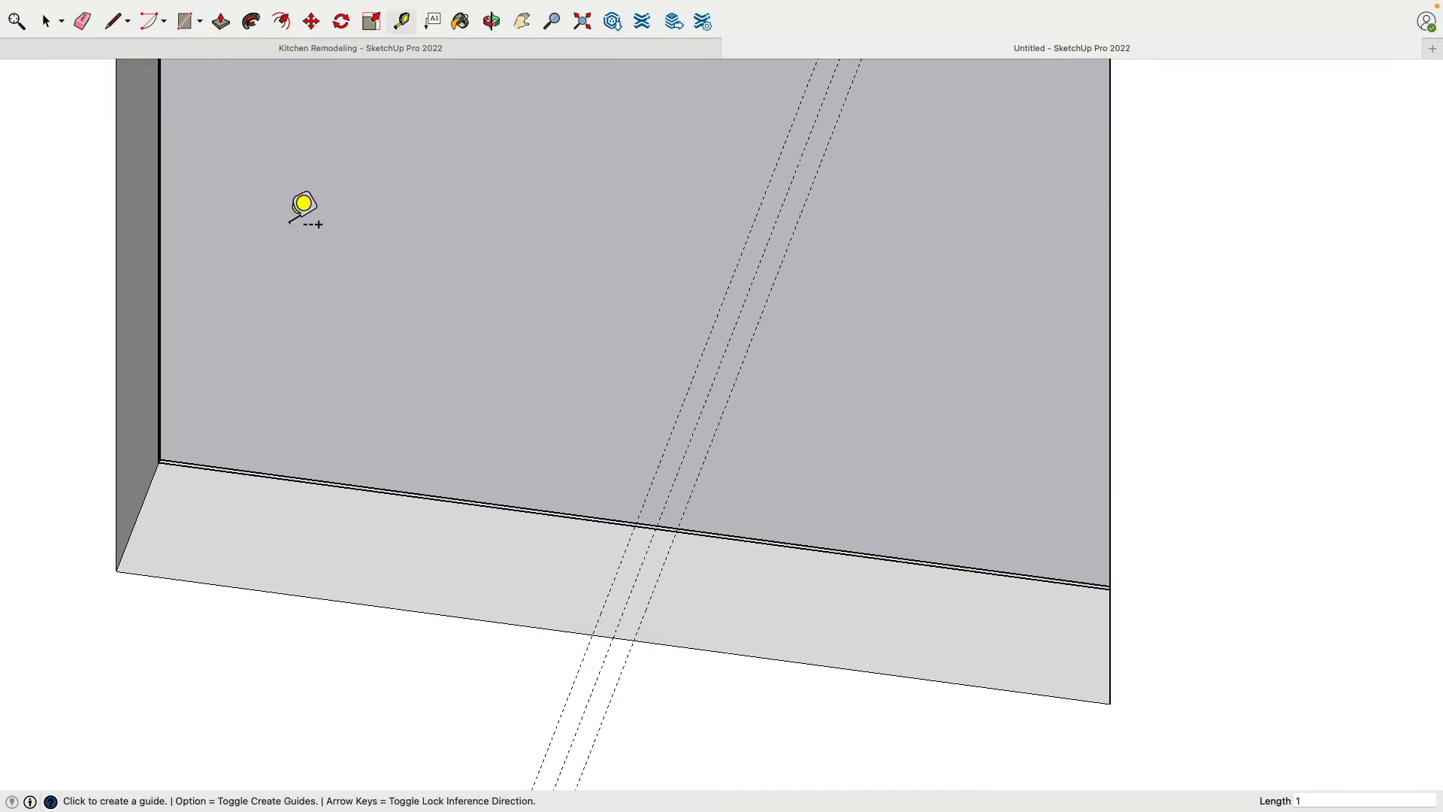
click(611, 633)
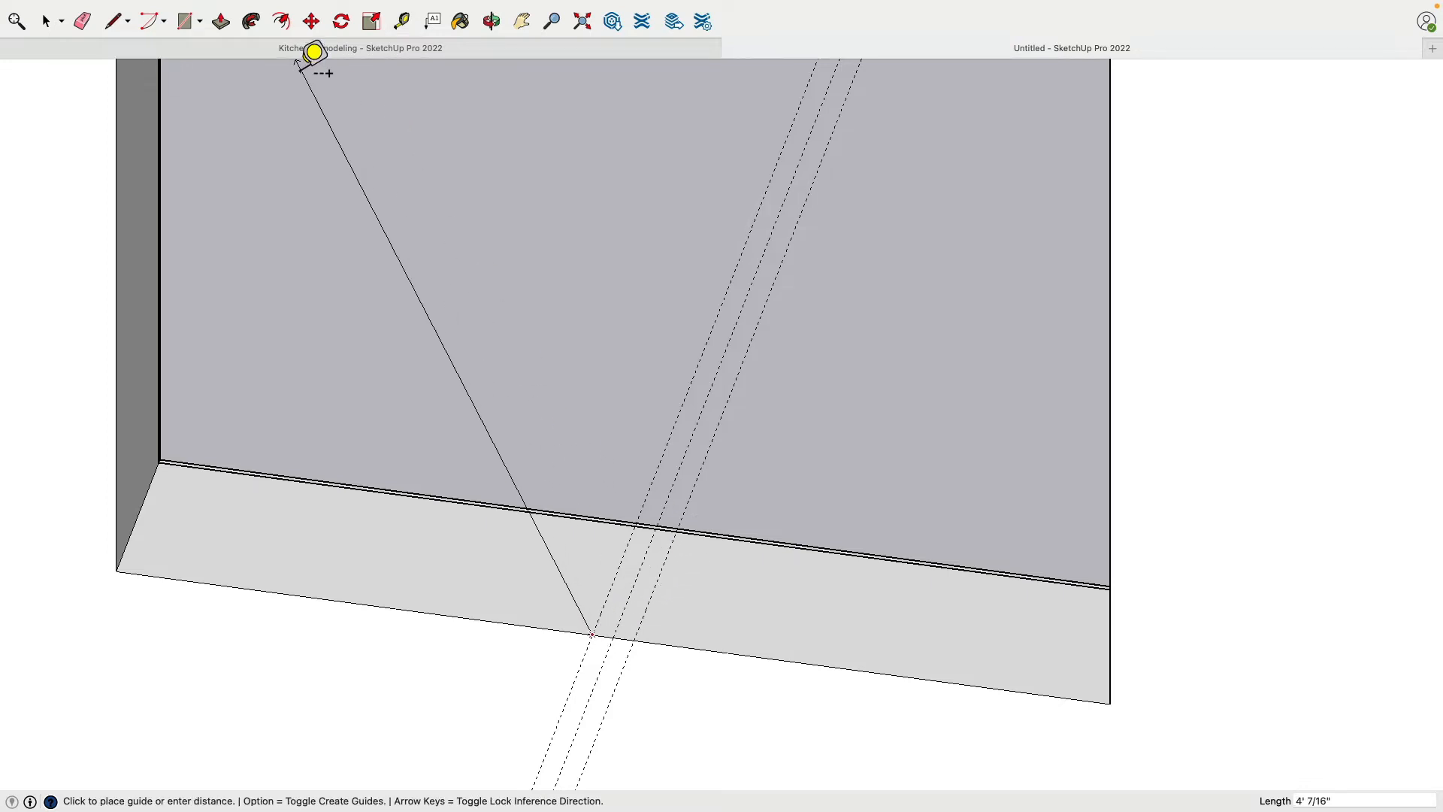
Draw a 2" by 9" rectangle on the sill between the two outer guides, from the outer wall face to the trim
click(186, 25)
scroll(556, 643, up, 3)
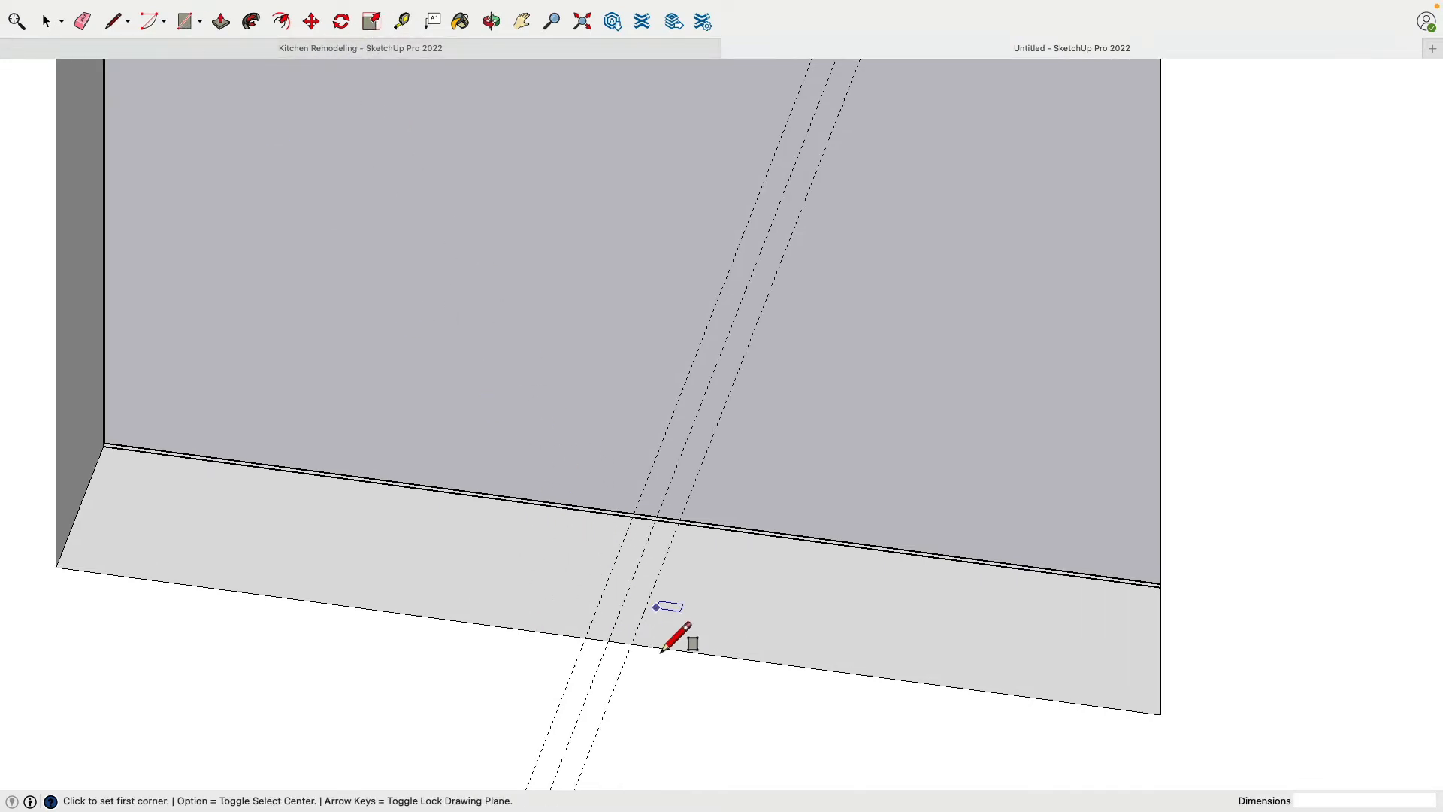
click(590, 644)
scroll(676, 511, up, 3)
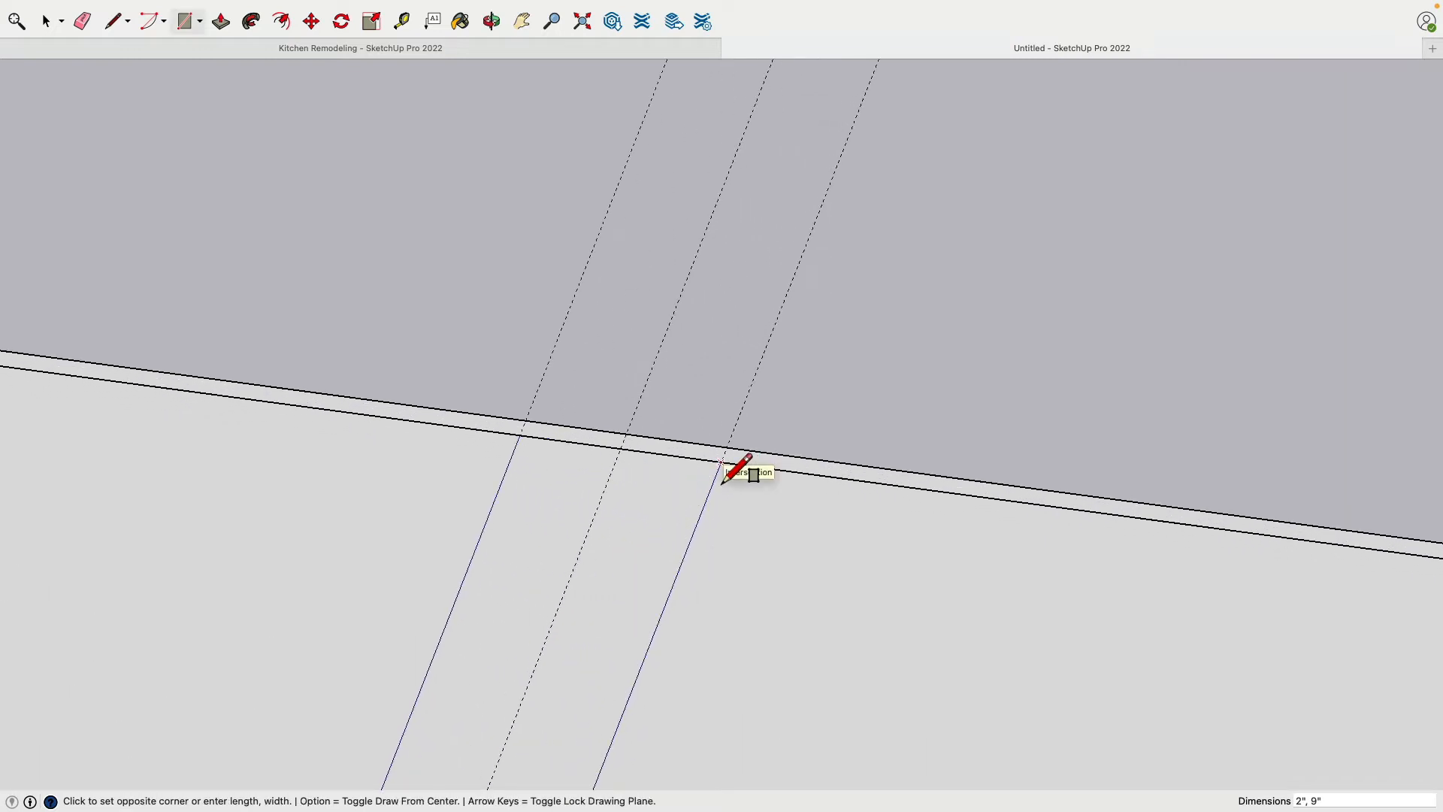
click(721, 482)
scroll(638, 504, down, 2)
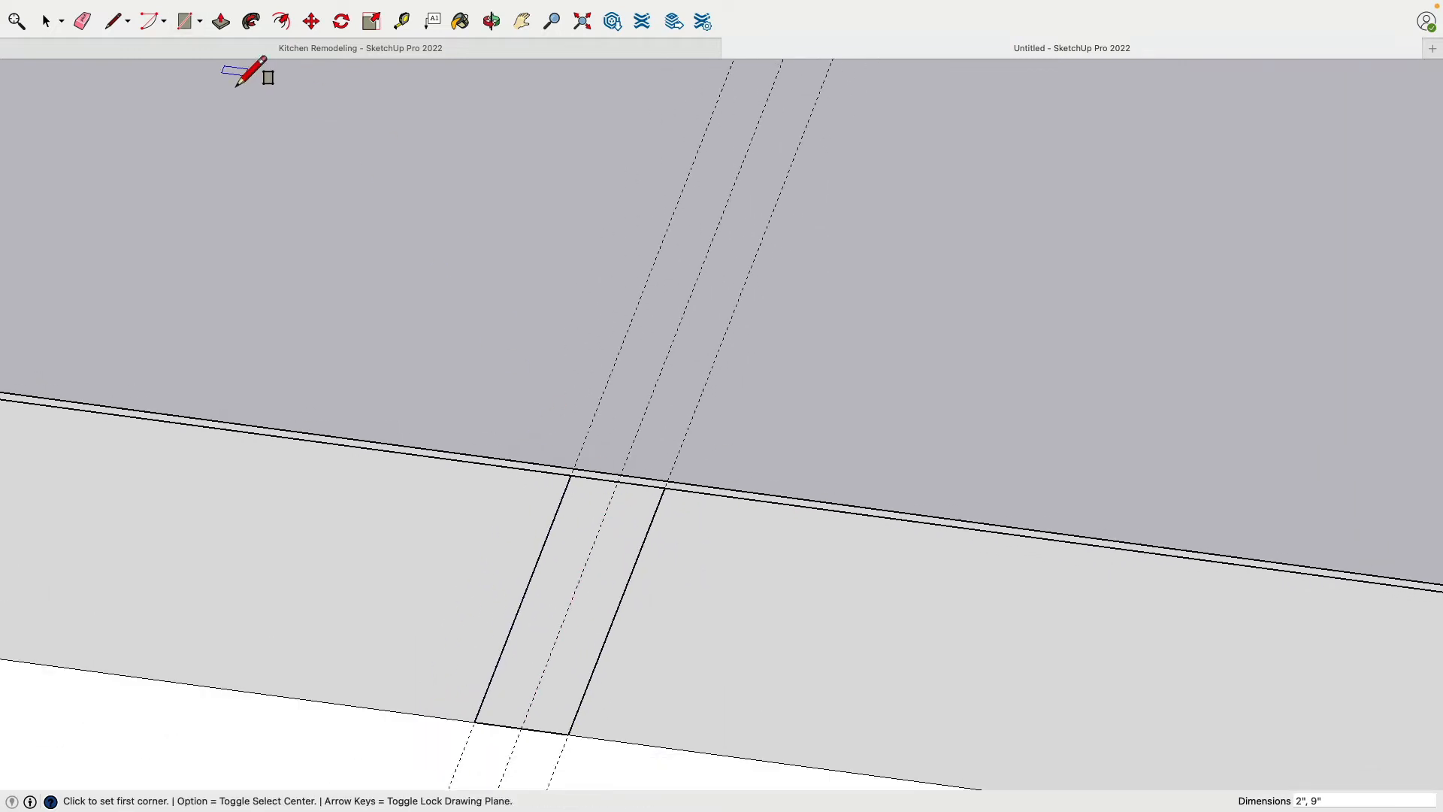
Extrude the sill rectangle upward 3' 1 3/4" to the window head to form the center mullion
click(226, 21)
scroll(548, 593, down, 2)
click(548, 599)
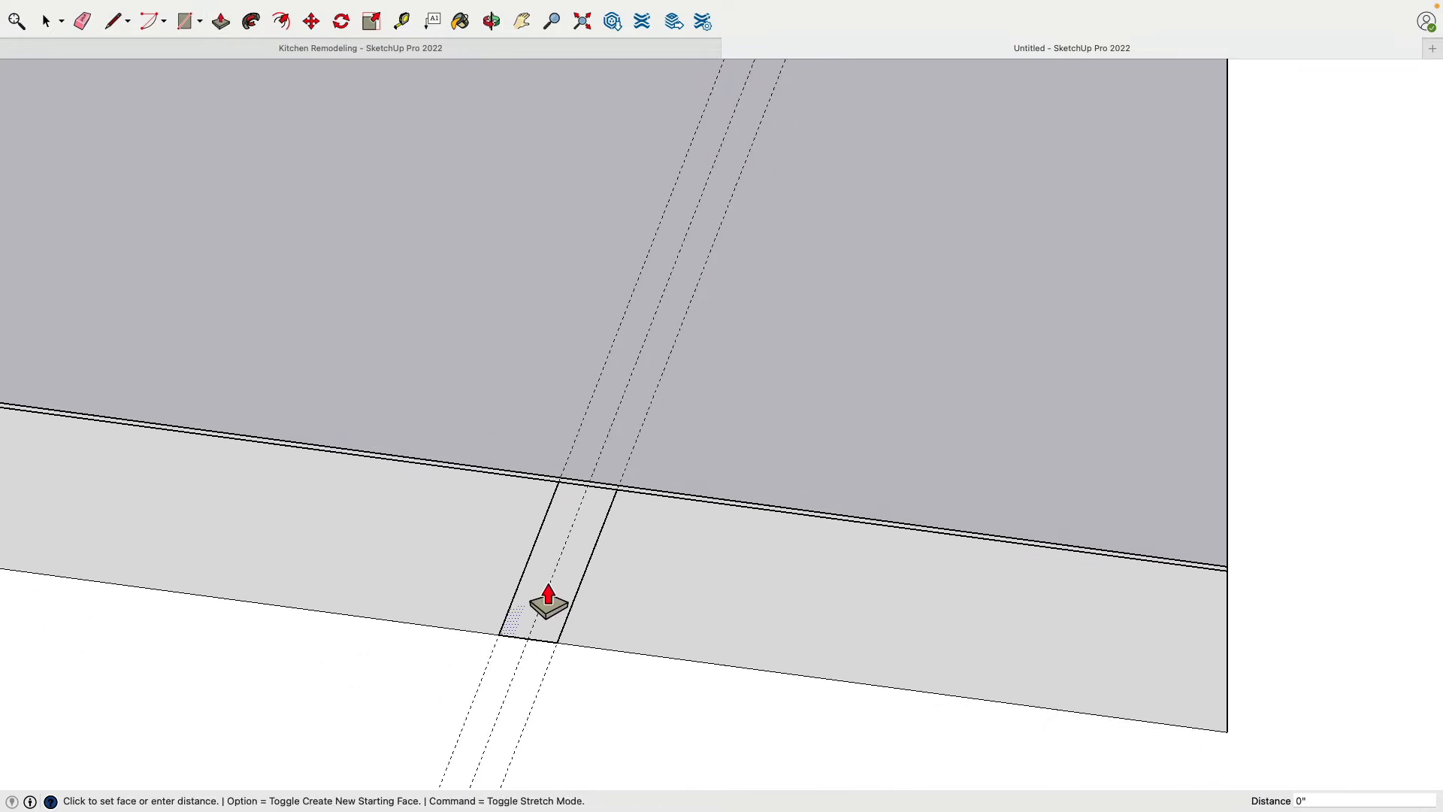
scroll(547, 595, down, 2)
click(784, 333)
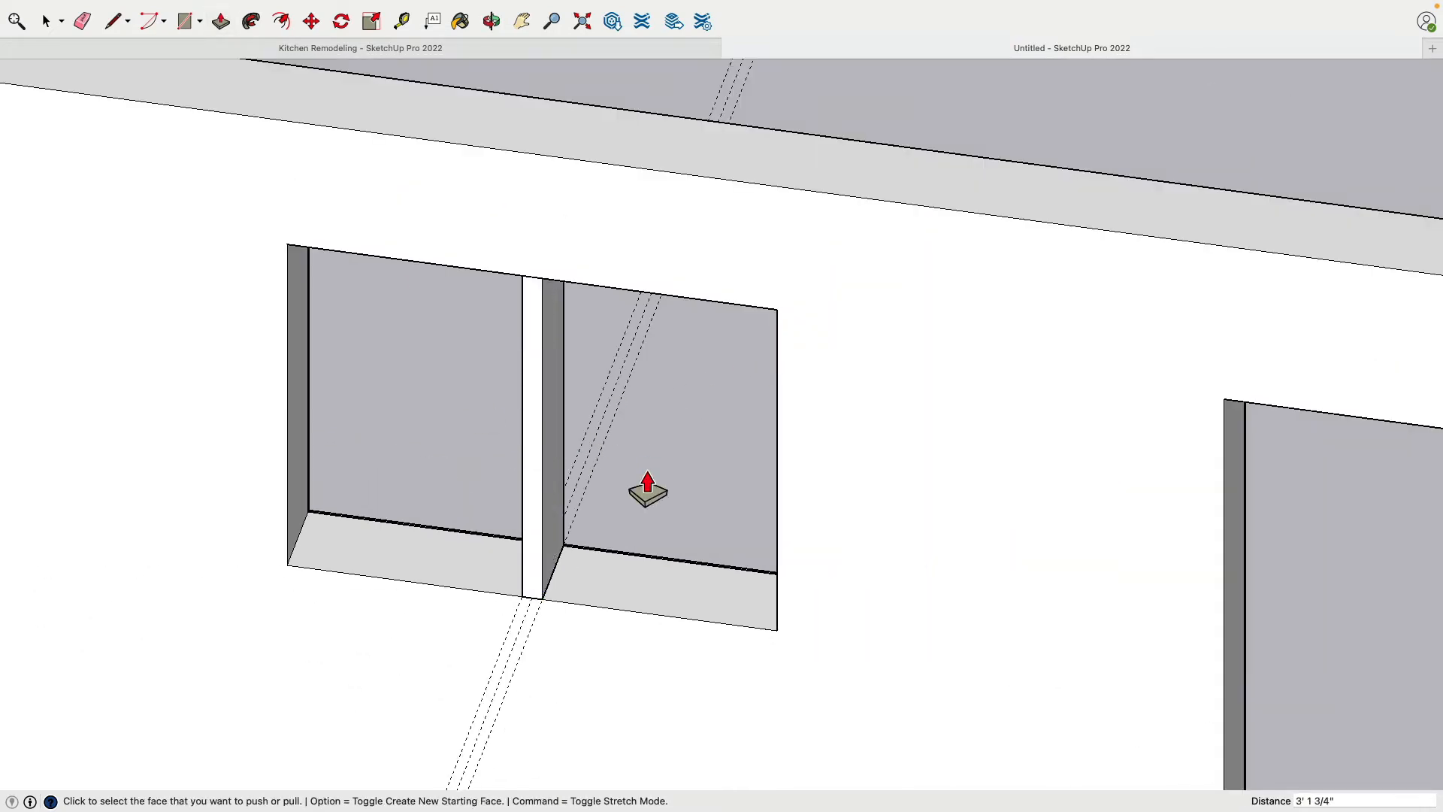
Group the center mullion and delete the three sill guides
click(45, 21)
triple_click(535, 349)
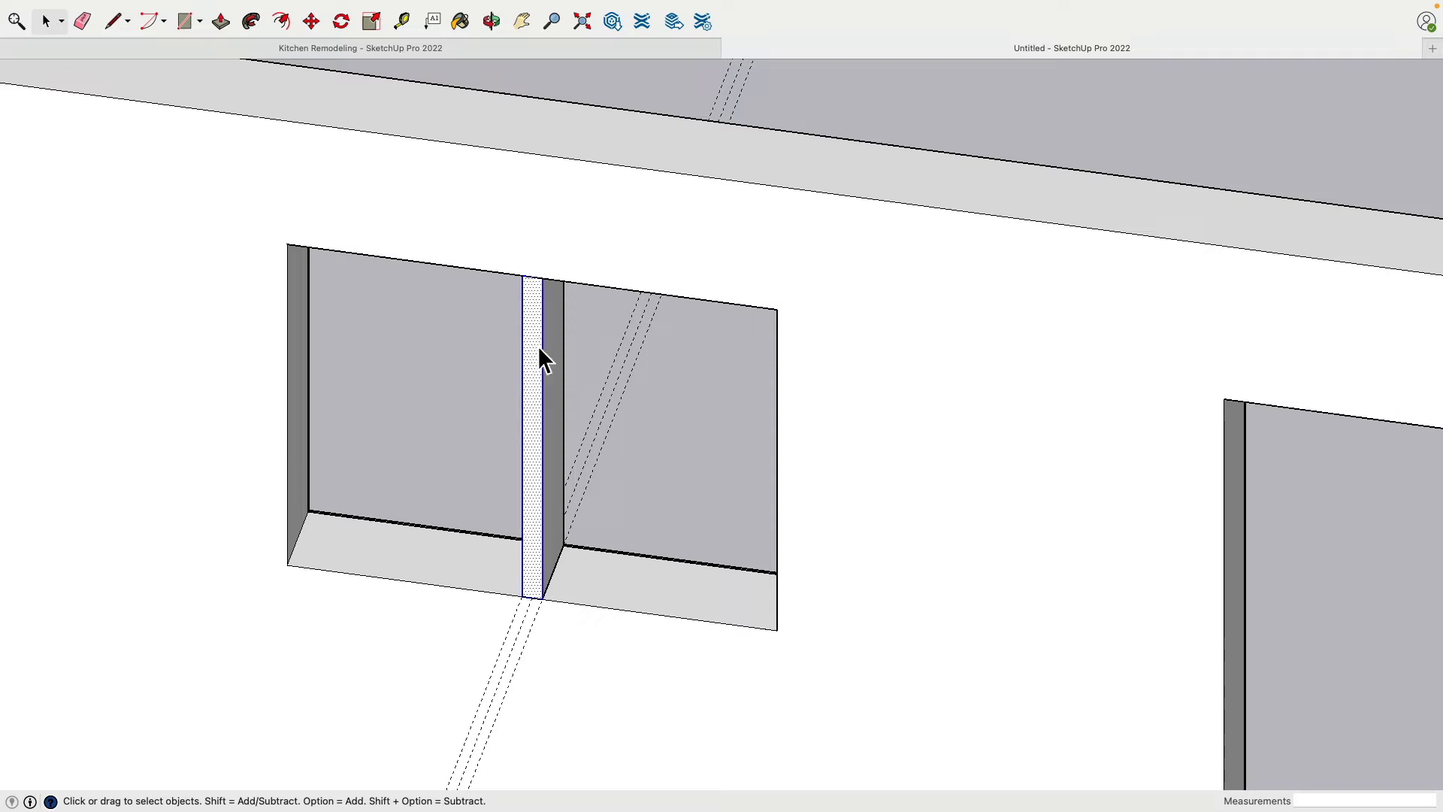
right_click(534, 342)
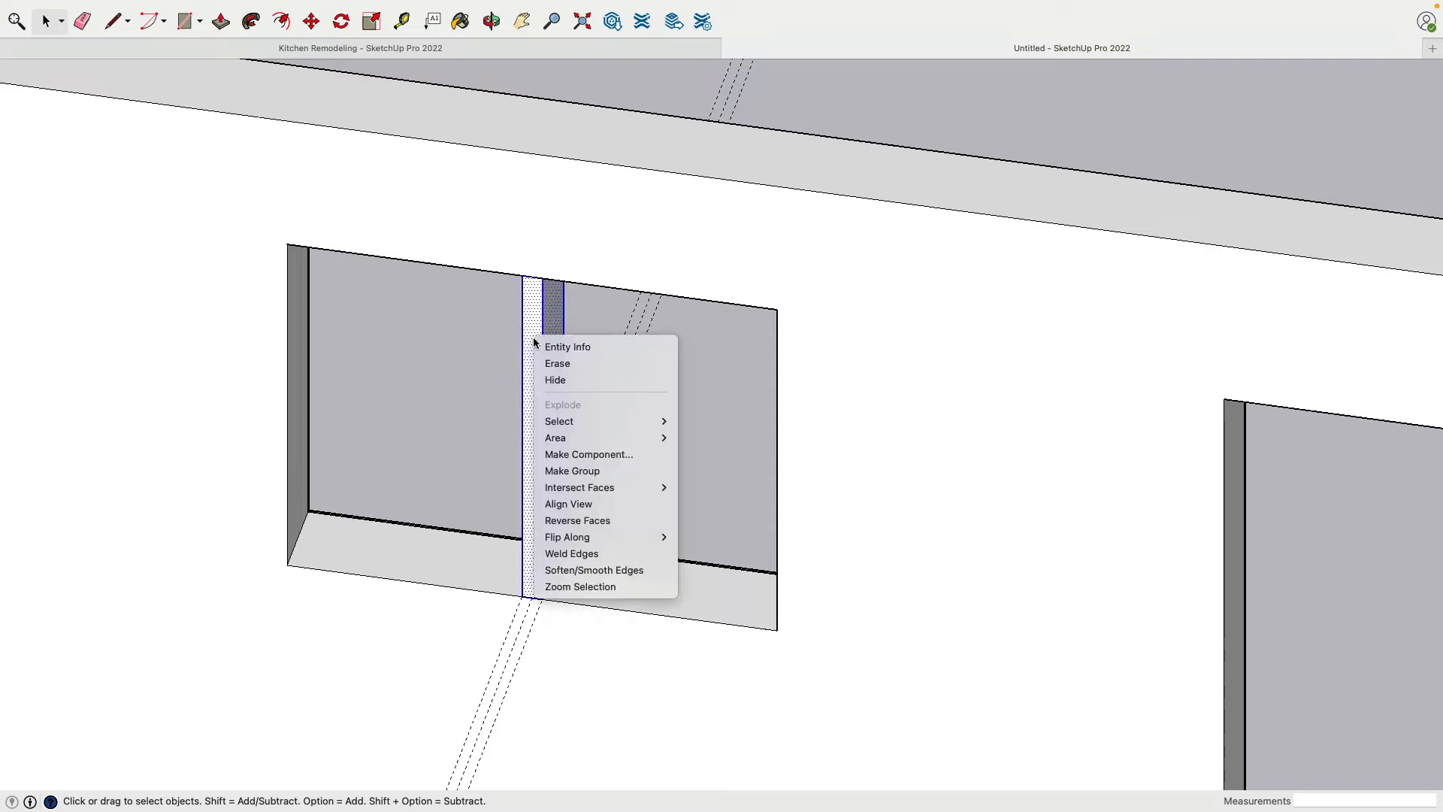
click(615, 471)
drag(647, 409, 596, 366)
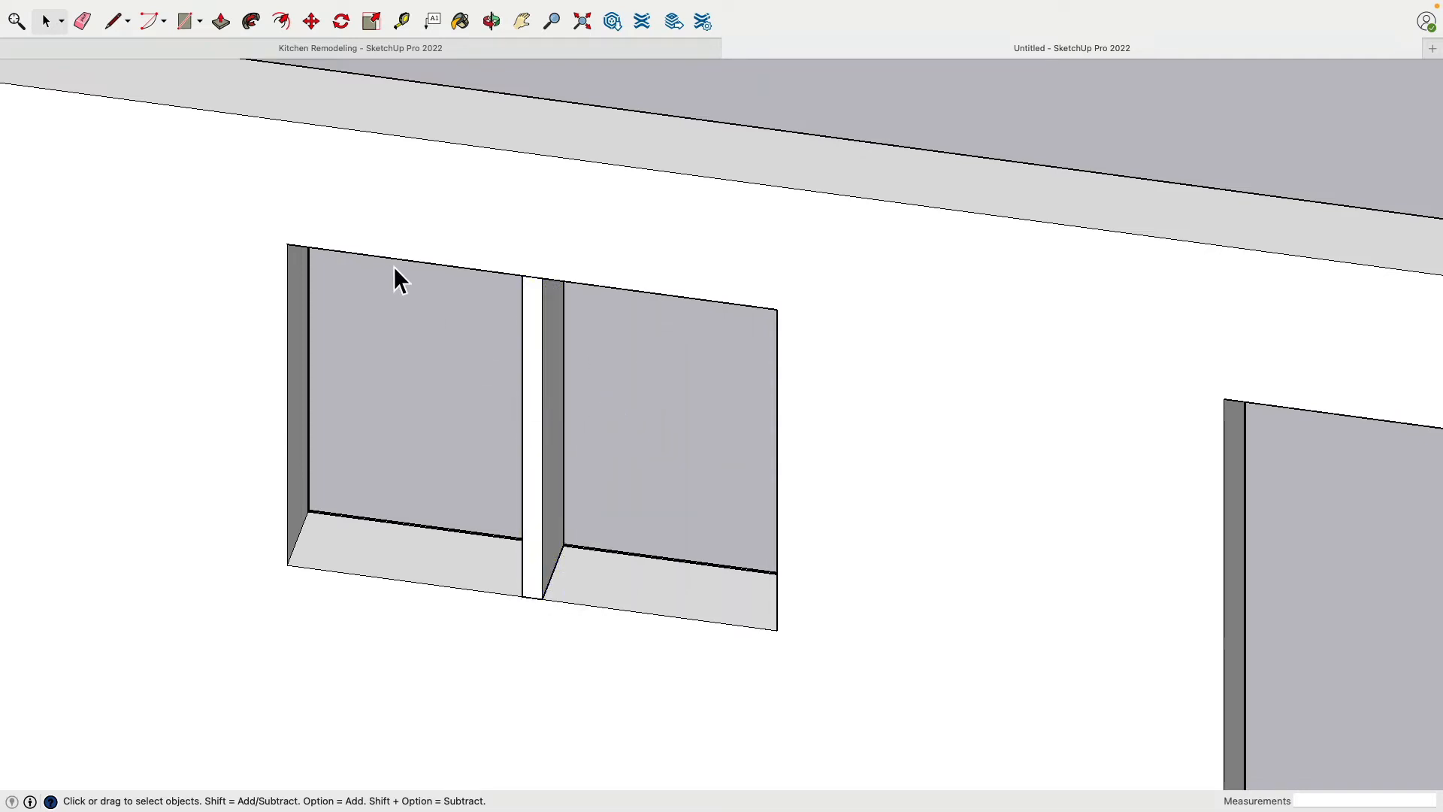
Draw a 3' 1 3/4" by 1' 11" rectangle on the outer face, filling the window half farther from the doorway
click(187, 22)
click(288, 244)
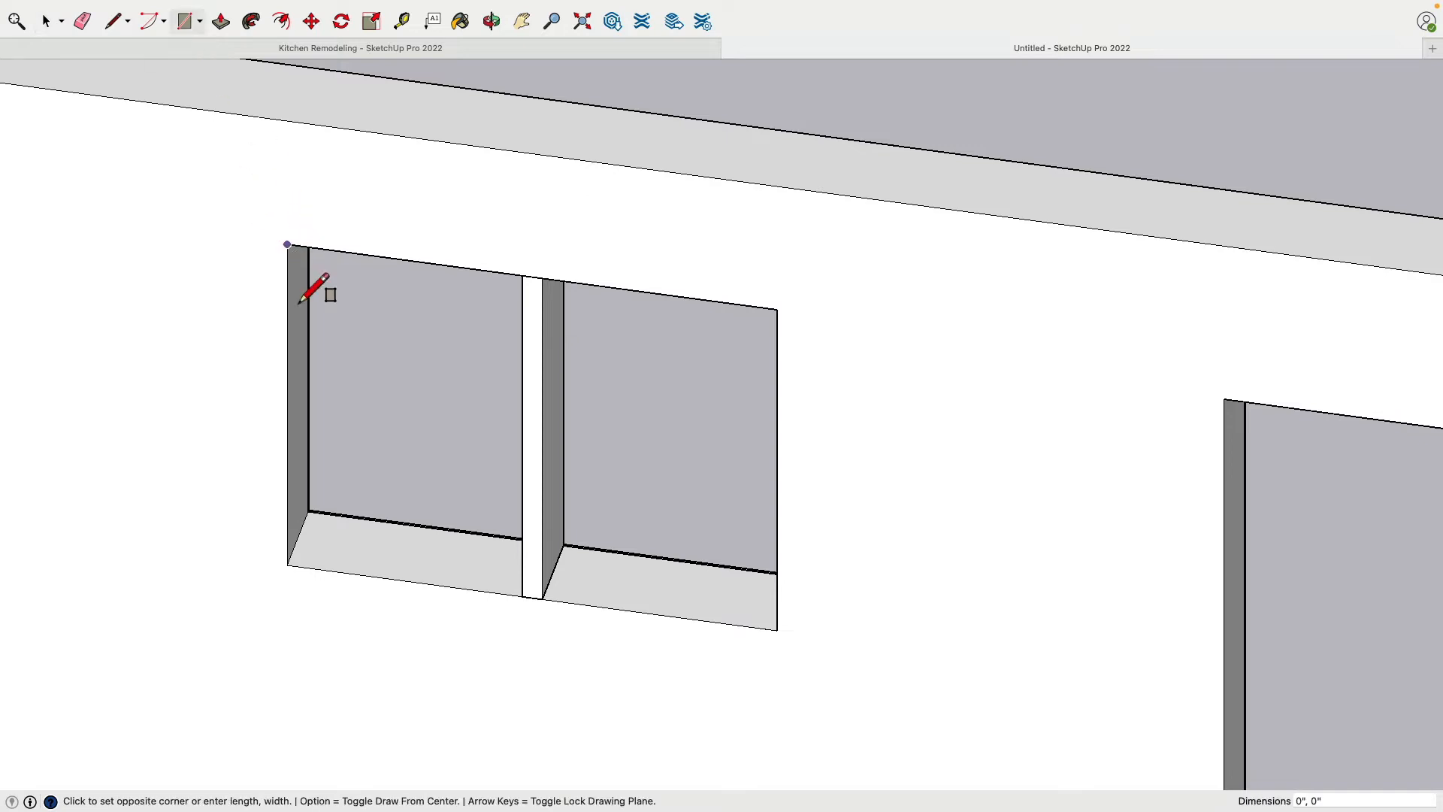
click(524, 599)
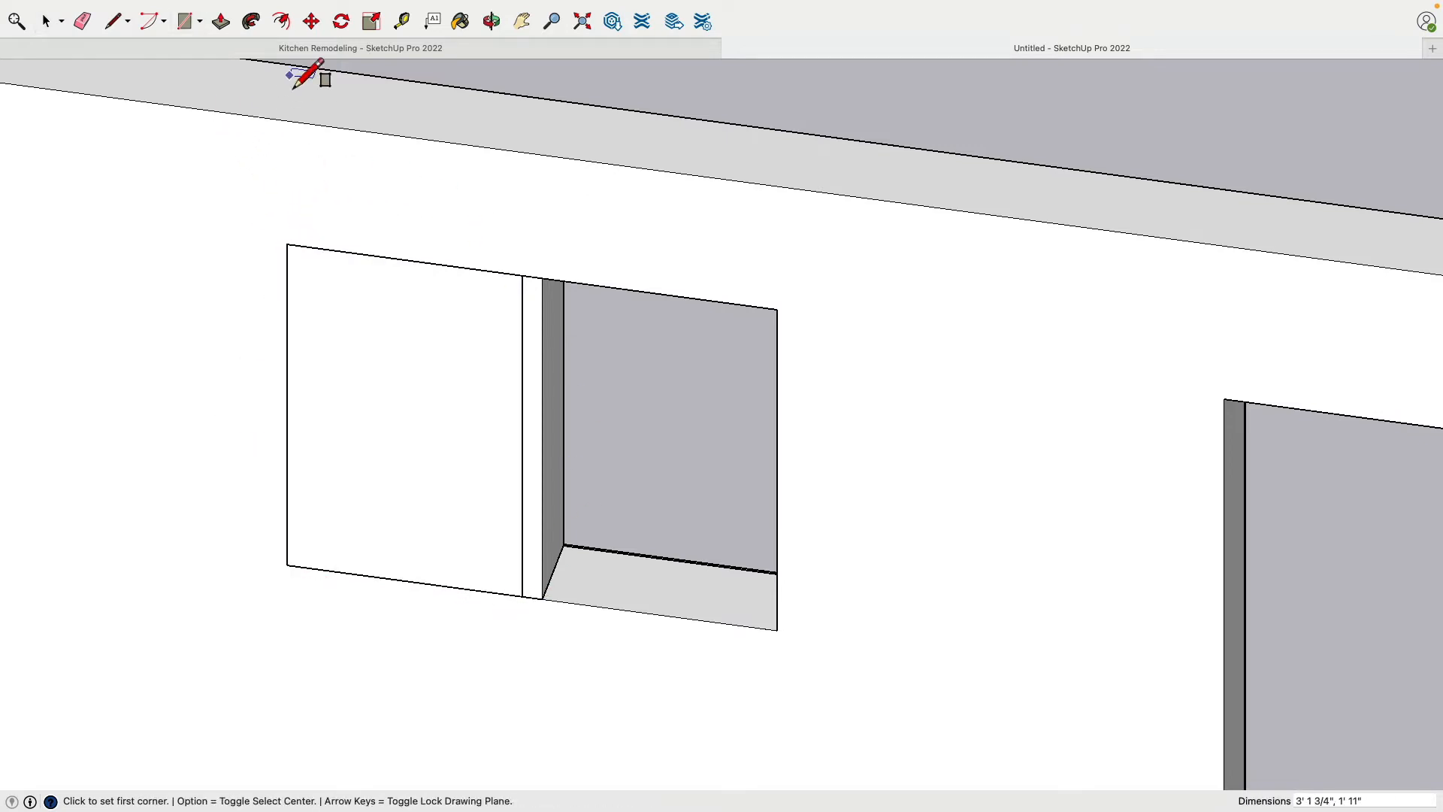
Offset the rectangle's edges 2.5" inward and delete the inner face to leave a sash frame
click(281, 22)
click(318, 299)
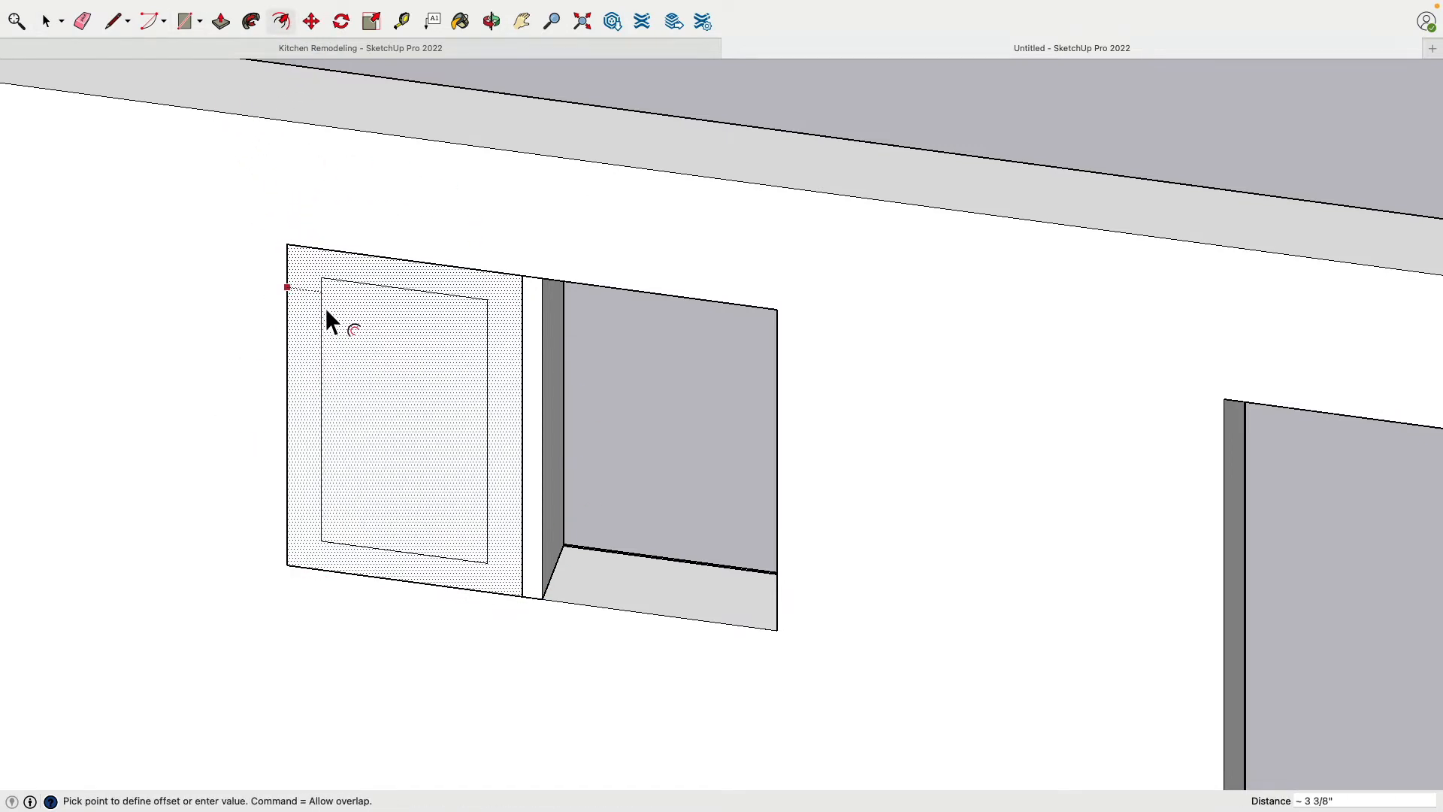
text(2.5)
key(Return)
key(space)
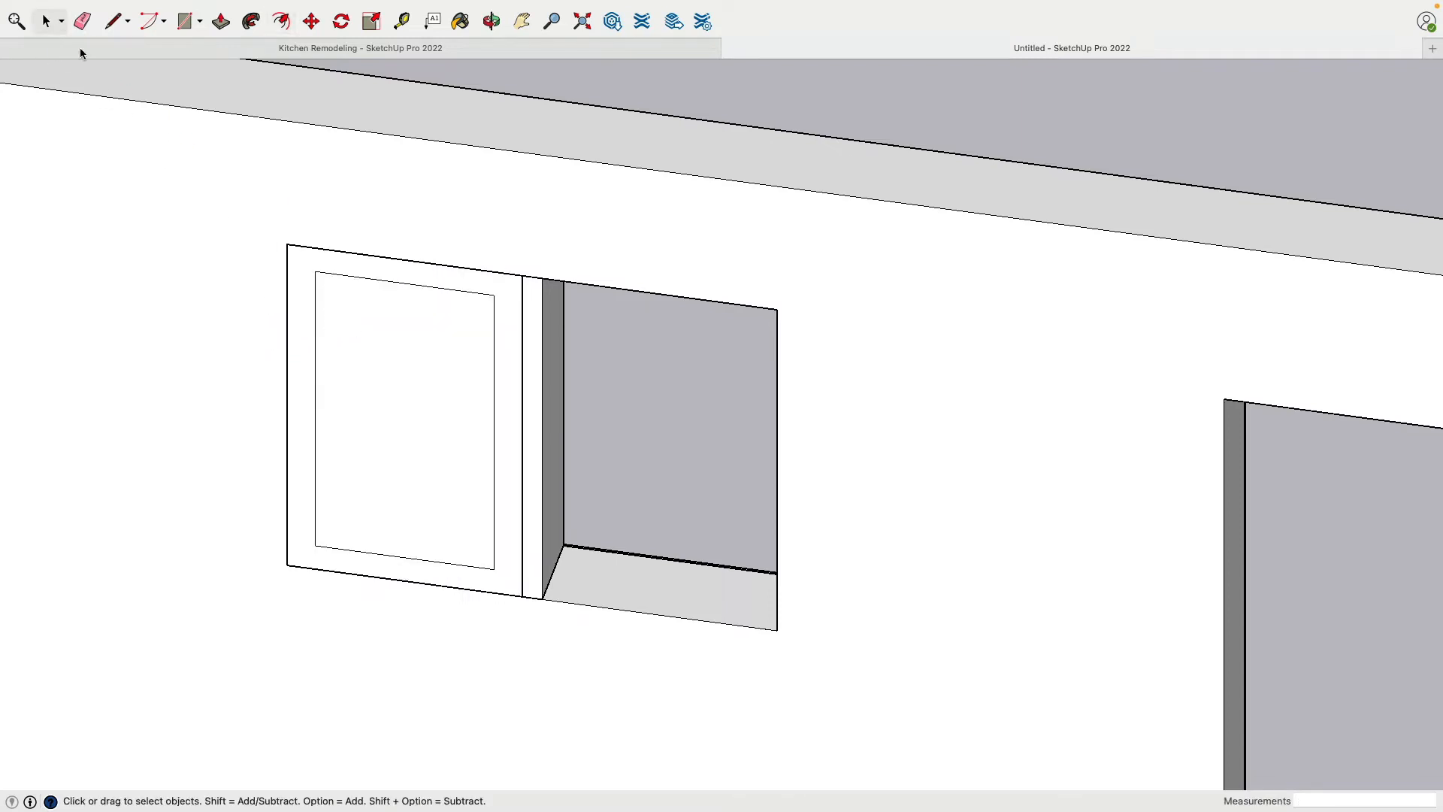
click(360, 358)
key(Delete)
Push/Pull the sash frame face to a thickness of 1.5"
click(221, 21)
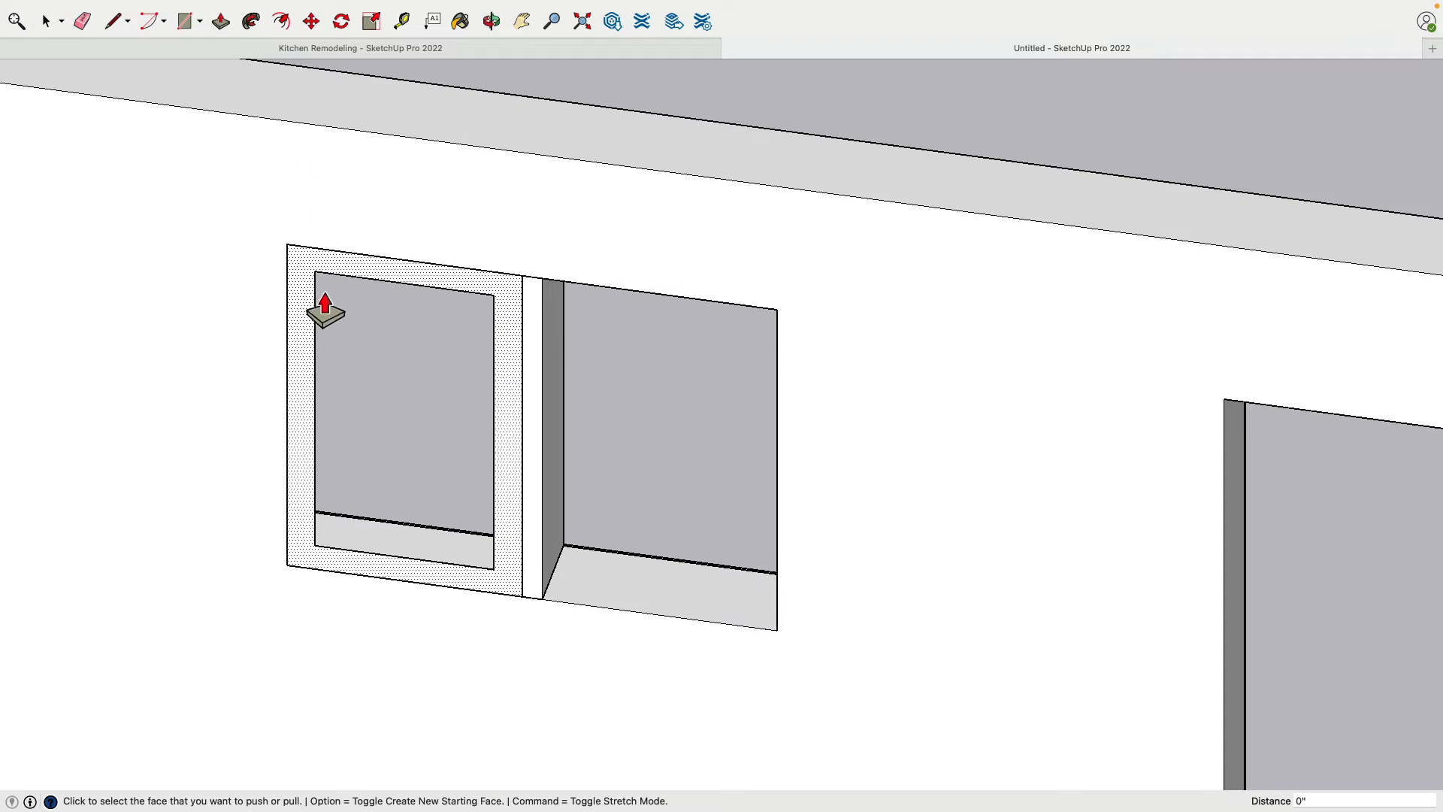
click(323, 307)
text(1.)
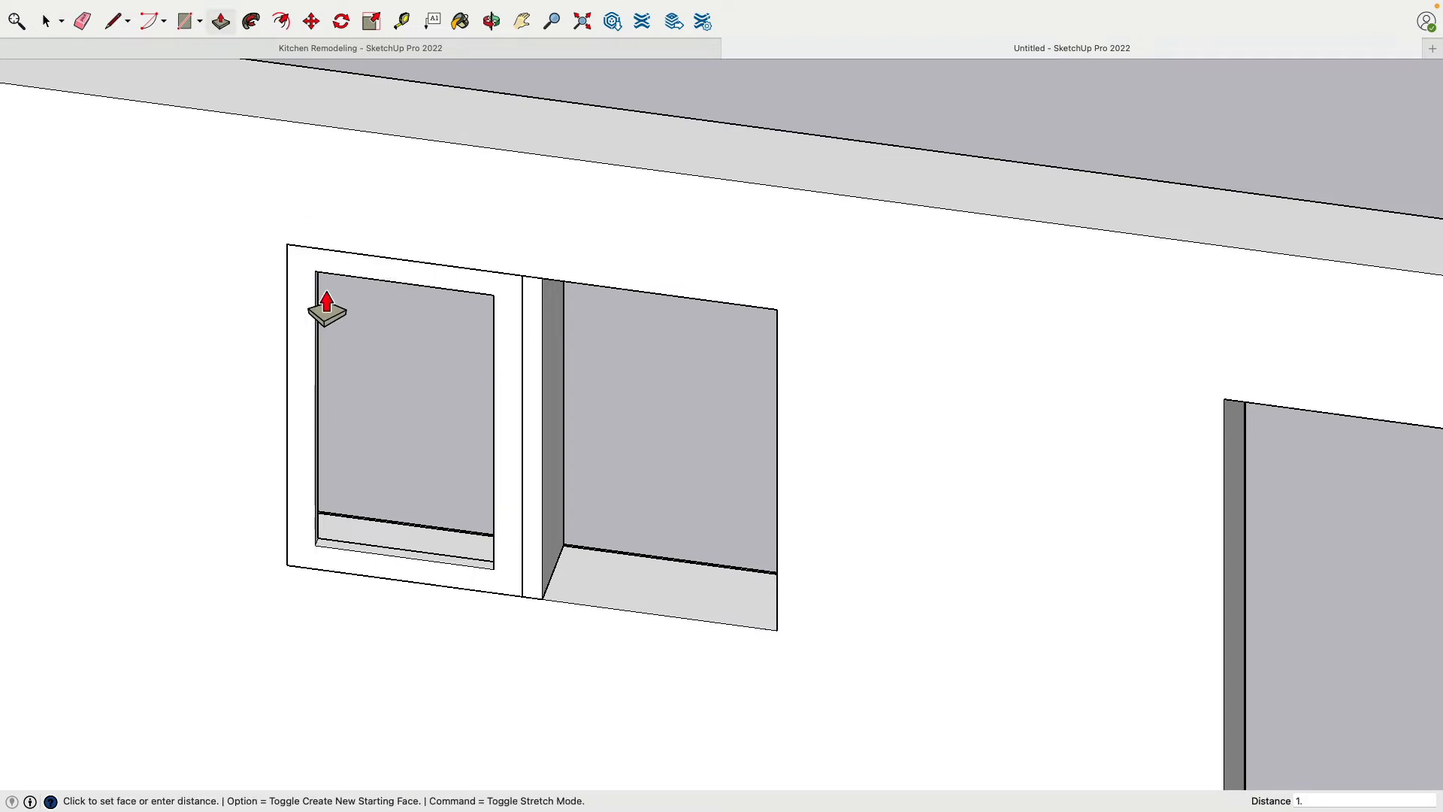
text(5)
key(Return)
Select the whole sash frame and make it a group
click(47, 24)
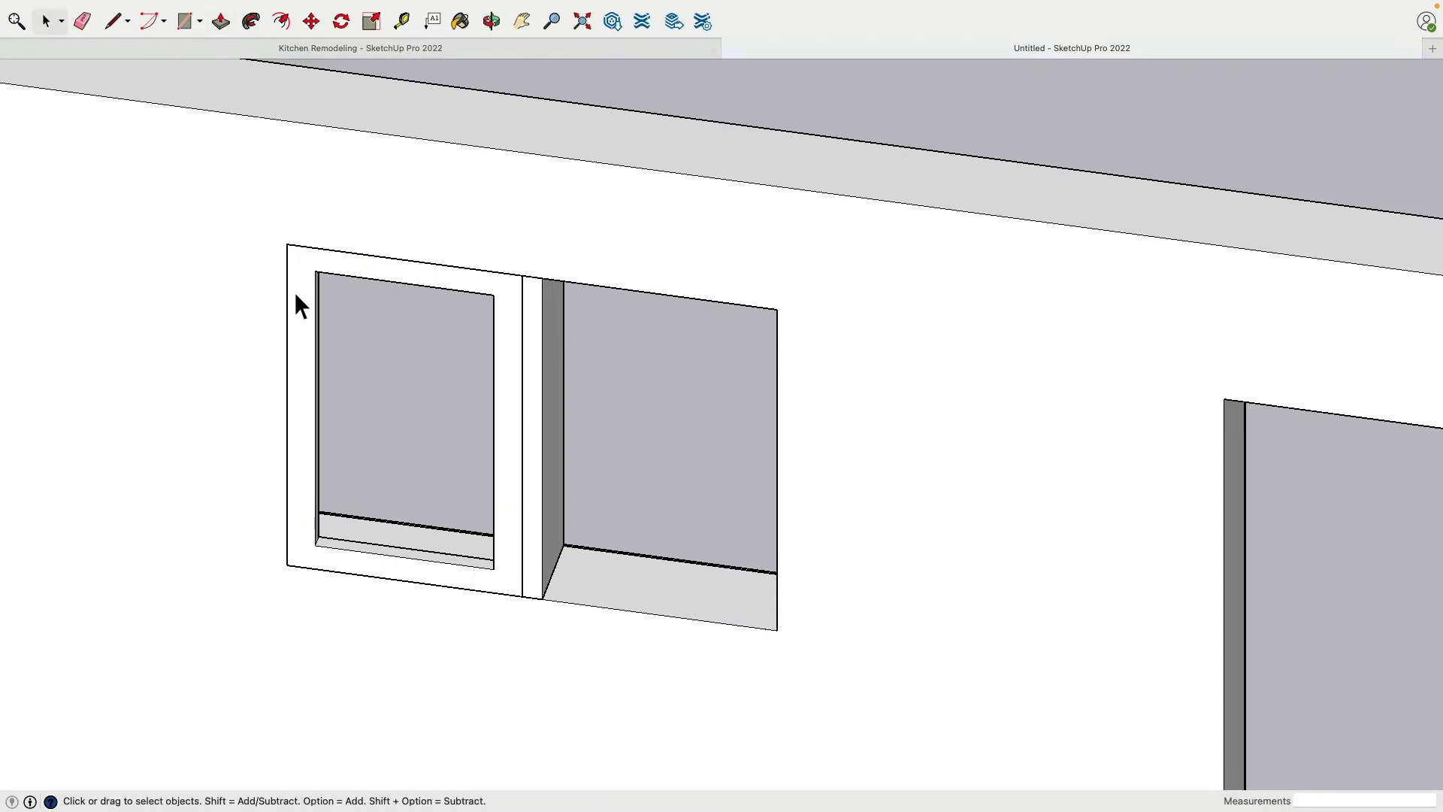
double_click(301, 281)
right_click(302, 281)
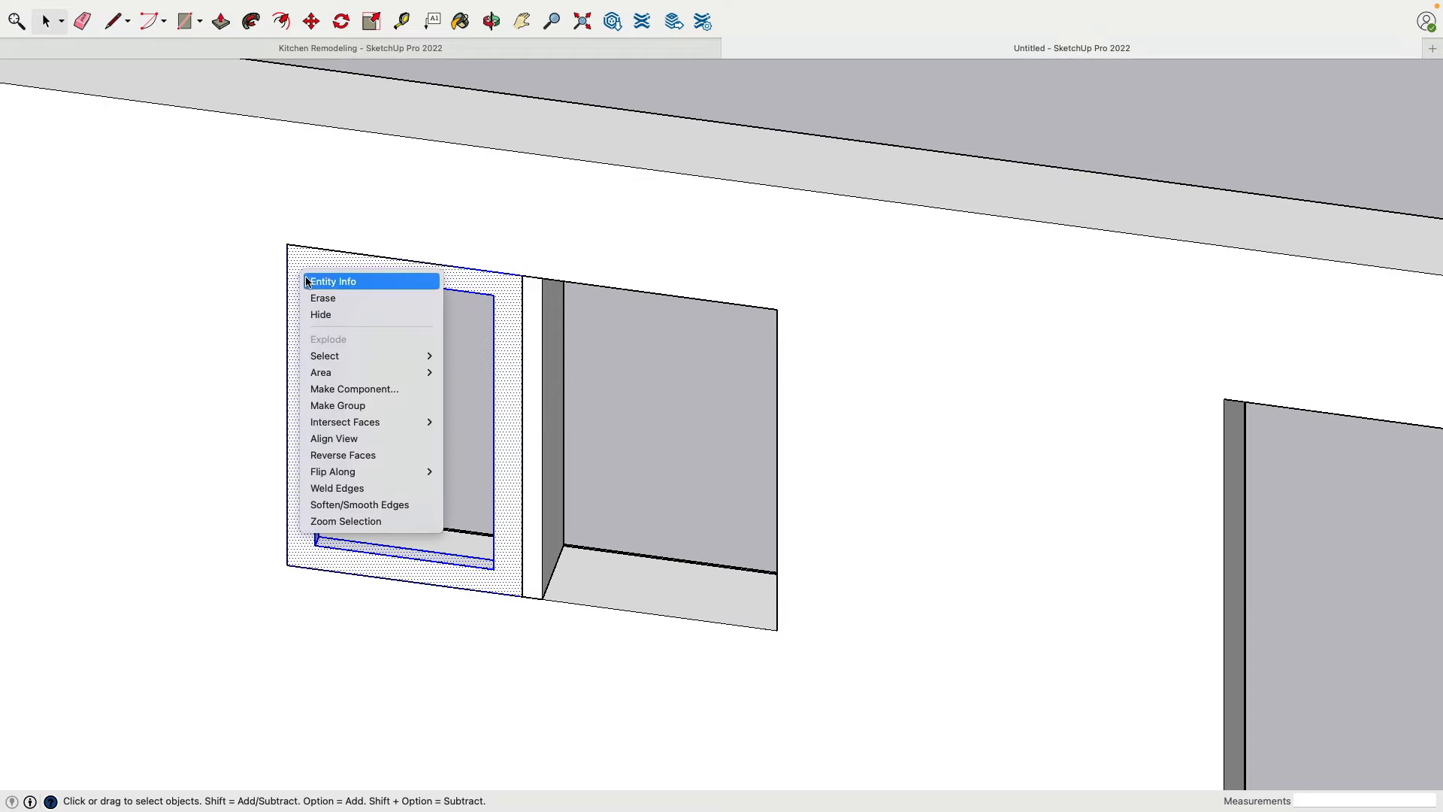
click(401, 411)
Copy the sash group 2' 1" along the wall into the window half on the other side of the mullion
click(311, 23)
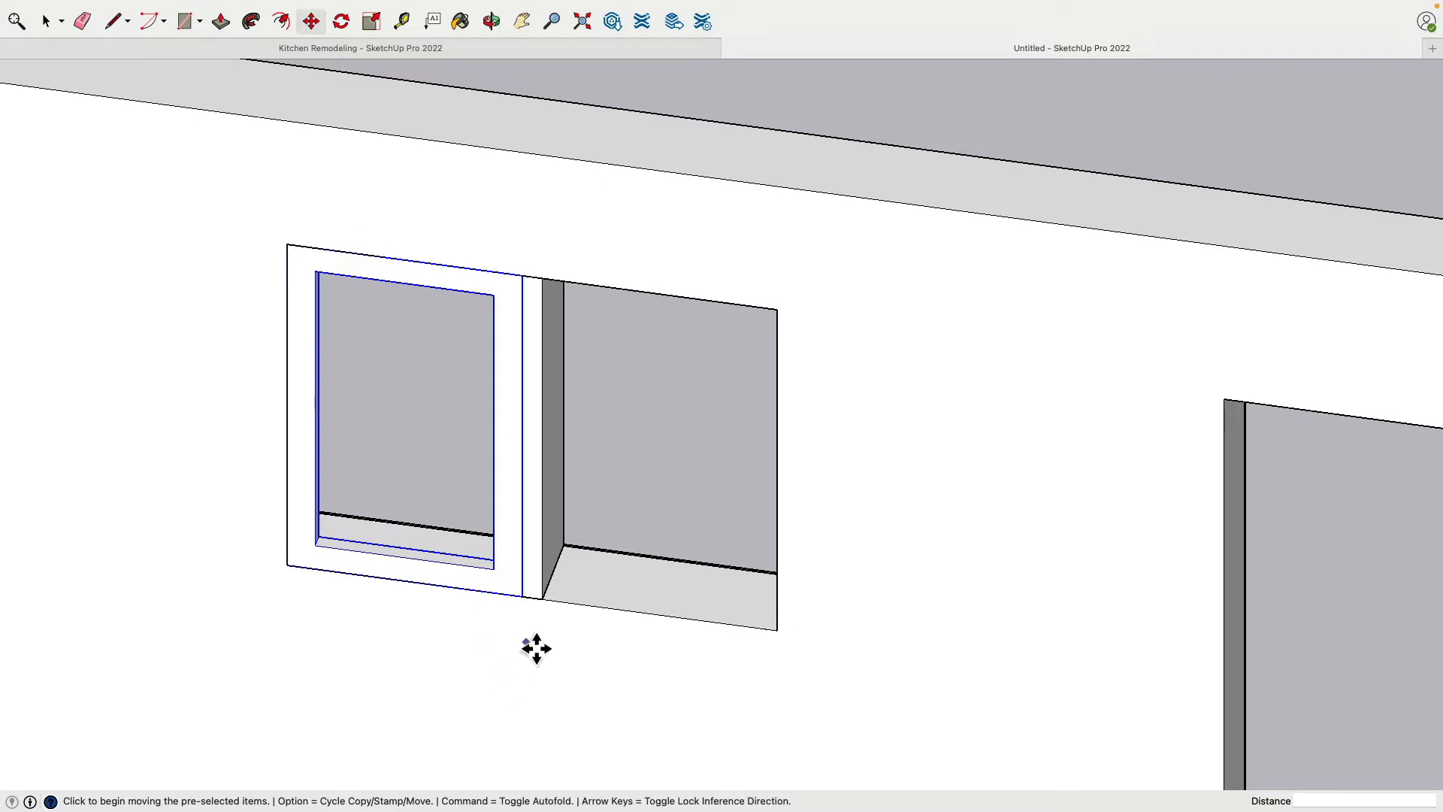
key(alt)
click(522, 595)
click(789, 644)
Select both sash groups and move them 7 1/2" through the opening to its inner edge at the trim
scroll(789, 602, down, 3)
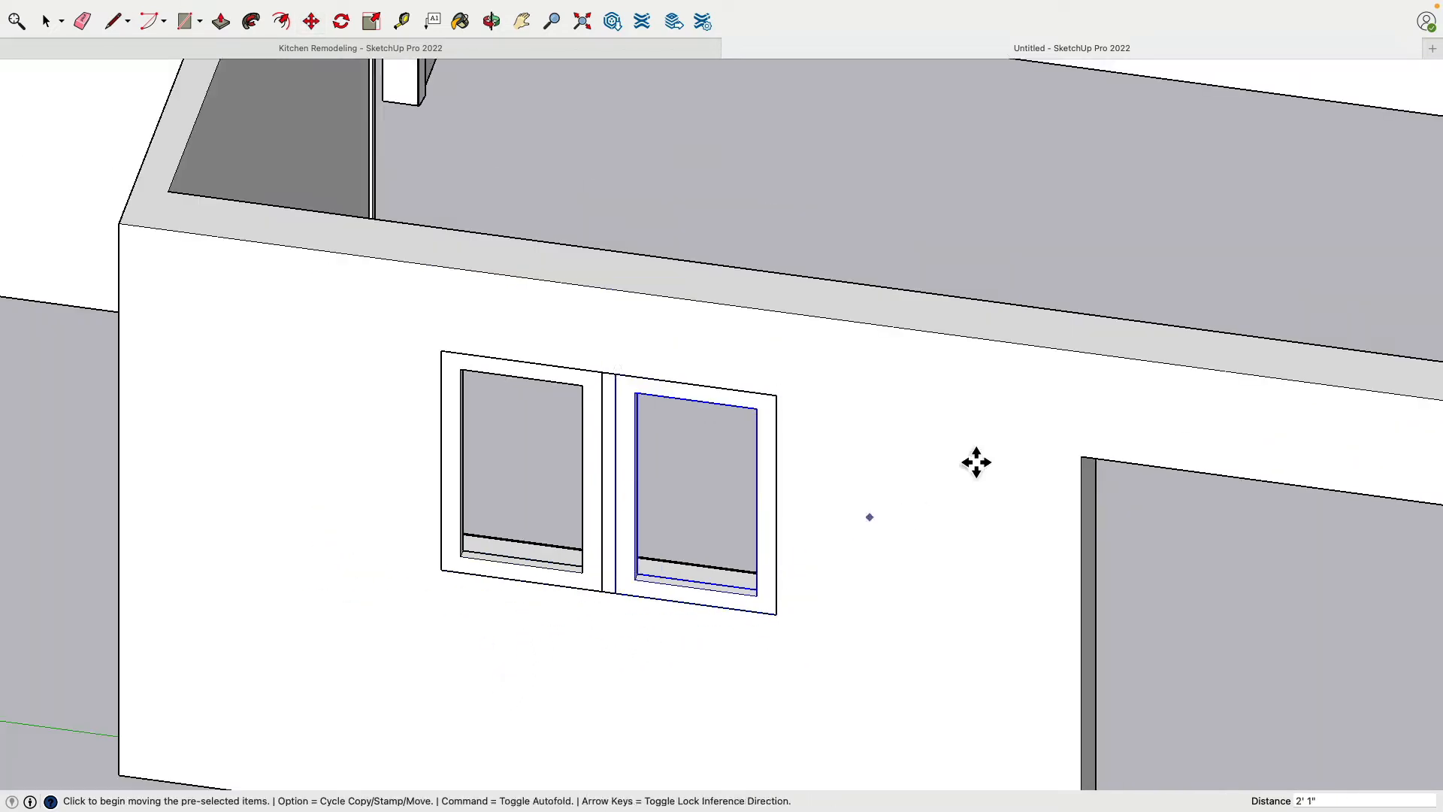
middle_drag(976, 460, 128, 422)
middle_drag(849, 417, 729, 413)
scroll(734, 413, up, 4)
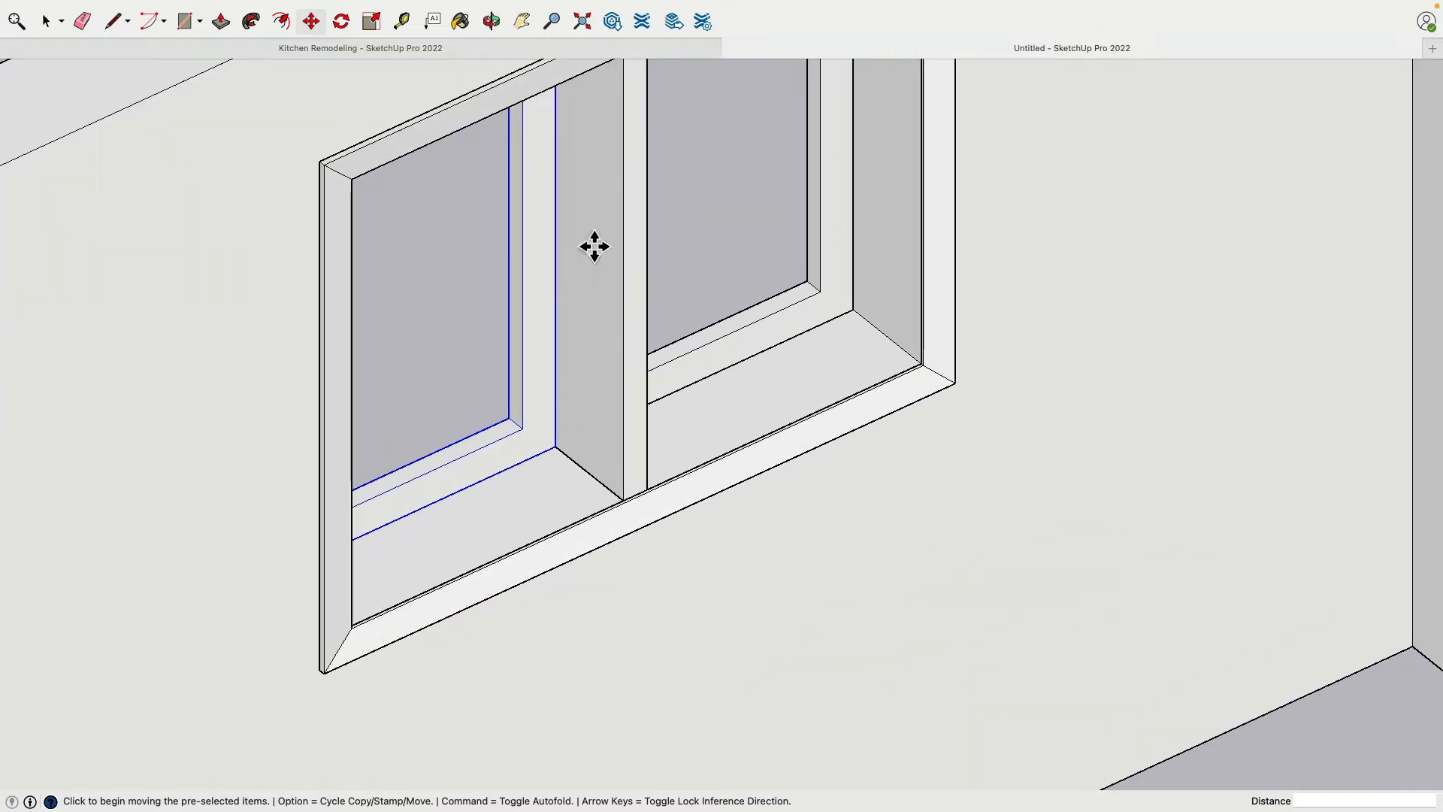
key(space)
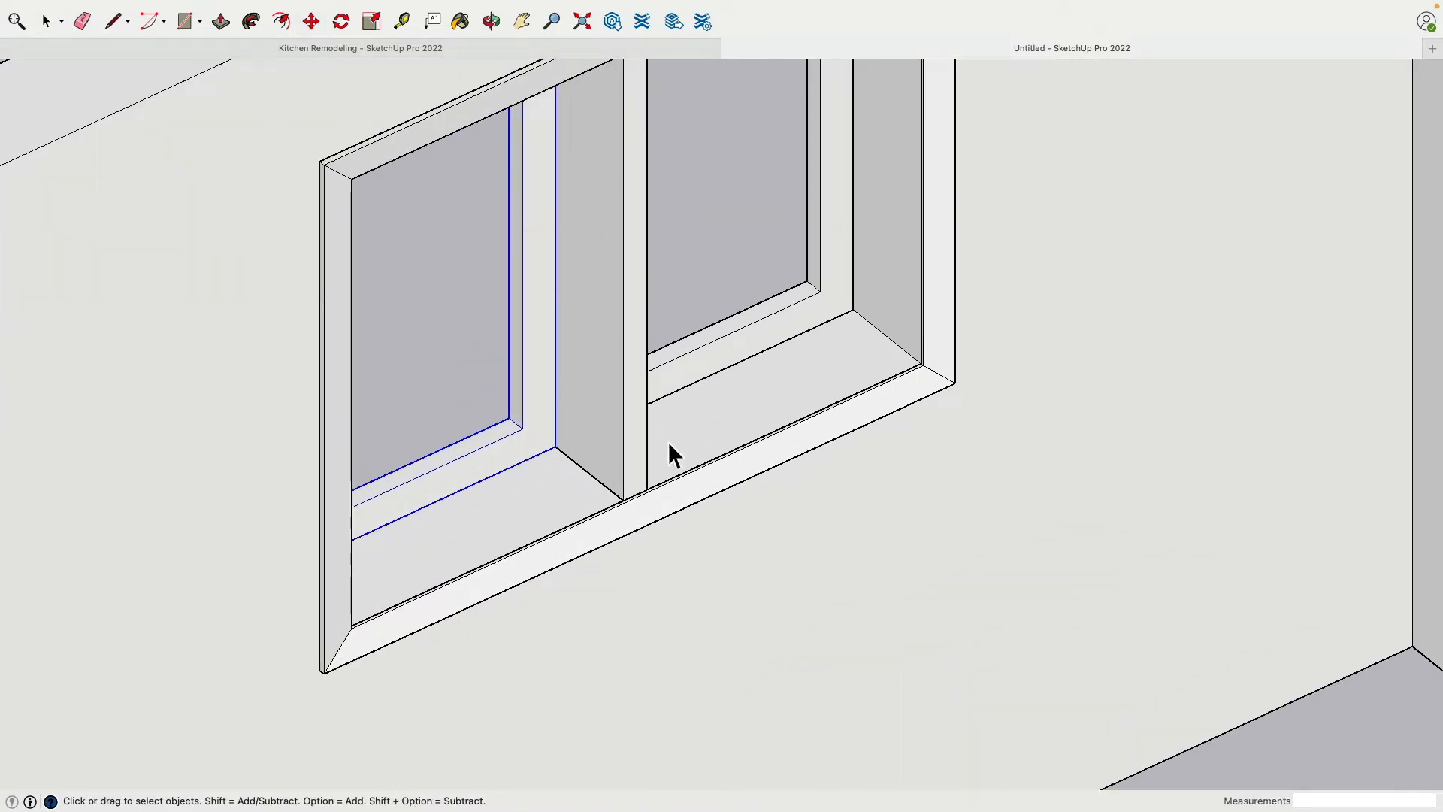
shift+click(786, 332)
click(311, 21)
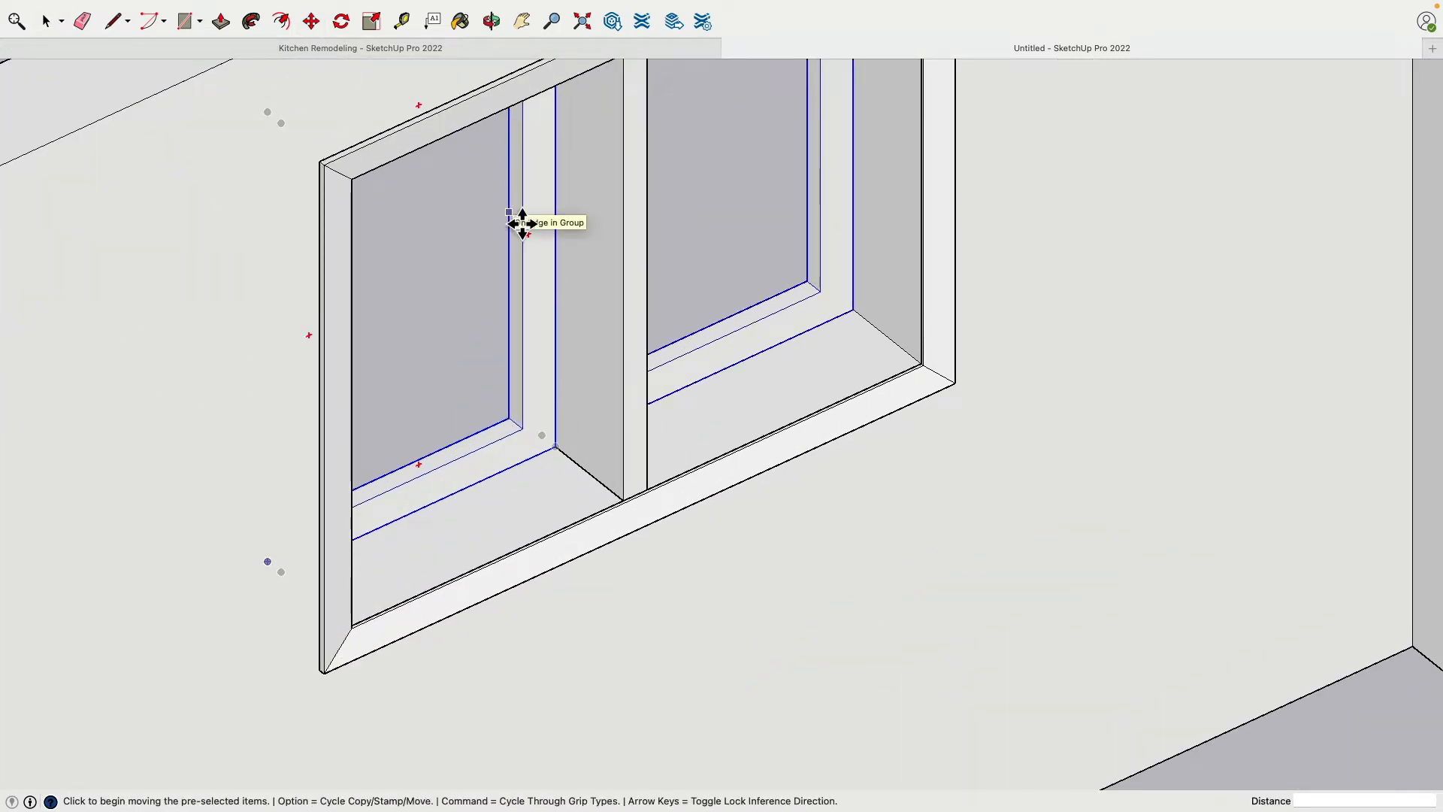
click(860, 319)
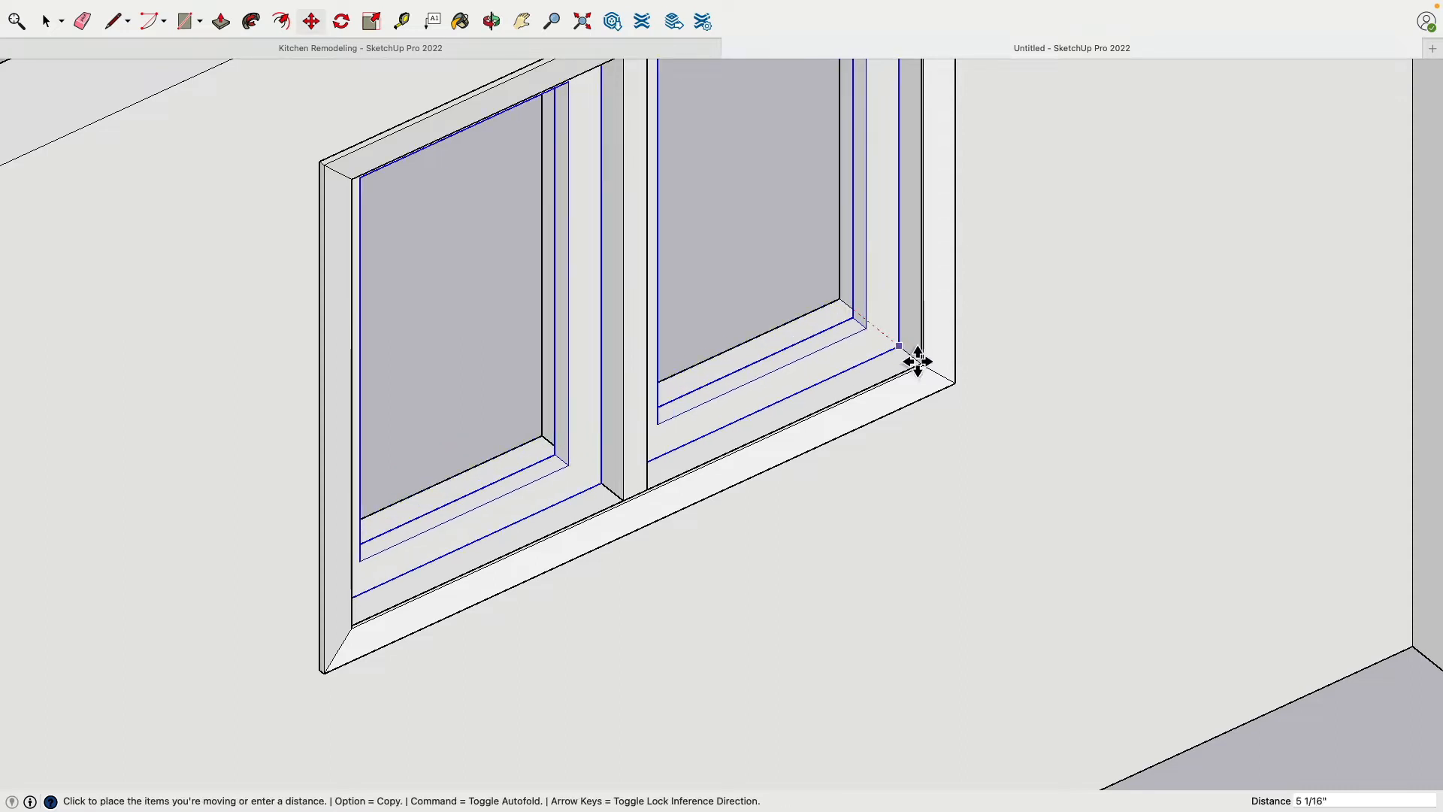
click(926, 376)
Move both sashes 3" back into the wall's depth from the inner edge
scroll(939, 383, up, 3)
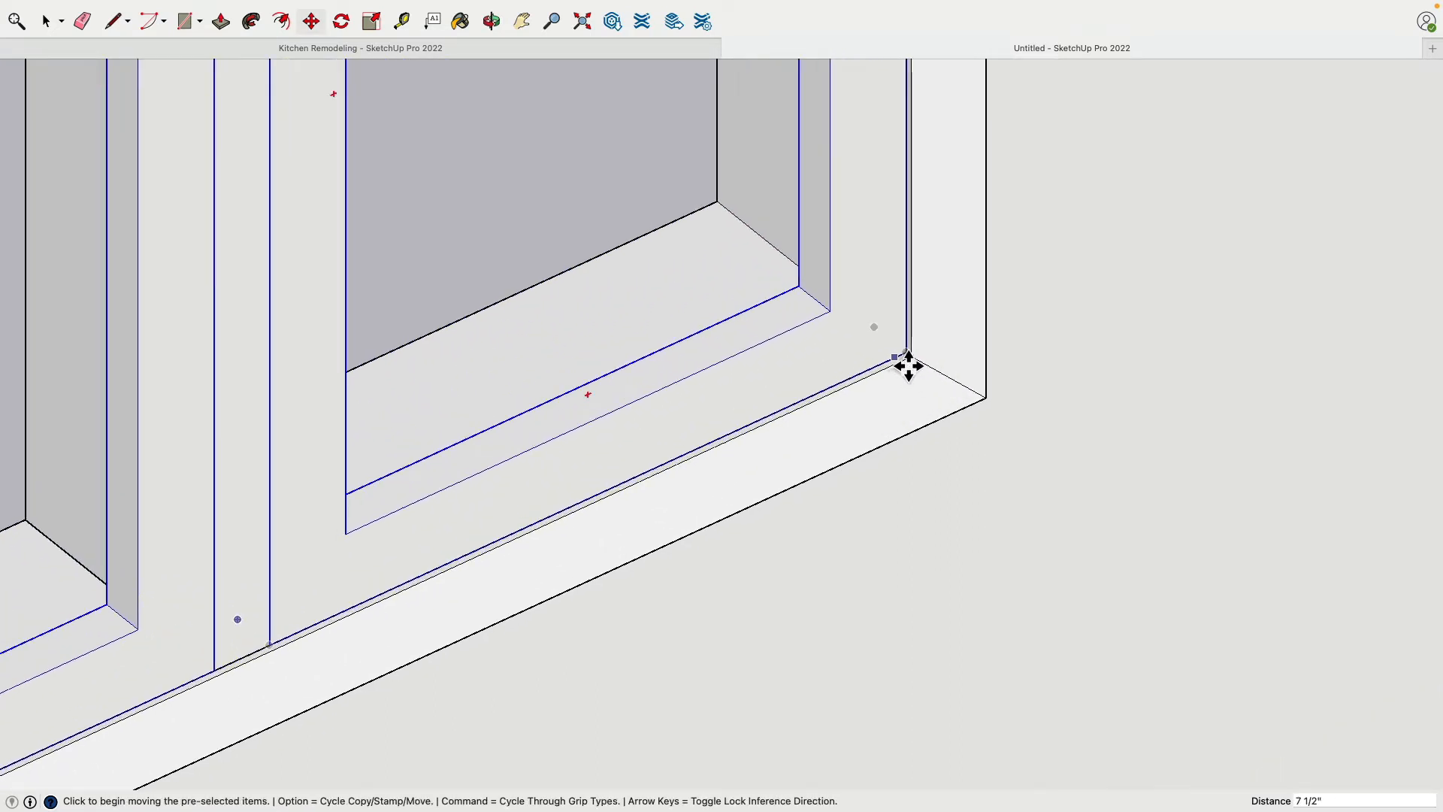
click(912, 358)
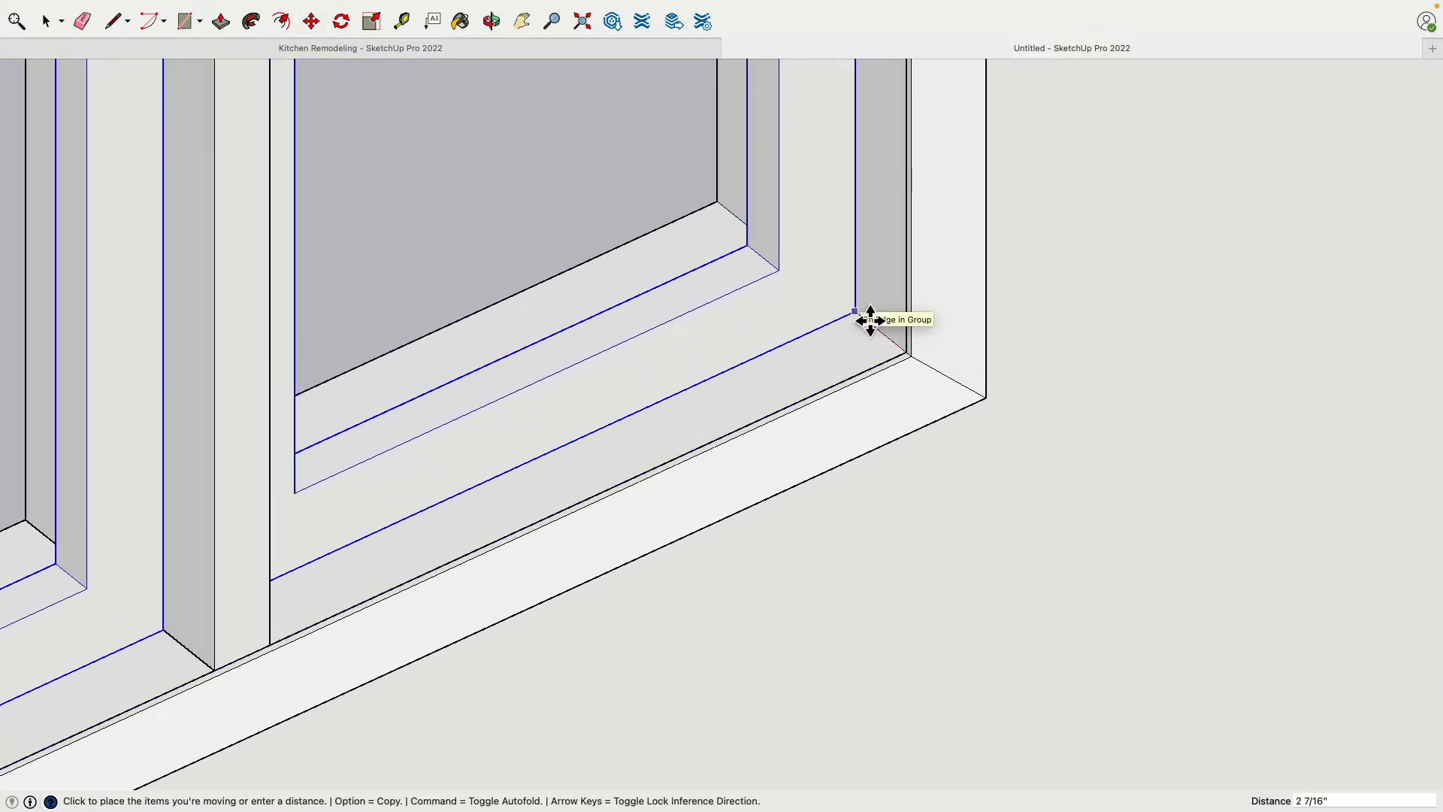
click(870, 321)
scroll(864, 318, down, 5)
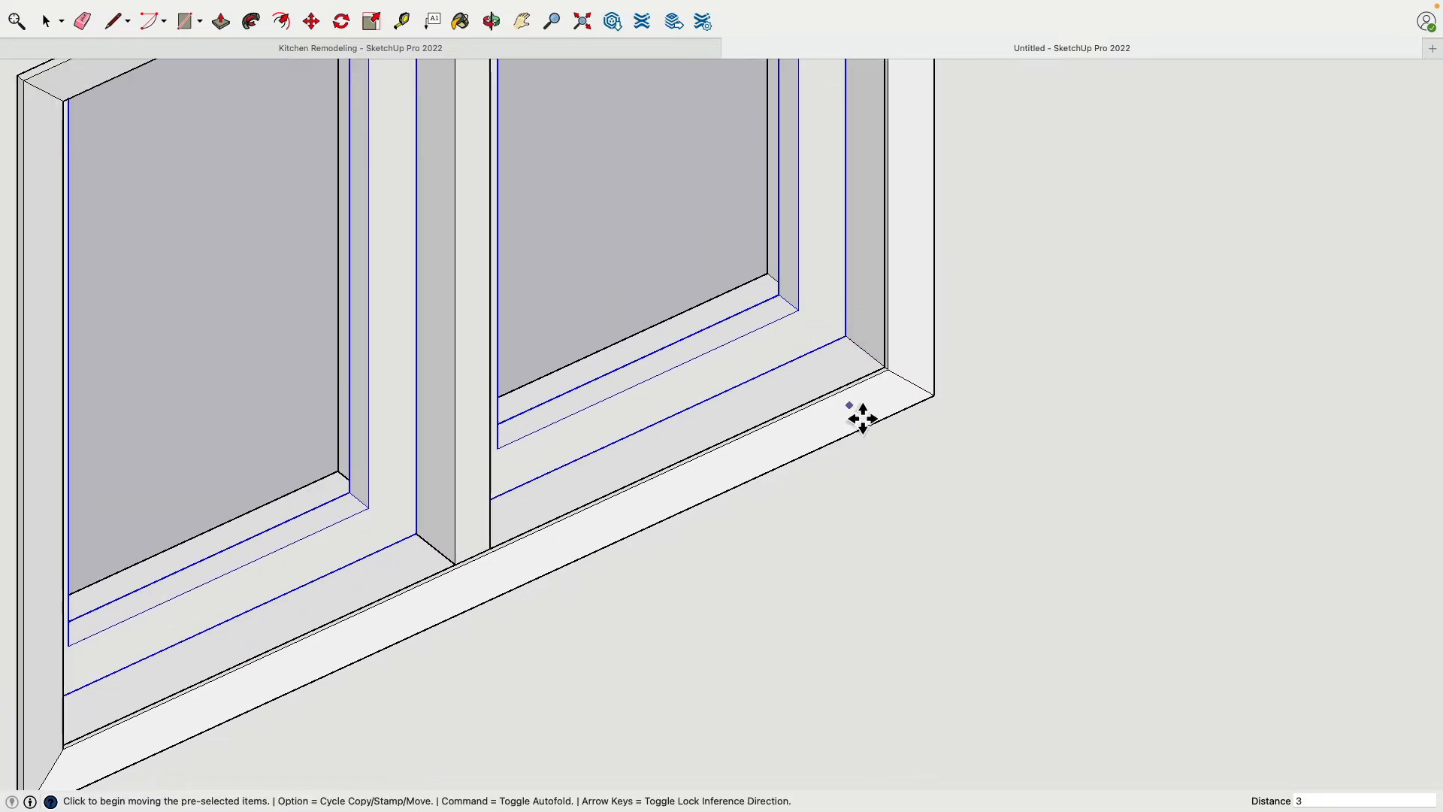
middle_drag(863, 413, 593, 481)
middle_drag(683, 483, 316, 428)
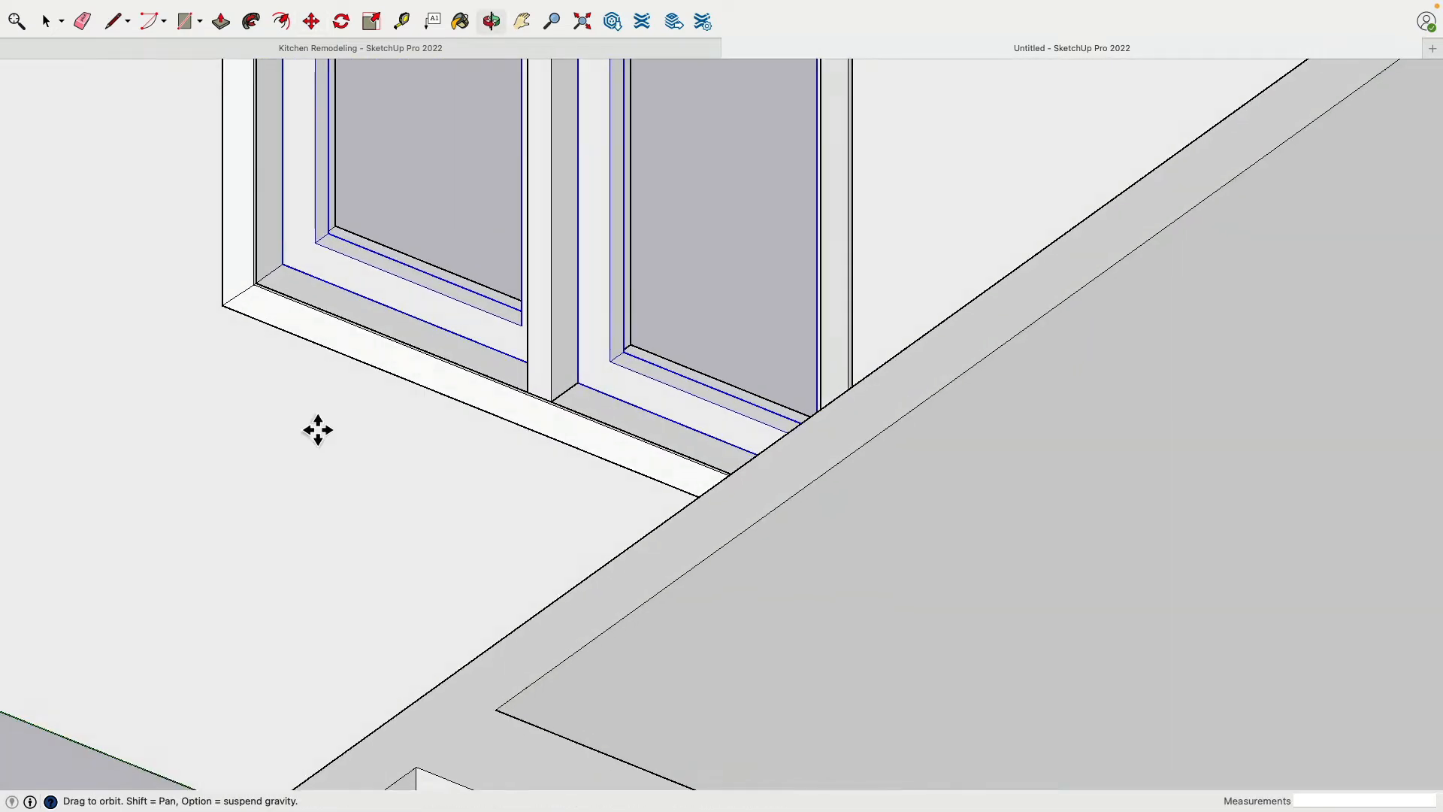
Try deleting both sashes and the center mullion from the back-wall window, and undo the deletion
middle_drag(396, 336, 731, 426)
scroll(731, 426, down, 6)
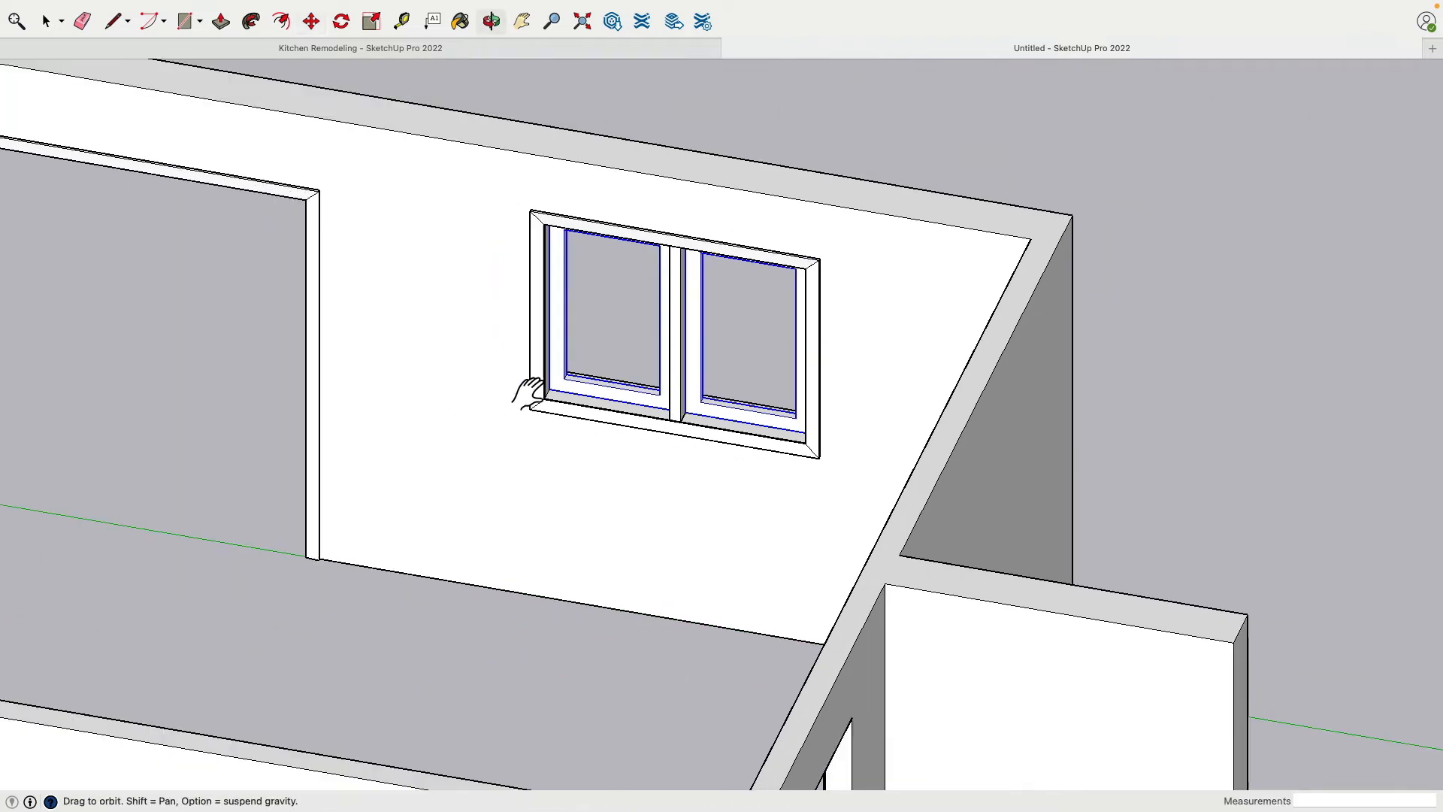
shift+middle_drag(531, 390, 886, 406)
key(space)
key(Escape)
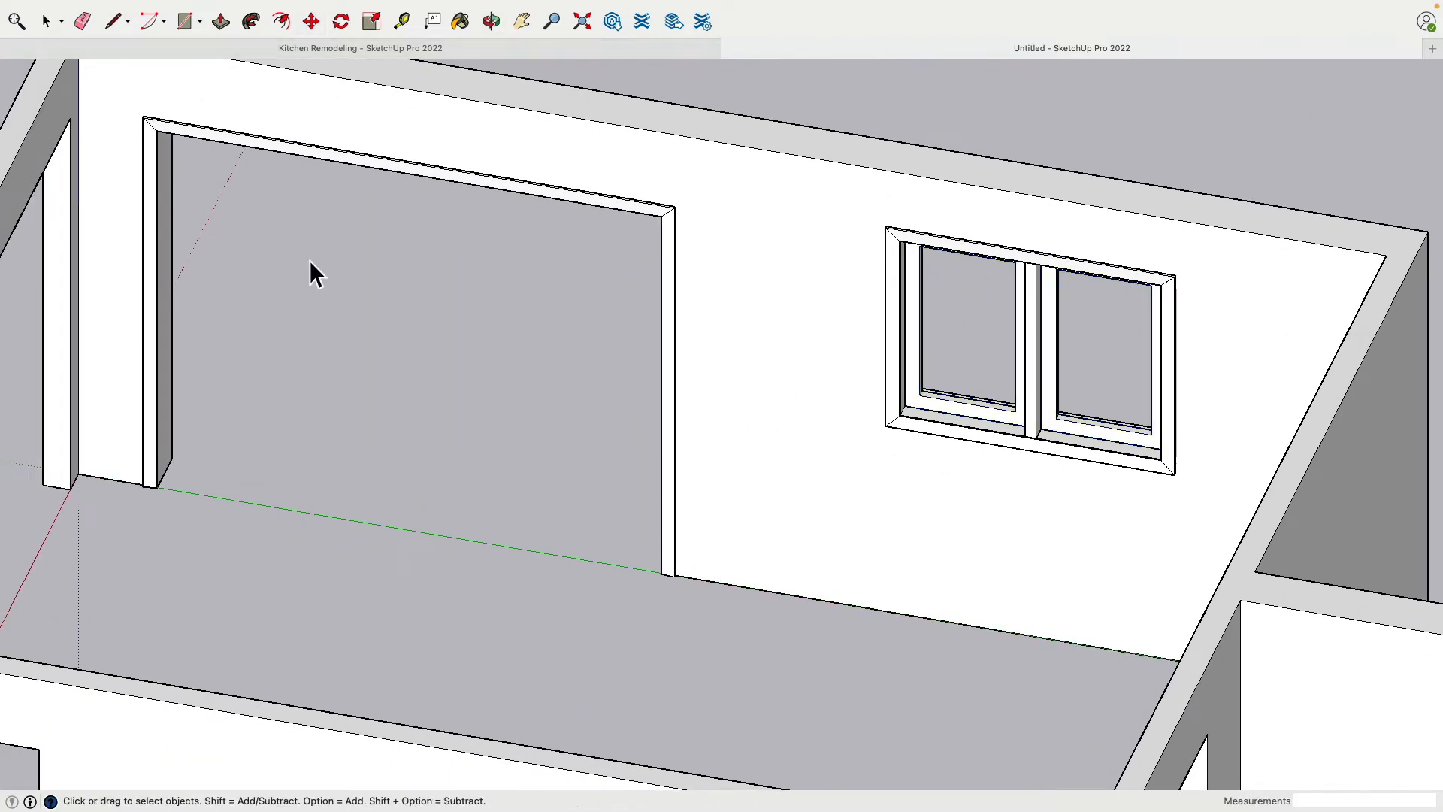
middle_drag(522, 399, 836, 310)
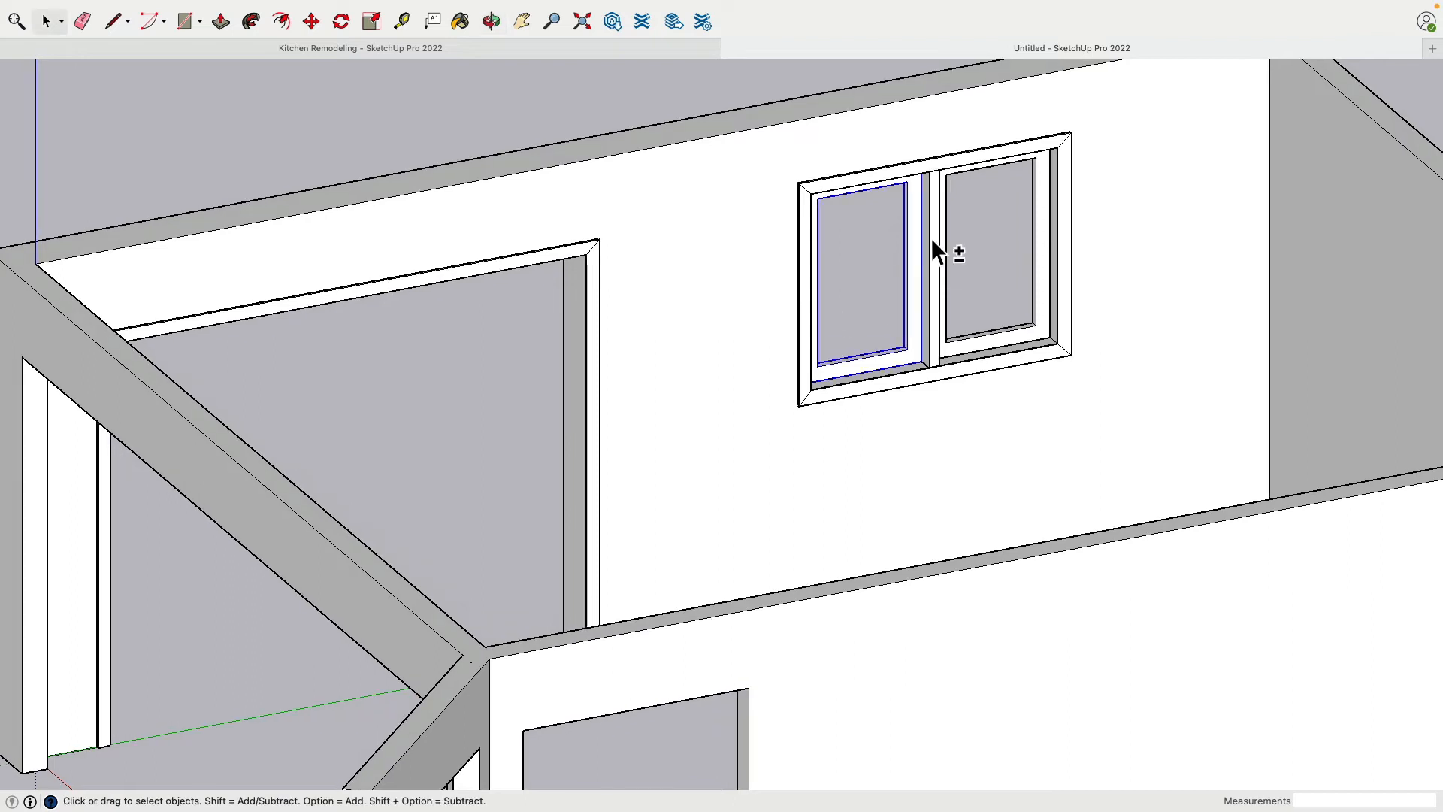
shift+click(1035, 206)
key(Delete)
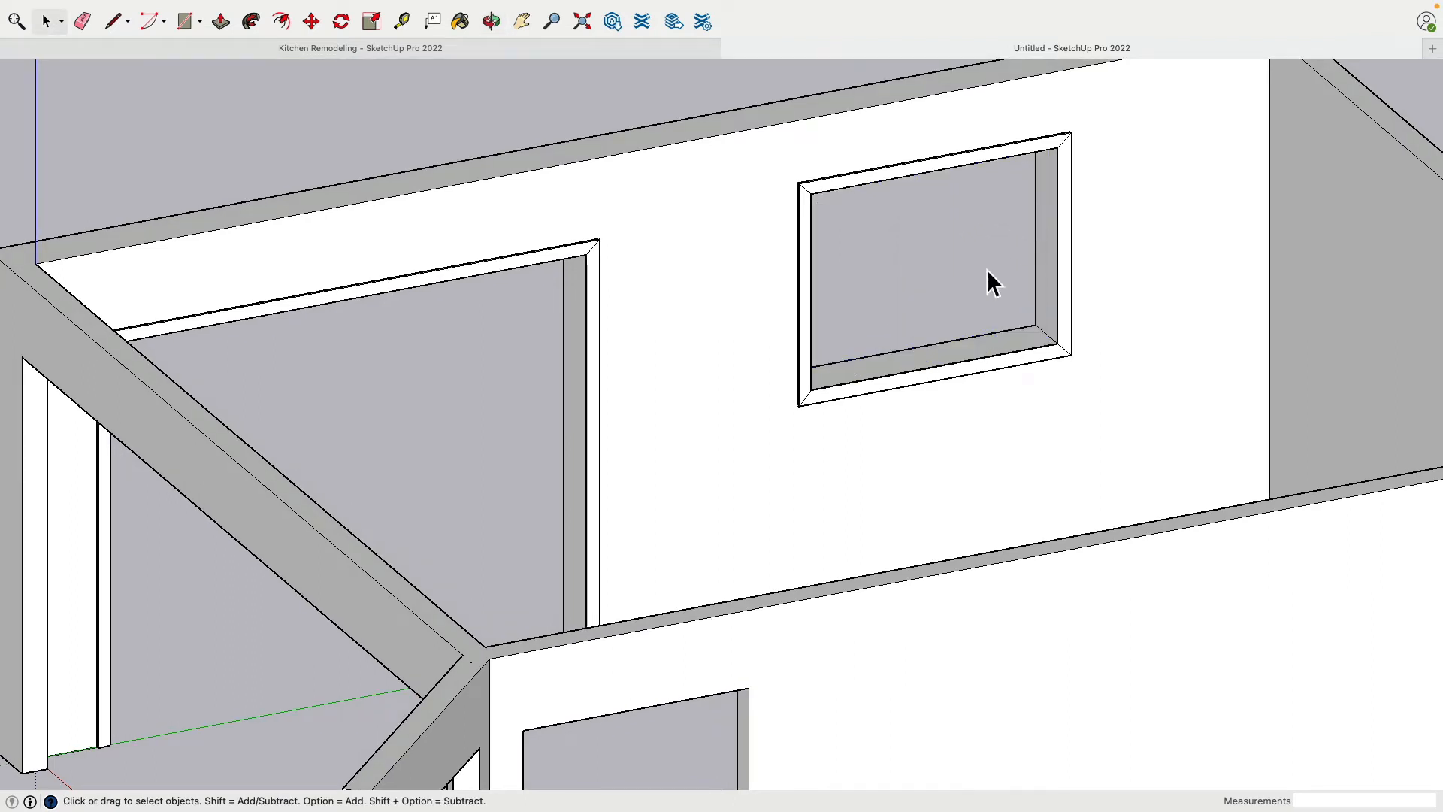
key(super+z)
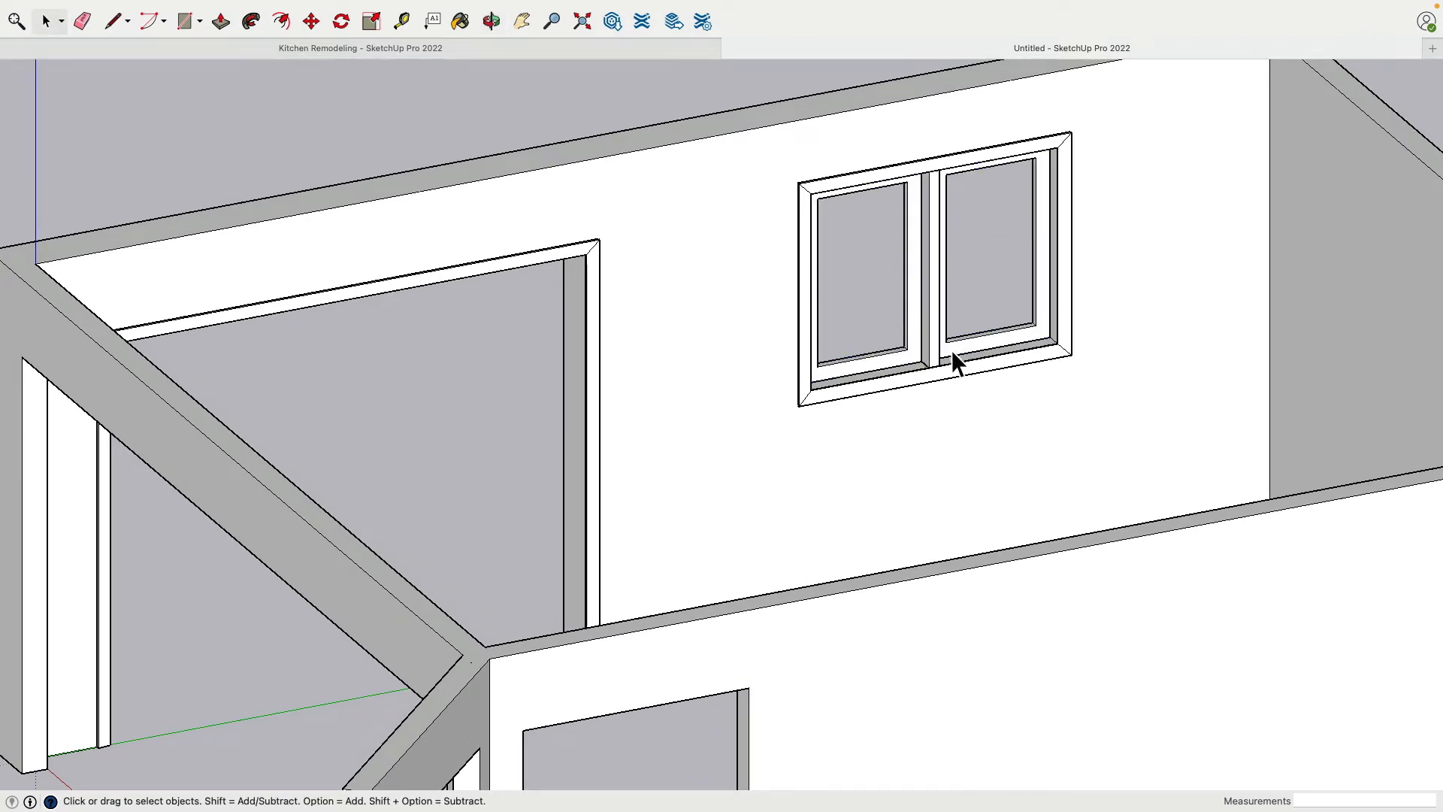
Draw a 1.5" line from the doorway trim's bottom corner along the jamb's base, plus a vertical line up from its far end
middle_drag(950, 349, 542, 452)
shift+middle_drag(542, 451, 846, 456)
scroll(367, 417, up, 5)
scroll(571, 416, up, 5)
scroll(427, 410, up, 5)
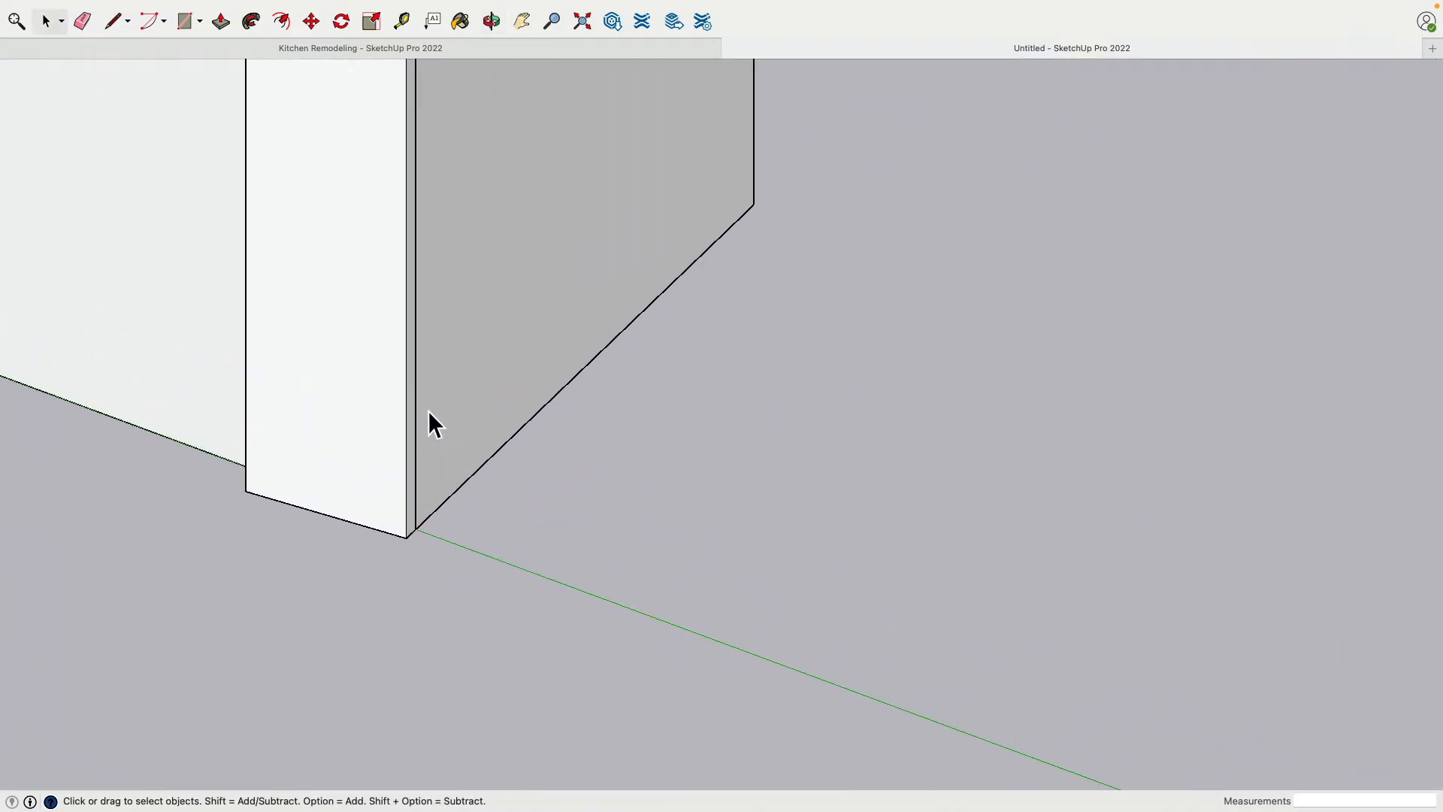
middle_drag(427, 410, 367, 489)
scroll(401, 457, up, 4)
scroll(401, 458, up, 1)
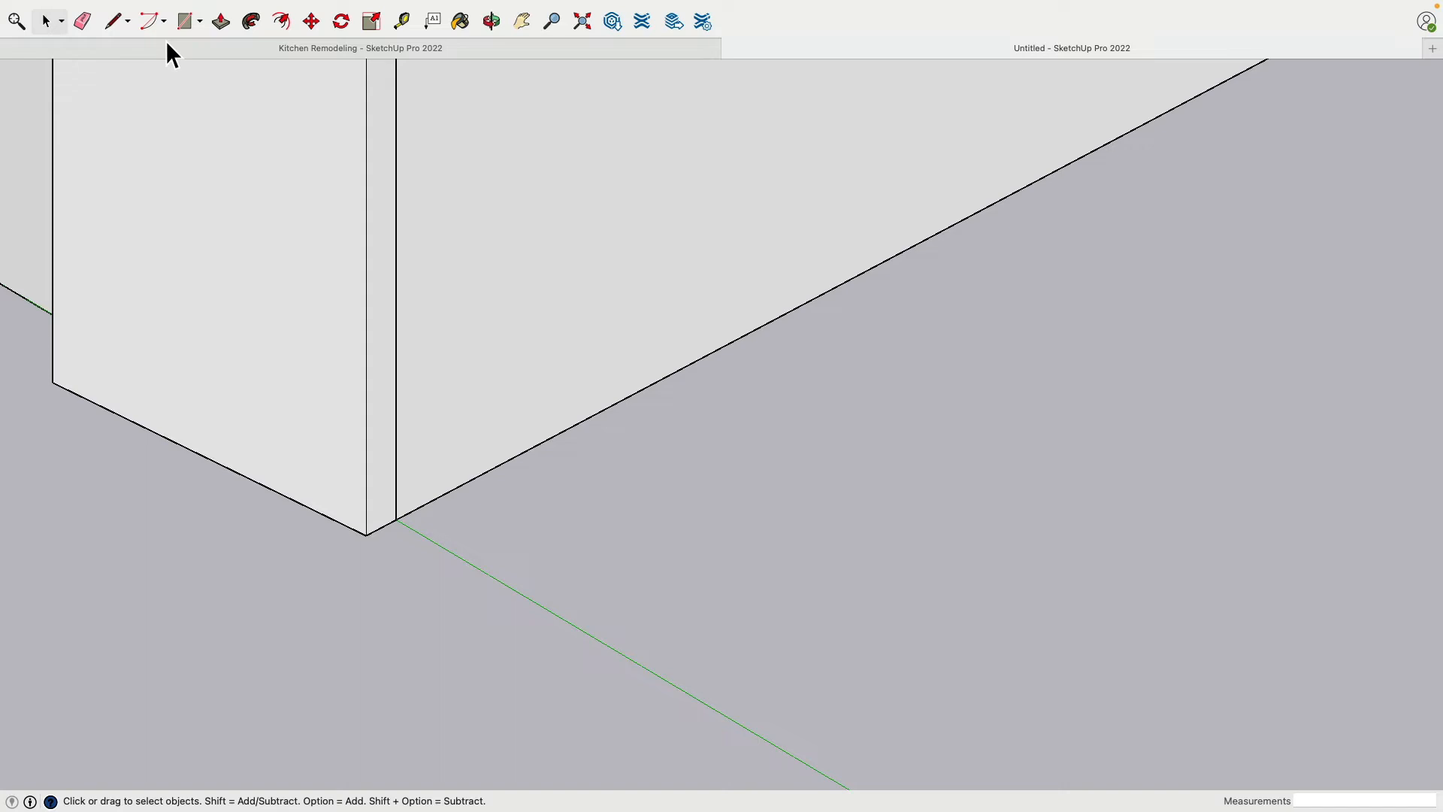
click(114, 23)
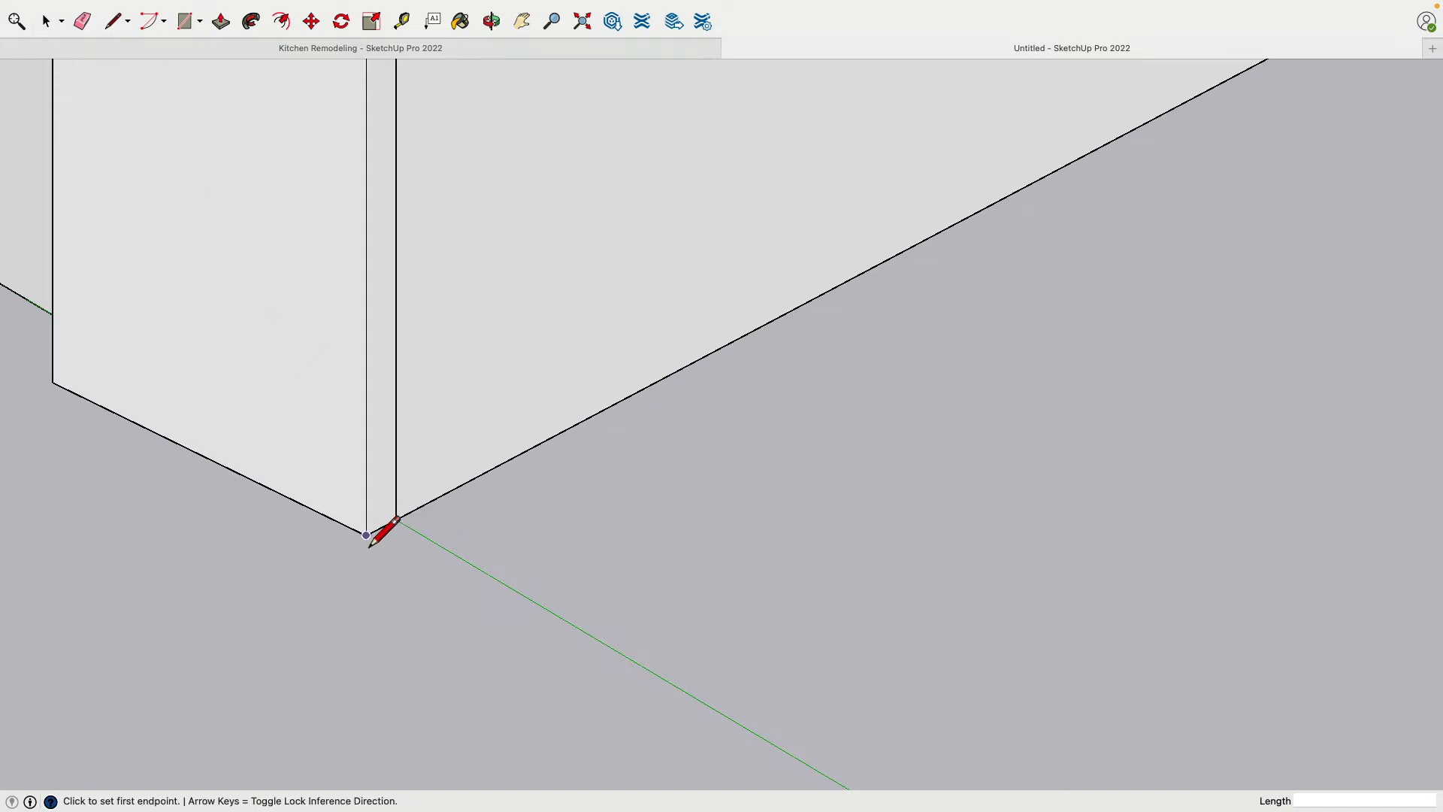
click(369, 536)
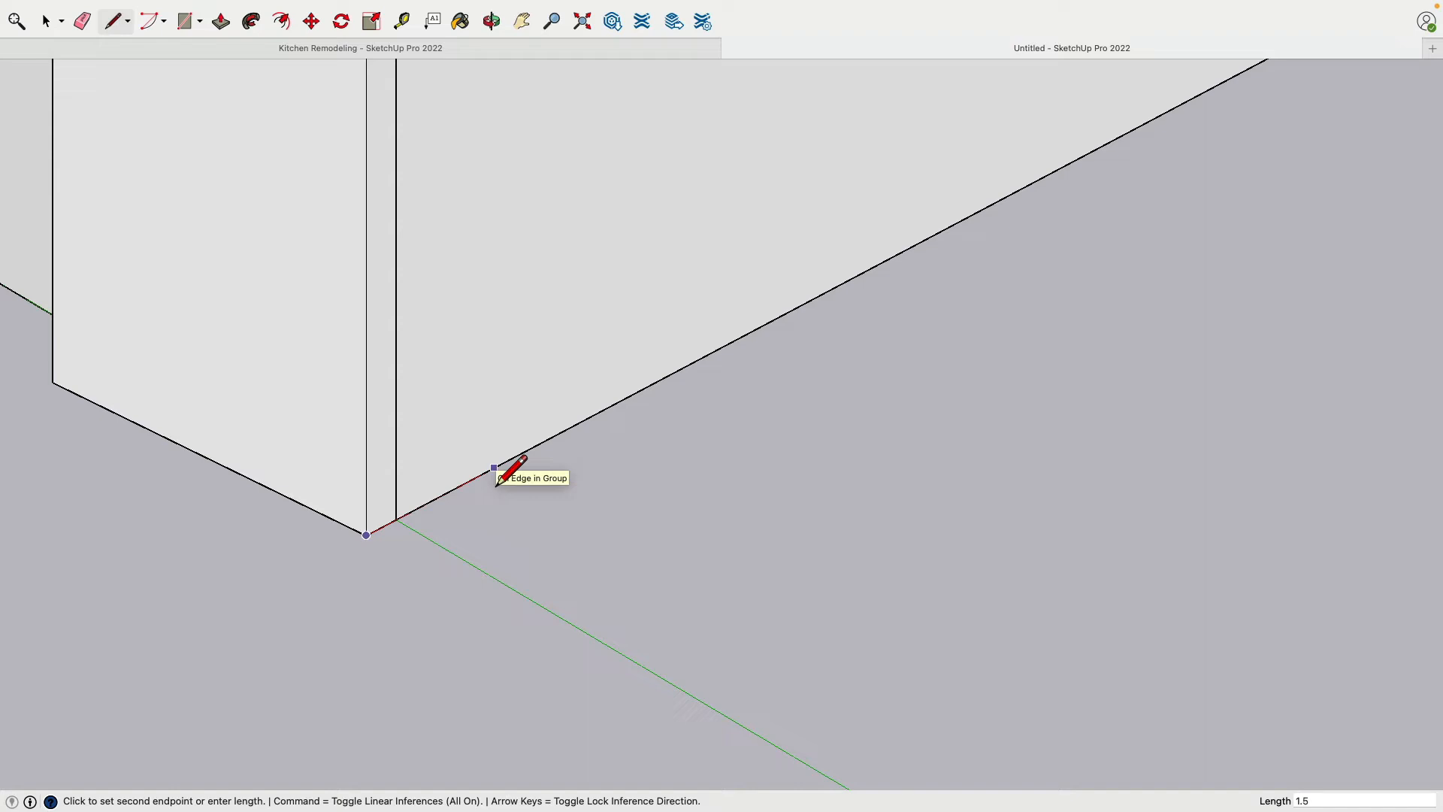
click(547, 440)
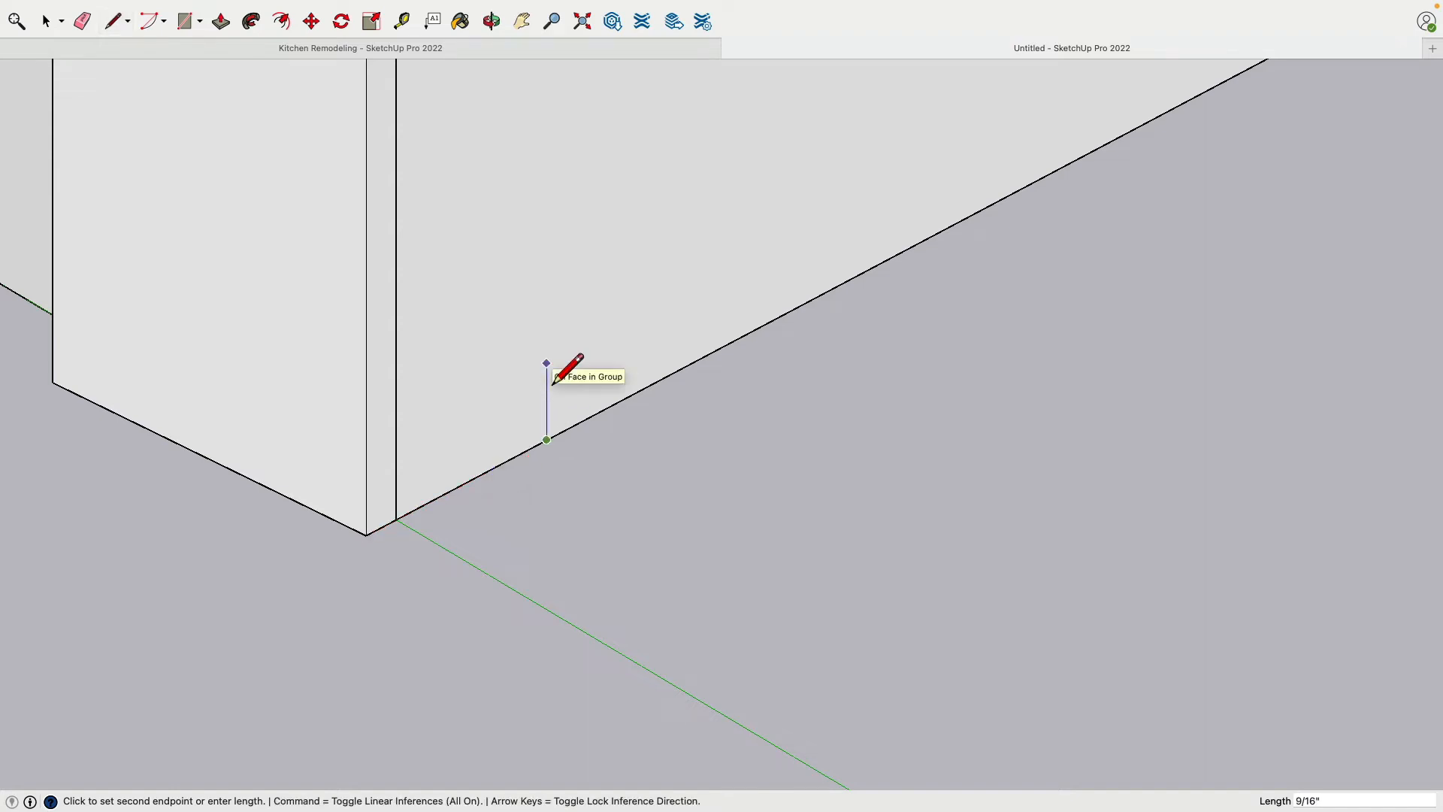
key(Return)
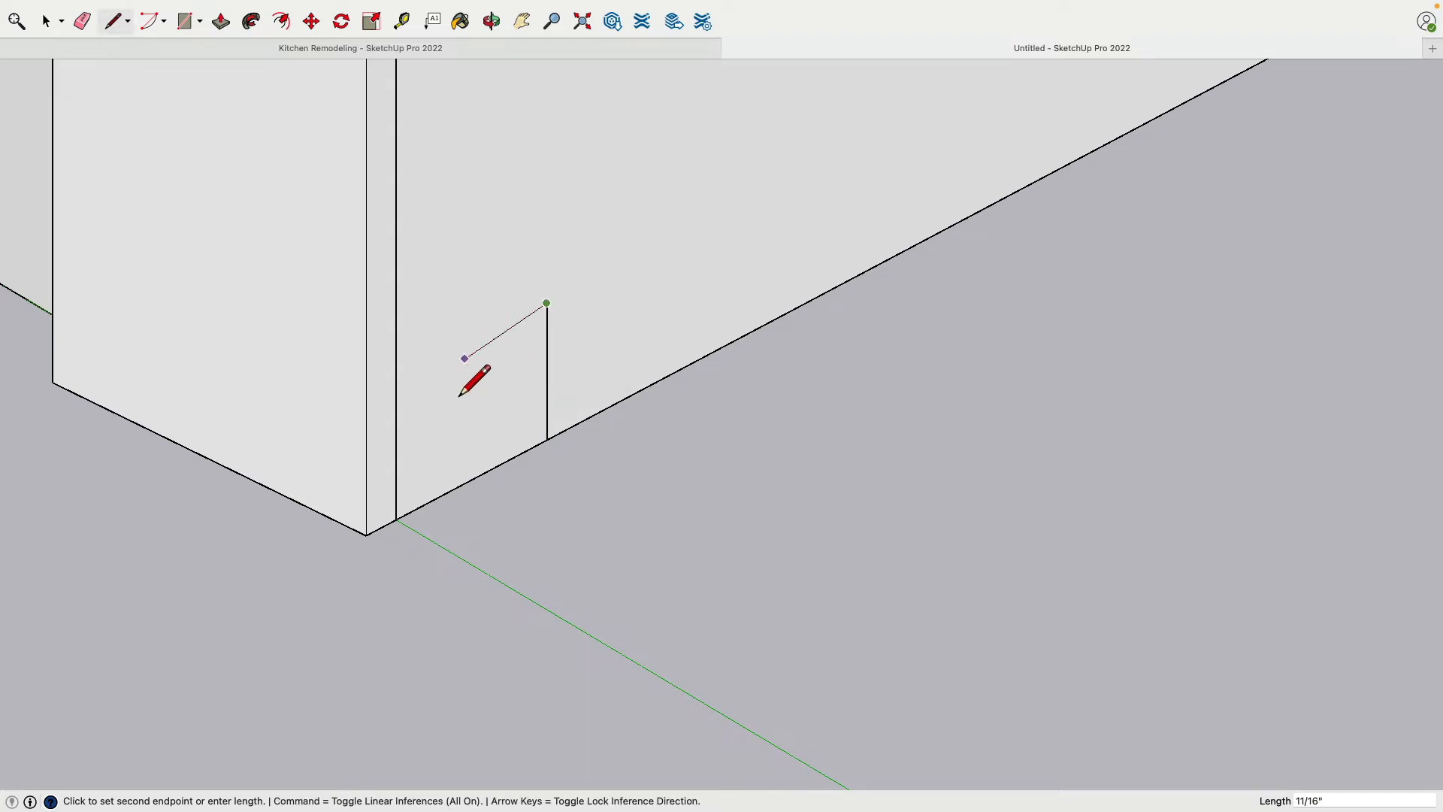
Complete the threshold profile with a short vertical front edge at the trim corner, a 0.75" top edge, and a sloped edge joining them
key(Escape)
click(367, 556)
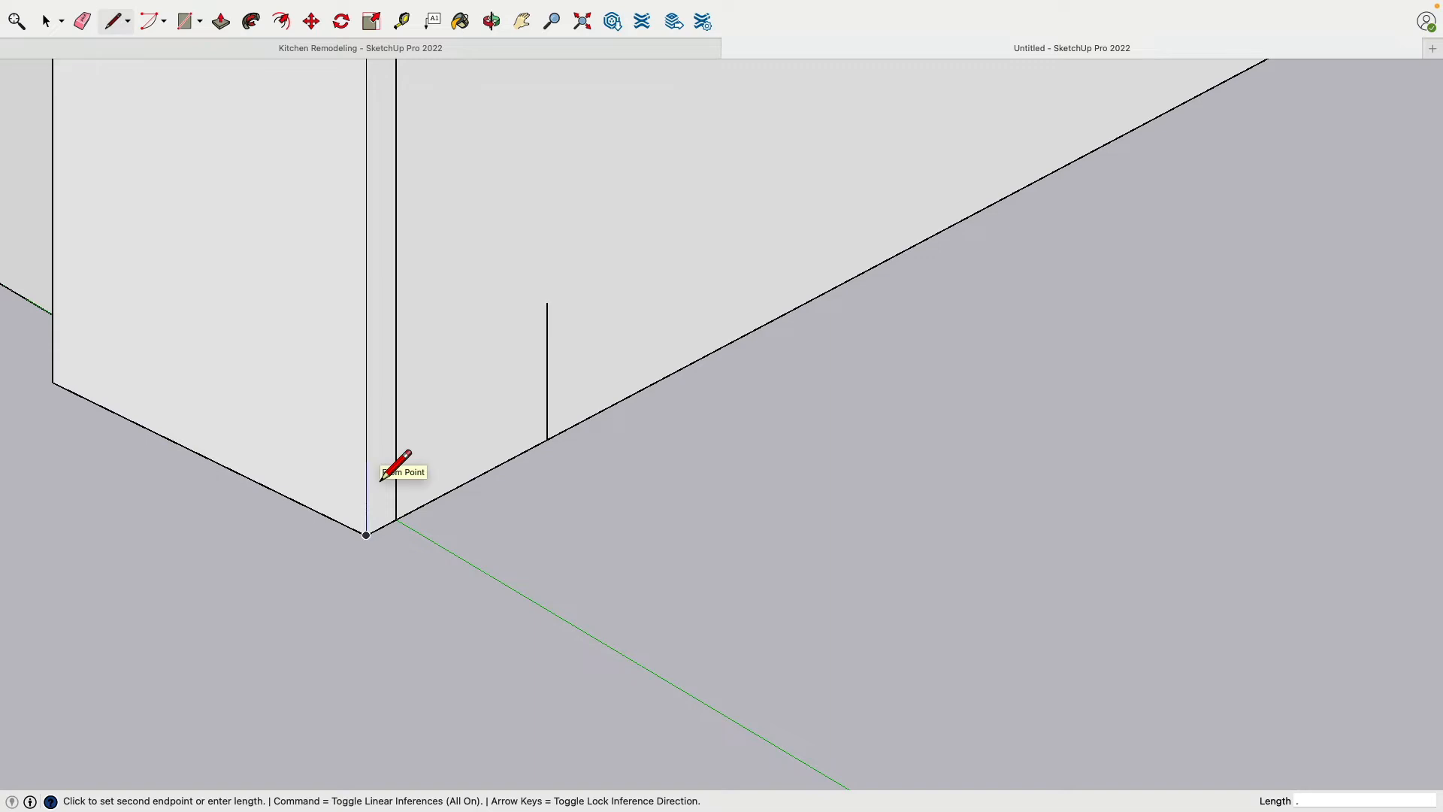
click(381, 478)
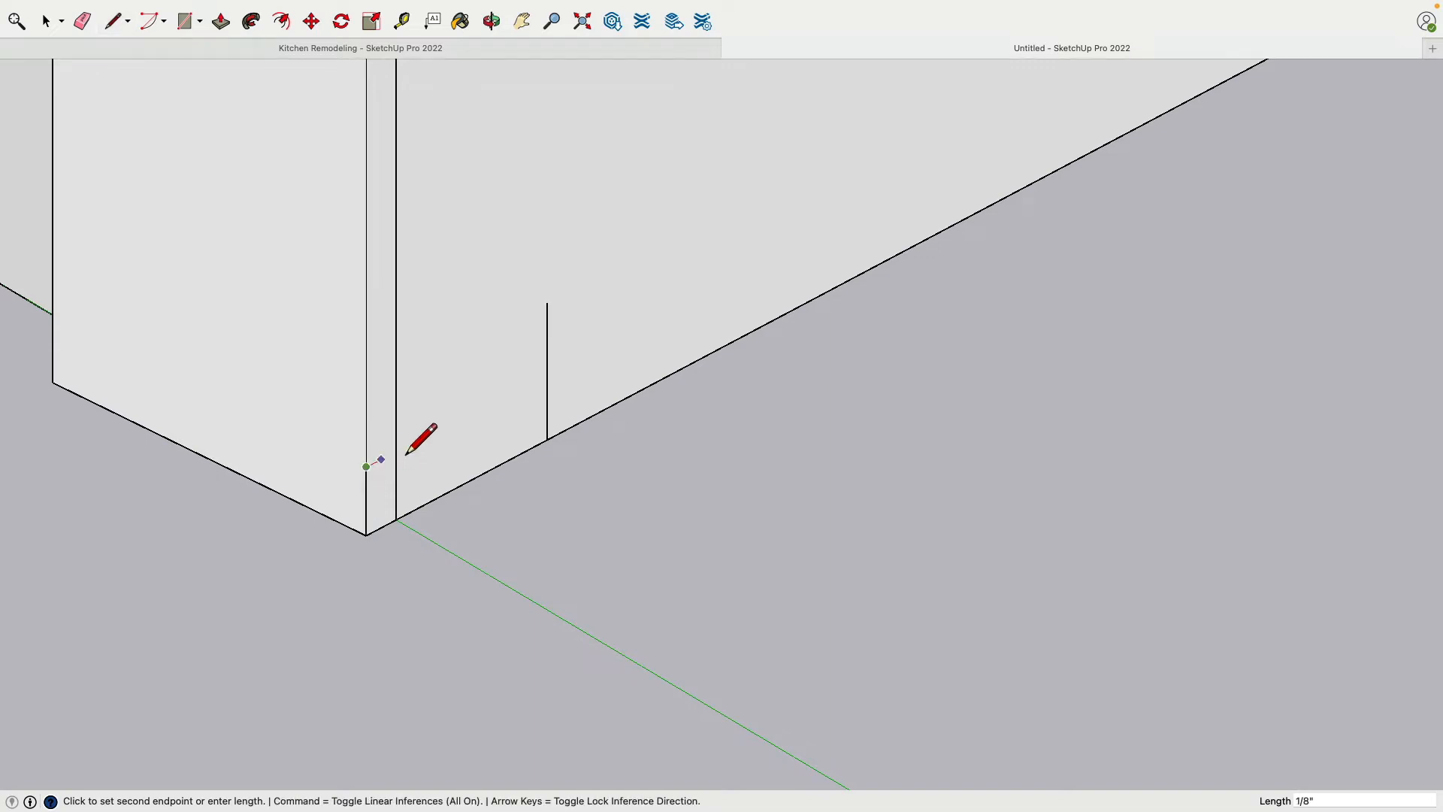
key(l)
click(551, 323)
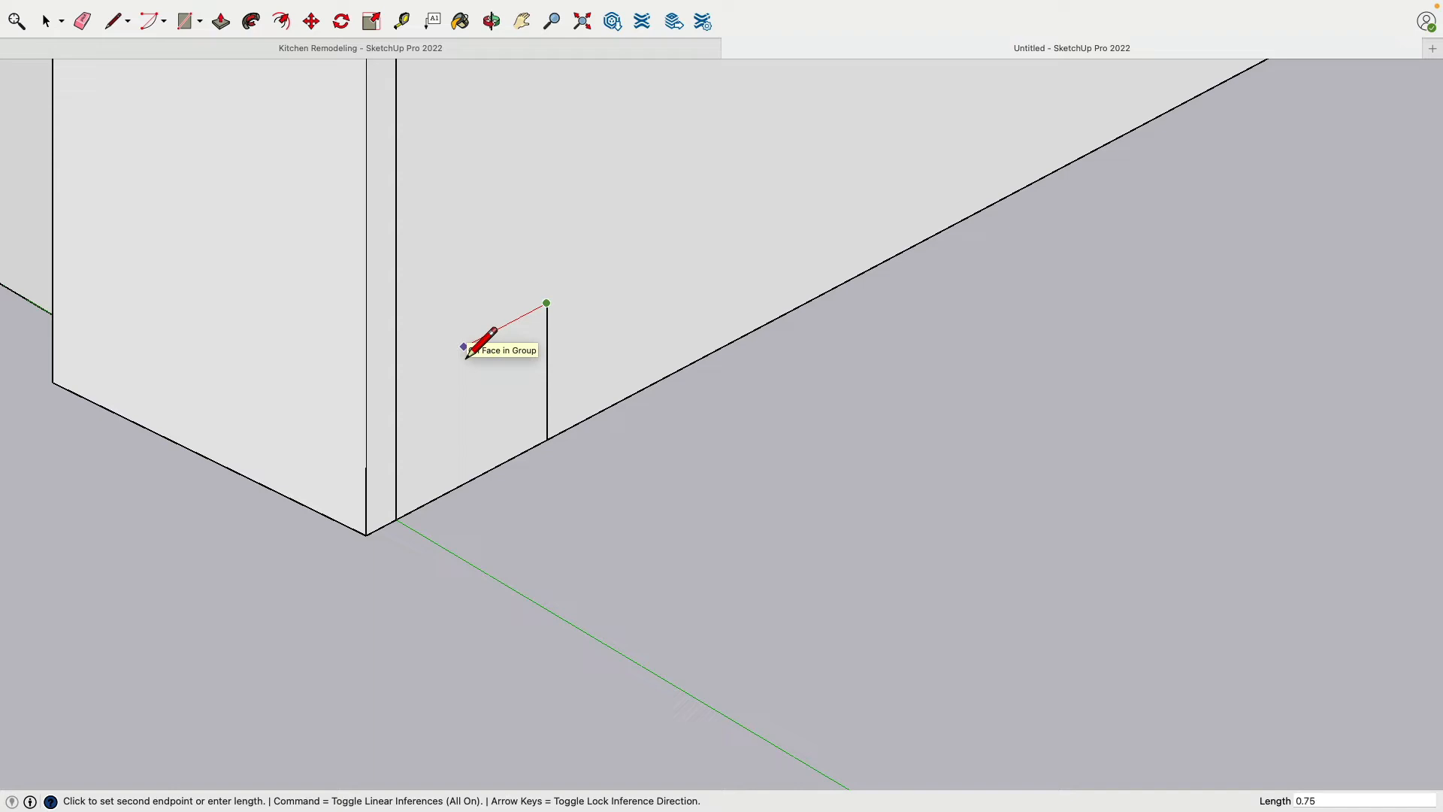
click(456, 350)
click(366, 466)
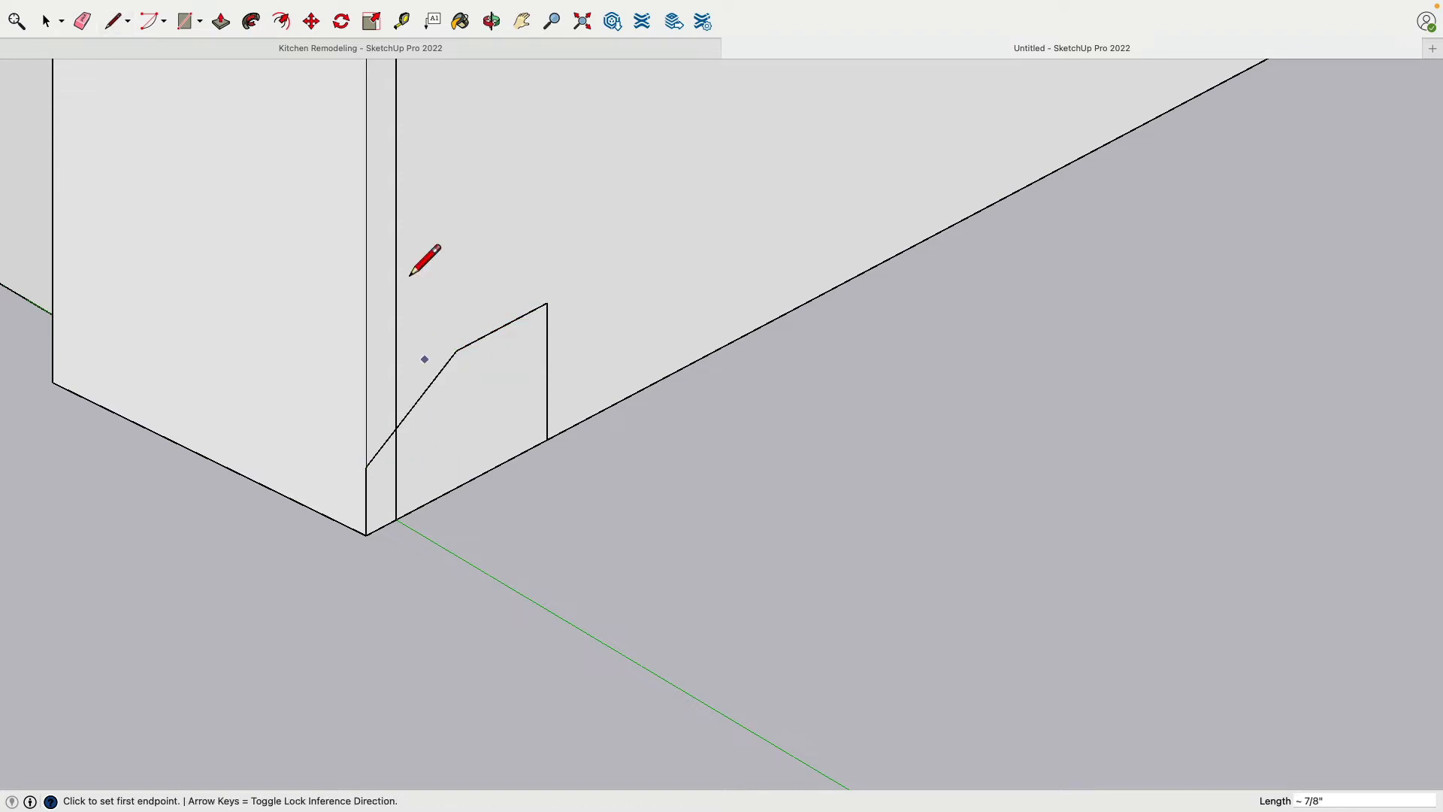
Extrude the threshold profile 7' 8 1/2" across the doorway to the trim on the opposite side
click(221, 30)
click(453, 441)
scroll(461, 444, down, 10)
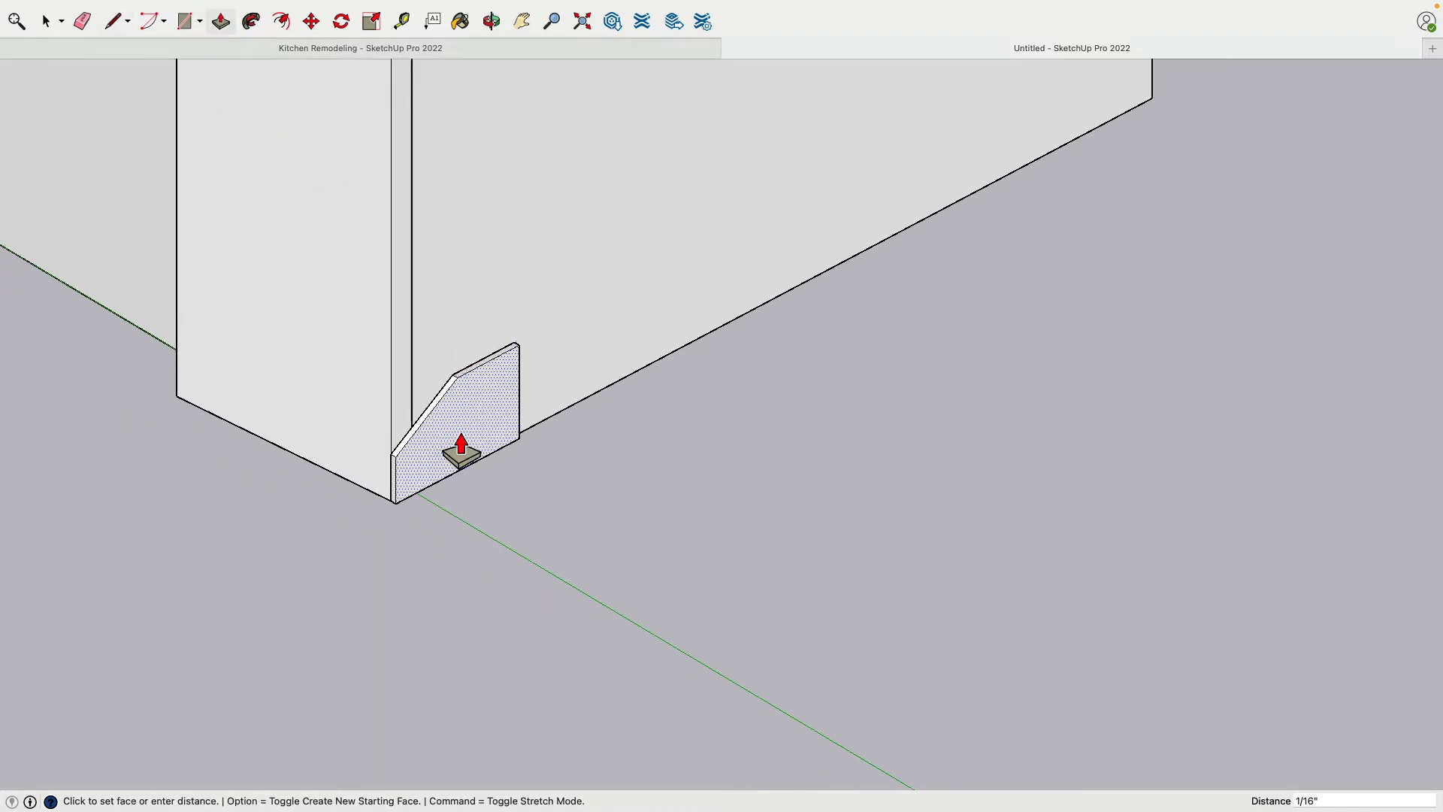
scroll(646, 530, down, 10)
middle_drag(628, 541, 559, 568)
scroll(725, 541, up, 6)
scroll(879, 490, up, 6)
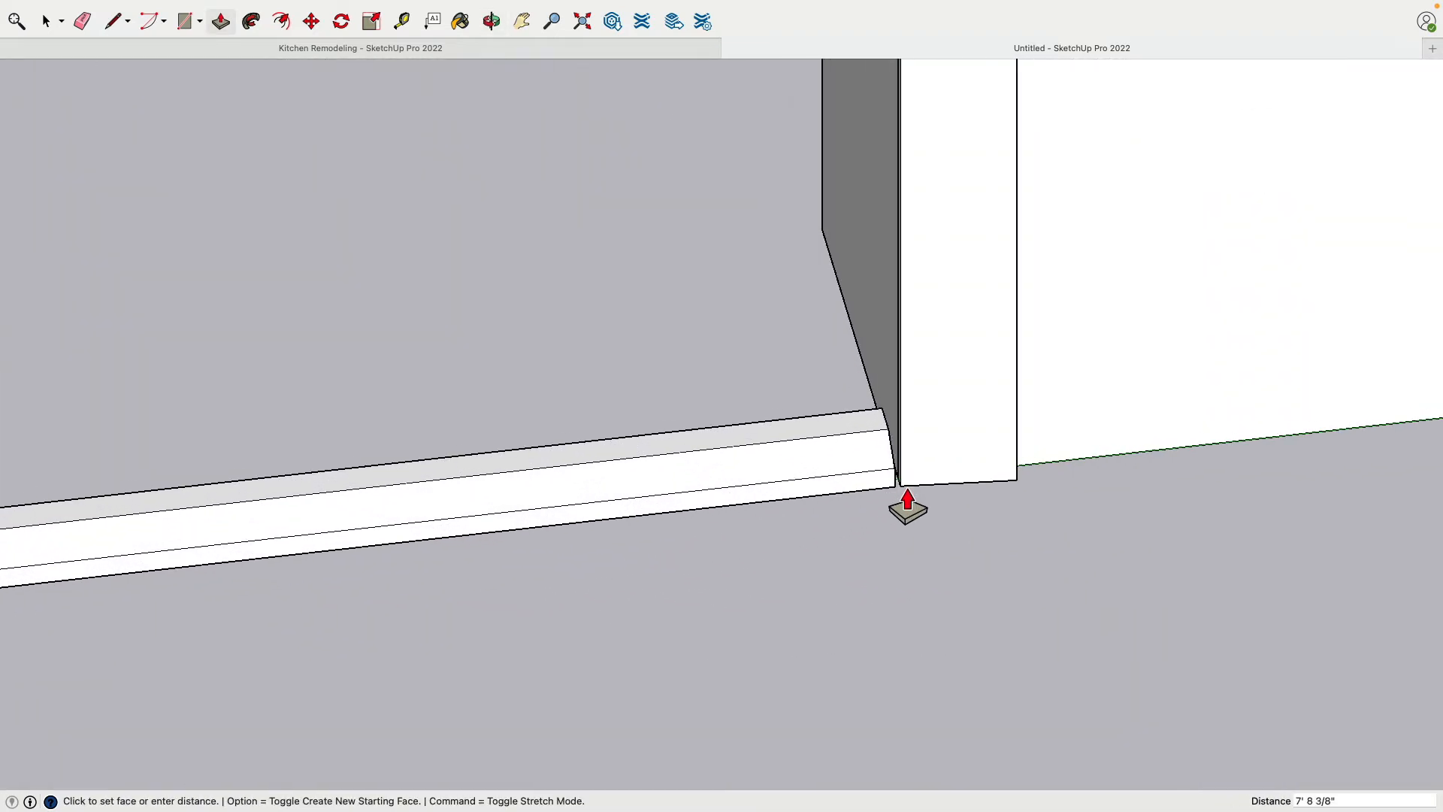
click(909, 504)
scroll(421, 267, down, 3)
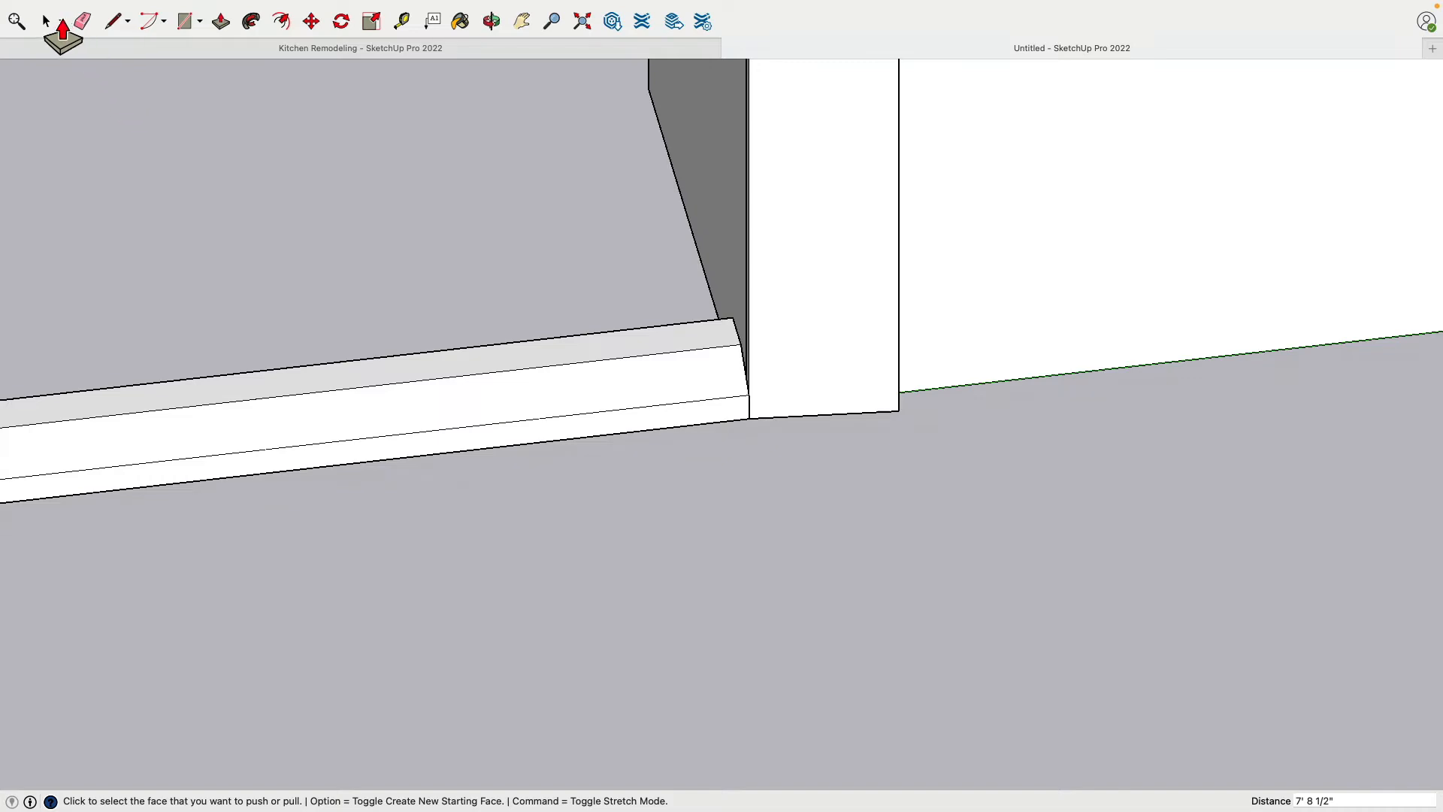
Select the entire extruded threshold and make it a group
click(45, 21)
triple_click(480, 440)
right_click(480, 439)
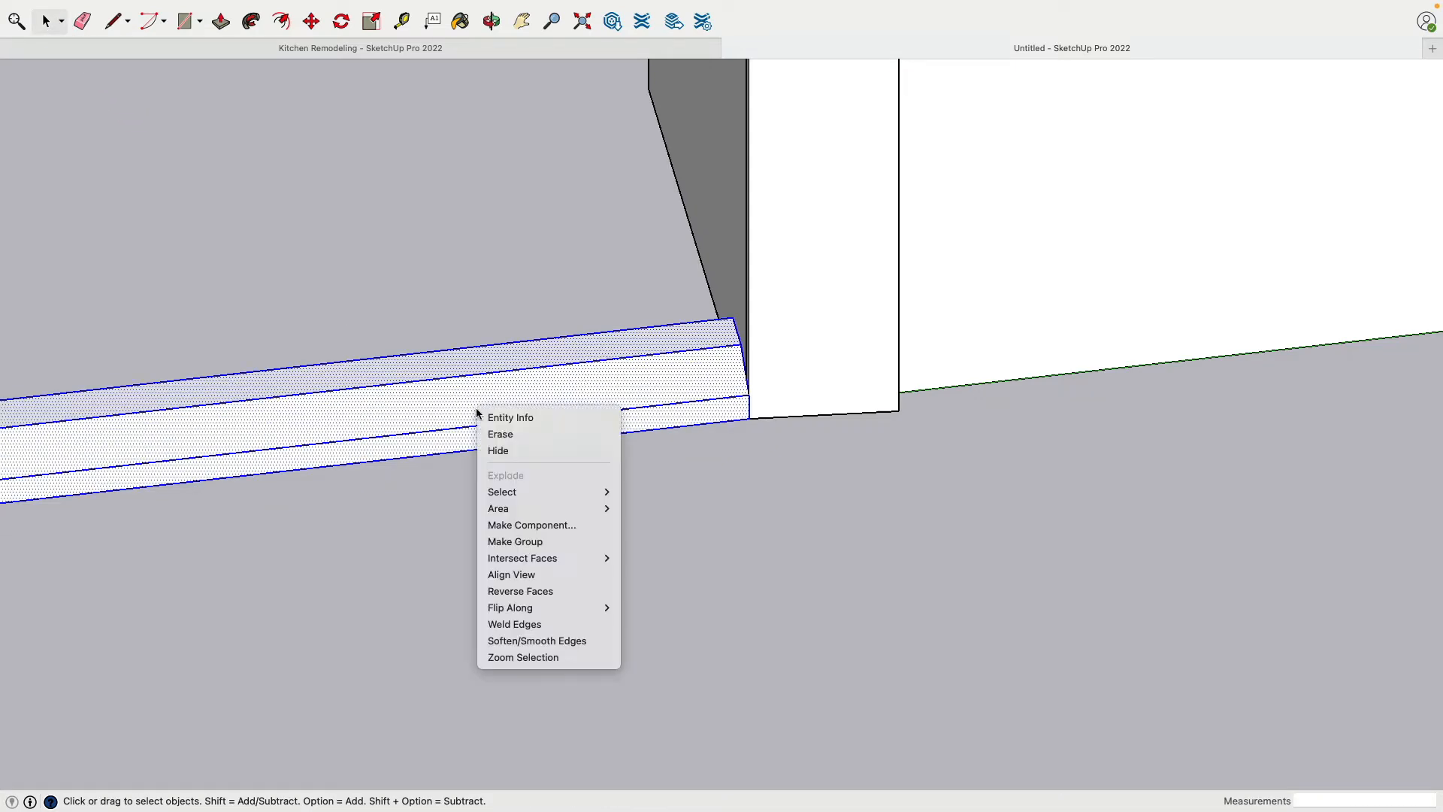
click(528, 535)
scroll(539, 544, down, 2)
click(541, 544)
Draw a 6' 5" by 7' 8 1/2" rectangle covering the wide doorway opening on the wall's exterior face
scroll(541, 544, down, 3)
middle_drag(634, 548, 203, 526)
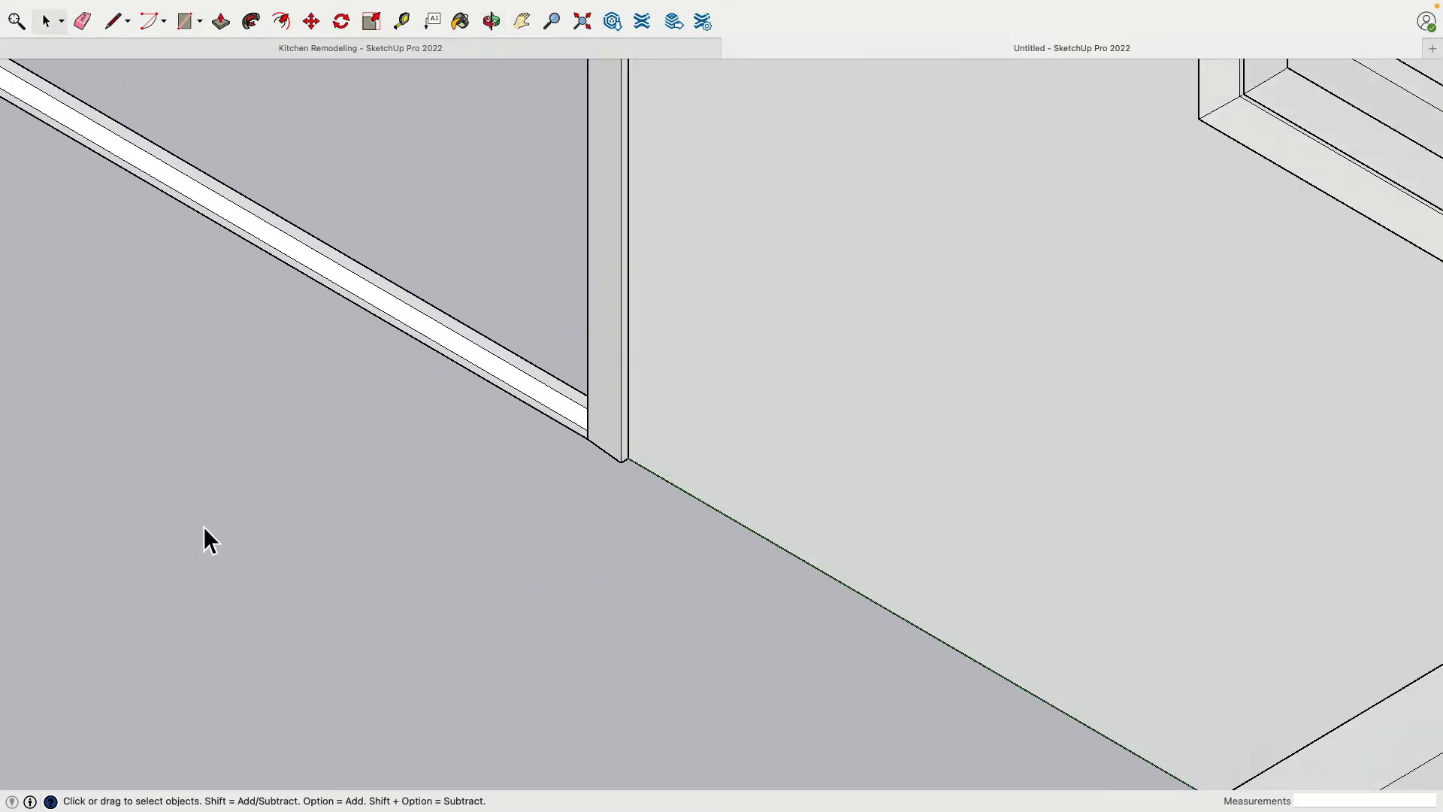
scroll(203, 526, down, 2)
shift+middle_drag(323, 425, 689, 554)
scroll(676, 553, down, 4)
middle_drag(402, 481, 1007, 556)
middle_drag(566, 602, 464, 663)
scroll(465, 646, down, 3)
middle_drag(467, 612, 232, 412)
scroll(1148, 523, up, 5)
shift+middle_drag(986, 518, 911, 487)
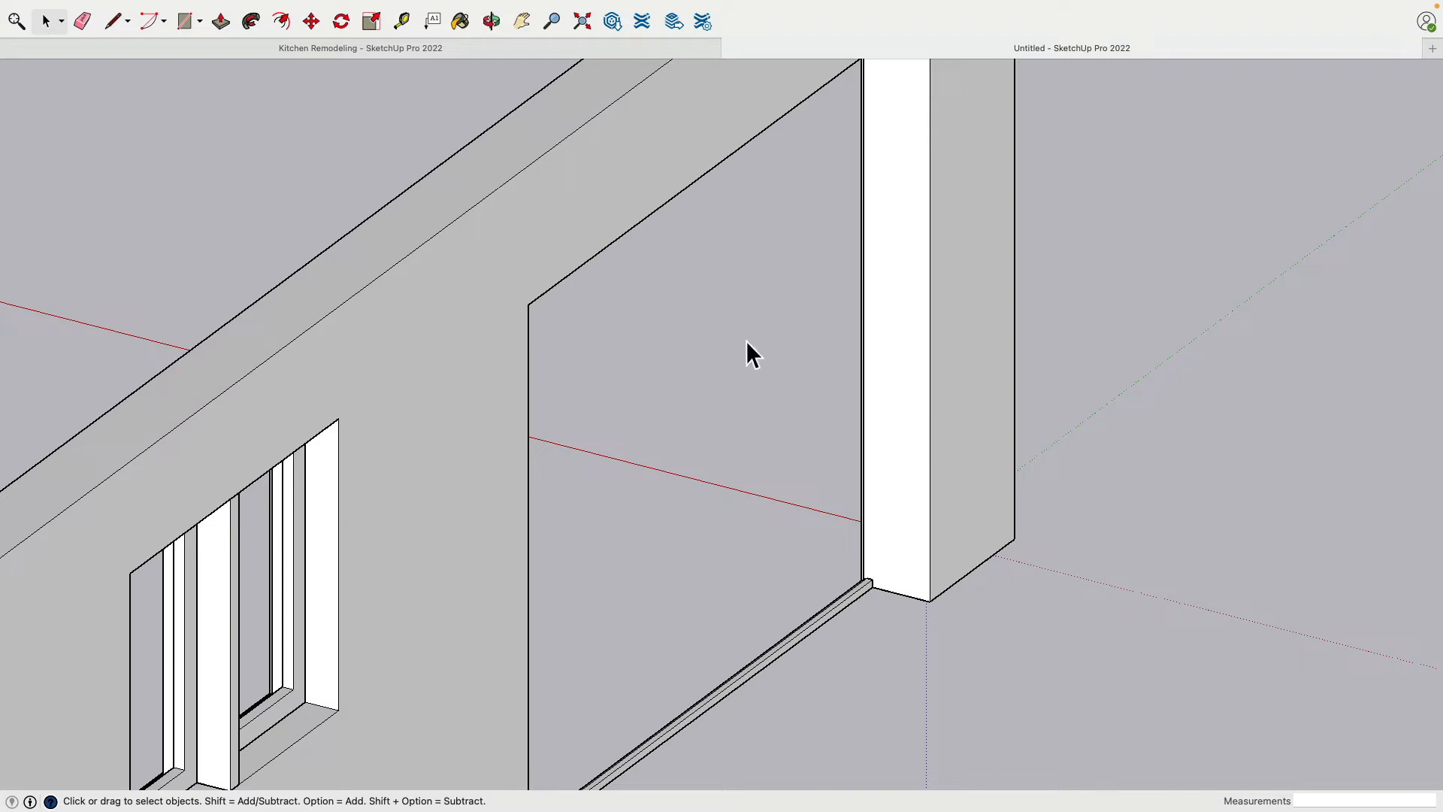
middle_drag(702, 365, 455, 416)
shift+middle_drag(881, 459, 418, 298)
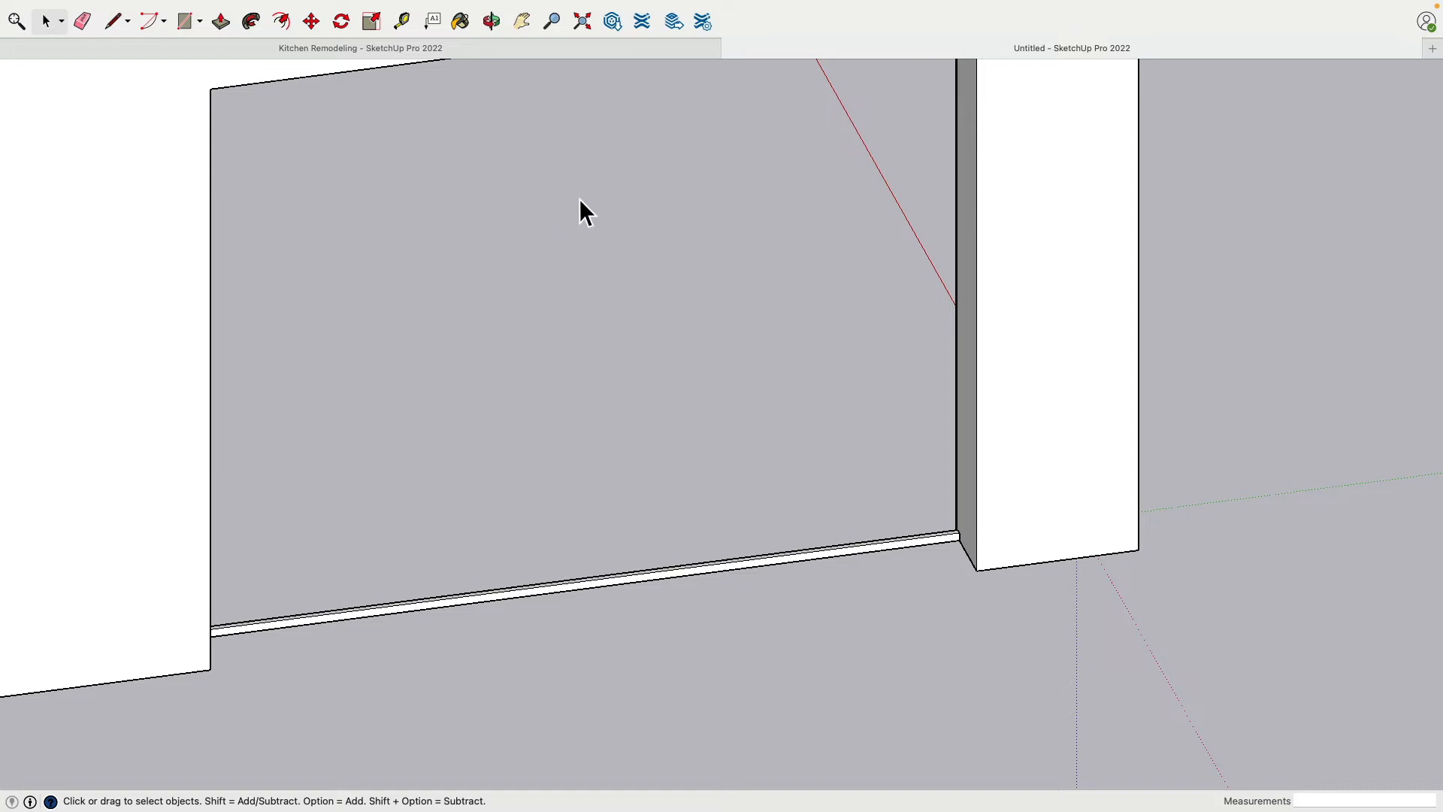
scroll(587, 376, down, 3)
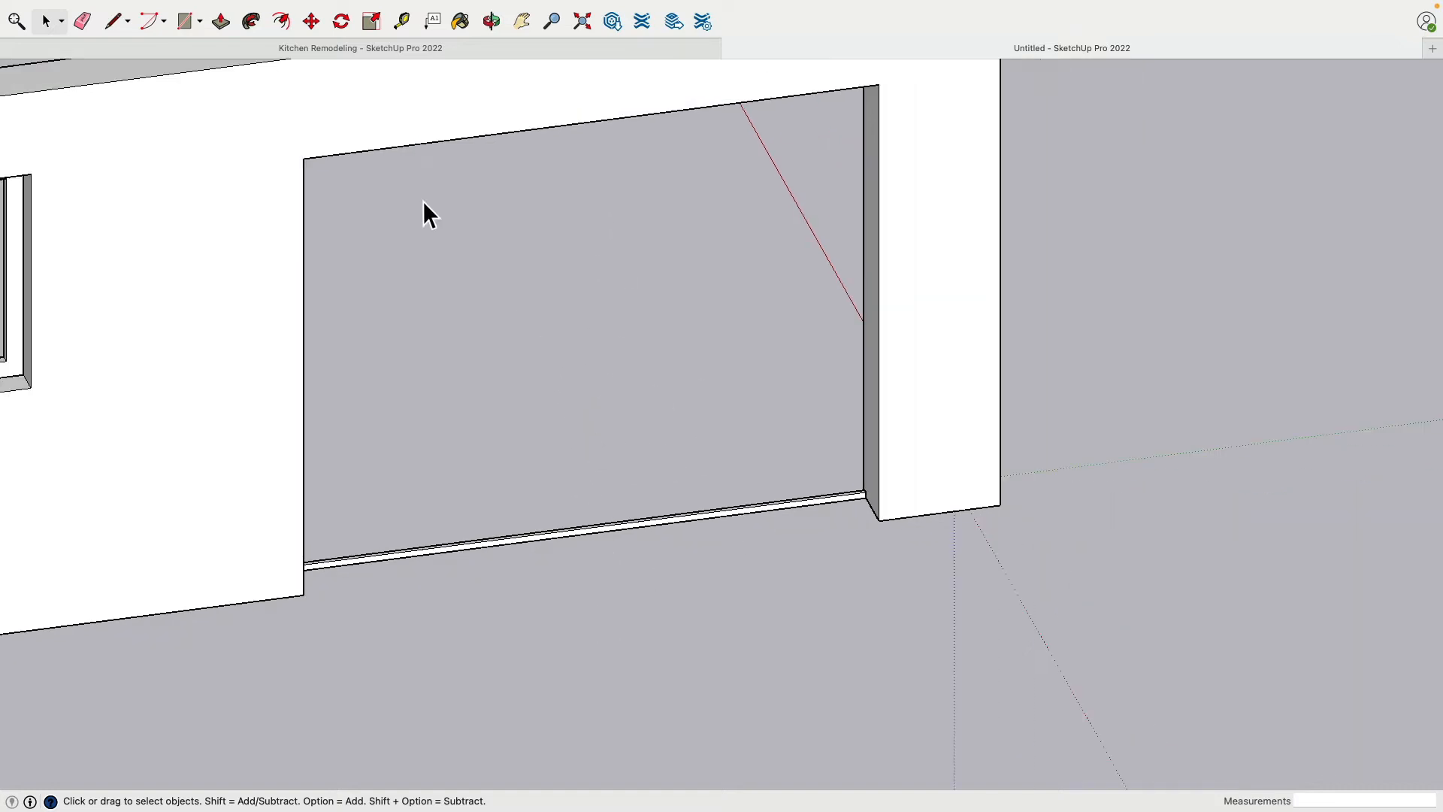
click(185, 22)
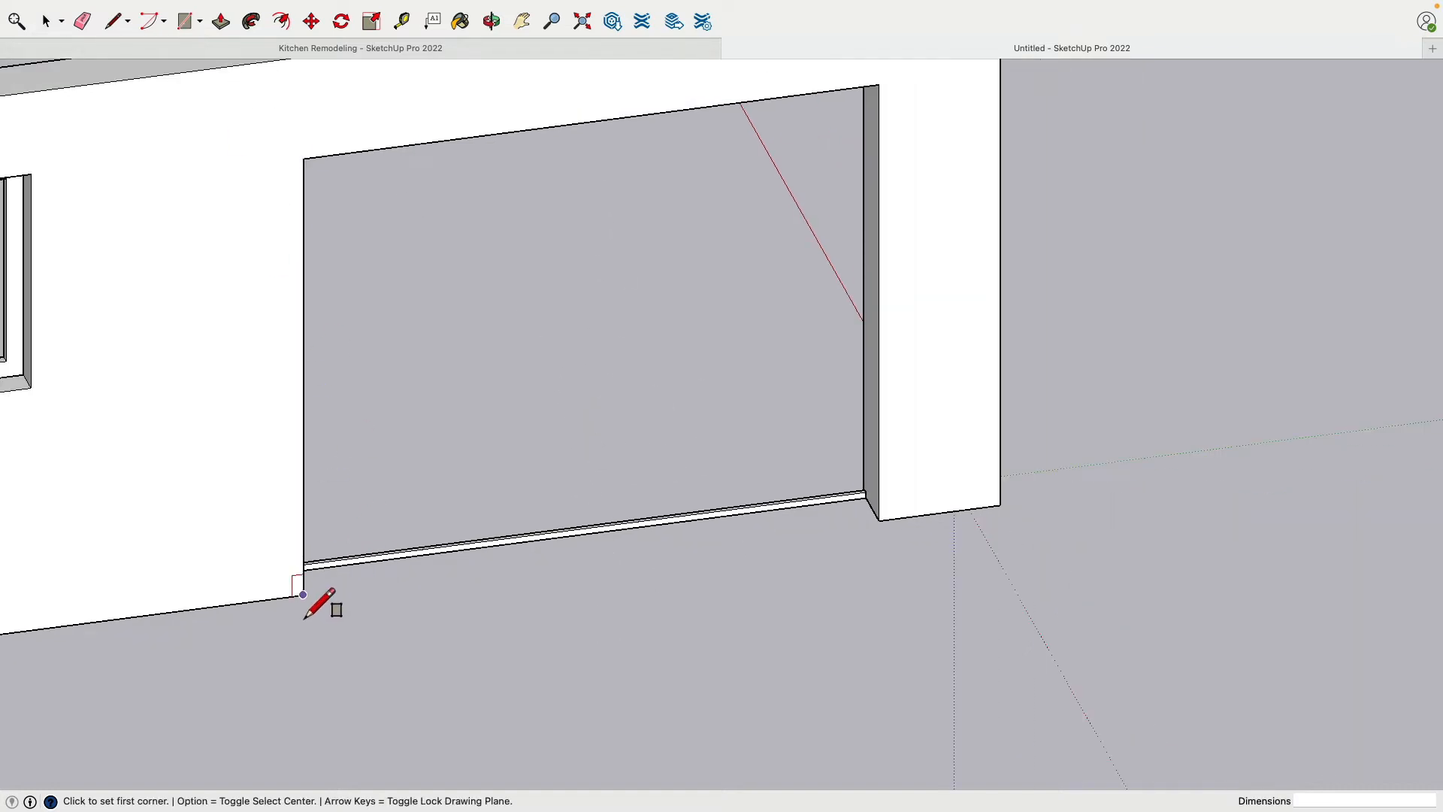
click(303, 595)
click(879, 87)
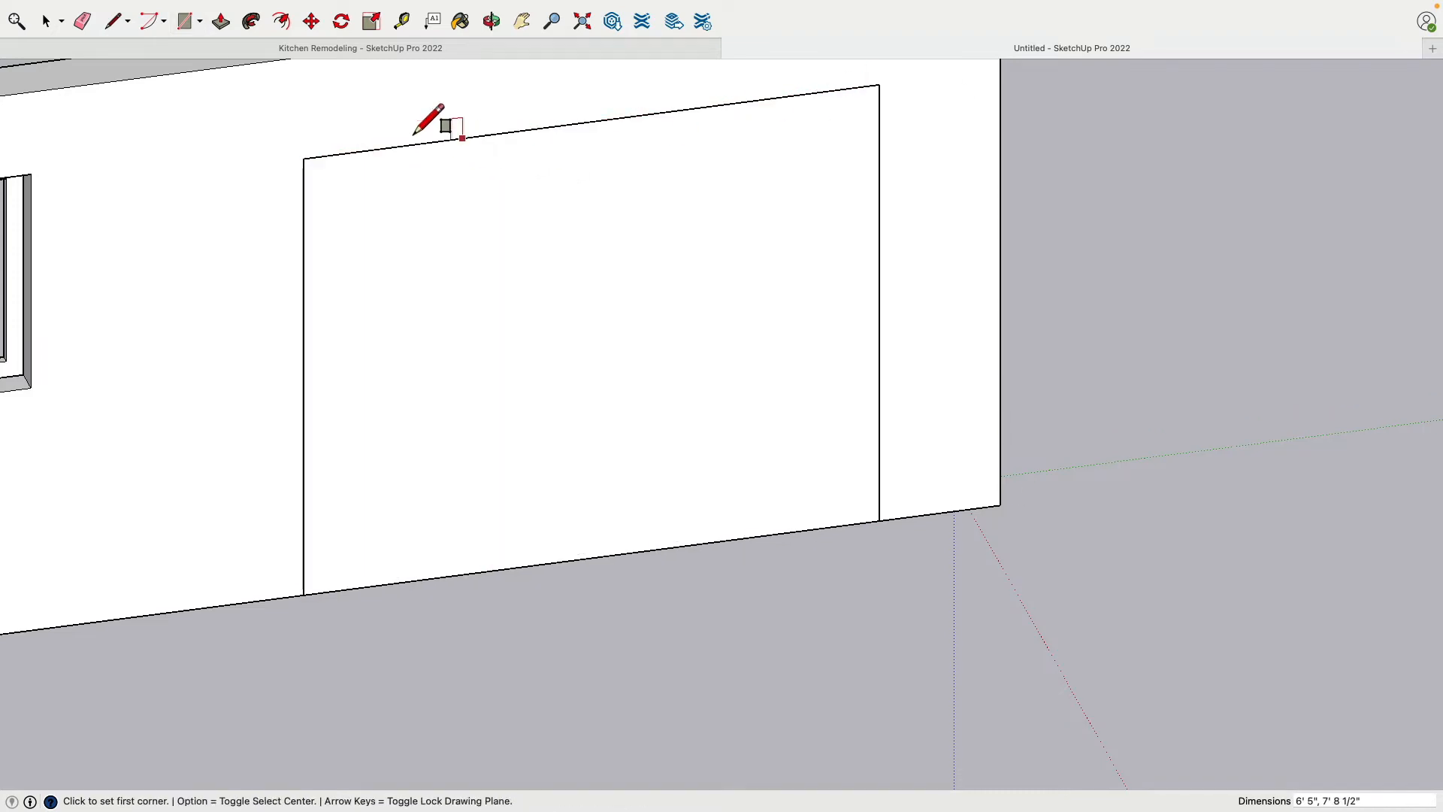
Offset the doorway rectangle's outline inward by 2.75" and delete the inner face to leave a frame
click(282, 22)
click(332, 177)
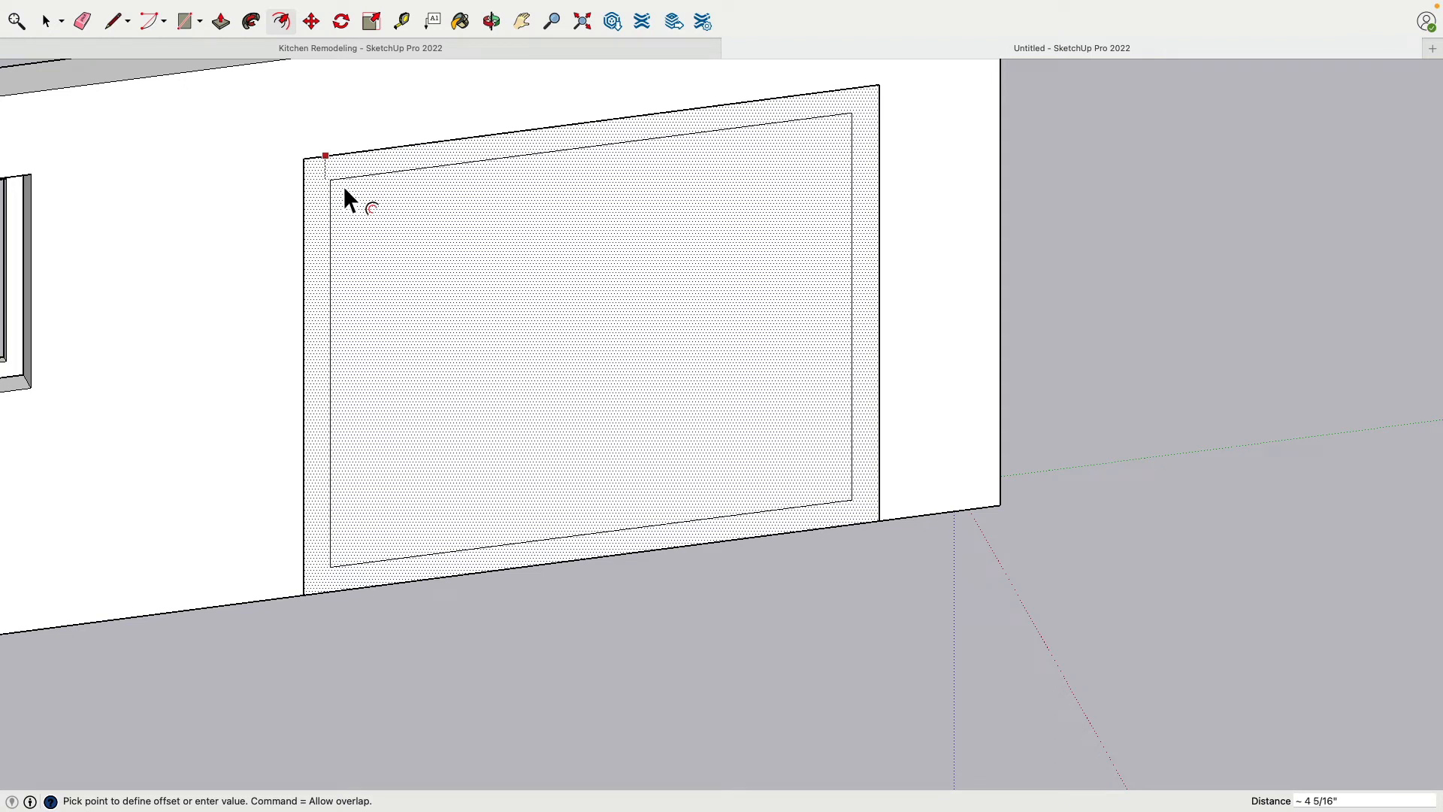
click(344, 187)
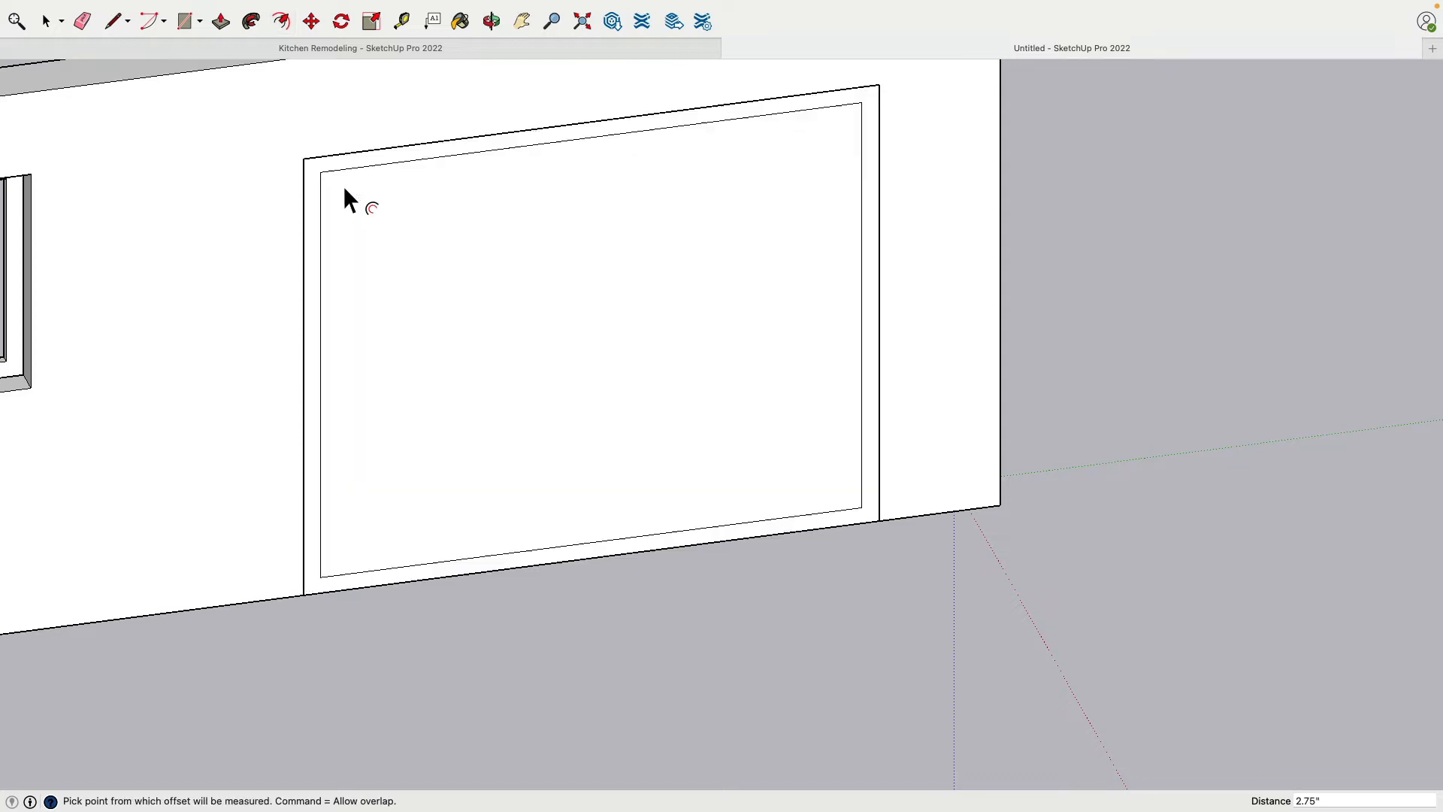
key(space)
click(499, 293)
key(Delete)
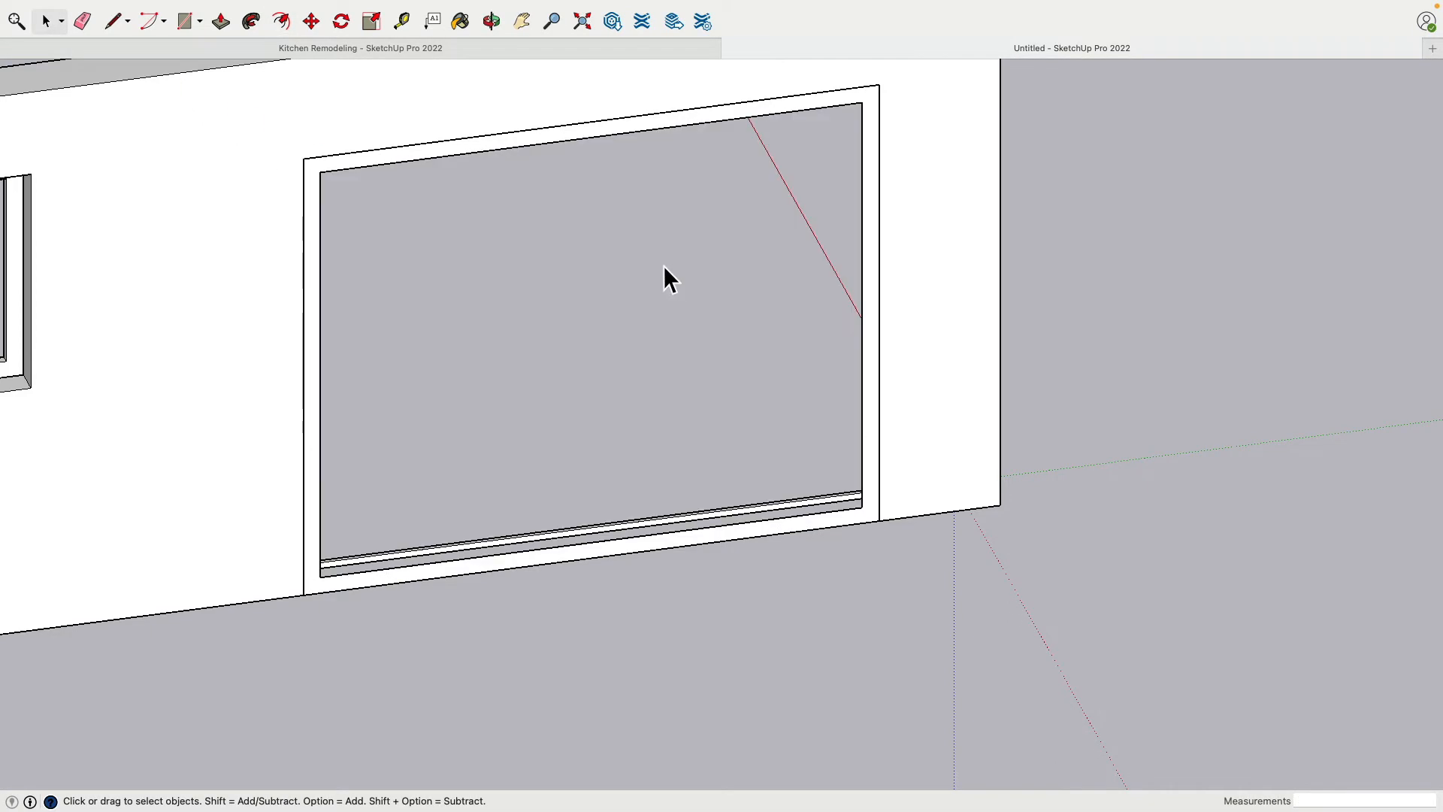
Extrude the doorway frame face 1.5" into the opening's depth
middle_drag(664, 264, 322, 322)
shift+middle_drag(477, 300, 506, 513)
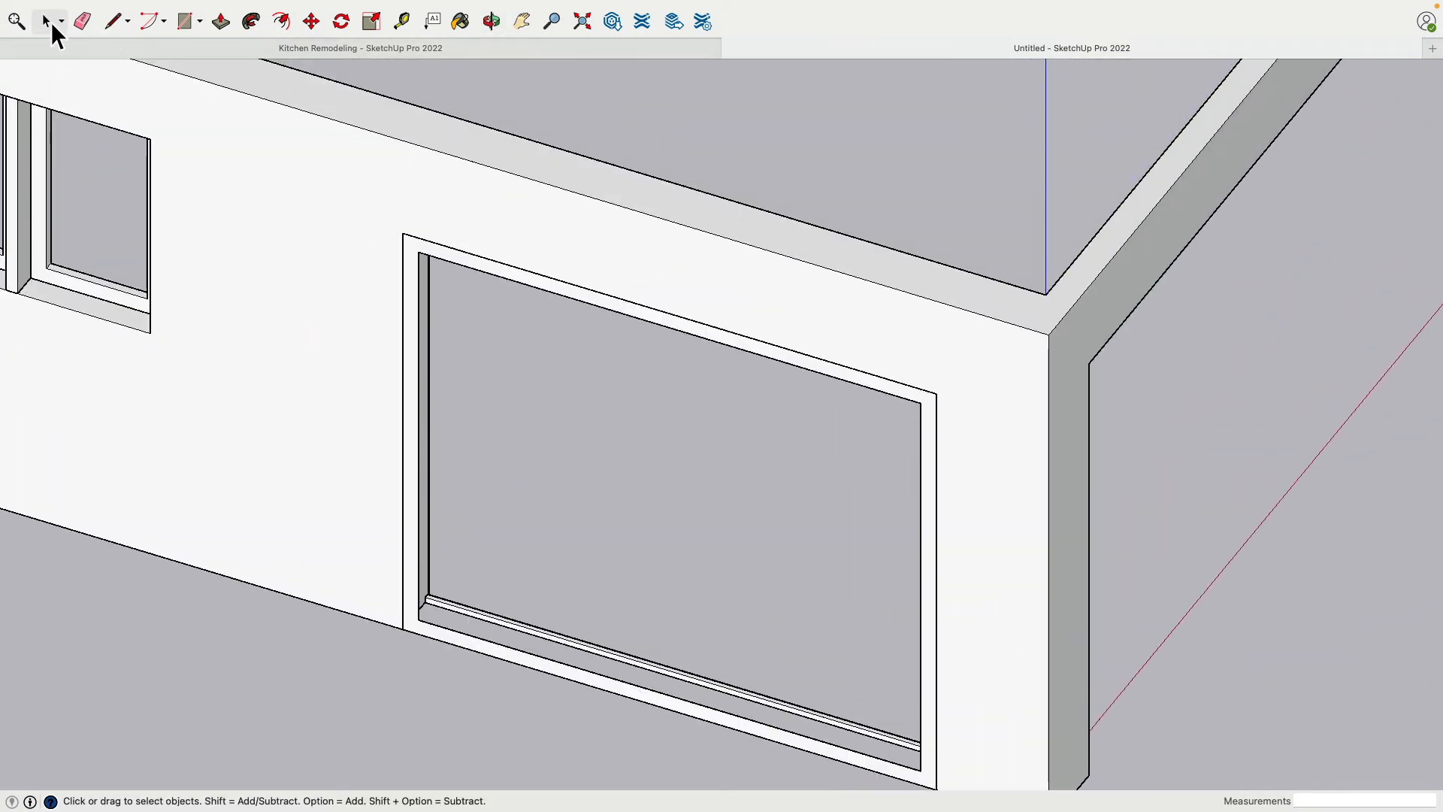
click(220, 27)
scroll(376, 258, up, 5)
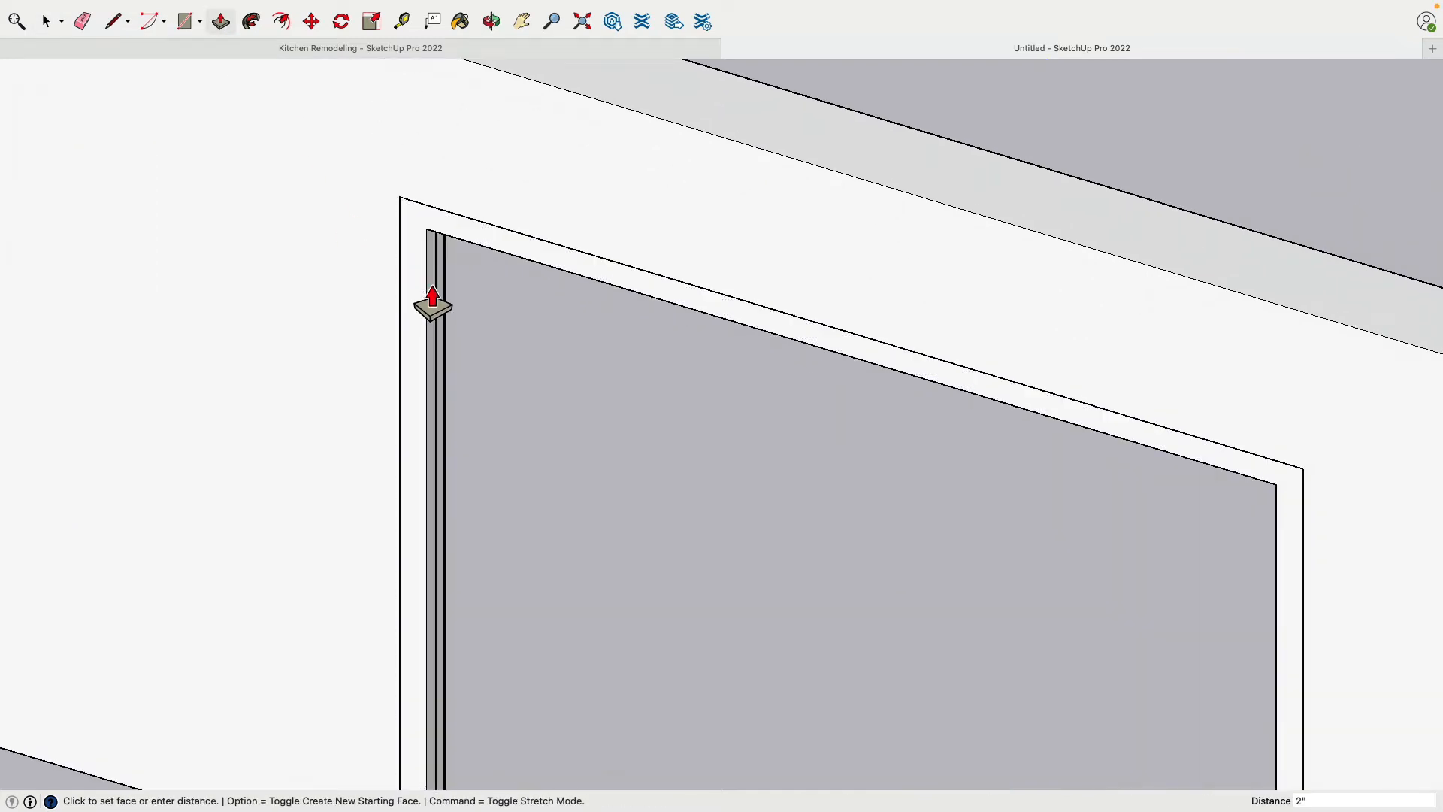
text(1.5)
key(Return)
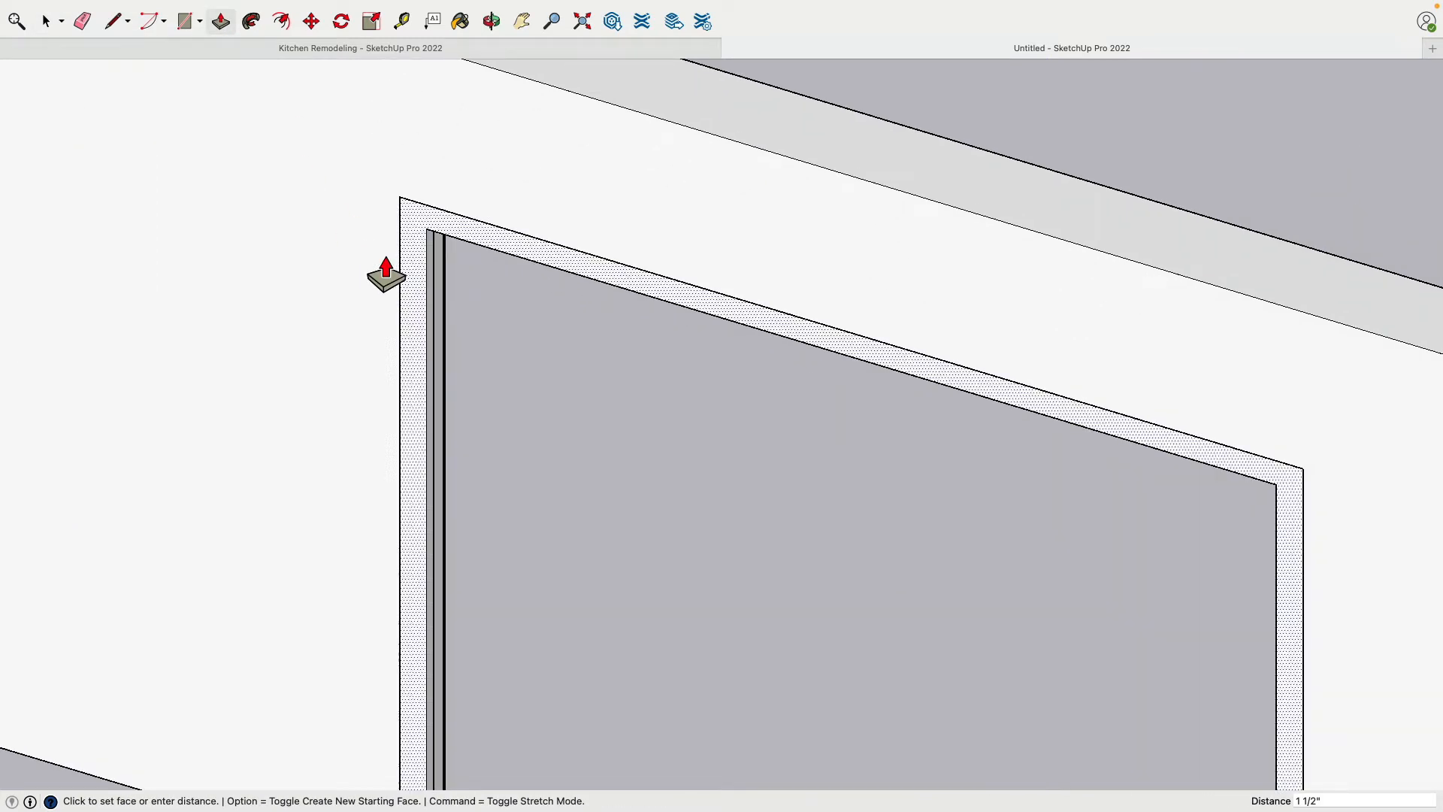
click(46, 21)
Place a vertical guide 3' 10 1/4" from the frame's outer side edge, through the midpoint of its top edge
scroll(438, 293, down, 5)
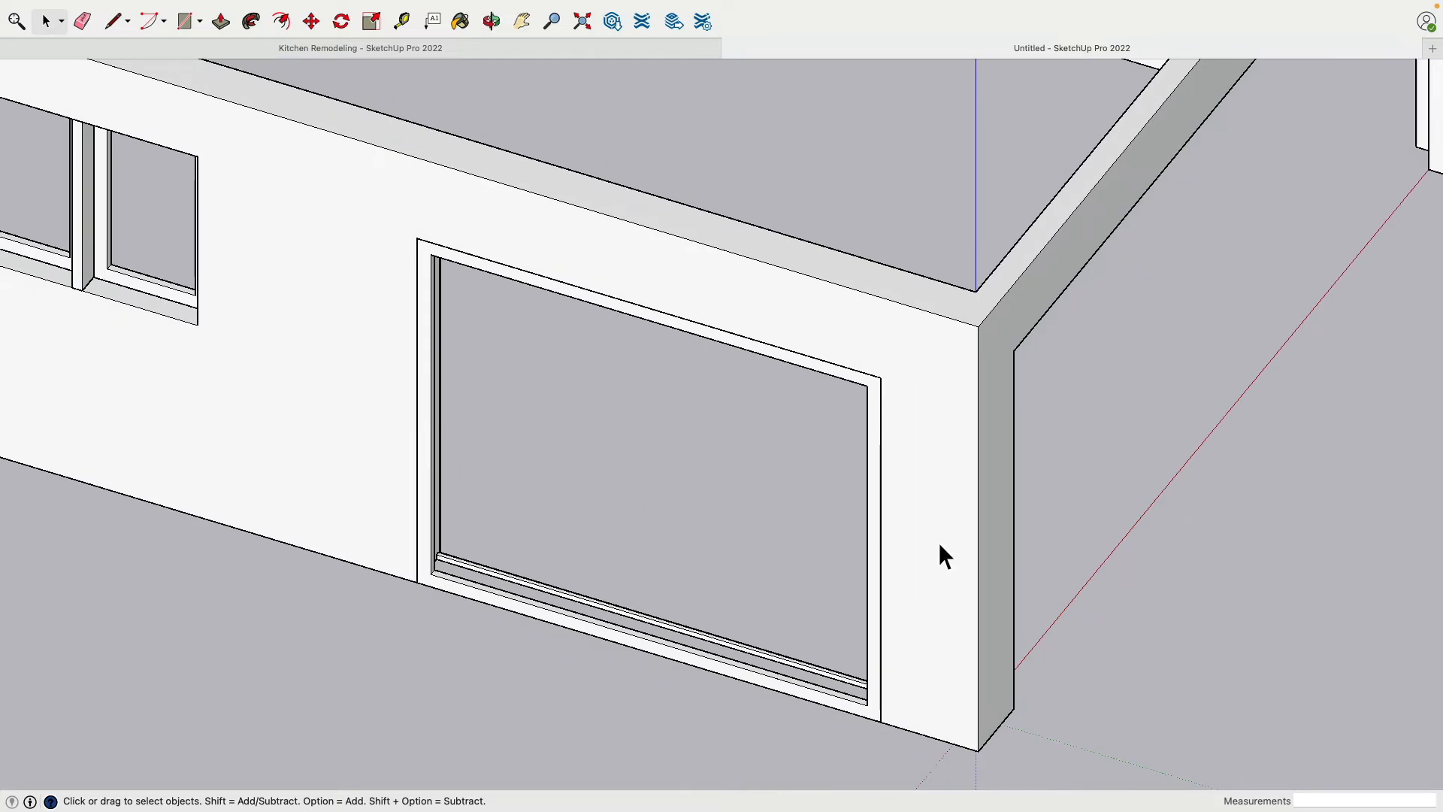
middle_drag(644, 451, 688, 443)
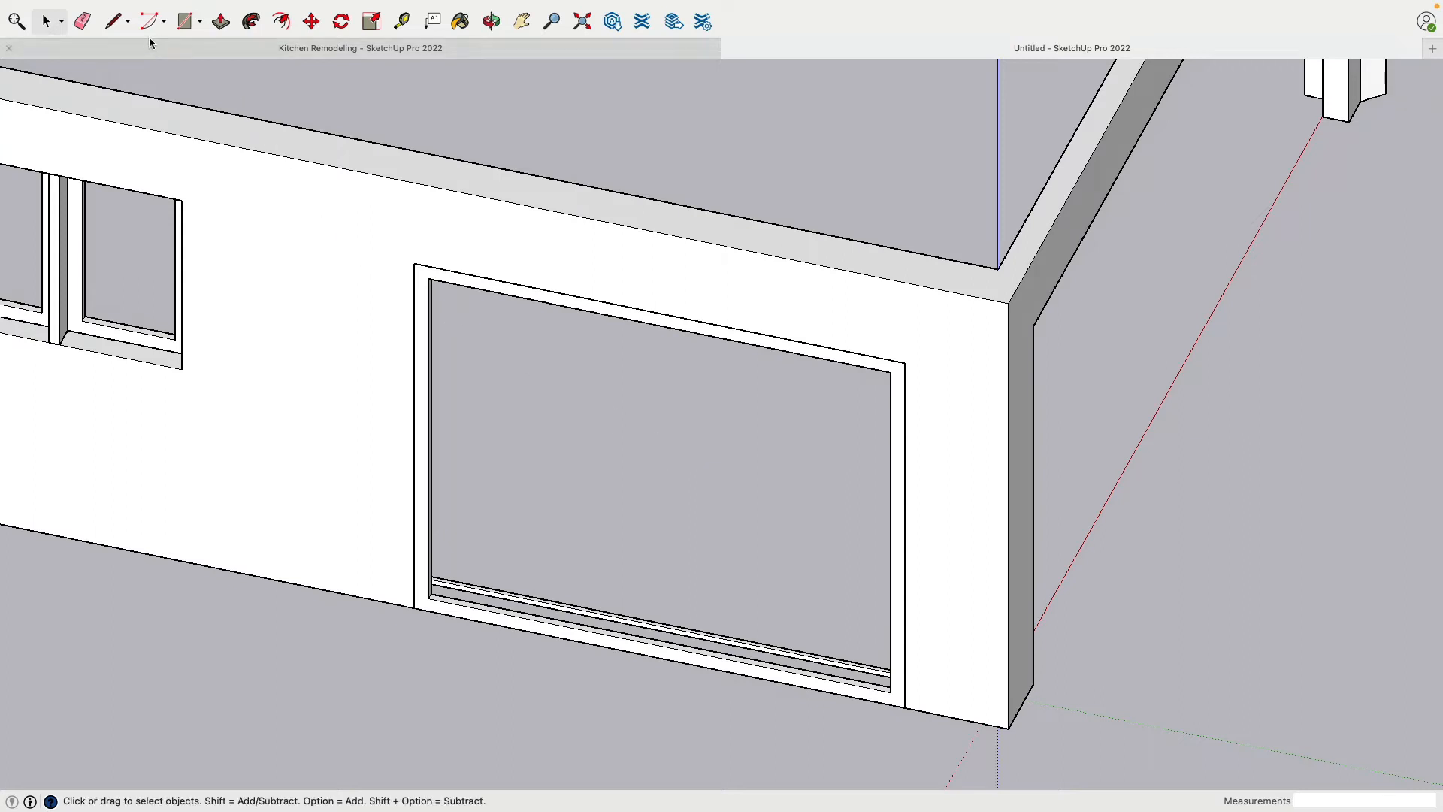
click(402, 21)
click(905, 414)
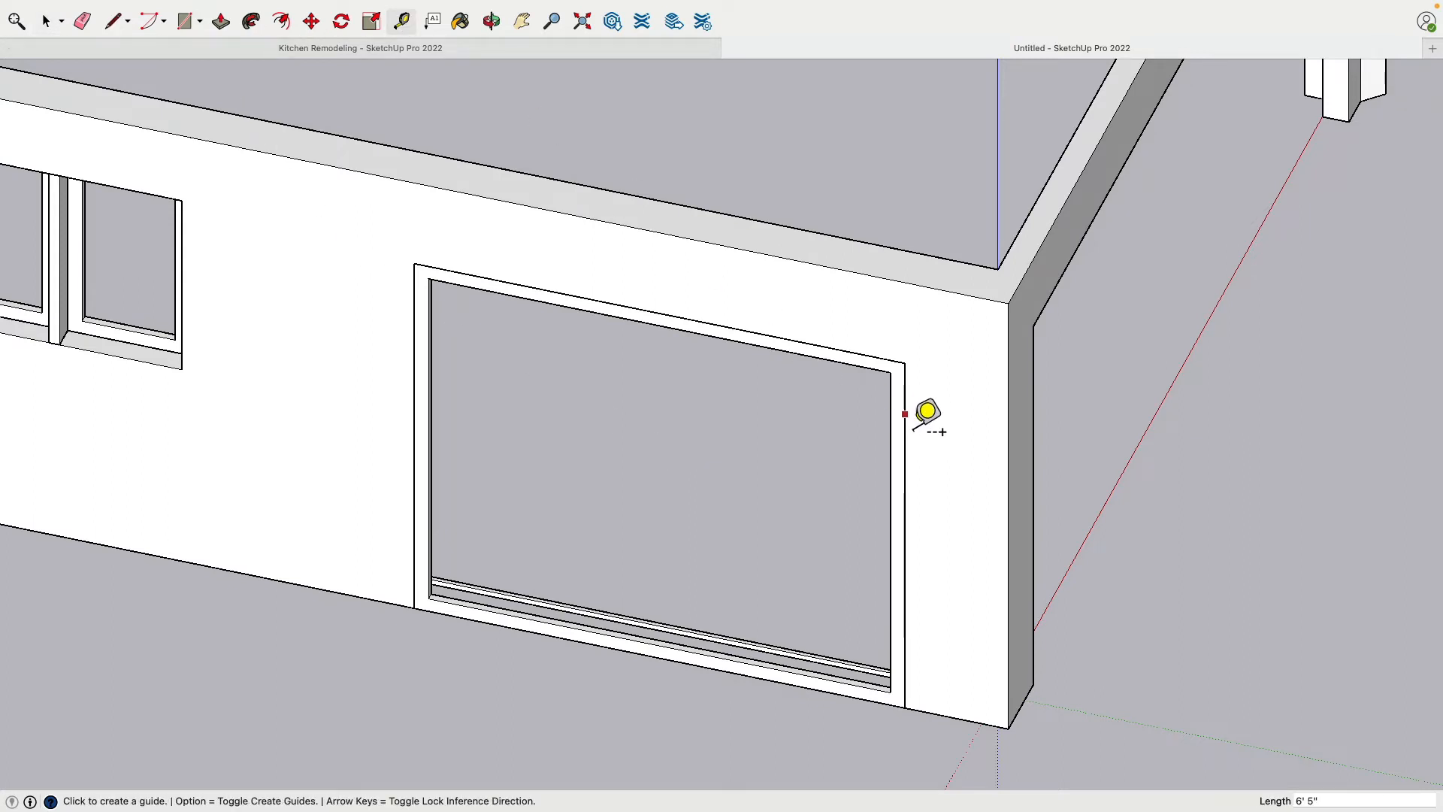
click(676, 308)
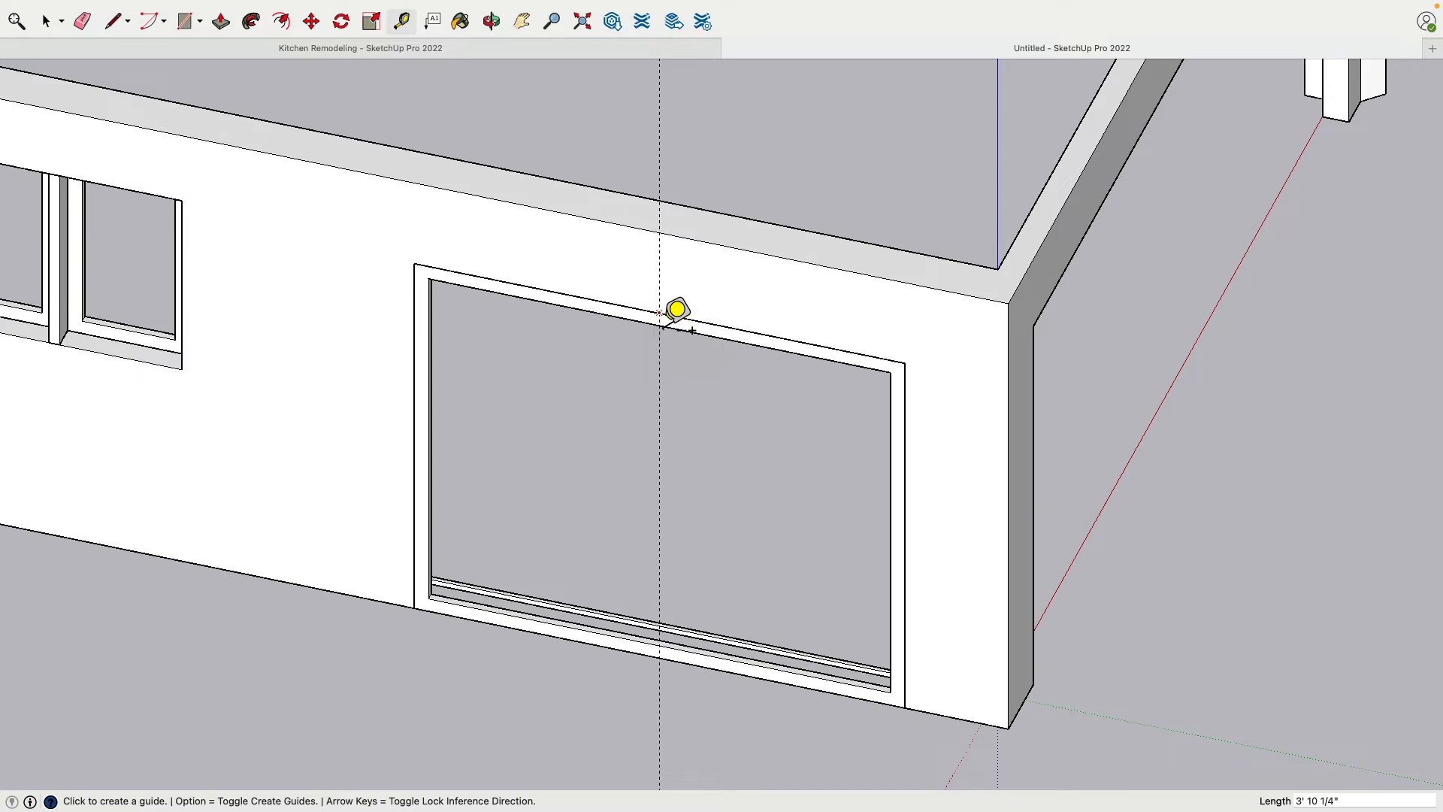
Calculate half of 2.75 and place a vertical guide 1.375" from the doorway's centre guide
key(super+space)
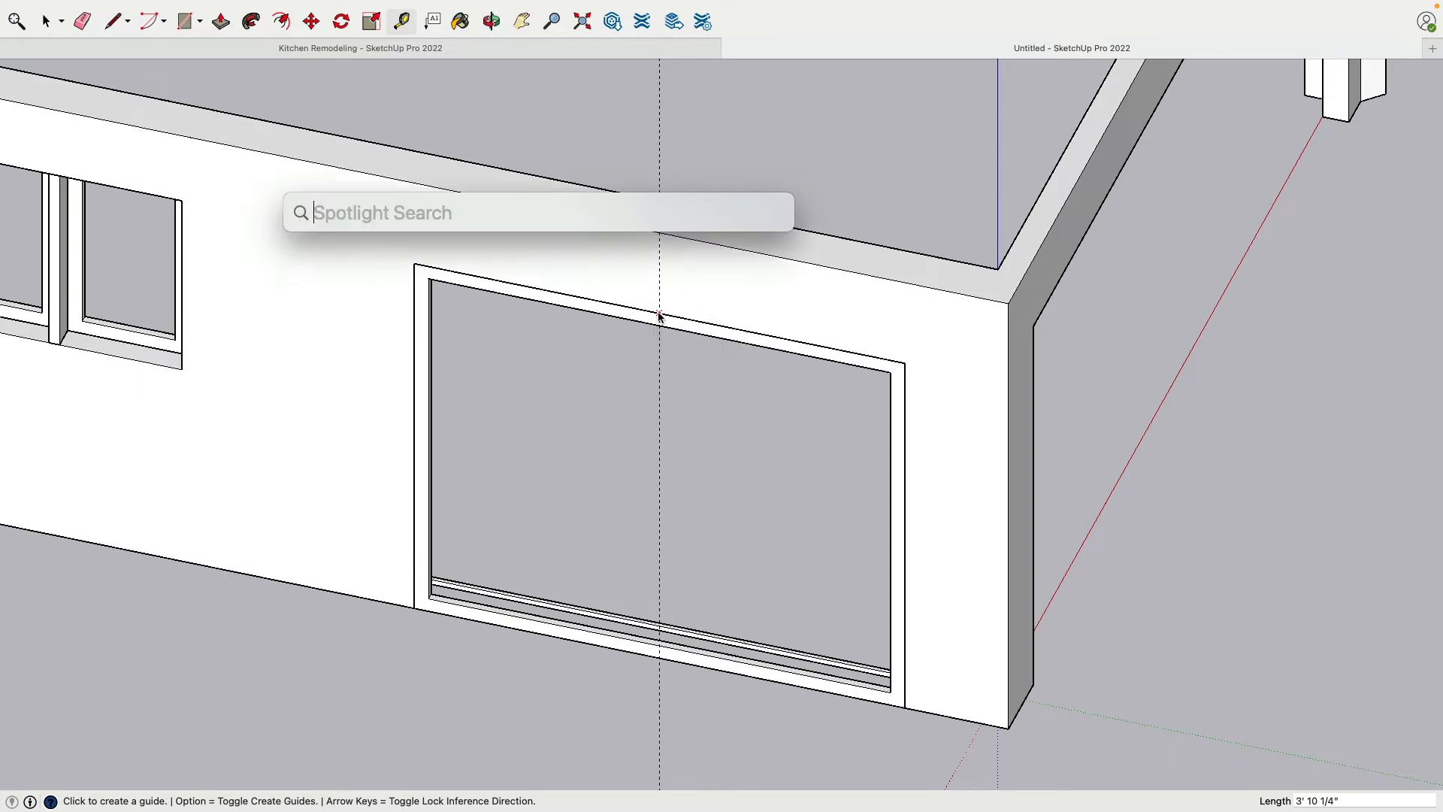
text(2.75/2)
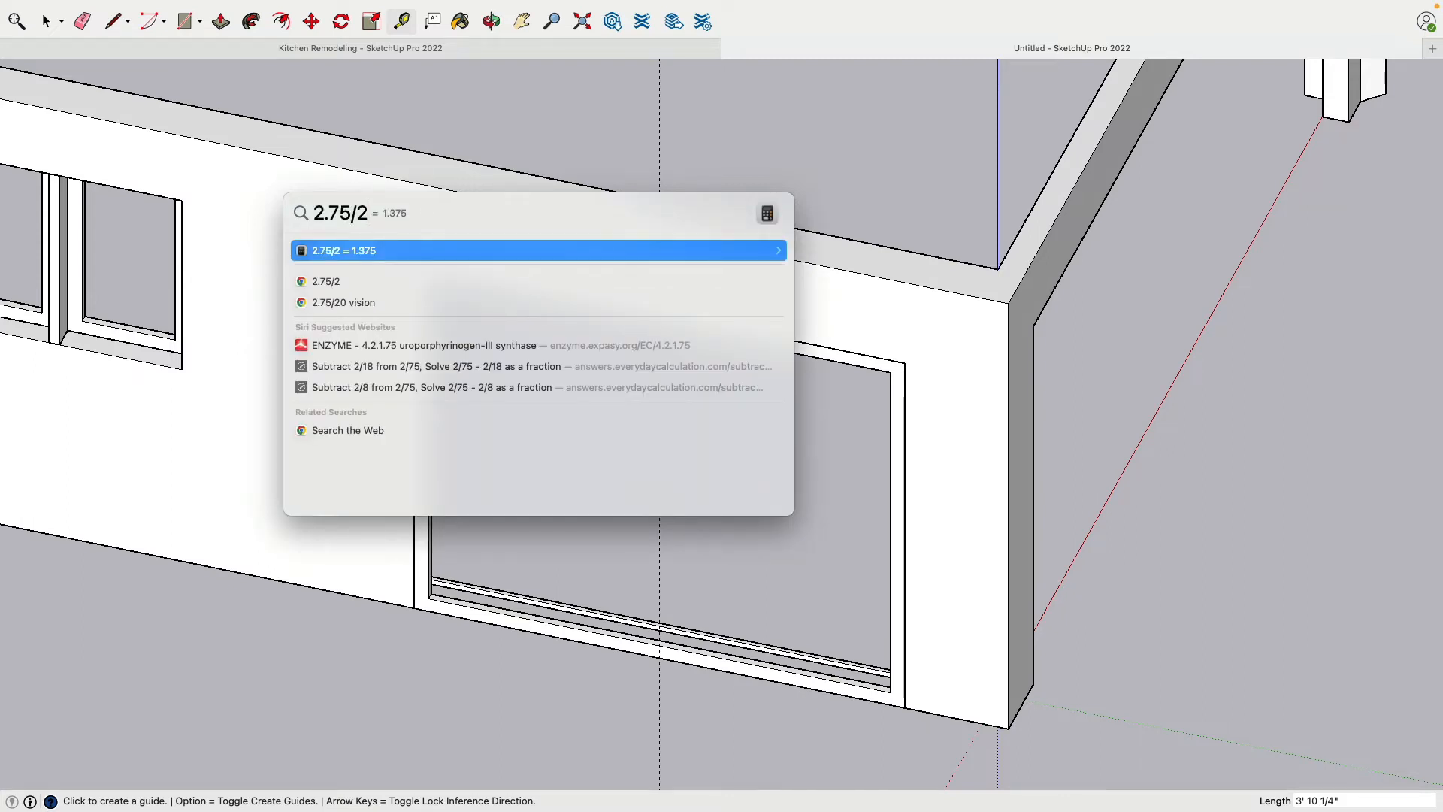
key(Escape)
key(Escape)
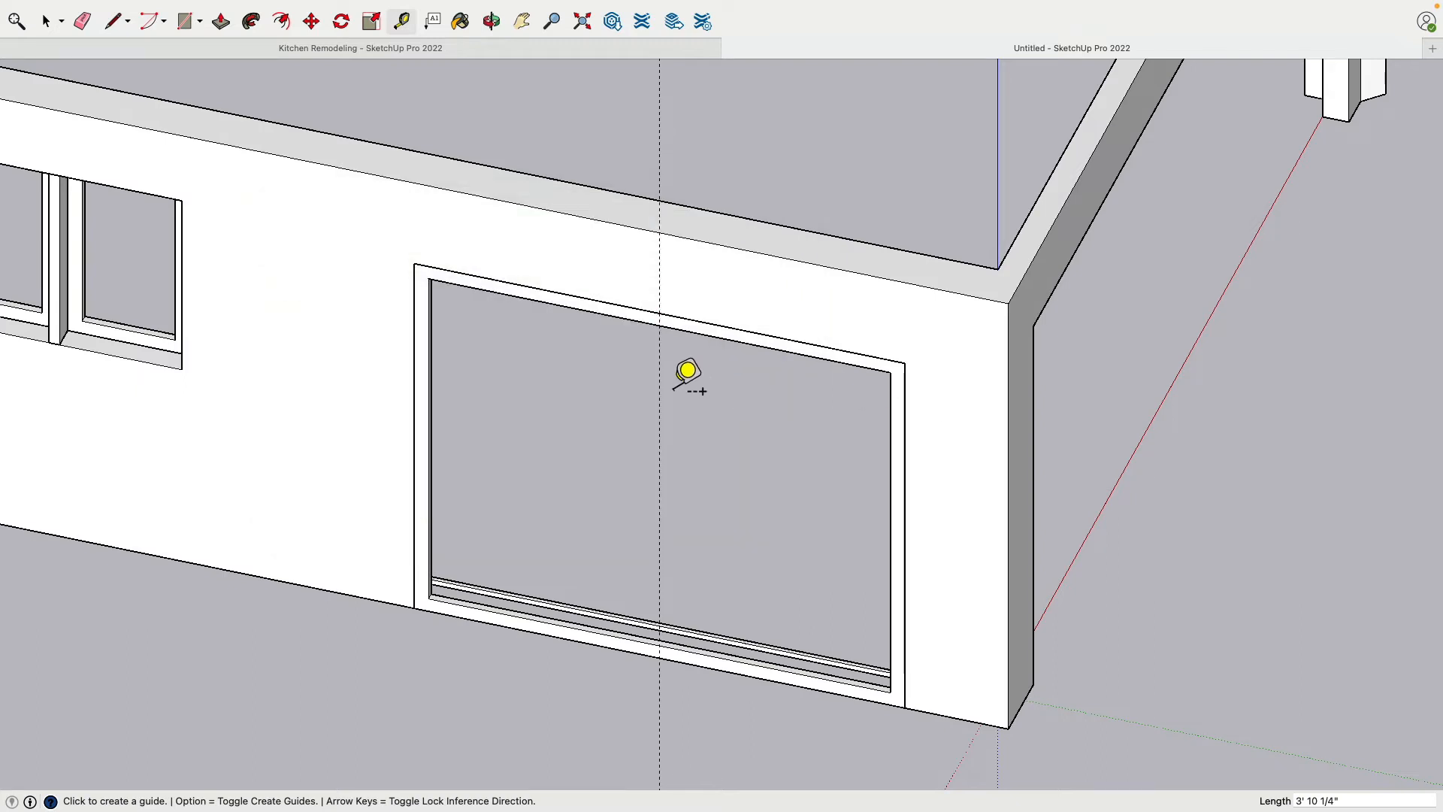
click(665, 399)
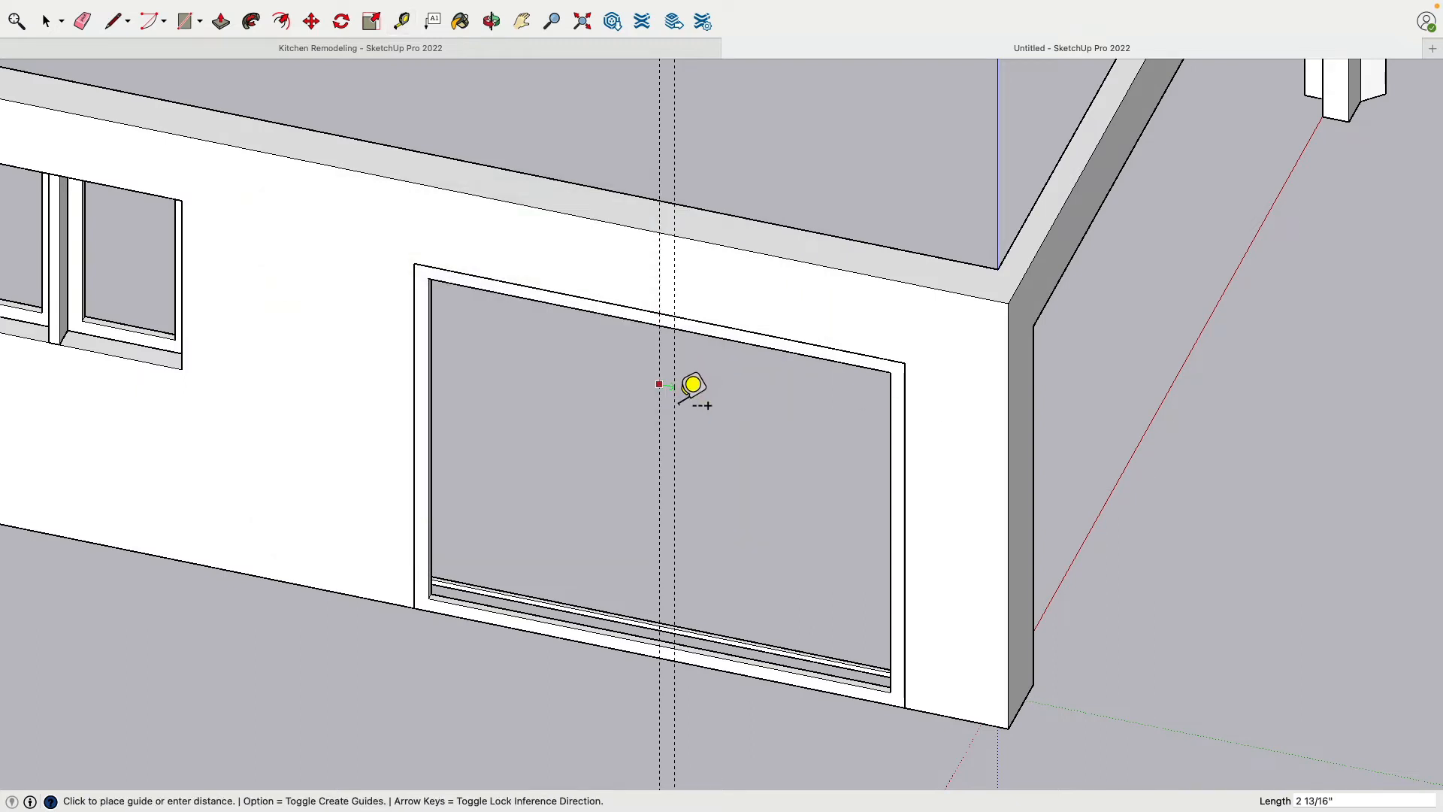
text(1.375)
key(Return)
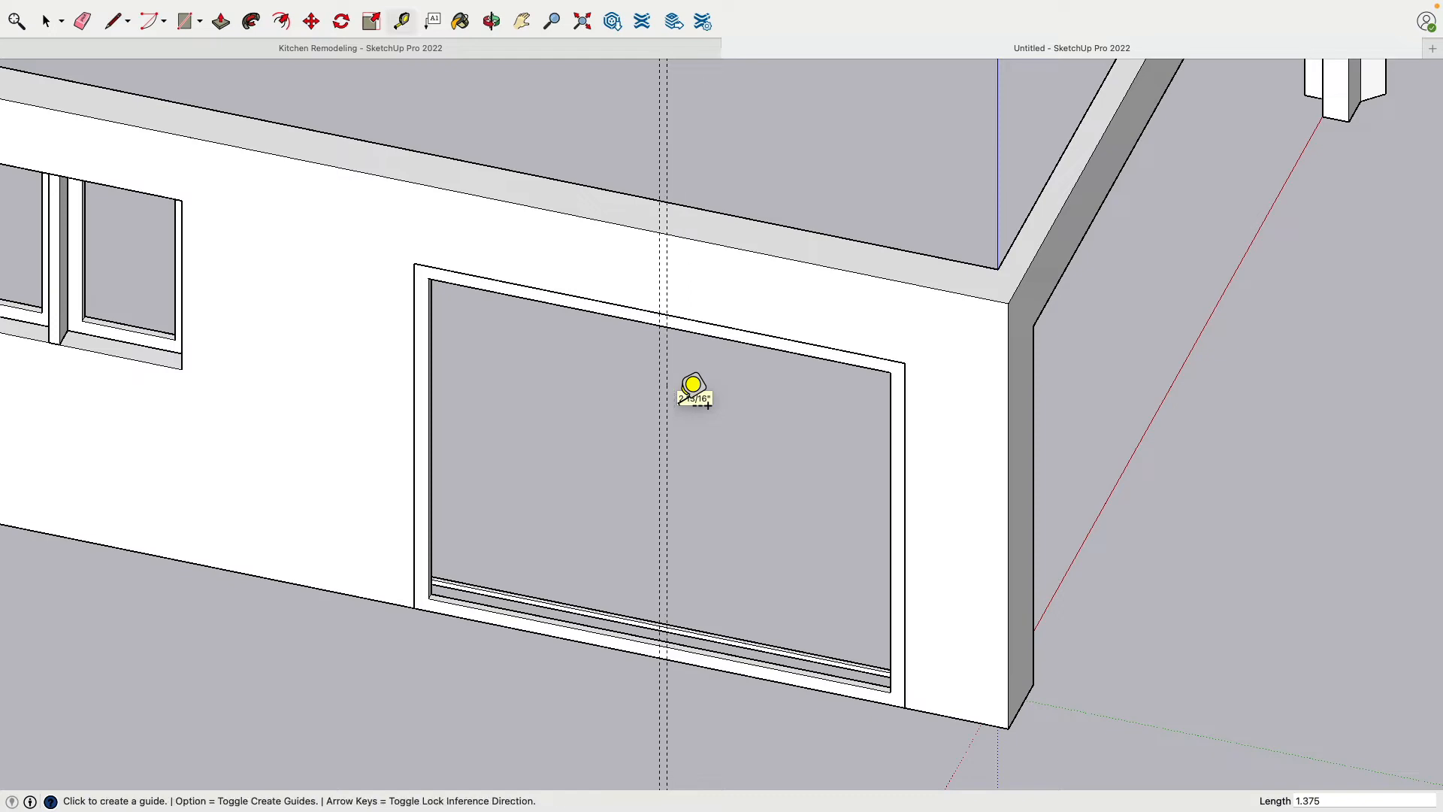
Hide the wall around the wide doorway so the exterior frame stands clear
click(47, 20)
scroll(980, 397, up, 5)
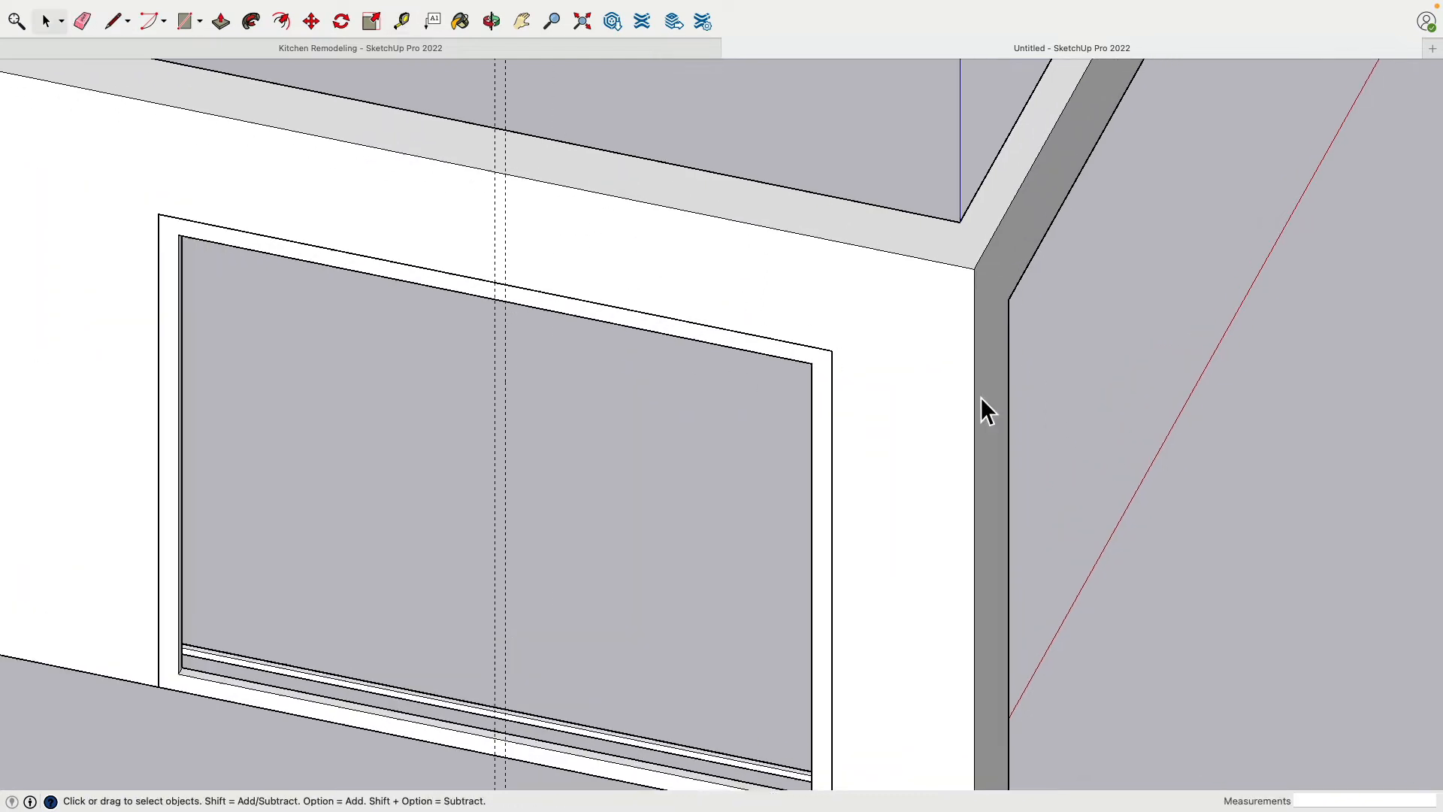
click(854, 381)
key(super+e)
Move the exterior frame's outer side face inward by 3' 8 7/8" to the offset guide, narrowing the frame to a single sash
middle_drag(856, 382, 473, 296)
scroll(712, 391, up, 5)
click(711, 377)
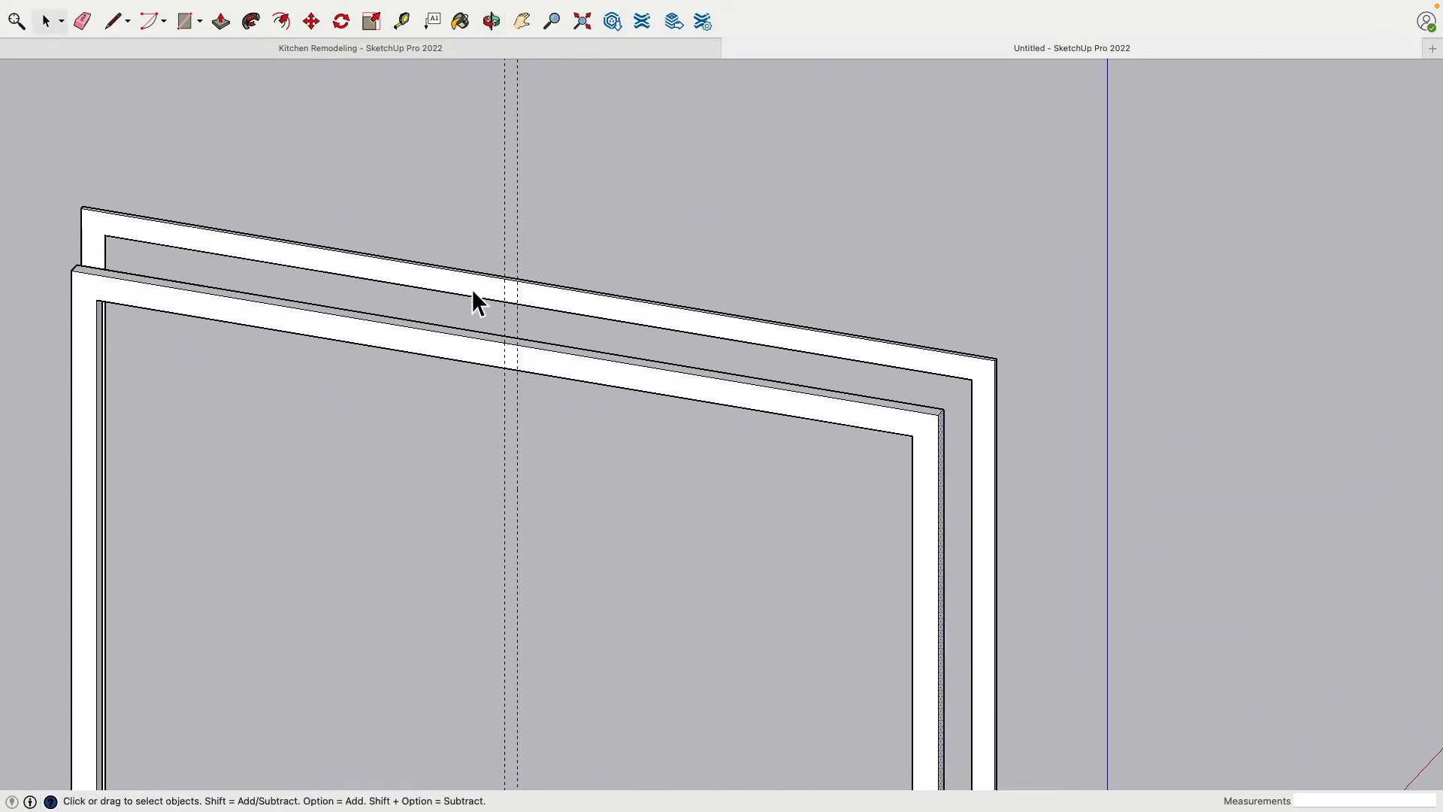
click(310, 20)
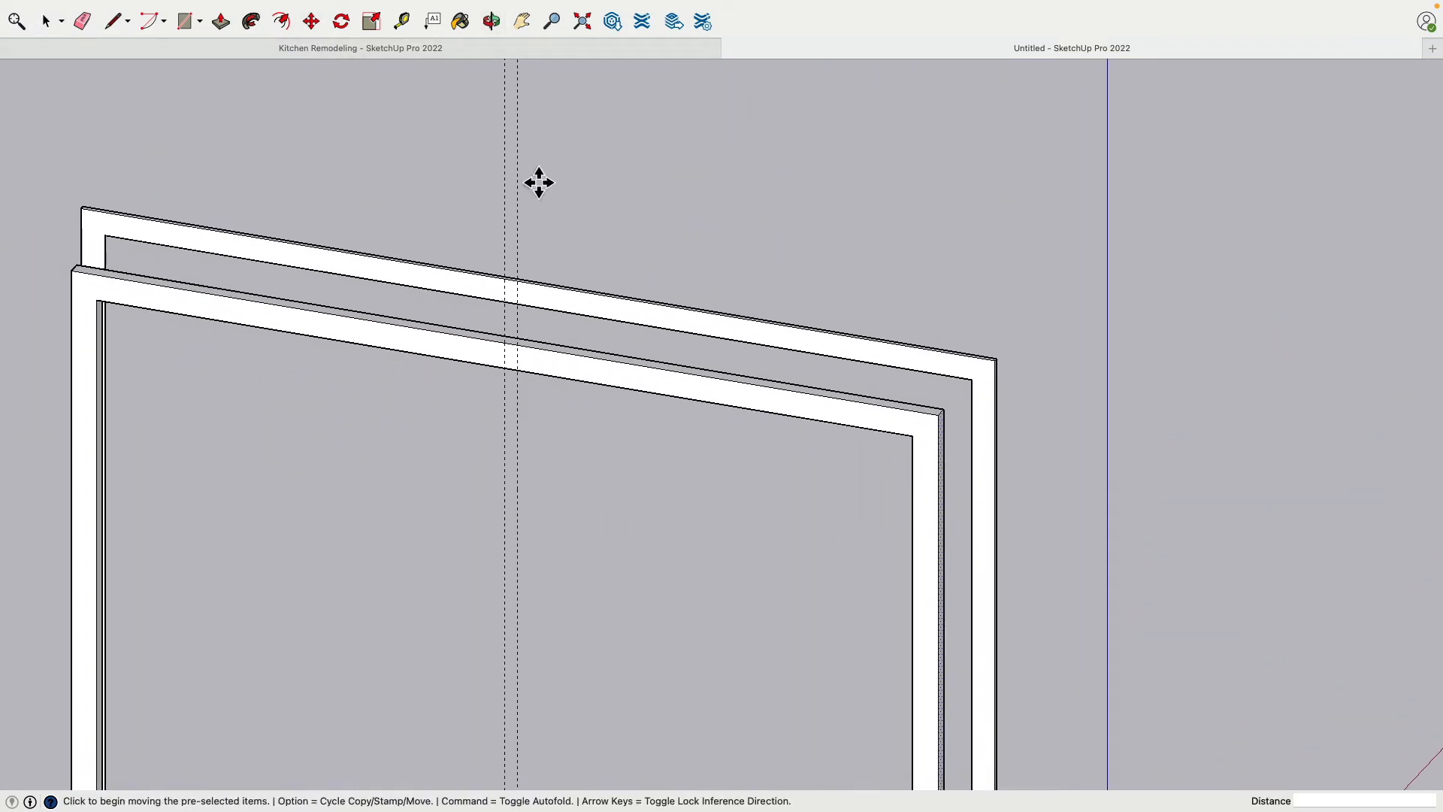
click(949, 426)
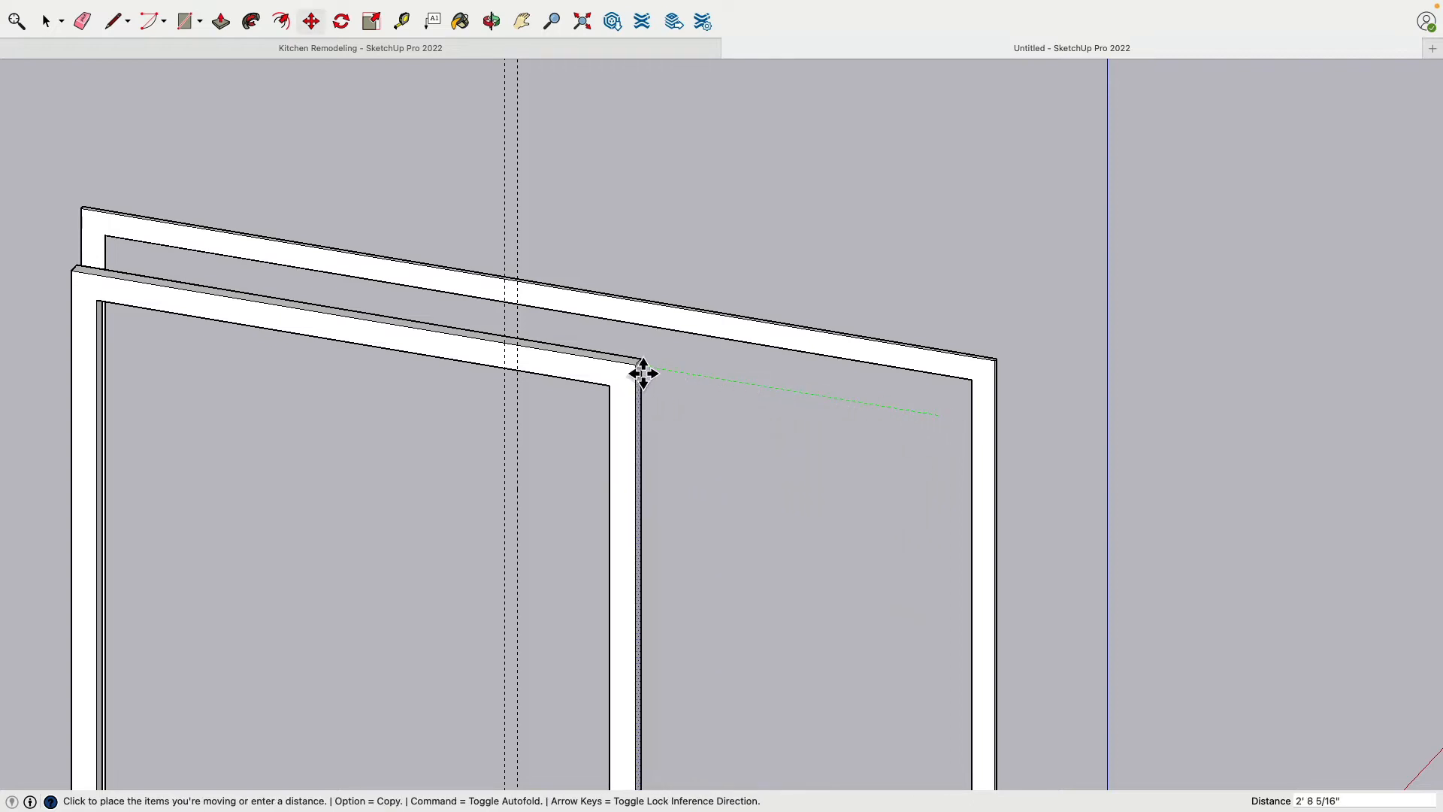
click(526, 345)
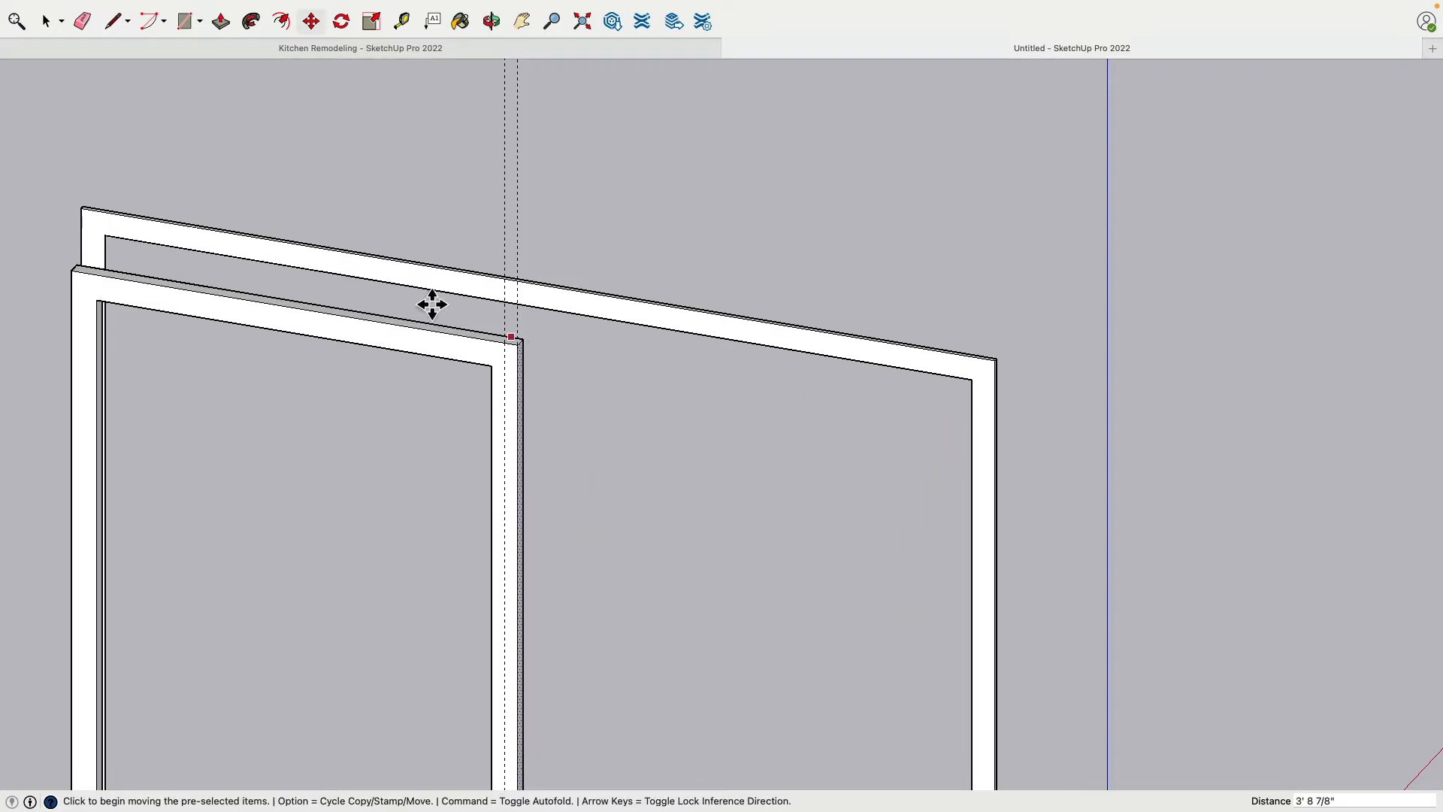
Select all geometry of the narrowed door sash and make it a group
scroll(223, 295, down, 2)
key(space)
middle_drag(240, 248, 183, 294)
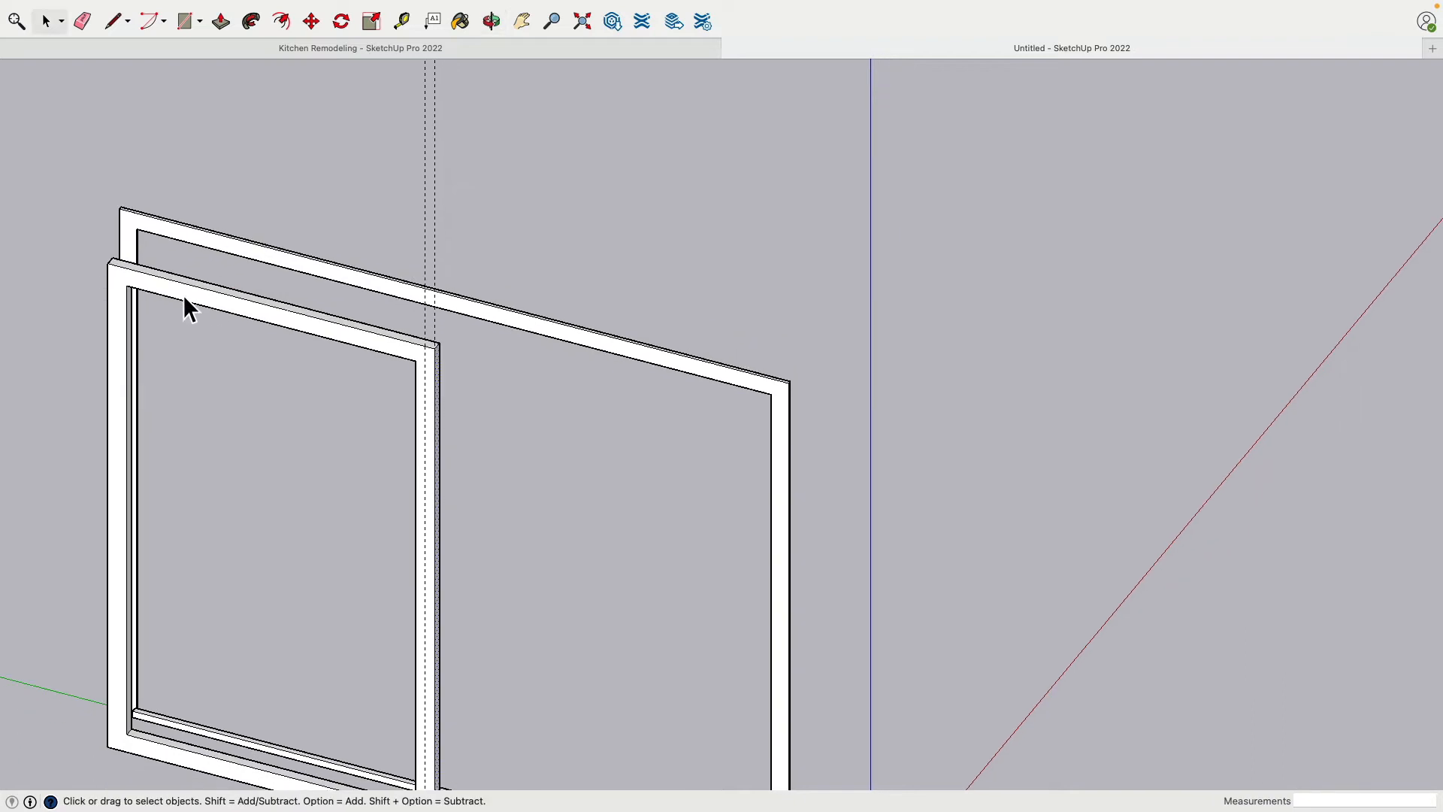
click(183, 294)
right_click(183, 294)
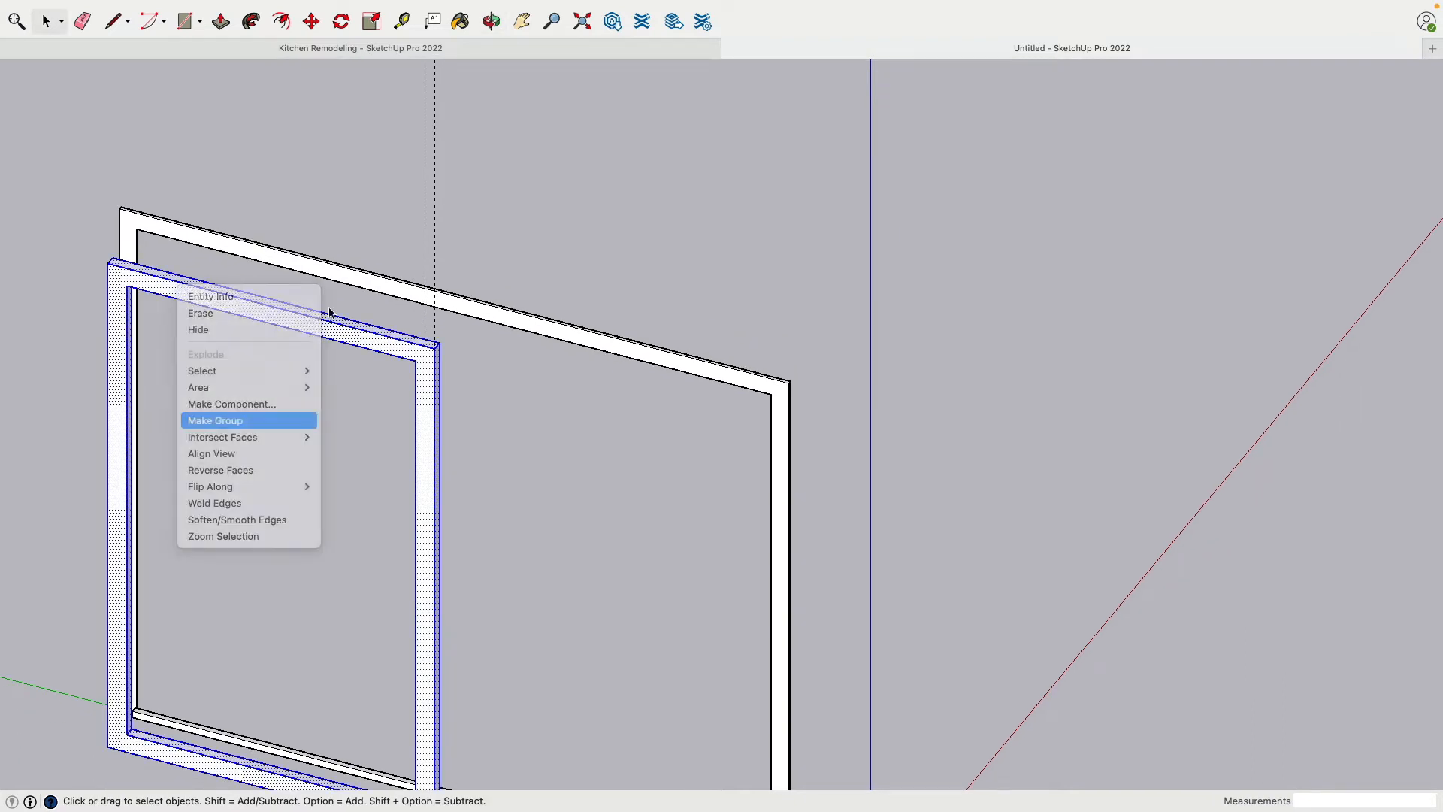
click(225, 420)
Copy the door sash alongside the first and place the copy's back top corner on the first sash's front top corner
click(311, 21)
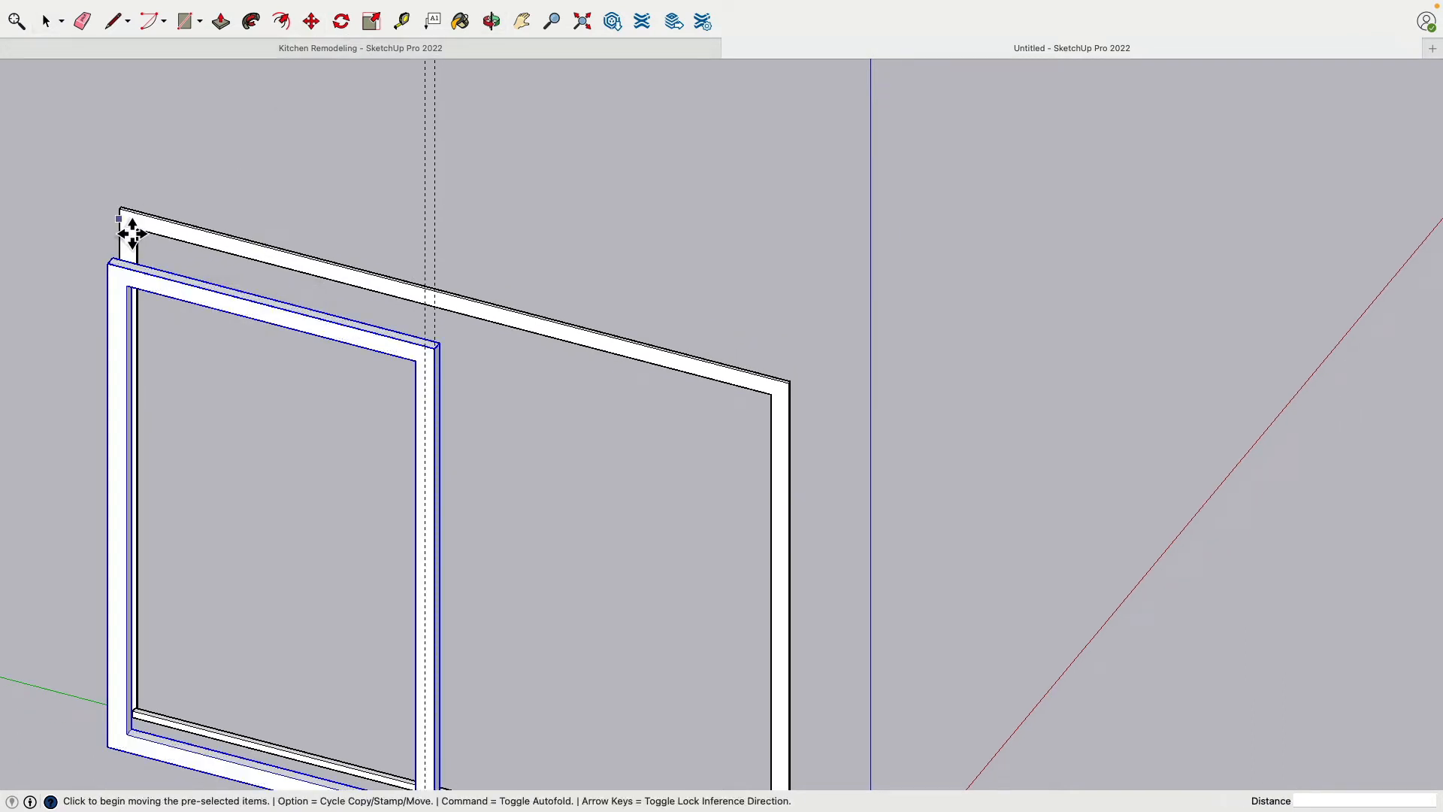
click(107, 263)
key(alt)
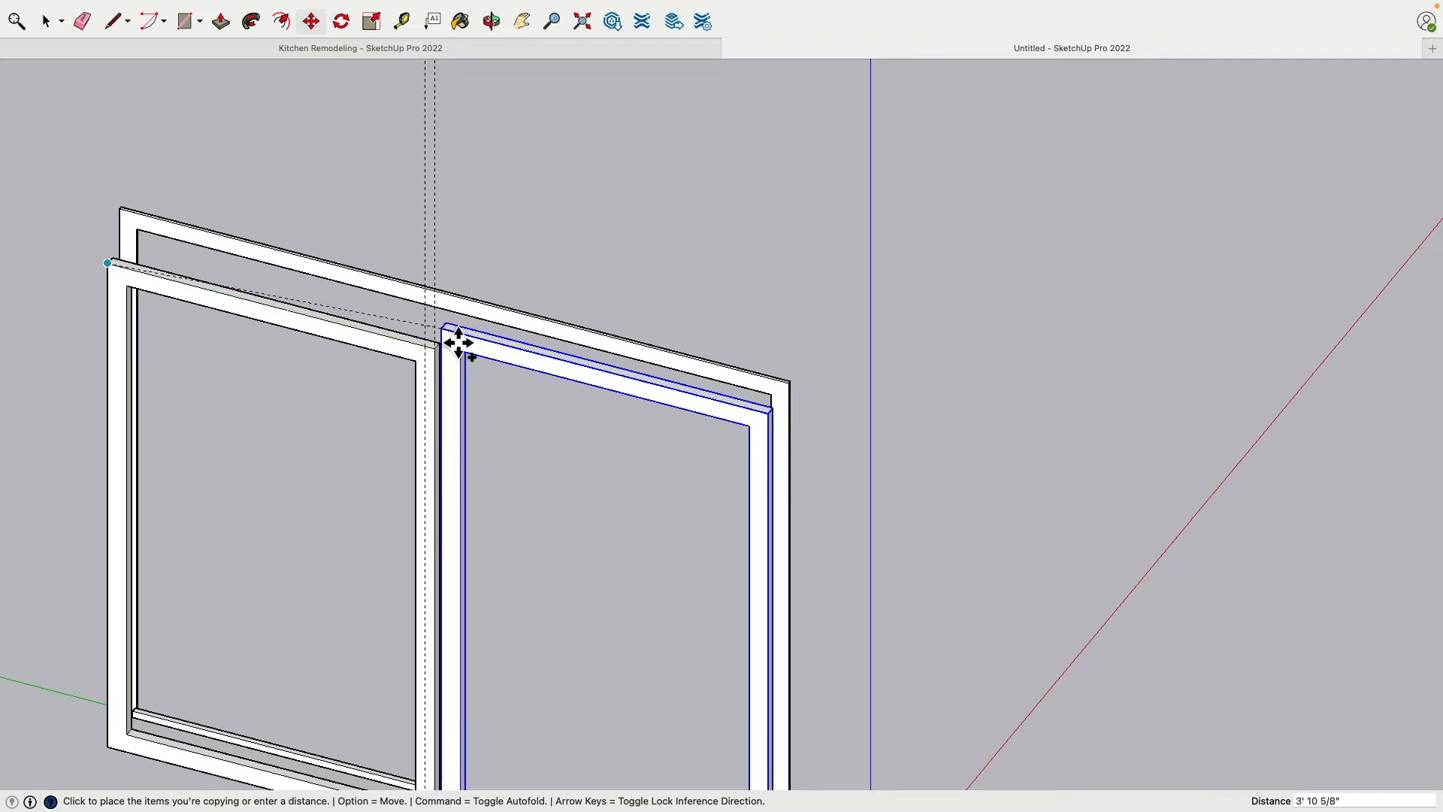
scroll(453, 345, up, 6)
click(634, 412)
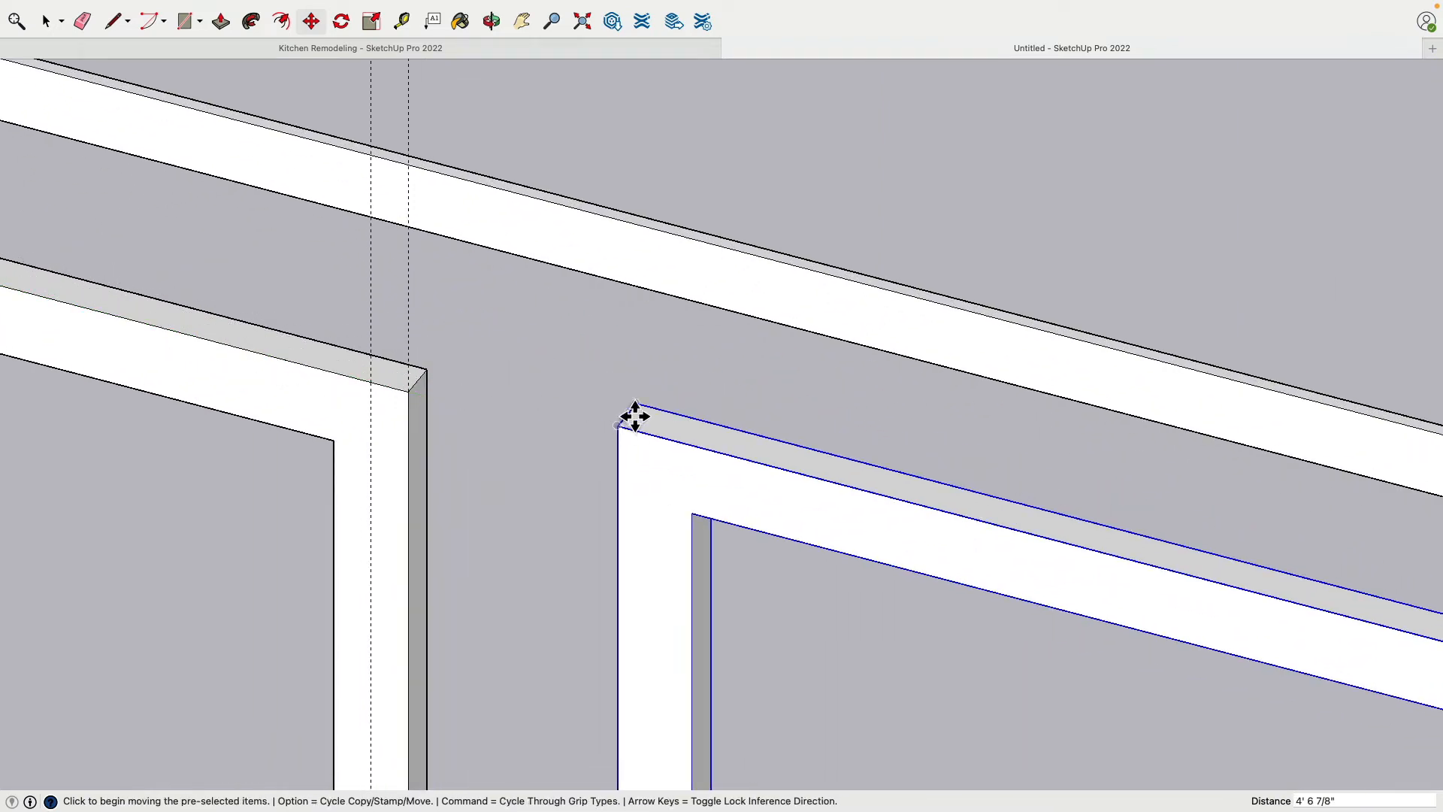
click(639, 412)
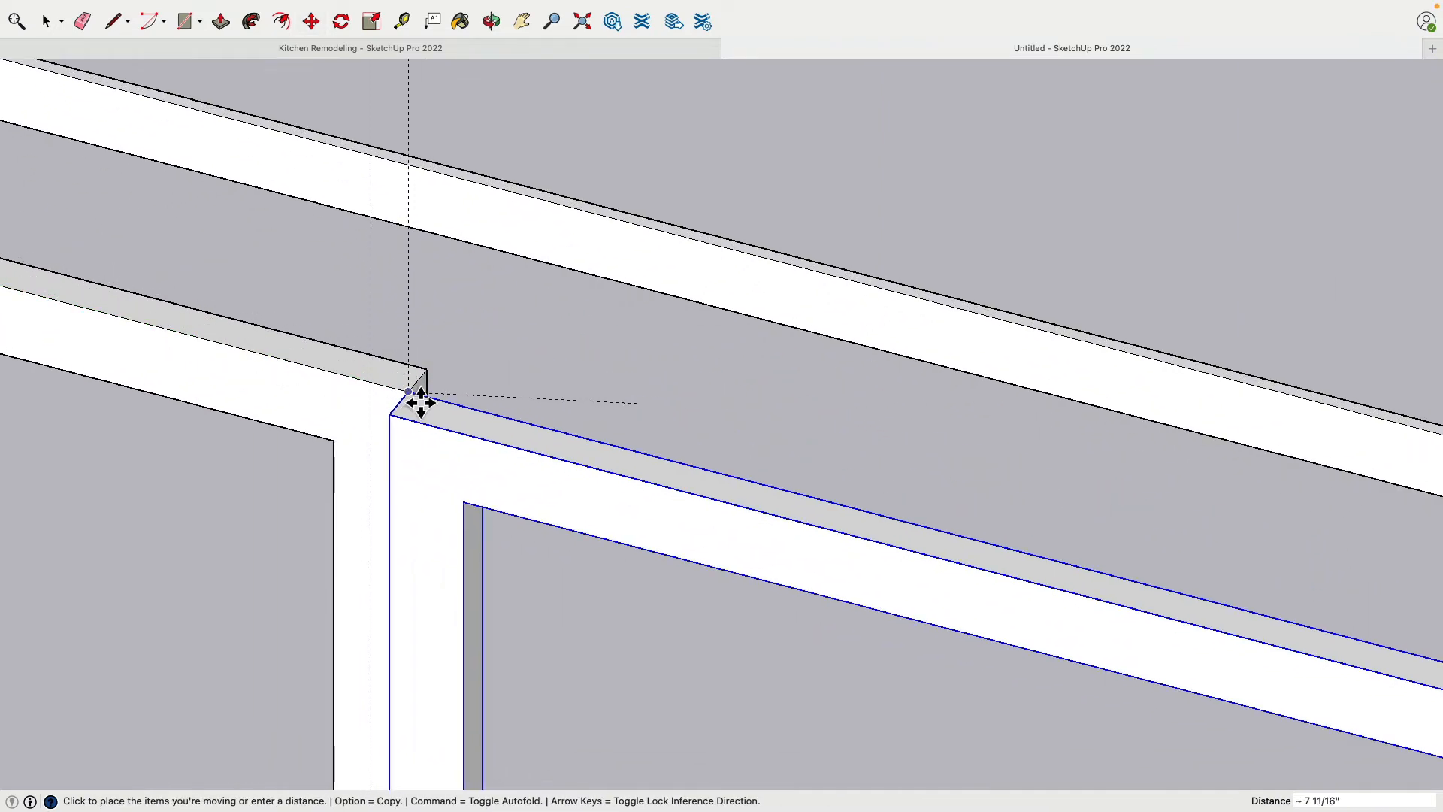
click(420, 403)
Move the copied sash lengthwise so its meeting stile fully overlaps the first sash's stile
scroll(477, 371, down, 4)
middle_drag(408, 421, 776, 364)
shift+middle_drag(580, 455, 666, 393)
key(m)
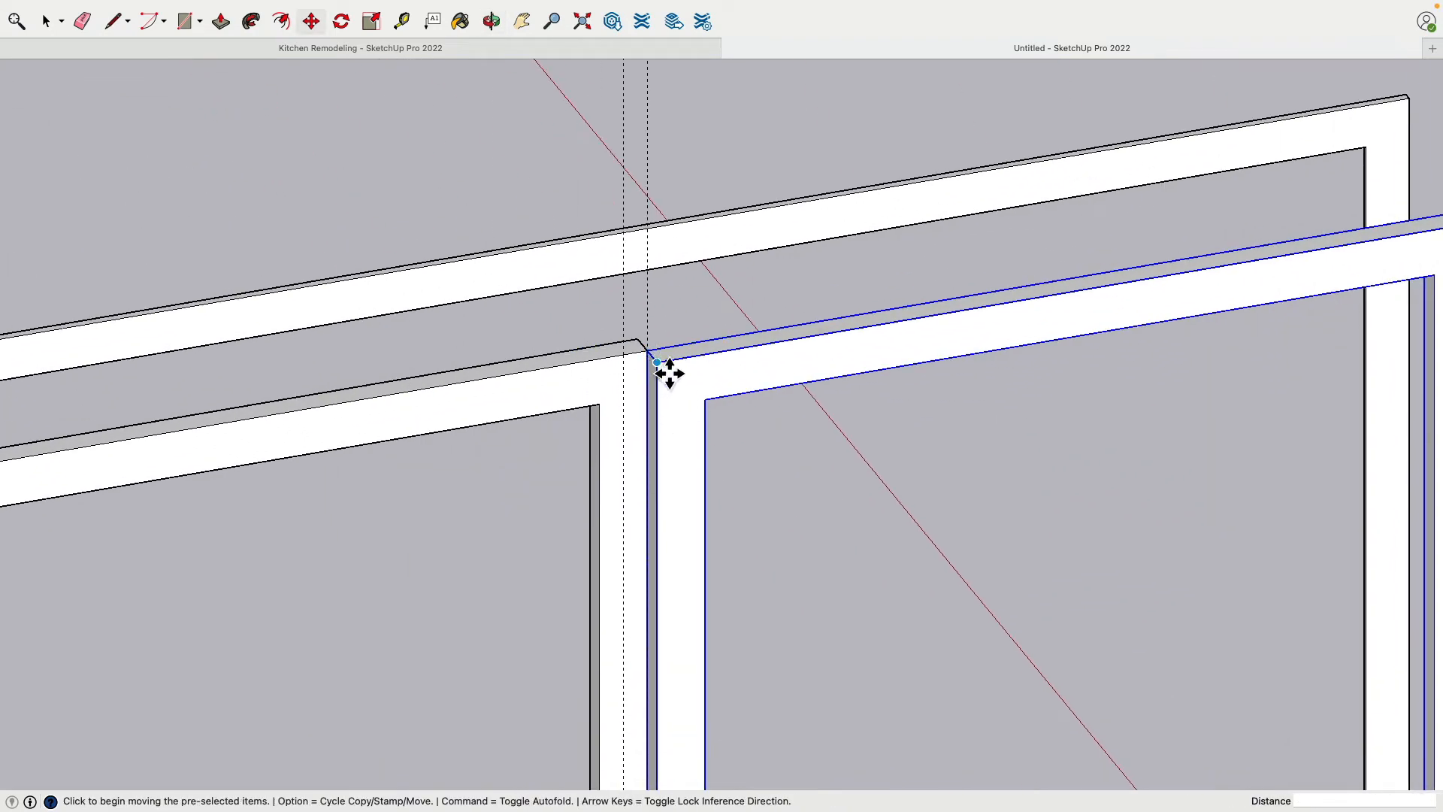
click(669, 374)
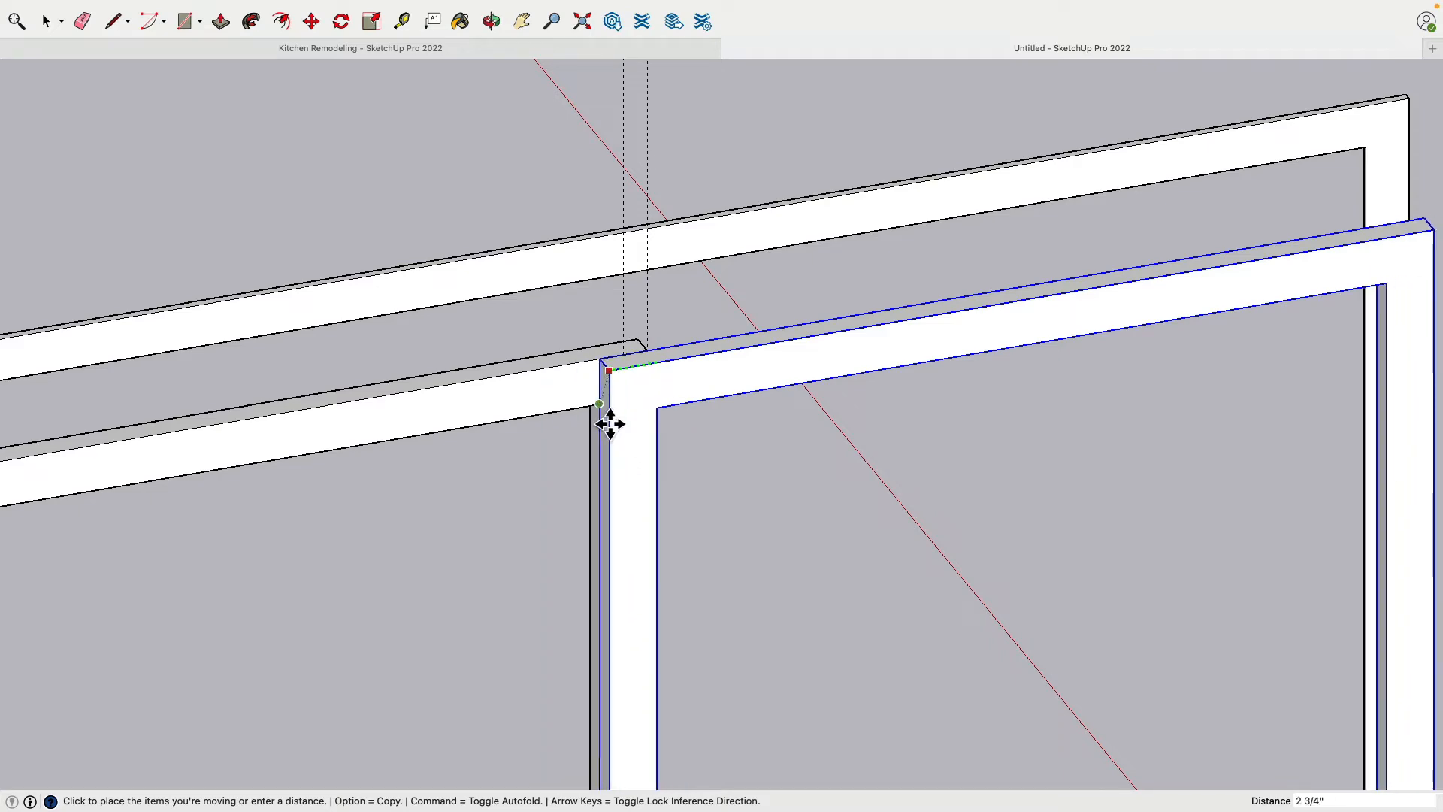
middle_drag(609, 419, 413, 415)
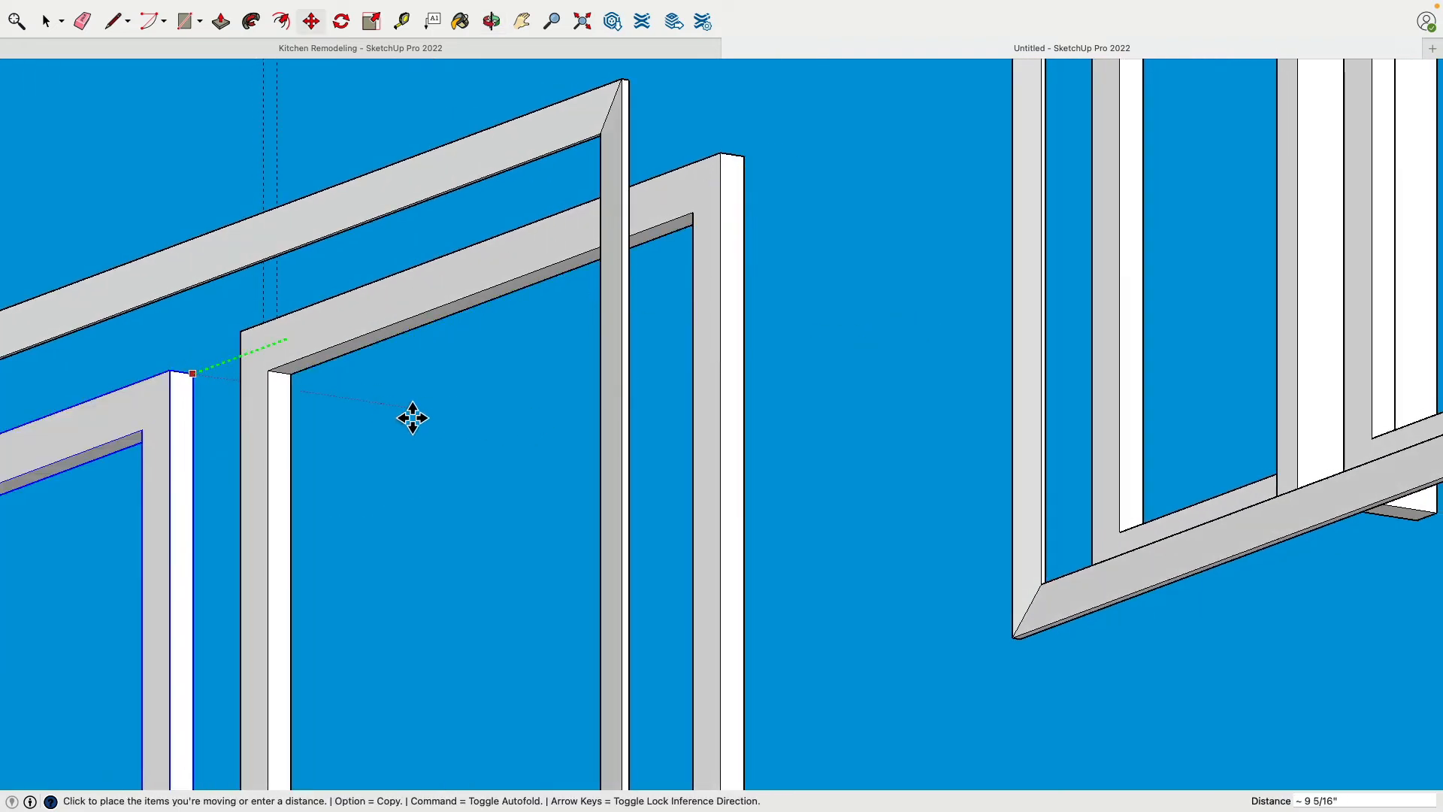
click(296, 380)
Bring back the hidden walls and move both door sashes together through the opening's depth until they meet the interior threshold
middle_drag(296, 380, 544, 422)
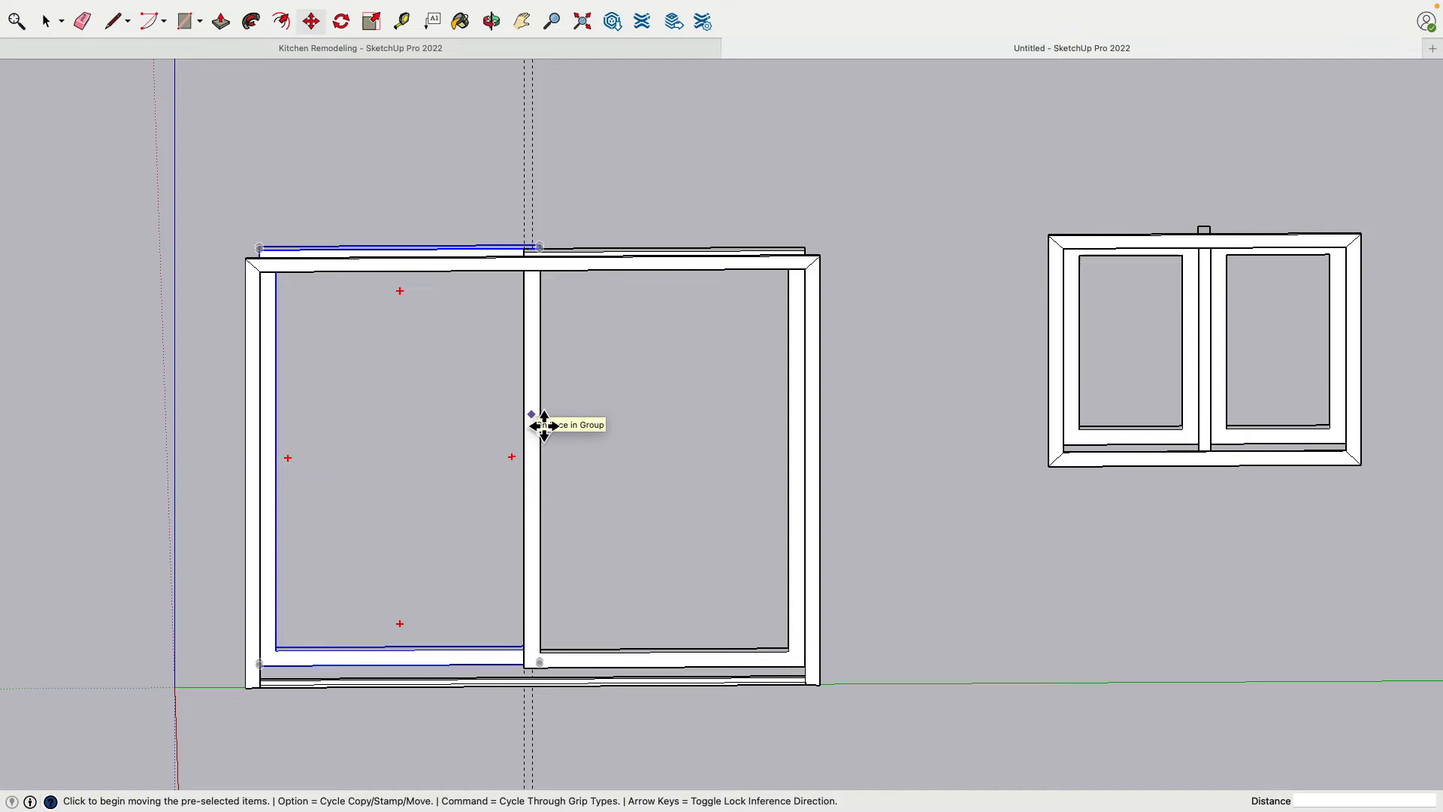
scroll(544, 425, down, 1)
middle_drag(541, 422, 807, 514)
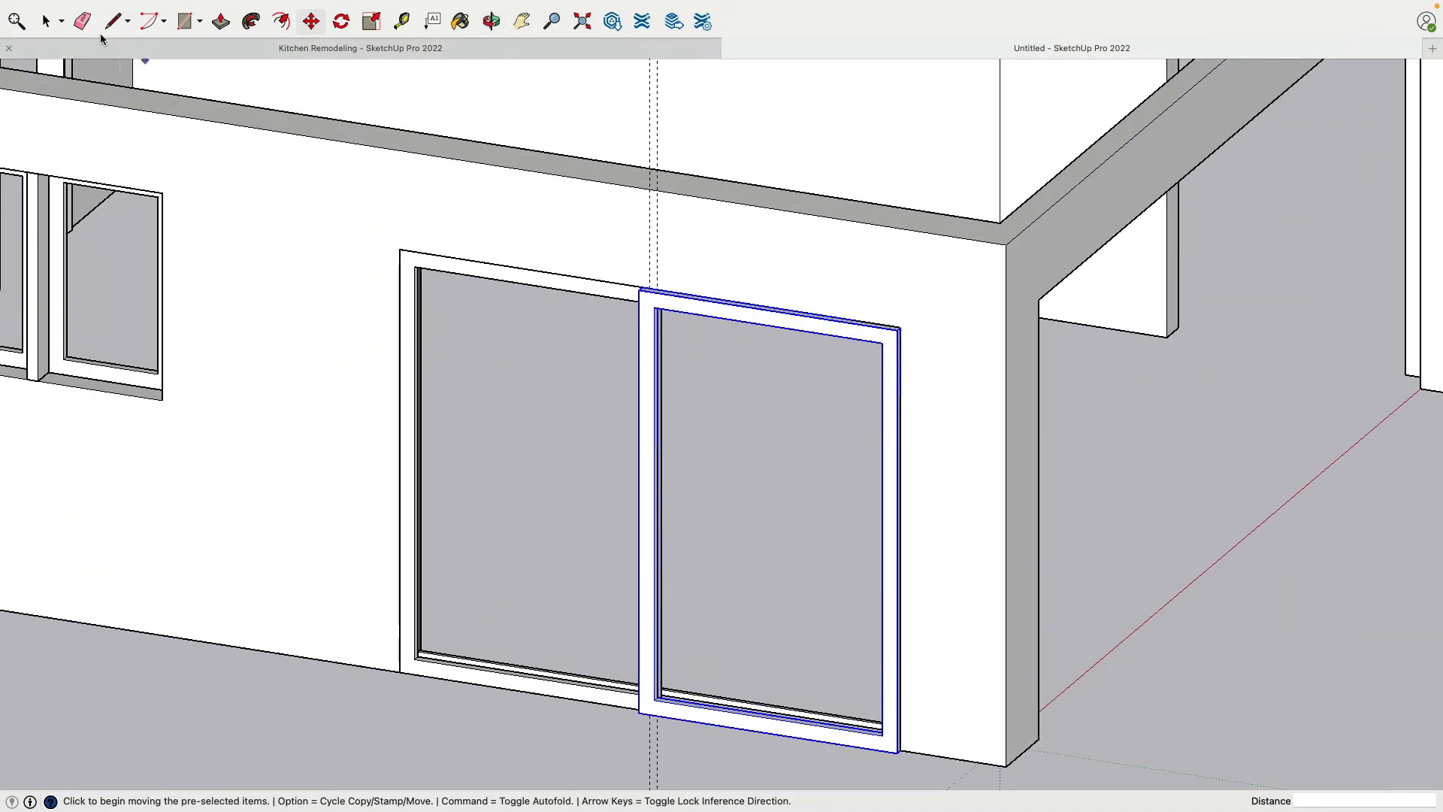
click(49, 24)
middle_drag(911, 410, 807, 372)
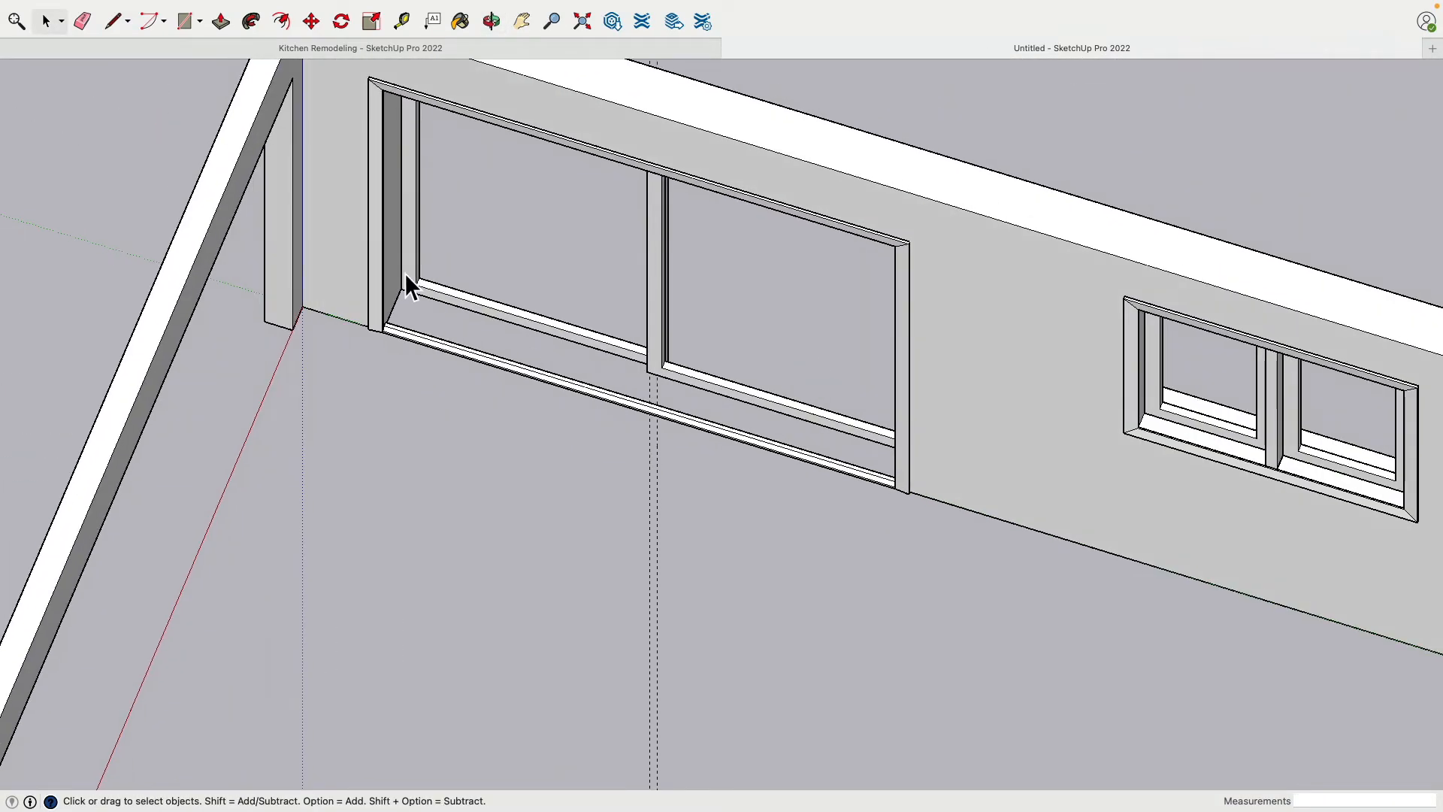
middle_drag(634, 402, 664, 478)
scroll(665, 477, up, 3)
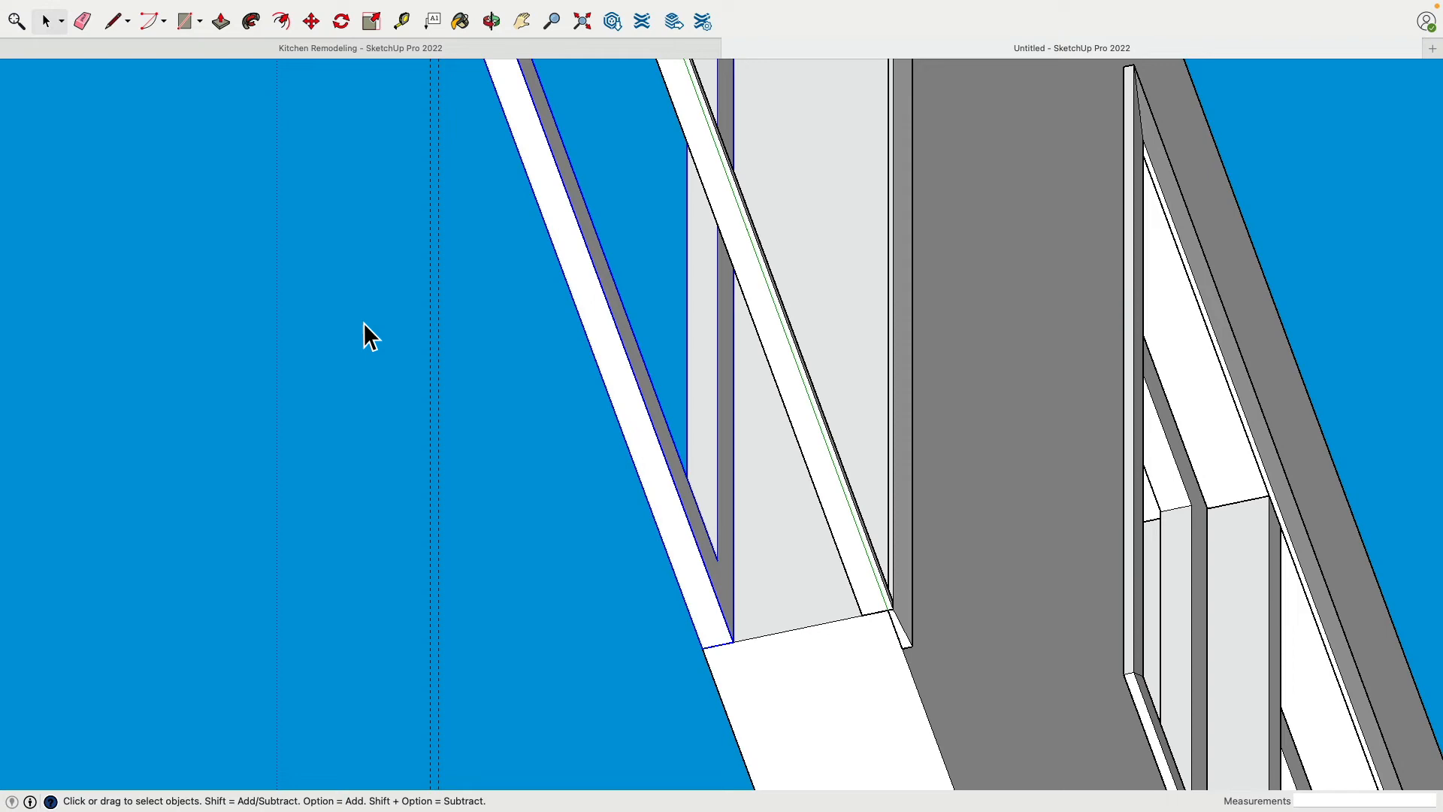
click(312, 22)
click(750, 651)
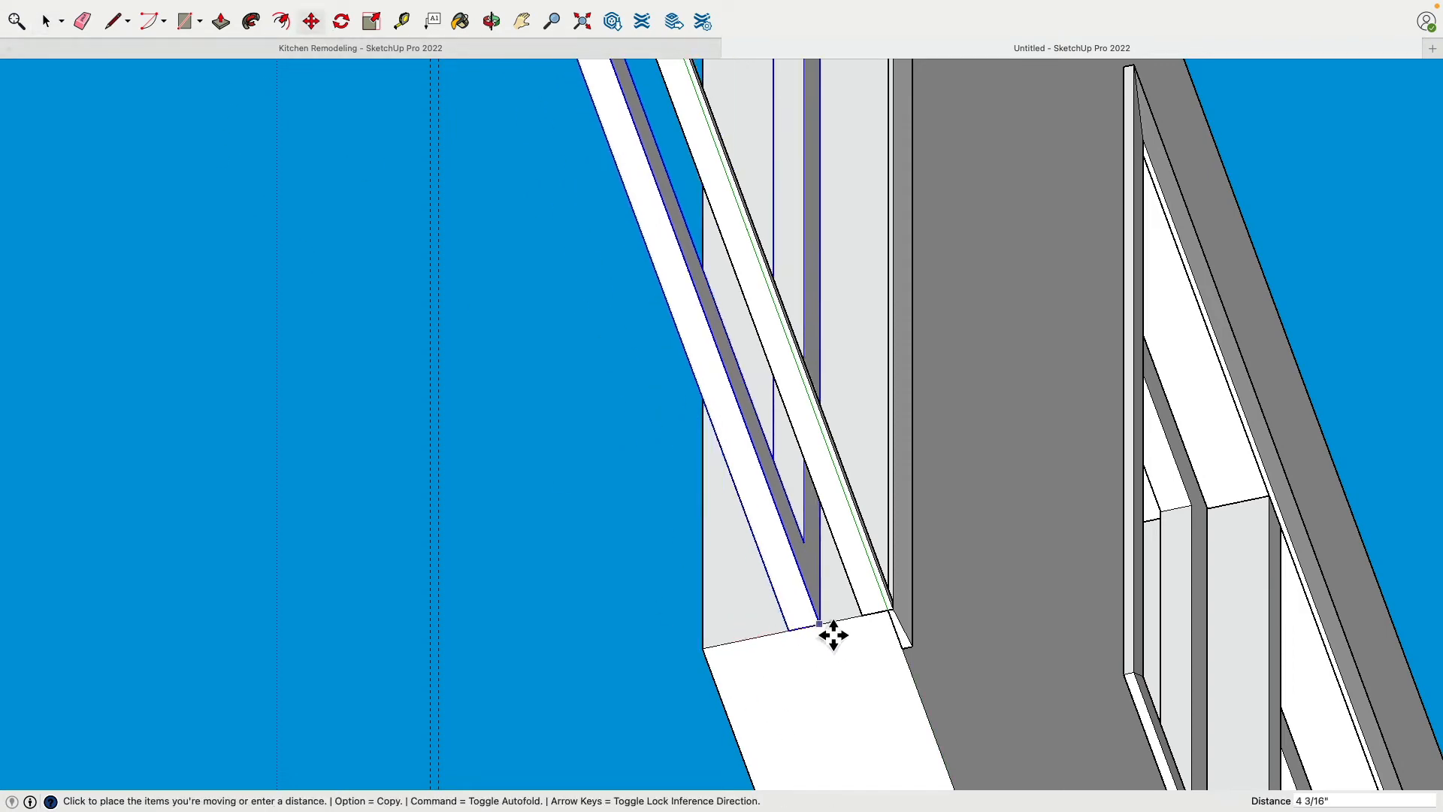
click(869, 618)
middle_drag(869, 617, 866, 380)
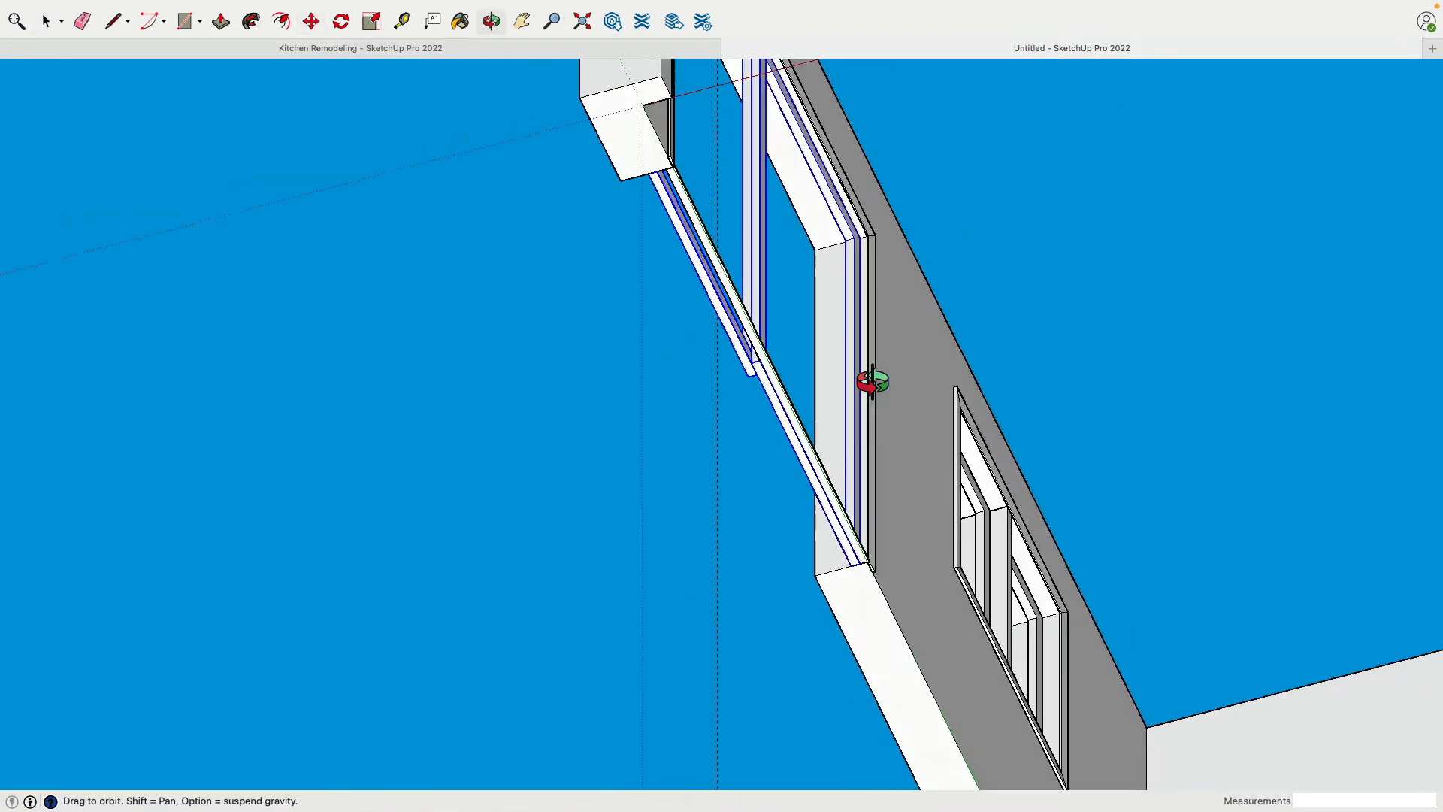
scroll(721, 461, down, 5)
middle_drag(721, 460, 641, 638)
click(47, 18)
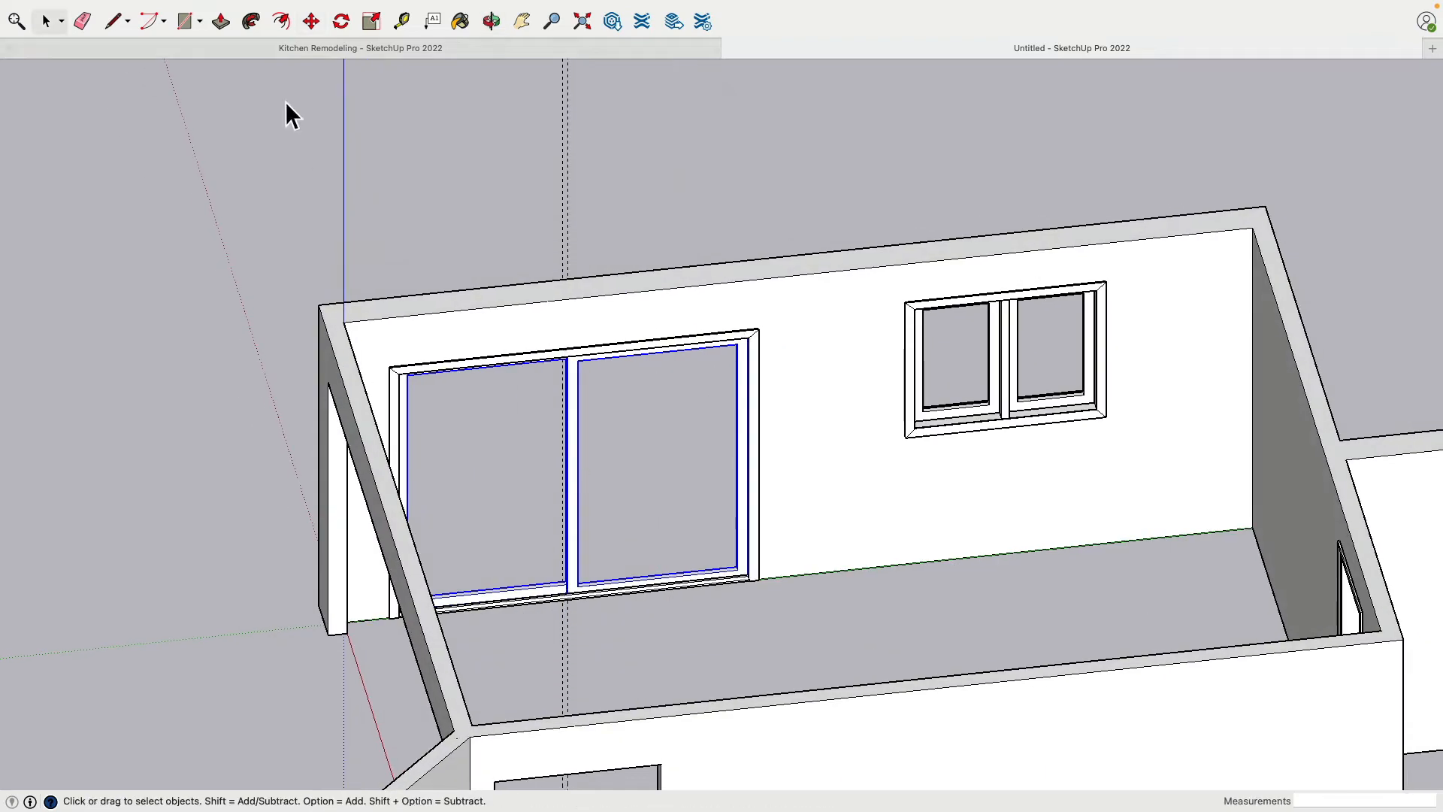
click(495, 179)
Nudge the door sash nearer the window by about 1/8" along the opening's depth
middle_drag(748, 178, 583, 497)
scroll(583, 497, up, 6)
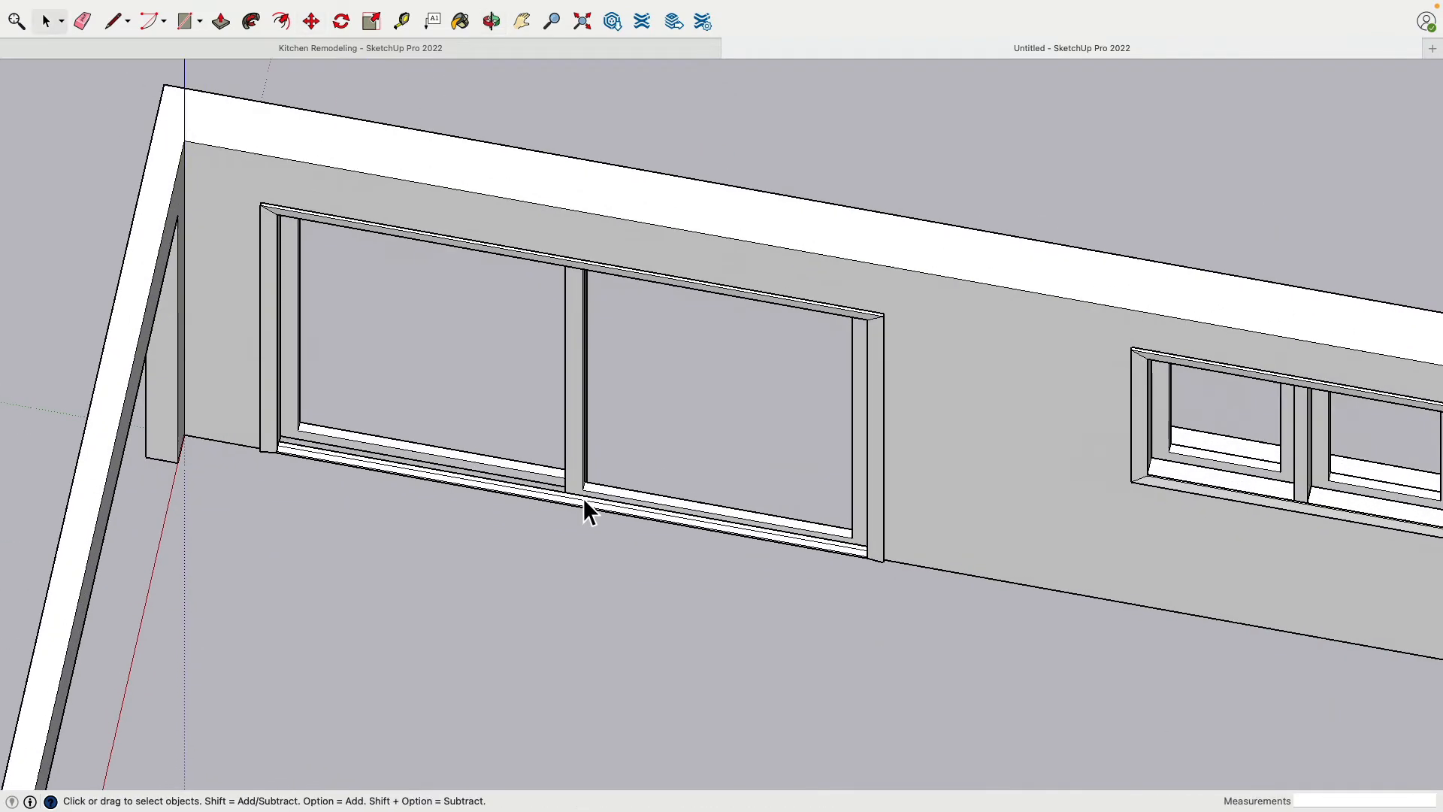
click(311, 22)
click(911, 556)
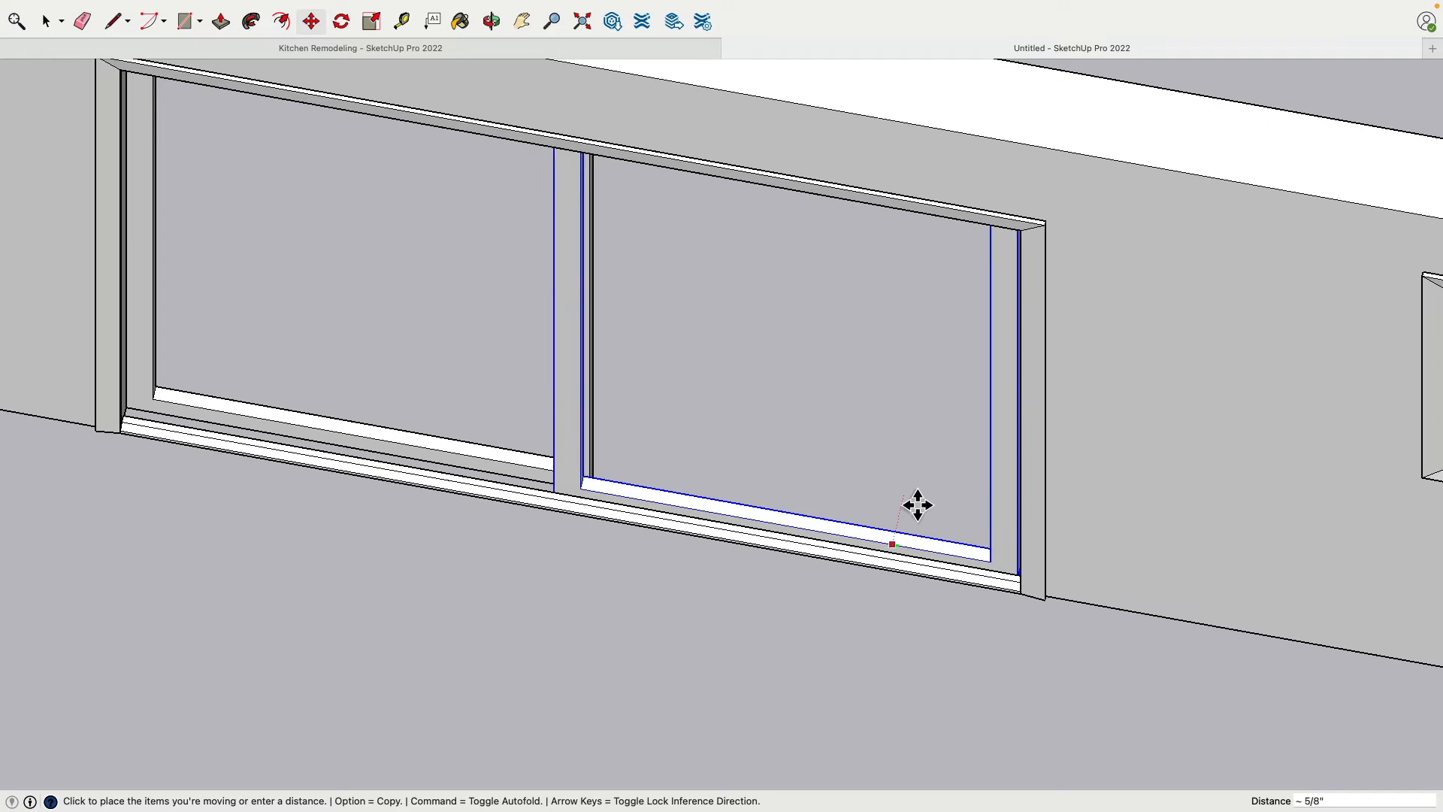
click(922, 507)
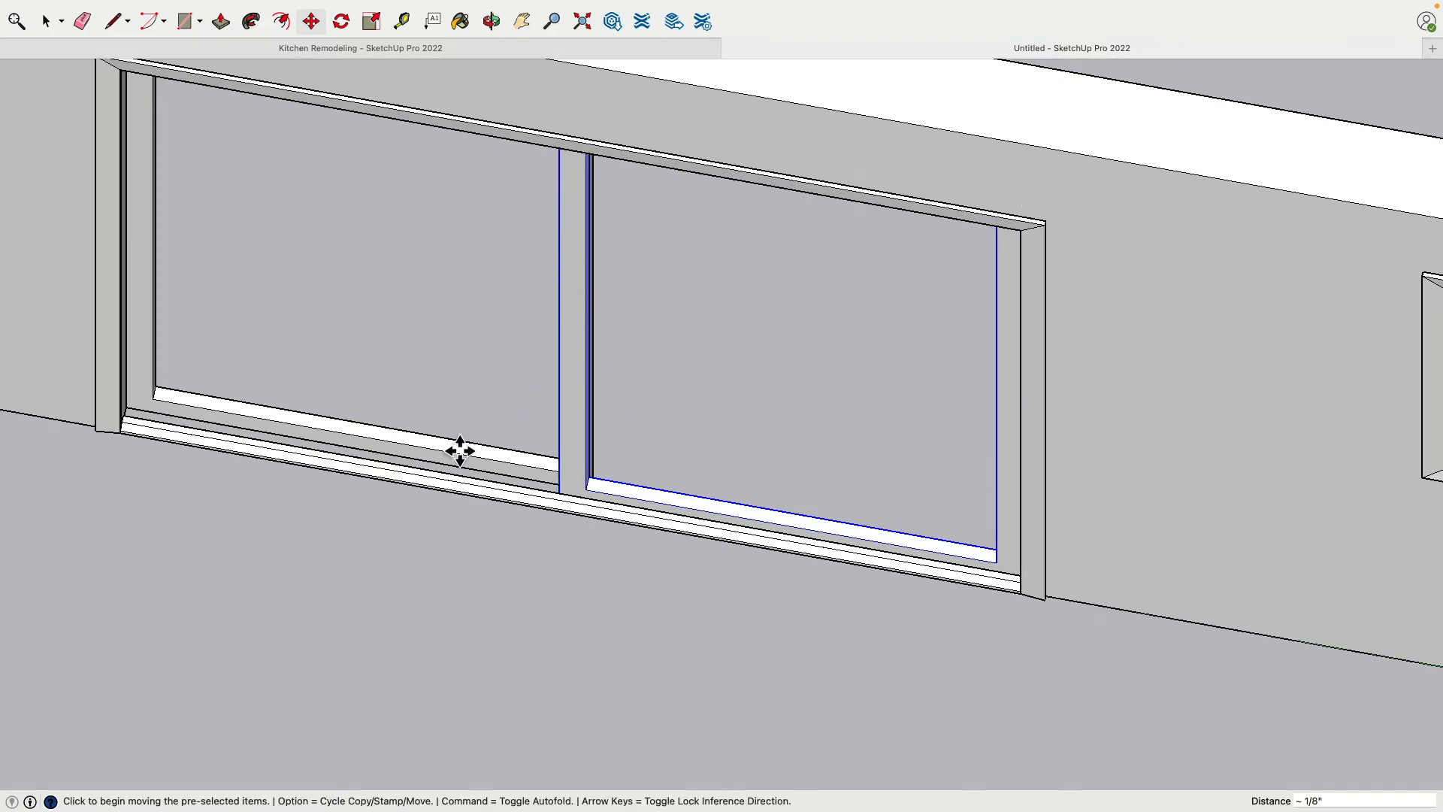
middle_drag(399, 454, 573, 405)
scroll(570, 403, down, 5)
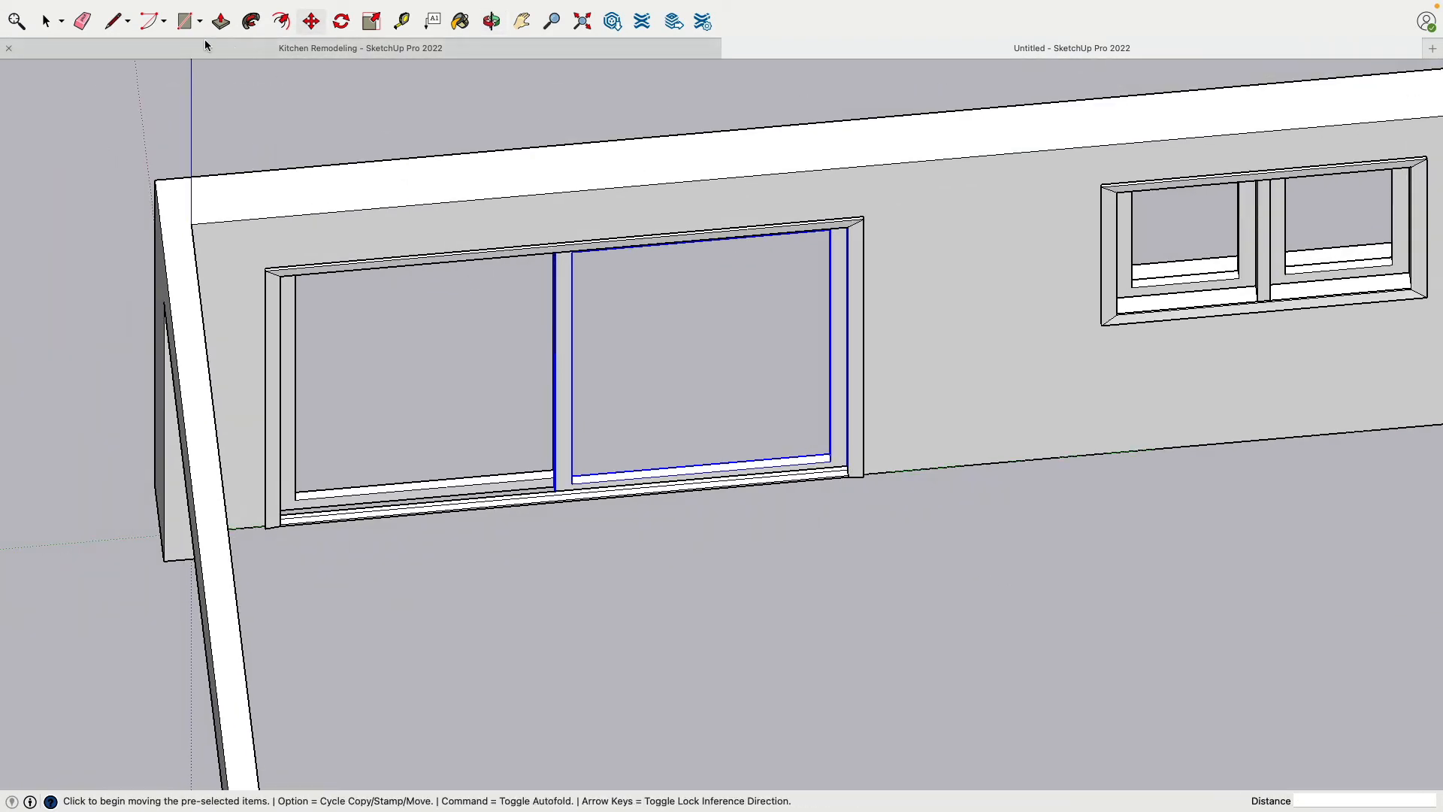
click(47, 24)
Inspect the trimmed narrow doorway, then switch to the Kitchen Remodeling model and examine its doorway's jamb and bottom detail from below
scroll(700, 639, down, 4)
middle_drag(703, 641, 998, 471)
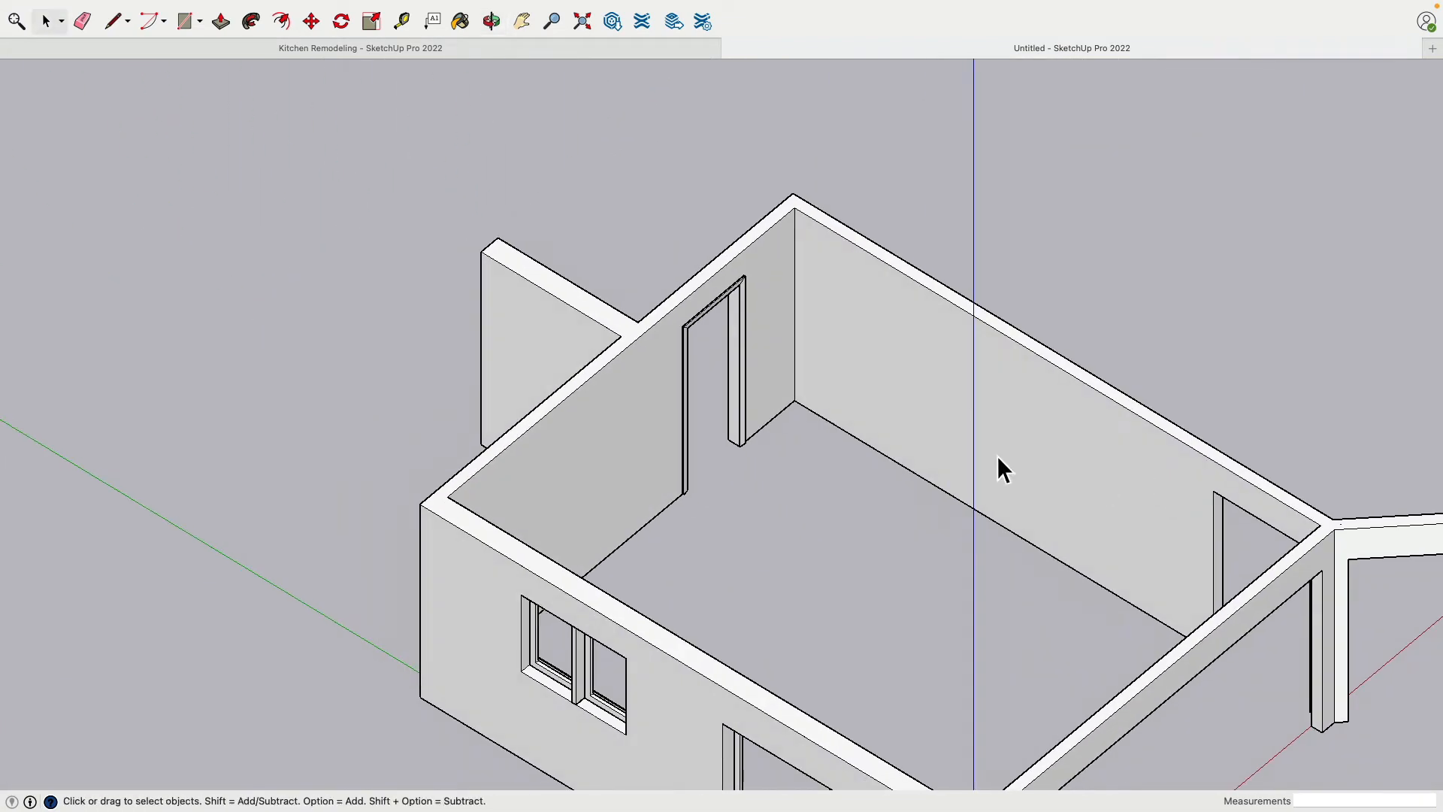
scroll(730, 485, up, 6)
scroll(728, 481, down, 3)
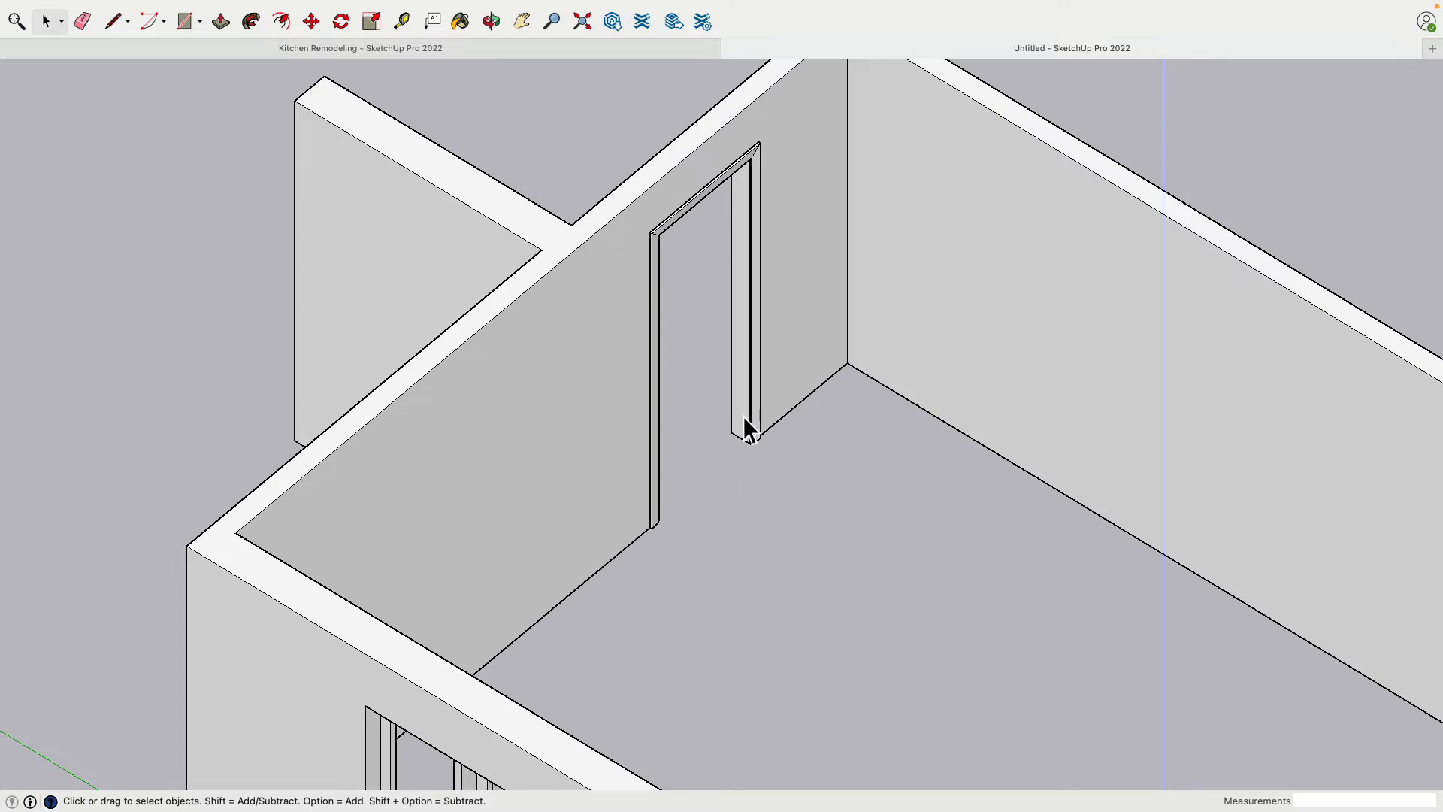
click(583, 21)
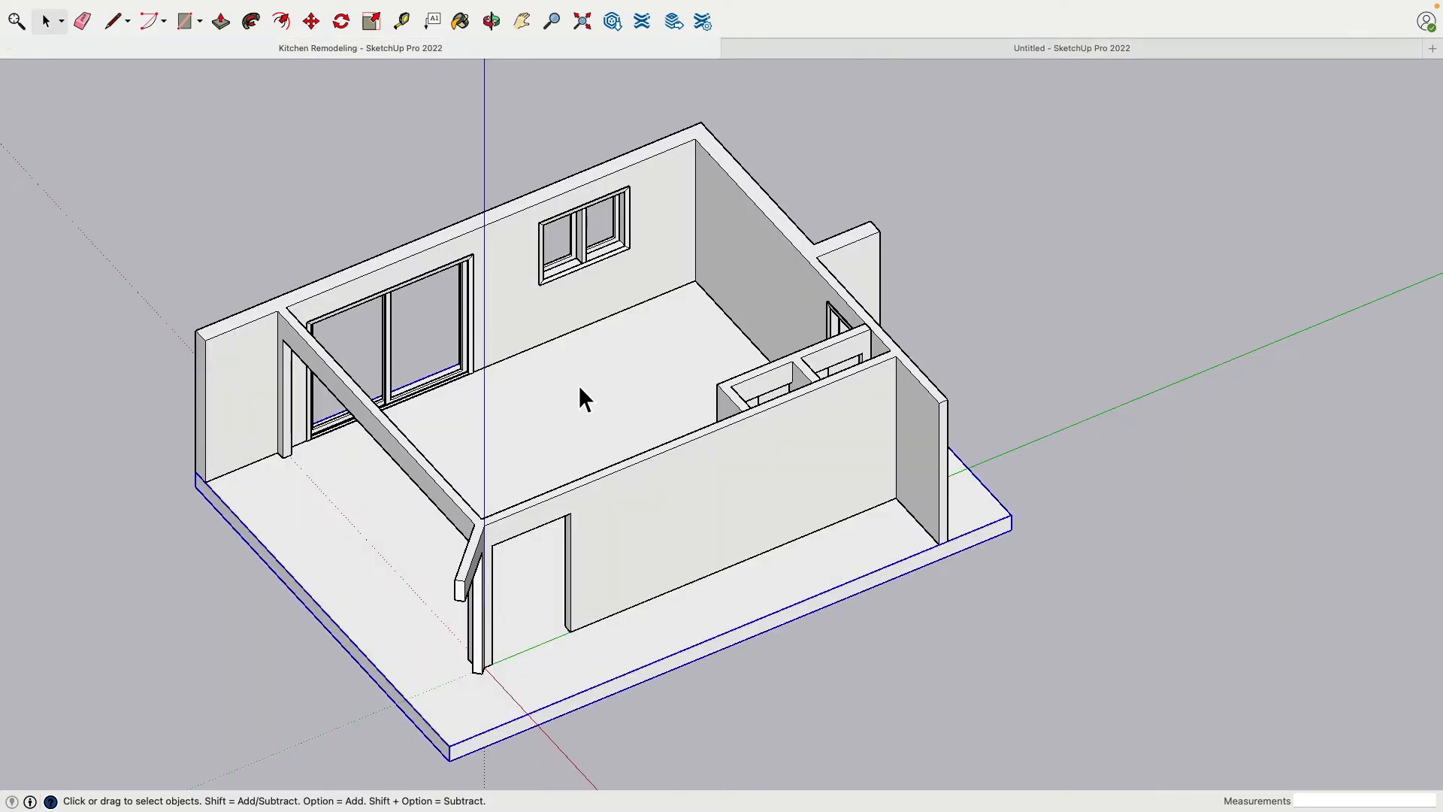
middle_drag(420, 586, 932, 323)
scroll(648, 574, up, 5)
middle_drag(648, 574, 969, 355)
scroll(601, 576, up, 5)
scroll(601, 576, down, 3)
middle_drag(599, 406, 672, 406)
click(733, 345)
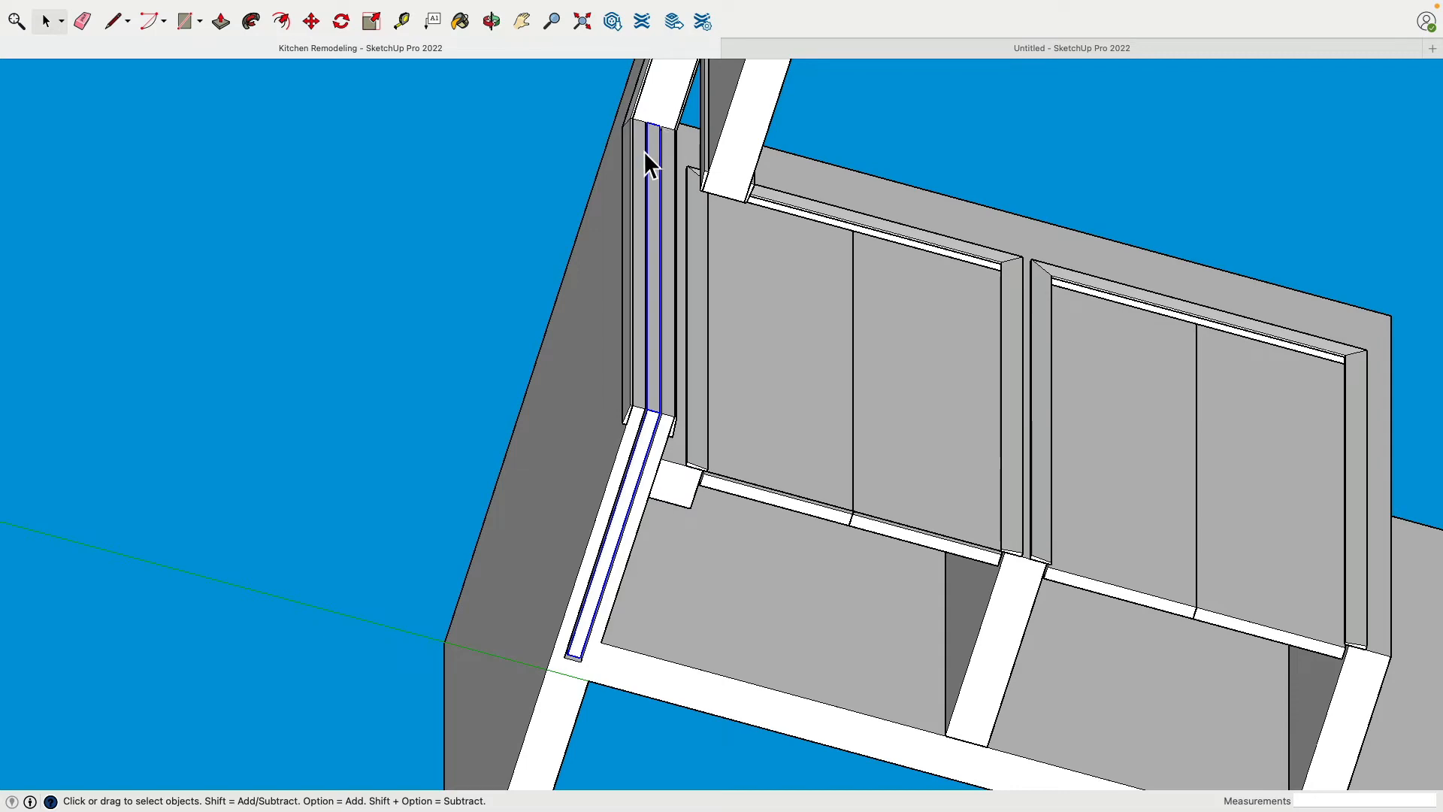
scroll(683, 454, up, 4)
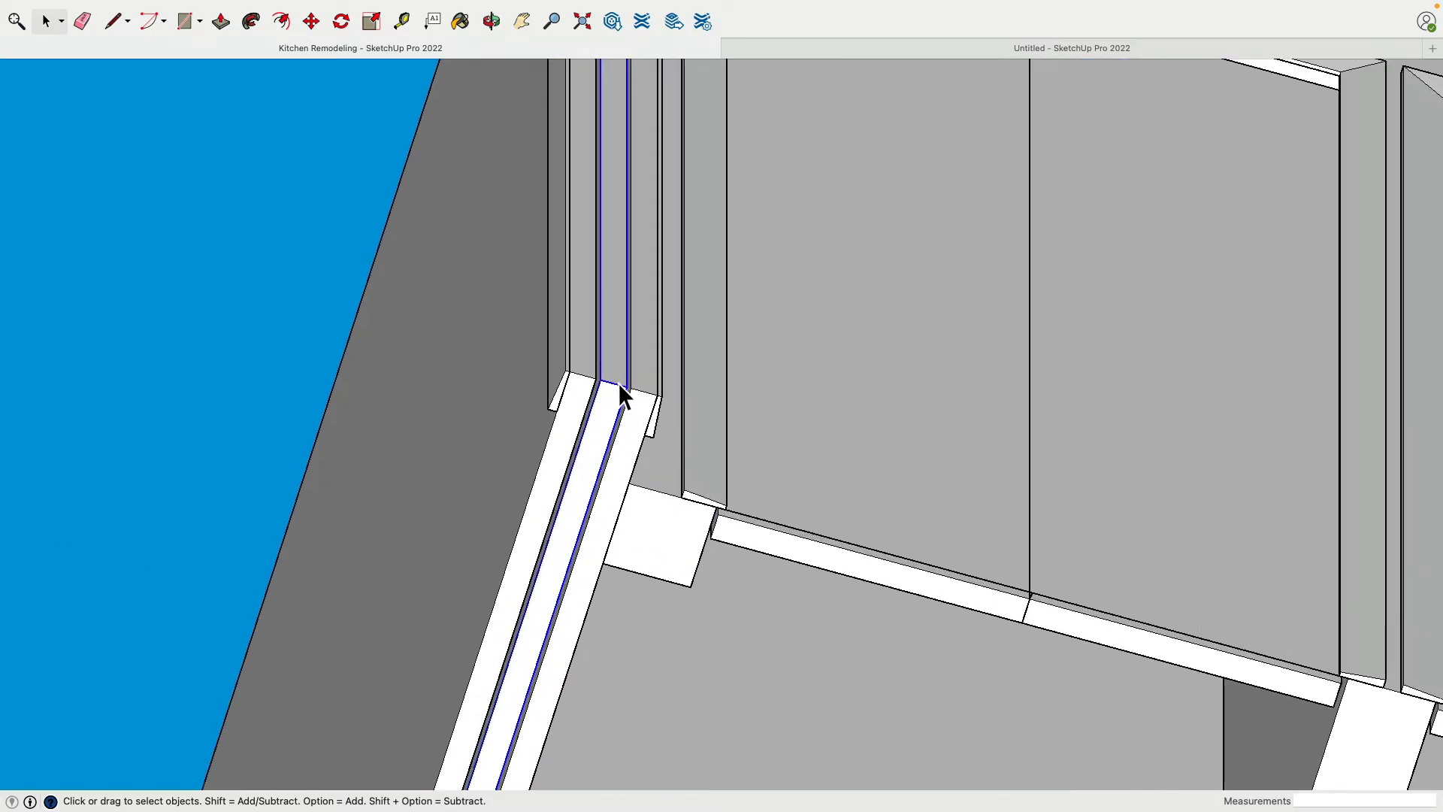
Examine the full length of the narrow slot in the wall's underside beside the doorway, including how it continues up the jamb
scroll(618, 383, down, 2)
shift+middle_drag(618, 383, 643, 263)
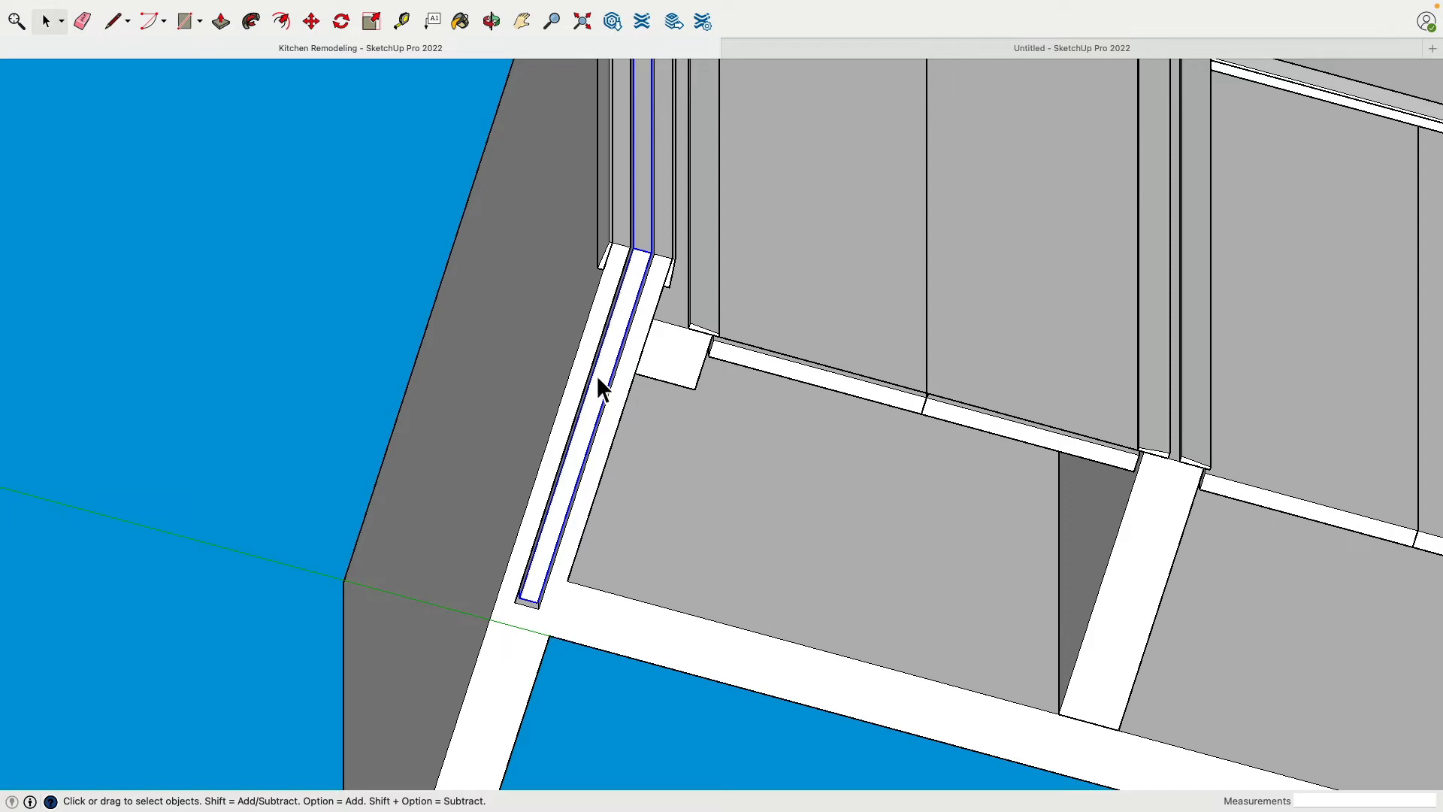
scroll(597, 376, down, 2)
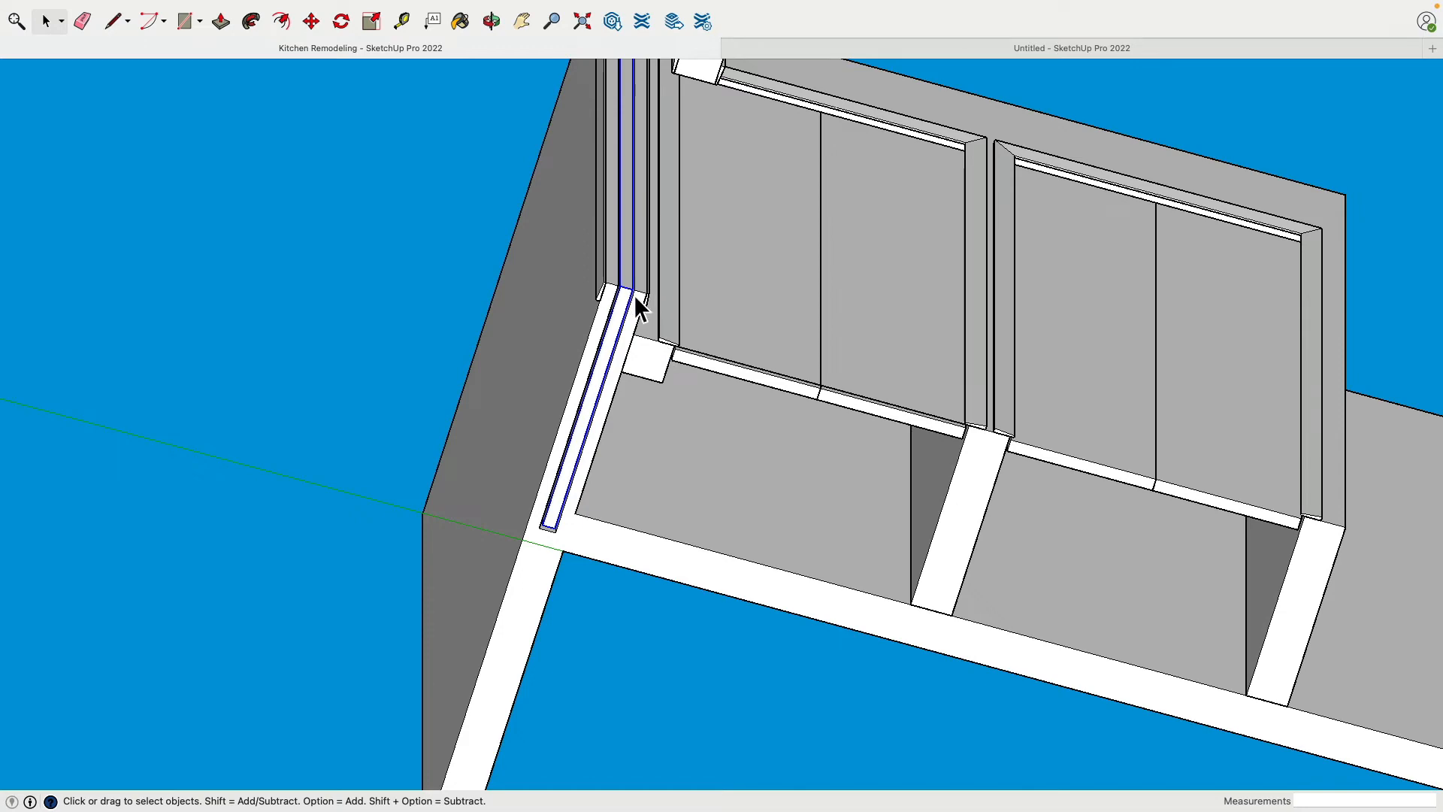
scroll(633, 292, up, 4)
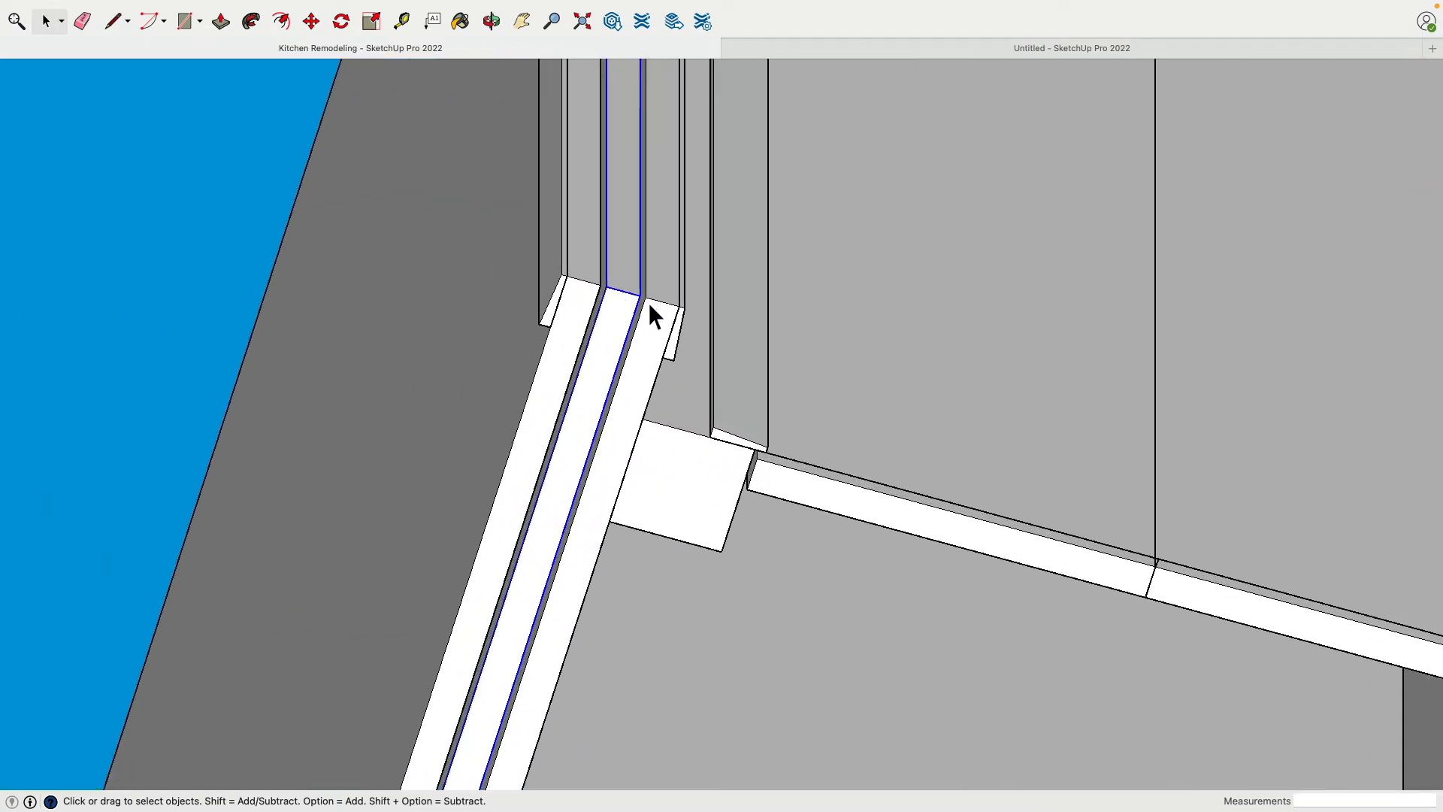
scroll(650, 302, down, 4)
middle_drag(651, 300, 986, 76)
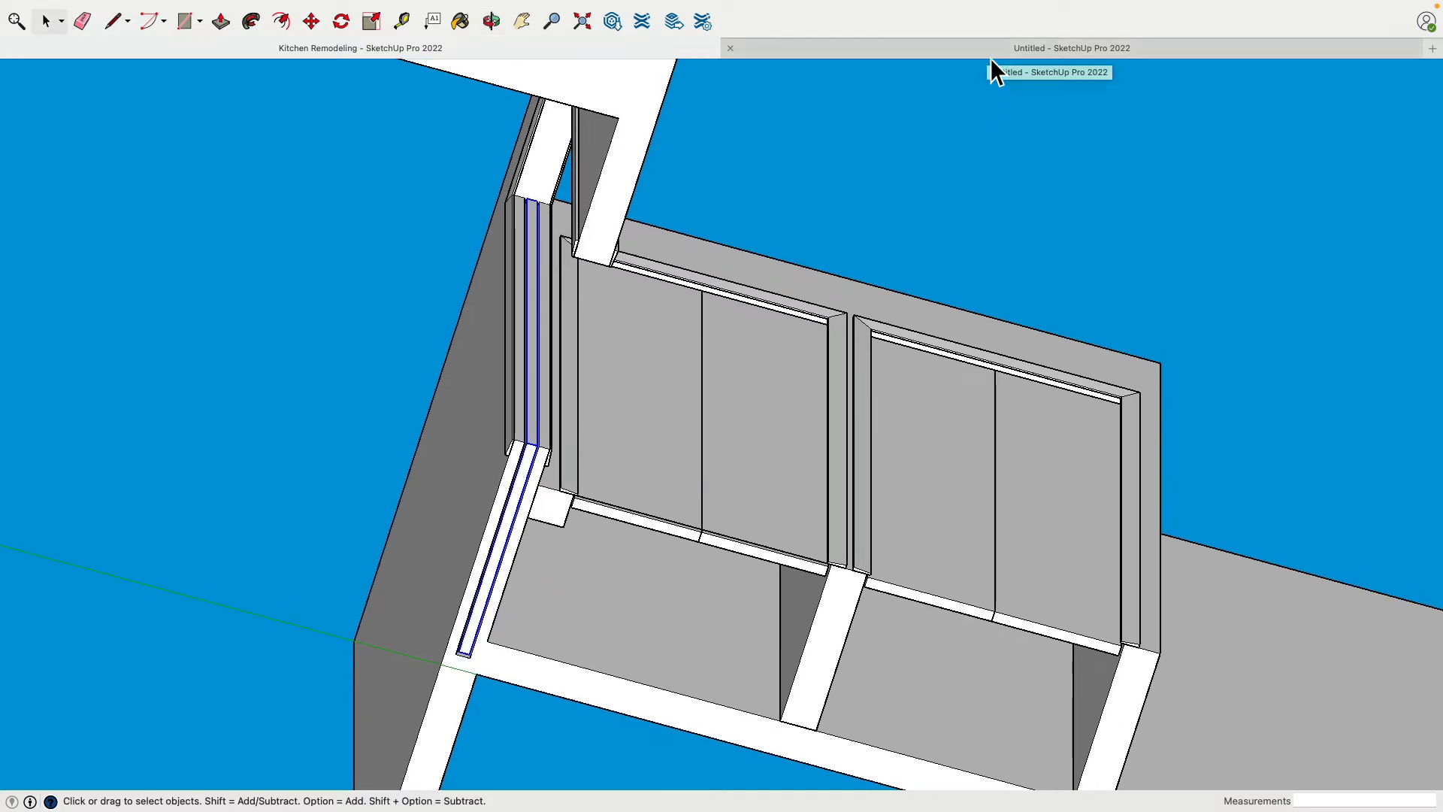
Return to the Untitled model and measure the wall's thickness across its underside beside the trimmed narrow doorway
click(990, 57)
middle_drag(702, 464, 481, 300)
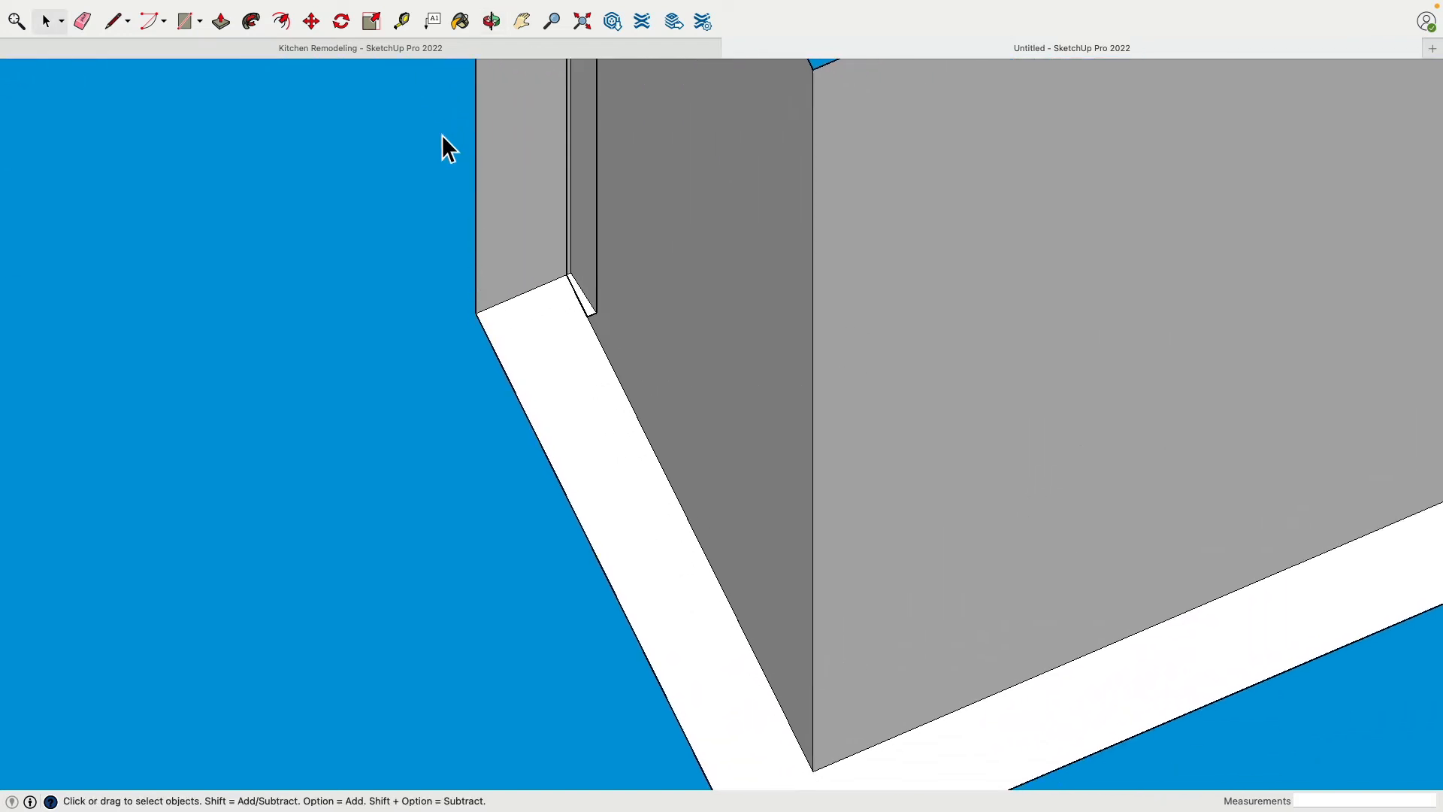
click(403, 25)
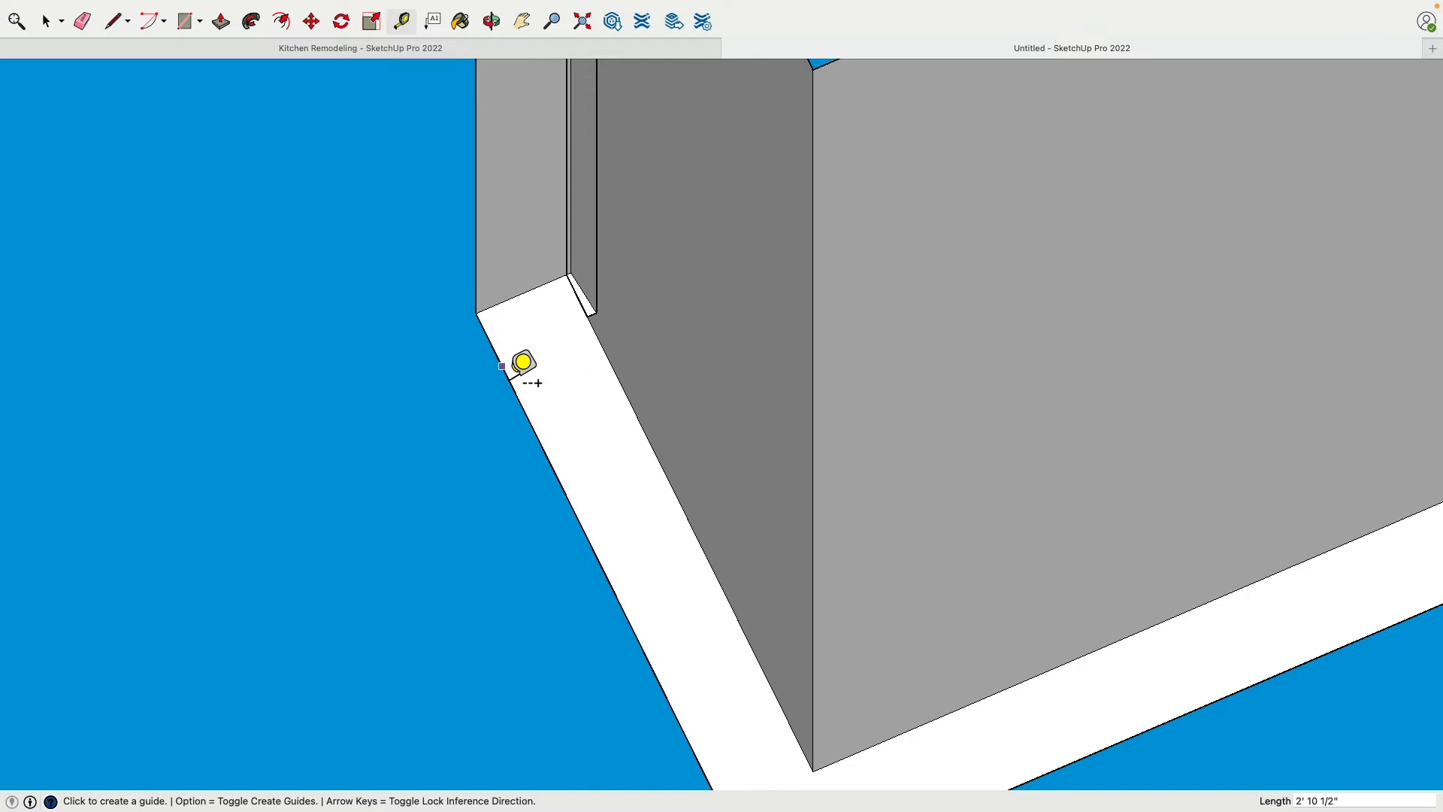
click(494, 353)
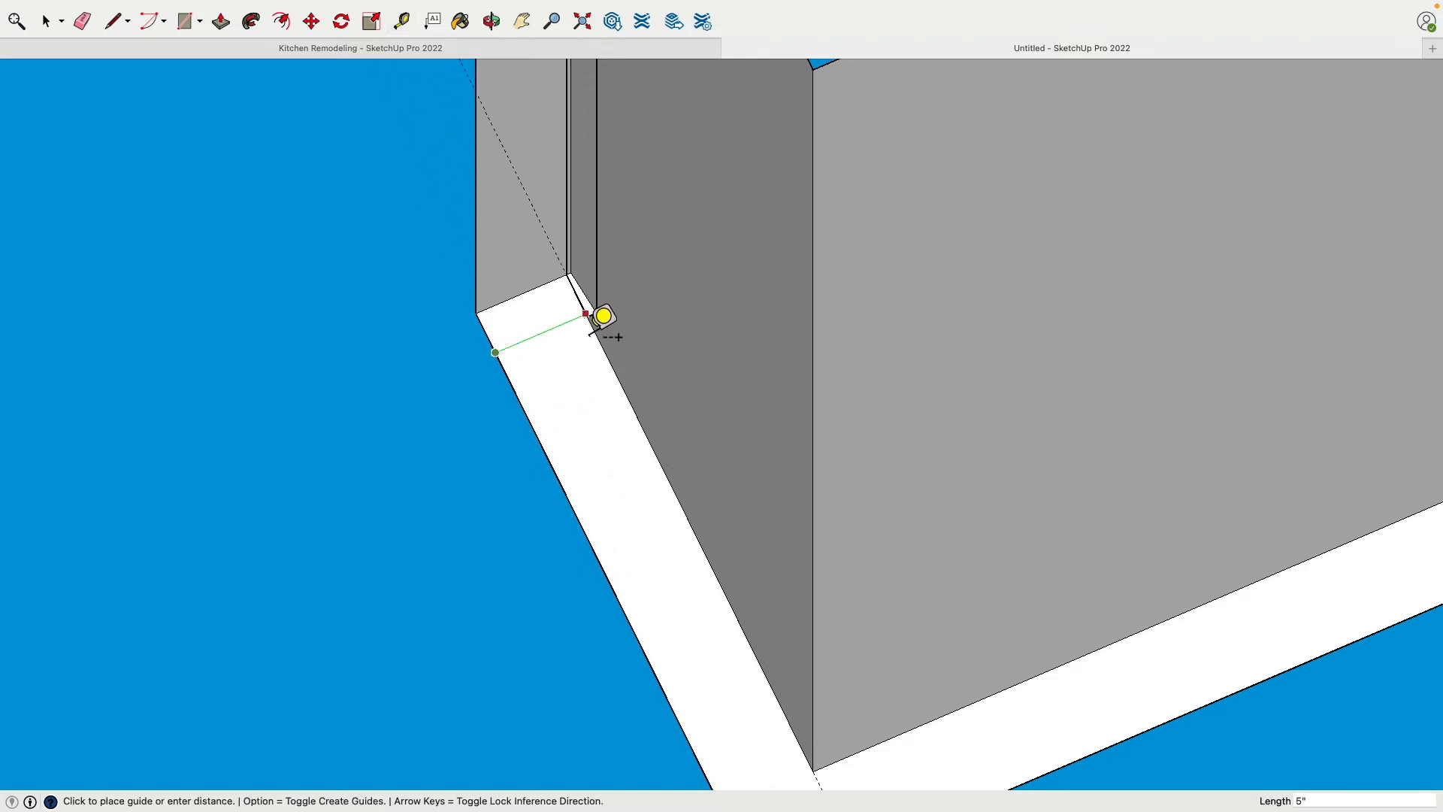
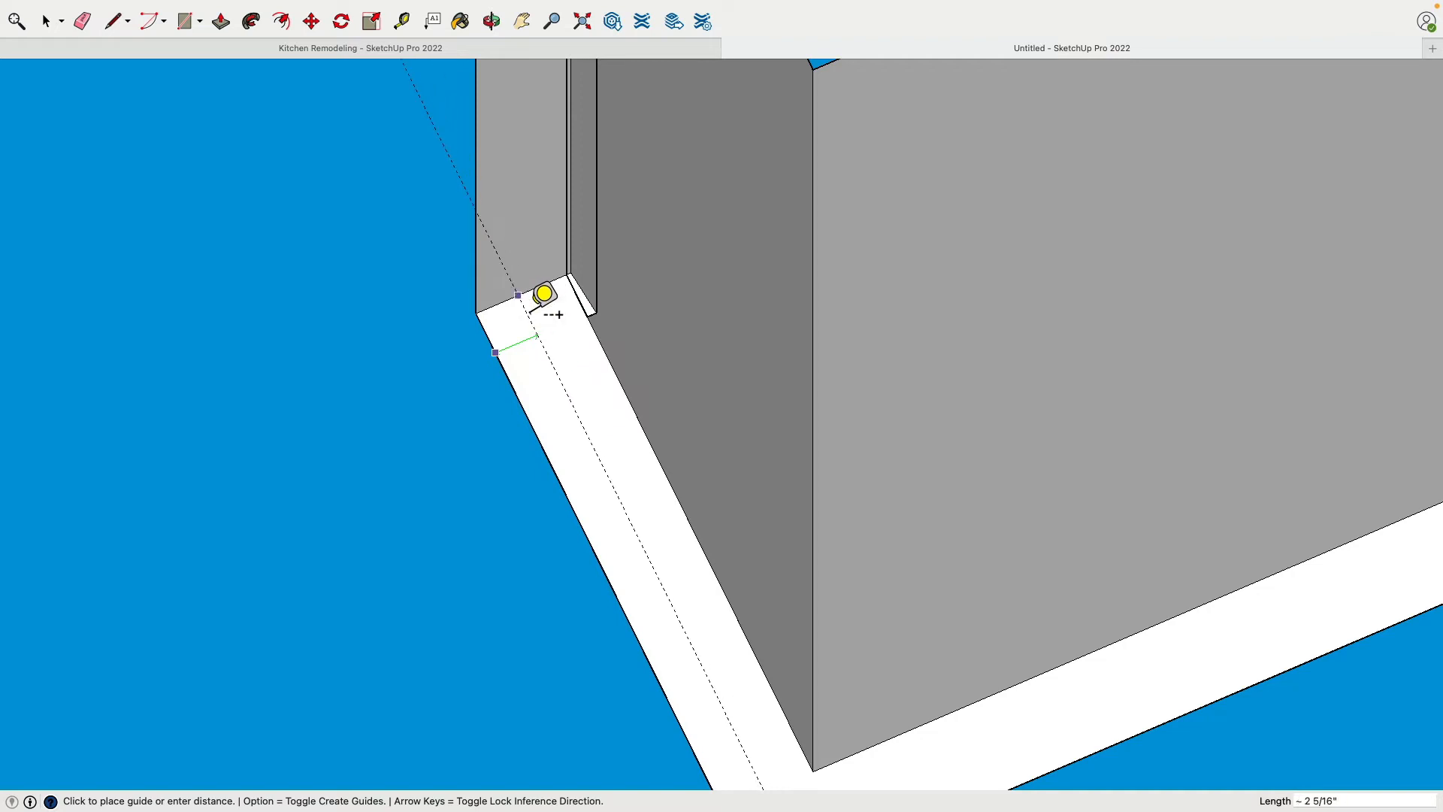
Place a guide along the middle of the wall's underside, 2 1/2" from its edge, with parallel guides 1" to either side
click(535, 308)
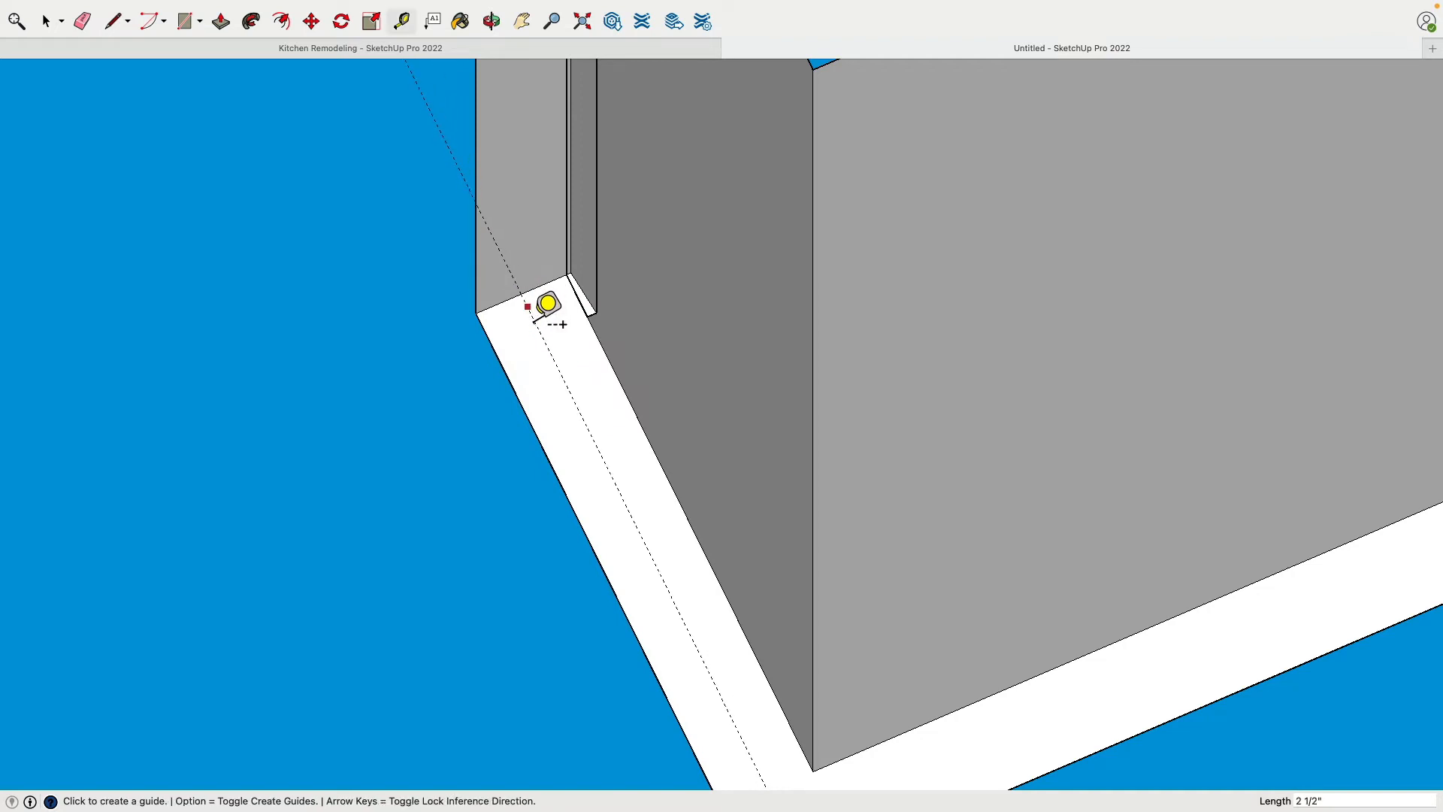
scroll(535, 308, up, 3)
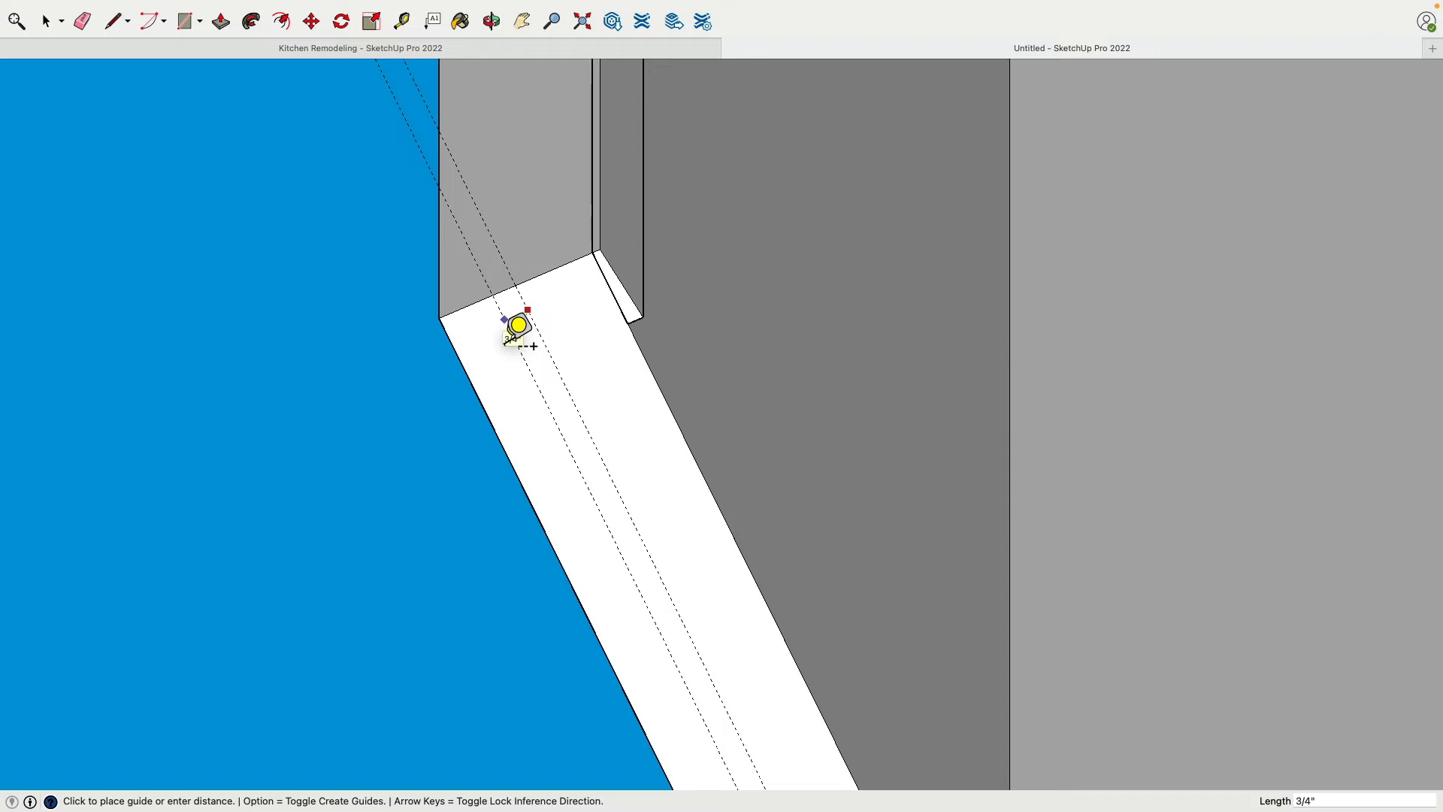
text(1)
key(Return)
click(541, 311)
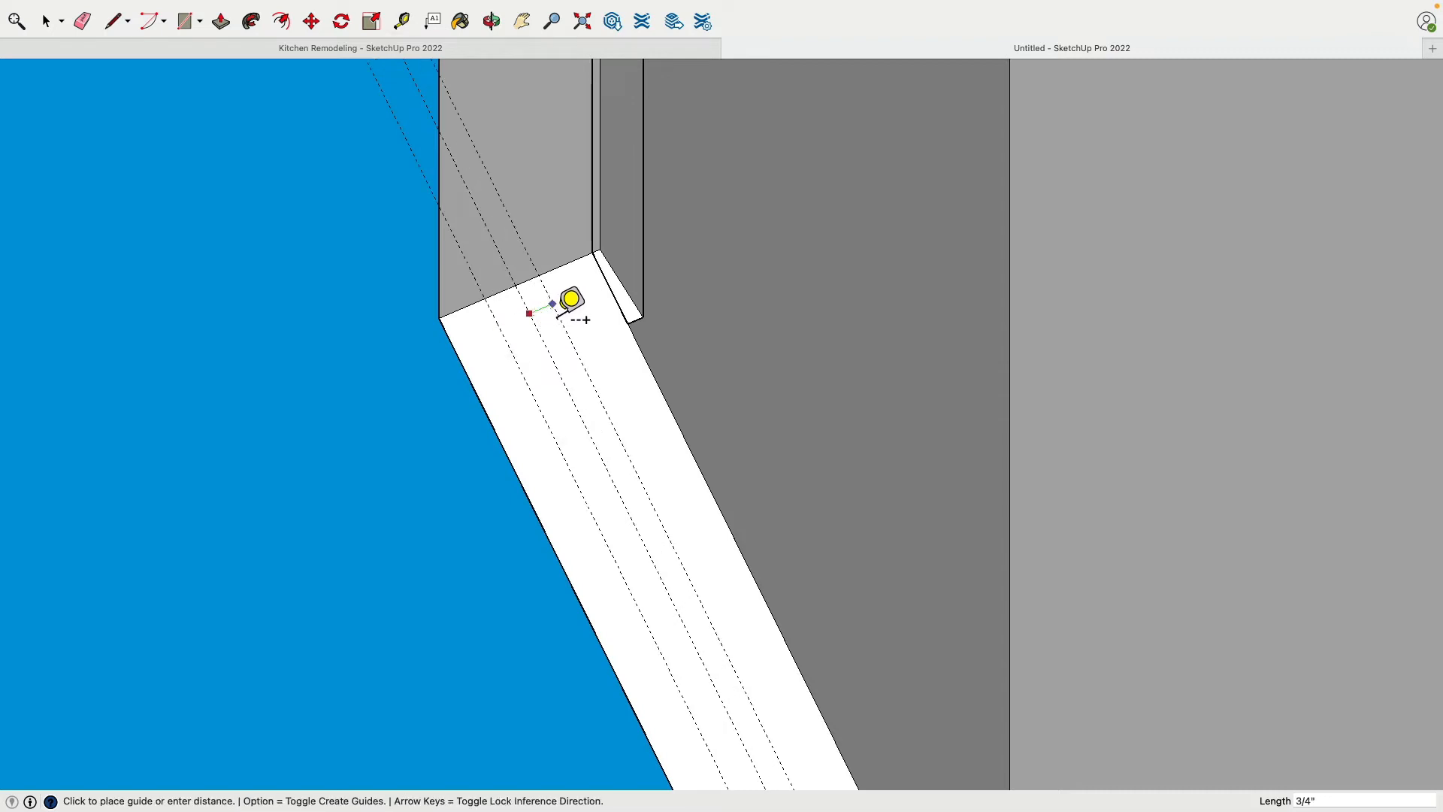
text(1)
key(Return)
scroll(579, 317, down, 2)
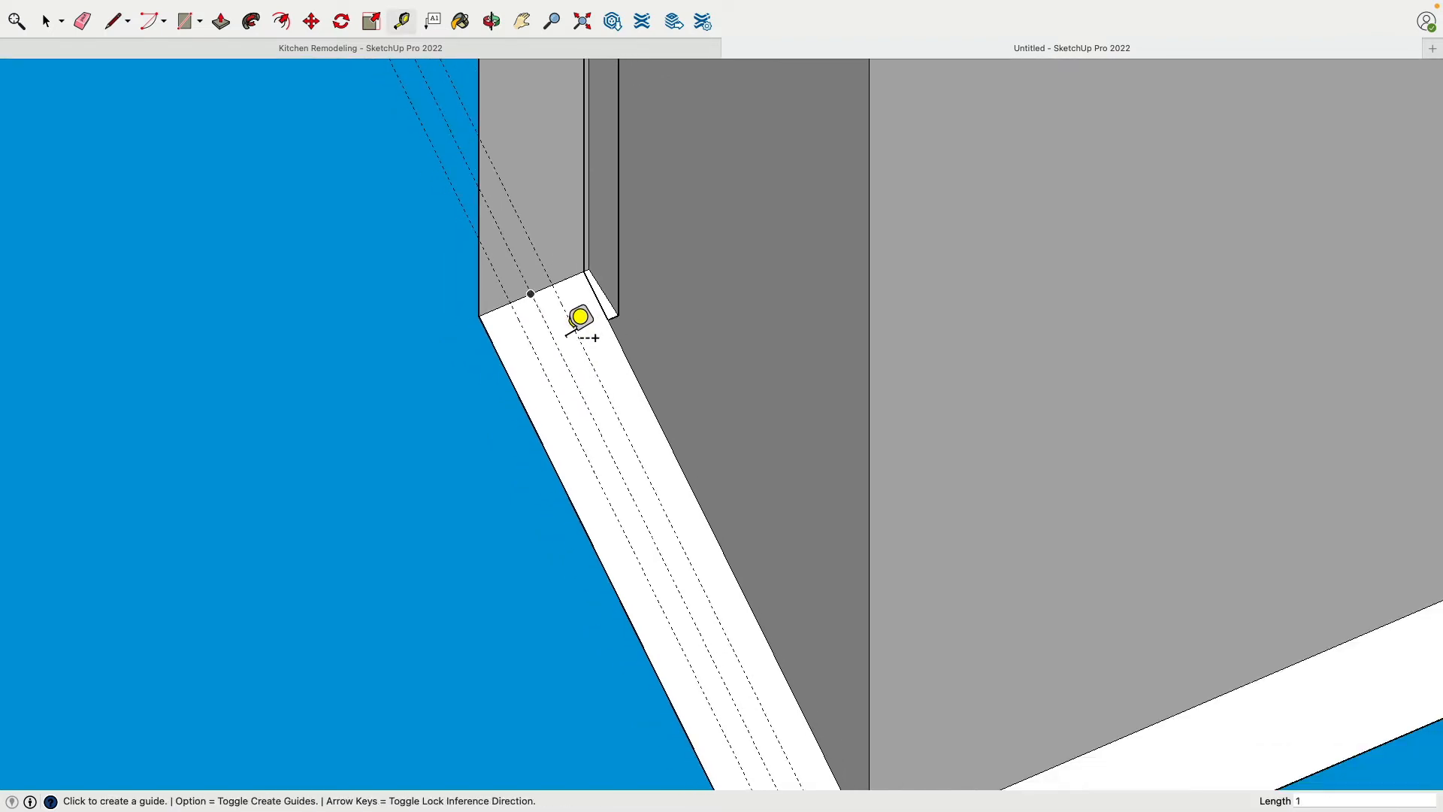
Add two more parallel guides on the wall's underside, offset 0.75" to either side of the centre guide
scroll(575, 316, down, 2)
scroll(574, 314, up, 3)
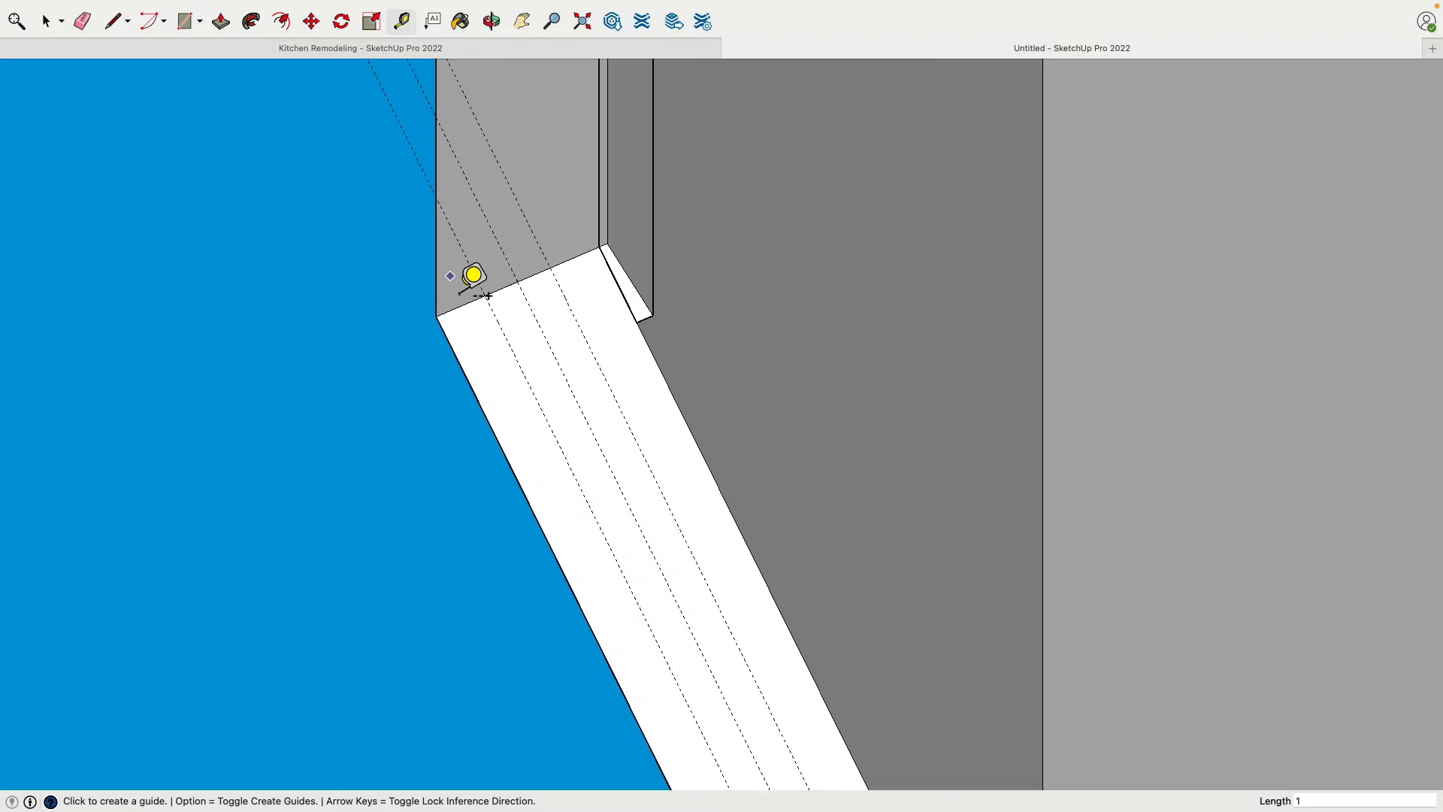
scroll(526, 304, up, 3)
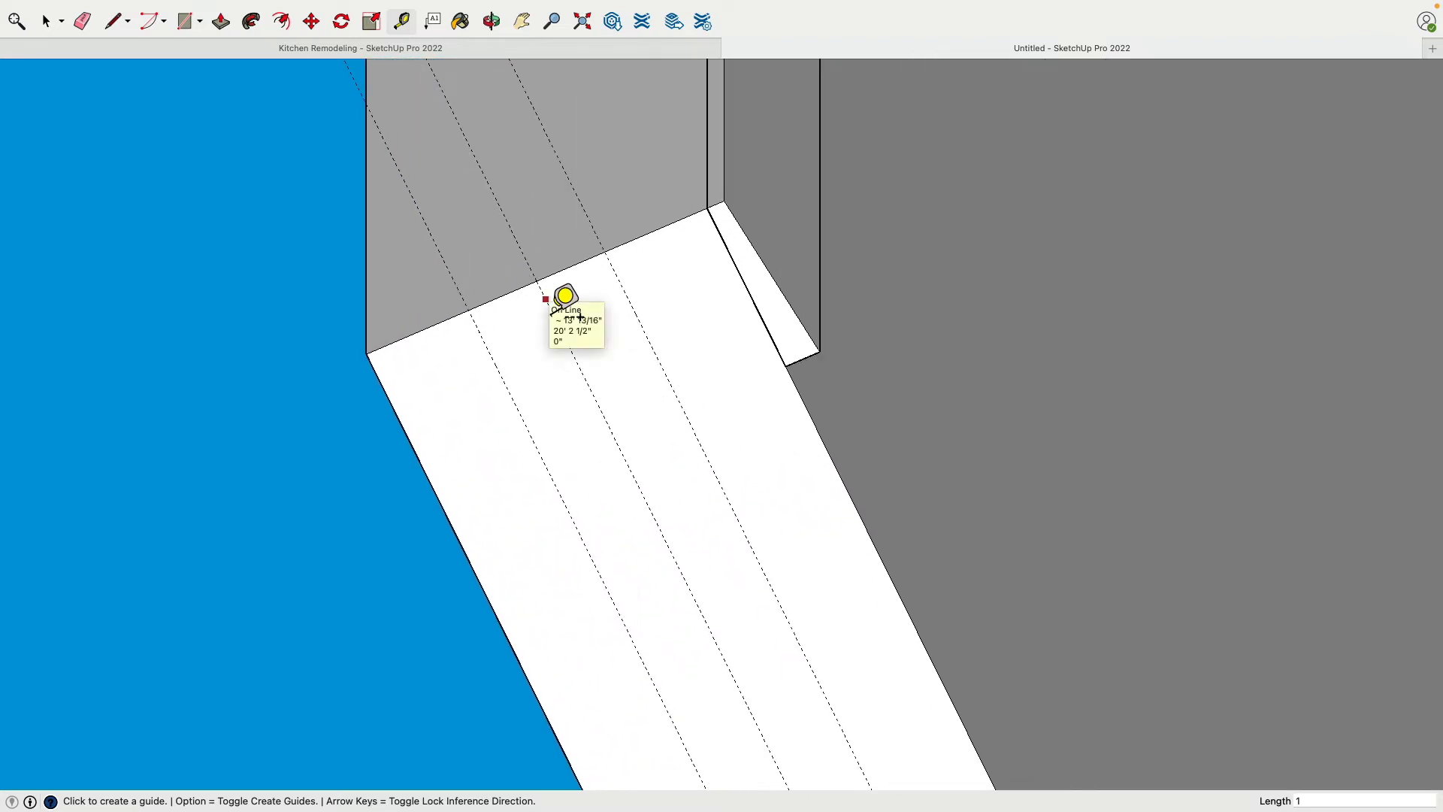
click(545, 299)
text(.)
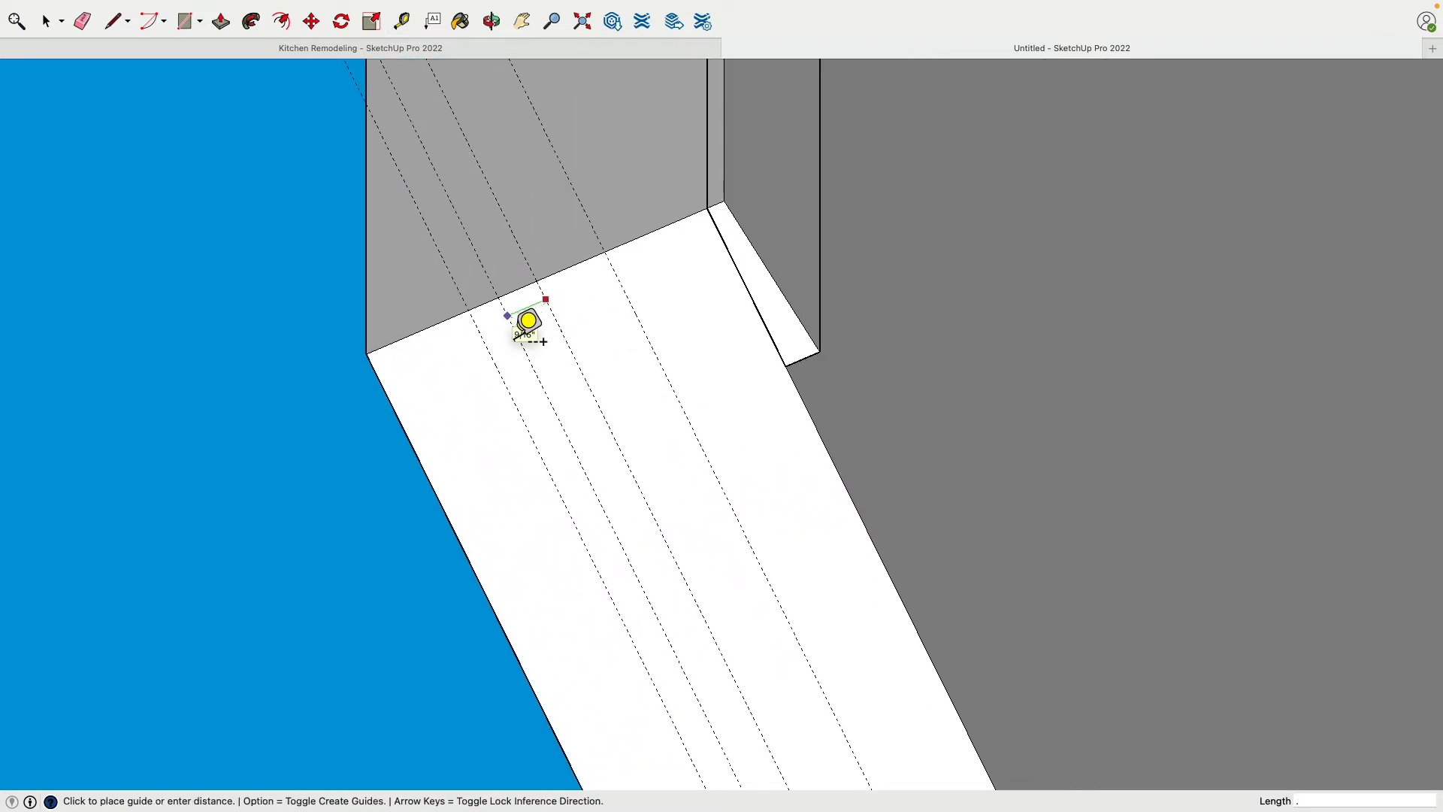
text(75)
key(Return)
click(560, 324)
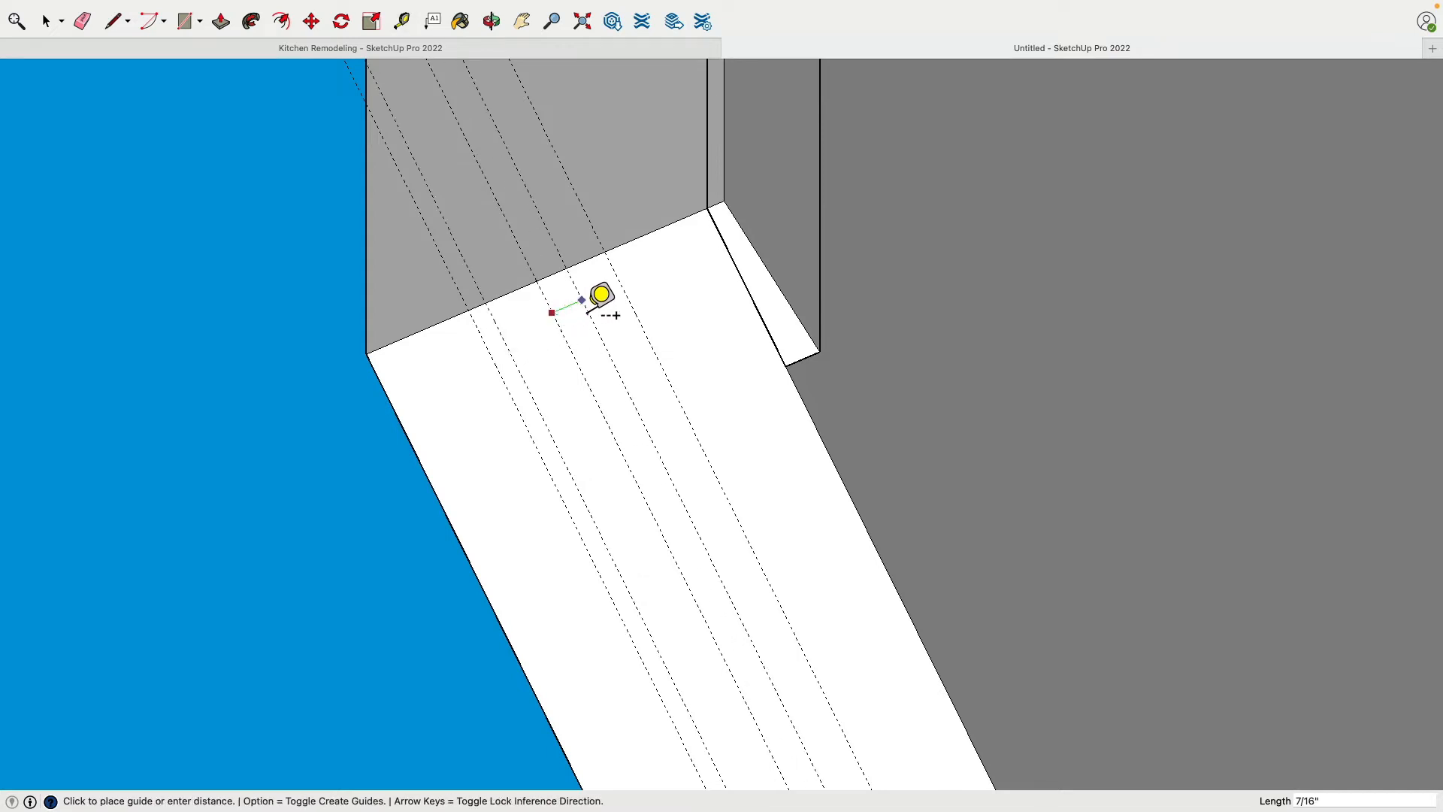
text(.75)
key(Return)
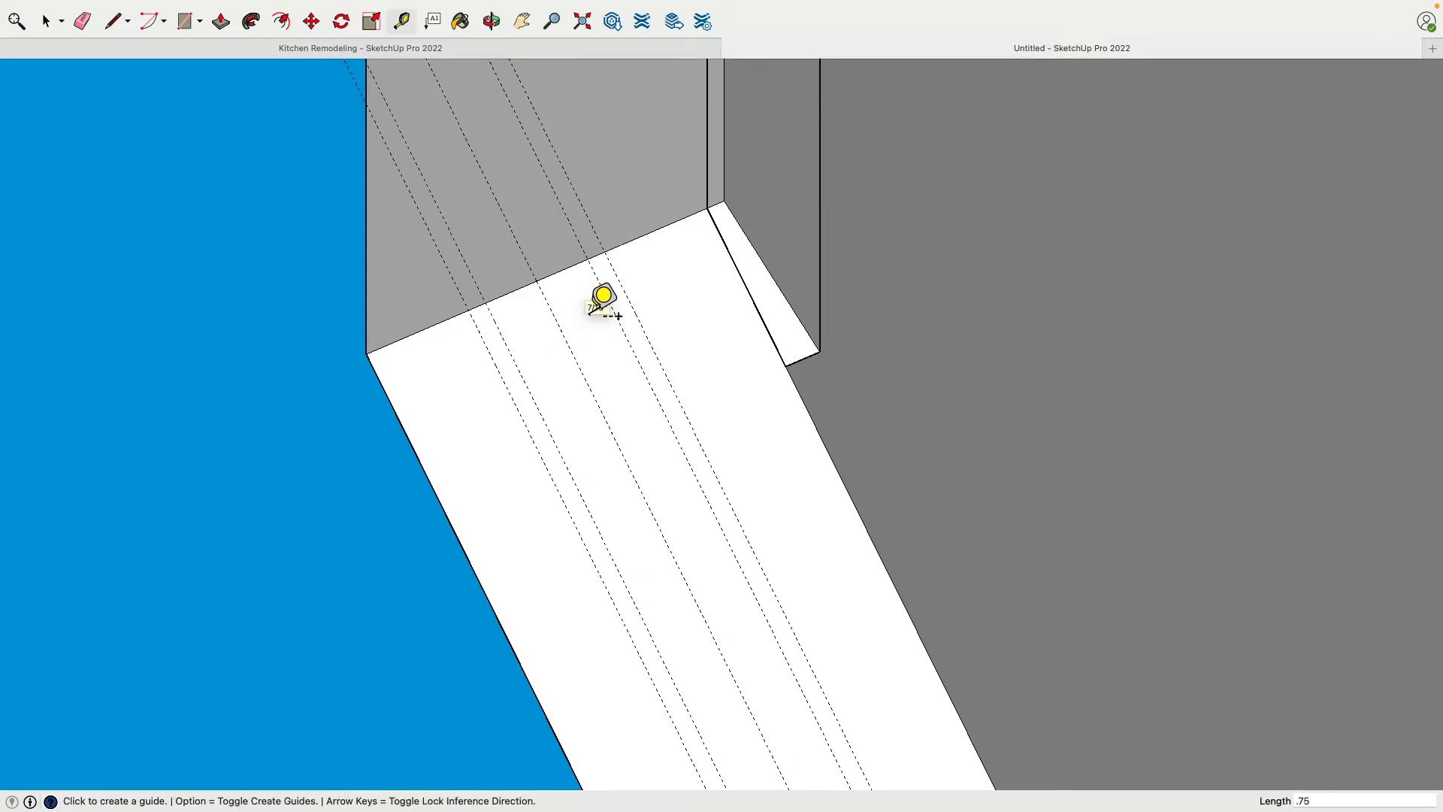
scroll(603, 297, down, 1)
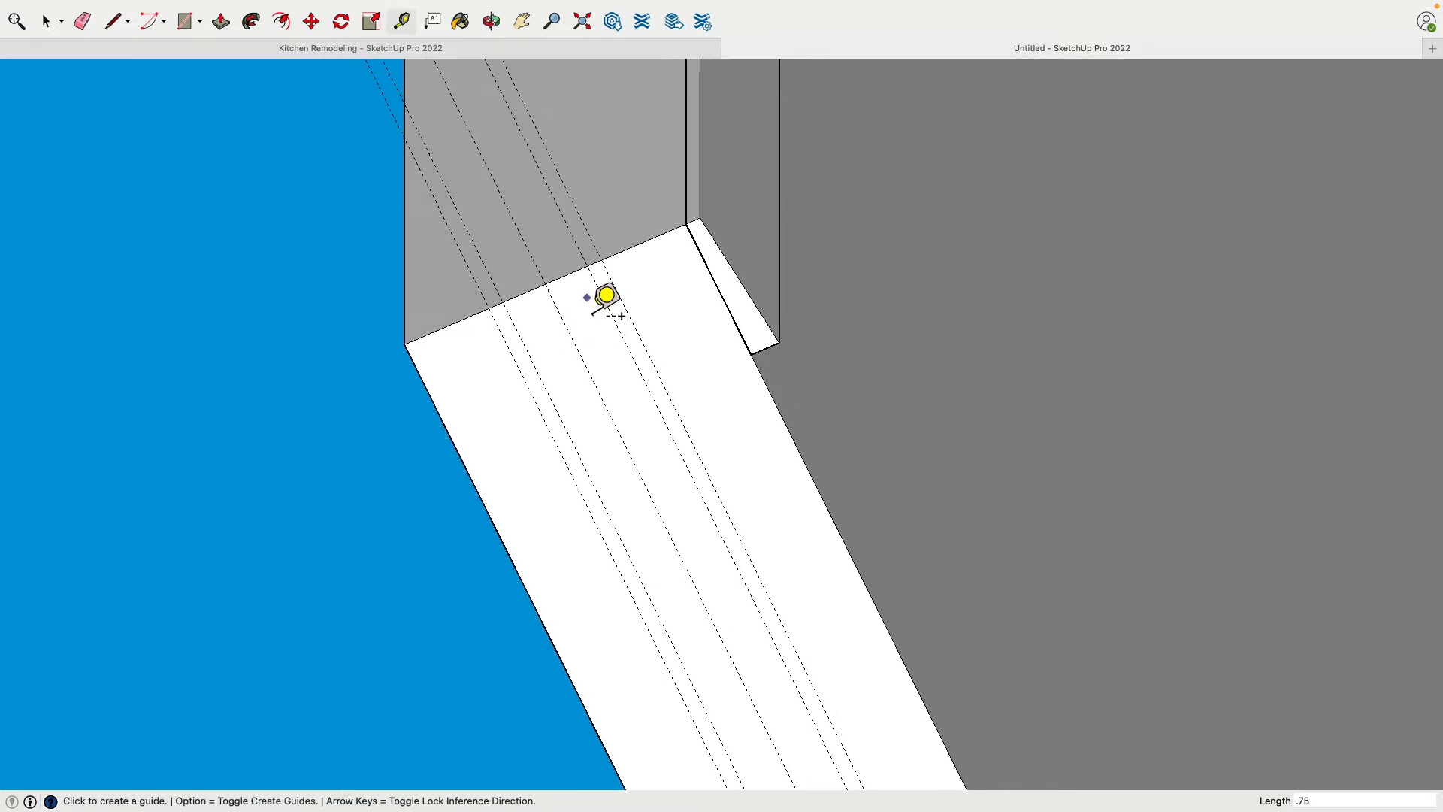
Draw a rectangle about 1 1/2" by 2 13/16" on the wall's underside from the jamb edge, between the inner guides
click(186, 21)
click(504, 316)
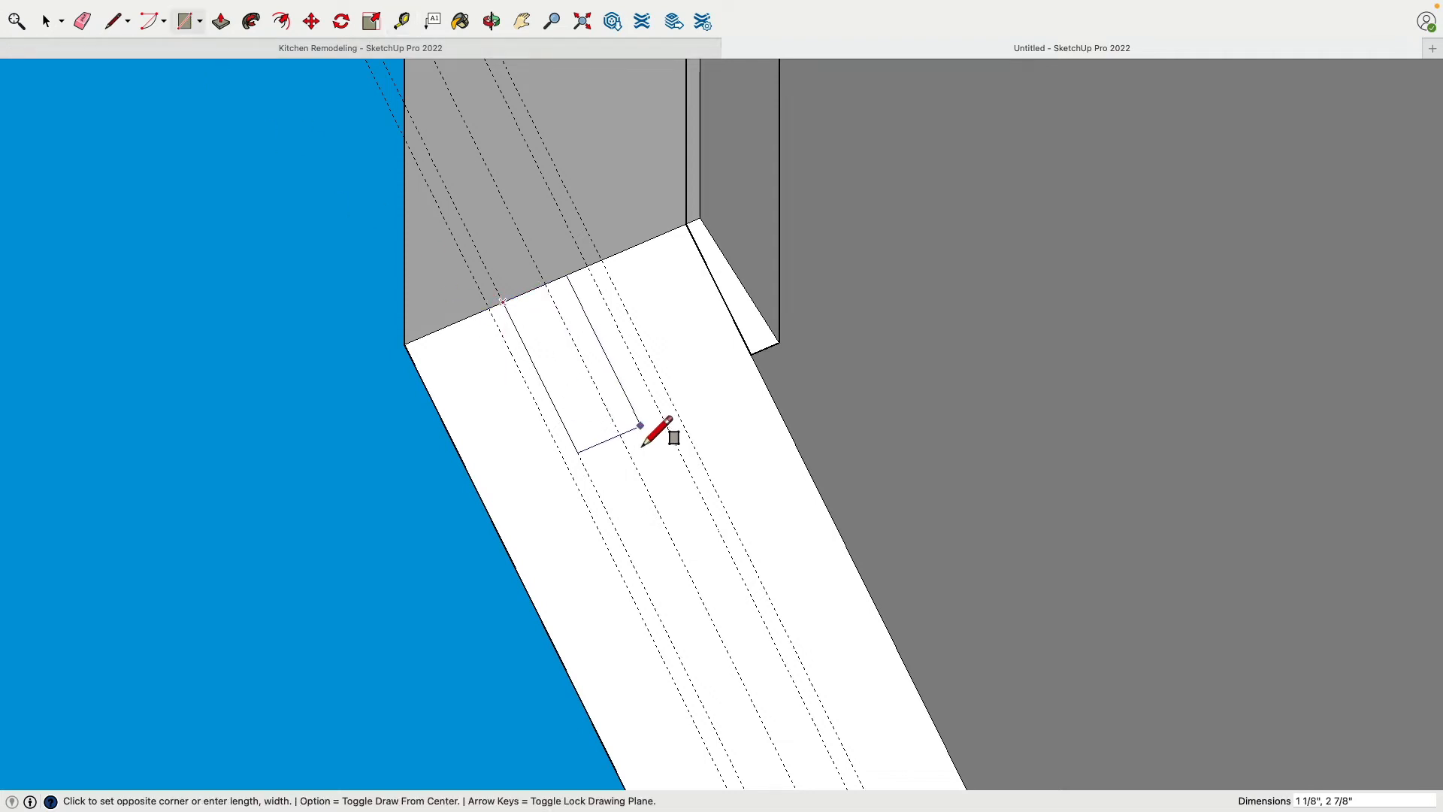
click(676, 418)
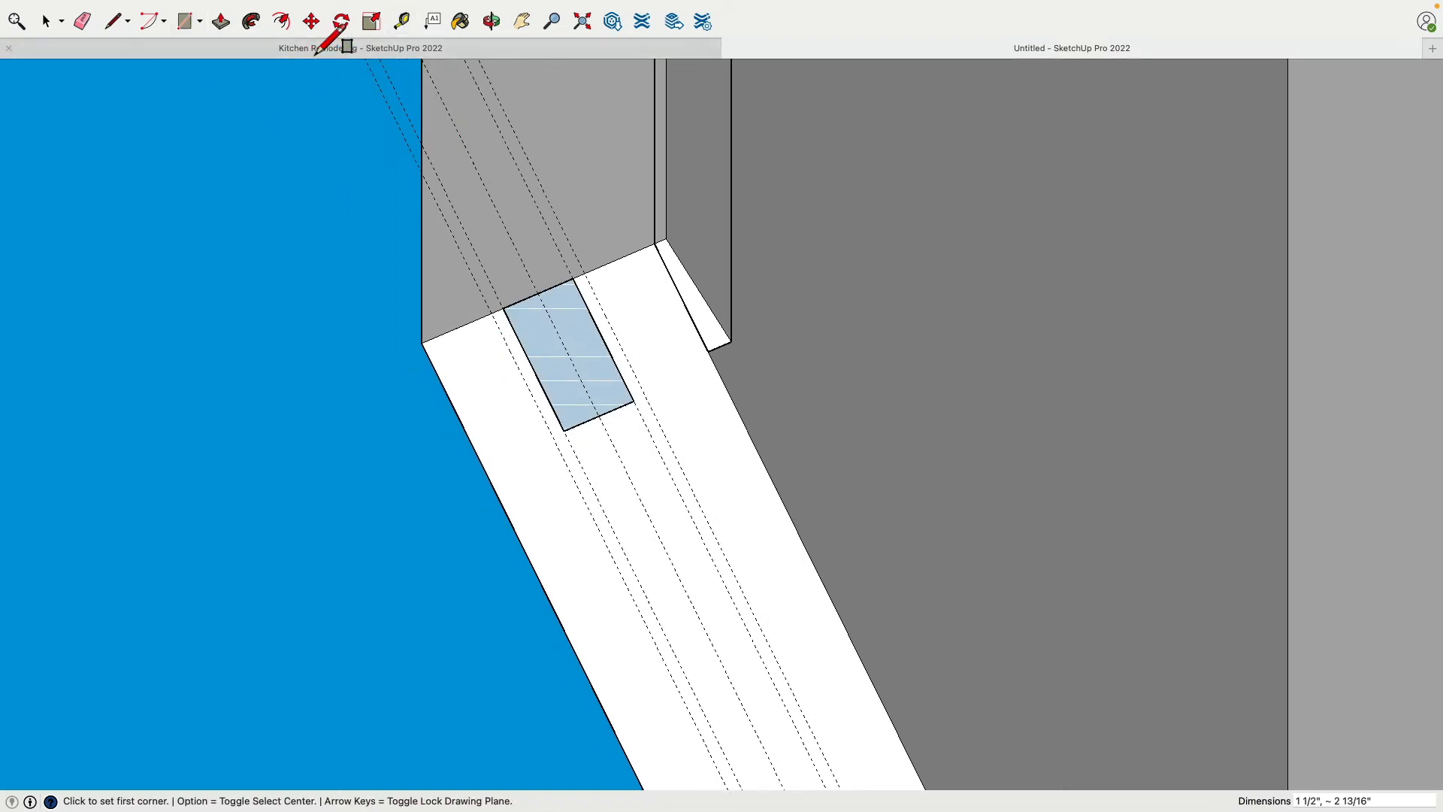
Stretch the rectangle across the narrow doorway by moving its jamb-side edge 2' 4" to the opposite jamb
click(312, 21)
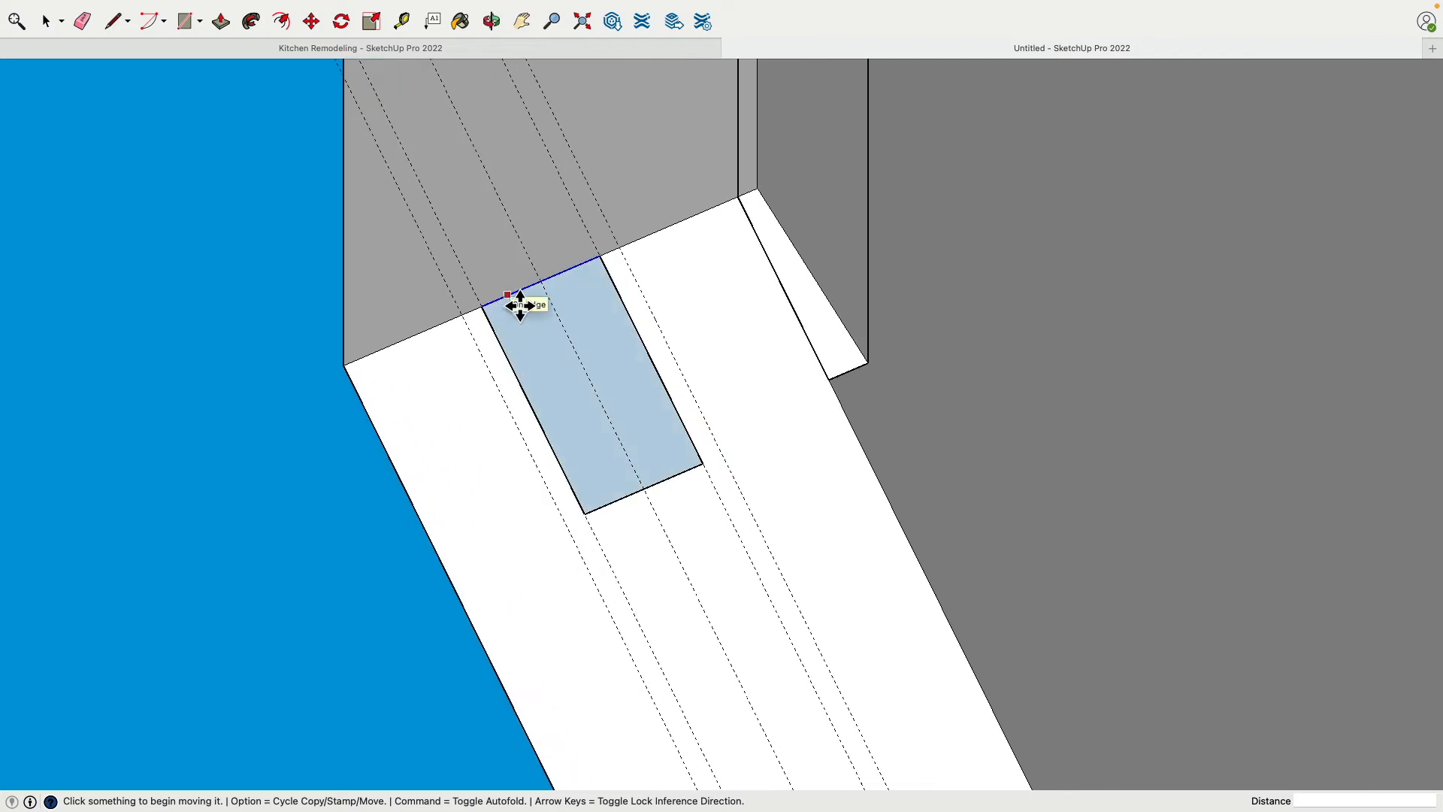
scroll(509, 295, down, 2)
click(508, 295)
scroll(508, 294, down, 5)
shift+middle_drag(485, 236, 754, 694)
scroll(529, 243, up, 3)
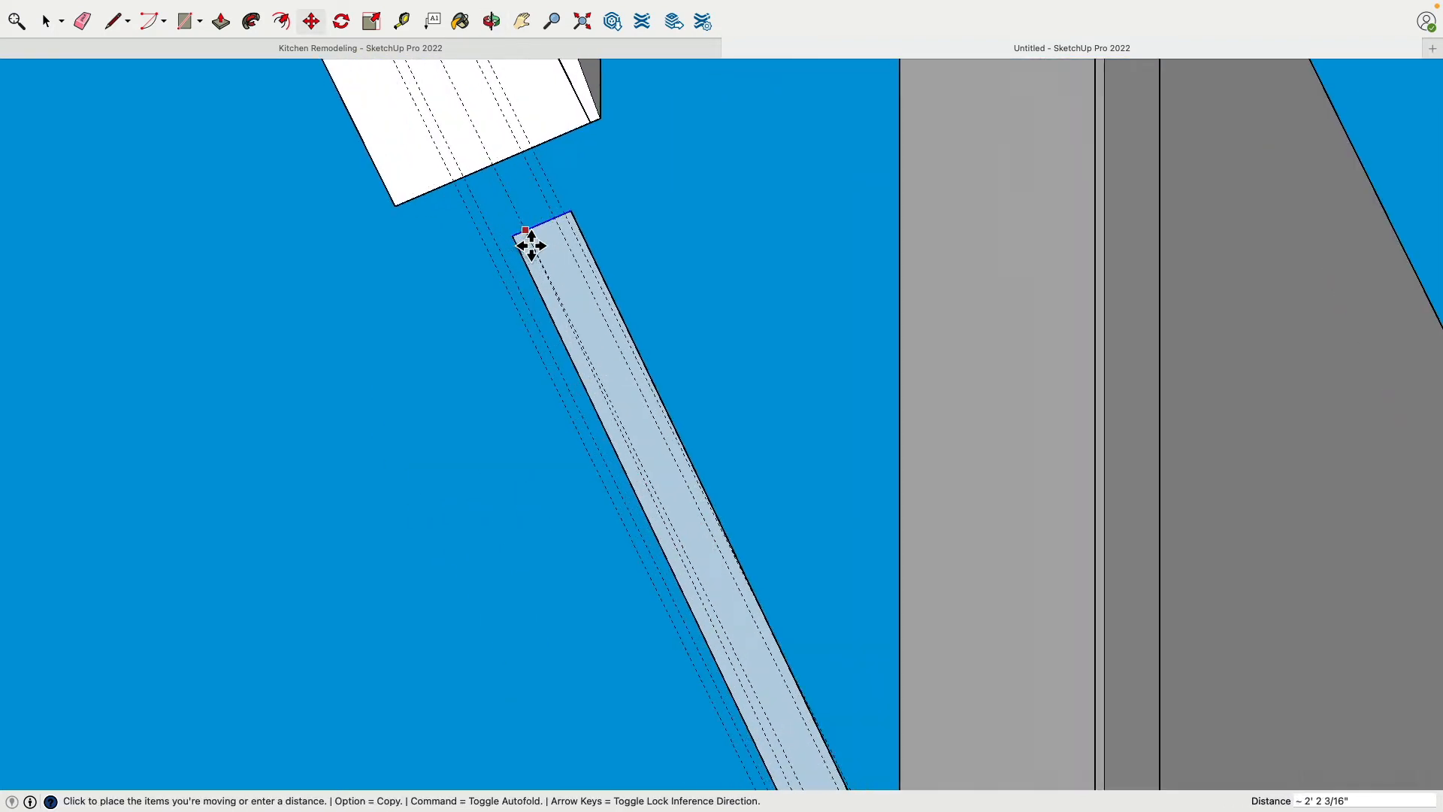
scroll(526, 239, up, 2)
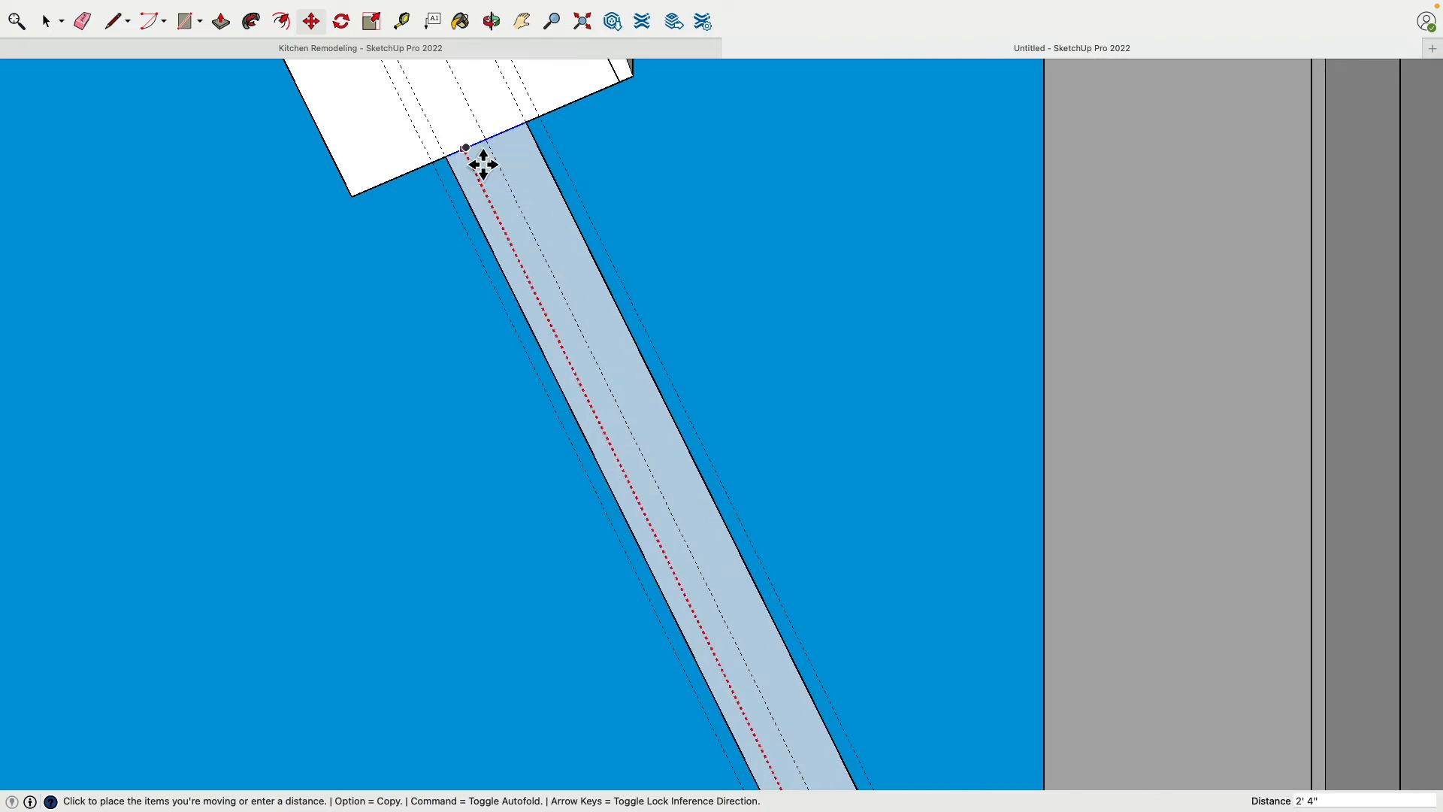
middle_drag(561, 245, 944, 431)
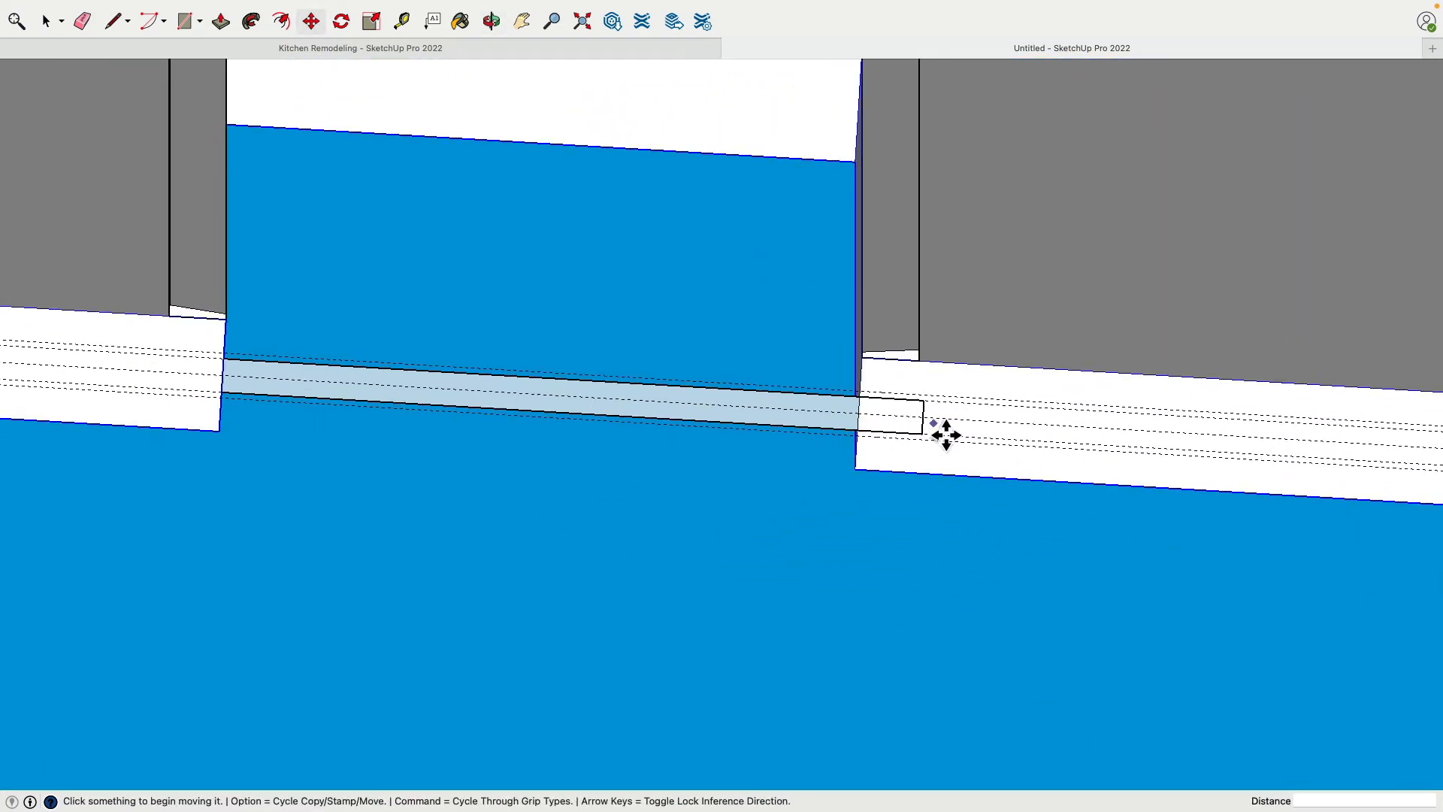
Lengthen the rectangle by moving its end edge inside the wall 1 7/8" farther from the doorway
key(space)
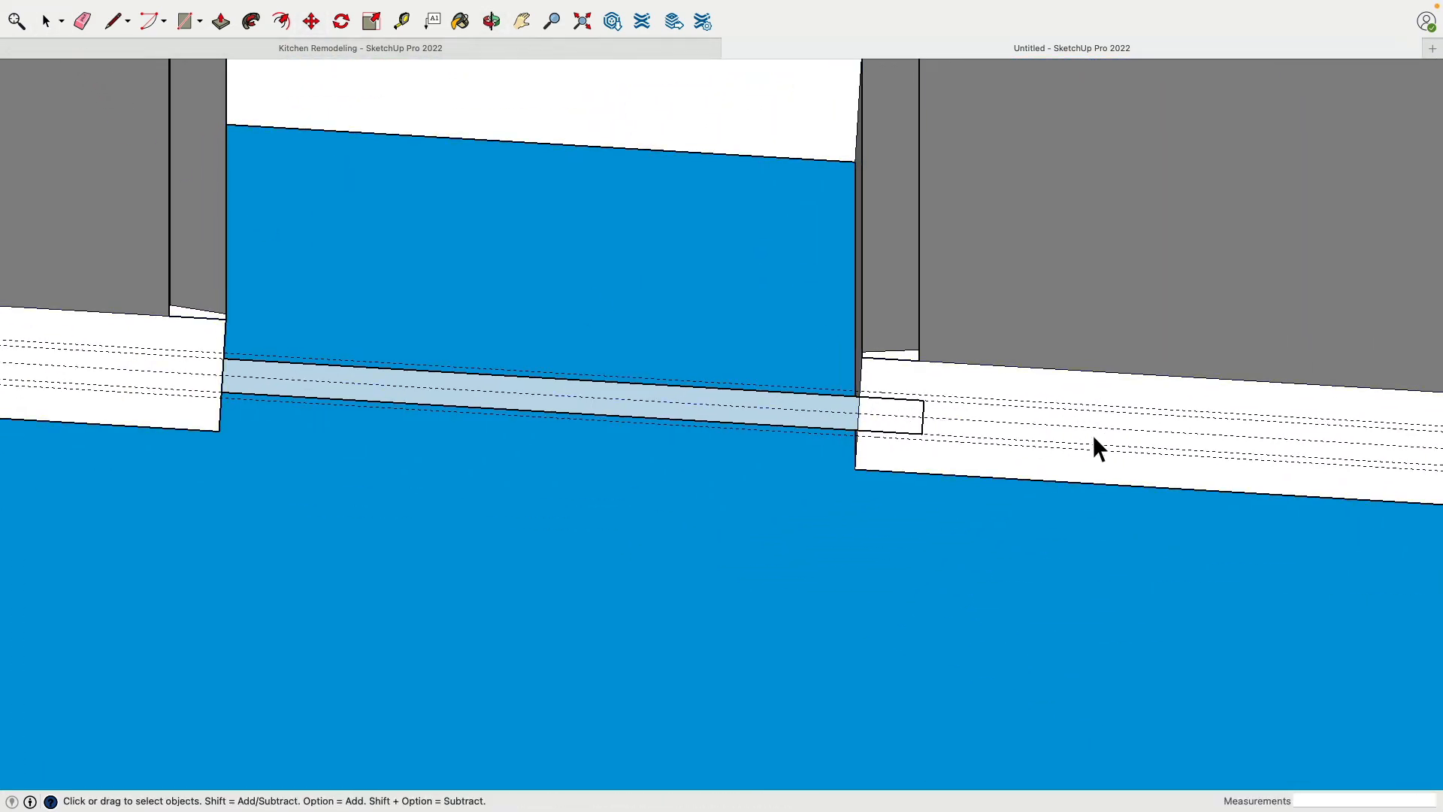
scroll(1082, 440, up, 2)
scroll(874, 408, down, 4)
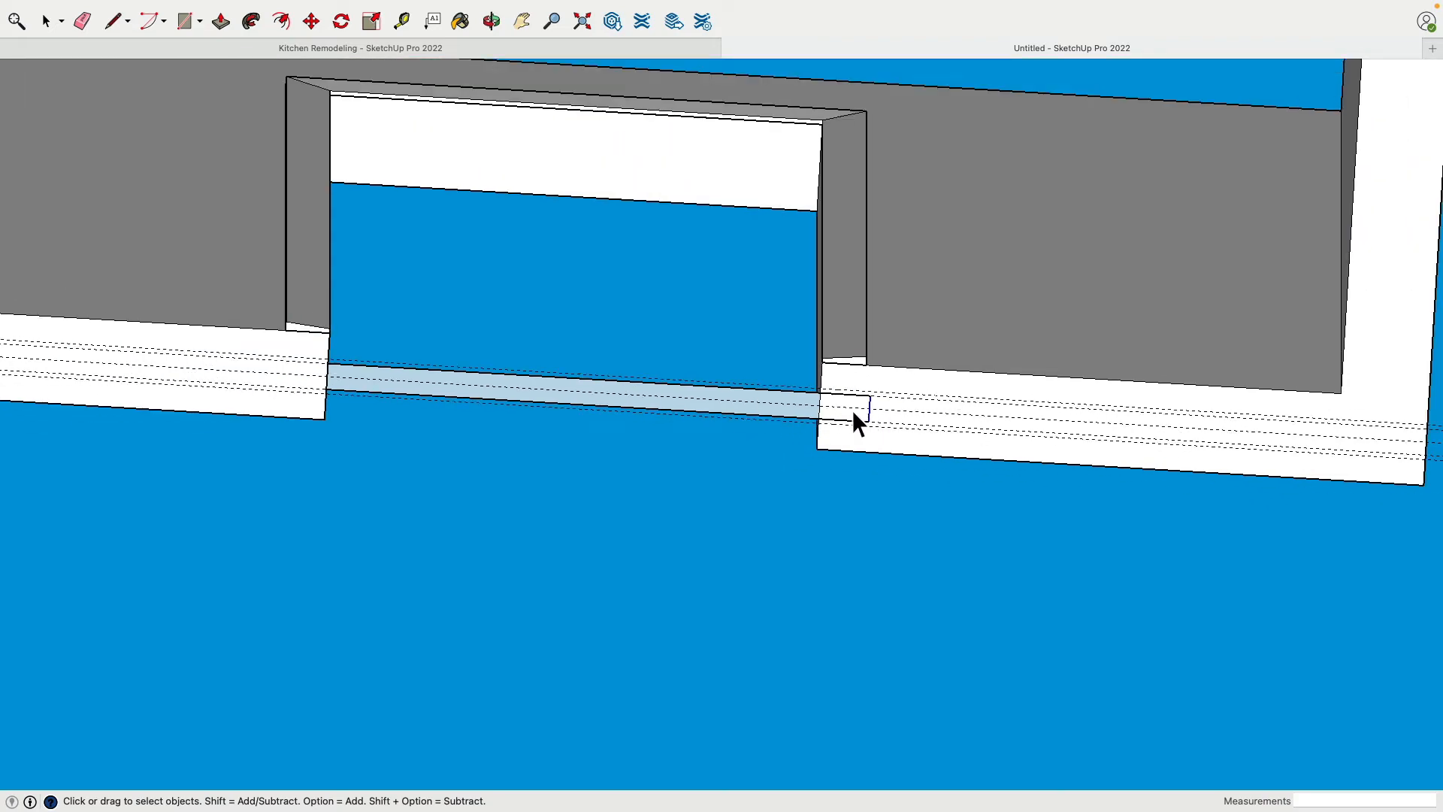
scroll(920, 402, up, 3)
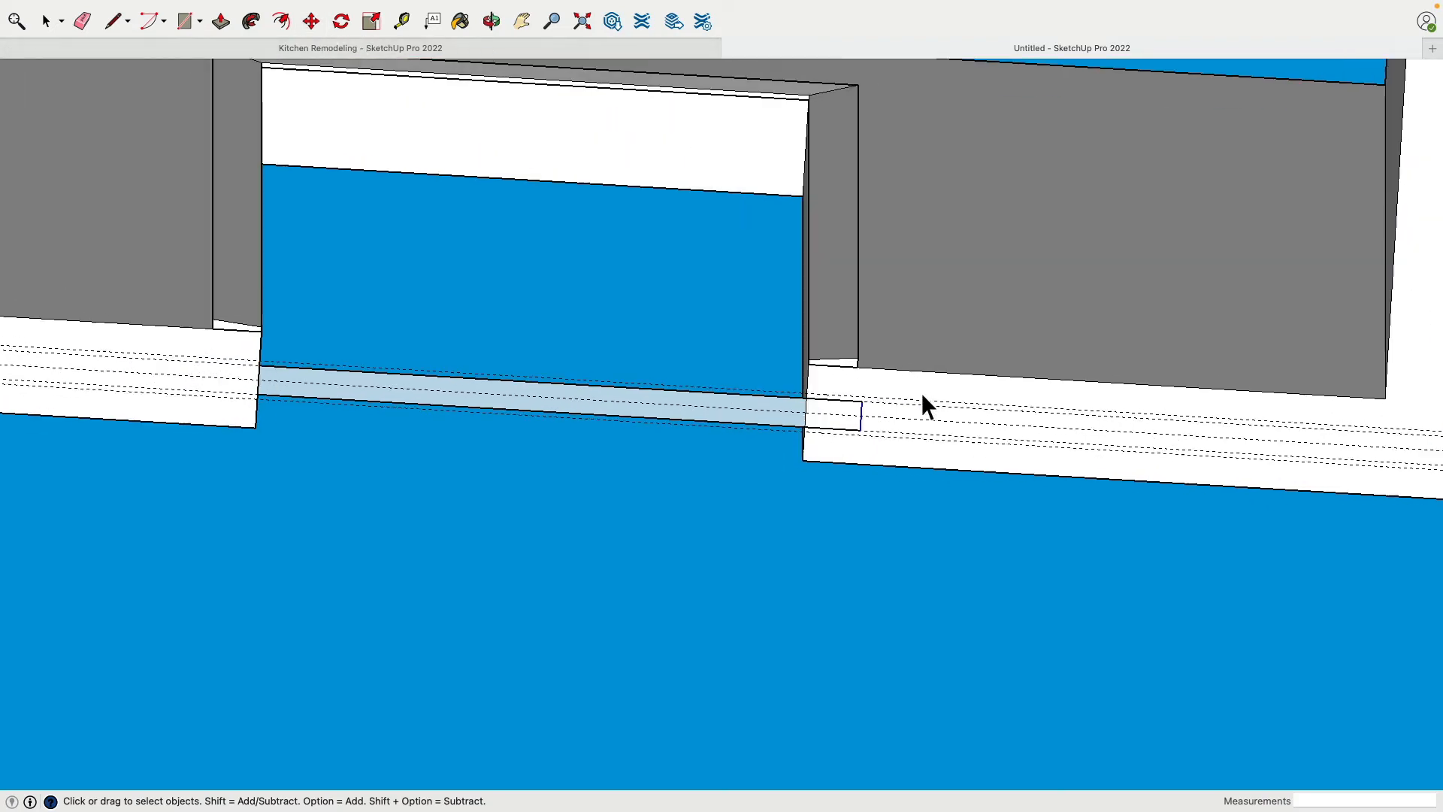
click(315, 26)
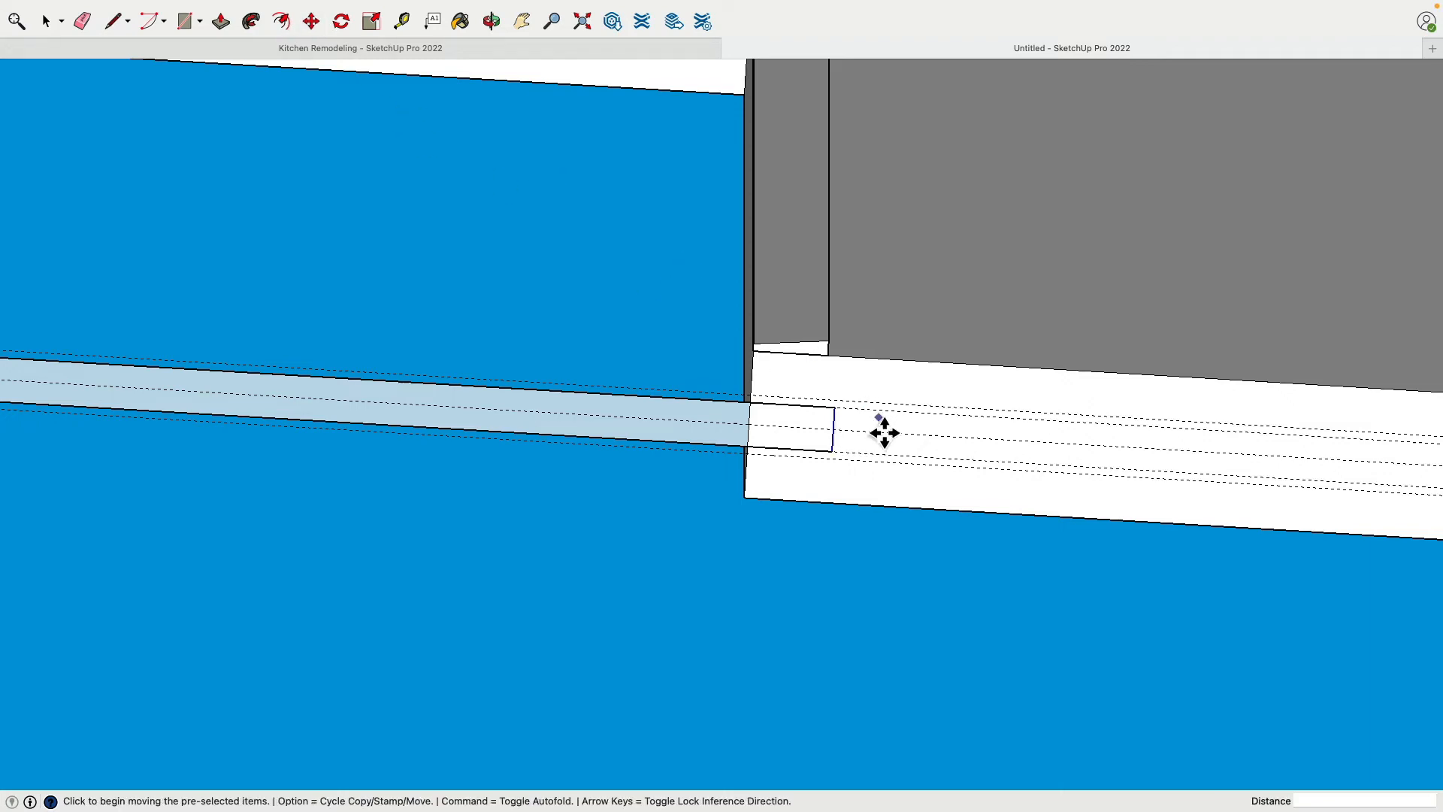
click(846, 436)
click(901, 444)
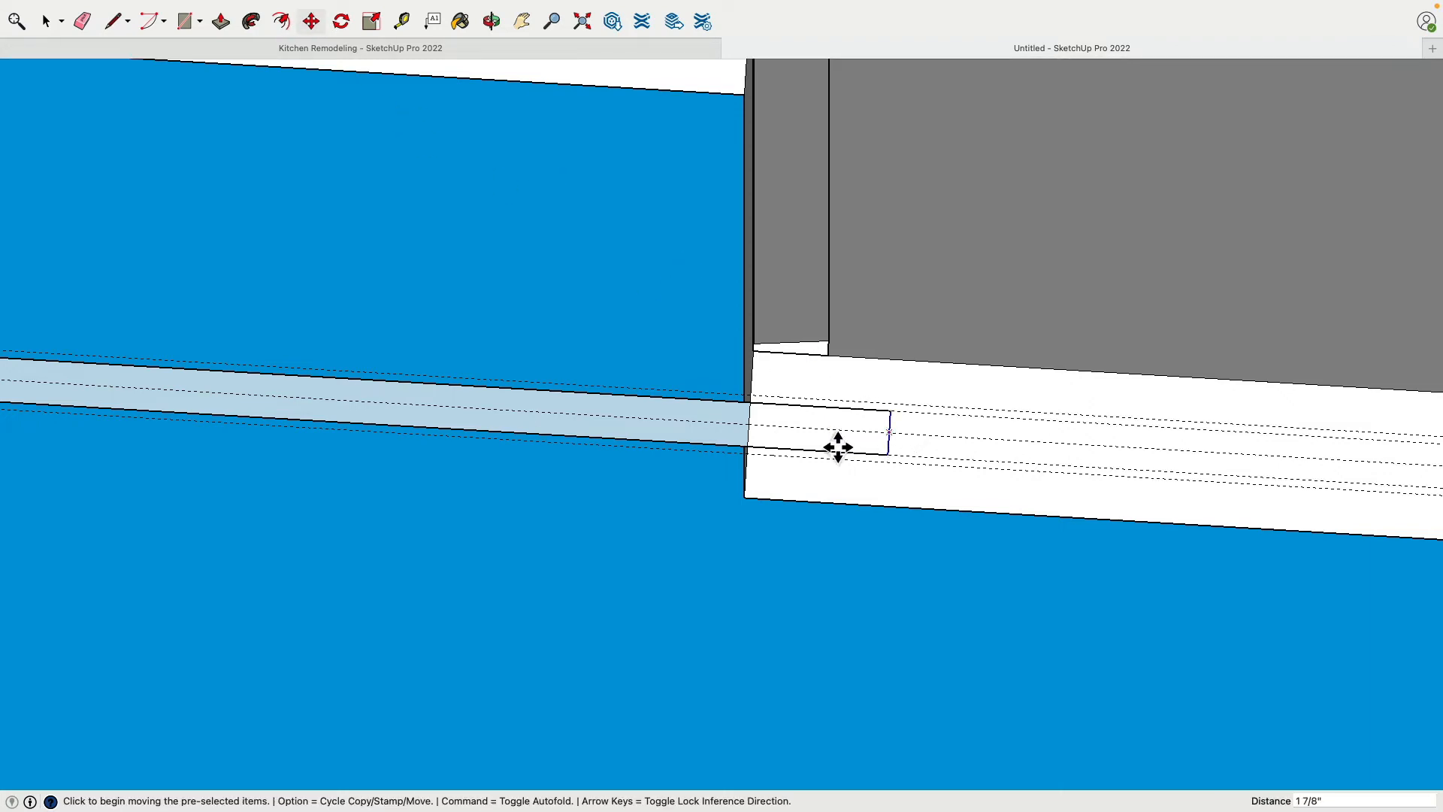
Push/Pull the part of the strip spanning the doorway up 6' 8" to form a door panel
scroll(680, 417, down, 3)
middle_drag(570, 345, 485, 427)
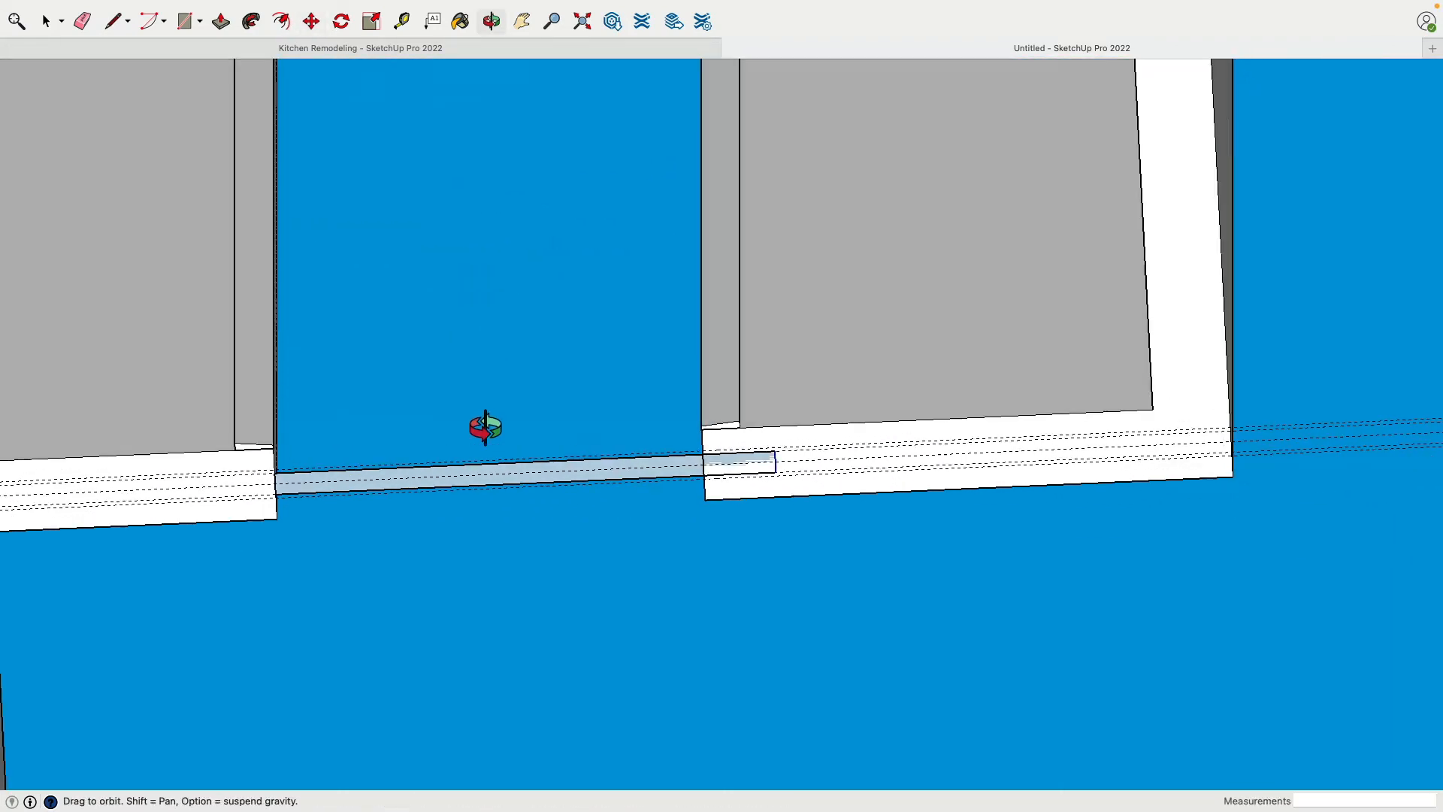
click(220, 21)
click(413, 497)
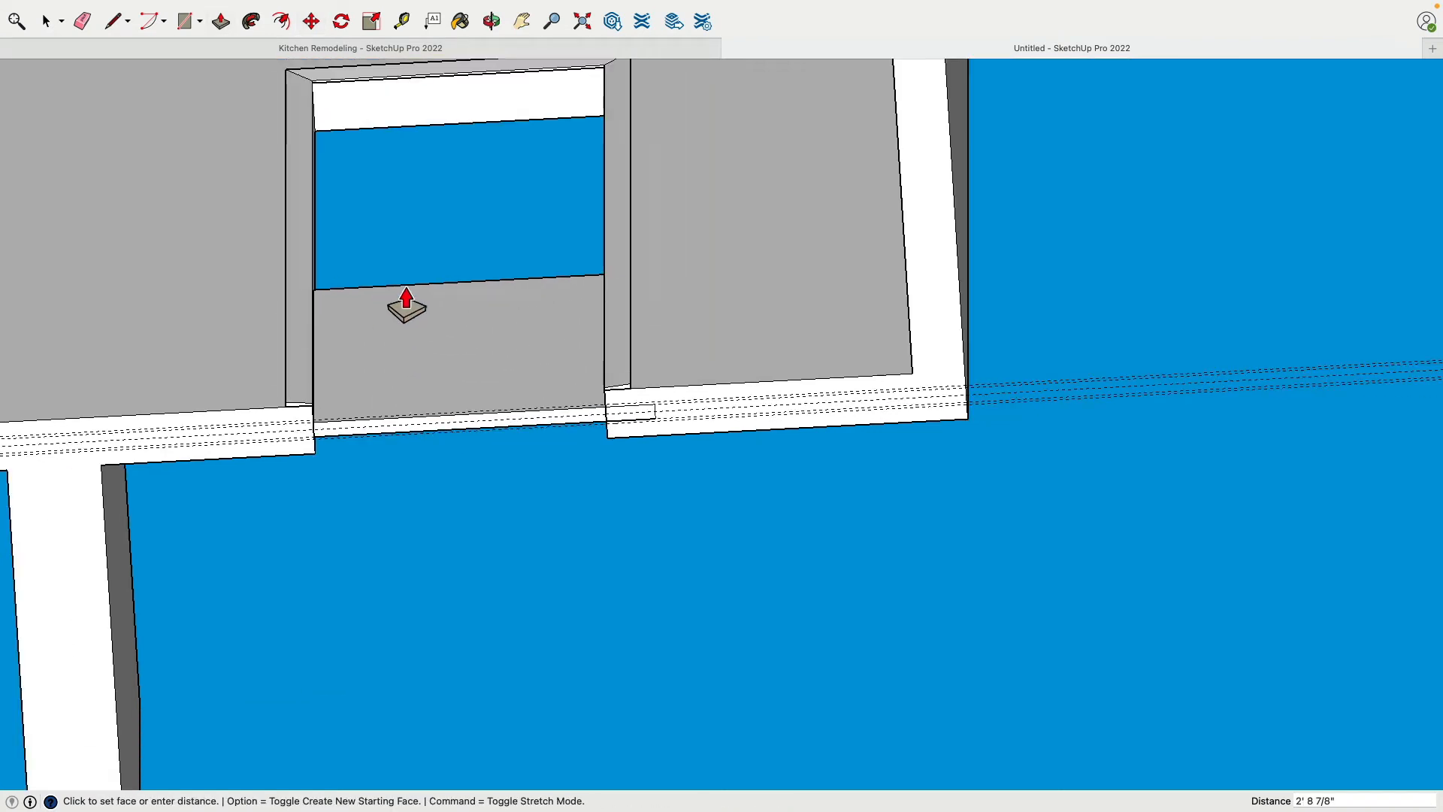
click(430, 101)
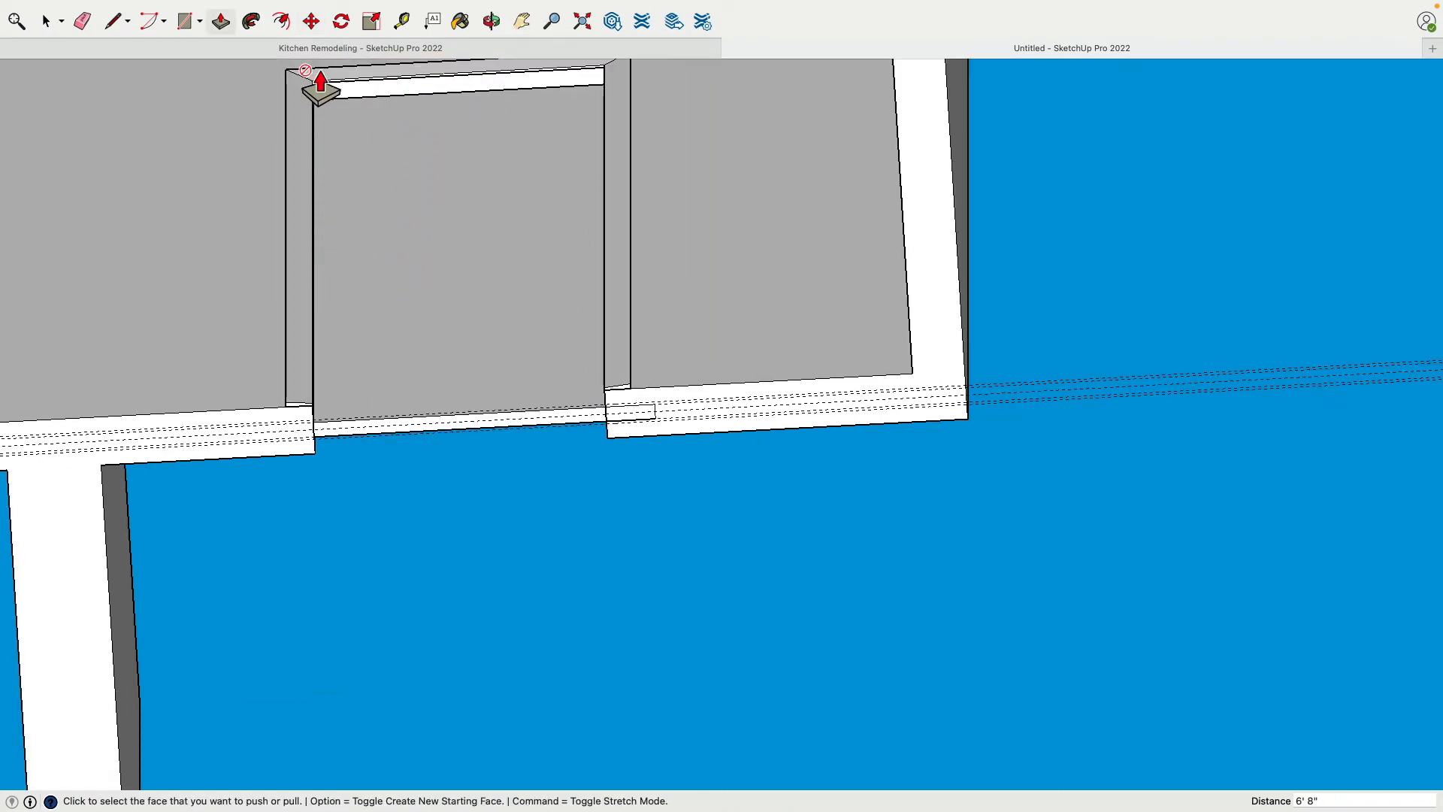
Push/Pull the door panel's bottom face up by 1/2" and again by 1/4" to leave a gap beneath the door
click(45, 21)
scroll(336, 449, up, 3)
middle_drag(280, 341, 305, 457)
click(312, 424)
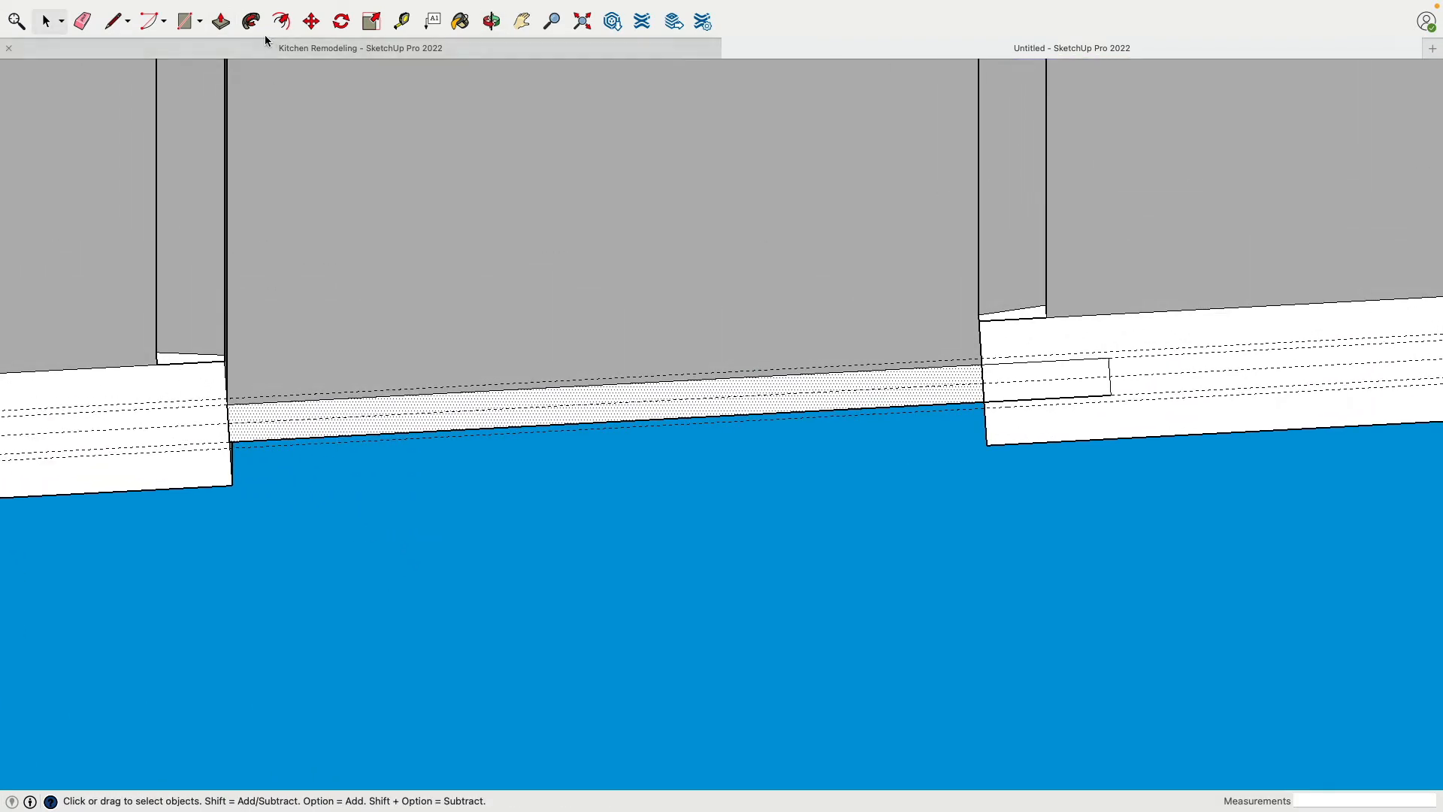
click(224, 26)
click(339, 429)
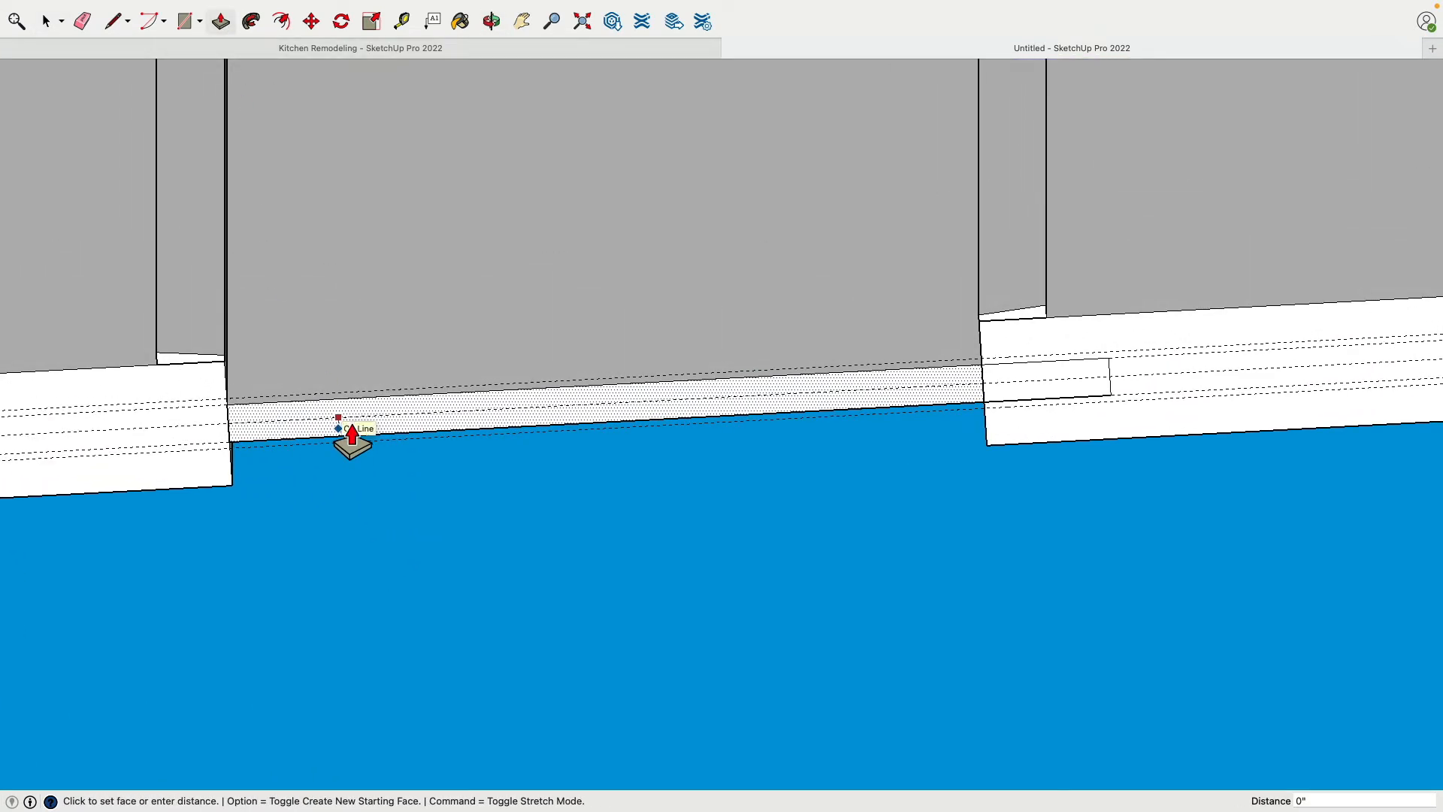
key(Return)
middle_drag(355, 438, 487, 536)
scroll(312, 538, up, 3)
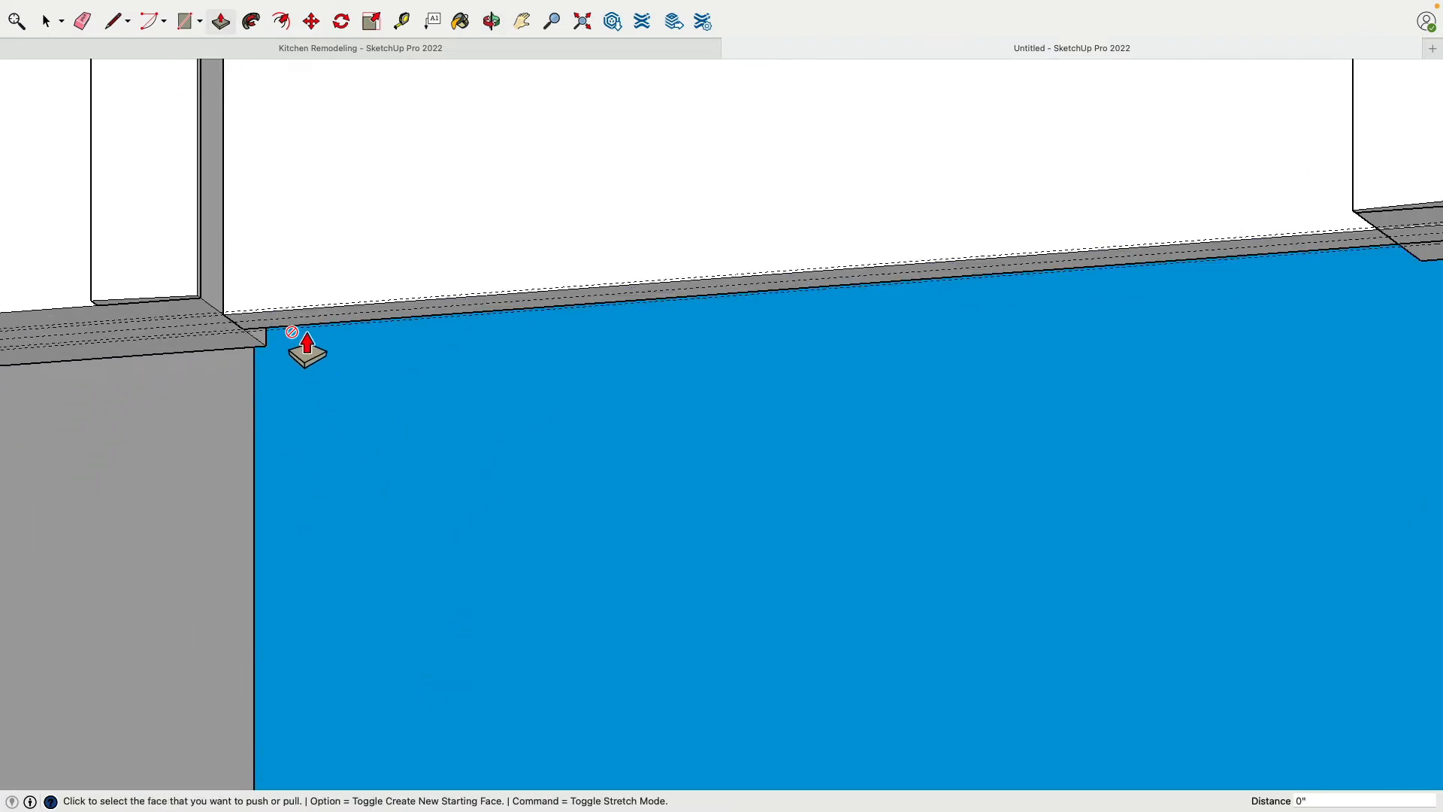
click(303, 334)
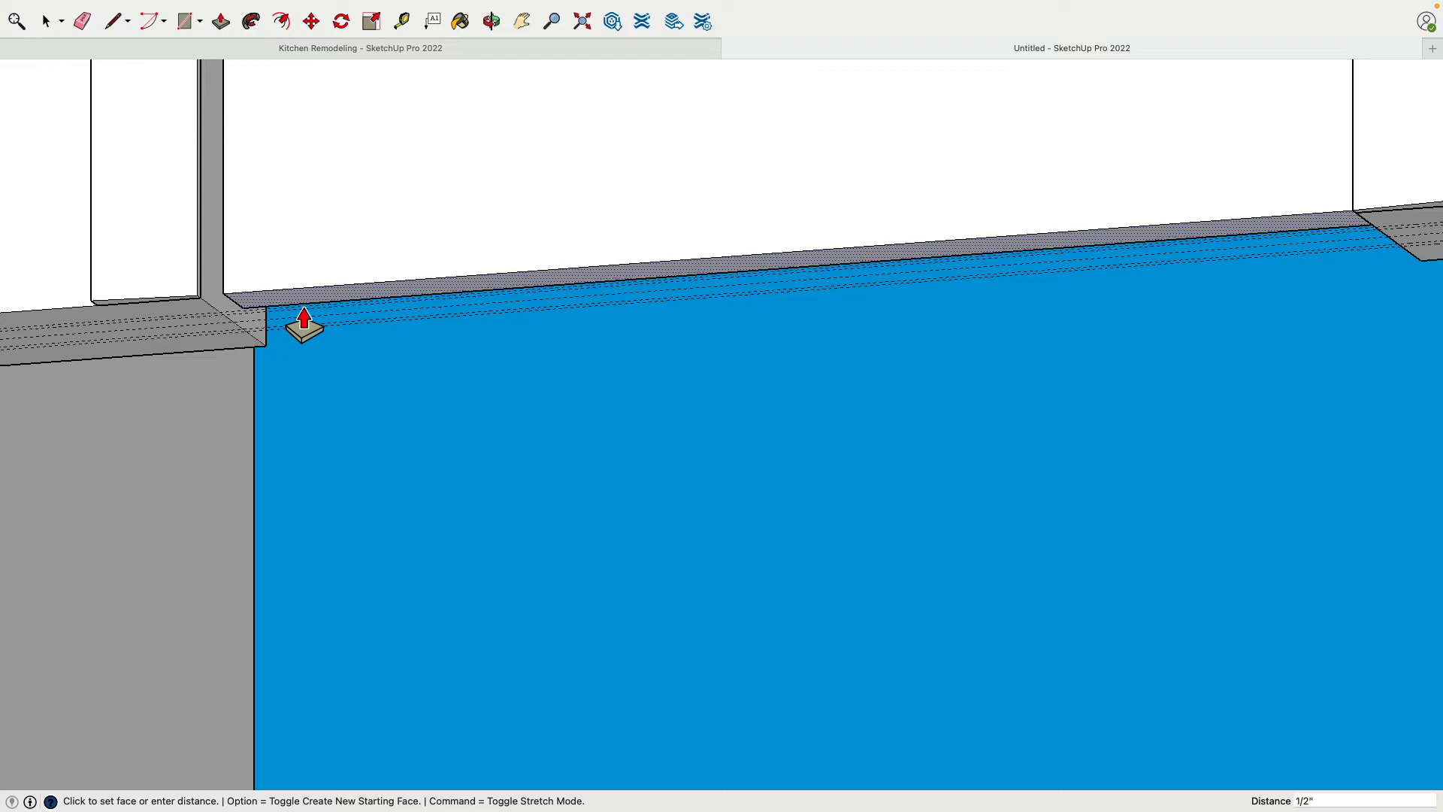
scroll(322, 335, down, 1)
mouse_move(322, 335)
middle_down()
mouse_move(409, 512)
mouse_move(328, 332)
middle_up()
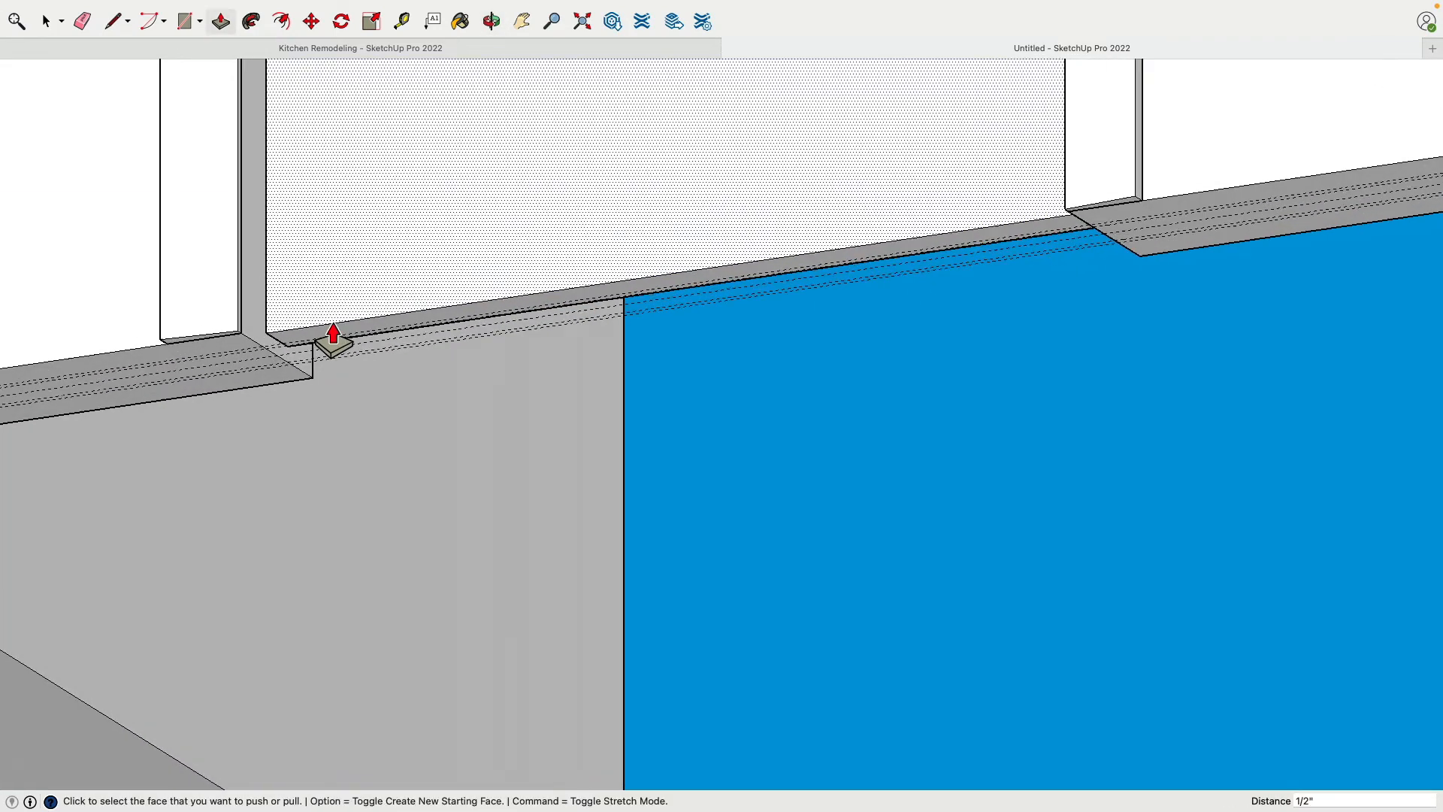
scroll(325, 345, up, 3)
click(320, 362)
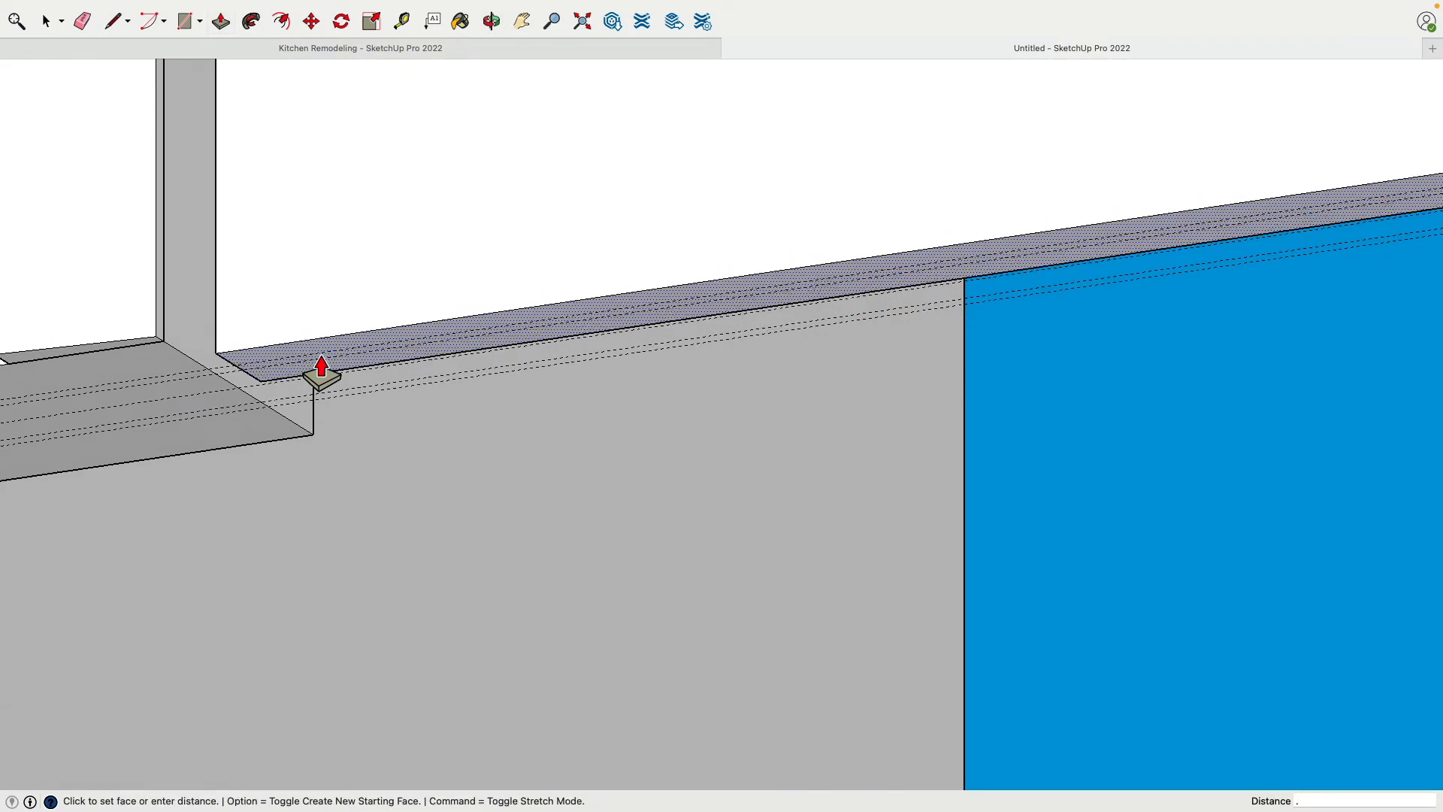
middle_drag(322, 374, 377, 193)
Select the door panel's face with its edges in the trimmed narrow doorway and make it a group
scroll(657, 270, up, 5)
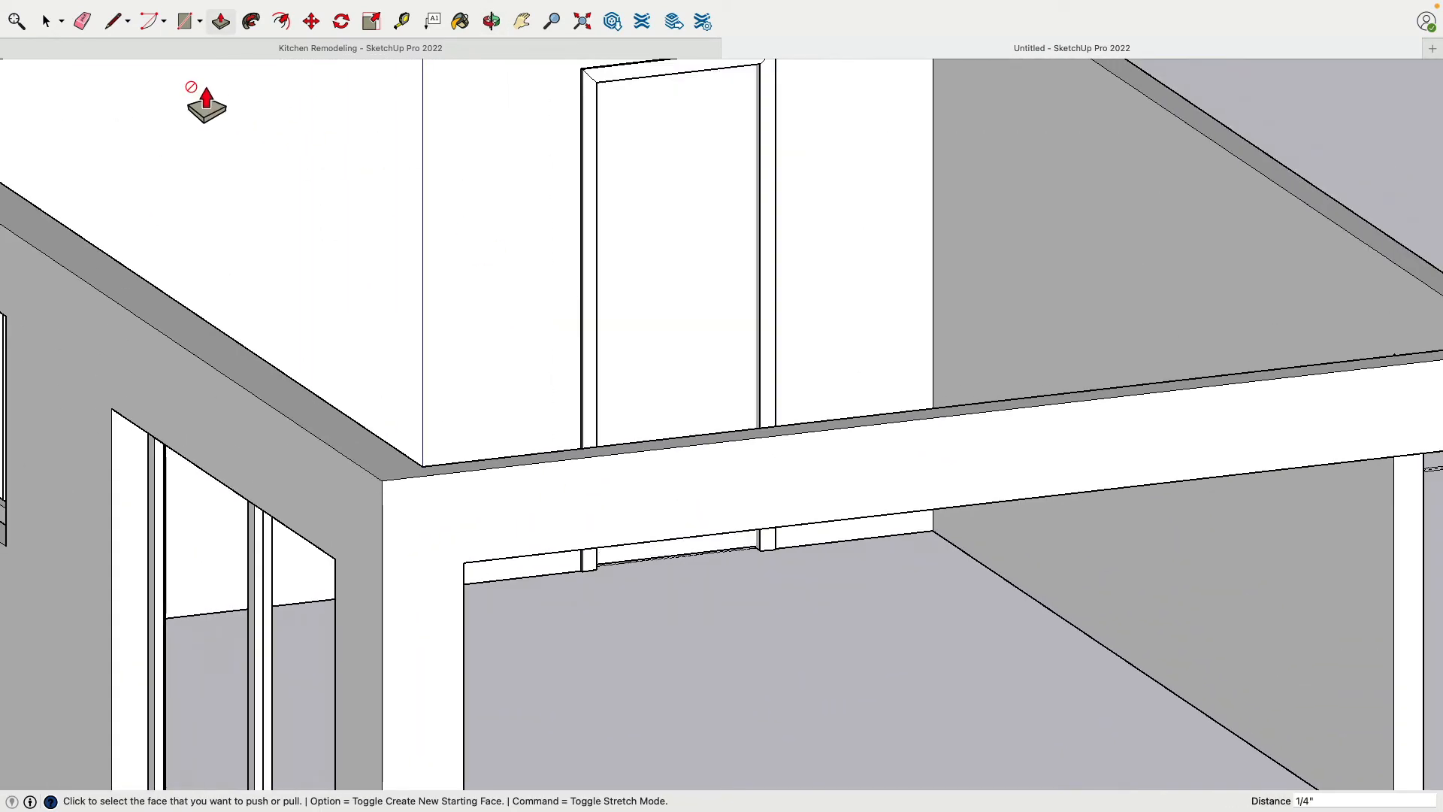
click(48, 22)
shift+middle_drag(740, 576, 677, 653)
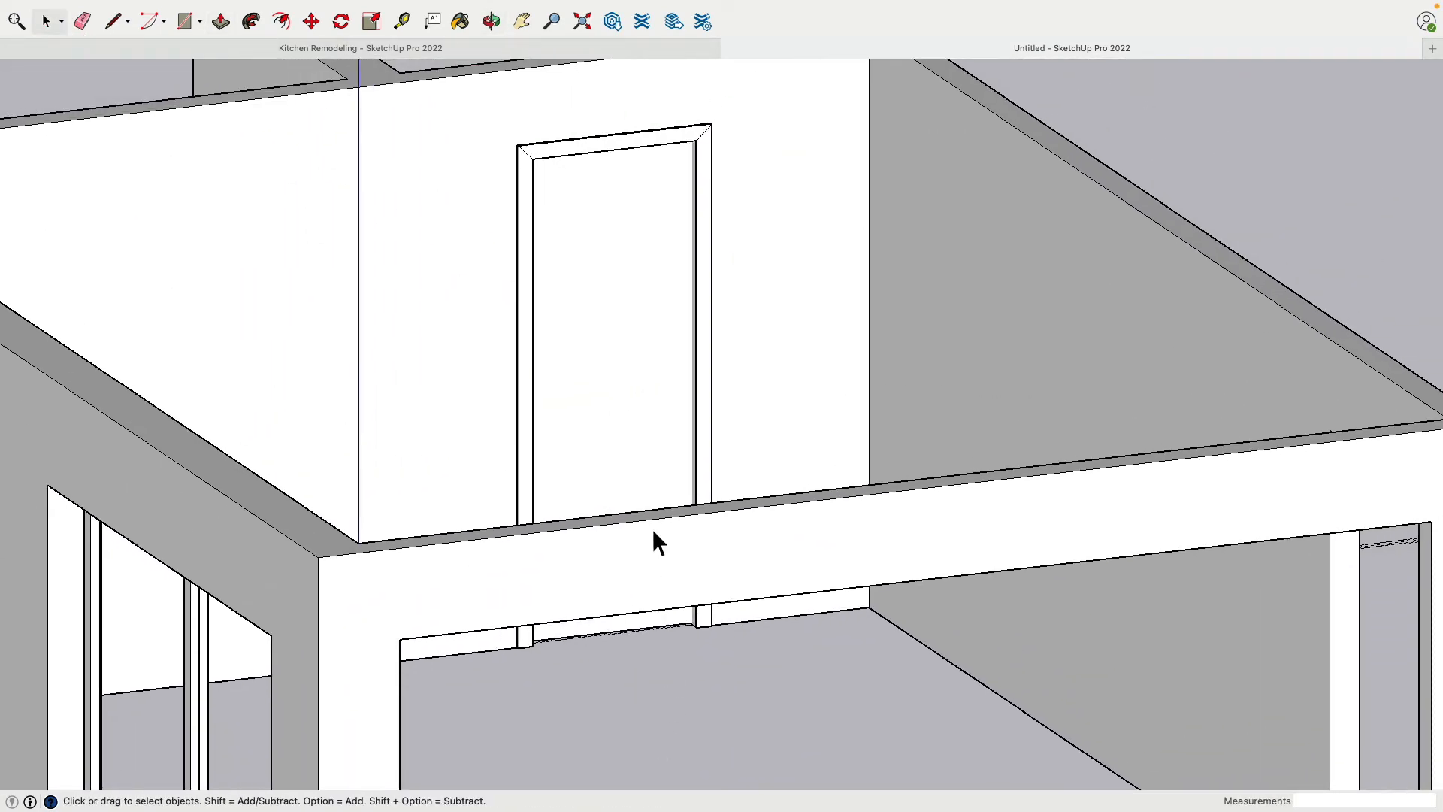
click(645, 393)
right_click(635, 370)
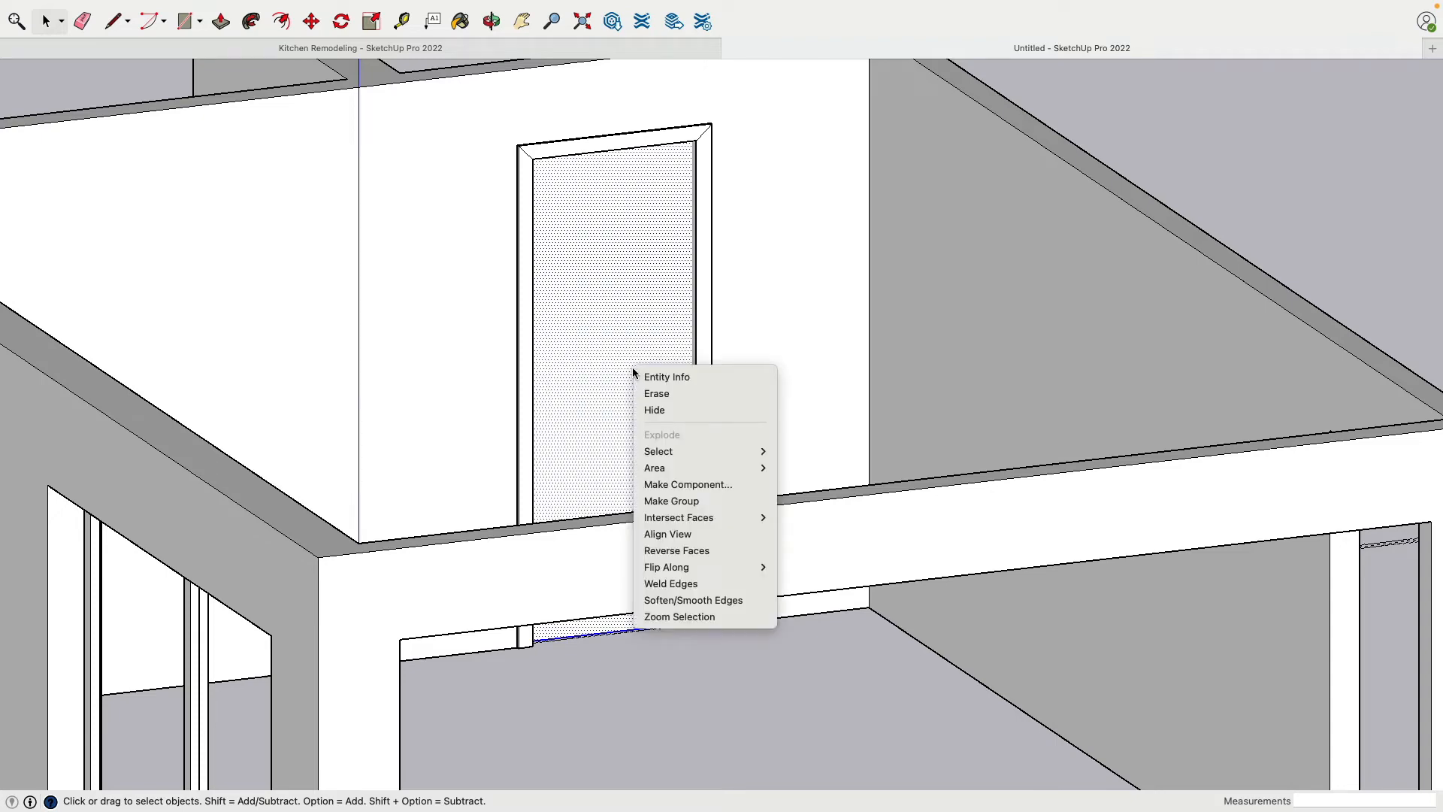
click(706, 503)
Slide the door panel along the guides into the wall until its trailing edge is flush with the doorway's side
middle_drag(586, 750, 784, 459)
shift+middle_drag(424, 777, 635, 394)
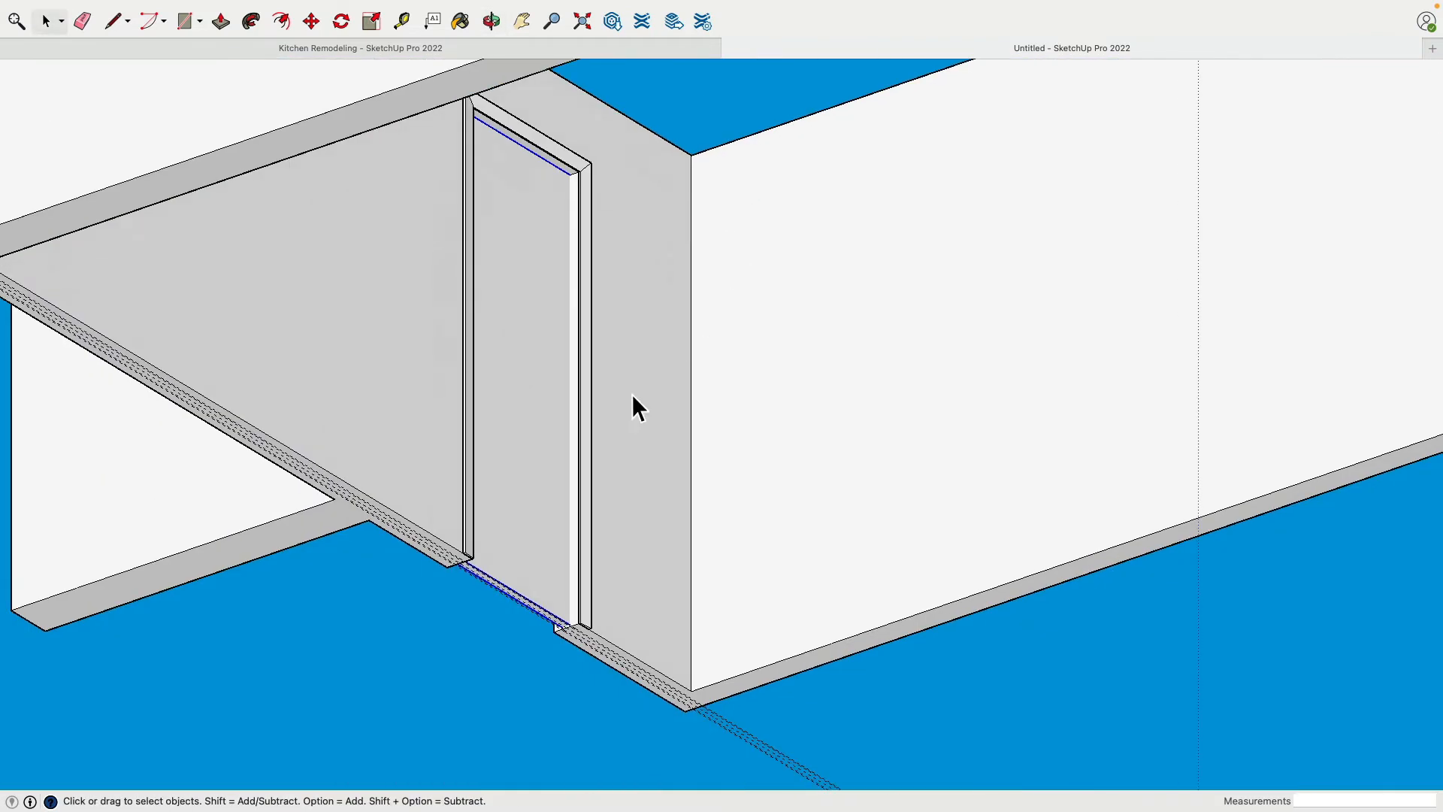
middle_drag(630, 541, 525, 460)
scroll(549, 368, up, 8)
middle_drag(656, 371, 804, 335)
shift+middle_drag(804, 335, 727, 275)
middle_drag(727, 275, 646, 249)
click(311, 21)
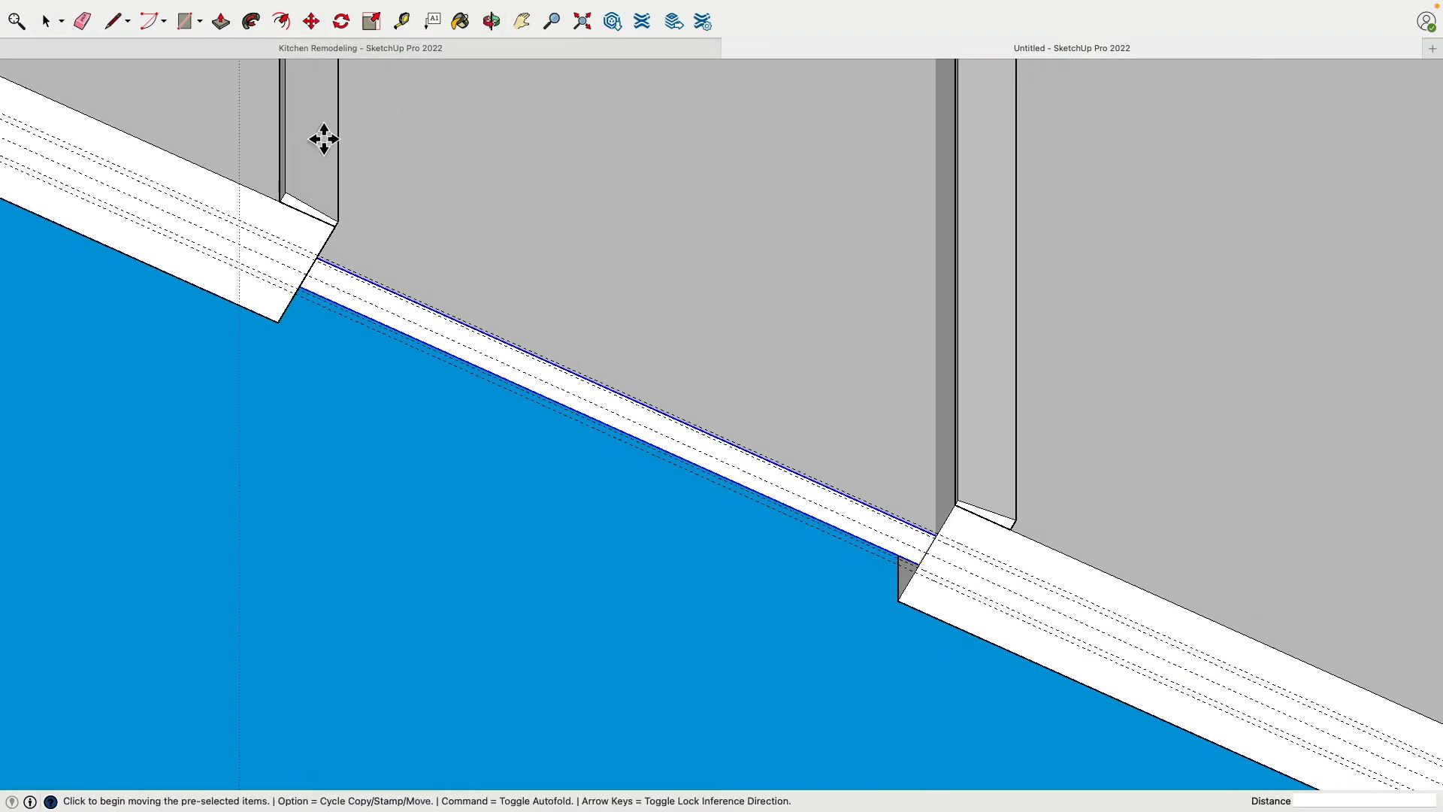
scroll(325, 293, up, 2)
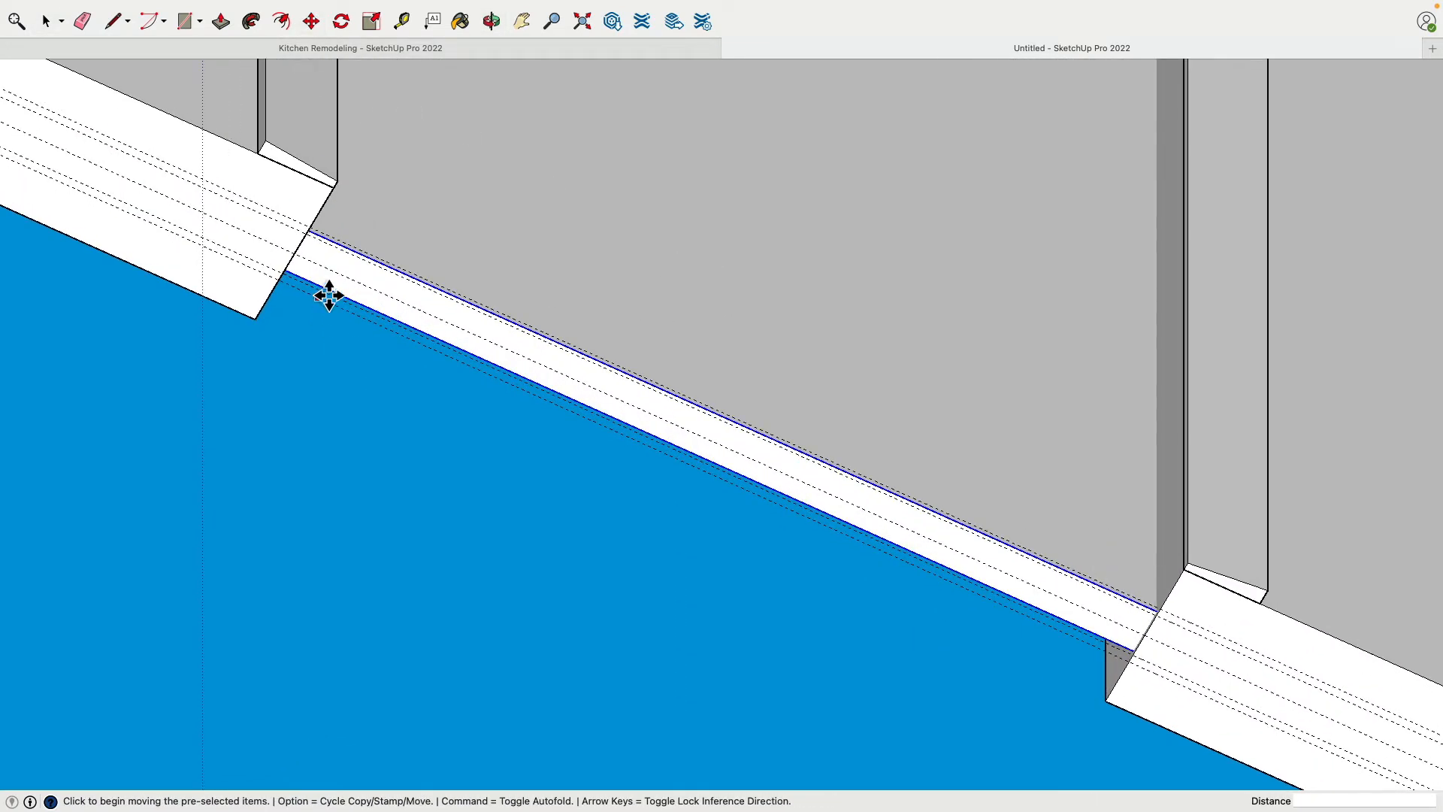
click(307, 265)
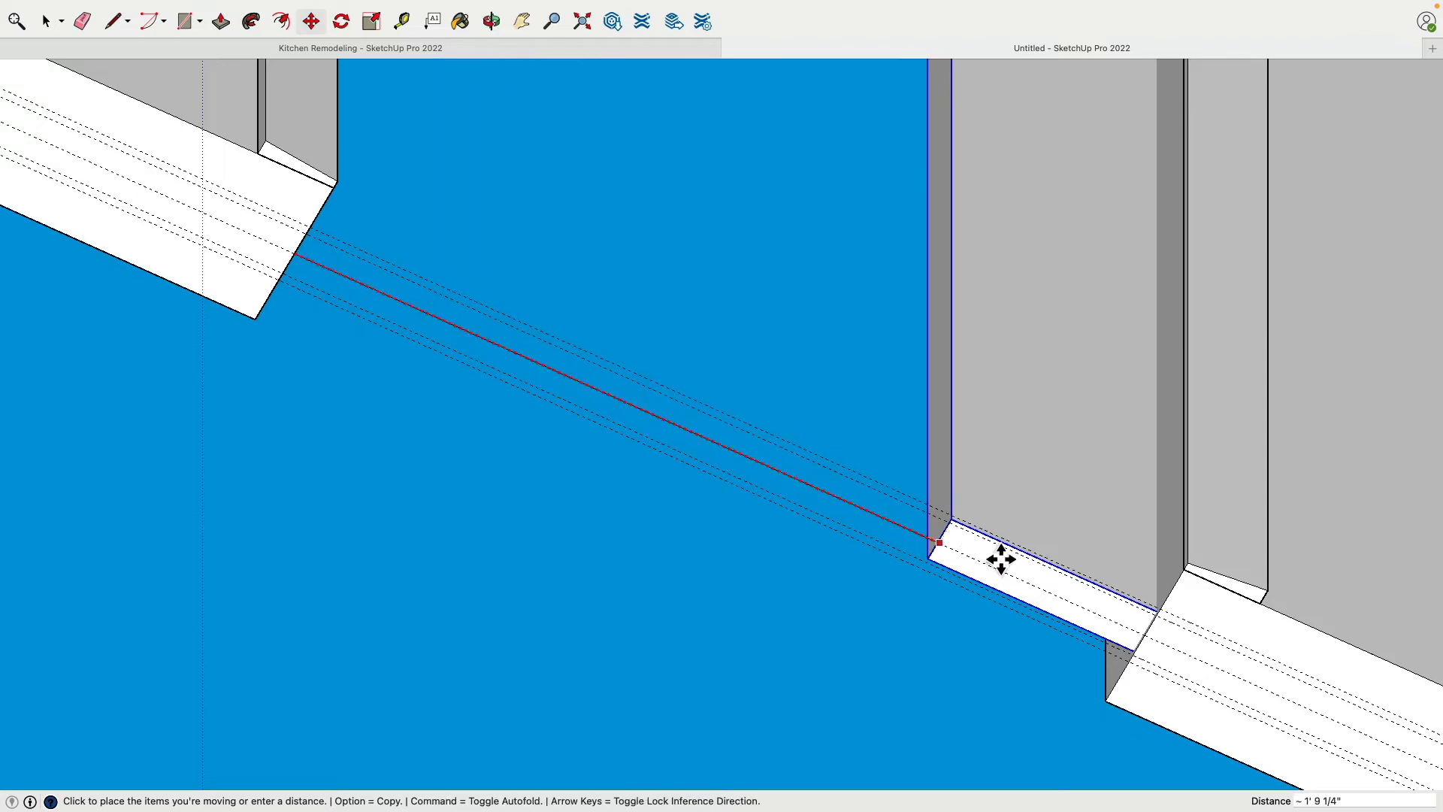
click(1161, 642)
In the doorway wall group, place a guide in line with that wall's inner face, running past the adjoining wall
middle_drag(1012, 590, 888, 403)
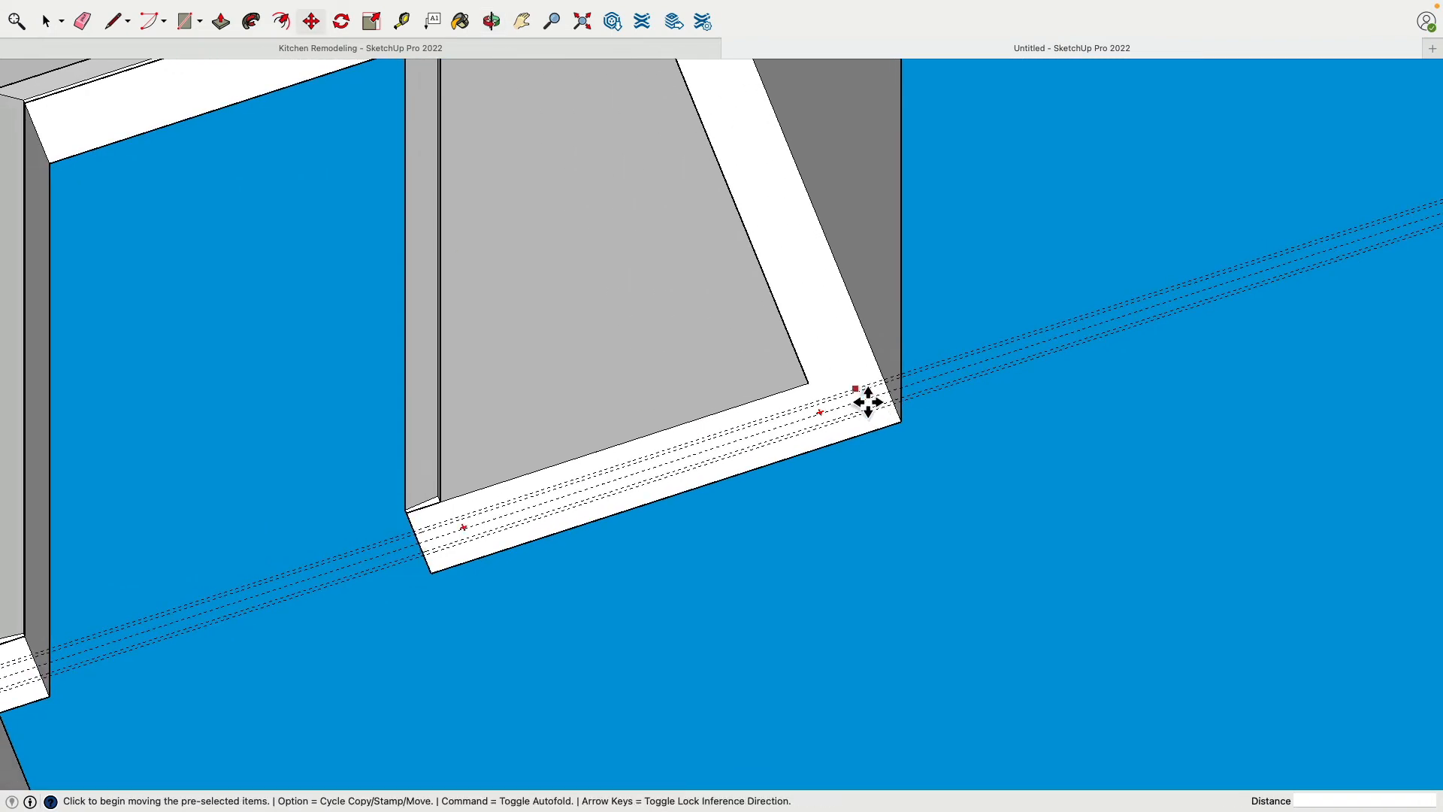
middle_drag(613, 503, 483, 326)
scroll(466, 353, up, 5)
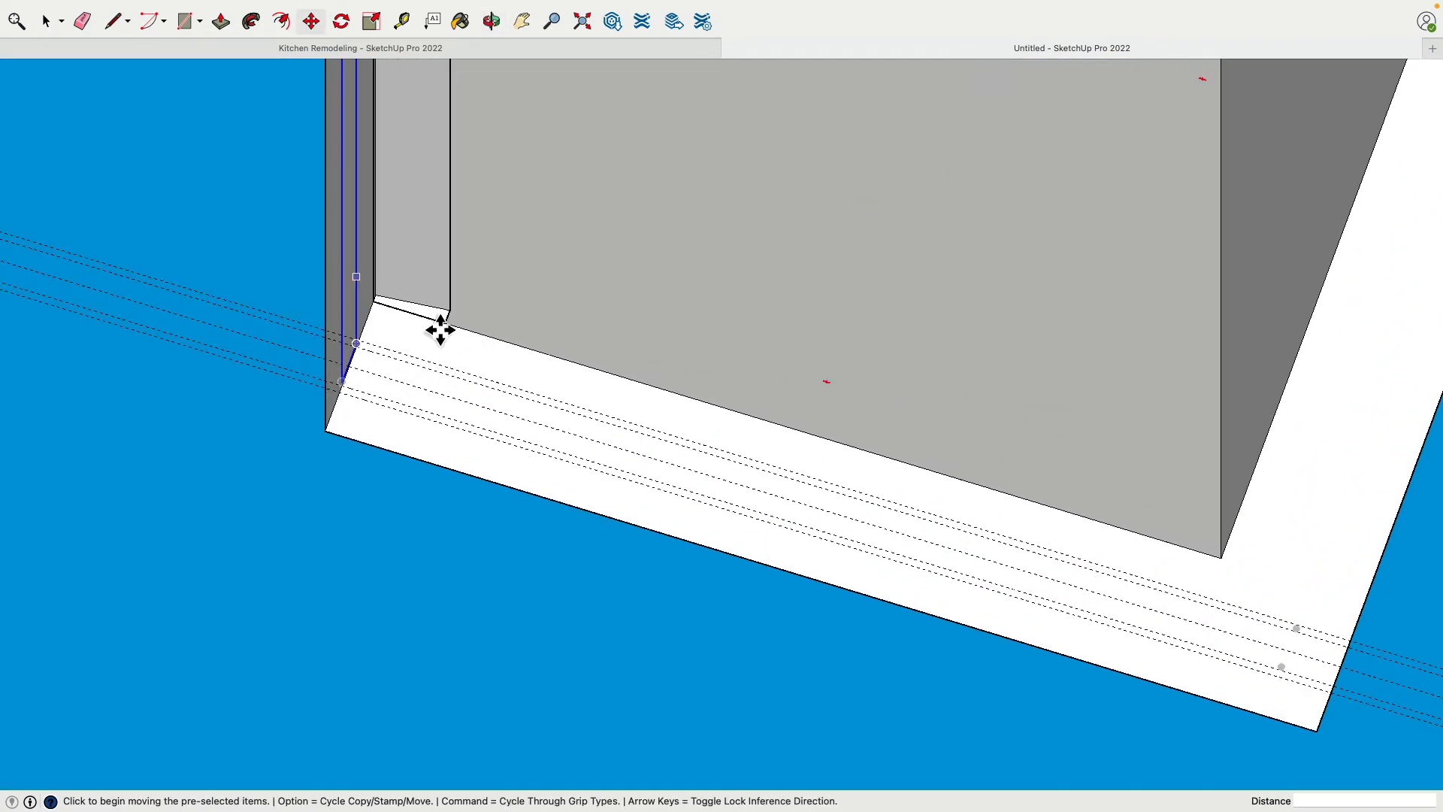
scroll(441, 331, down, 3)
click(46, 21)
middle_drag(264, 205, 831, 225)
scroll(872, 258, down, 2)
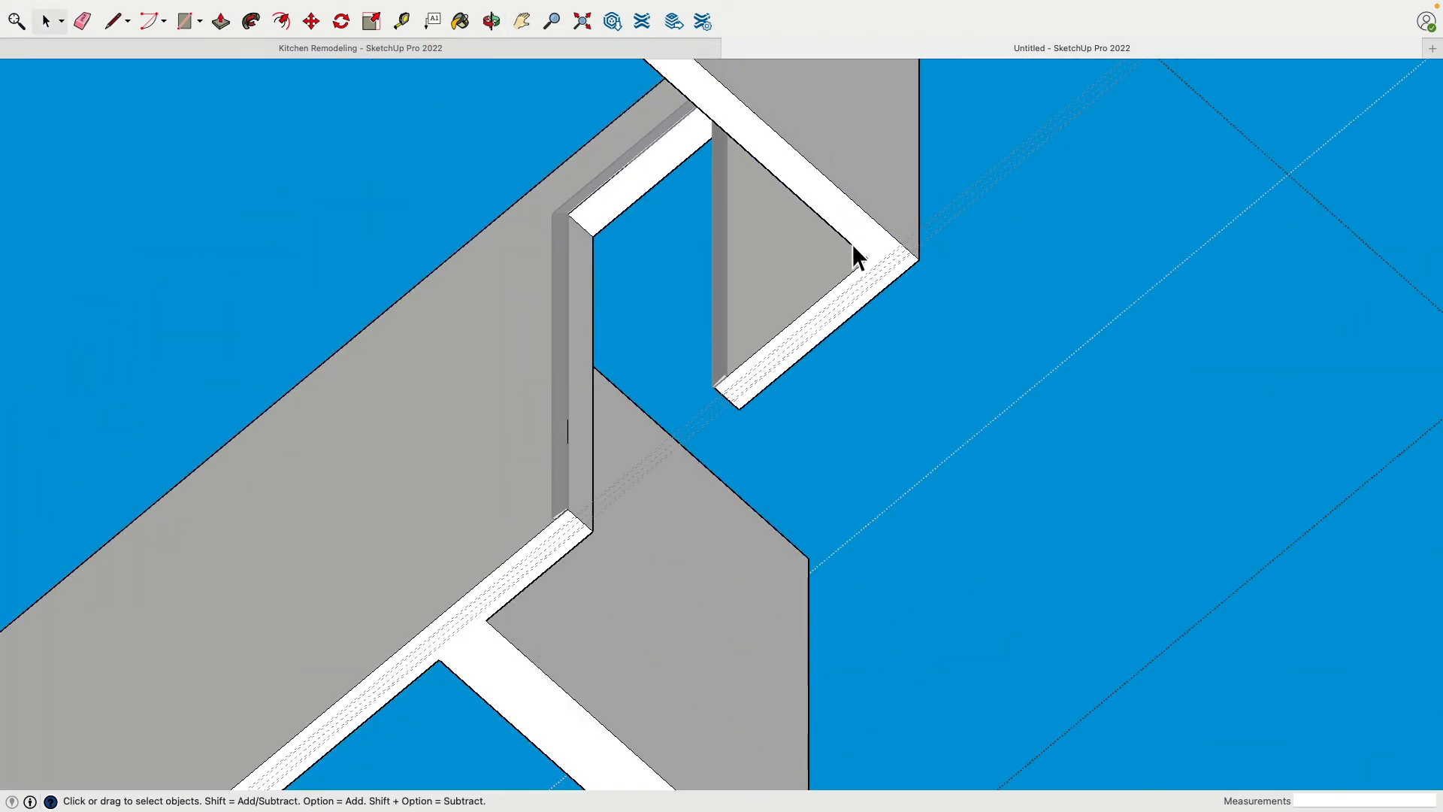
middle_drag(1017, 170, 819, 203)
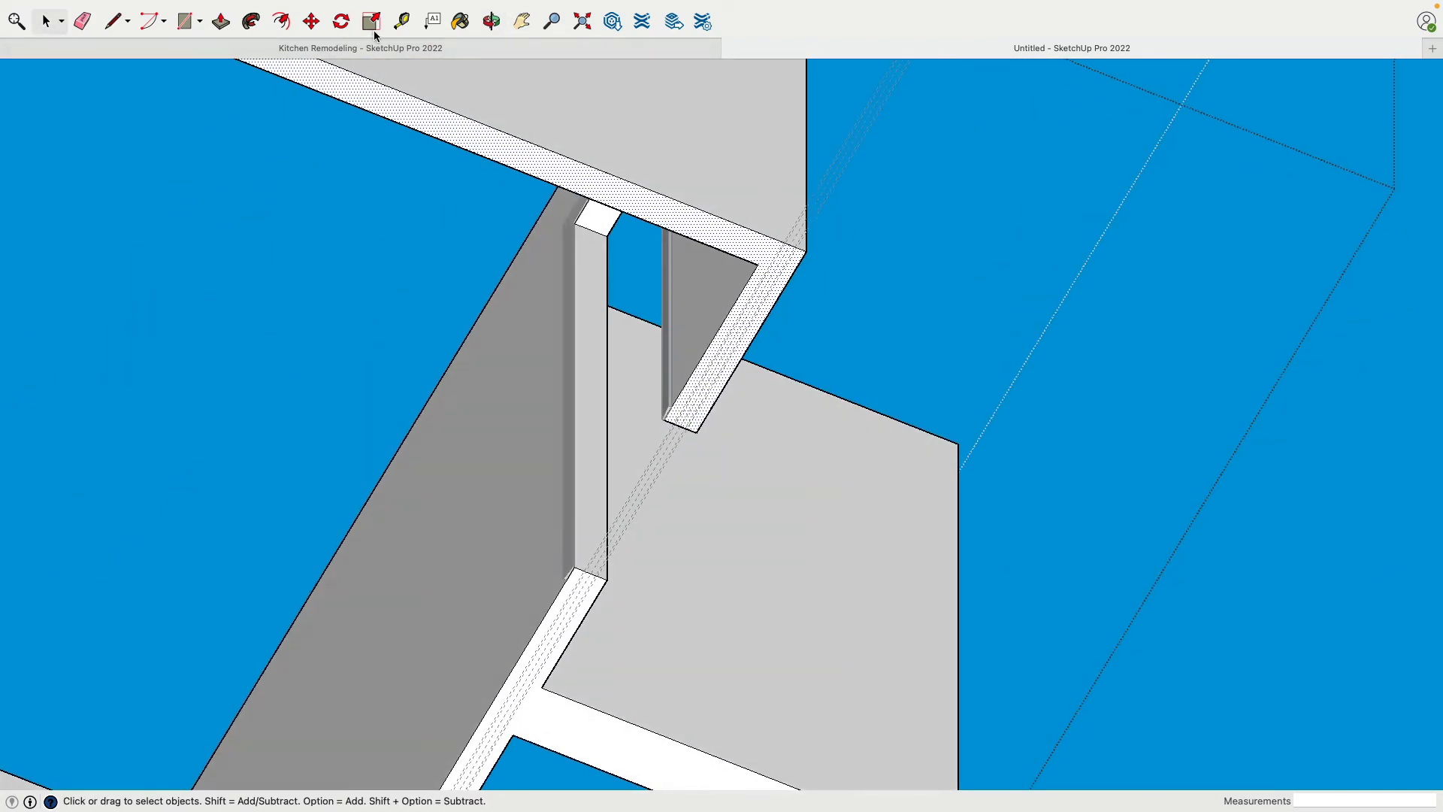
click(401, 21)
scroll(710, 282, up, 2)
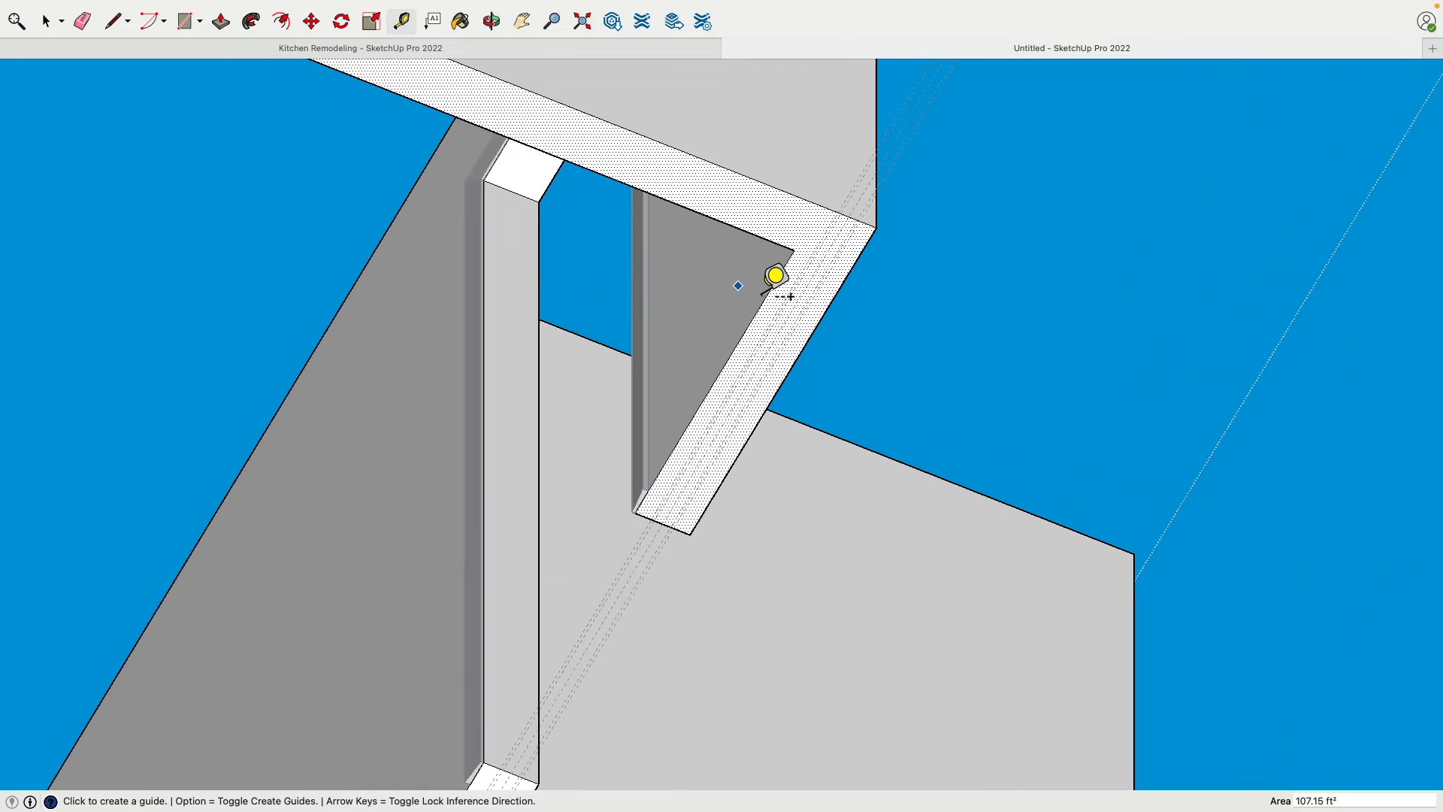
click(829, 308)
click(773, 290)
shift+middle_drag(764, 215, 353, 316)
Draw a vertical line over the full height of the outer wall face at the guide to mark off a strip
click(127, 26)
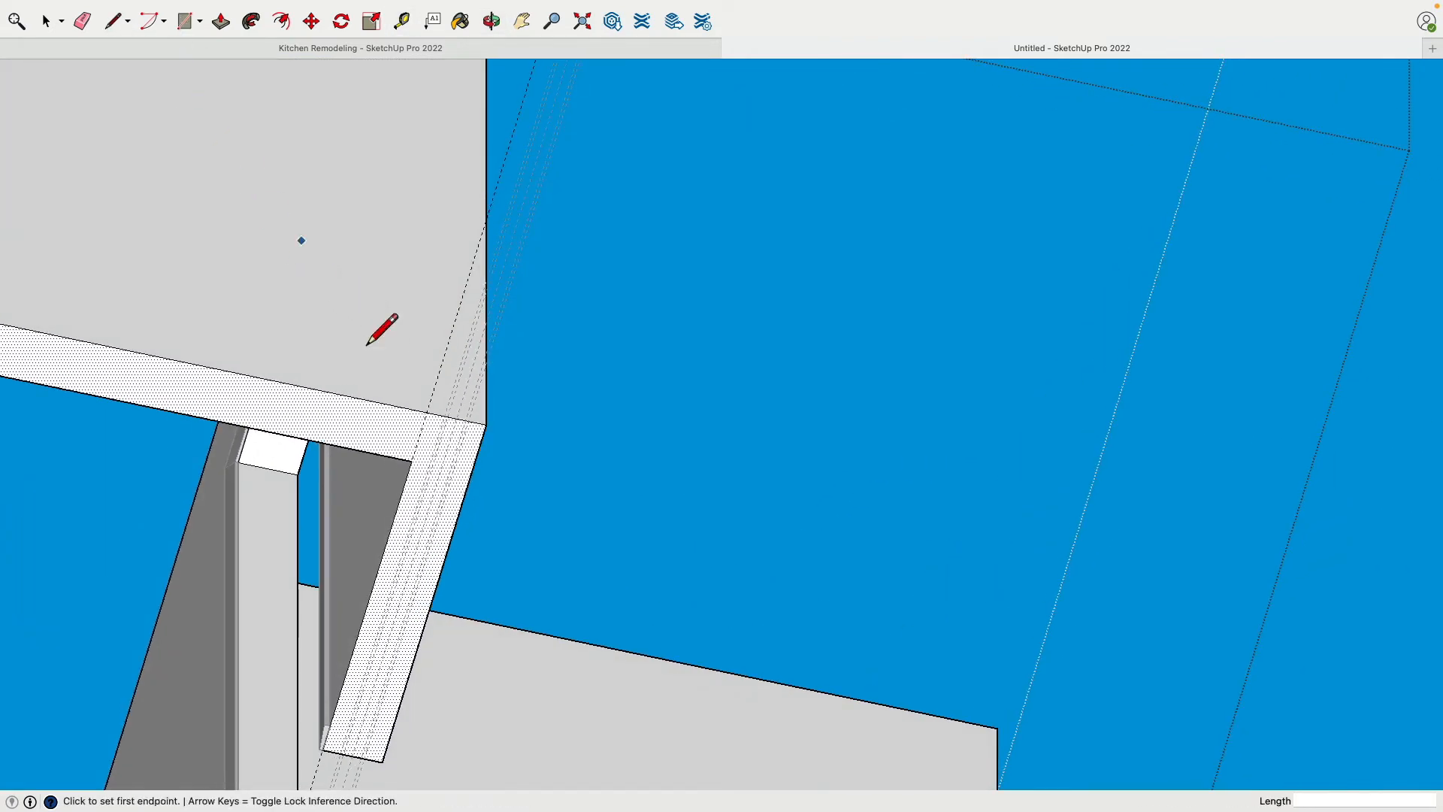
click(433, 427)
scroll(432, 417, down, 4)
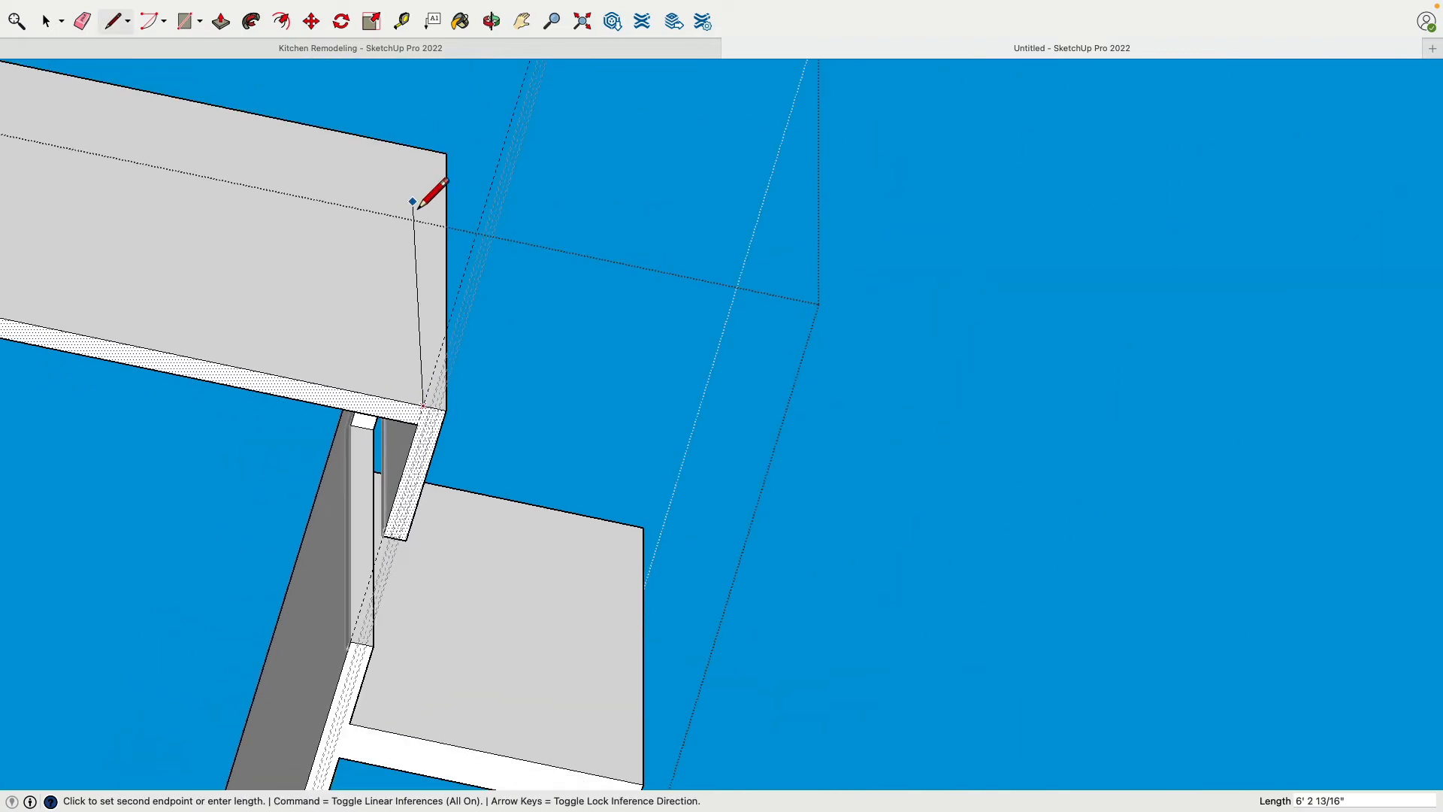
click(424, 151)
Push/Pull the marked strip outward to extend the doorway wall past the corner, and delete the guide
click(221, 22)
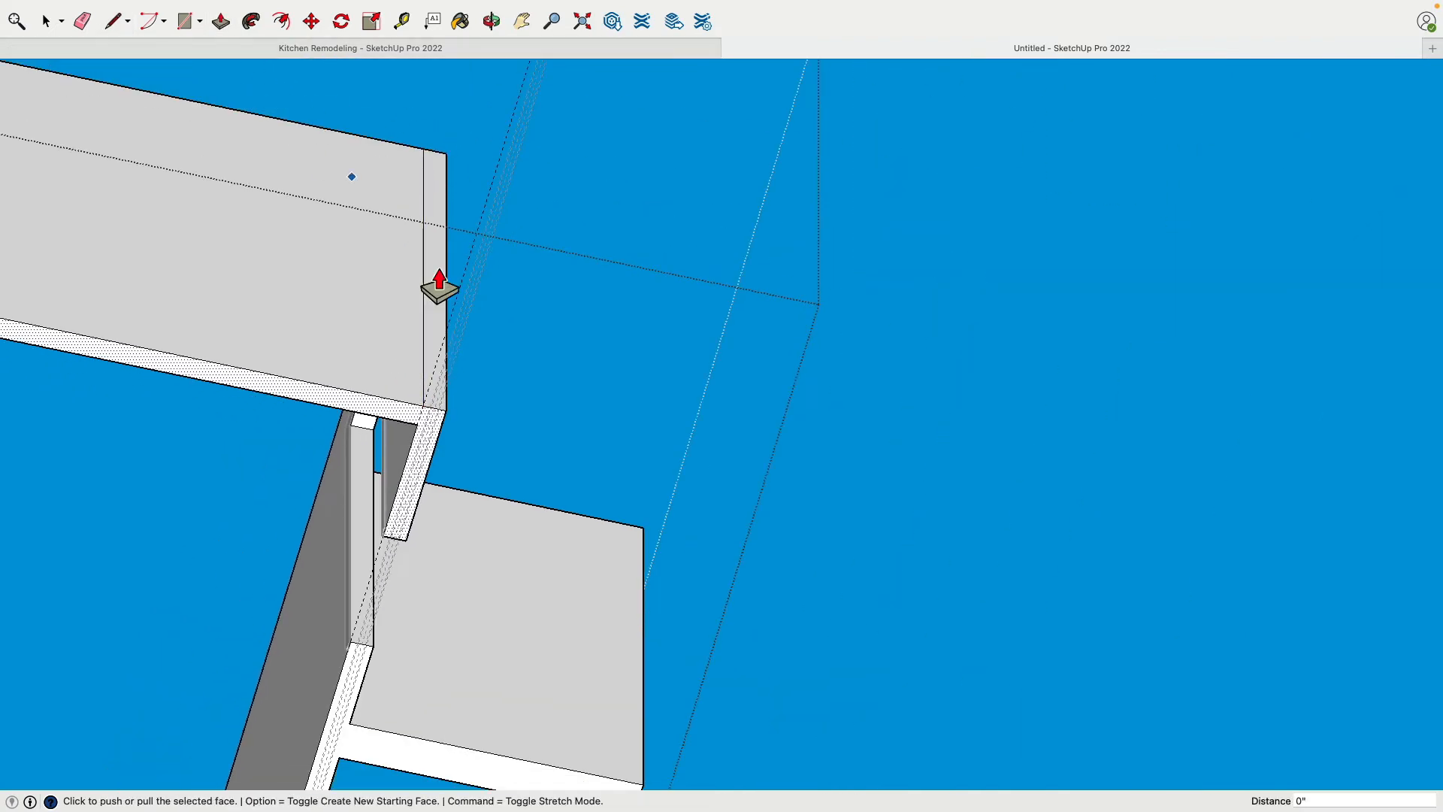
click(47, 23)
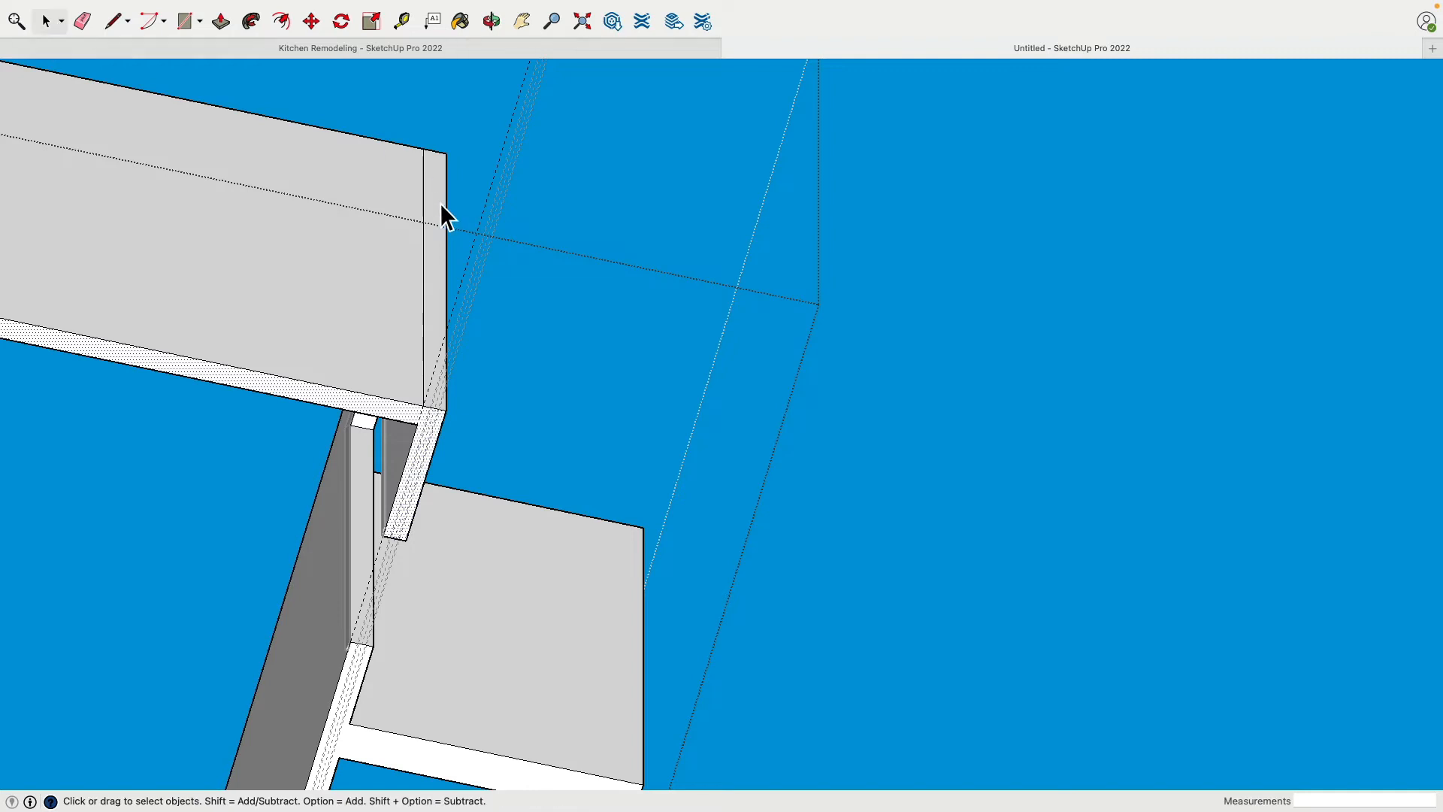
click(439, 201)
click(222, 24)
drag(453, 223, 382, 147)
click(45, 23)
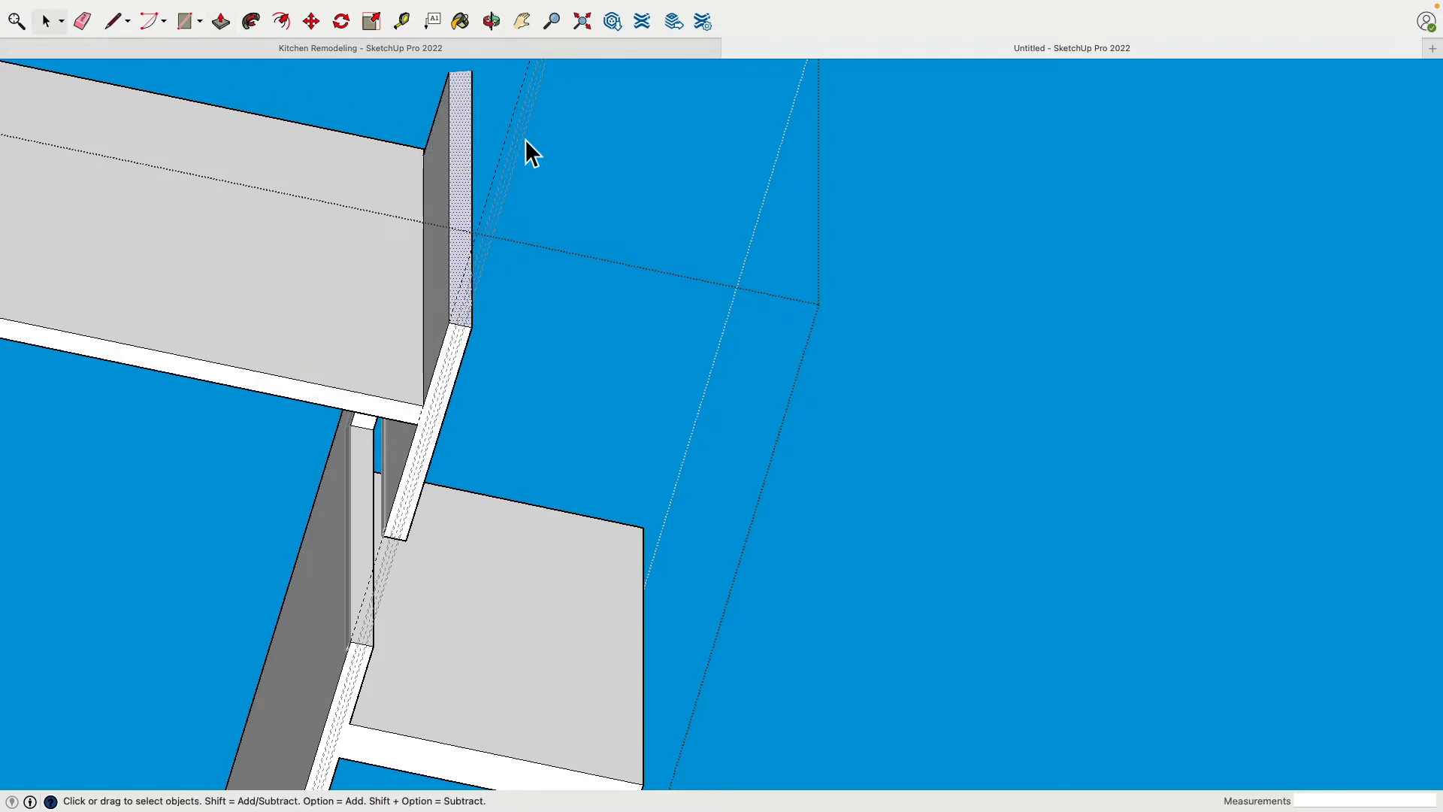
click(512, 132)
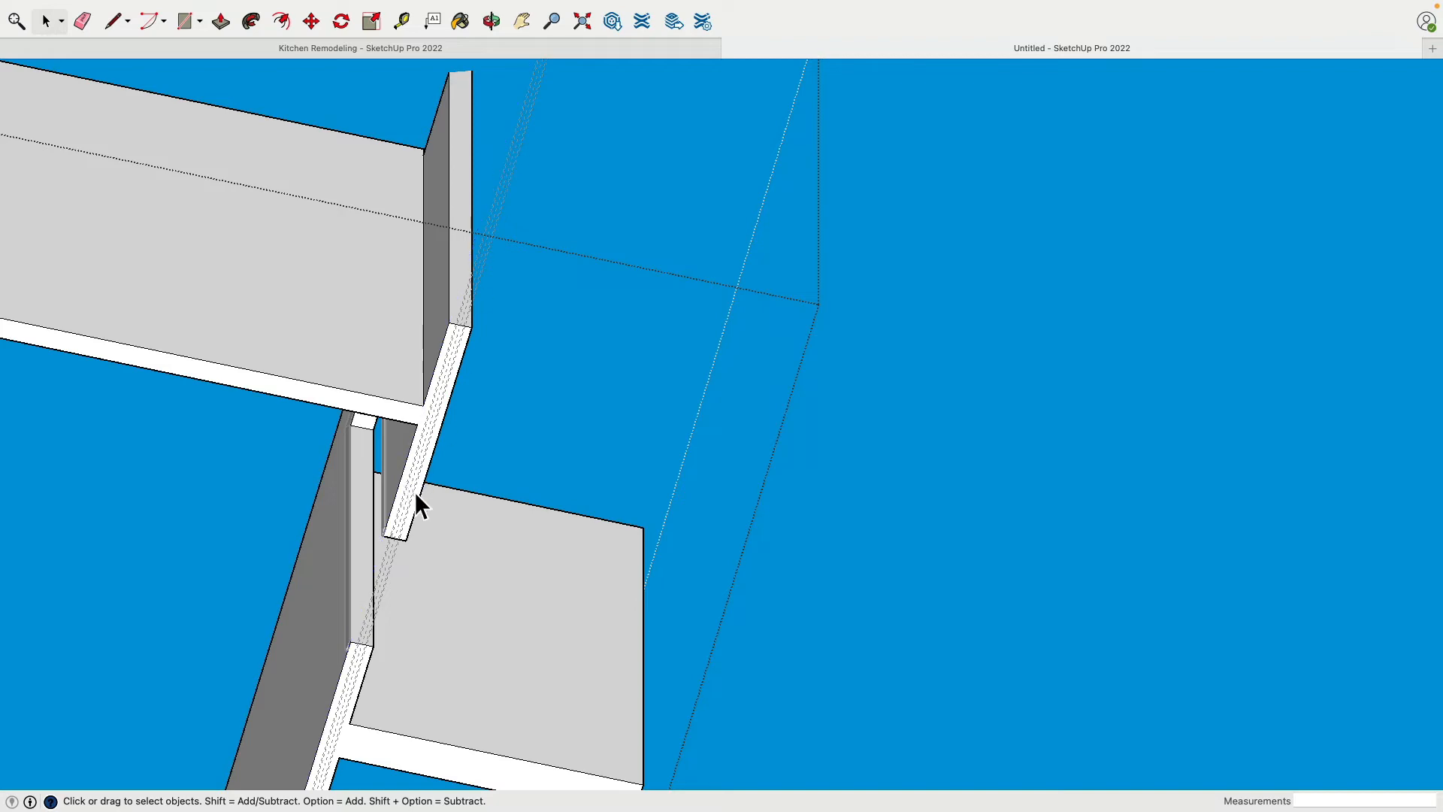
Draw a 2" by about 4' 2 5/16" rectangle between the guides on the wall's underside, starting at the doorway's edge
scroll(416, 494, down, 2)
scroll(415, 494, up, 8)
shift+middle_drag(367, 542, 454, 191)
scroll(395, 409, up, 3)
key(r)
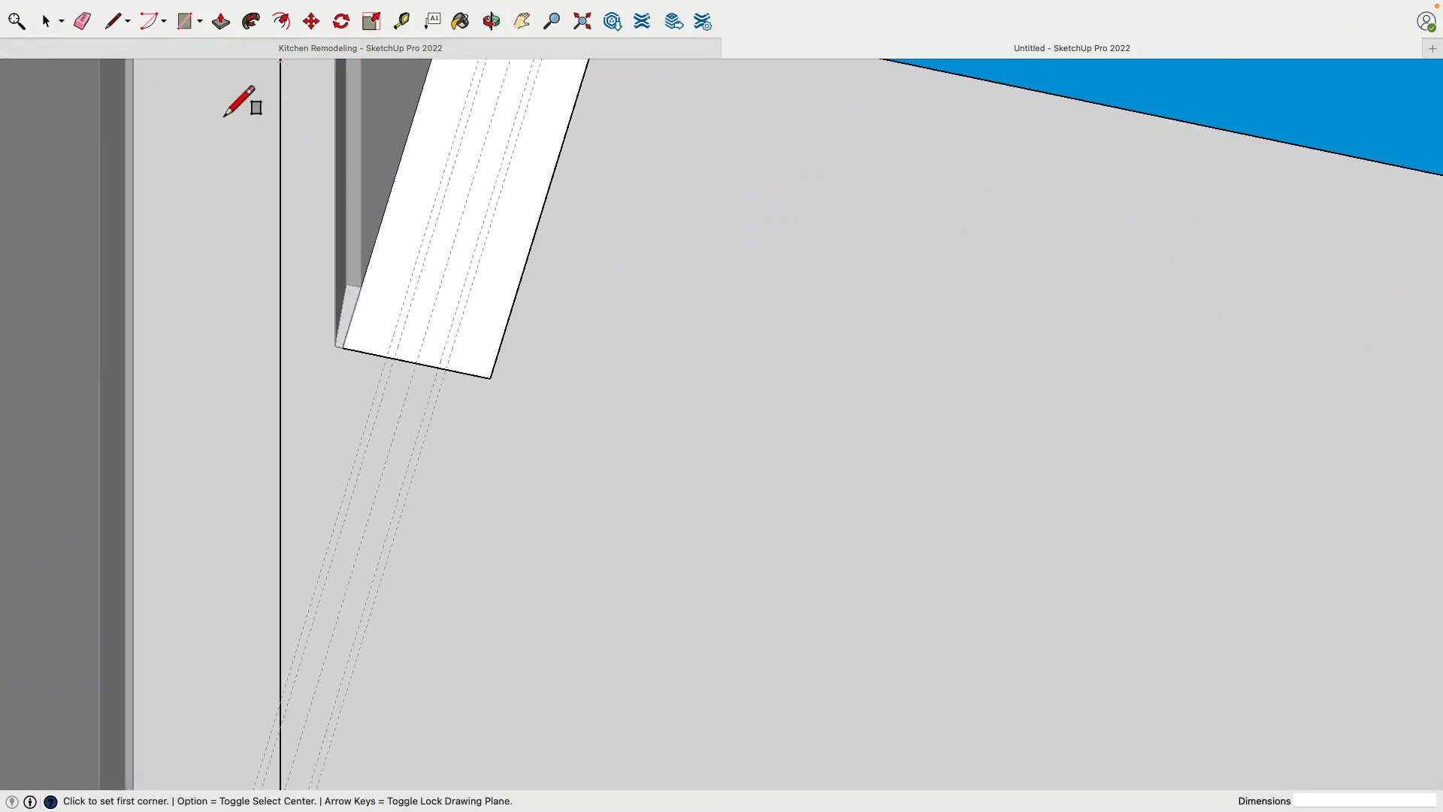
click(388, 377)
scroll(398, 361, down, 5)
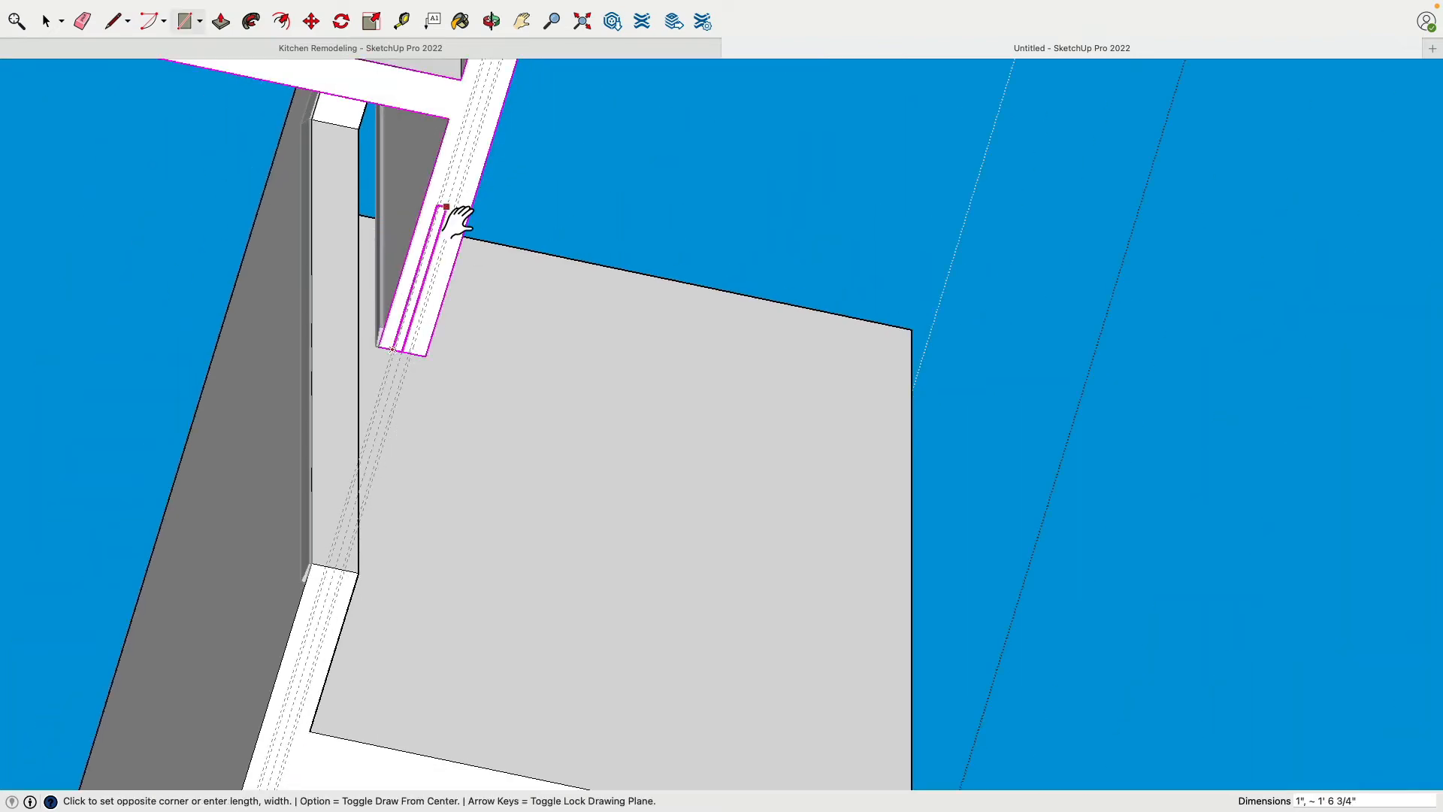
shift+middle_drag(454, 221, 348, 571)
scroll(392, 412, up, 1)
scroll(397, 405, up, 2)
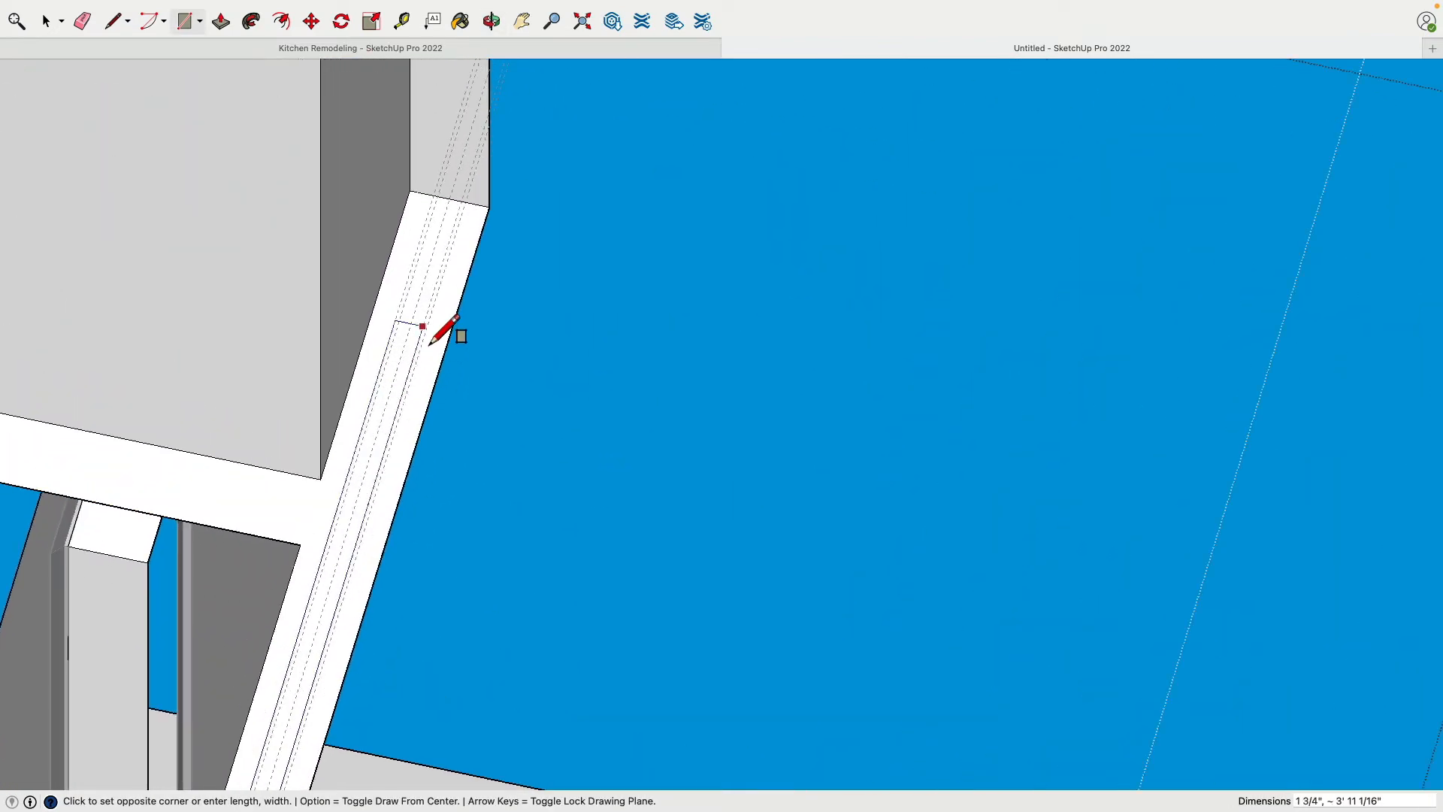
click(446, 305)
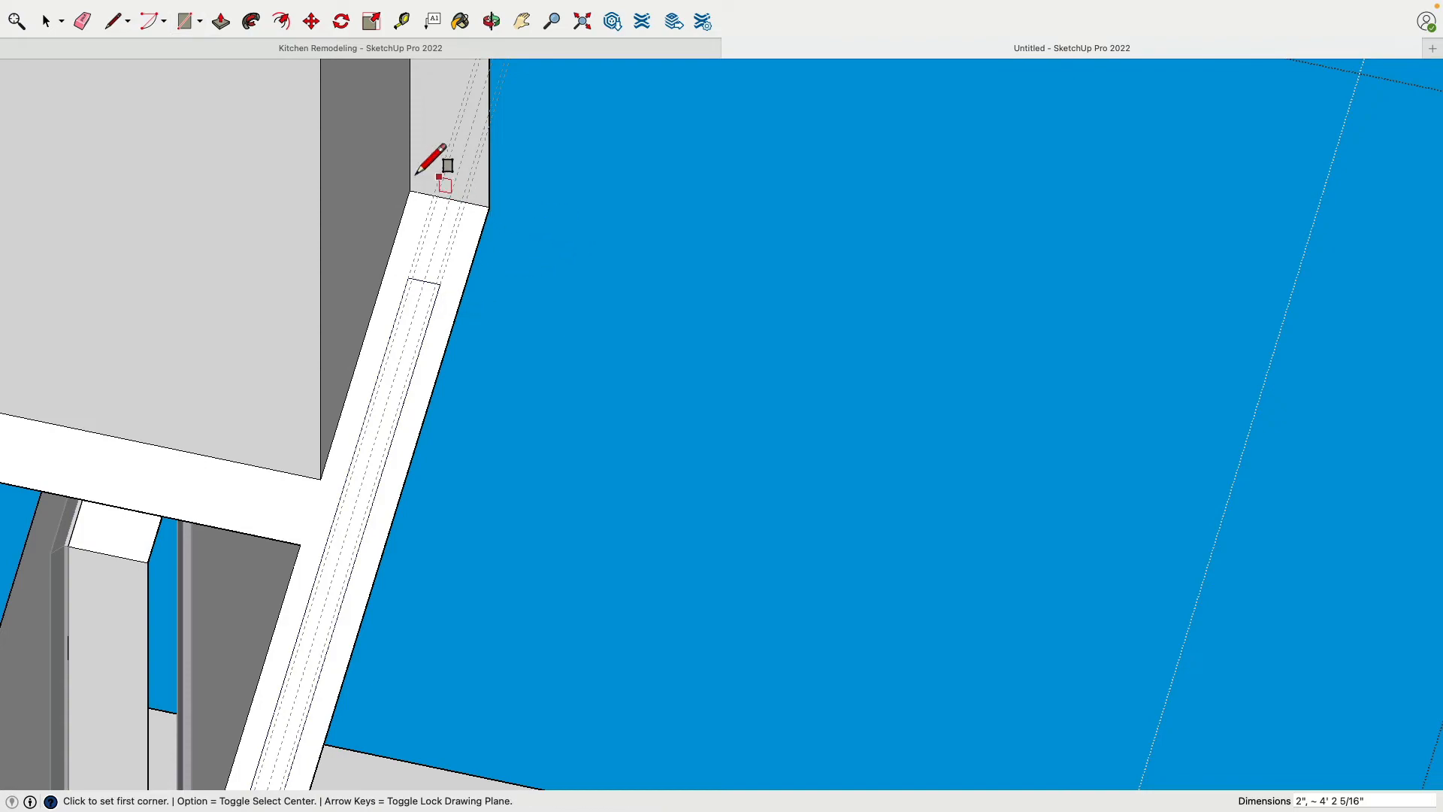
Push/Pull the rectangle 6' 8" up into the wall to cut the pocket for the door
click(220, 21)
middle_drag(283, 248, 293, 295)
middle_drag(435, 242, 811, 338)
shift+middle_drag(633, 188, 638, 579)
click(646, 602)
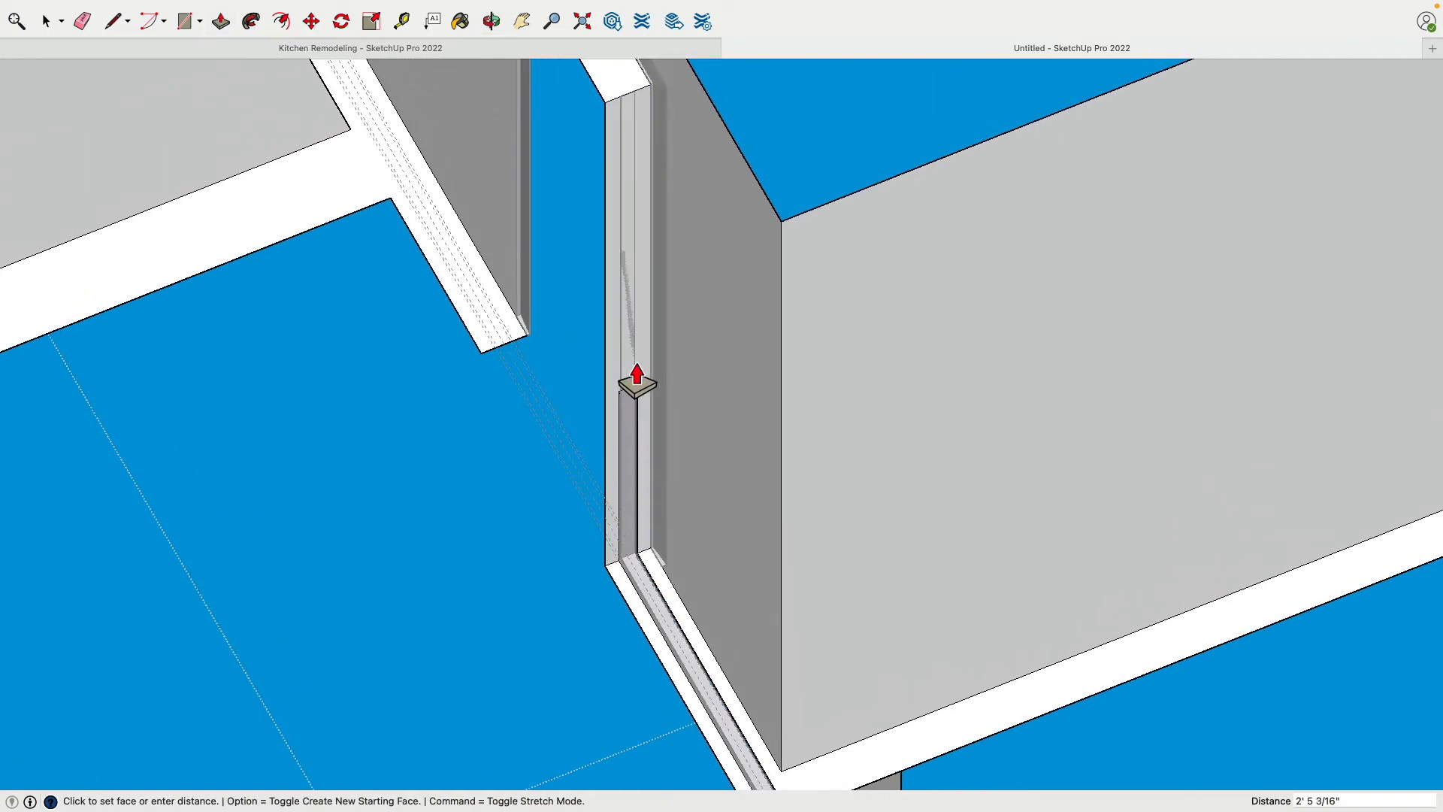
click(629, 94)
Push/Pull the pocket's far end face back about 1' 5 9/16" to meet the end of the door panel
middle_drag(796, 419, 541, 225)
shift+middle_drag(955, 380, 991, 644)
click(982, 631)
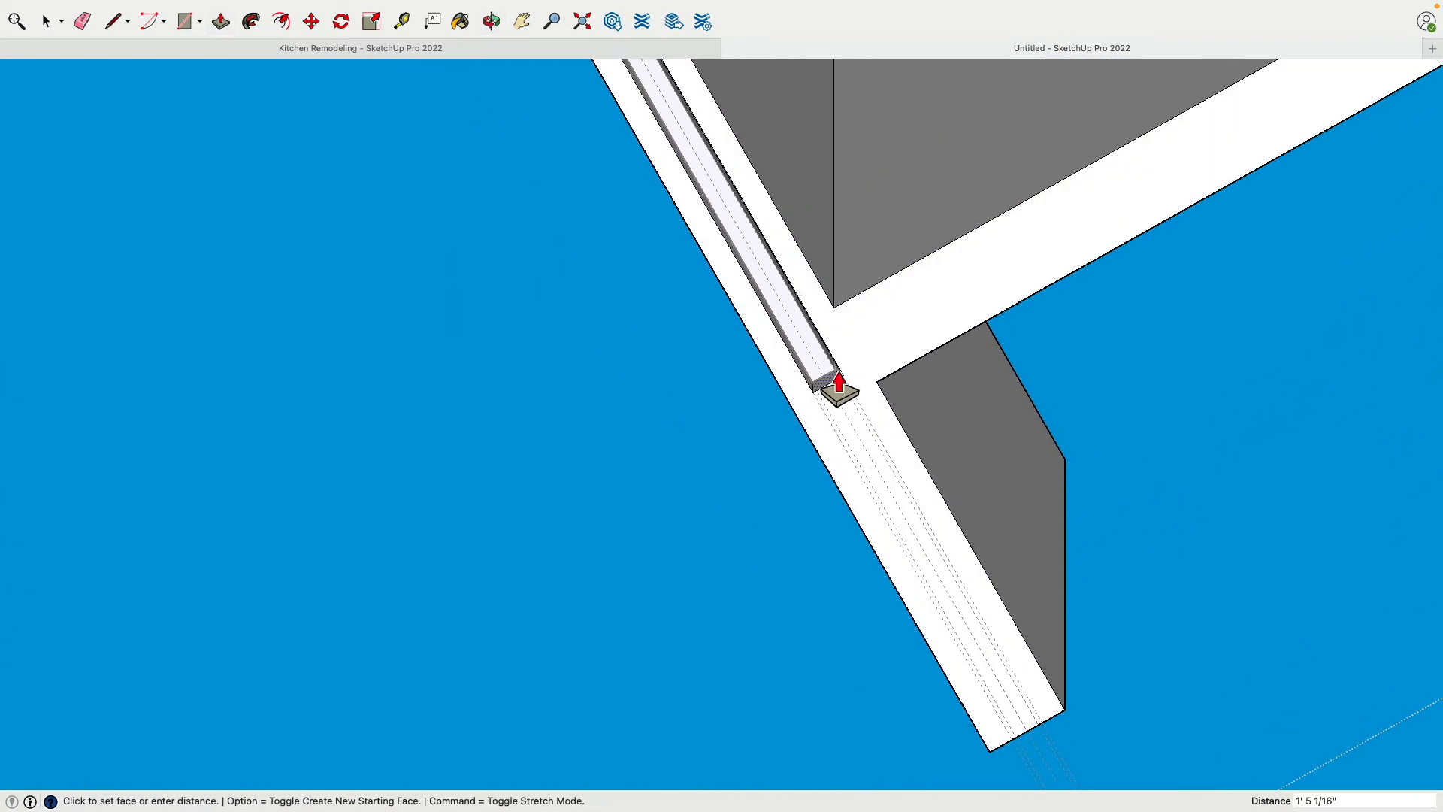
scroll(846, 389, up, 5)
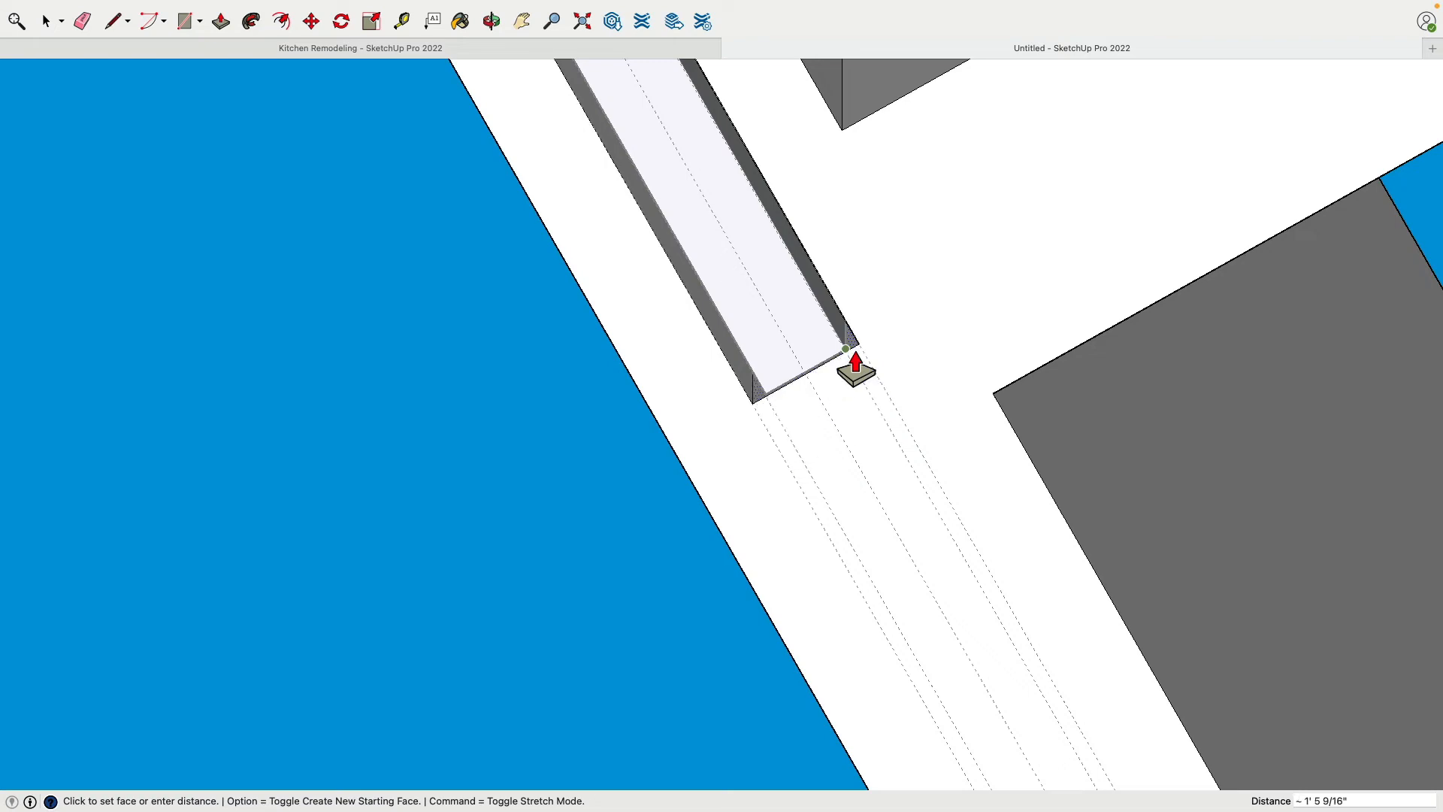
click(856, 352)
scroll(606, 437, down, 8)
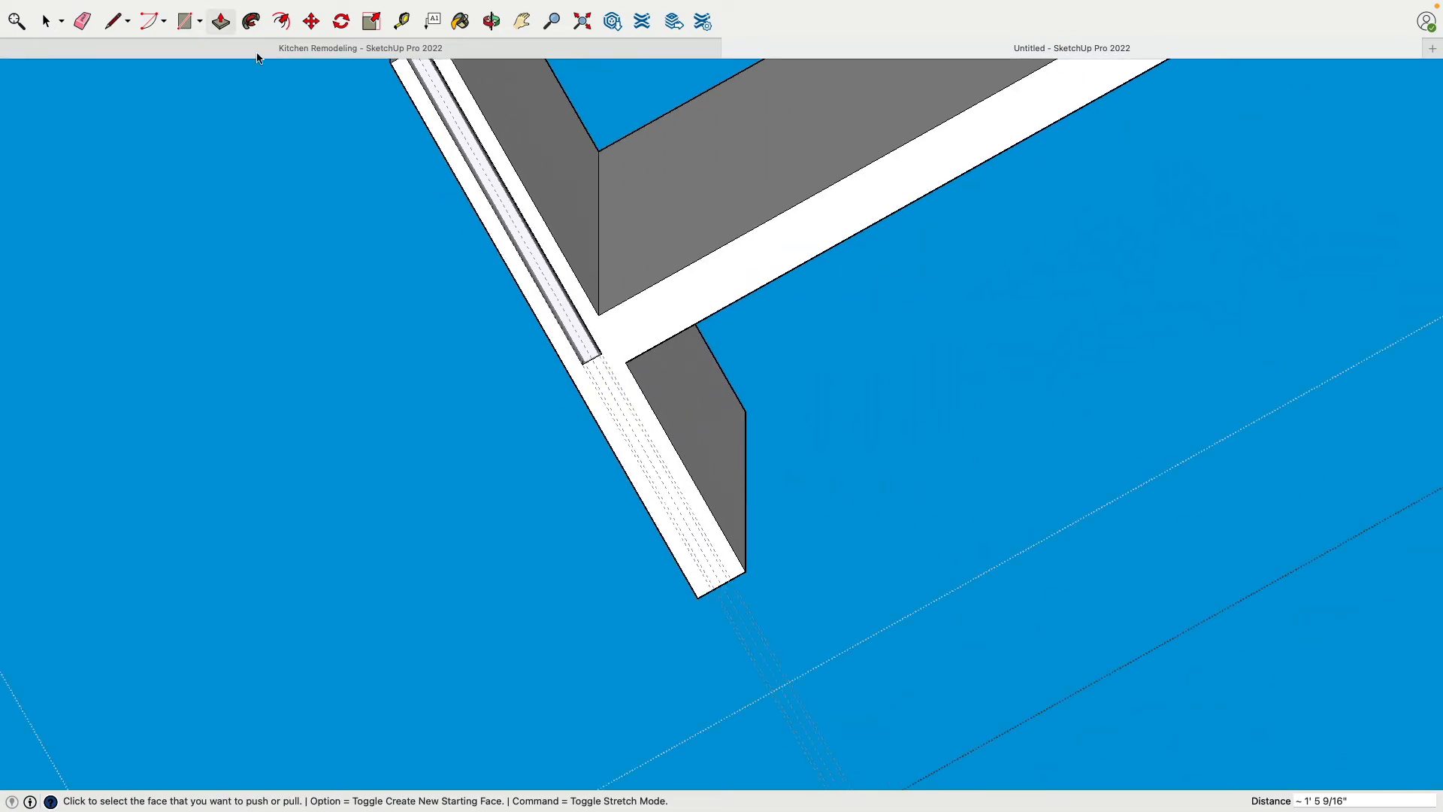
Delete the remaining guide lines along the pocket door's wall and bring the whole room back into view
click(39, 25)
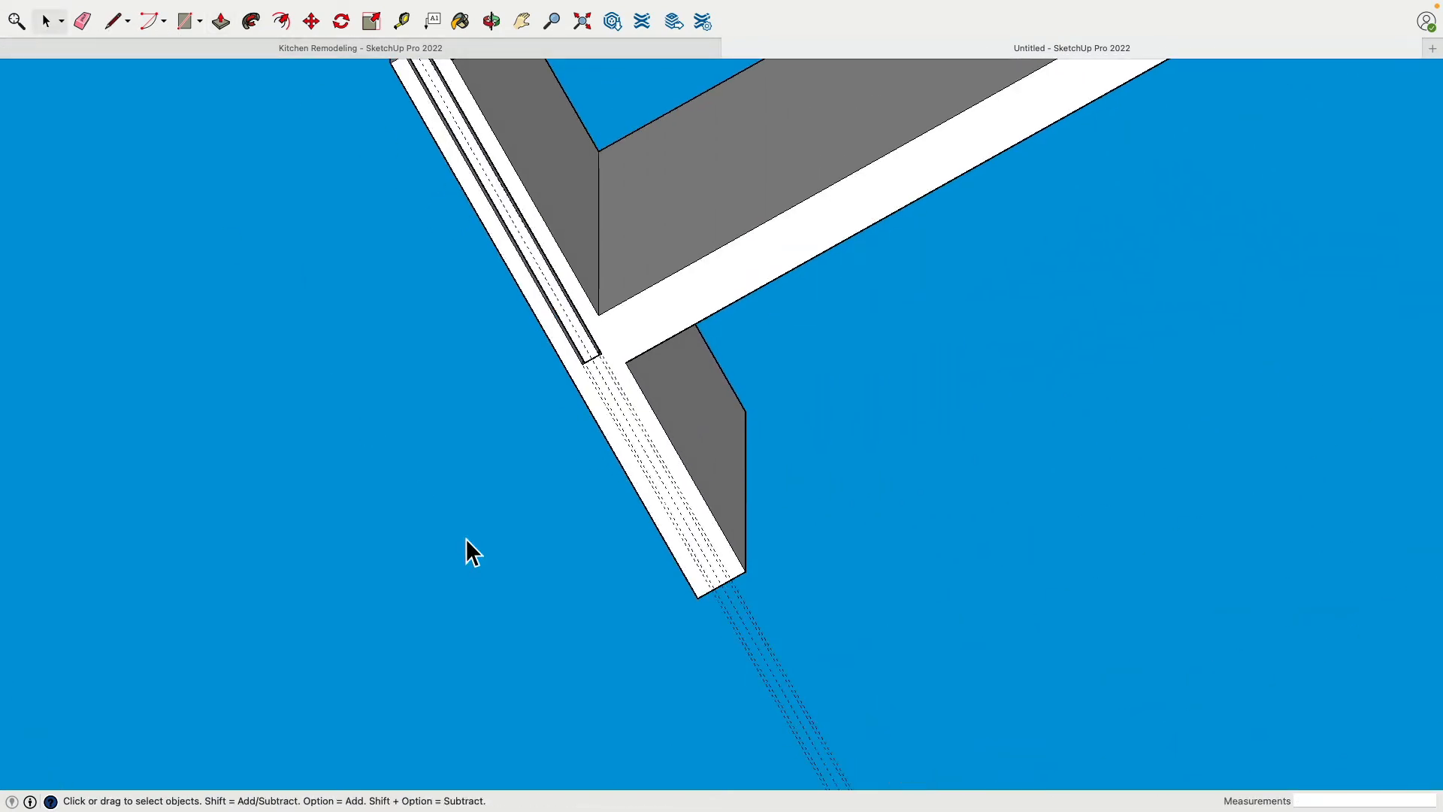
key(Delete)
scroll(840, 644, down, 5)
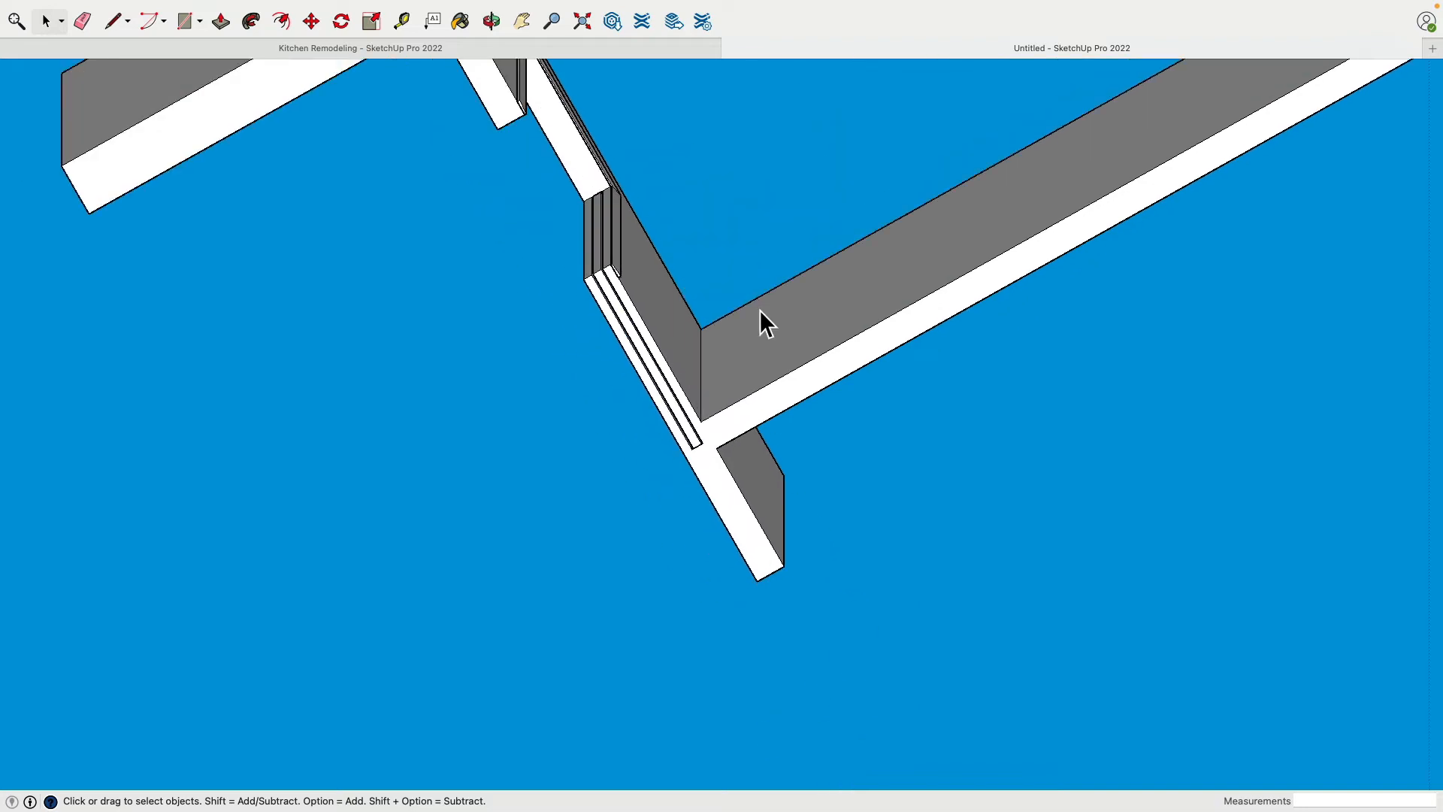
middle_drag(759, 309, 589, 561)
scroll(589, 556, down, 5)
middle_drag(708, 344, 831, 599)
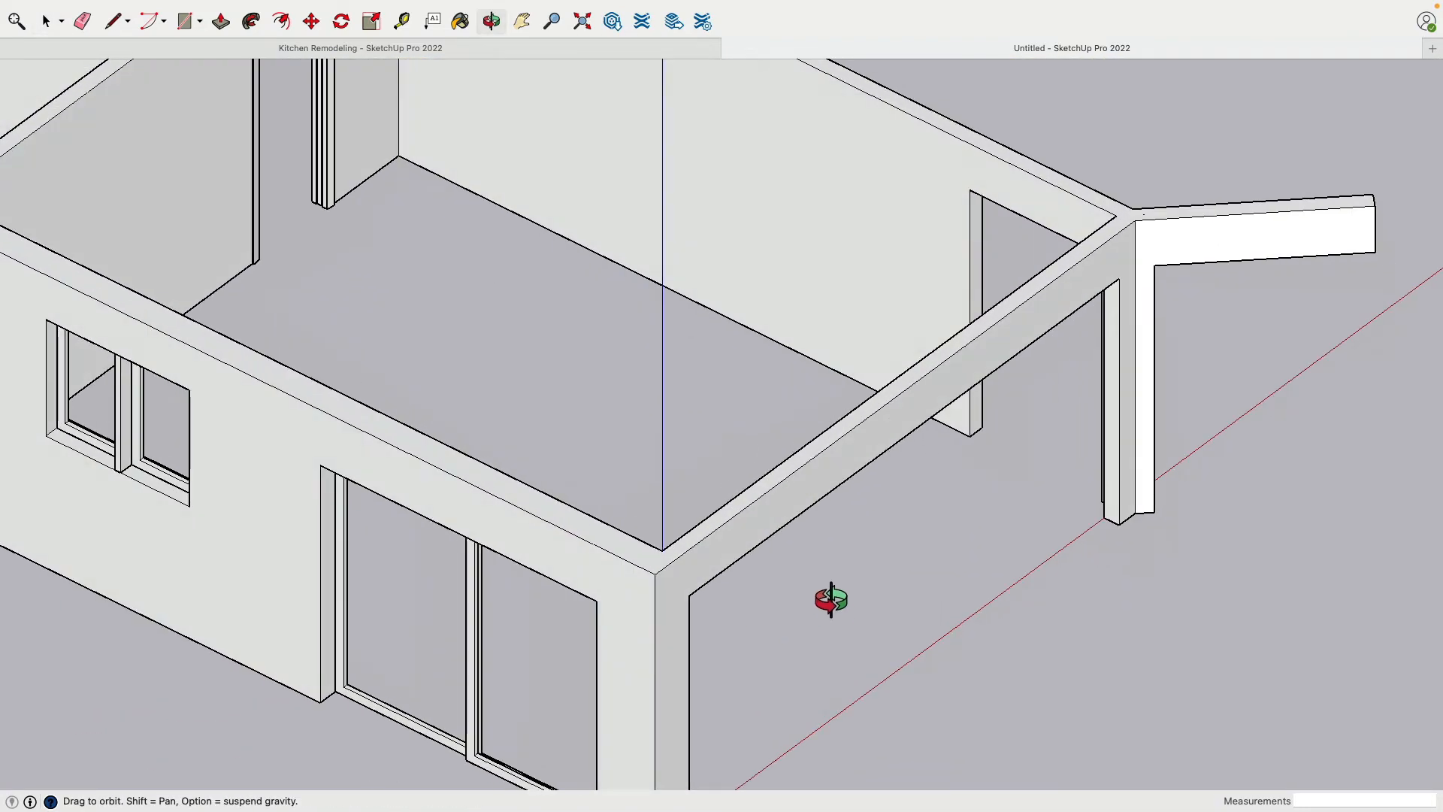
shift+middle_drag(571, 263, 611, 427)
scroll(798, 517, down, 3)
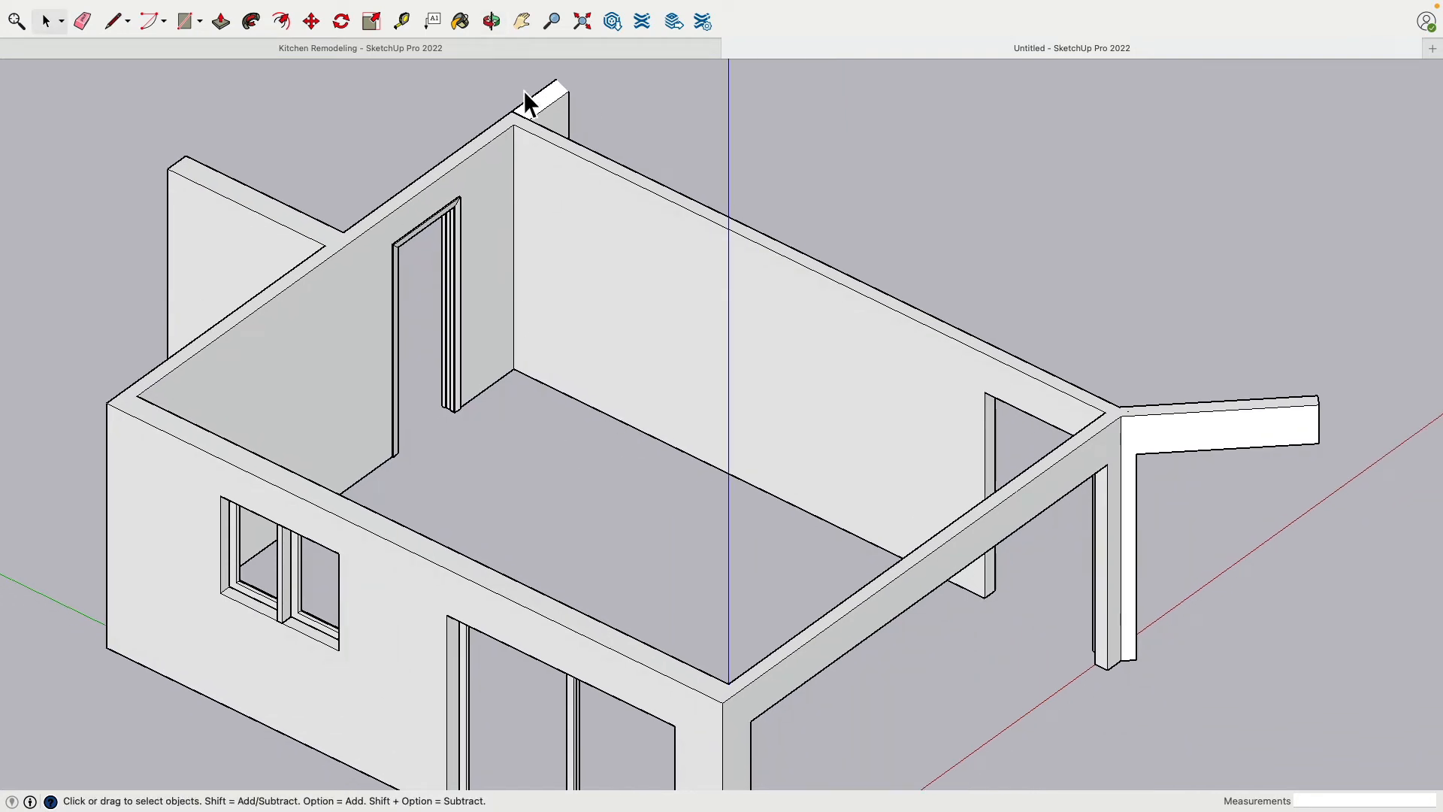
Switch to the Kitchen Remodeling model and clear away the room walls, narrow doorway trim and pocket door, leaving the closets
click(523, 50)
scroll(680, 370, down, 4)
middle_drag(886, 257, 682, 480)
middle_drag(740, 181, 808, 451)
middle_drag(822, 264, 658, 654)
scroll(827, 367, down, 3)
scroll(688, 443, up, 5)
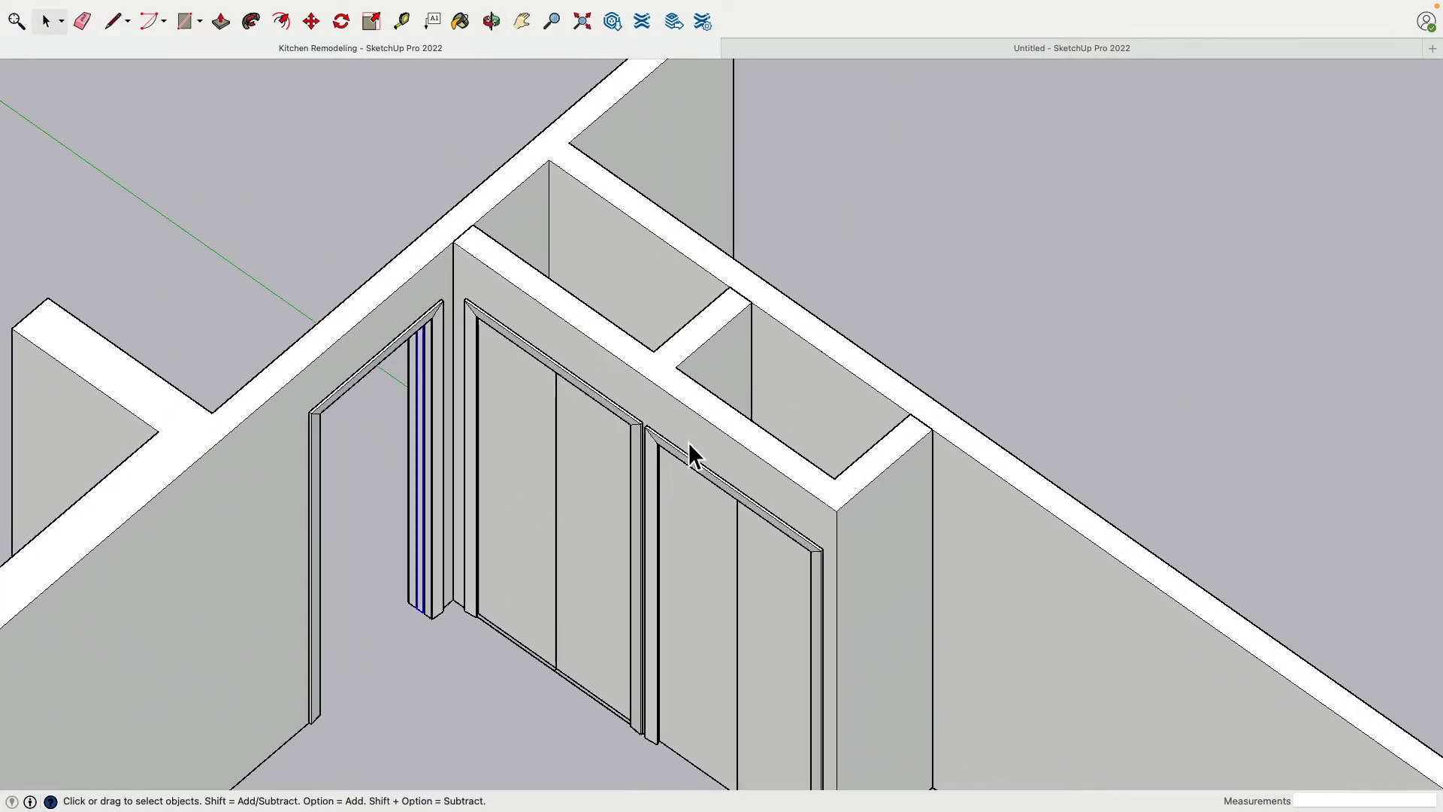
scroll(378, 310, down, 5)
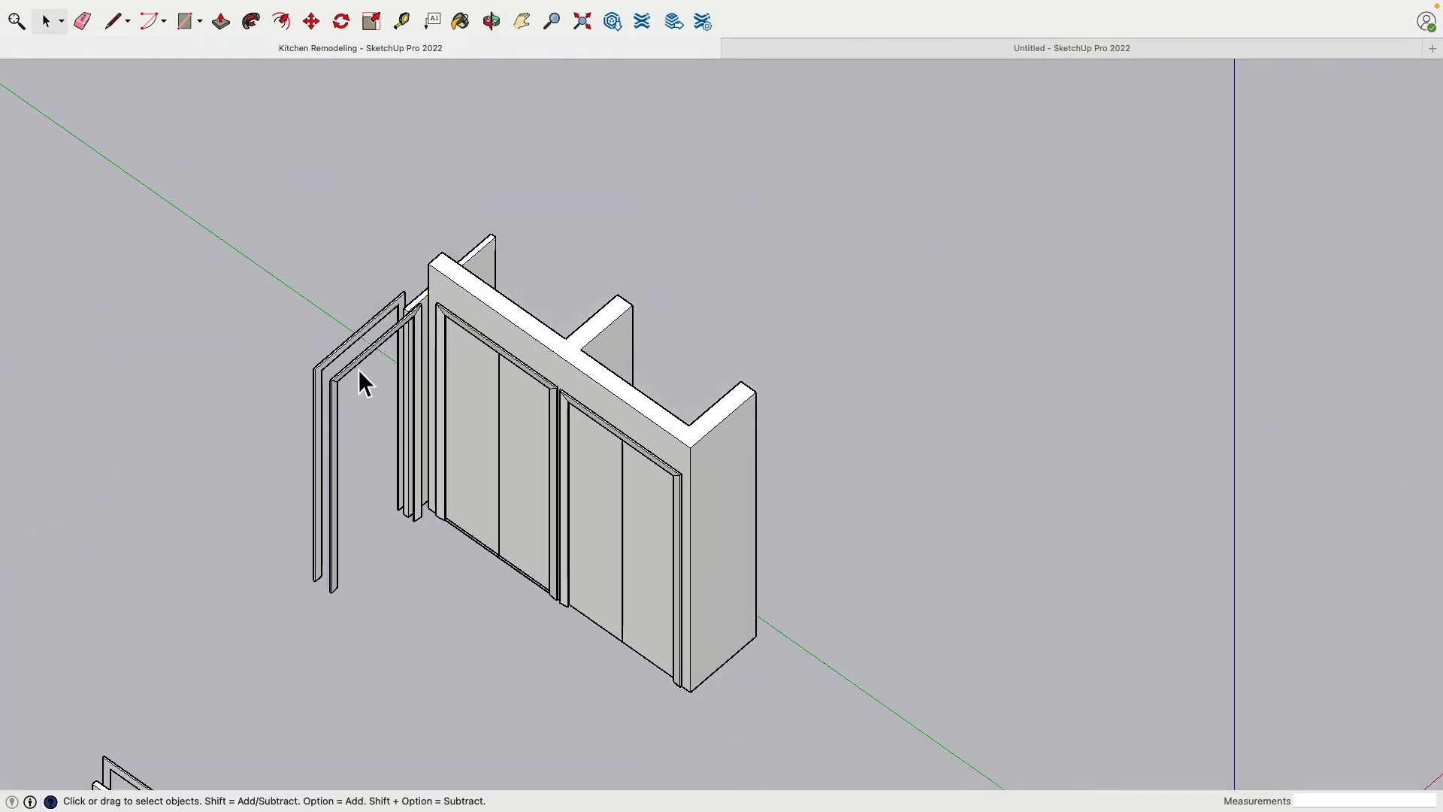
click(343, 354)
key(Delete)
click(413, 340)
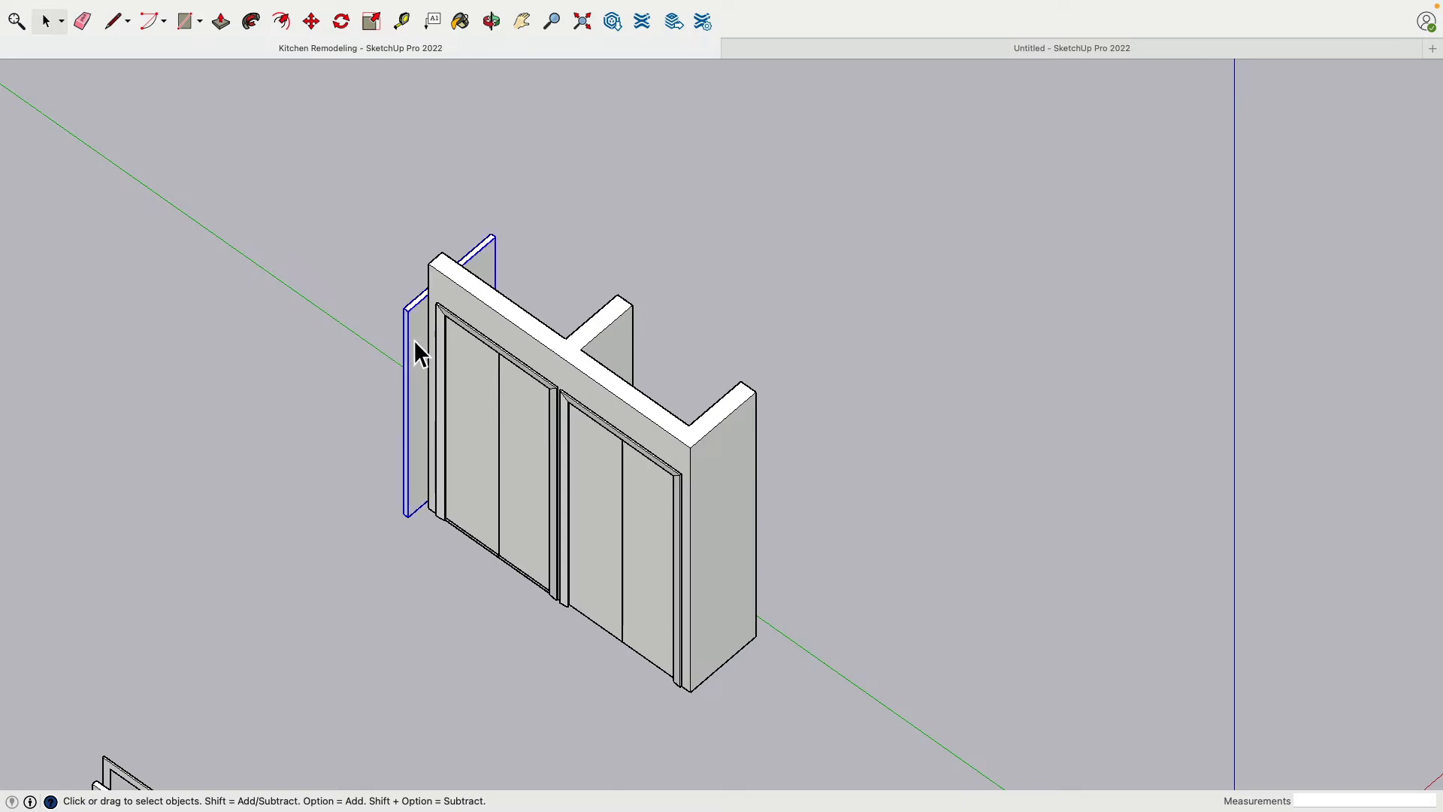
key(Delete)
Examine from below how the closet divider wall, jambs, trim and door panels meet
middle_drag(629, 423, 255, 496)
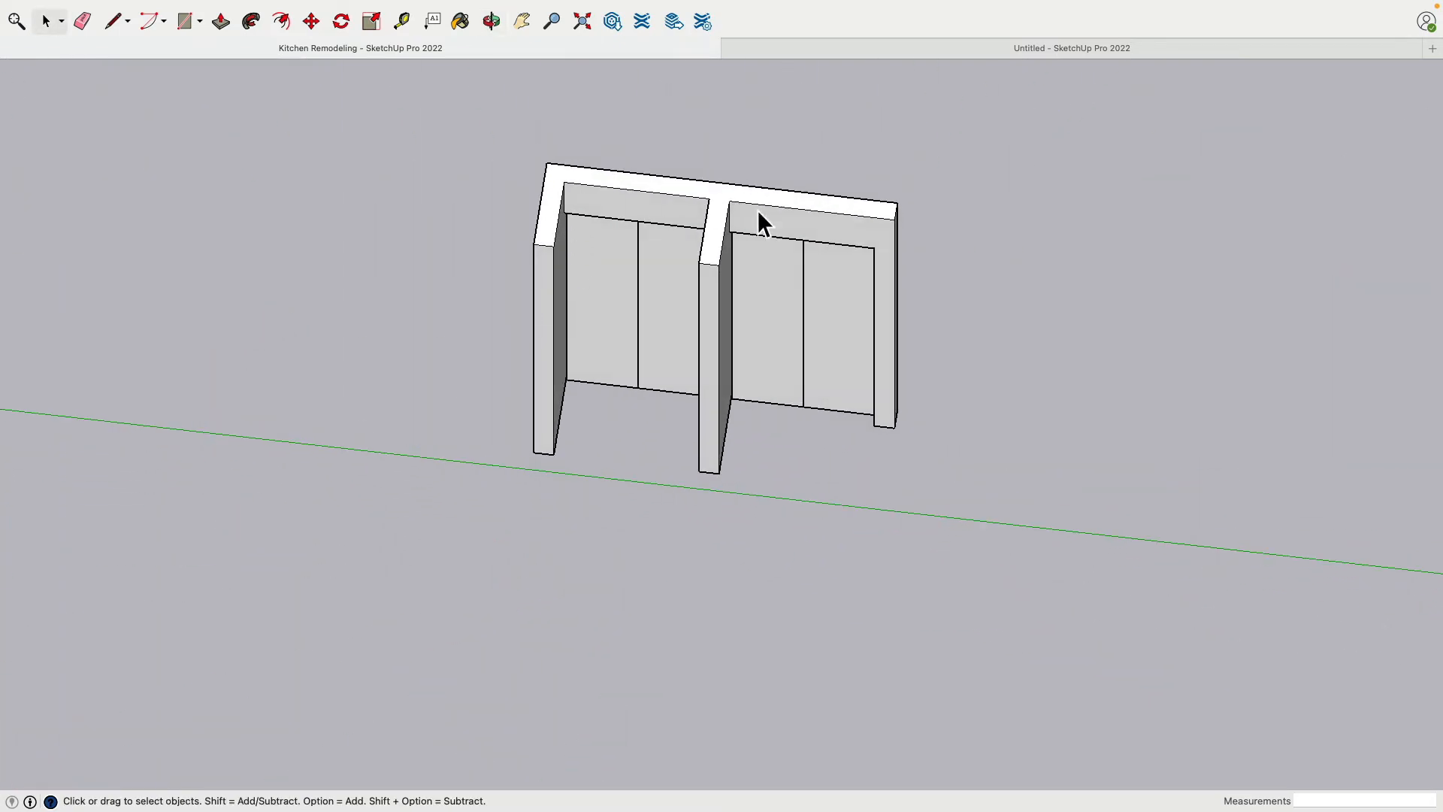
middle_drag(757, 212, 621, 345)
middle_drag(769, 583, 666, 509)
scroll(808, 481, up, 6)
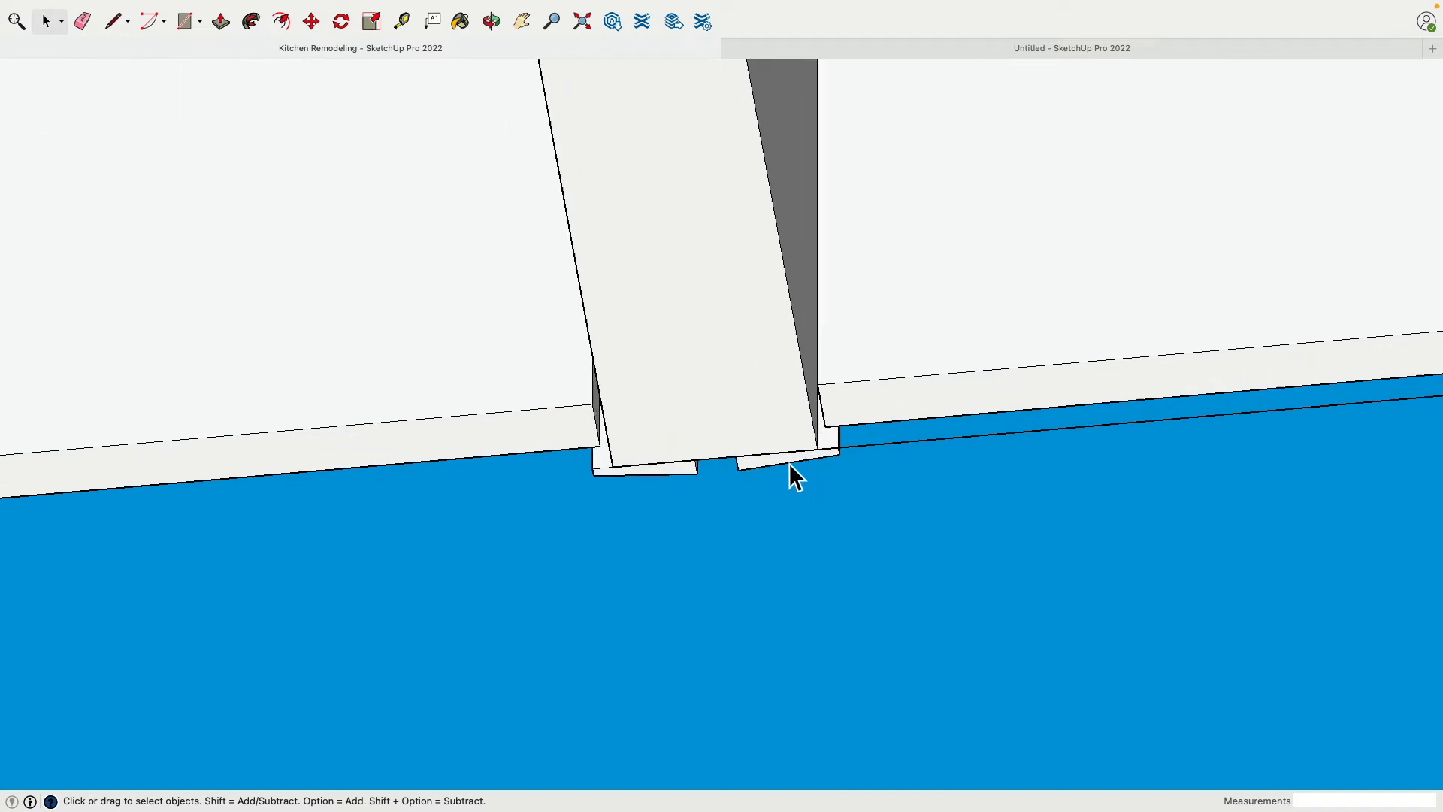
middle_drag(796, 477, 872, 435)
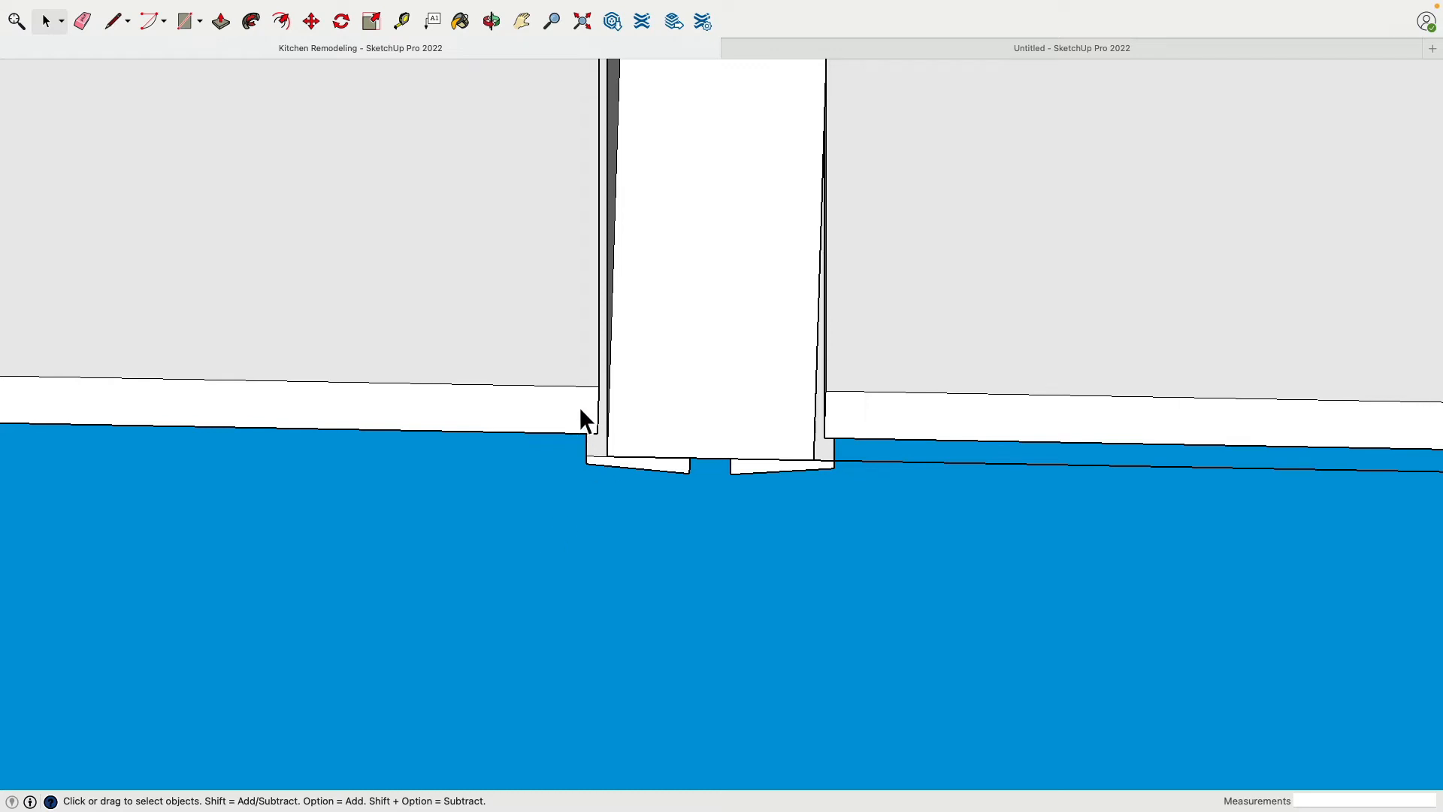
scroll(581, 414, down, 5)
scroll(557, 431, up, 5)
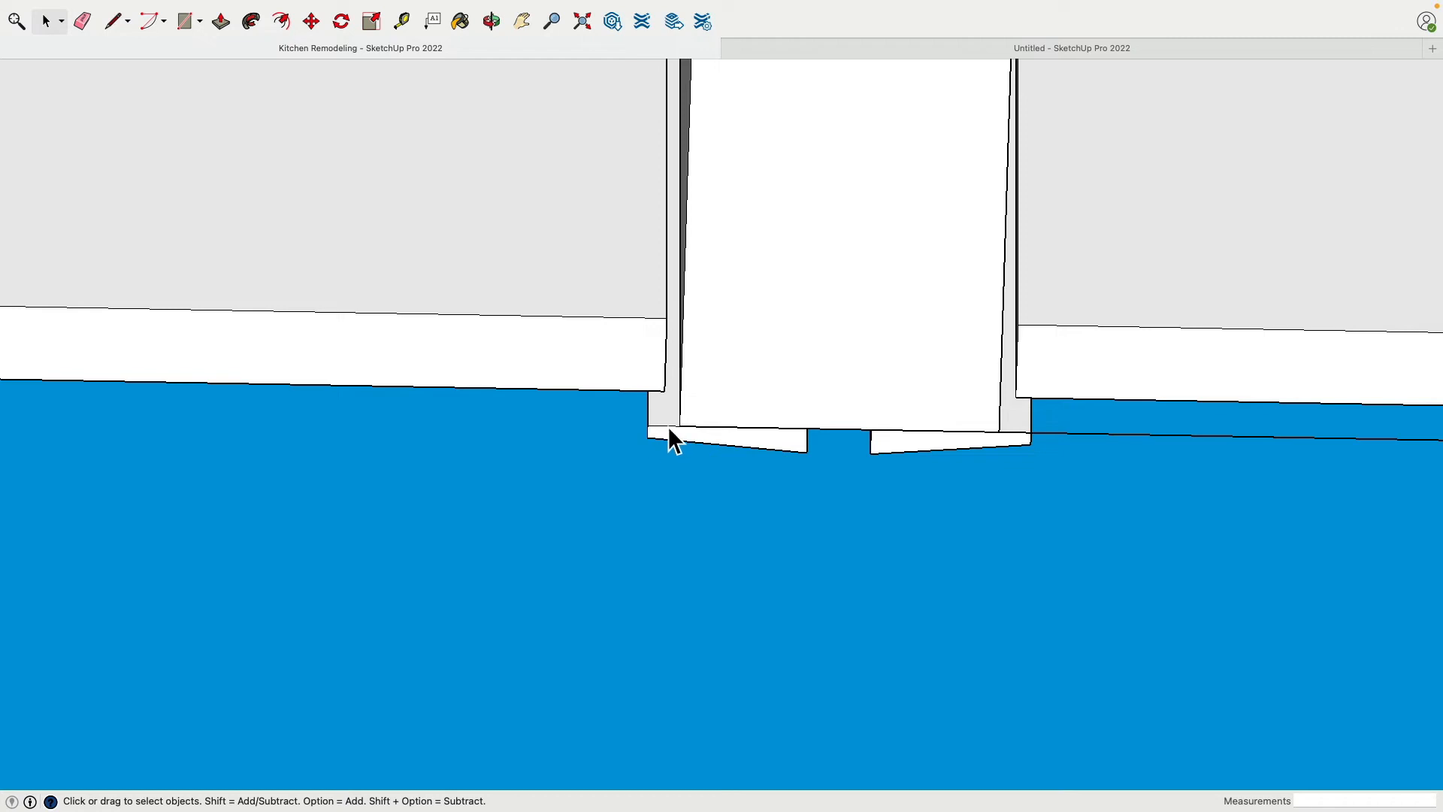
scroll(659, 428, down, 2)
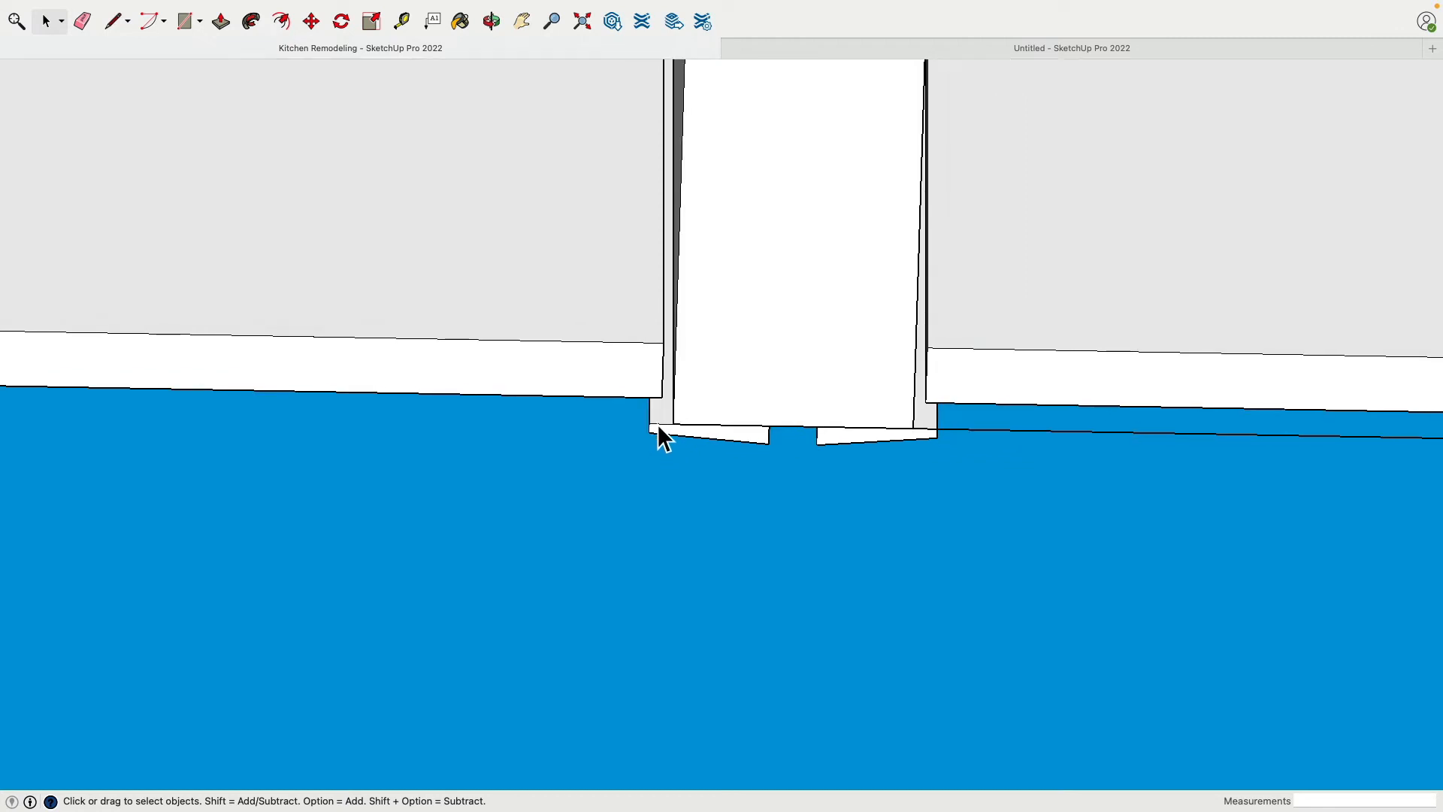
Switch to the Untitled model and place floor guides 7' 3" from the pocket door wall and 2' from the adjoining long wall
scroll(657, 419, down, 8)
middle_drag(664, 422, 489, 702)
click(895, 54)
scroll(677, 284, down, 4)
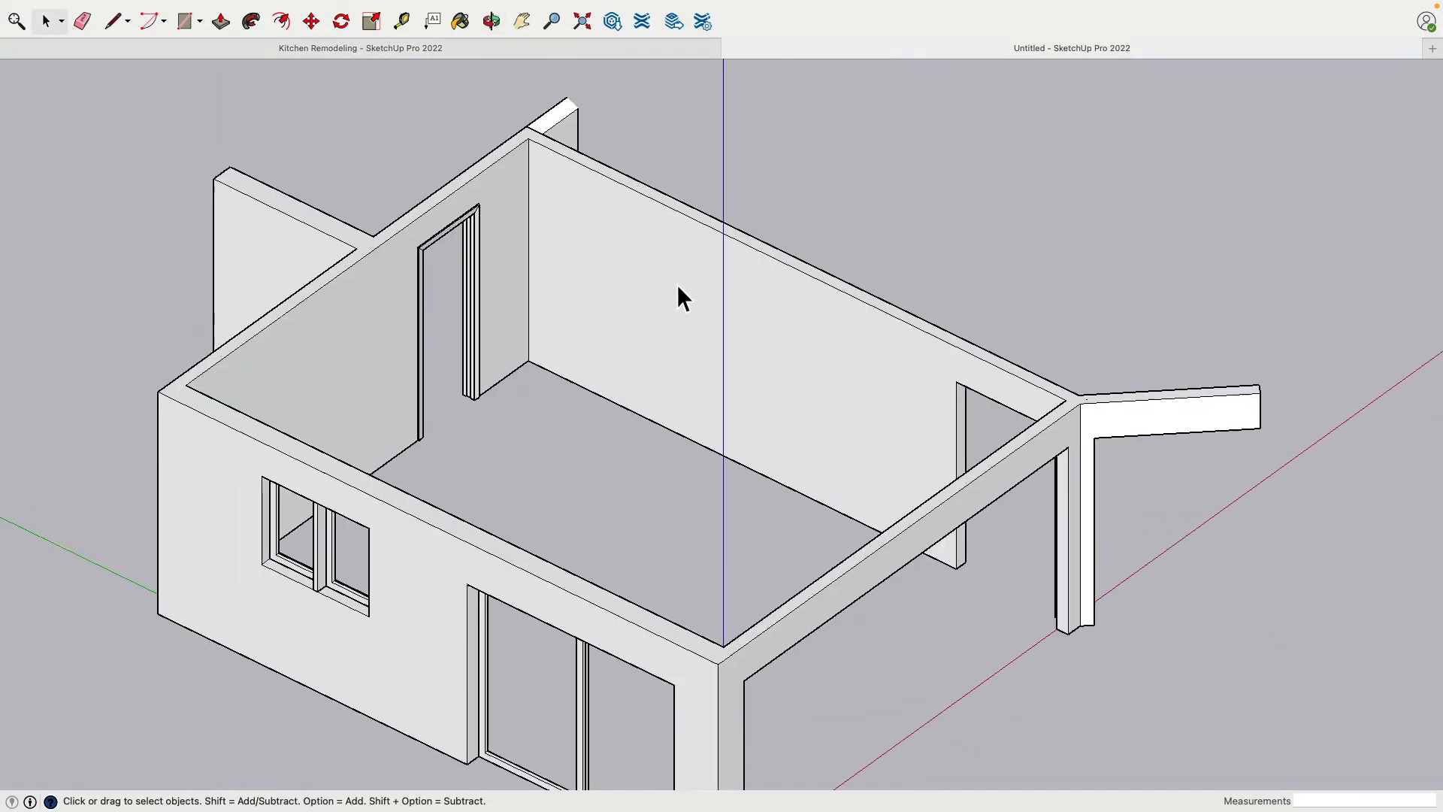
middle_drag(593, 308, 578, 386)
scroll(544, 197, up, 5)
shift+middle_drag(544, 198, 511, 356)
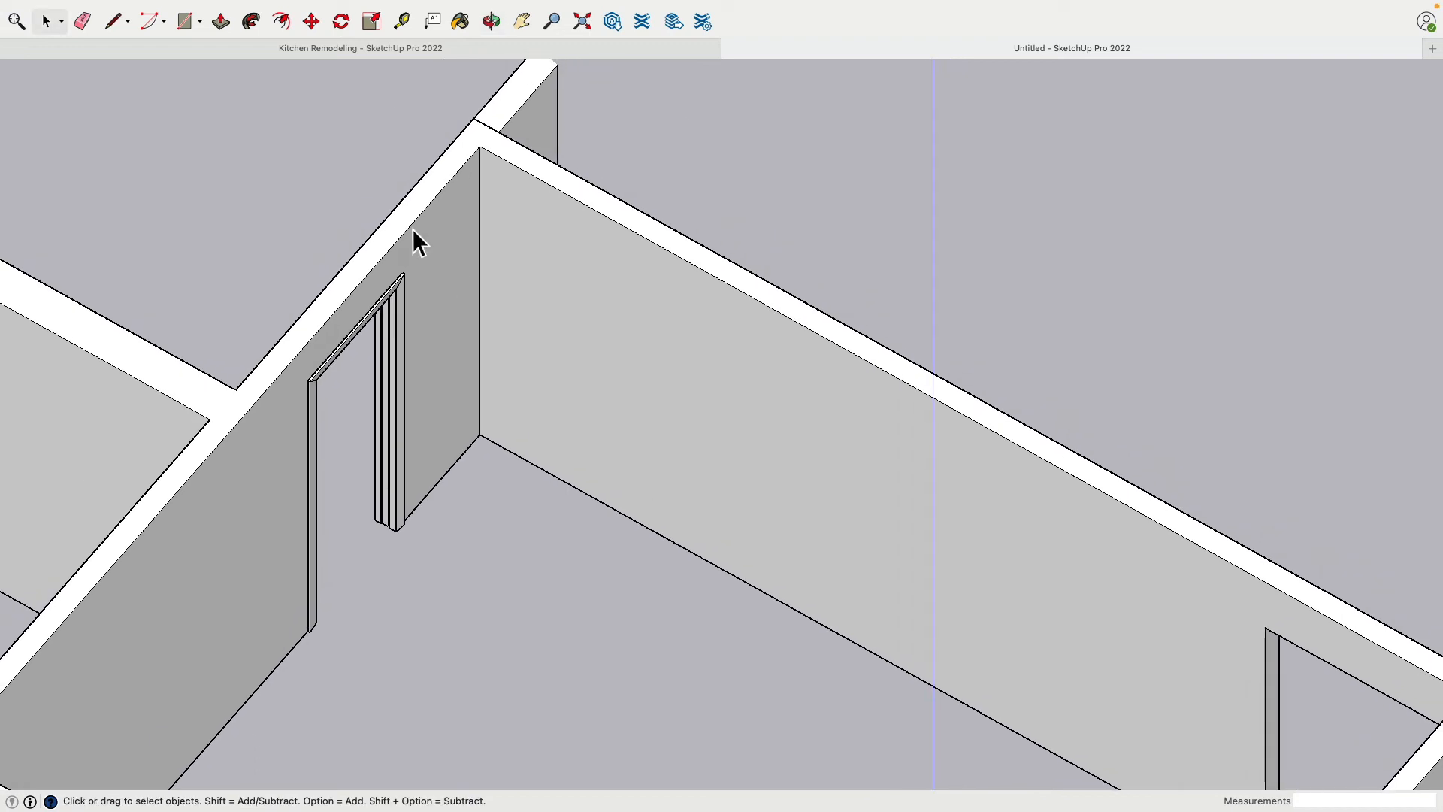
click(185, 23)
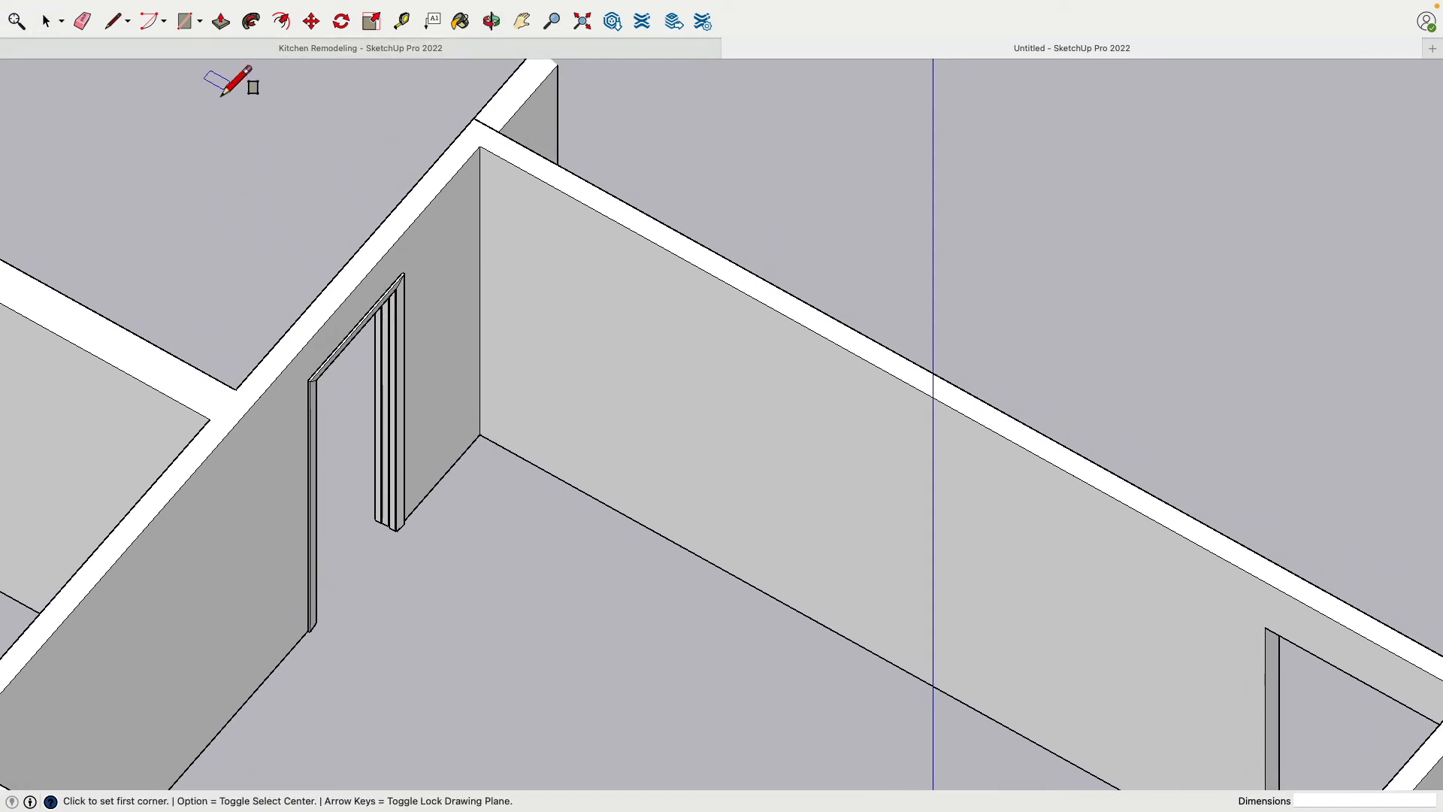
click(401, 21)
click(437, 483)
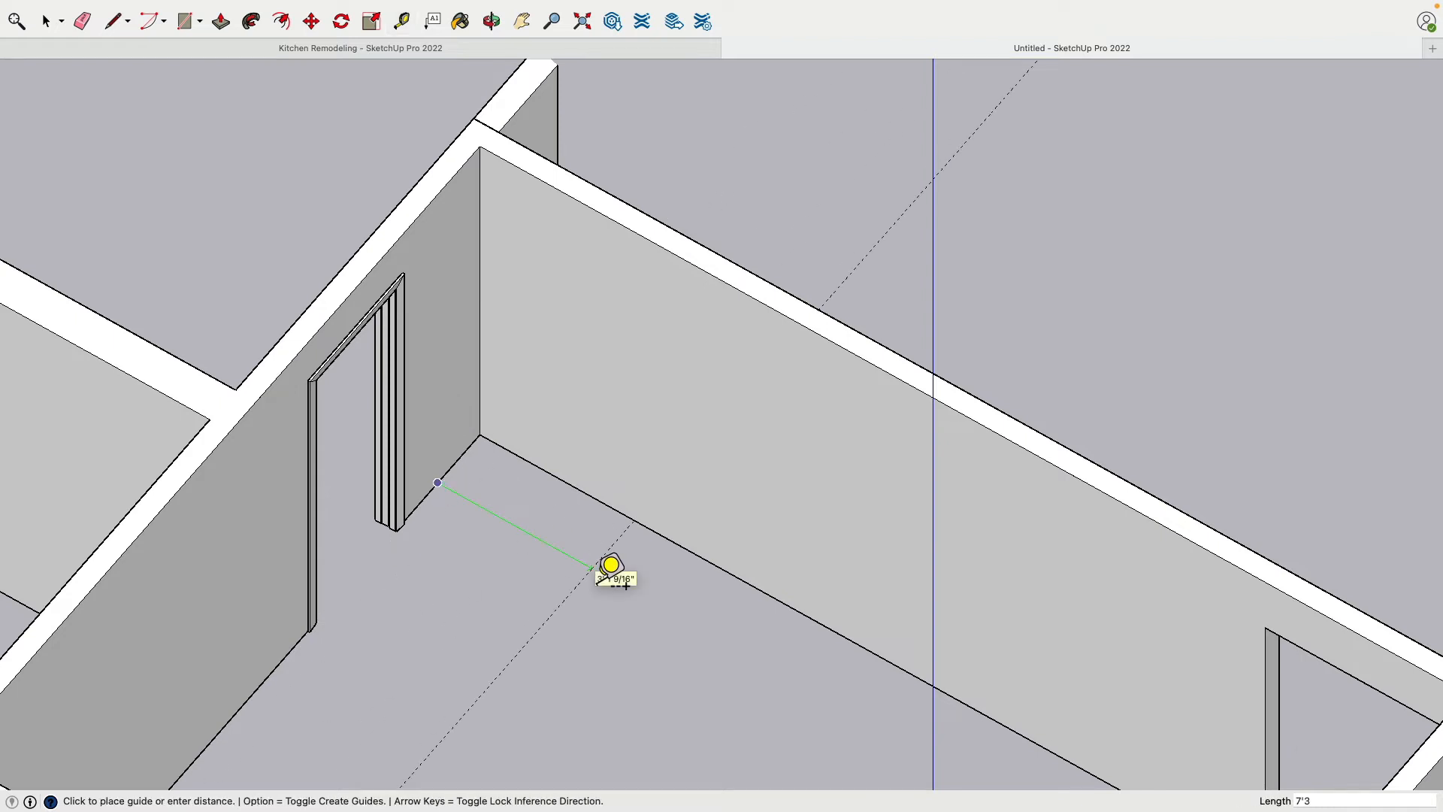
click(592, 567)
click(747, 583)
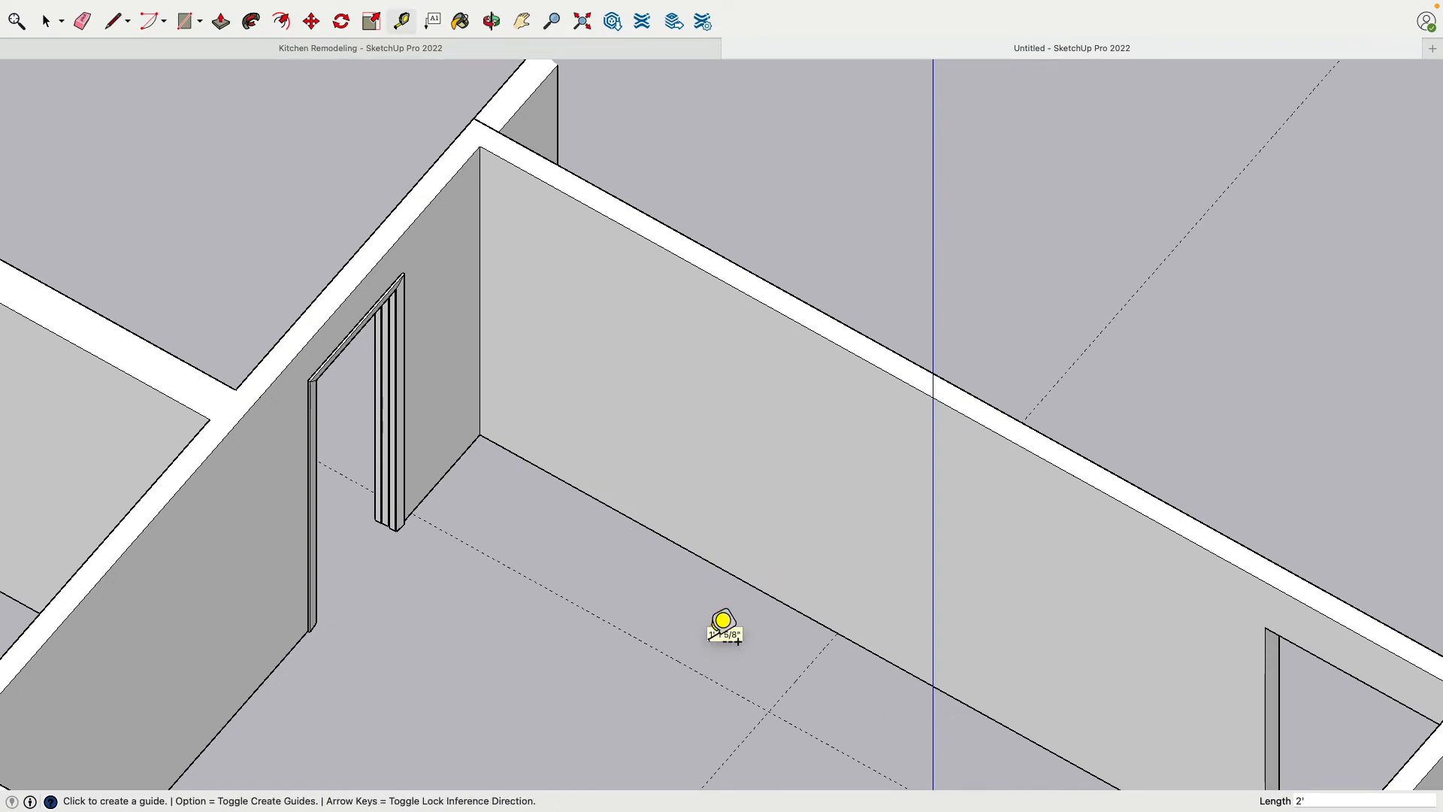
Switch to the Kitchen Remodeling model and measure the overall length of the double closet along its top edge
middle_drag(724, 622, 559, 607)
shift+middle_drag(559, 607, 632, 458)
scroll(541, 475, down, 3)
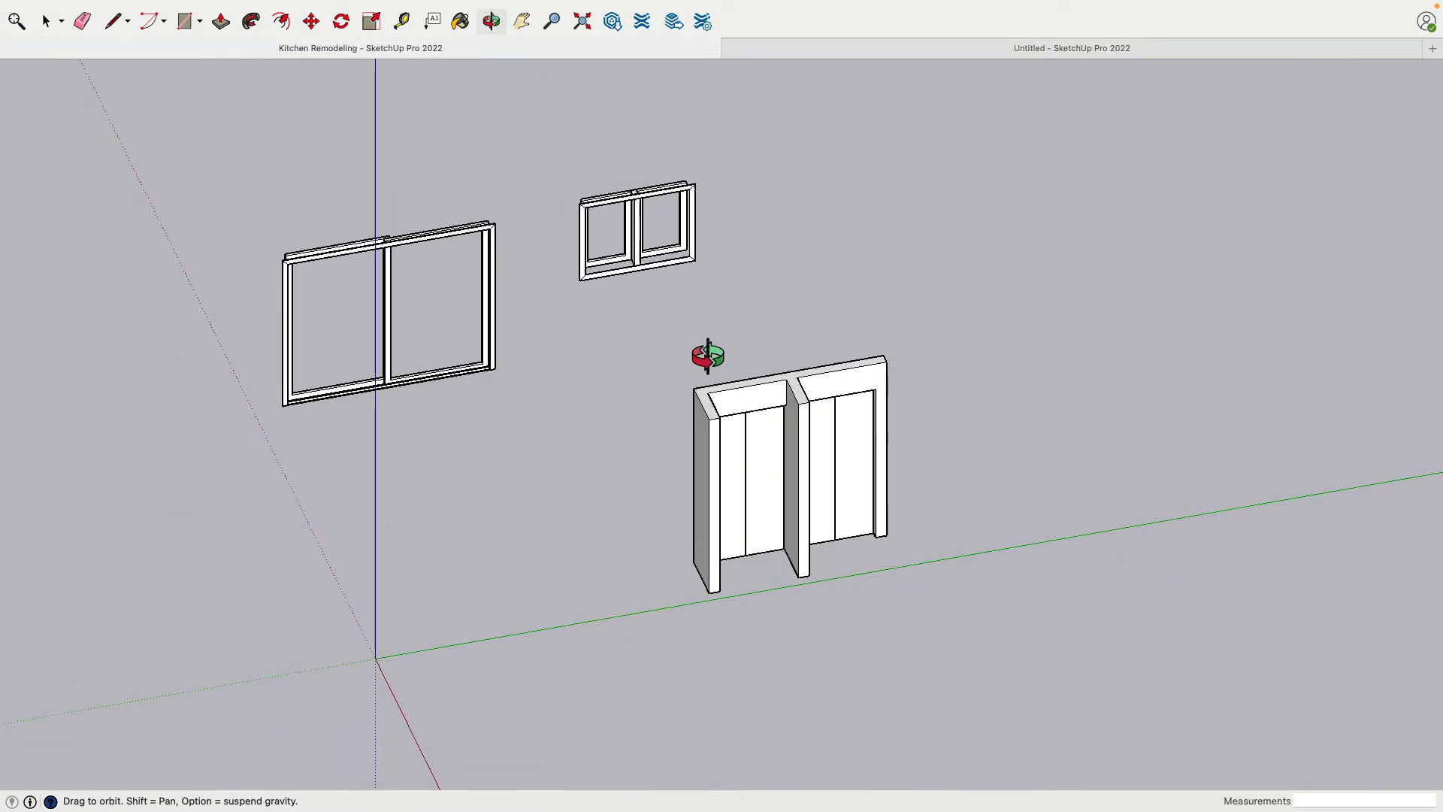
drag(708, 355, 691, 419)
key(space)
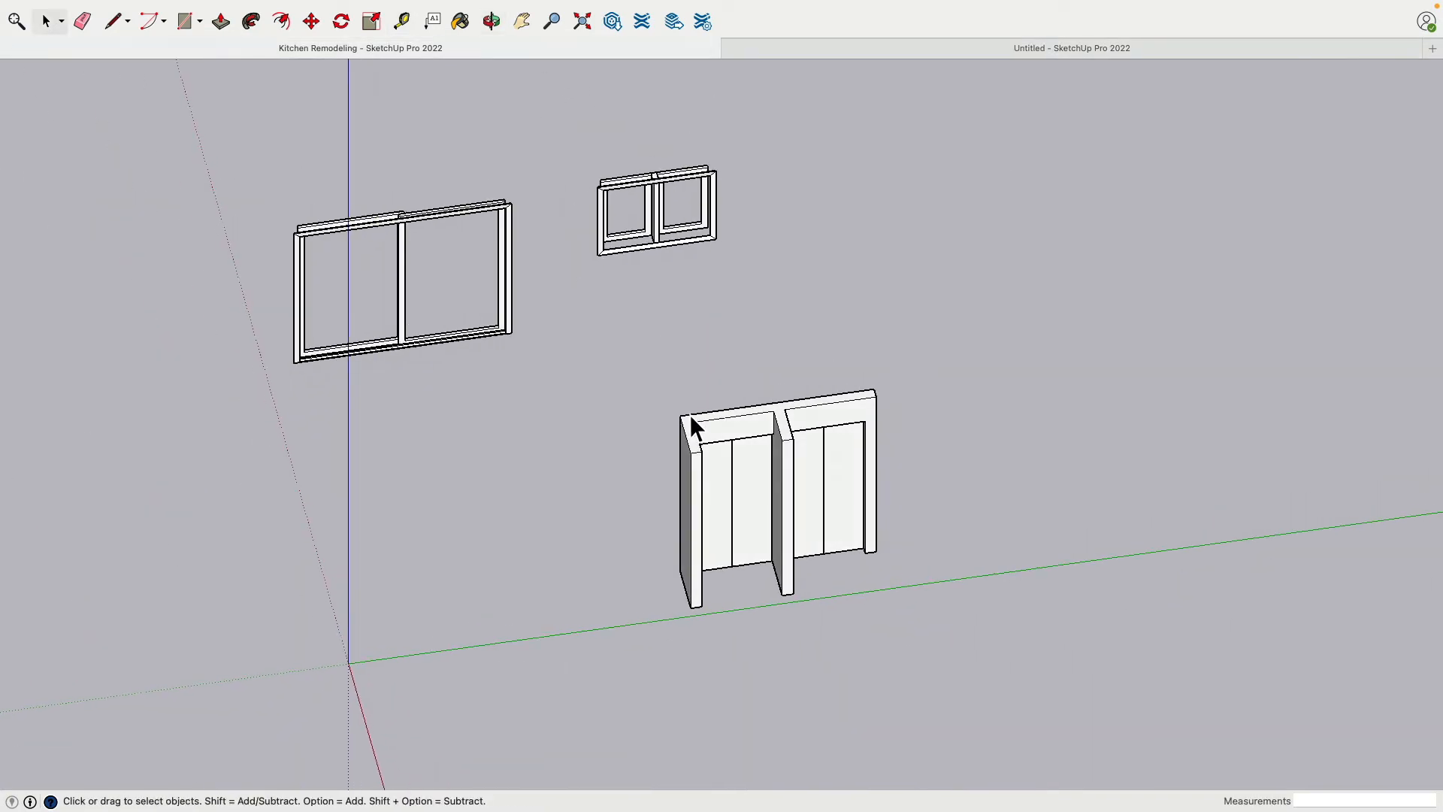
click(402, 21)
click(680, 415)
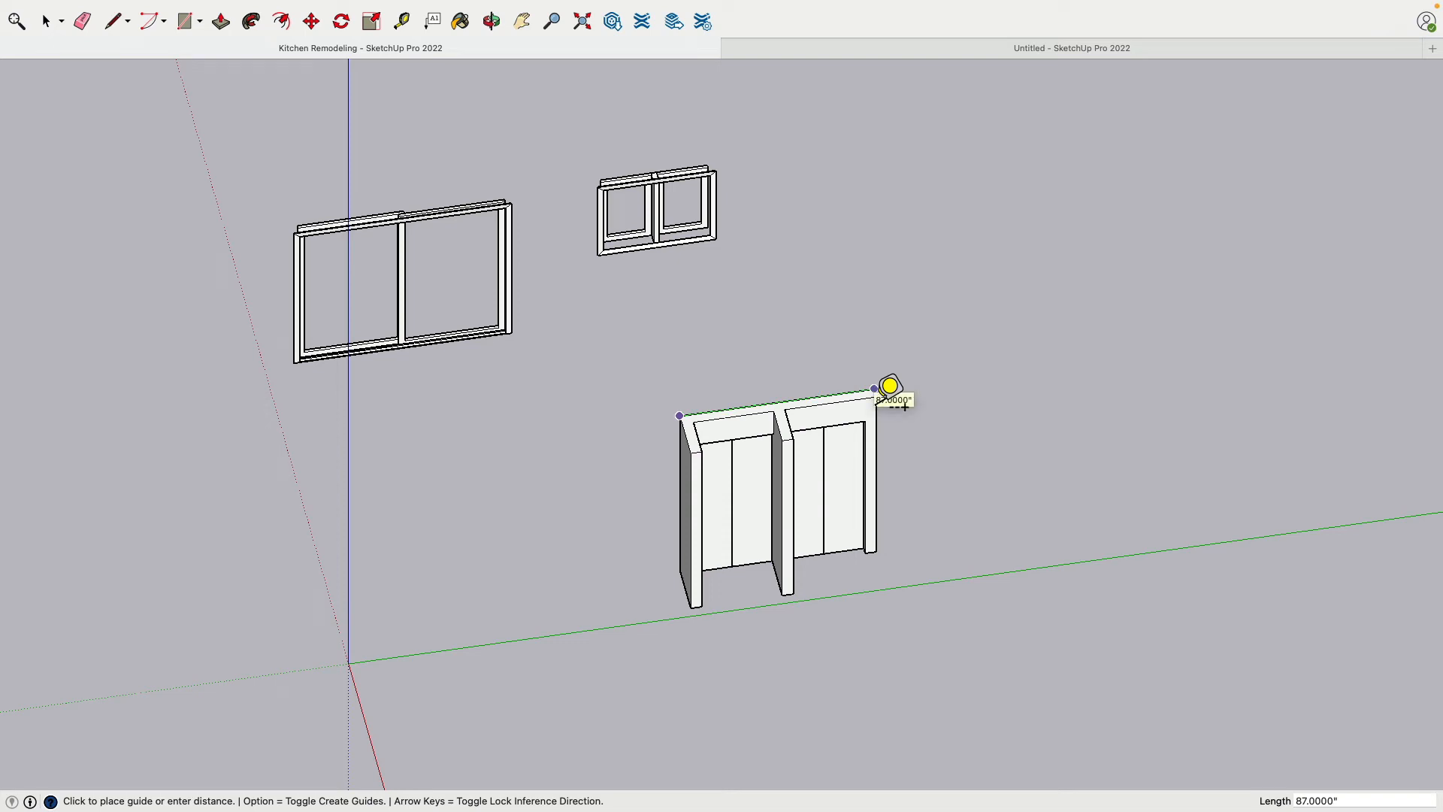
click(889, 387)
Return to the Untitled model and place a floor guide 87" from the base of the pocket door wall
click(764, 47)
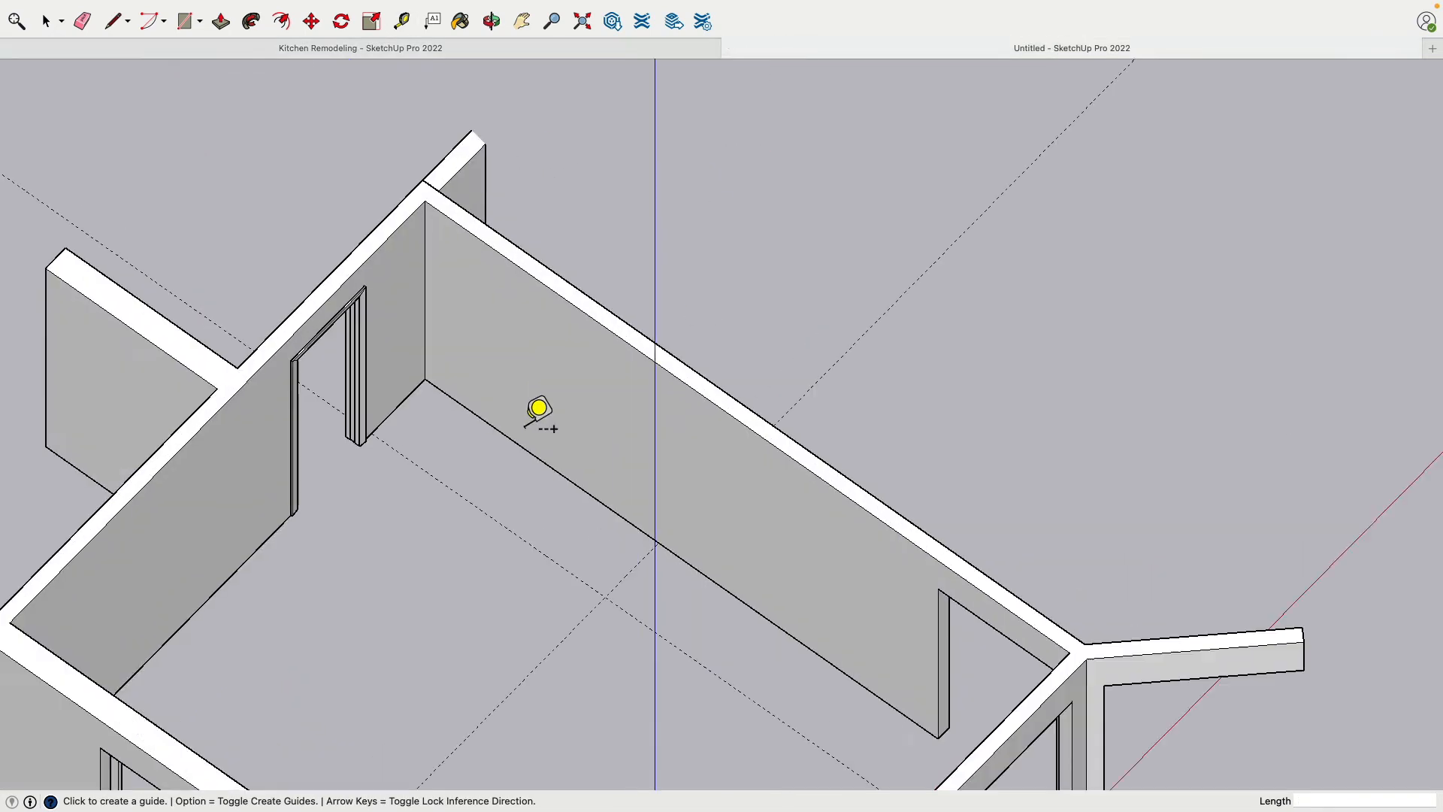
scroll(539, 408, up, 1)
click(388, 414)
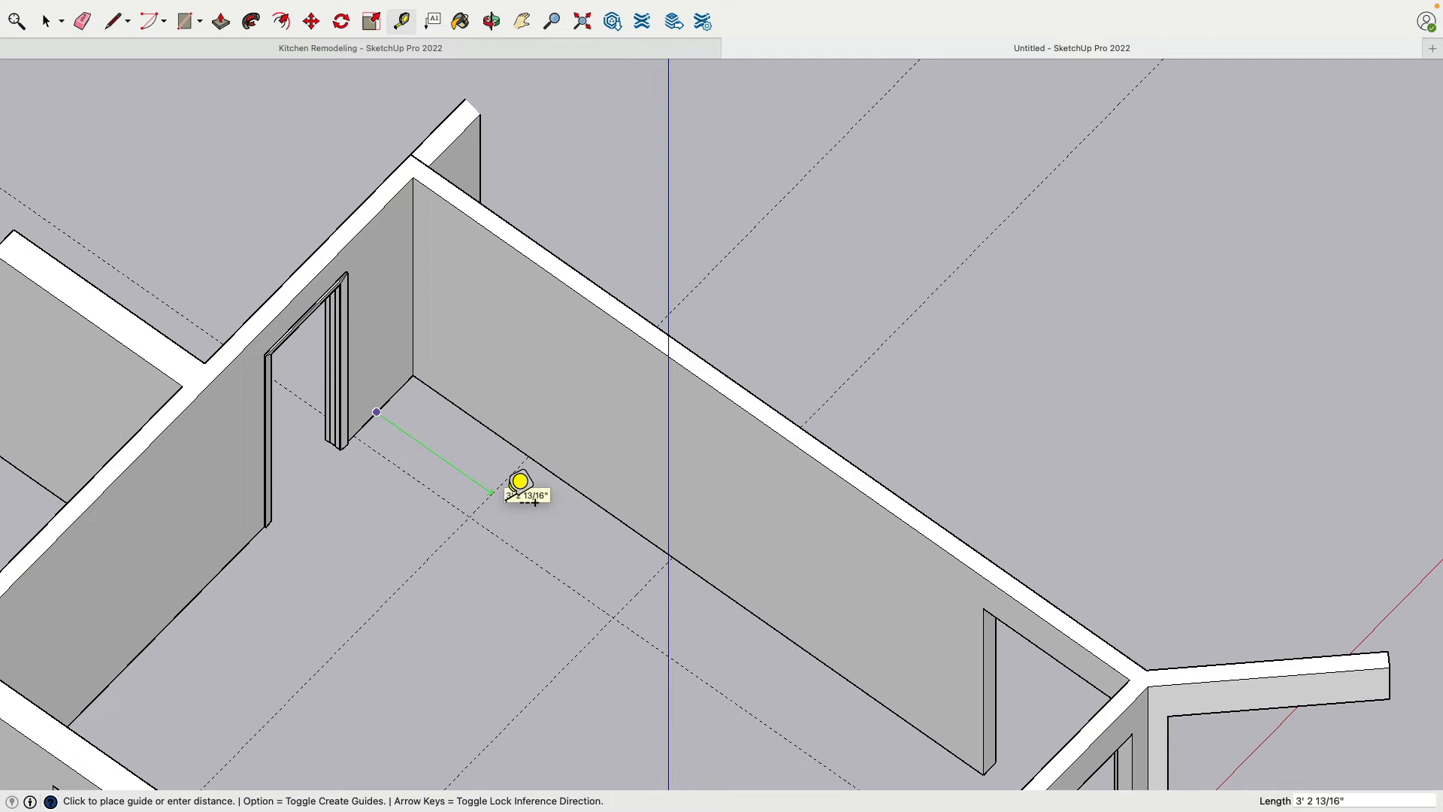
text(87")
key(Return)
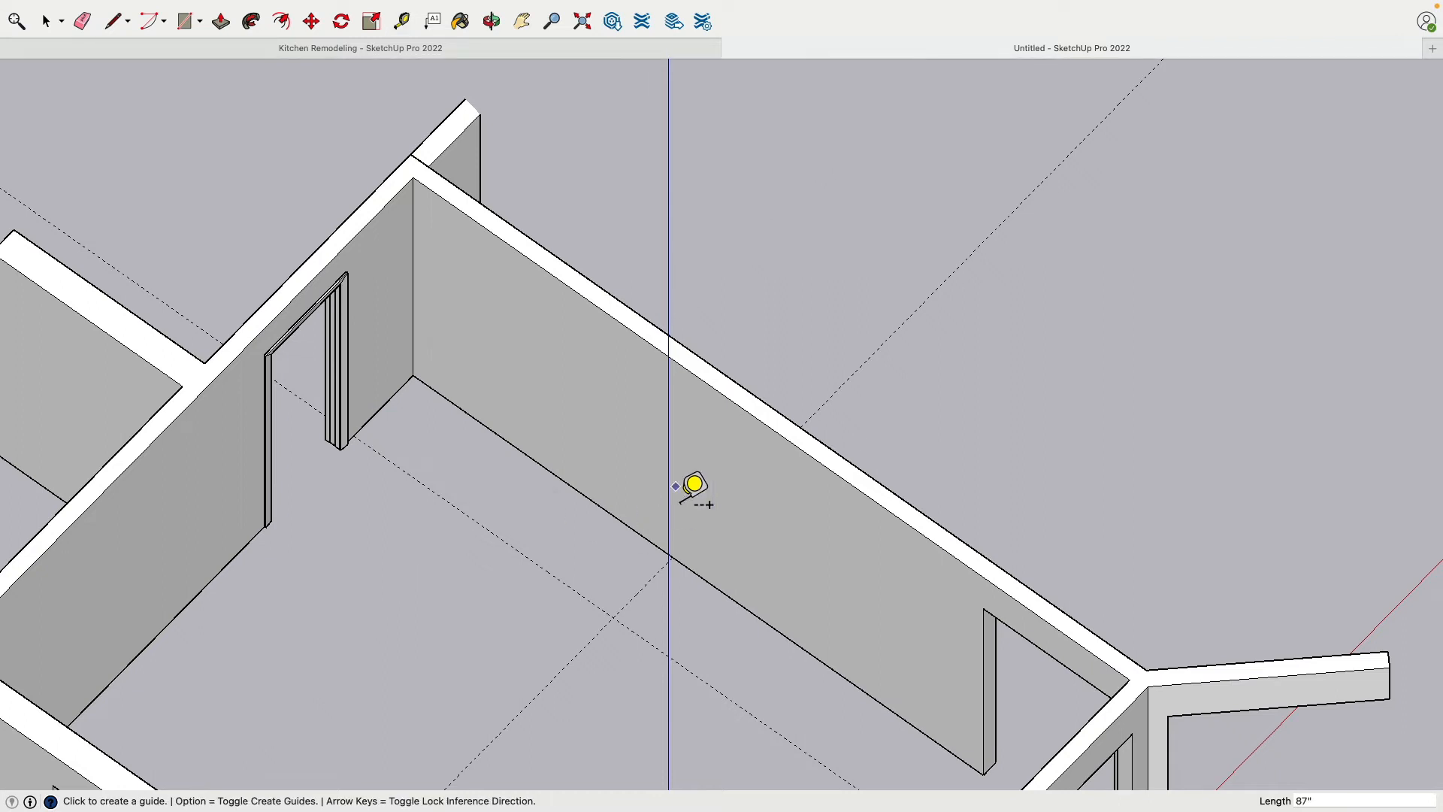
Draw the 7' 3" by 2' closet footprint rectangle from the guide intersection to the room's inside corner
scroll(356, 399, up, 2)
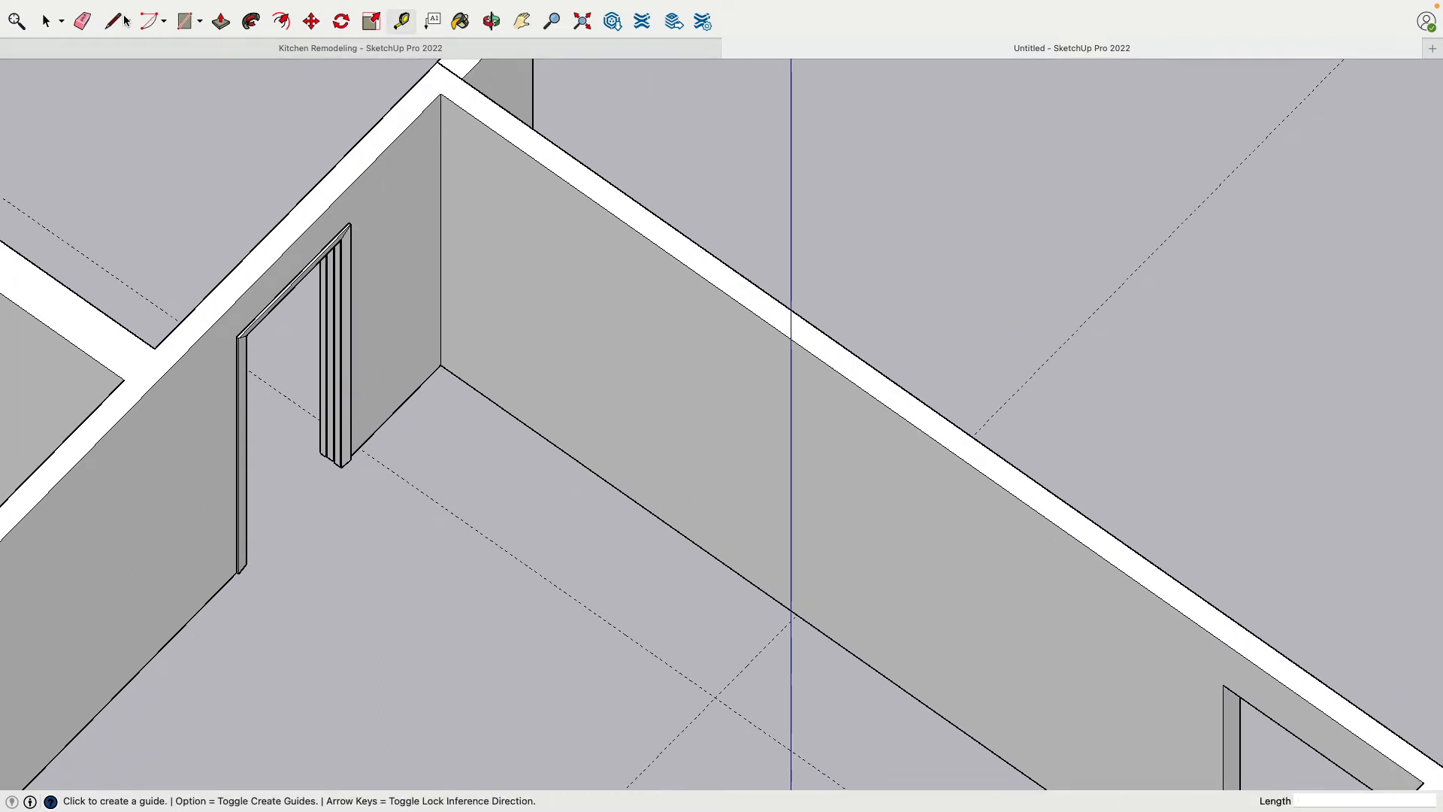
click(184, 21)
click(714, 698)
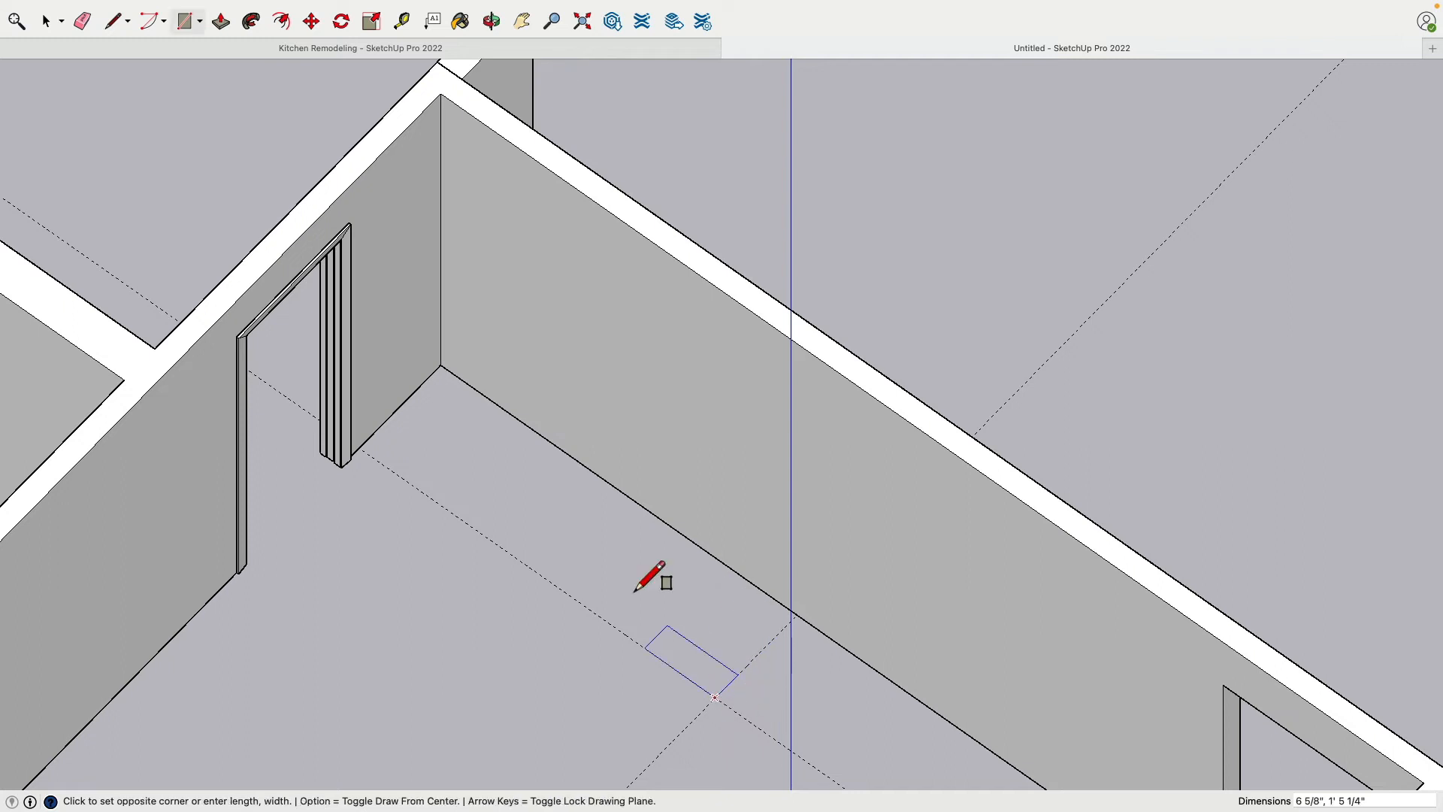
click(441, 366)
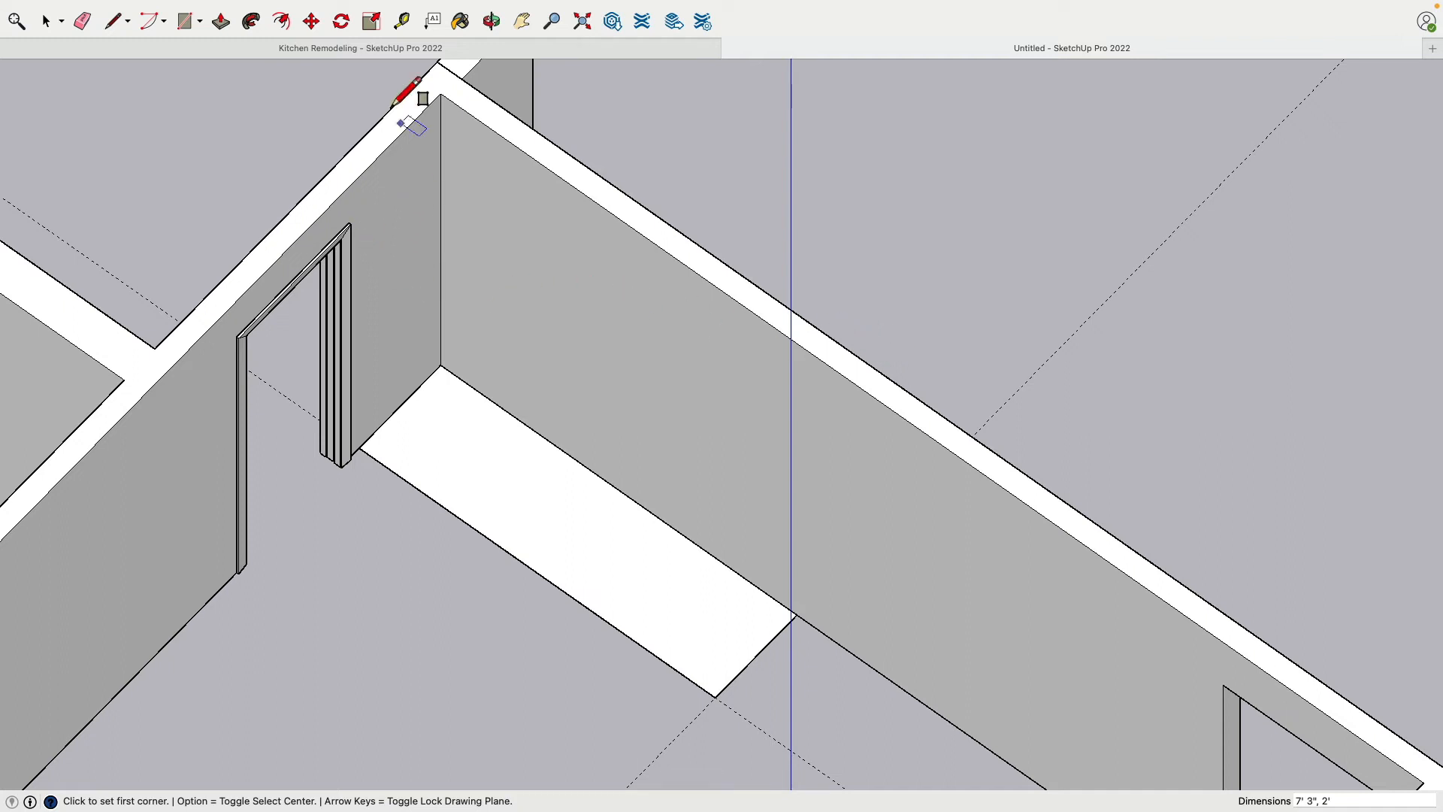
Place guides 5" inside the footprint's free end edge and 5" inside its front edge to mark the closet wall thickness
click(401, 21)
click(760, 648)
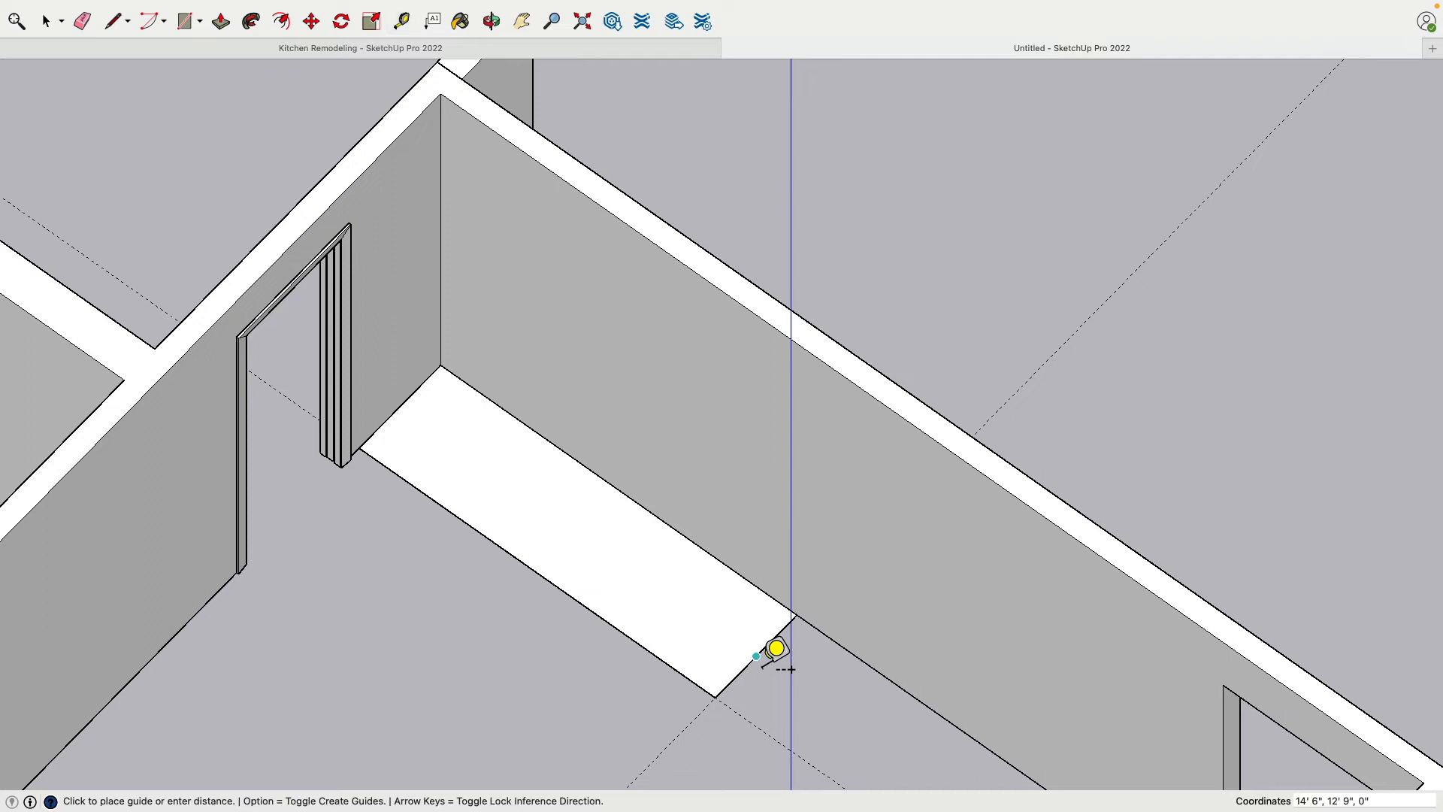
text(5)
key(Return)
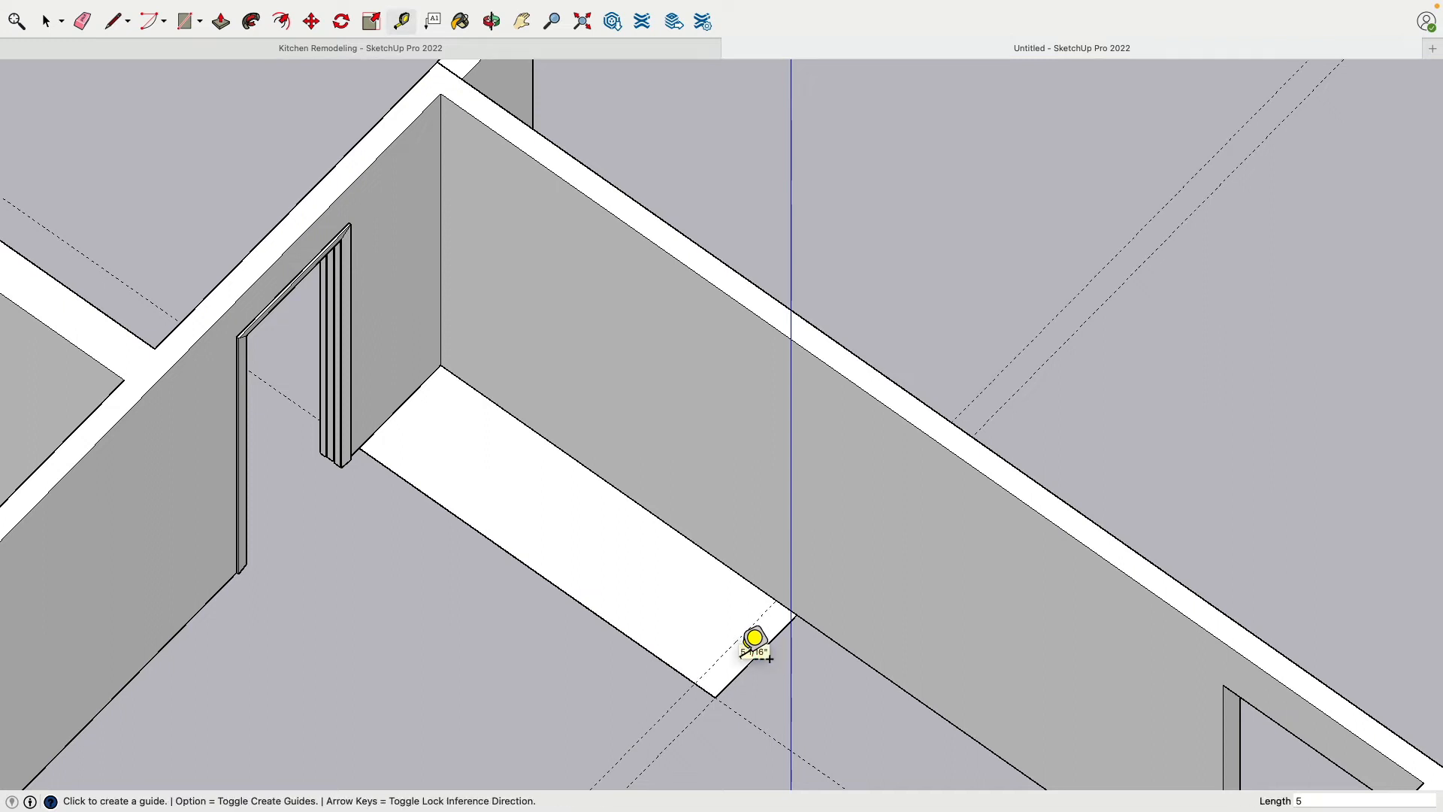
click(647, 649)
text(5)
key(Return)
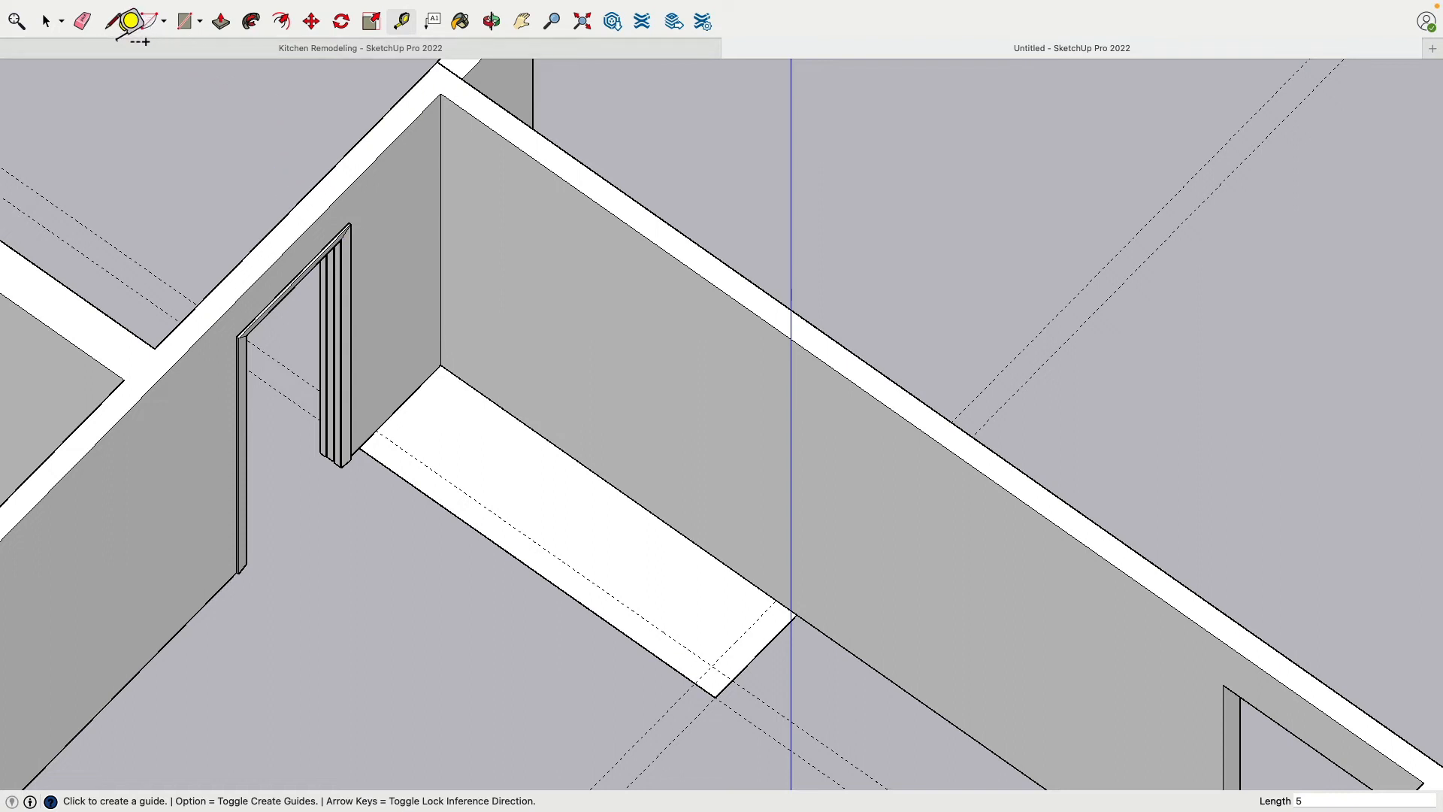
Draw the closet's inner wall lines along the 5" guides, from the pocket door wall to the long wall
click(115, 21)
click(376, 433)
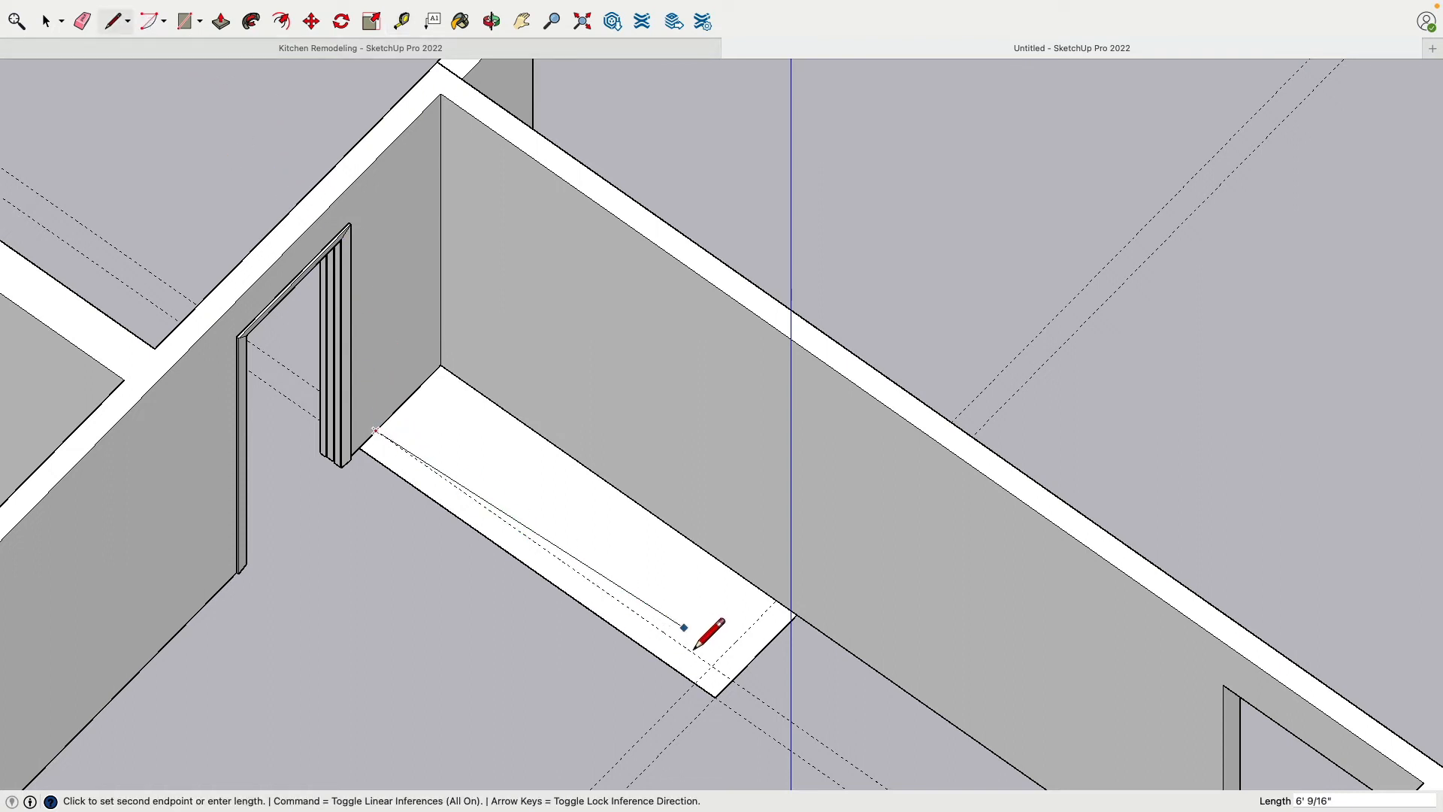
click(774, 622)
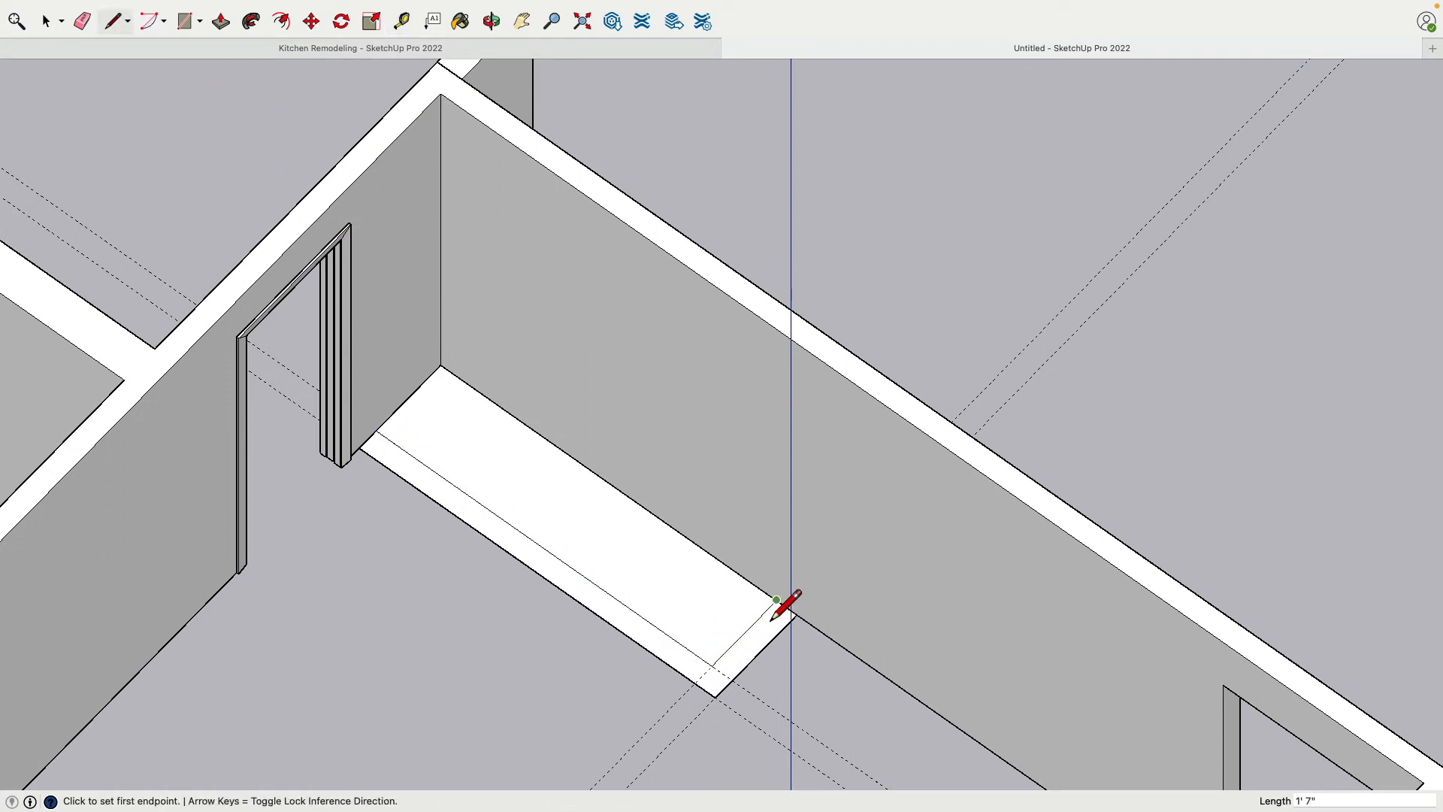
middle_drag(476, 458, 622, 454)
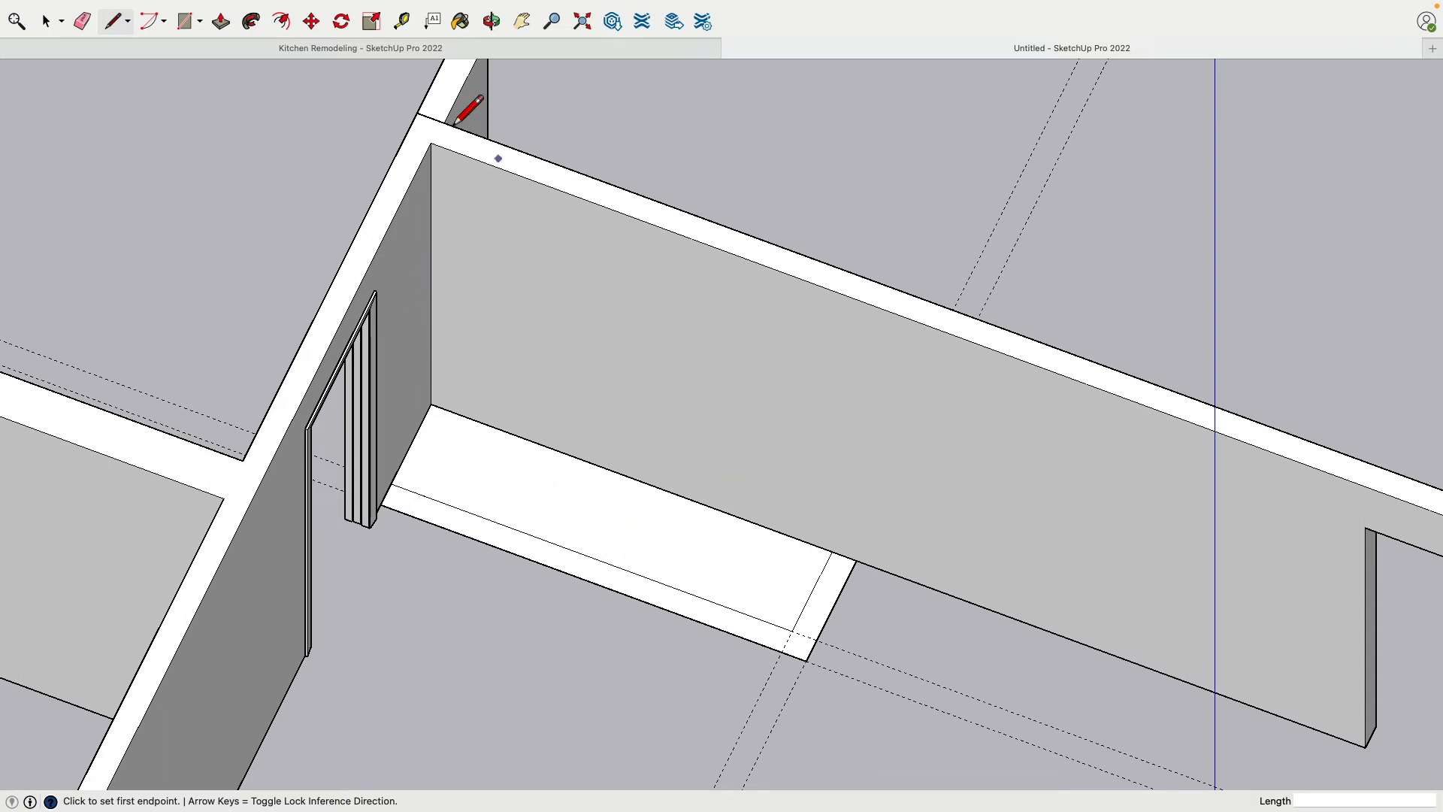
Place divider wall guides 3' from the inner line of the closet's end wall and another 5" beyond that
click(404, 23)
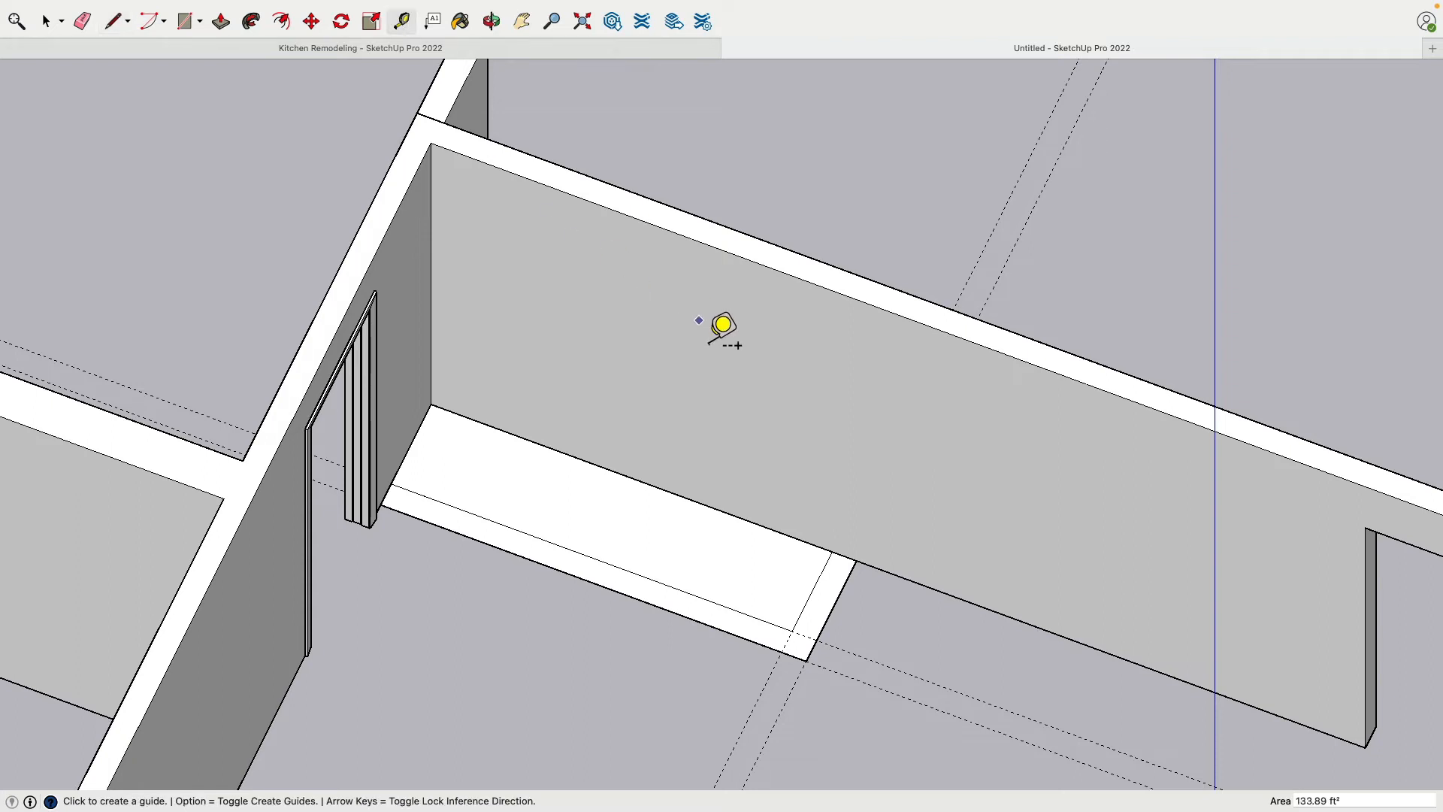
click(812, 592)
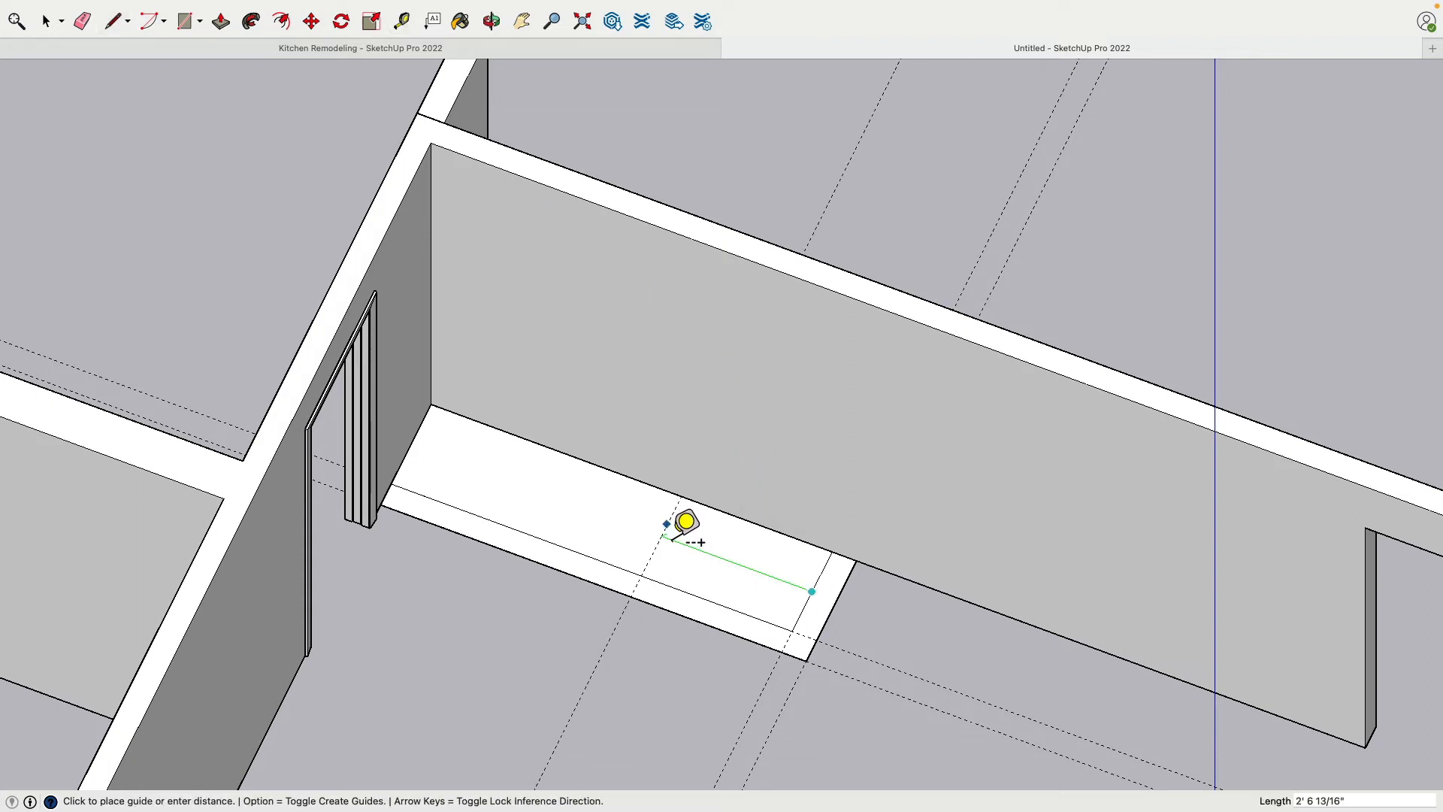
key(Escape)
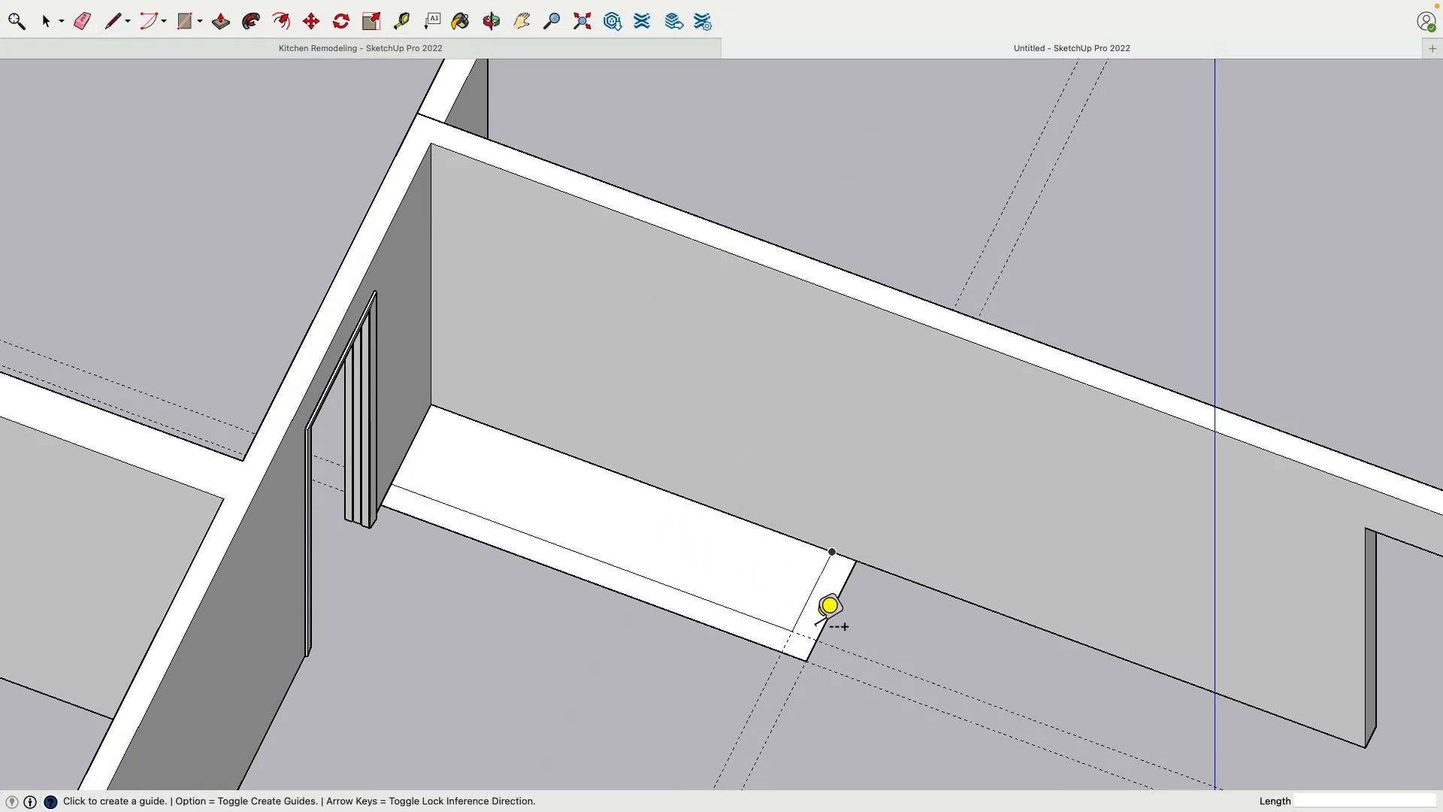
click(804, 606)
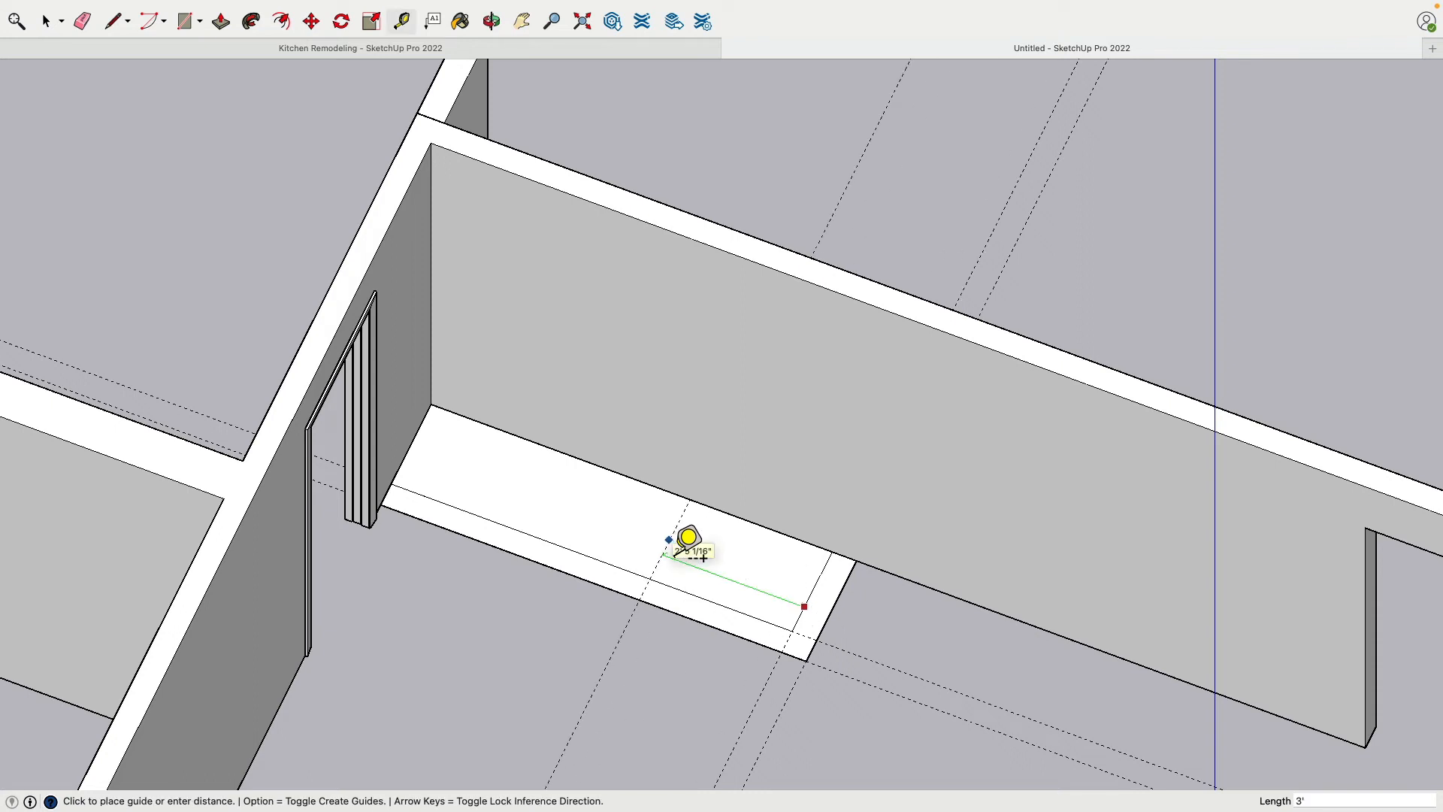
key(Return)
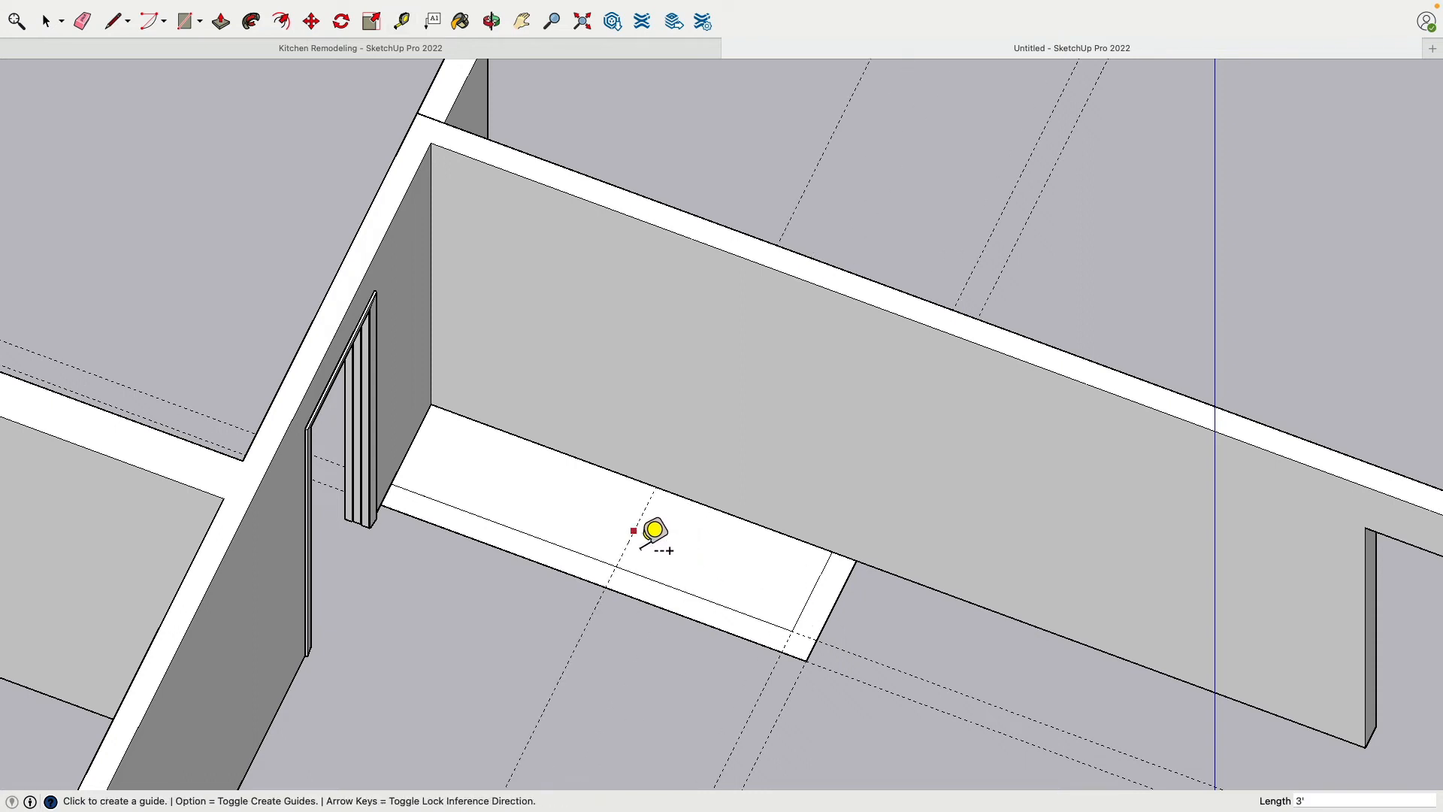
click(653, 530)
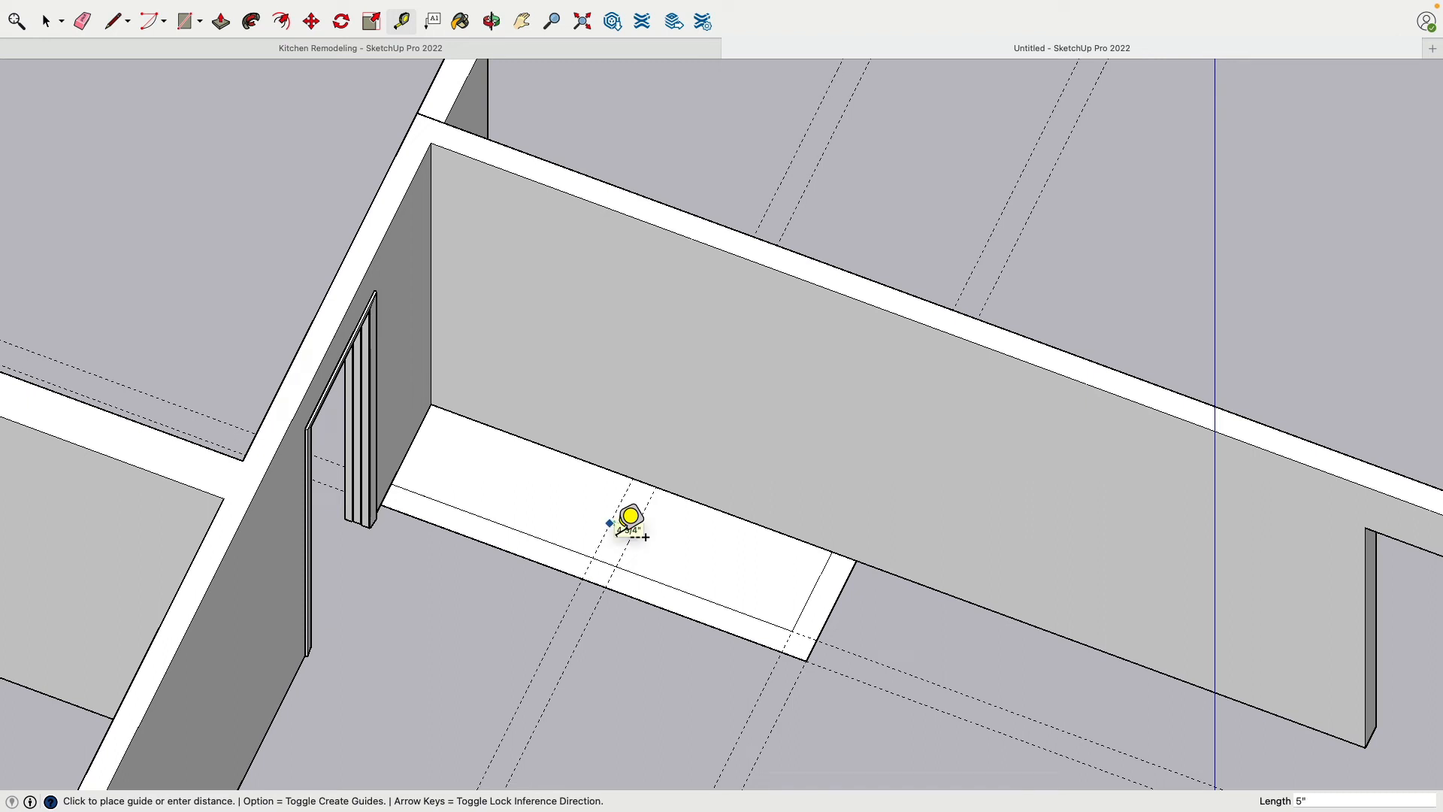
click(629, 523)
Place a guide 3'5" from the divider's far guide toward the pocket door wall
click(611, 518)
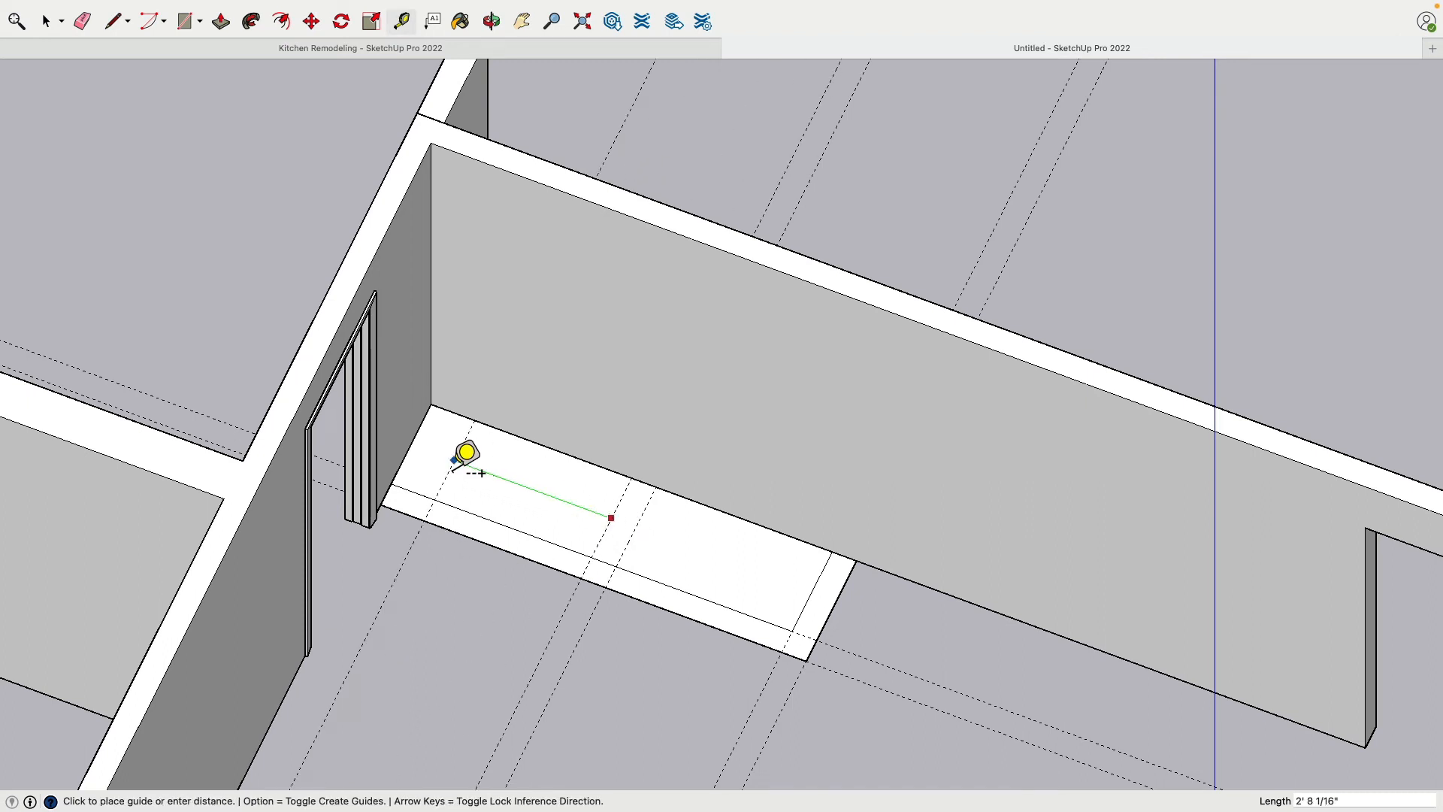
text(3'5)
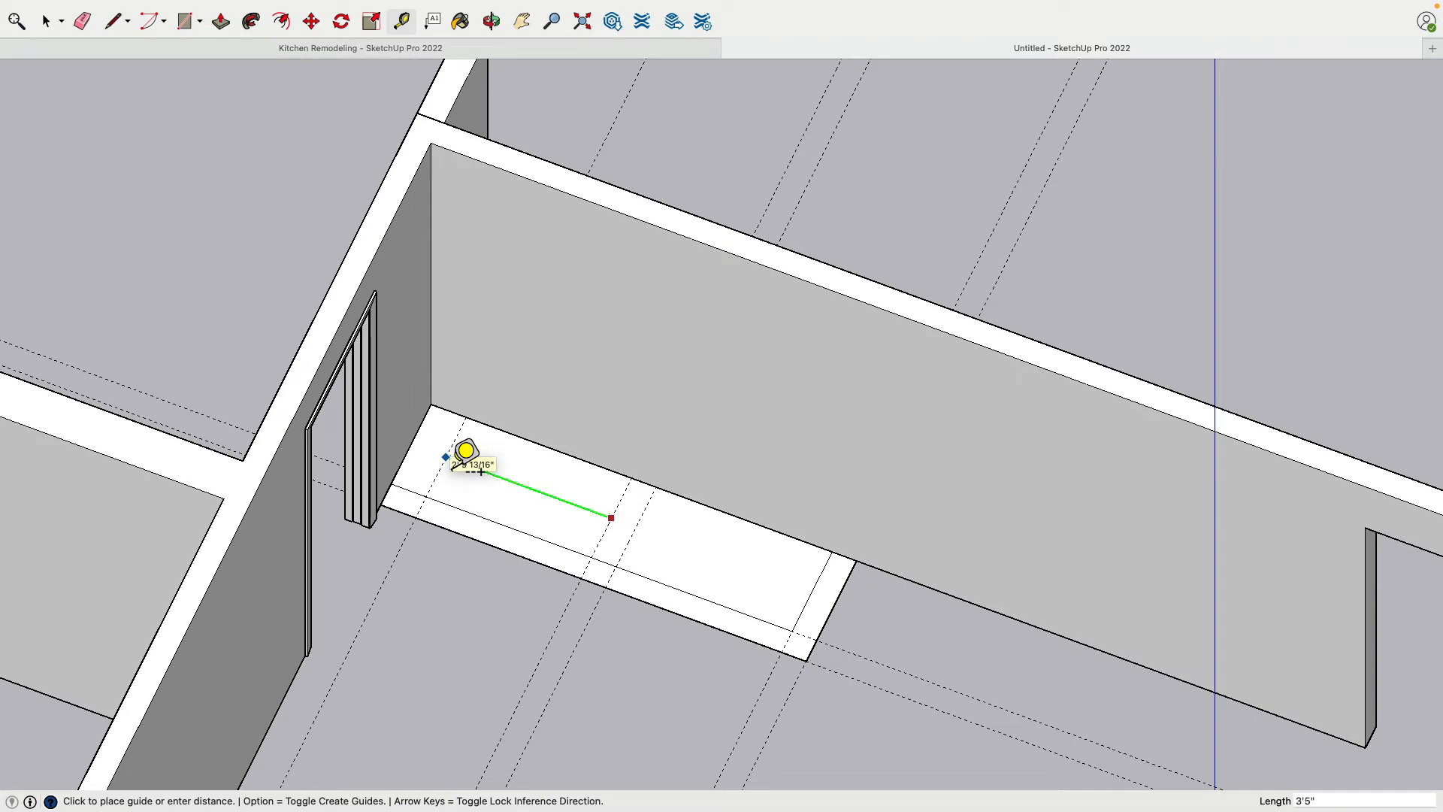
key(Return)
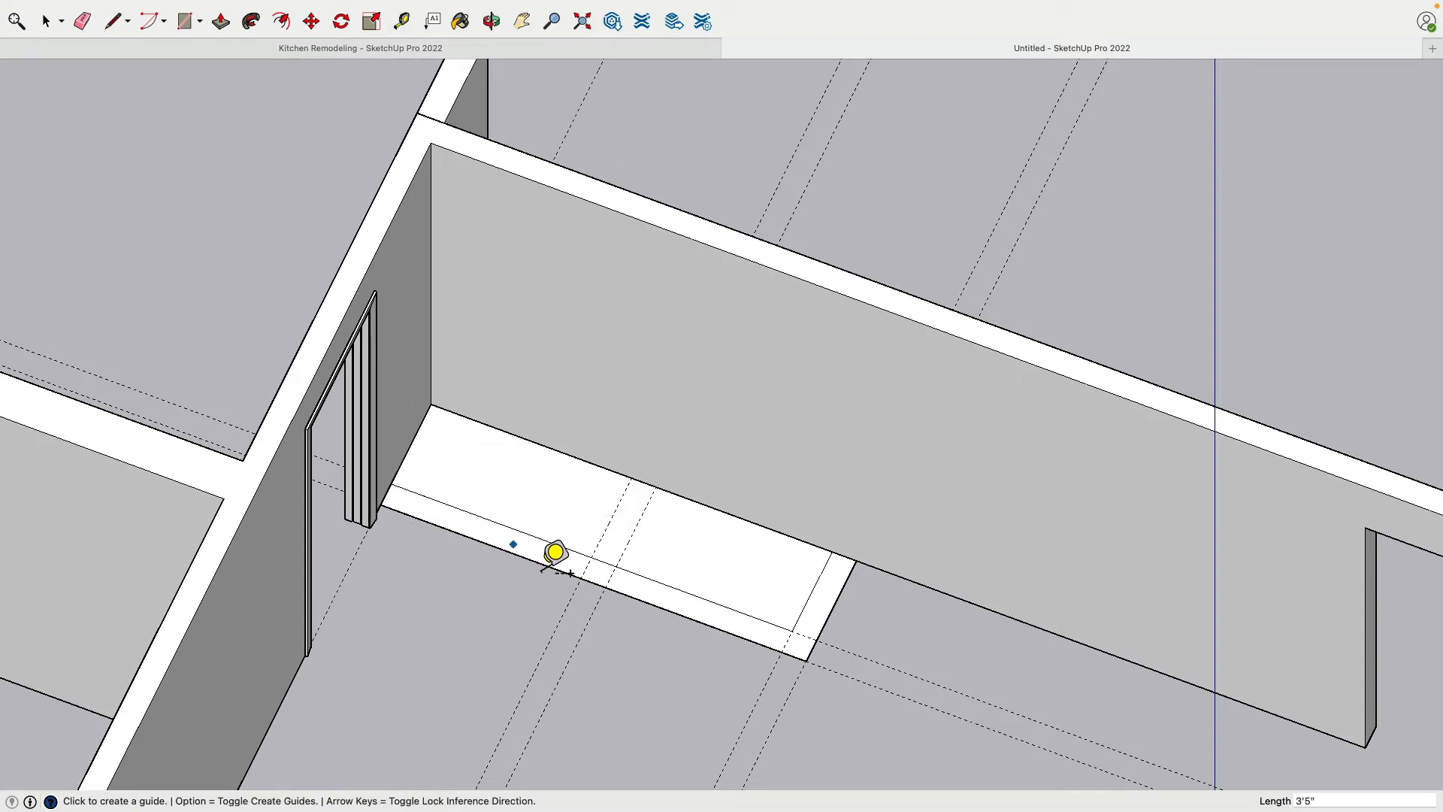
Draw both sides of the closet divider wall along its guides, between the inner front line and the long wall
middle_drag(555, 553, 493, 574)
click(108, 29)
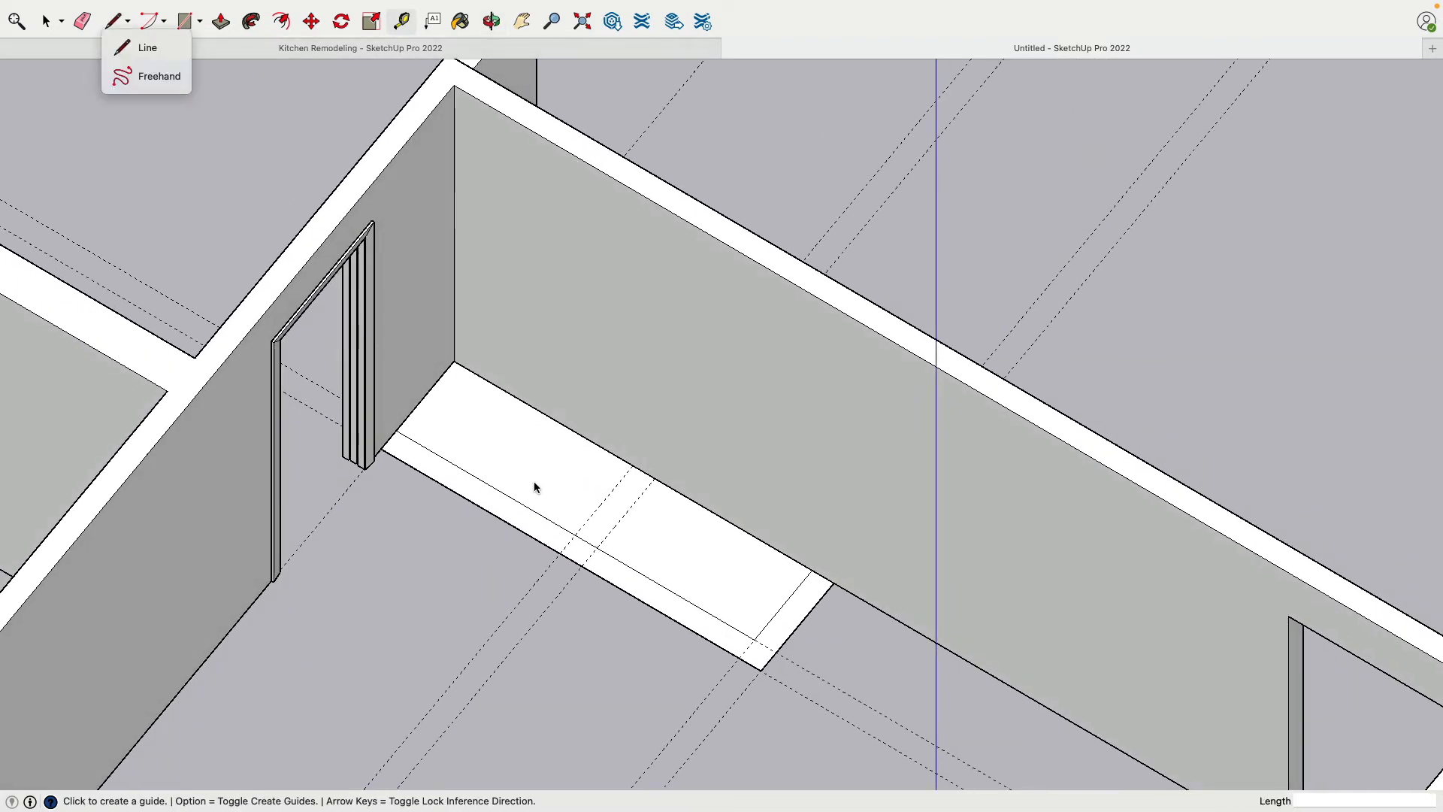
click(139, 47)
scroll(589, 454, up, 3)
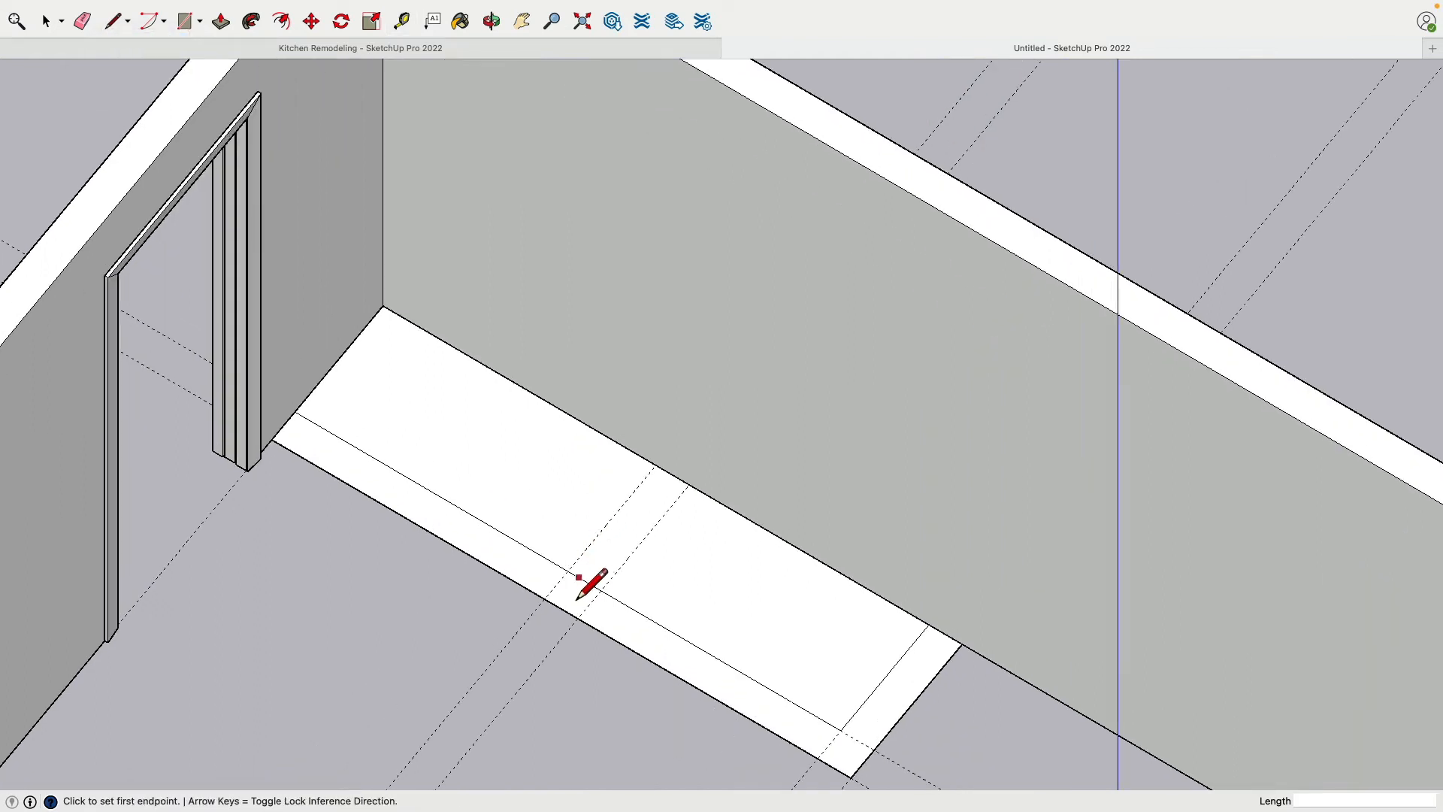
click(568, 571)
click(656, 465)
click(689, 484)
click(600, 590)
Erase the guides around the closet and the line segment separating the divider from the front wall strip
key(e)
mouse_move(179, 353)
mouse_down()
mouse_move(231, 591)
mouse_move(549, 735)
mouse_move(778, 803)
mouse_move(828, 805)
mouse_move(828, 774)
mouse_up()
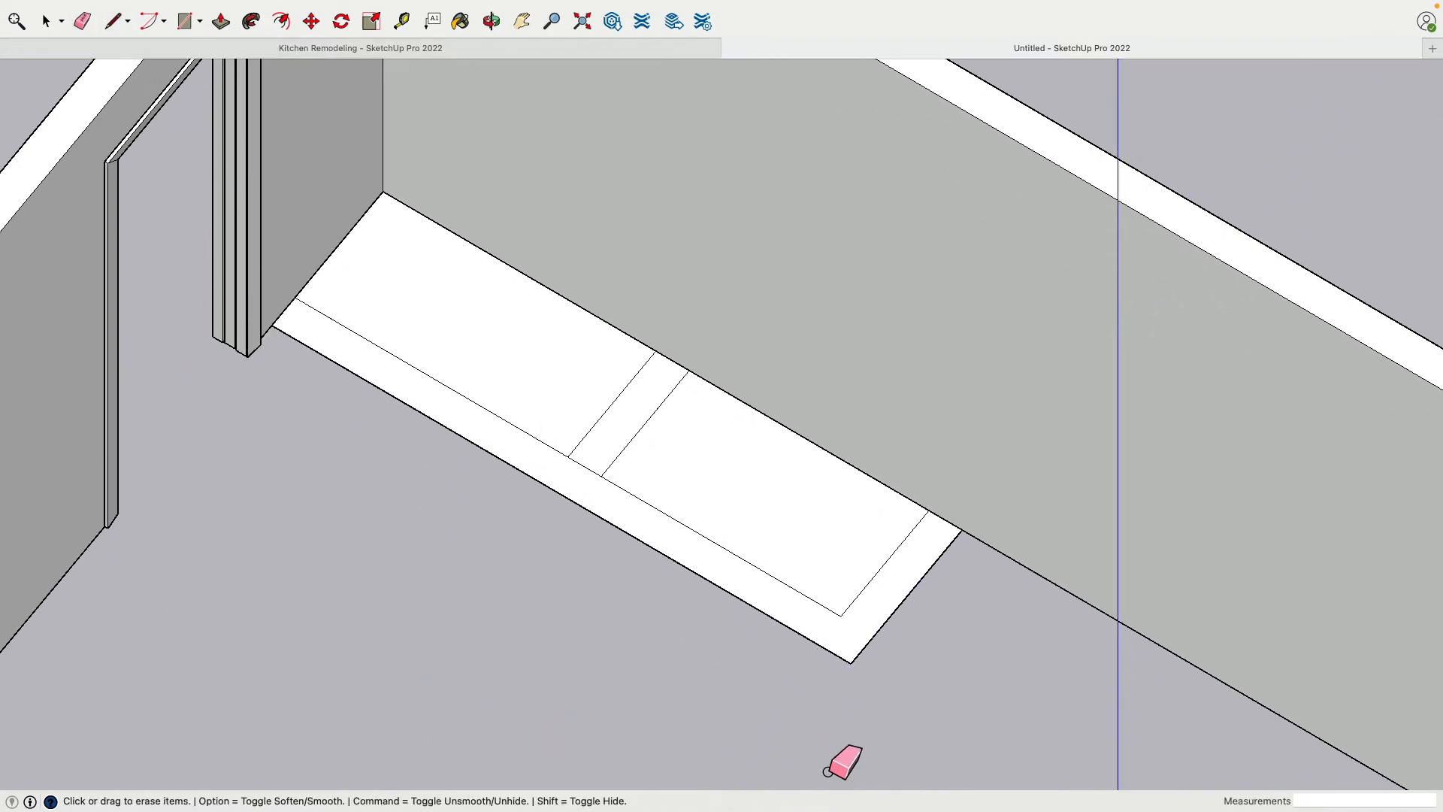
click(590, 481)
scroll(520, 609, down, 2)
scroll(520, 610, down, 3)
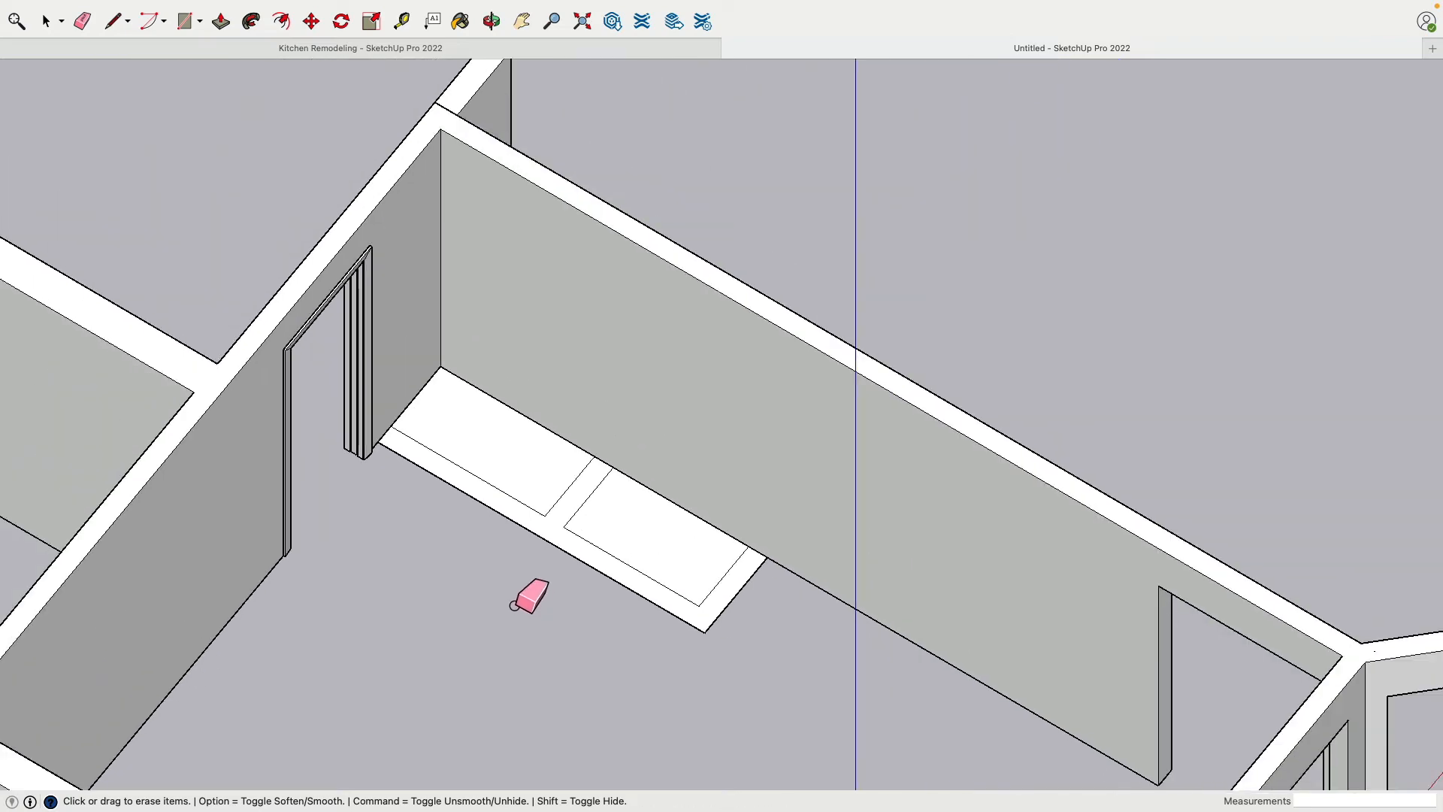
middle_drag(404, 416, 361, 357)
click(223, 27)
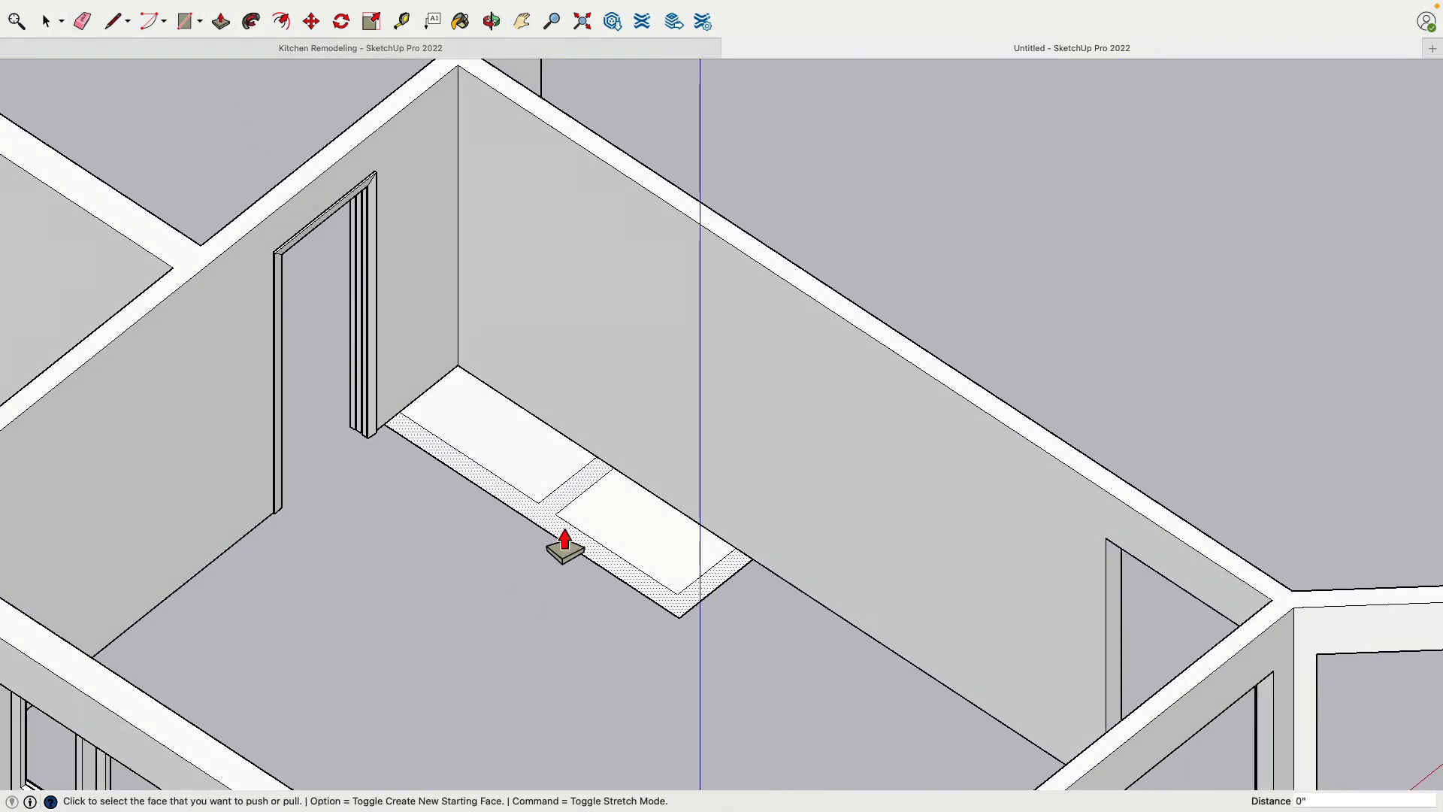
click(46, 22)
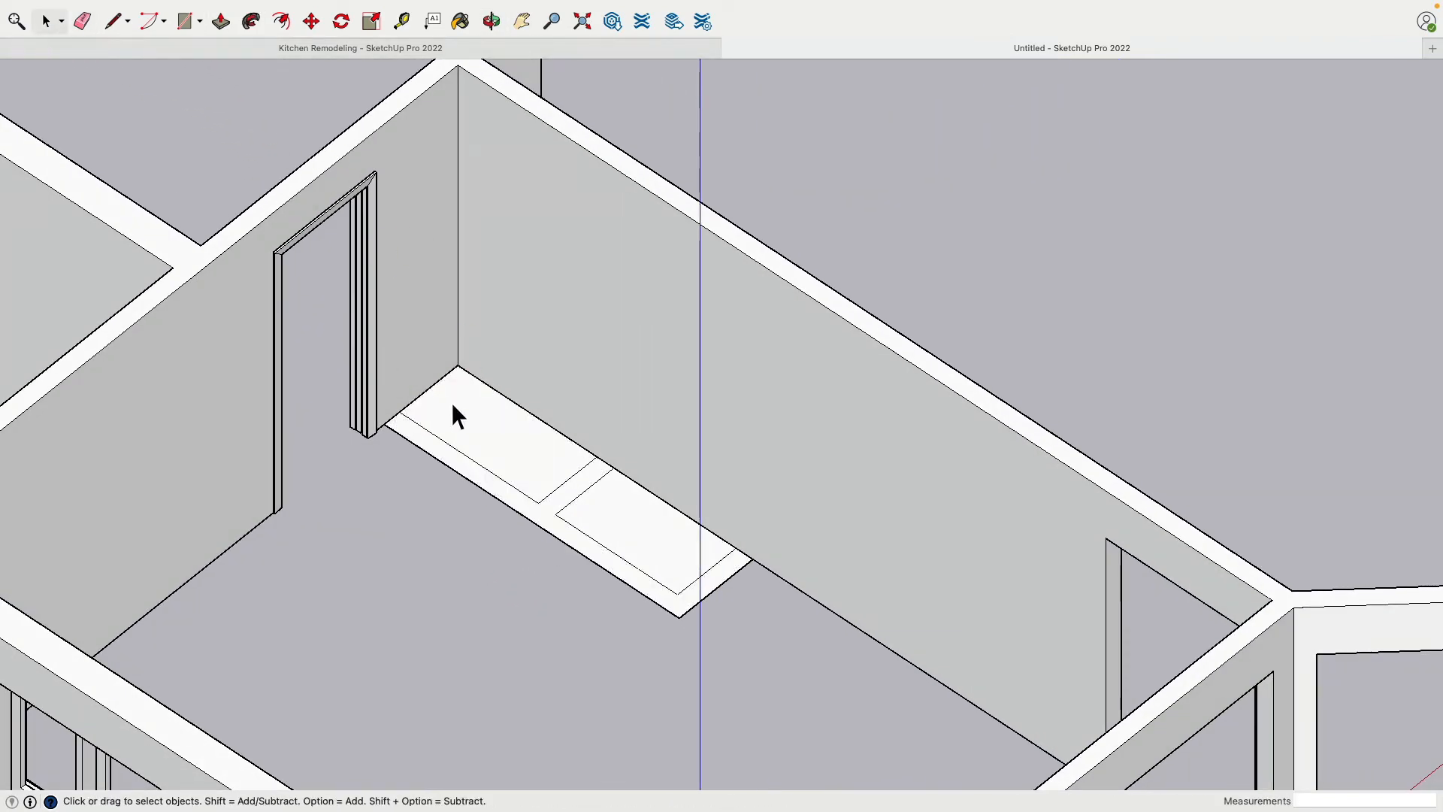
Delete the floor faces of the two closet compartments, keeping only the closet wall footprint
click(453, 402)
key(Delete)
click(615, 527)
key(Delete)
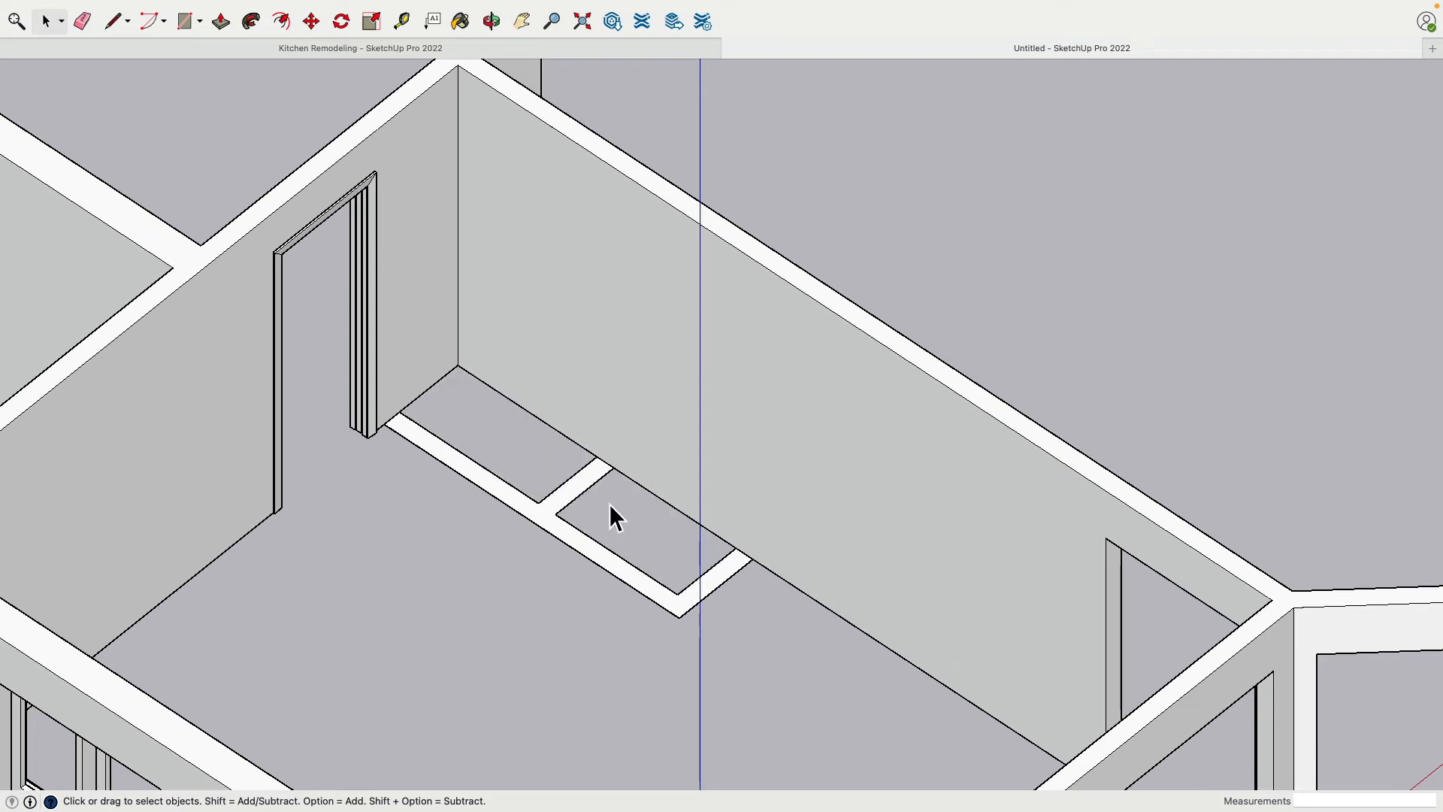
Temporarily take the room walls out of view, delete the leftover closet lines along them, and restore the walls
click(616, 399)
key(Delete)
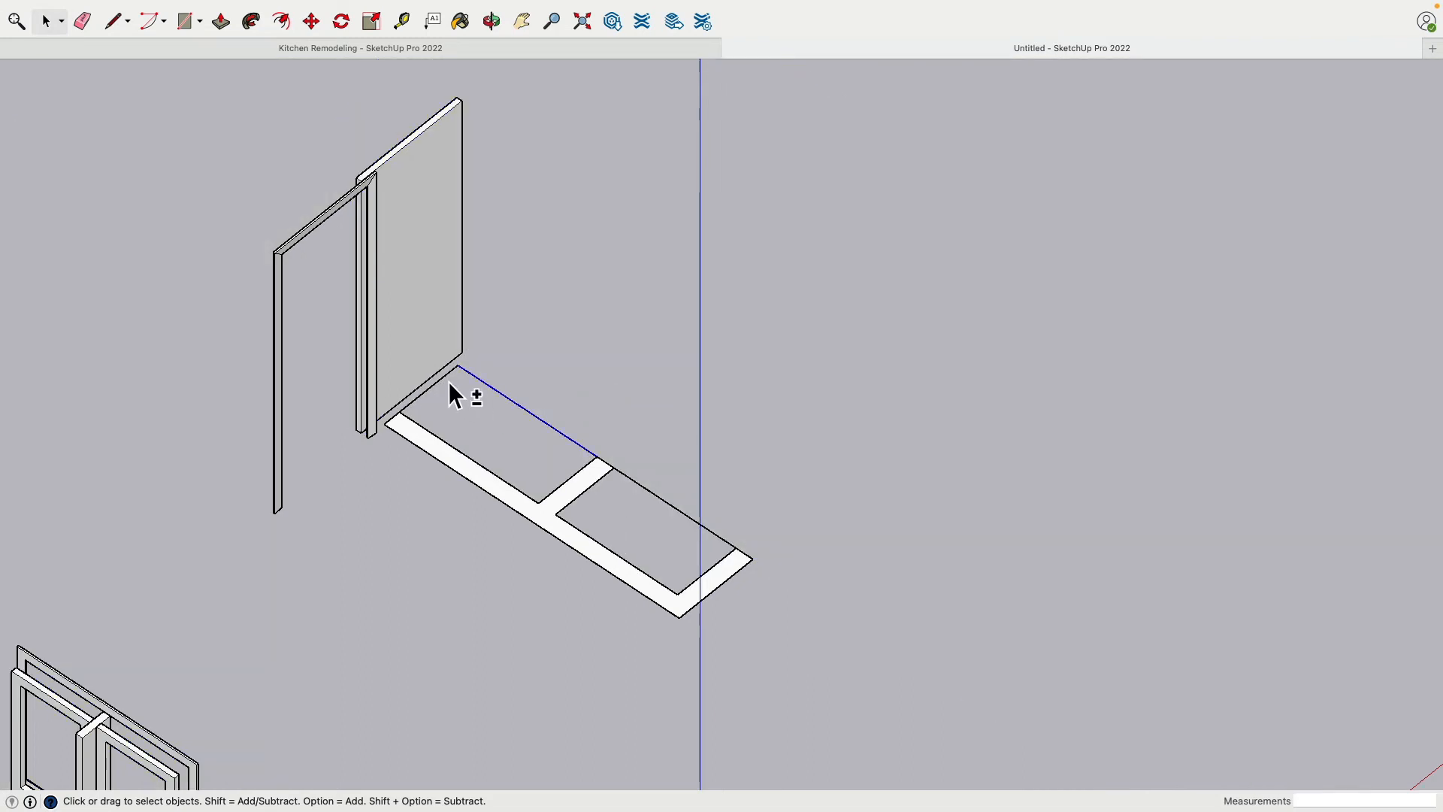
key(Delete)
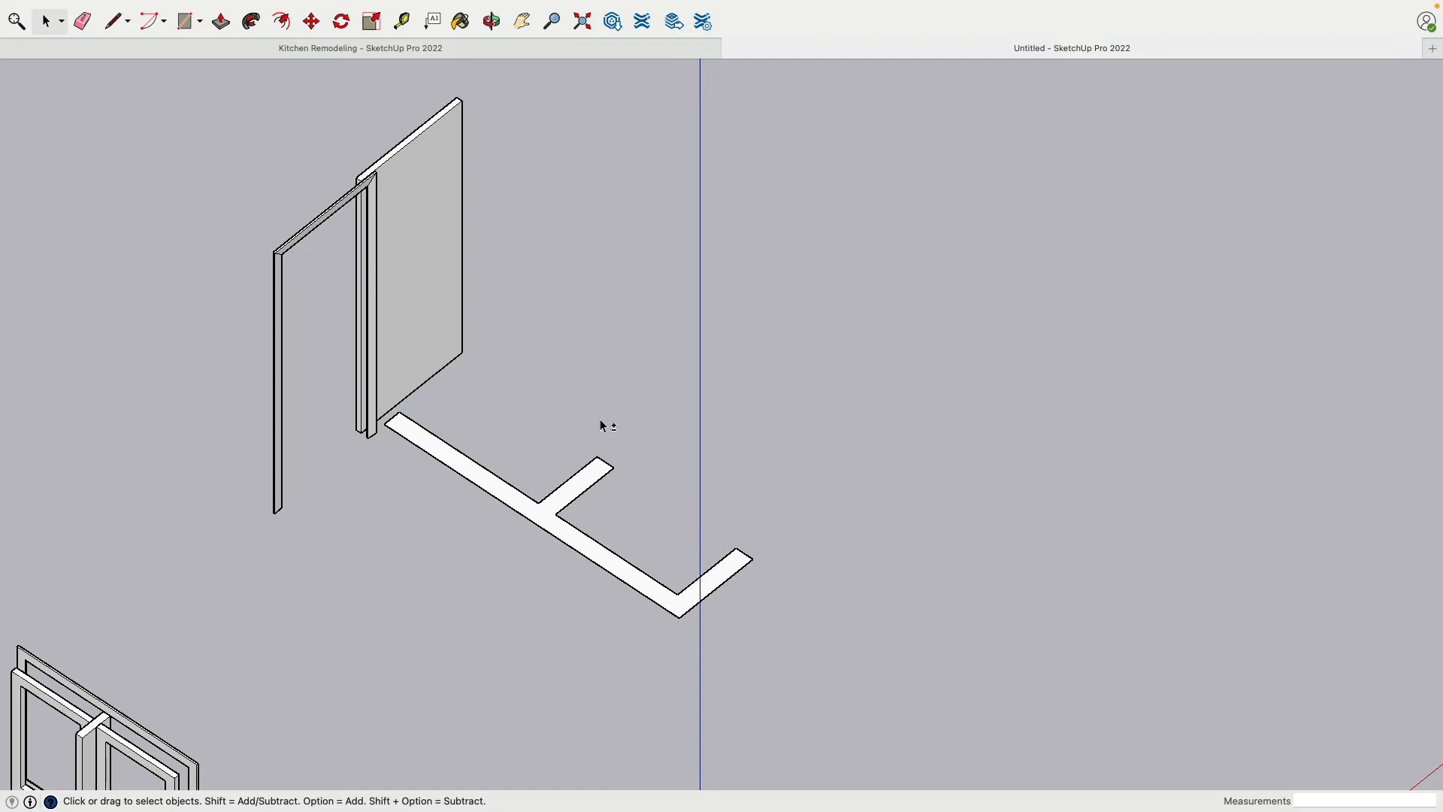
key(shift+super+e)
Extrude the closet wall footprint upward with Push/Pull to the top of the room walls, 7' 11"
click(550, 524)
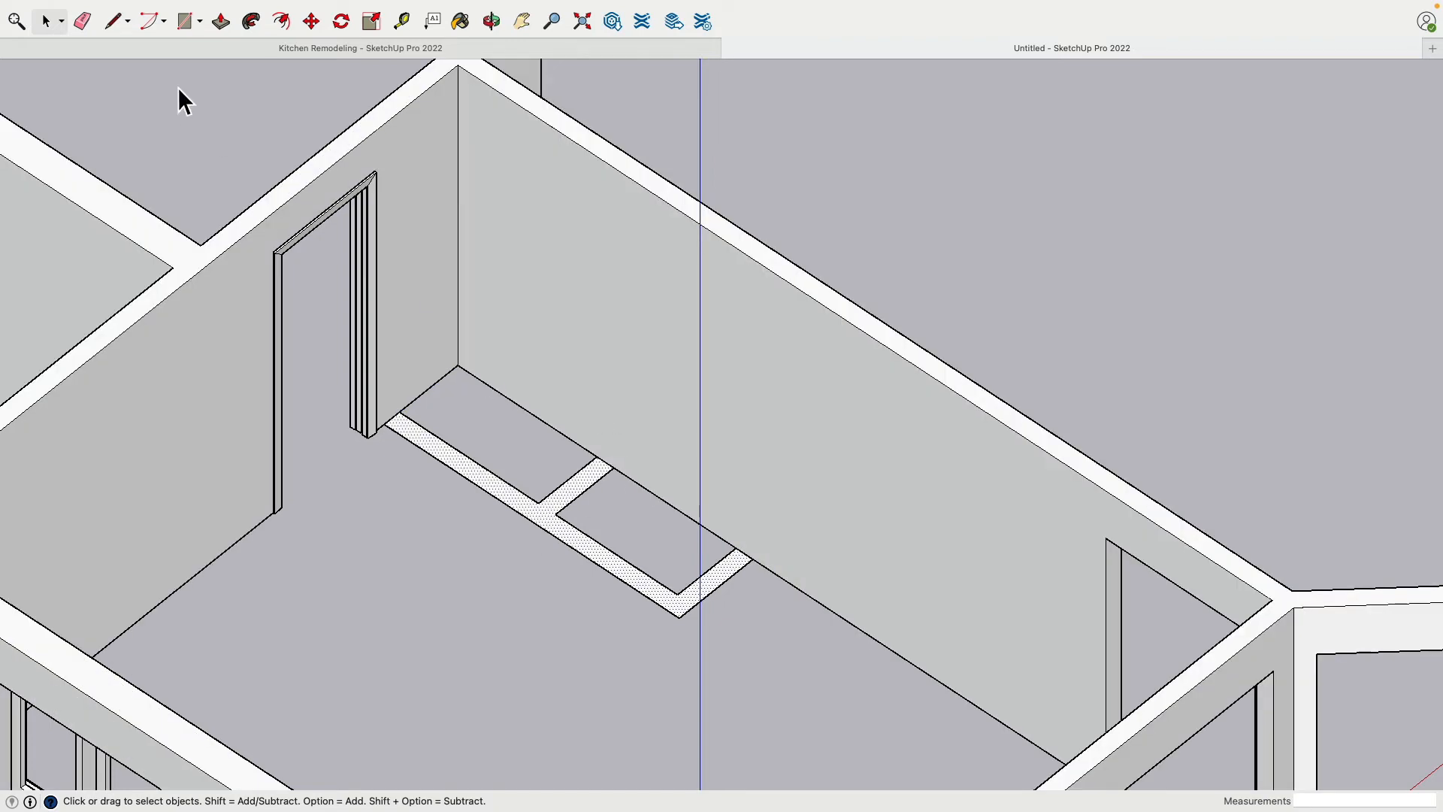
click(220, 22)
click(555, 516)
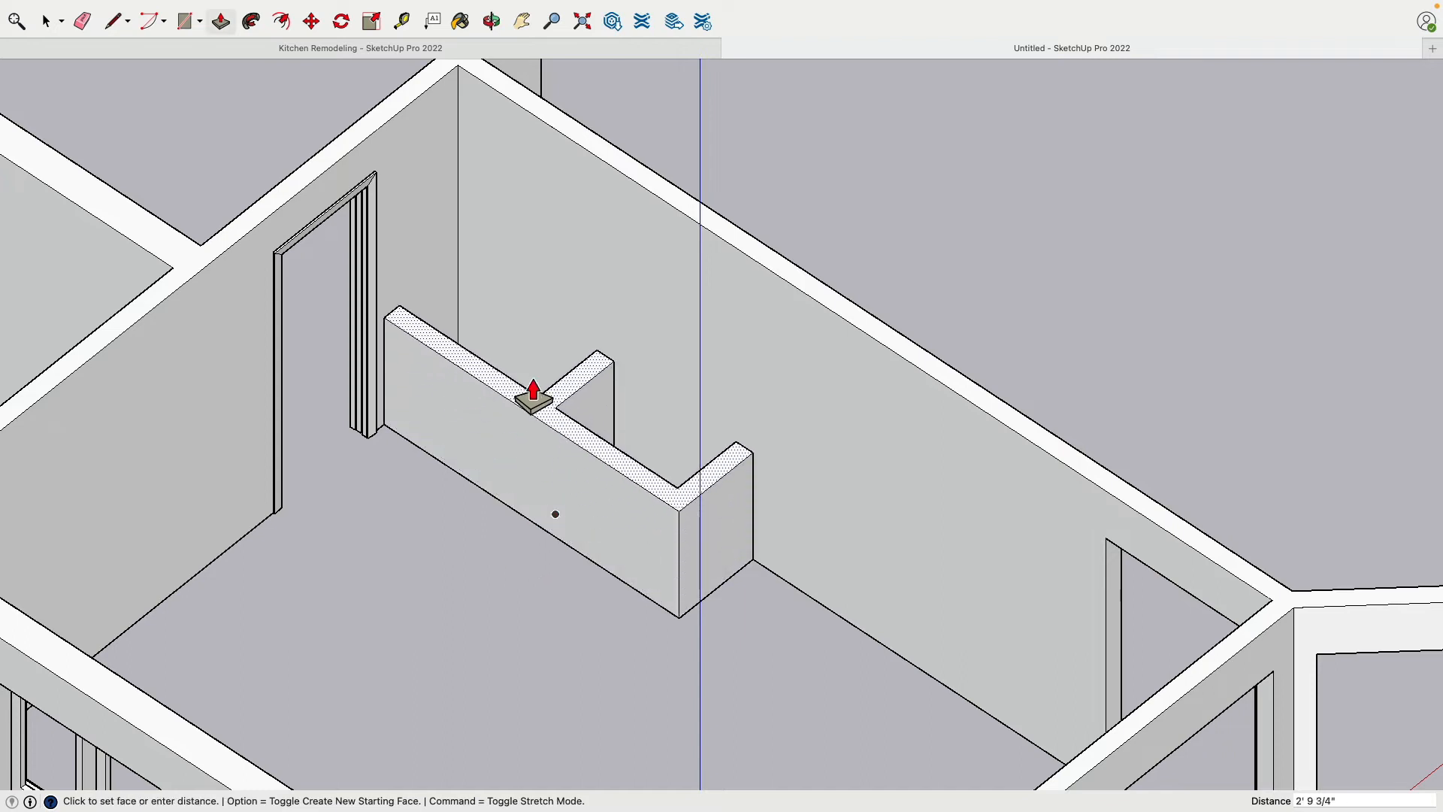
click(789, 282)
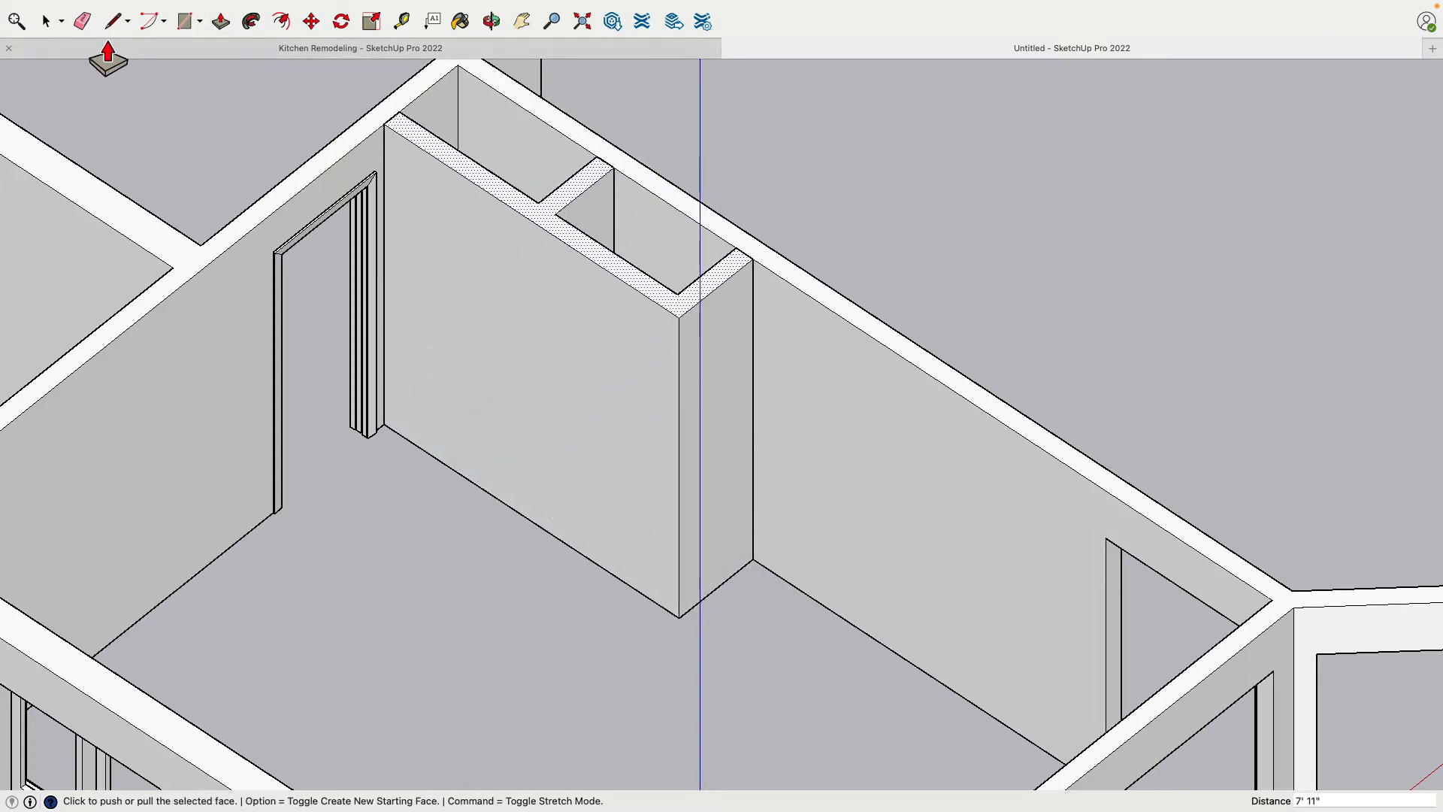
click(47, 21)
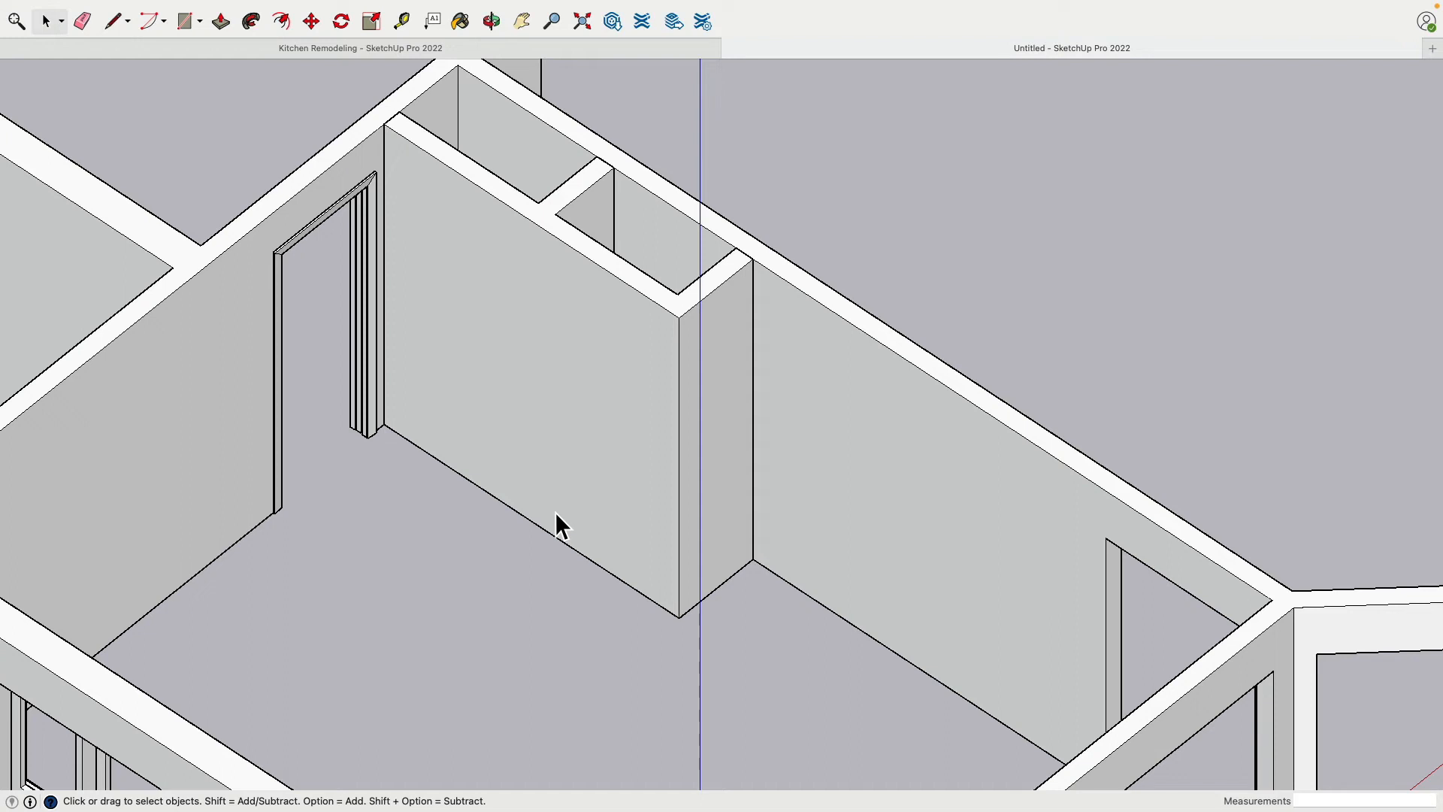
In the Kitchen Remodeling model, measure the height of the closet doors and of the closet door opening from below
click(388, 51)
key(o)
drag(953, 479, 593, 294)
key(t)
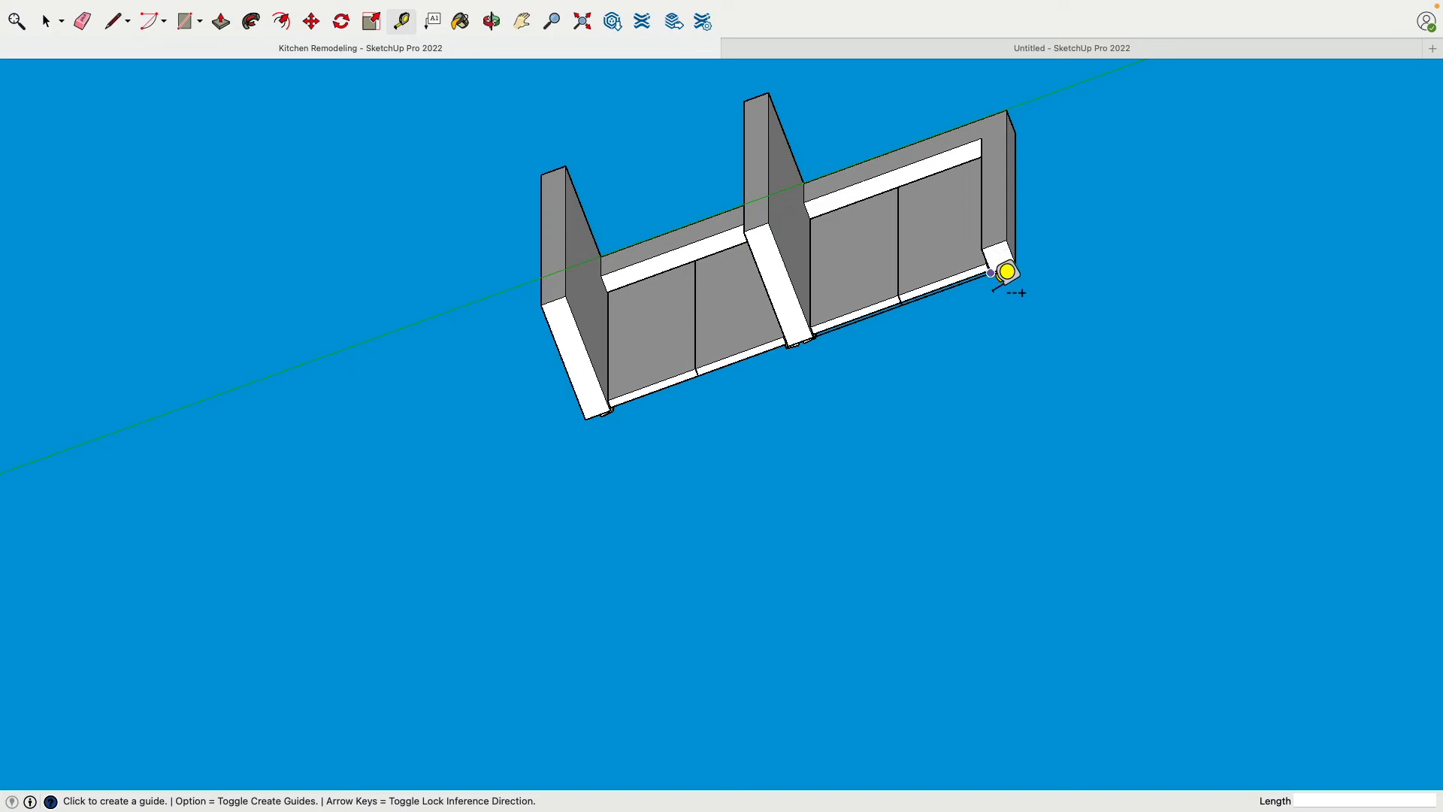
middle_drag(466, 302, 541, 473)
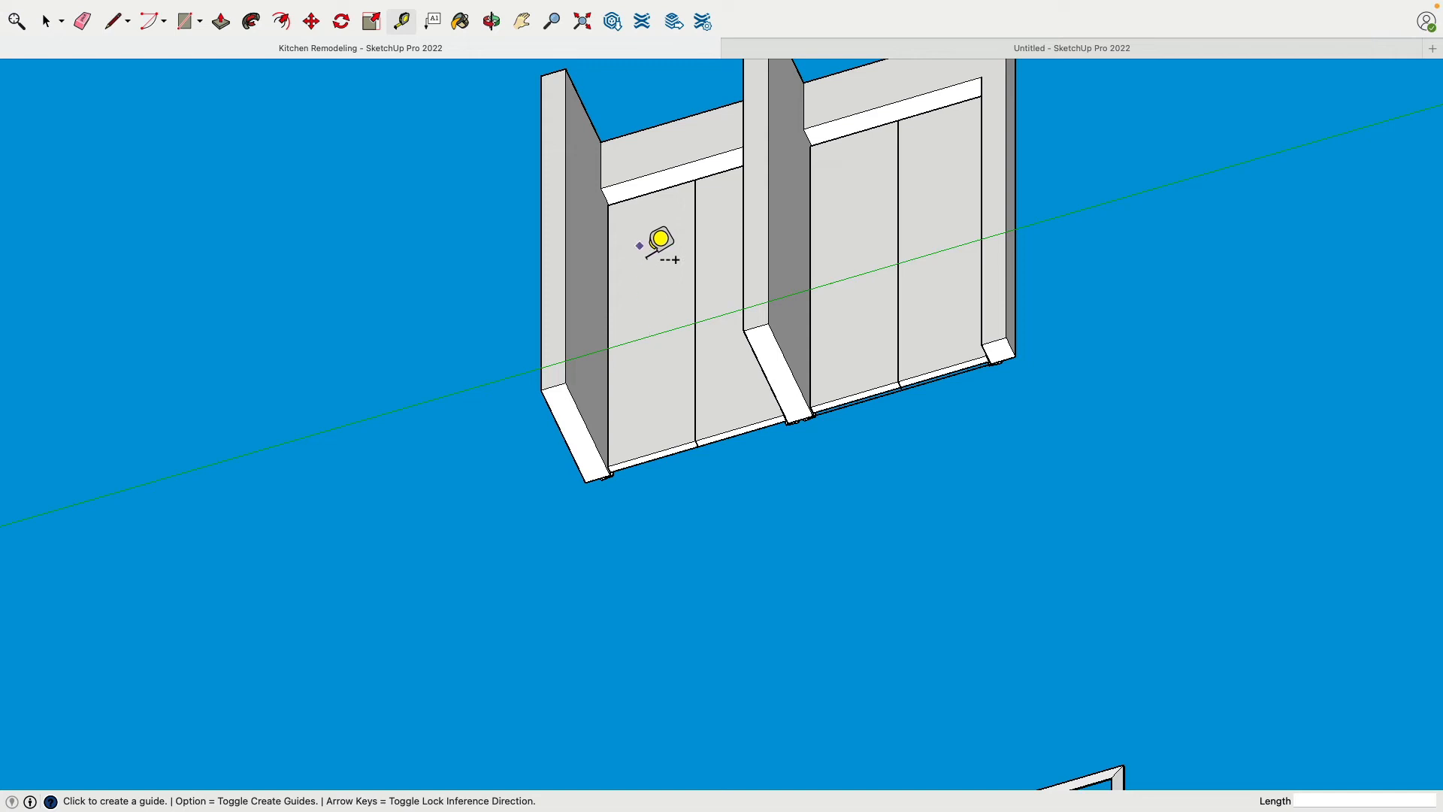
click(607, 204)
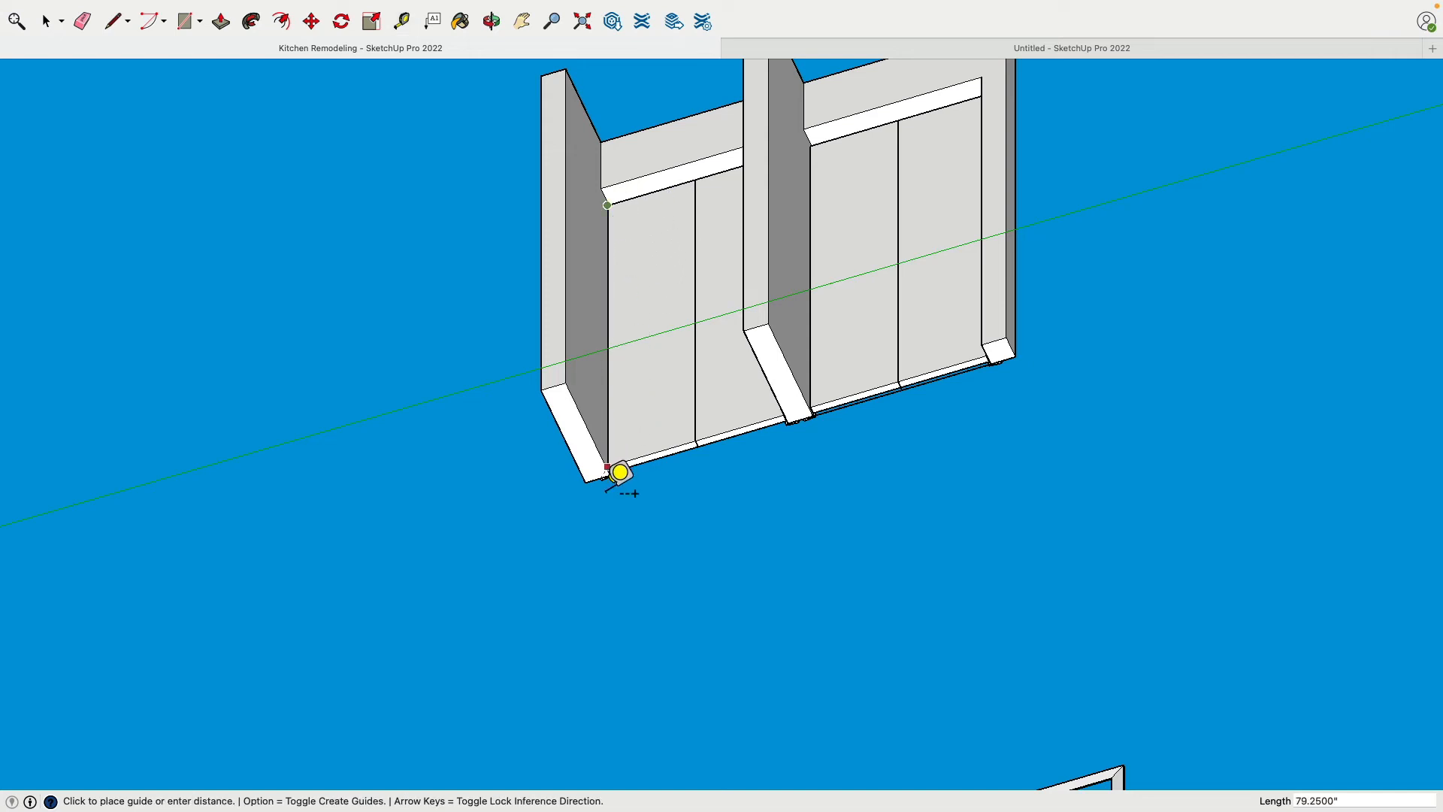
key(Escape)
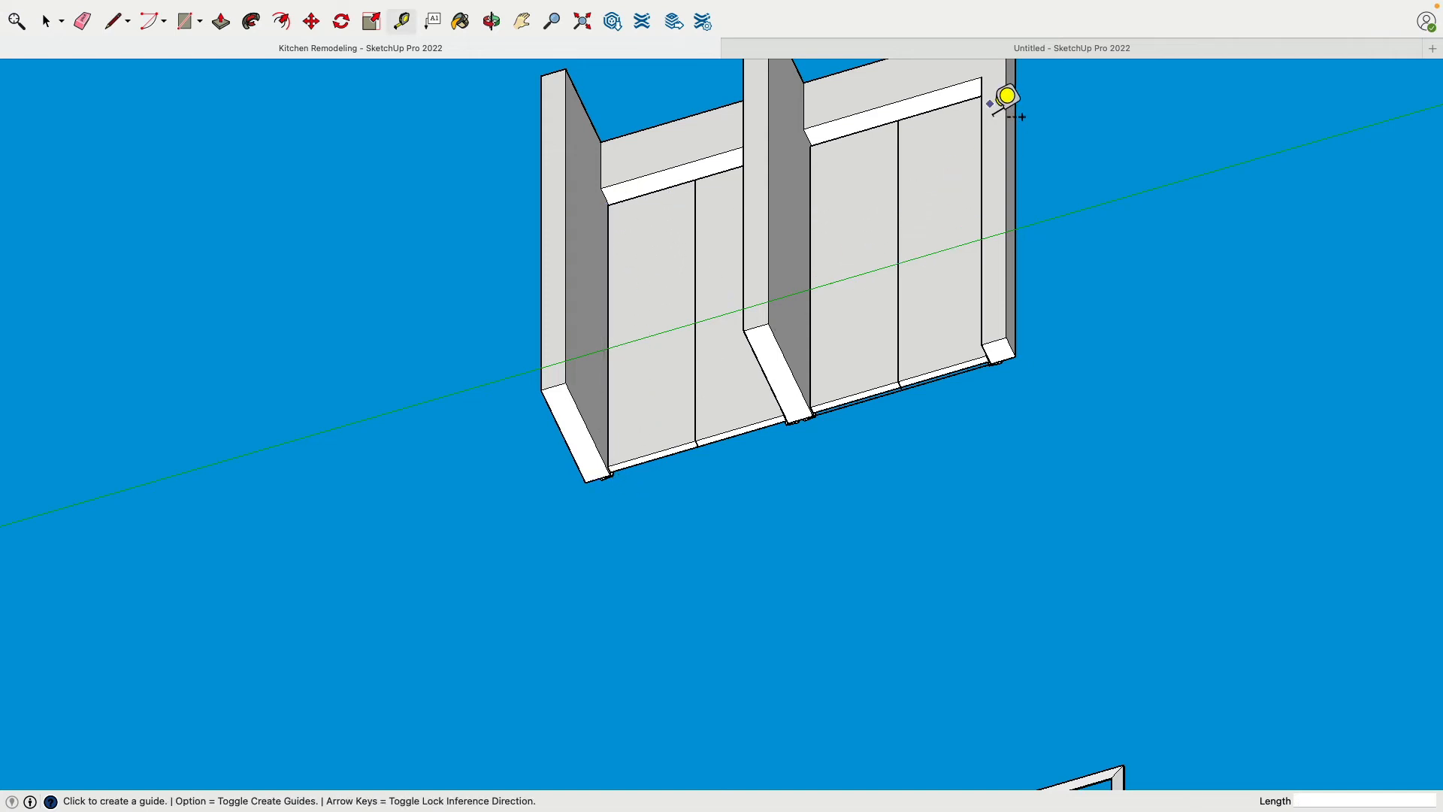
click(981, 77)
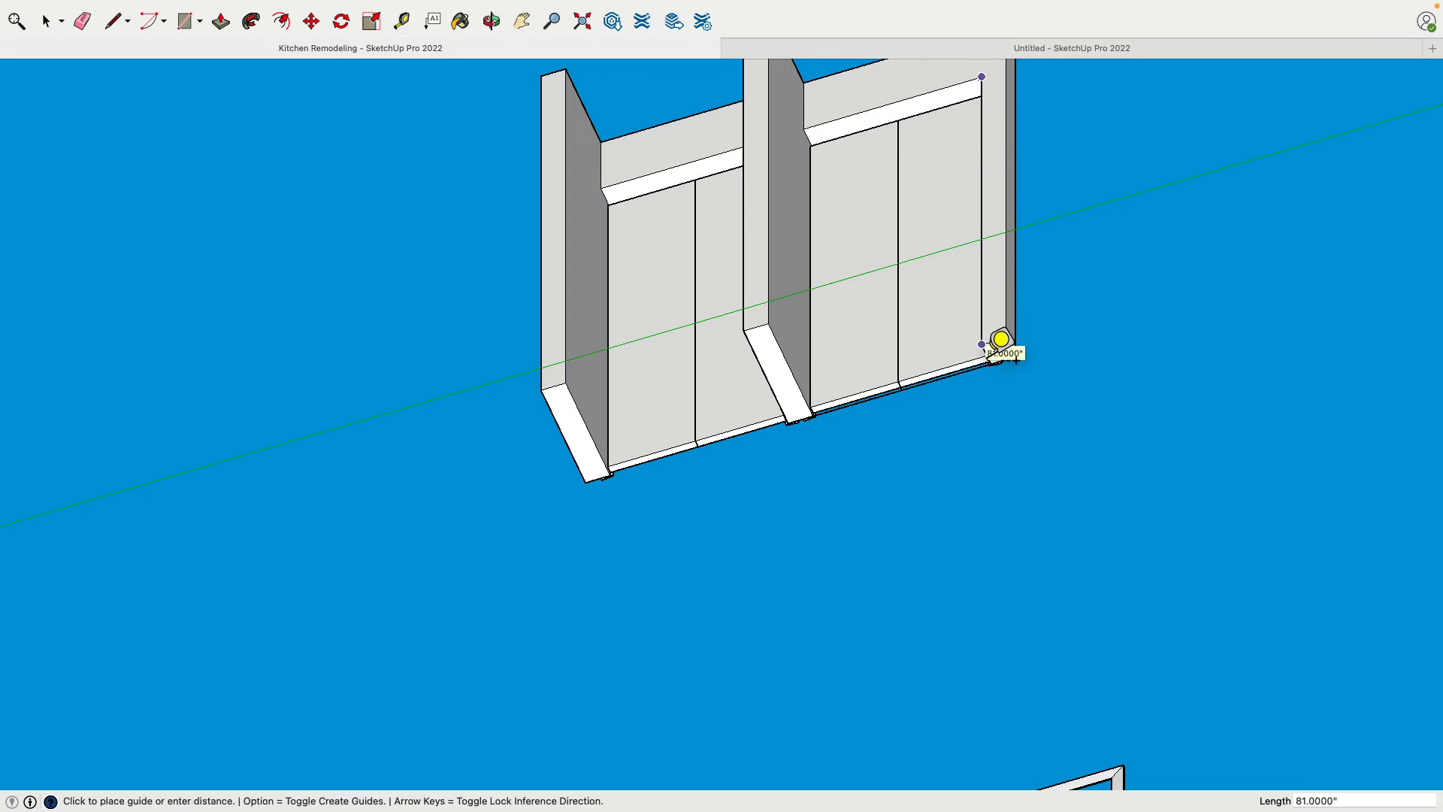
In the Untitled model, draw two lines across the underside of the closet front wall, in line with the divider and end wall faces
click(923, 42)
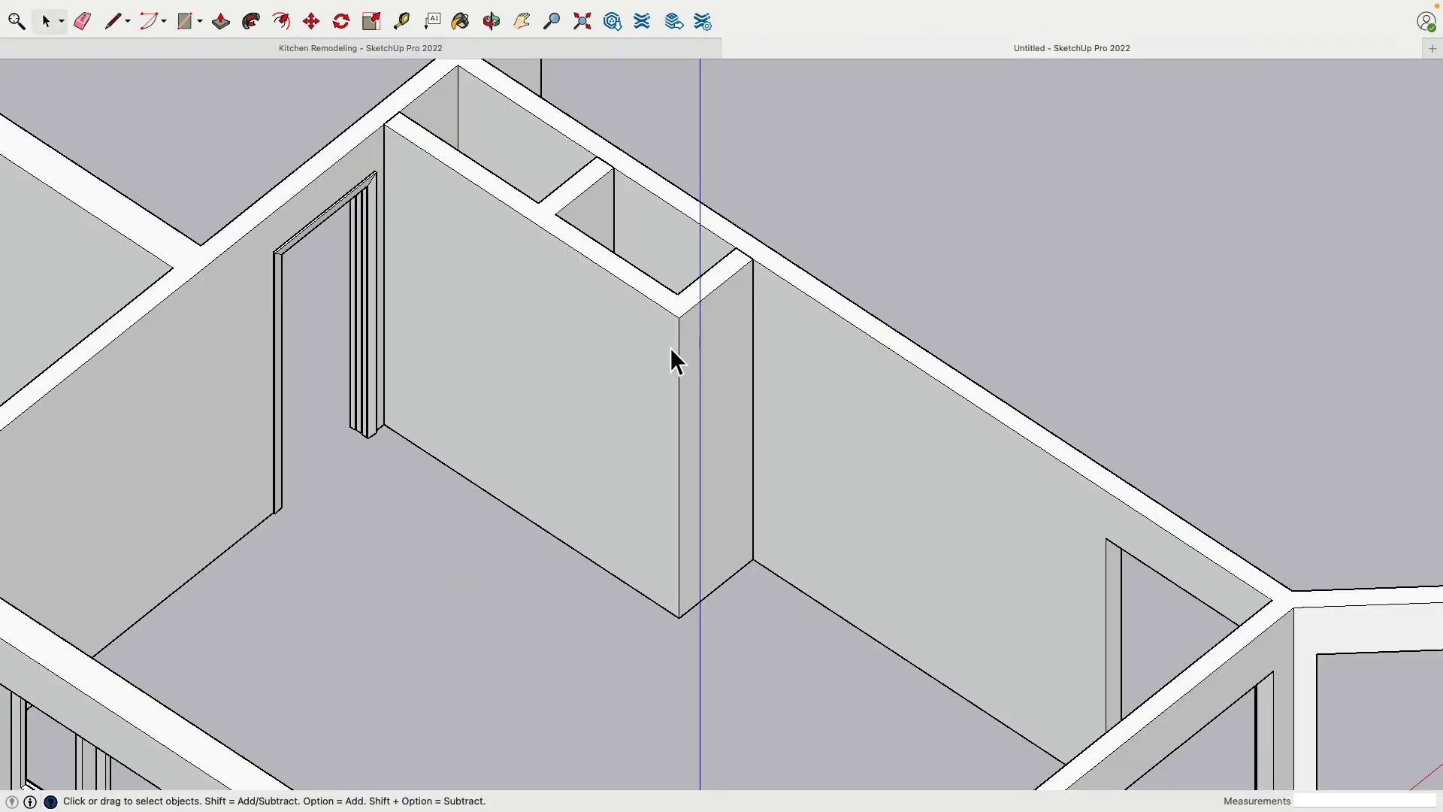
scroll(676, 548, down, 2)
middle_drag(641, 694, 664, 466)
scroll(677, 617, up, 5)
shift+middle_drag(665, 451, 695, 321)
scroll(673, 474, up, 4)
shift+middle_drag(695, 321, 701, 328)
scroll(683, 410, down, 3)
middle_drag(560, 274, 251, 230)
click(113, 23)
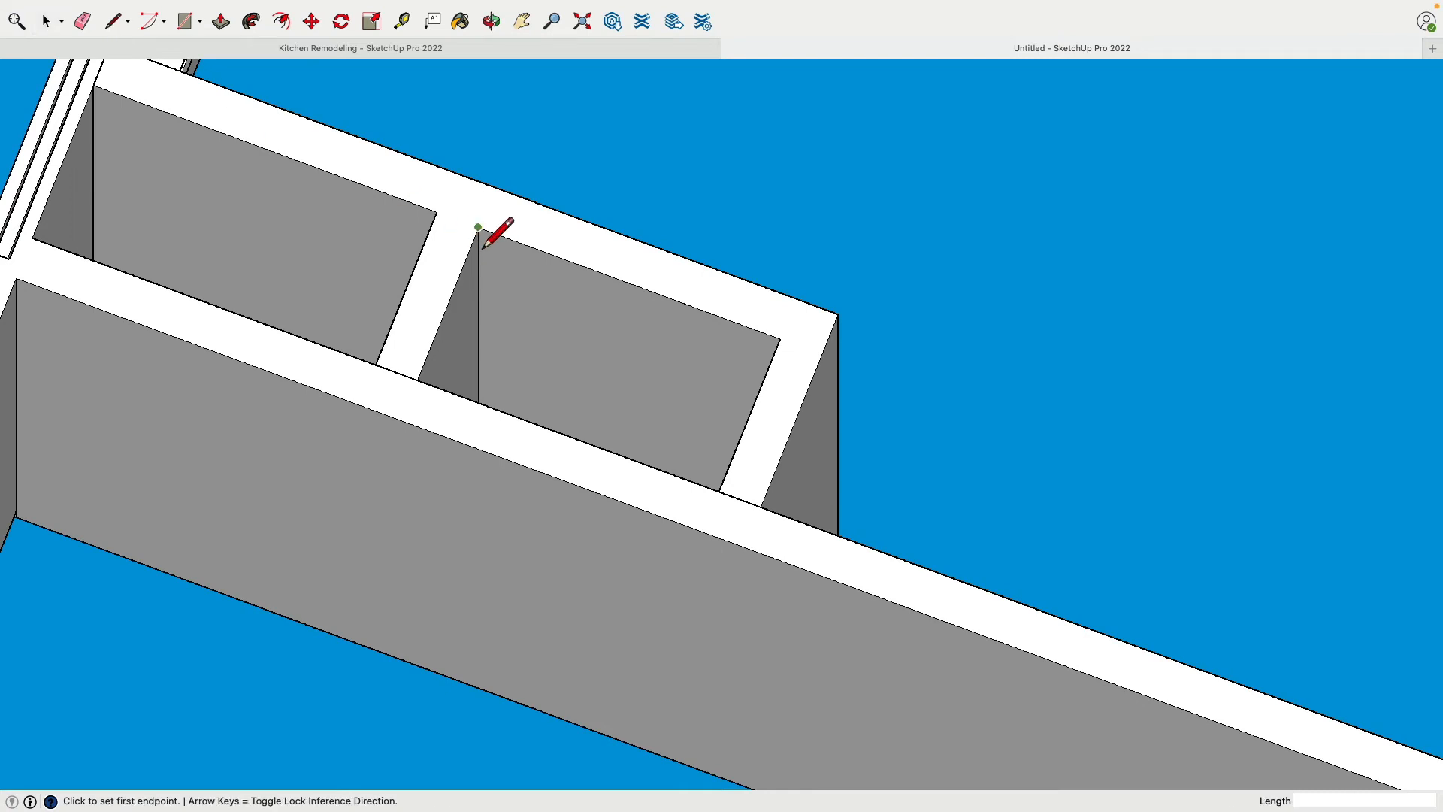
click(482, 248)
click(498, 209)
click(780, 339)
click(804, 318)
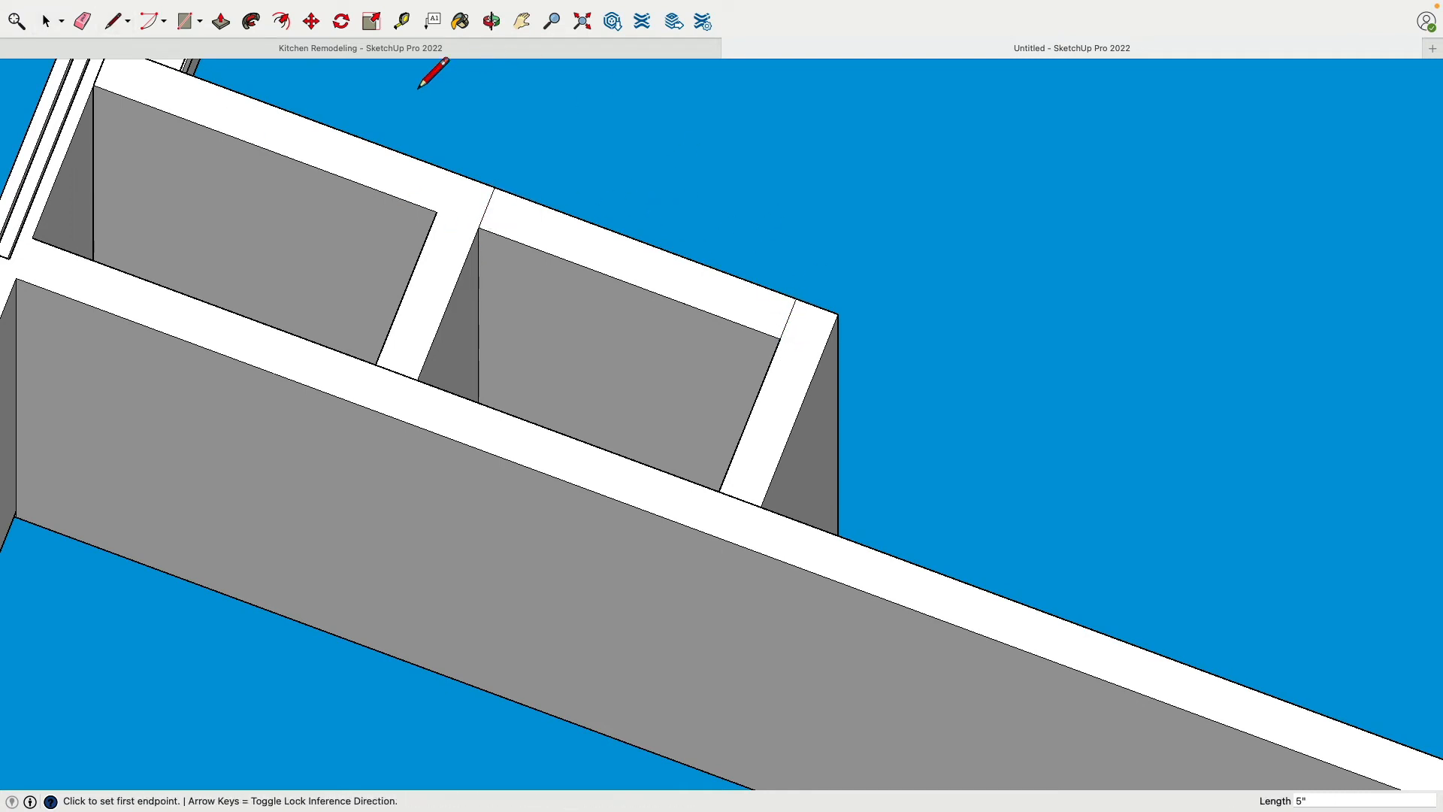
Push the marked underside of the front wall up 81" to open the closet compartment beside the end wall
click(222, 25)
click(549, 265)
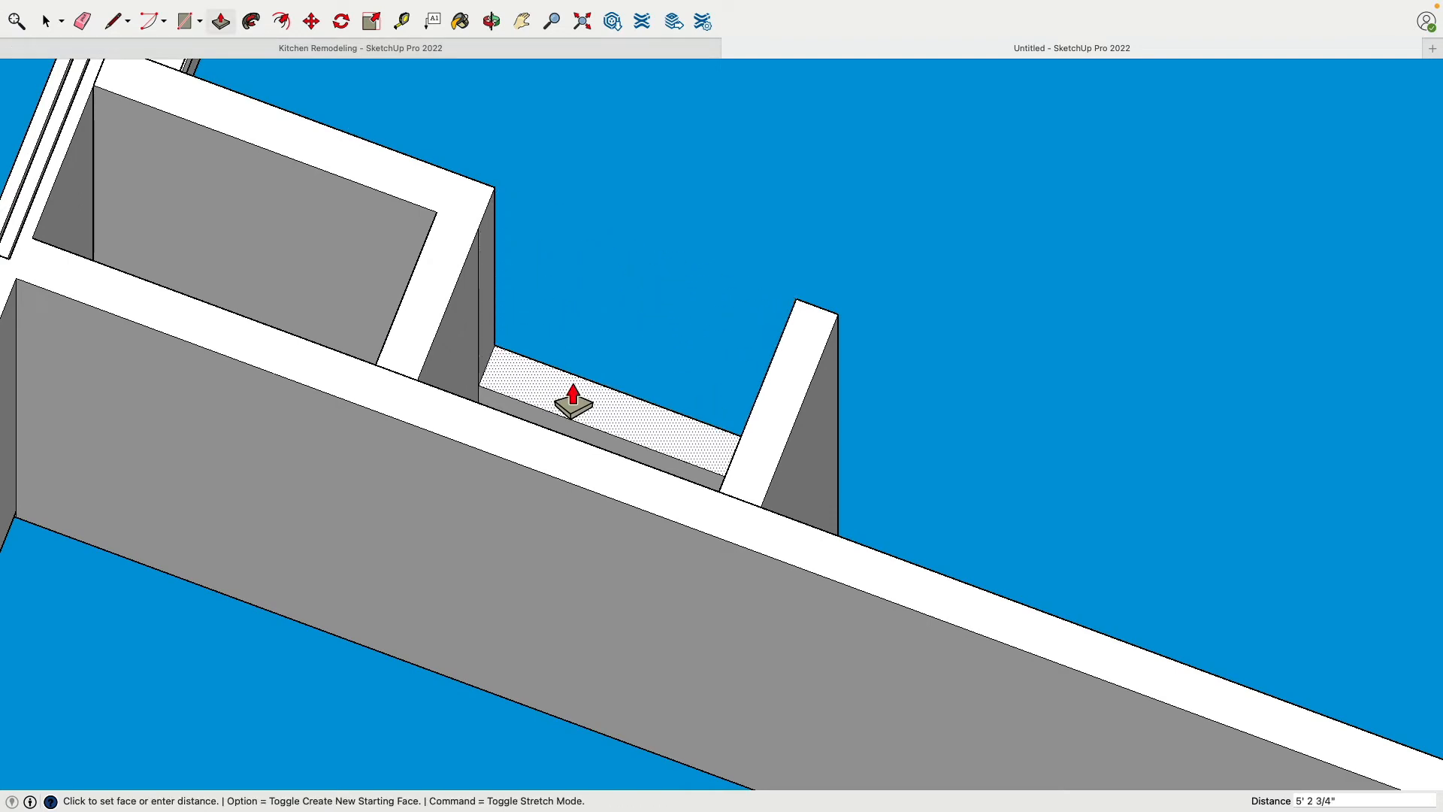
text(81')
key(Return)
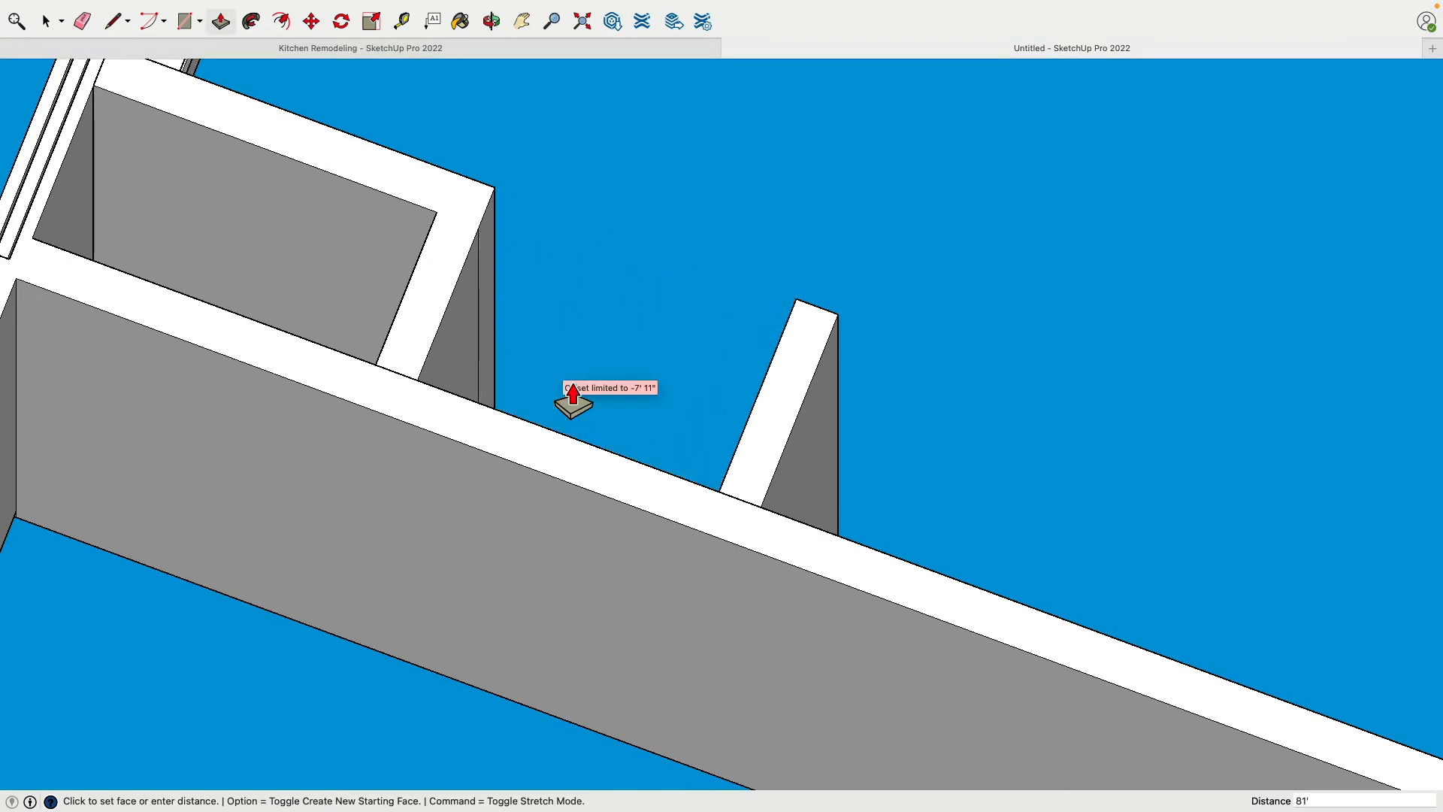
middle_drag(702, 257, 316, 267)
click(732, 280)
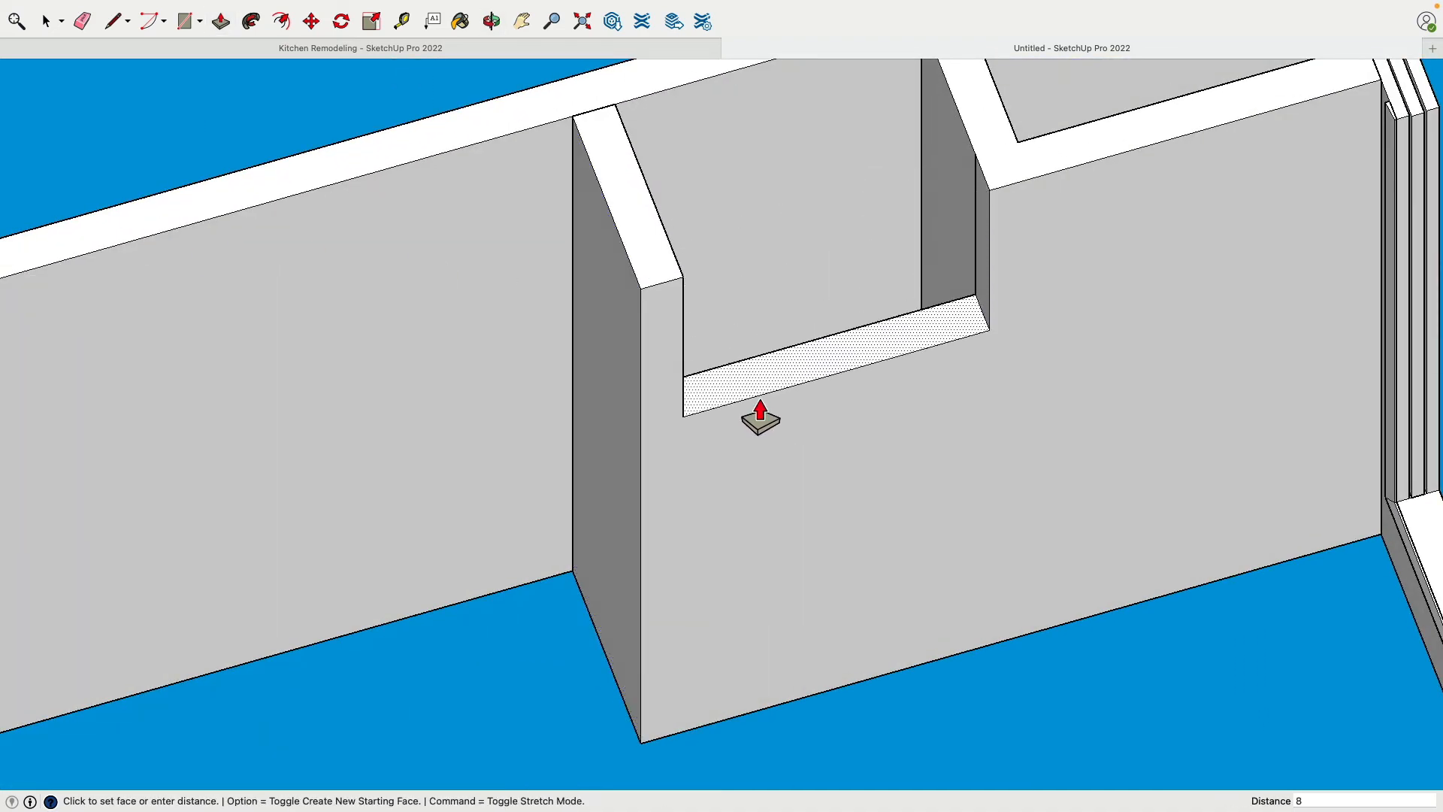
key(Return)
Erase the leftover vertical lines on the inner sides of the new closet opening
middle_drag(934, 410, 454, 393)
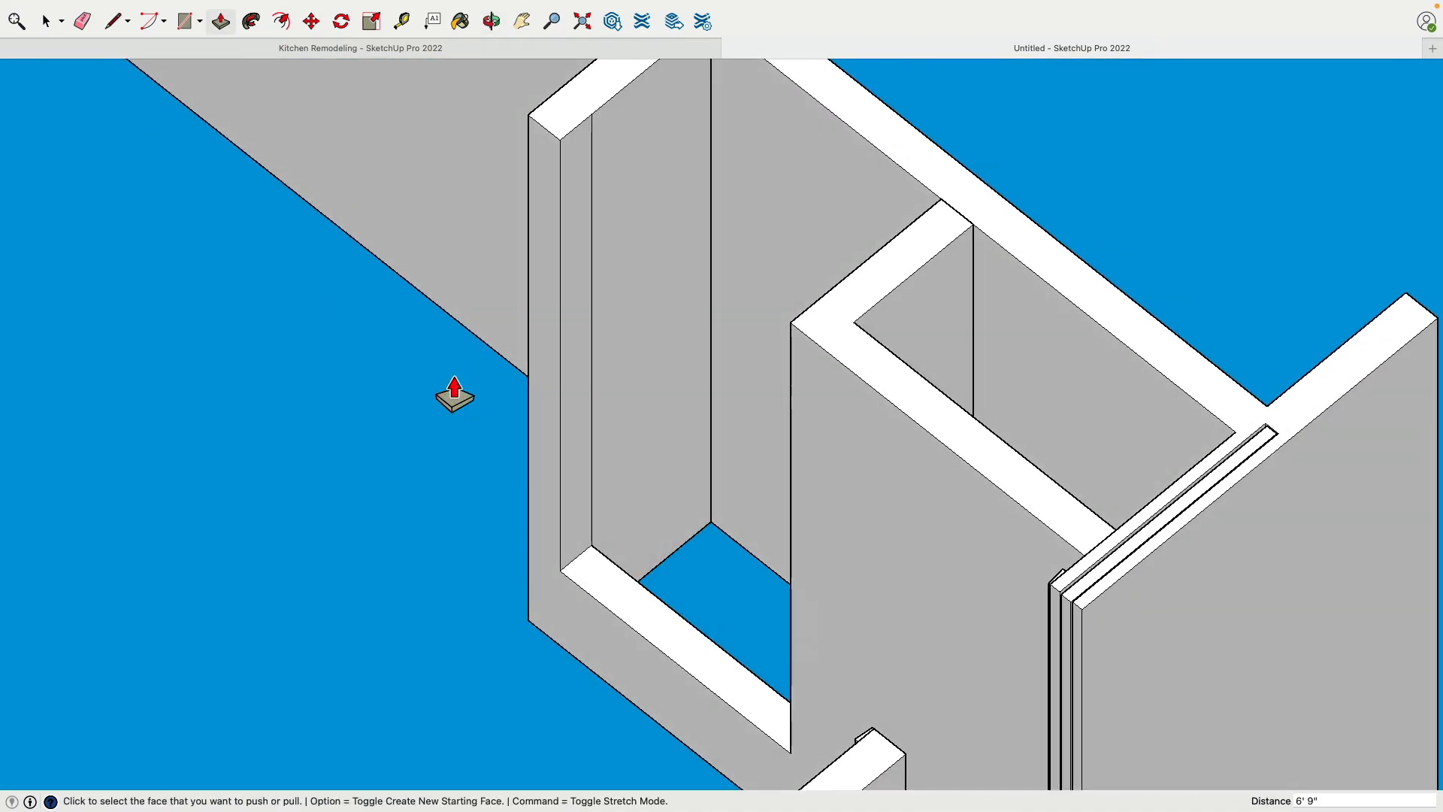
click(82, 21)
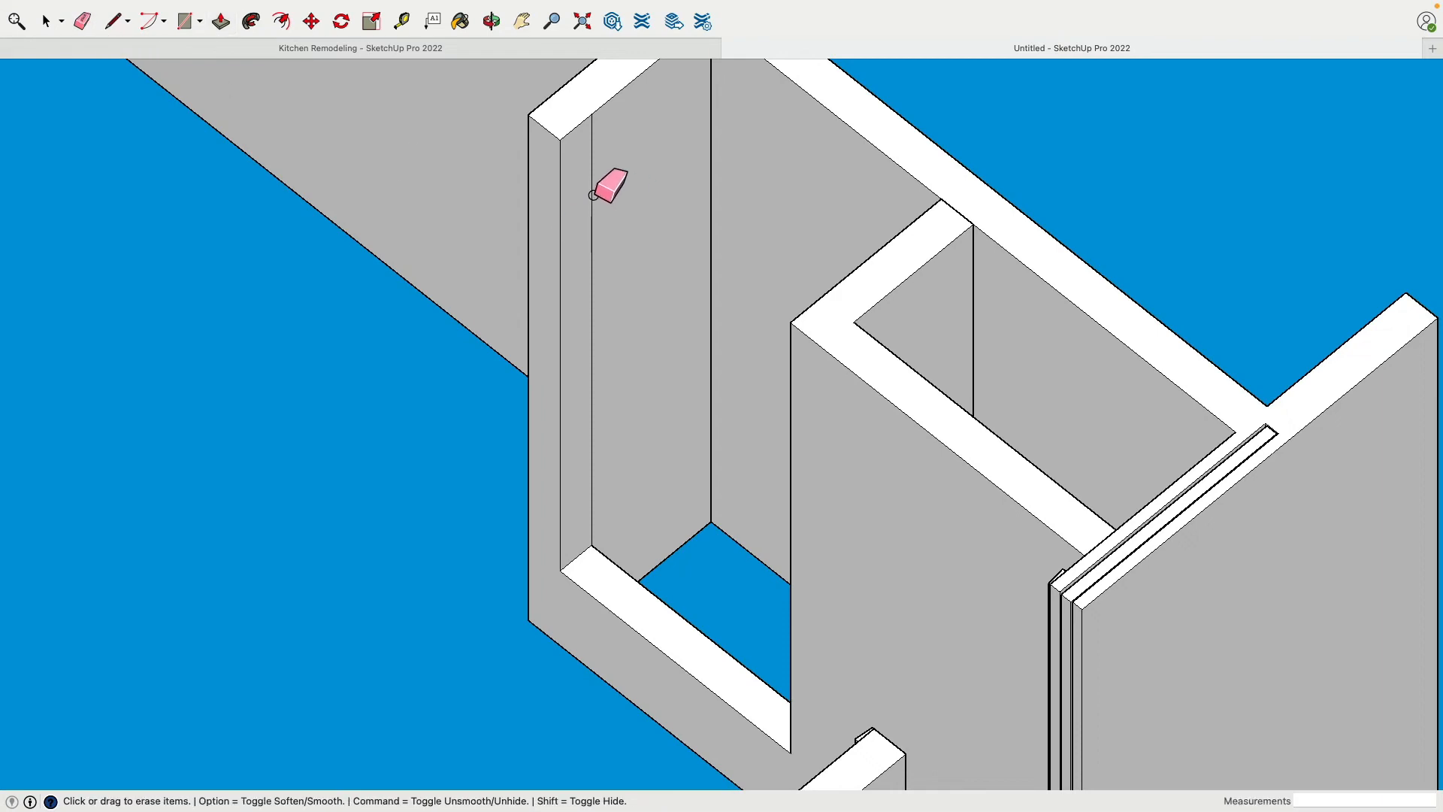
middle_drag(550, 250, 635, 419)
shift+middle_drag(599, 358, 448, 232)
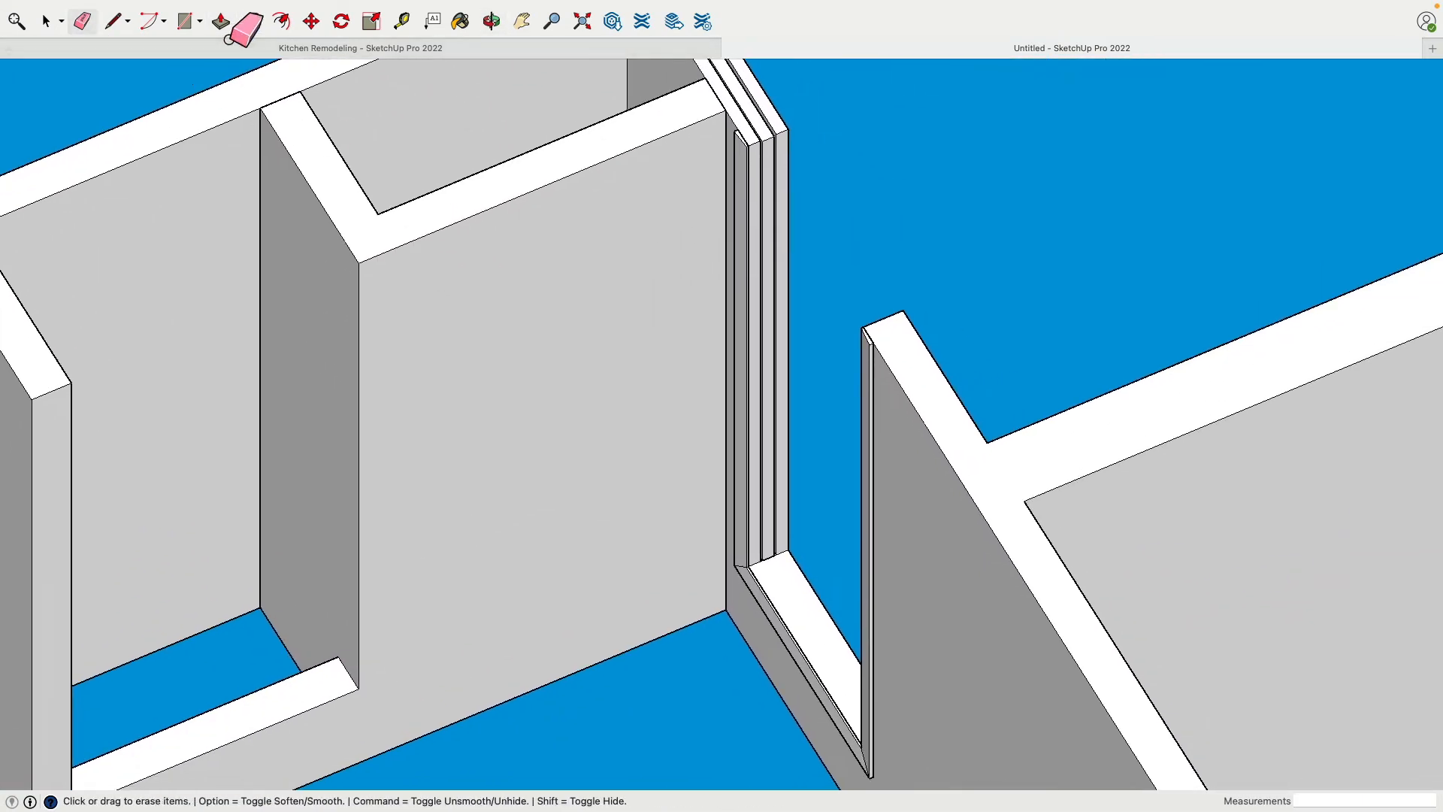
Place a guide 5" from the pocket door wall and draw lines across the front wall's underside at the divider and the guide
click(402, 21)
click(726, 99)
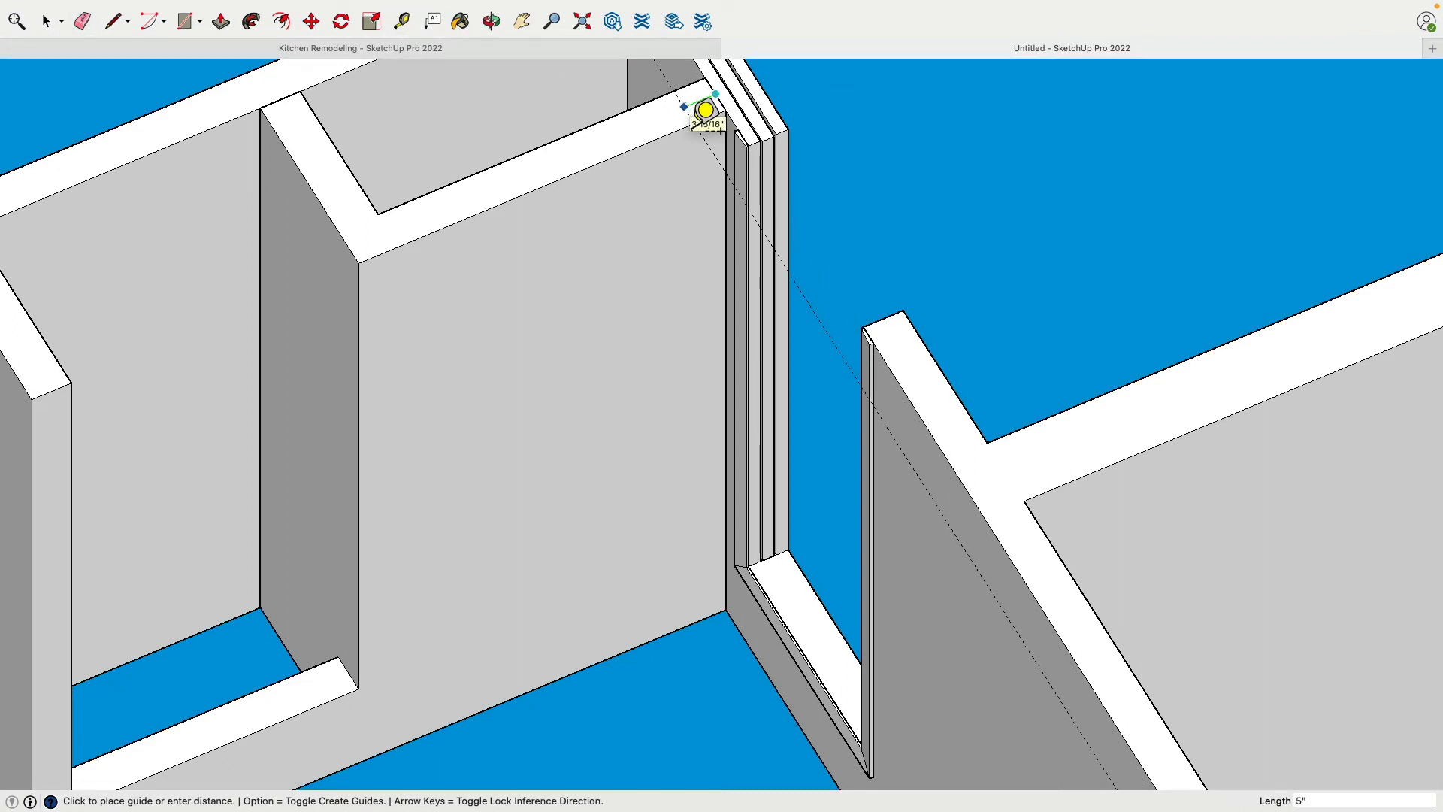
click(114, 21)
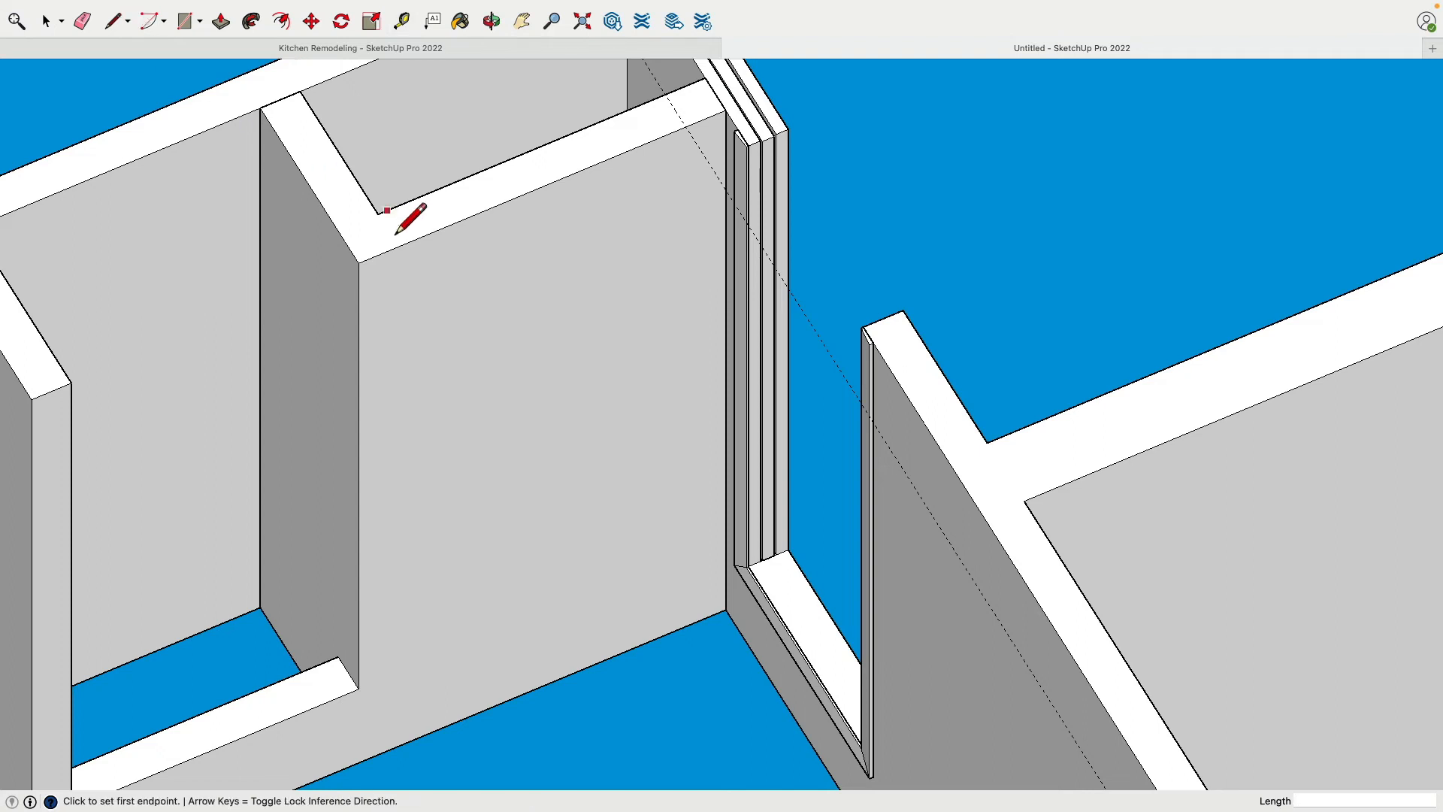
click(378, 214)
click(398, 246)
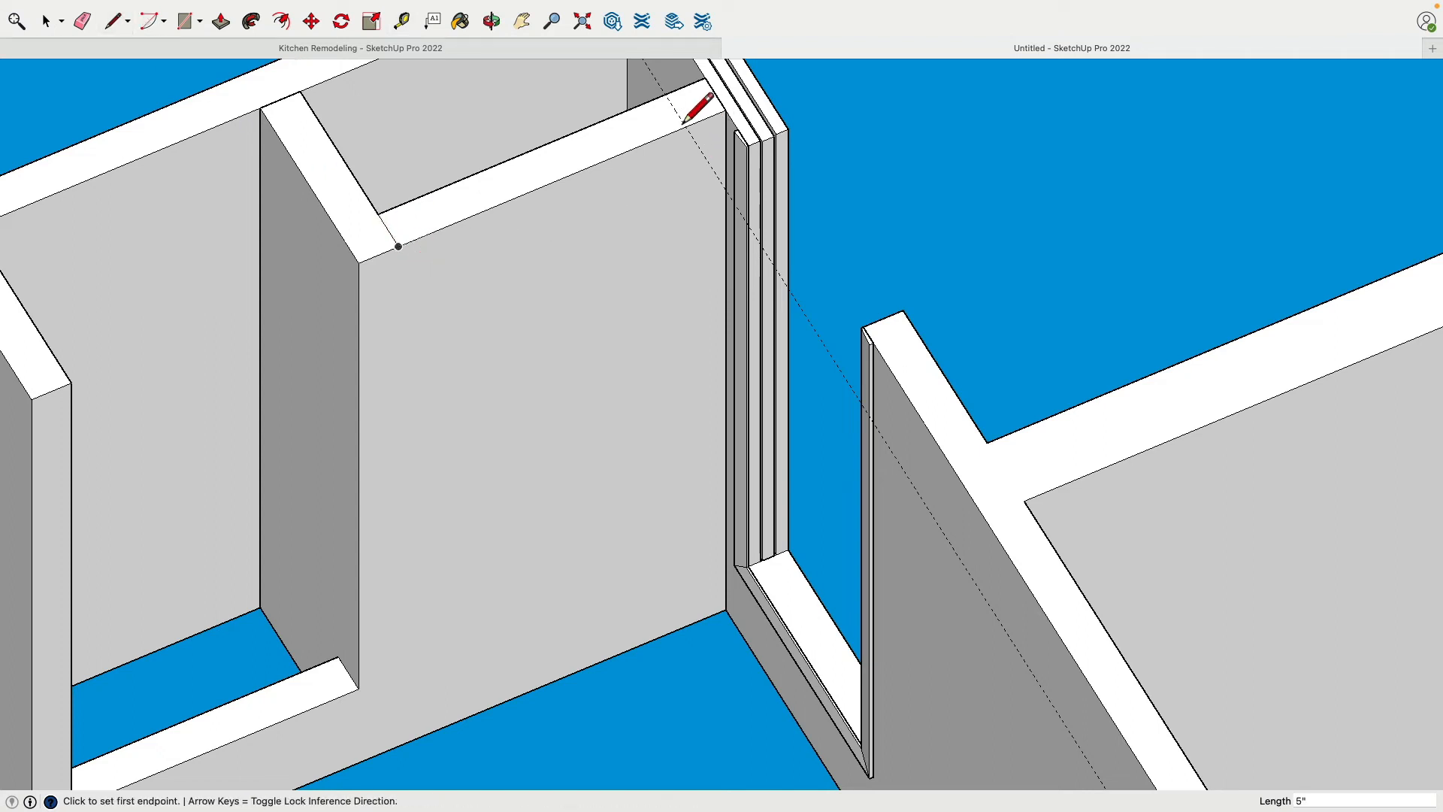
click(665, 96)
click(684, 125)
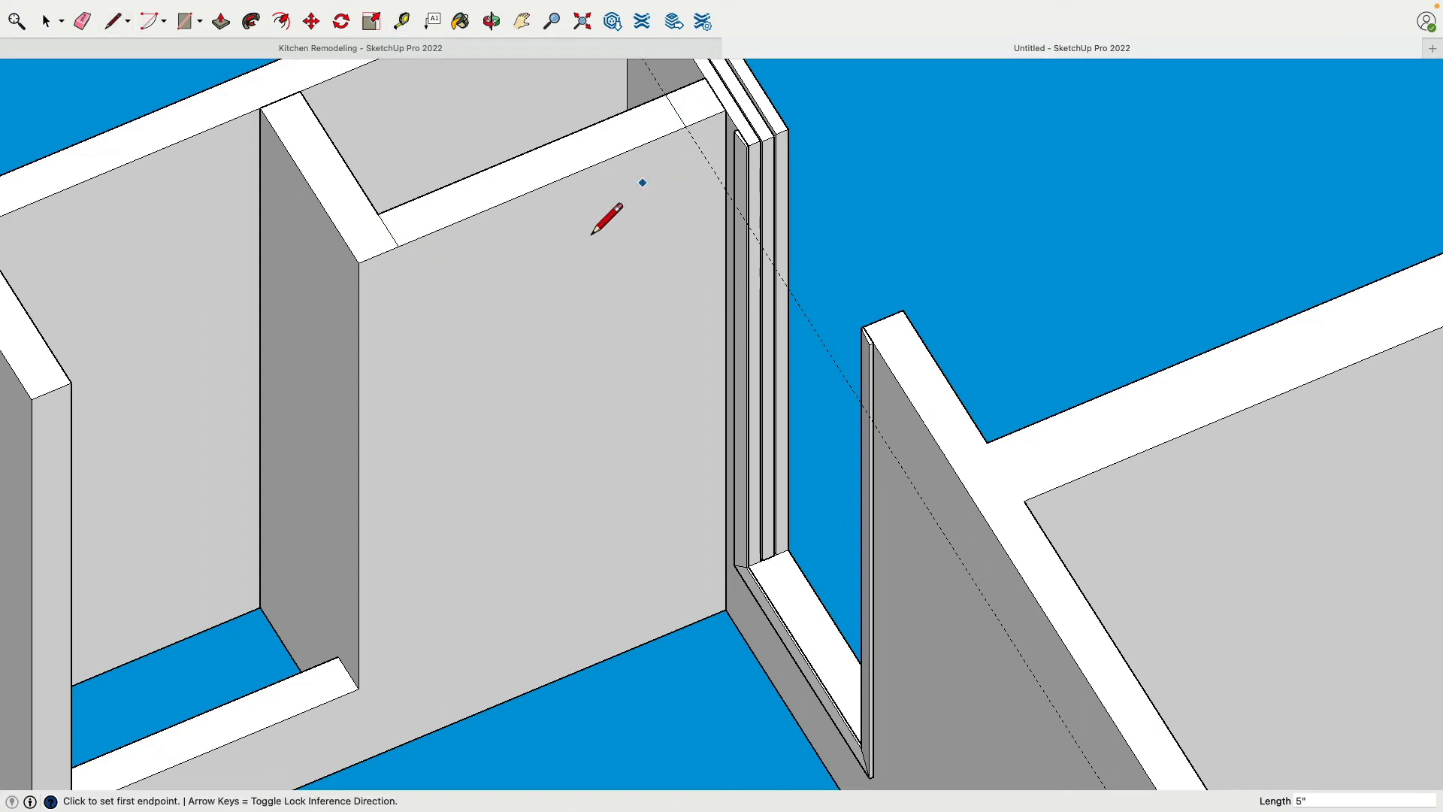
Push the second marked front wall underside up 6' 9" to match the height of the first closet opening
click(220, 21)
click(409, 224)
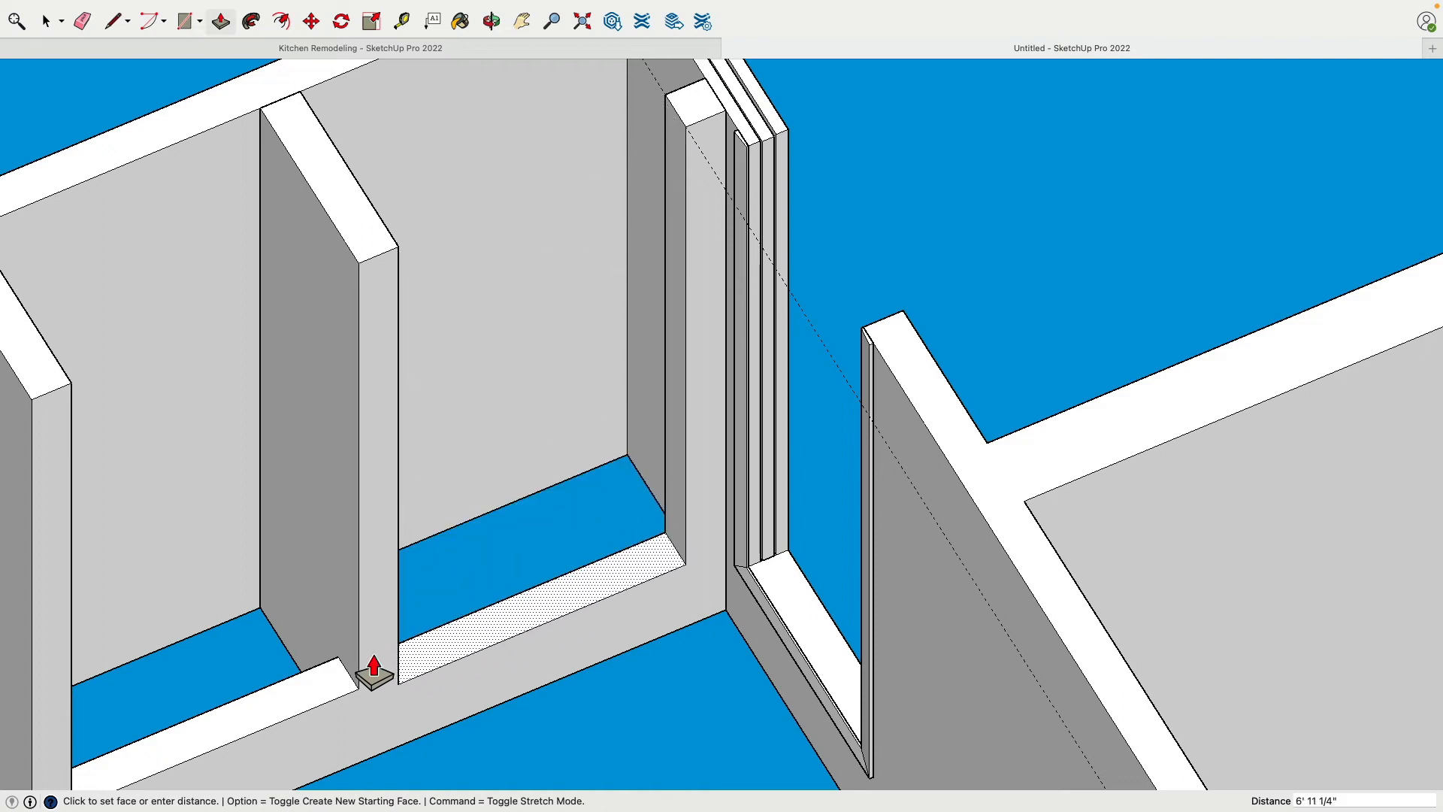
click(333, 695)
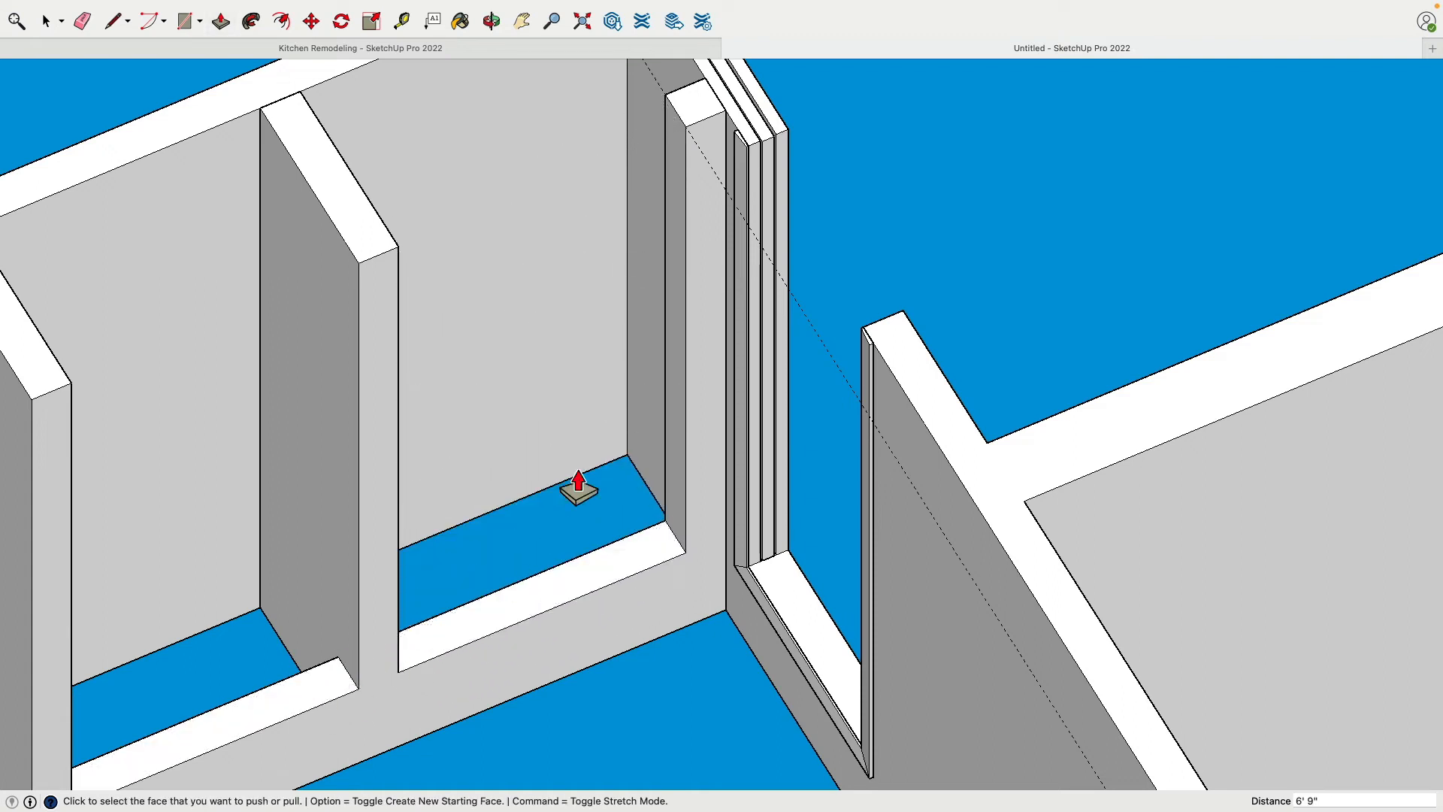
Erase the guide beside the pocket door wall and bring the whole closet front into view
click(82, 21)
mouse_move(831, 322)
middle_down()
mouse_move(863, 300)
mouse_move(511, 292)
mouse_move(551, 487)
mouse_move(492, 293)
mouse_move(908, 612)
middle_up()
scroll(525, 290, down, 3)
middle_drag(712, 283, 759, 593)
middle_drag(777, 319, 983, 425)
shift+middle_drag(709, 340, 725, 422)
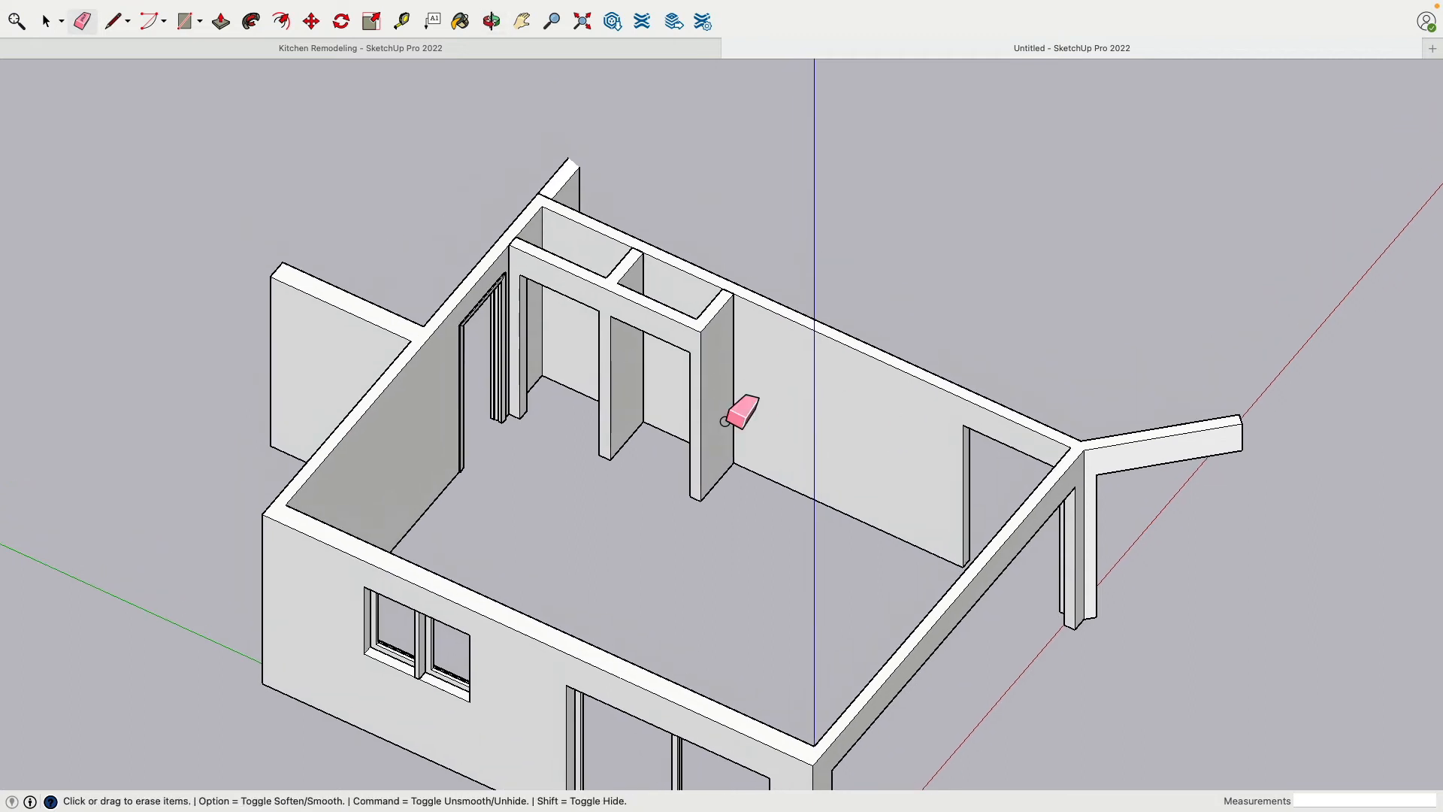
scroll(725, 421, up, 2)
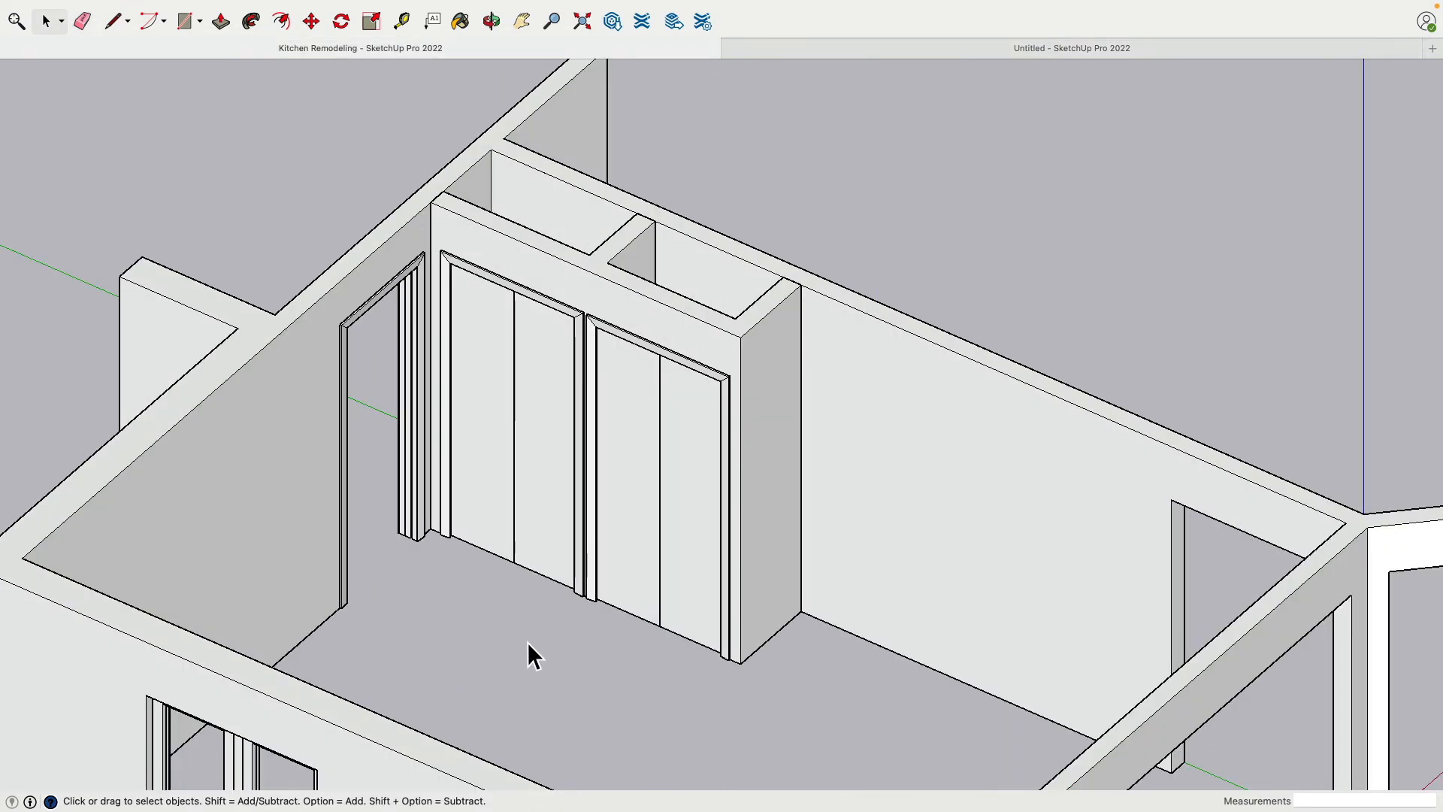
In the Kitchen Remodeling model, examine the closet door trim, and measure the jamb lining's thickness at the divider from below
middle_drag(530, 685, 683, 238)
scroll(676, 370, up, 4)
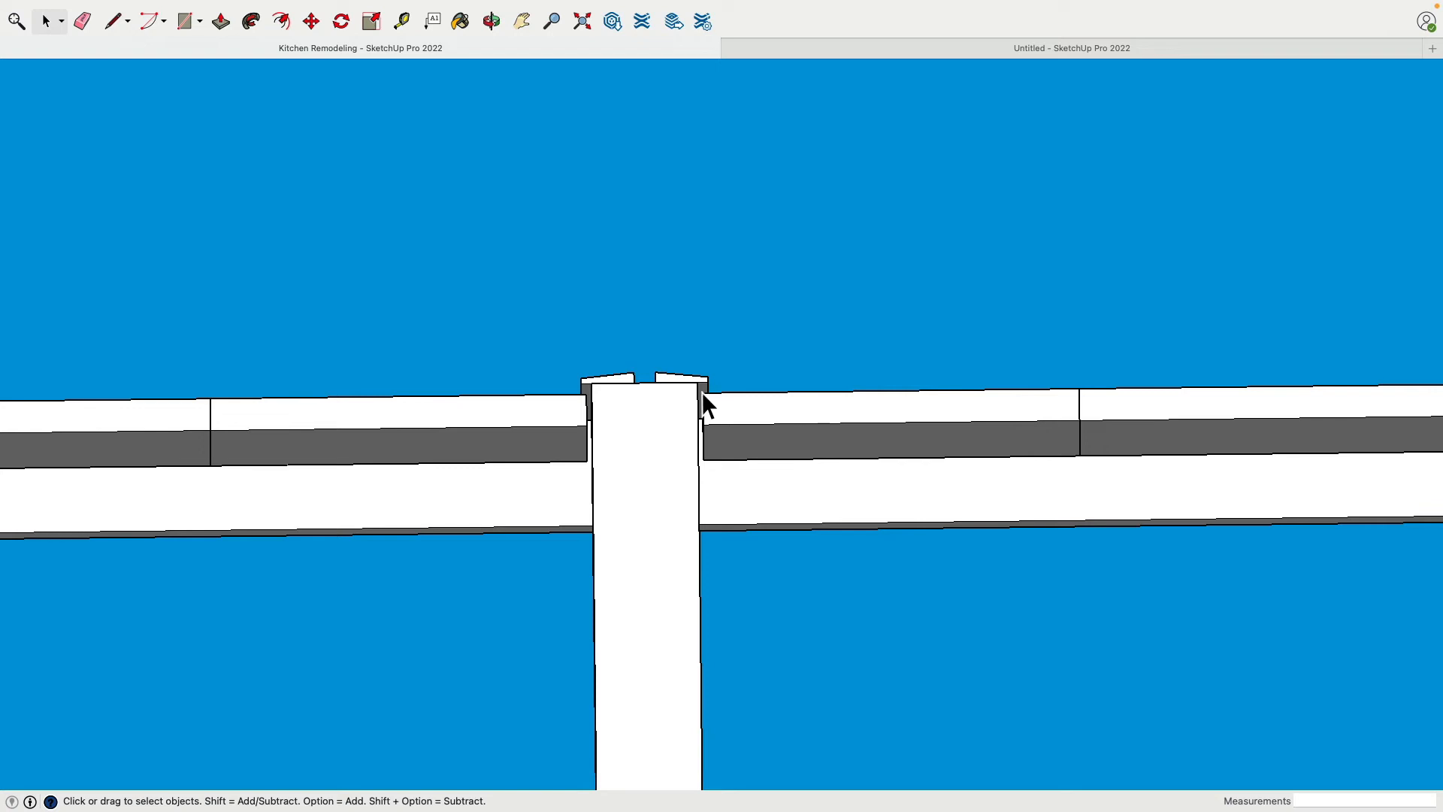
scroll(587, 389, up, 5)
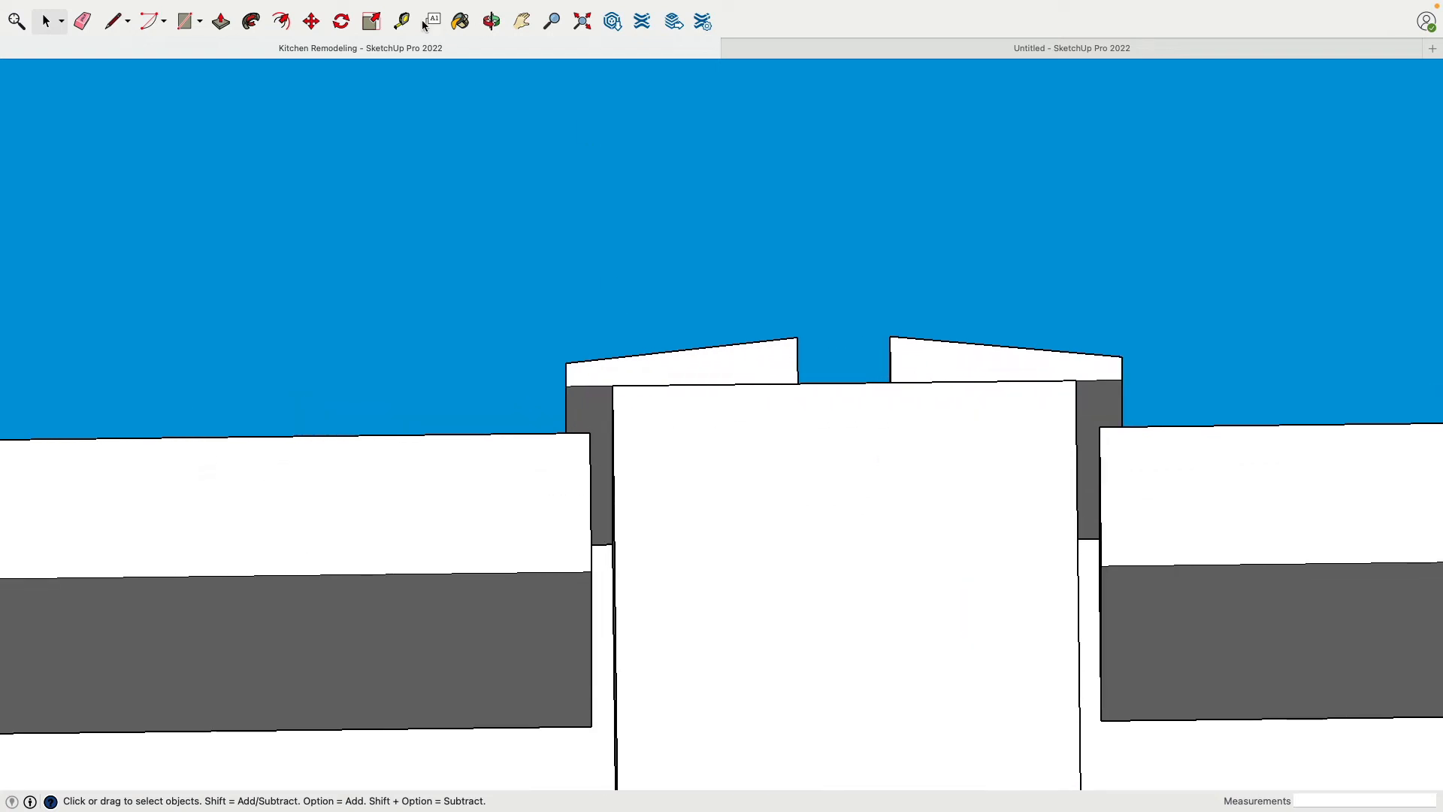
click(404, 21)
click(612, 386)
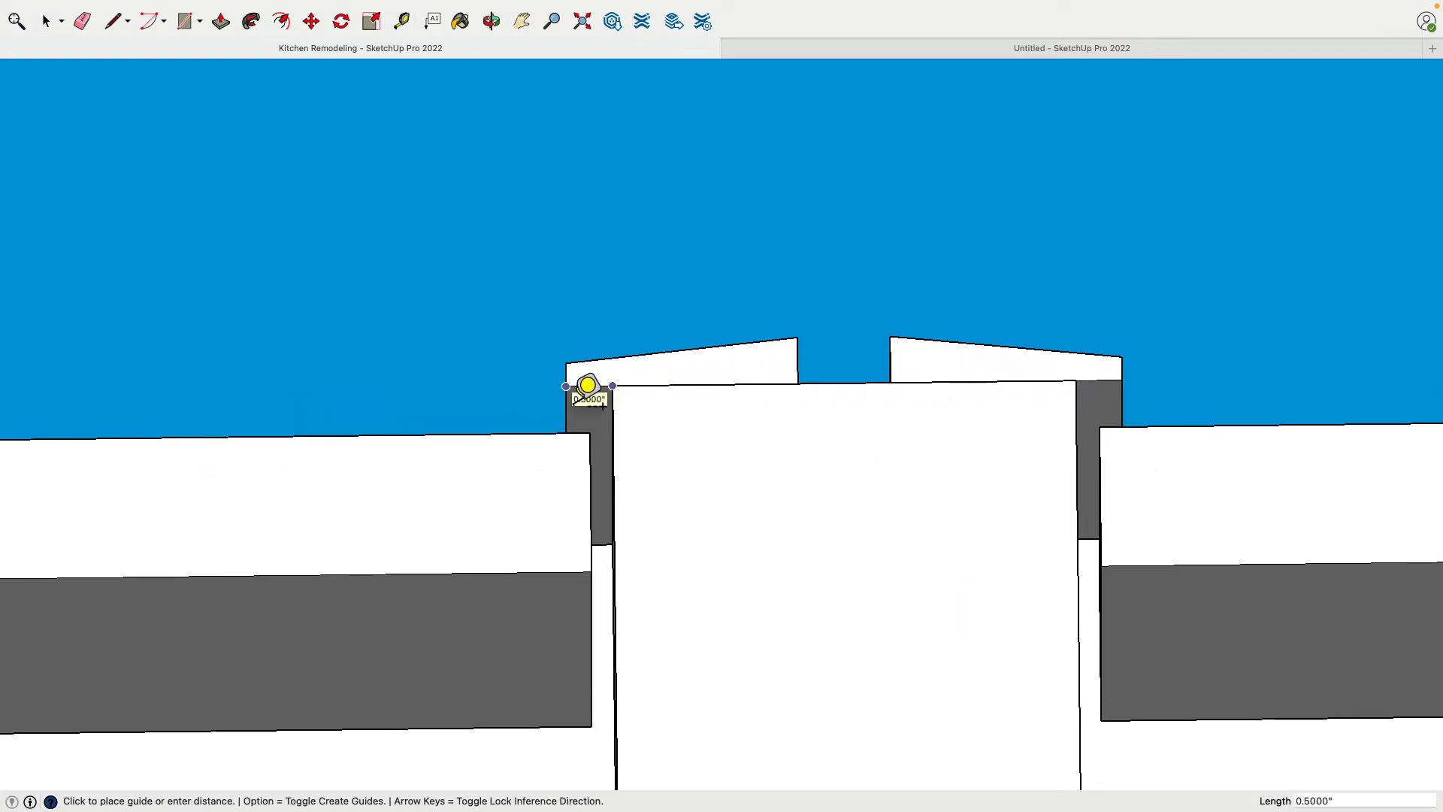
key(Escape)
scroll(585, 342, down, 6)
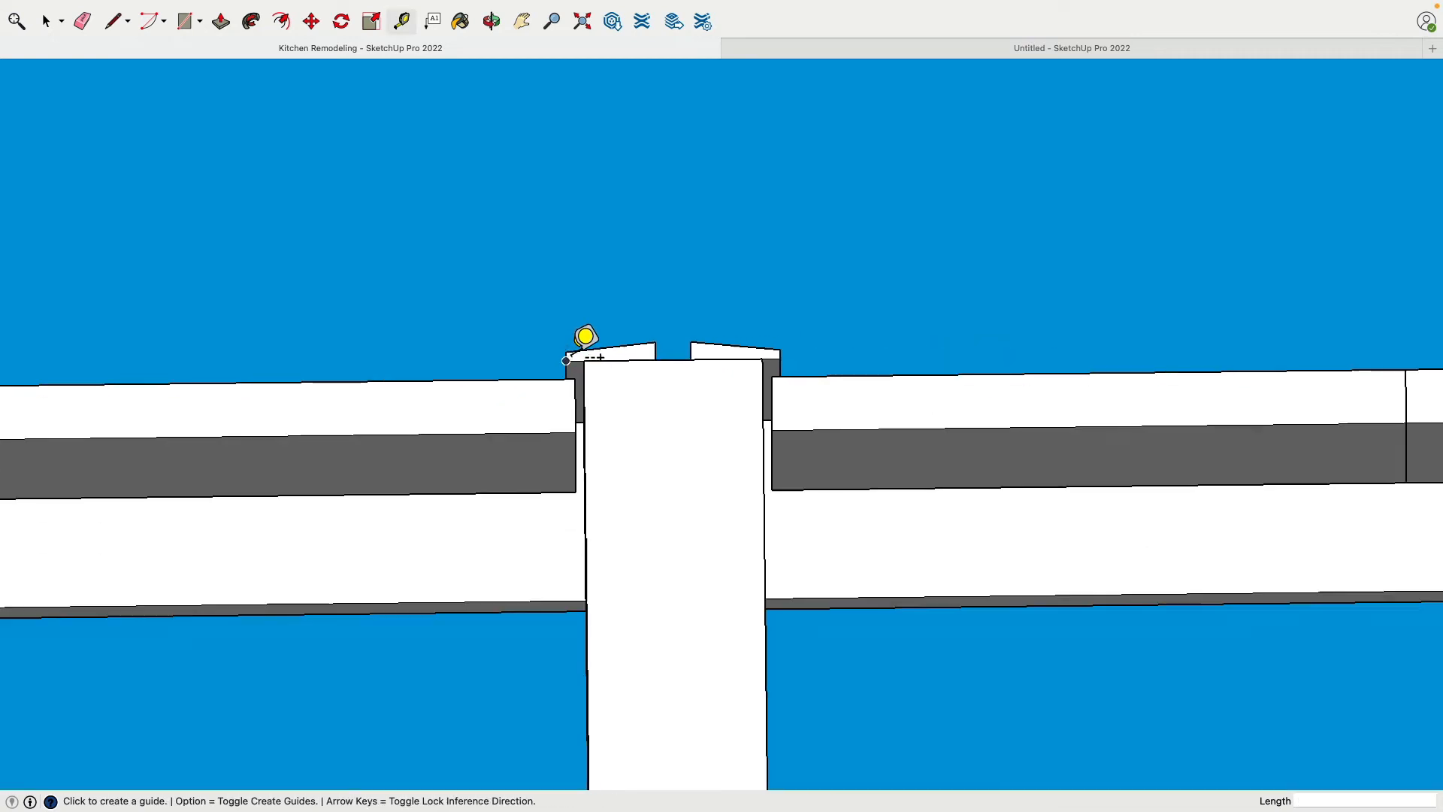
middle_drag(713, 228, 458, 494)
scroll(523, 398, down, 5)
scroll(514, 414, down, 5)
middle_drag(514, 414, 406, 589)
middle_drag(417, 308, 429, 539)
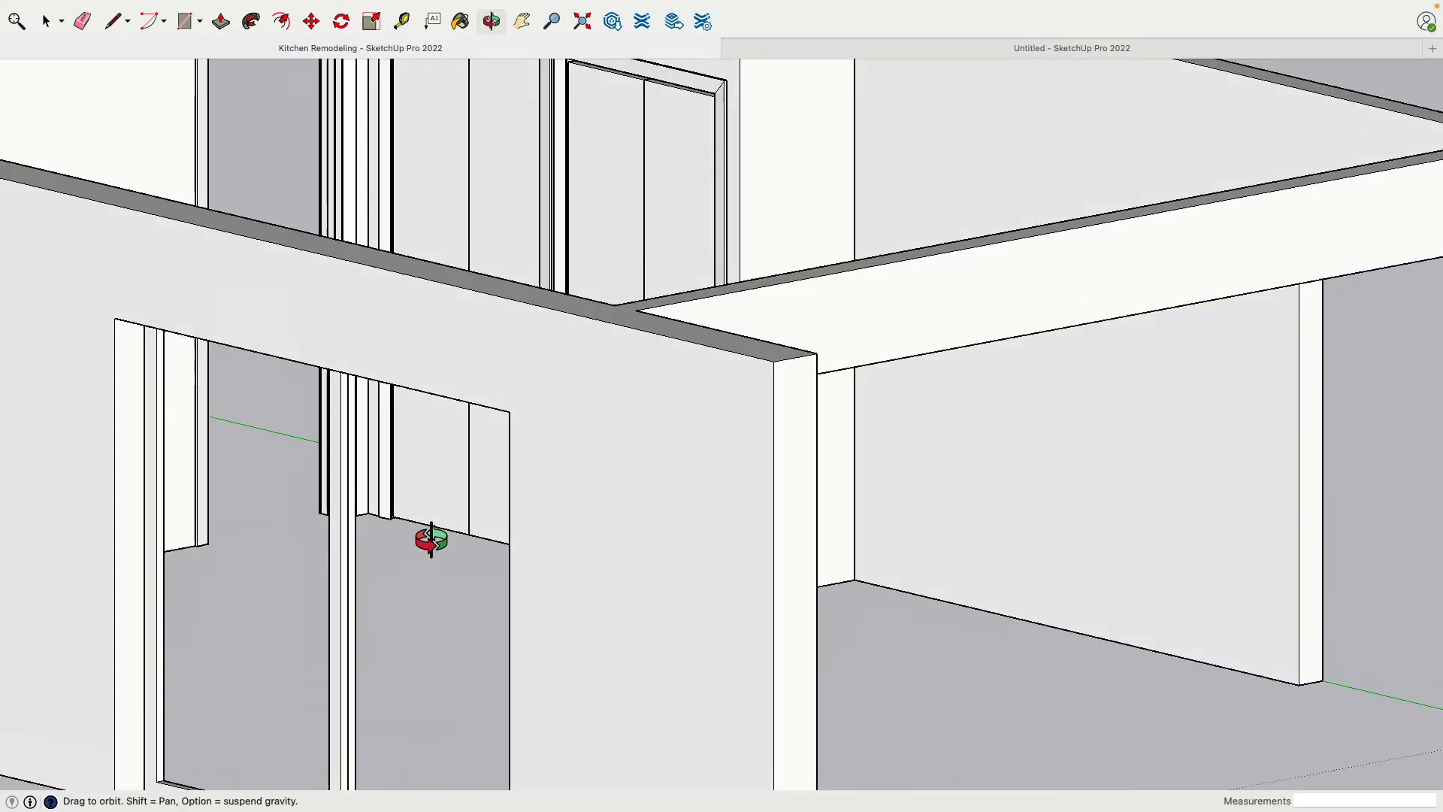
shift+middle_drag(440, 120, 475, 448)
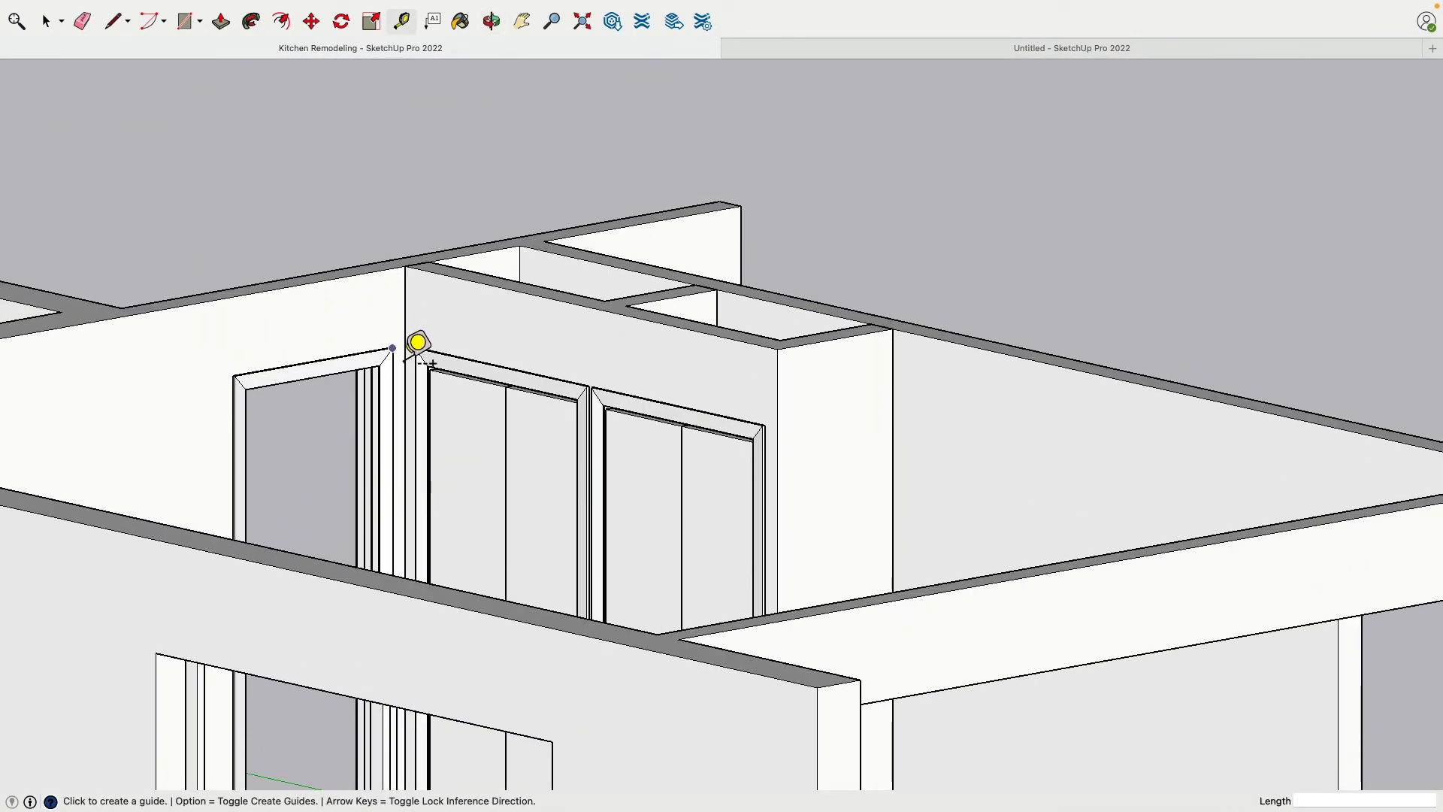
middle_drag(405, 361, 617, 450)
Return to the Untitled model and group all the connected closet wall geometry
click(812, 53)
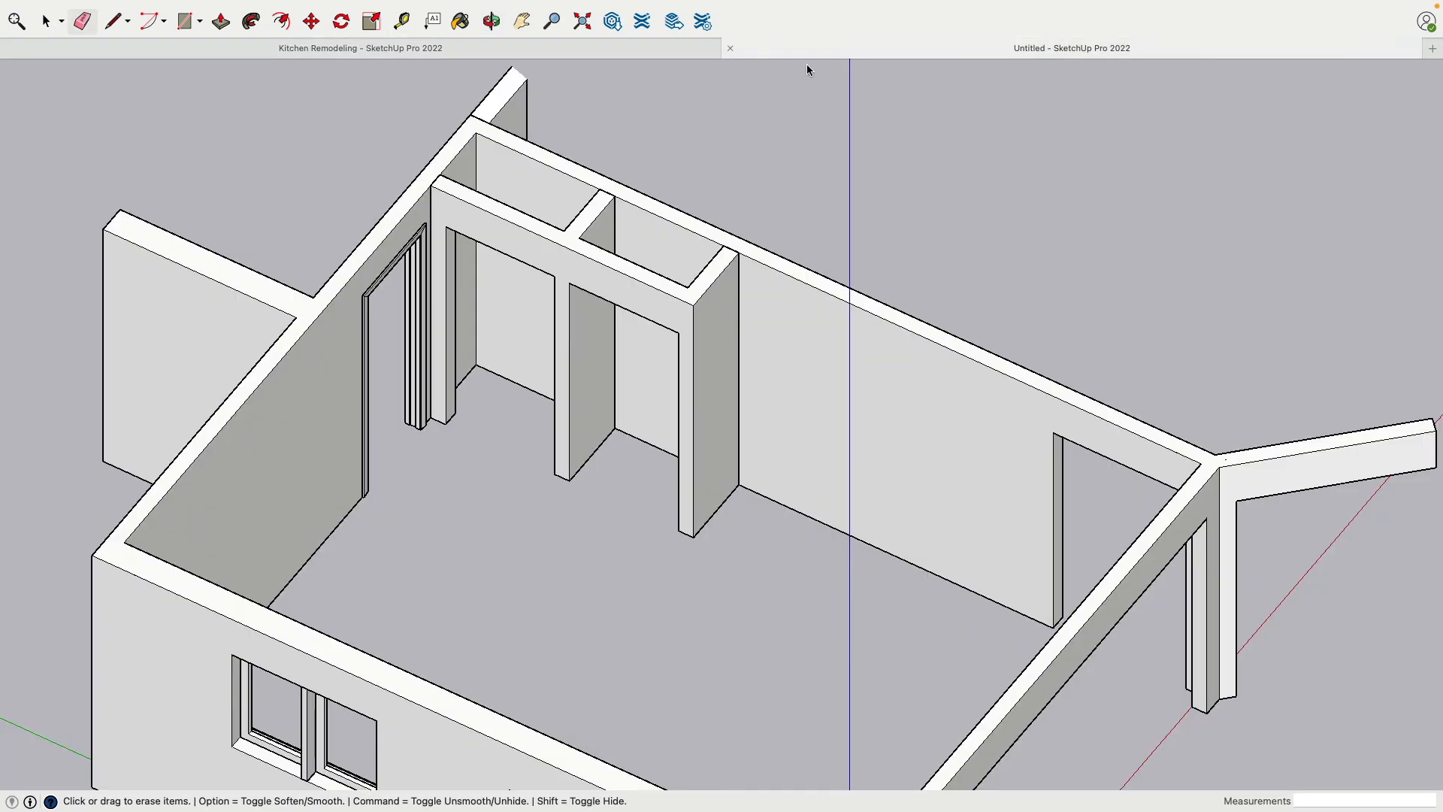
mouse_move(552, 523)
middle_down()
mouse_move(634, 412)
mouse_move(769, 363)
middle_up()
middle_drag(668, 579, 744, 203)
mouse_move(639, 639)
shift+middle_down()
mouse_move(677, 300)
mouse_move(654, 325)
shift+middle_up()
scroll(689, 450, up, 5)
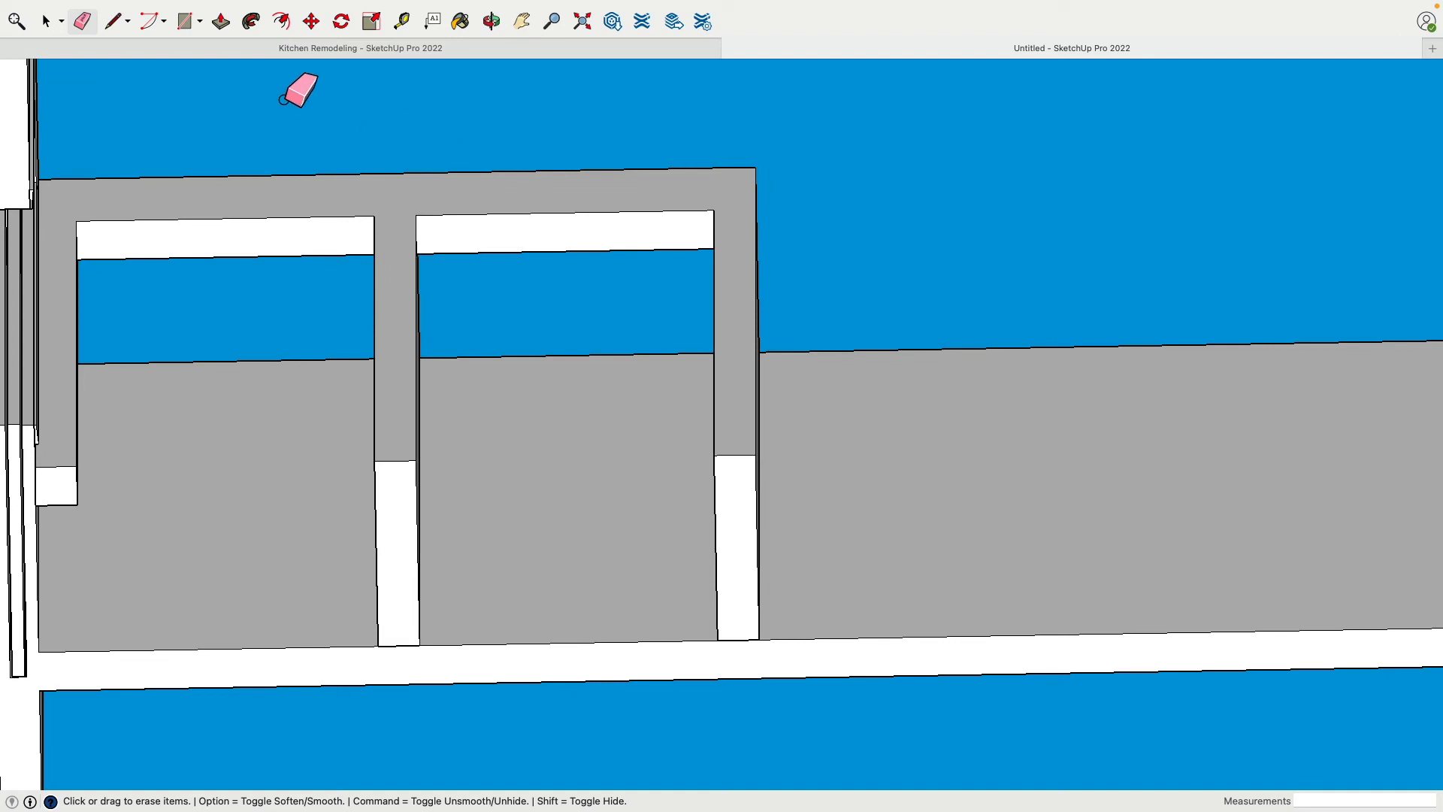
click(184, 21)
scroll(757, 488, up, 3)
middle_drag(756, 467, 802, 461)
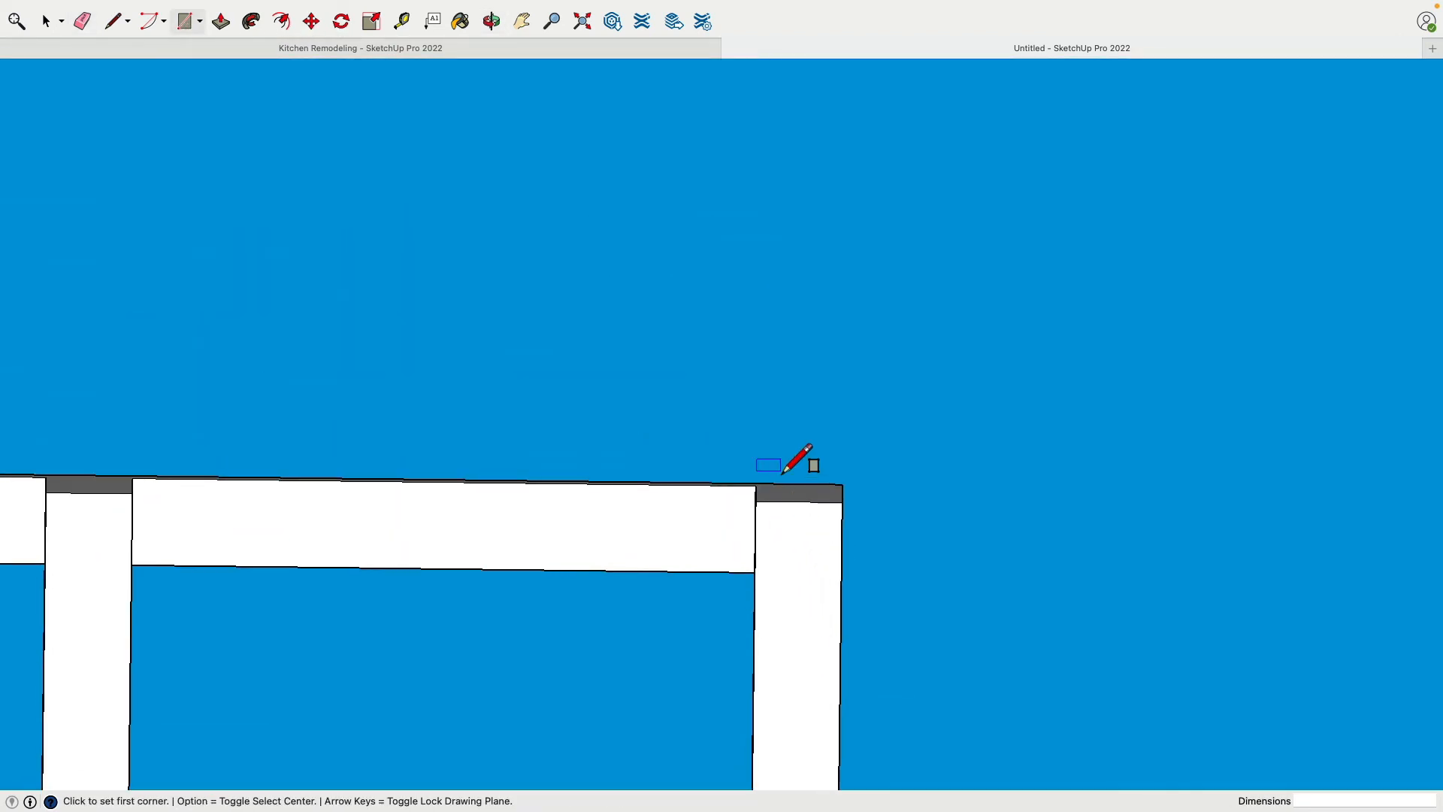
scroll(797, 461, up, 3)
click(45, 21)
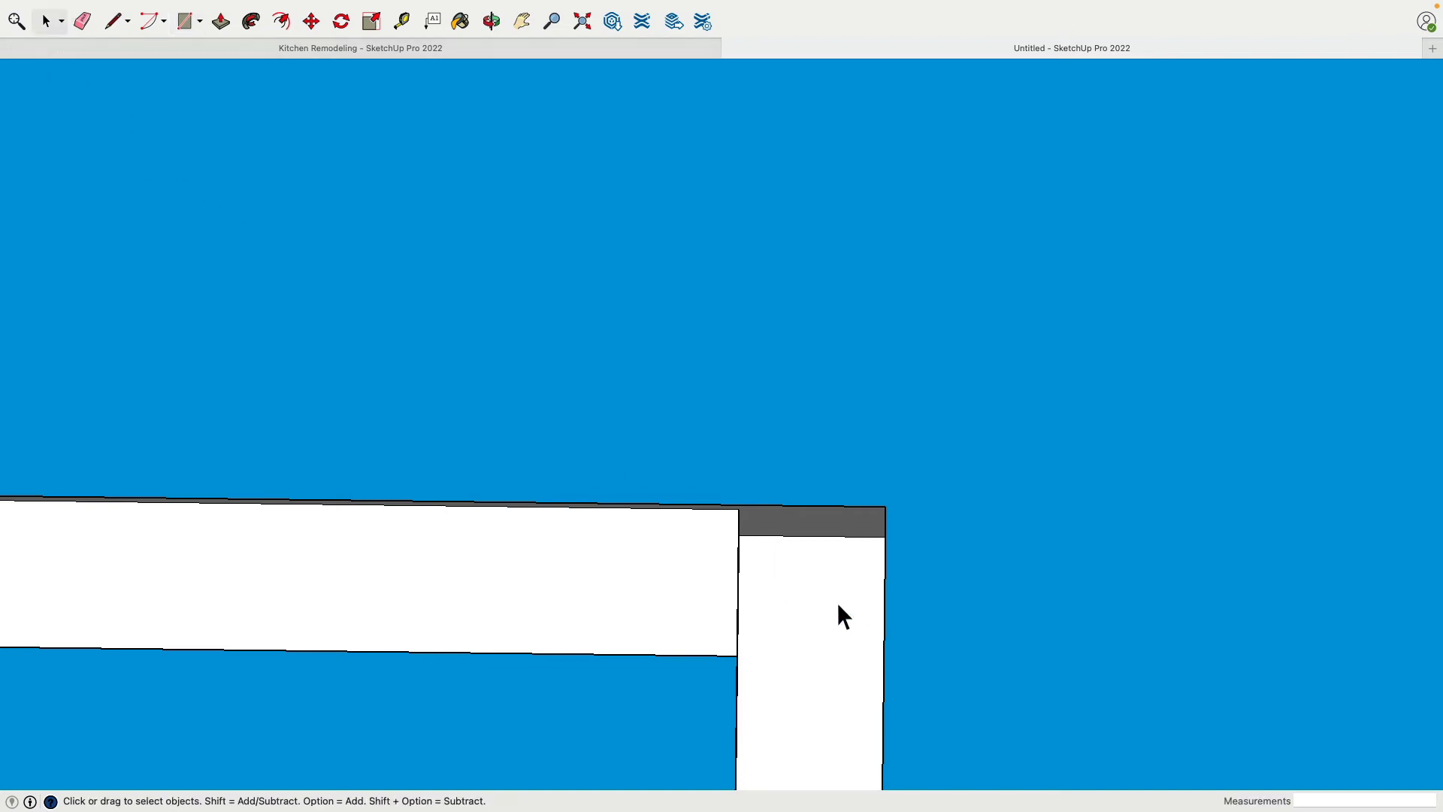
click(790, 579)
triple_click(786, 578)
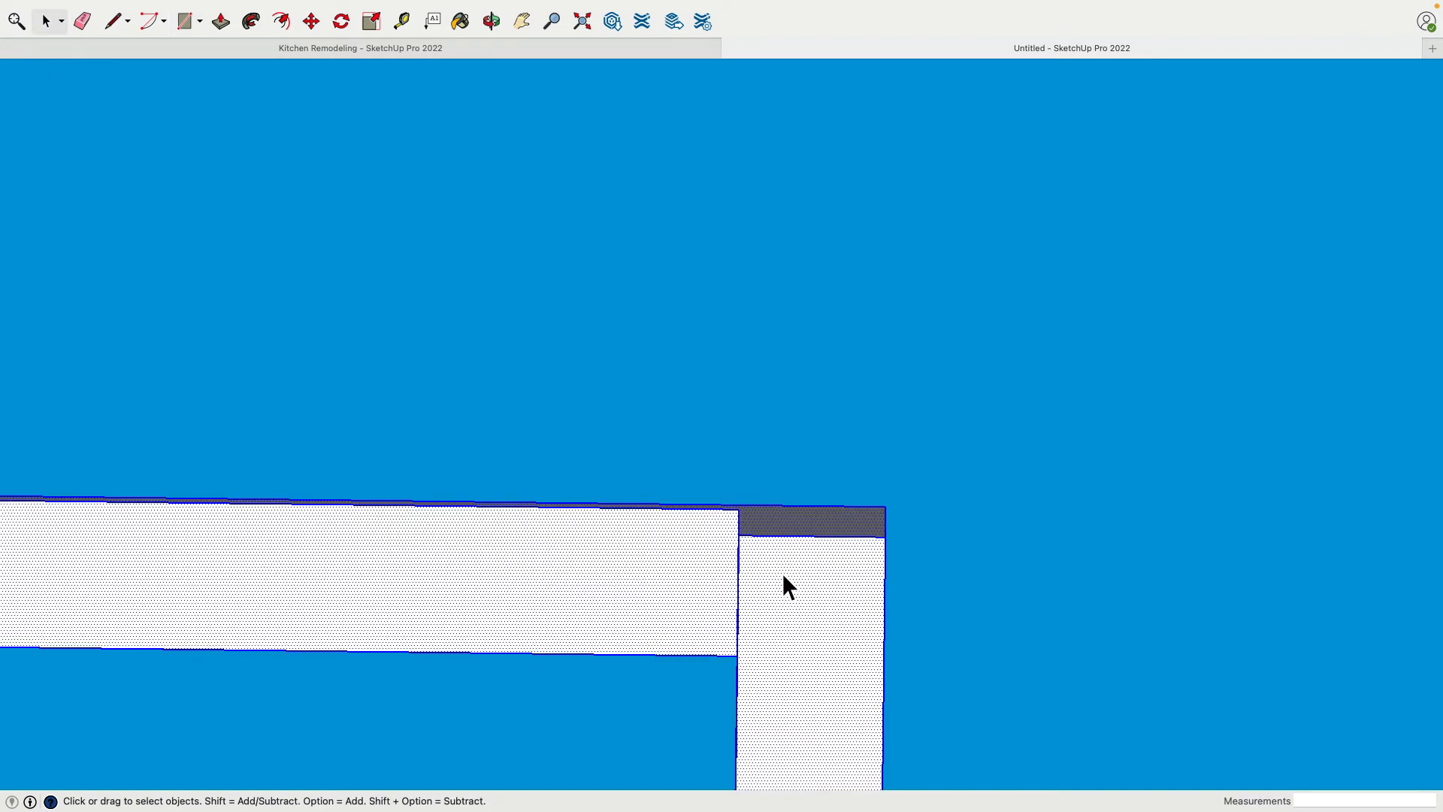
right_click(782, 573)
click(864, 676)
Draw a closed tapered trim profile at the outer closet jamb's front bottom corner, 2 1/2" long with ends of .25" and .5"
scroll(669, 496, up, 1)
middle_drag(670, 499, 673, 354)
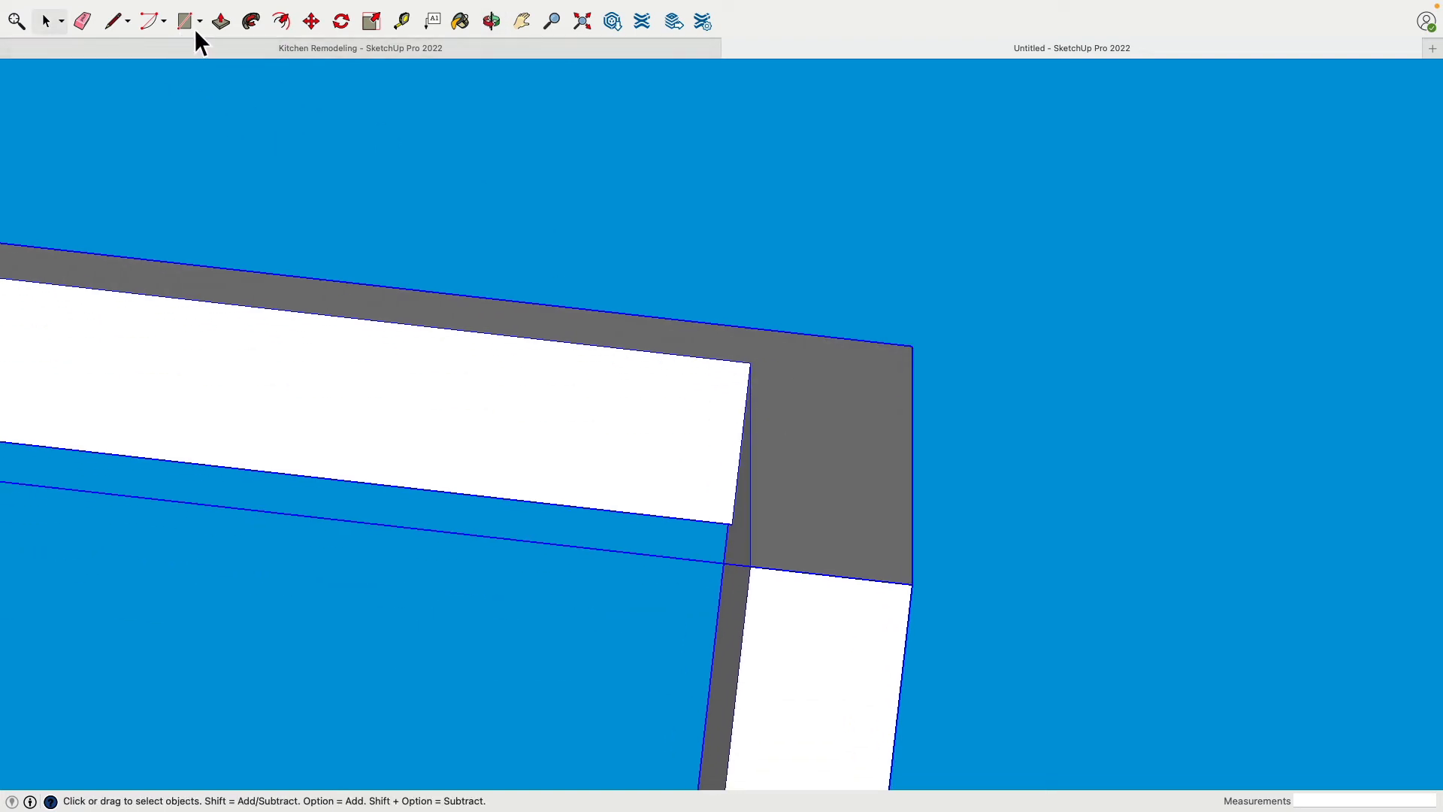
click(111, 24)
scroll(827, 557, up, 3)
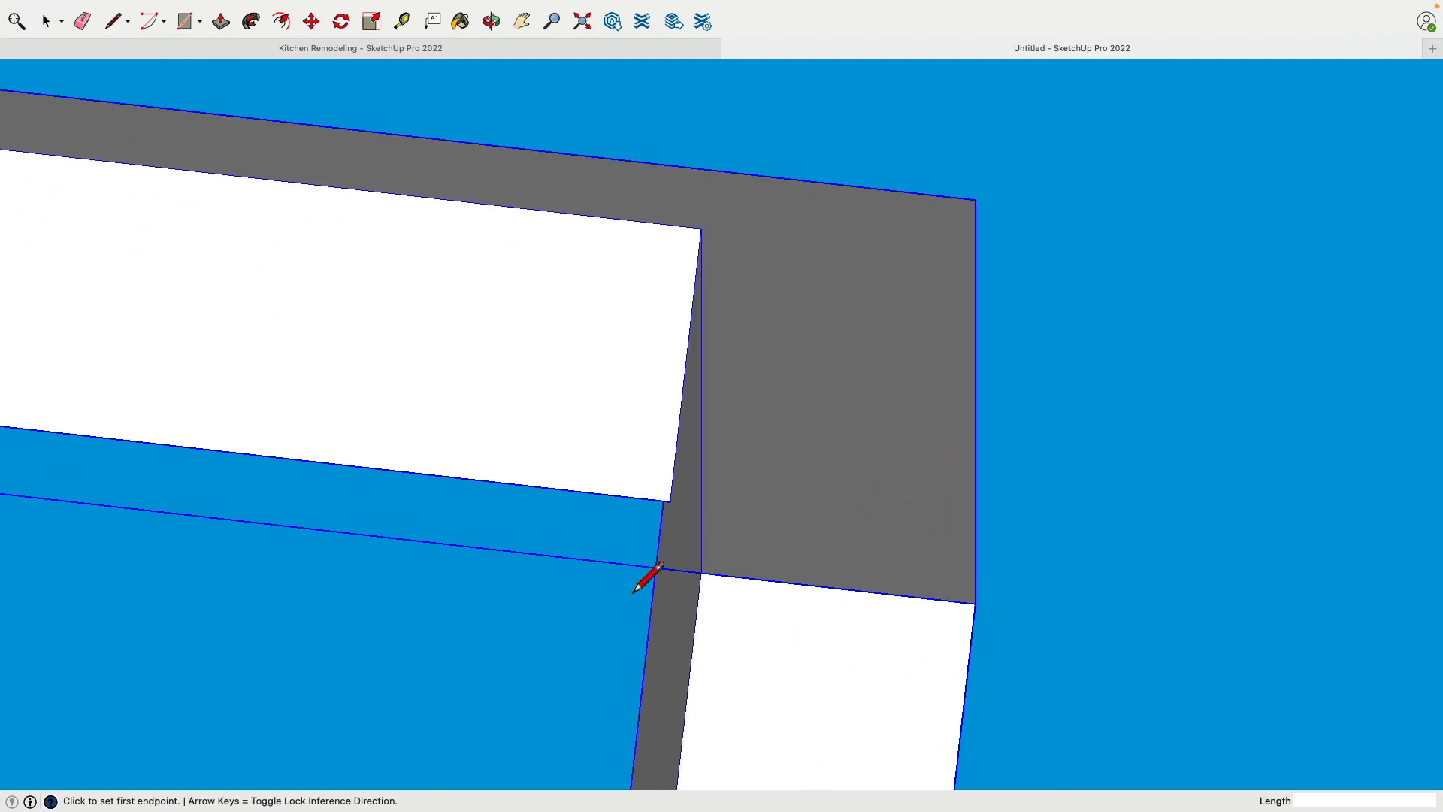
click(701, 573)
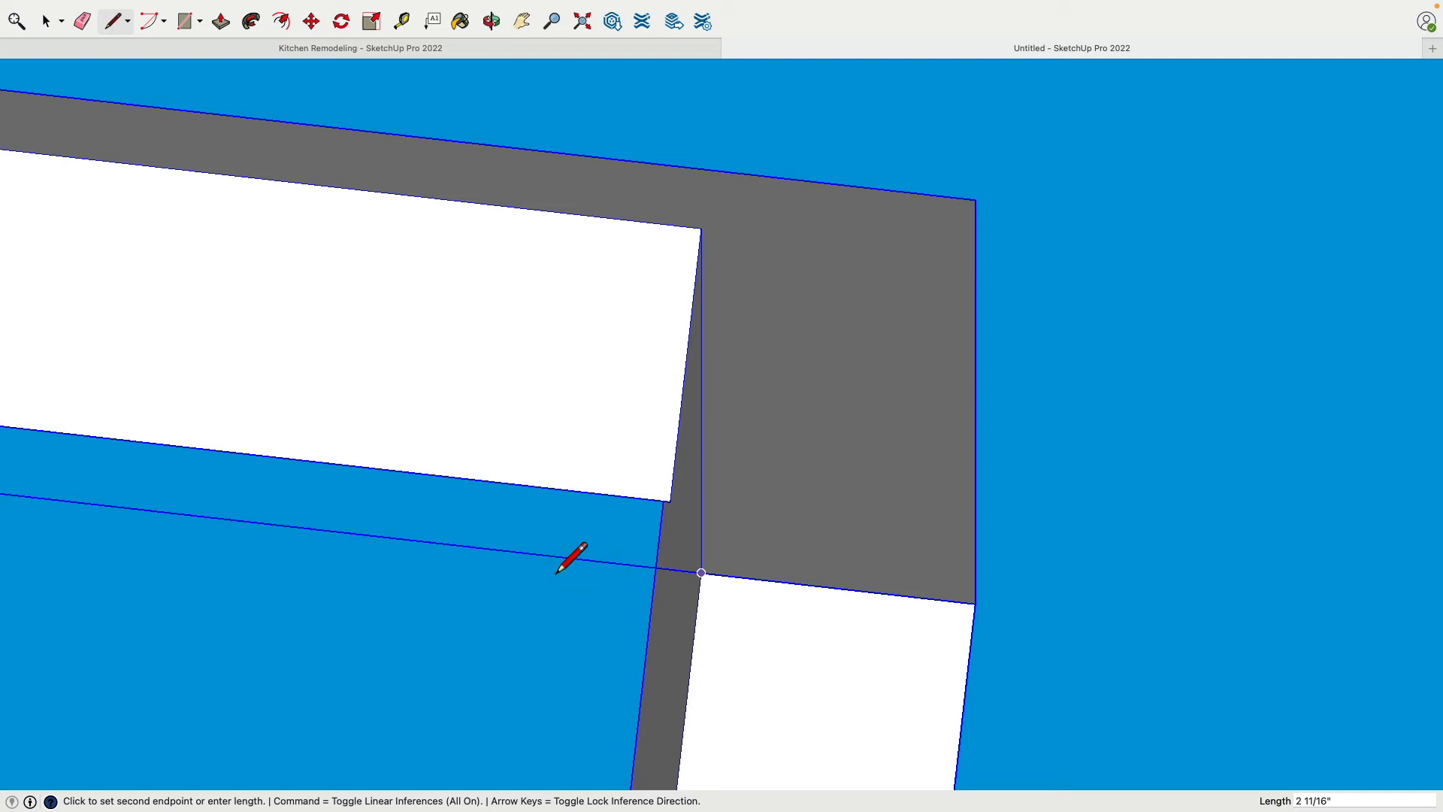
key(Return)
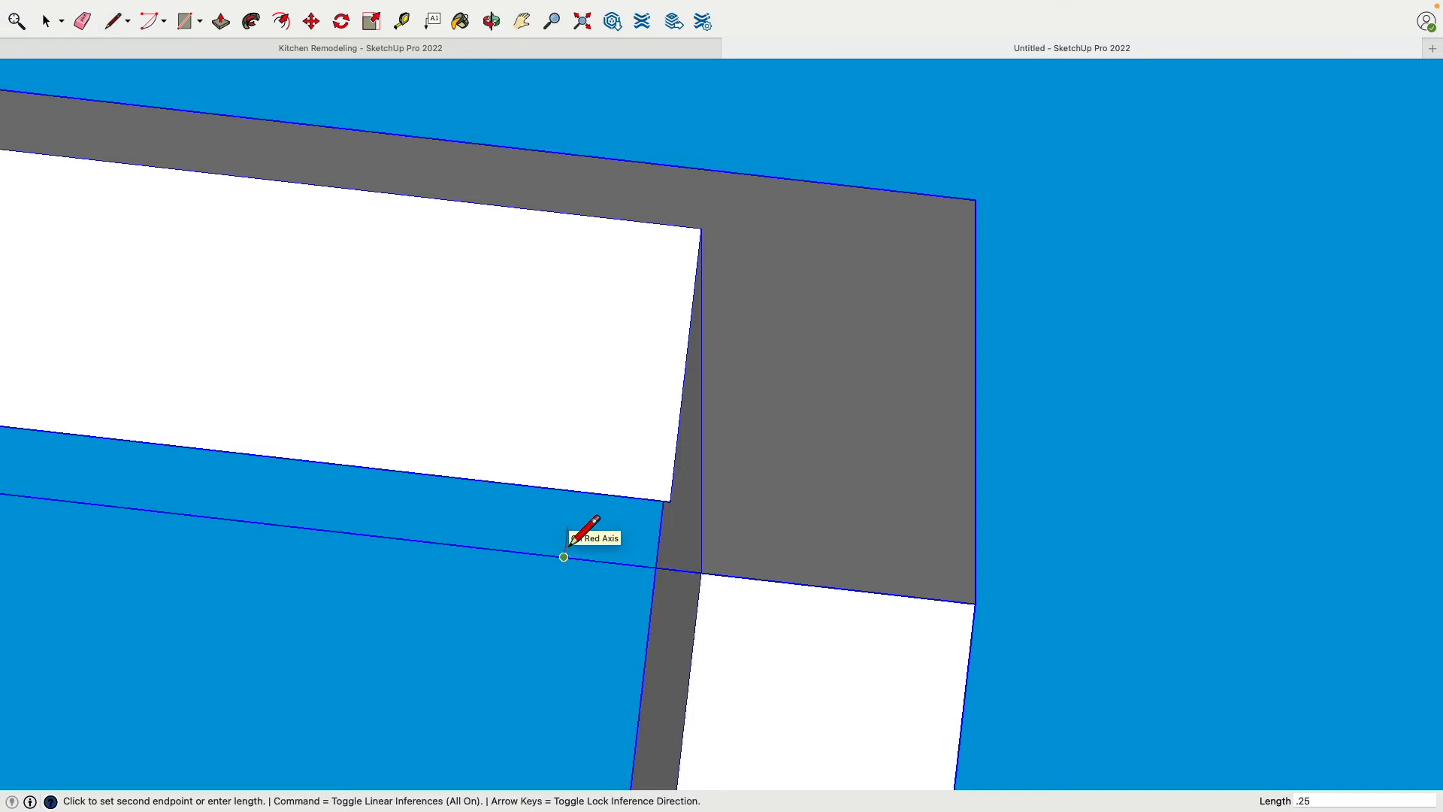
key(Return)
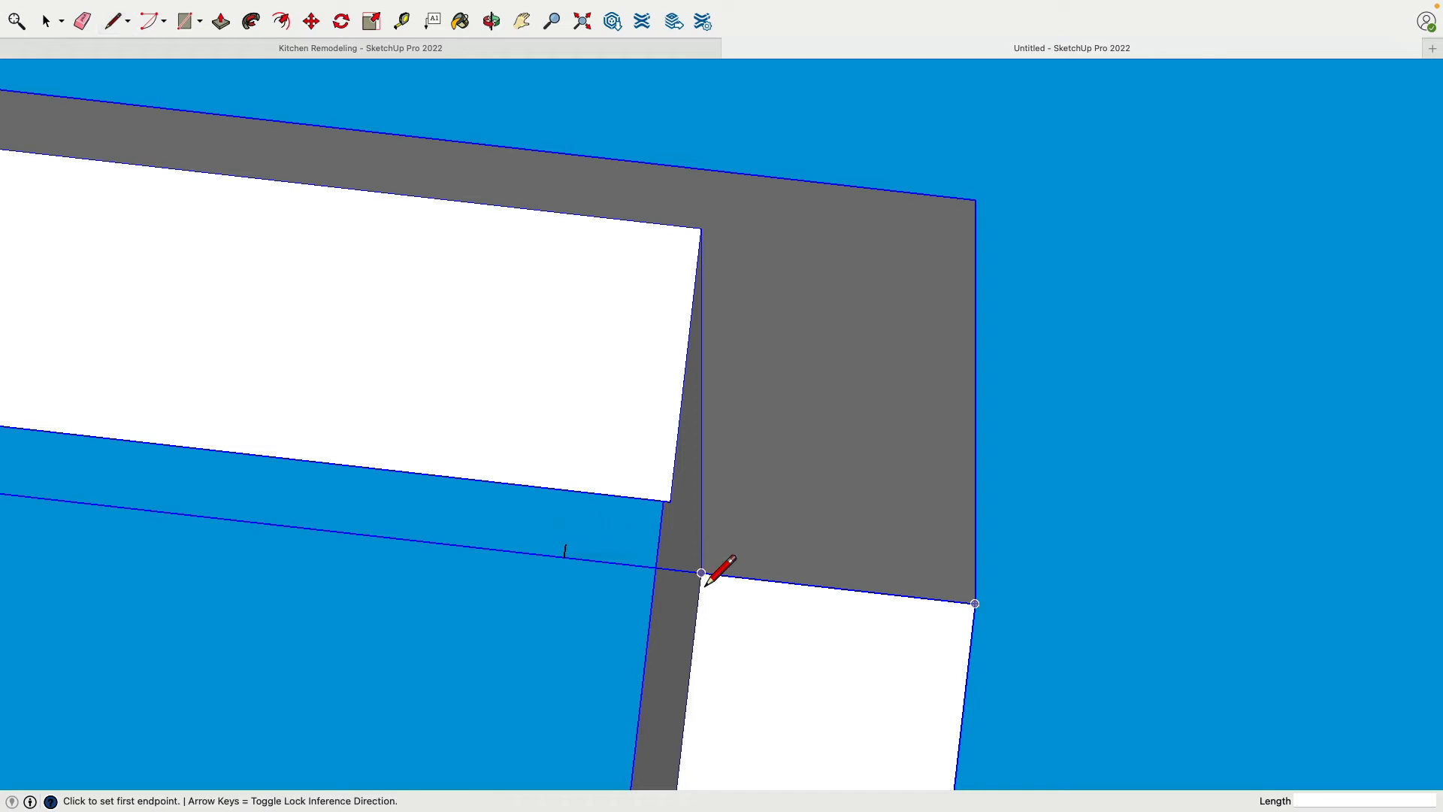
click(702, 573)
text(.5)
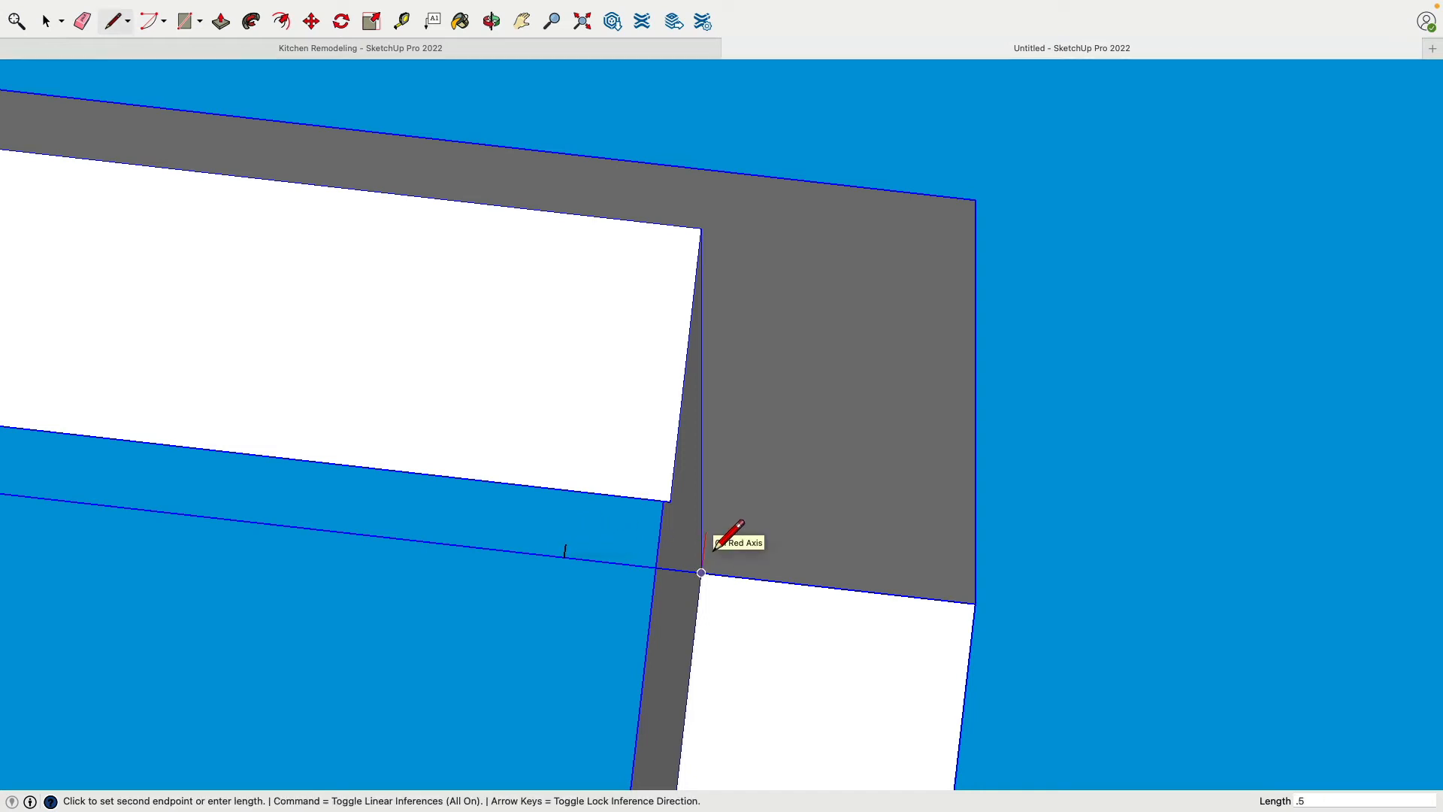
key(Return)
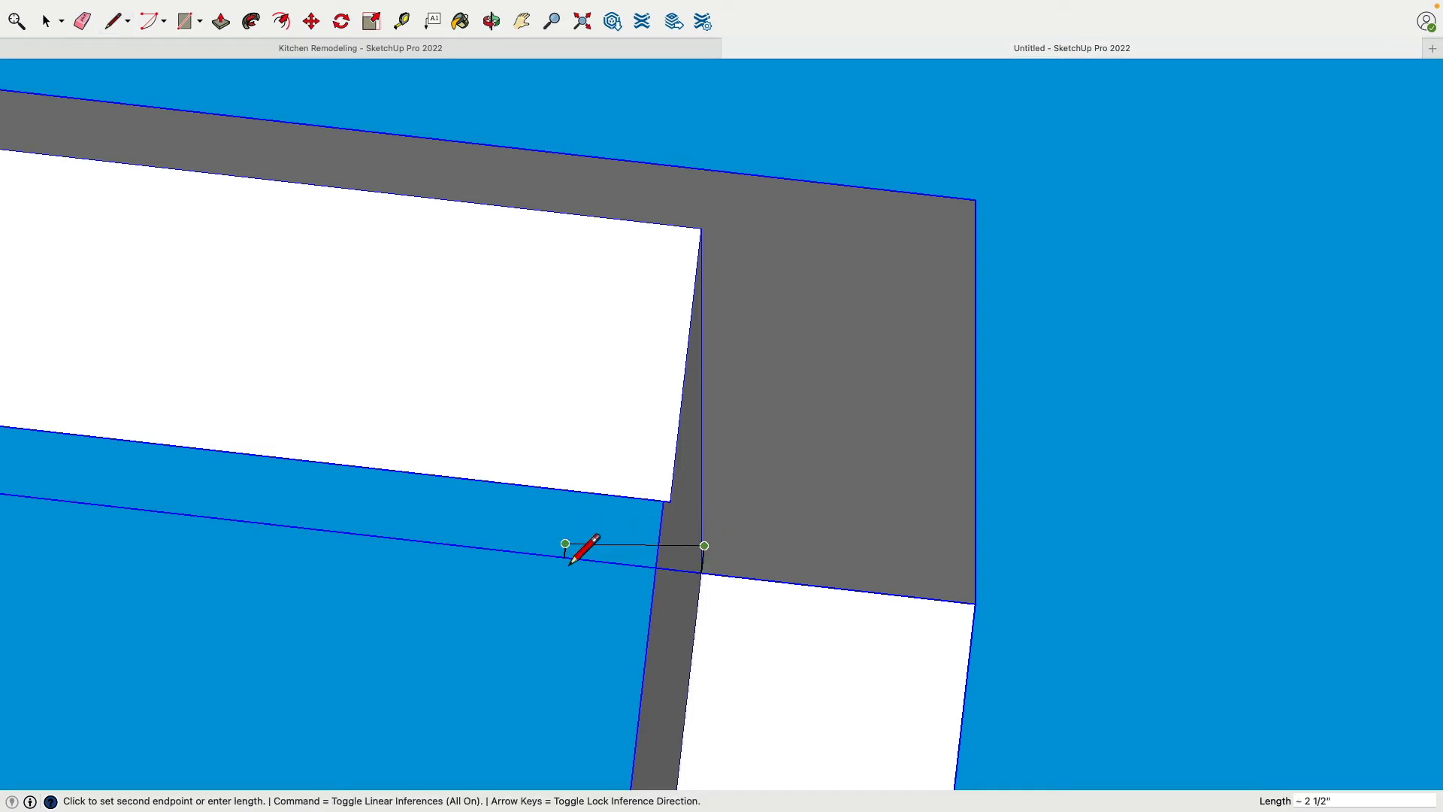
click(565, 544)
Move the trim profile 2 1/2" onto the front of the outer end wall, then 1/2" back toward the opening
click(50, 25)
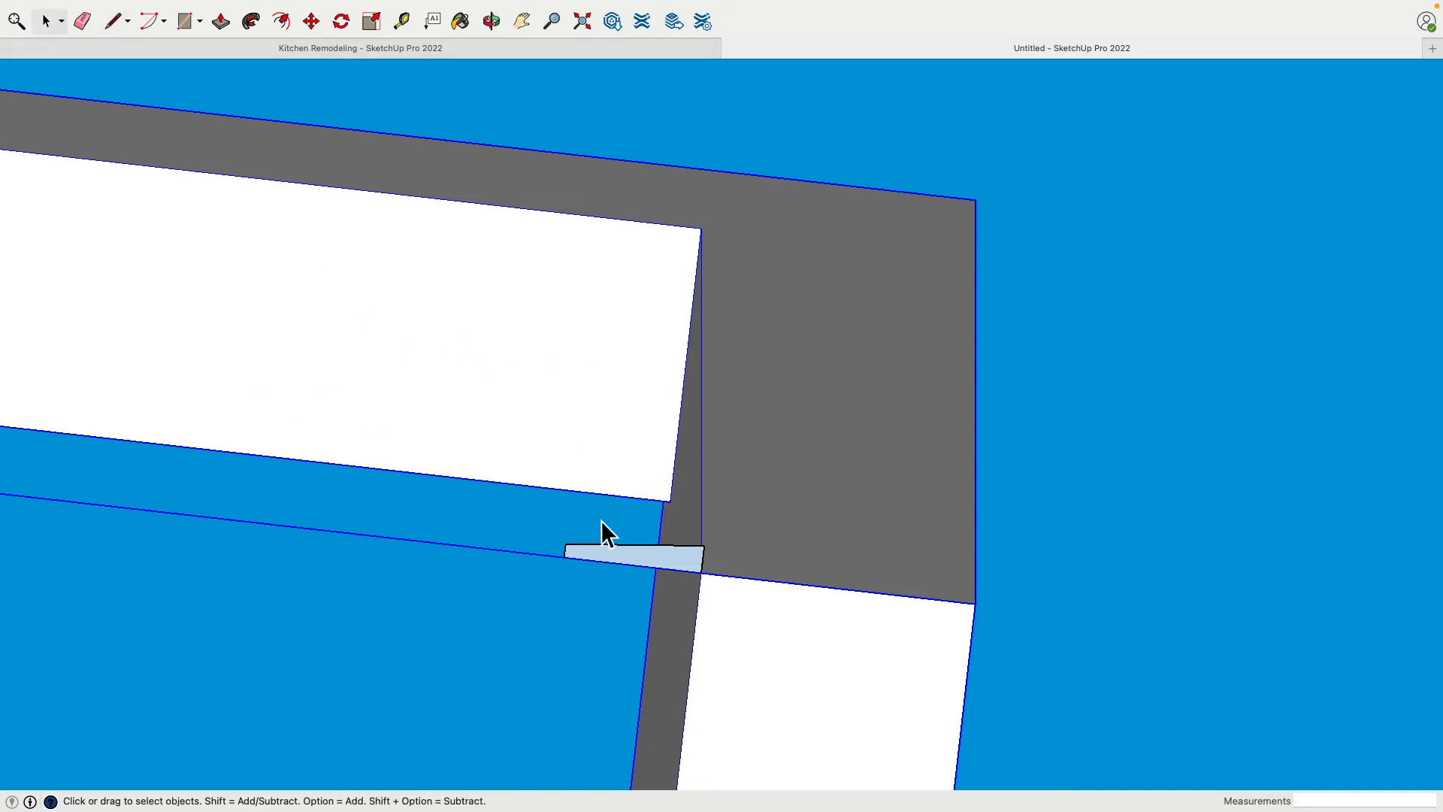
click(618, 556)
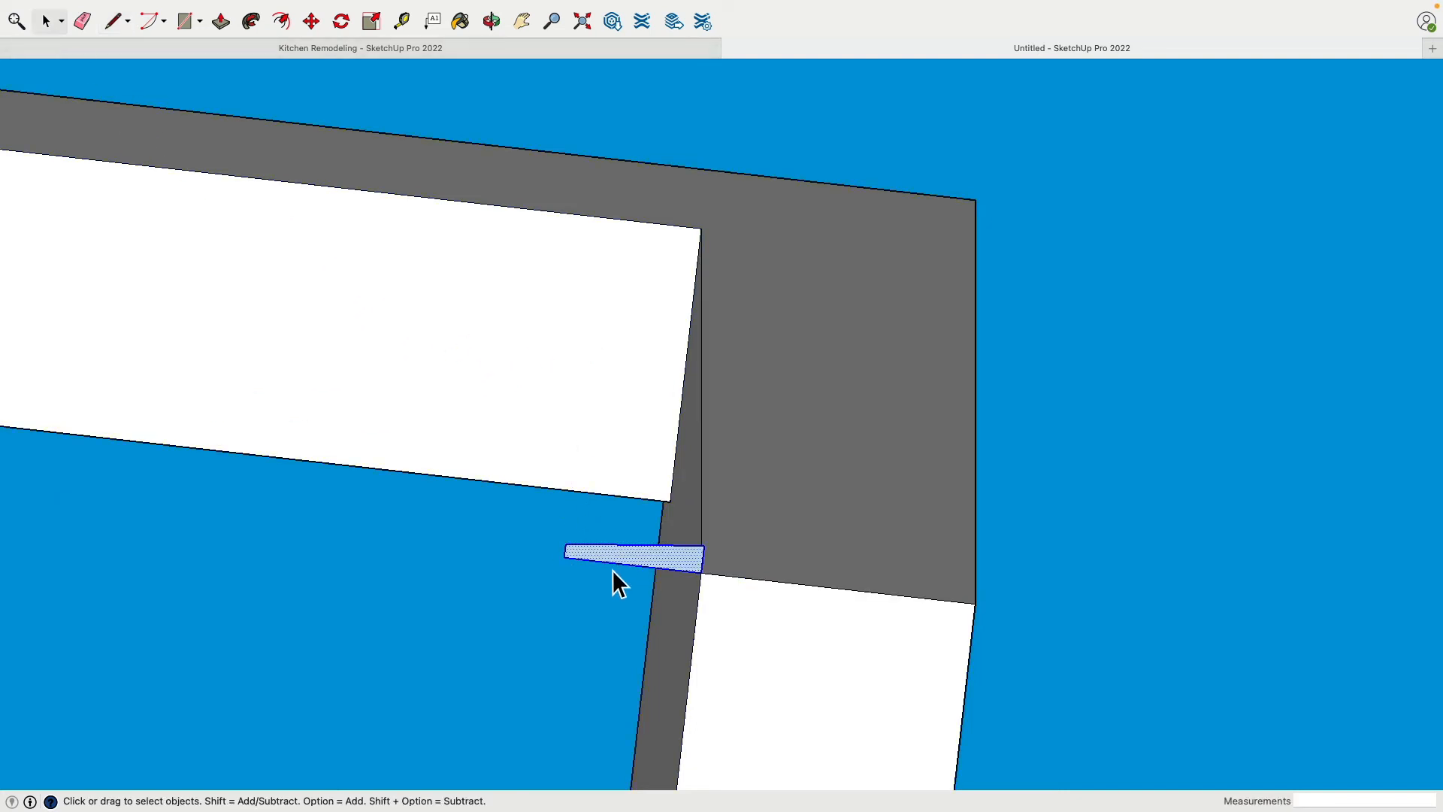
key(m)
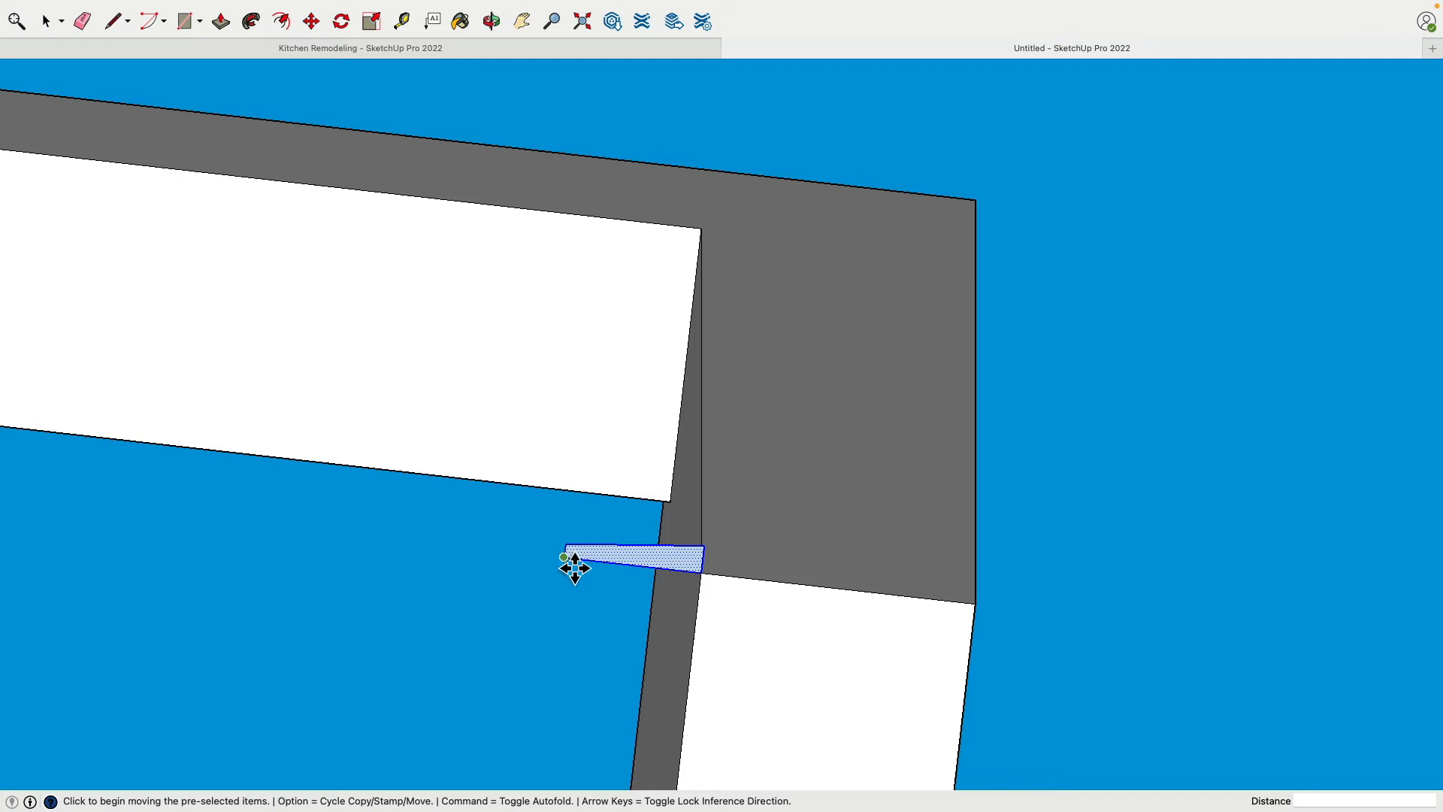
click(565, 554)
click(703, 574)
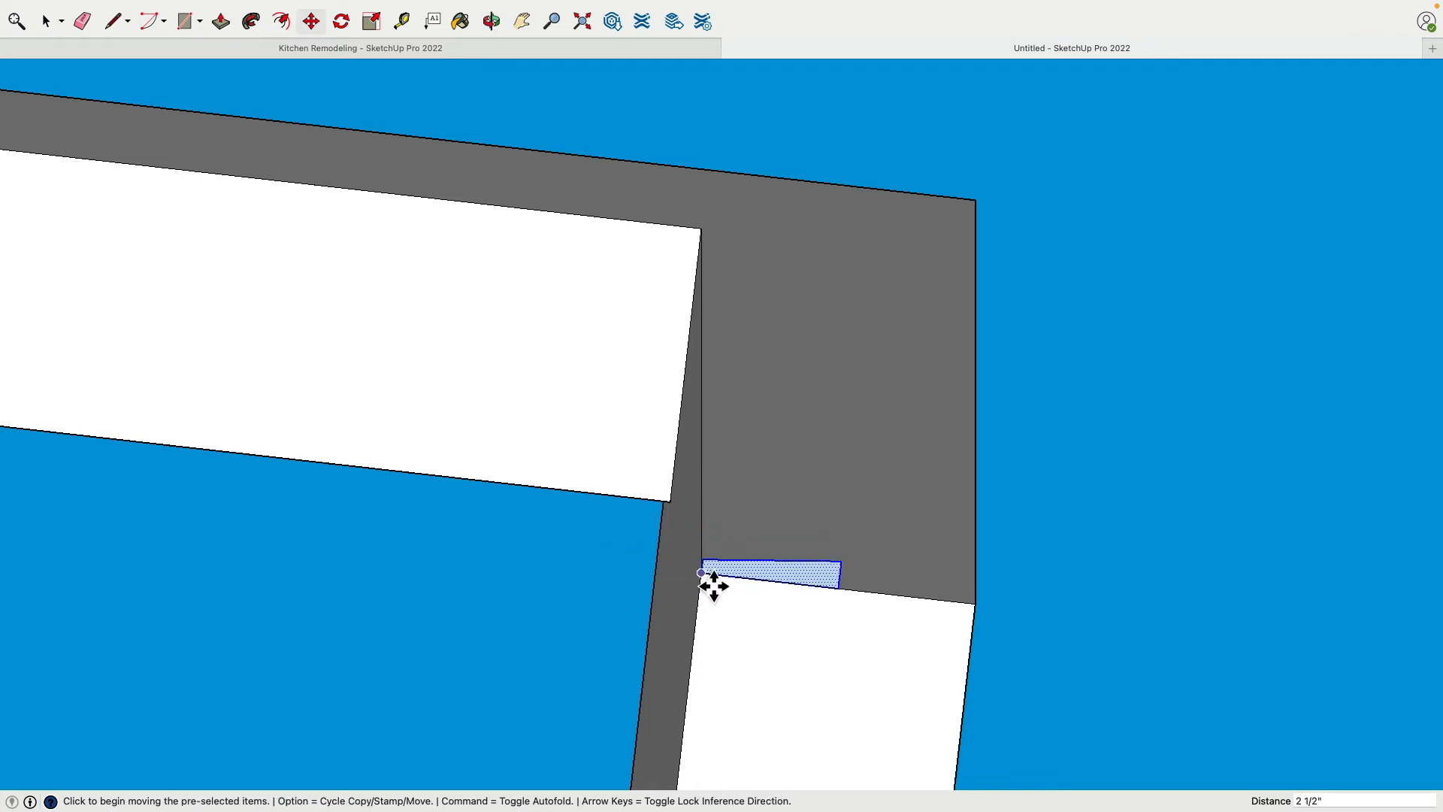
click(714, 586)
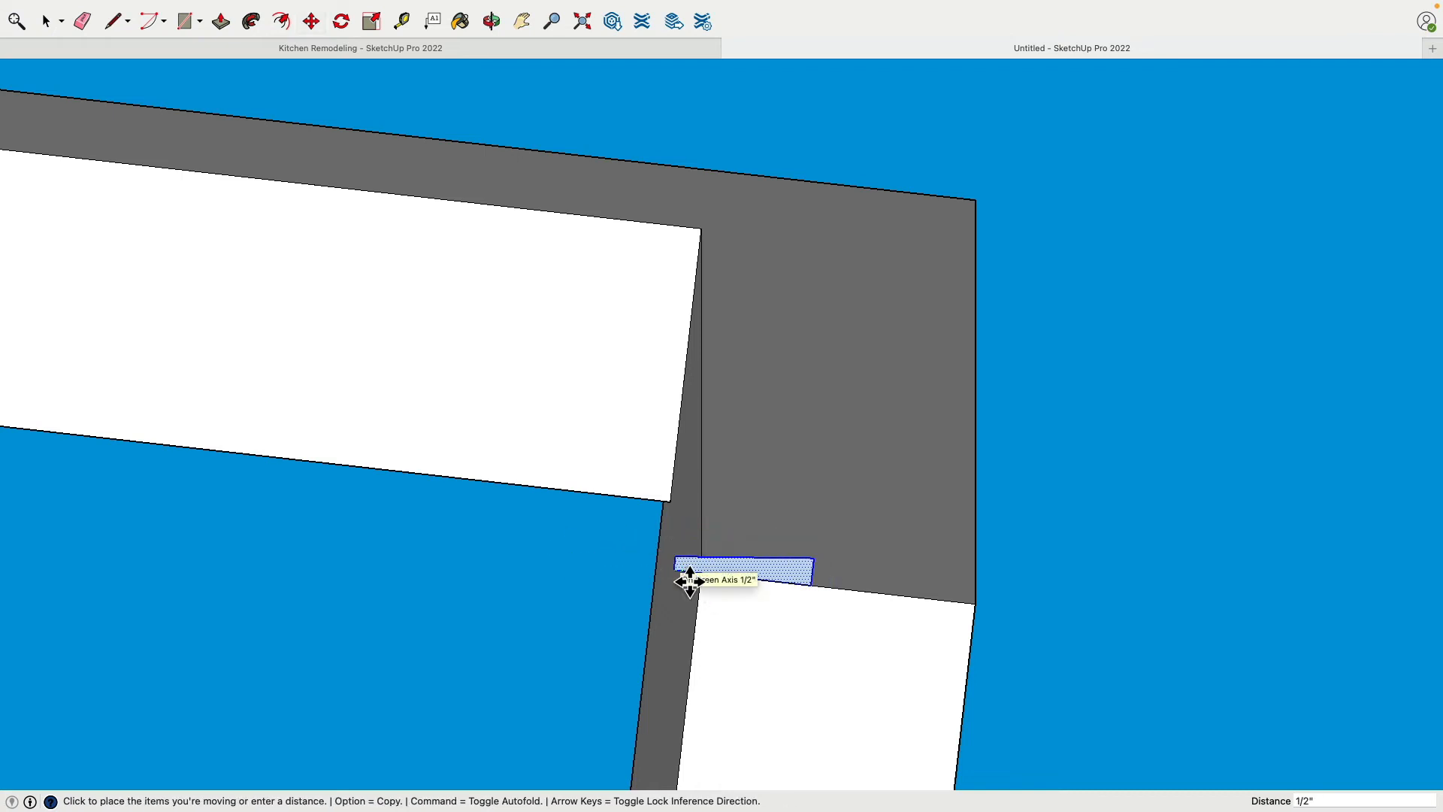
click(689, 581)
Trace a three-sided line path around the outer closet opening, from the divider's bottom corner over the header to the outer jamb's bottom corner
middle_drag(759, 563, 905, 306)
scroll(886, 390, down, 3)
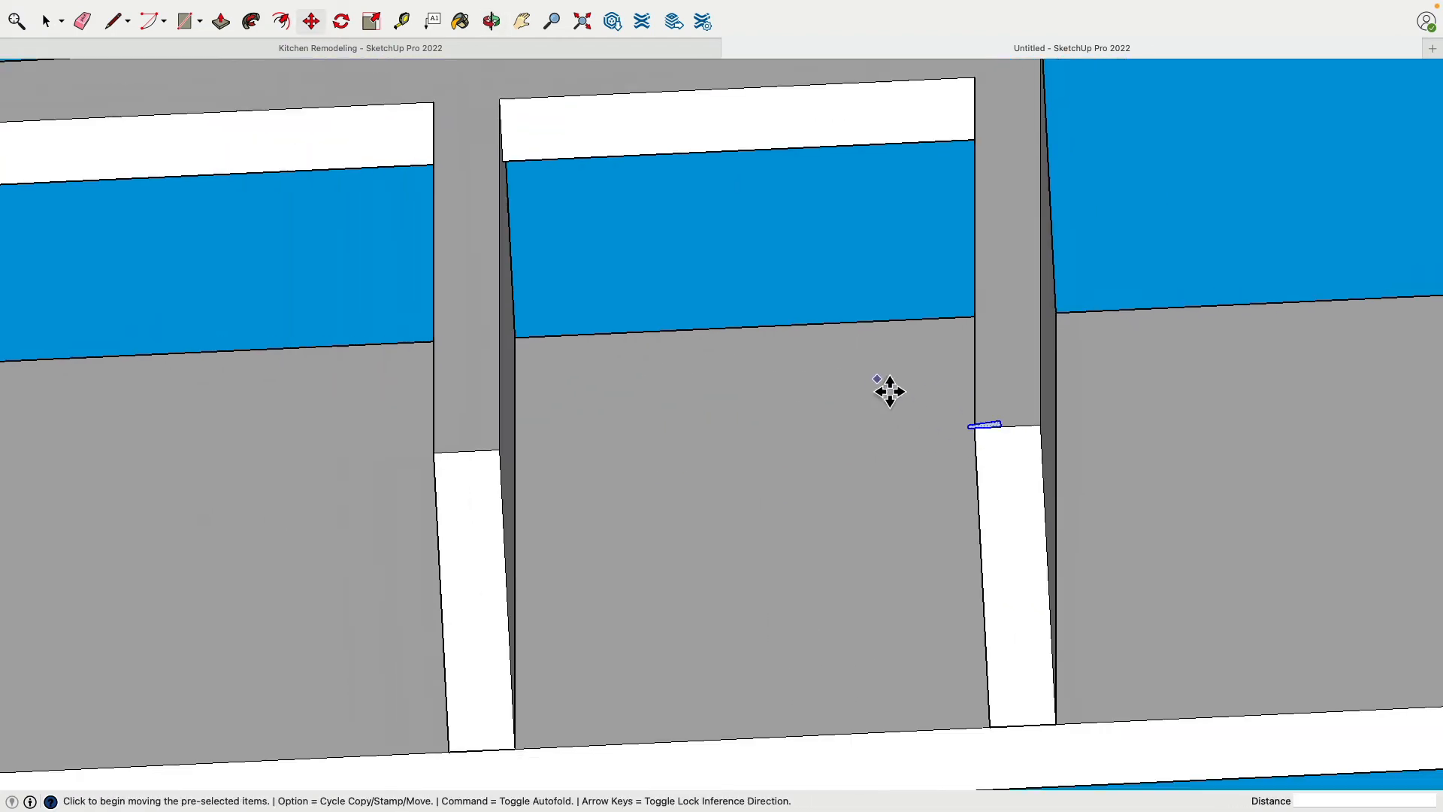
middle_drag(912, 408, 750, 499)
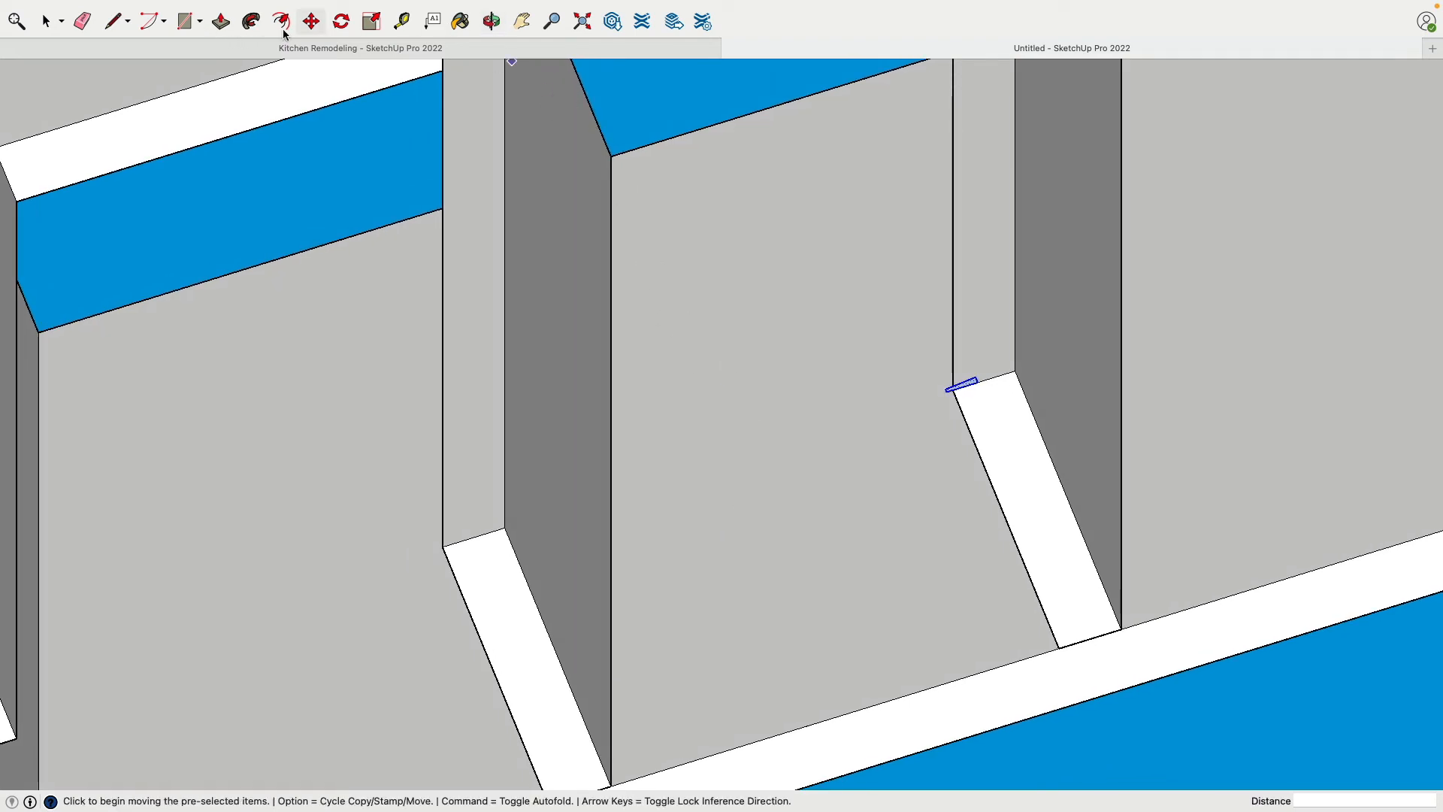
click(124, 25)
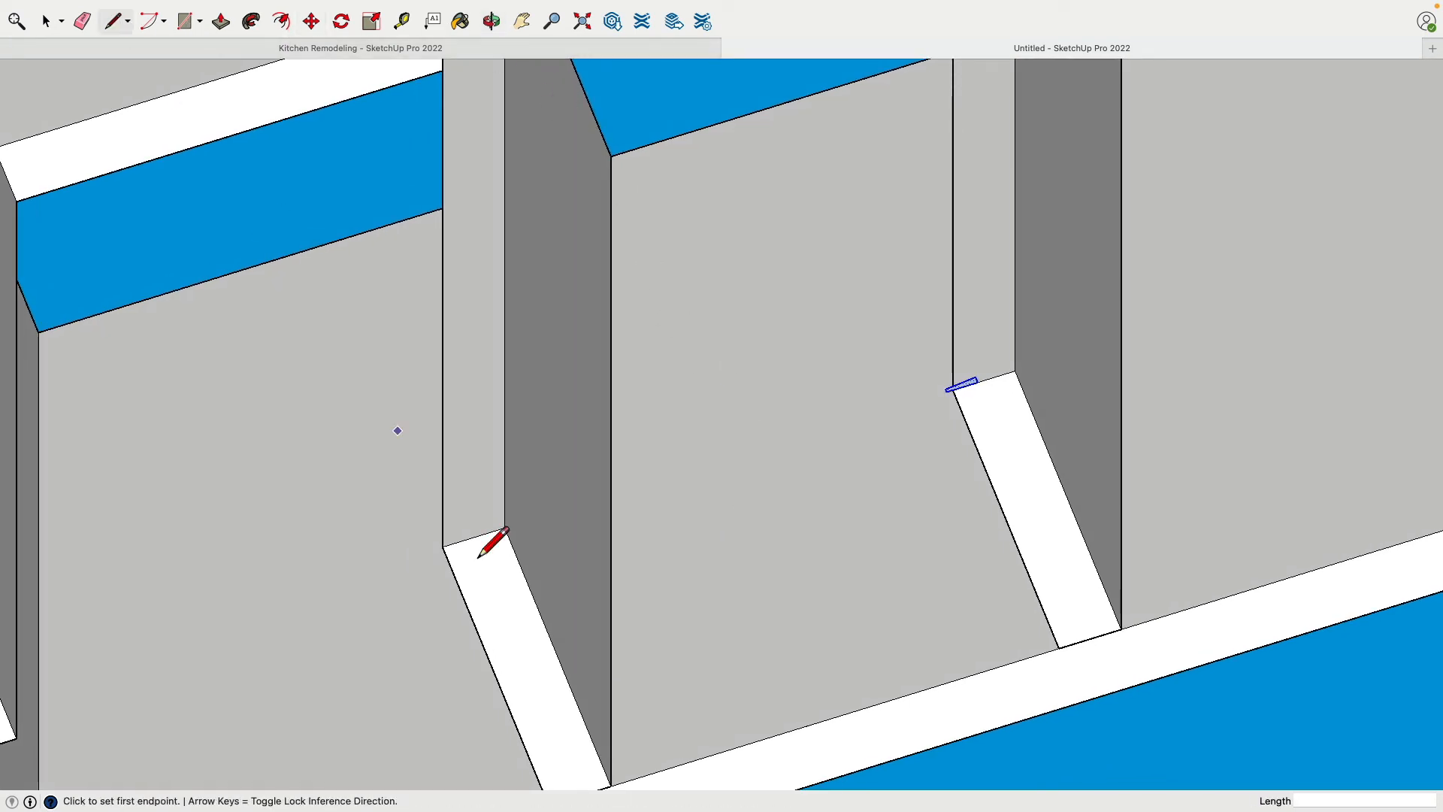
middle_drag(489, 541, 502, 582)
click(486, 575)
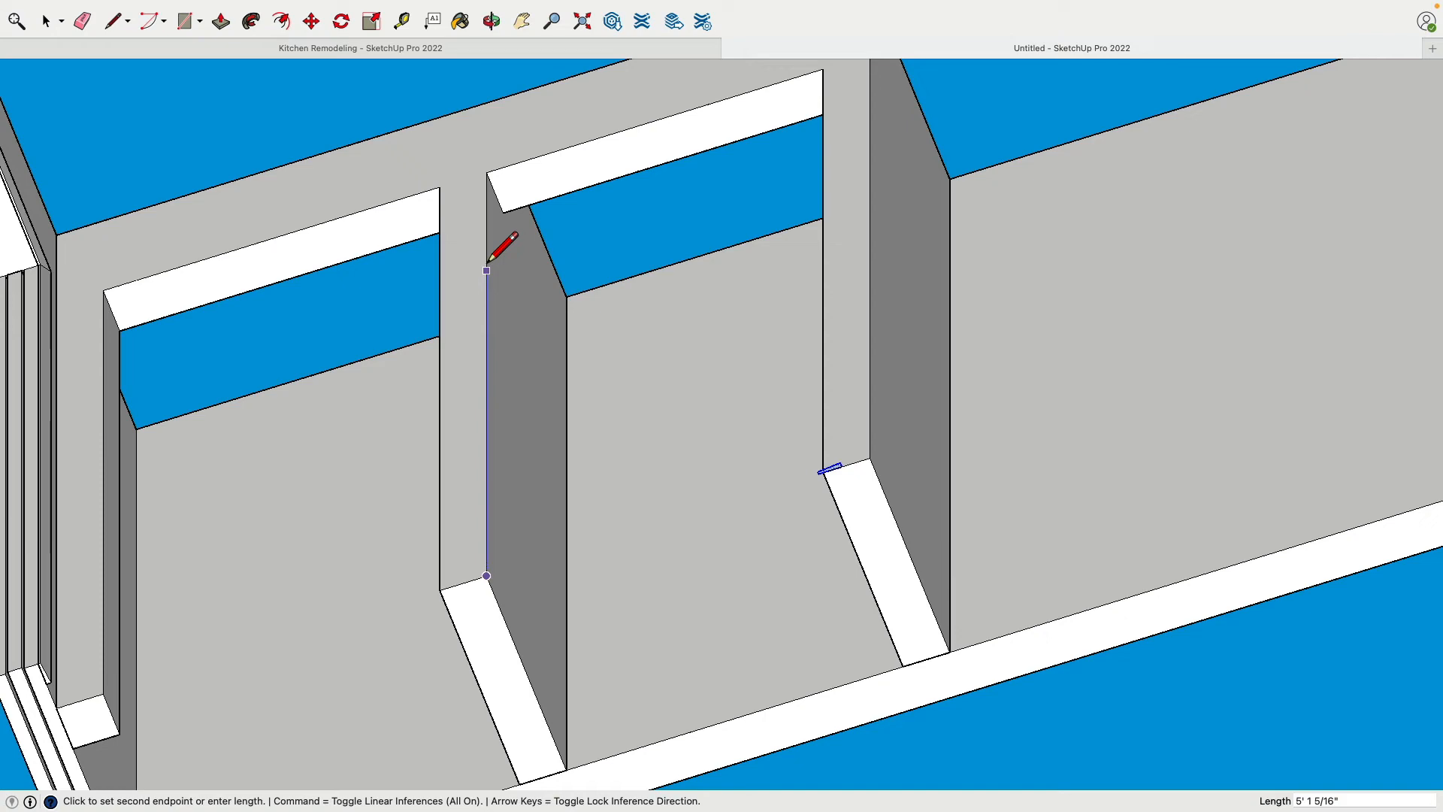
click(487, 174)
click(824, 72)
scroll(857, 338, down, 3)
scroll(865, 386, up, 6)
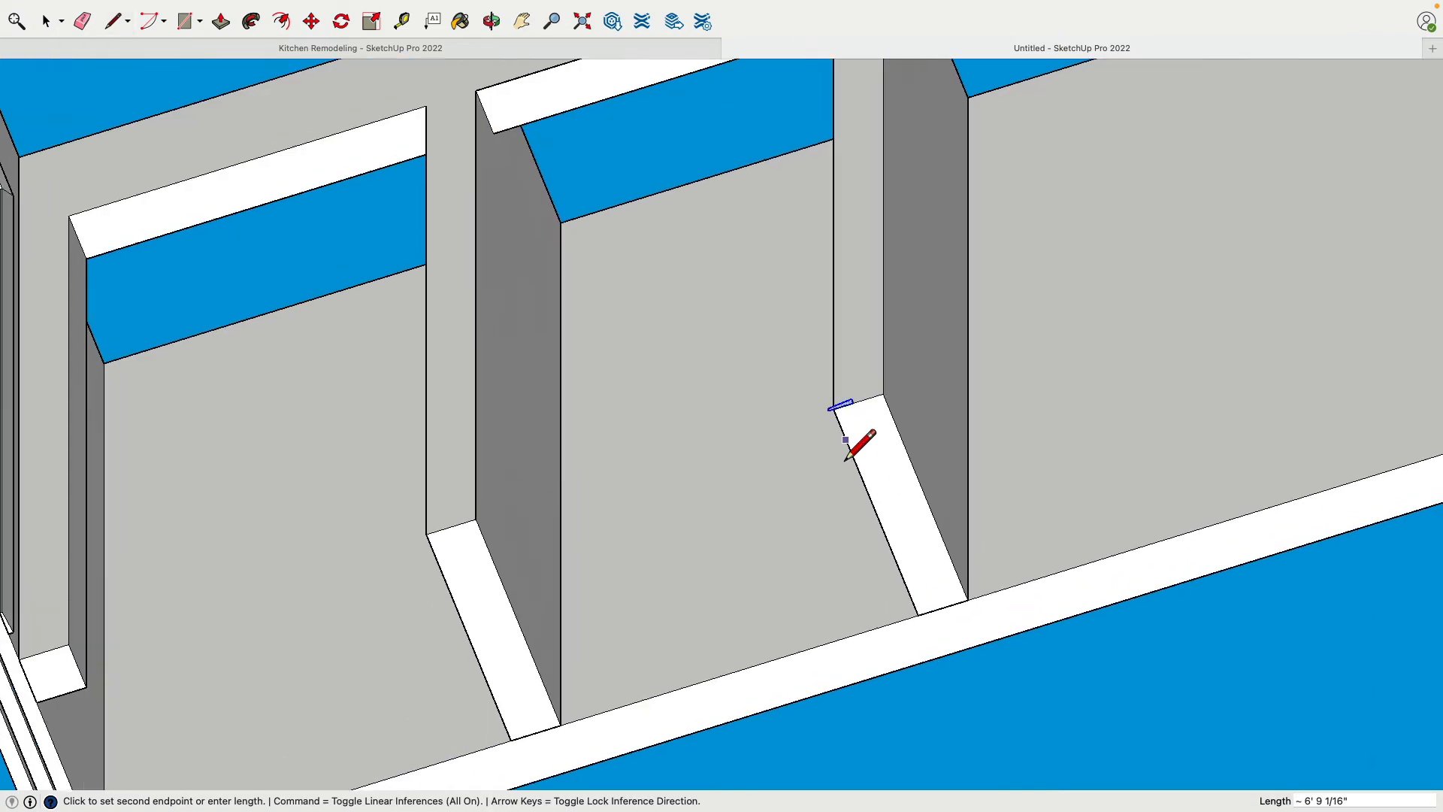
click(823, 364)
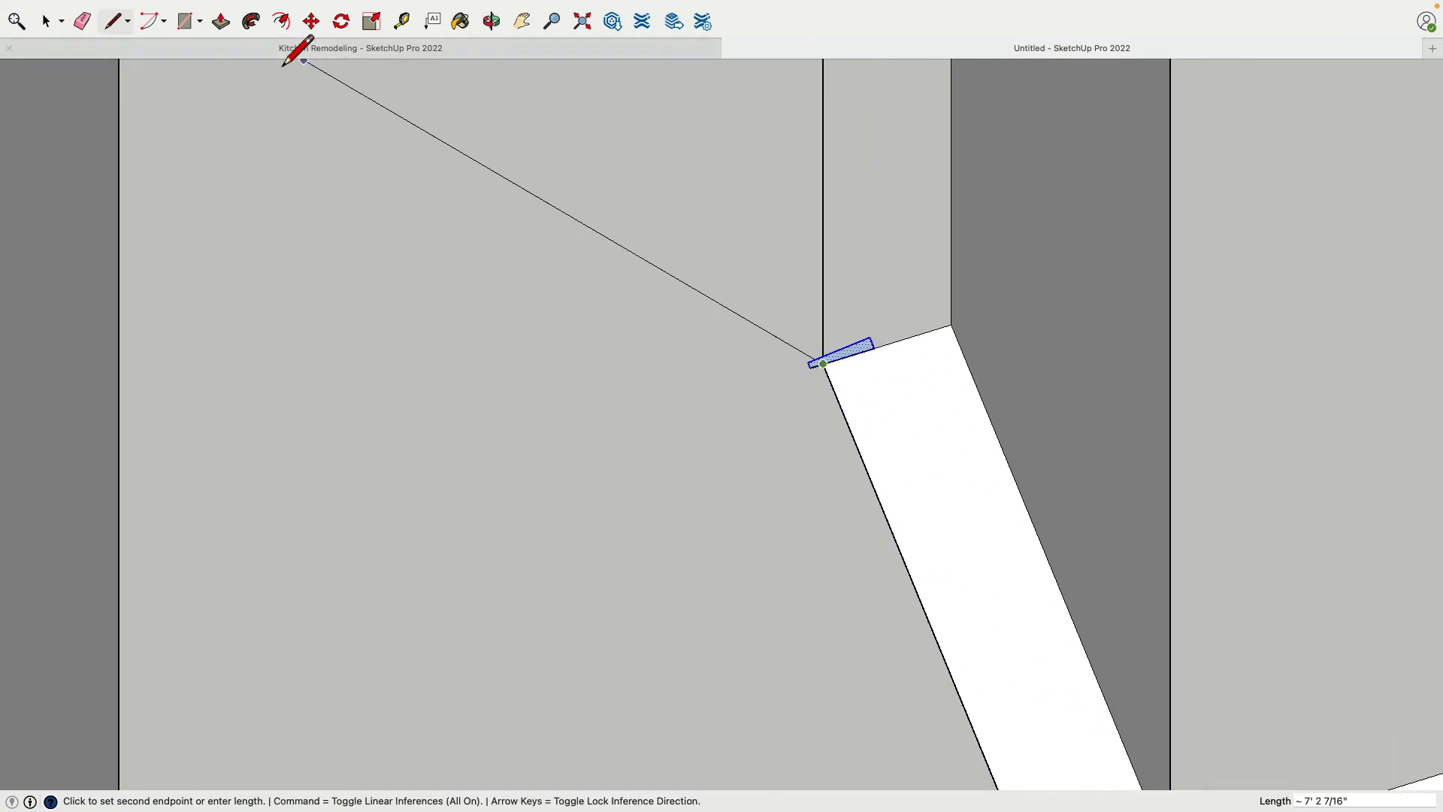
Extrude the trim profile with Follow Me up, across and down the path around the outer closet opening
click(251, 21)
scroll(860, 355, down, 5)
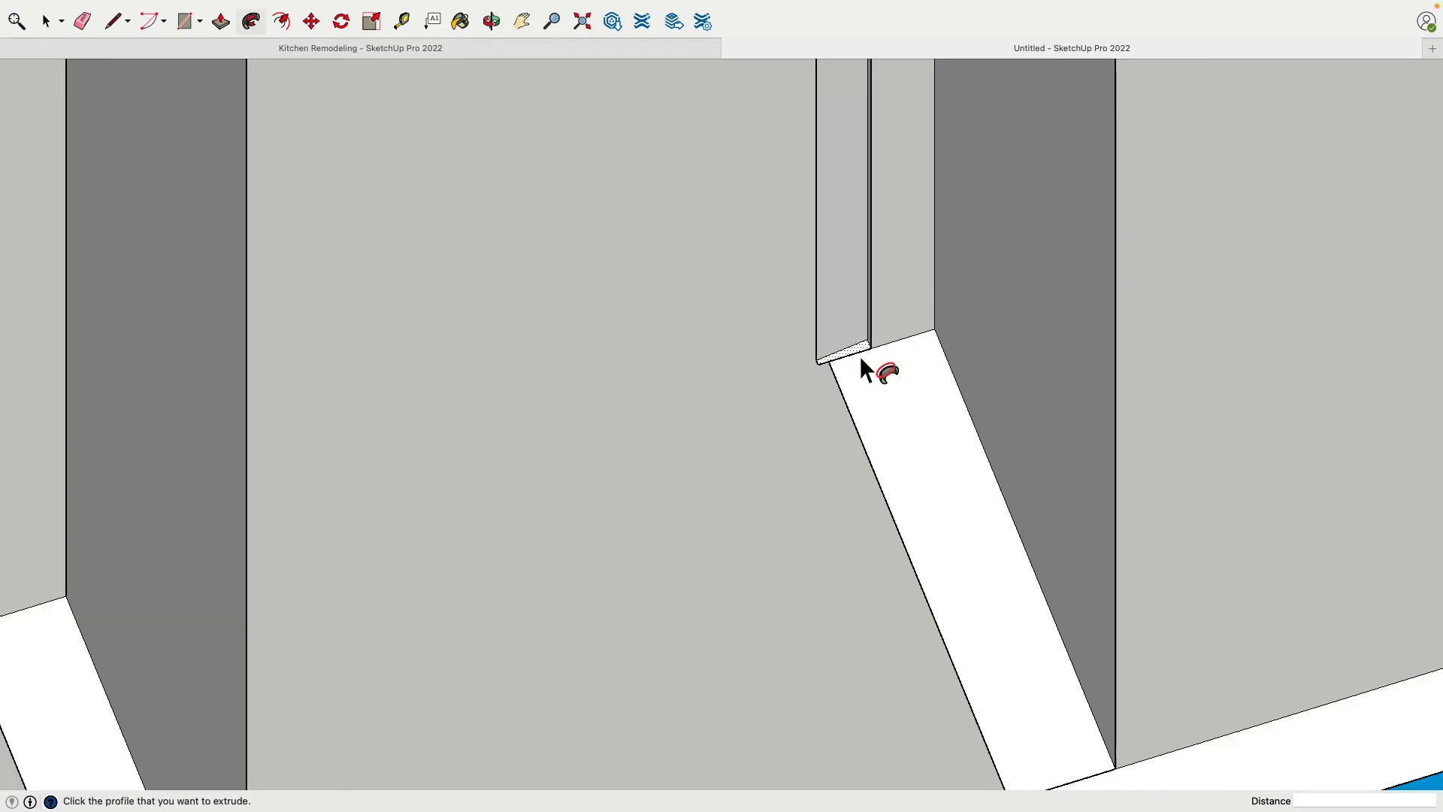
middle_drag(847, 354, 804, 621)
scroll(831, 534, up, 4)
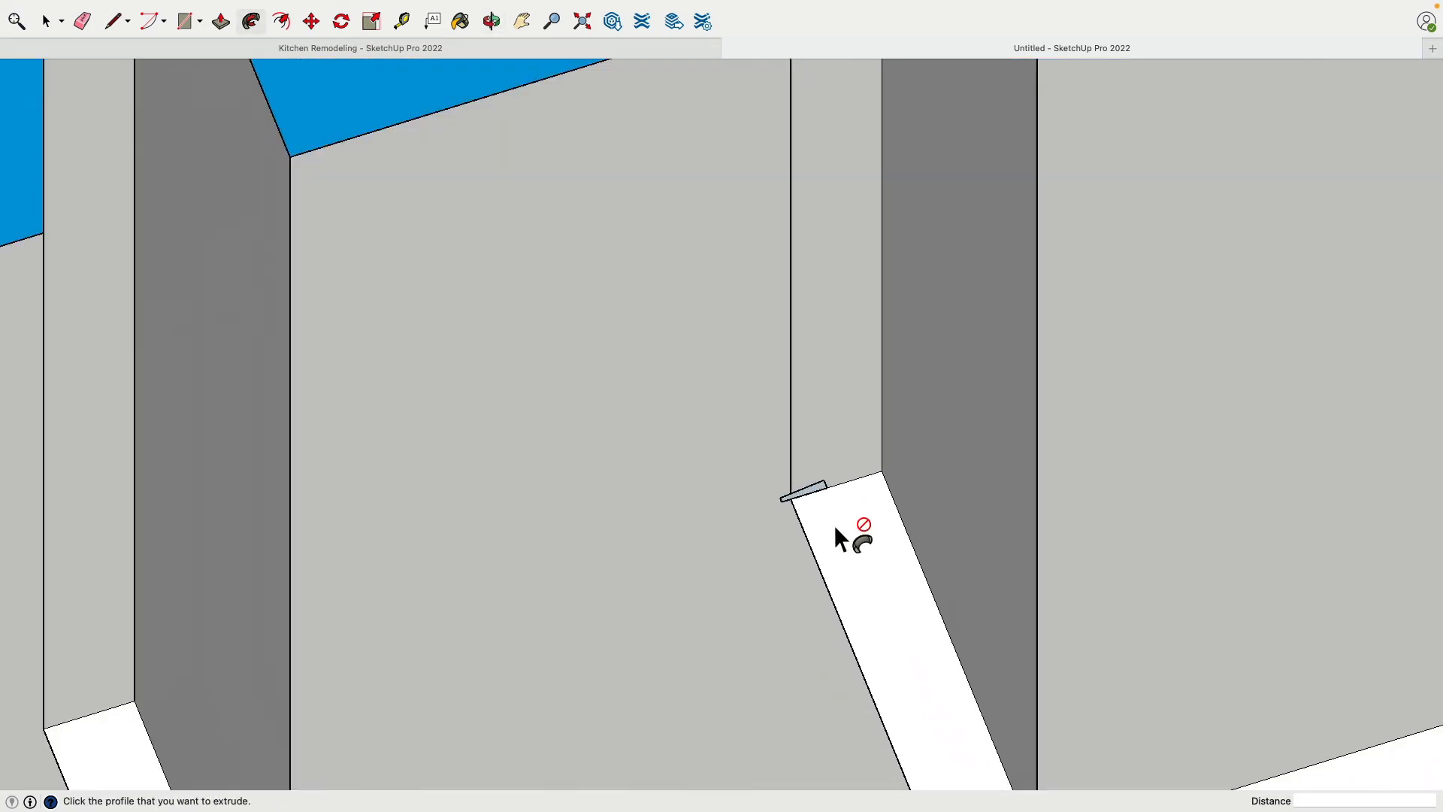
click(819, 481)
scroll(811, 481, down, 4)
scroll(770, 191, down, 4)
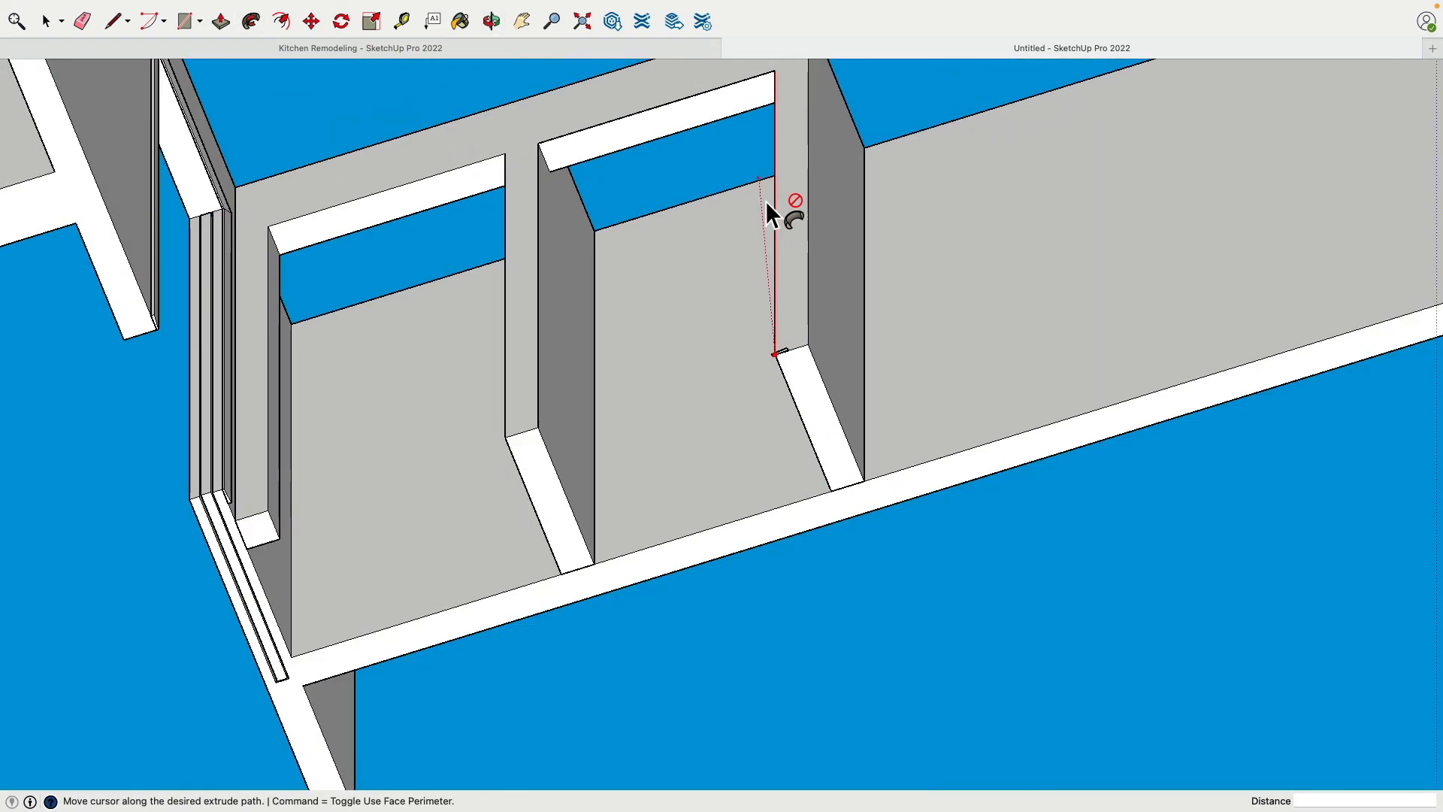
scroll(536, 153, up, 3)
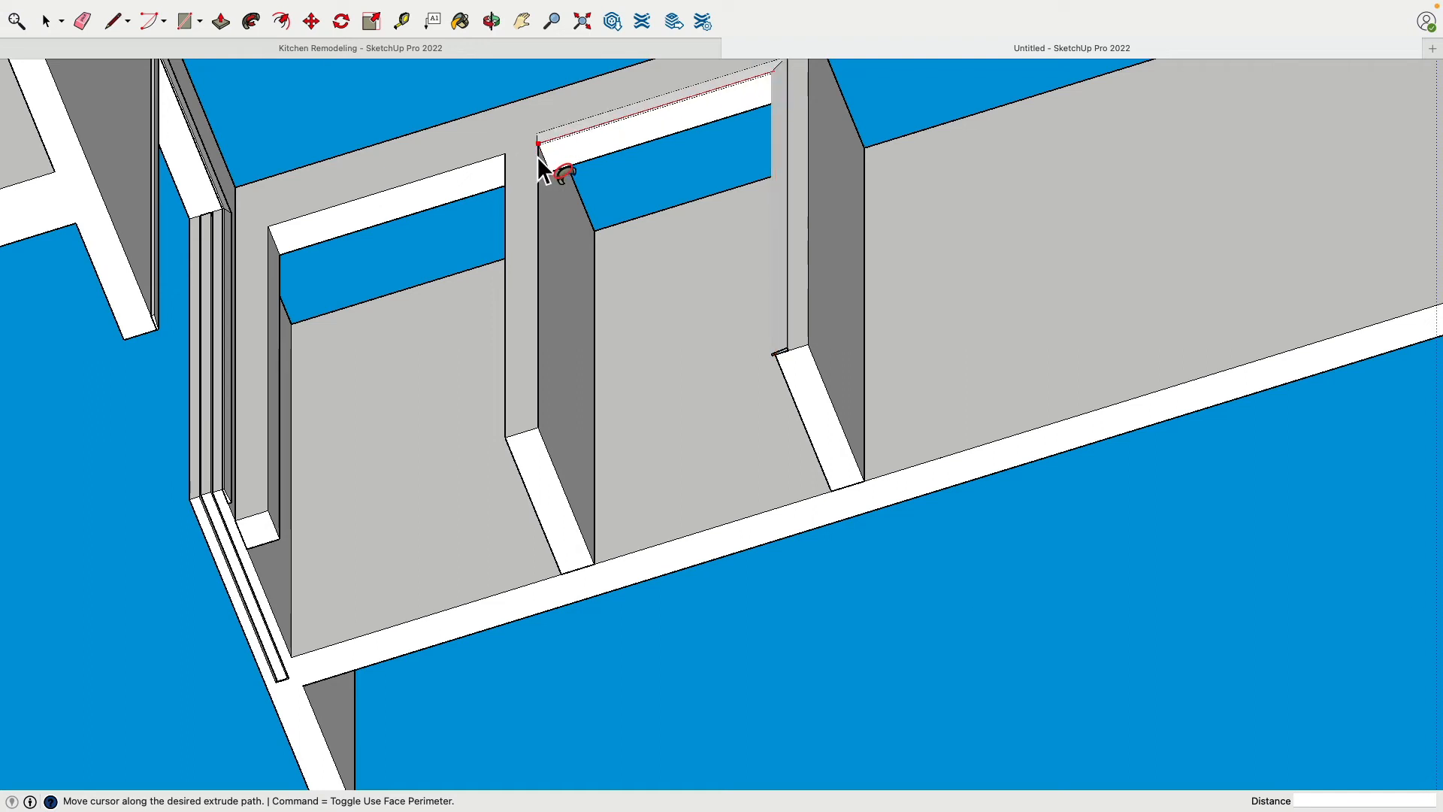
click(543, 434)
Select the entire trim frame around the outer closet opening and make it a group
click(47, 30)
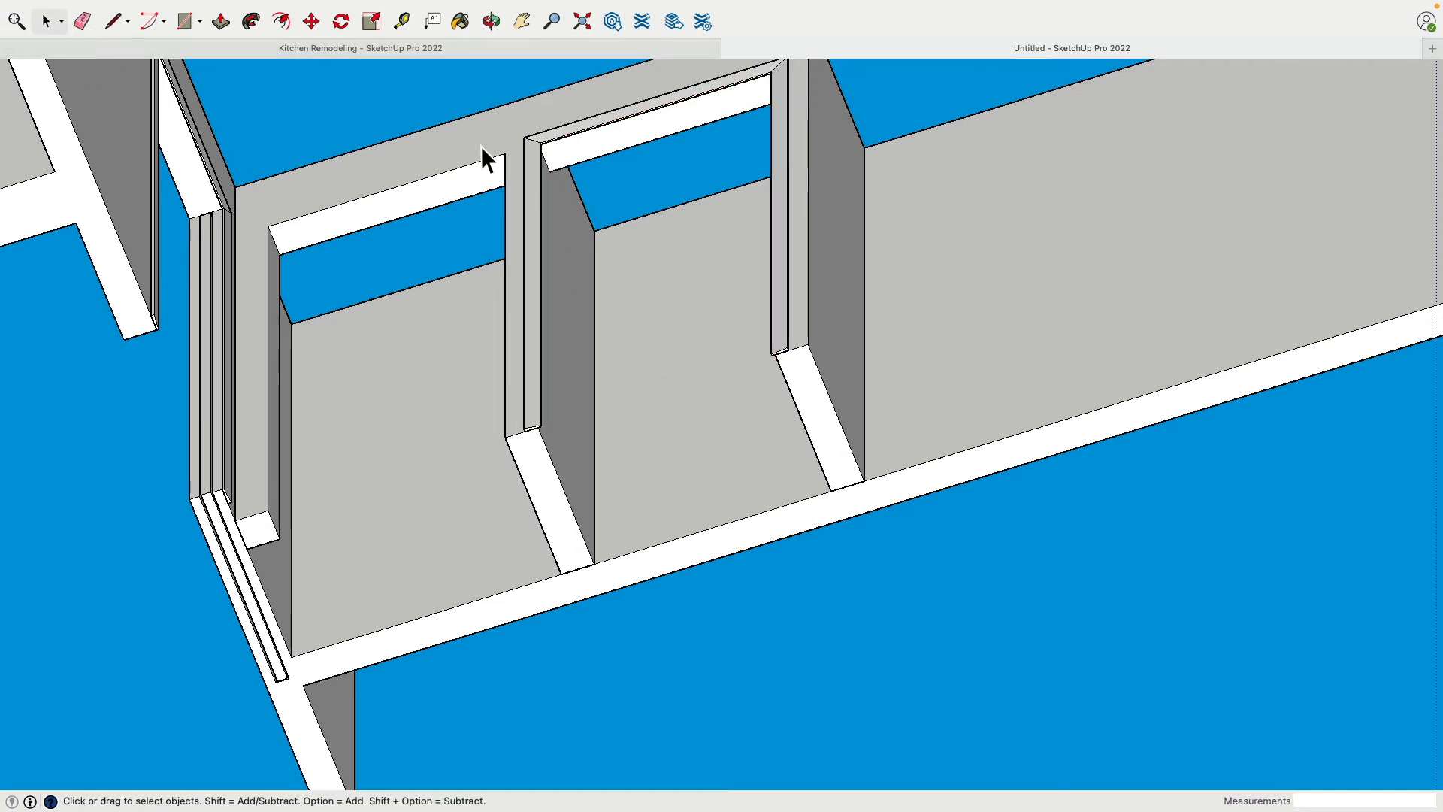
triple_click(538, 159)
right_click(535, 151)
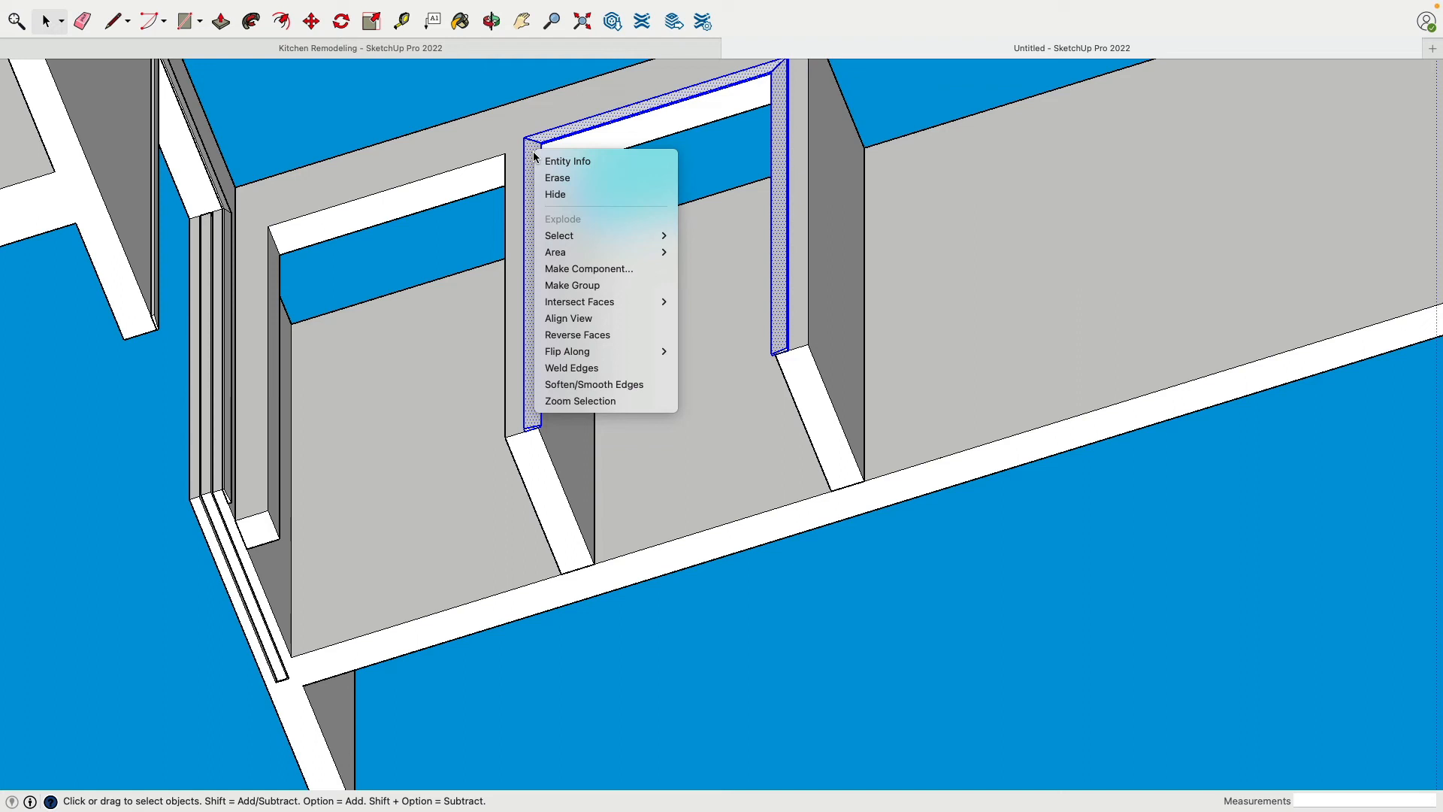
click(597, 286)
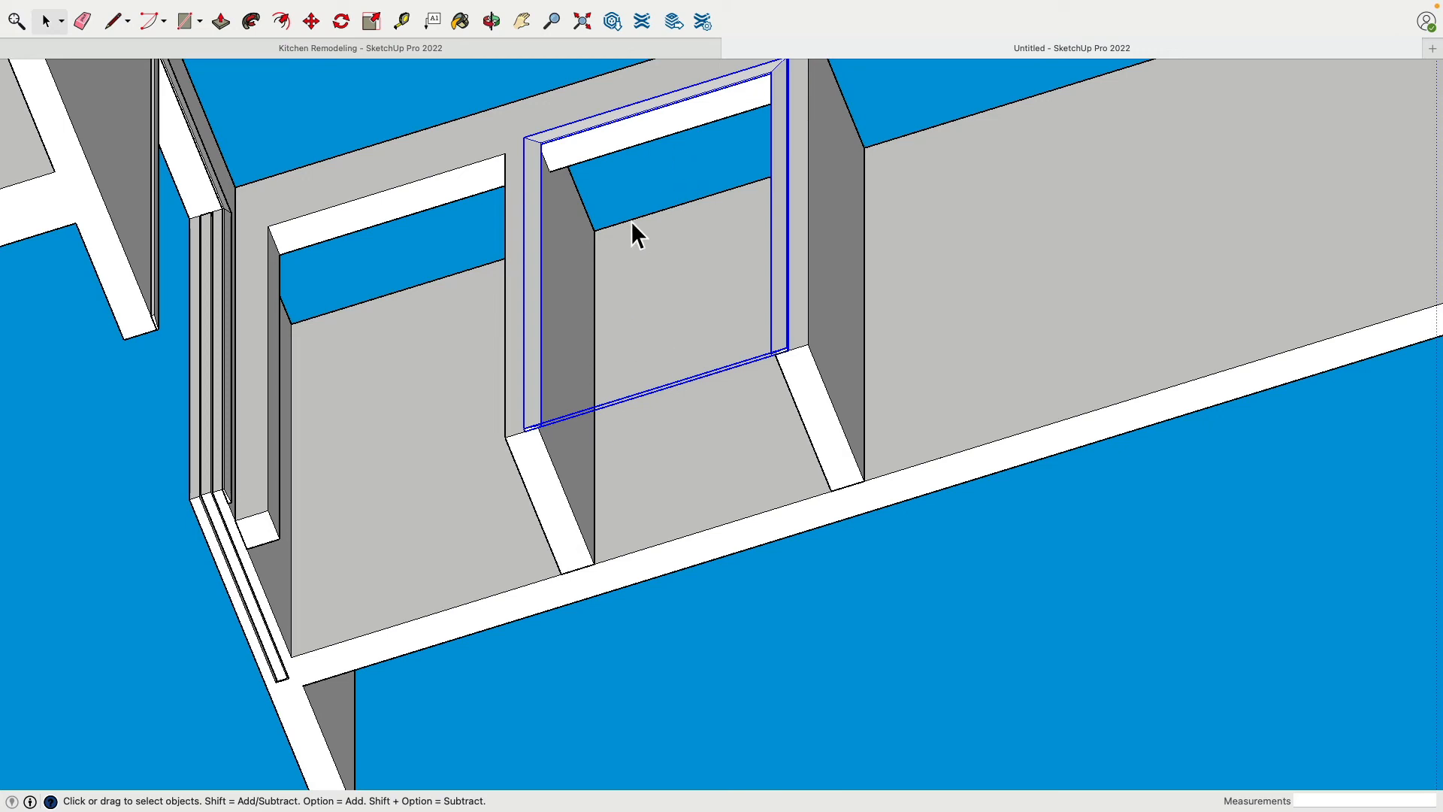
Remove the room walls surrounding the closet, keeping the closet and its trim
middle_drag(631, 221, 476, 296)
shift+click(440, 170)
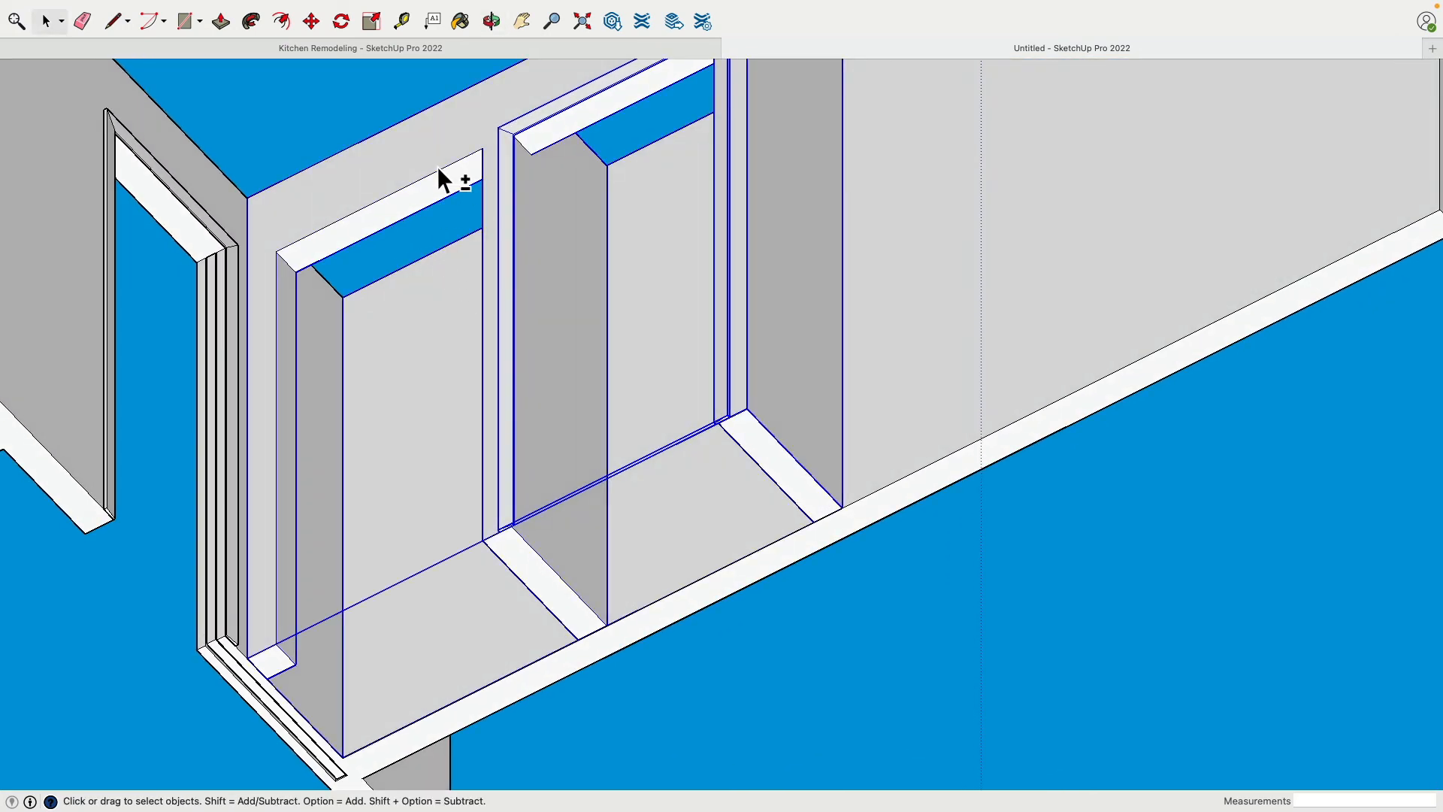
click(926, 290)
key(Delete)
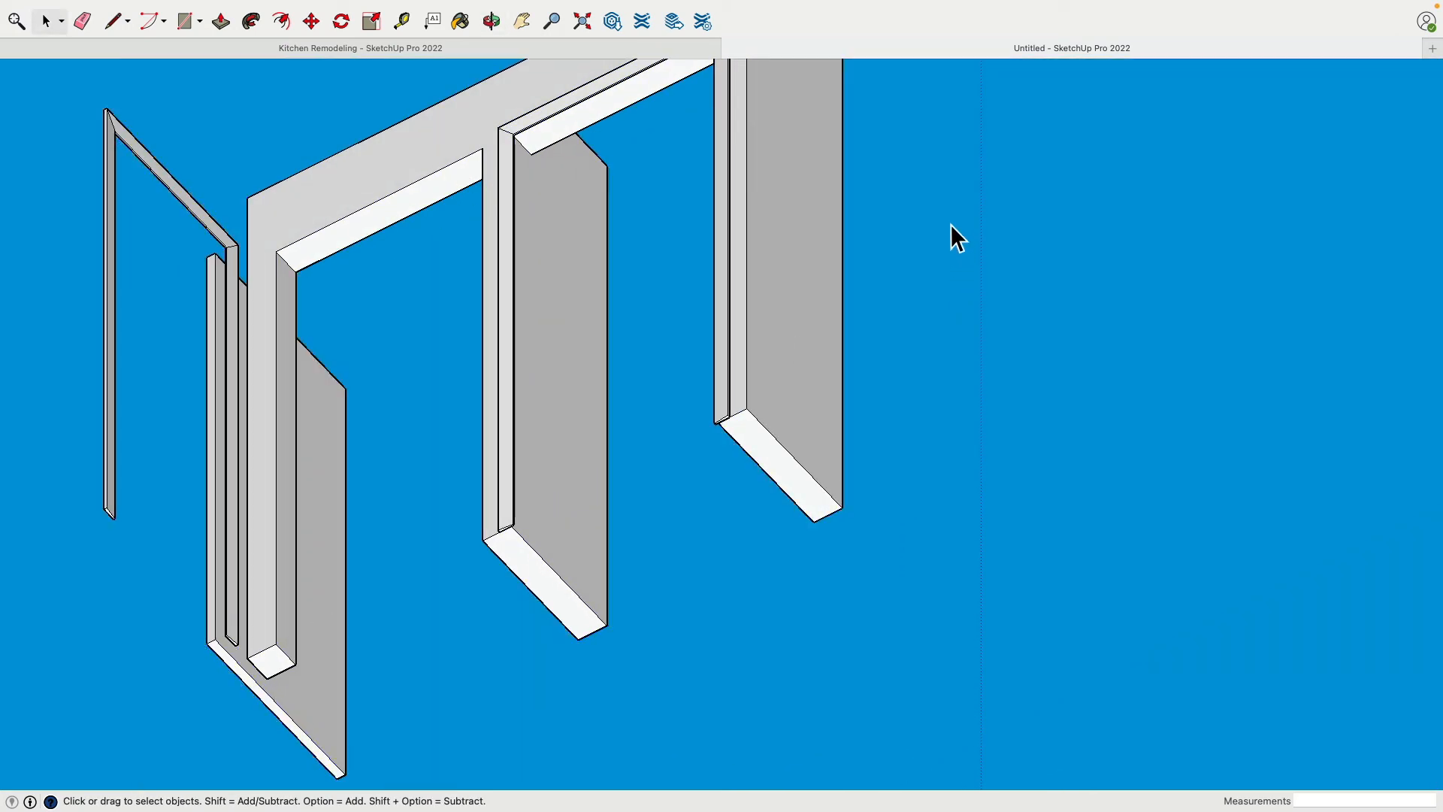
Copy the outer closet opening's trim frame sideways about 3' 5 1/16" onto the inner closet opening
middle_drag(951, 226, 923, 593)
middle_drag(901, 248, 915, 399)
scroll(906, 387, up, 5)
click(901, 396)
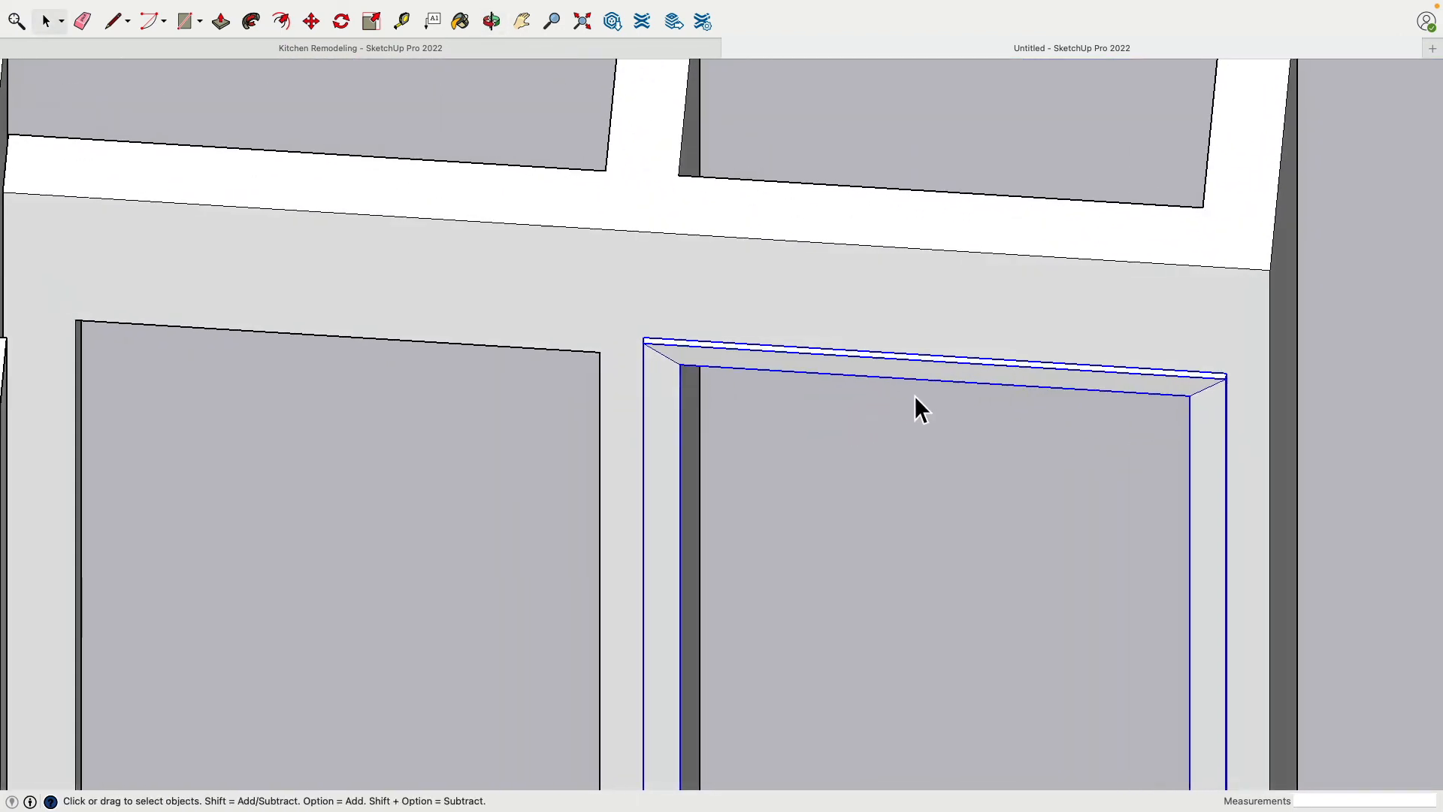
click(310, 22)
key(alt)
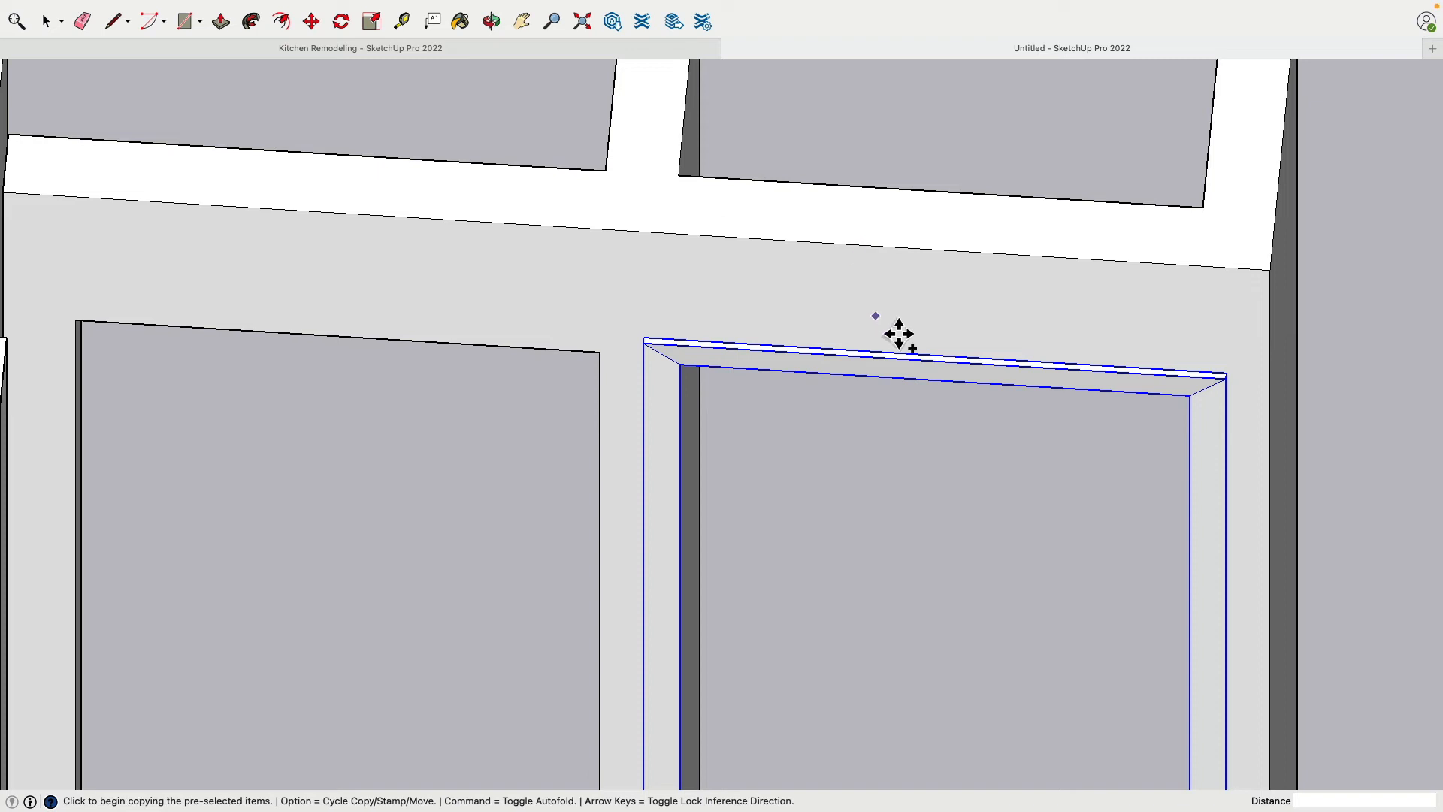
click(949, 361)
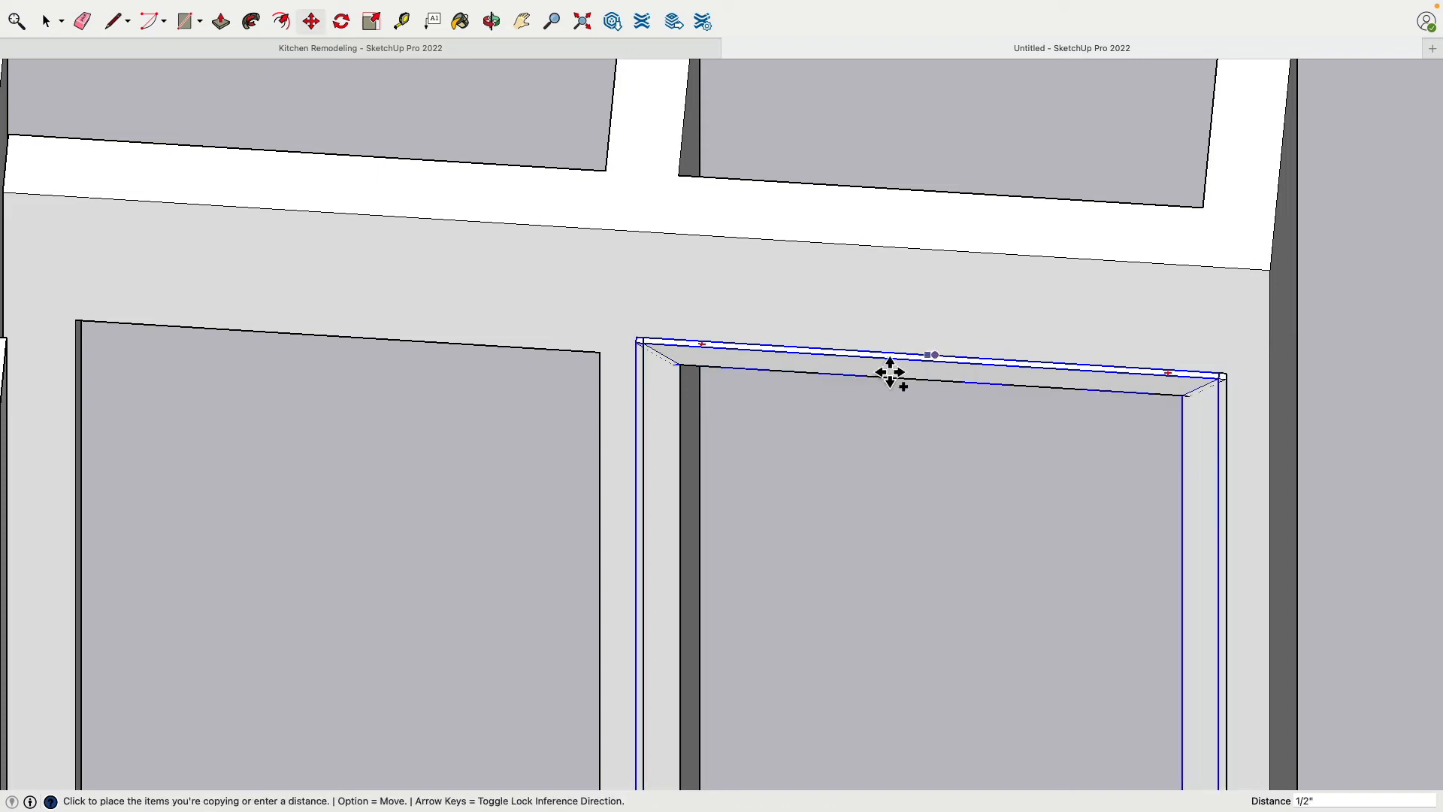
click(349, 346)
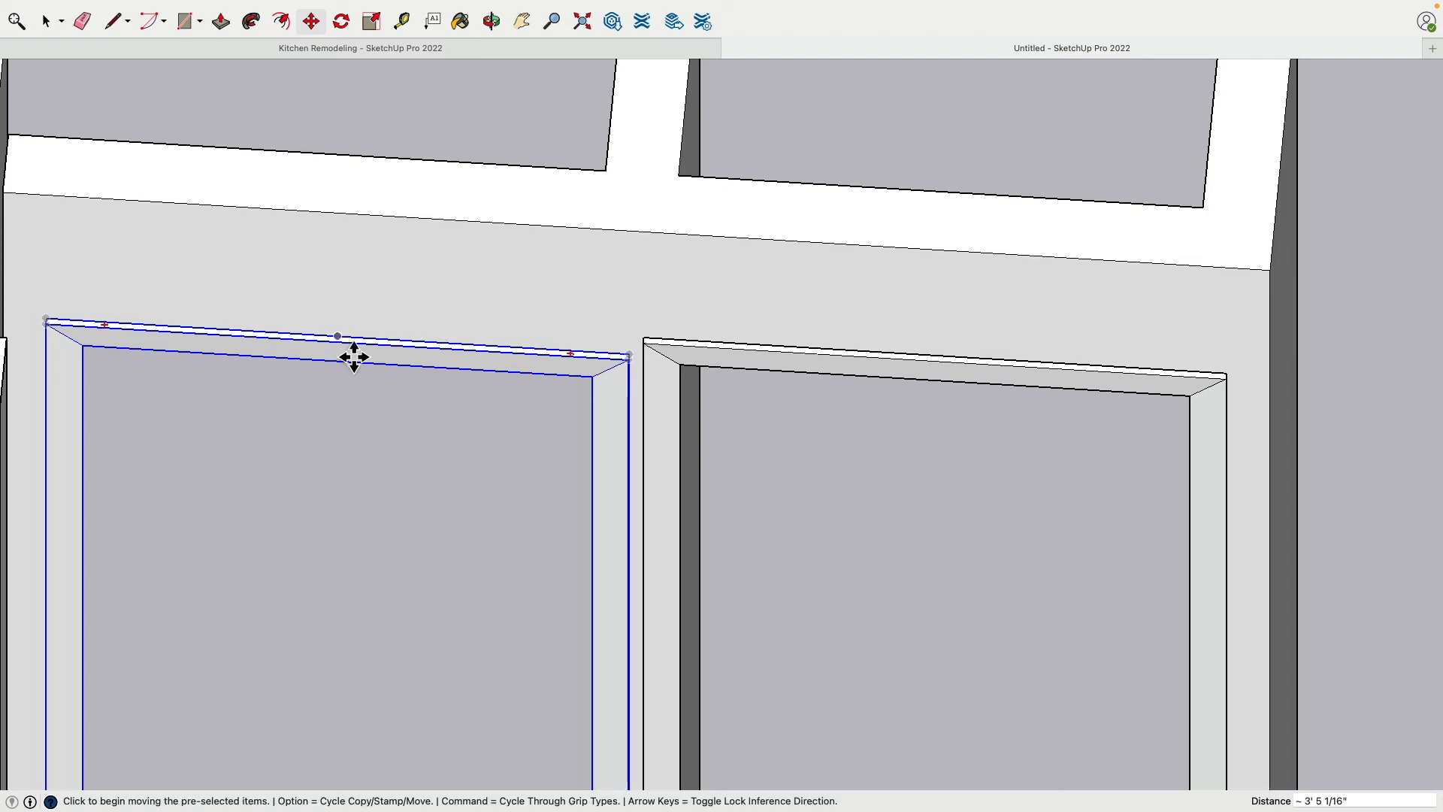
Move the copied trim frame up 2" so its bottom end lines up with the bottom of the closet wall
scroll(469, 468, down, 5)
middle_drag(534, 554, 602, 263)
shift+middle_drag(552, 766, 544, 473)
middle_drag(555, 552, 577, 376)
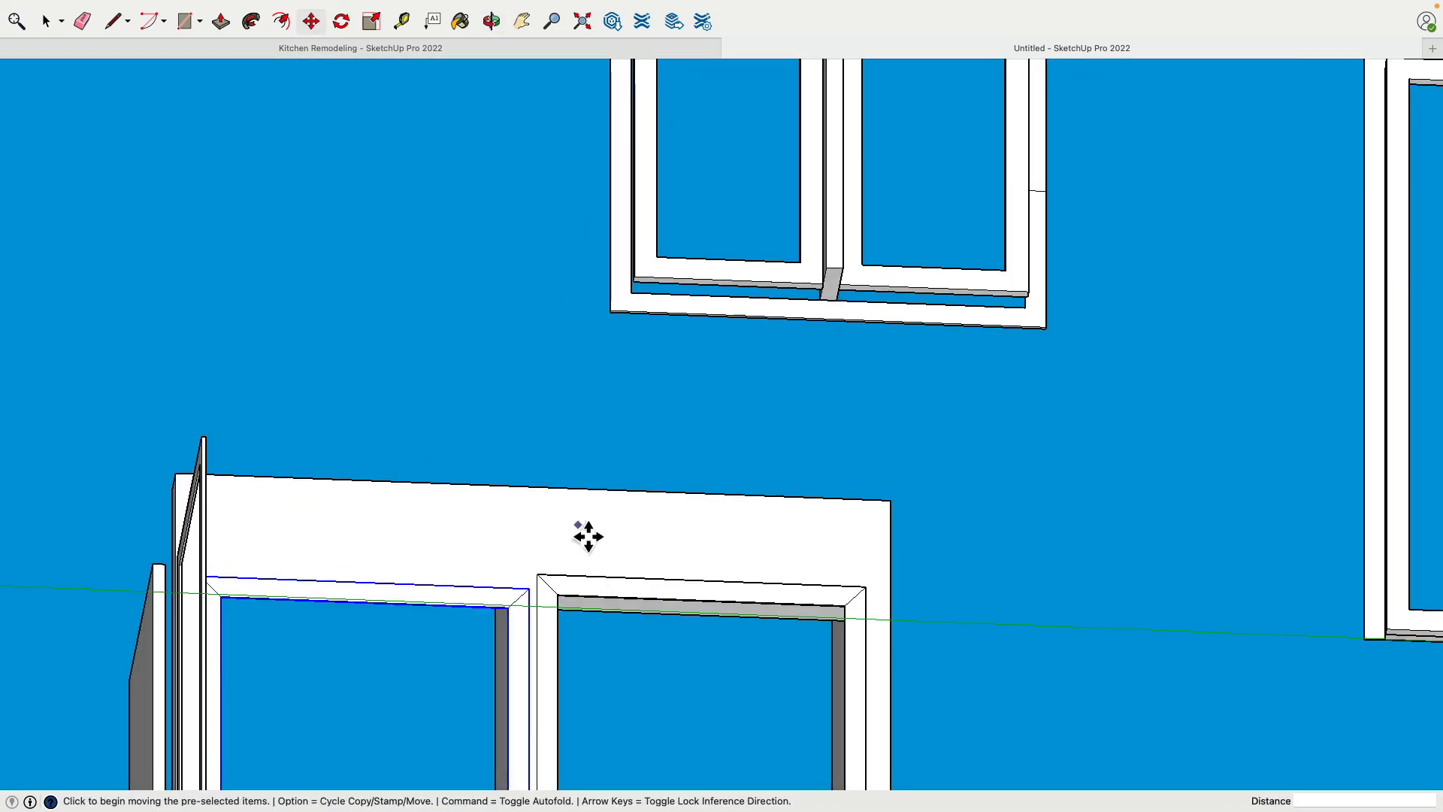
shift+middle_drag(594, 699, 661, 150)
scroll(697, 534, up, 5)
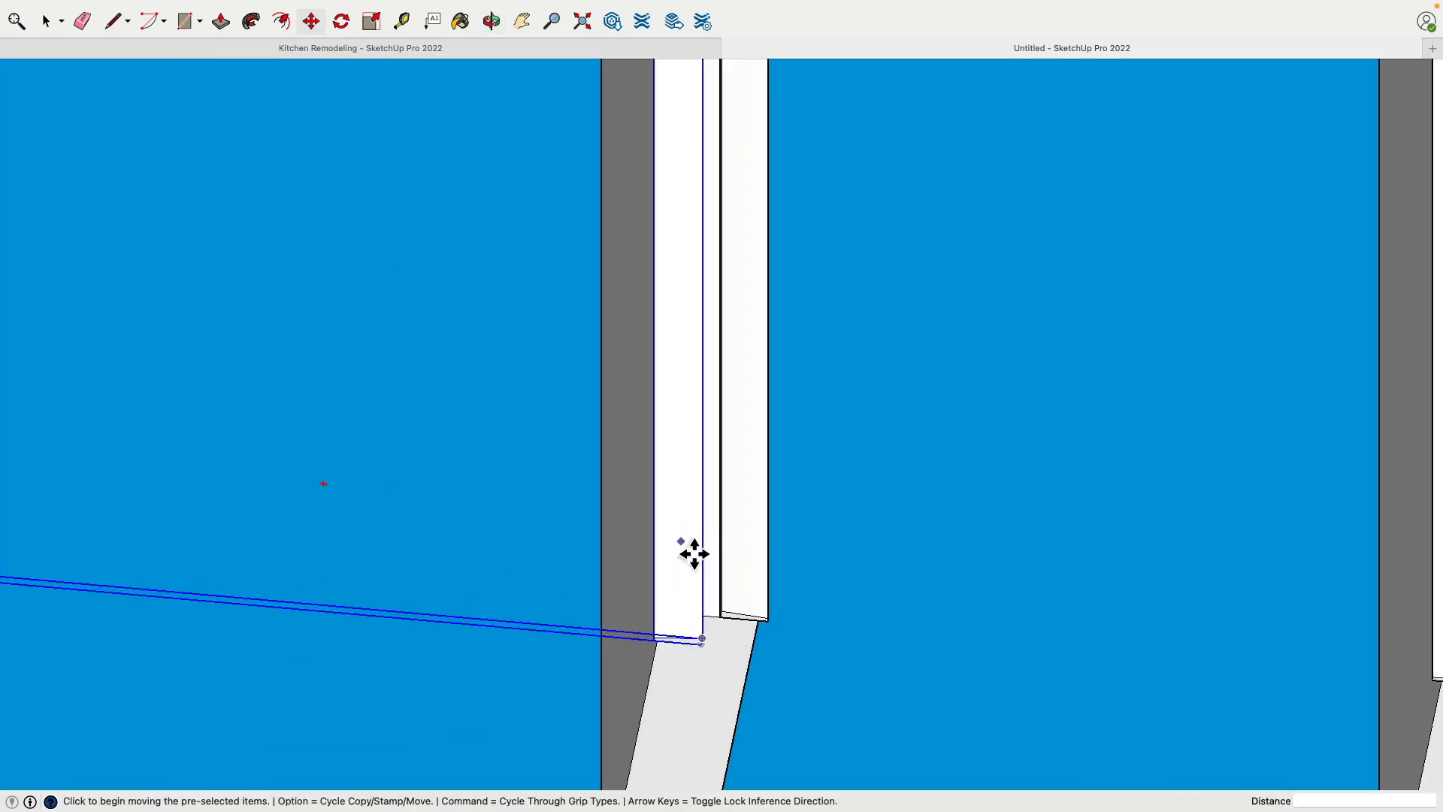
scroll(694, 554, up, 3)
mouse_move(686, 647)
middle_down()
mouse_move(1210, 467)
mouse_move(937, 441)
mouse_move(1113, 503)
mouse_move(741, 281)
mouse_move(934, 331)
middle_up()
scroll(686, 429, up, 3)
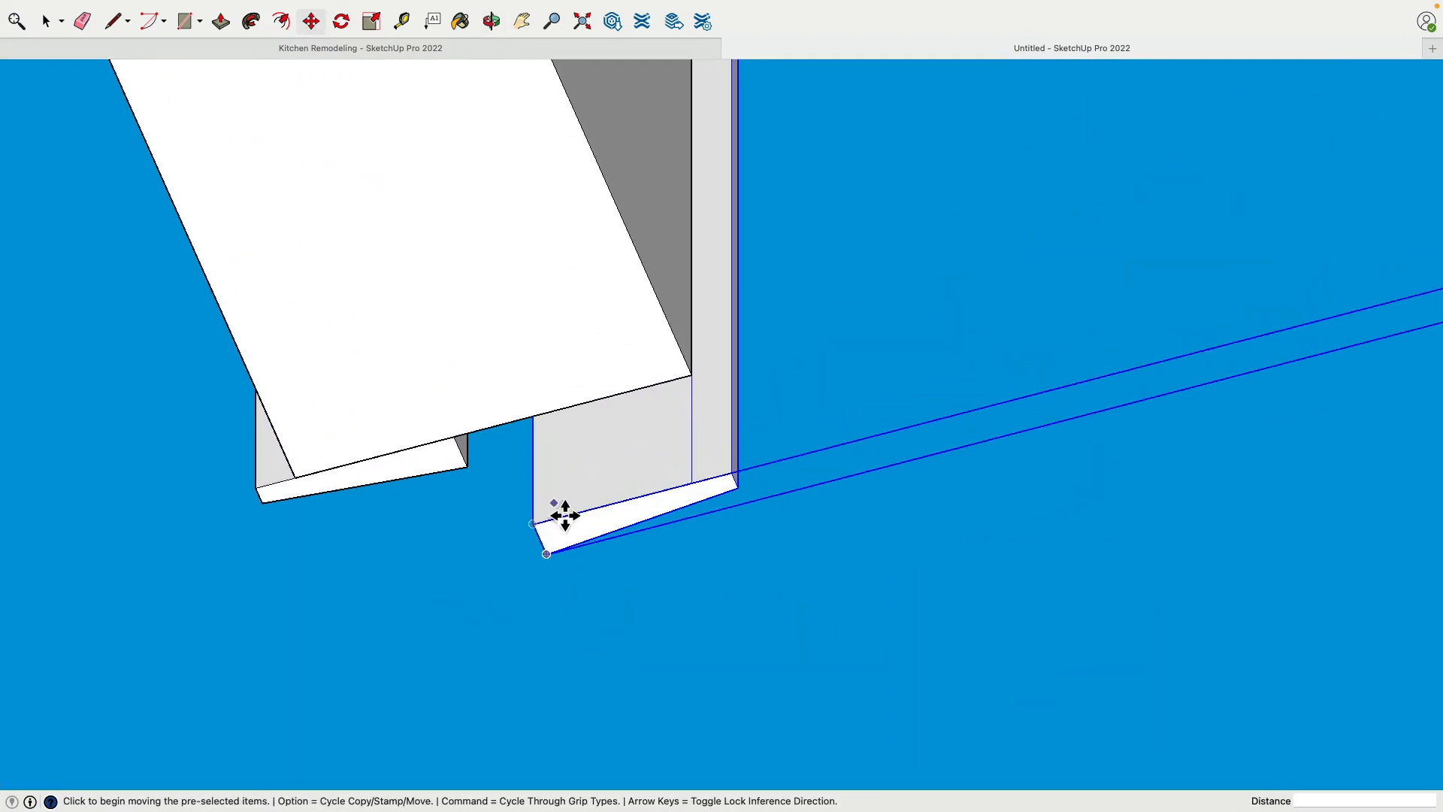
click(538, 530)
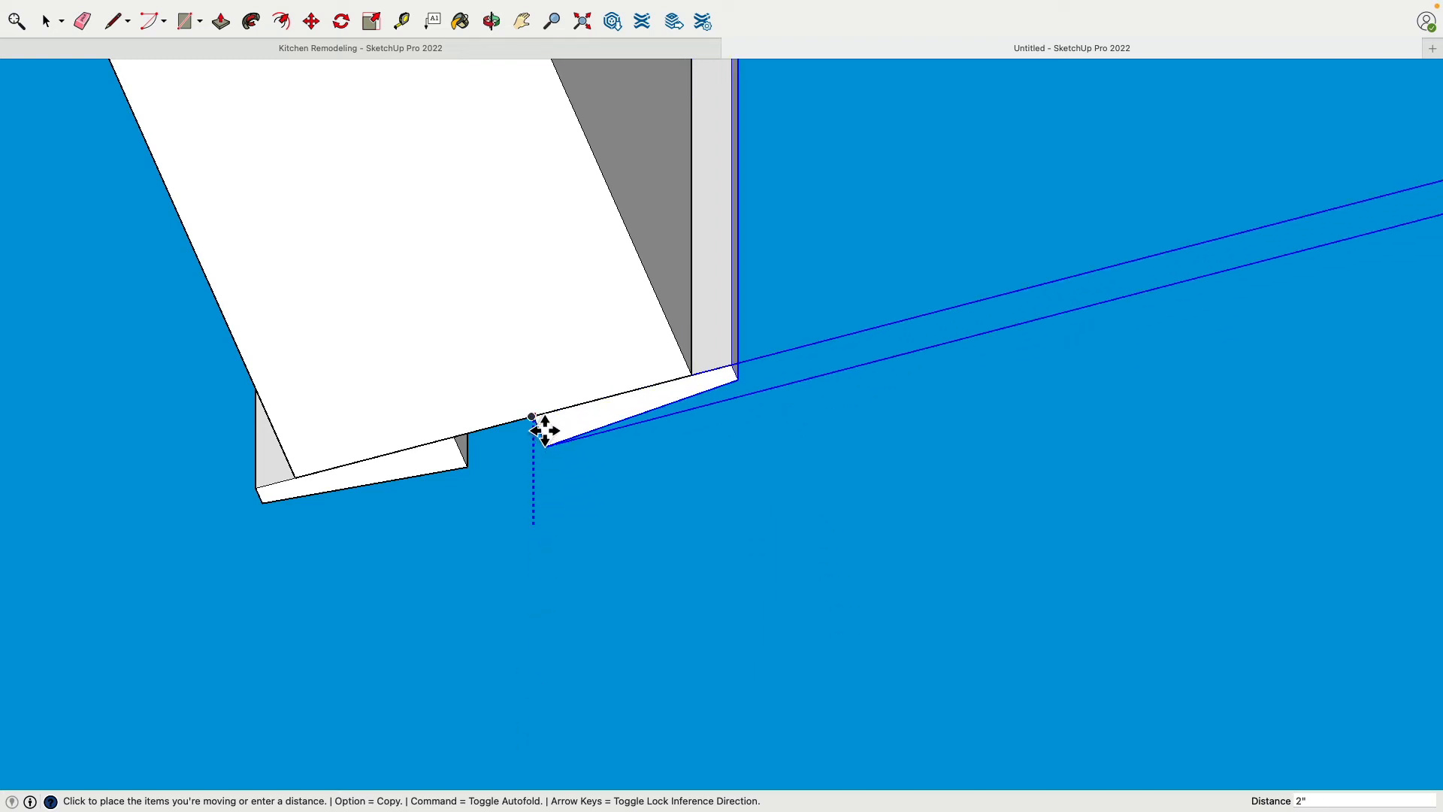
click(544, 430)
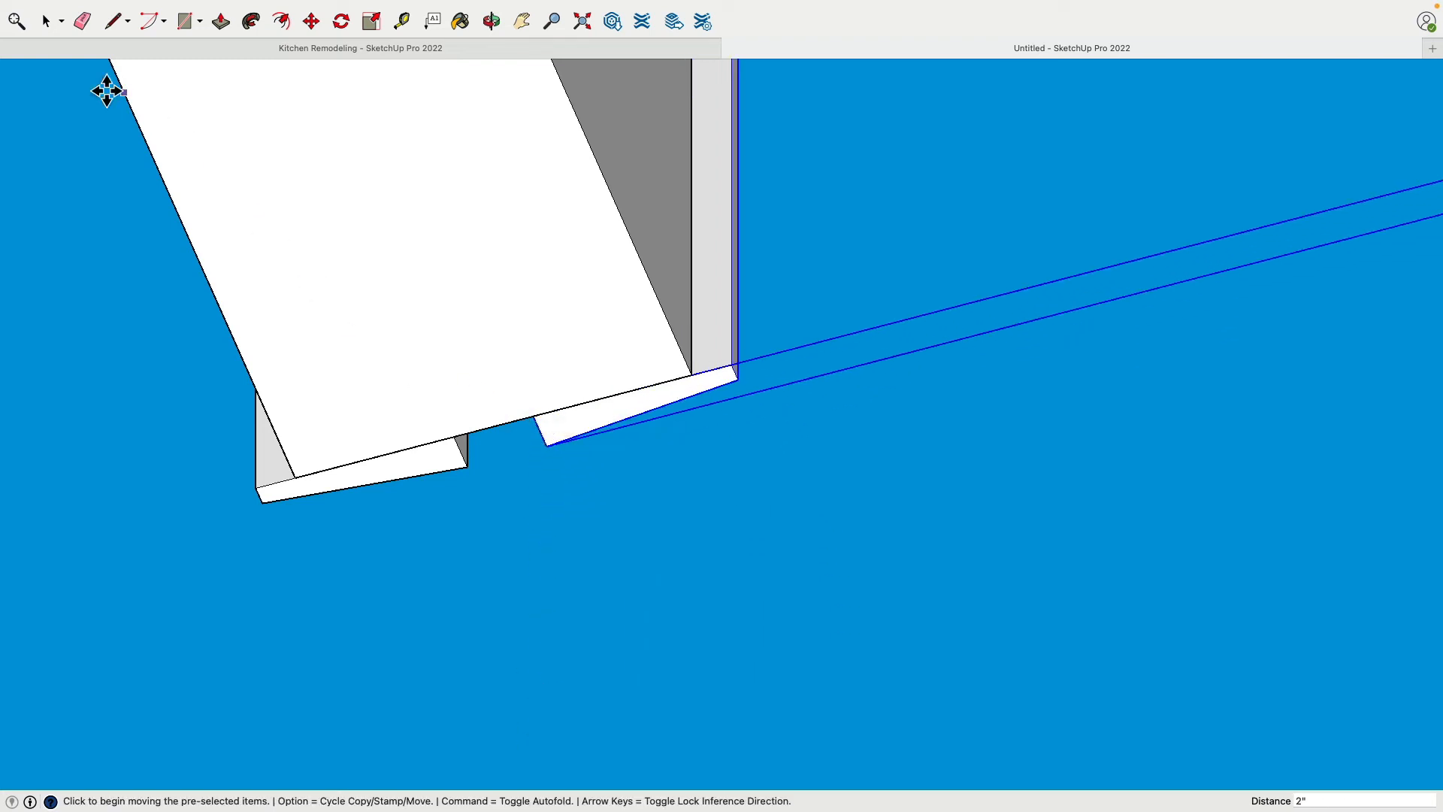
Hide the closet walls to expose the backs of both trim frames
click(47, 22)
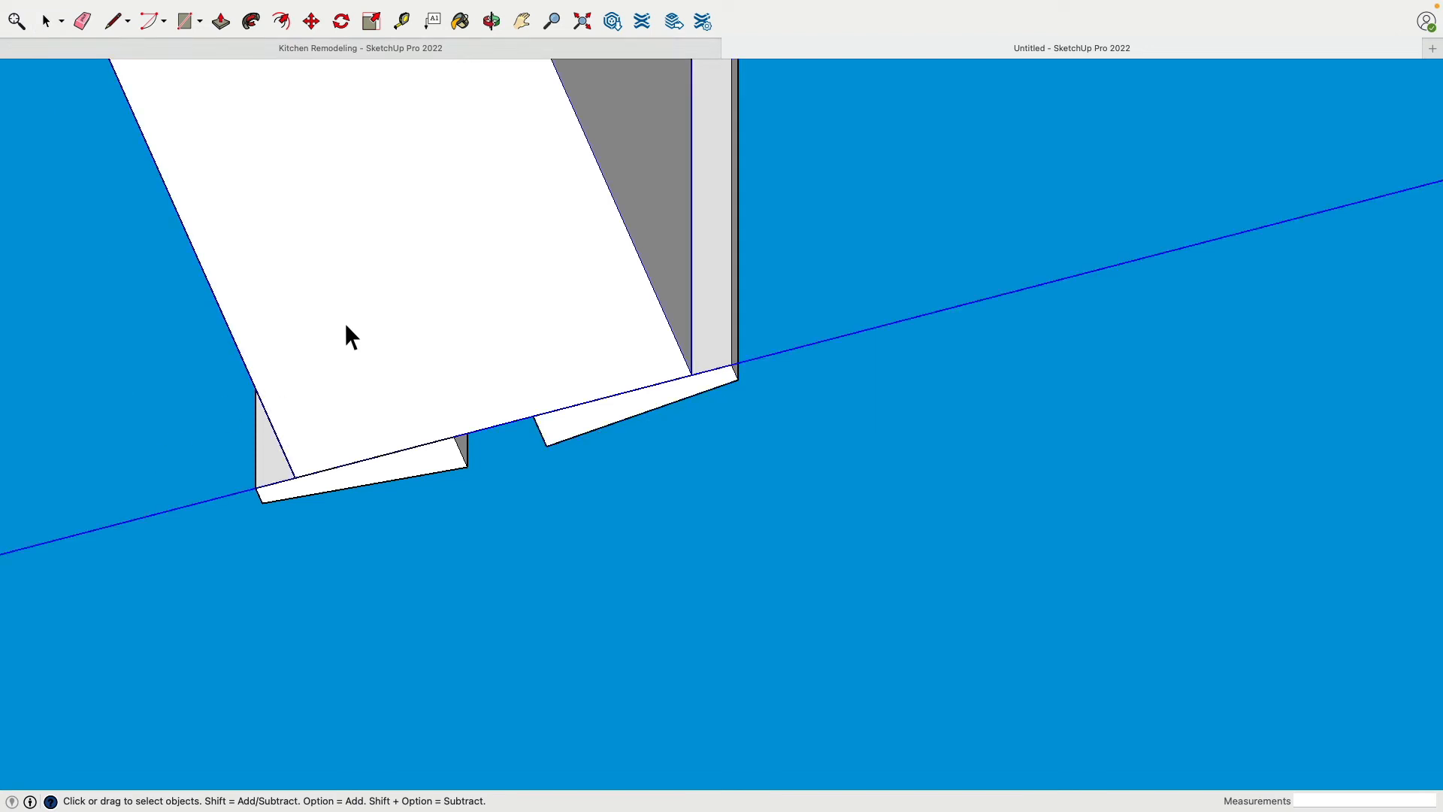
scroll(347, 322, down, 3)
scroll(349, 322, down, 5)
shift+middle_drag(377, 138, 428, 563)
scroll(459, 282, down, 5)
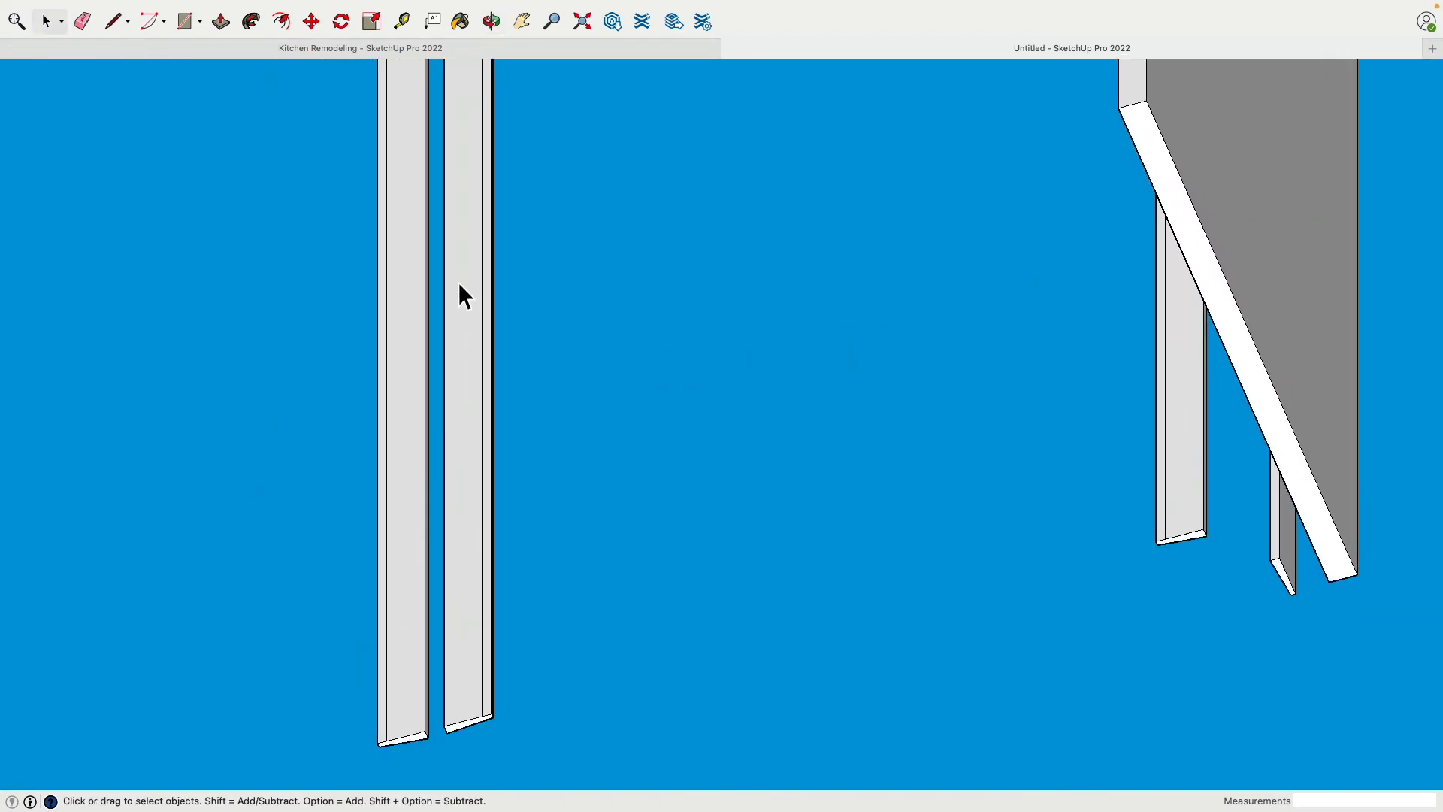
Open the outer closet opening's trim group and delete the leftover path edges on its back face
middle_drag(458, 281, 570, 467)
scroll(480, 297, down, 4)
scroll(594, 383, up, 6)
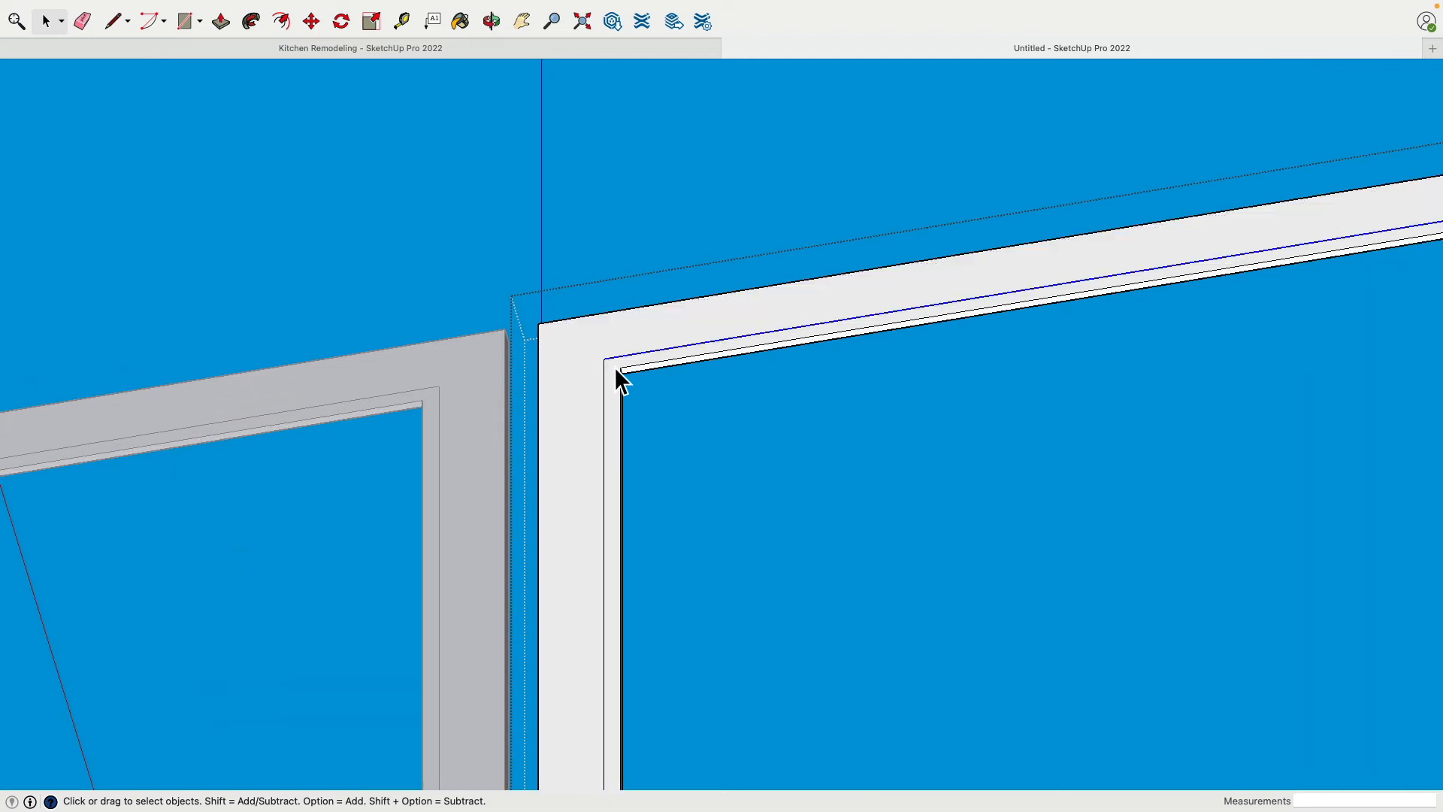
scroll(606, 375, down, 3)
middle_drag(605, 375, 1401, 478)
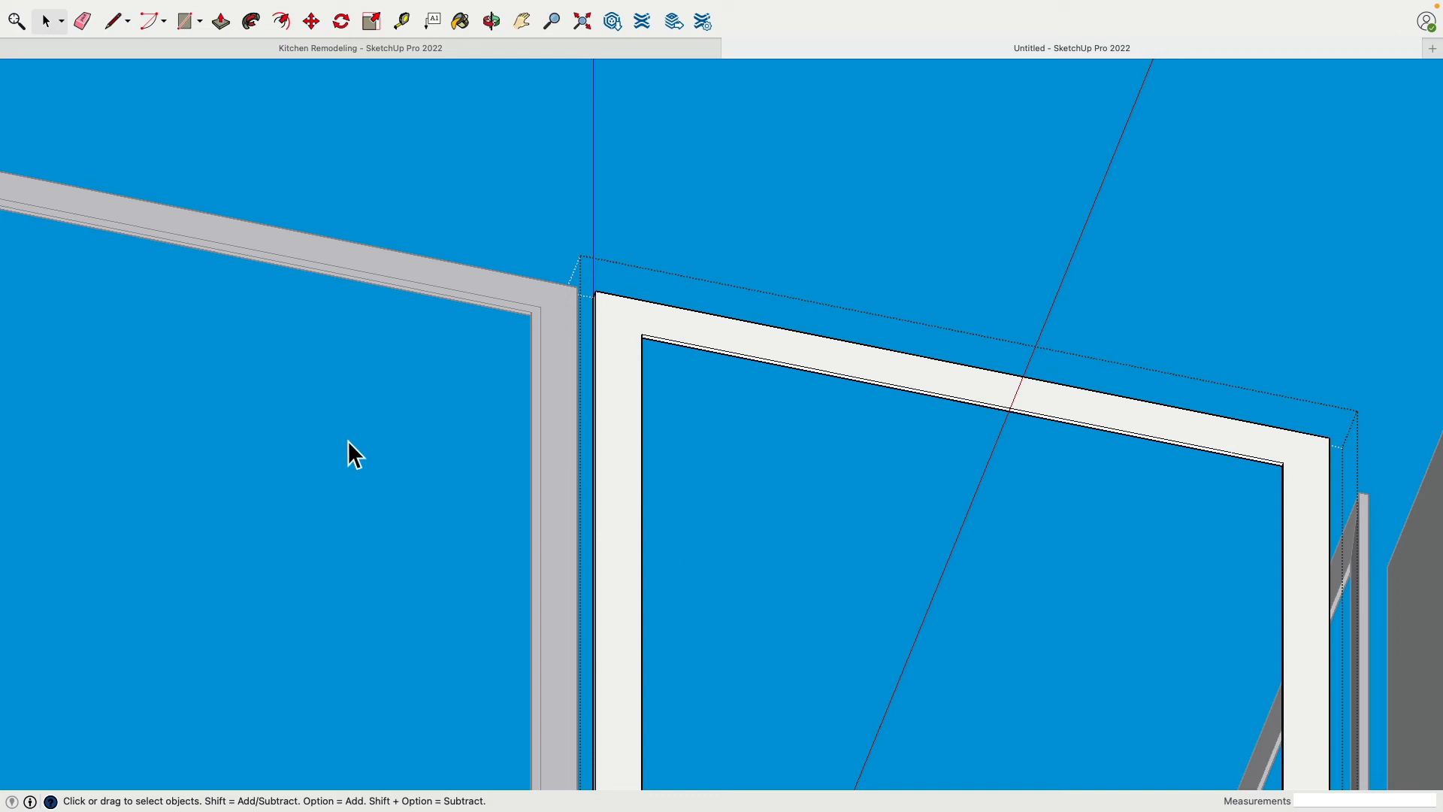
Delete the leftover path edges inside the inner closet opening's trim group and close the group
click(380, 269)
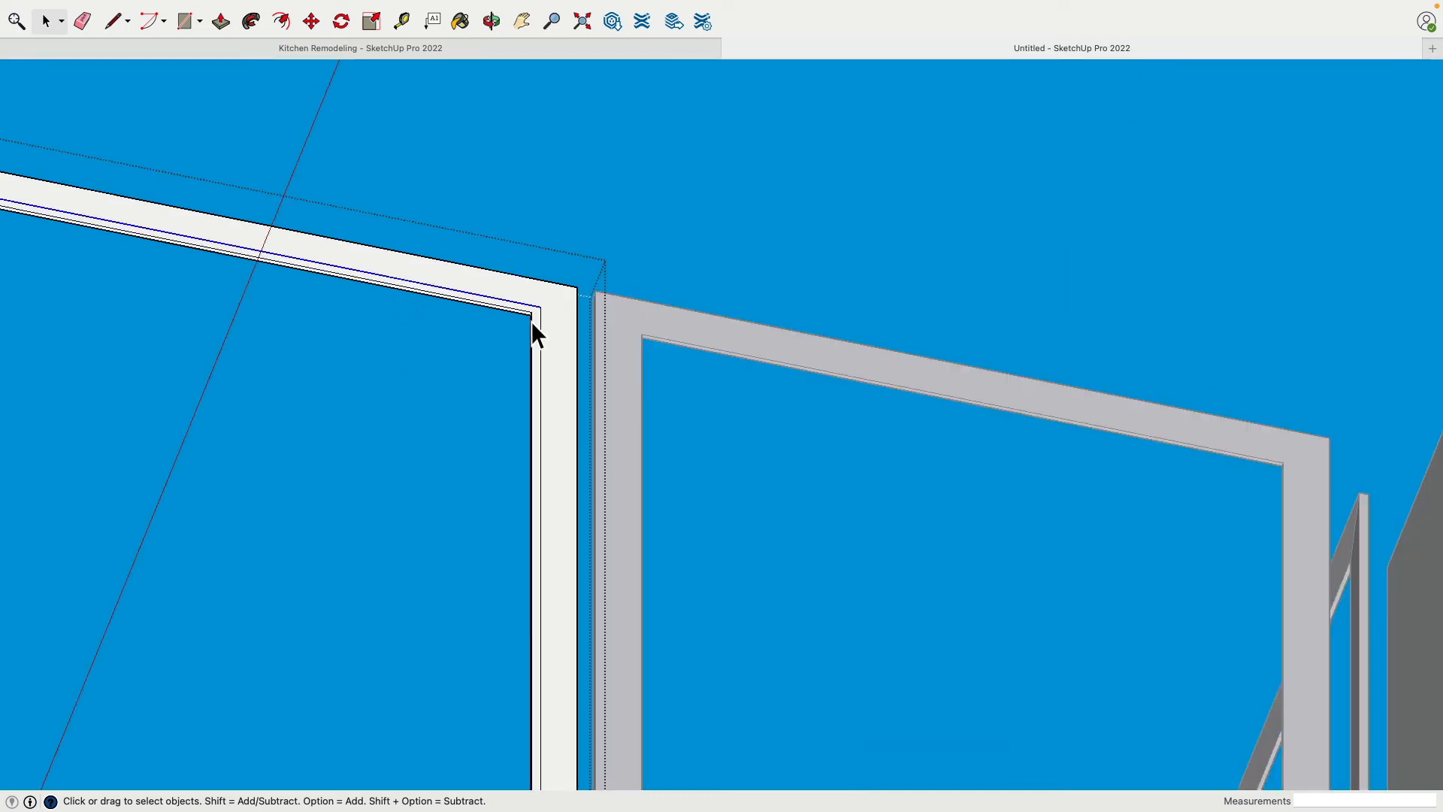
scroll(541, 330, down, 4)
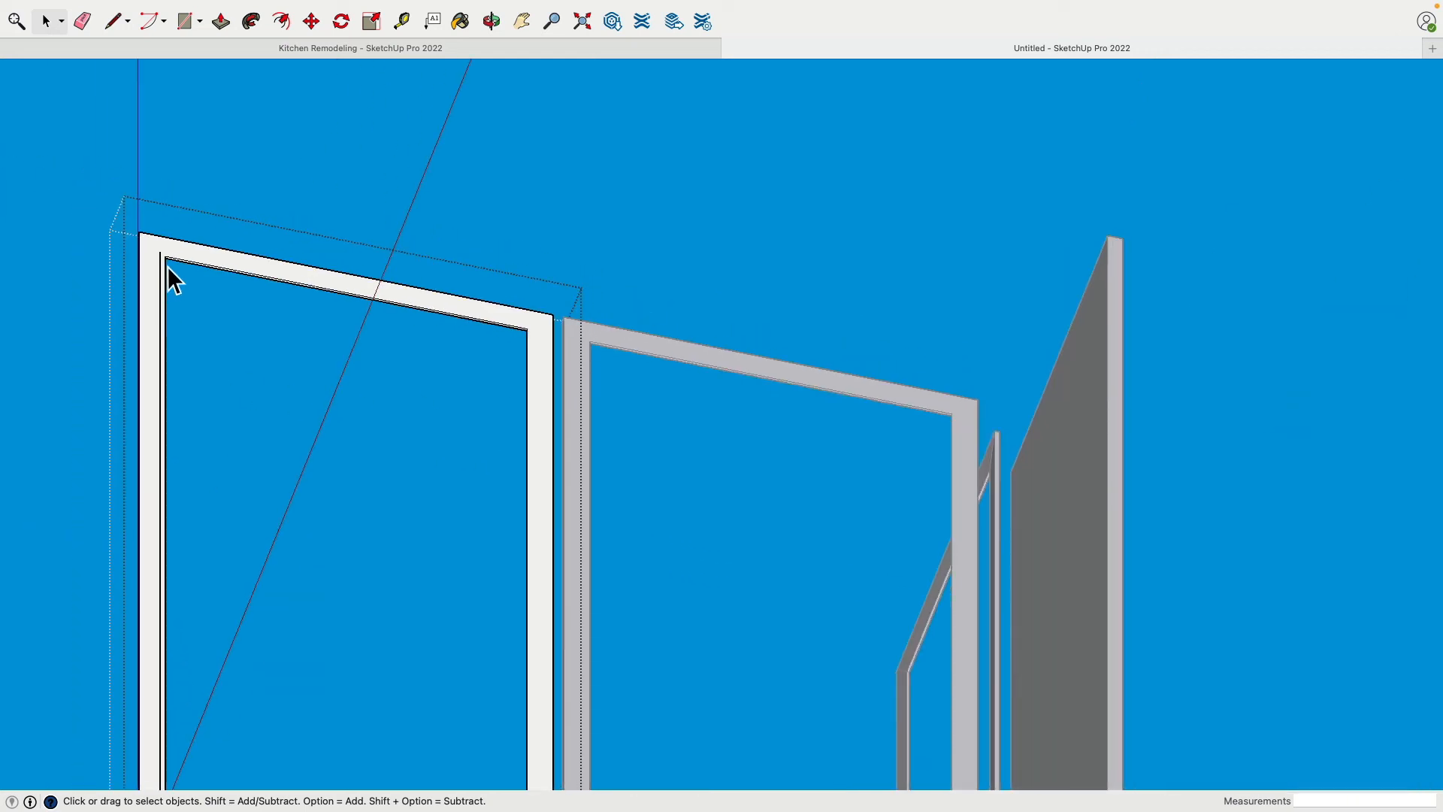
click(505, 234)
Bring back the hidden room and closet walls around the trim frames
middle_drag(518, 241, 969, 503)
scroll(647, 310, down, 4)
middle_drag(647, 310, 1020, 547)
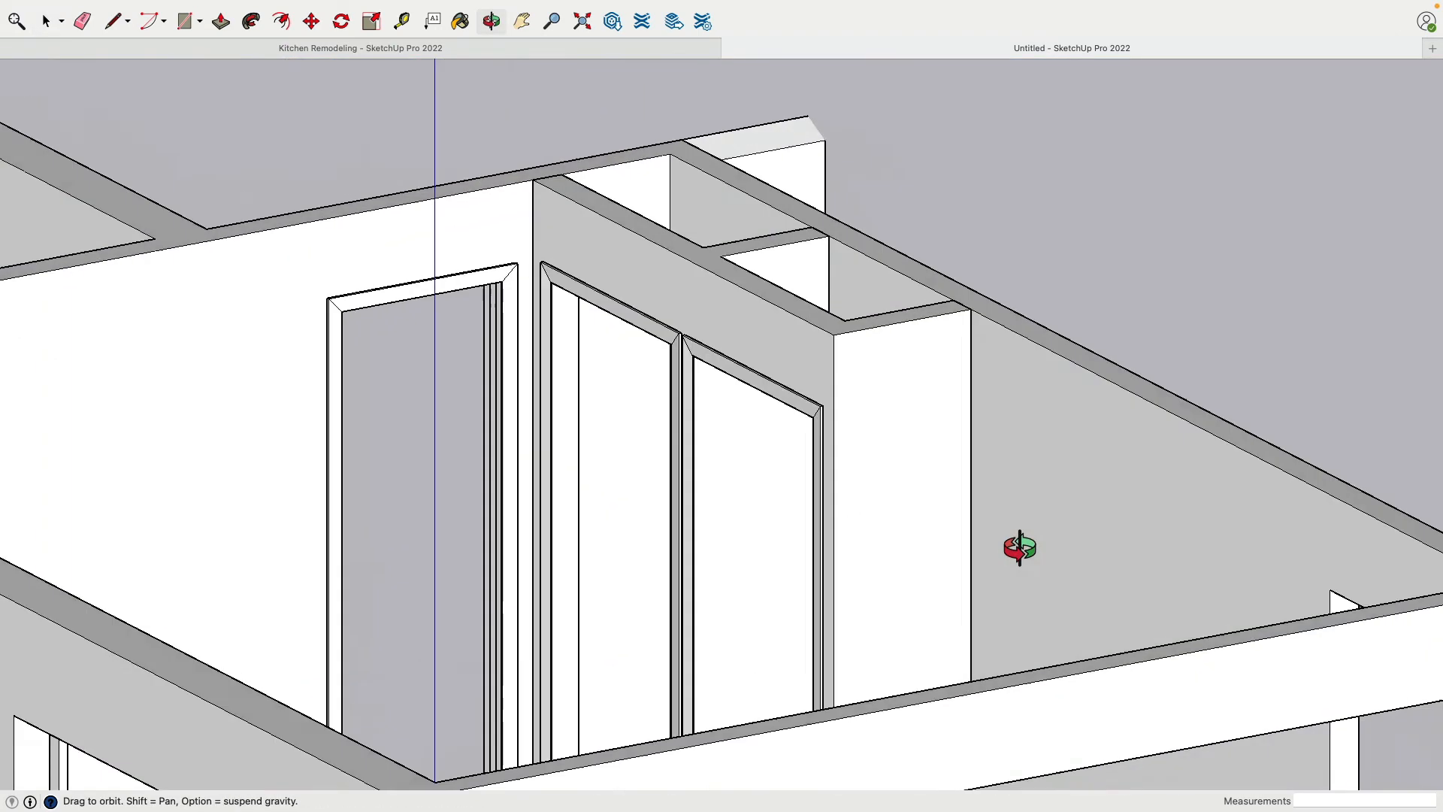
scroll(763, 509, down, 5)
scroll(878, 628, up, 3)
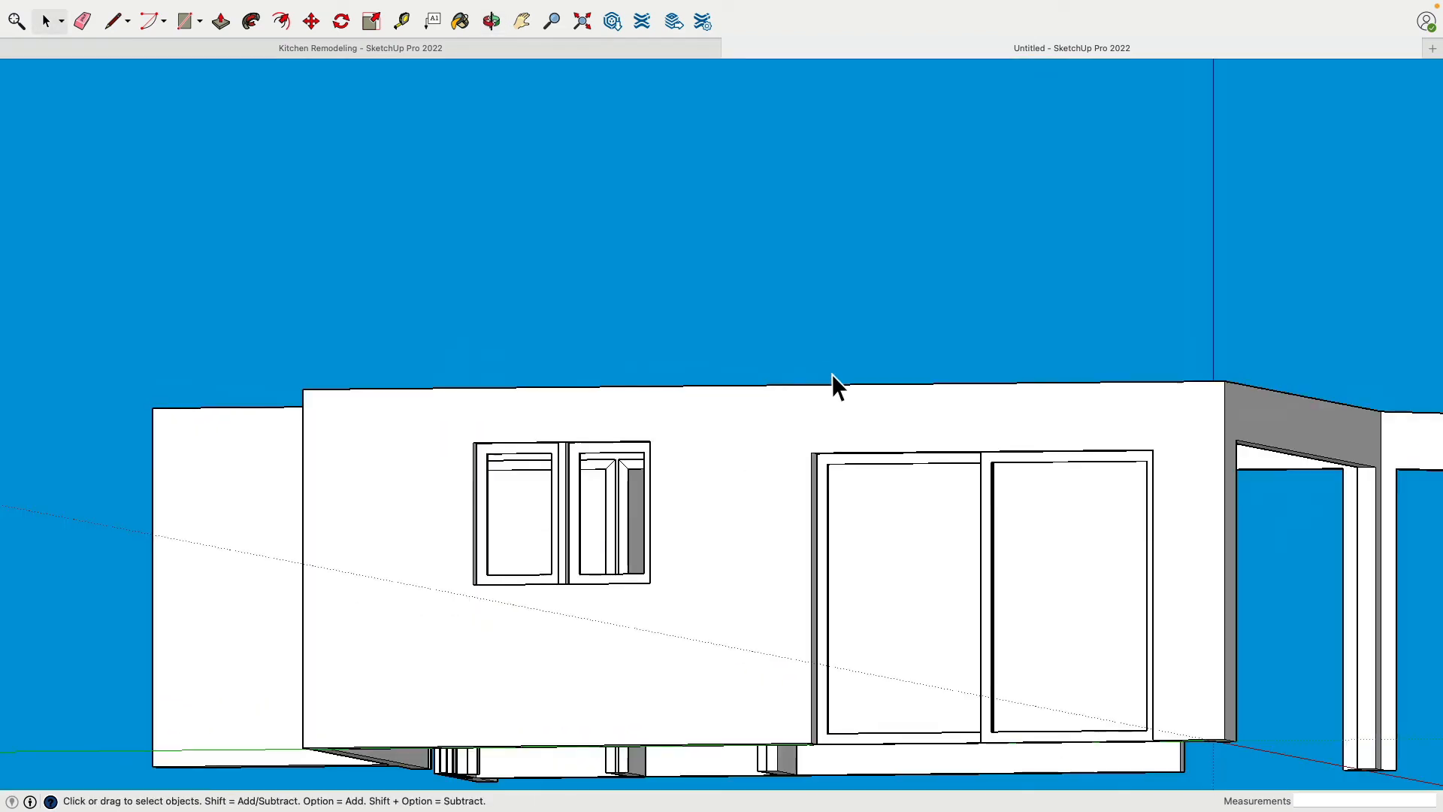
Draw a 3' by 1.5" door rectangle across the bottom of the inner closet opening, checking the closet doors in the Kitchen Remodeling model
mouse_move(831, 386)
shift+middle_down()
mouse_move(837, 539)
mouse_move(831, 318)
shift+middle_up()
mouse_move(638, 713)
shift+middle_down()
mouse_move(699, 444)
mouse_move(676, 361)
shift+middle_up()
scroll(603, 454, up, 3)
mouse_move(590, 665)
shift+middle_down()
mouse_move(728, 358)
mouse_move(660, 383)
mouse_move(634, 323)
shift+middle_up()
scroll(514, 336, up, 4)
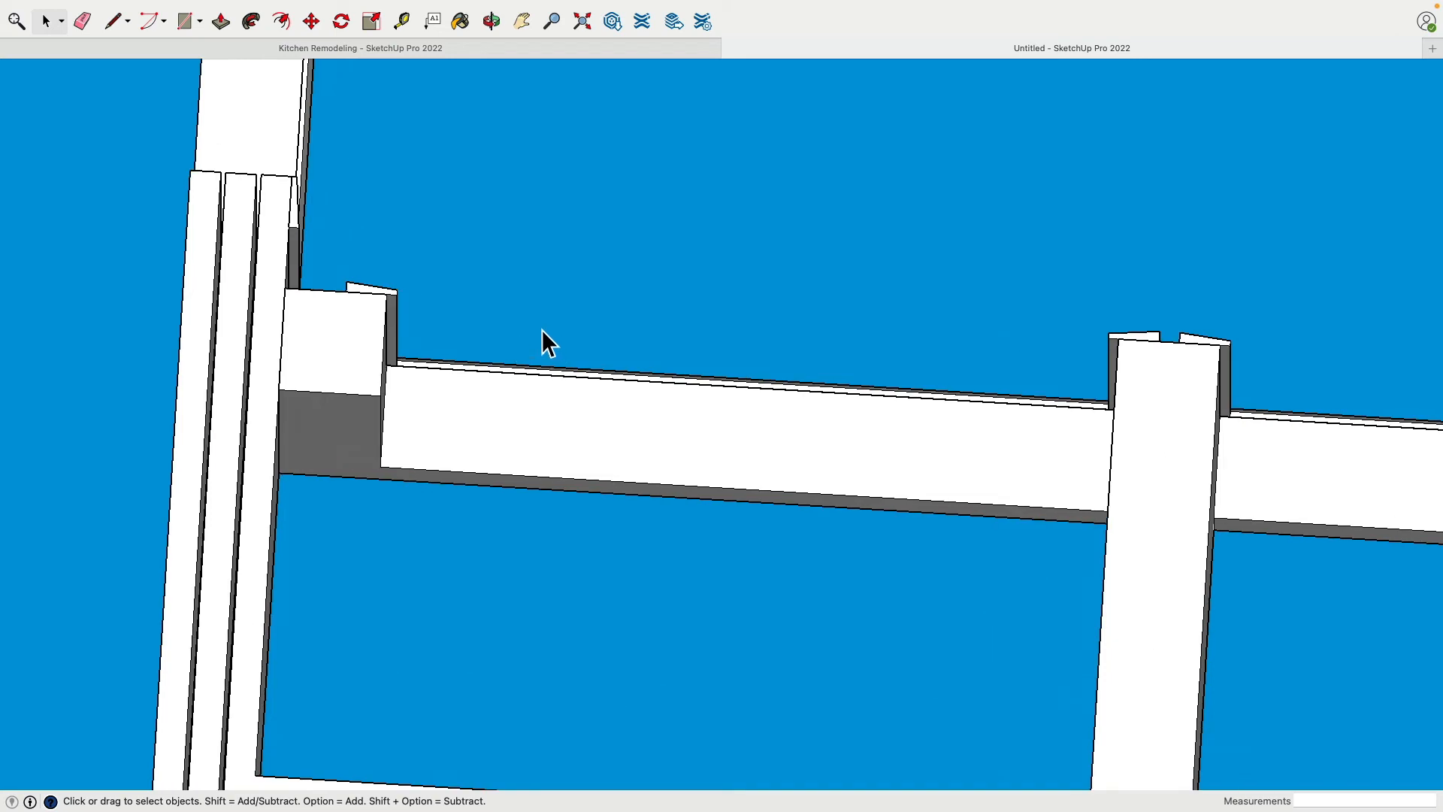
mouse_move(541, 339)
middle_down()
mouse_move(561, 360)
mouse_move(444, 351)
mouse_move(469, 282)
mouse_move(508, 254)
middle_up()
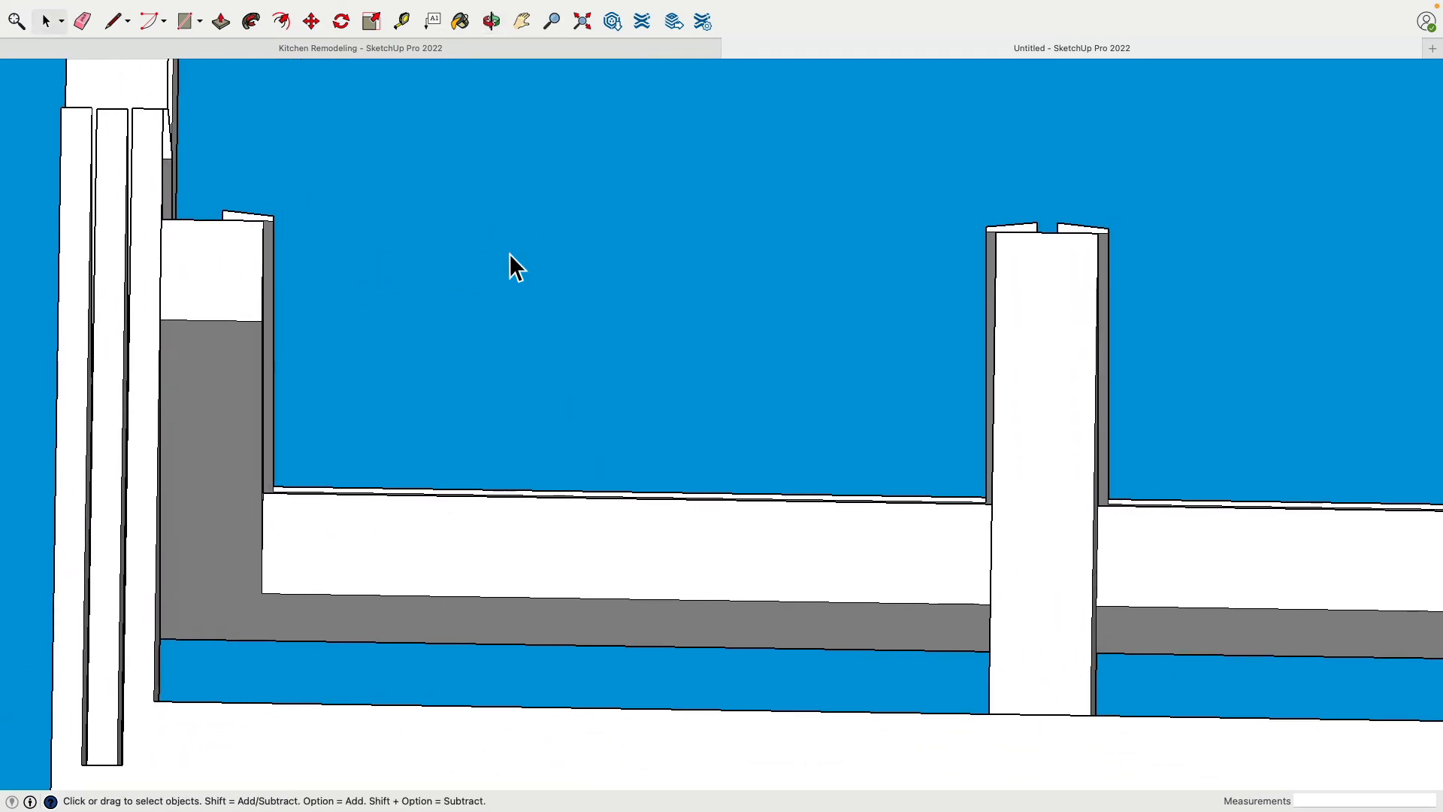
click(188, 29)
scroll(331, 225, up, 3)
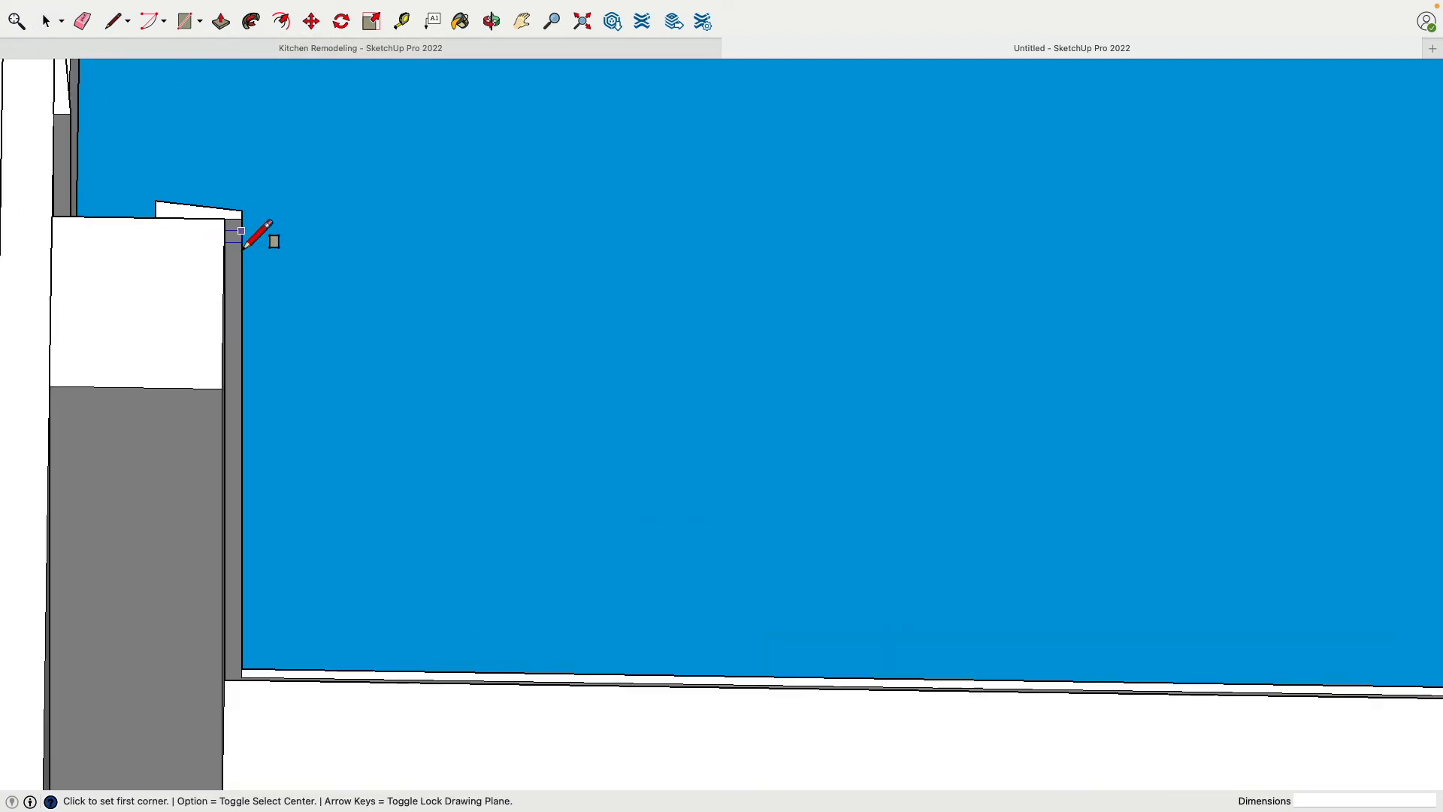
click(224, 220)
scroll(305, 281, down, 2)
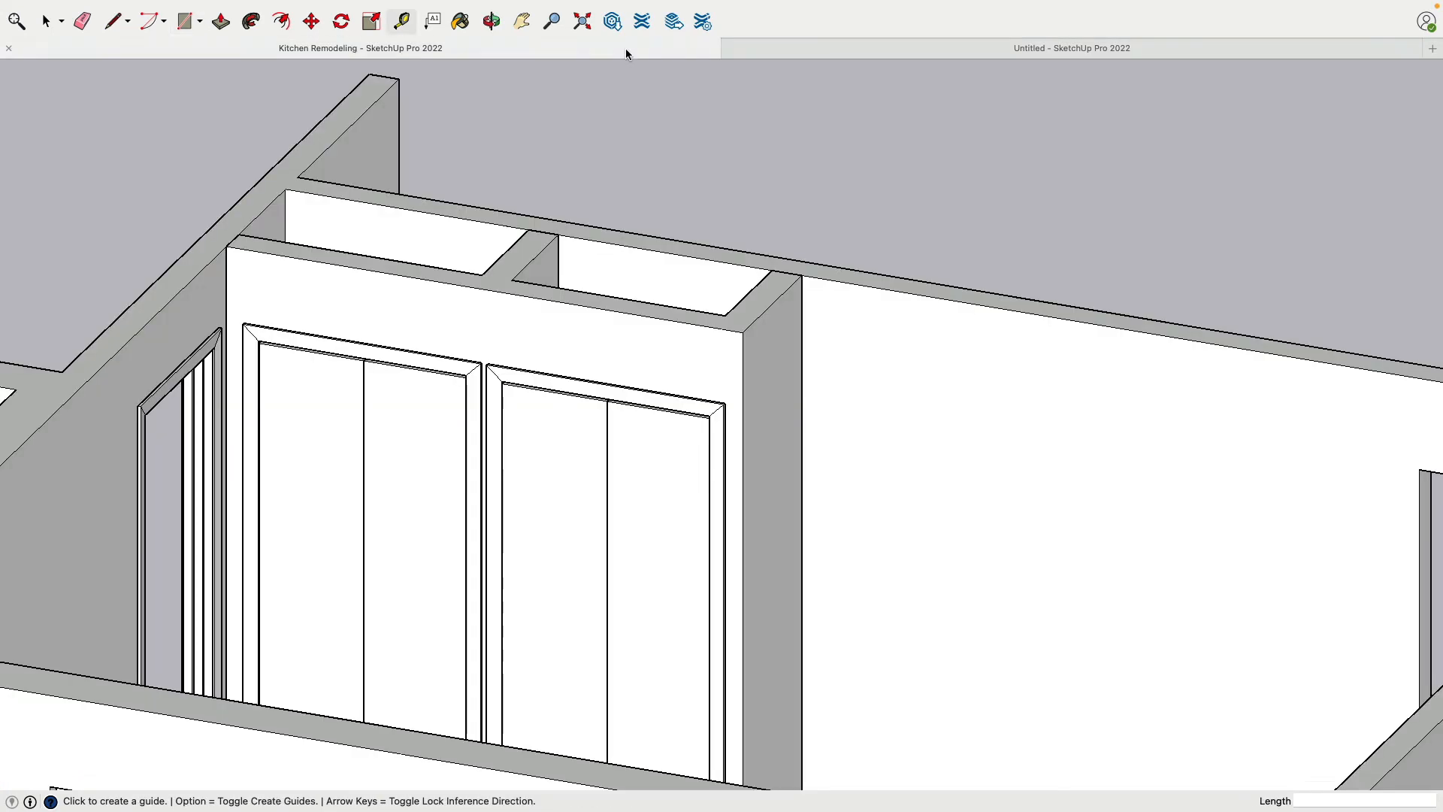
key(o)
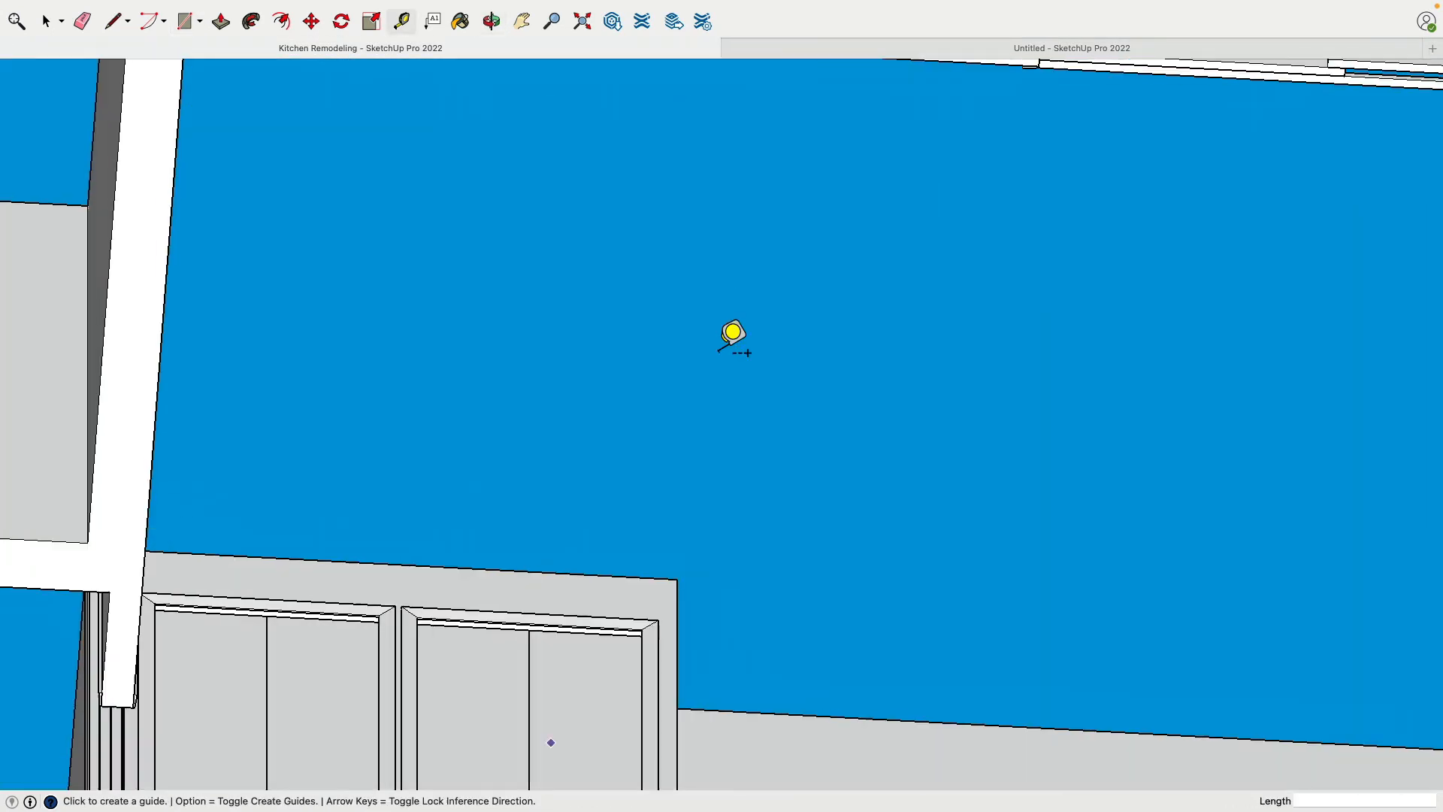
scroll(693, 477, up, 10)
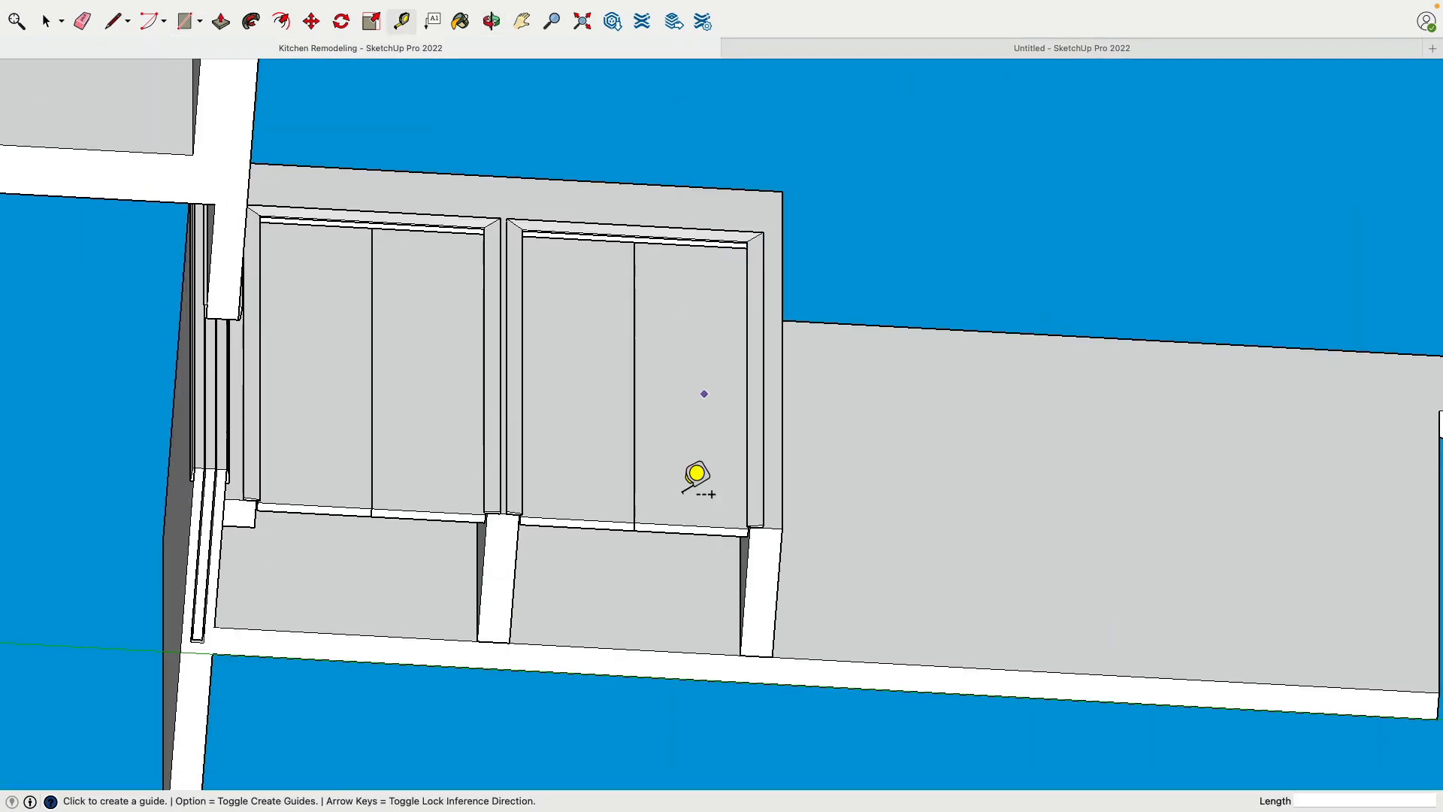
click(565, 502)
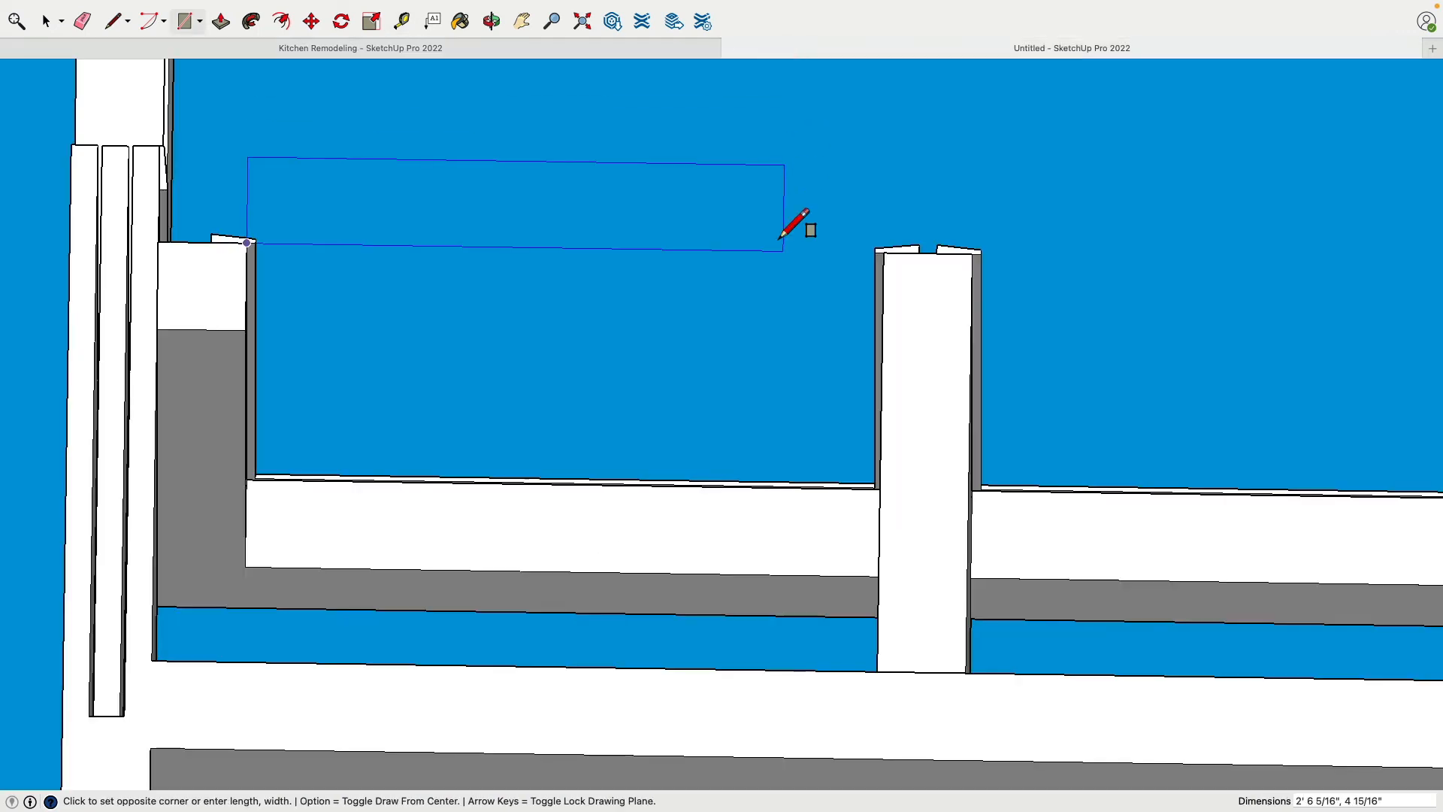
scroll(895, 282, up, 3)
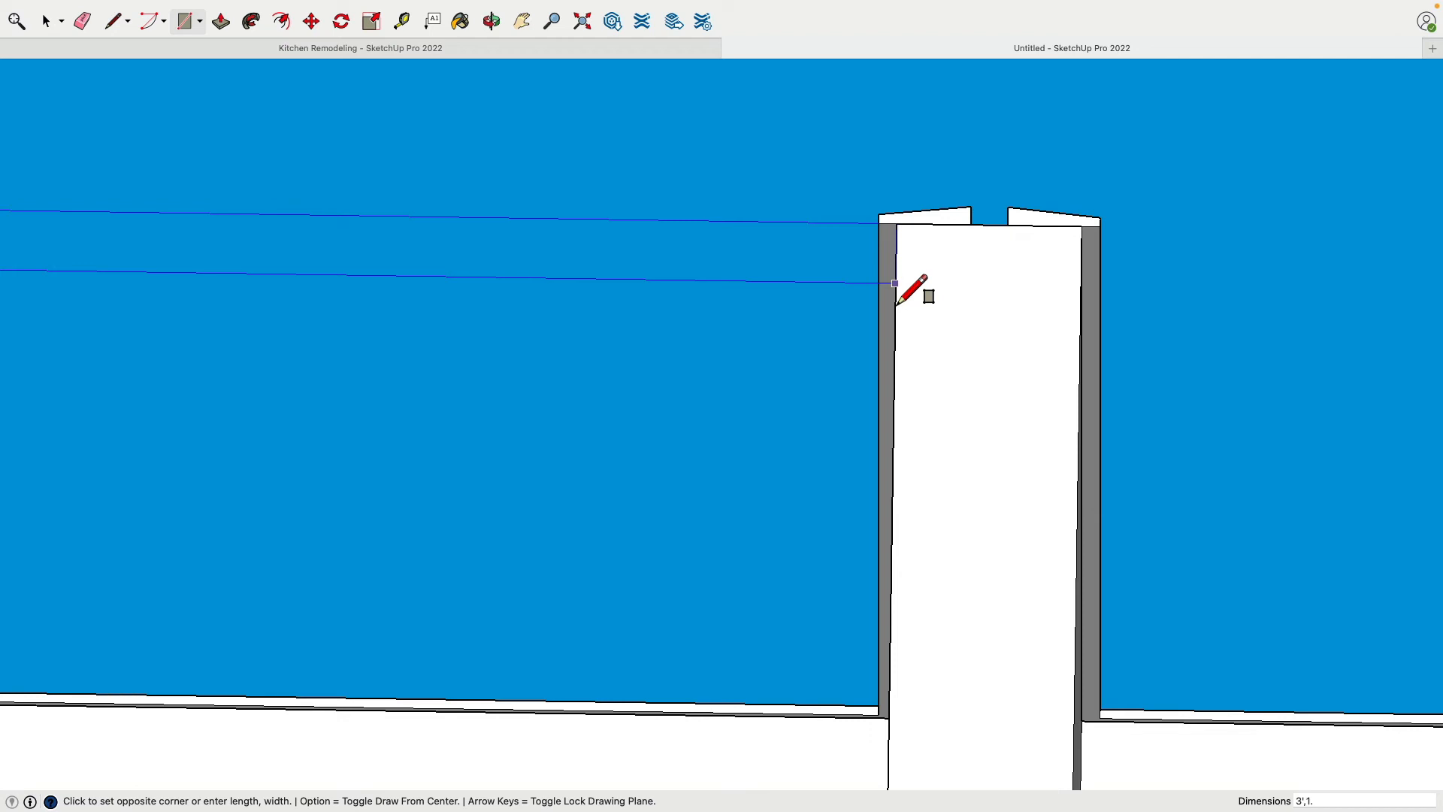
click(897, 303)
scroll(872, 329, down, 3)
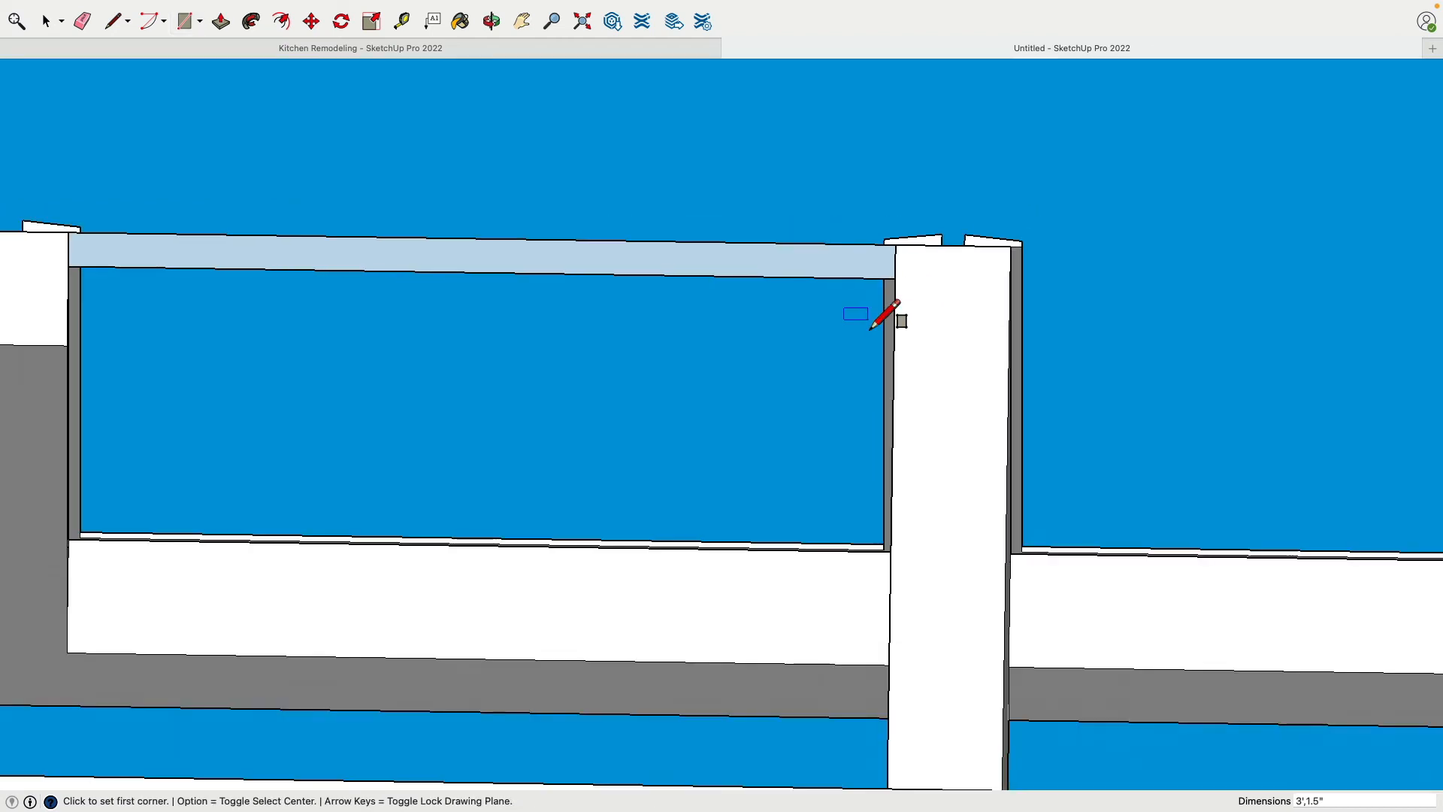
scroll(705, 299, down, 2)
scroll(683, 298, up, 3)
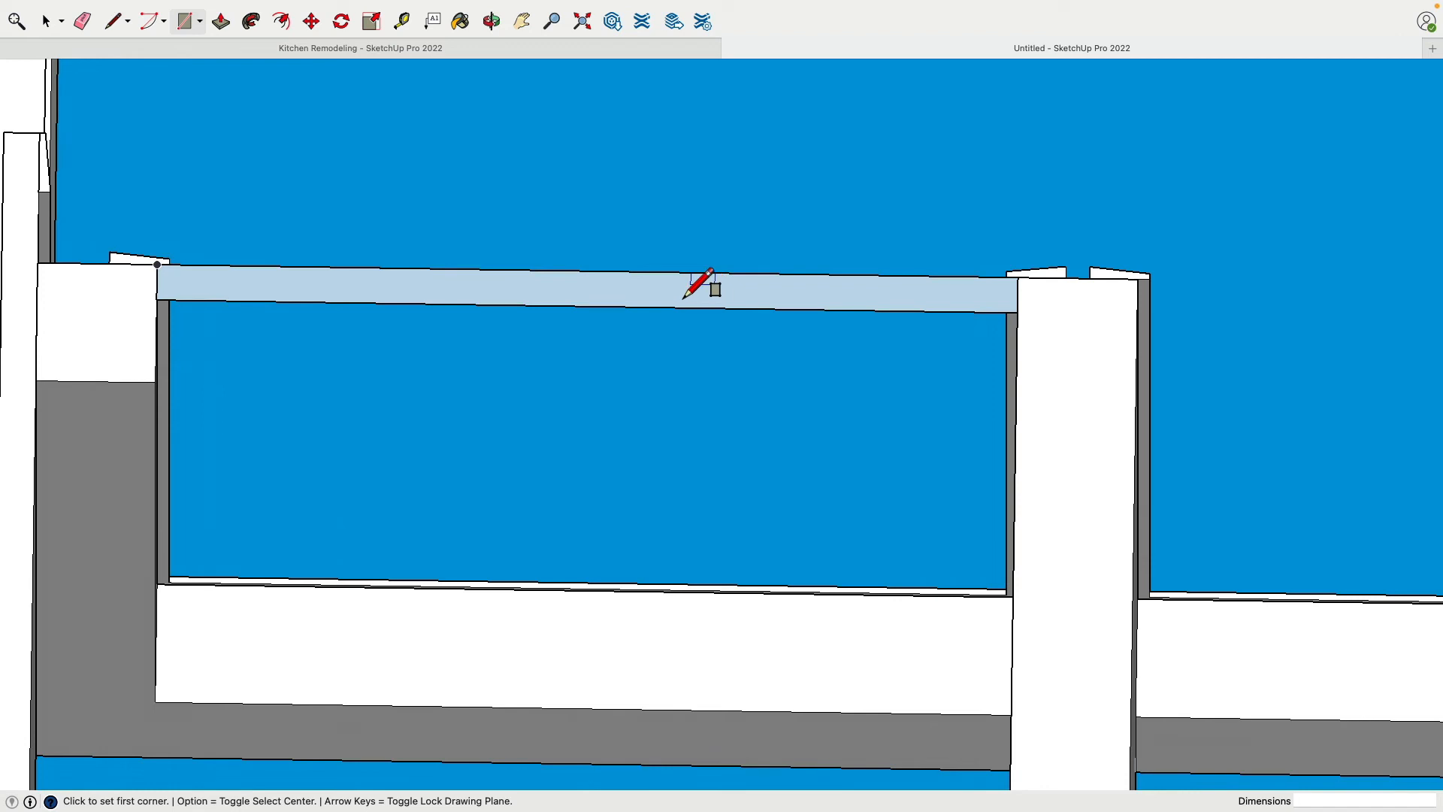
Place a guide line 1' 6" from the door rectangle's divider-side edge, at the middle of the opening
click(403, 21)
click(1017, 294)
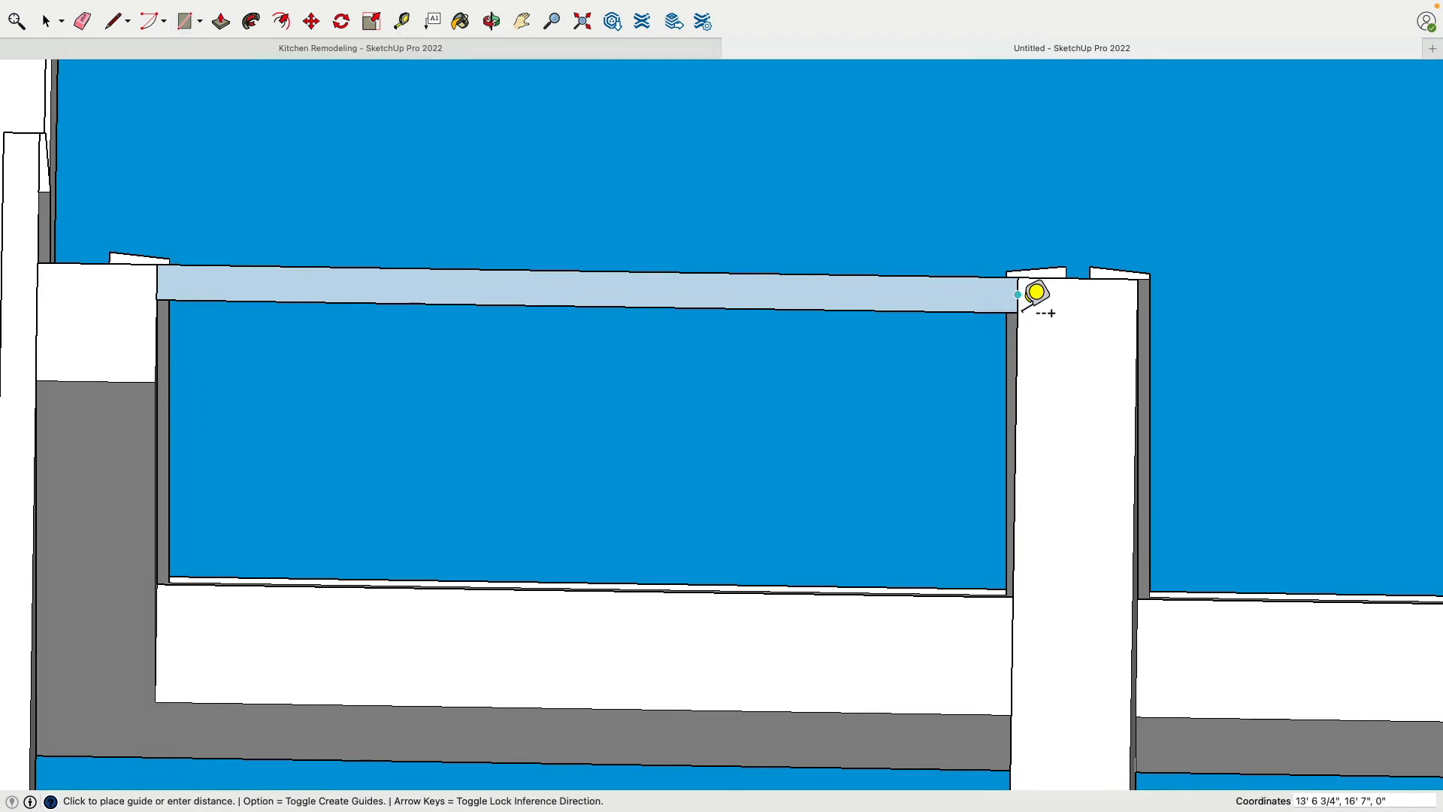
click(590, 288)
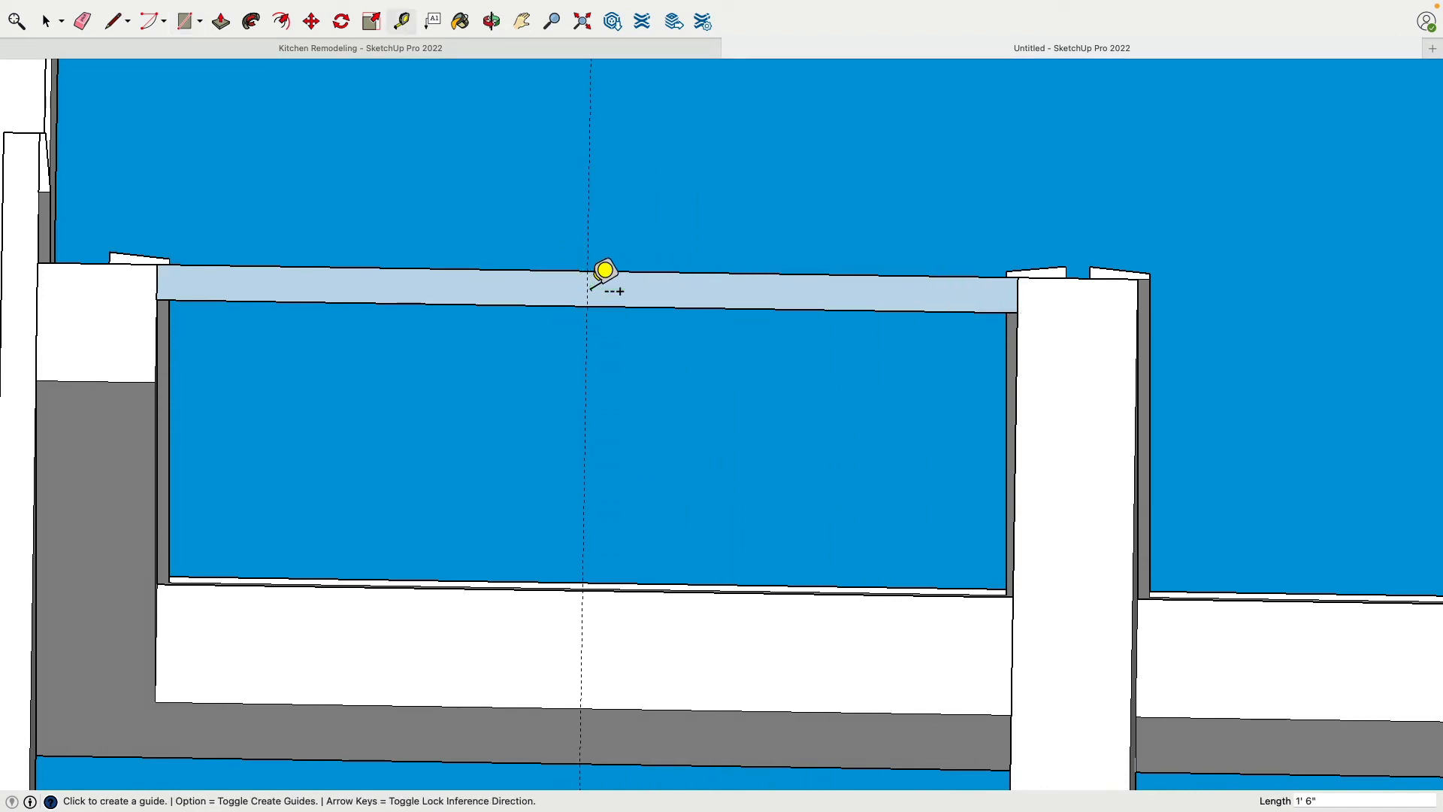
Move the rectangle's divider-side edge 1' 6" to the guide, halving the door's width
click(45, 21)
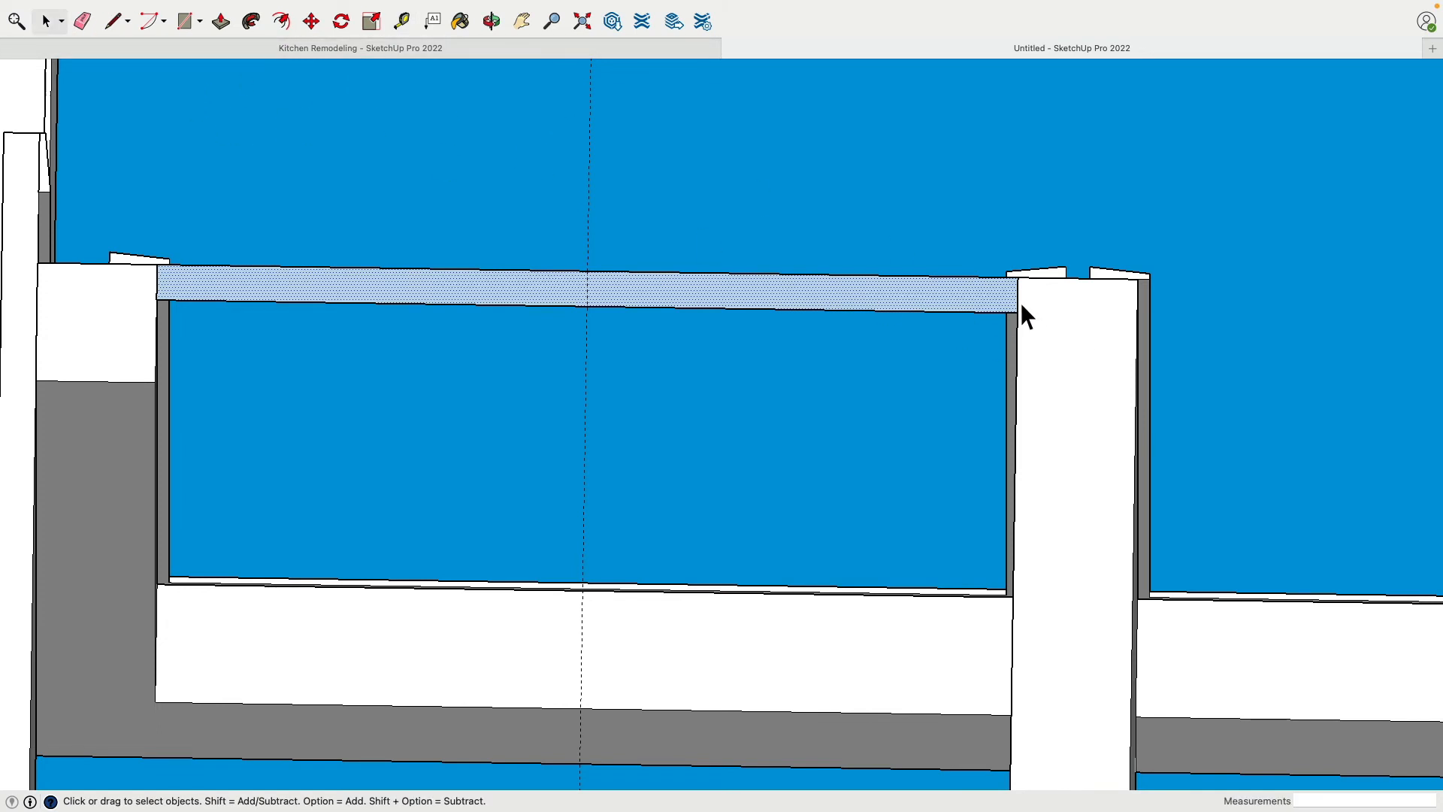
click(311, 21)
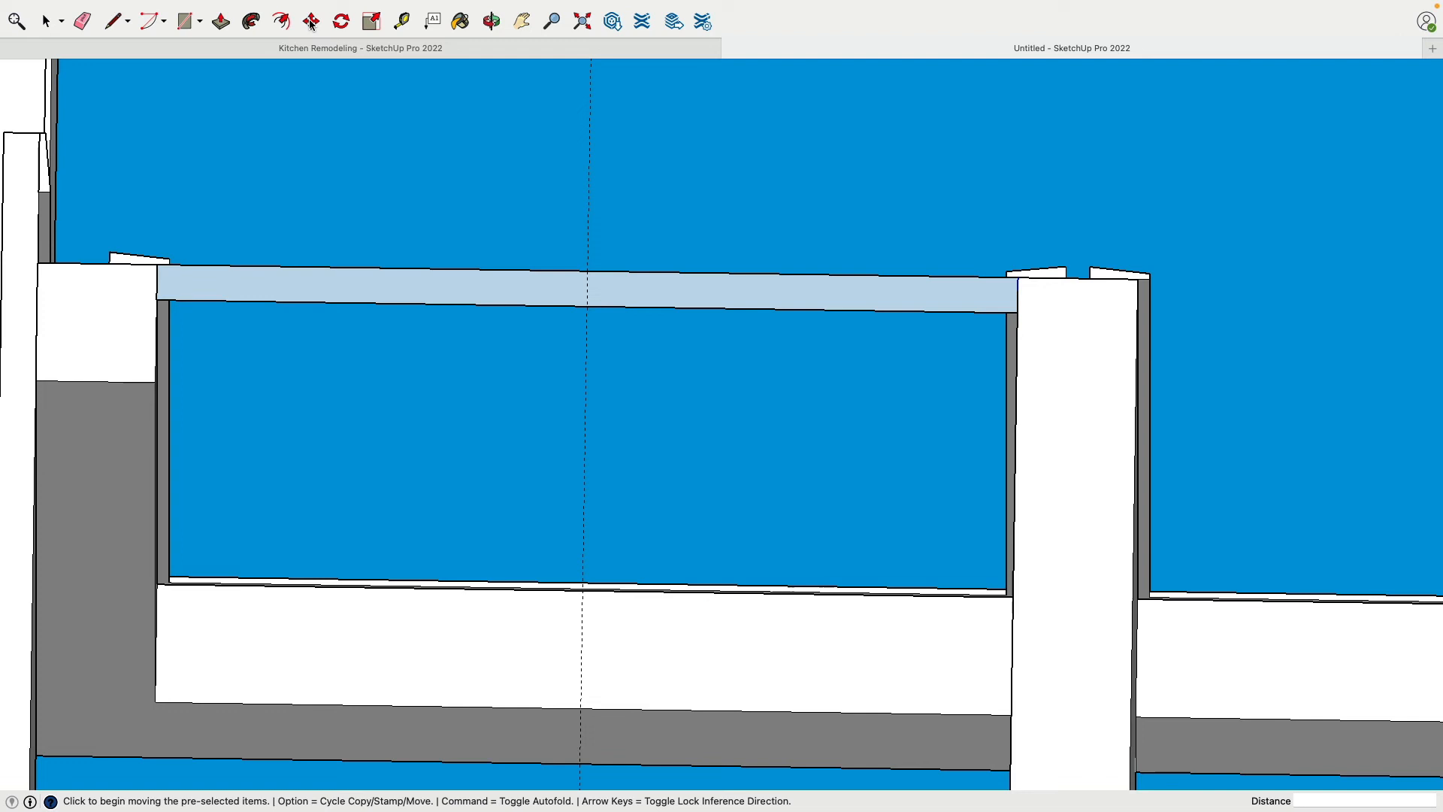
click(1033, 307)
click(594, 296)
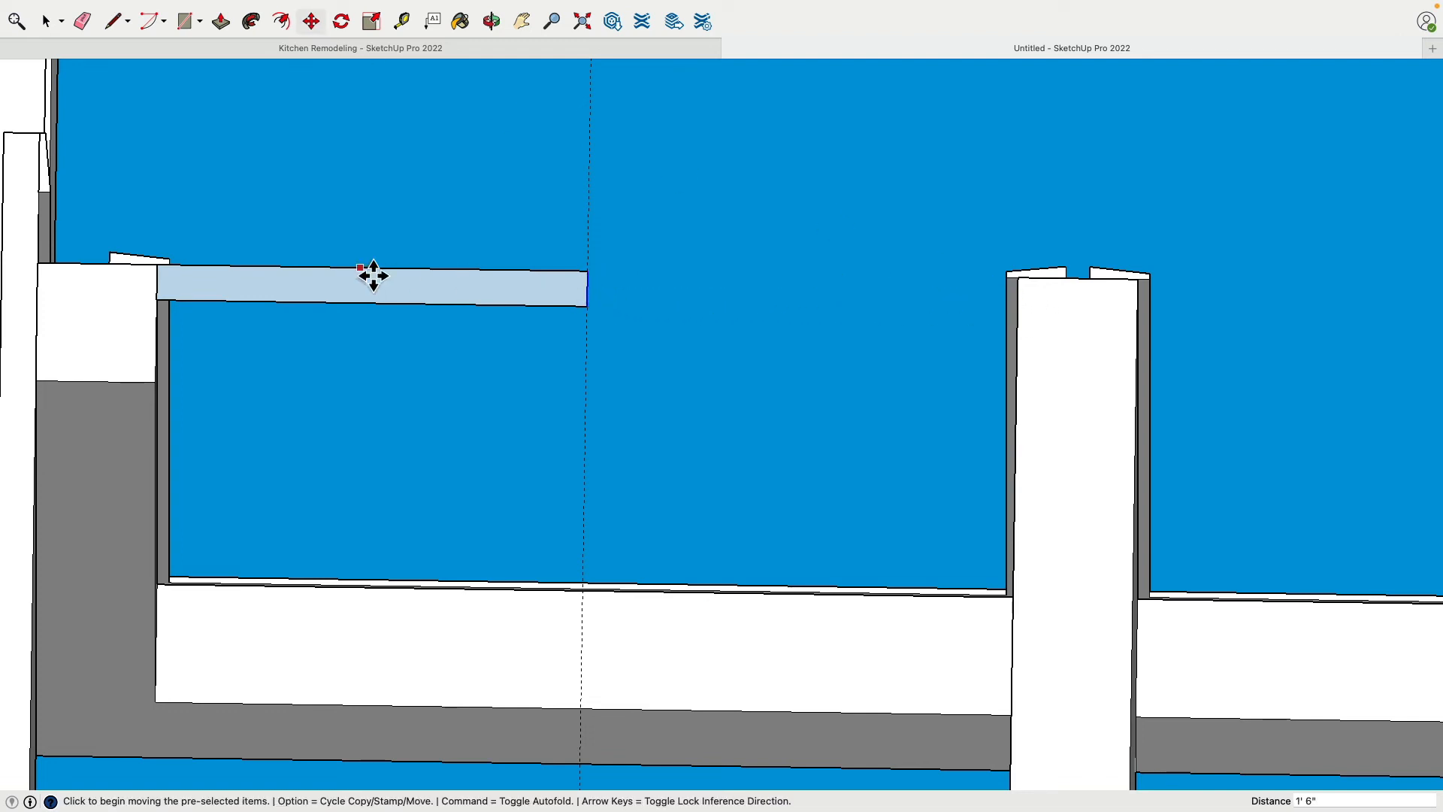
Move the rectangle's jamb-side edge 1/4" inward to leave a gap beside the closet jamb
scroll(201, 267, up, 1)
scroll(201, 267, up, 4)
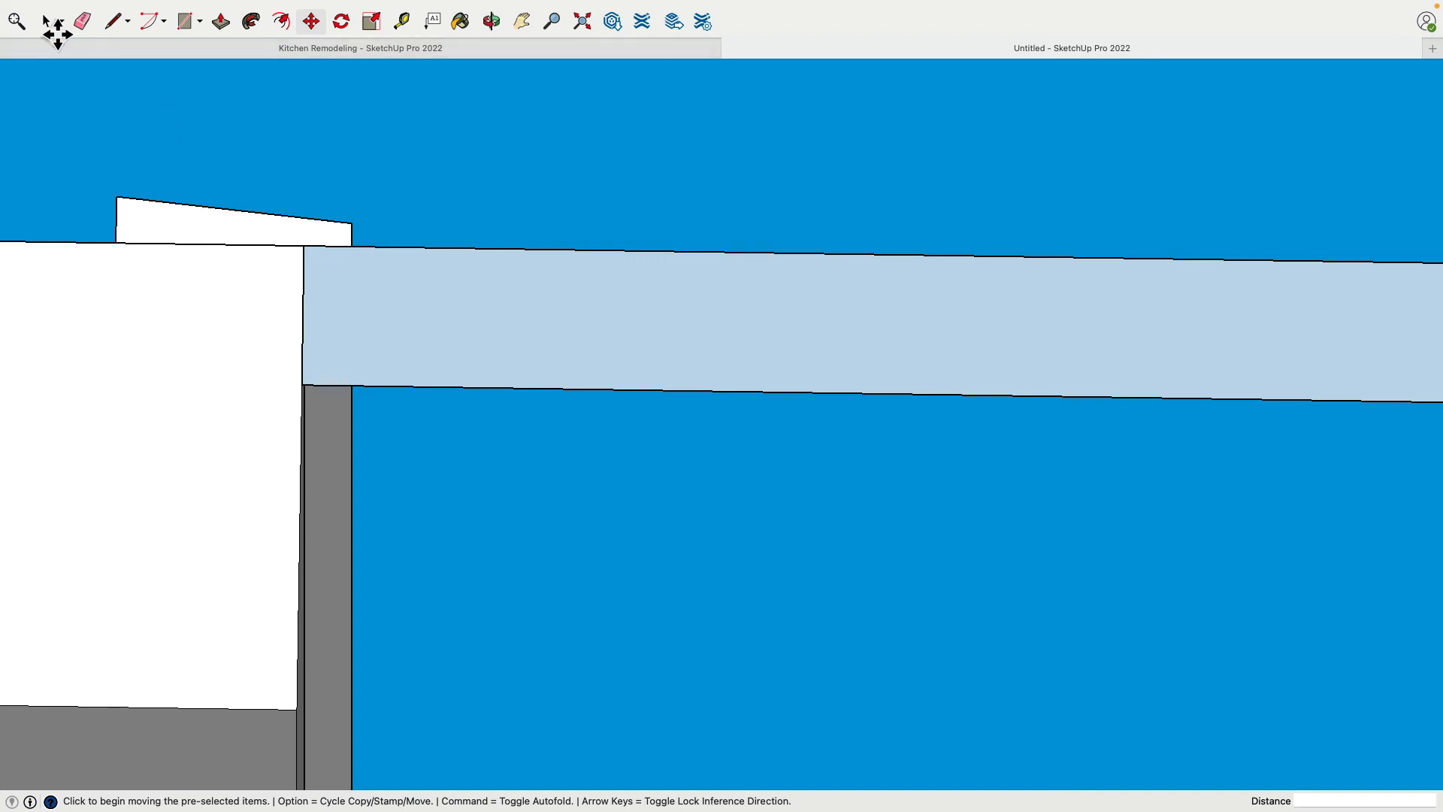
click(48, 23)
click(303, 302)
click(311, 23)
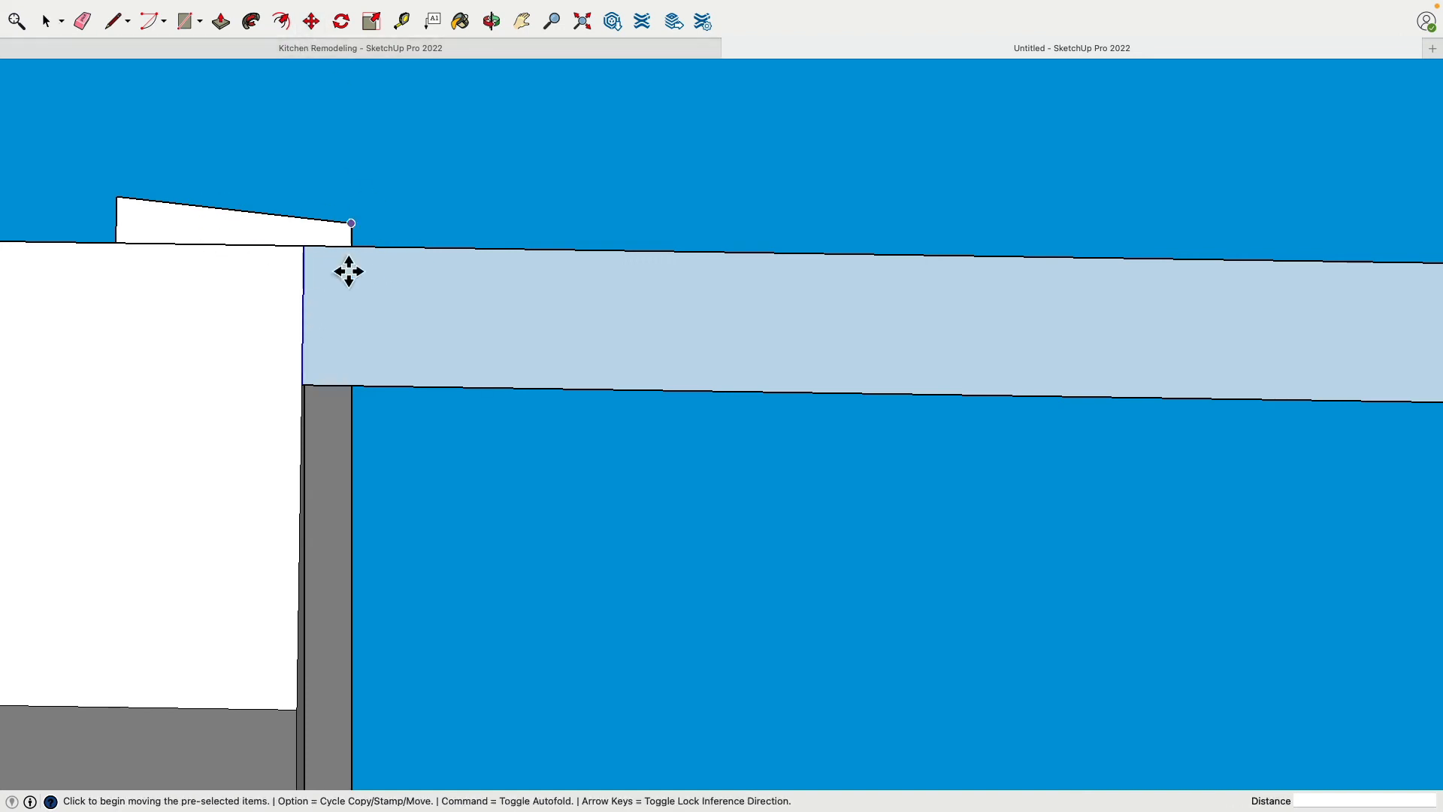
click(316, 322)
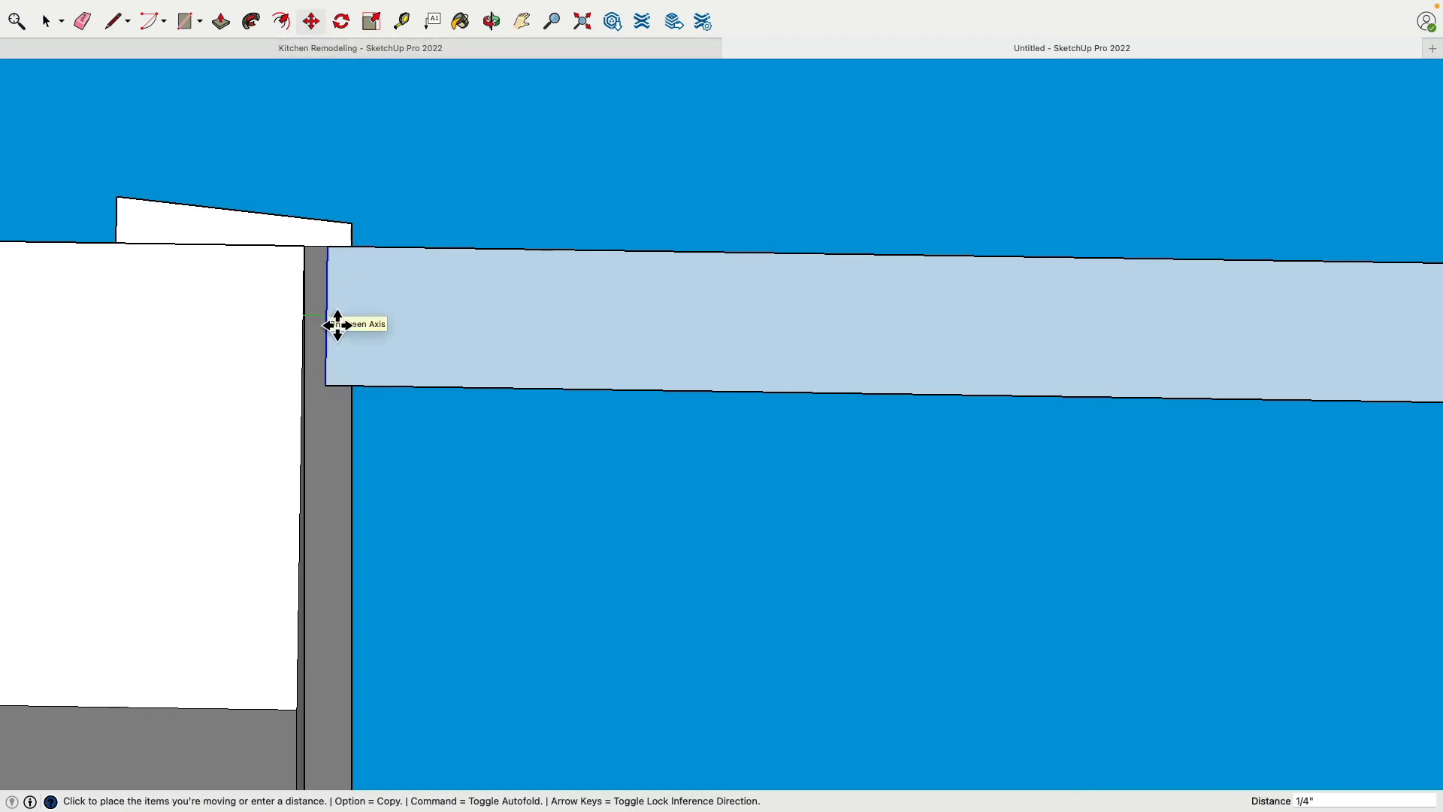
click(337, 325)
scroll(589, 377, down, 5)
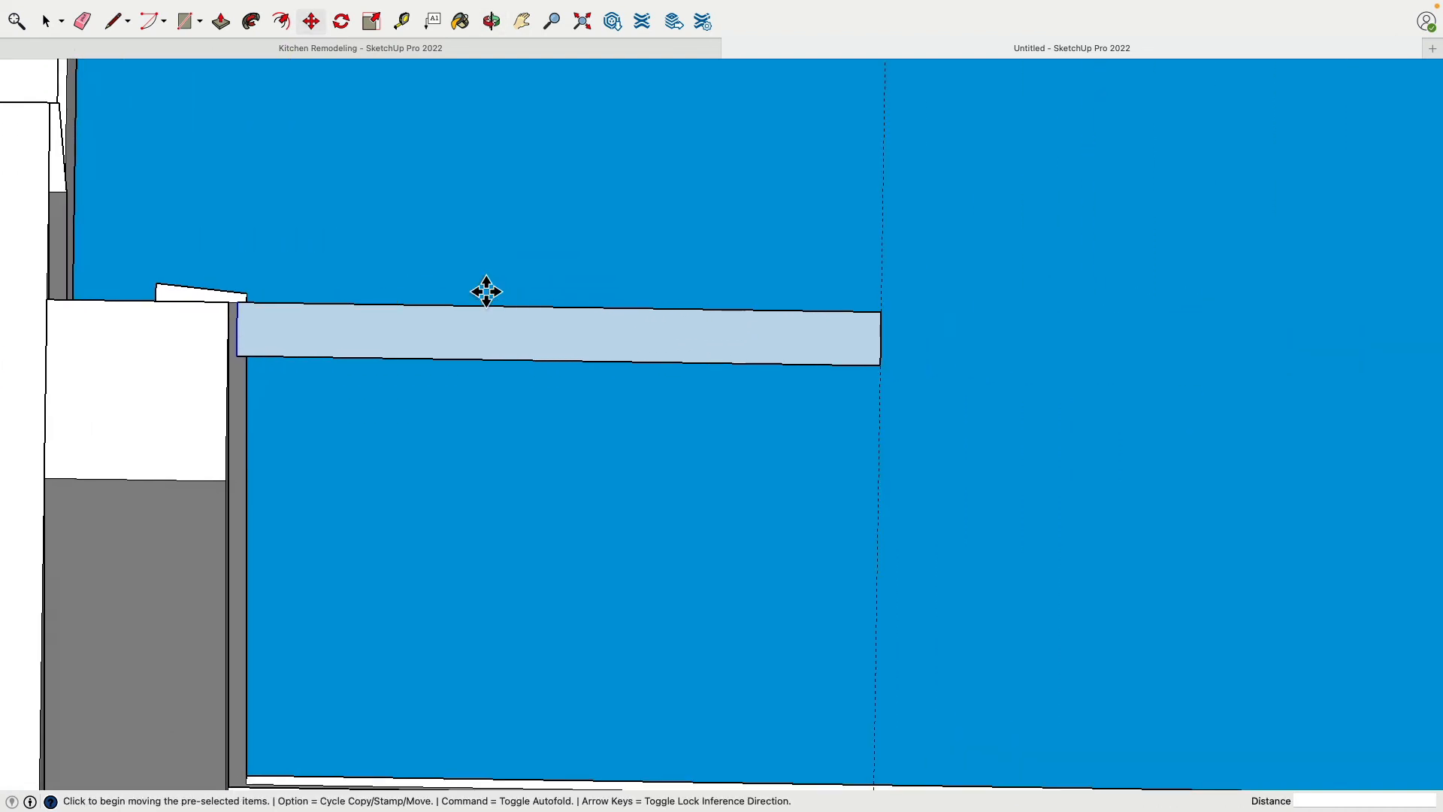
Erase the guide line at the middle of the opening and move the door rectangle 1/4" into the closet, away from the trim
click(84, 22)
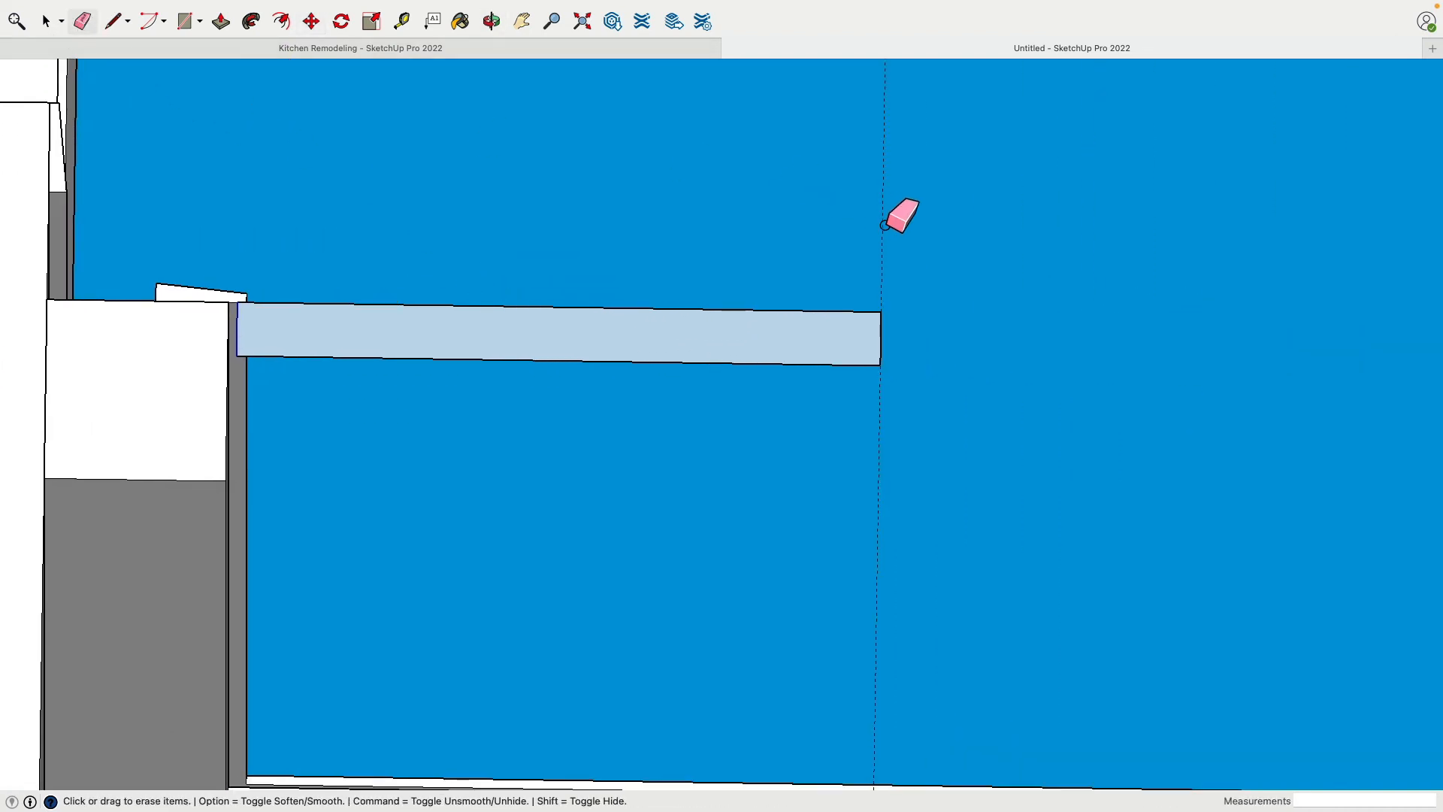
mouse_move(887, 224)
middle_down()
mouse_move(792, 248)
mouse_move(665, 361)
middle_up()
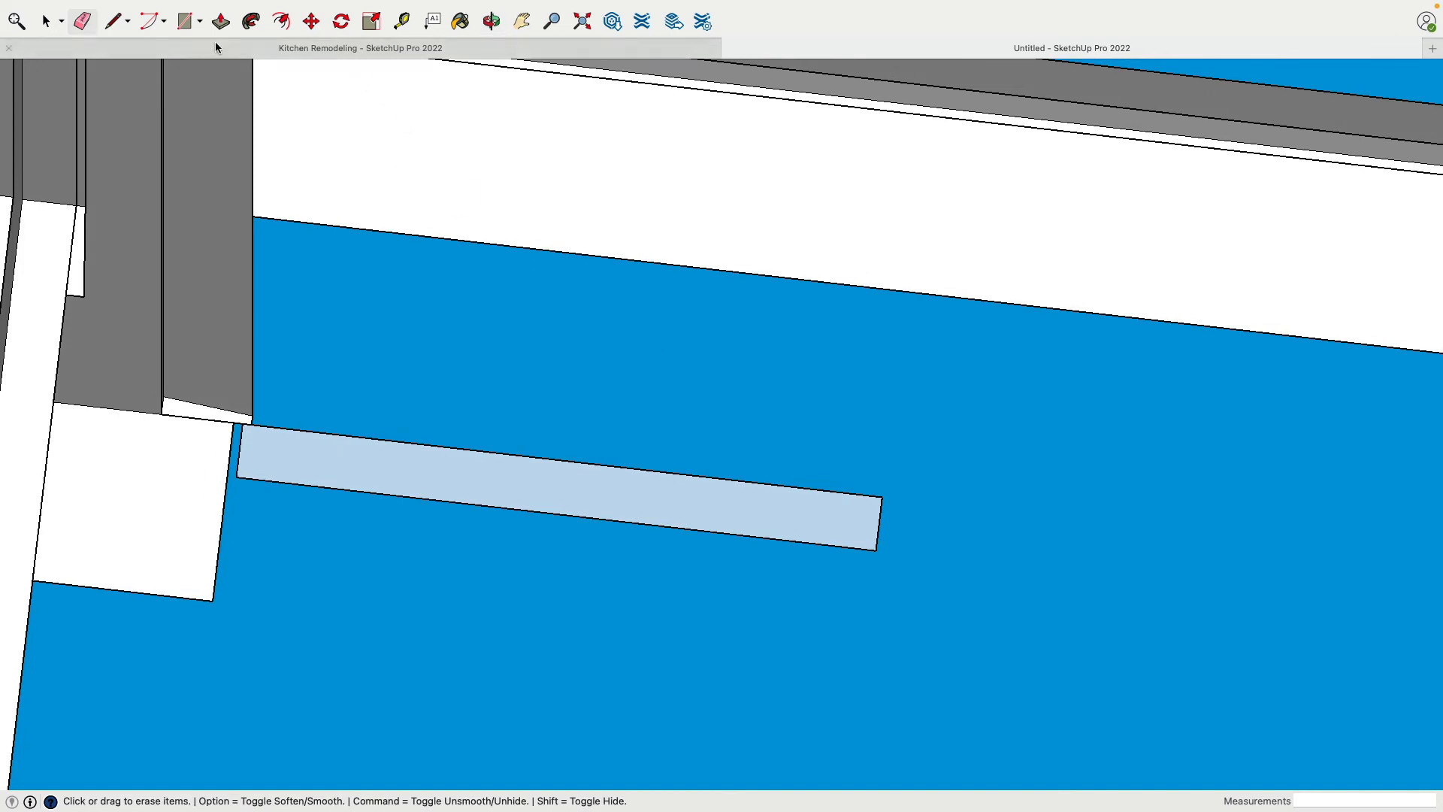
click(311, 21)
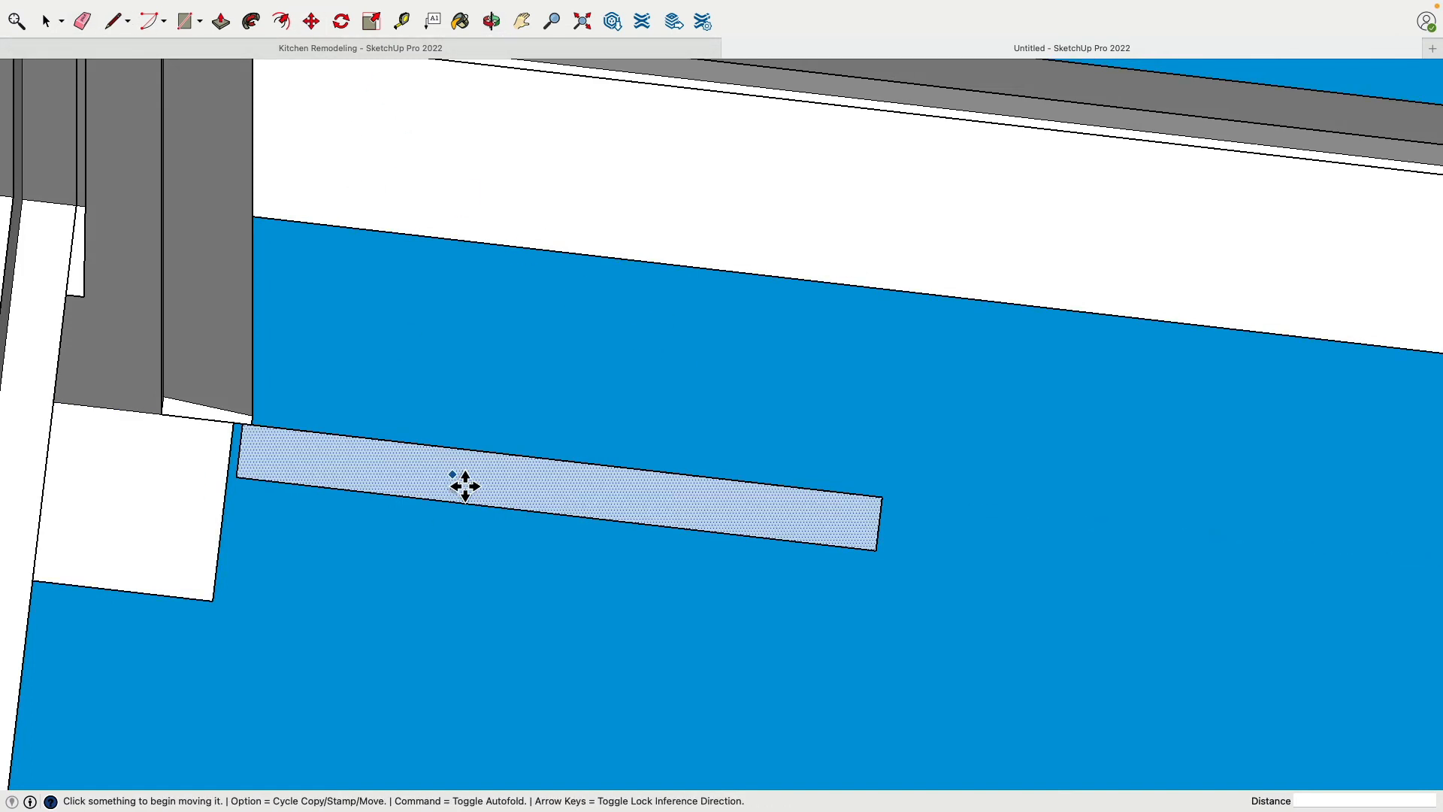
click(46, 22)
click(336, 479)
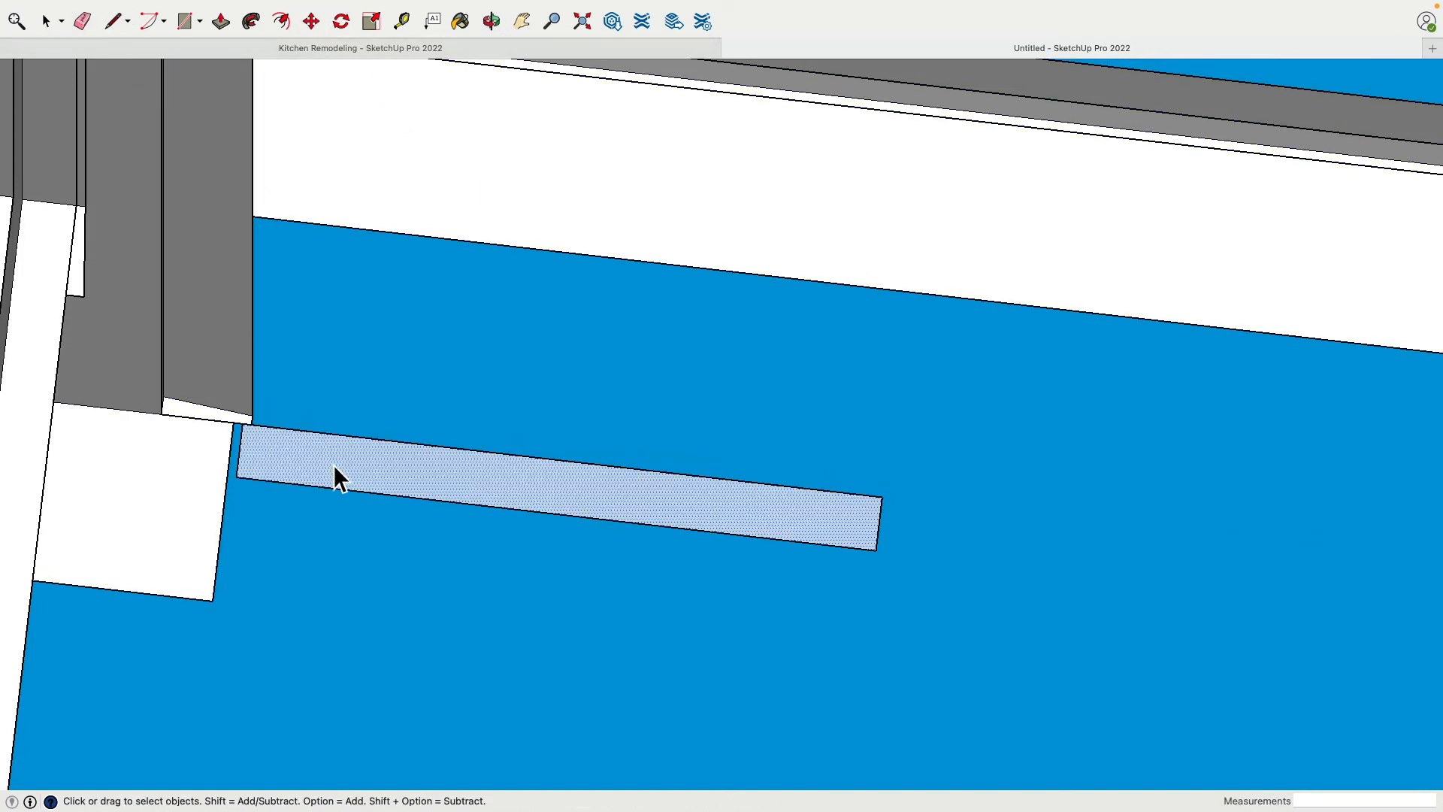
click(311, 22)
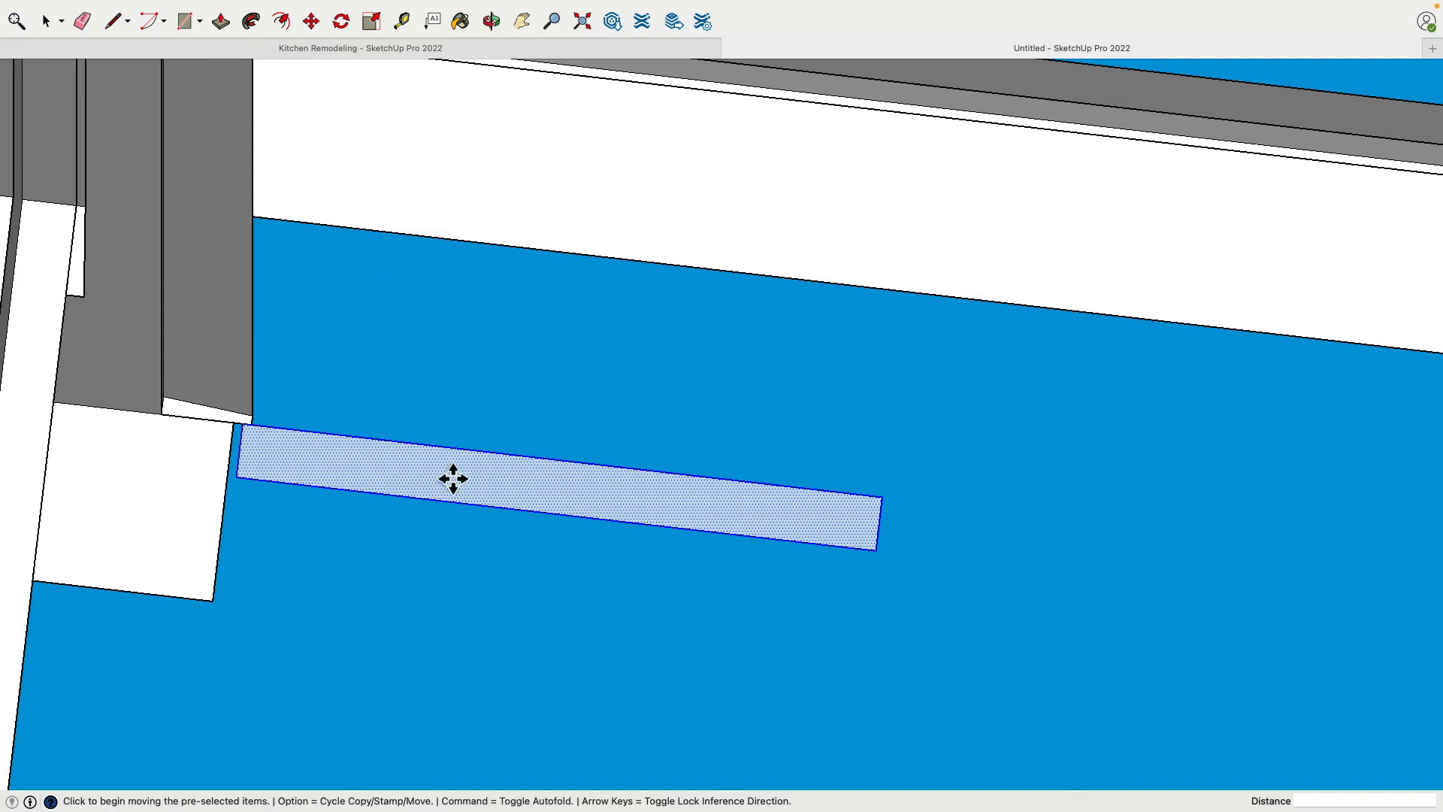
click(512, 496)
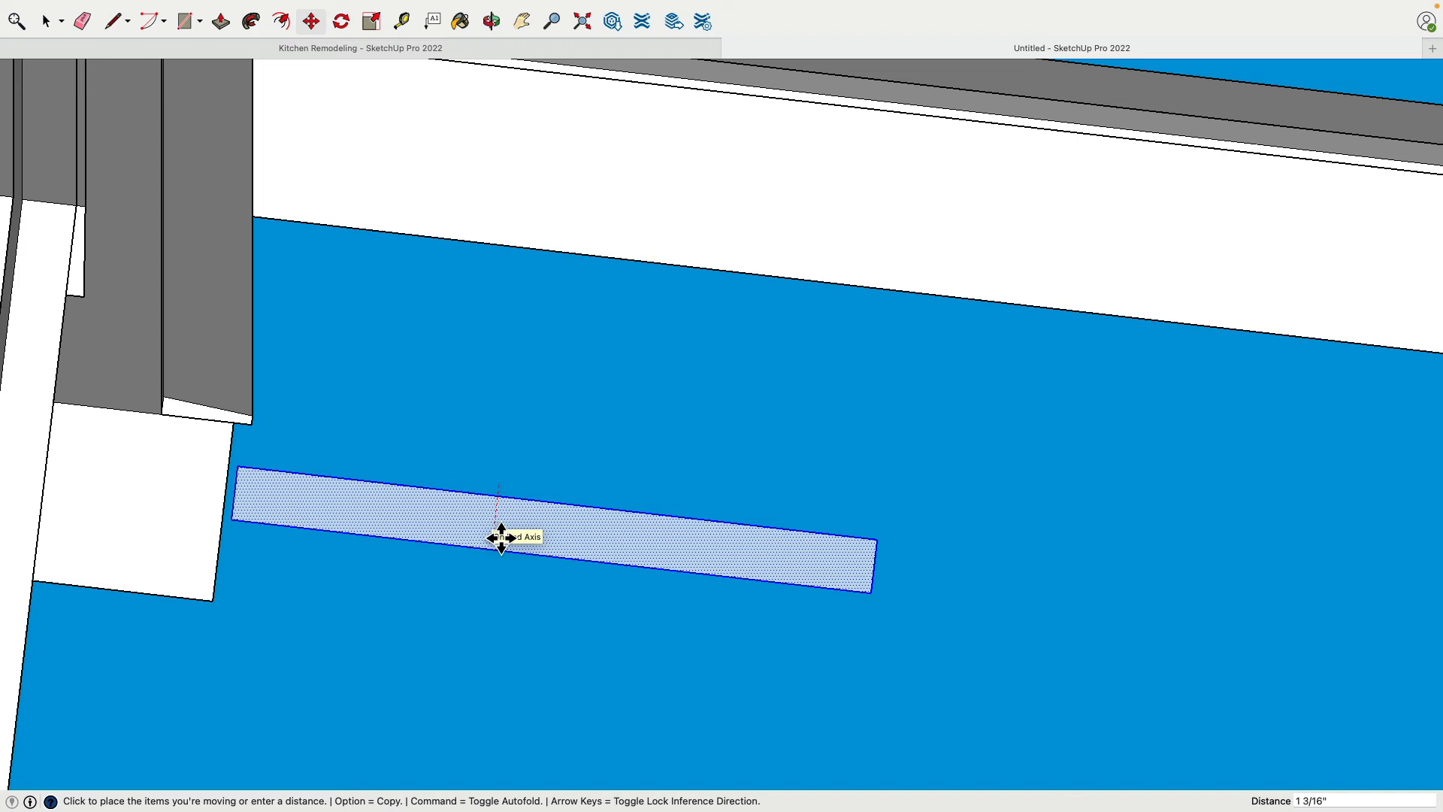
text(.25)
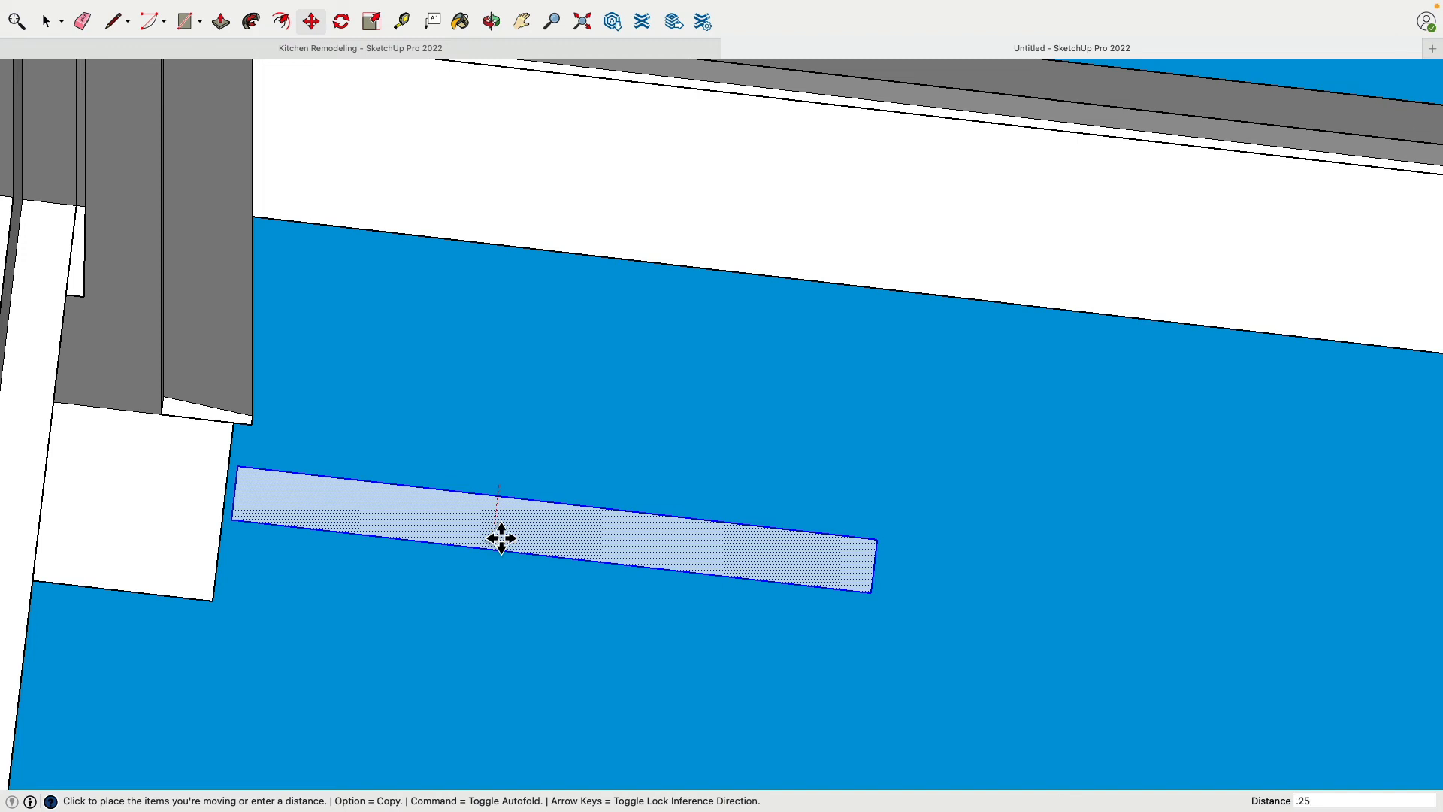
text(")
key(Return)
Extrude the door rectangle upward 6' 9" inside the inner closet opening
middle_drag(499, 535, 314, 422)
click(220, 21)
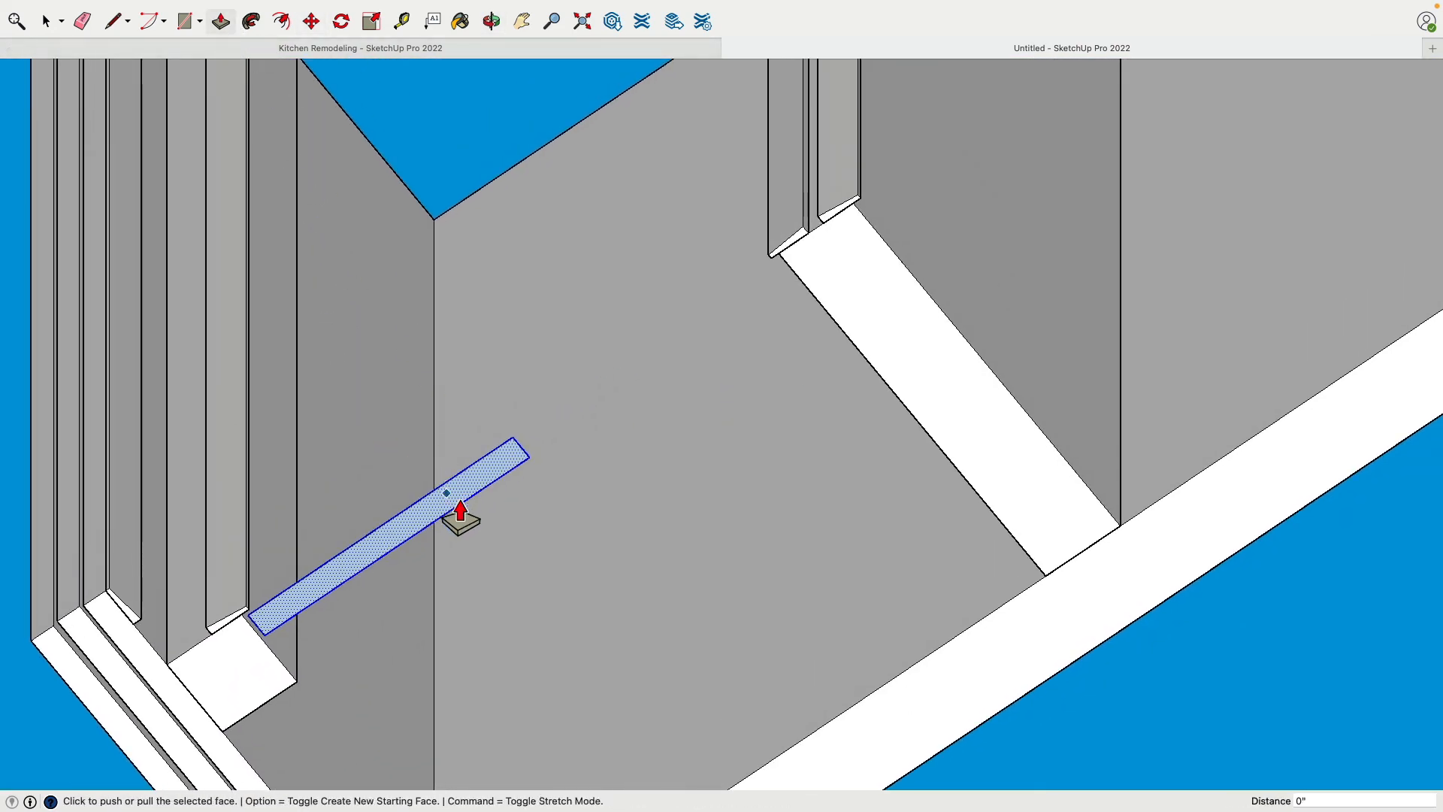
middle_drag(460, 514, 470, 435)
click(483, 506)
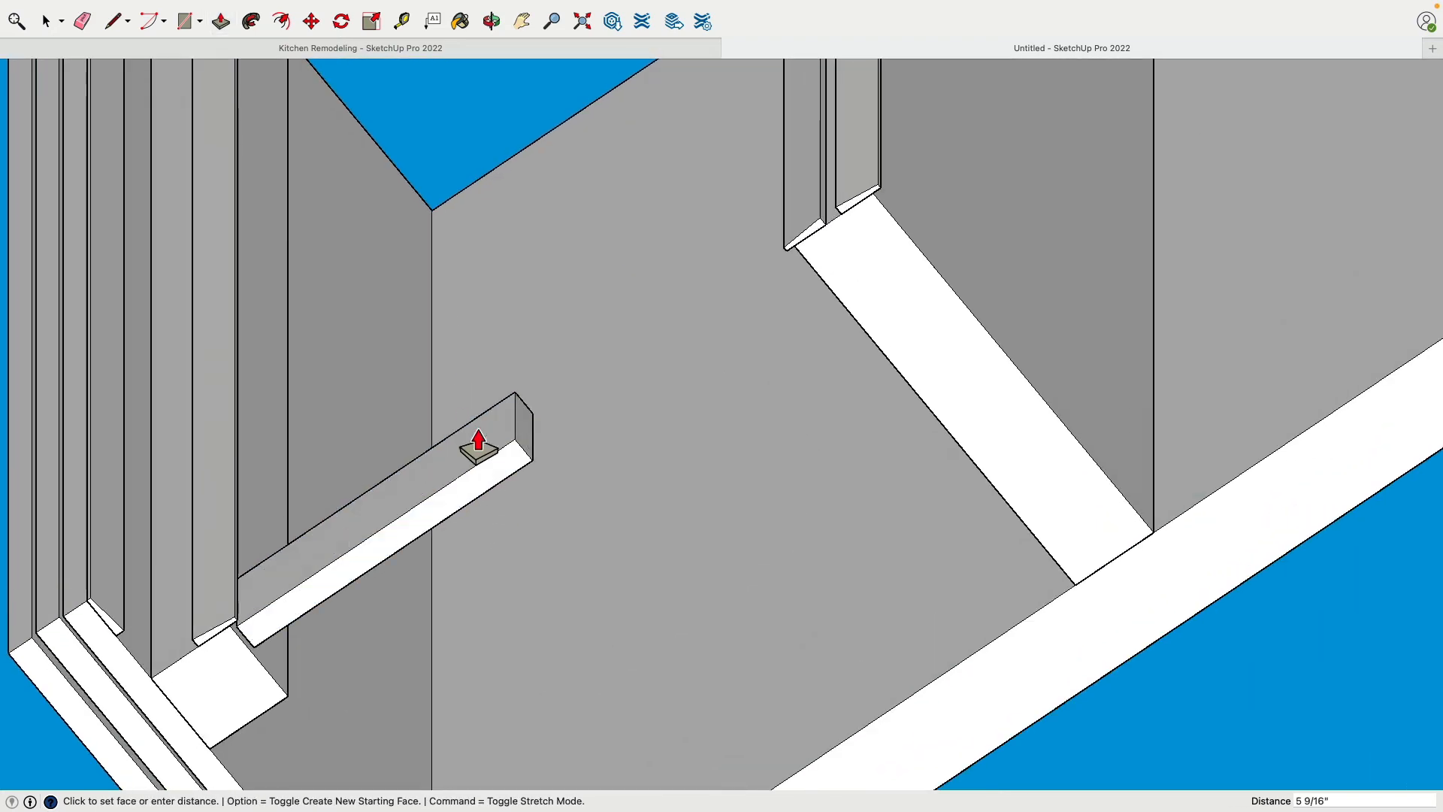
scroll(479, 443, down, 5)
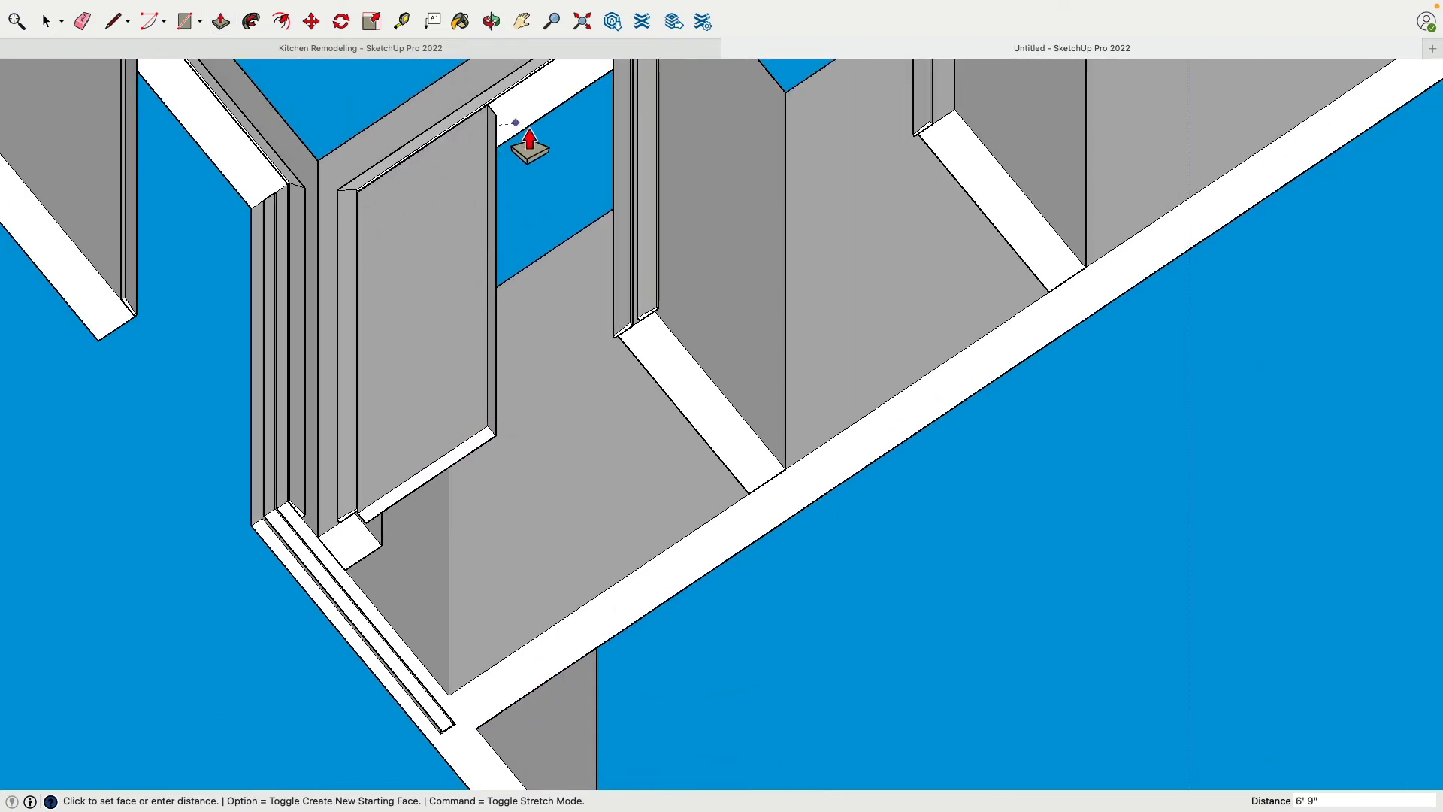
click(535, 141)
Inspect the top and bottom ends of the extruded closet door against the surrounding trim and jamb
middle_drag(637, 143, 32, 299)
mouse_move(661, 179)
middle_down()
mouse_move(1030, 204)
mouse_move(679, 148)
mouse_move(676, 386)
mouse_move(711, 466)
mouse_move(652, 289)
mouse_move(631, 499)
mouse_move(303, 580)
mouse_move(683, 367)
mouse_move(704, 319)
mouse_move(695, 570)
mouse_move(712, 273)
mouse_move(686, 190)
middle_up()
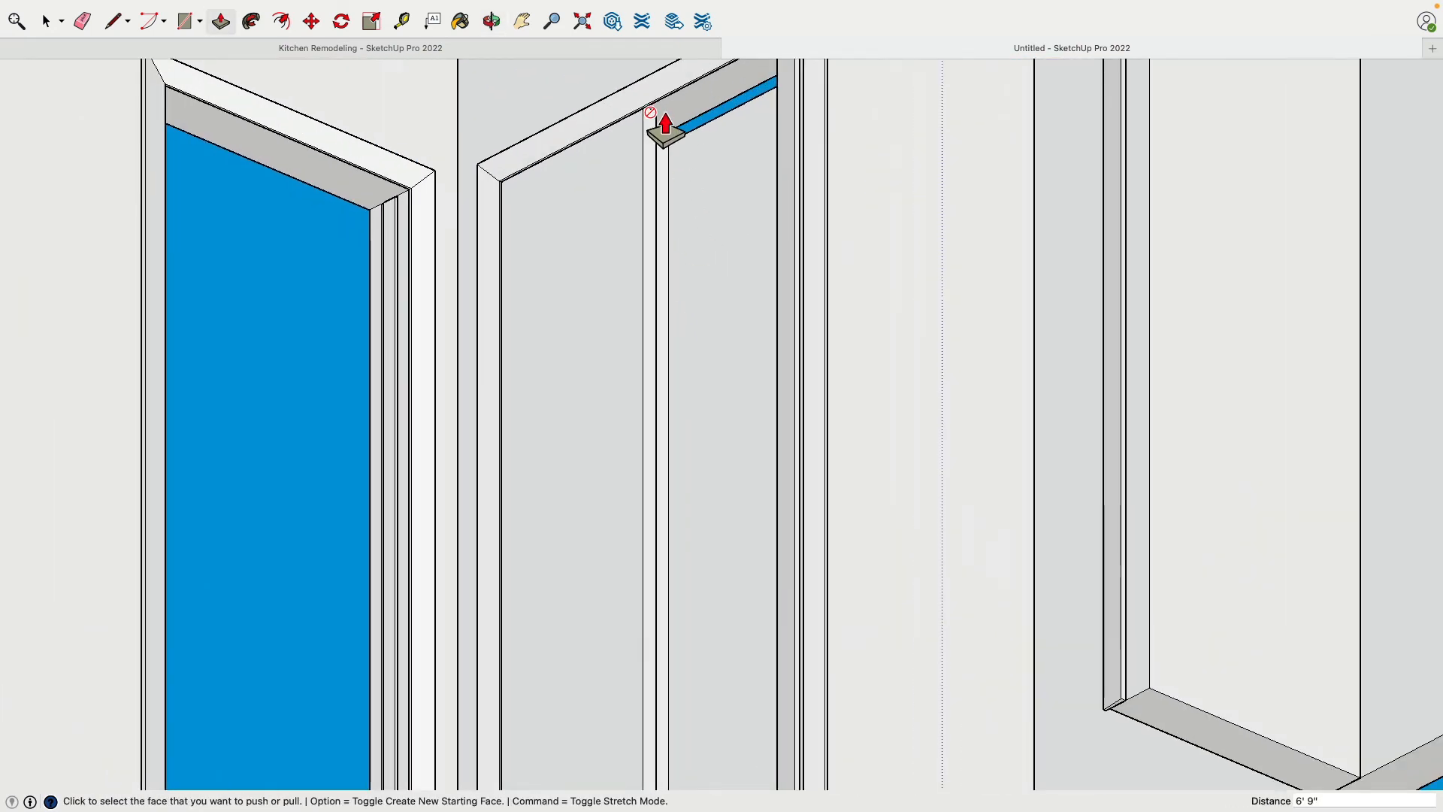
middle_drag(665, 128, 667, 182)
shift+middle_drag(590, 705, 569, 444)
scroll(601, 481, up, 3)
scroll(573, 440, up, 3)
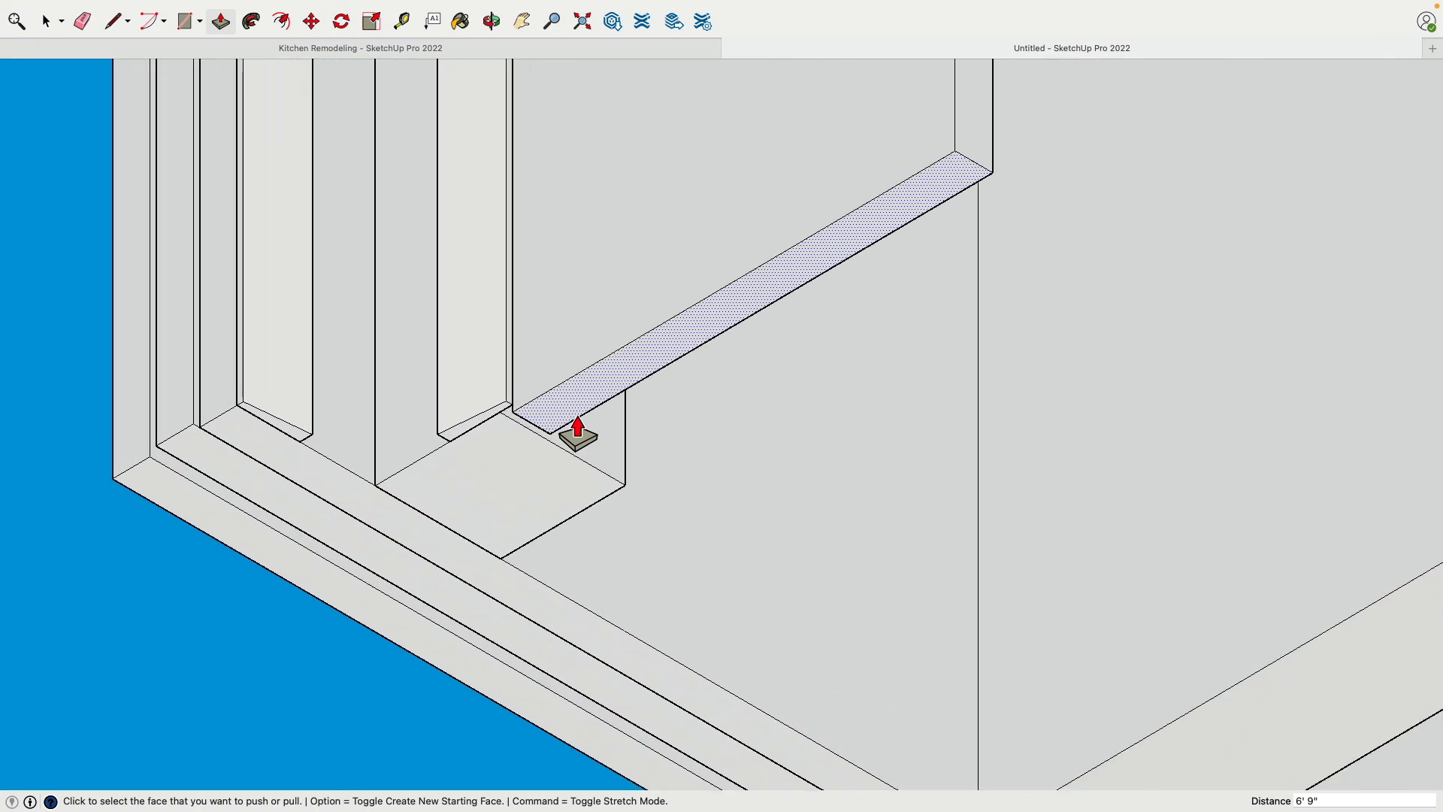
drag(591, 423, 203, 461)
scroll(203, 461, down, 3)
Select the whole extruded closet door and make it a group
key(space)
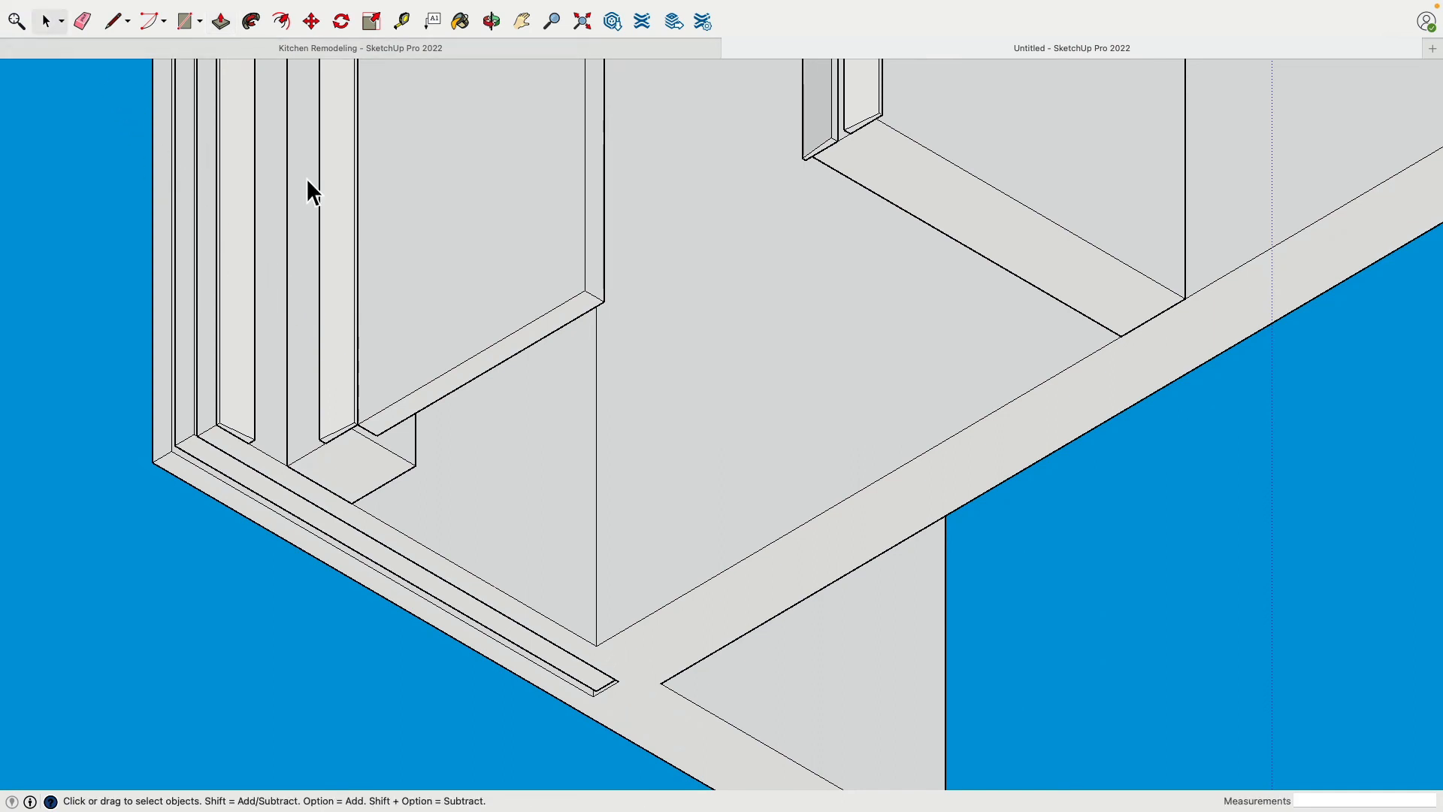
double_click(470, 259)
shift+middle_drag(485, 250, 466, 339)
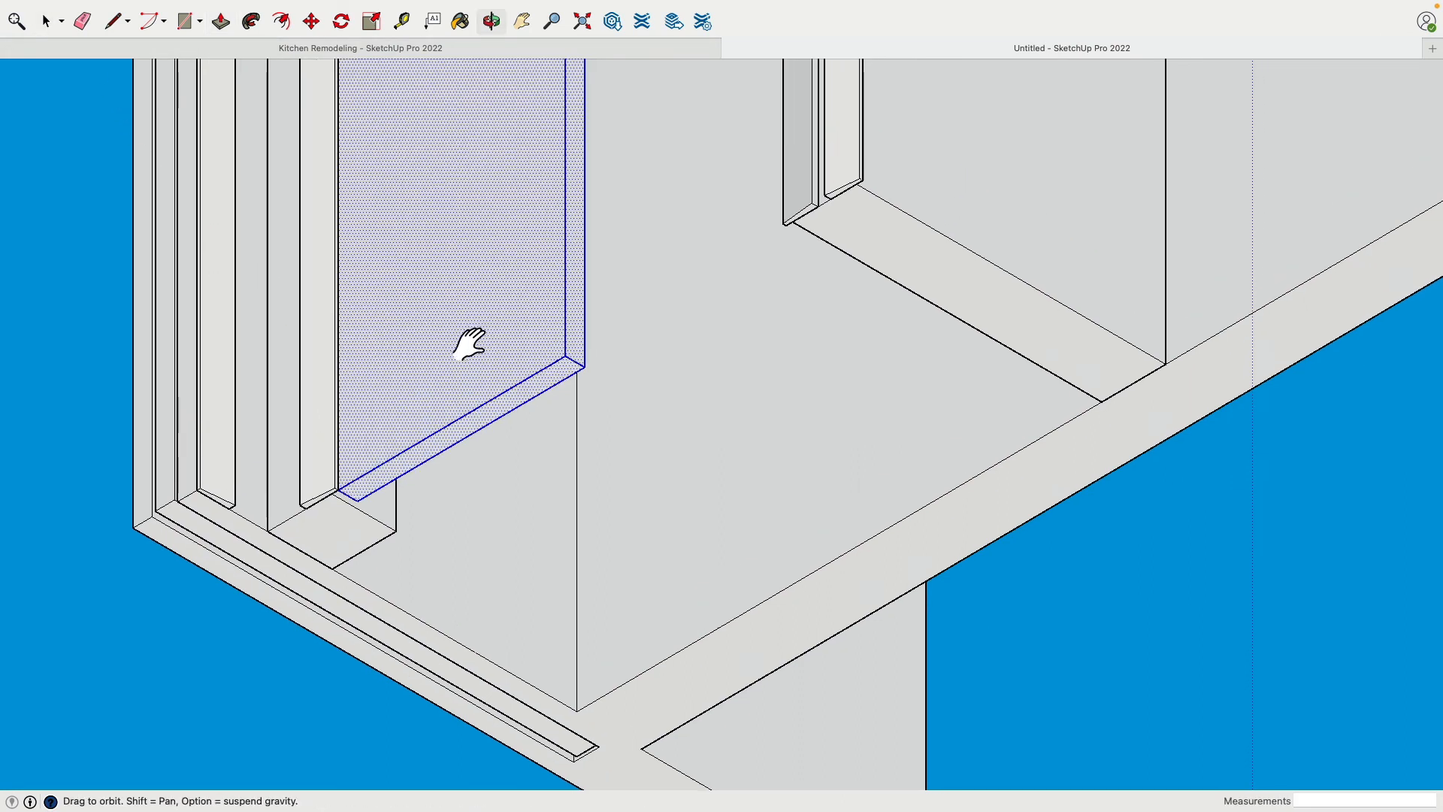
right_click(494, 329)
click(499, 462)
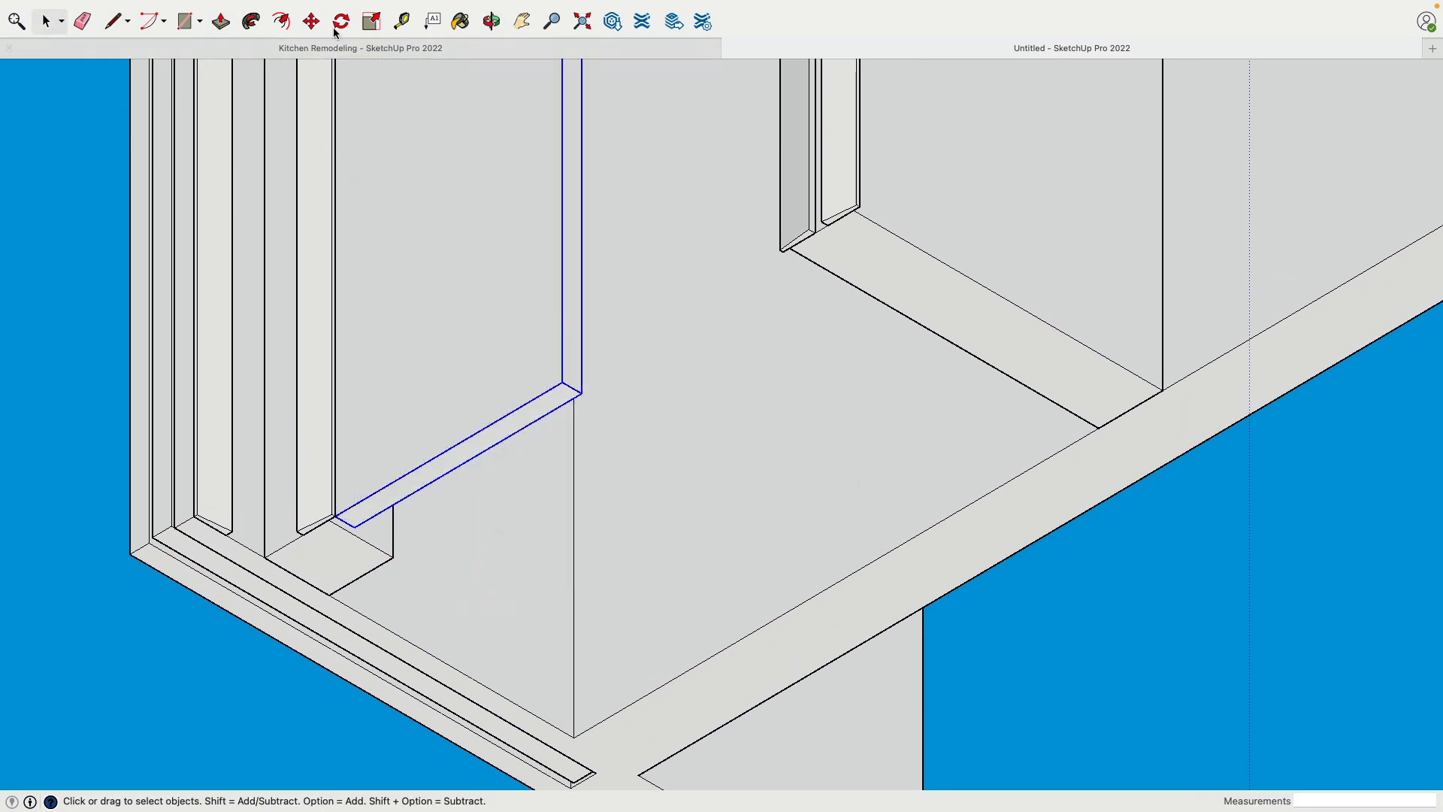
Copy the door group from its jamb-side corner to its opposite edge, filling the other half of the opening
key(m)
key(alt)
click(334, 515)
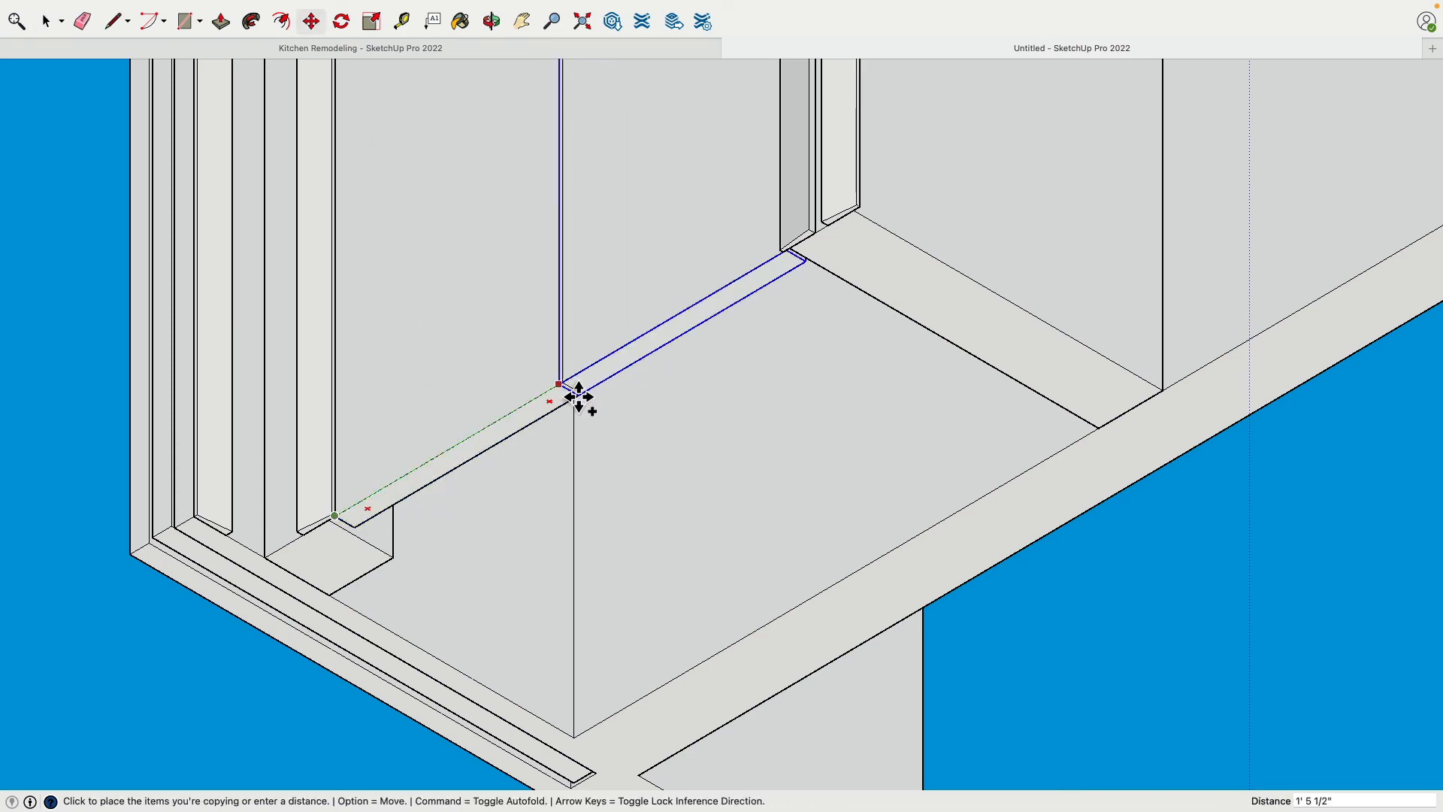
click(583, 393)
scroll(647, 331, down, 3)
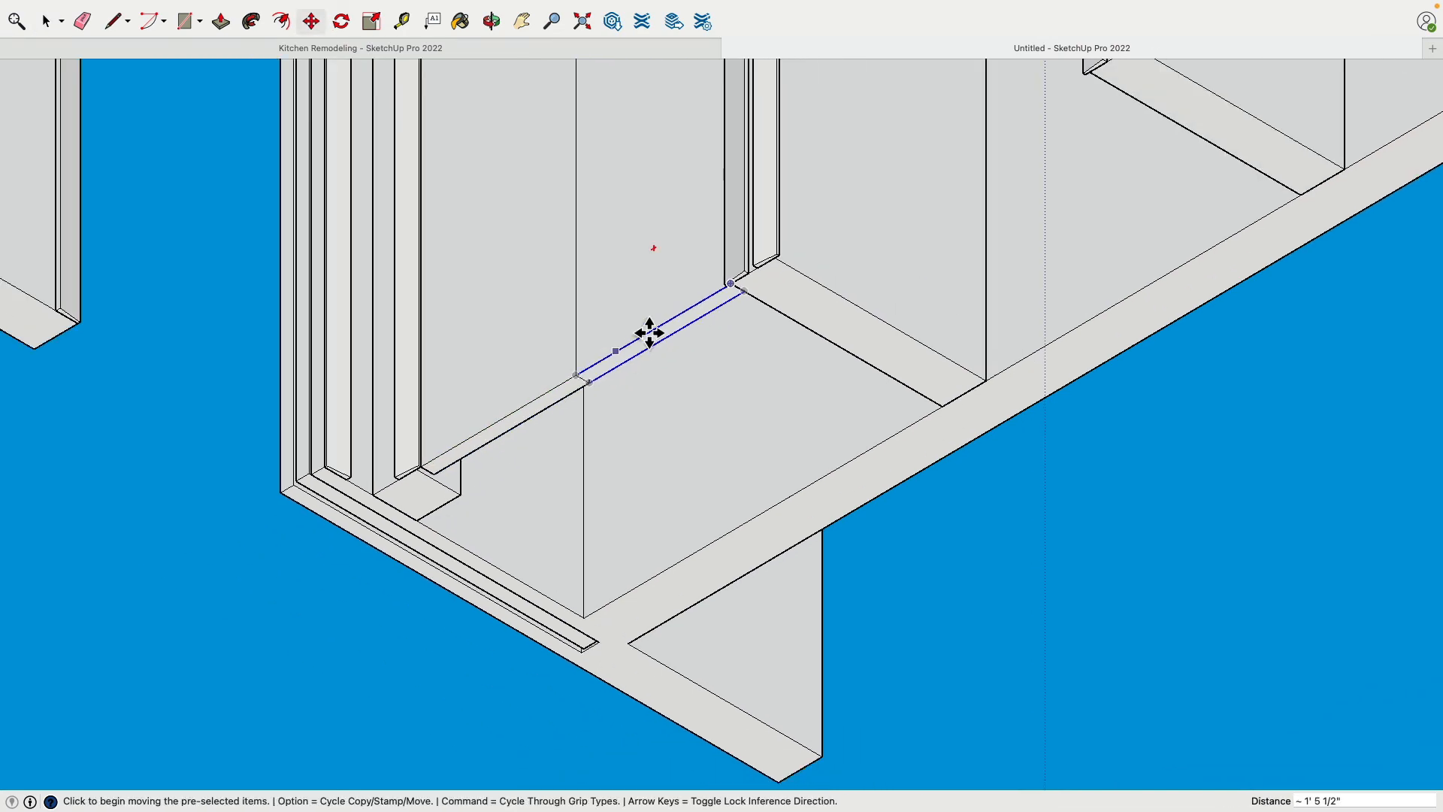
shift+middle_drag(751, 275, 839, 366)
click(55, 20)
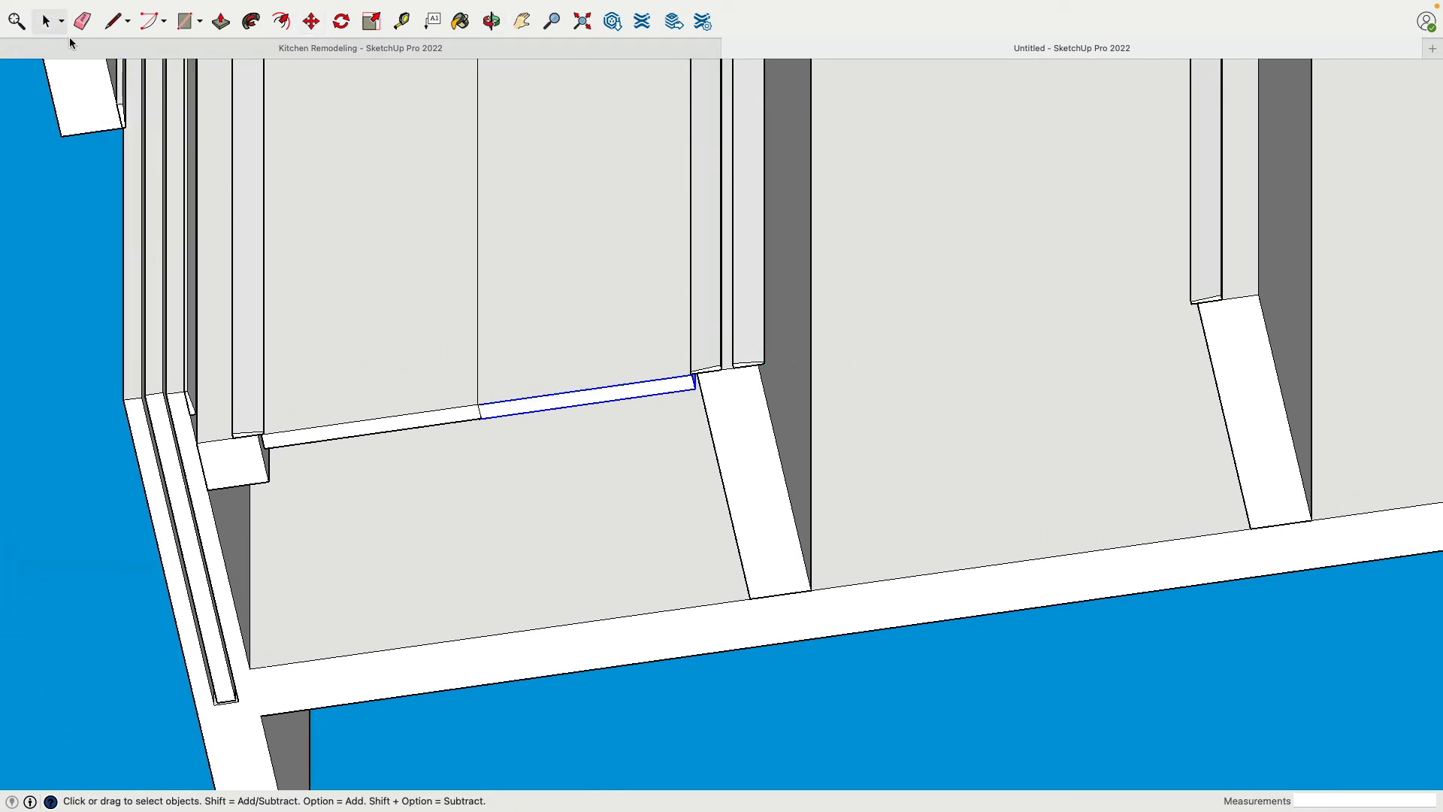
shift+click(430, 400)
shift+click(719, 361)
scroll(760, 387, up, 3)
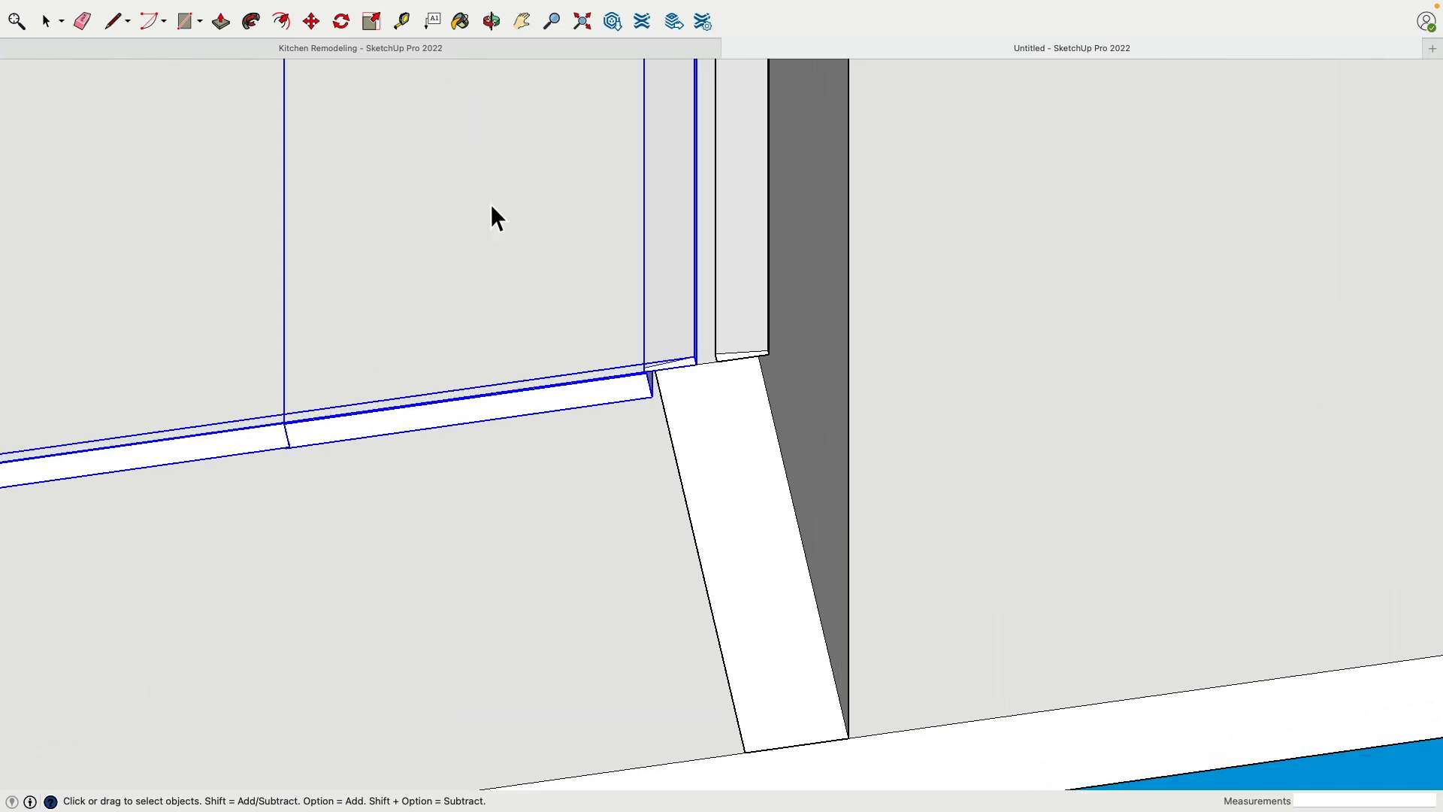
key(m)
scroll(664, 349, up, 3)
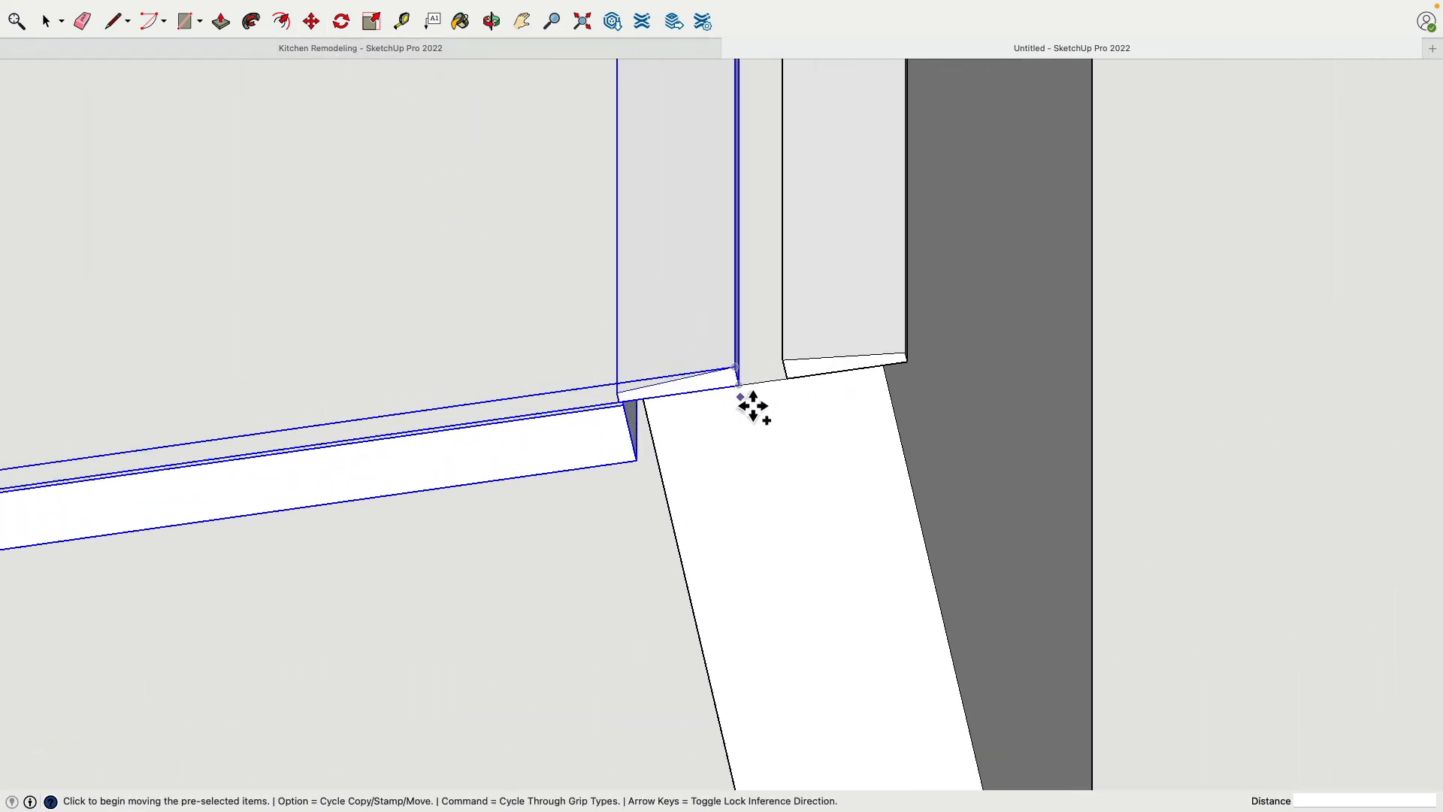
key(alt)
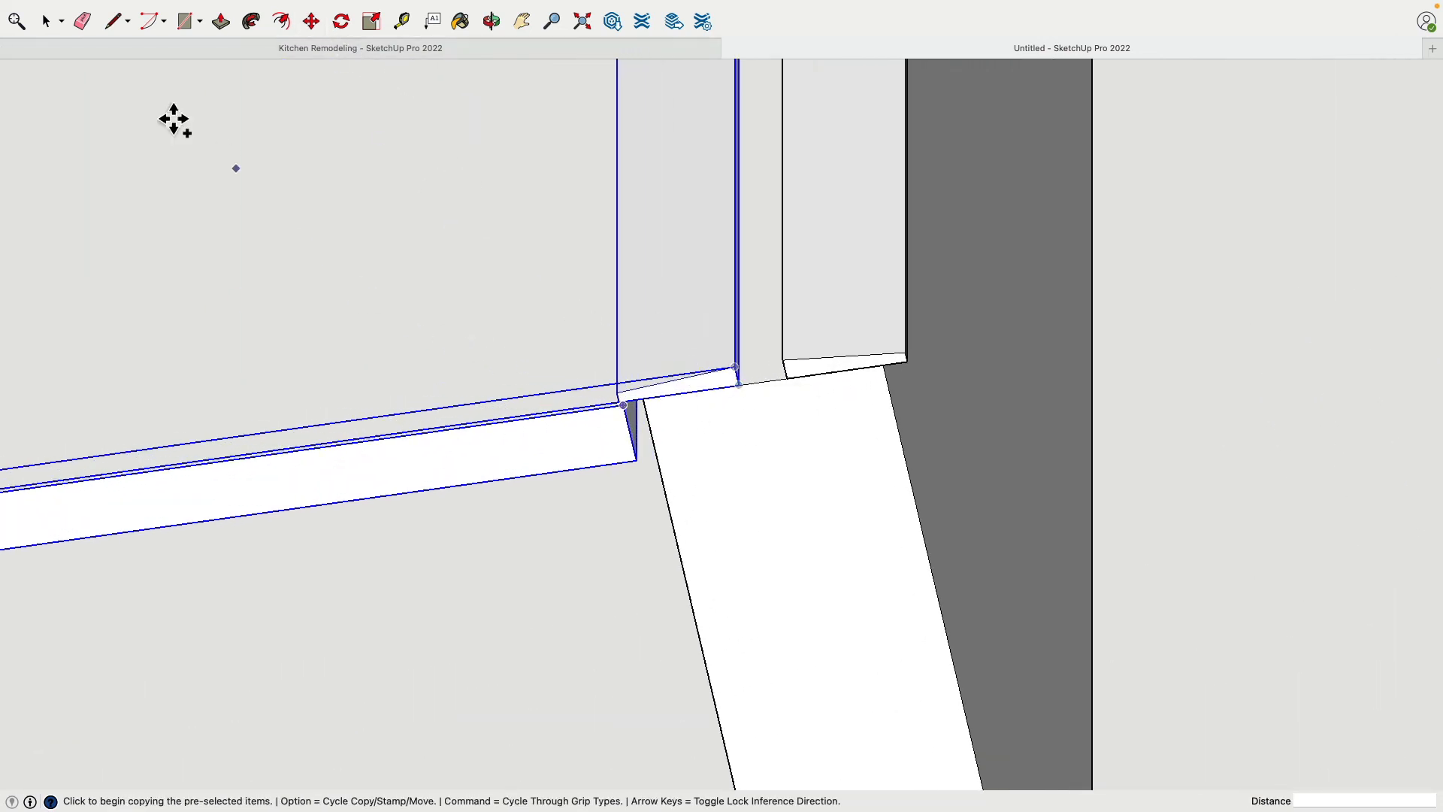
click(47, 22)
scroll(282, 278, down, 3)
shift+middle_drag(177, 398, 613, 391)
scroll(543, 432, down, 3)
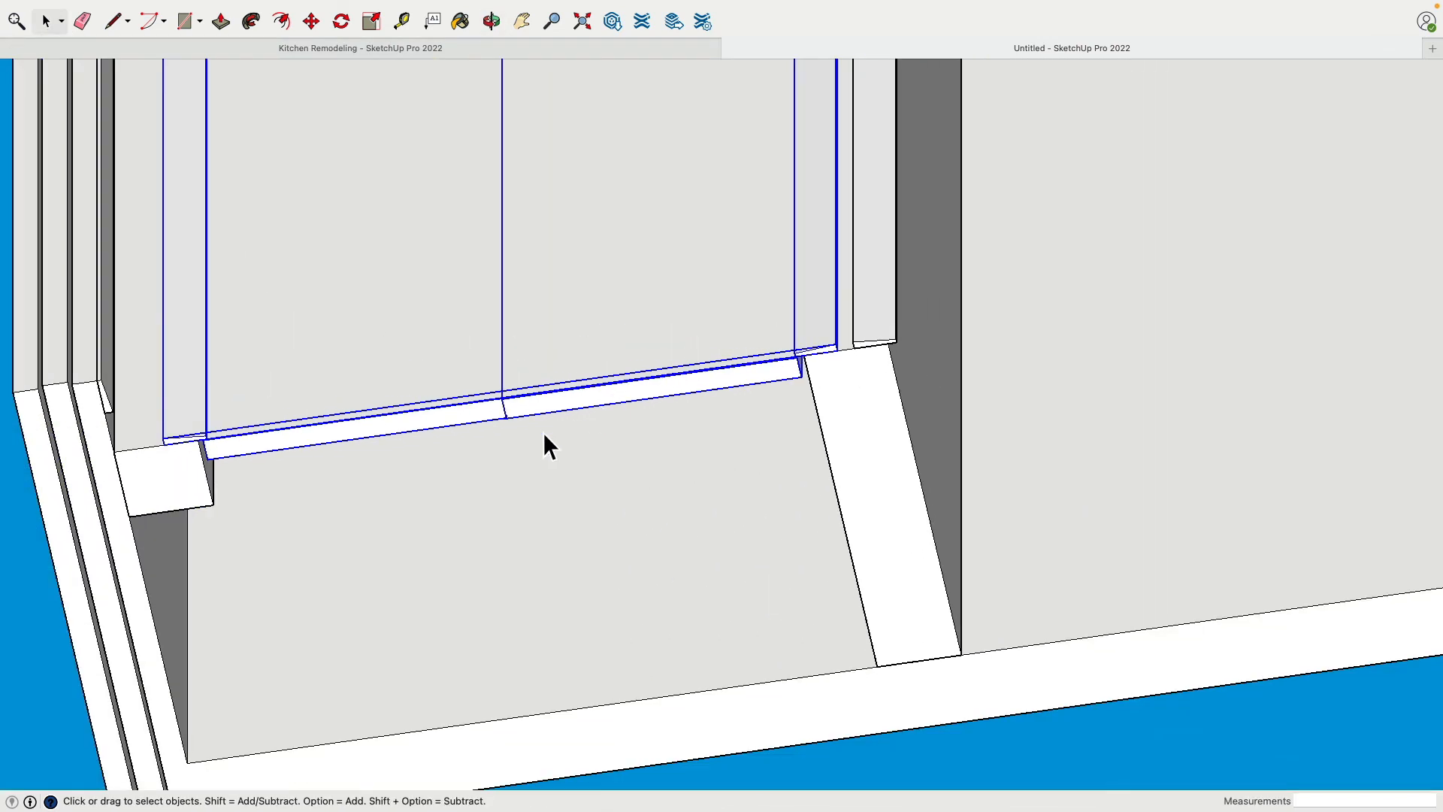
scroll(822, 365, up, 3)
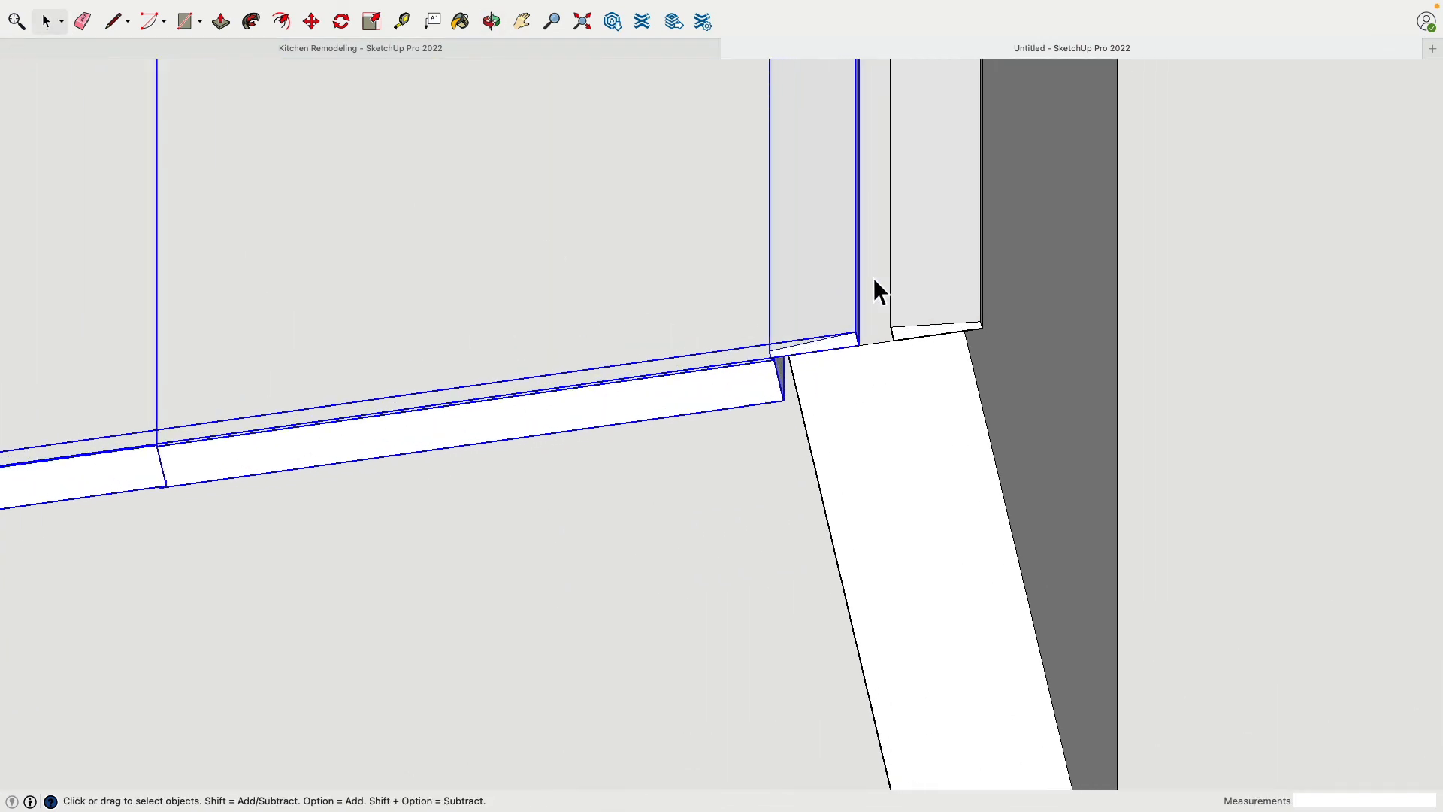
Move the copied door by its bottom corner onto the matching corner of the first door so both line up
click(157, 472)
shift+middle_drag(309, 431, 564, 395)
middle_drag(541, 471, 516, 454)
click(539, 404)
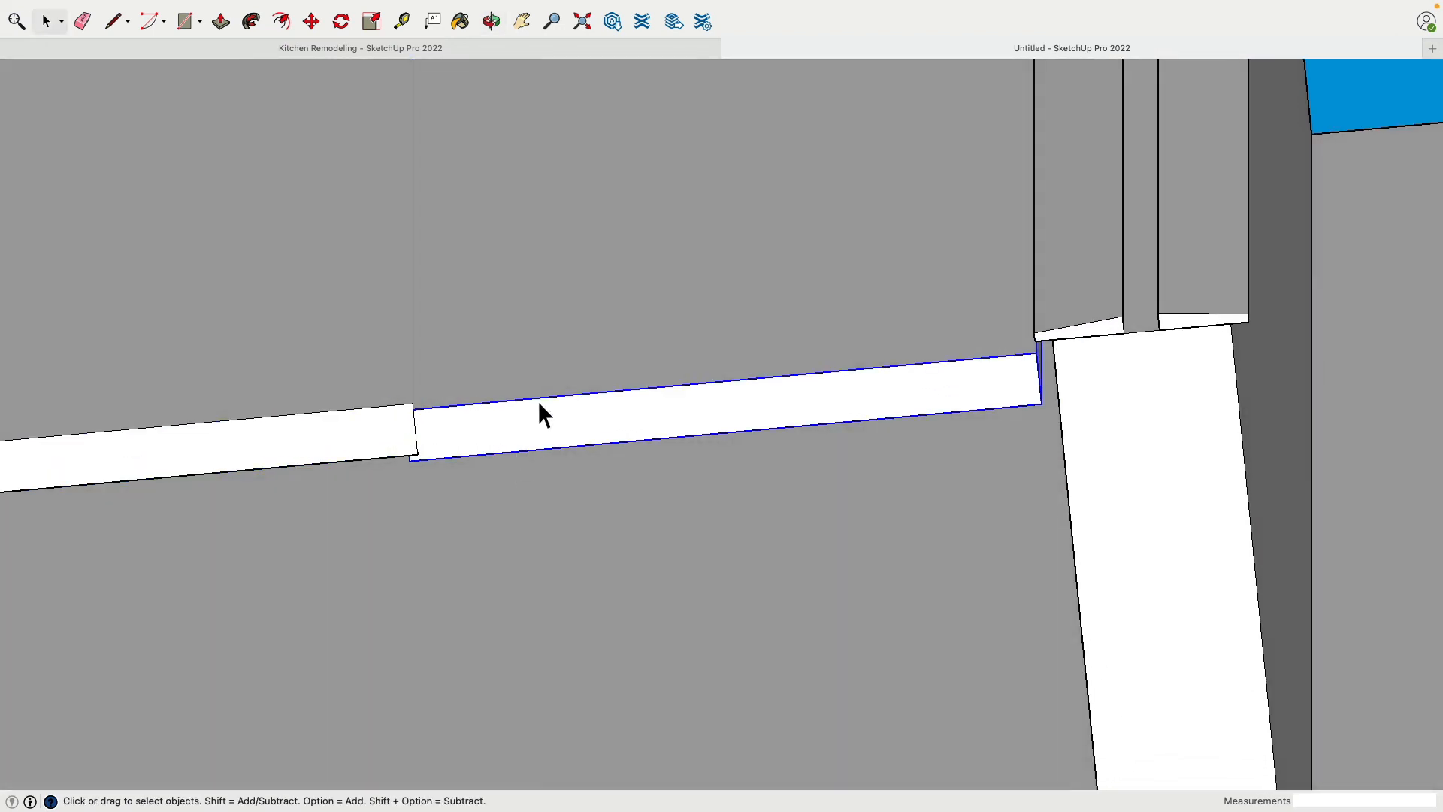
click(312, 24)
click(416, 460)
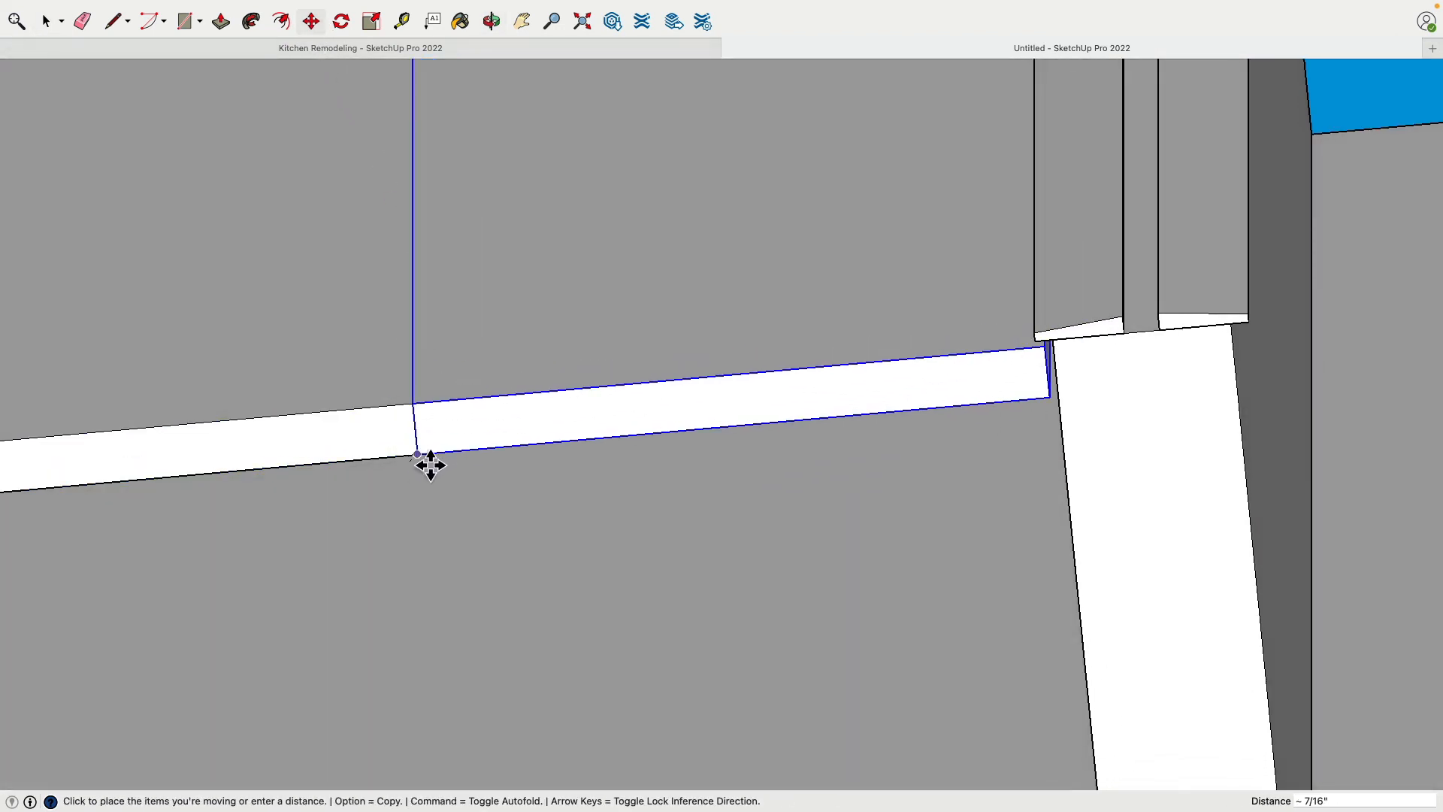
click(430, 465)
Copy both closet doors together 3' 5" over into the second closet opening, using the trim corners as reference points
click(47, 22)
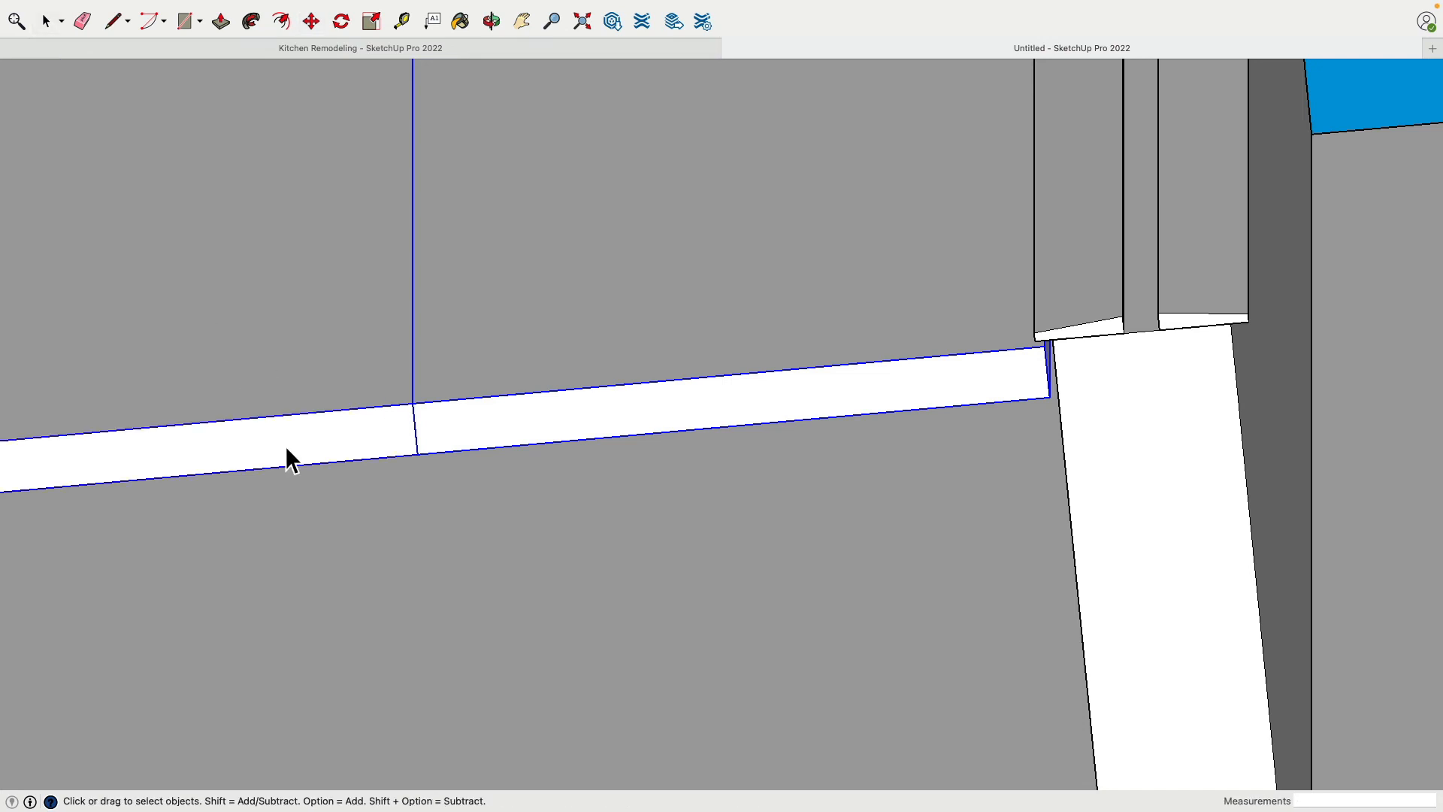
scroll(286, 457, down, 3)
click(311, 23)
scroll(760, 428, up, 3)
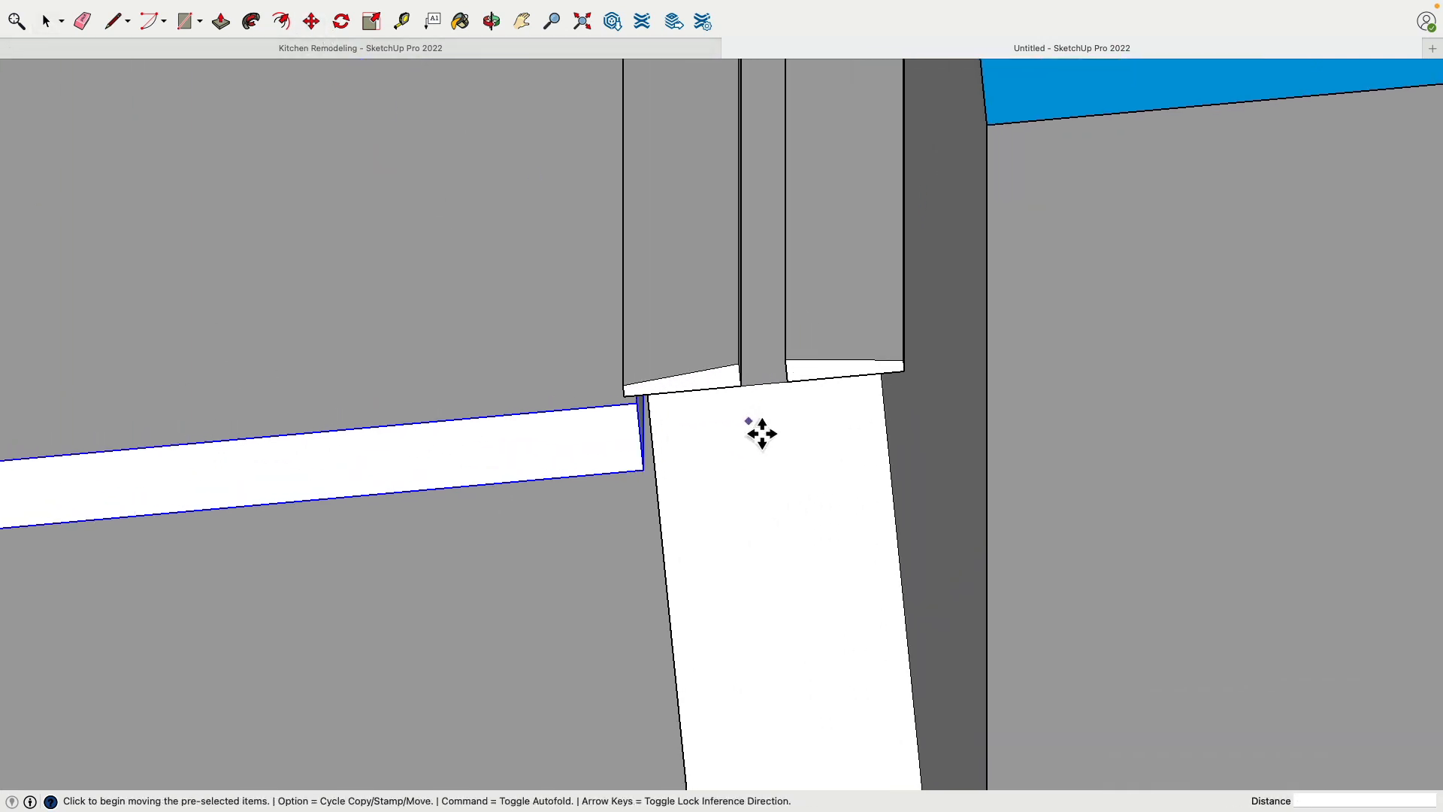
key(alt)
click(755, 399)
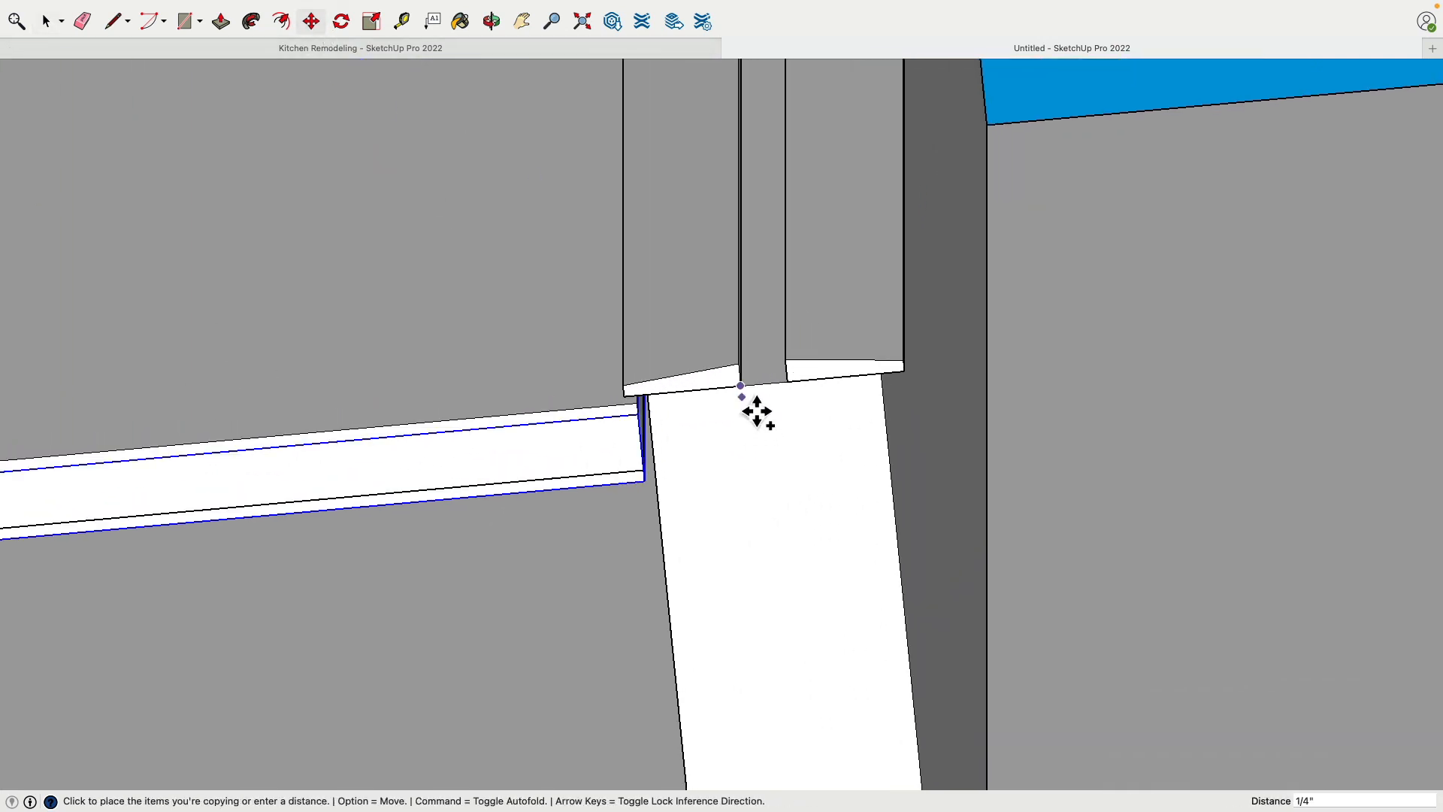
scroll(760, 409, down, 4)
scroll(1144, 396, up, 4)
scroll(1144, 396, up, 2)
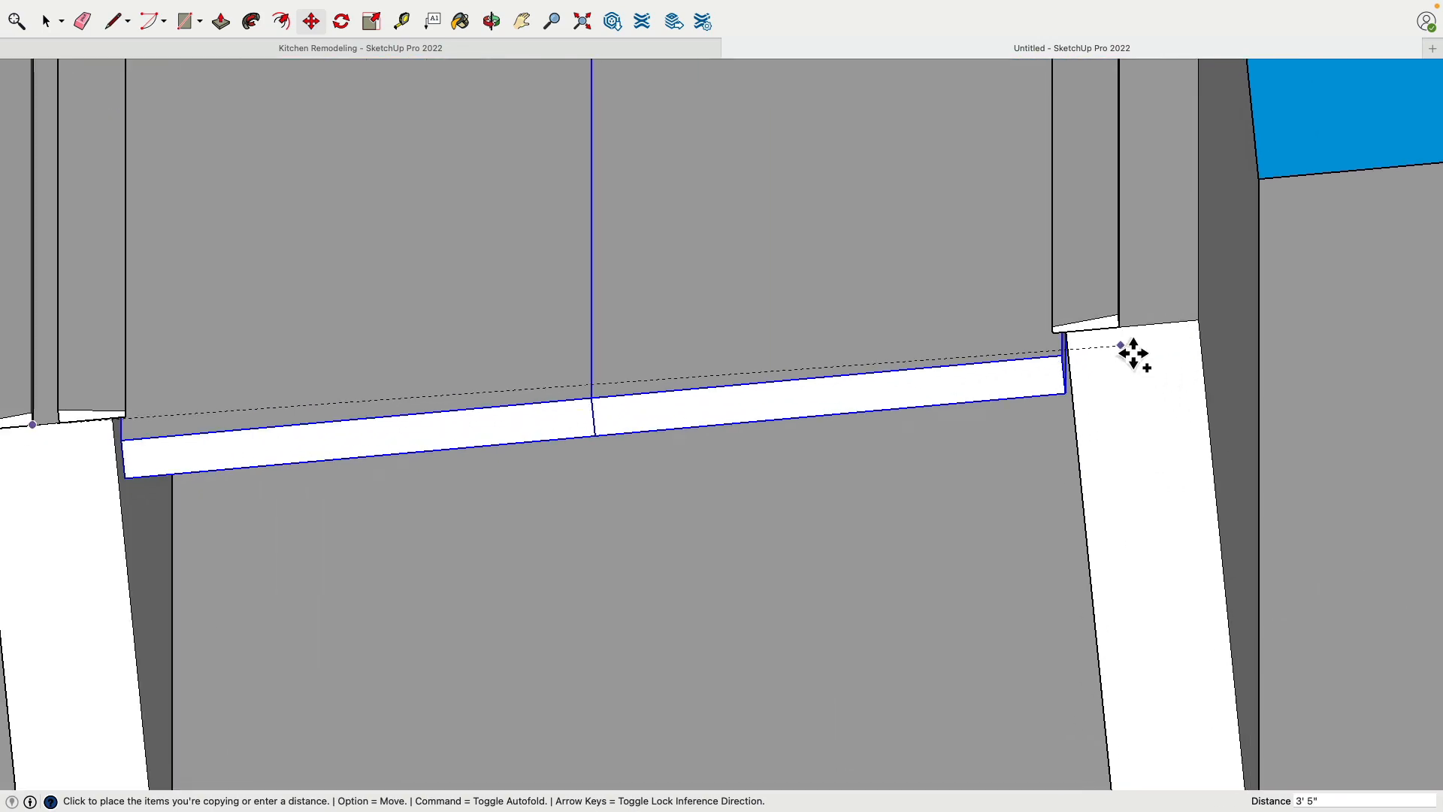
click(1128, 342)
scroll(596, 399, down, 2)
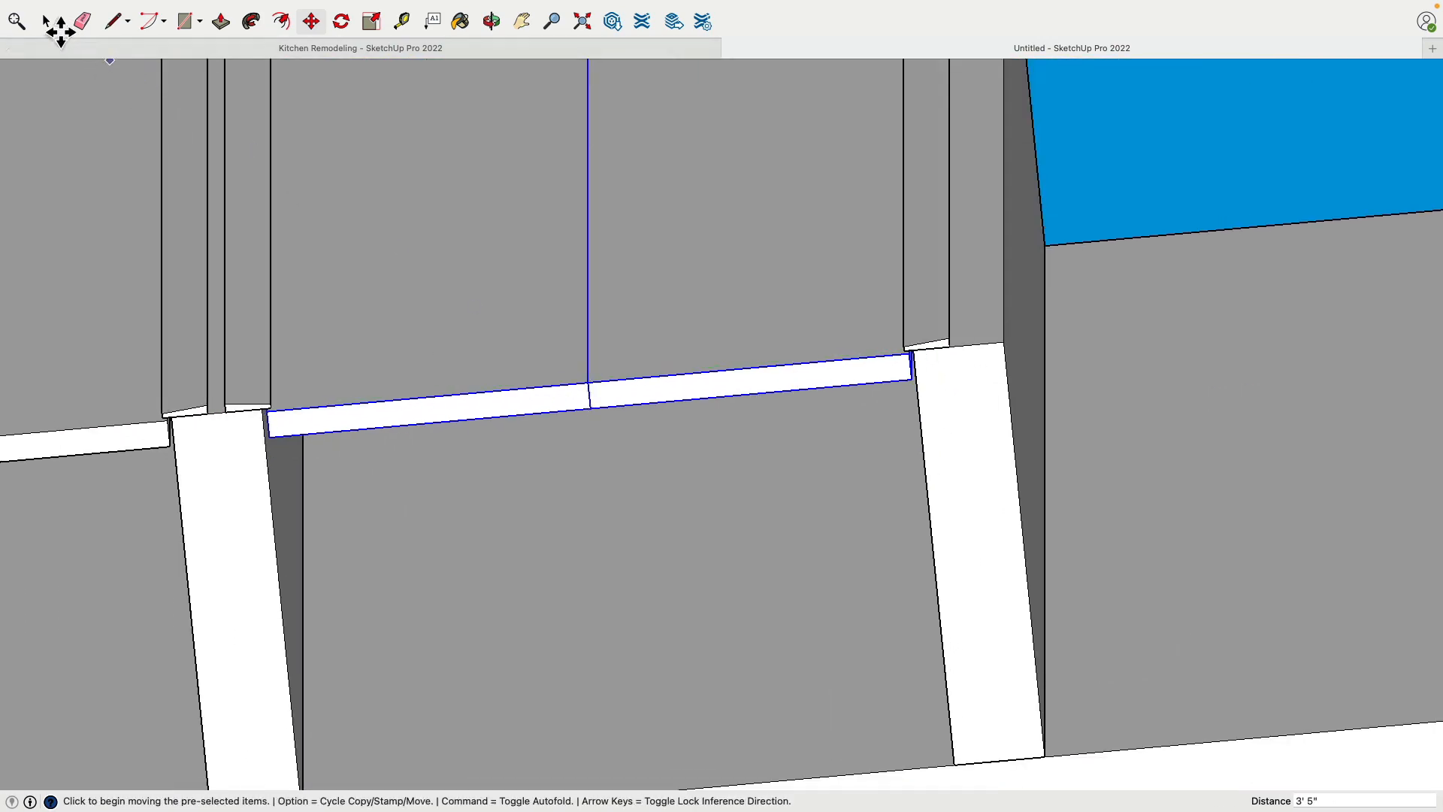
click(46, 22)
click(1152, 143)
Draw a floor rectangle of 20' 10" by about 16' 11 9/16" across the room's underside between diagonally opposite outer wall corners
scroll(1019, 357, down, 5)
middle_drag(1013, 196, 884, 635)
scroll(904, 530, down, 6)
middle_drag(958, 427, 968, 490)
scroll(826, 488, down, 4)
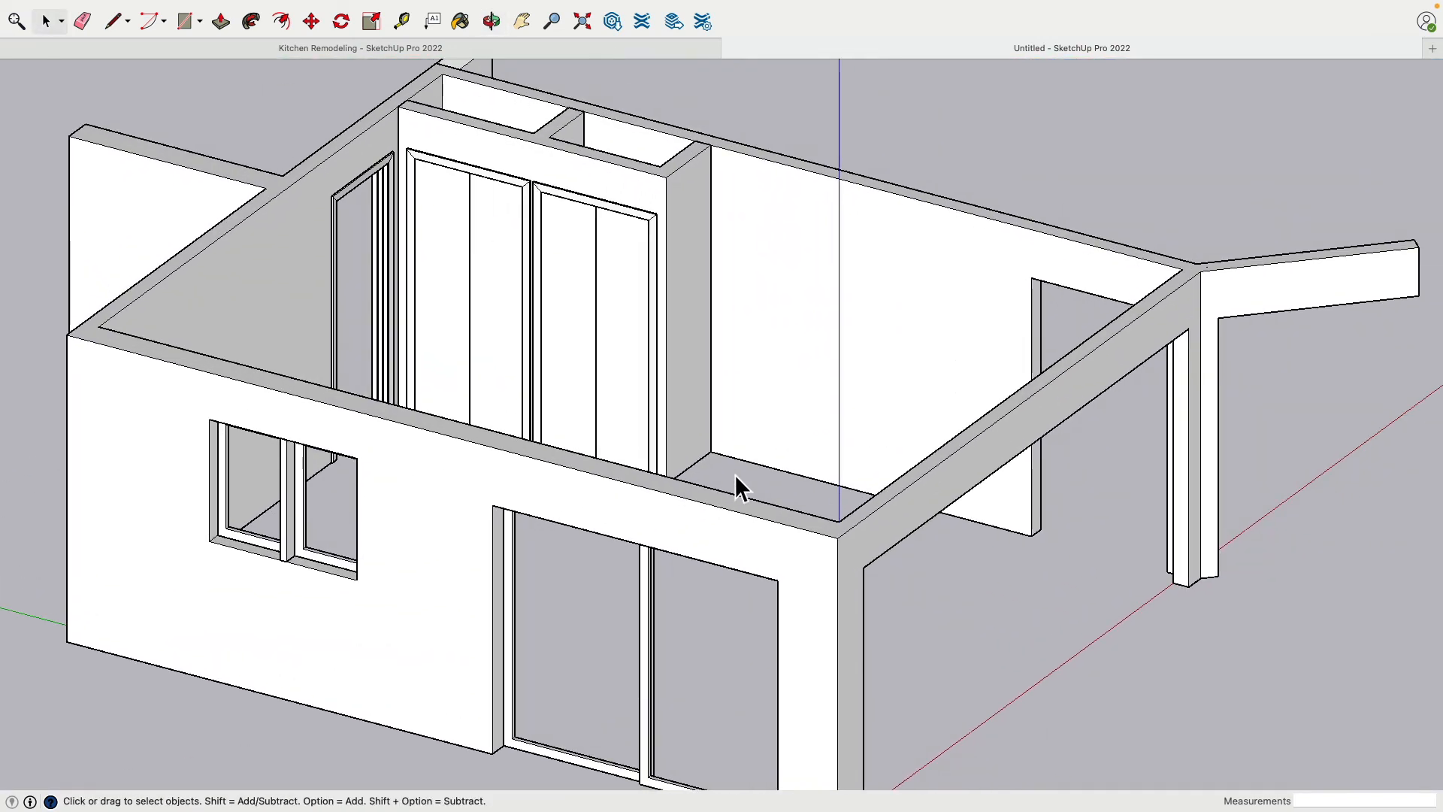
middle_drag(737, 486, 789, 440)
scroll(639, 541, down, 5)
scroll(769, 498, up, 5)
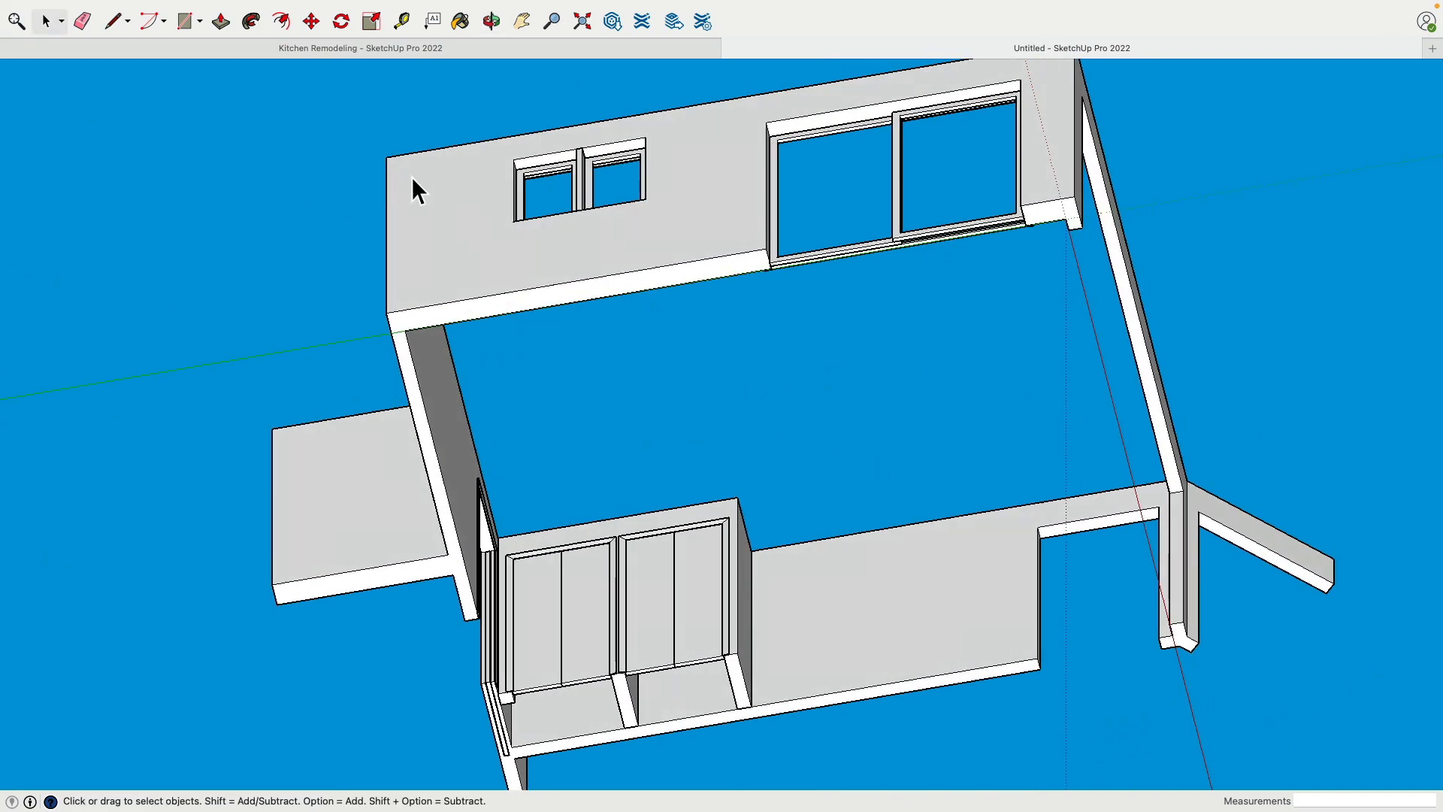
click(179, 22)
shift+middle_drag(459, 365, 371, 262)
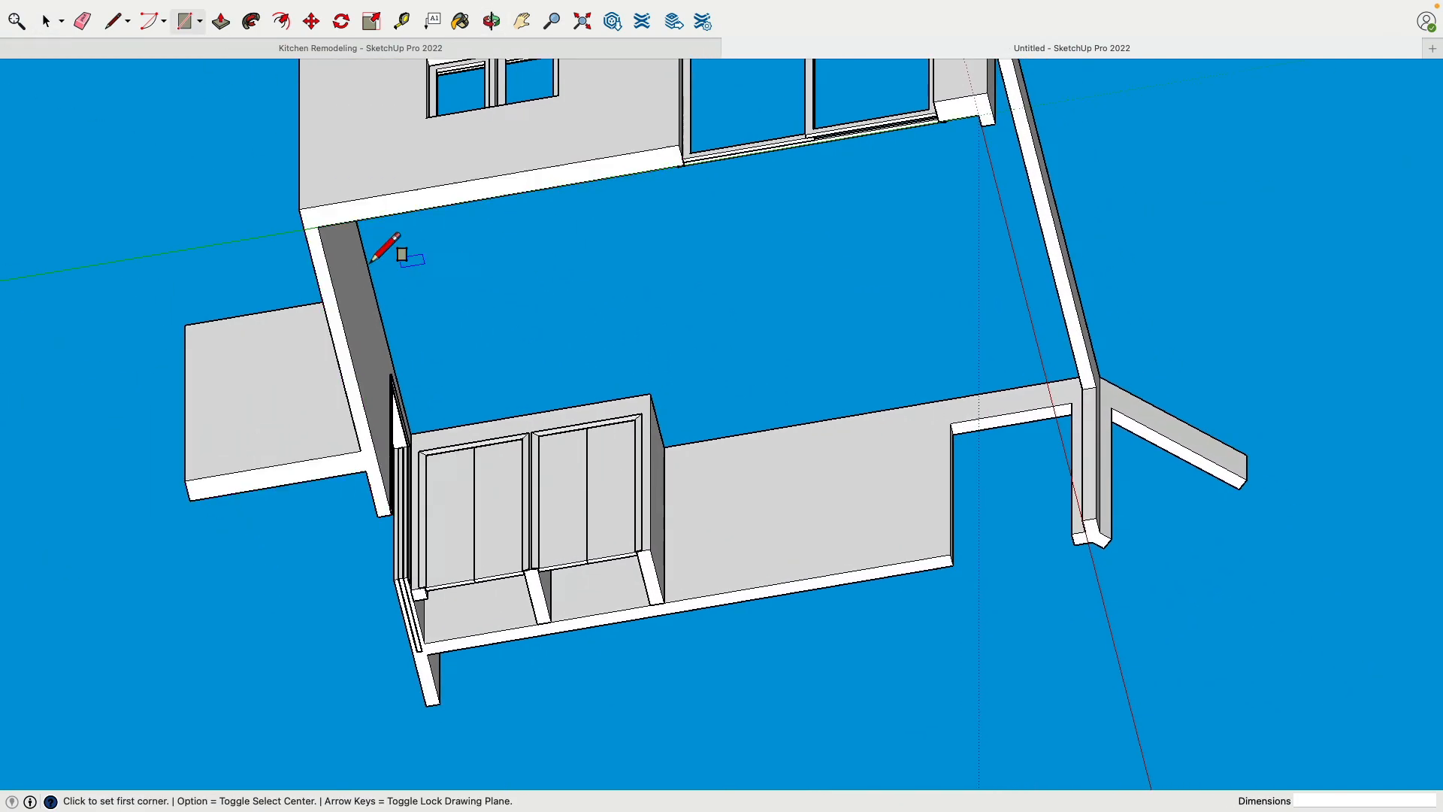
click(298, 208)
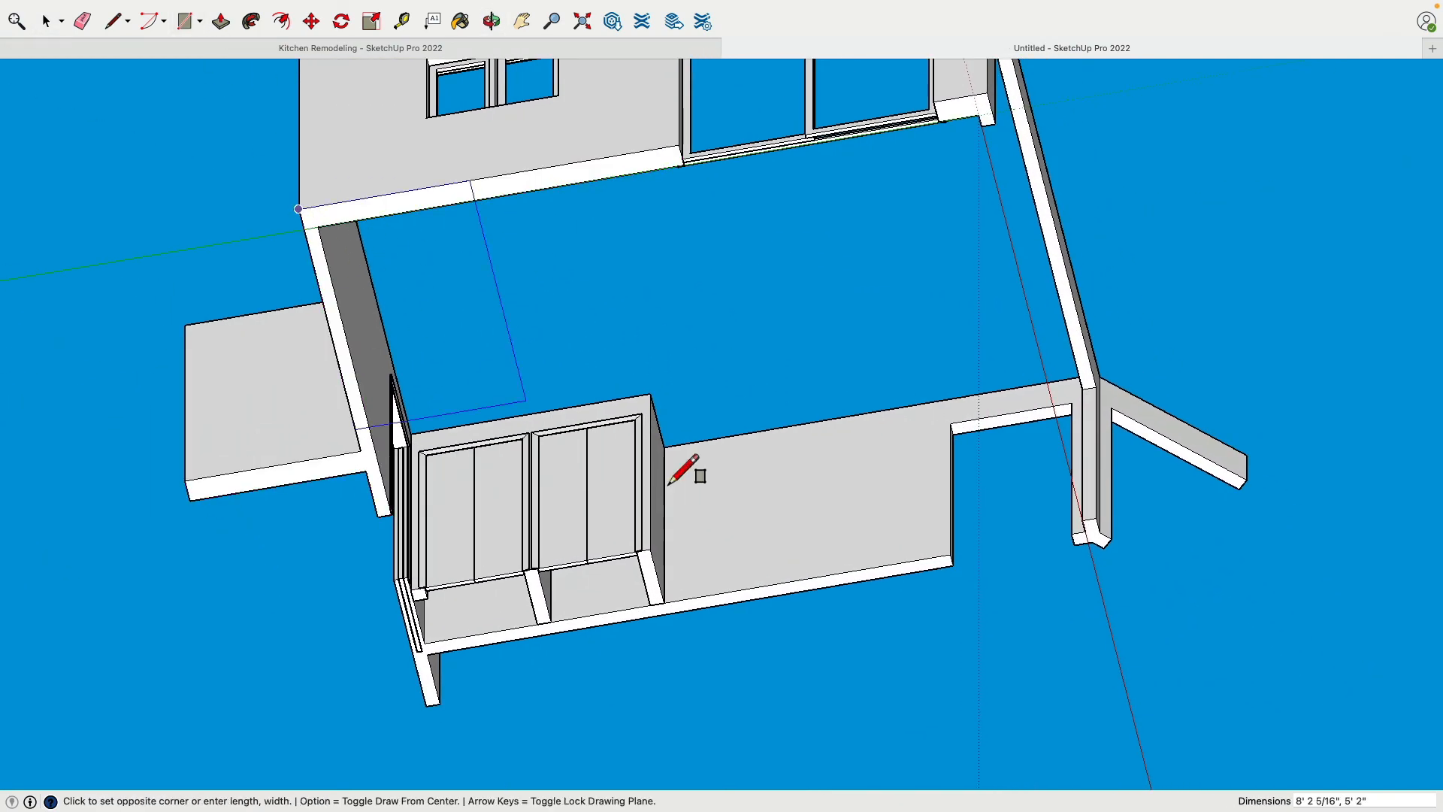
click(1104, 569)
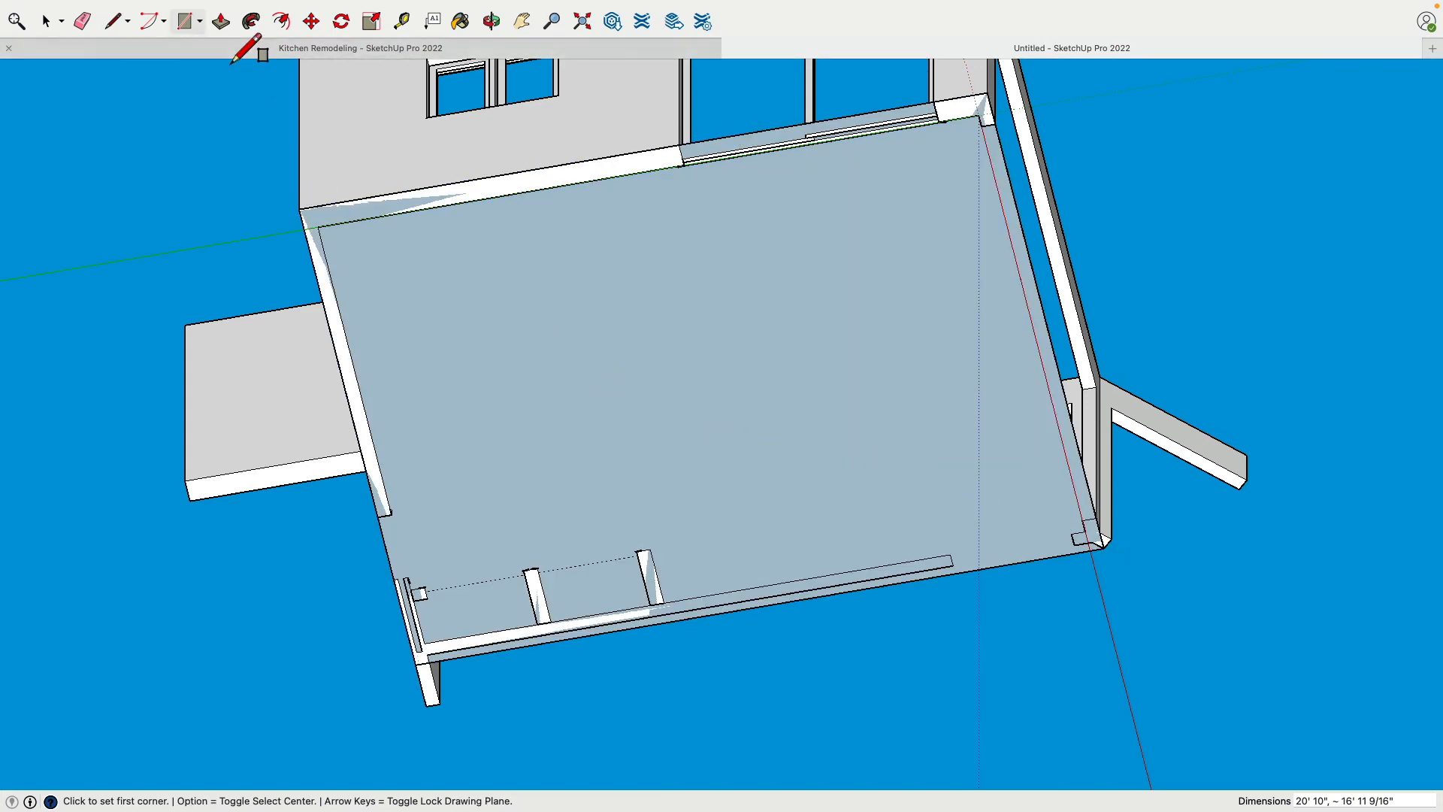
Extrude the floor rectangle downward 10" with Push/Pull to form a slab
click(222, 27)
click(461, 362)
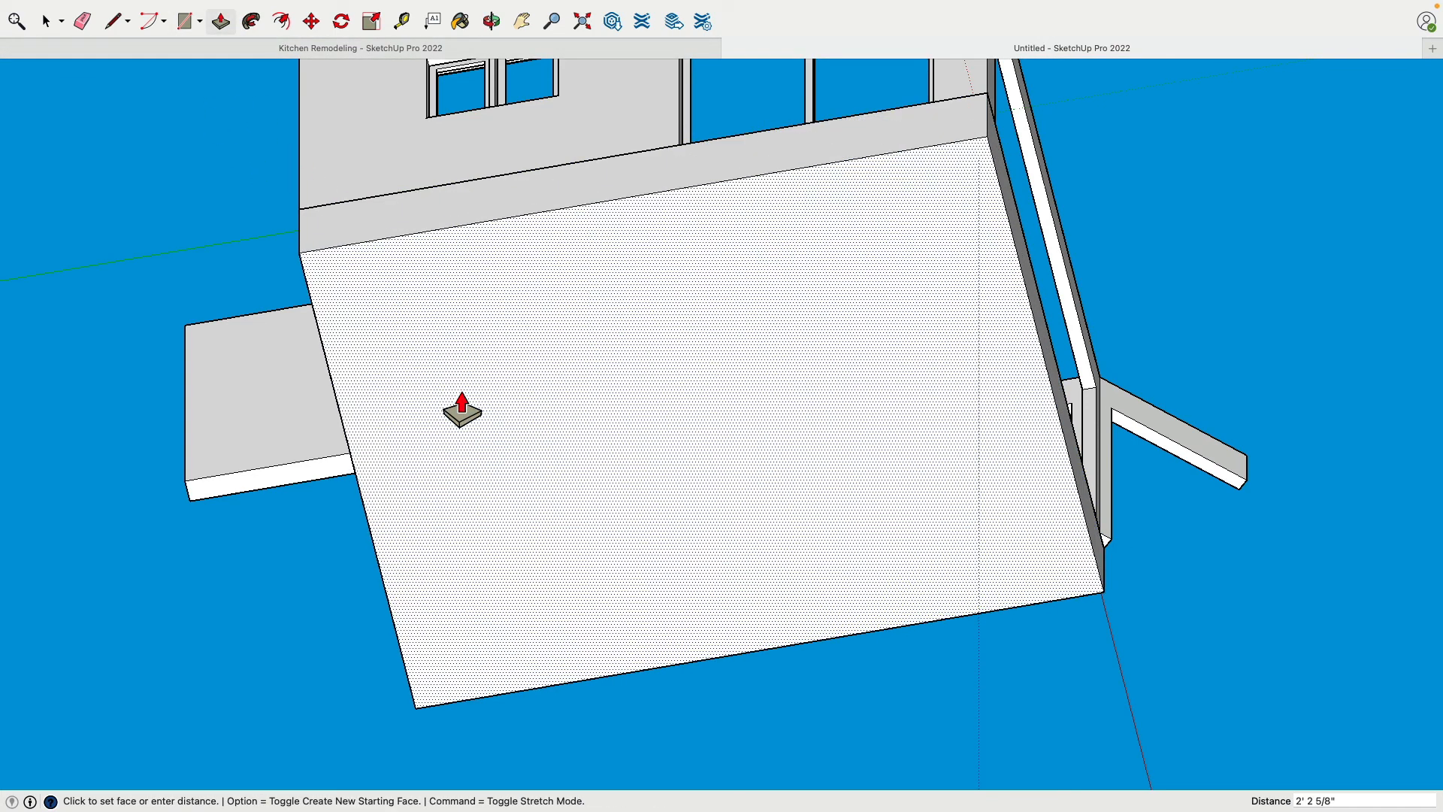
key(Return)
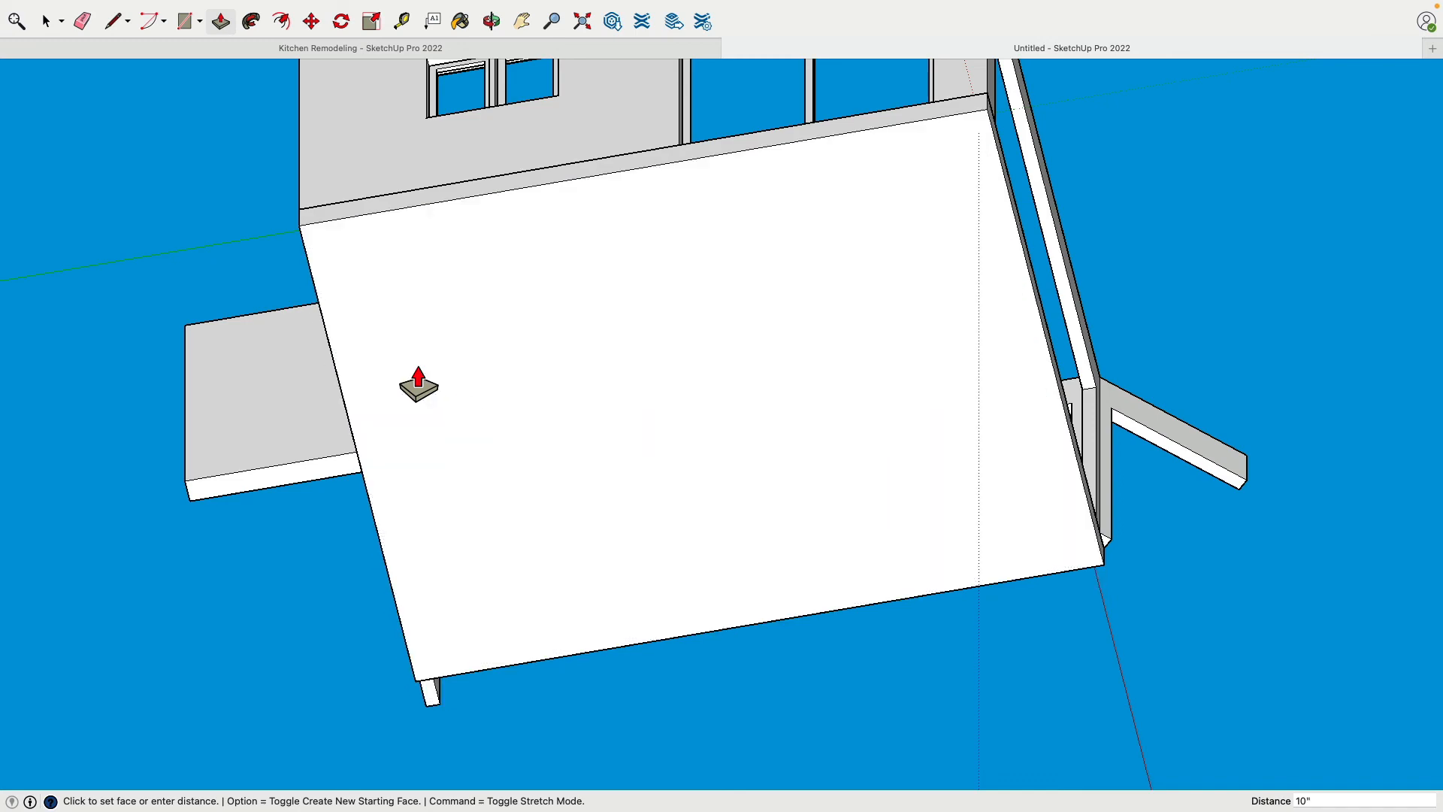
Extend the slab's end face opposite the wide opening outward by about 5' 3 15/16"
middle_drag(418, 383, 714, 526)
click(526, 353)
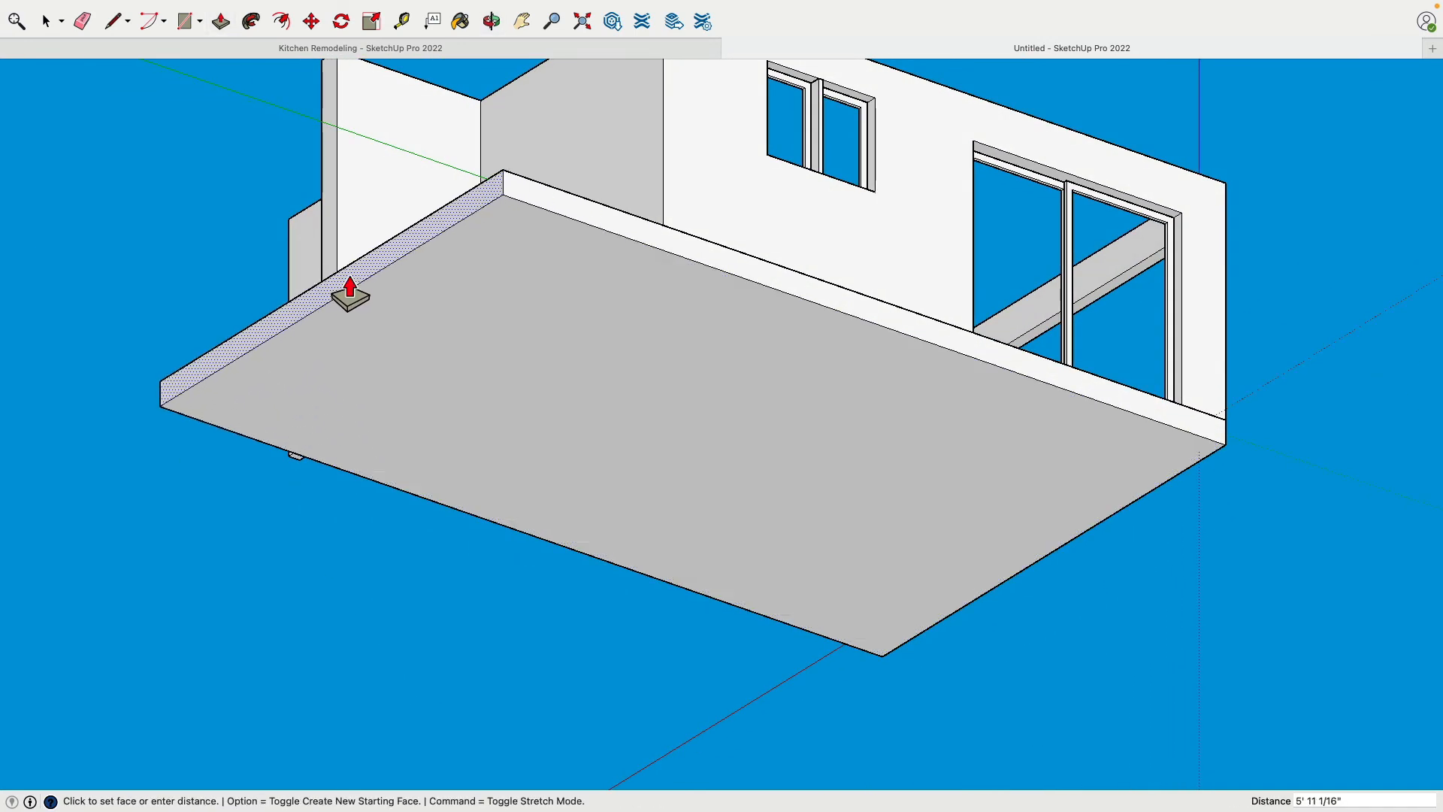
click(321, 258)
Extend the slab's long side face outward beyond the doorway wall with Push/Pull
middle_drag(323, 259, 863, 277)
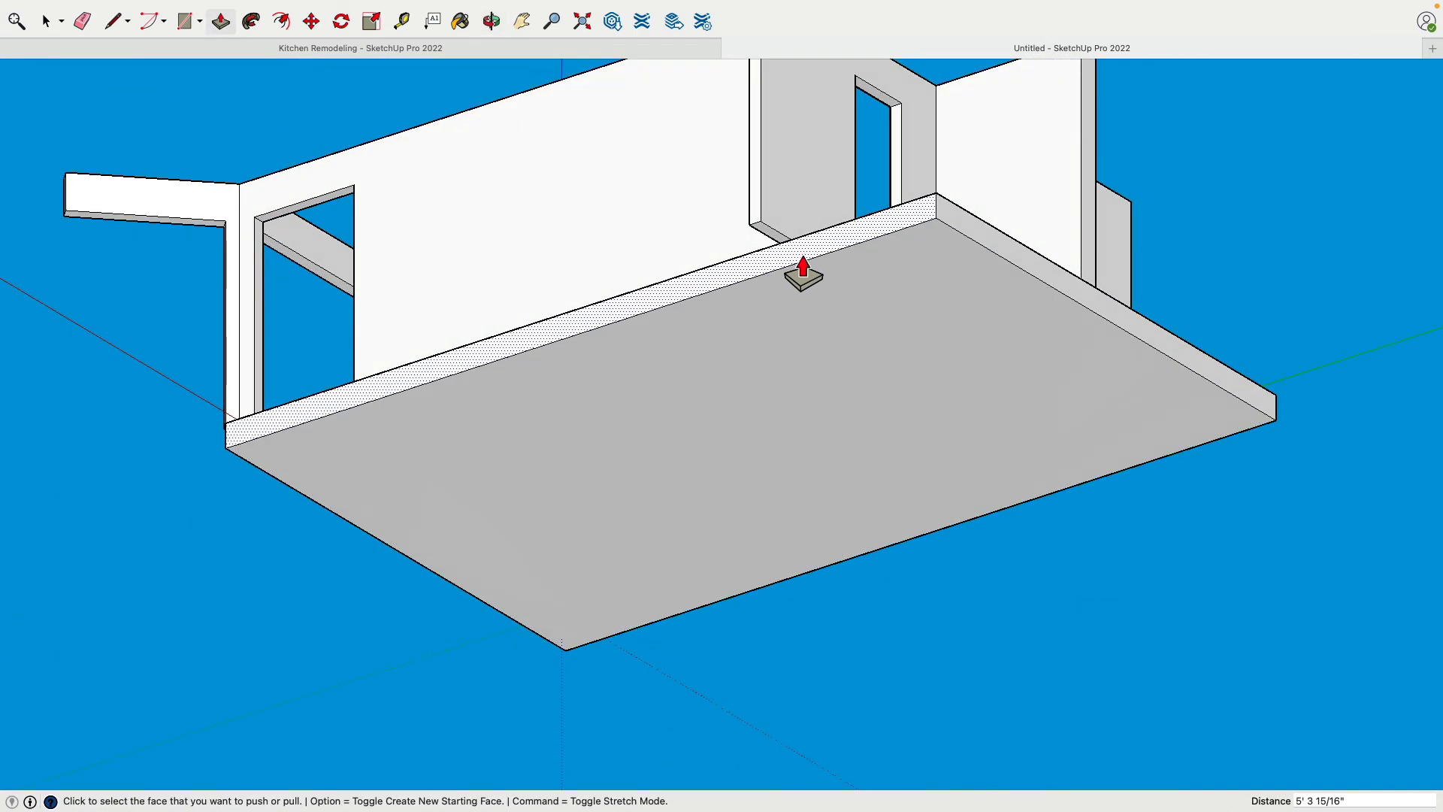
click(803, 270)
click(767, 227)
Extend the slab's edge face below the wide opening outward by about 3' 5 1/8"
middle_drag(232, 264, 647, 684)
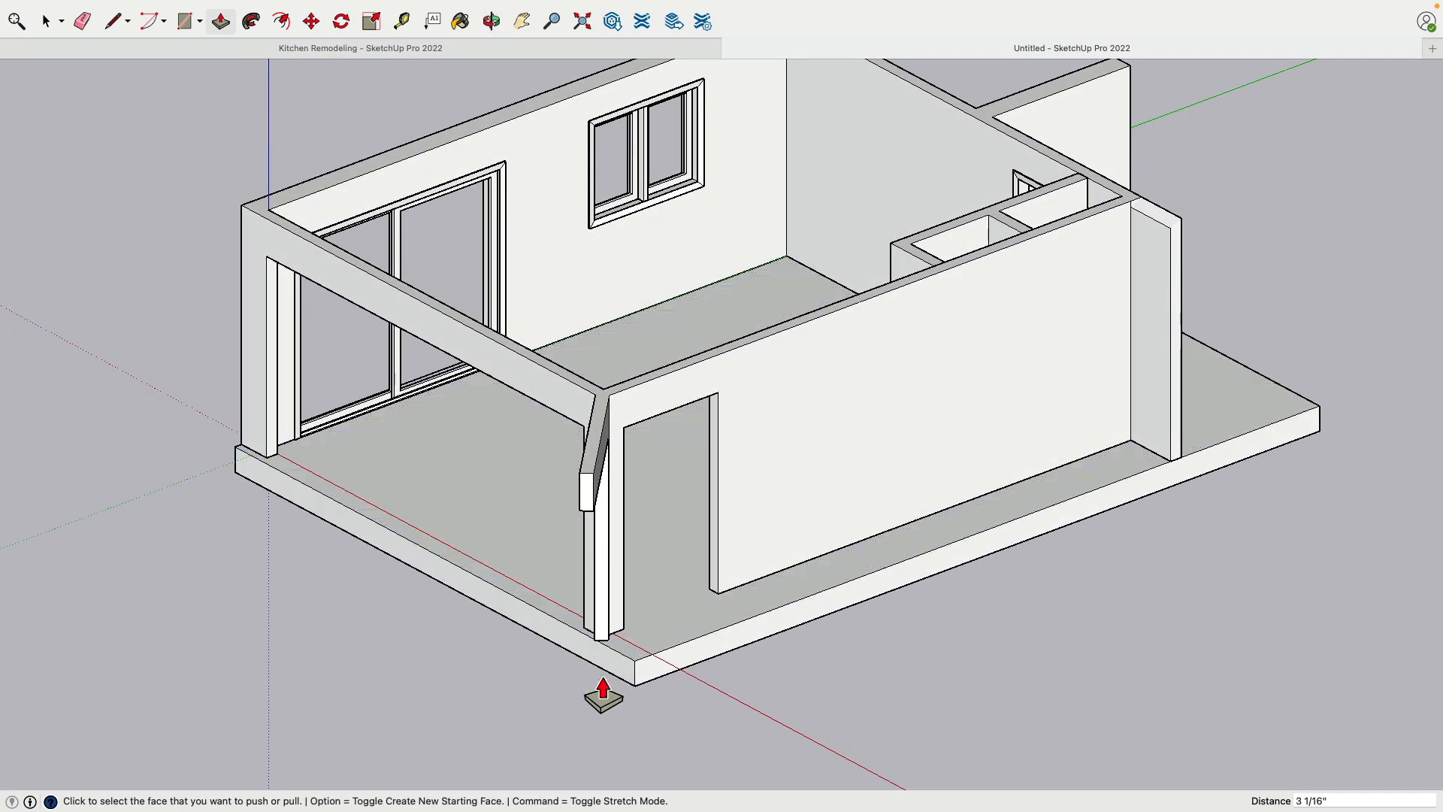
click(603, 695)
click(265, 308)
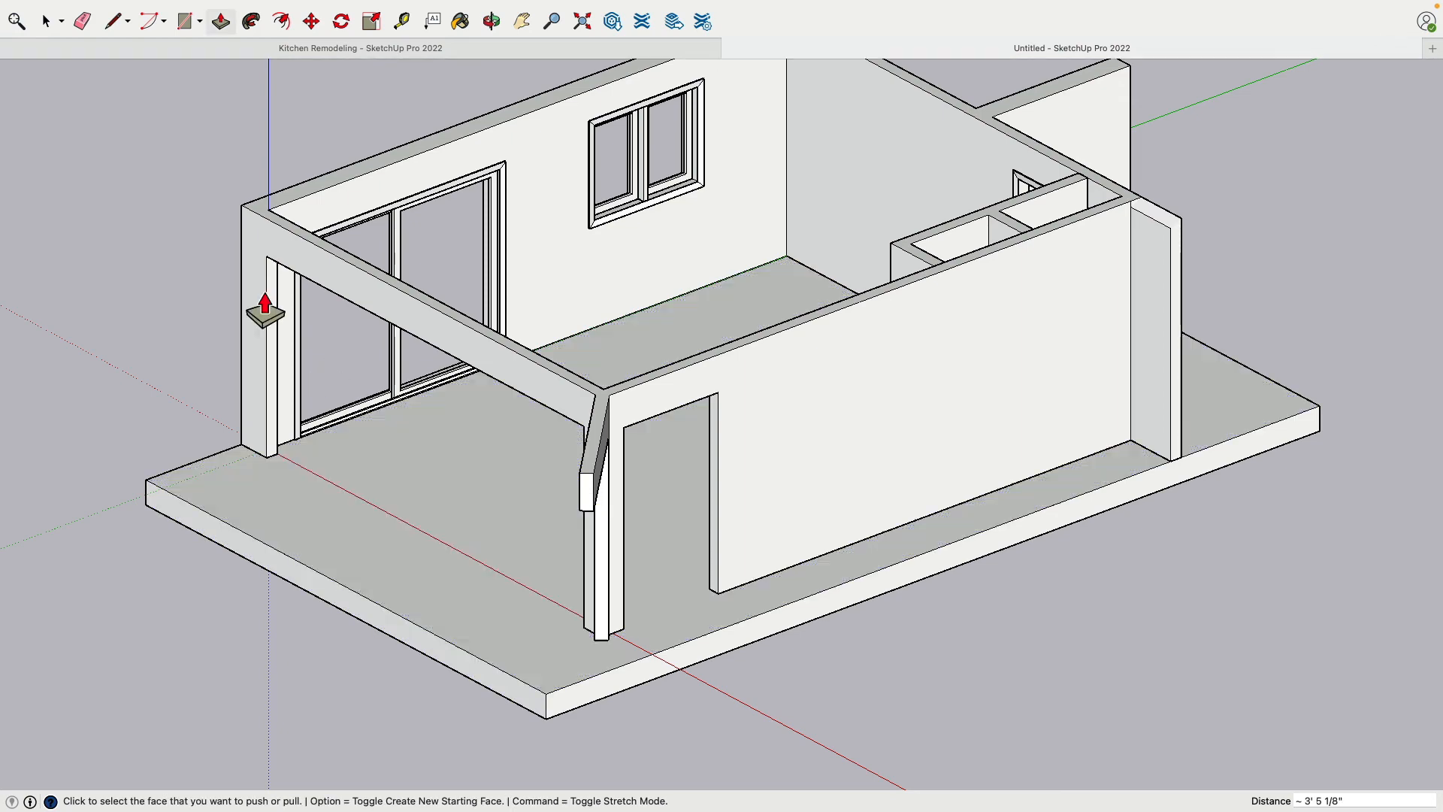
Inside the wall group, place a guide along the sliding-door wall's inner top edge and a vertical guide 9" from the outer corner
middle_drag(157, 234, 284, 128)
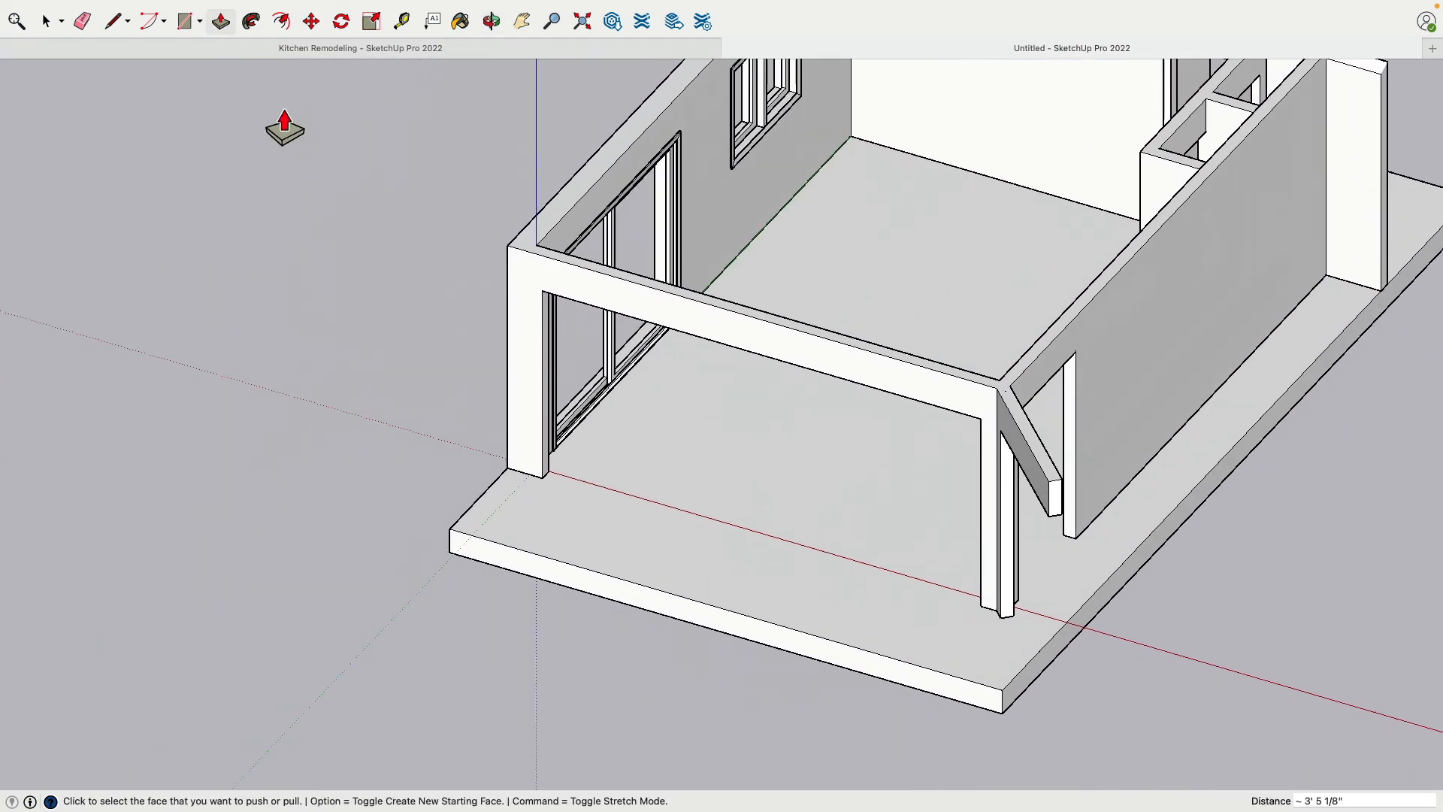
click(39, 19)
scroll(453, 362, up, 3)
double_click(641, 269)
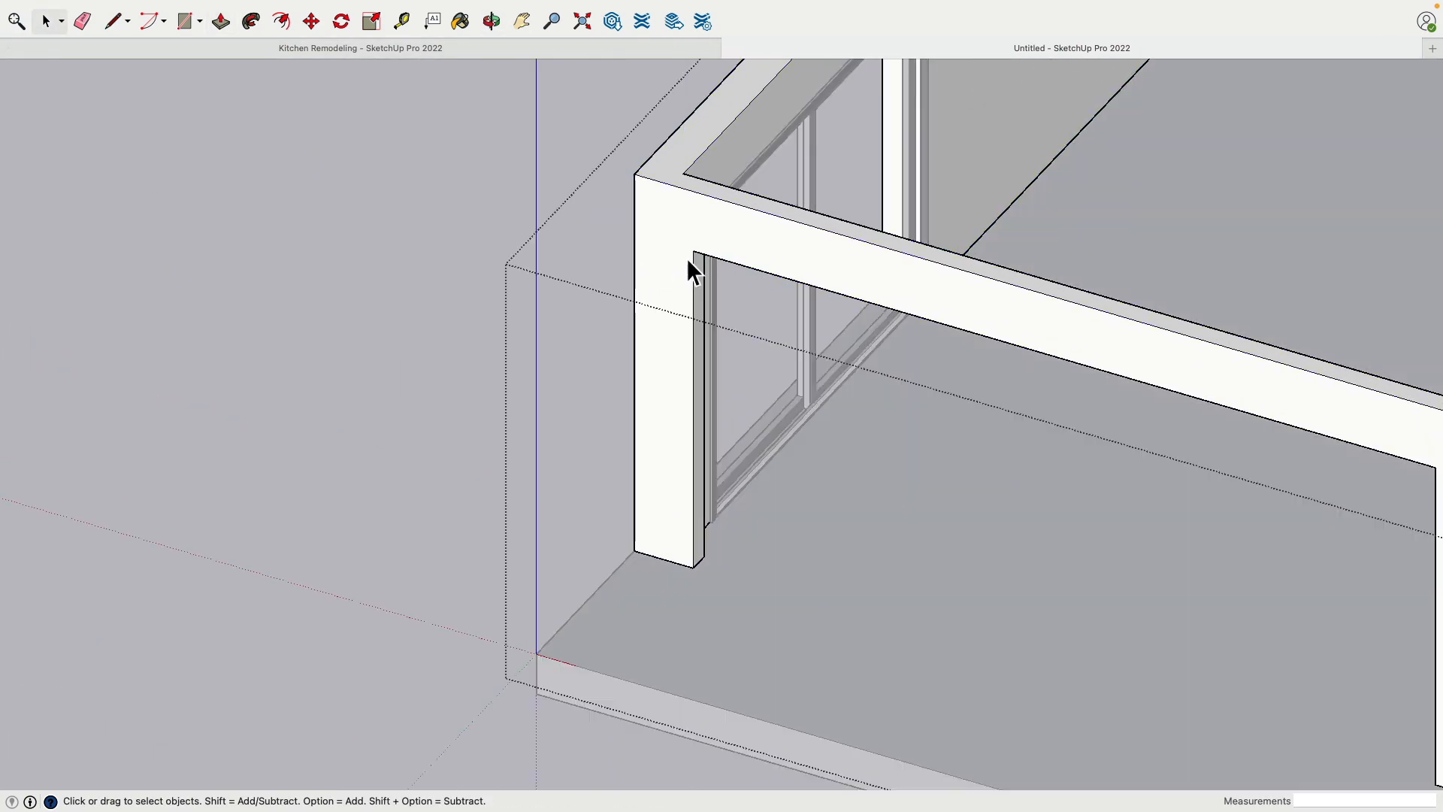
click(402, 22)
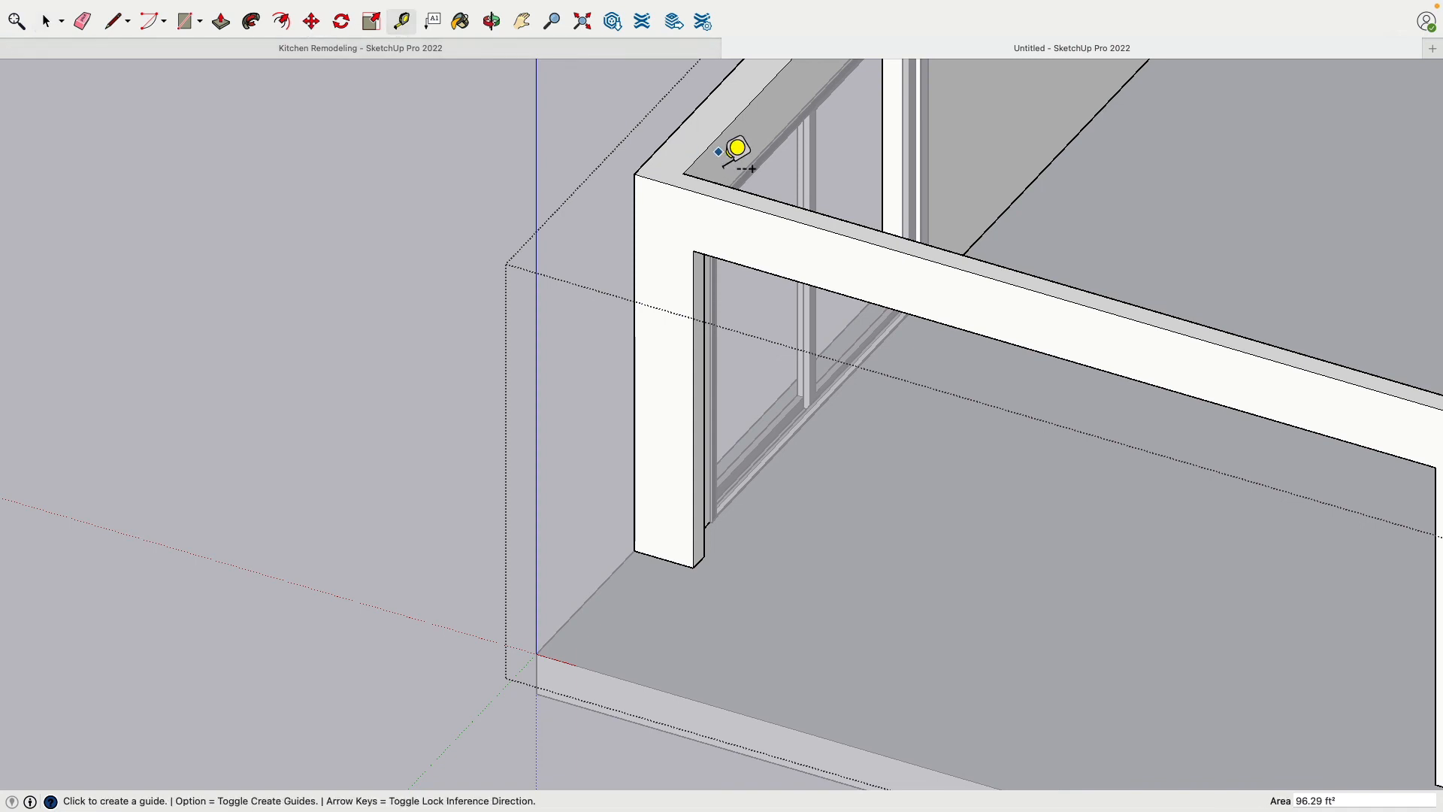
click(707, 154)
click(619, 174)
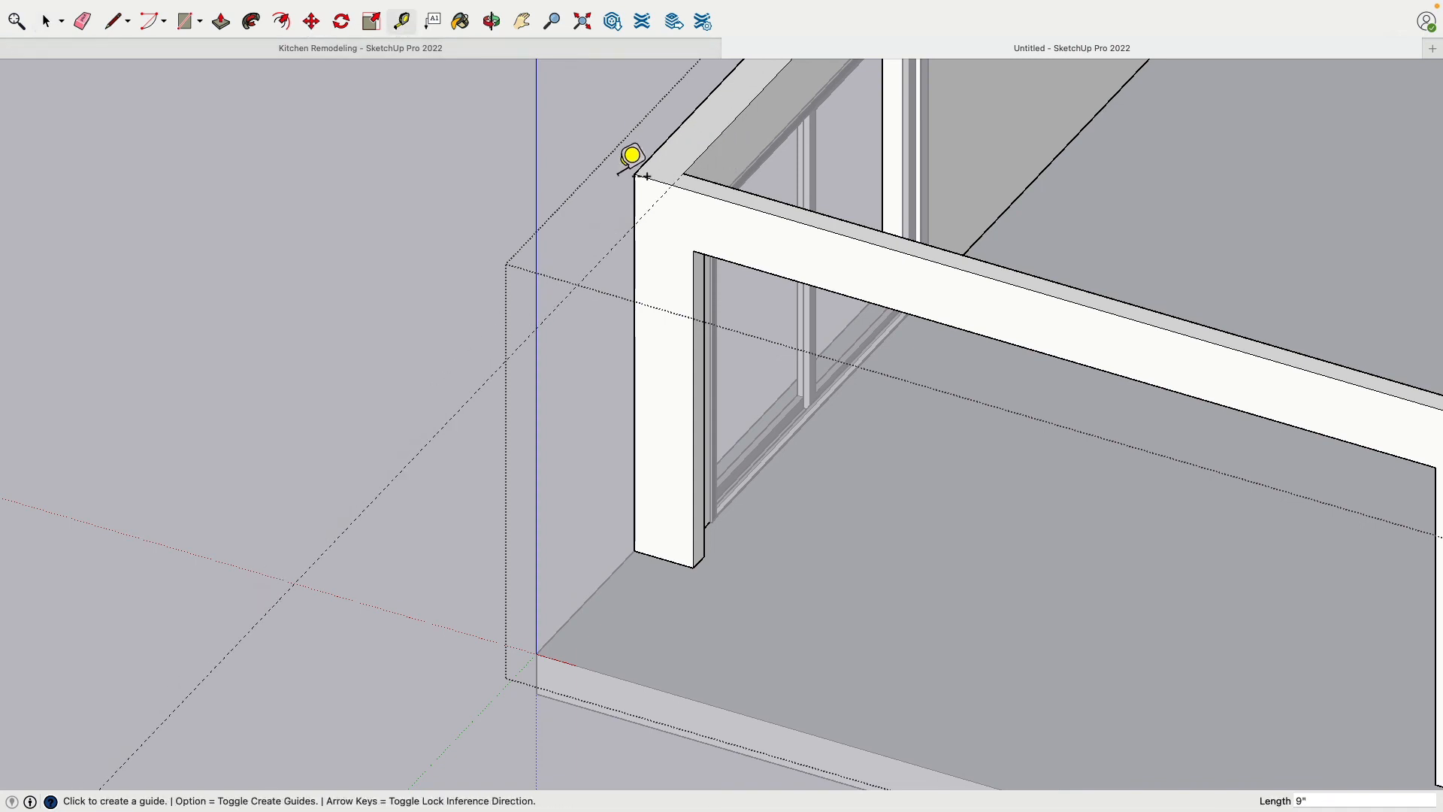
click(633, 208)
click(691, 185)
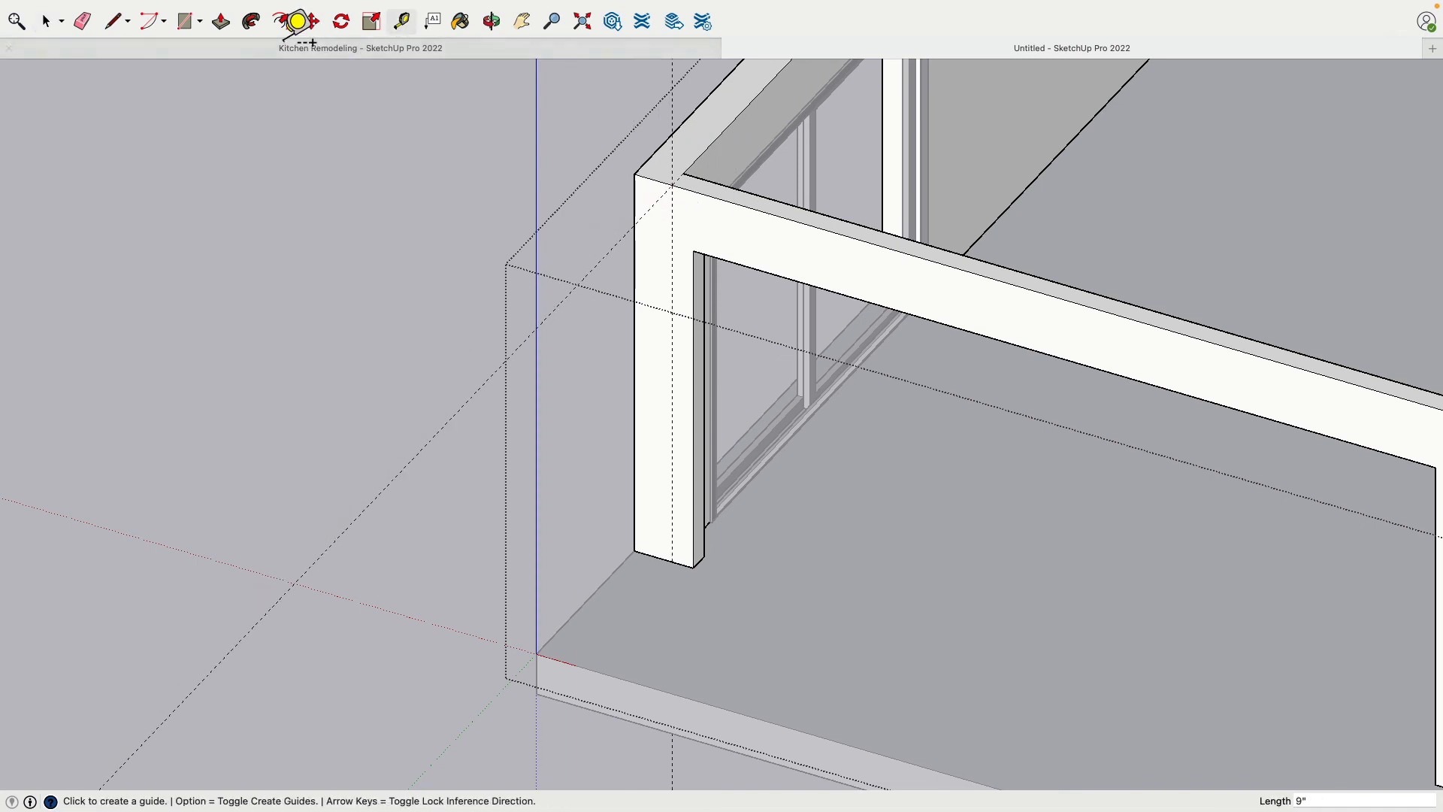
Draw a vertical line along the guide from the wall's top edge to its base, splitting the corner face
key(l)
click(675, 201)
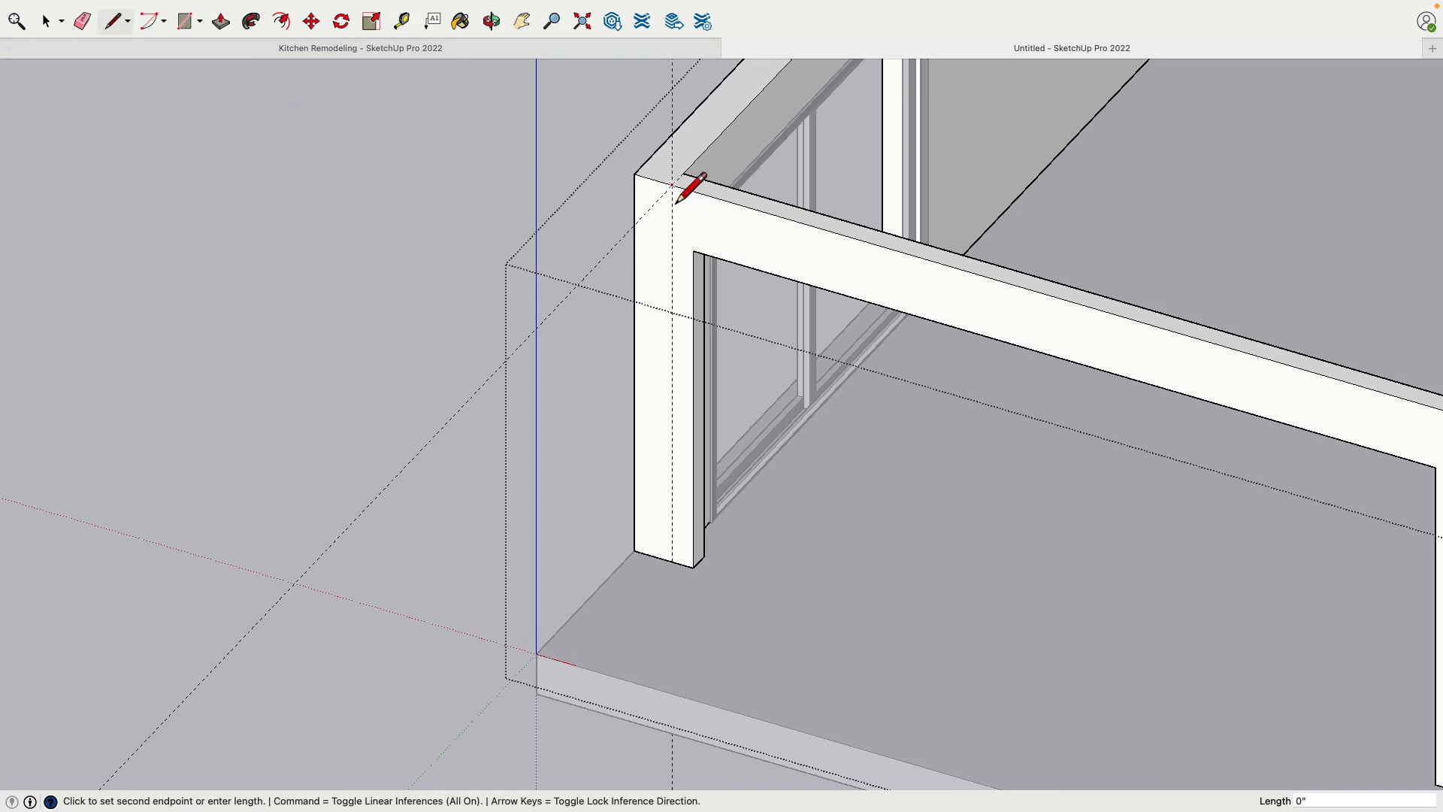
click(673, 563)
Examine the split wall corner beside the wide opening from the outside, from above and along the header
click(220, 21)
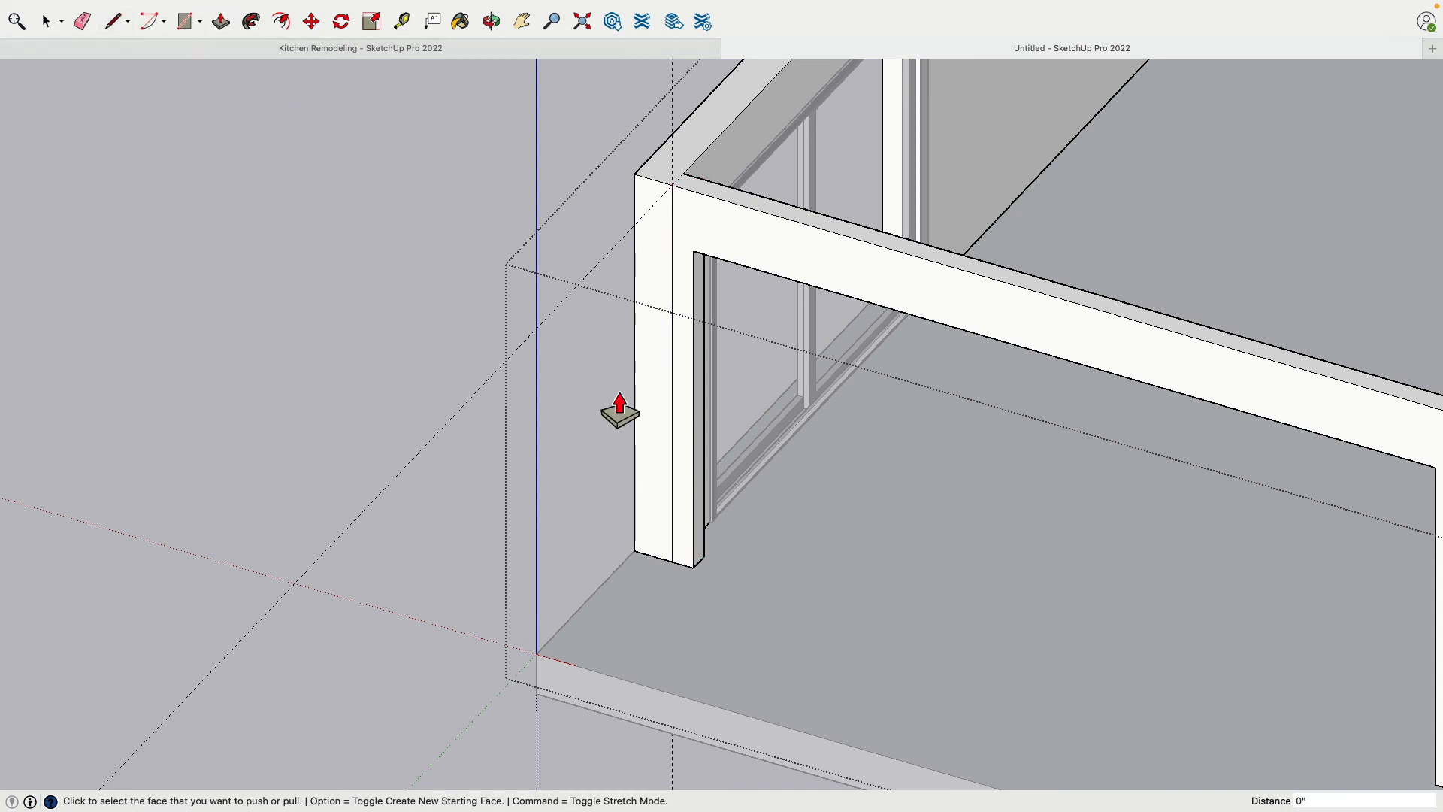
middle_drag(589, 497, 963, 486)
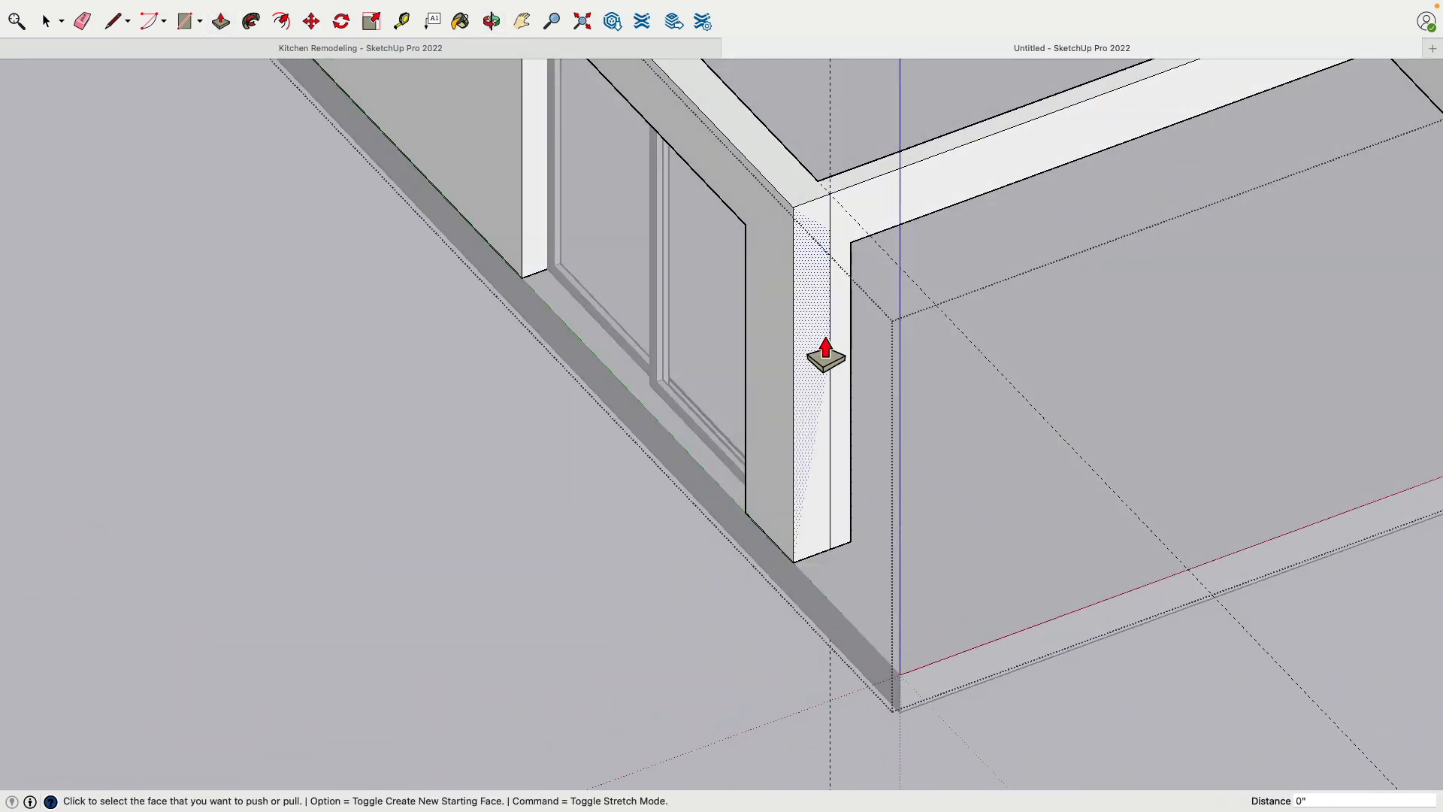
middle_drag(795, 412, 906, 184)
scroll(906, 184, up, 5)
middle_drag(952, 322, 602, 444)
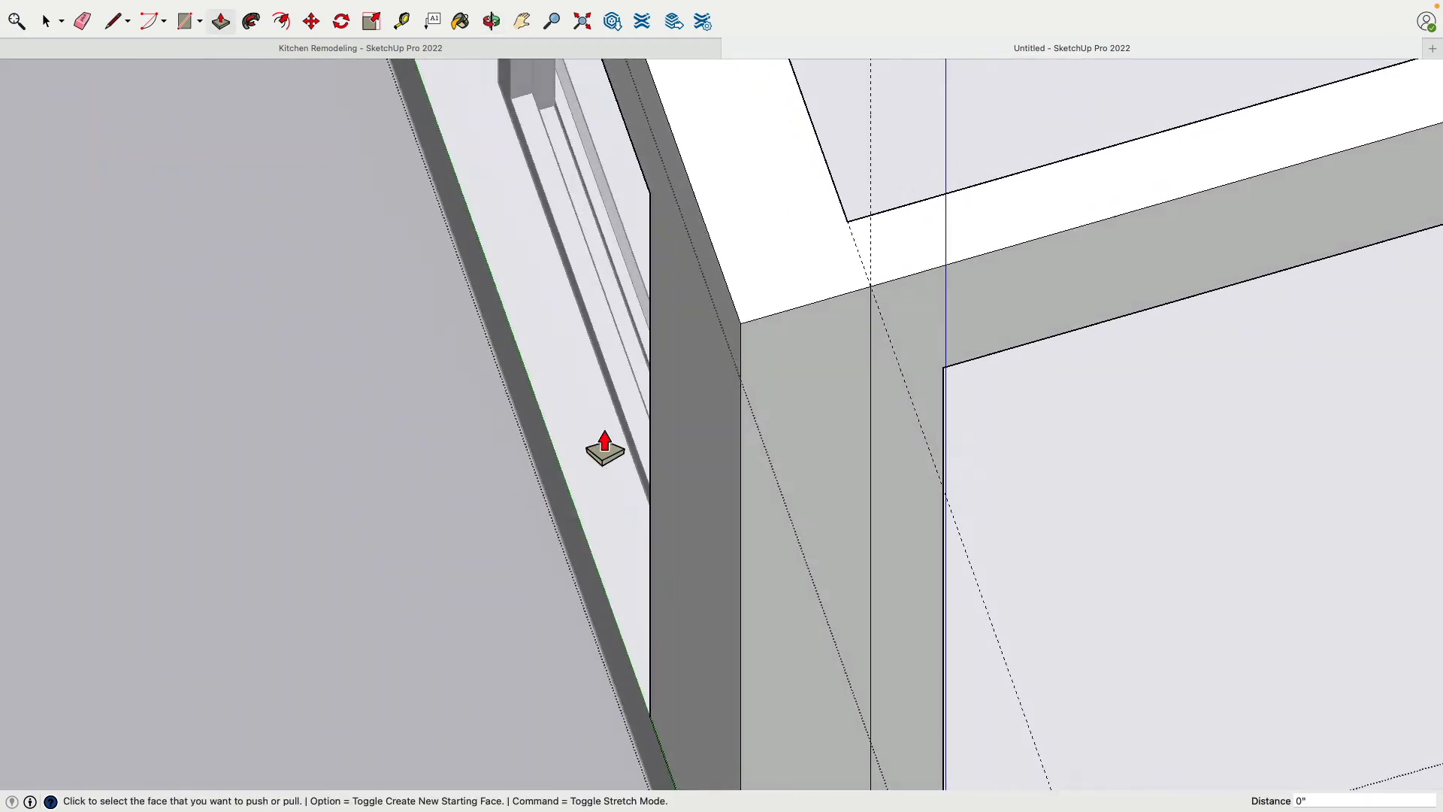
middle_drag(786, 395, 507, 331)
scroll(507, 331, down, 5)
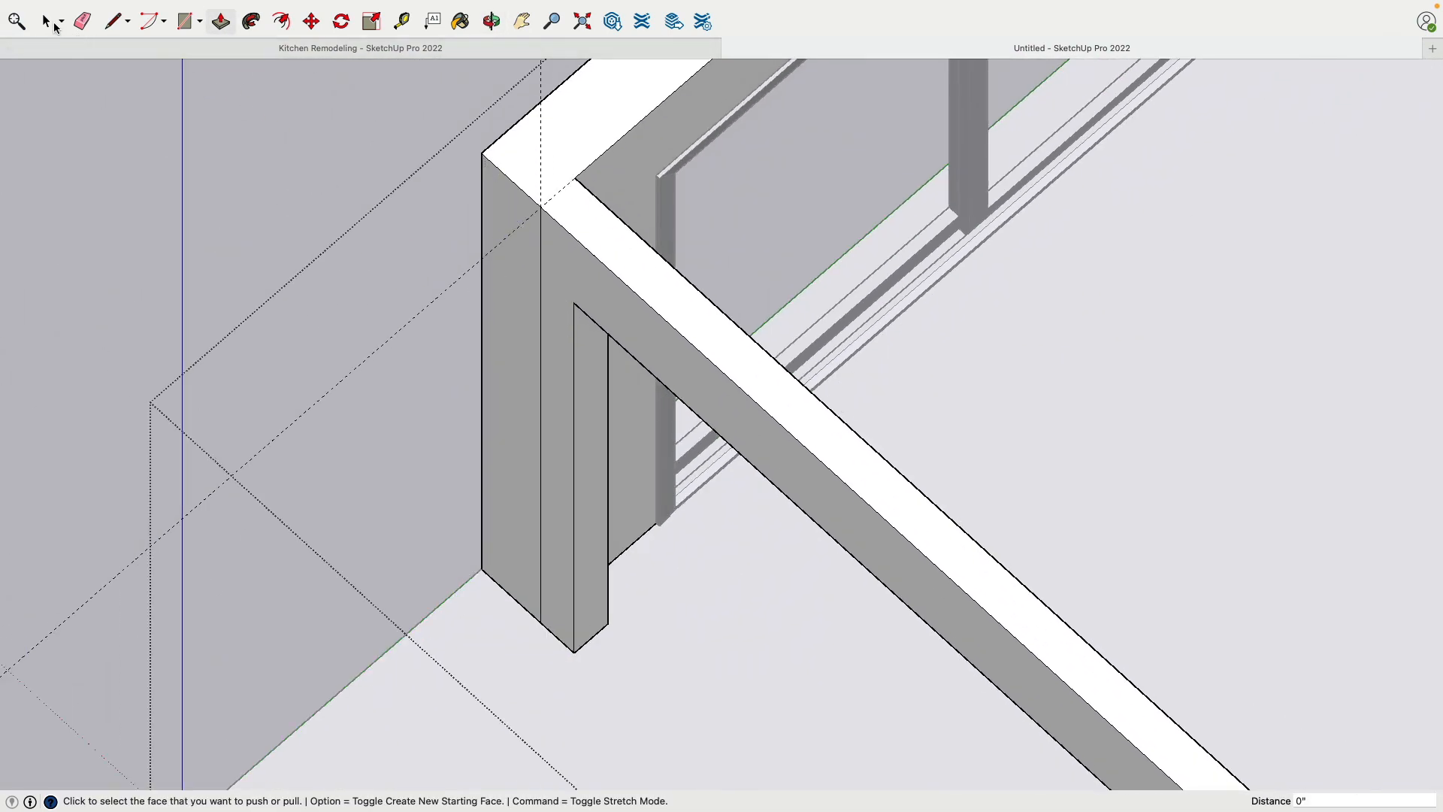
click(53, 23)
click(568, 295)
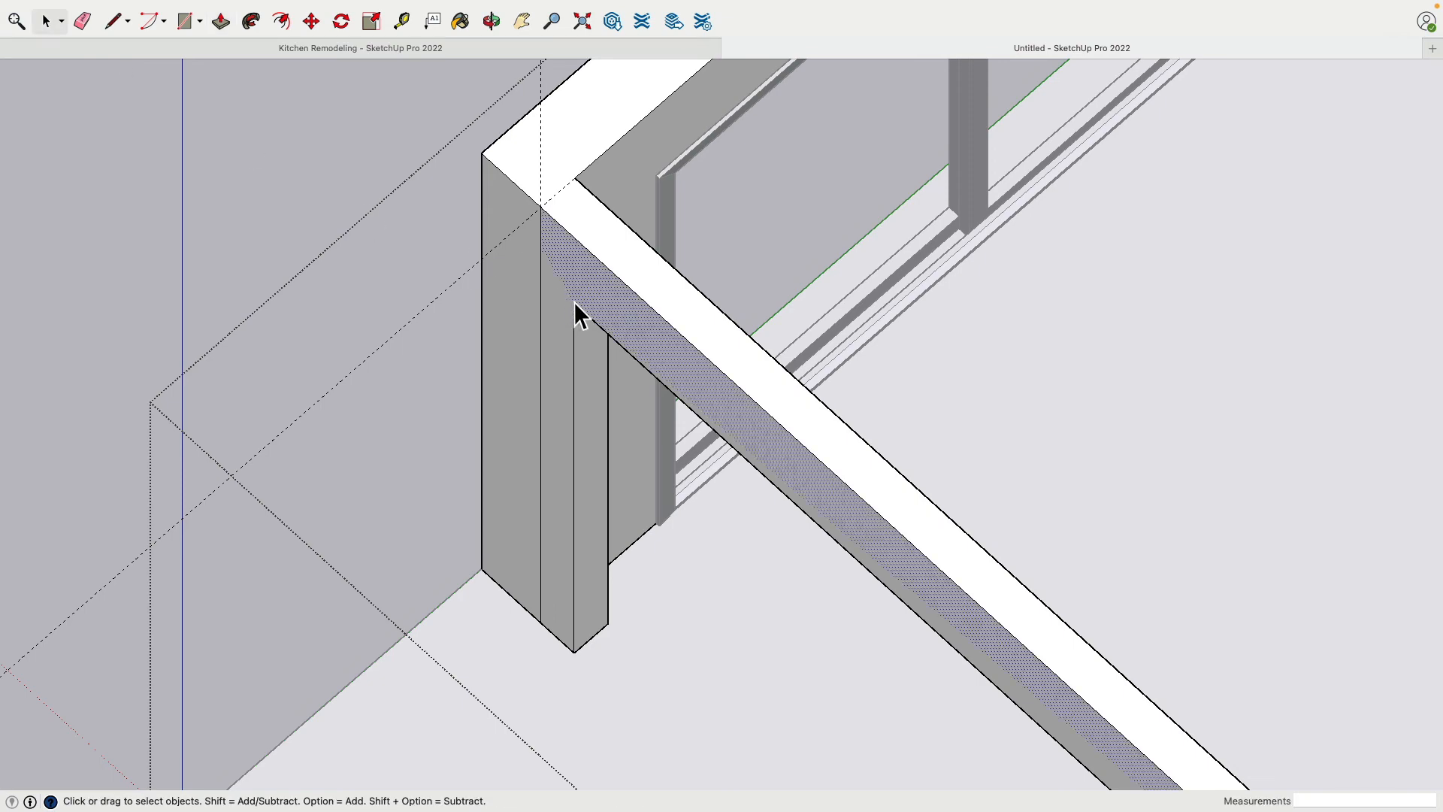
scroll(574, 301, down, 3)
Check the wall group's extent by selecting it as a whole, and reopen it for editing
click(333, 195)
click(607, 174)
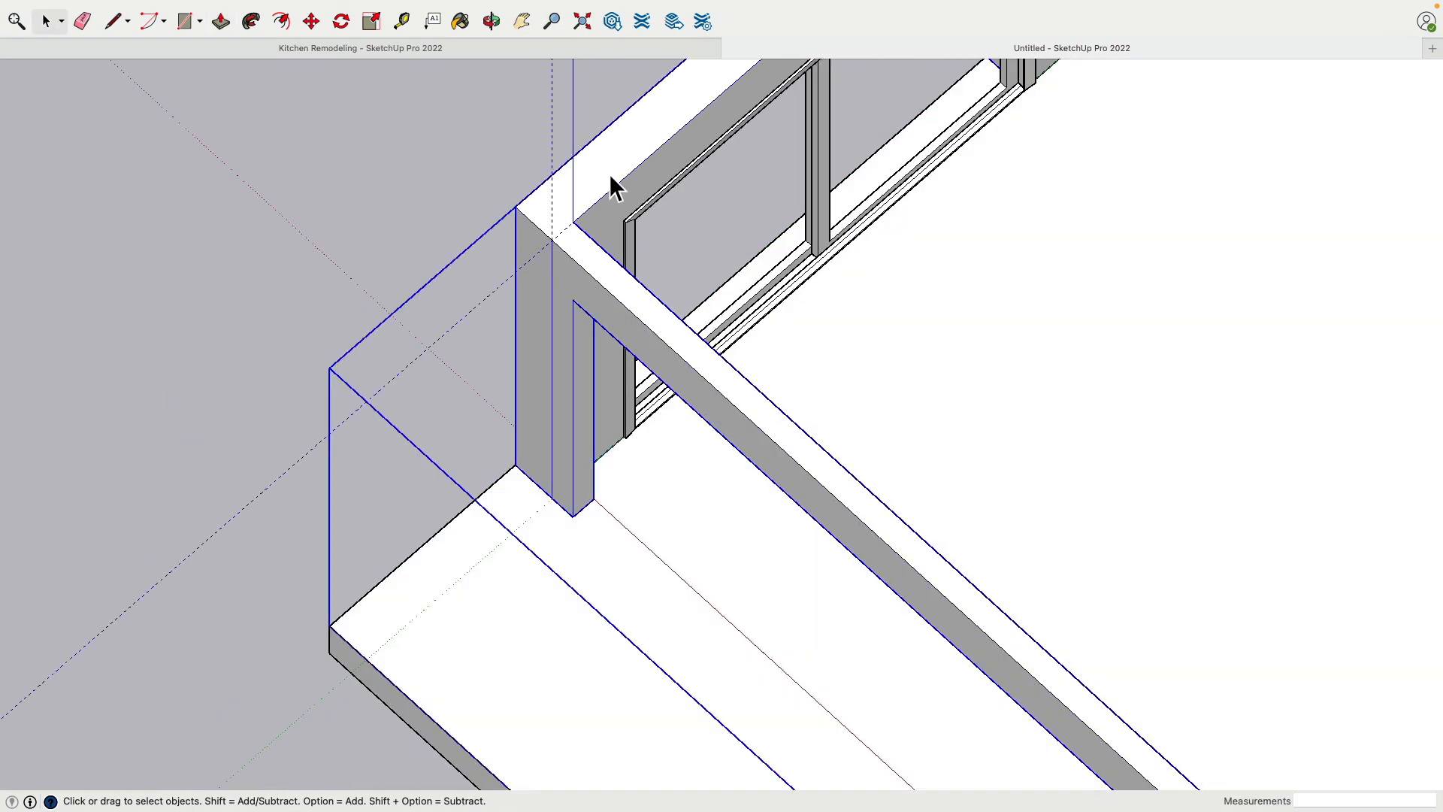
key(Delete)
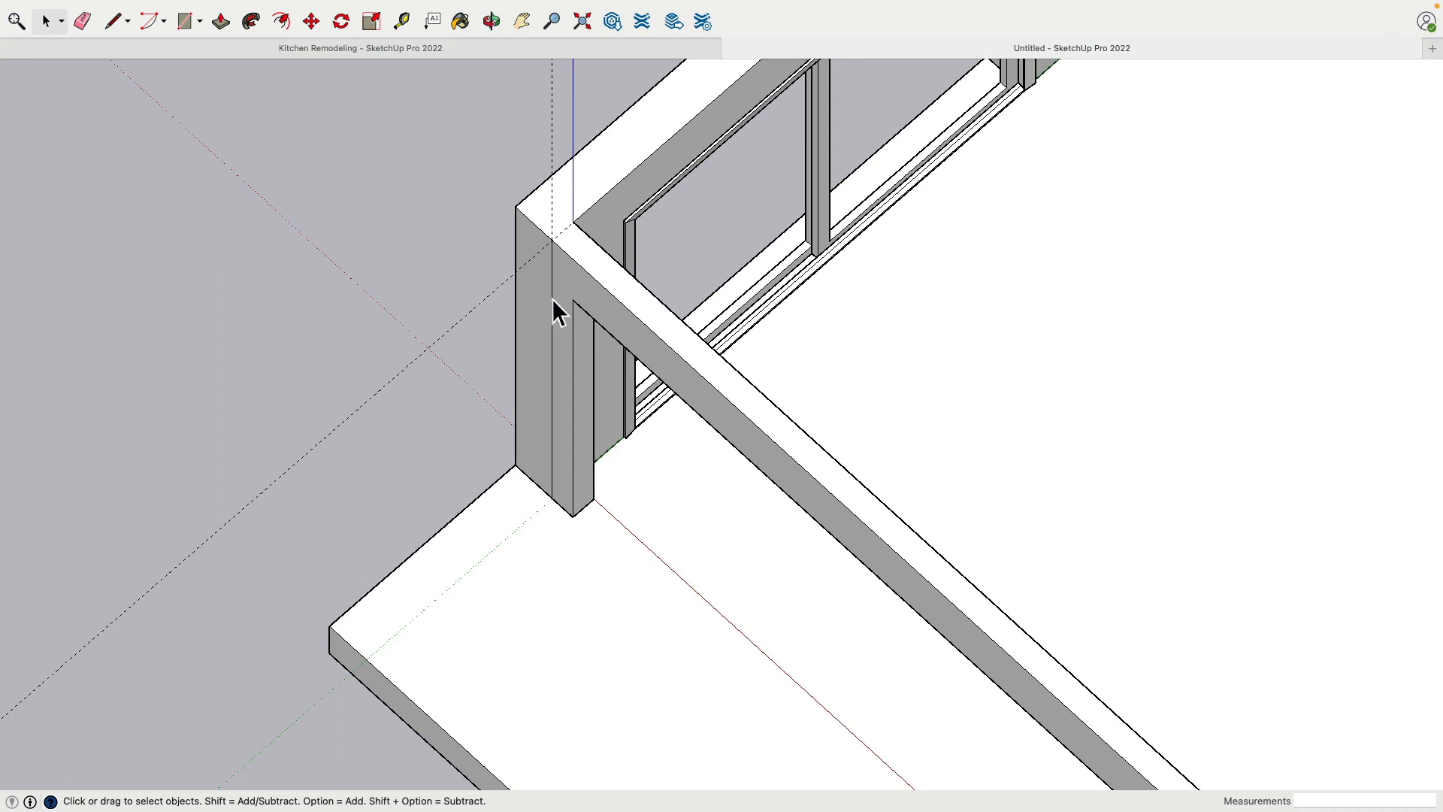
double_click(554, 290)
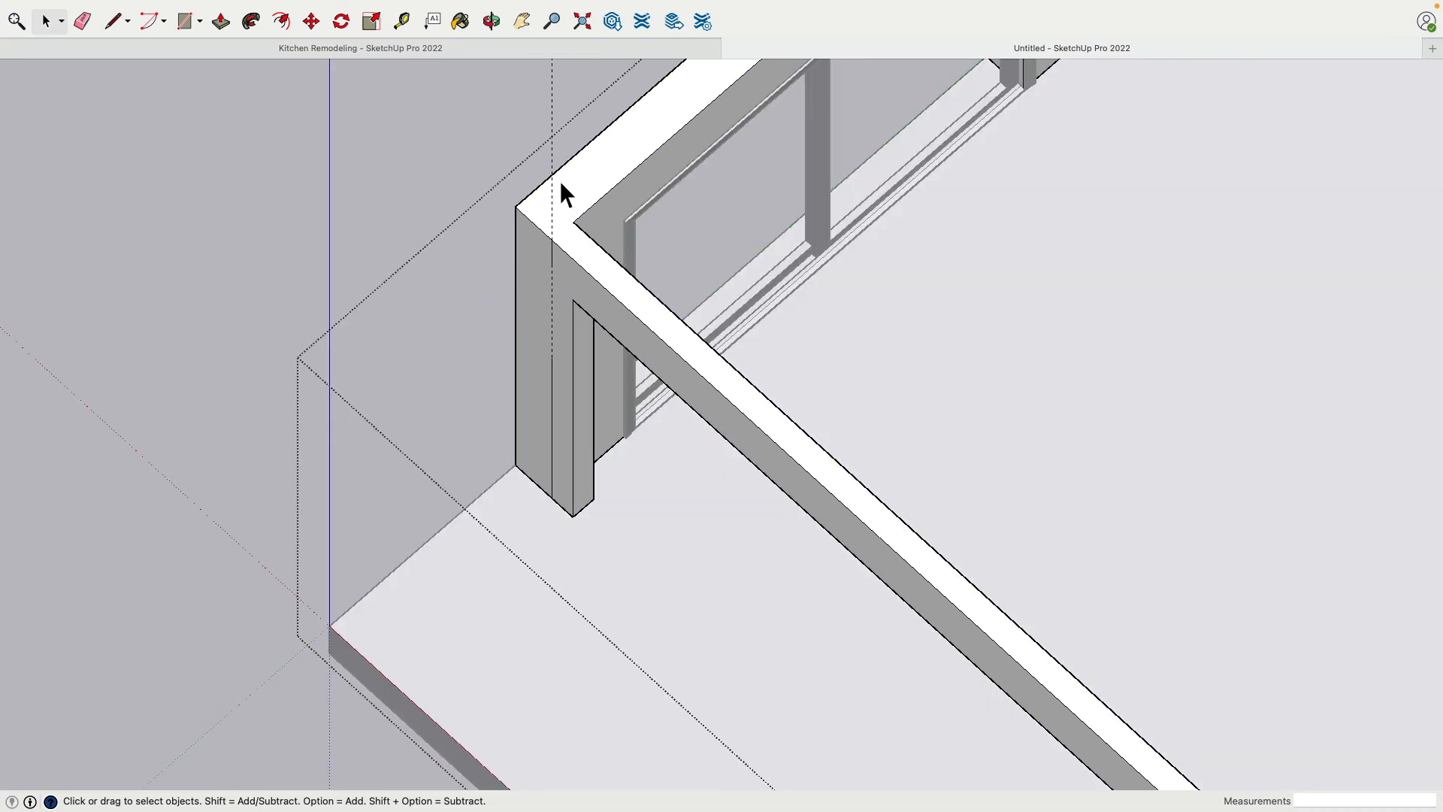
Erase the vertical split line and the remaining front face of the wall corner beside the wide opening
scroll(561, 406, up, 4)
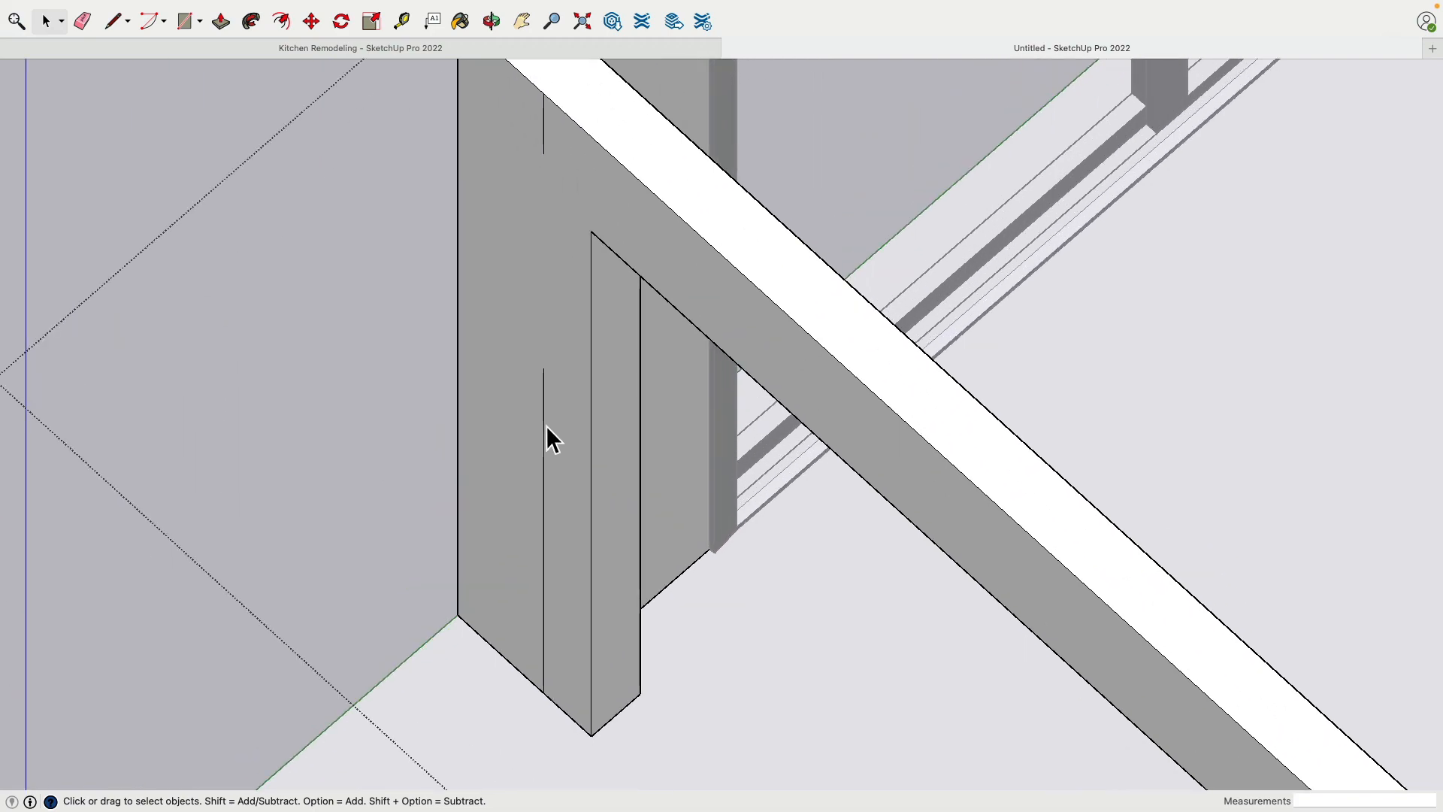
scroll(574, 300, down, 5)
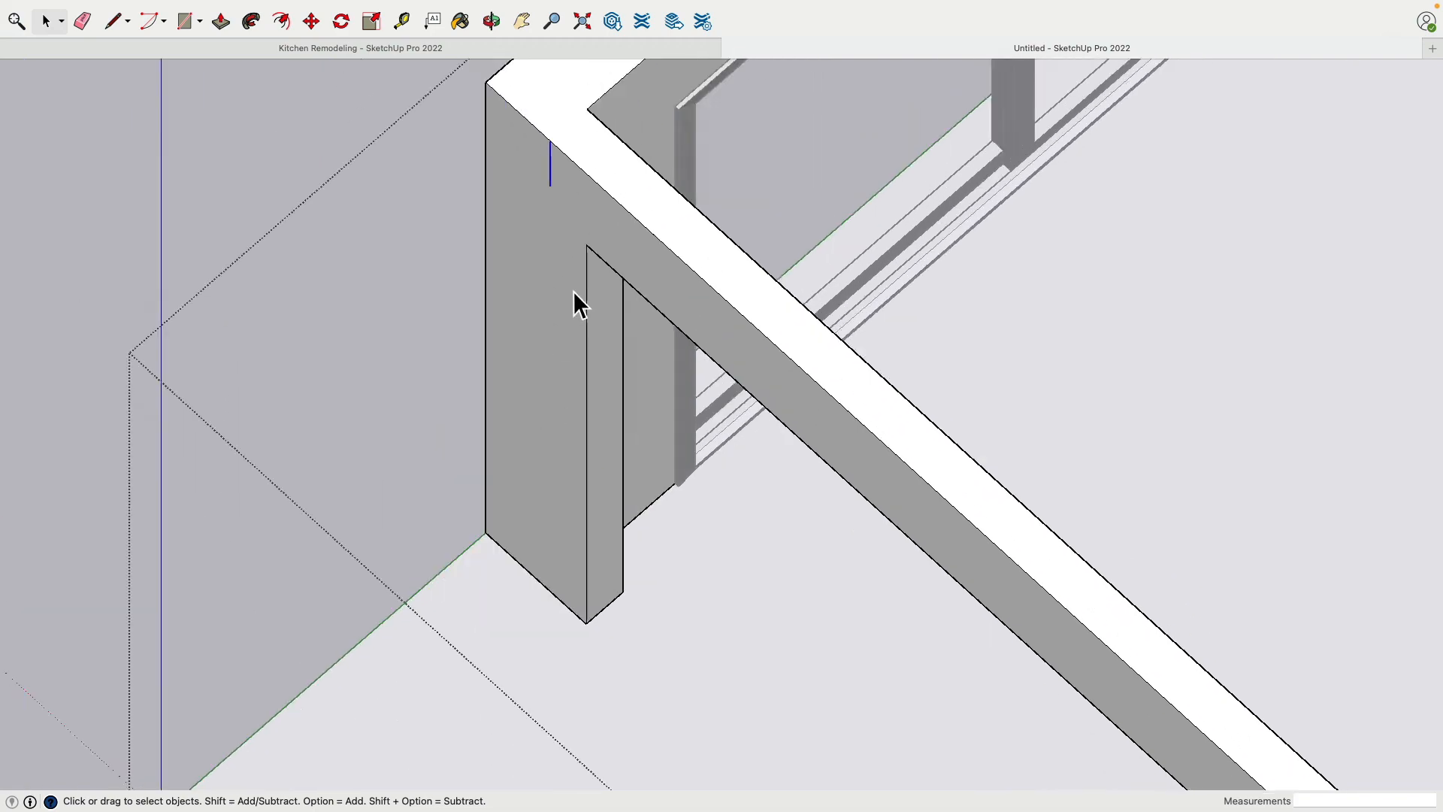
scroll(556, 319, up, 4)
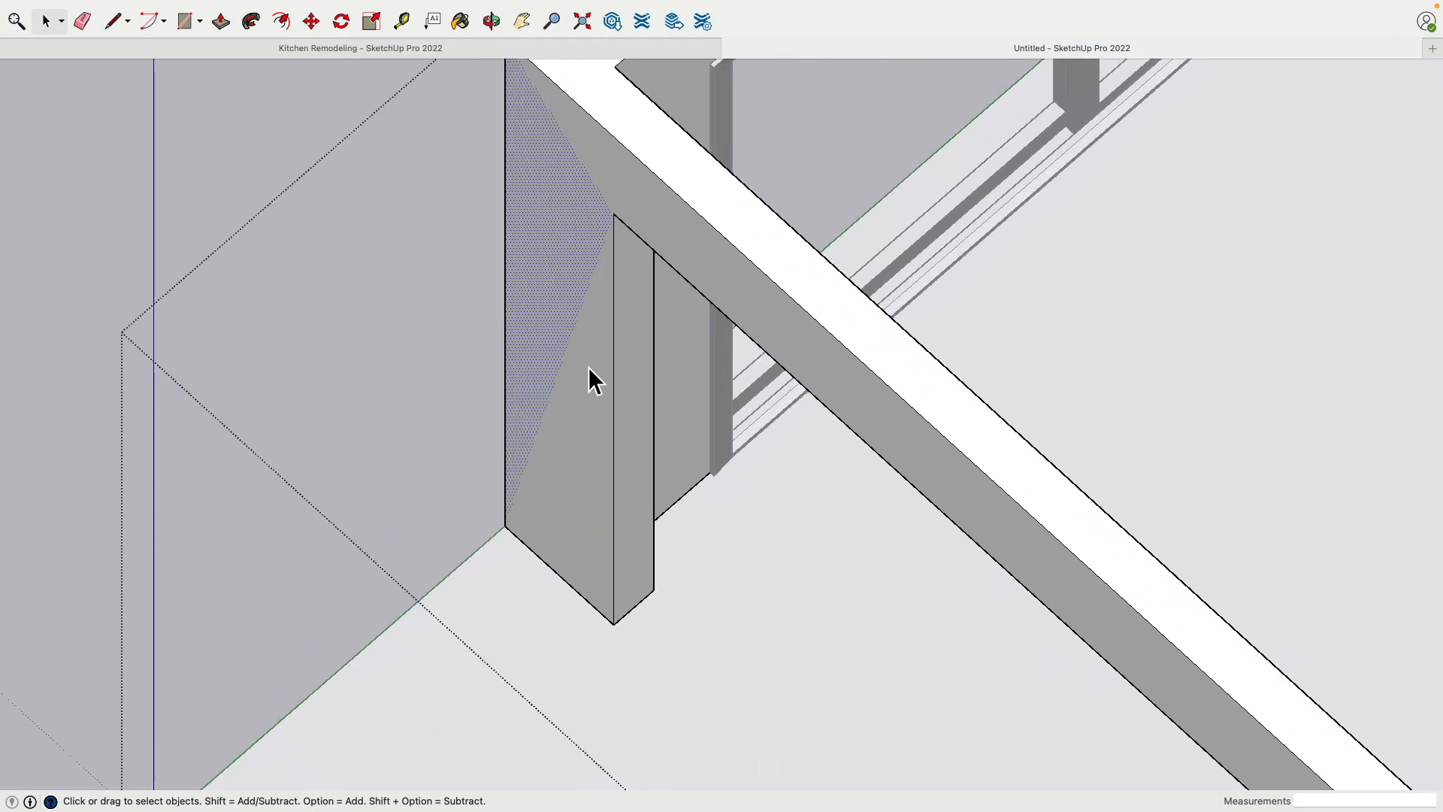
mouse_move(586, 376)
middle_down()
mouse_move(651, 364)
mouse_move(683, 426)
middle_up()
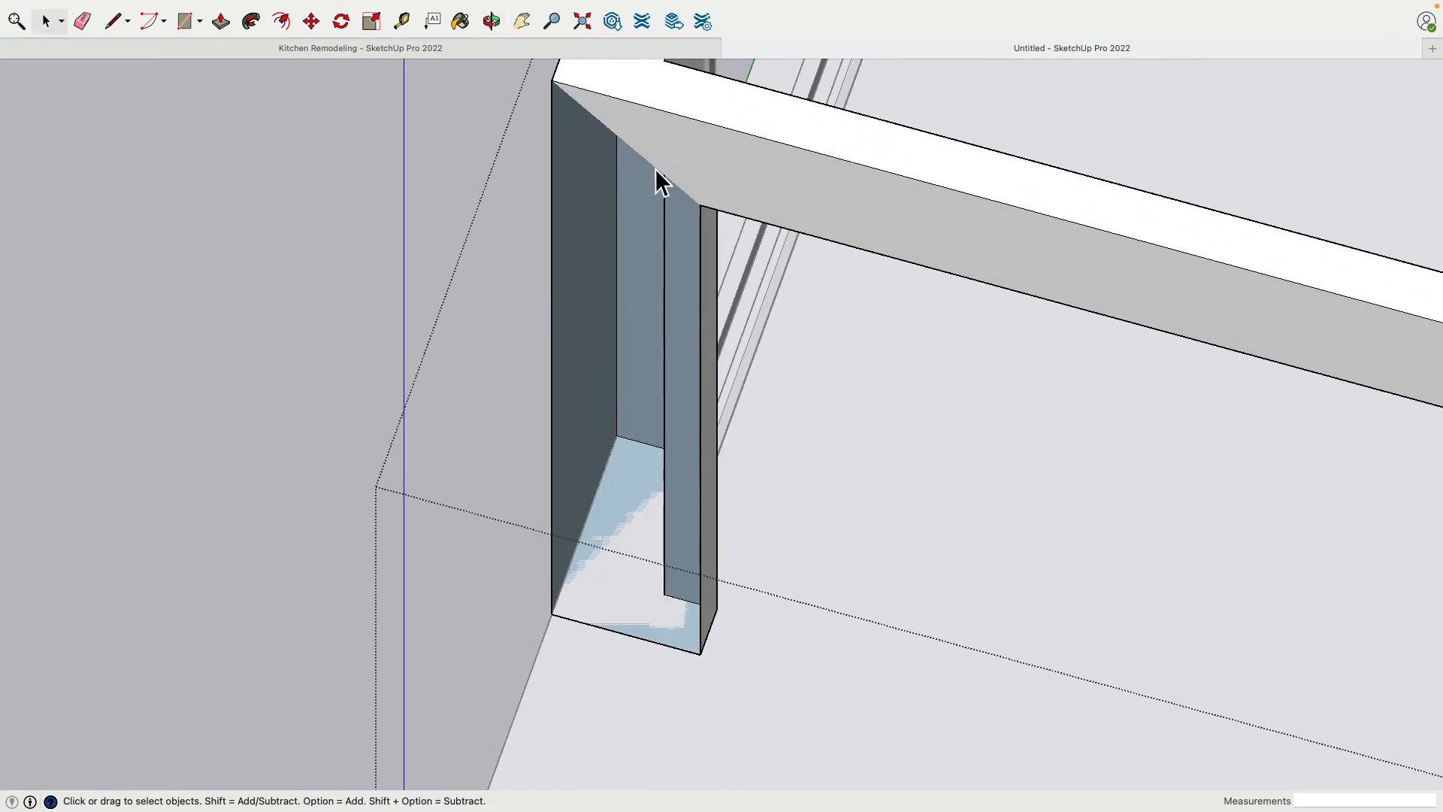
Rebuild the wall's front face with a line from the wide opening's upper corner to the outer top corner, and remove that diagonal
mouse_move(705, 241)
middle_down()
mouse_move(827, 286)
mouse_move(574, 215)
mouse_move(543, 358)
middle_up()
click(114, 22)
scroll(651, 289, up, 3)
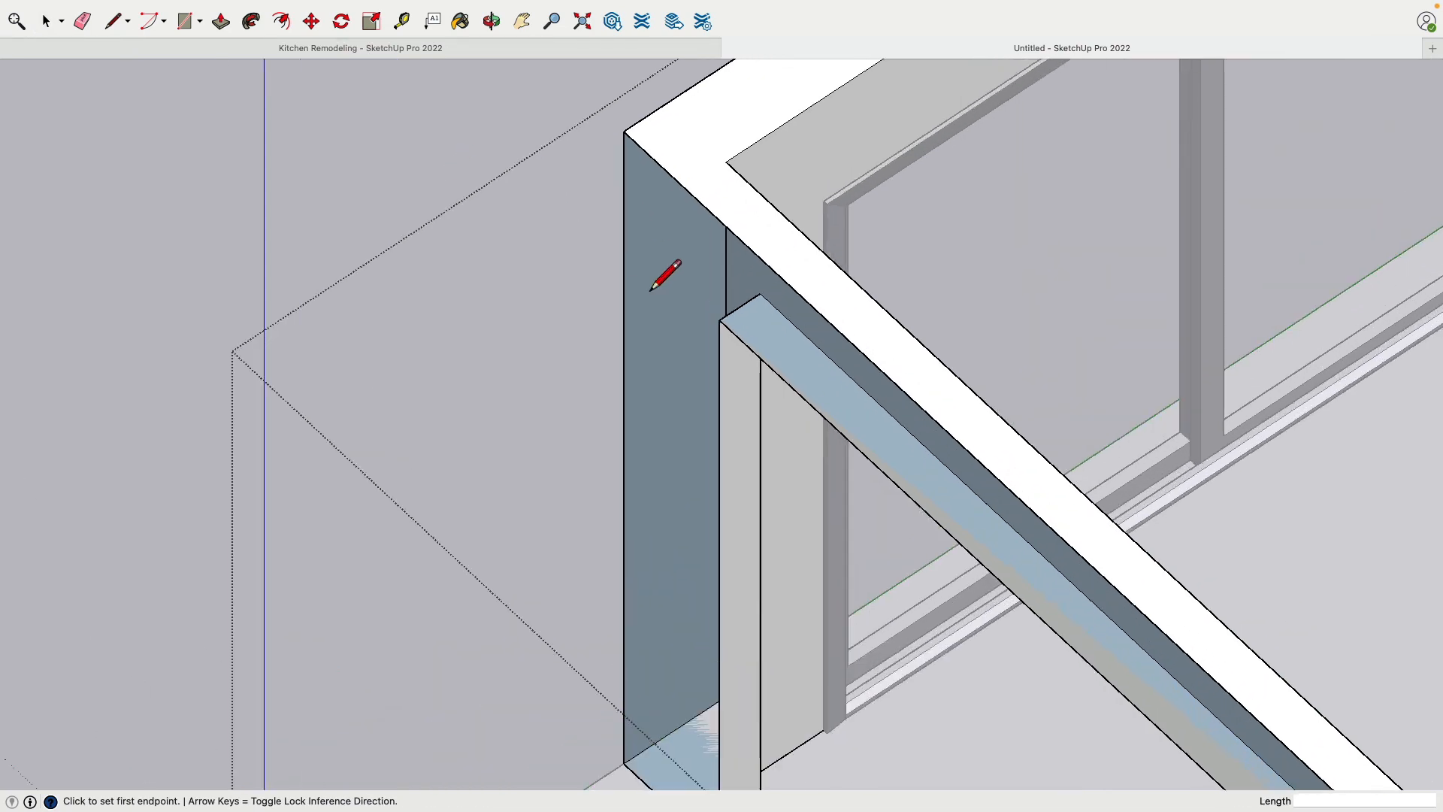
click(717, 332)
click(625, 133)
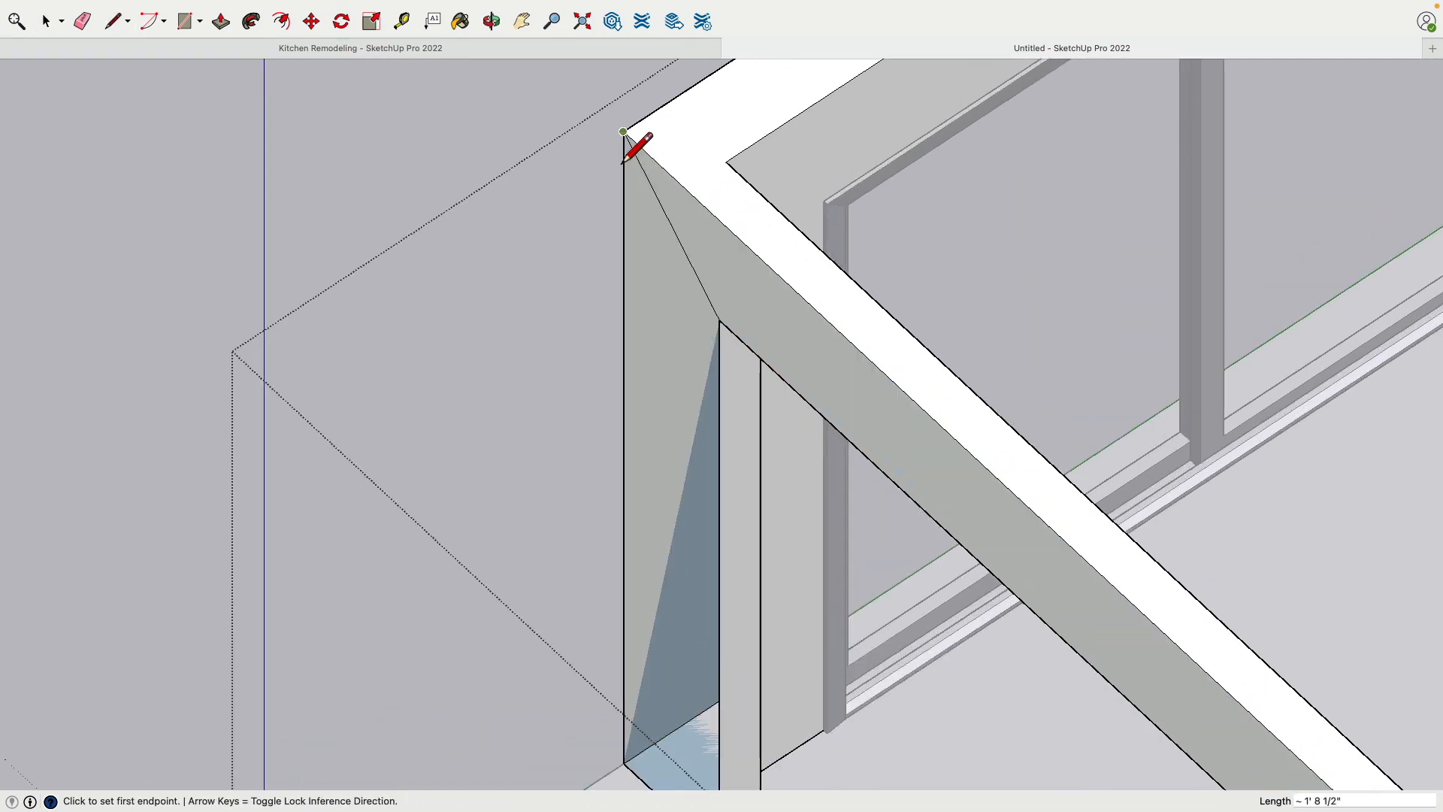
scroll(631, 143, down, 3)
mouse_move(660, 339)
middle_down()
mouse_move(683, 438)
mouse_move(931, 489)
mouse_move(856, 663)
mouse_move(719, 562)
mouse_move(705, 516)
mouse_move(519, 625)
mouse_move(532, 699)
mouse_move(821, 529)
mouse_move(844, 486)
mouse_move(821, 474)
mouse_move(744, 498)
mouse_move(313, 461)
mouse_move(278, 716)
mouse_move(968, 496)
middle_up()
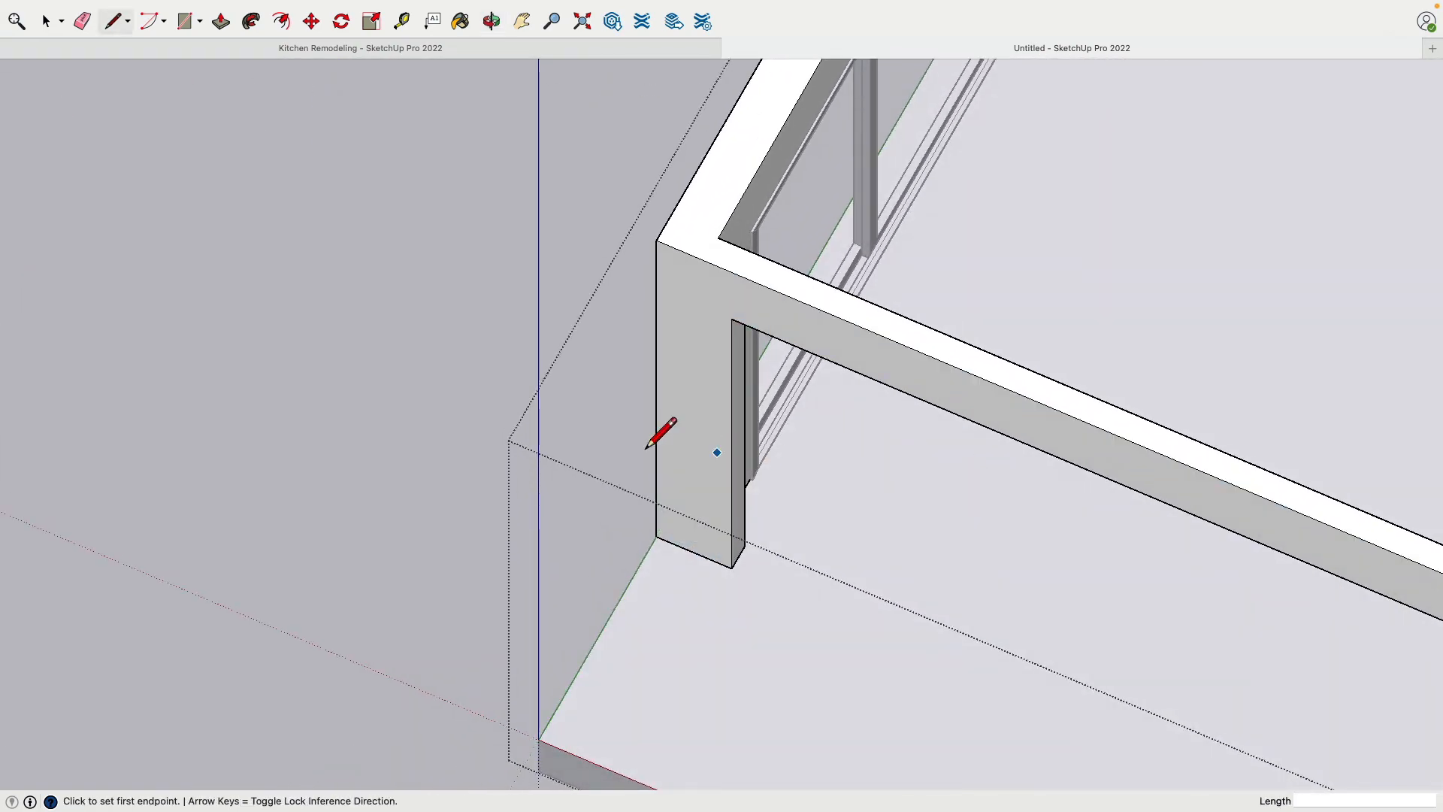
Undo a trial rectangle at the floor slab's outer corner and close the wall group
middle_drag(653, 440, 277, 521)
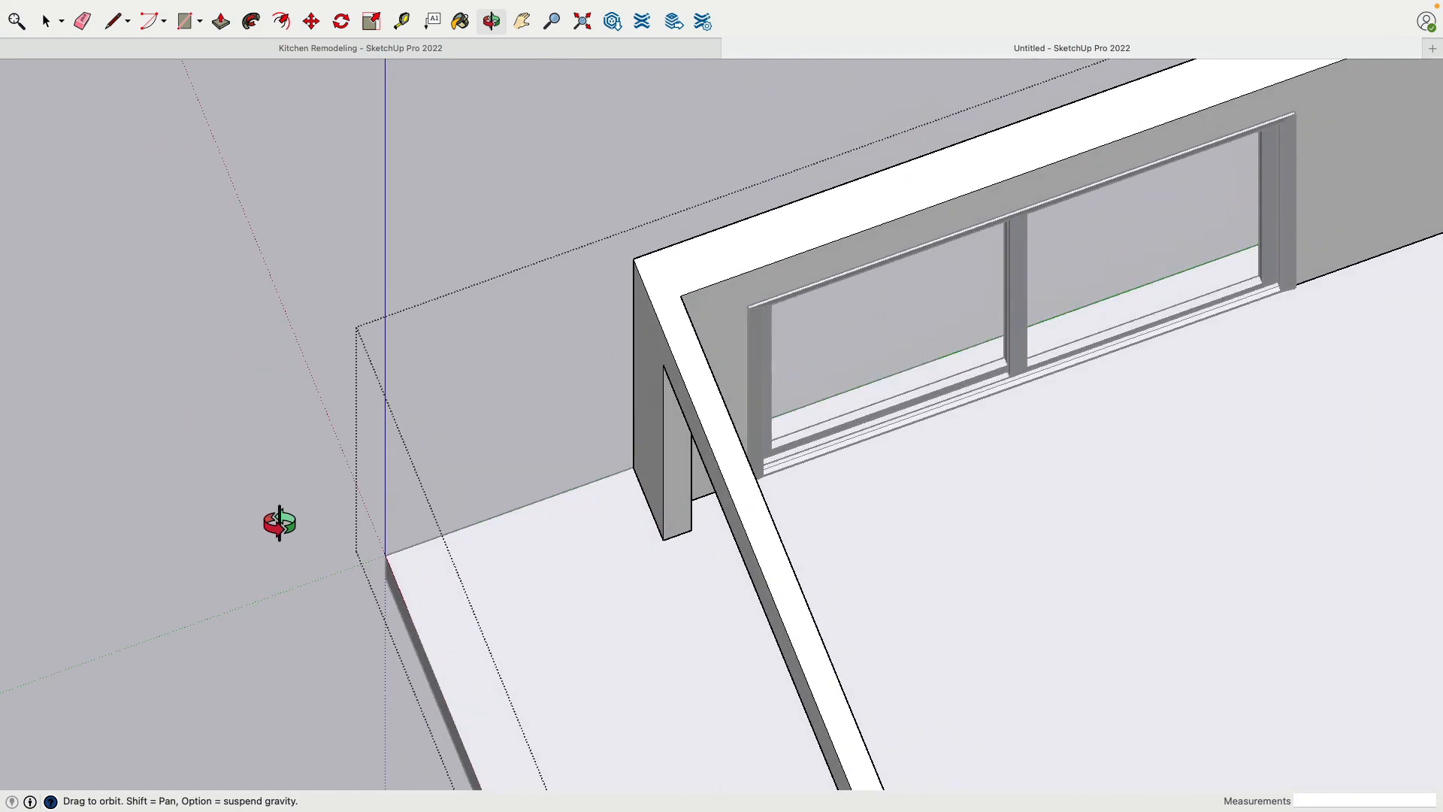
click(186, 23)
click(409, 493)
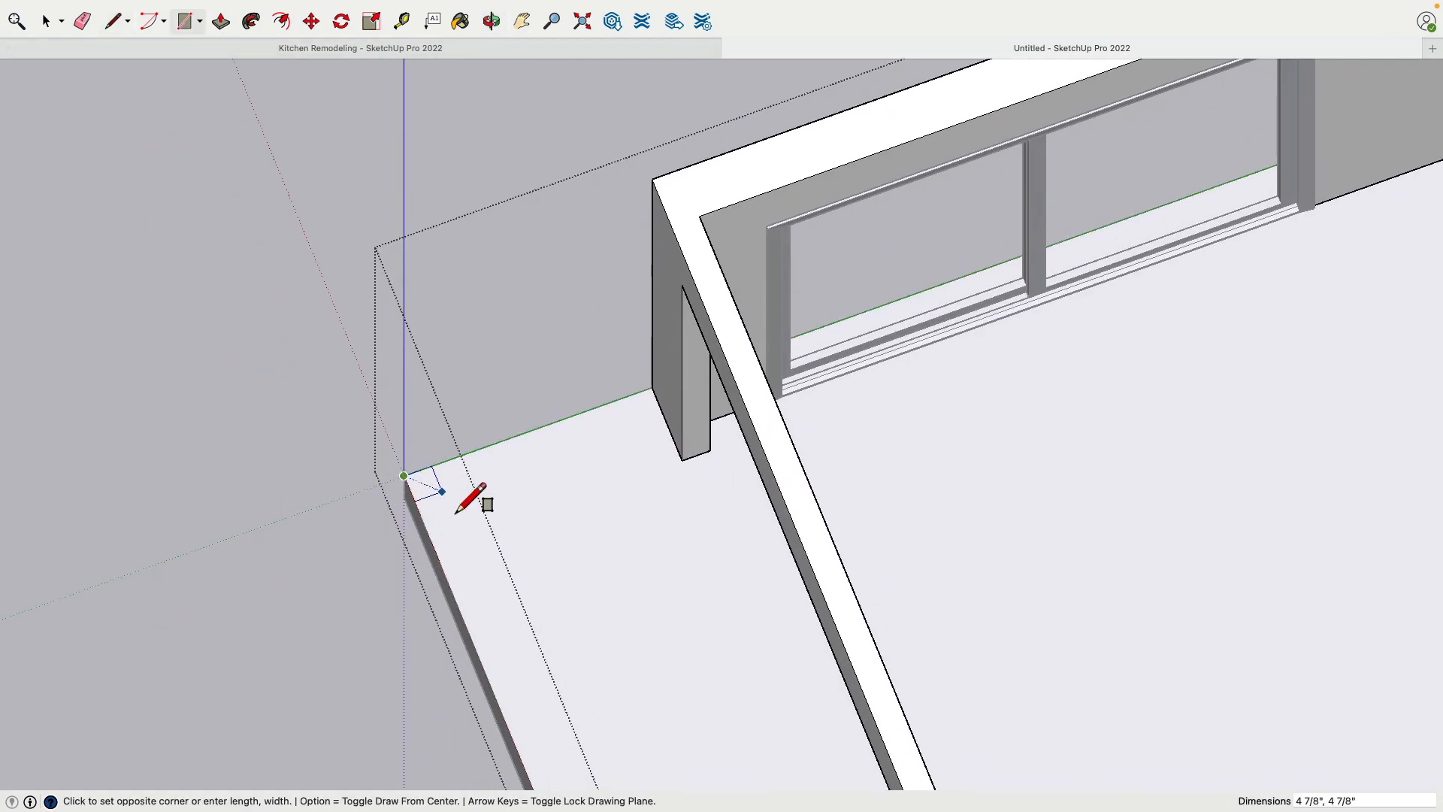
click(603, 454)
click(223, 21)
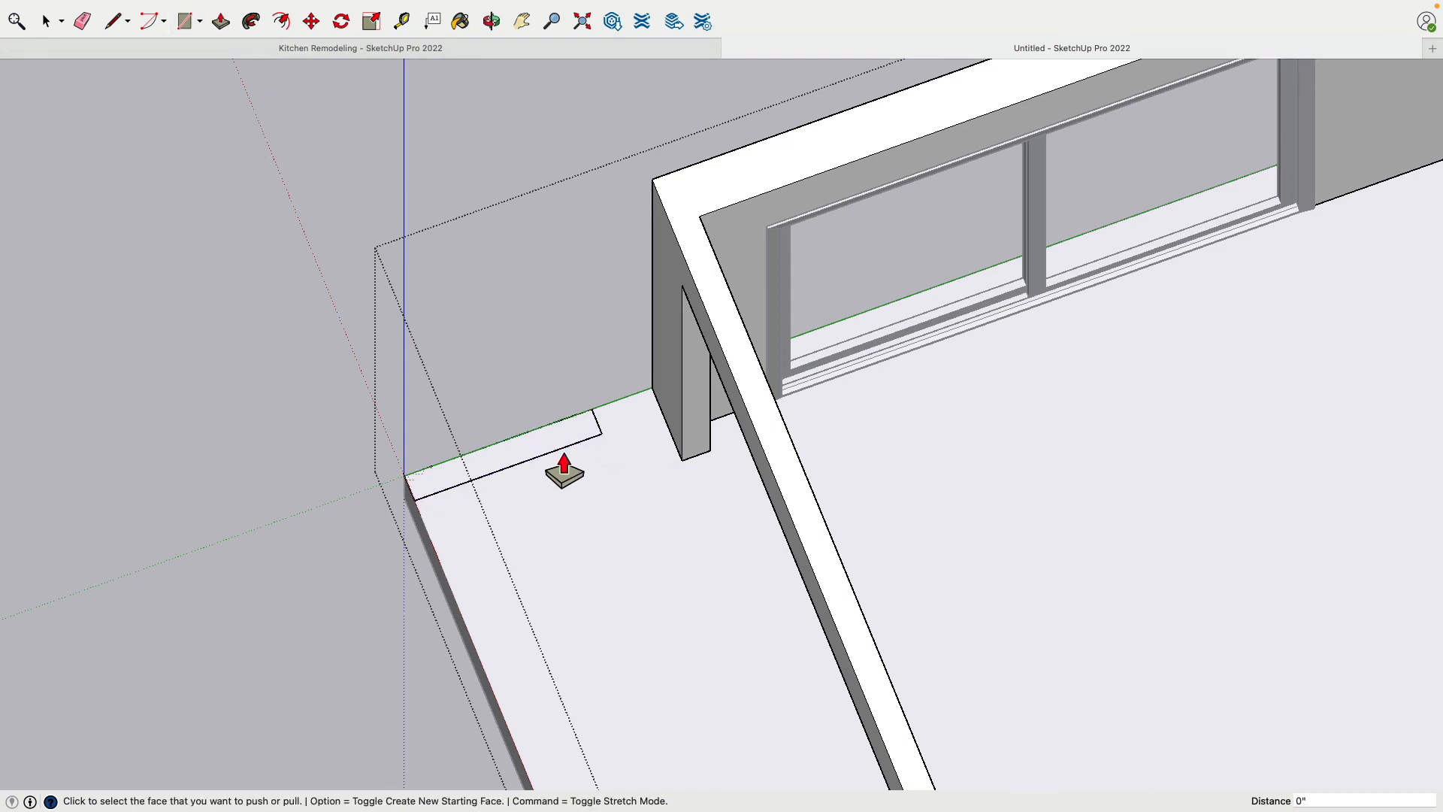
click(47, 22)
key(super+z)
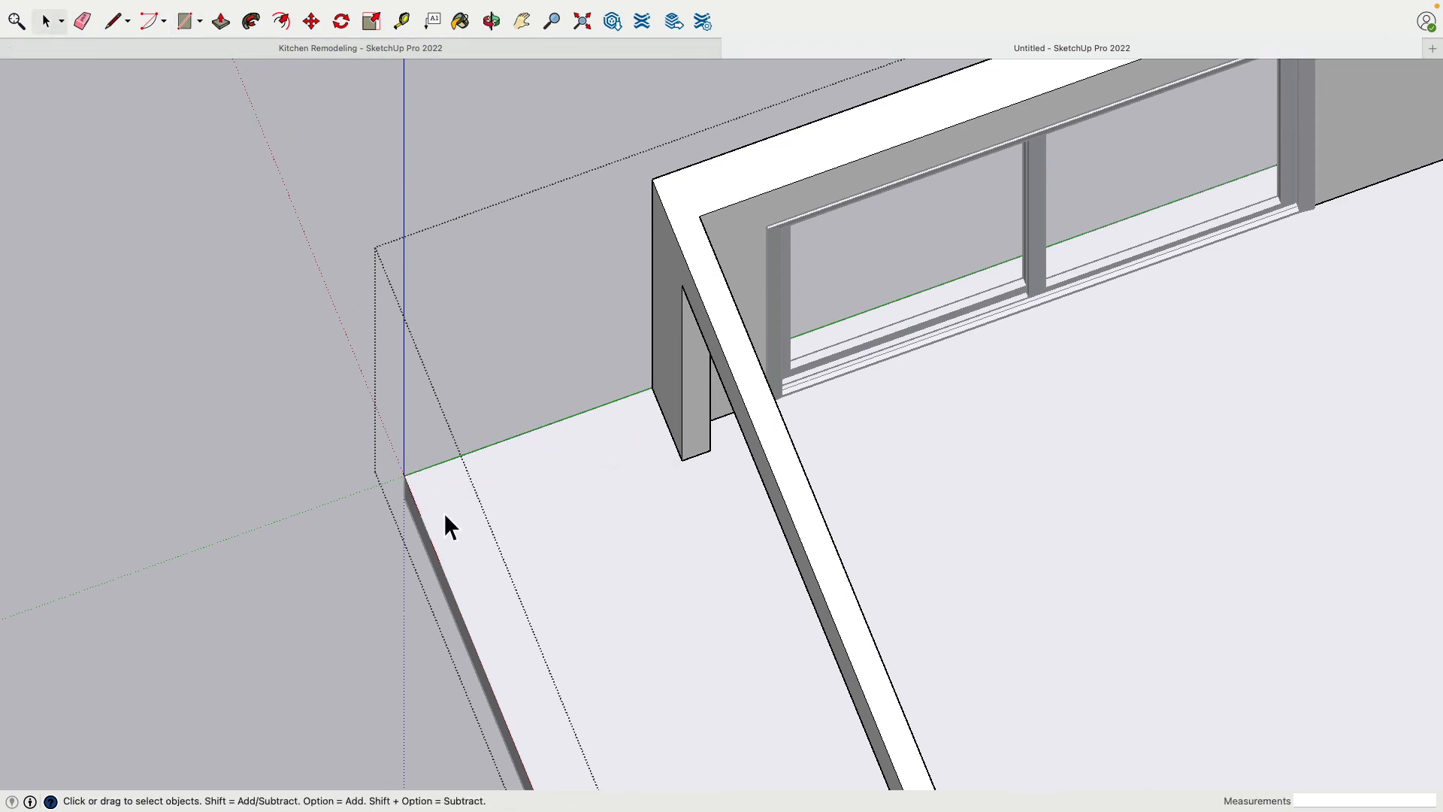
click(259, 427)
click(181, 23)
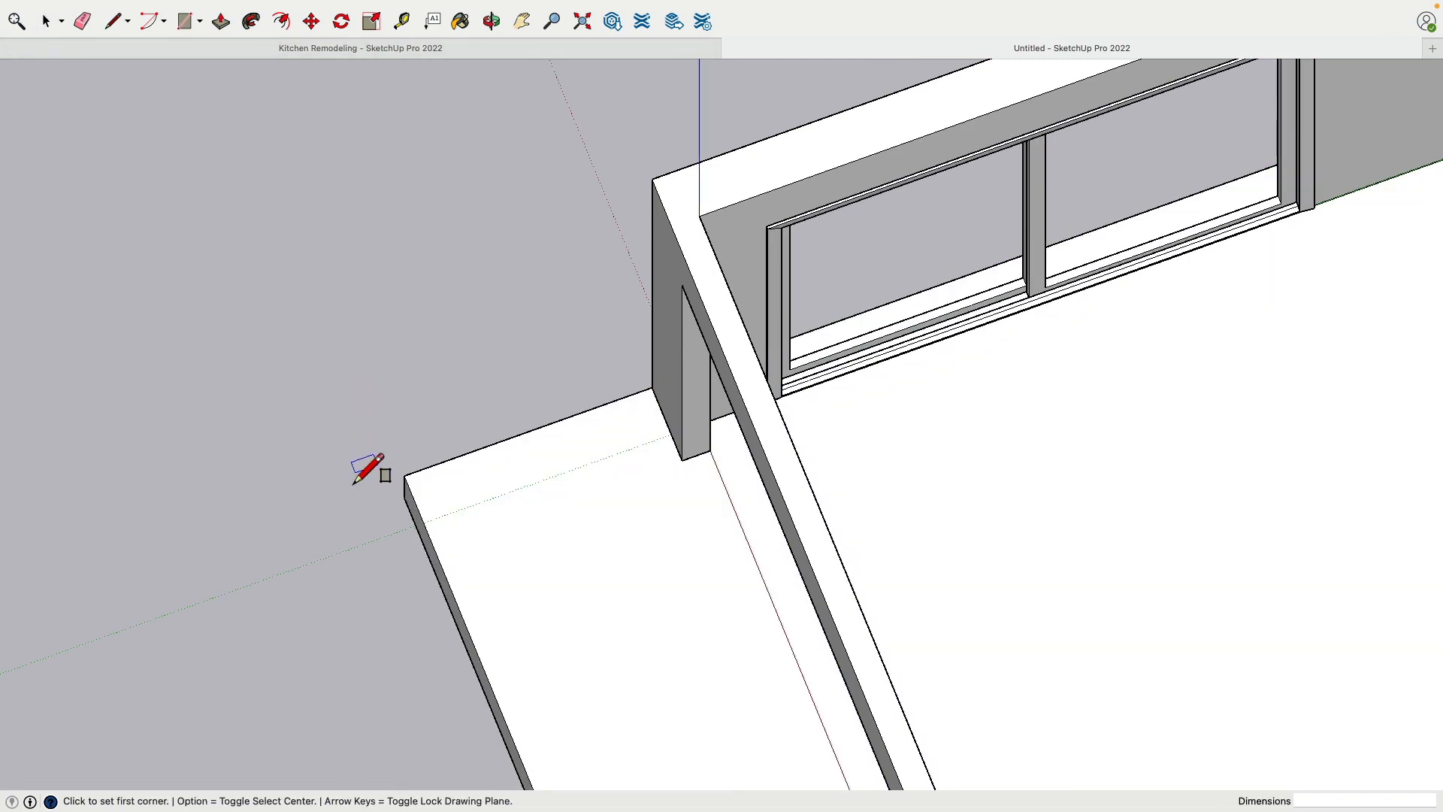
click(405, 475)
click(550, 461)
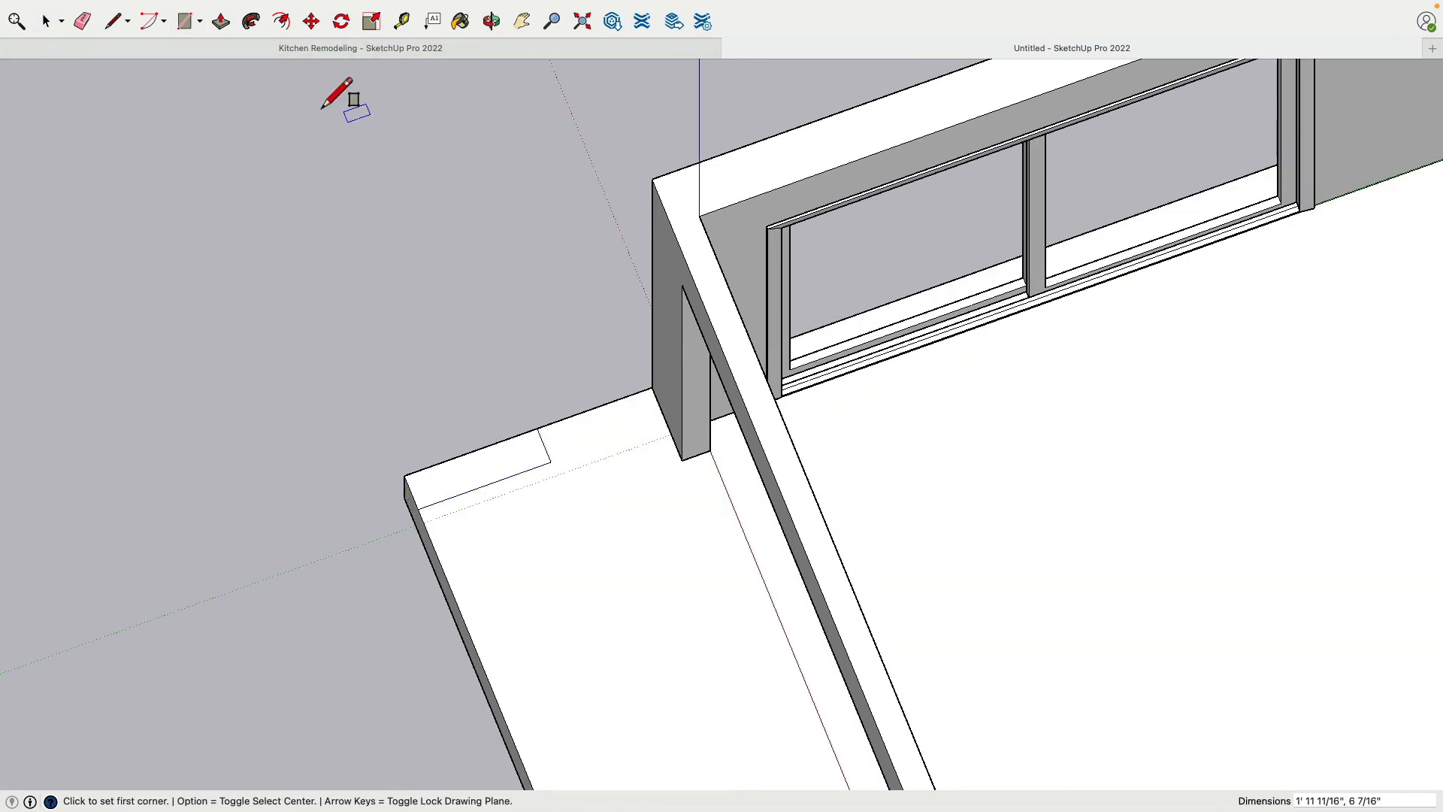
click(220, 21)
click(526, 484)
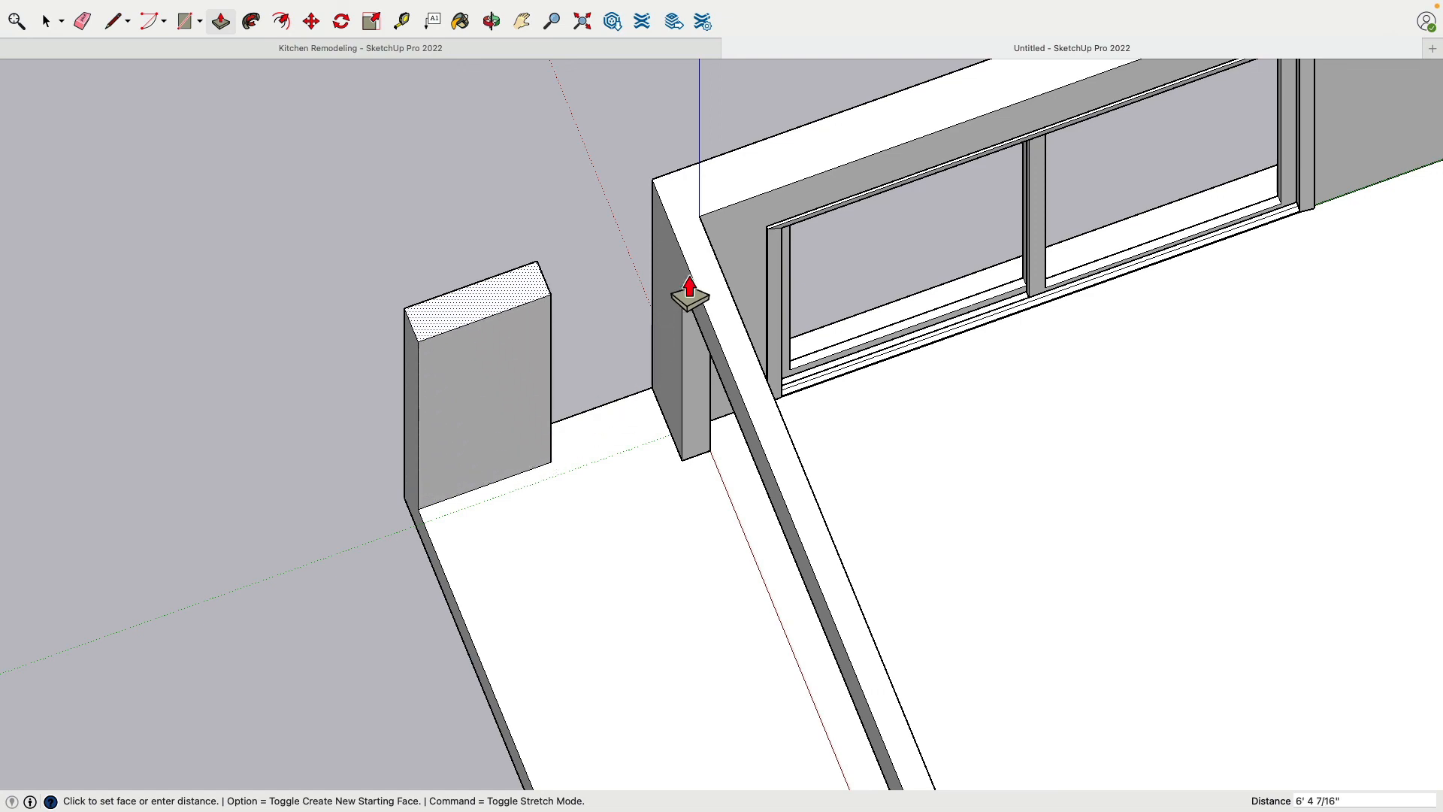
click(692, 214)
click(45, 21)
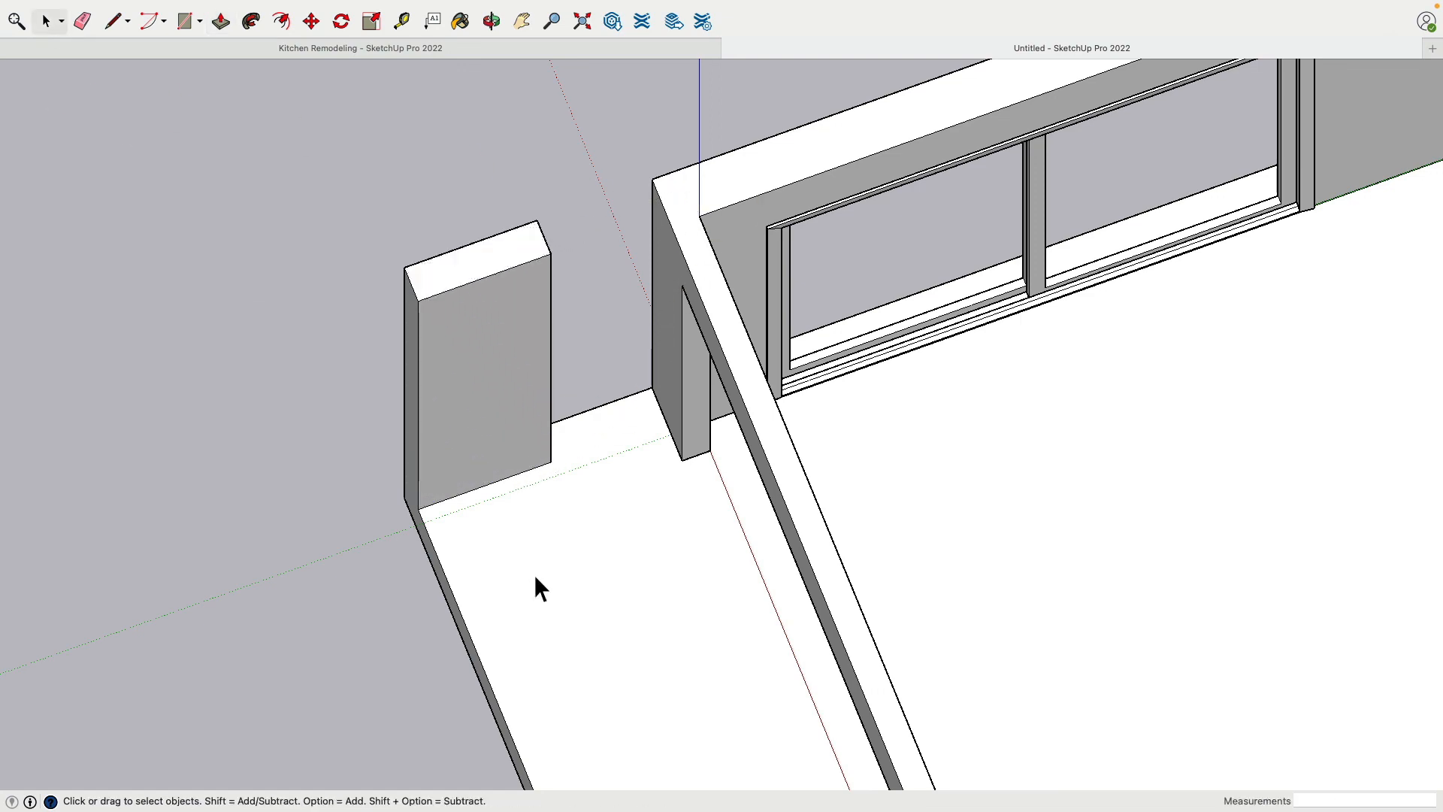
click(534, 574)
key(super+z)
Make the whole extended floor slab a group of its own
double_click(463, 488)
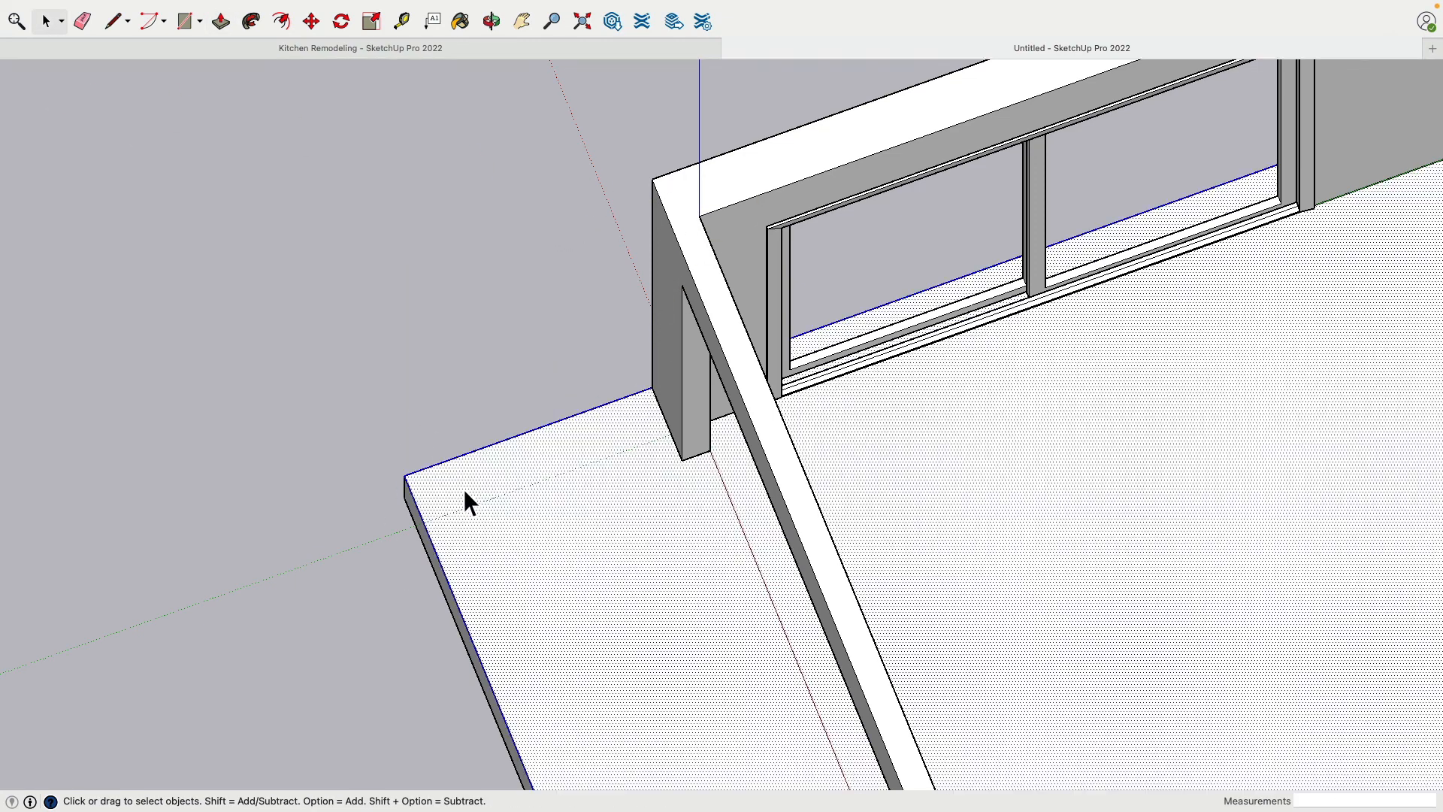
right_click(463, 489)
click(517, 618)
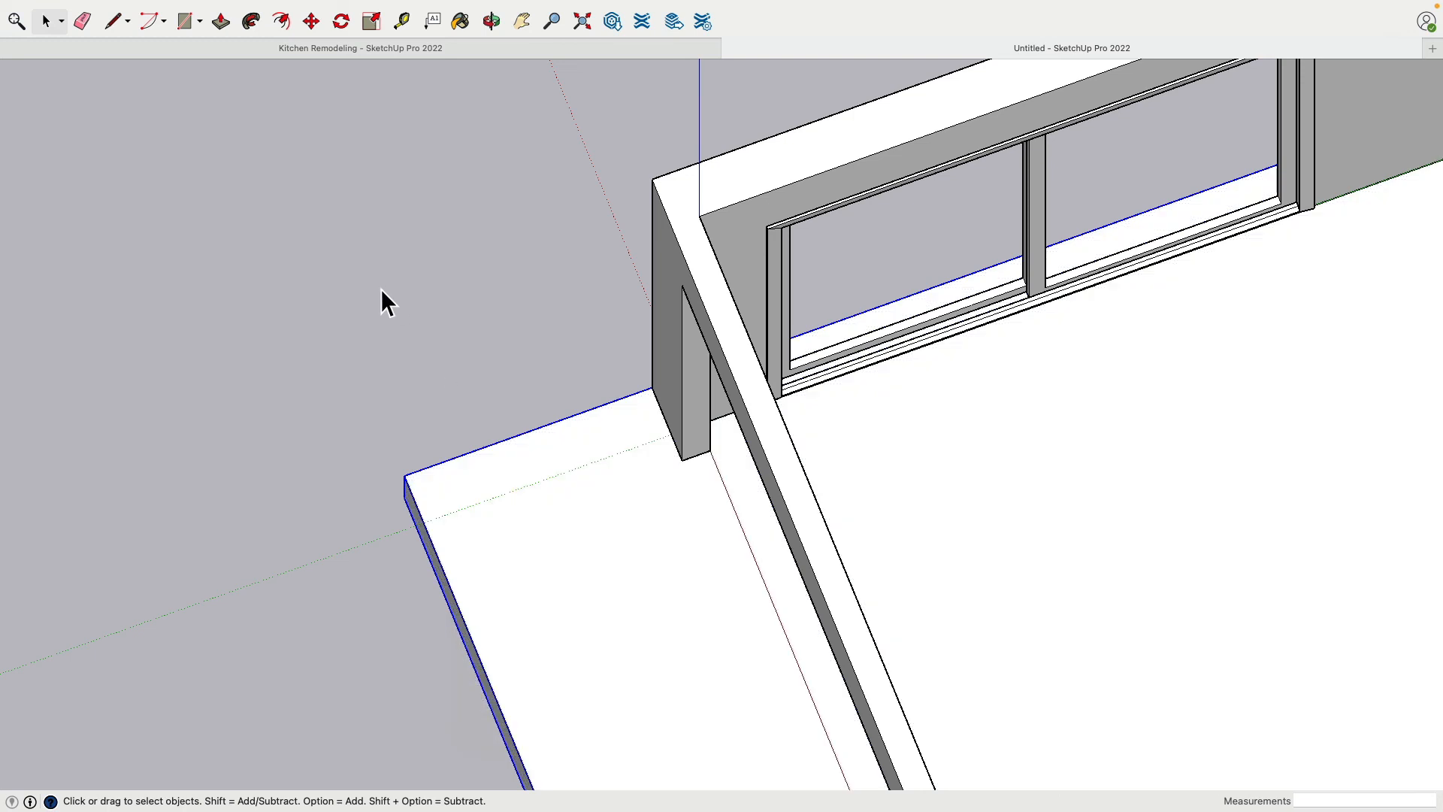
Draw a rectangle about 7" by 2' 8" at the slab's outer corner and extrude it 7' 11" up to the wall top
click(197, 23)
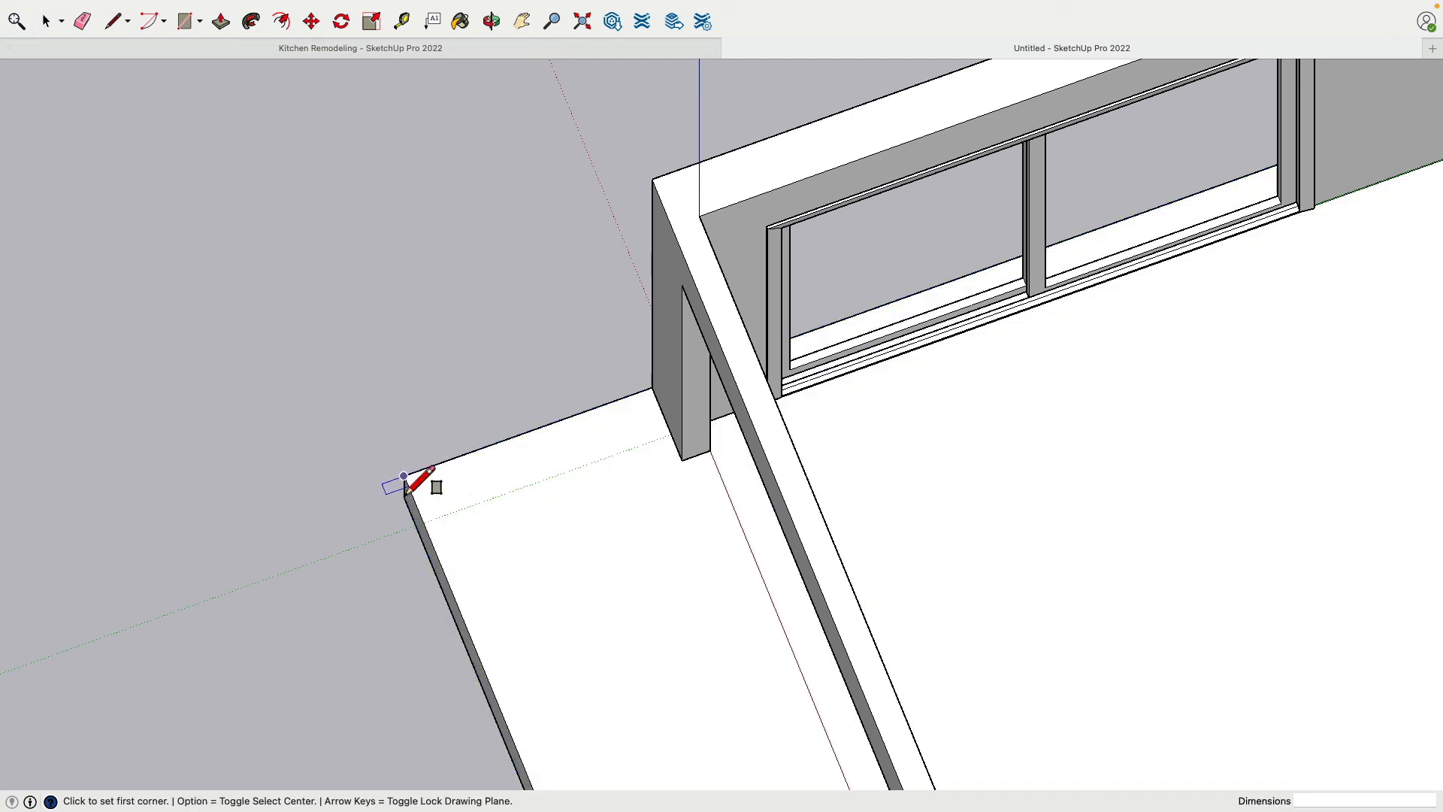
click(404, 476)
click(596, 449)
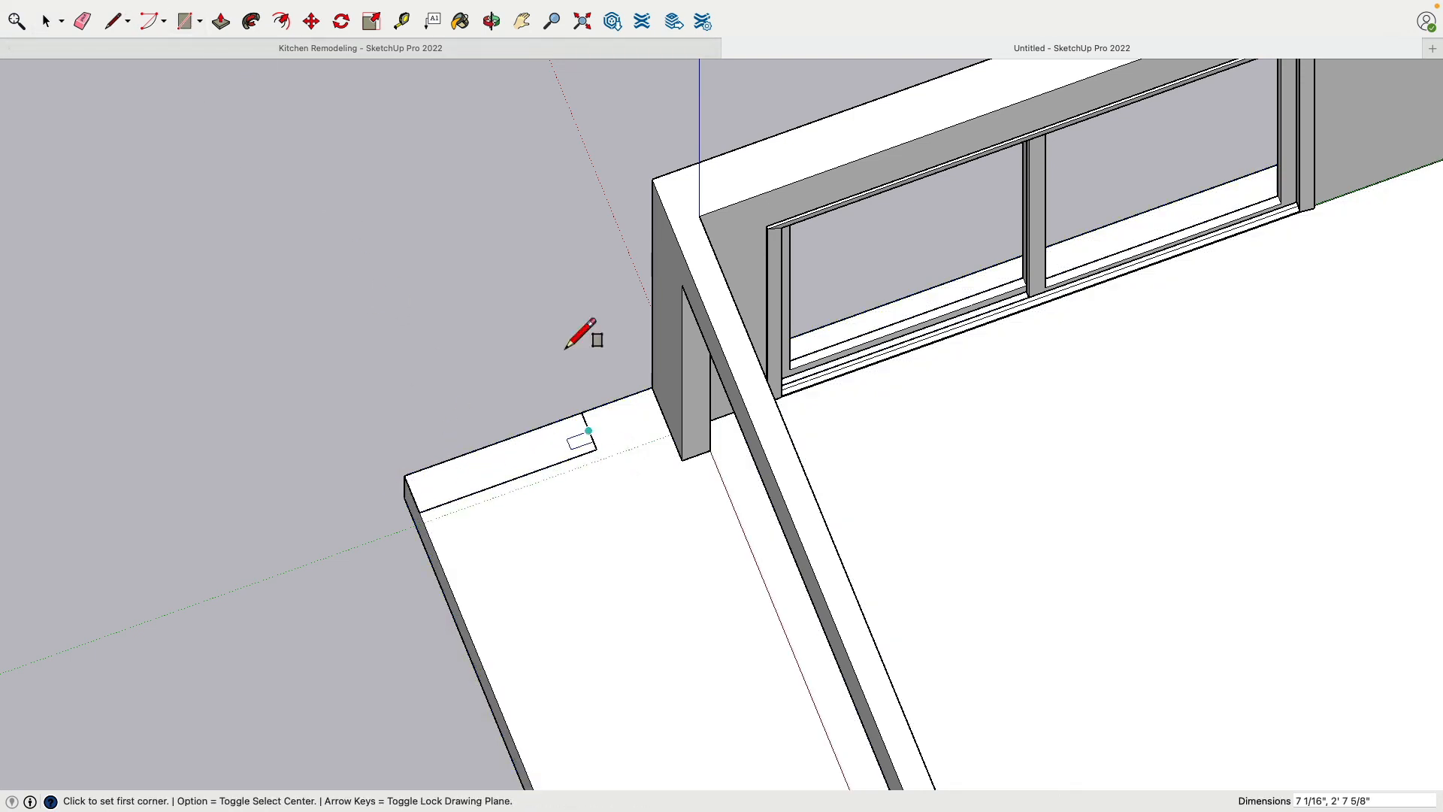
click(221, 21)
click(531, 475)
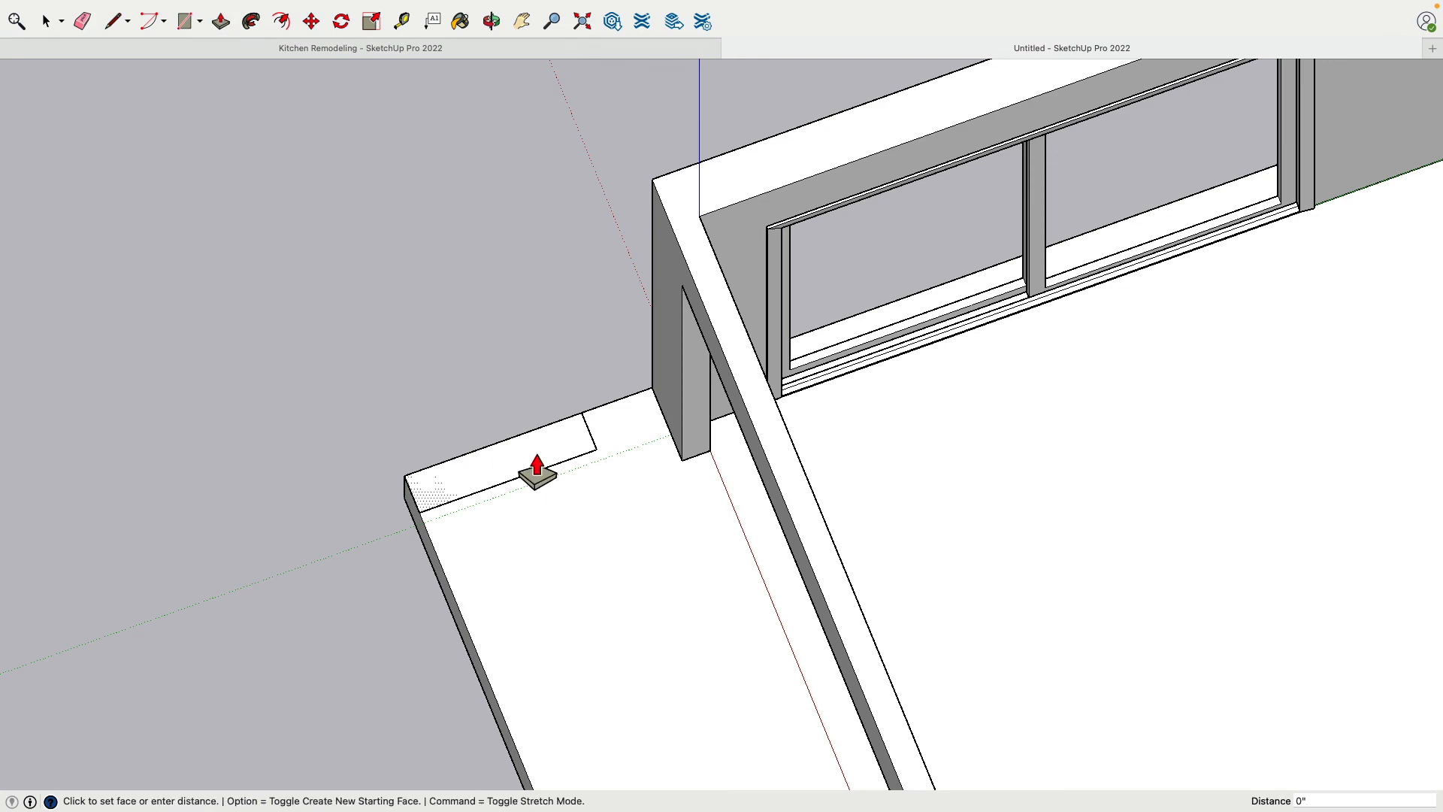
click(689, 218)
Thicken the new wall block by about 2" on its inner side and extend its end about 1' 3" into the existing corner
middle_drag(653, 306, 553, 270)
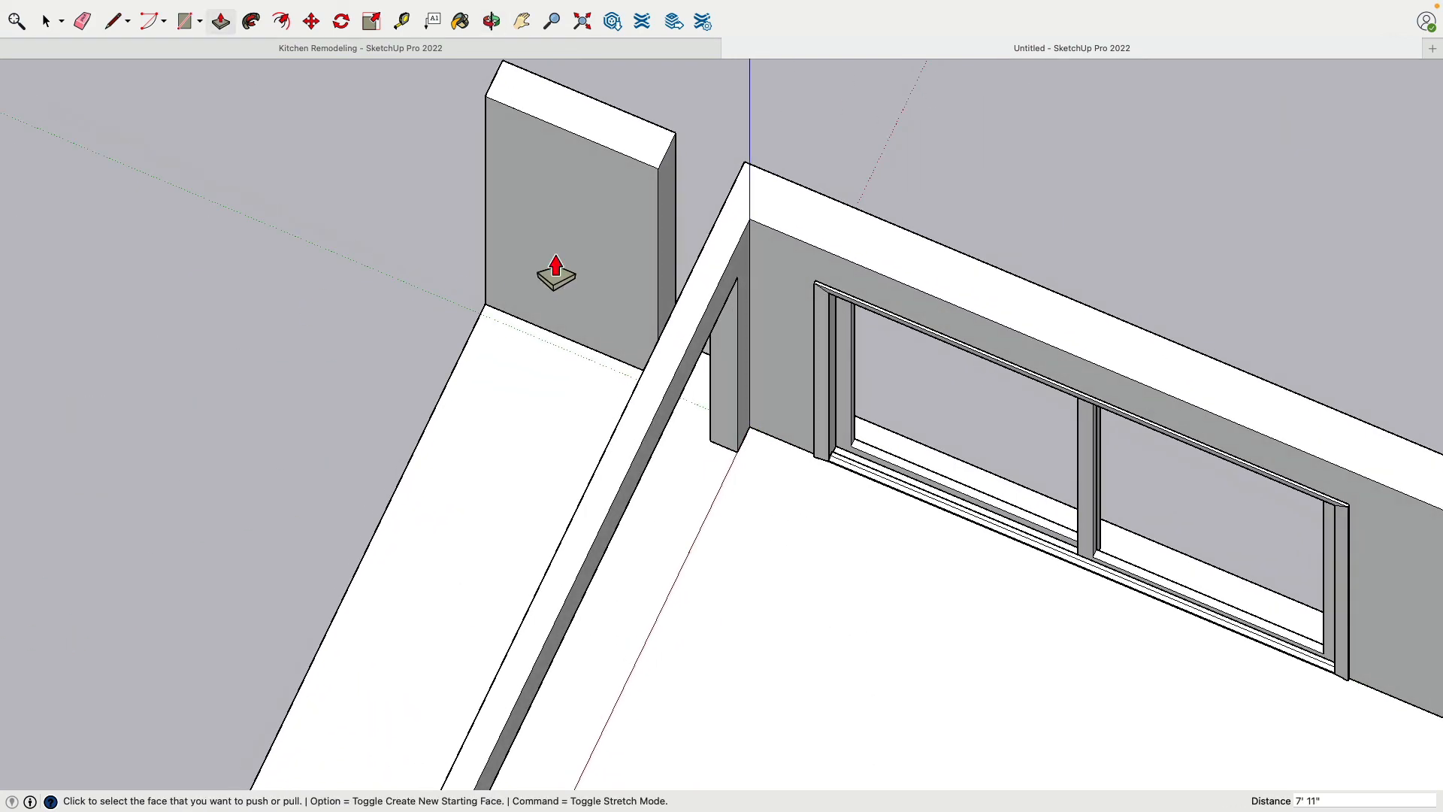
click(630, 285)
click(798, 297)
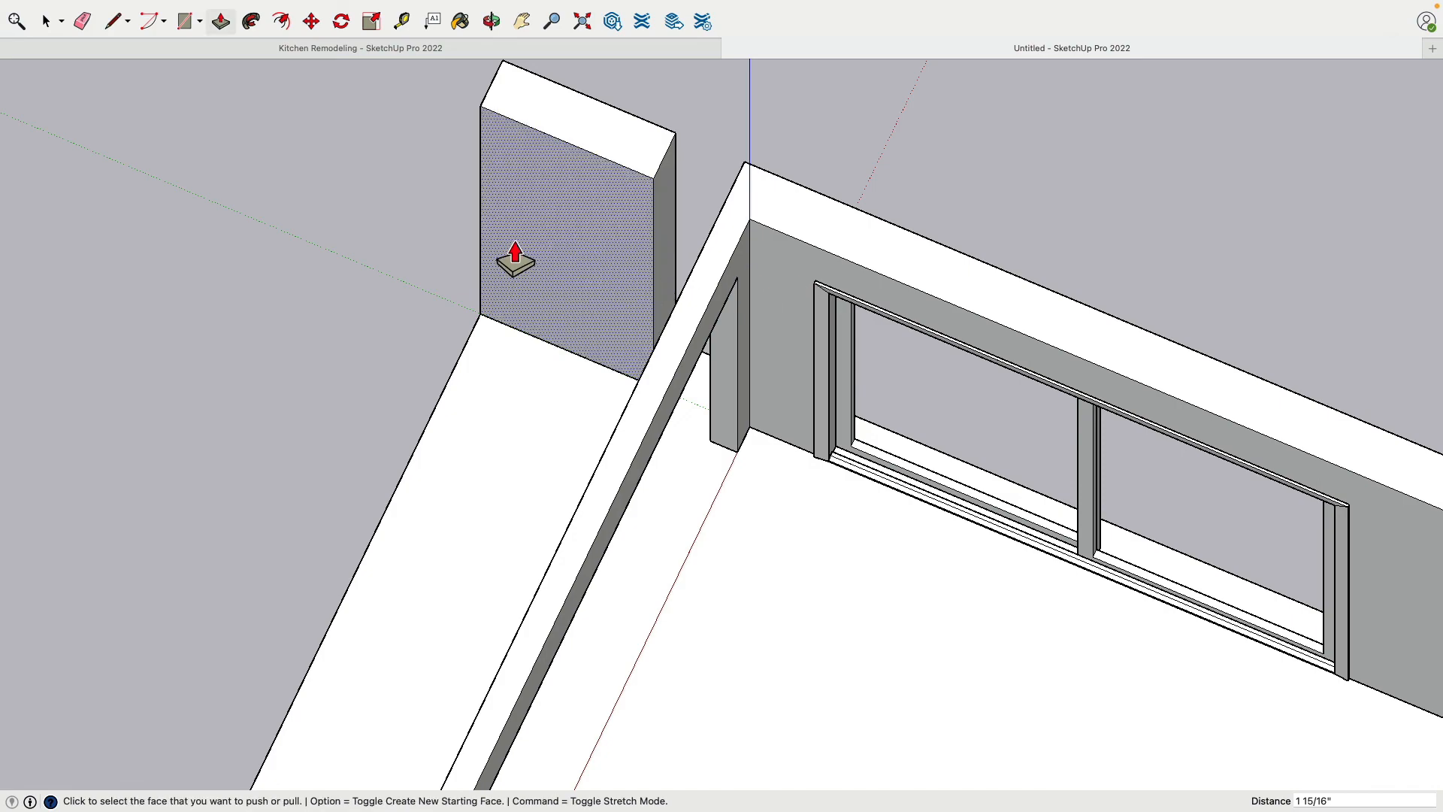
middle_drag(461, 393, 202, 423)
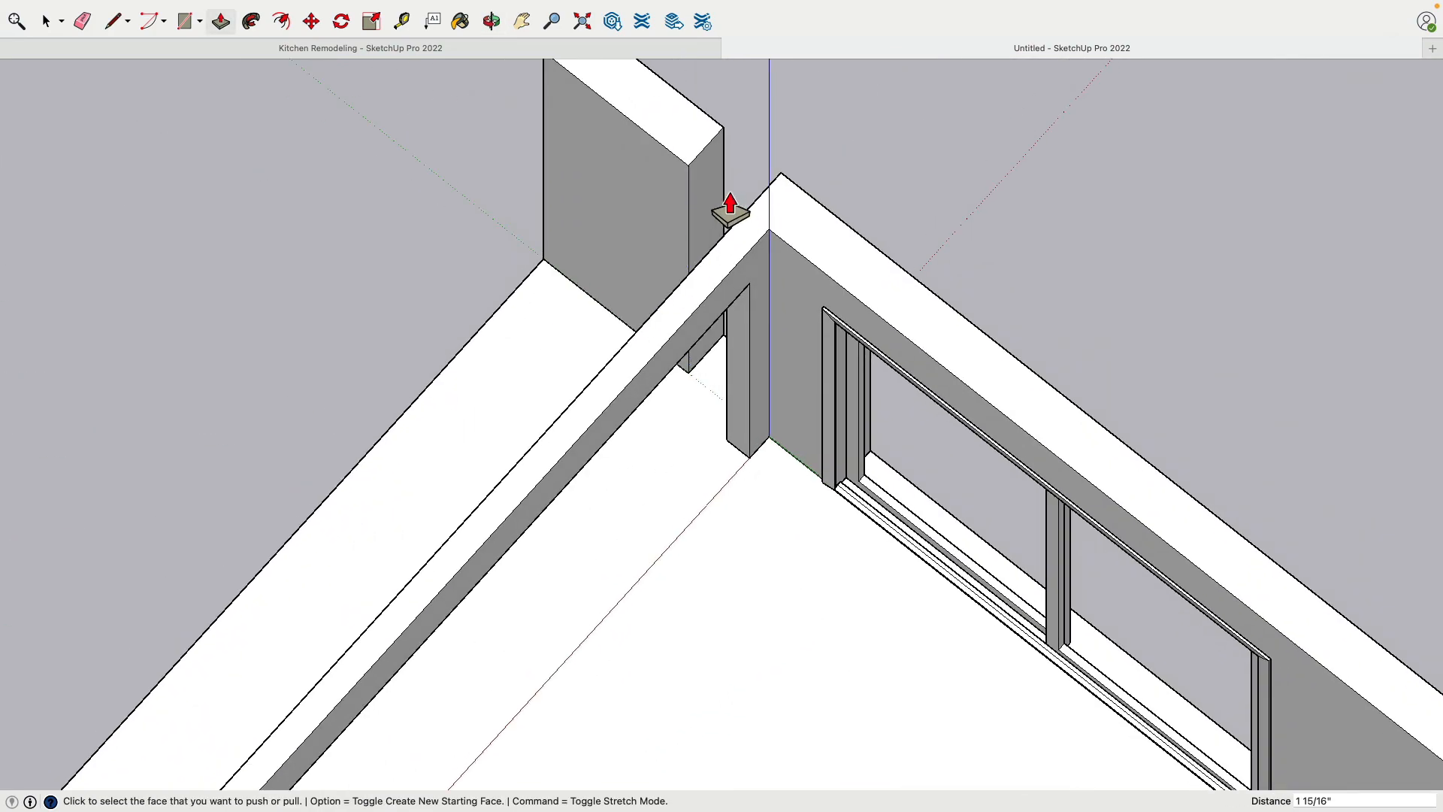
click(708, 216)
middle_drag(577, 272, 1260, 296)
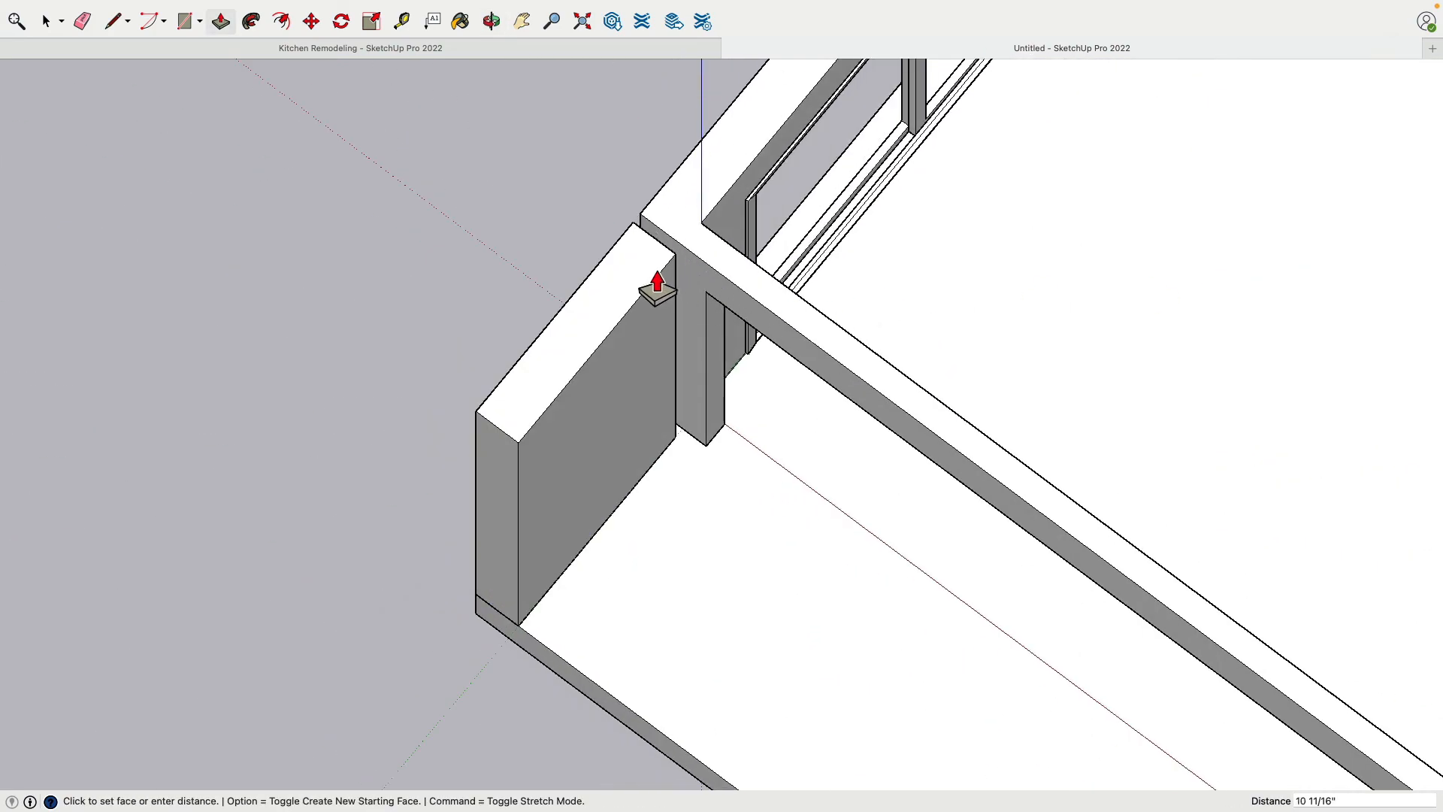
click(670, 270)
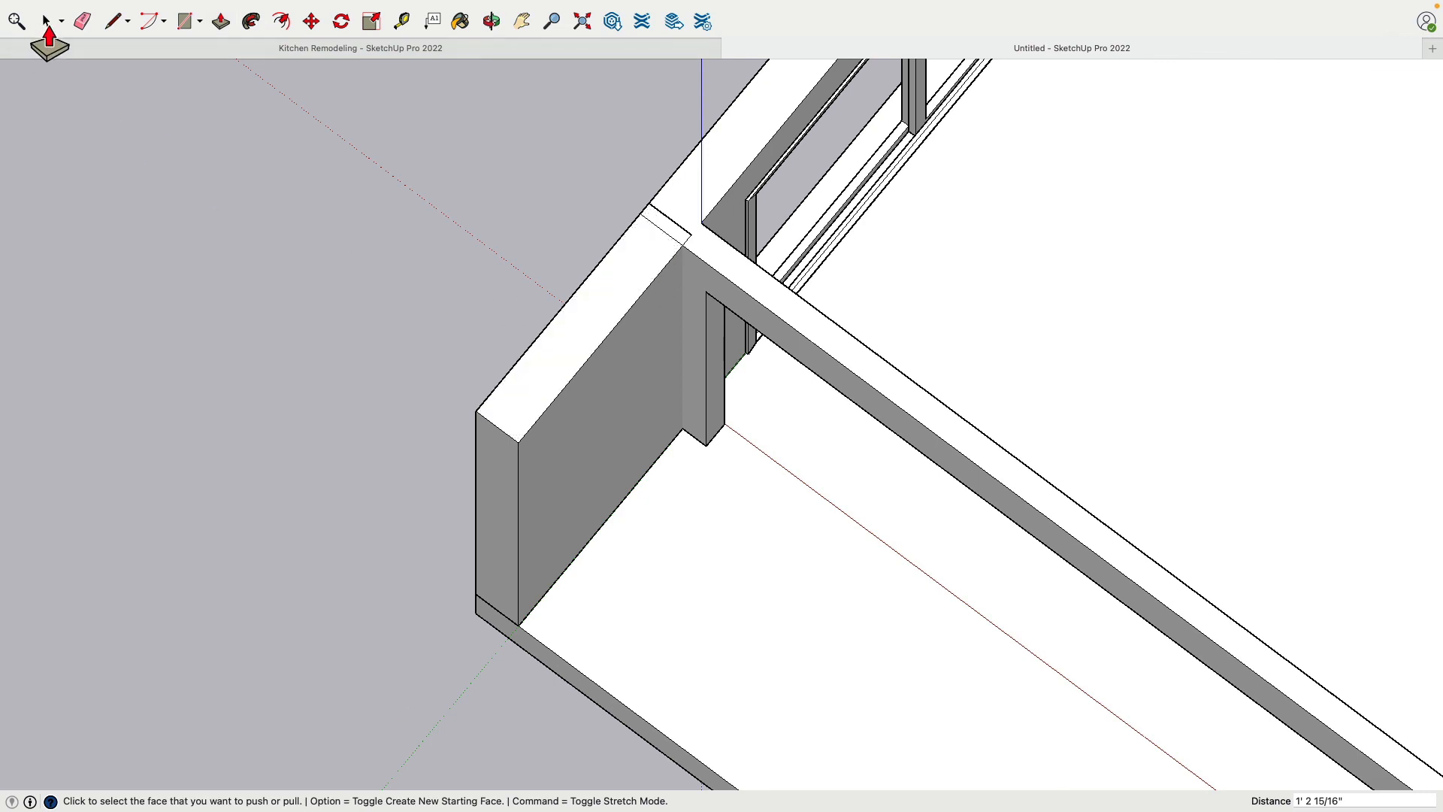
Make the new wall block a group, including all of its faces and edges
click(47, 23)
triple_click(577, 391)
right_click(576, 388)
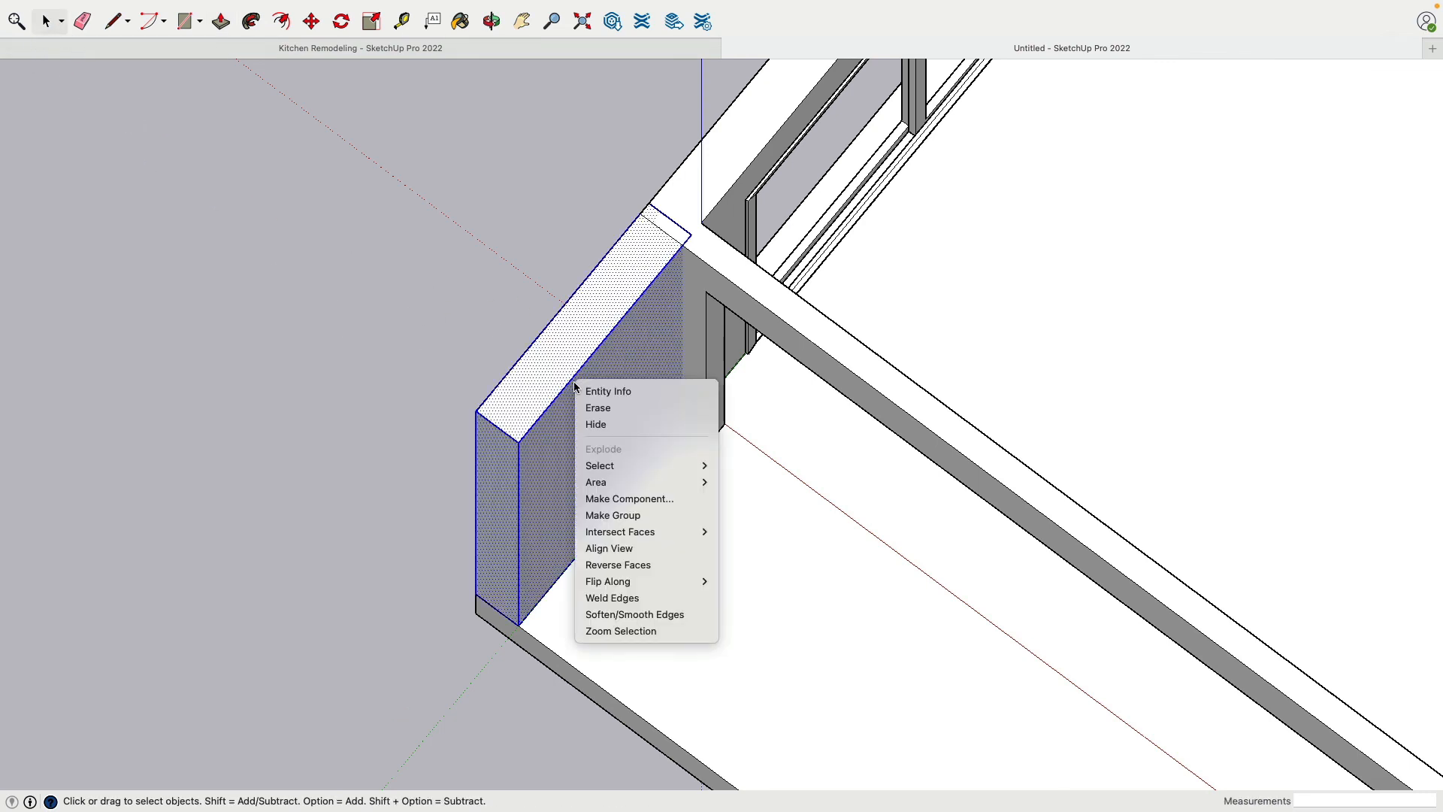
click(613, 516)
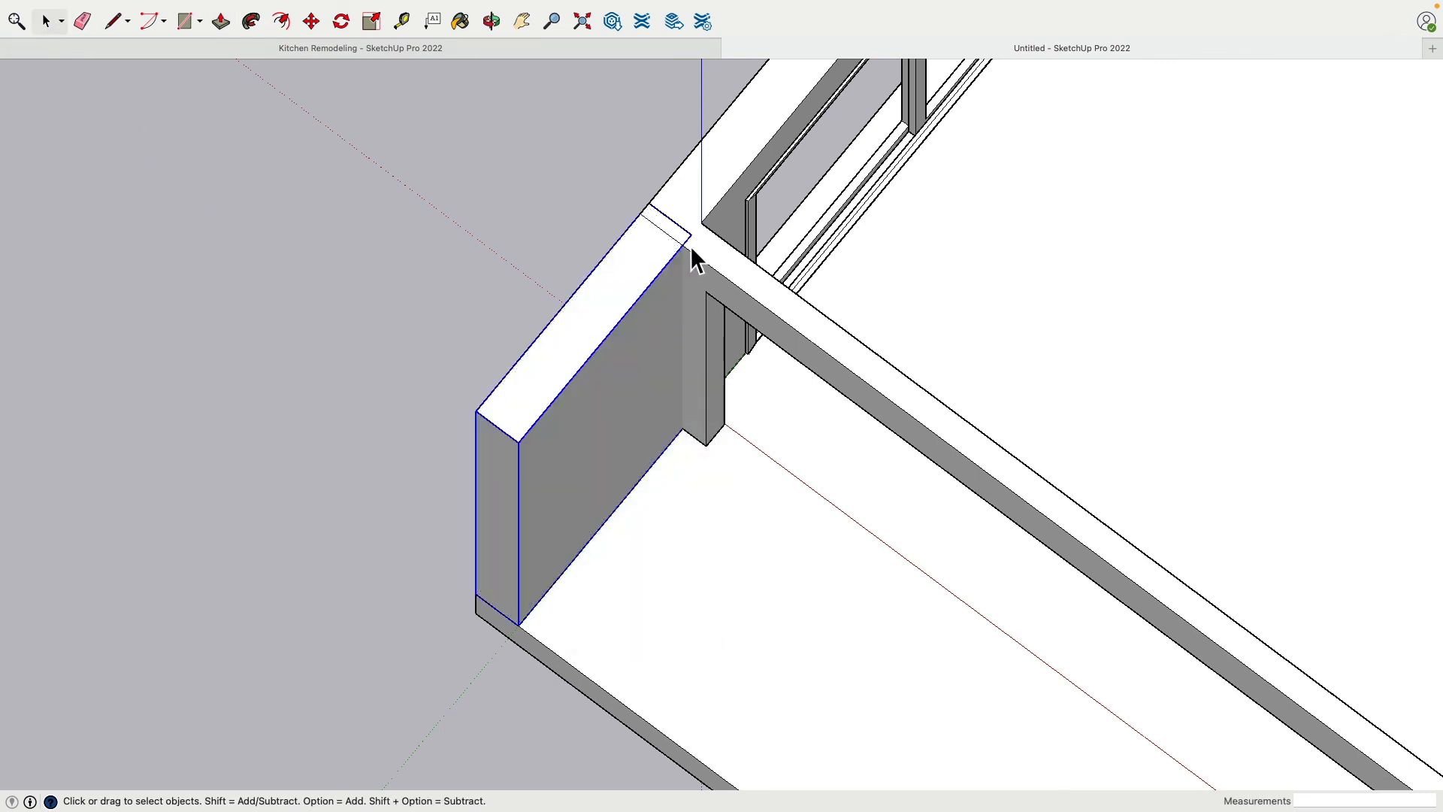
Try to subtract the new wall block from the existing wall group with the Subtract solid tool
click(303, 167)
click(305, 9)
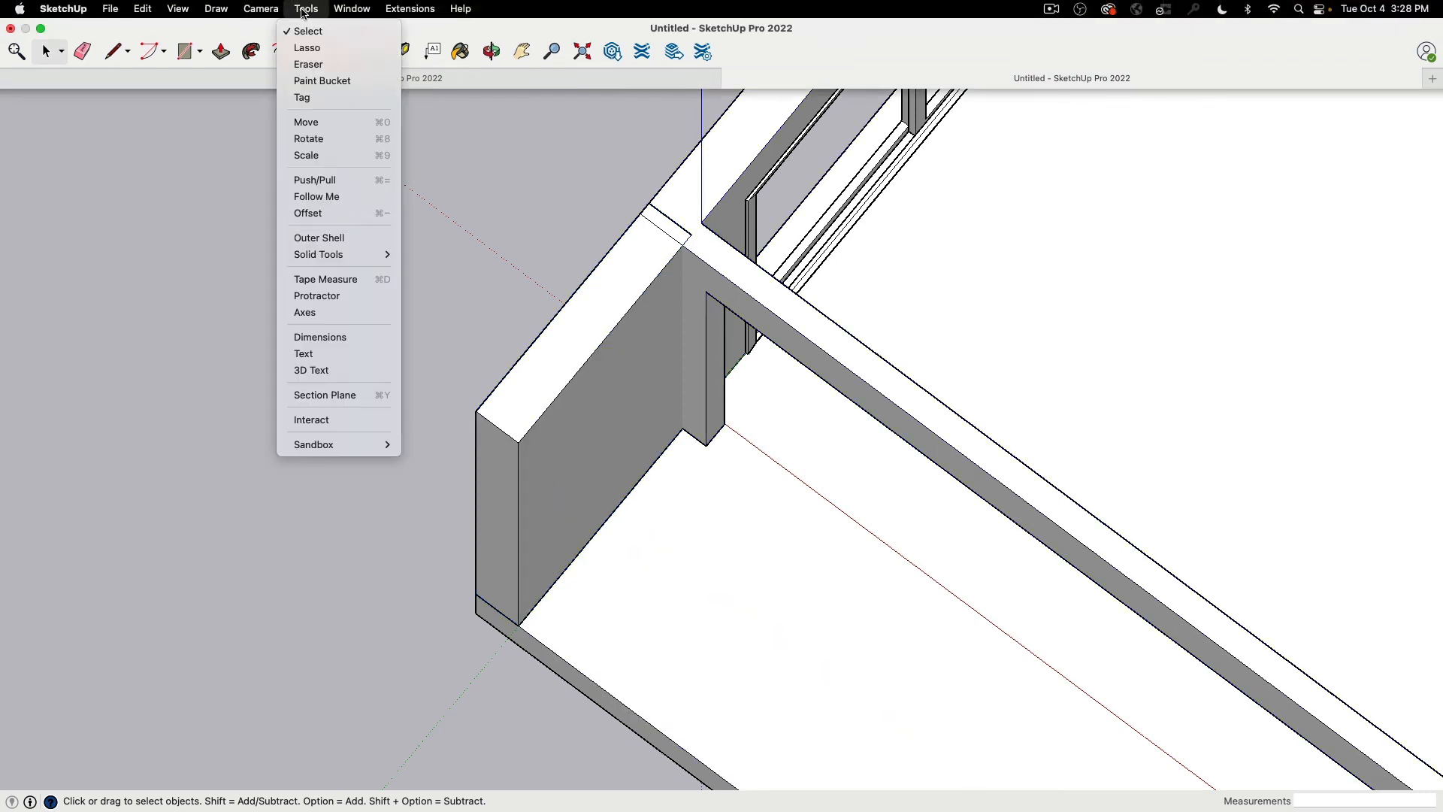
mouse_move(345, 254)
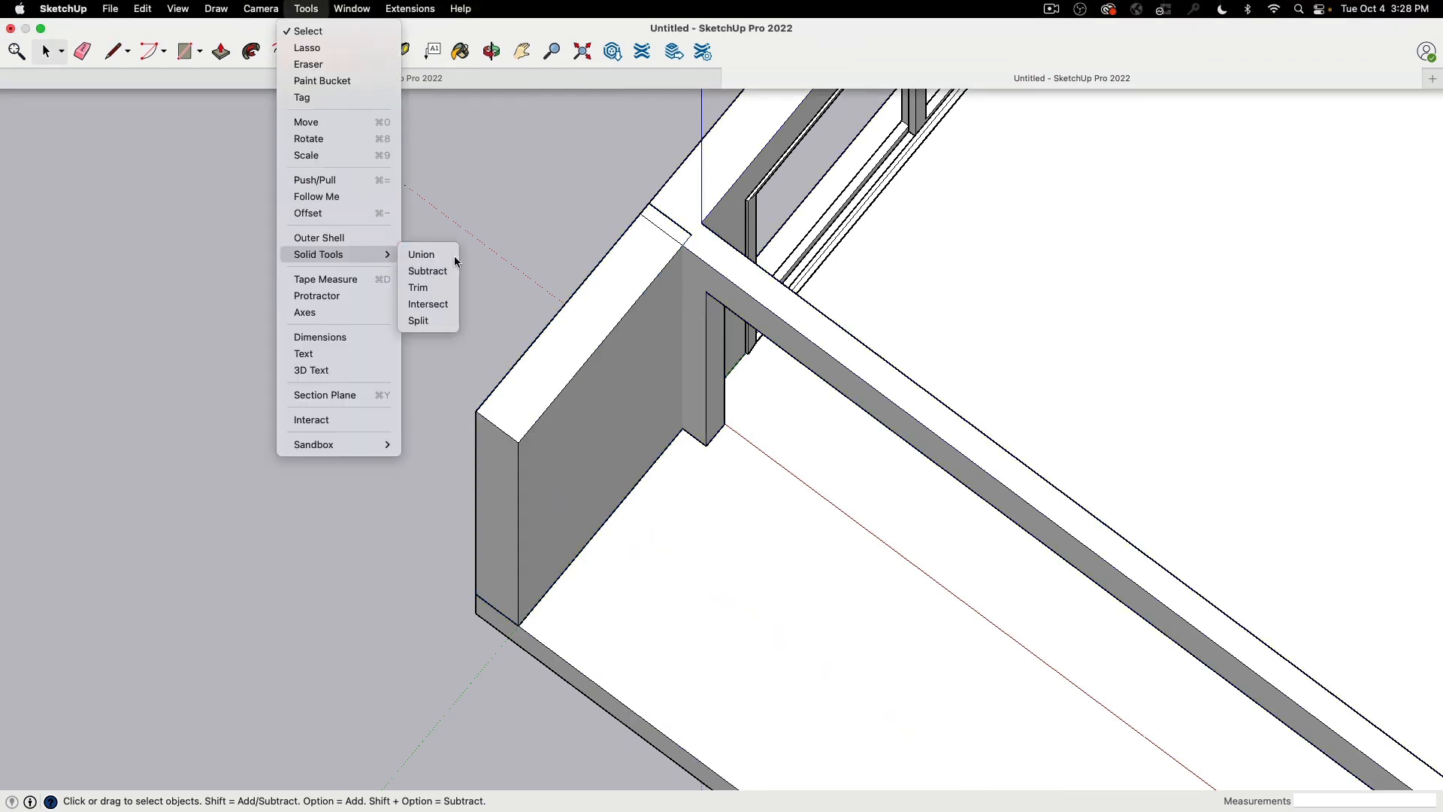
click(427, 268)
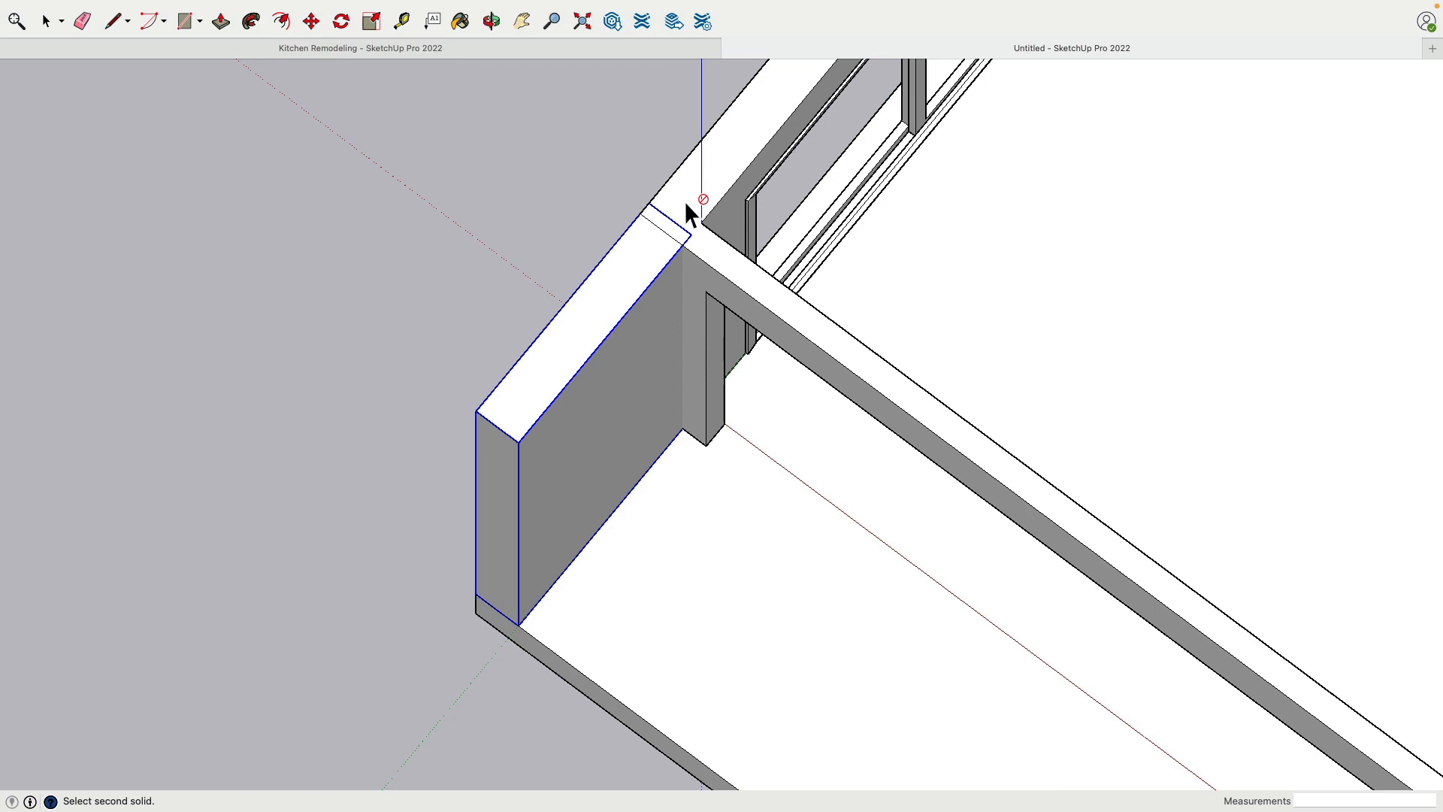
middle_drag(683, 195, 627, 269)
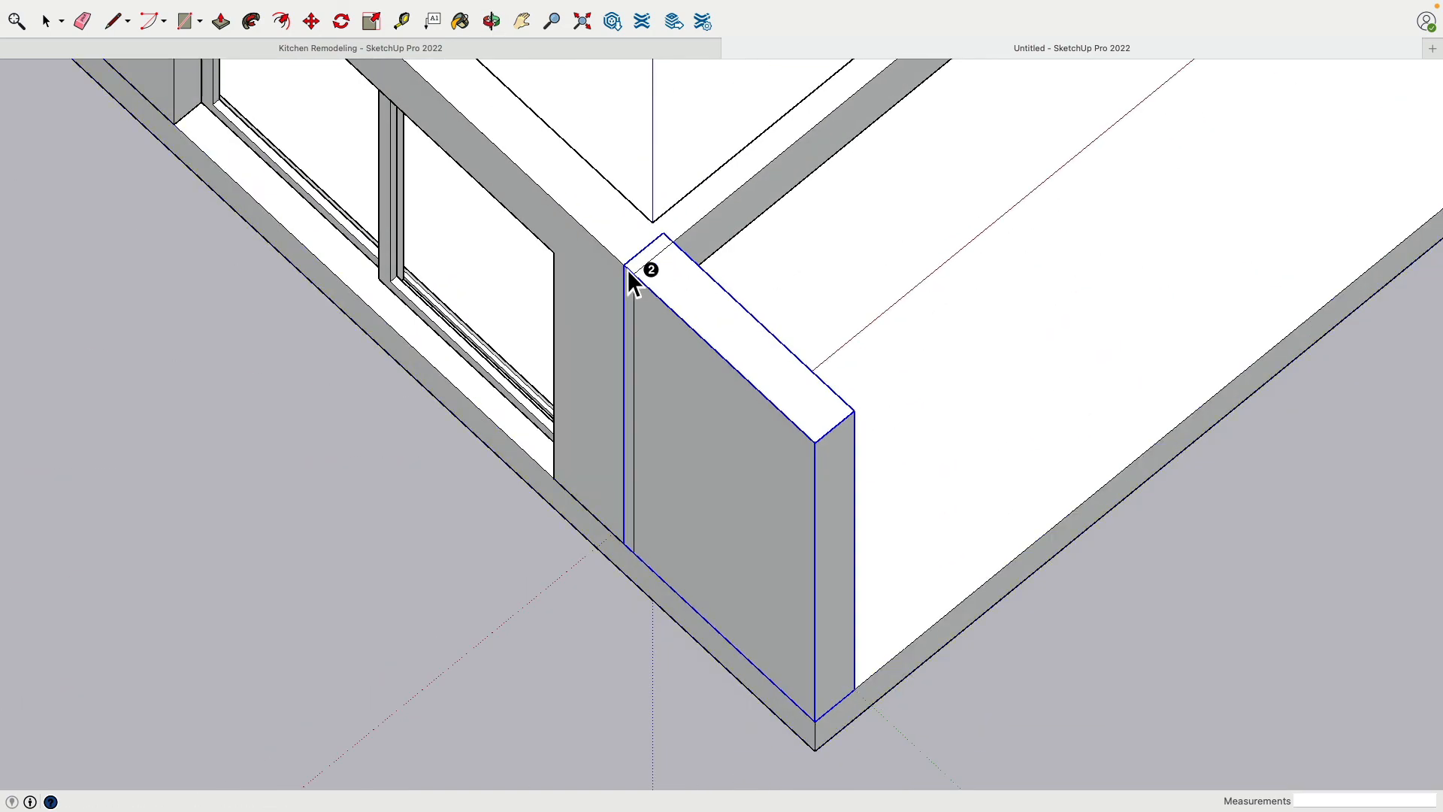
middle_drag(752, 234, 9, 248)
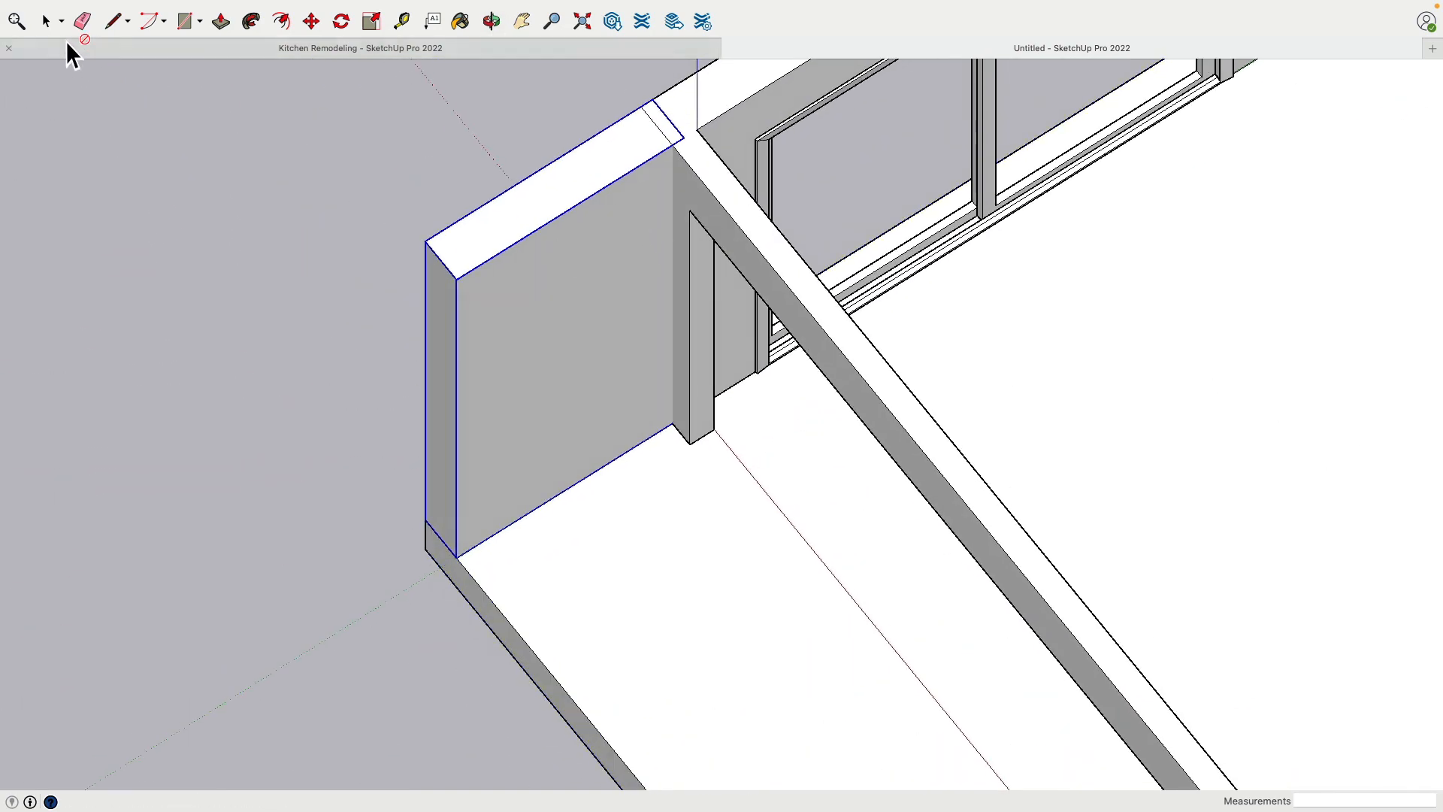
click(46, 21)
click(200, 171)
scroll(312, 333, down, 4)
click(561, 203)
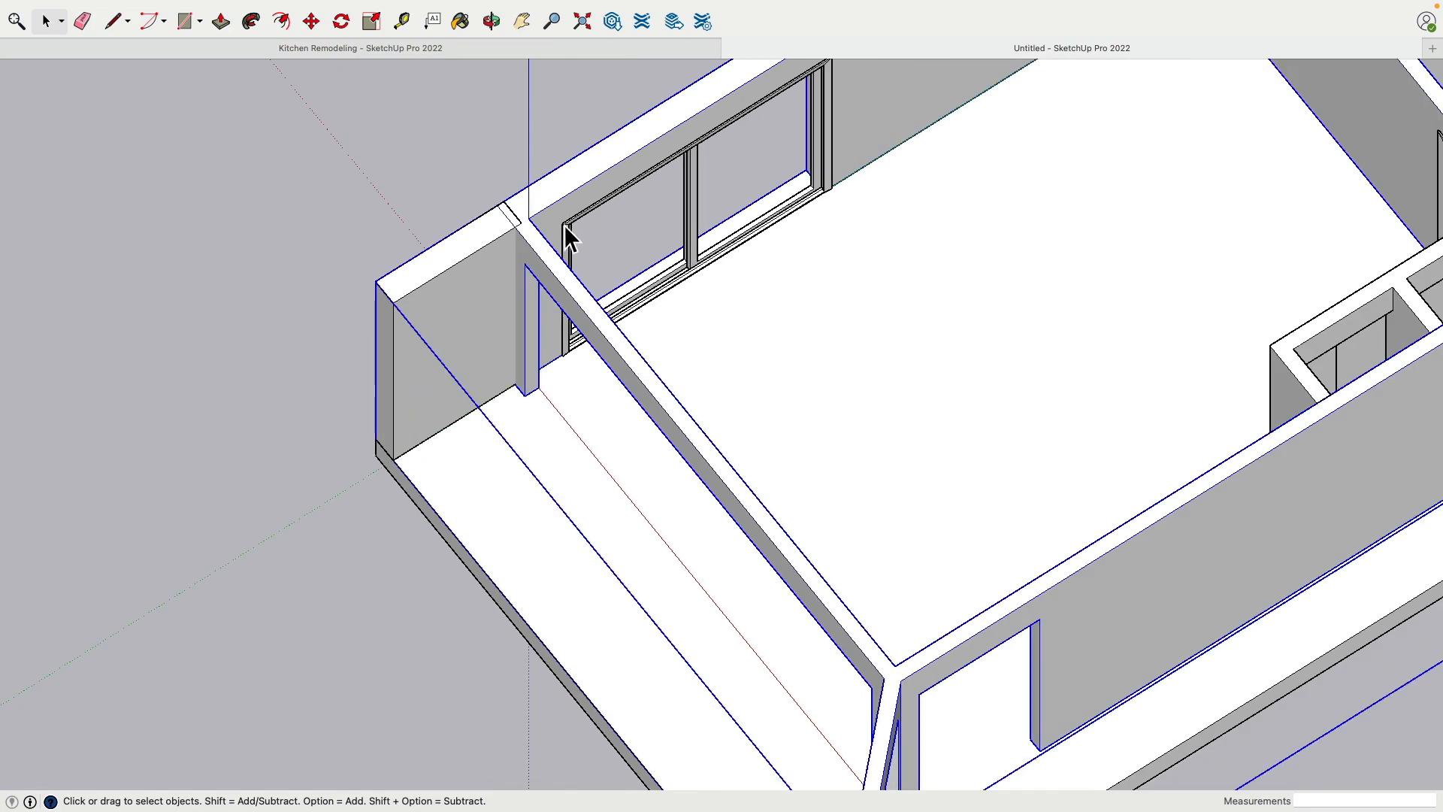
key(Delete)
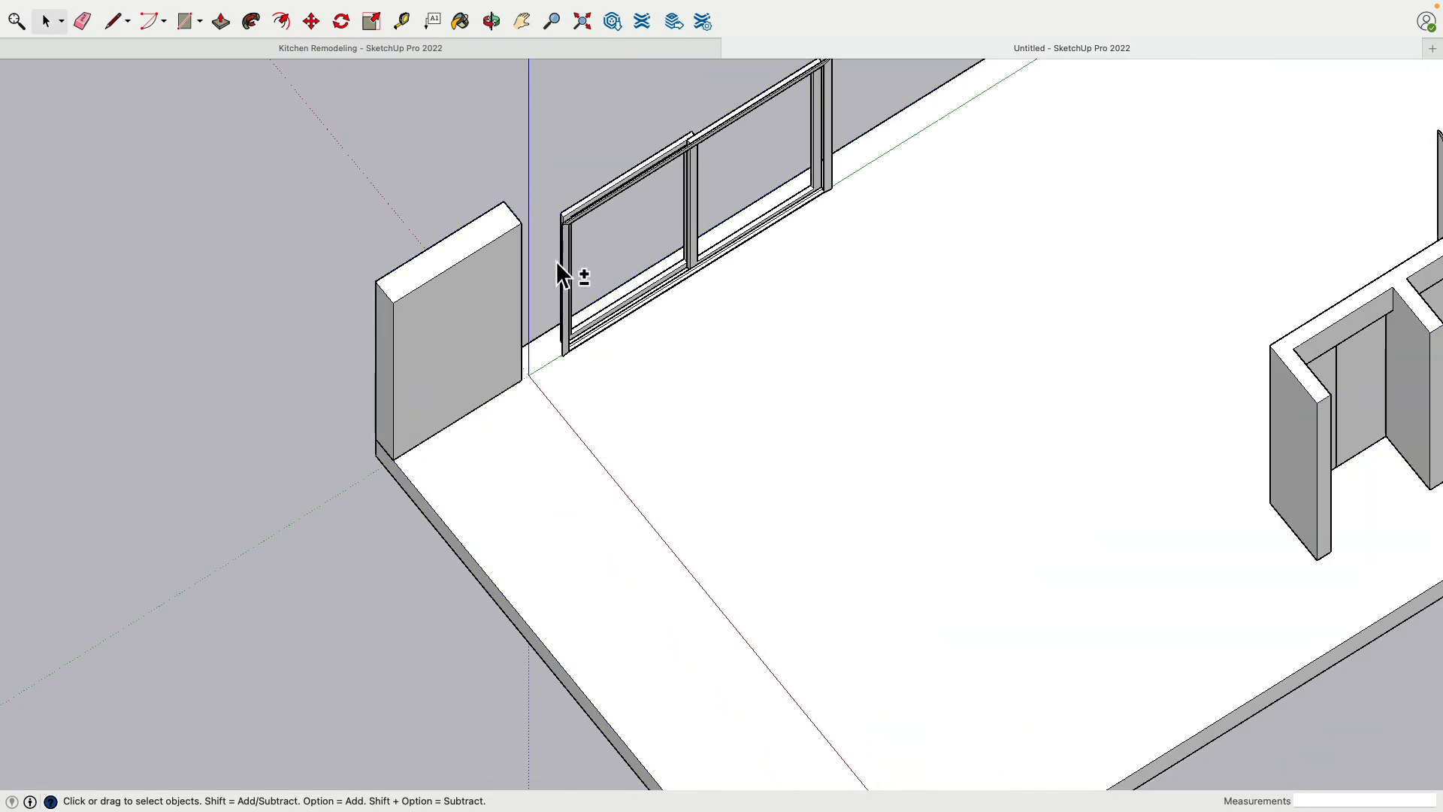
key(super+z)
Clear the slab, window and door frames, closets and new wall block from the model, leaving only the wall group
click(581, 170)
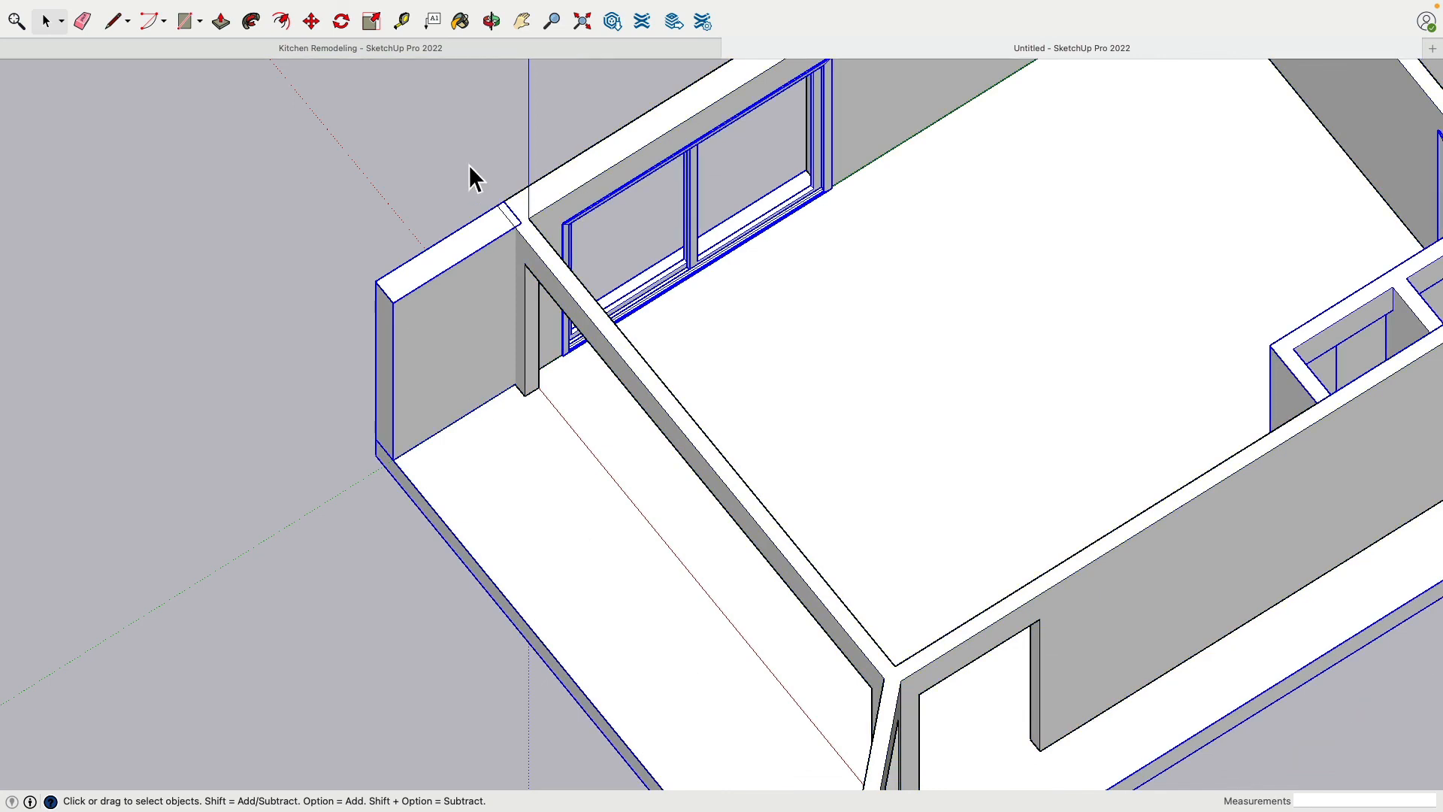
key(Delete)
key(super+z)
Examine the wall group from below, including the door openings and the slot in the short end wall
middle_drag(480, 602, 980, 284)
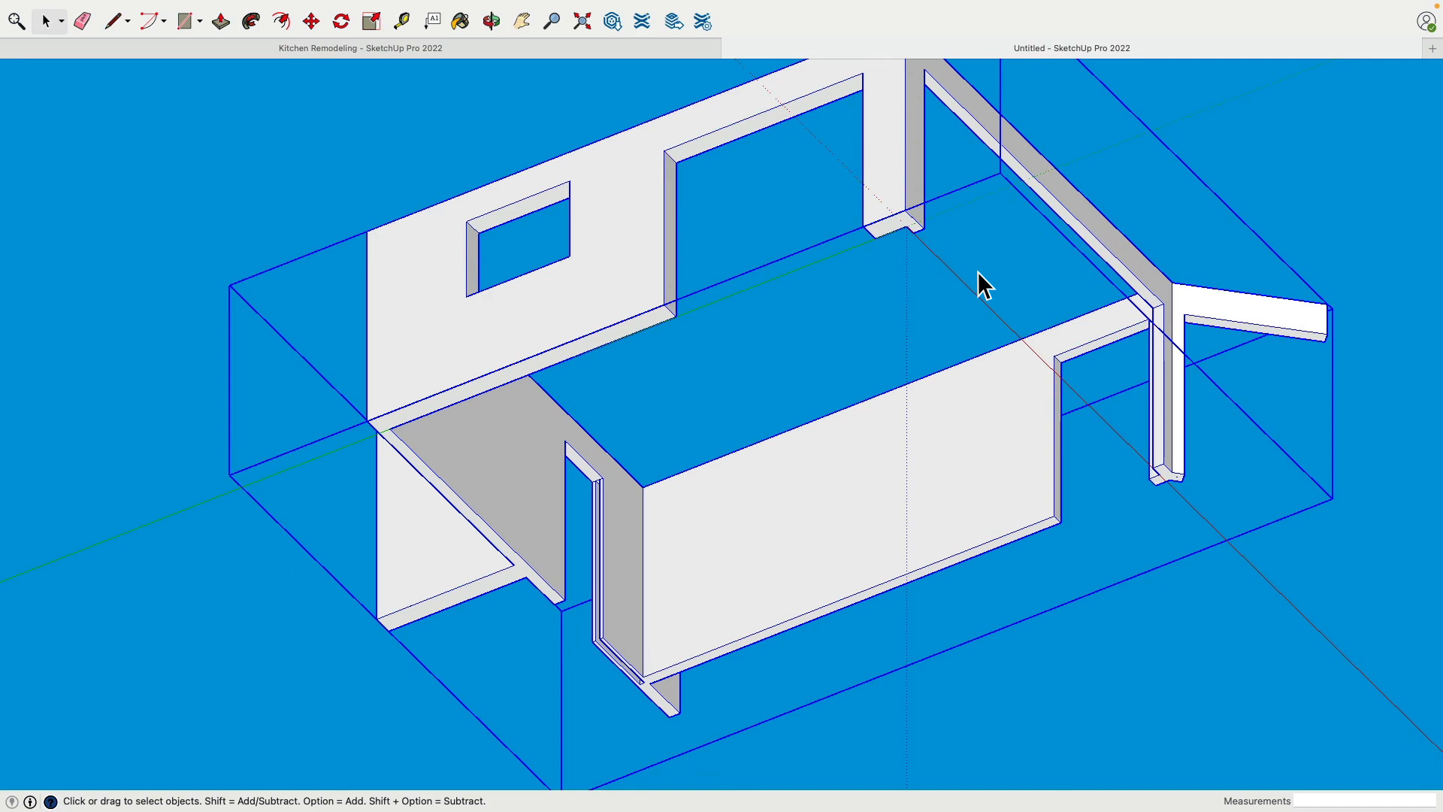
middle_drag(630, 508, 1052, 322)
scroll(518, 473, up, 5)
middle_drag(563, 451, 728, 321)
click(765, 277)
scroll(553, 198, up, 4)
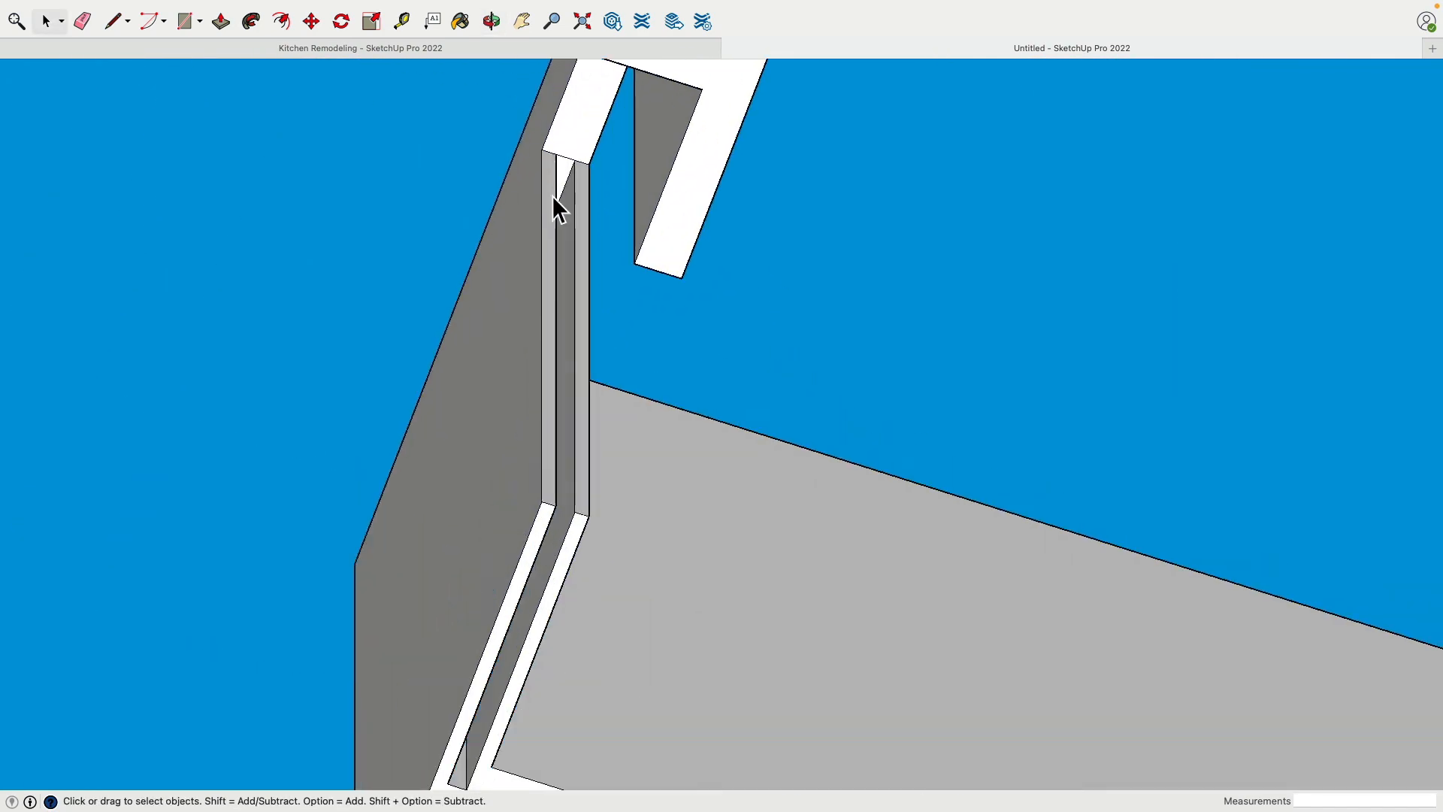
scroll(568, 166, up, 3)
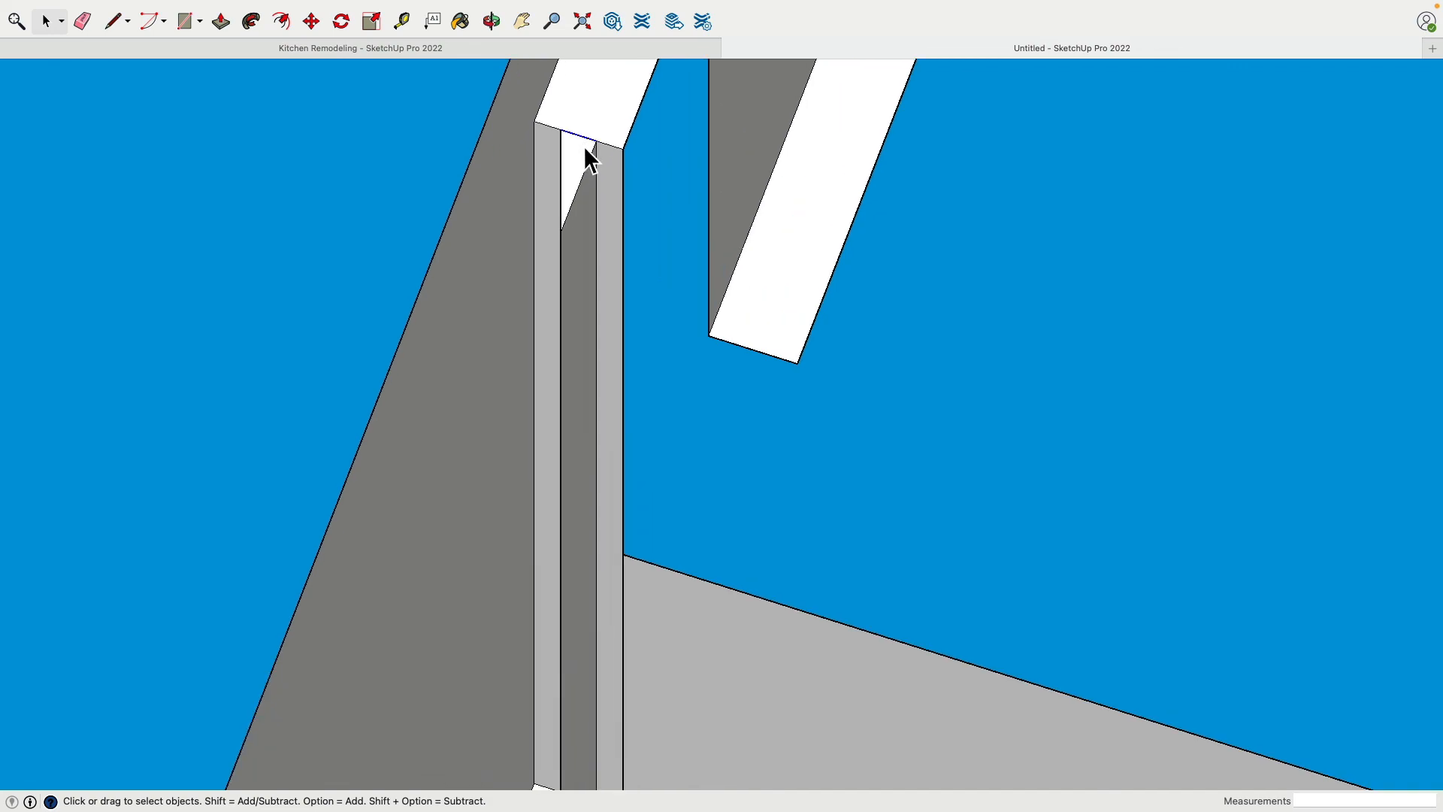
scroll(583, 159, down, 6)
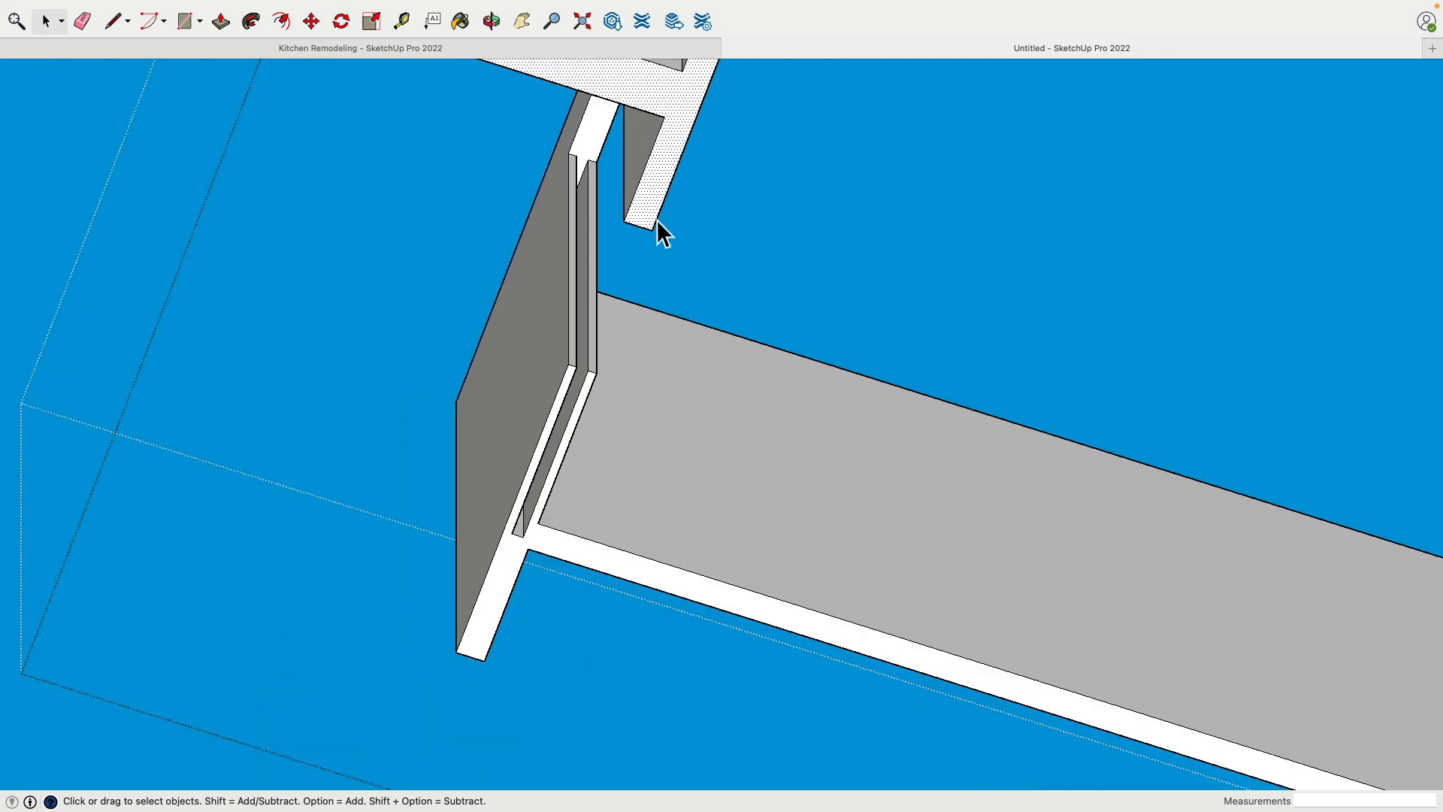
Try to delete the large side face of the long wall inside the wall group
click(639, 263)
click(620, 547)
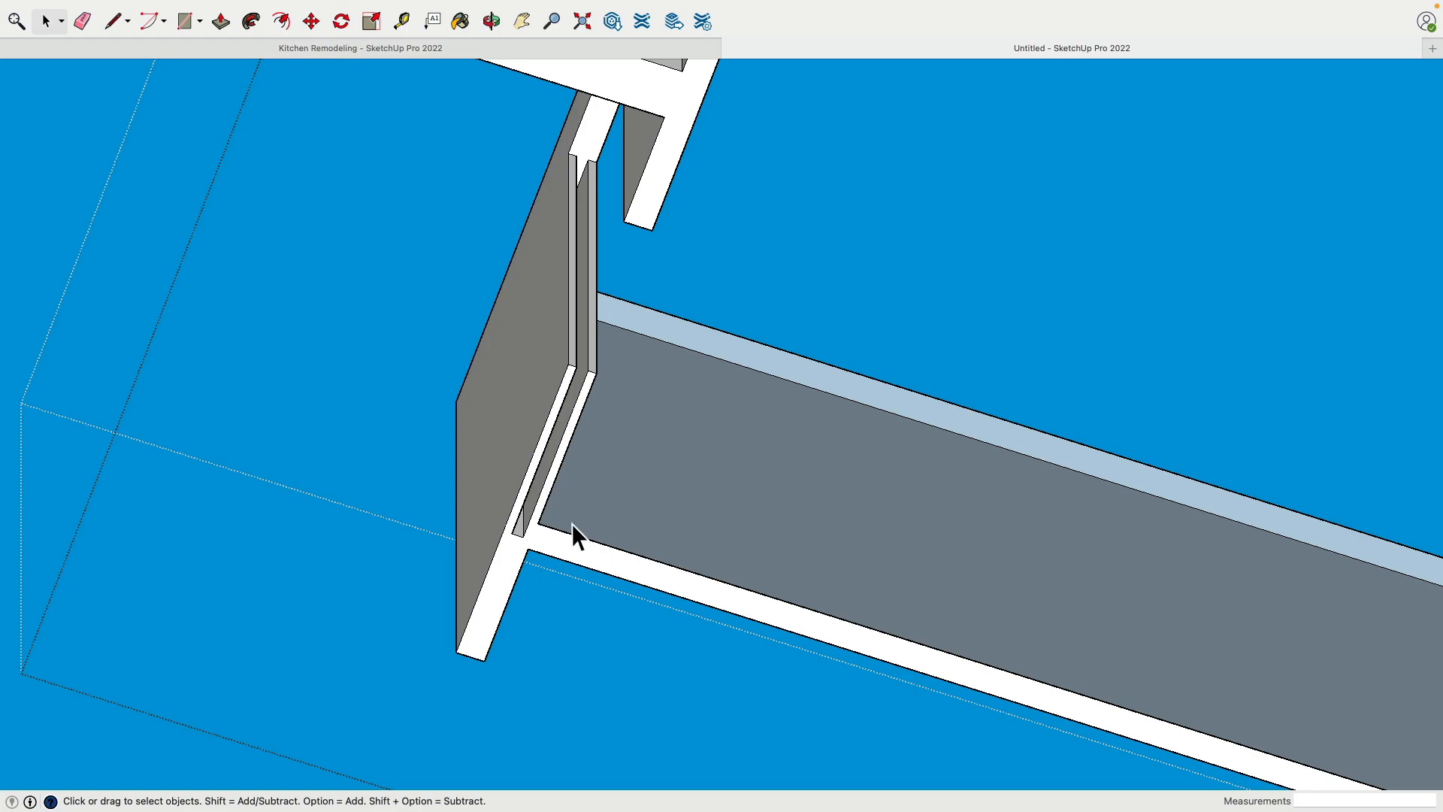
key(super+z)
Examine the wall group's outer faces and top edges along the long wall and around its corners
click(519, 568)
scroll(518, 568, down, 3)
middle_drag(520, 564, 615, 358)
shift+click(413, 192)
shift+middle_drag(412, 193, 821, 516)
middle_drag(721, 416, 541, 380)
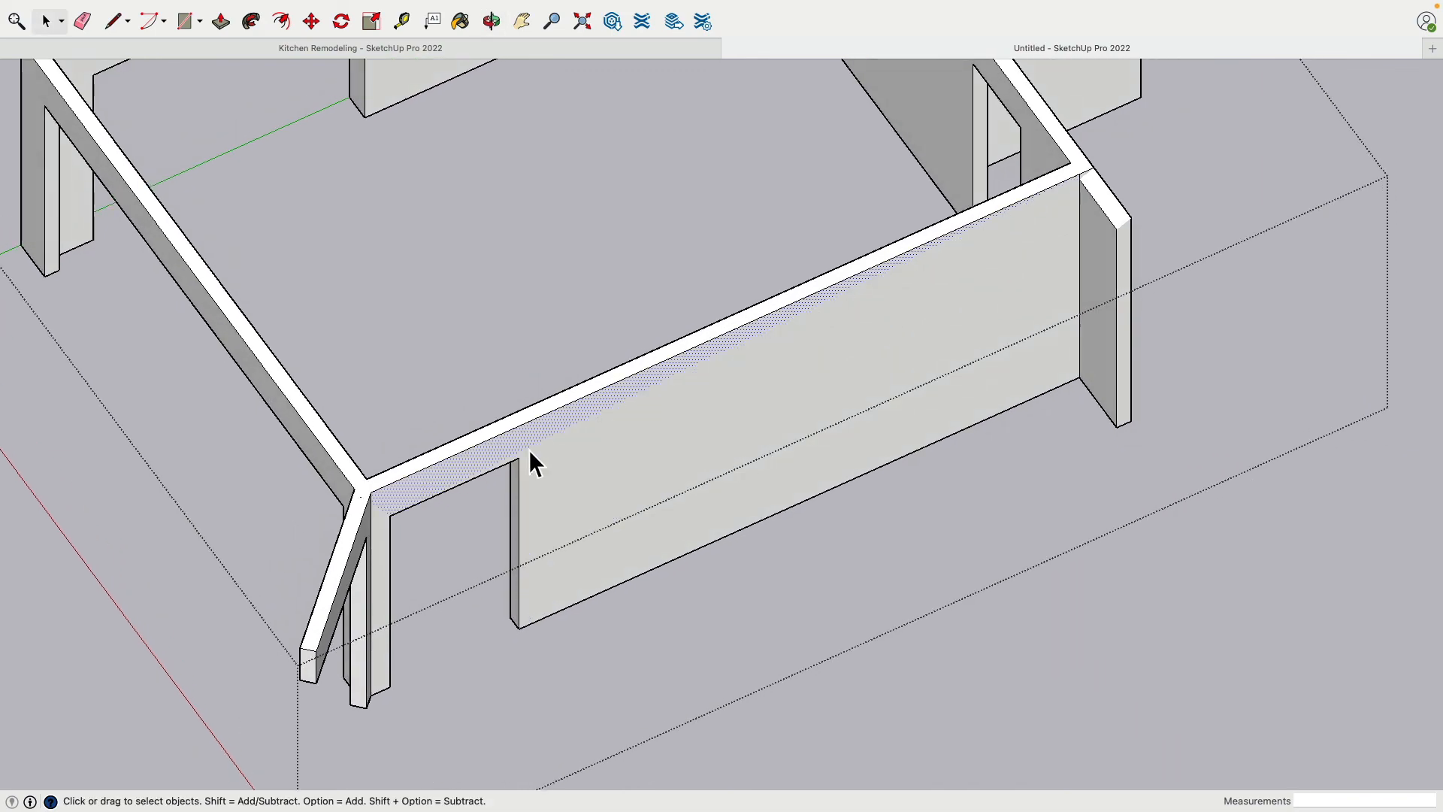
scroll(529, 449, down, 2)
middle_drag(529, 449, 676, 396)
middle_drag(450, 573, 1368, 395)
shift+click(565, 207)
shift+middle_drag(638, 167, 290, 313)
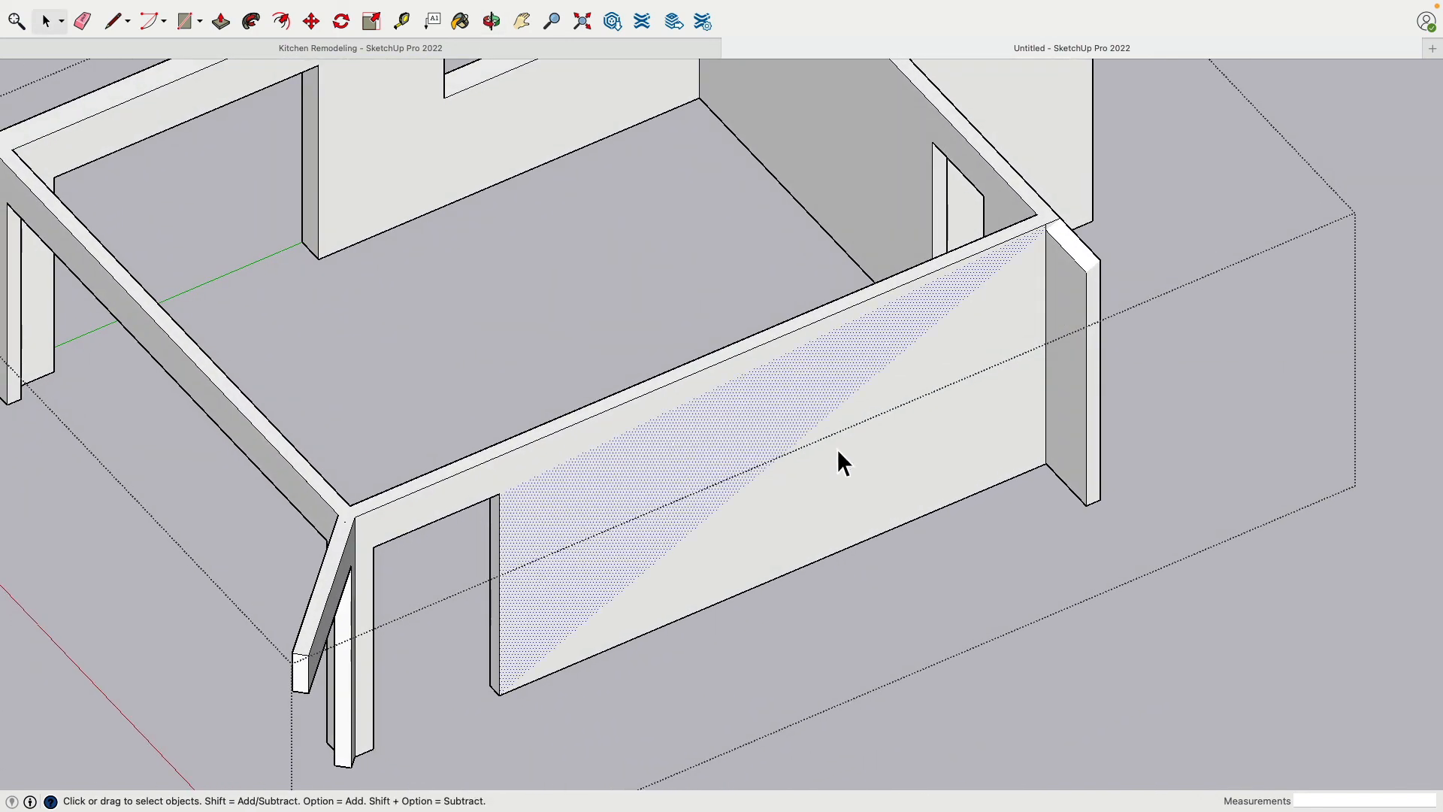
click(731, 363)
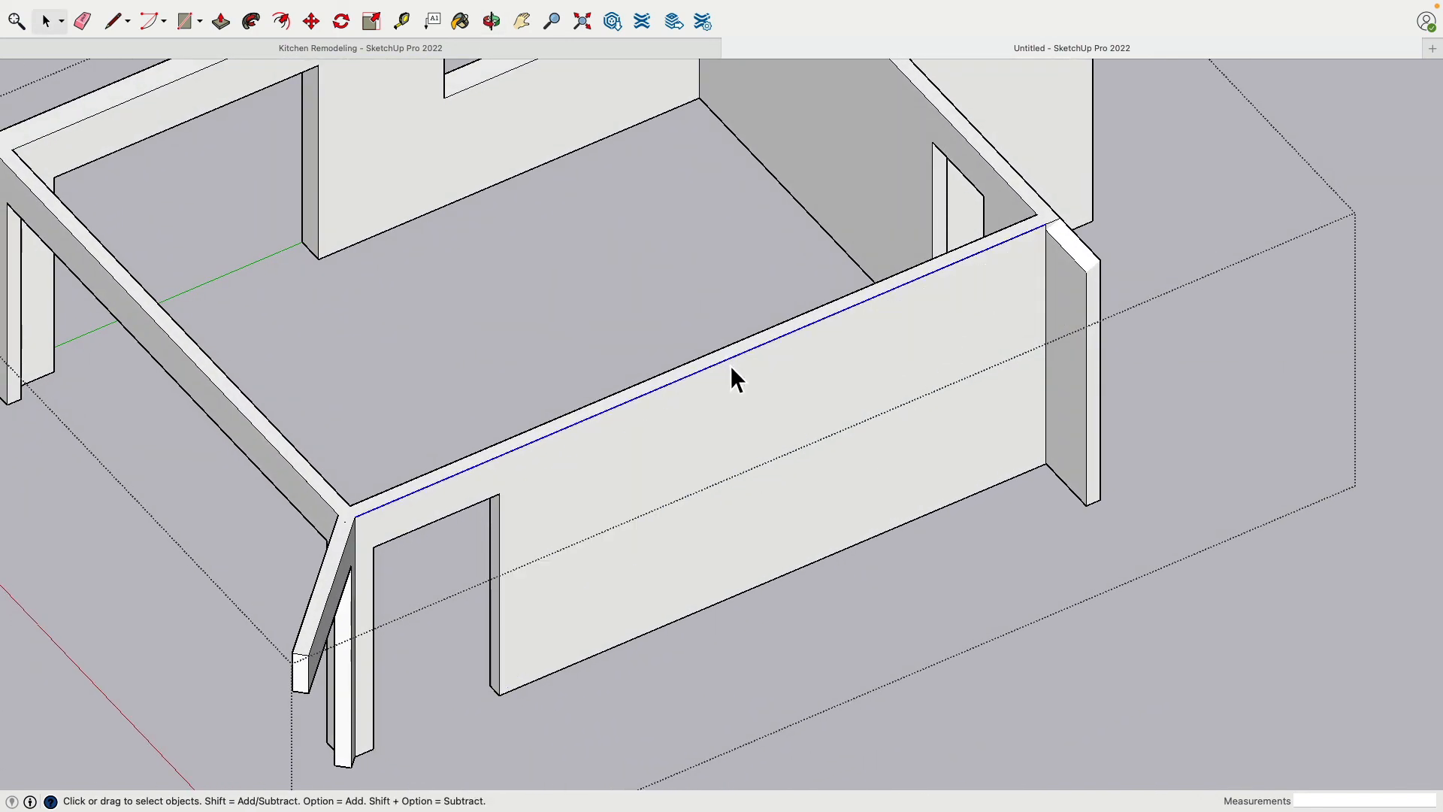
click(864, 396)
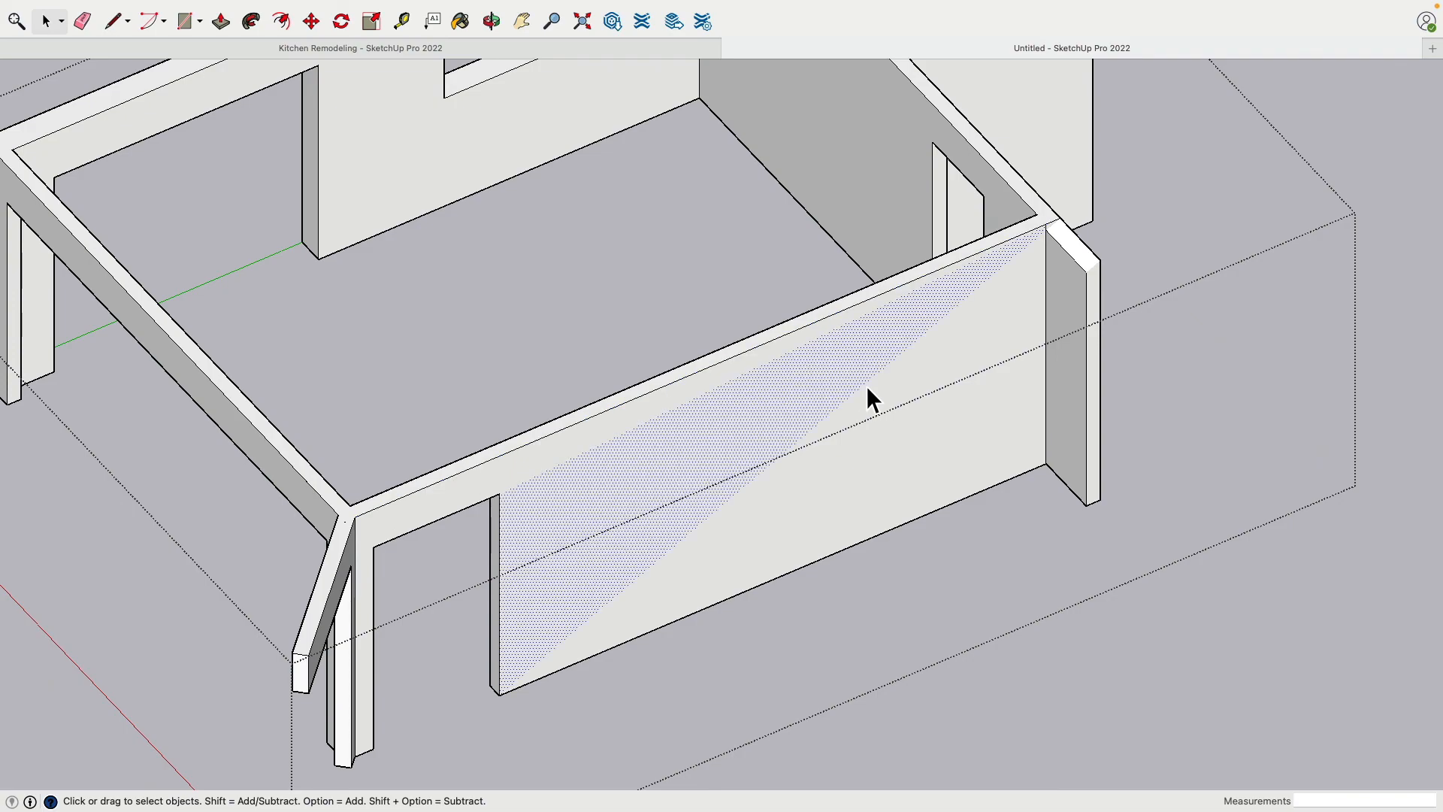
mouse_move(864, 396)
middle_down()
mouse_move(924, 612)
mouse_move(789, 715)
mouse_move(679, 486)
mouse_move(506, 367)
mouse_move(1188, 304)
middle_up()
scroll(889, 380, down, 5)
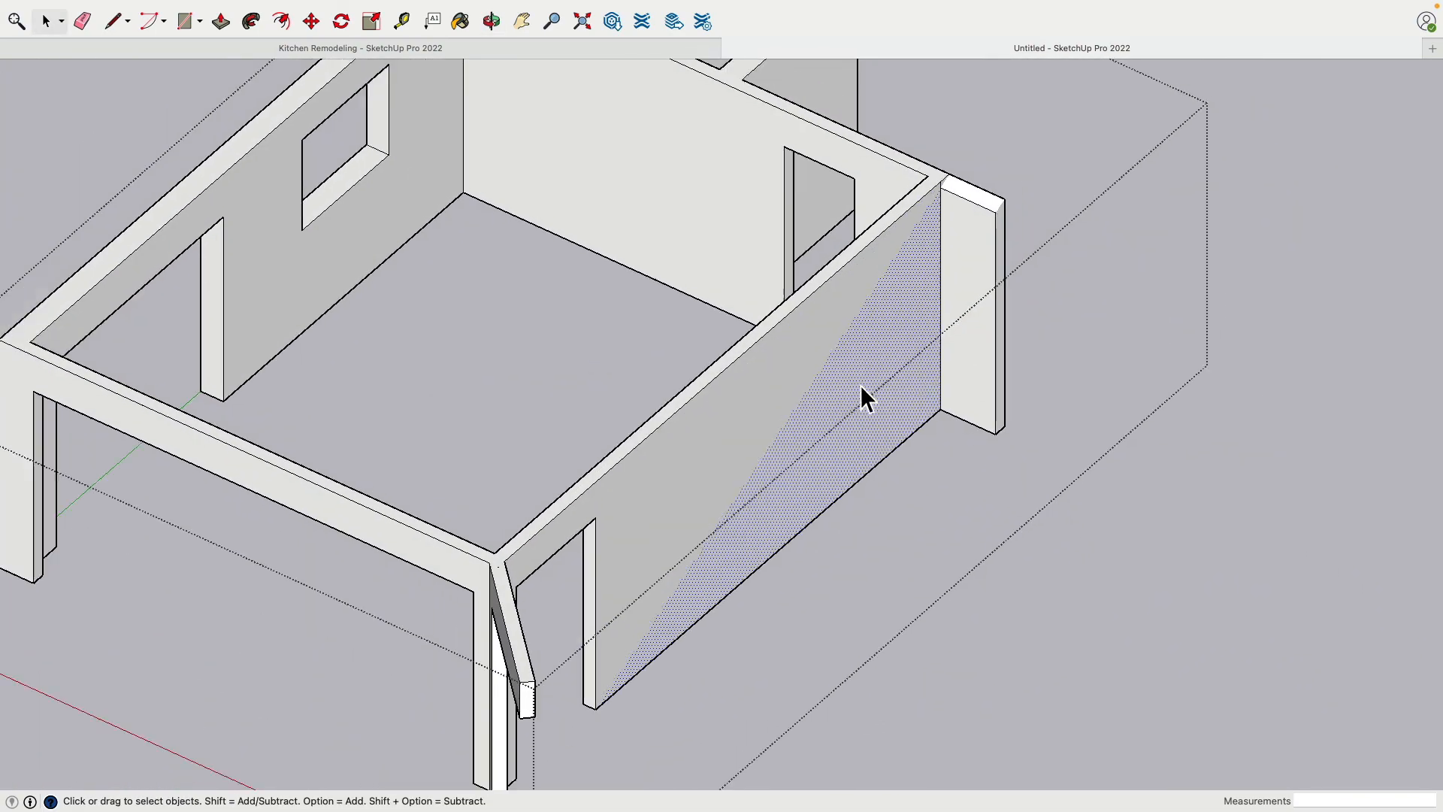
middle_drag(662, 417, 798, 400)
scroll(614, 449, up, 5)
middle_drag(614, 450, 421, 481)
click(134, 193)
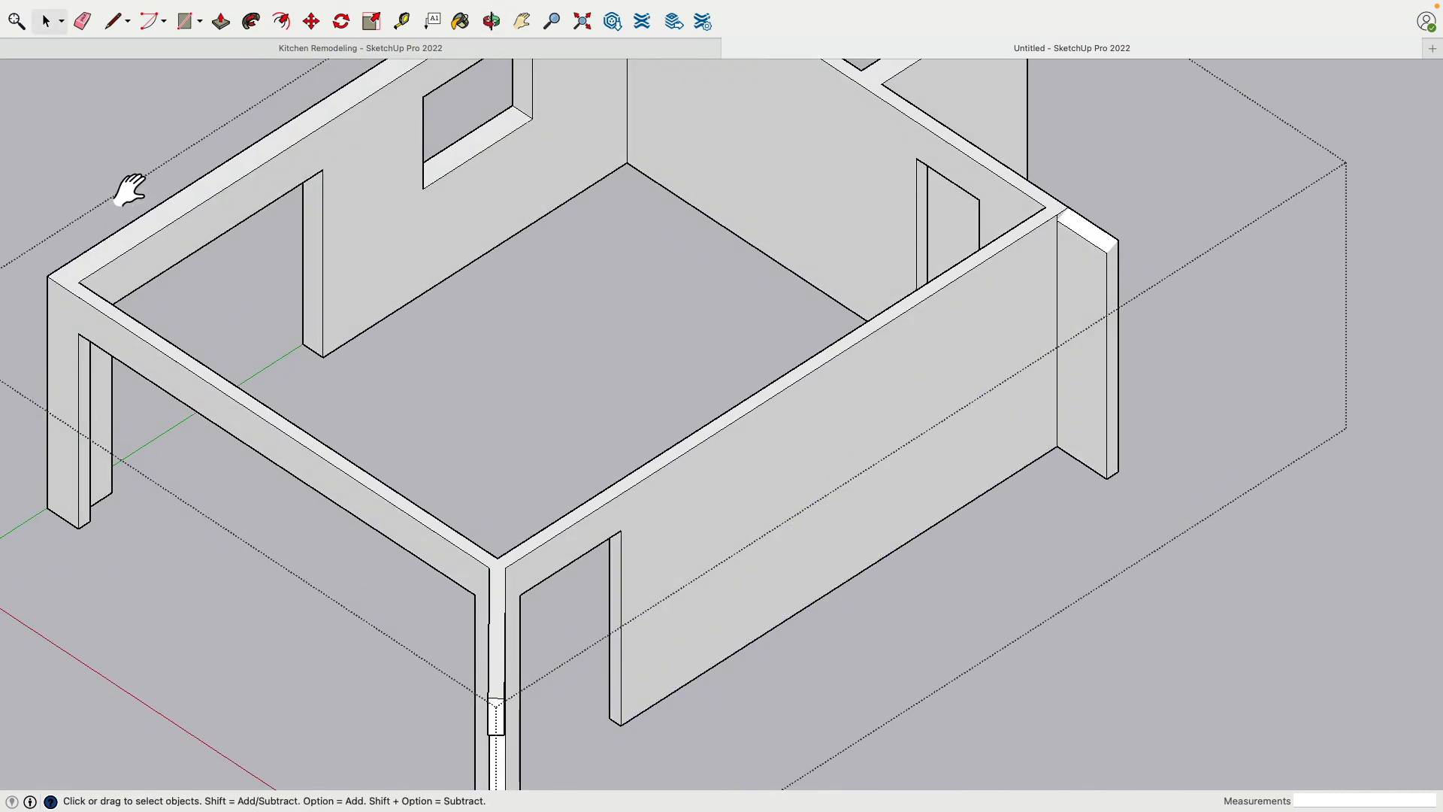
shift+middle_drag(129, 190, 332, 221)
click(332, 221)
Inside the wall group, draw a 5" line across the wall top at the corner and a 7' 11" line down its outer face
click(346, 363)
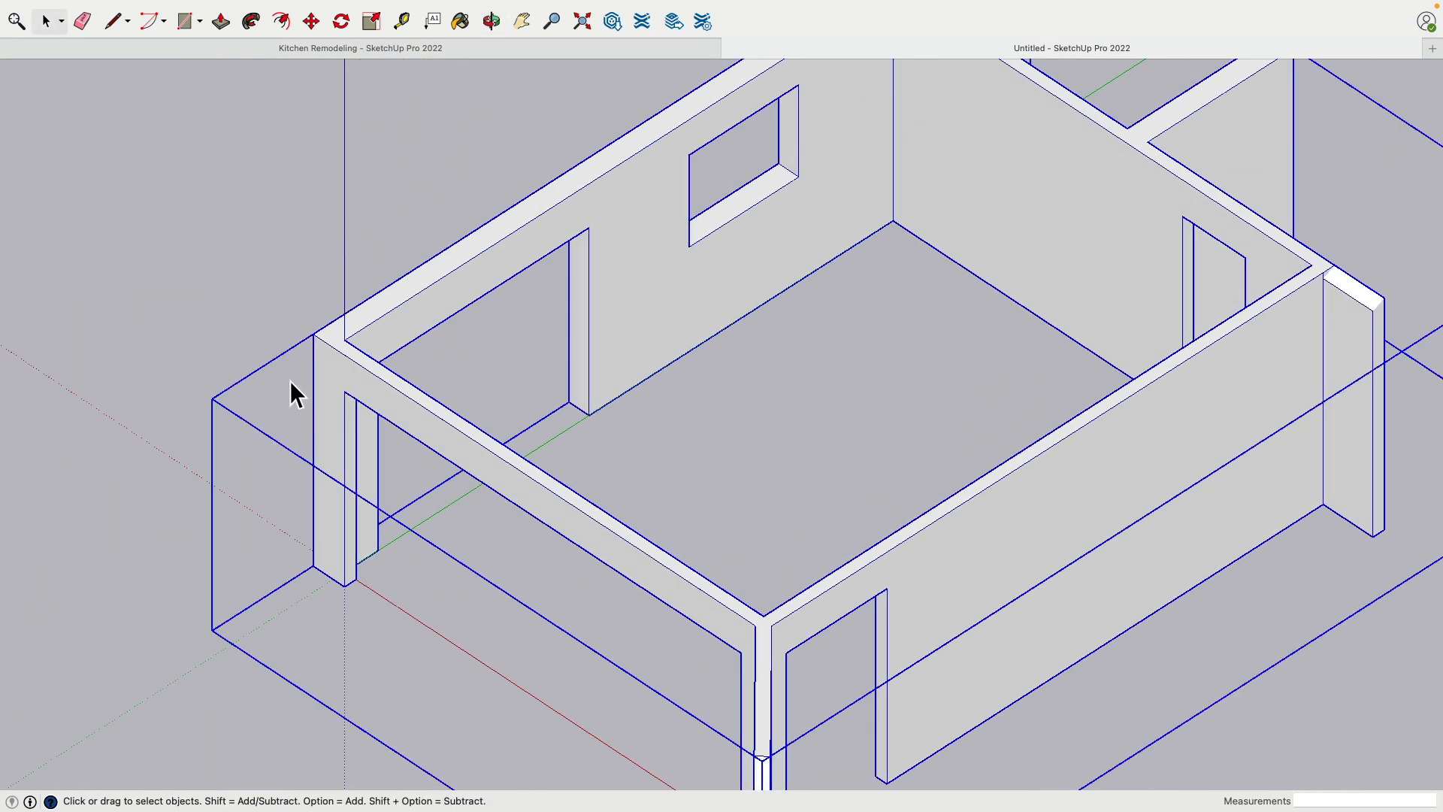
scroll(285, 381, up, 4)
double_click(368, 410)
shift+middle_drag(300, 356, 326, 305)
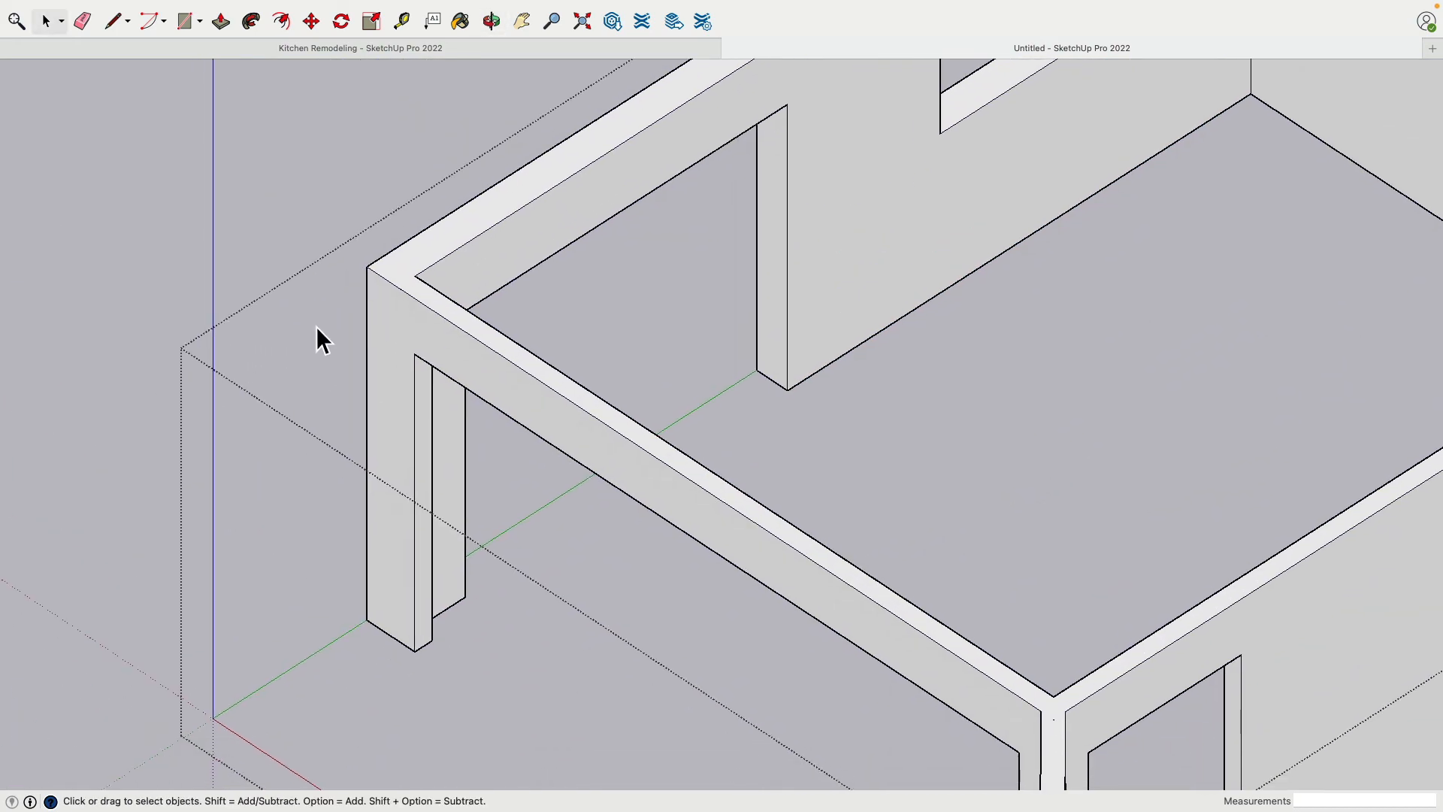
click(395, 309)
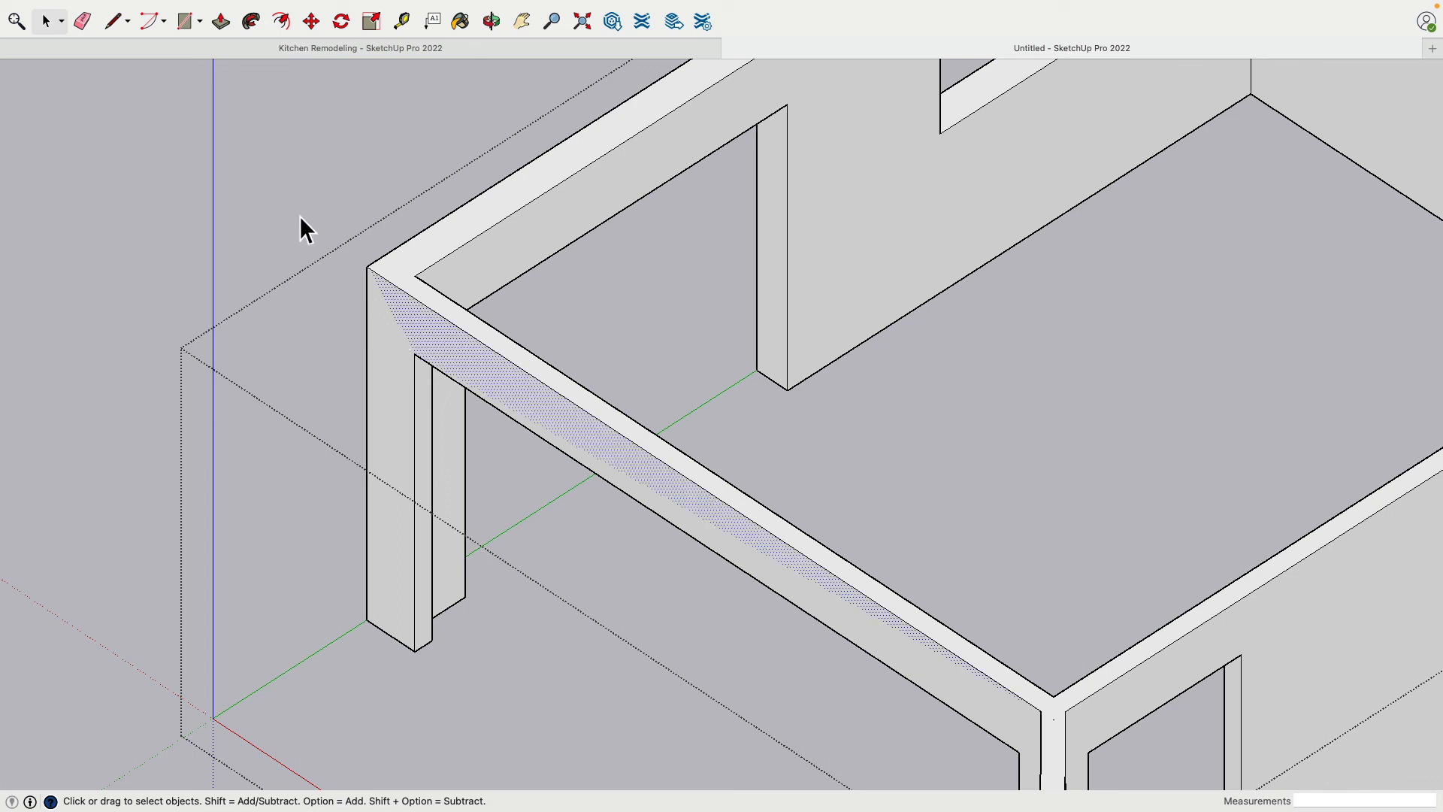
click(113, 21)
click(416, 286)
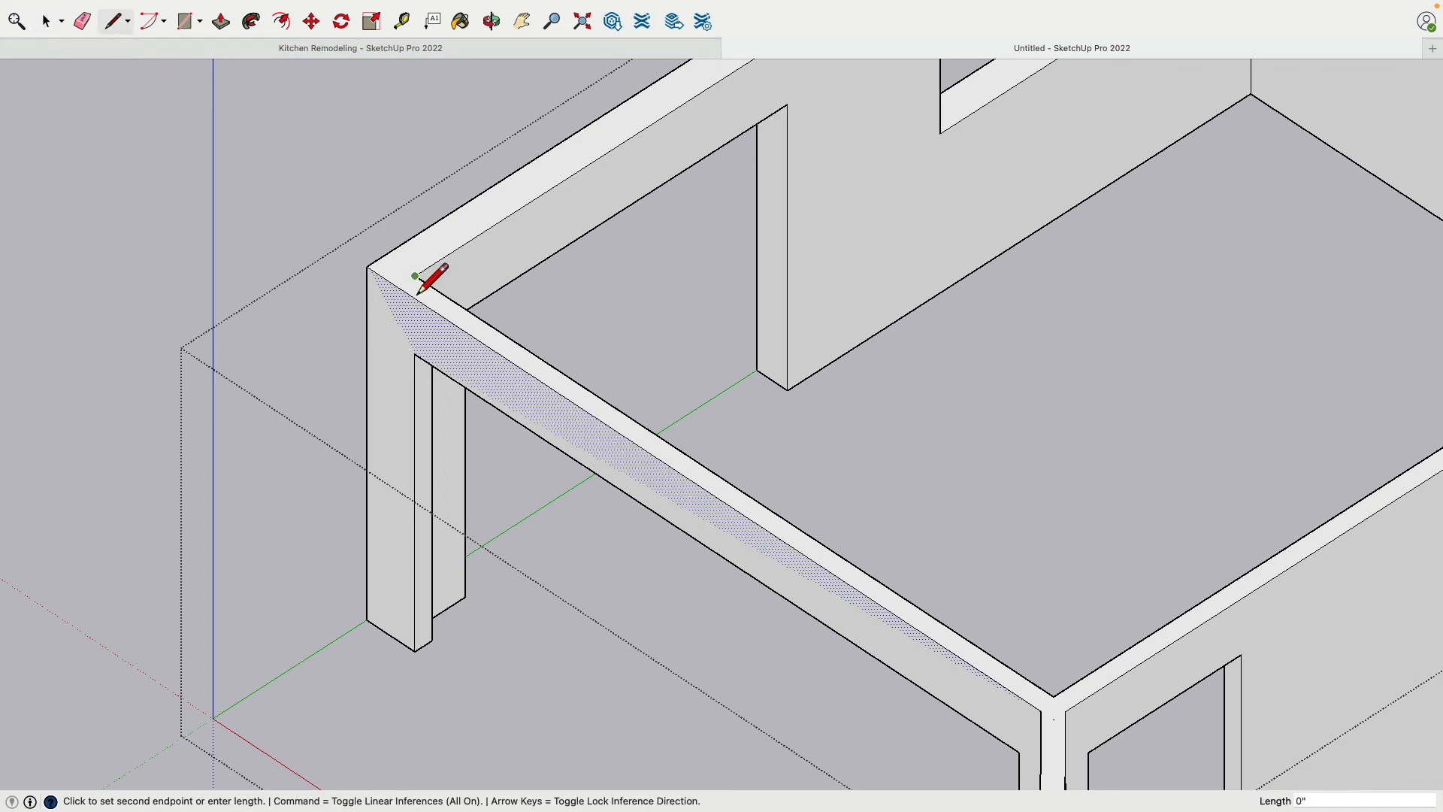
key(Escape)
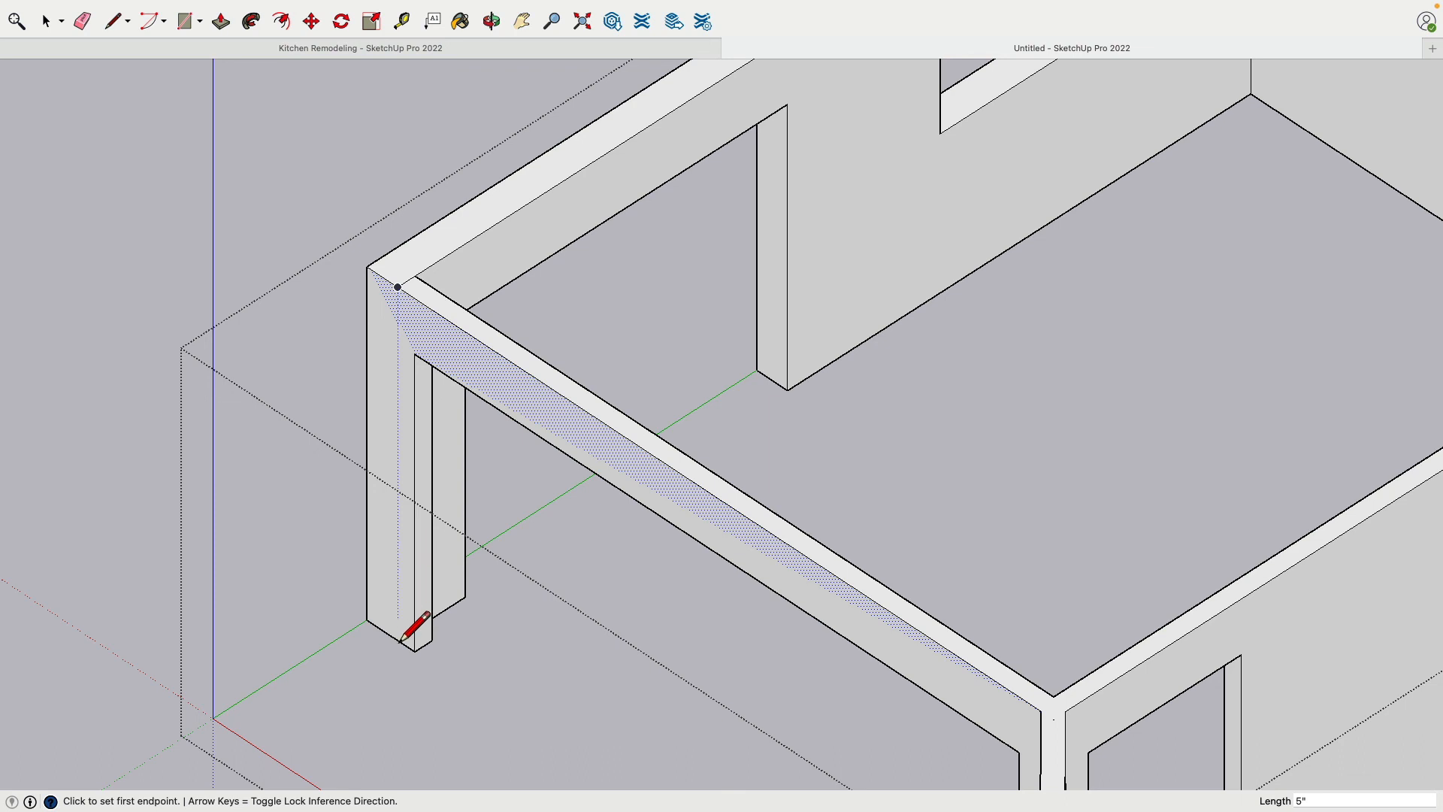
click(399, 304)
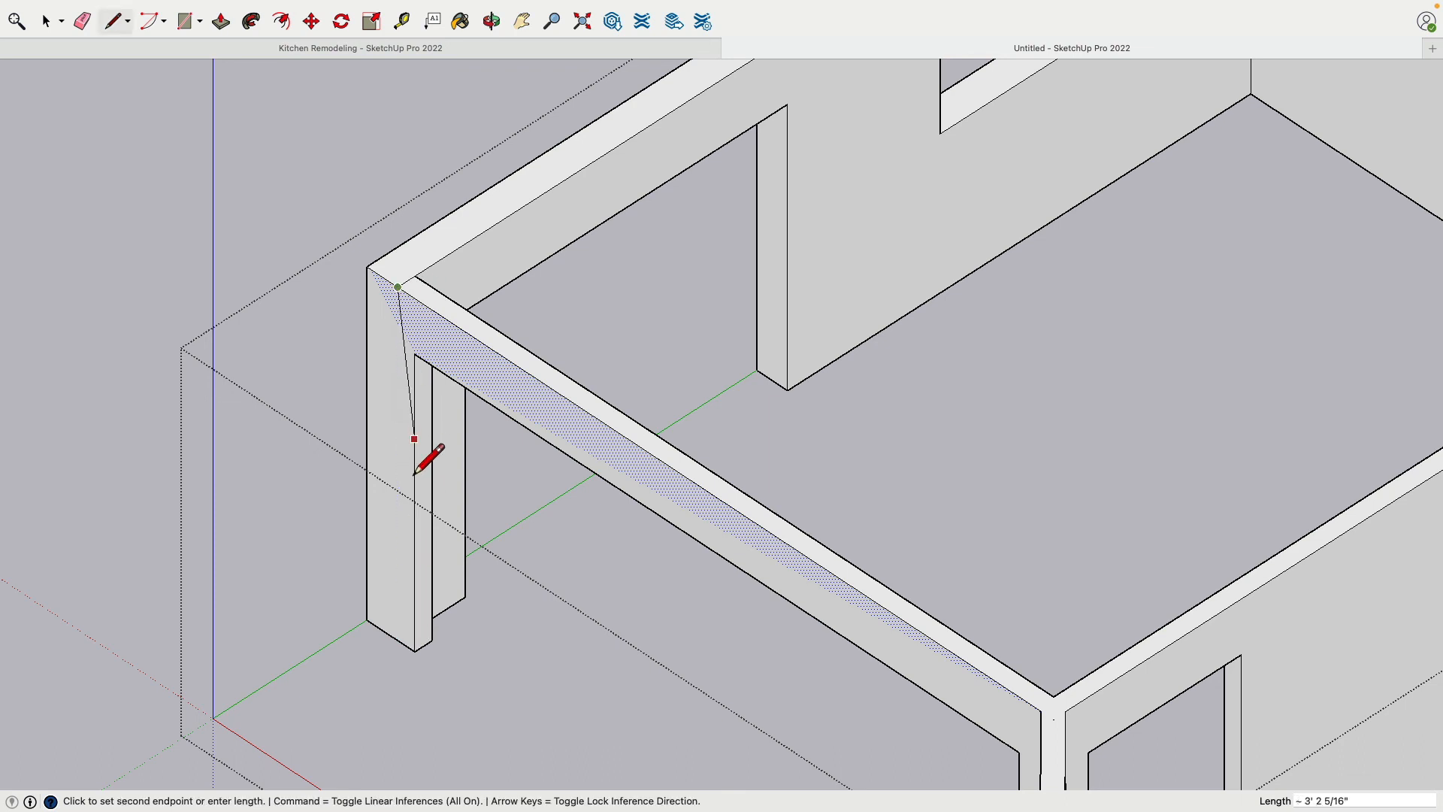
click(396, 658)
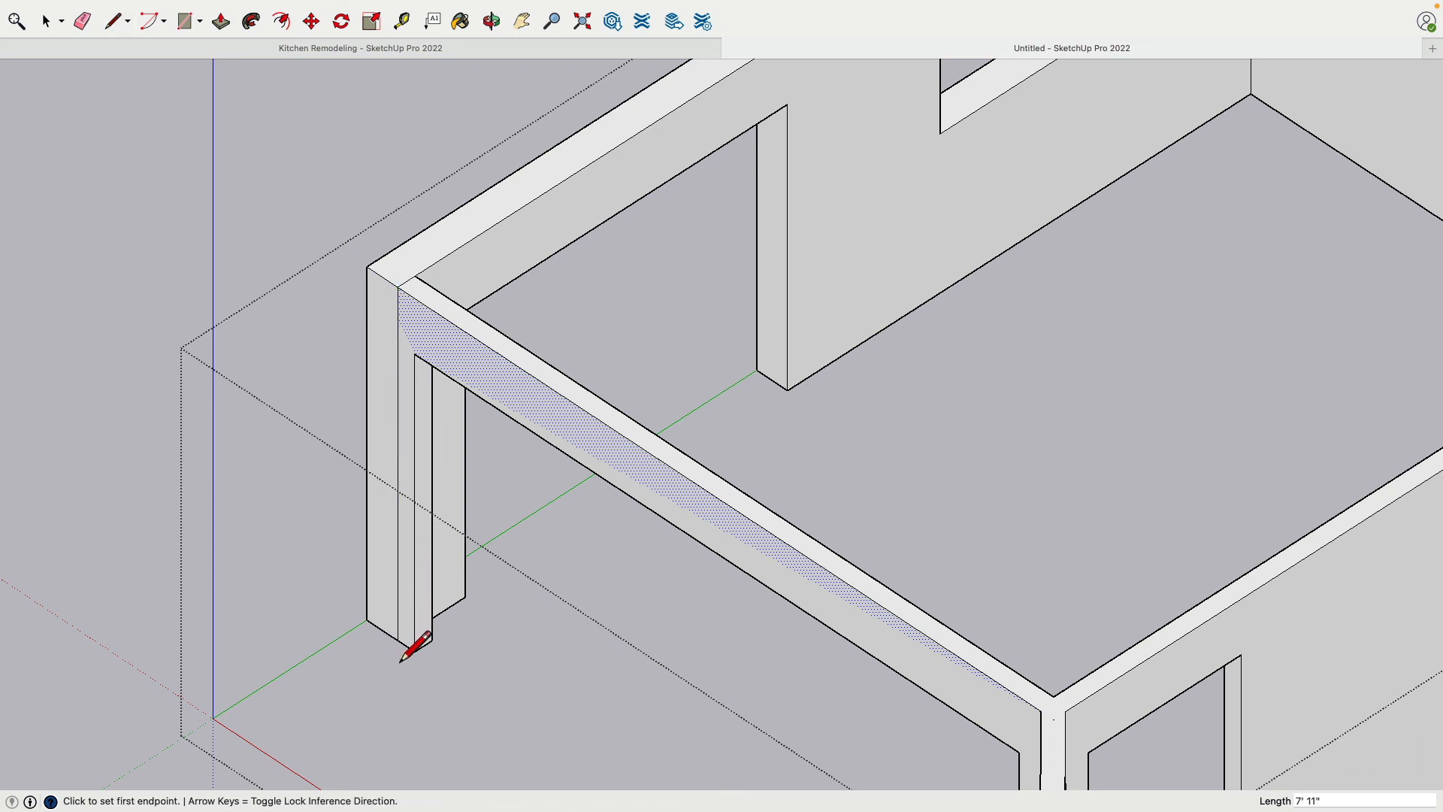
Delete the narrow end face at the outer corner of the wall group, opening the end of the window-side wall
click(47, 21)
click(194, 258)
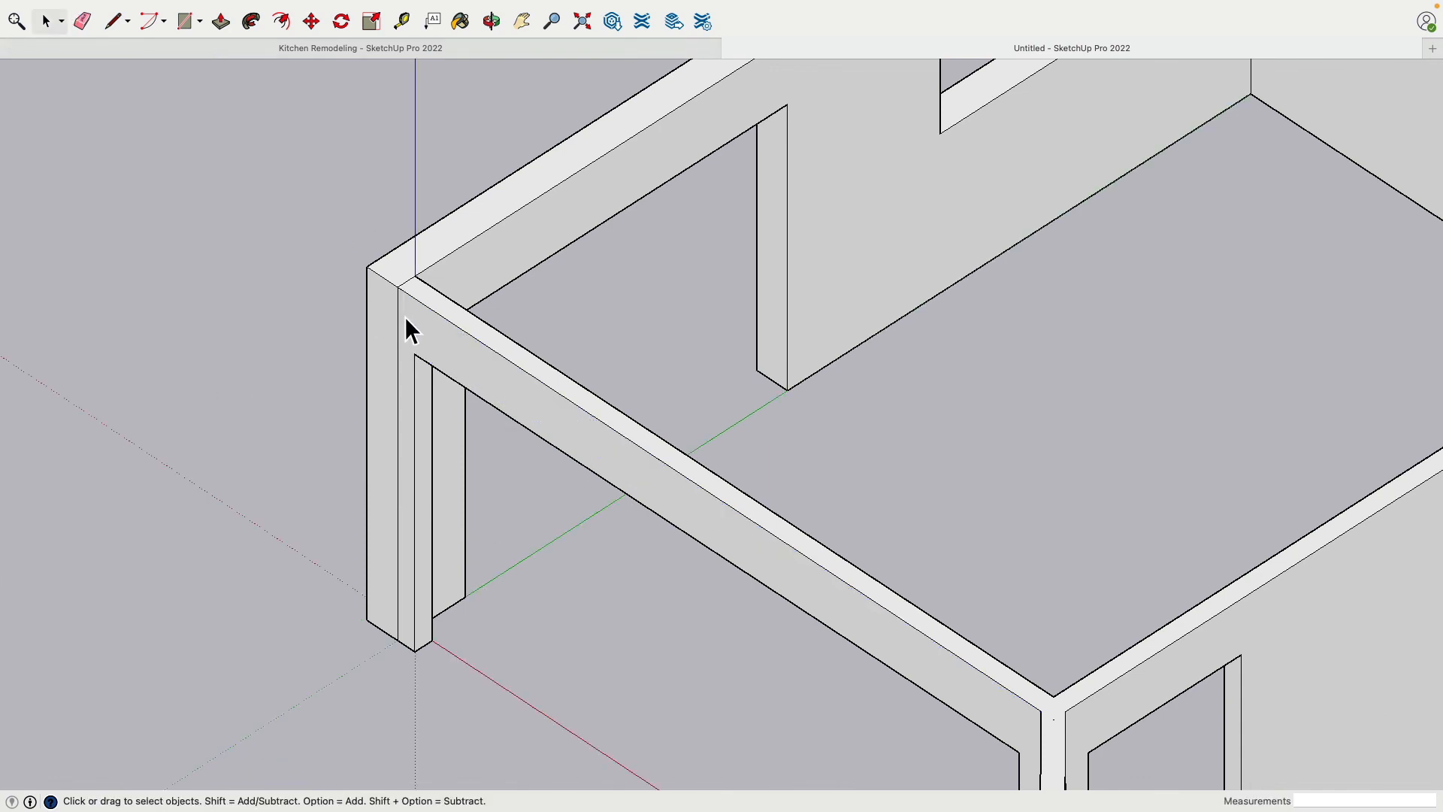
click(375, 316)
double_click(385, 322)
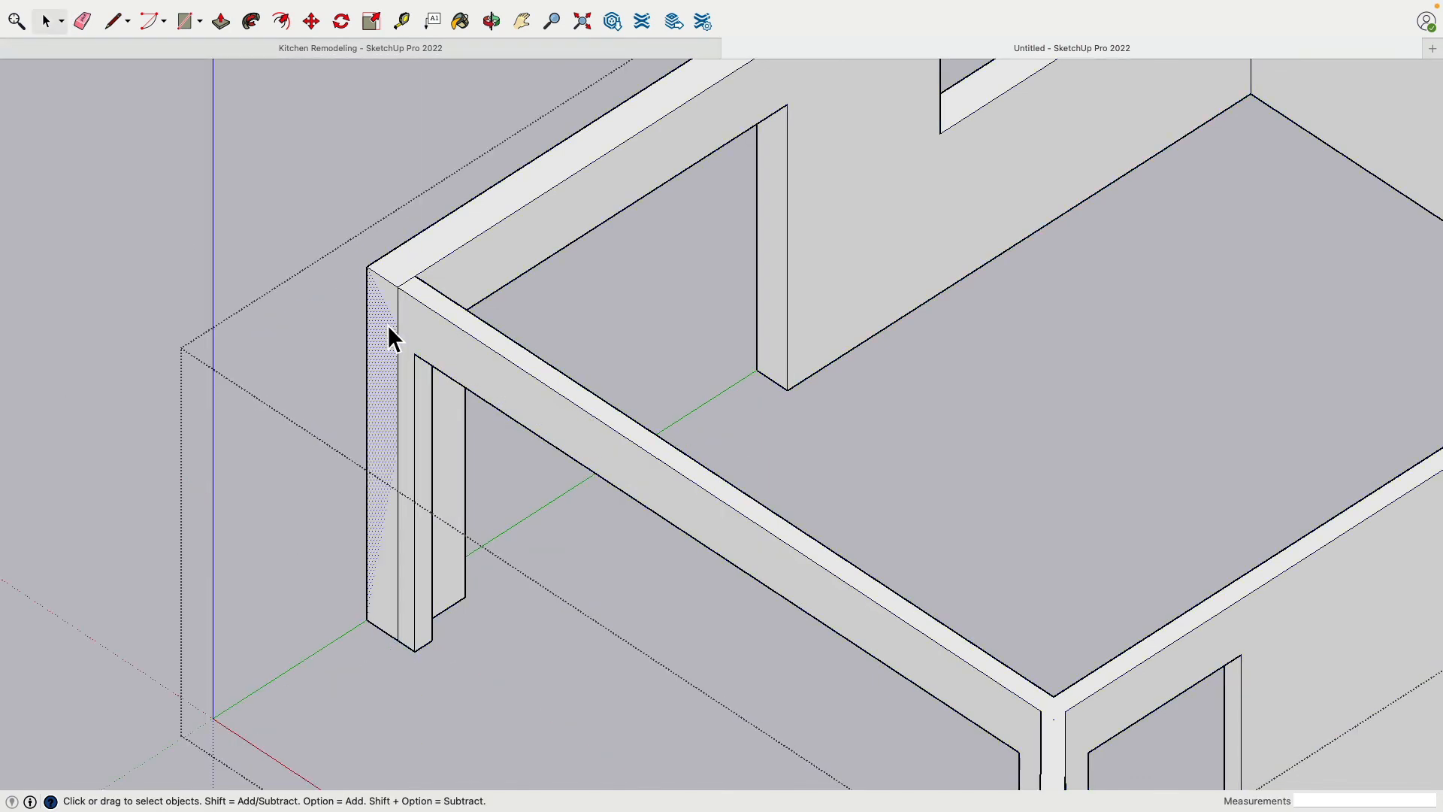
click(388, 325)
click(391, 294)
key(Delete)
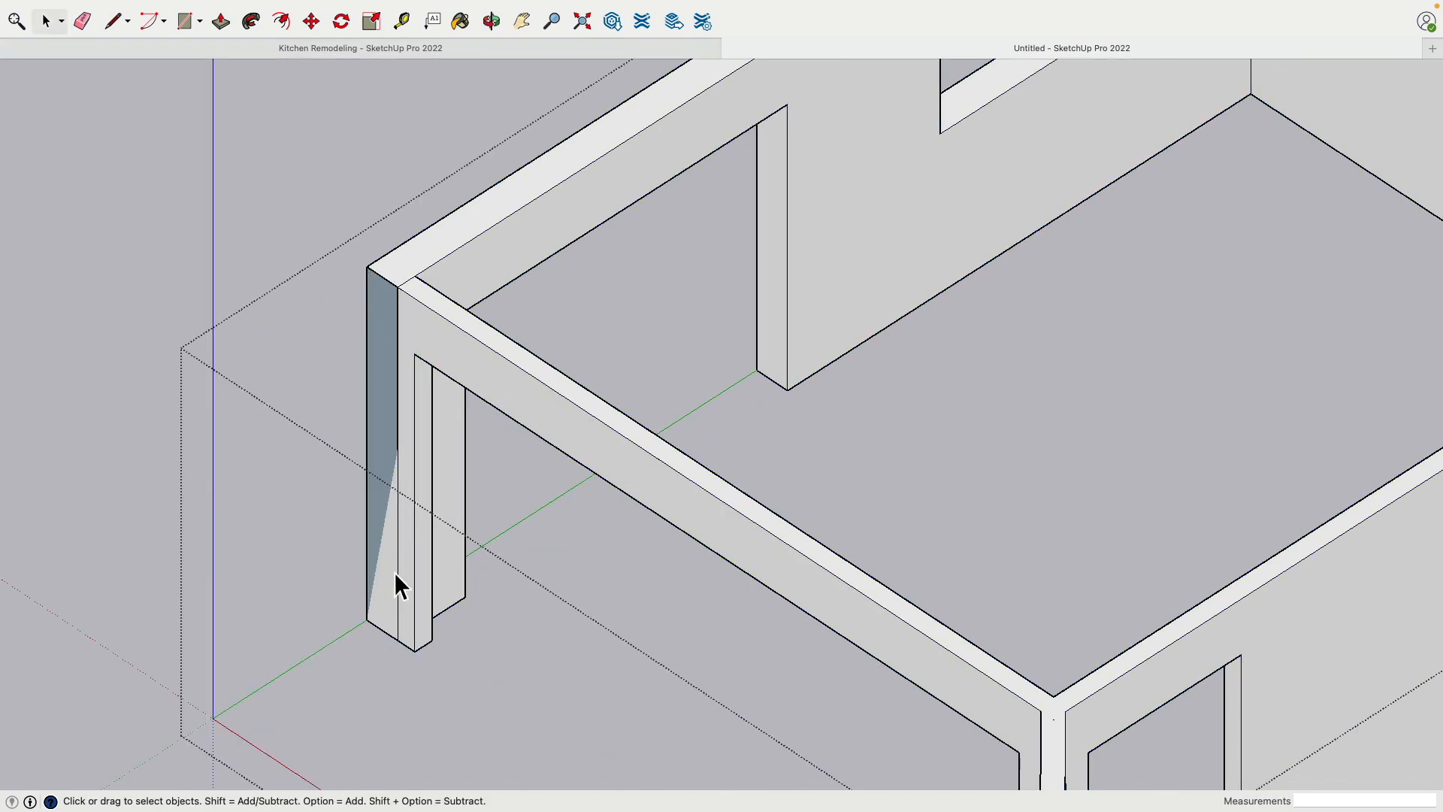
Draw the base outline of a wall extension about 3' 2 3/16" long, running outward from the opened corner
middle_drag(350, 525, 403, 654)
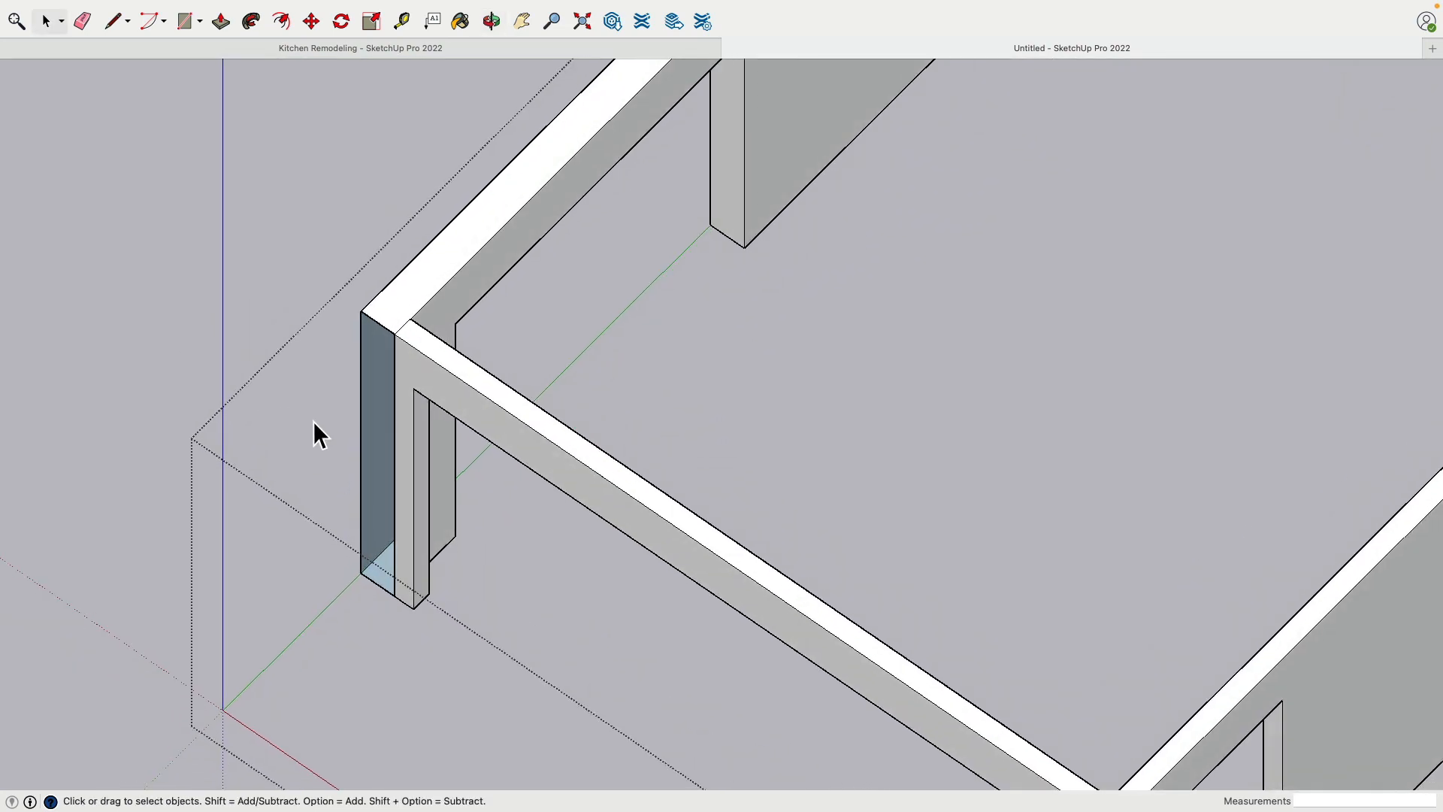
scroll(313, 422, up, 4)
middle_drag(313, 422, 258, 148)
click(114, 21)
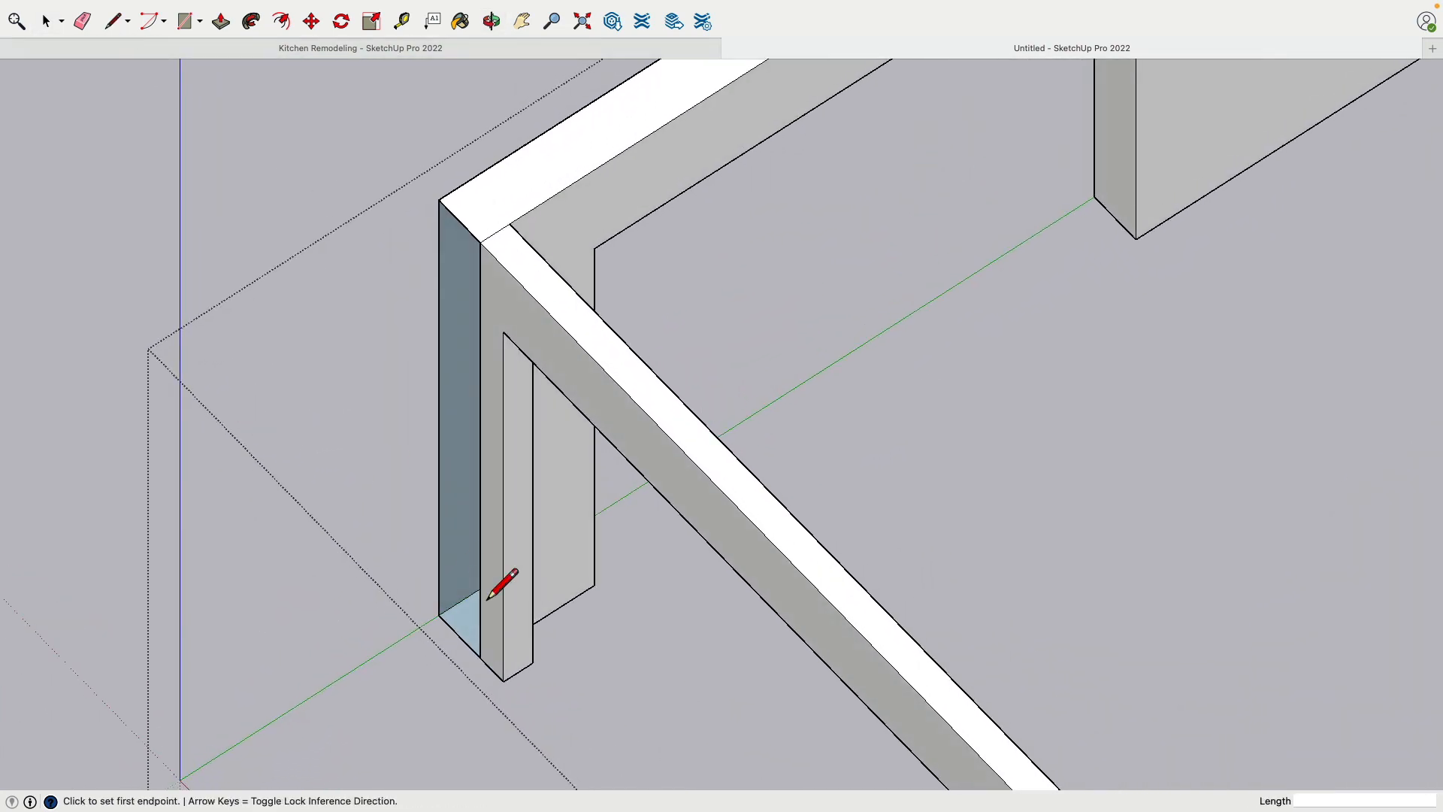
scroll(474, 613, down, 2)
click(468, 617)
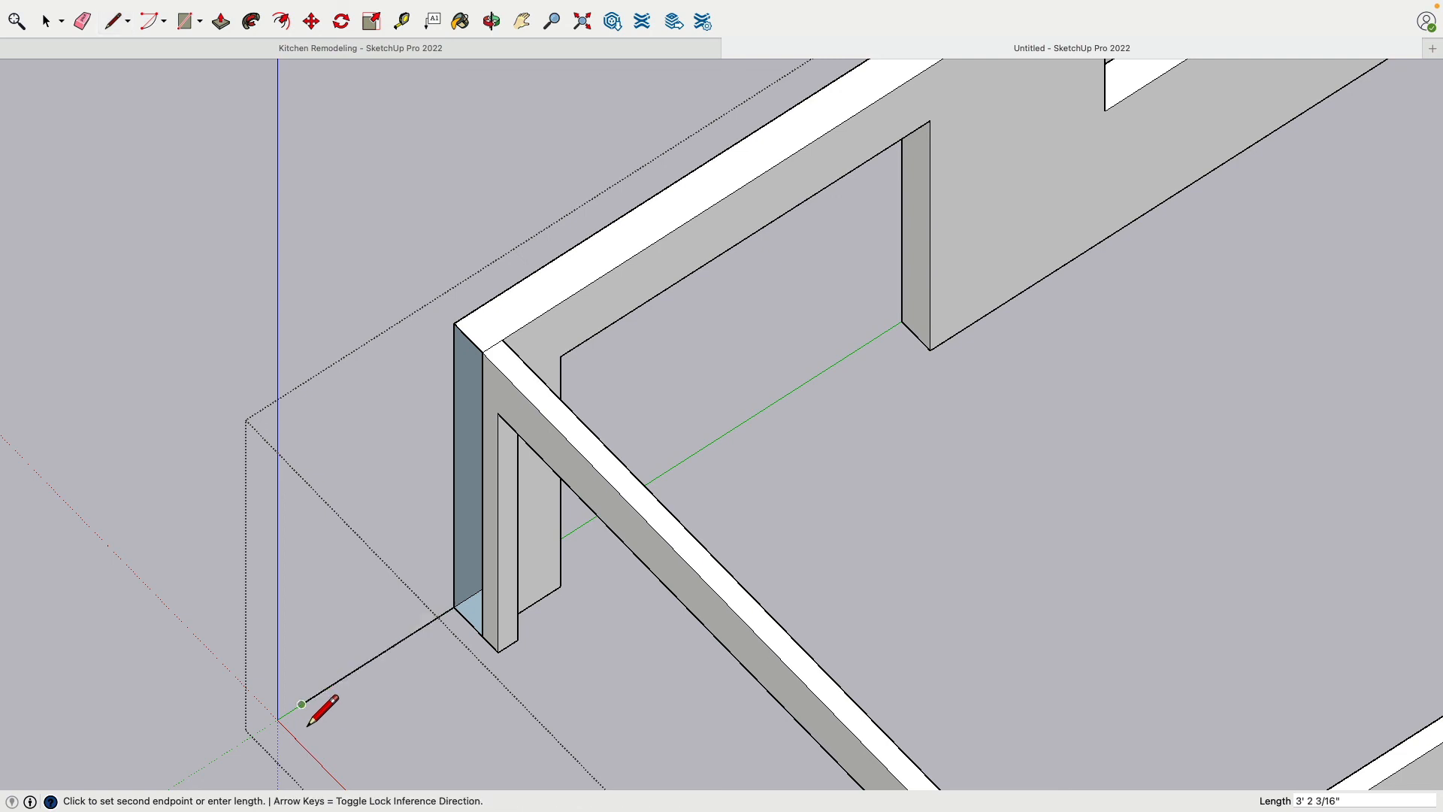
click(355, 761)
key(Escape)
click(482, 635)
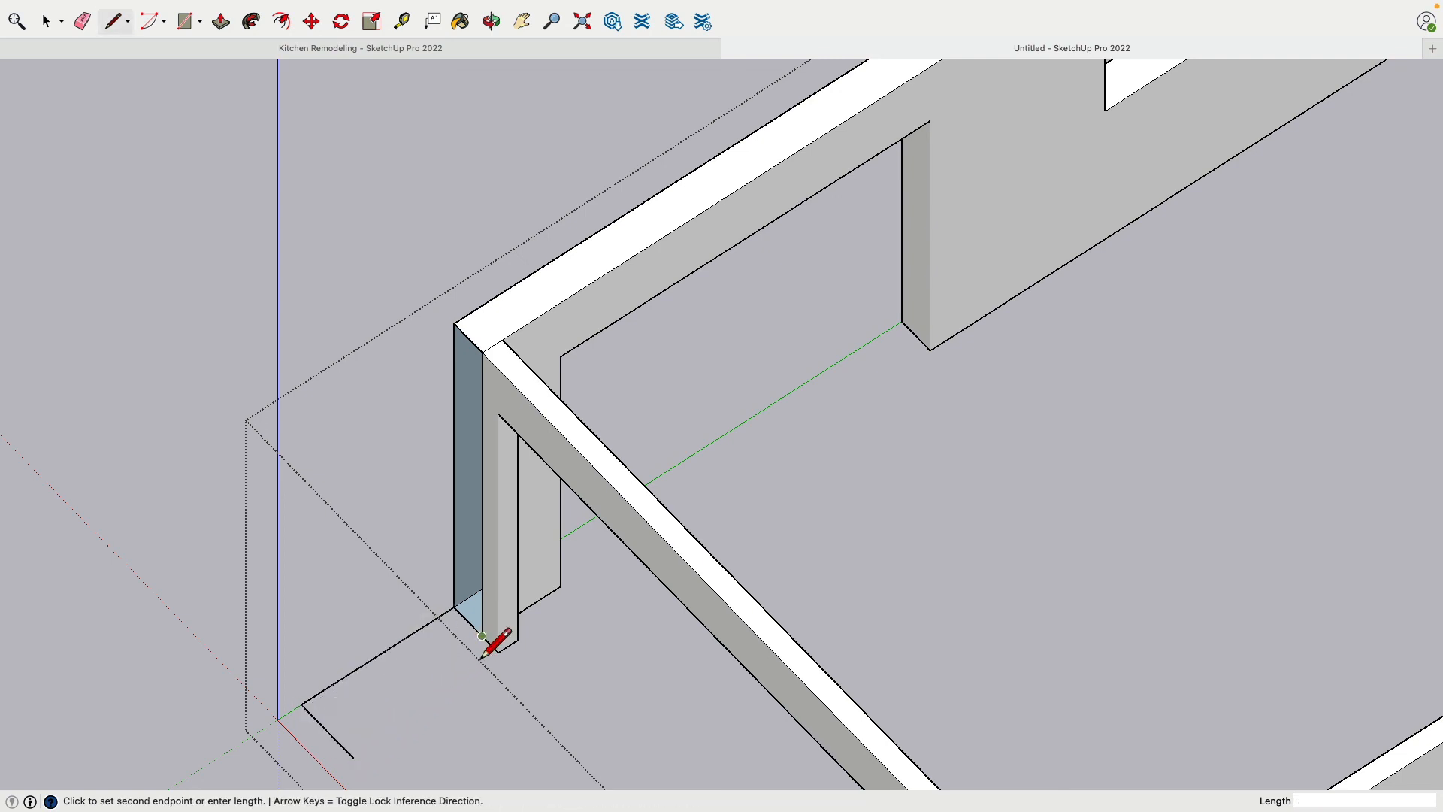
click(329, 733)
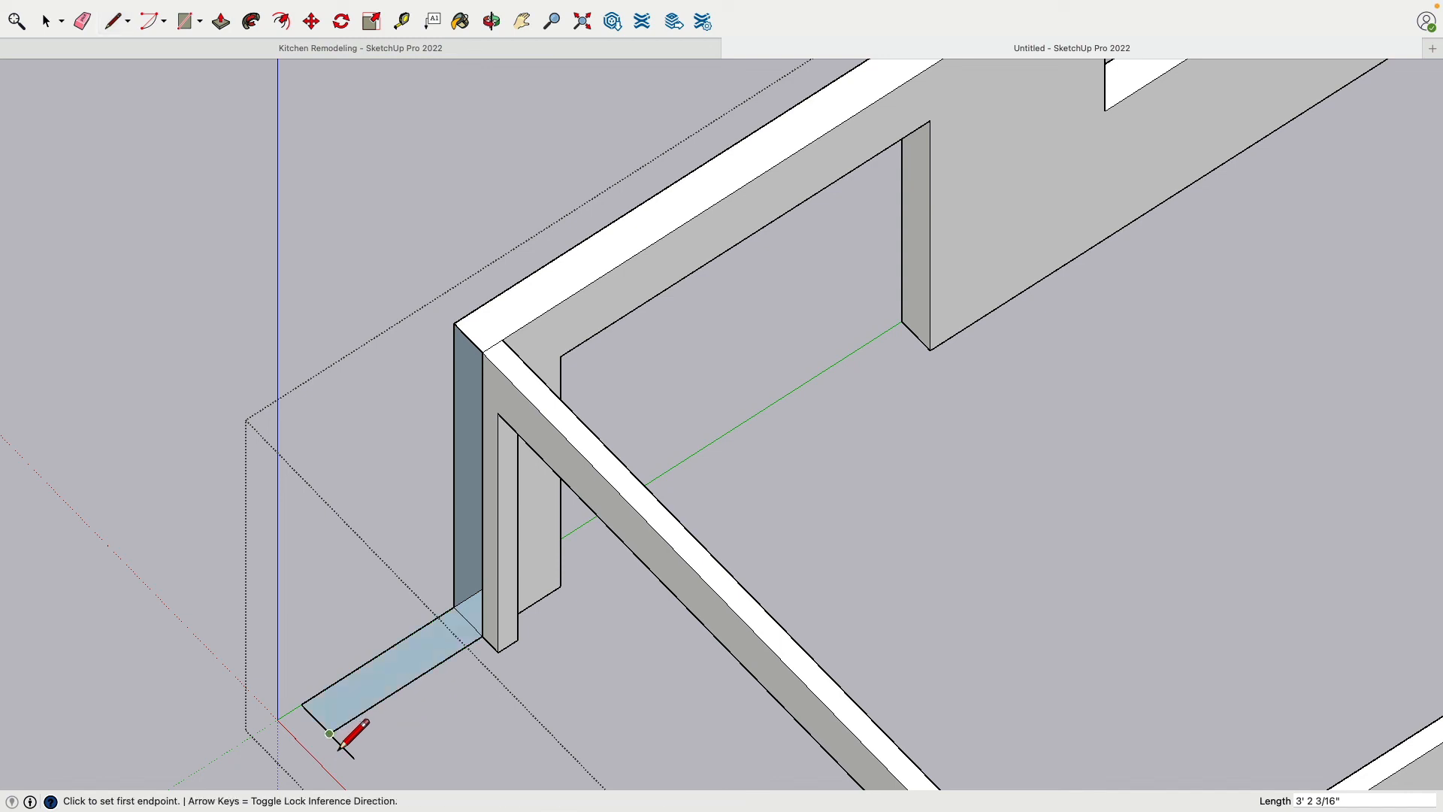
Draw the extension's outer side face from the base's far corner up to wall height and back to the existing wall top
click(301, 704)
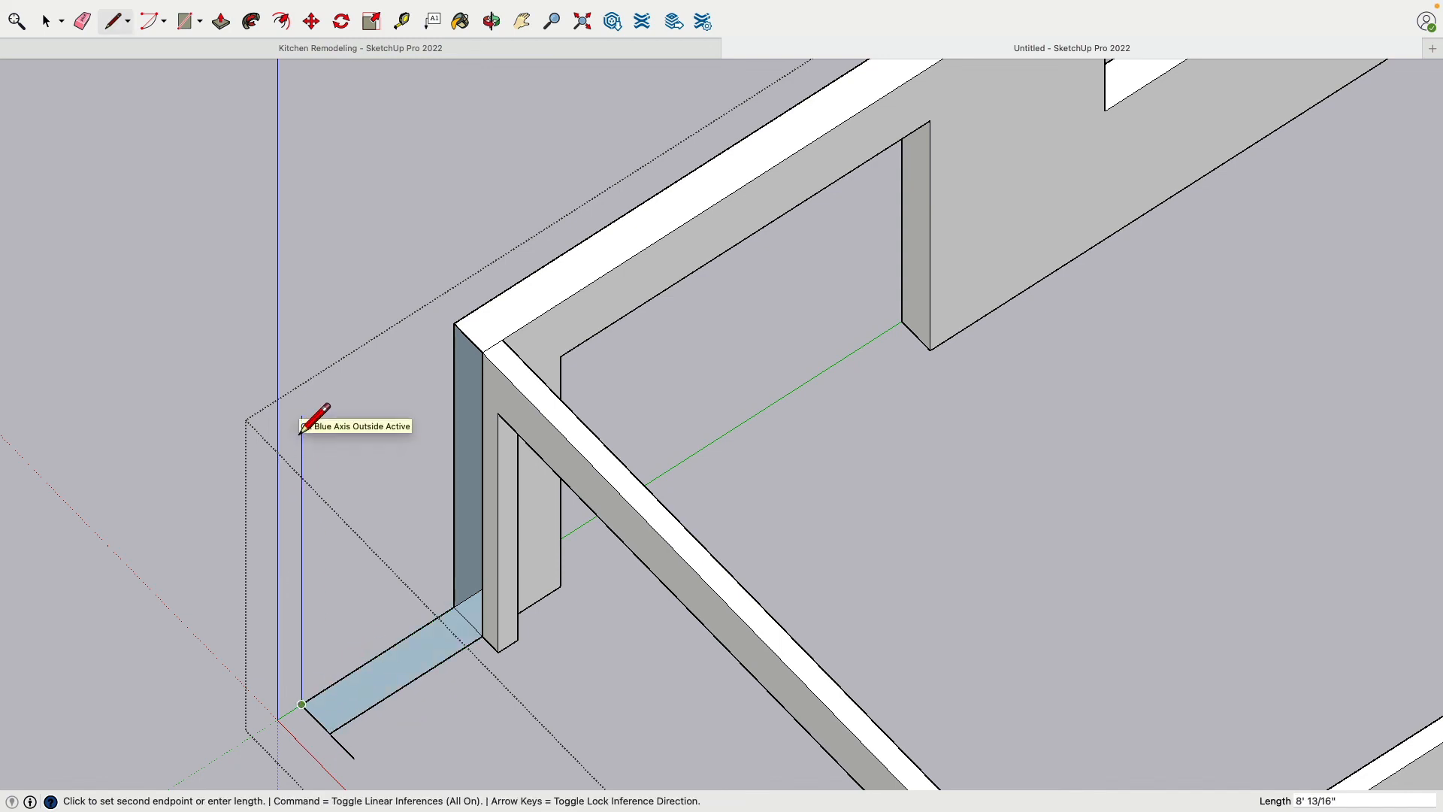
key(Up)
click(476, 323)
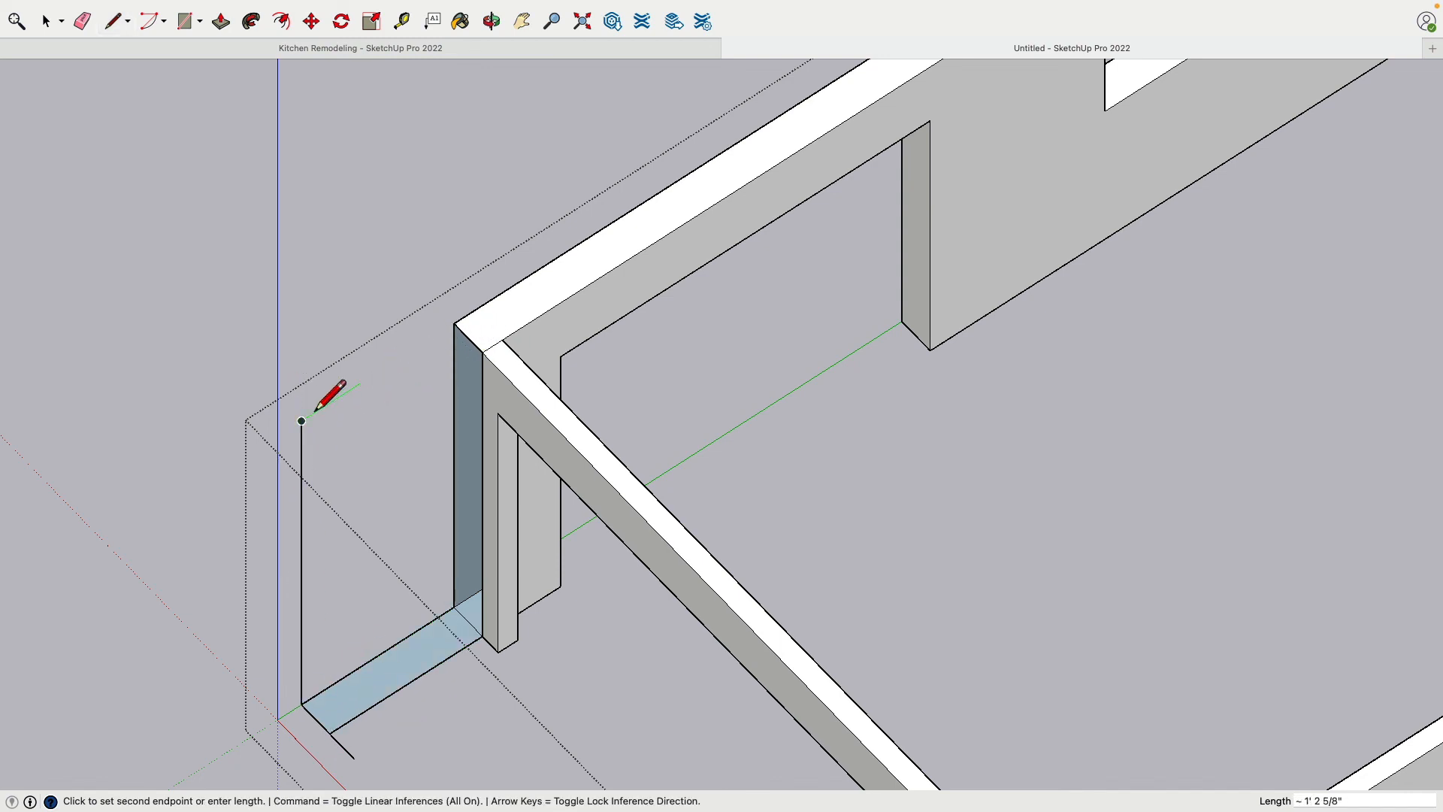
click(454, 325)
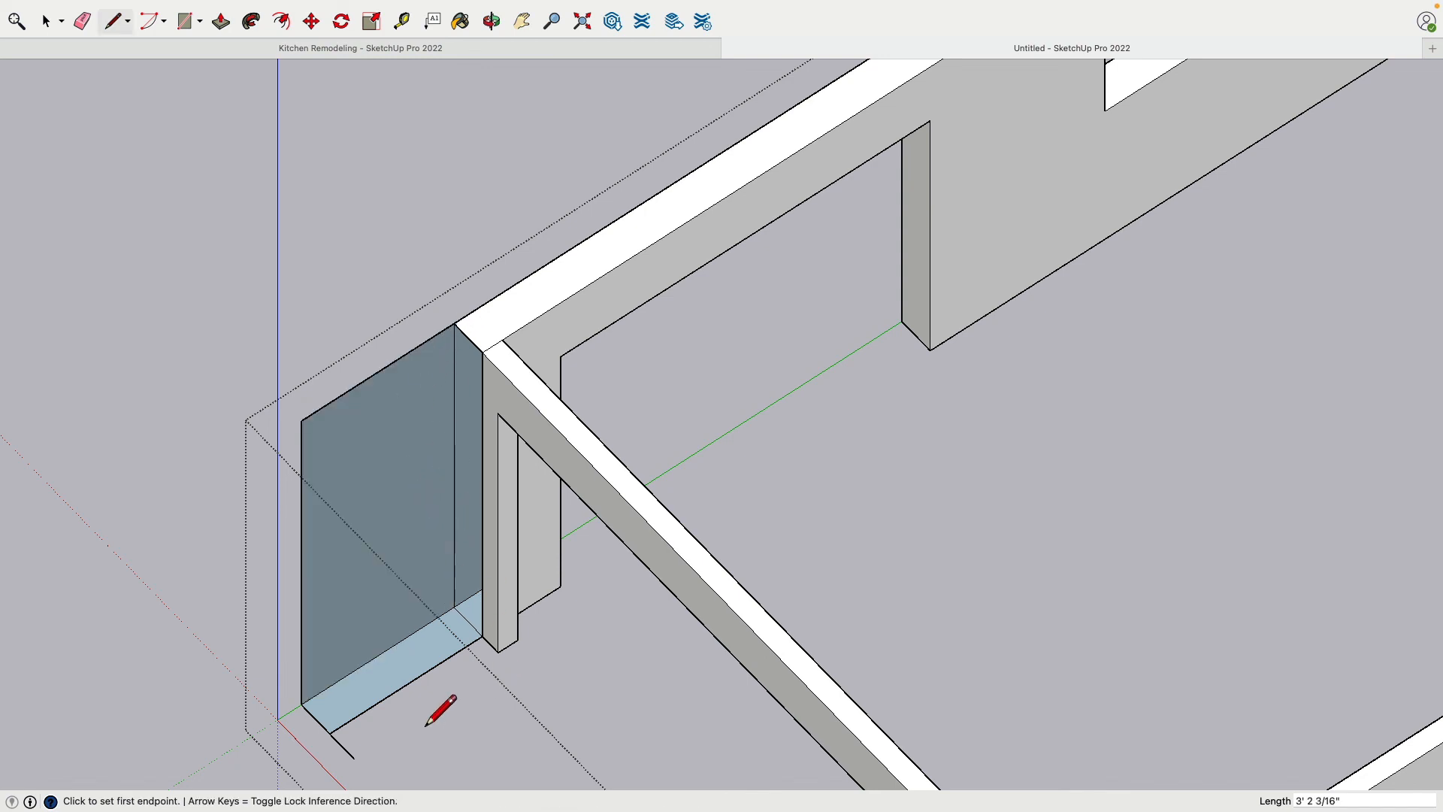
Close the wall extension by drawing its 9" wide end face and the top edge of its inner side
click(329, 732)
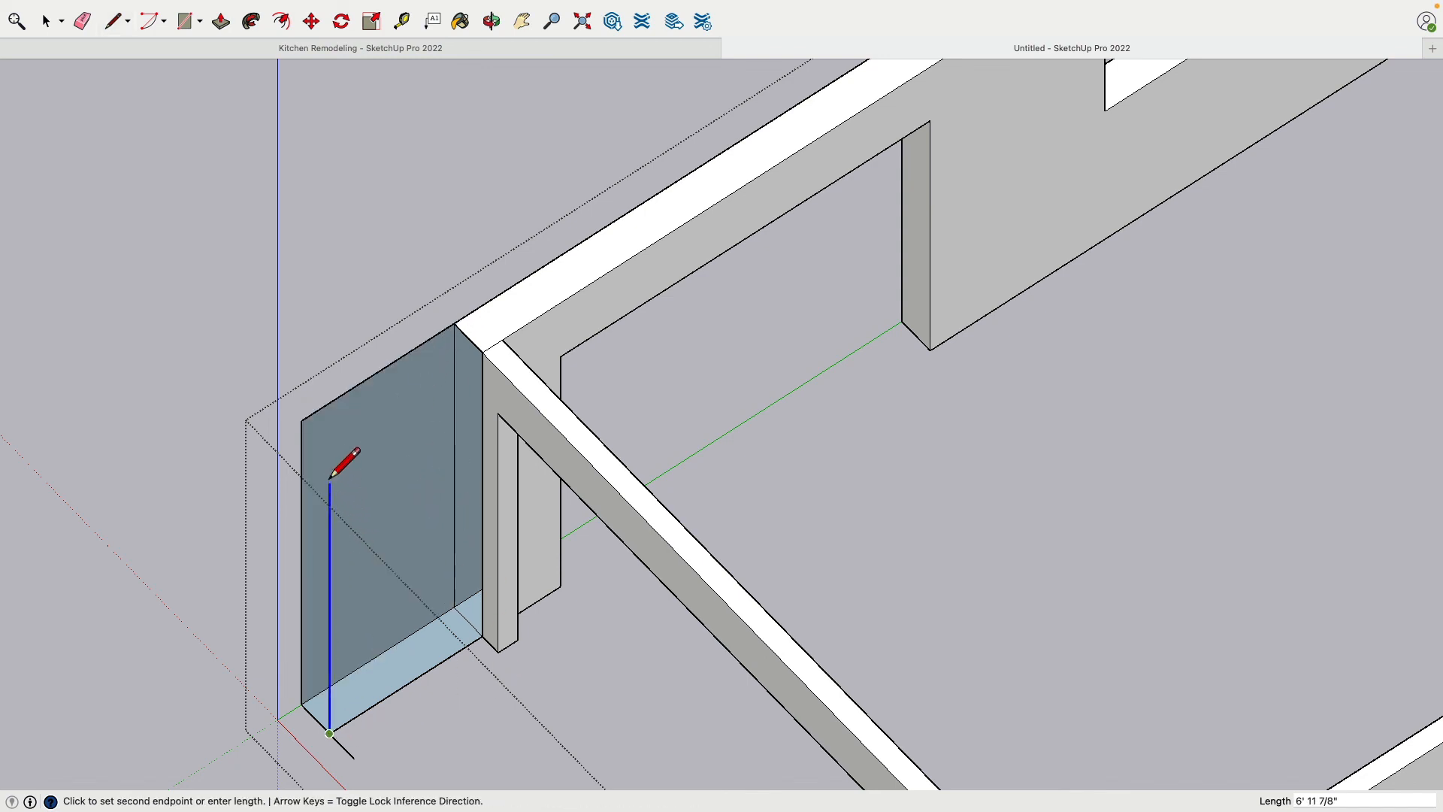
click(308, 441)
click(303, 422)
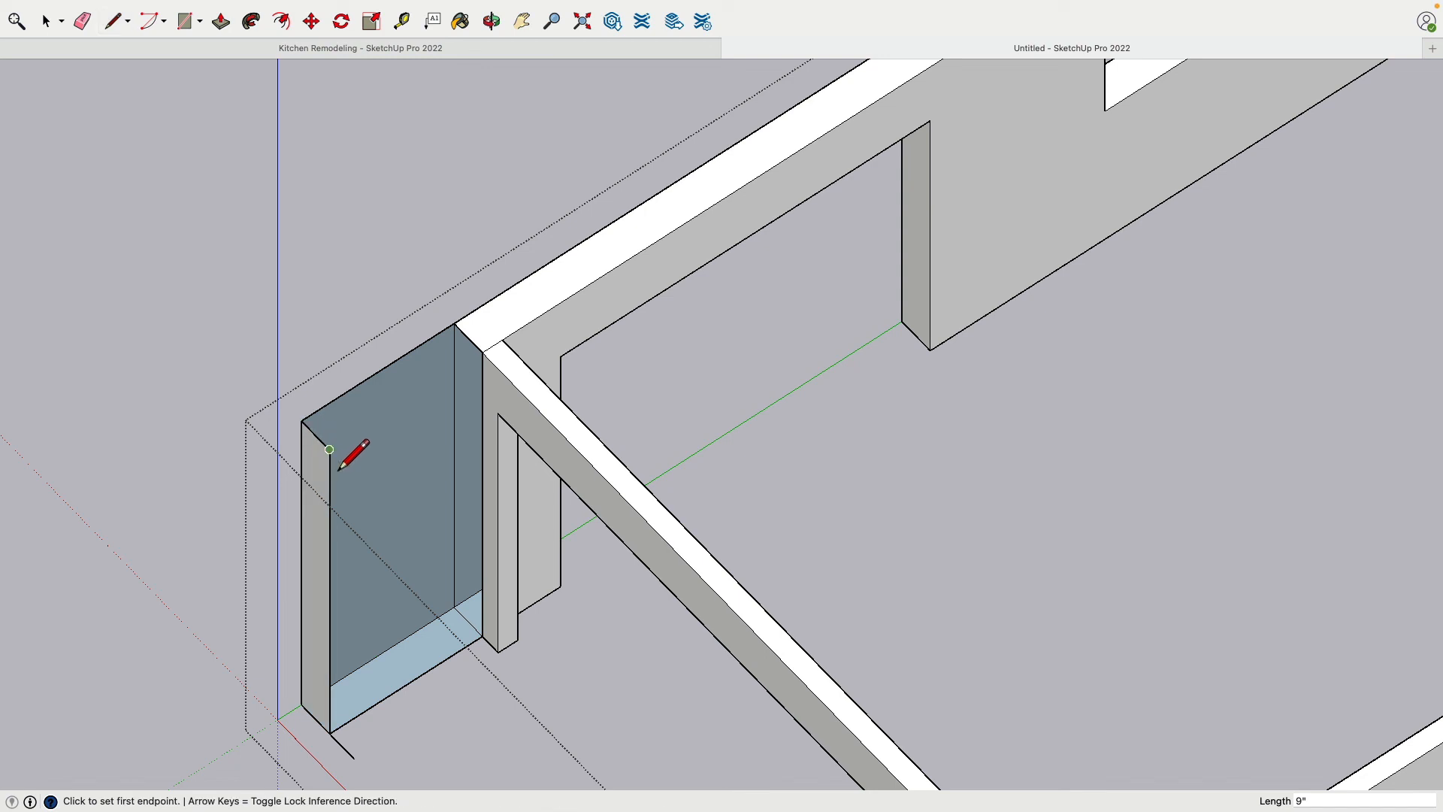
click(485, 367)
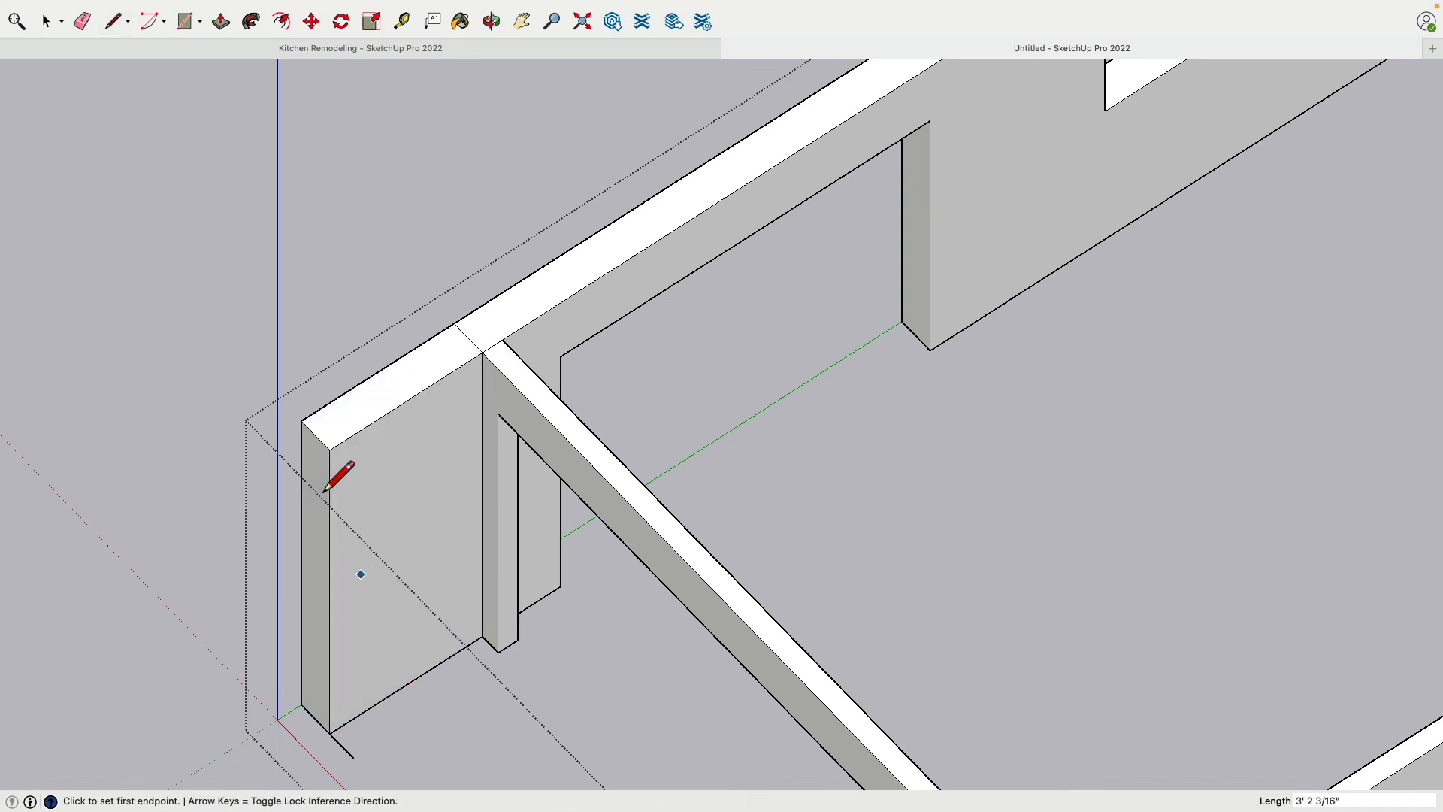
Erase the stray line at the extension's base and the seam across the wall top where it joins the corner
click(83, 22)
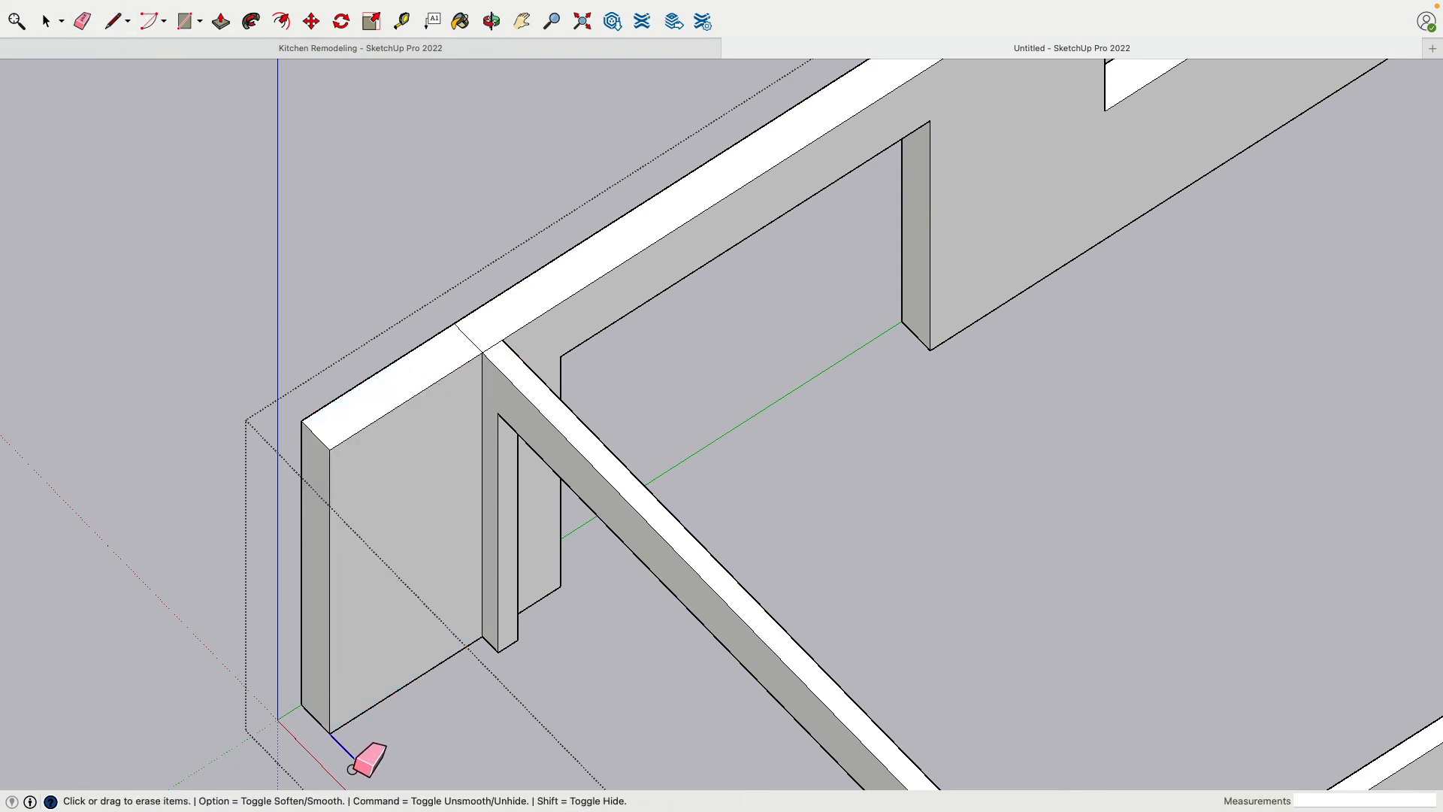
click(352, 767)
click(447, 346)
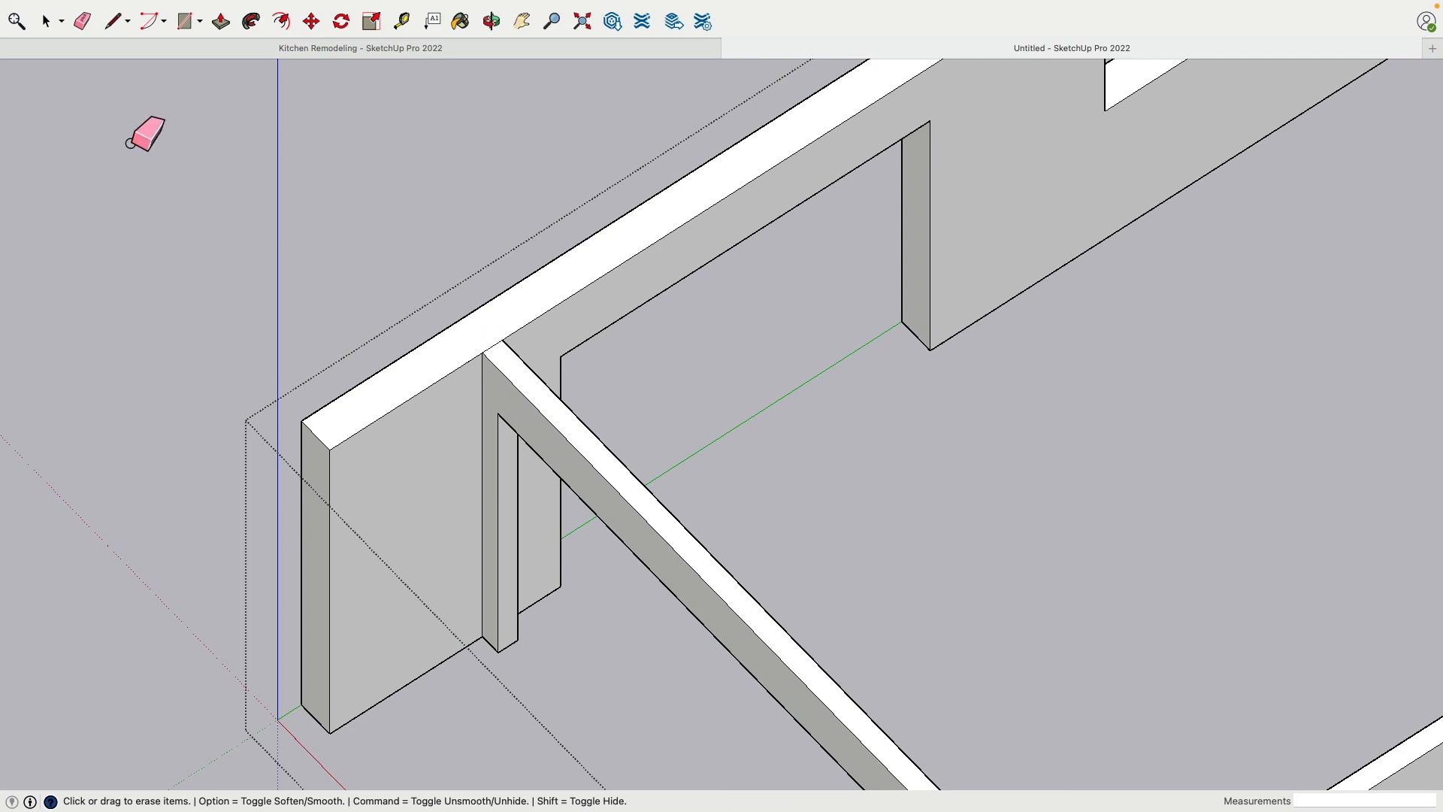
Examine the new wall extension and its corner joint from the inner and outer sides of the room
click(50, 24)
click(435, 454)
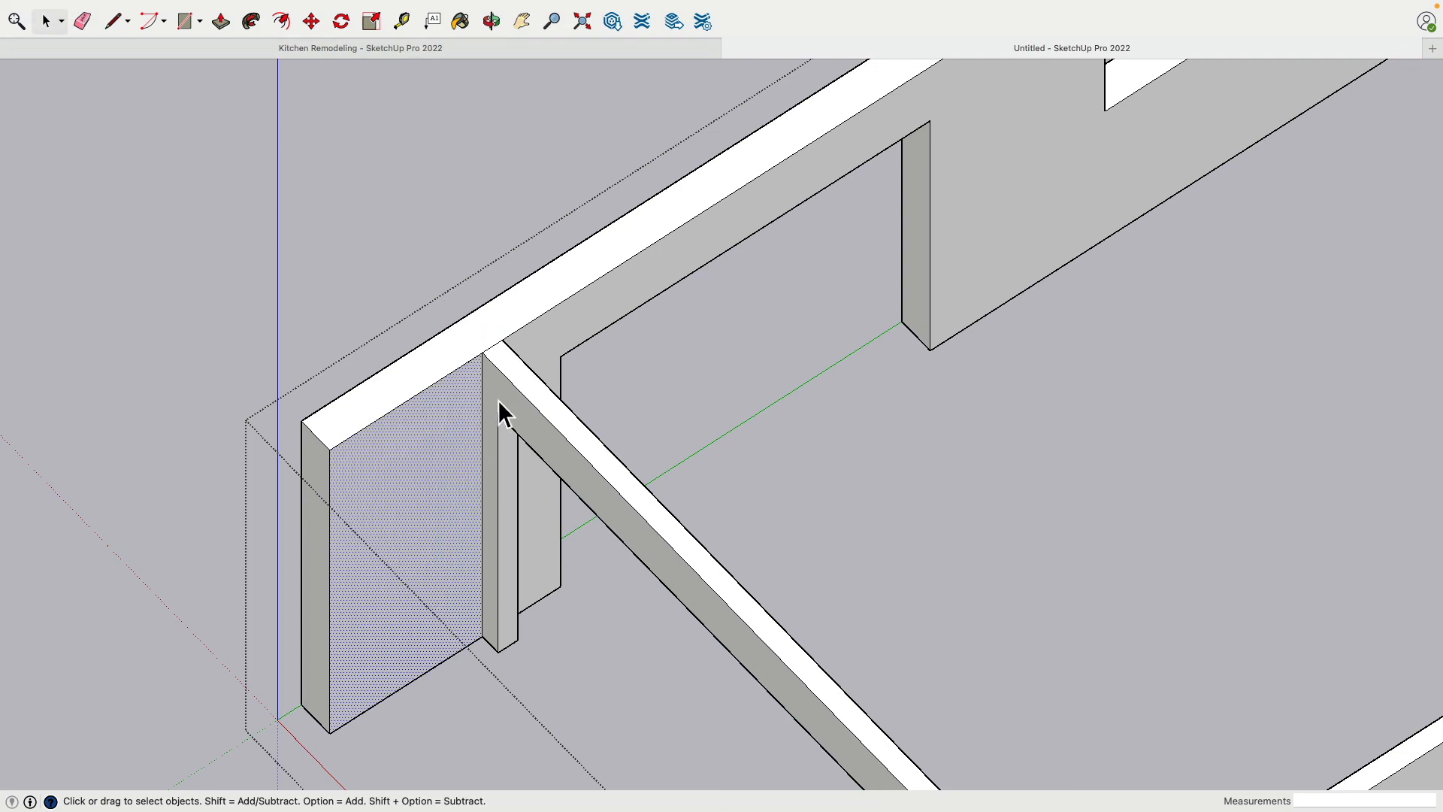
click(525, 453)
middle_drag(525, 453, 815, 413)
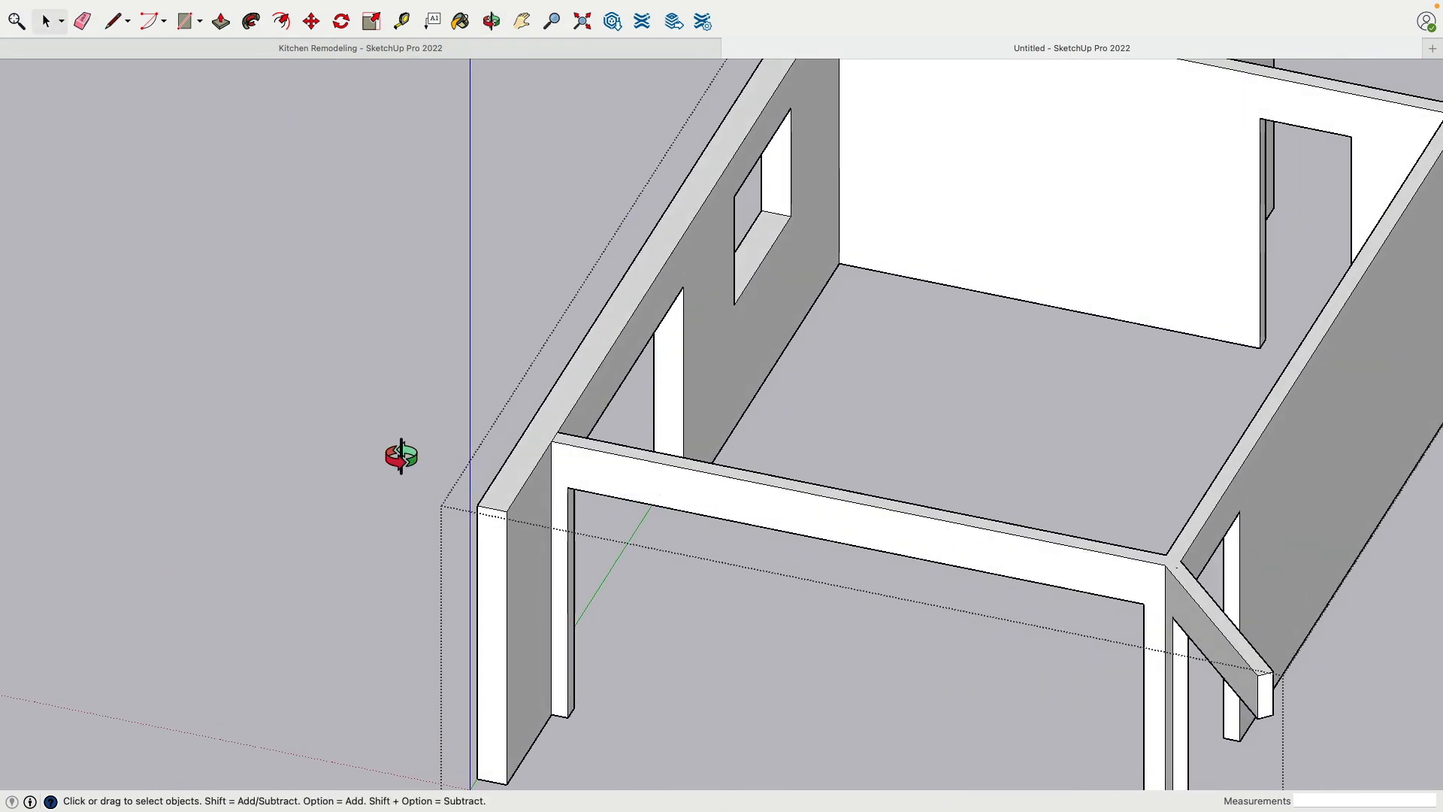
middle_drag(396, 454, 836, 502)
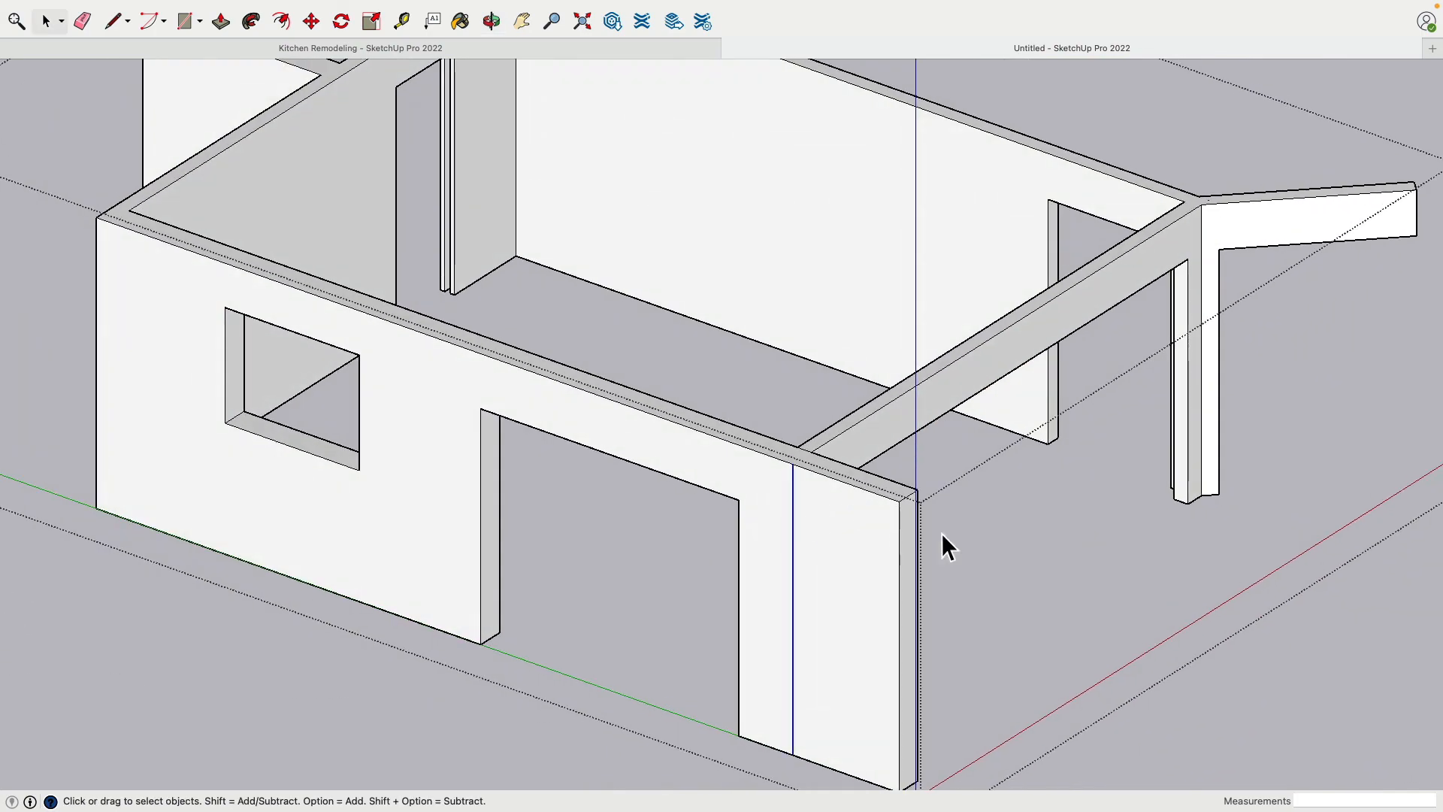
middle_drag(944, 548, 214, 515)
scroll(489, 359, up, 3)
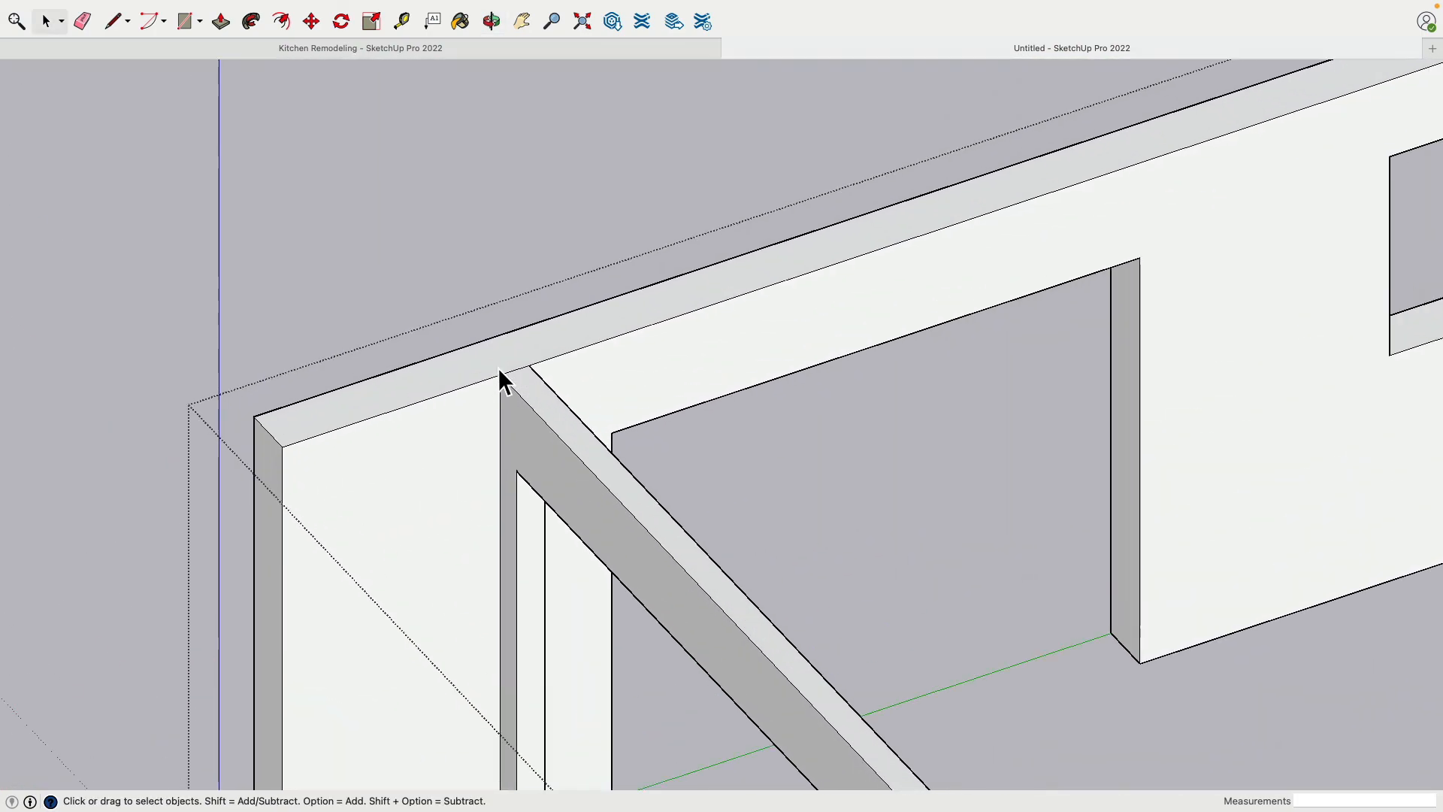
scroll(491, 350, down, 4)
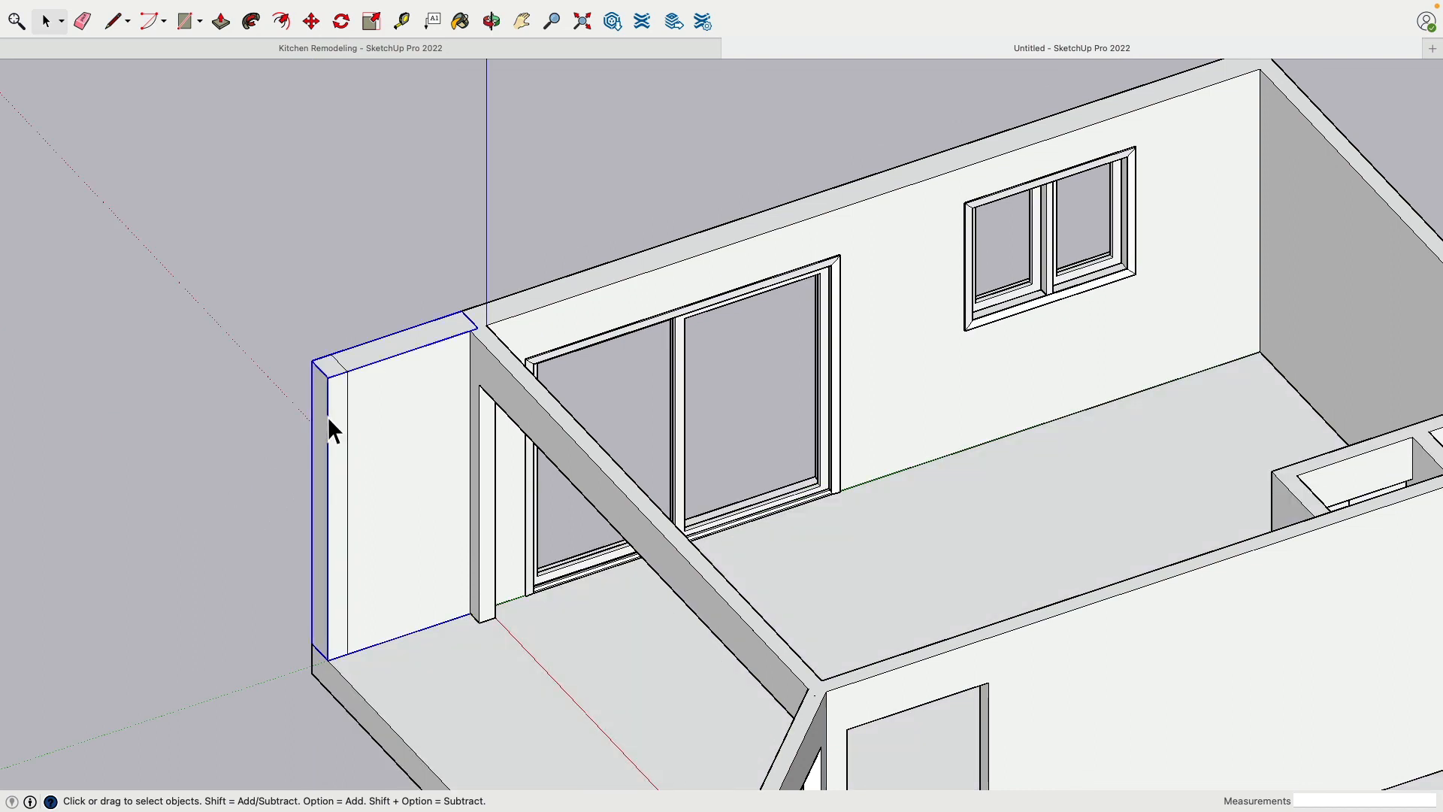
Delete the old separate wall extension that overlaps the new one at the corner
key(Delete)
click(342, 406)
middle_drag(320, 382, 370, 435)
Open the wall group and Push/Pull the extension's end face outward about 6" to the floor slab's edge
double_click(362, 483)
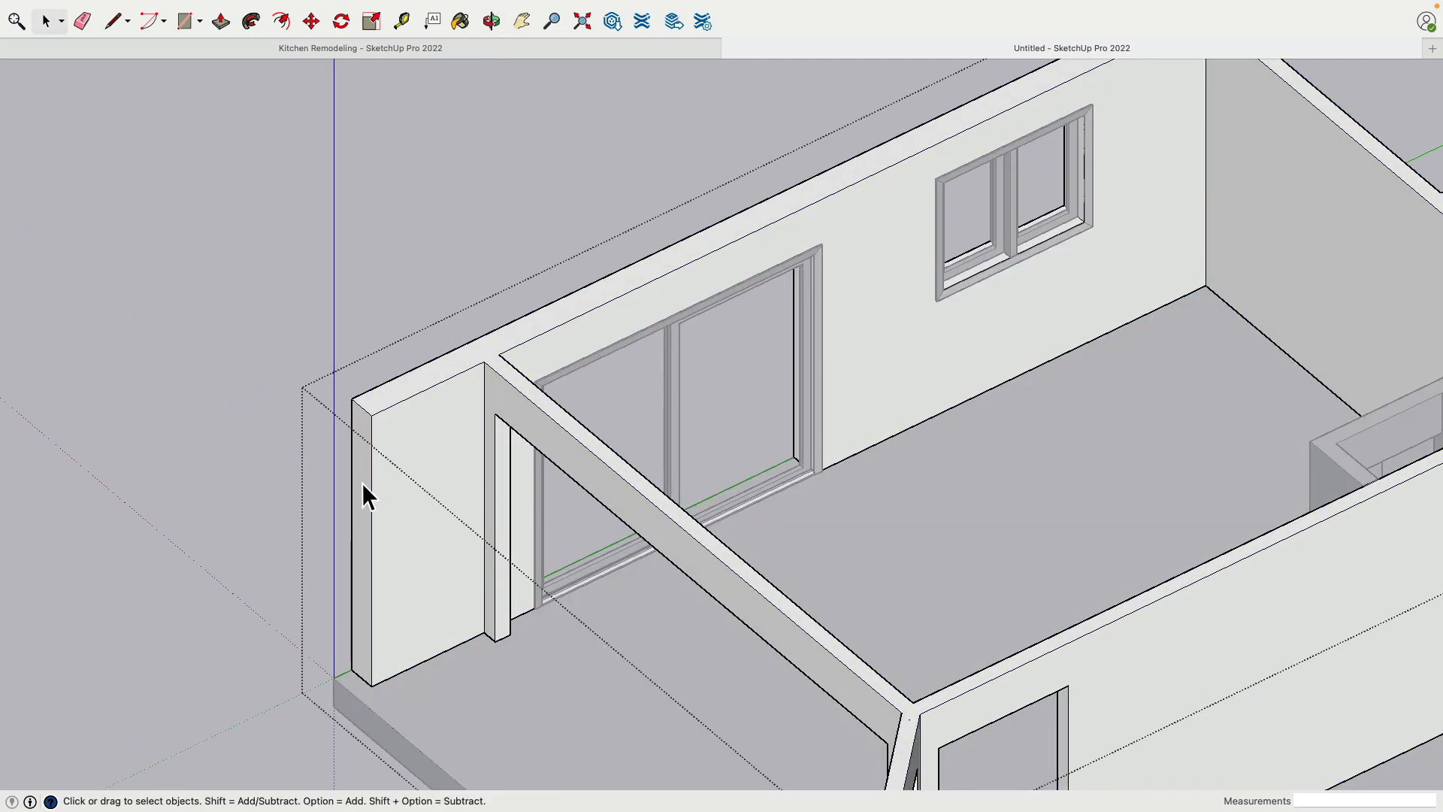
click(362, 483)
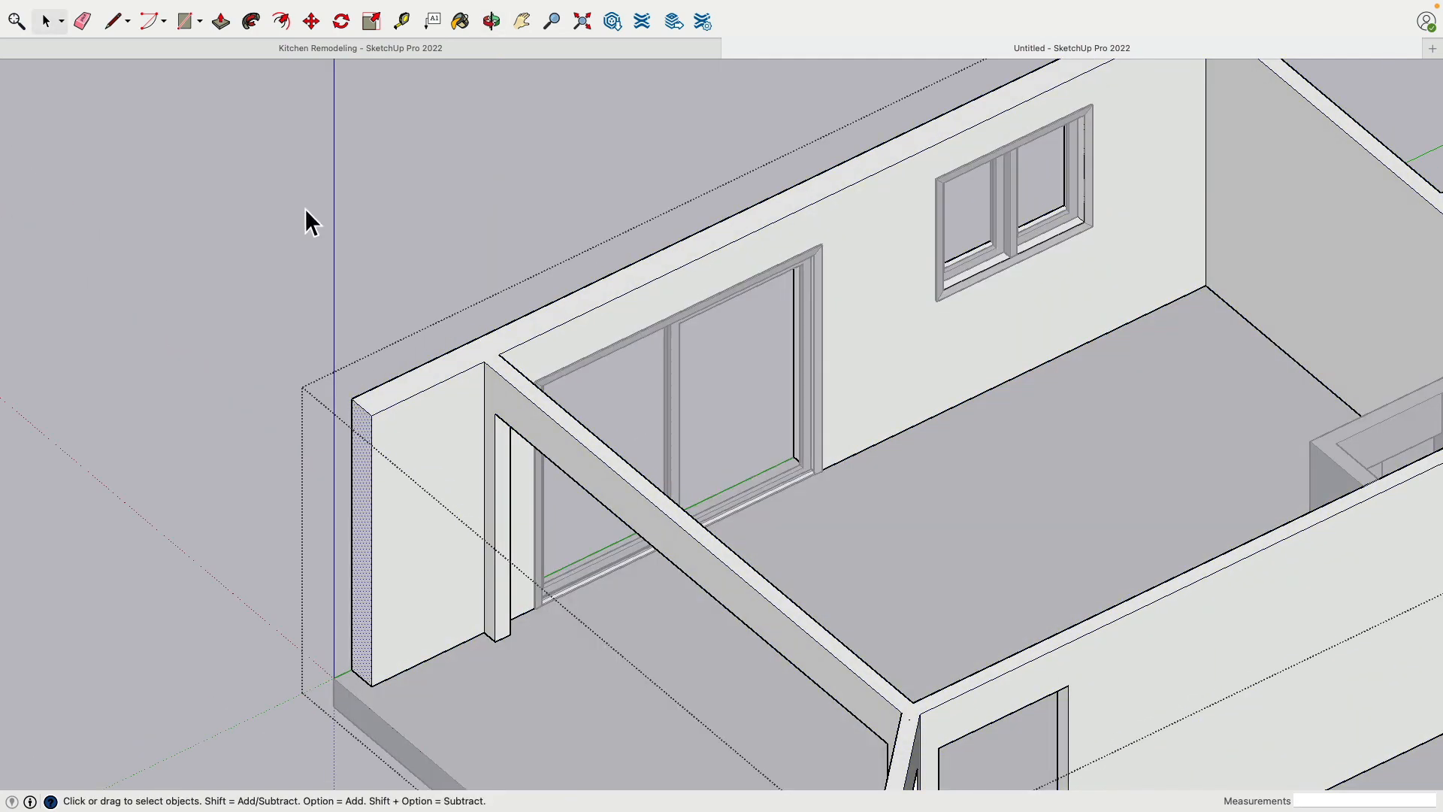
click(366, 577)
click(371, 725)
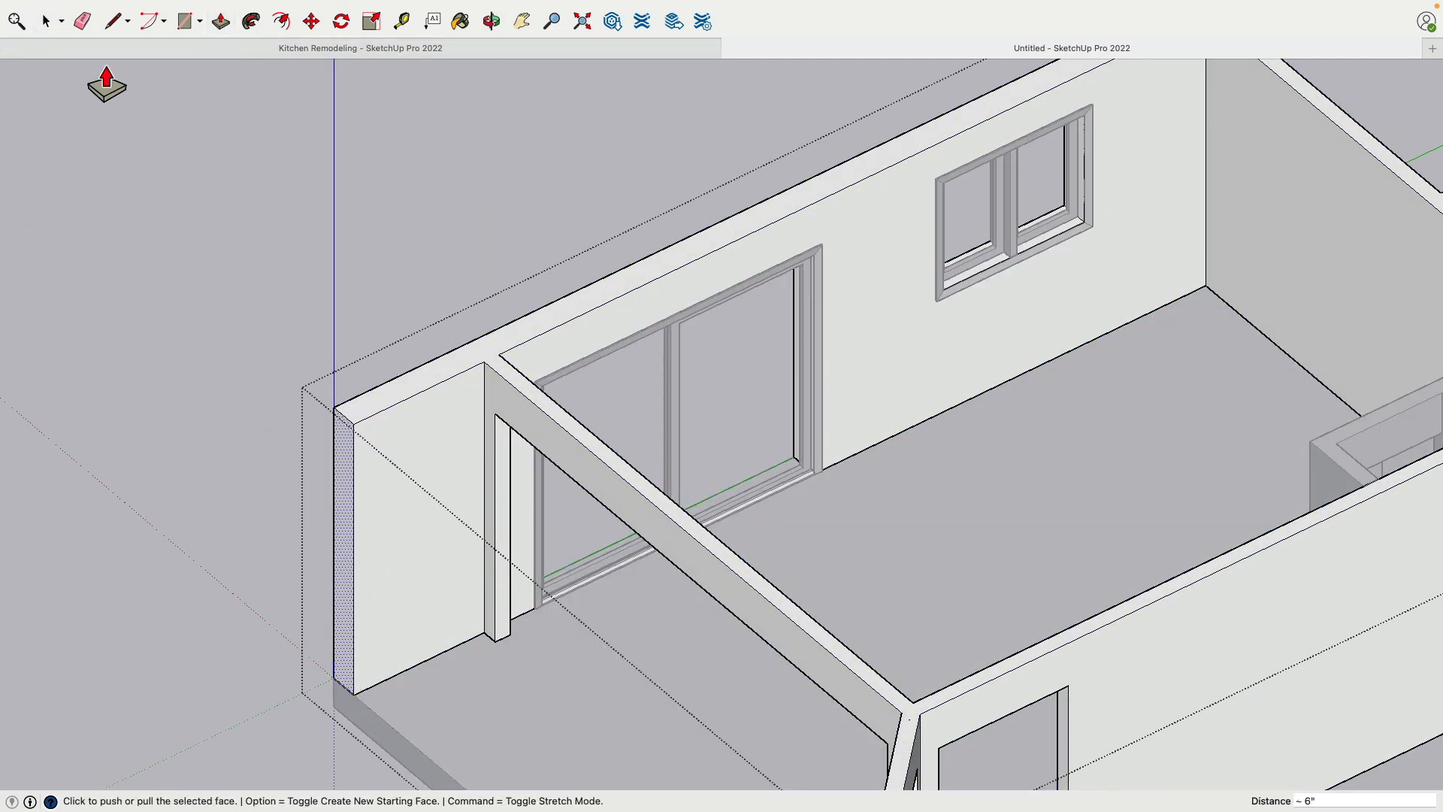
click(43, 20)
scroll(152, 184, down, 6)
scroll(275, 260, down, 2)
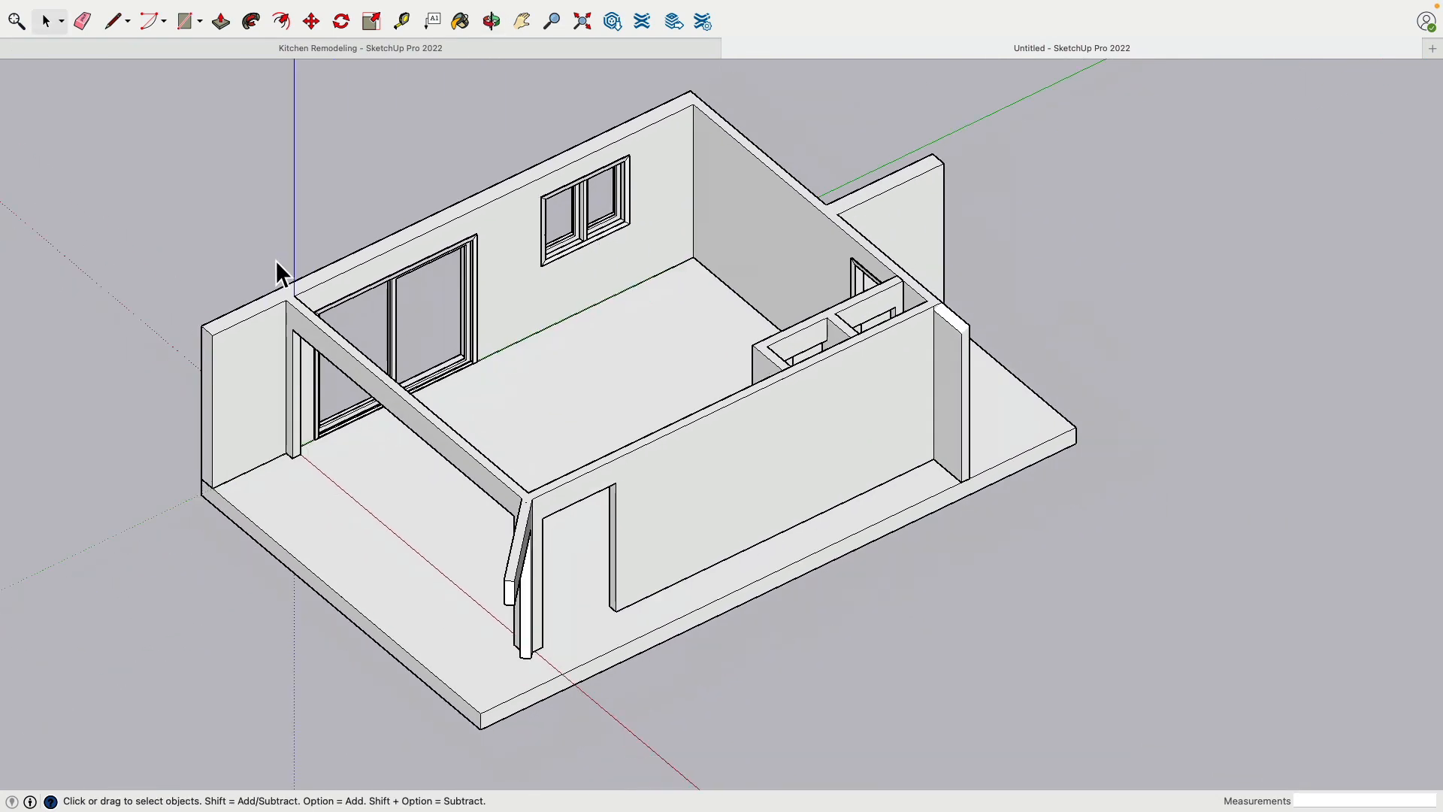
shift+middle_drag(275, 260, 312, 317)
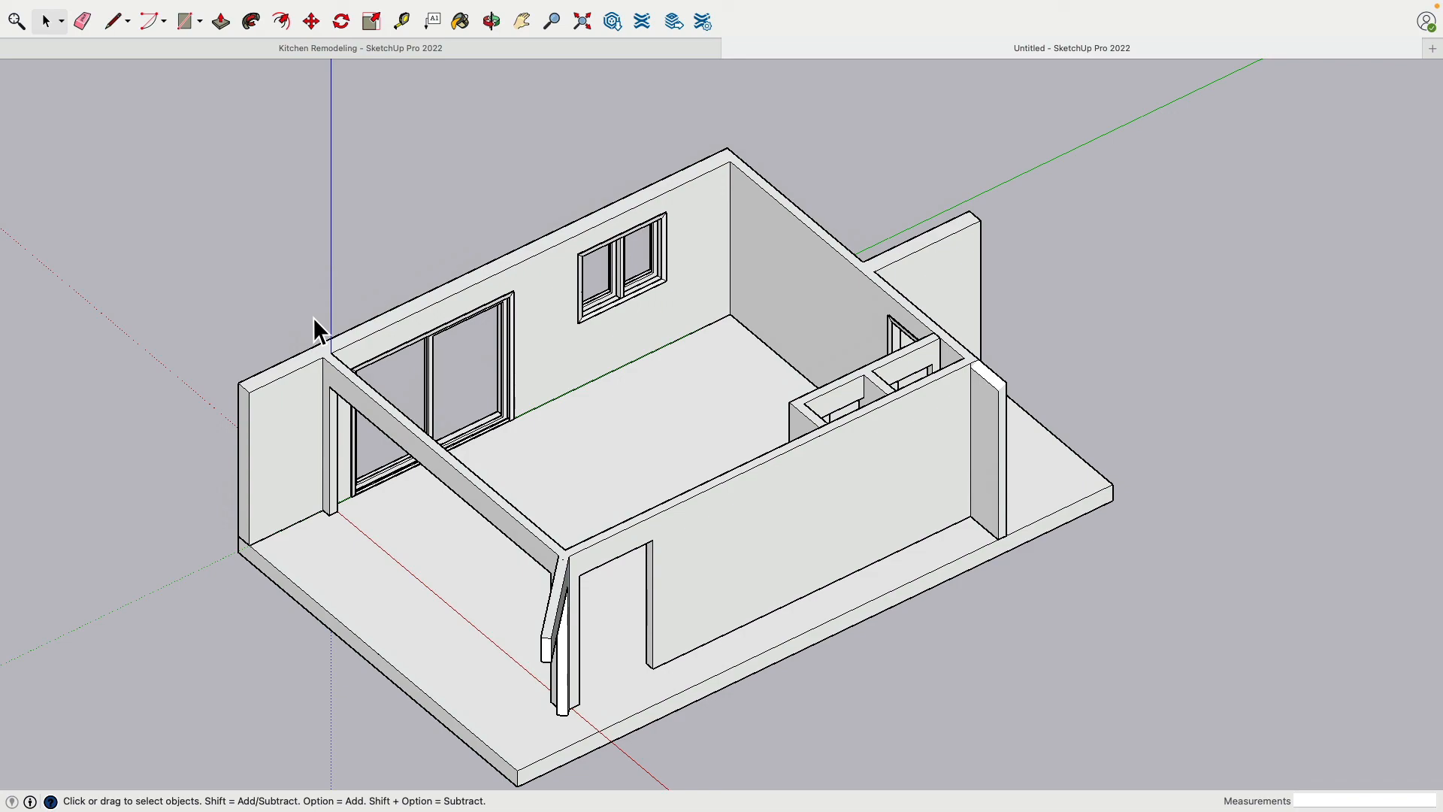
middle_drag(283, 321, 315, 387)
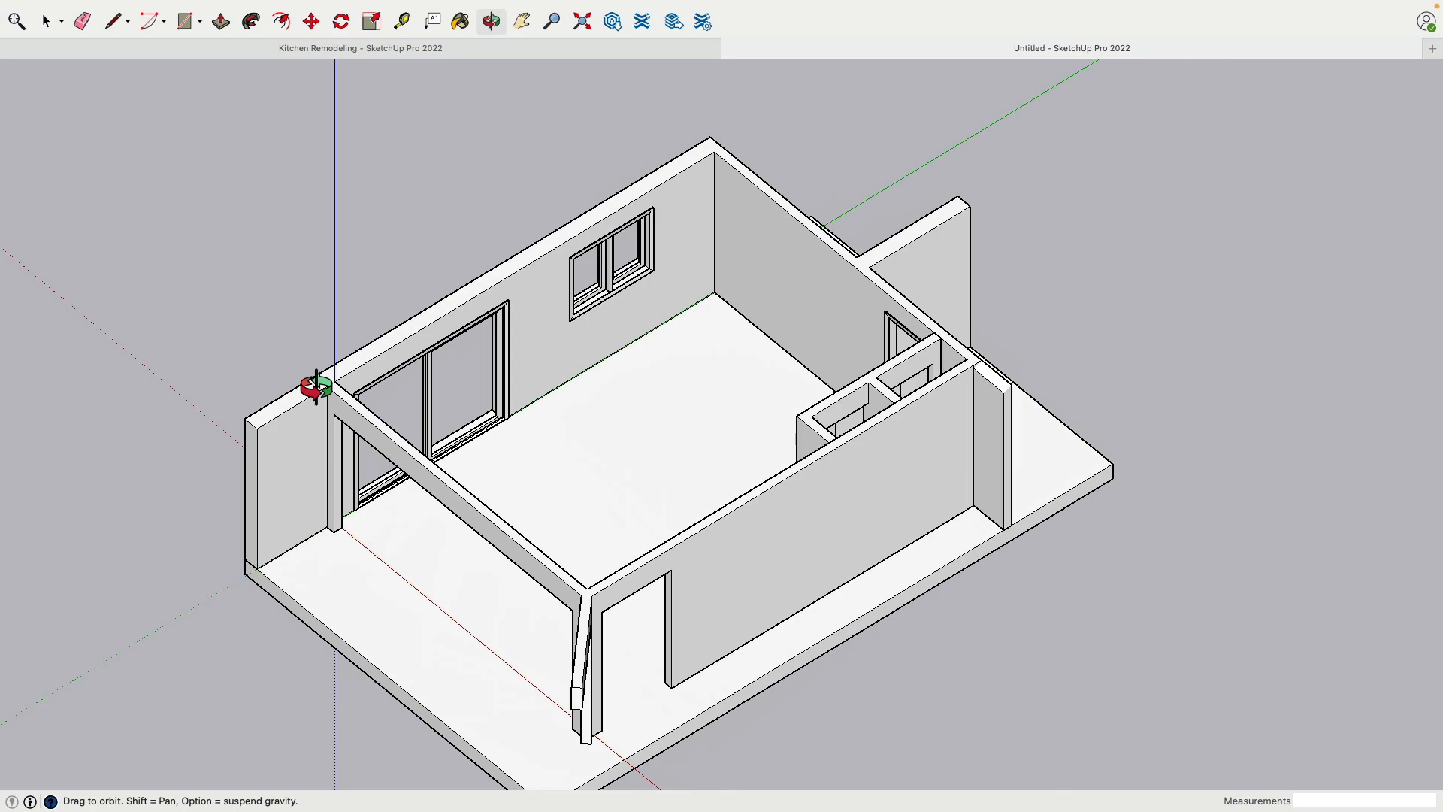